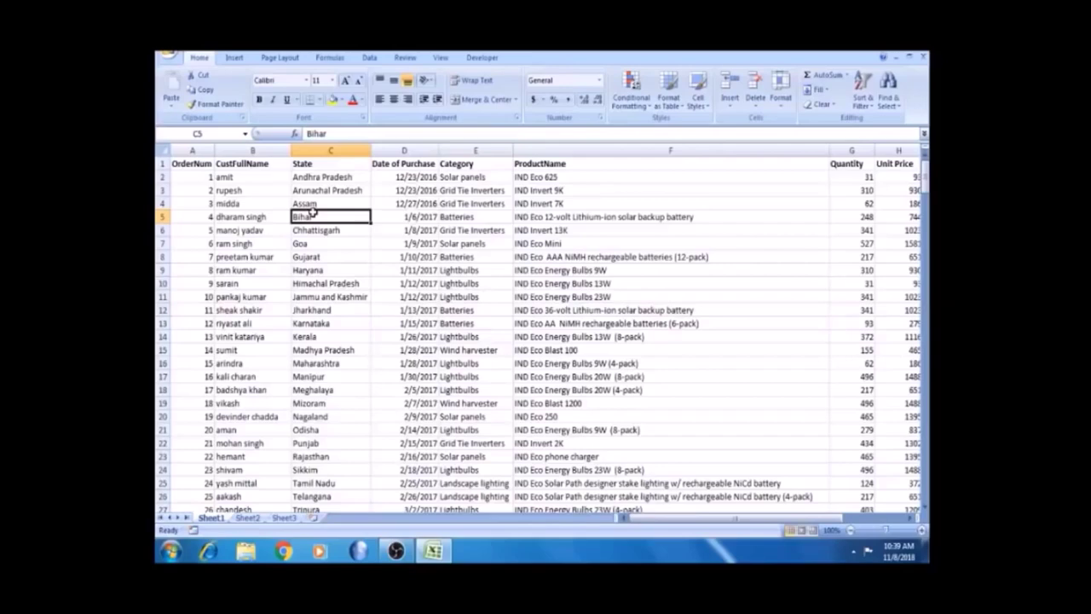
- Browse the order records, then select the OrderNum column down to its last row
key(Right)
key(Right)
key(Right)
key(Right)
key(Right)
key(Right)
key(Right)
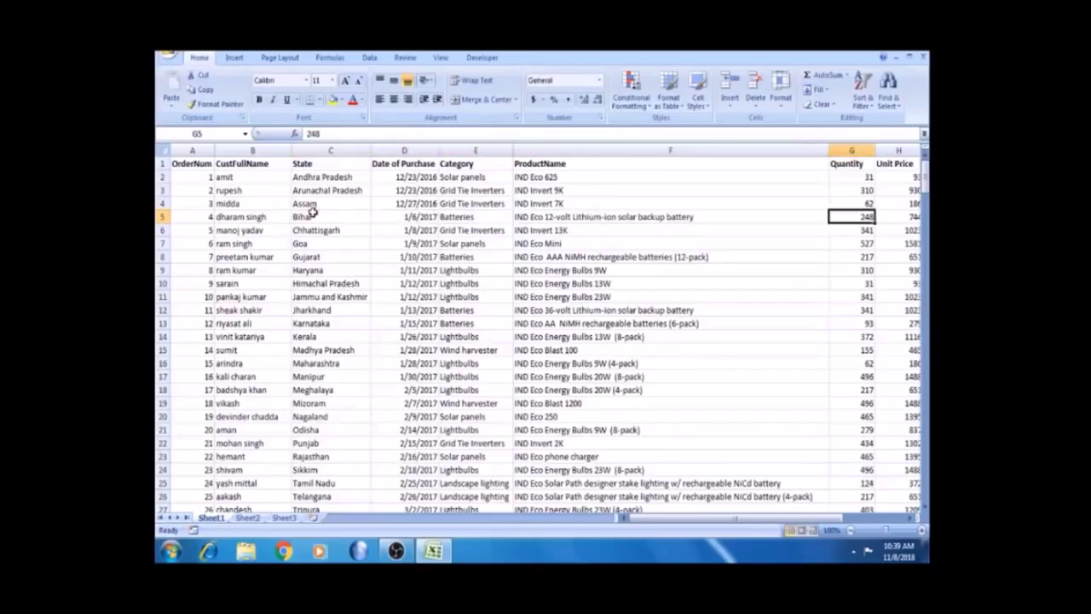
key(Left)
key(Left)
key(Left)
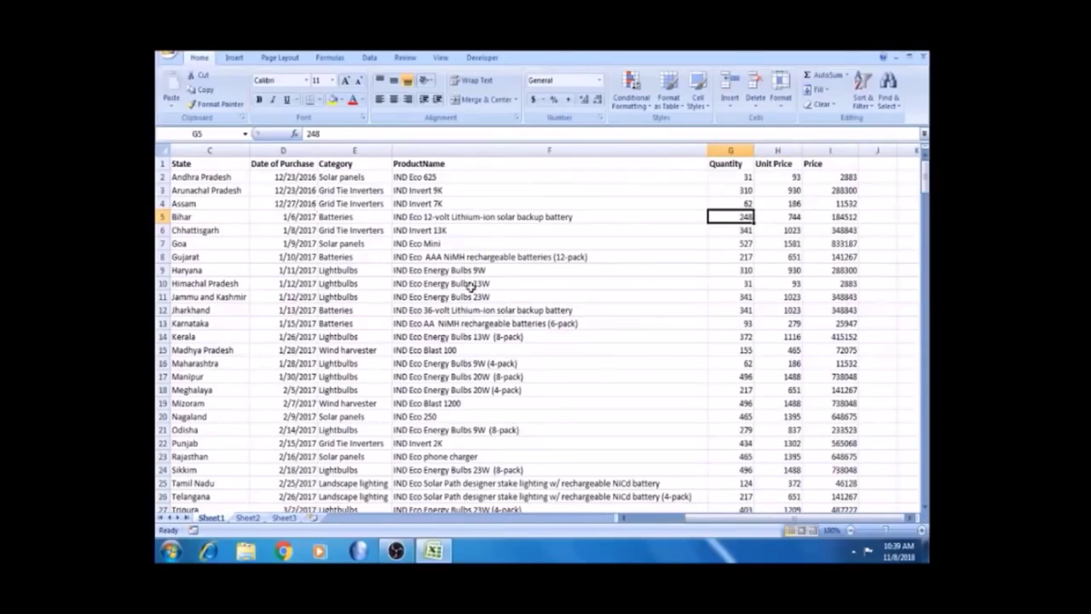
click(578, 202)
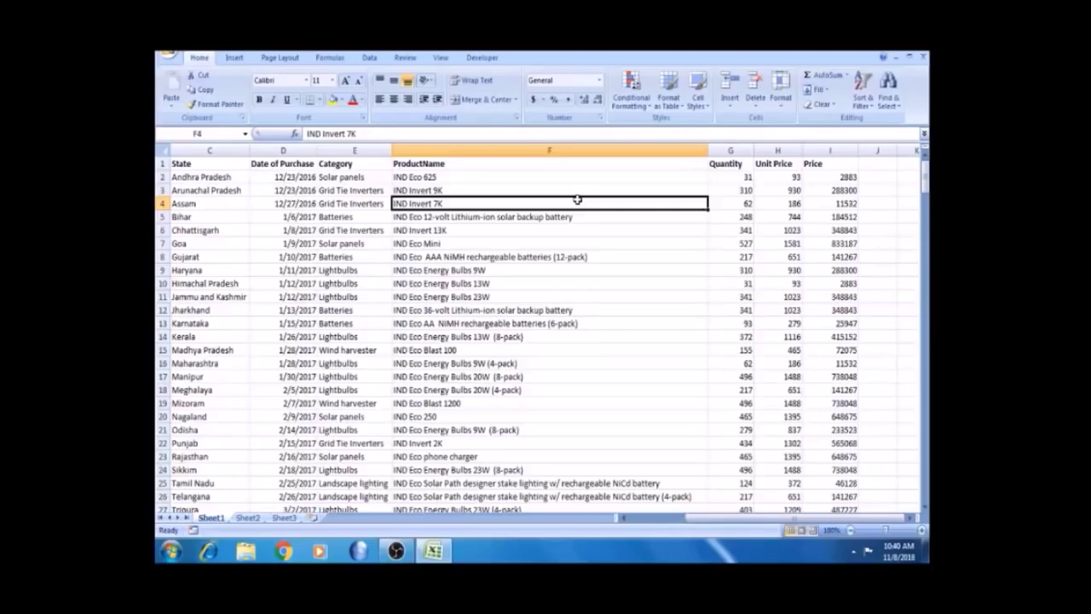
key(Left)
key(Left)
key(Left)
key(Left)
key(Left)
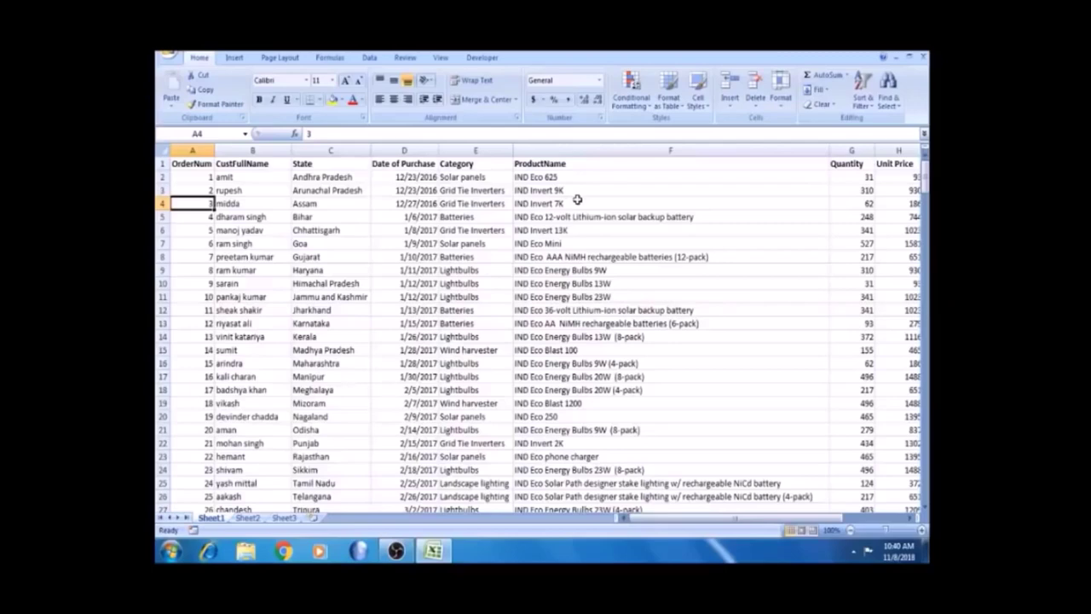
click(578, 202)
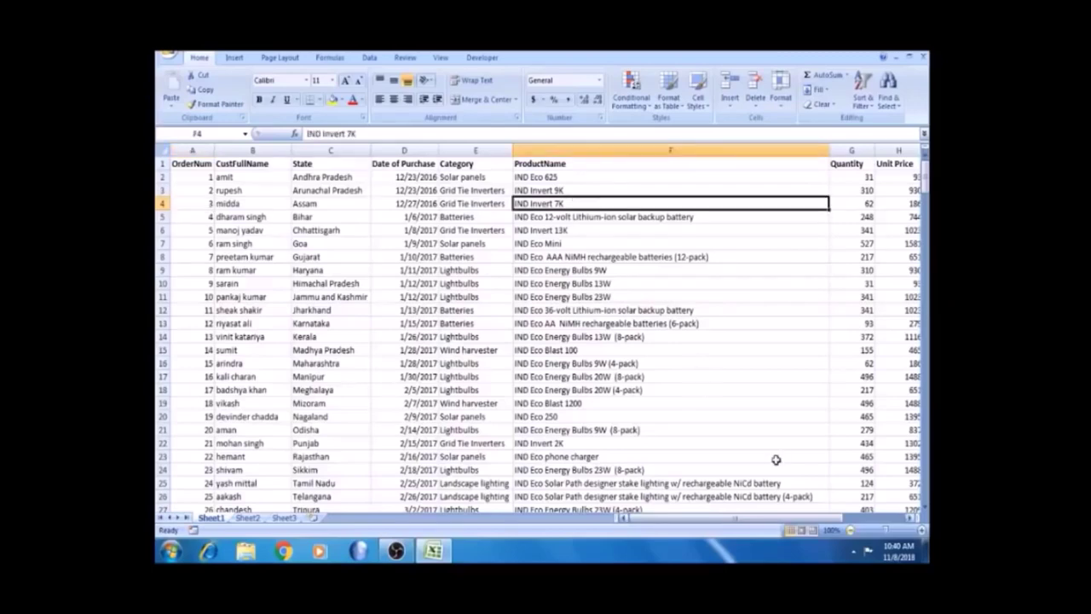
click(260, 227)
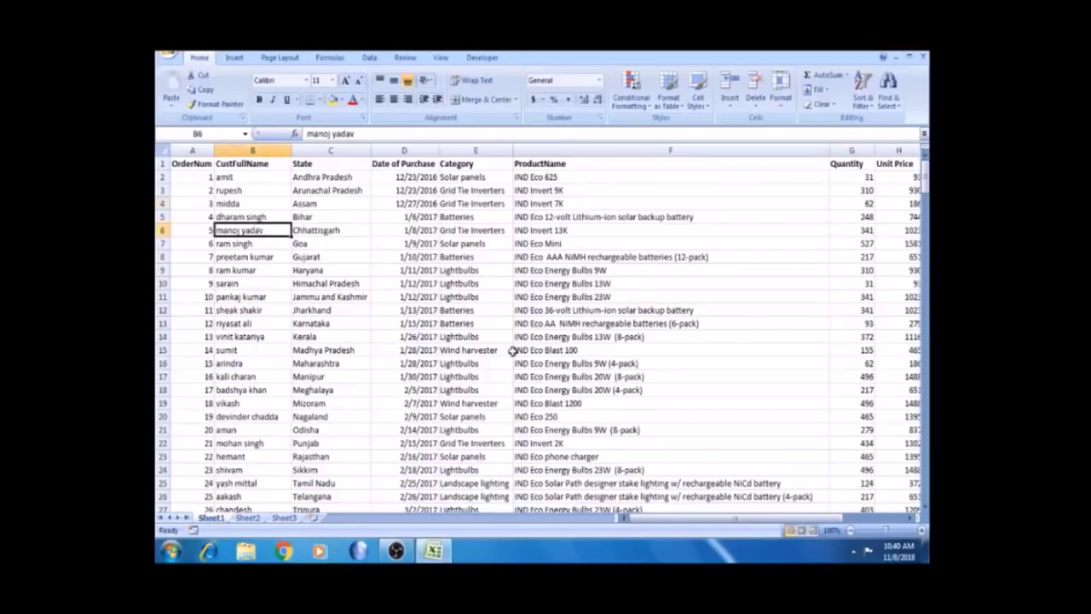
scroll(782, 503, up, 3)
key(Up)
key(Up)
key(Up)
key(Up)
key(Up)
key(Up)
key(Up)
key(Up)
key(Up)
key(Up)
key(Up)
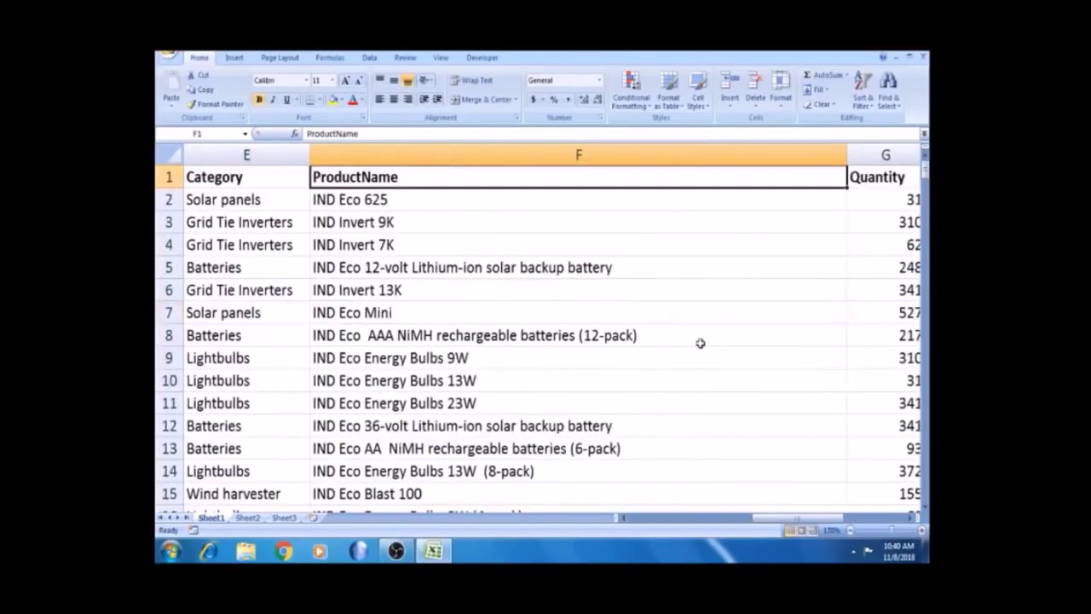
key(Left)
key(Left)
key(Left)
key(Left)
key(Left)
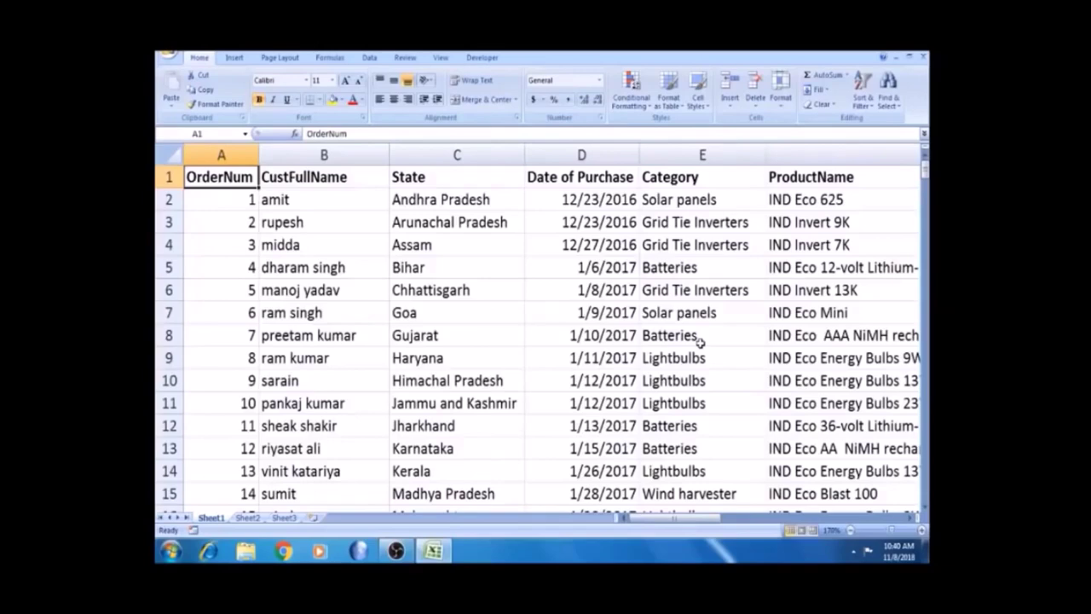
key(Down)
key(Up)
key(ctrl+shift+Down)
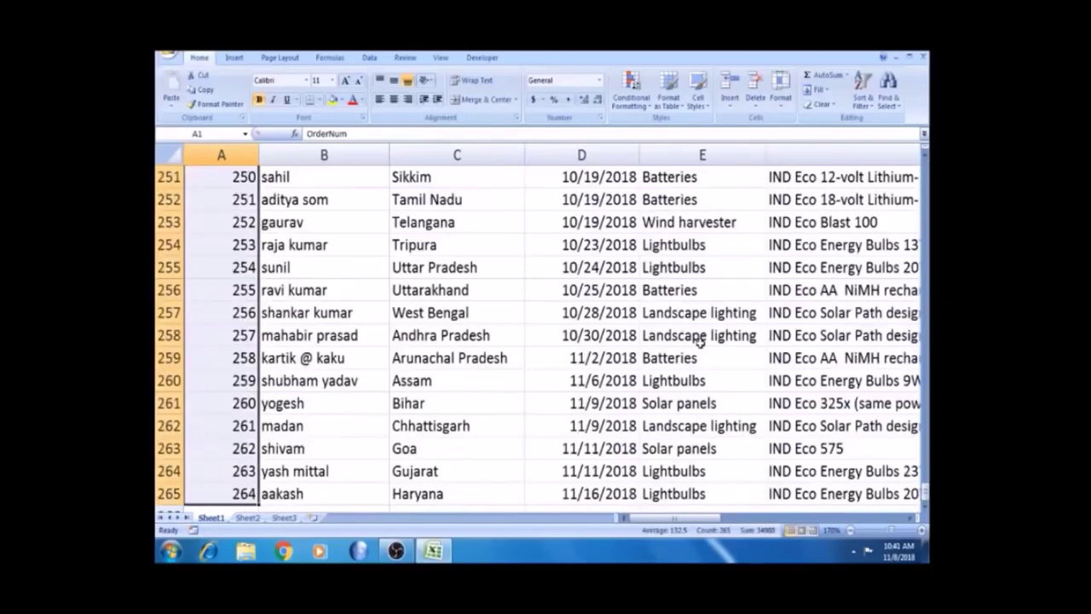
key(ctrl+Home)
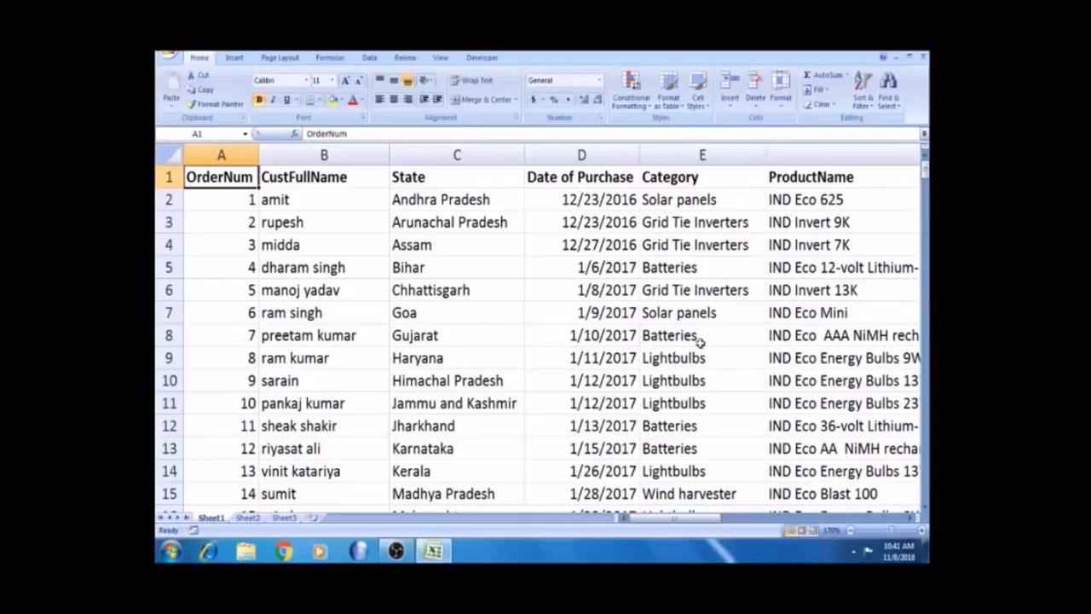
- Review the CustFullName, State, Date of Purchase and Category headers and the first Category values
key(Right)
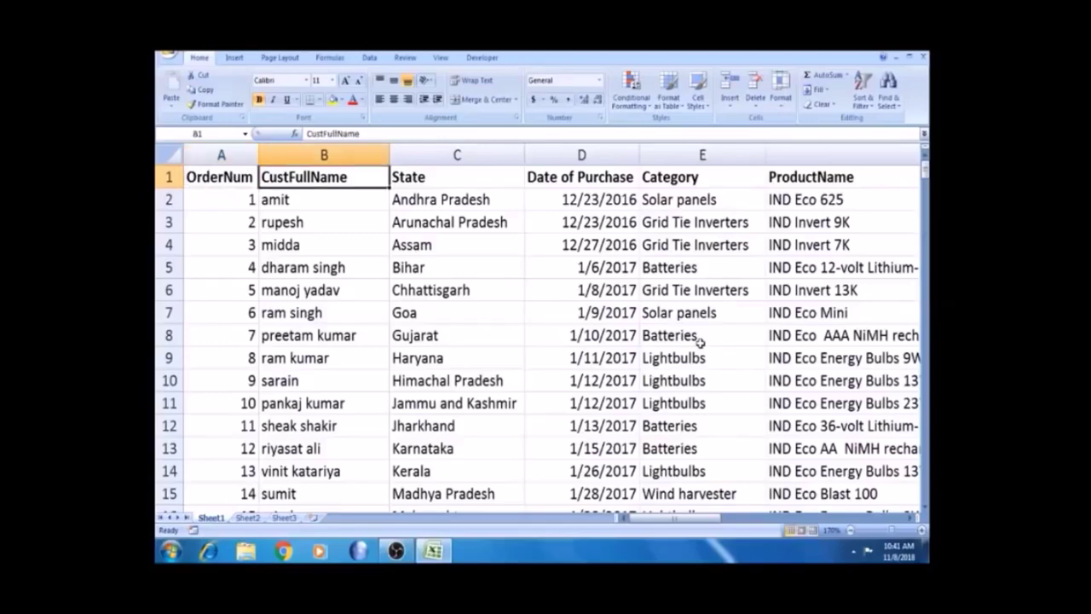
key(Right)
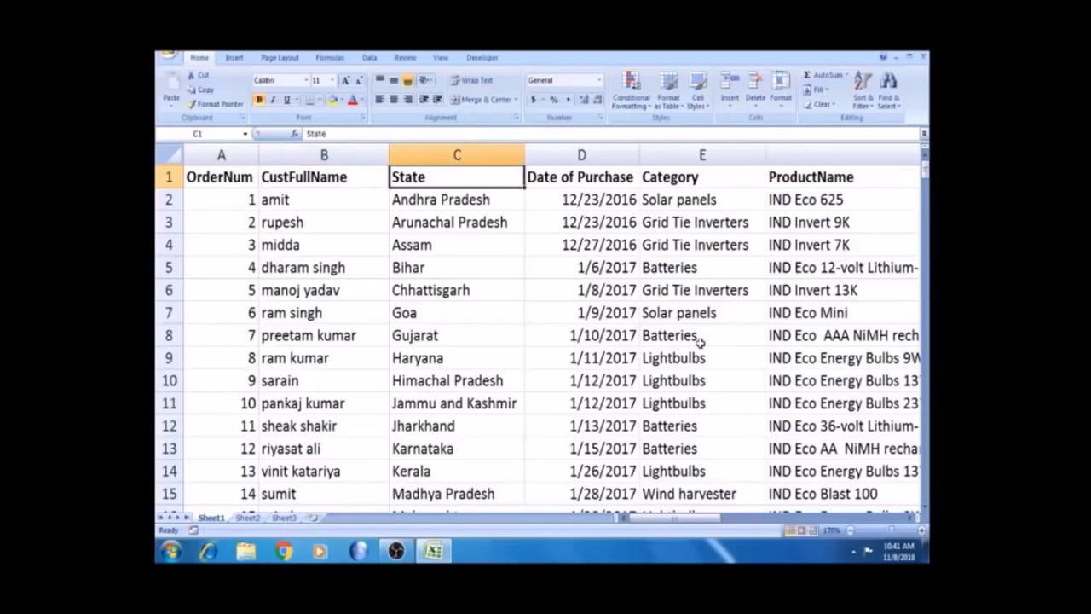
key(Right)
key(Right)
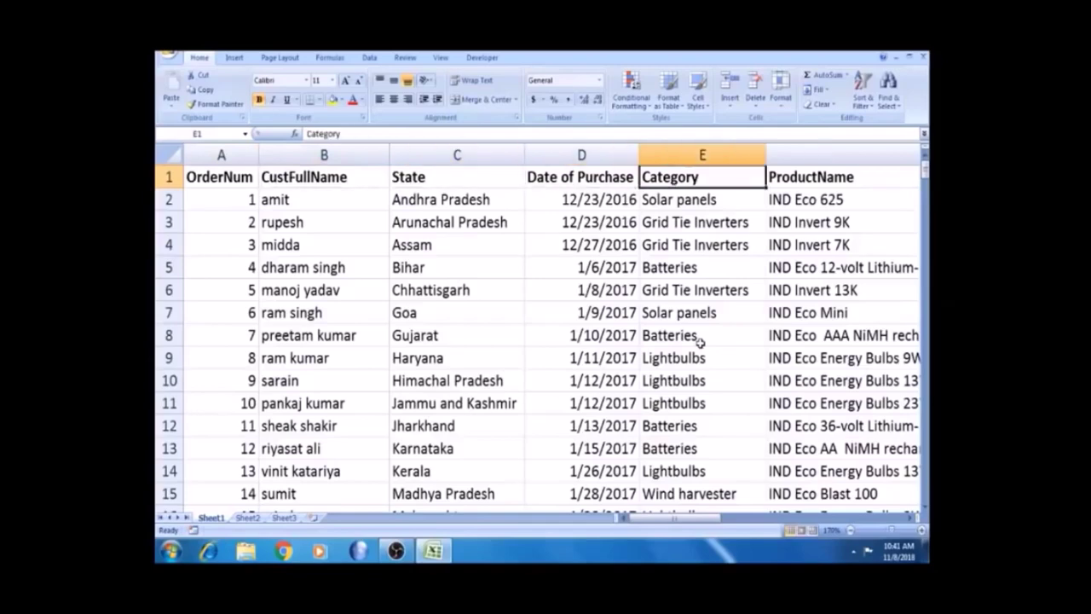
key(Right)
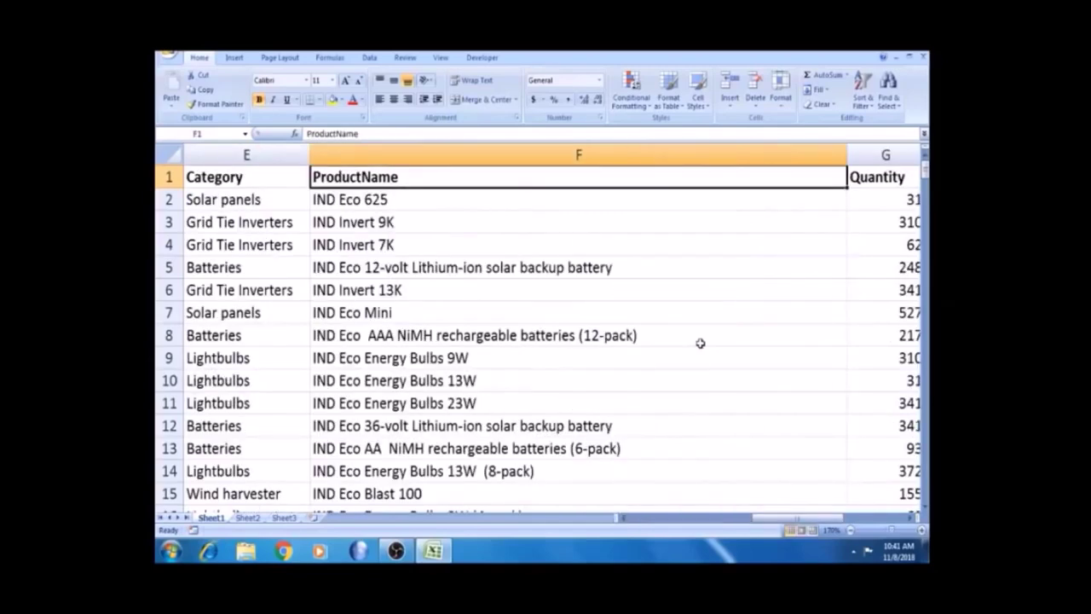
key(Left)
key(Down)
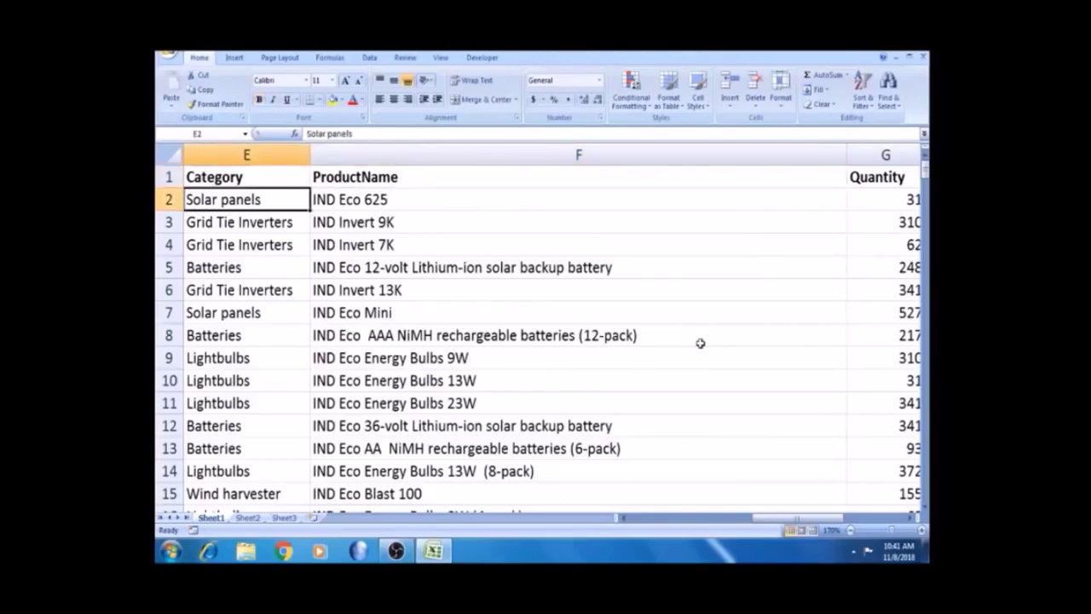
key(Down)
key(Down)
key(Down)
key(Down)
key(Down)
key(Down)
key(Down)
key(Up)
key(Up)
key(Up)
key(Up)
key(Up)
key(Up)
key(Up)
key(Up)
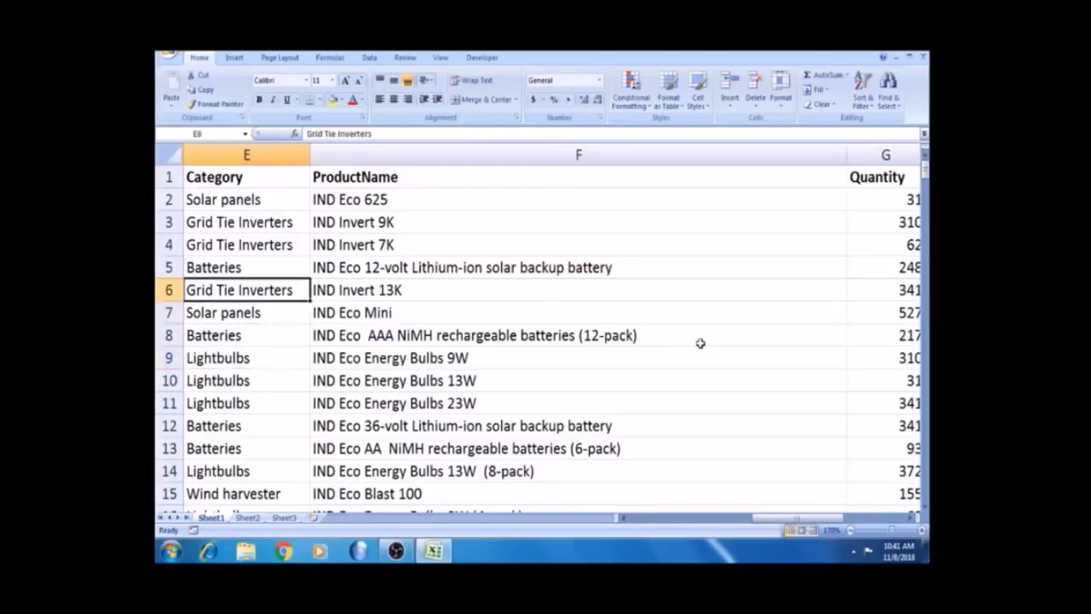
- Check the ProductName and Quantity columns for the first order, IND Eco 625
key(Right)
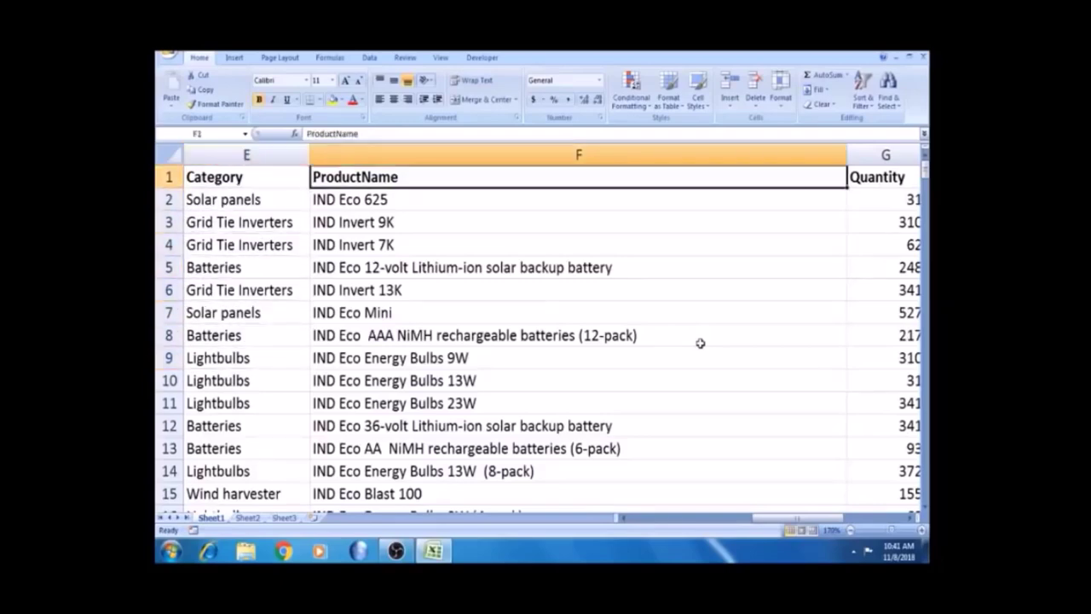
key(Left)
key(Down)
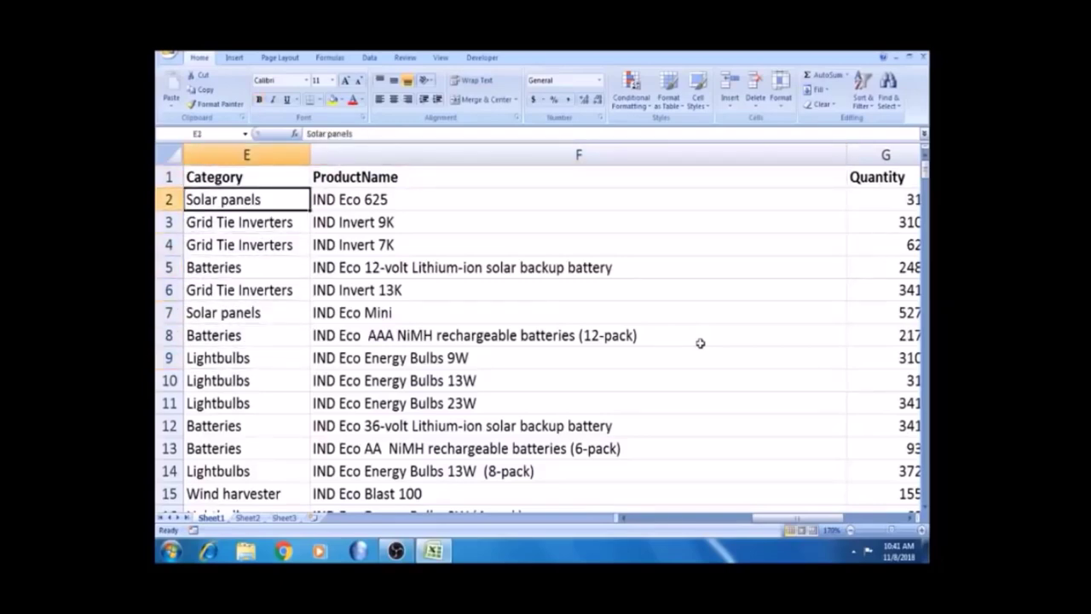
key(Right)
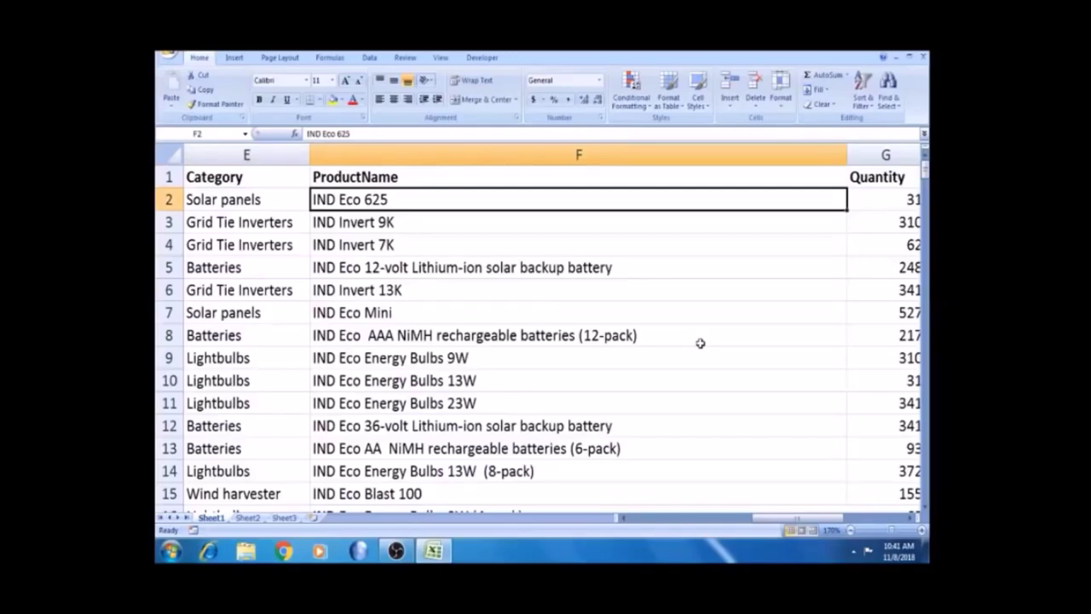
key(Up)
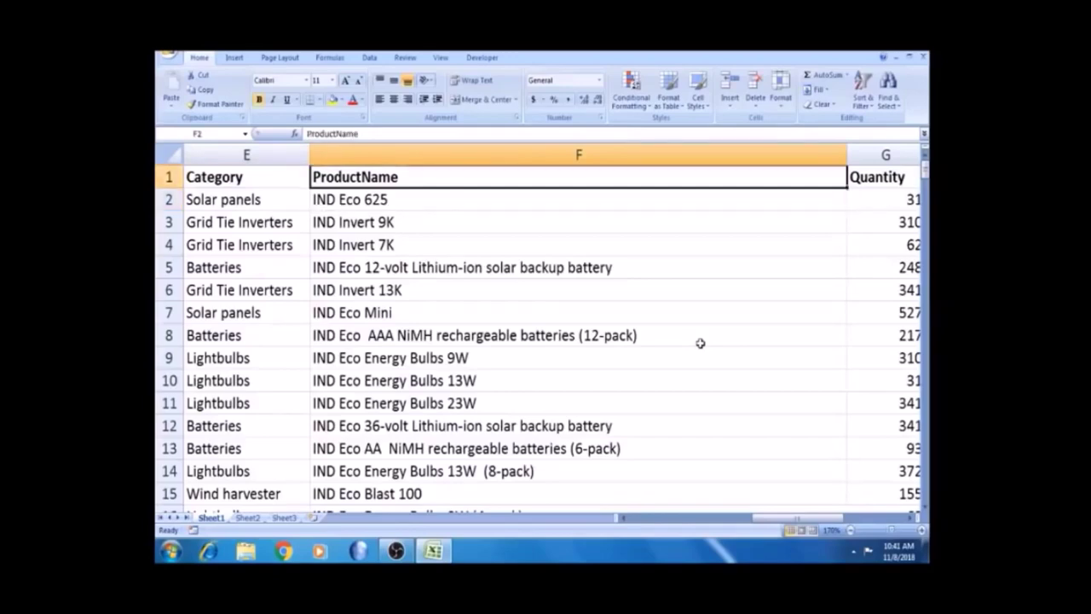
key(Right)
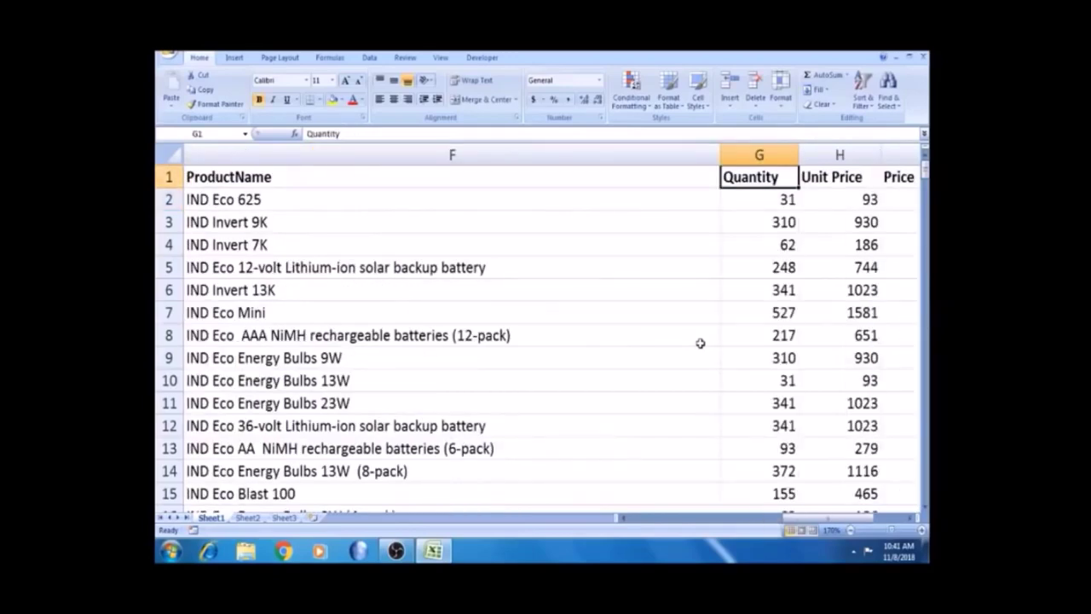
key(Down)
key(Left)
key(Left)
key(Left)
key(Left)
key(Left)
key(Left)
- Compare the Unit Price formula in H2 with the Price formula in I2
key(Right)
key(Right)
key(Right)
key(Right)
key(Right)
key(Right)
key(Right)
key(Right)
key(Right)
key(Right)
key(Right)
key(Right)
key(Right)
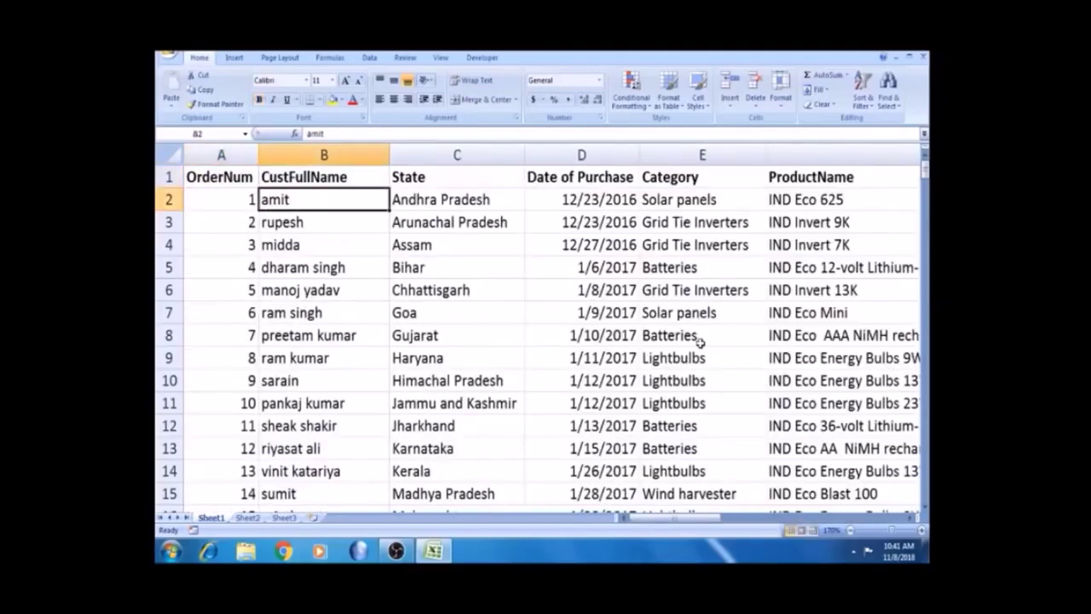
key(Left)
key(Left)
key(Left)
key(Left)
key(Left)
key(Left)
key(Left)
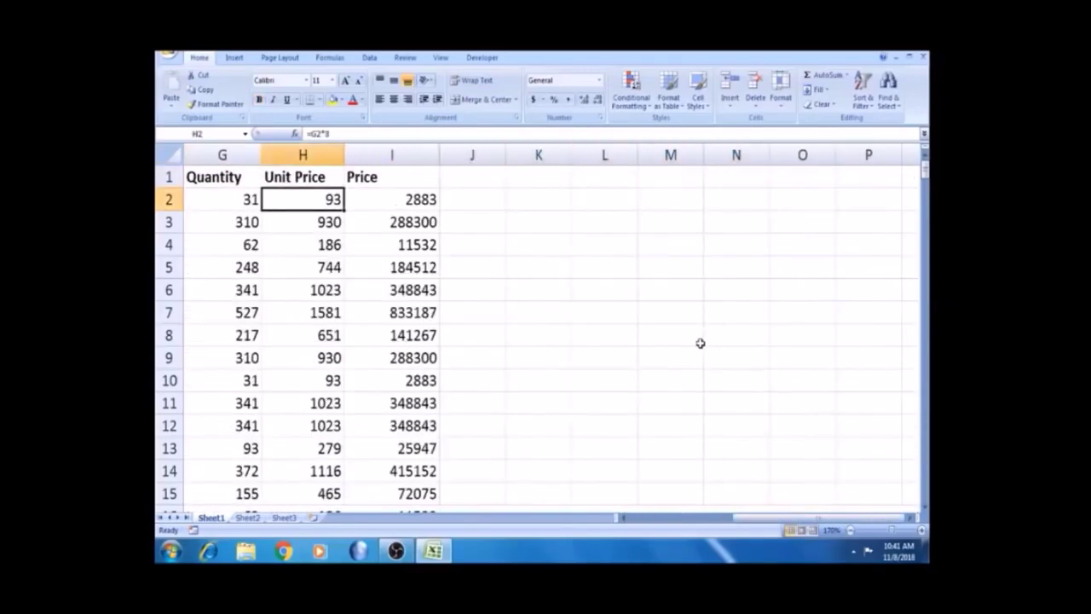
key(Left)
key(Right)
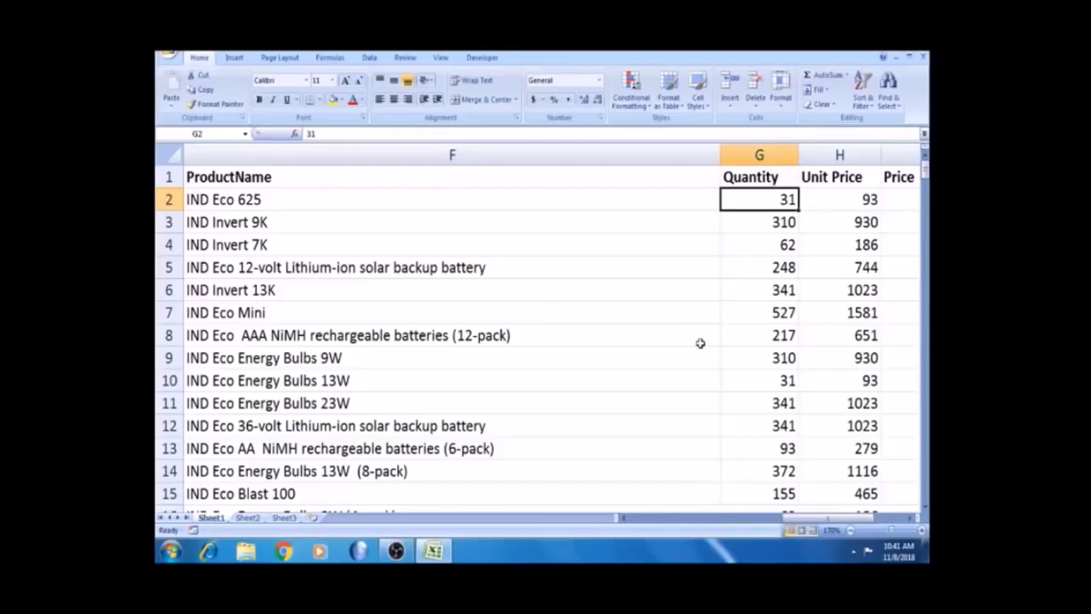
key(Right)
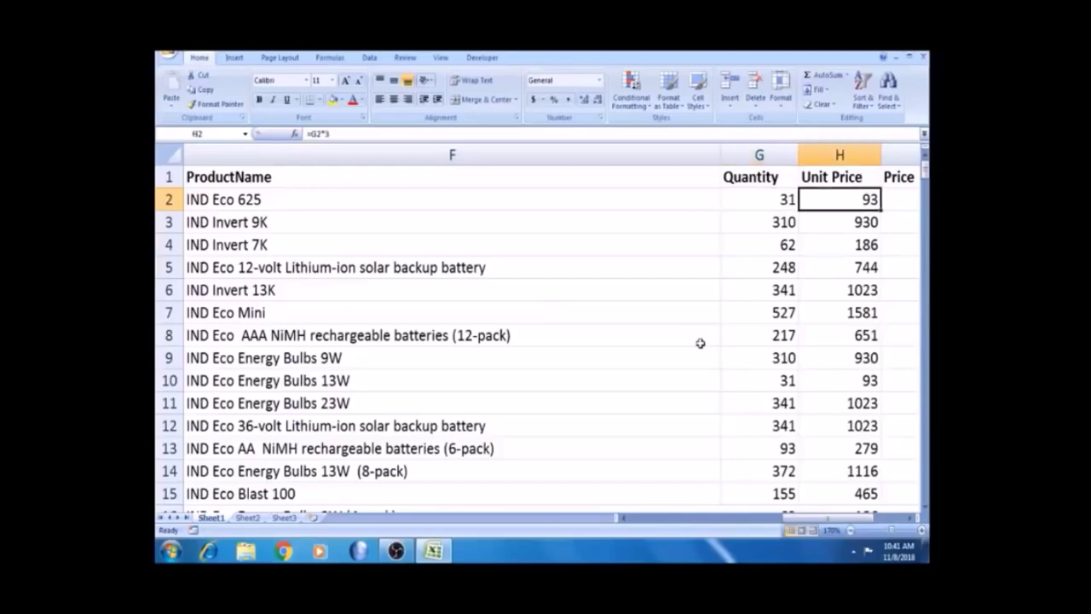
key(Right)
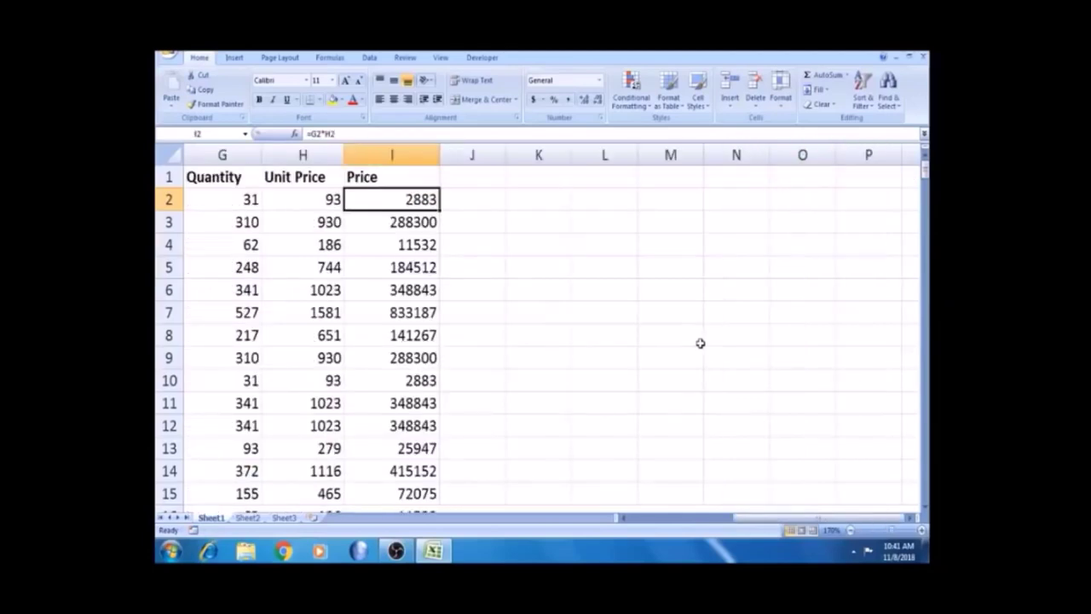
key(Left)
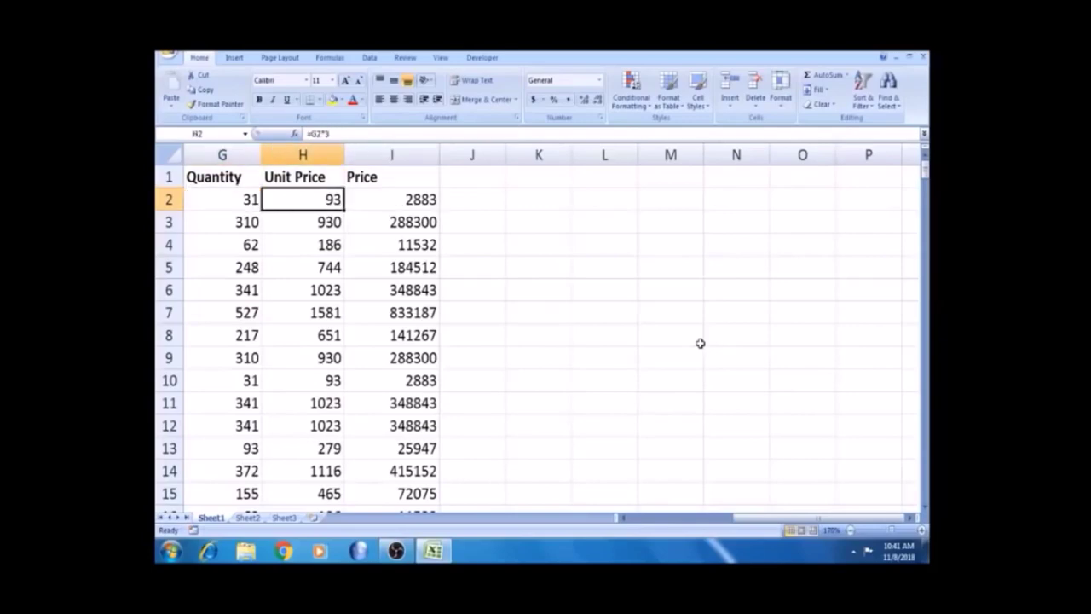
key(Right)
- Confirm I2 holds =G2*H2 and select the Price values from I2 to I265
key(F2)
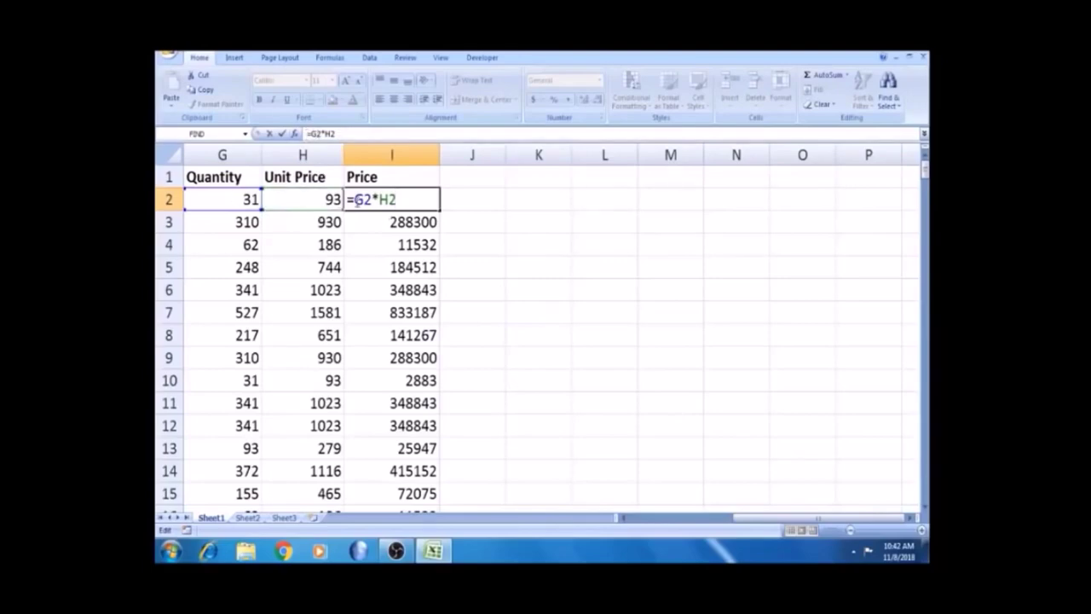
key(Return)
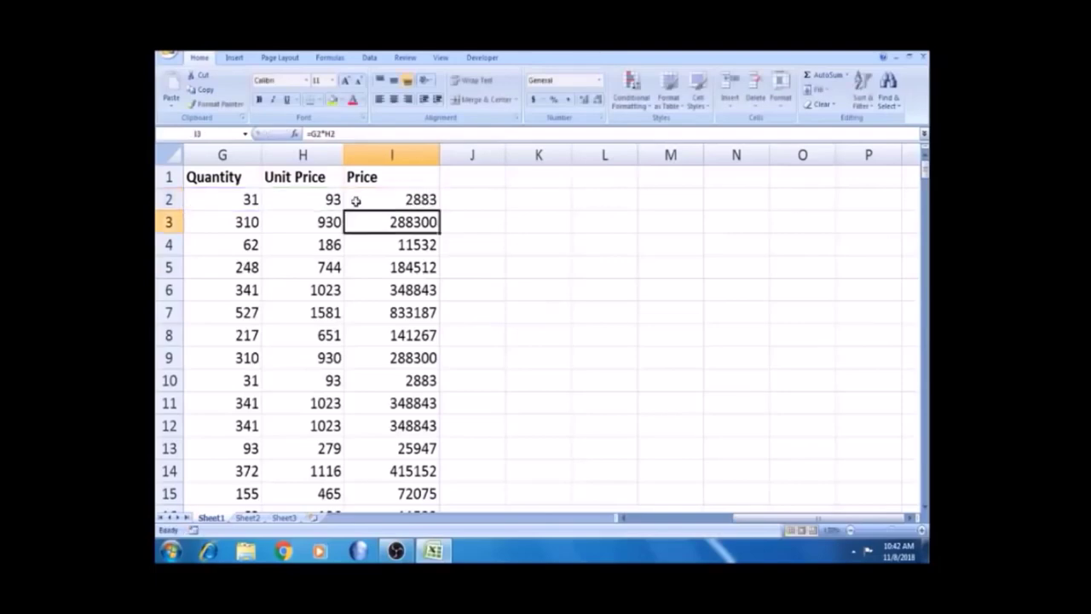
click(373, 192)
key(ctrl+shift+Down)
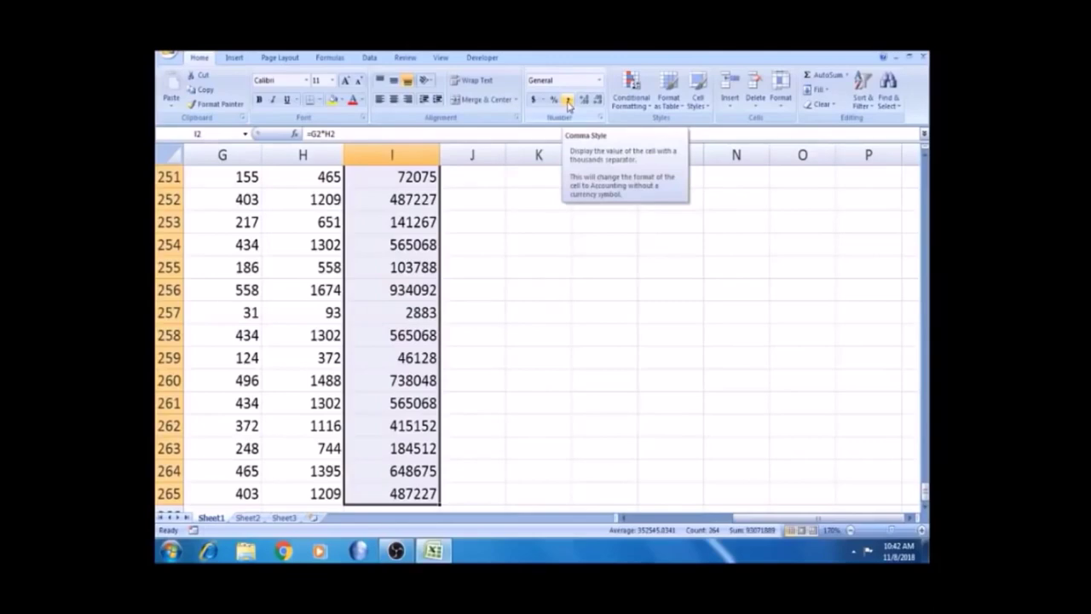
- Give the Price values thousands separators and no decimal places, then return to A2
click(569, 101)
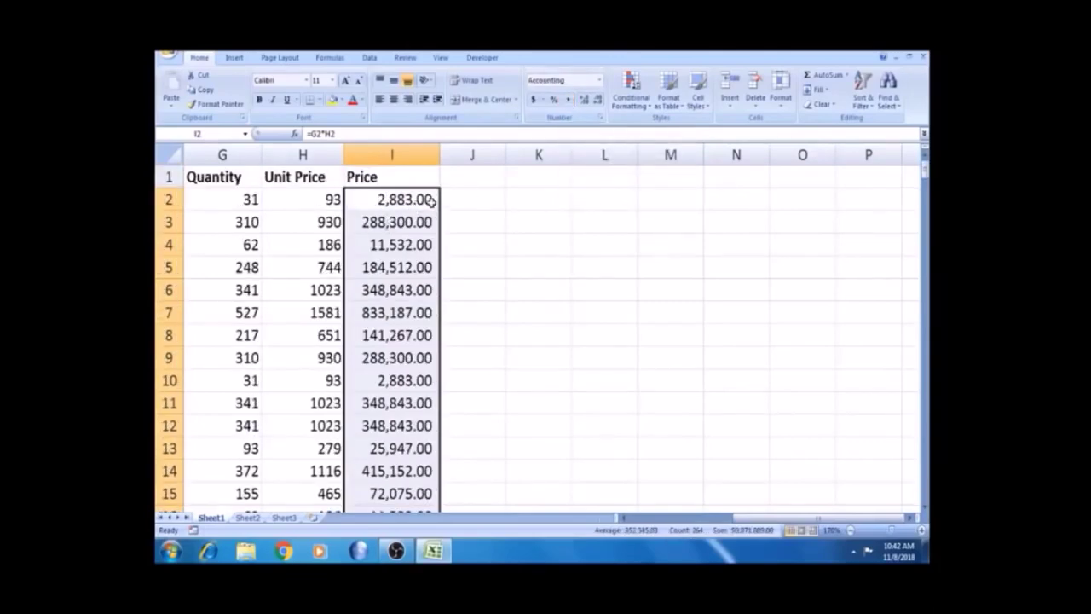
click(597, 100)
click(597, 99)
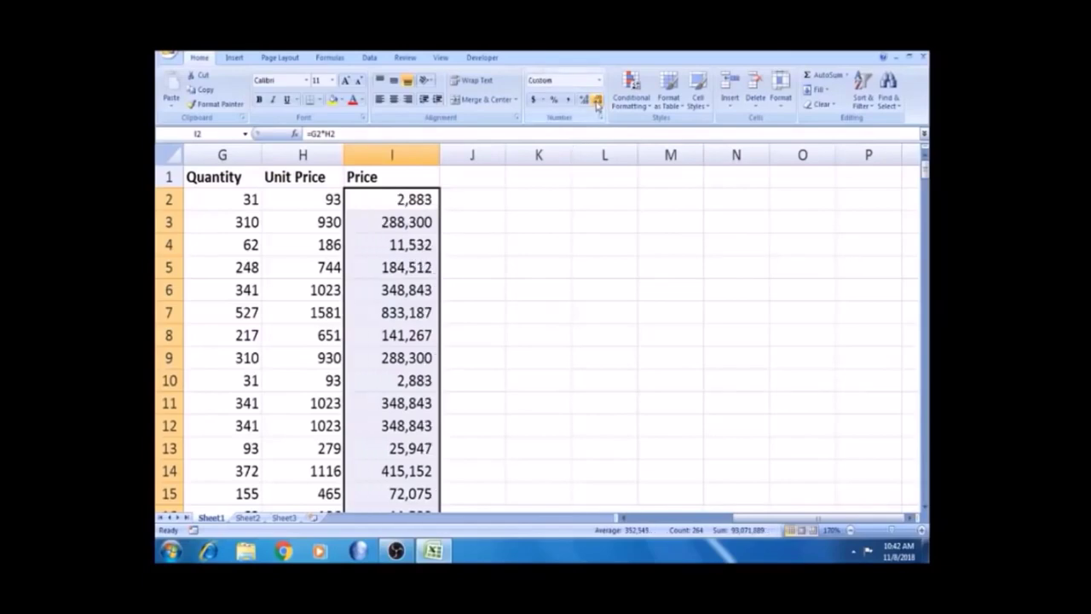
click(396, 196)
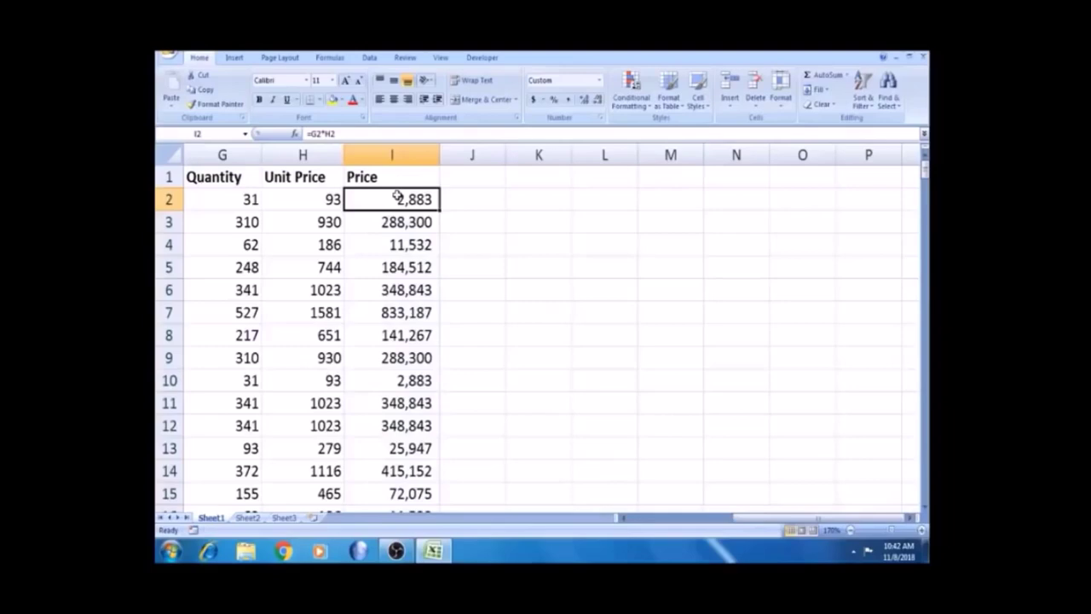
key(Left)
key(Home)
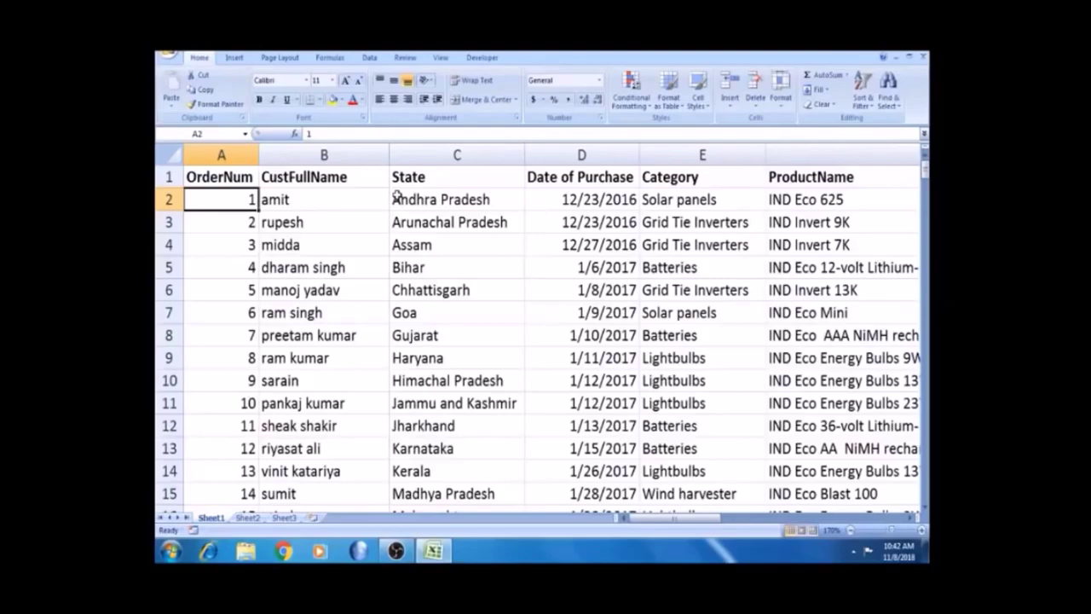
- Look over row 4's values, such as the State Assam and Category Grid Tie Inverters
click(419, 245)
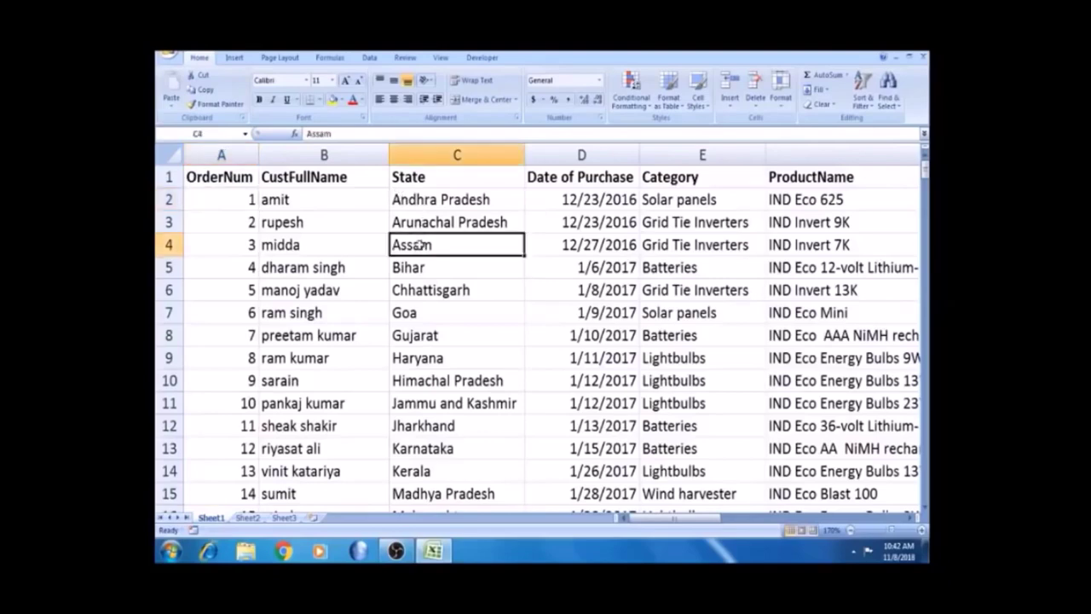
click(689, 245)
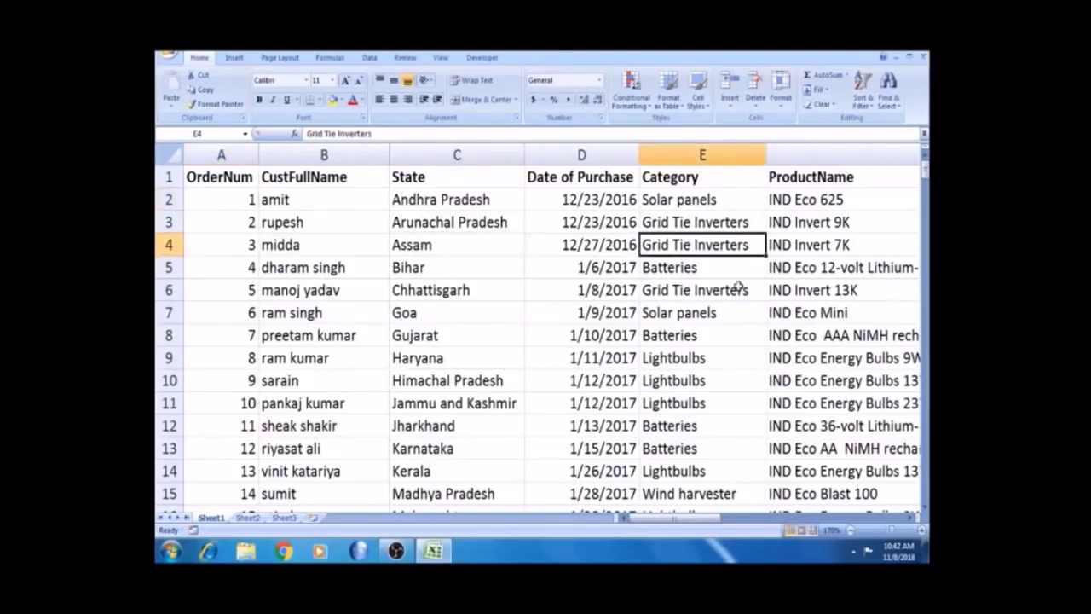
key(Right)
key(Left)
key(Left)
key(Left)
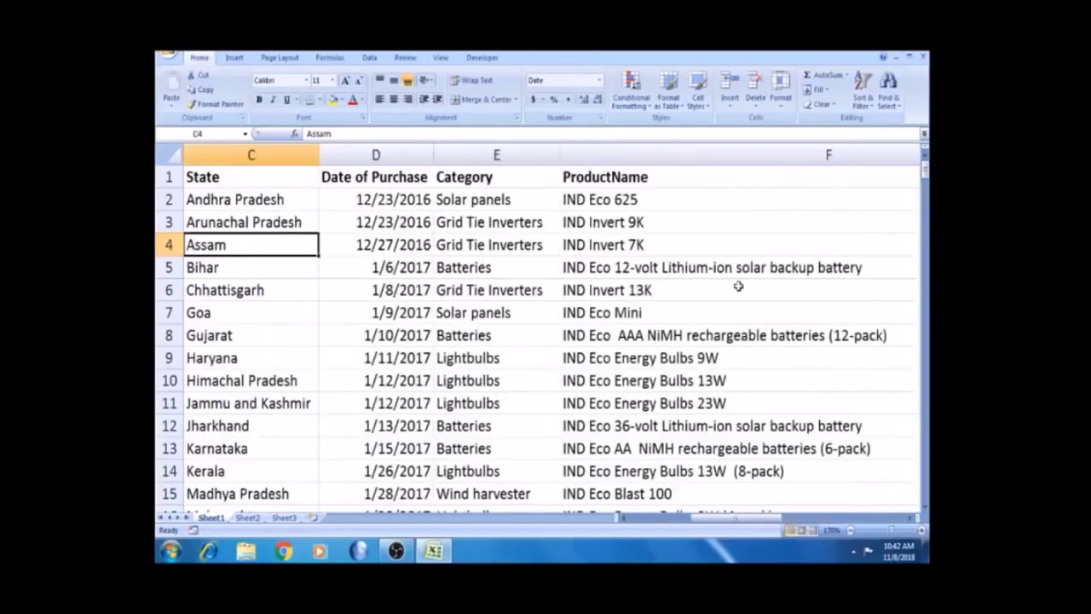
key(Left)
key(Right)
key(Right)
key(Left)
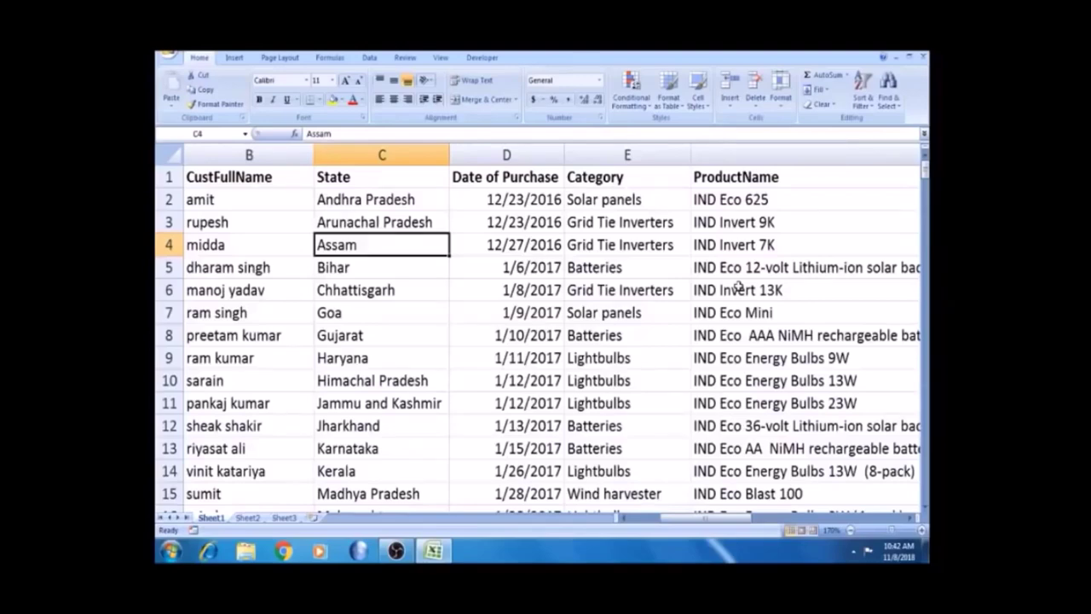
- Add AutoFilter dropdowns to the header row
click(380, 176)
key(shift+space)
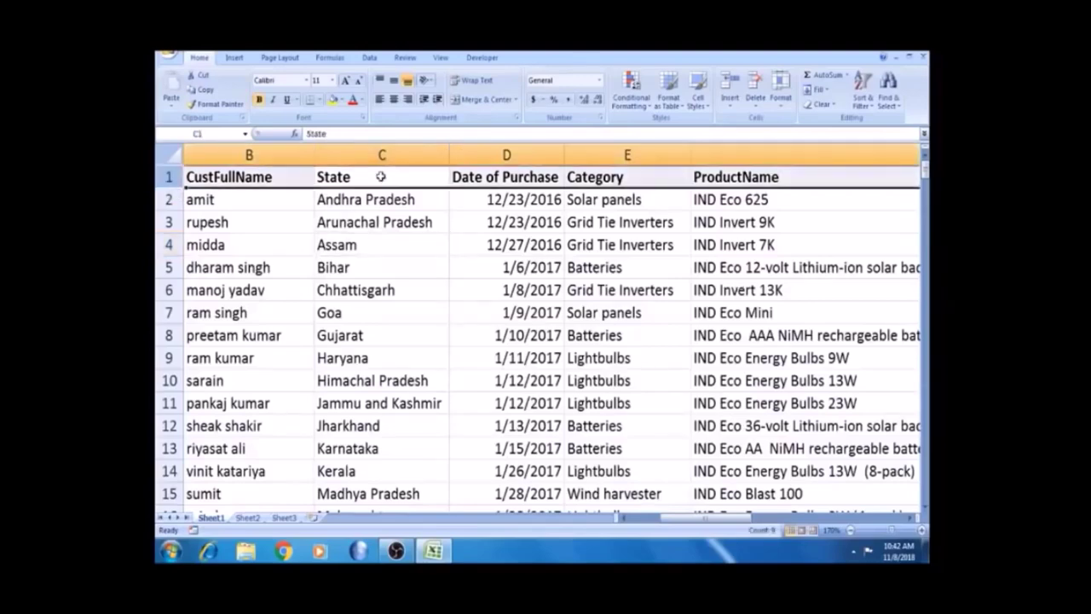
key(ctrl+shift+l)
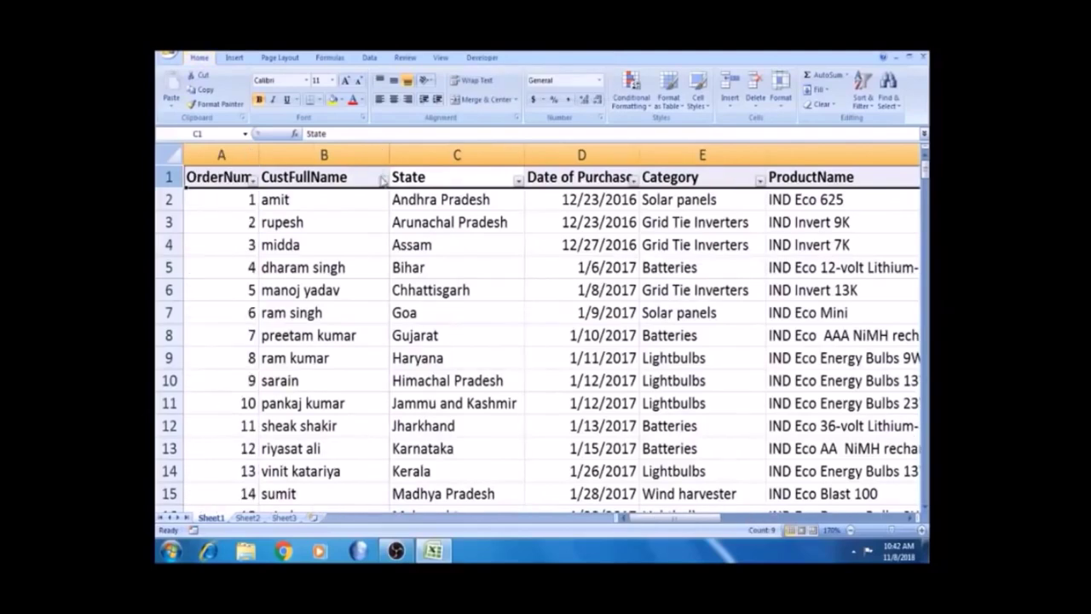
- Filter the Category column to Solar panels only and review the filtered rows
click(494, 200)
click(713, 201)
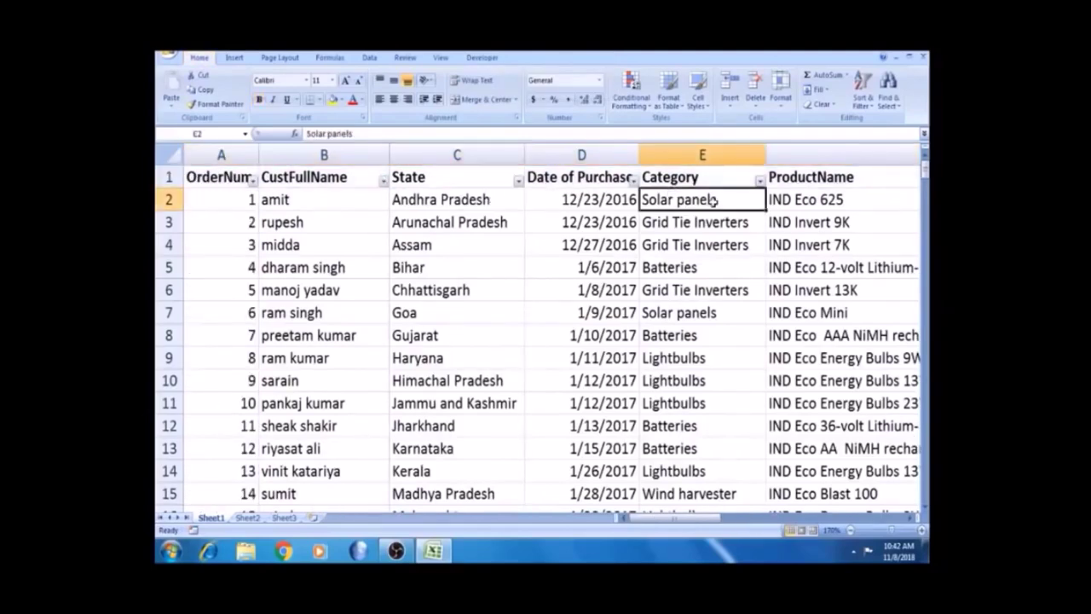
click(760, 180)
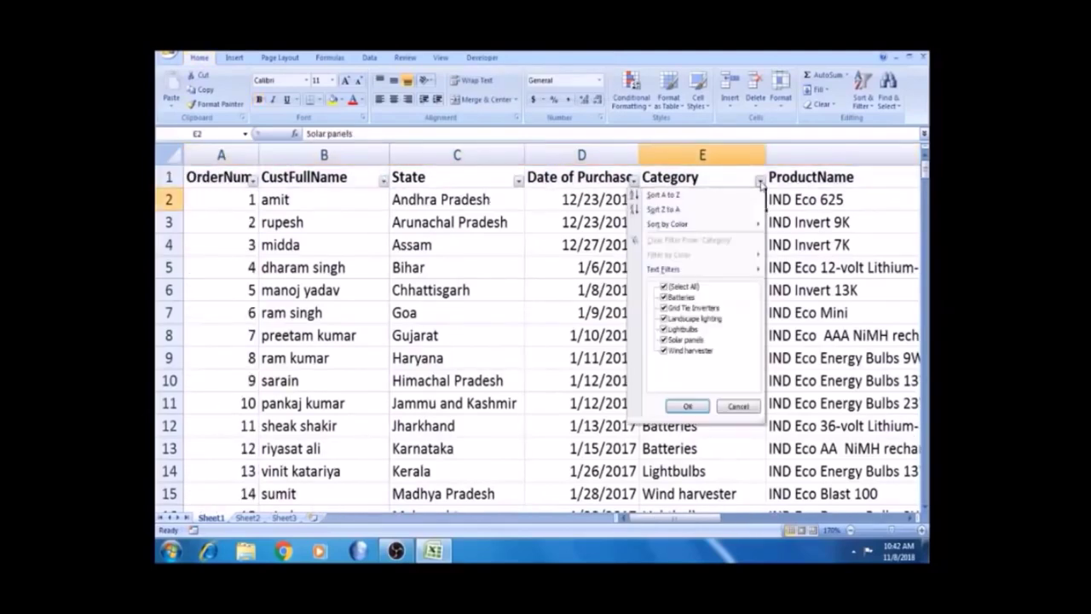
click(673, 286)
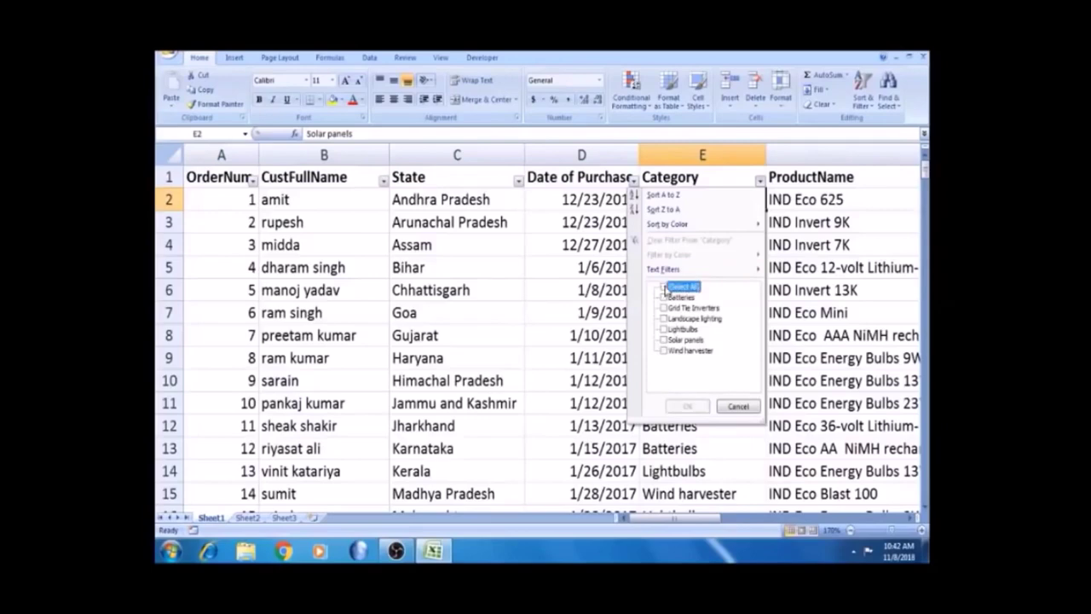
click(669, 339)
click(676, 404)
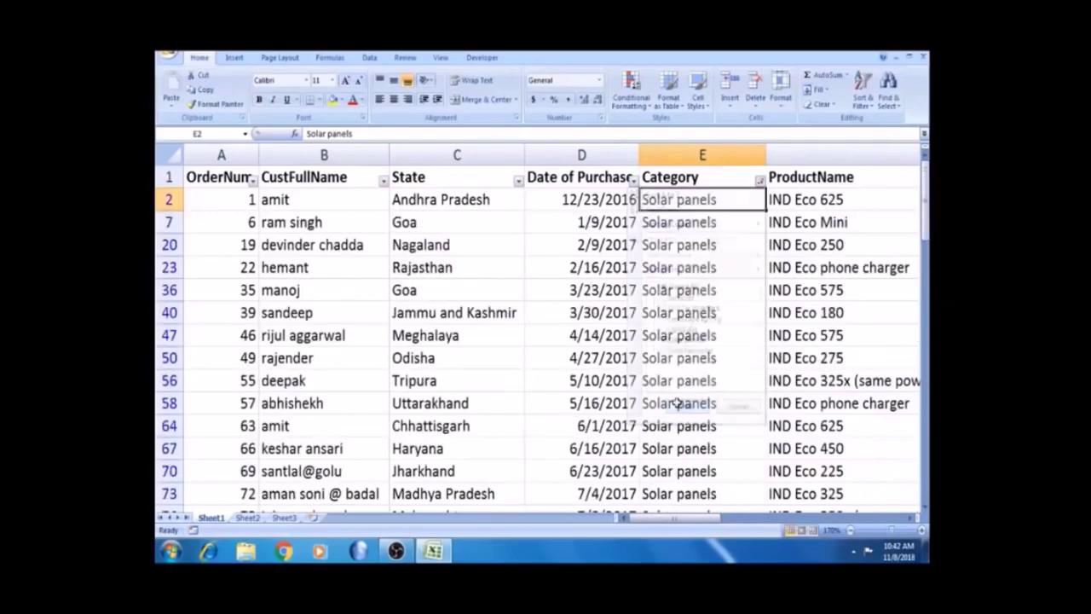
click(470, 224)
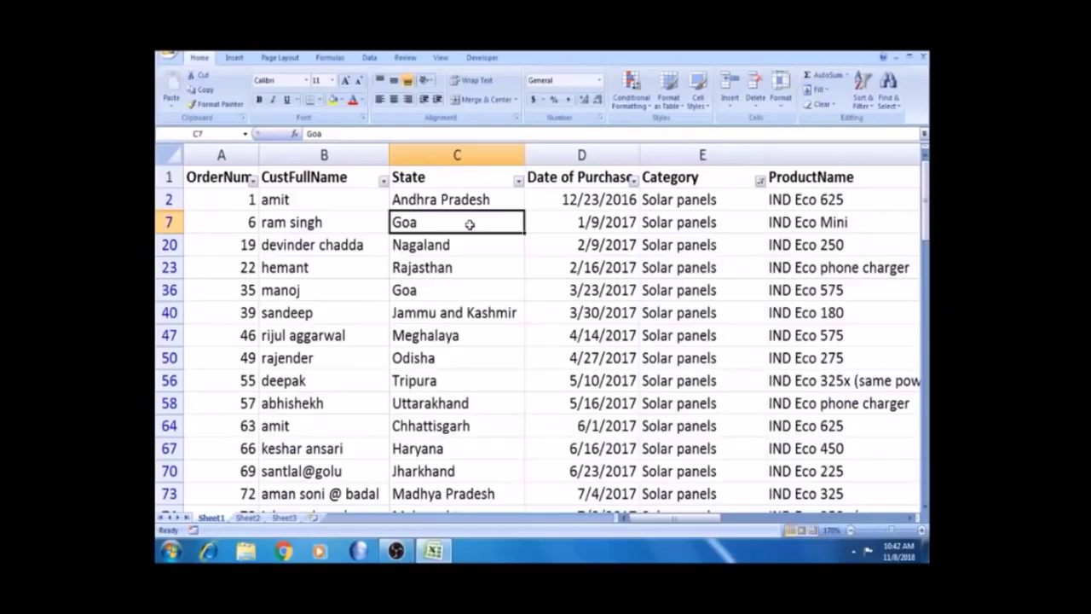
key(Right)
key(Right)
key(Right)
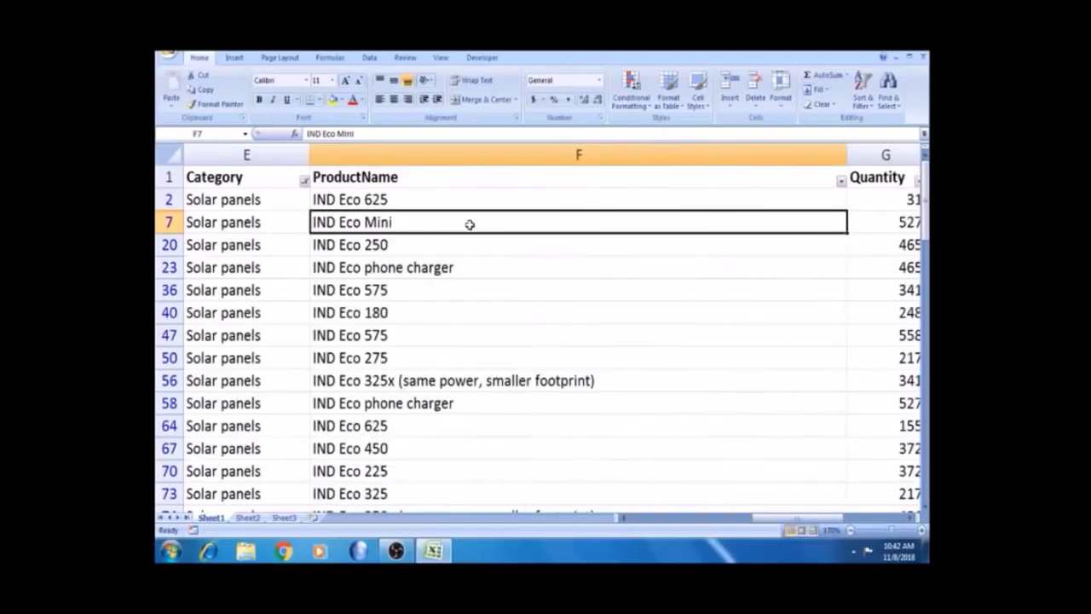
key(Right)
key(Right)
key(Right)
key(Right)
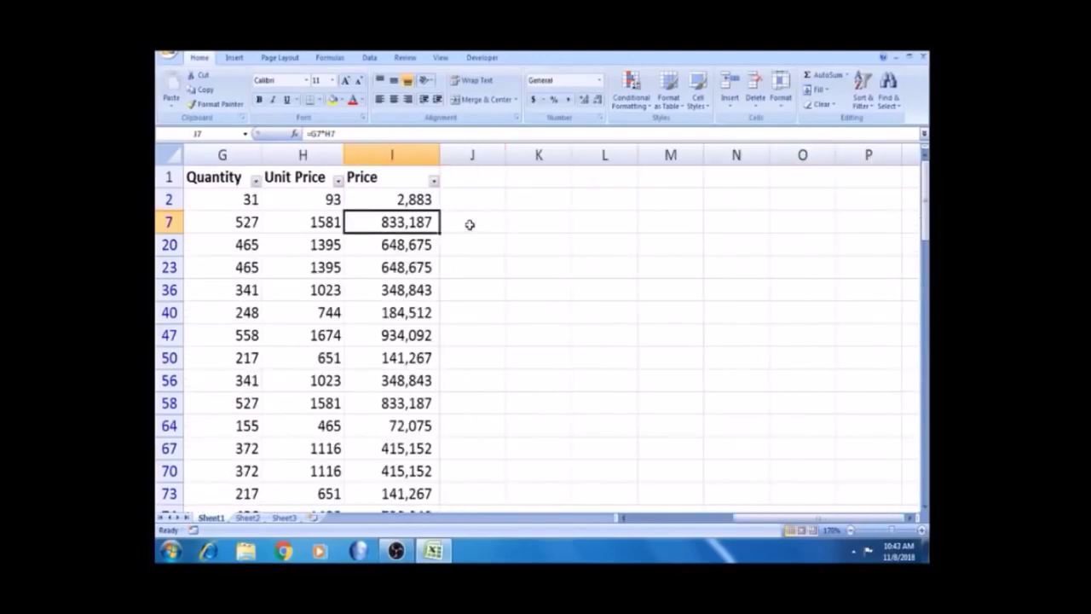
- Review the Unit Price values, then return to cell A1
key(Left)
key(Left)
key(Up)
key(Down)
key(Left)
key(Home)
key(Up)
key(Up)
- Turn off AutoFilter on the header row and check that all orders are visible again
key(shift+space)
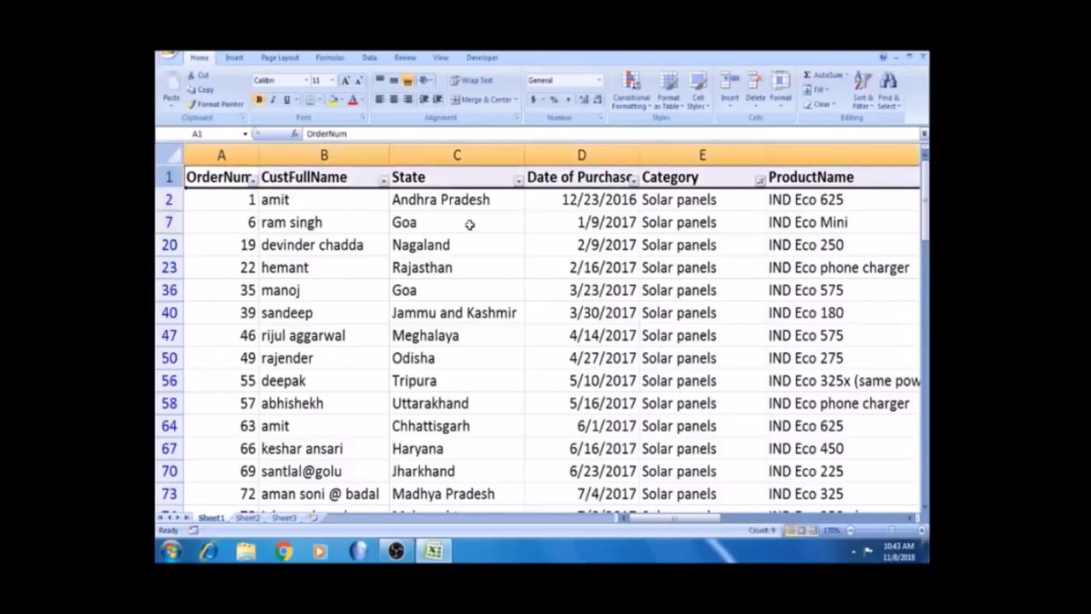
key(ctrl+shift+l)
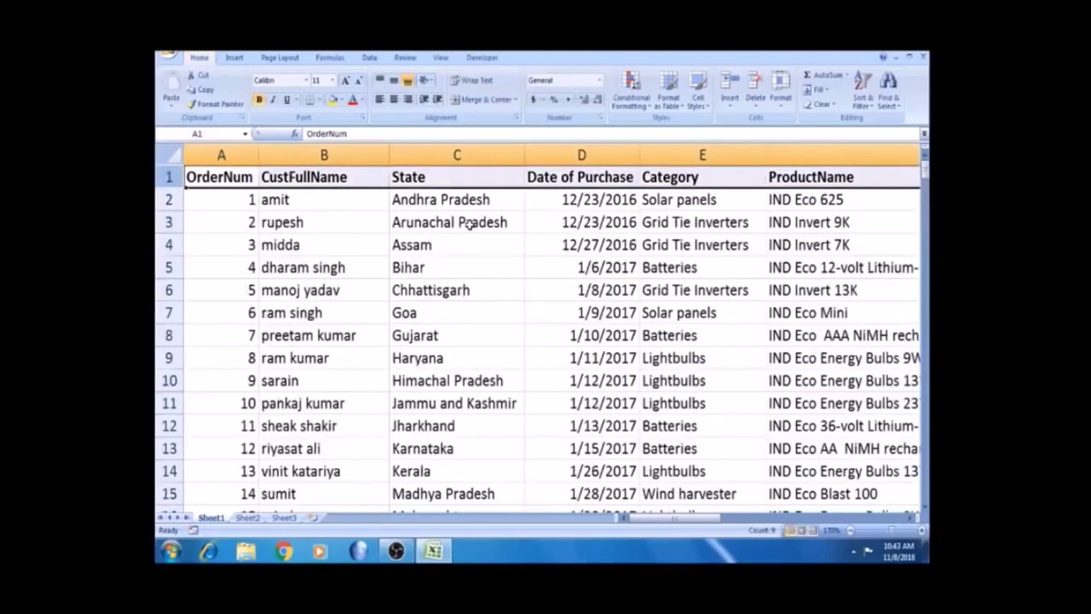
click(469, 223)
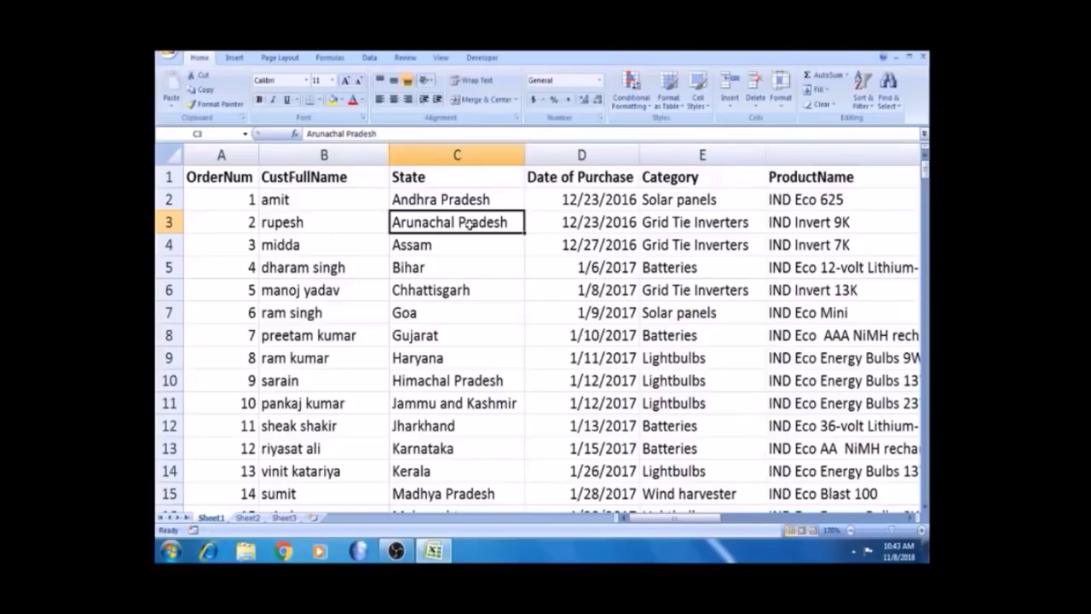
click(388, 288)
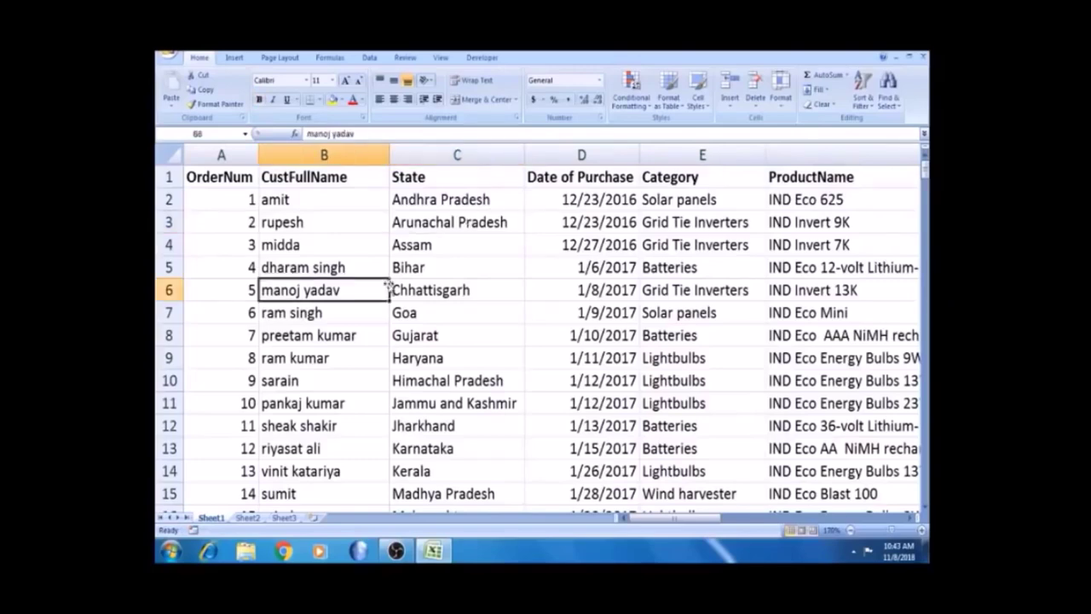
click(335, 197)
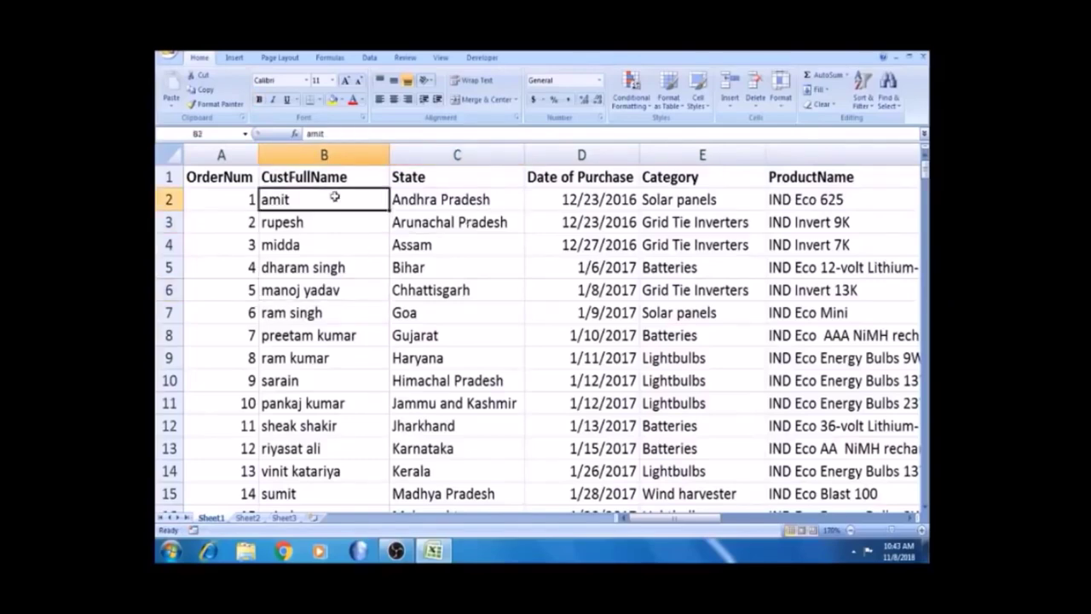
click(235, 58)
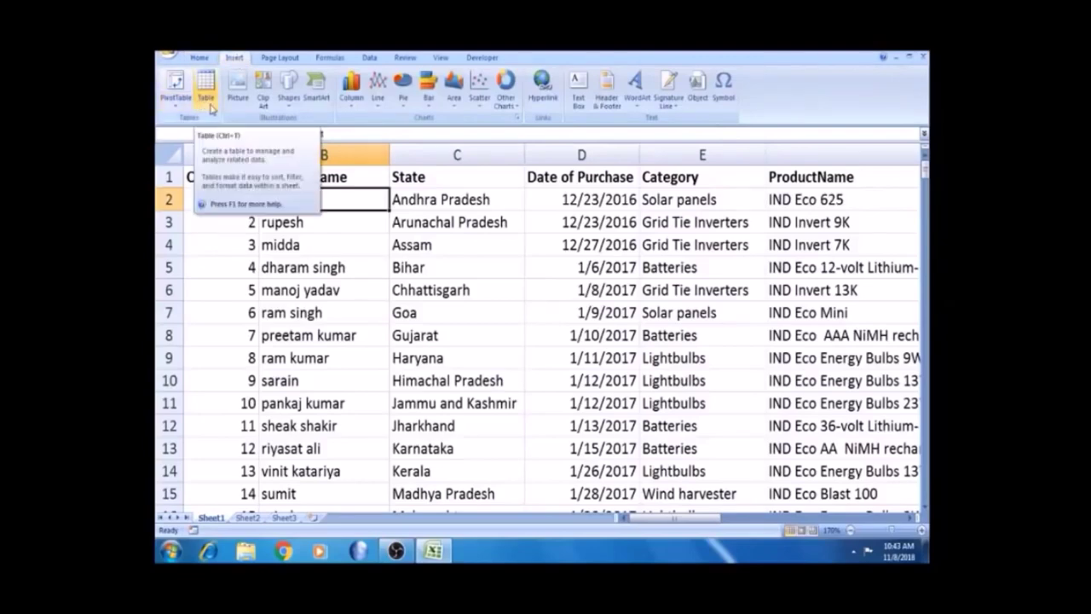
click(177, 101)
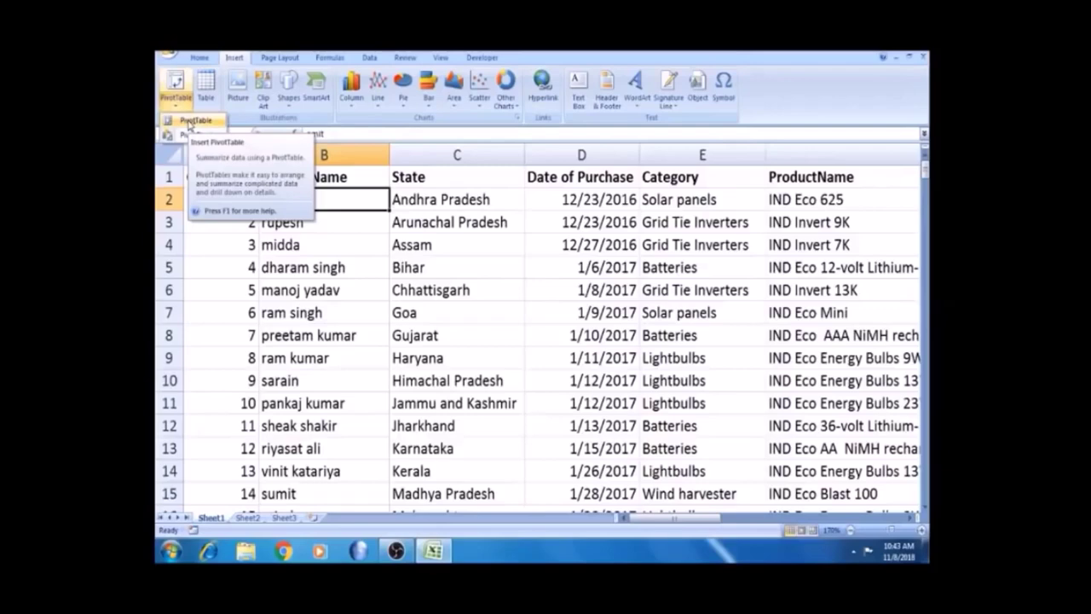
click(191, 122)
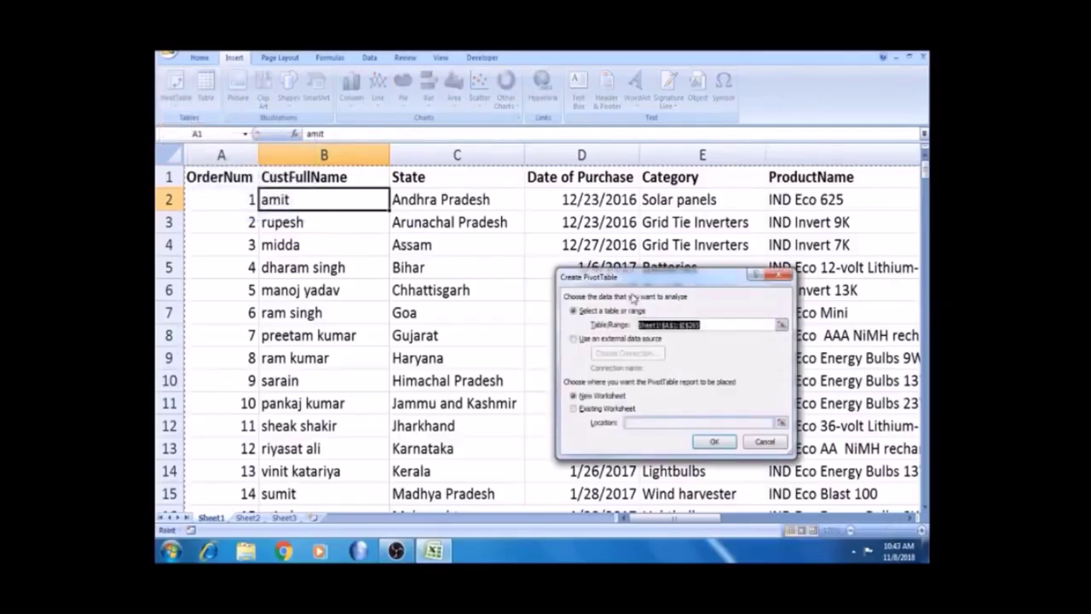
drag(628, 280, 478, 230)
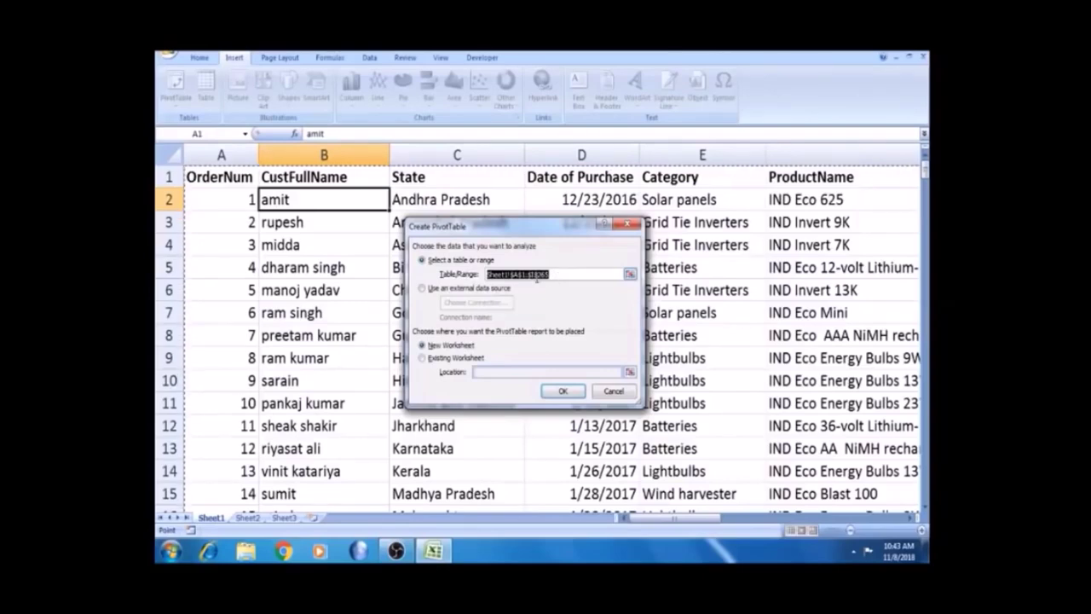
key(Escape)
click(325, 338)
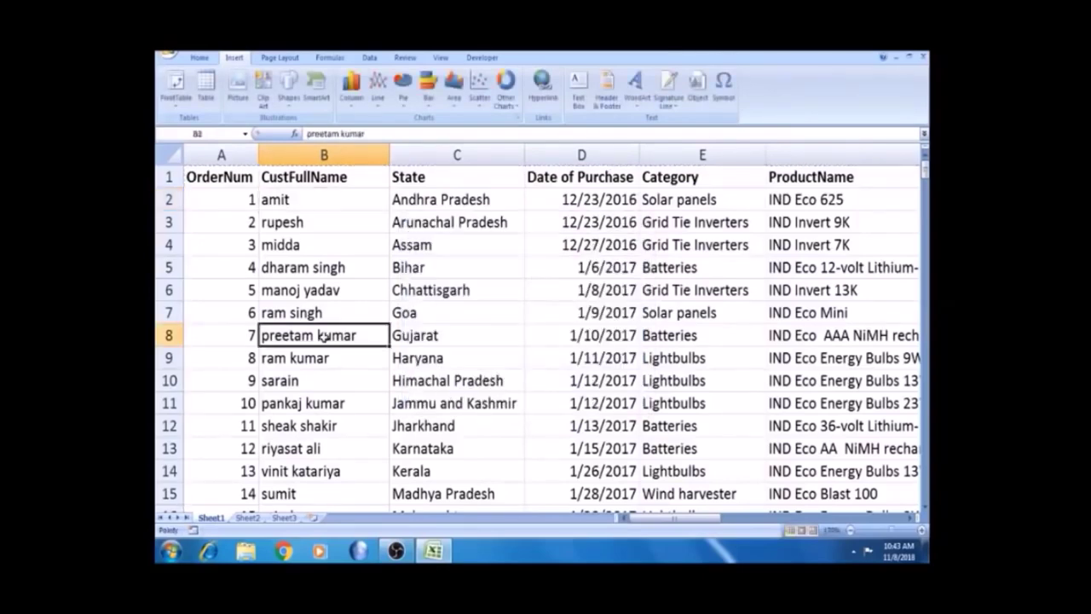
- Delete row 8, undo it, then insert a blank row at row 8
click(171, 336)
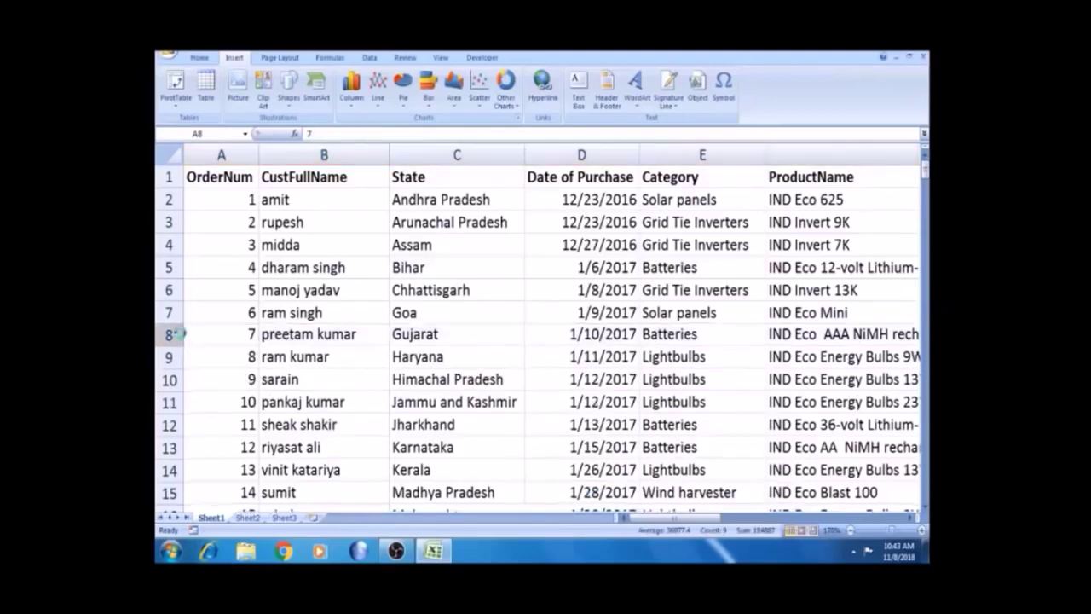
key(ctrl+minus)
key(ctrl+z)
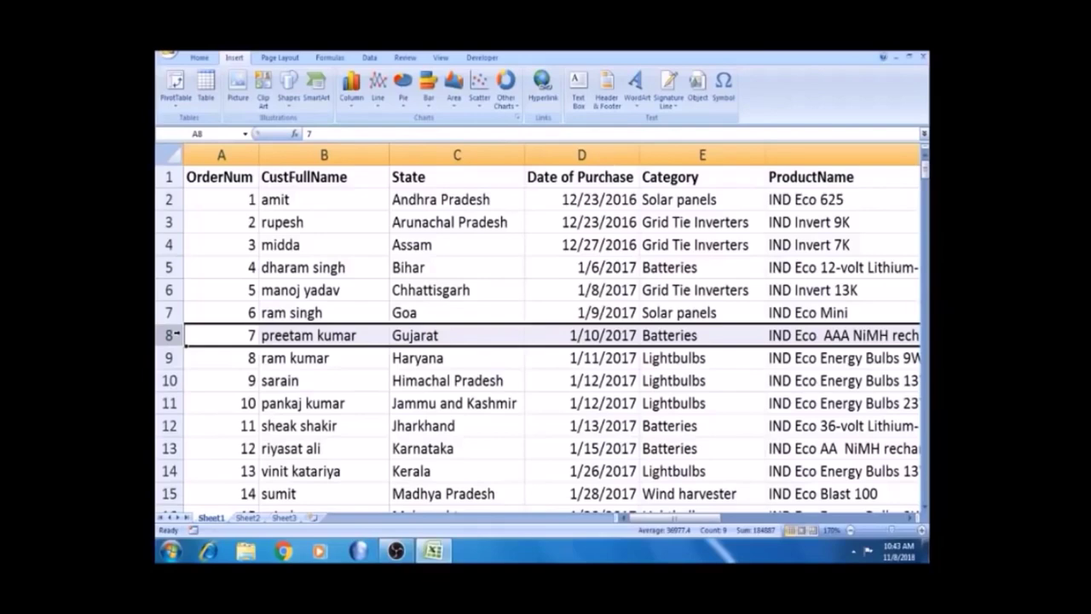
right_click(177, 335)
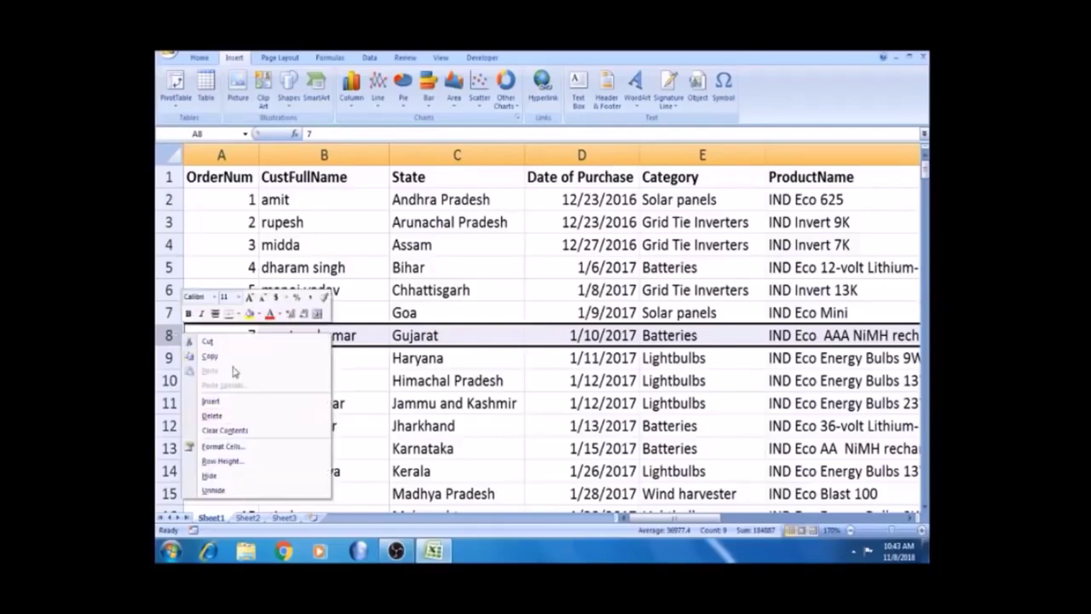
click(237, 401)
click(243, 335)
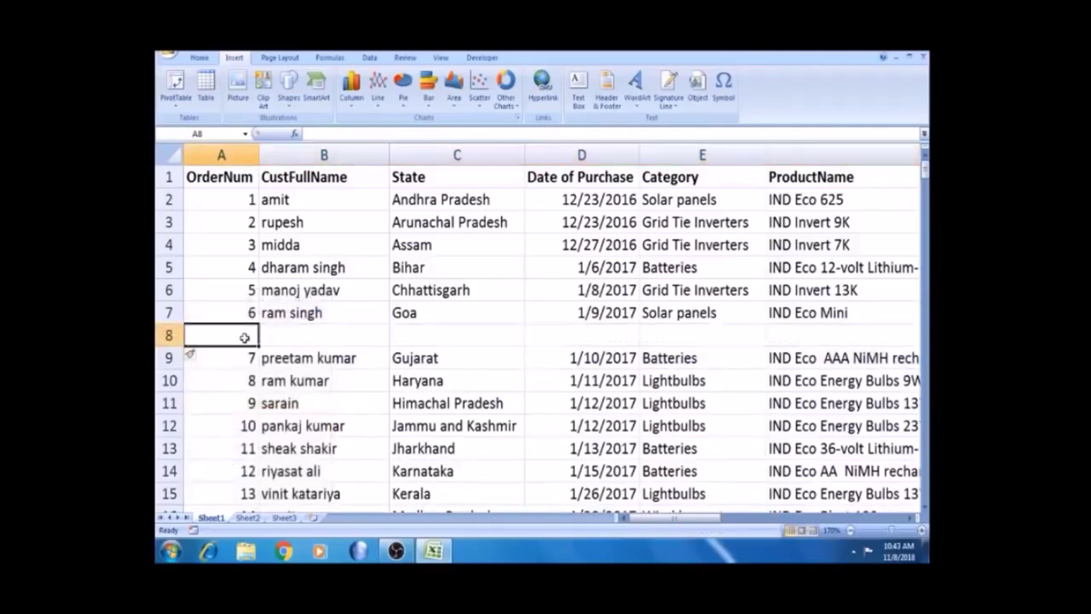
click(237, 202)
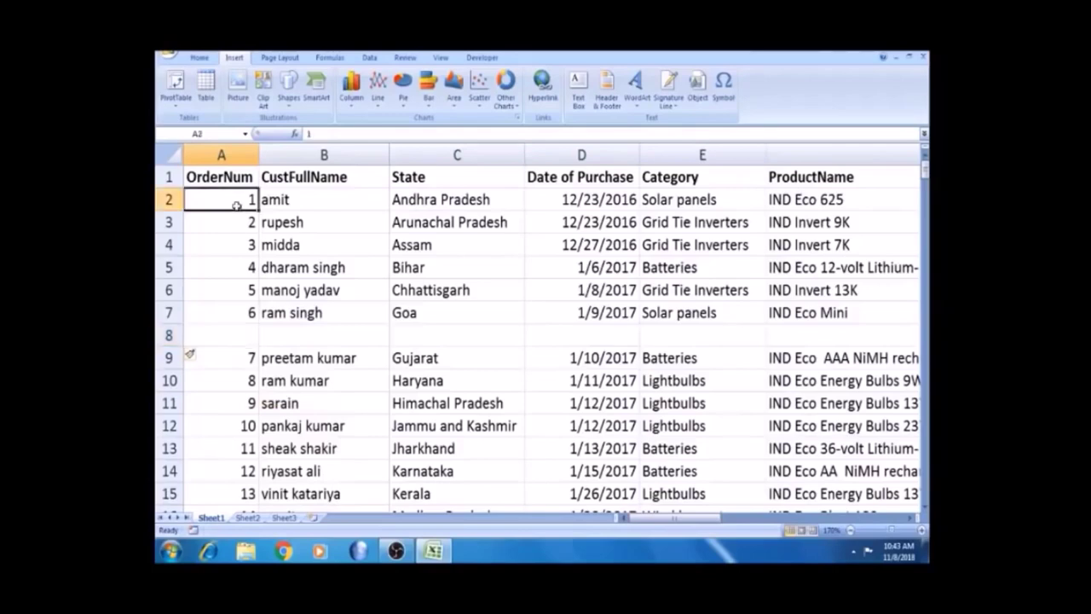
- Start a PivotTable twice, find the range stops at A1:F7, cancel, and select empty row 8
click(173, 104)
click(189, 120)
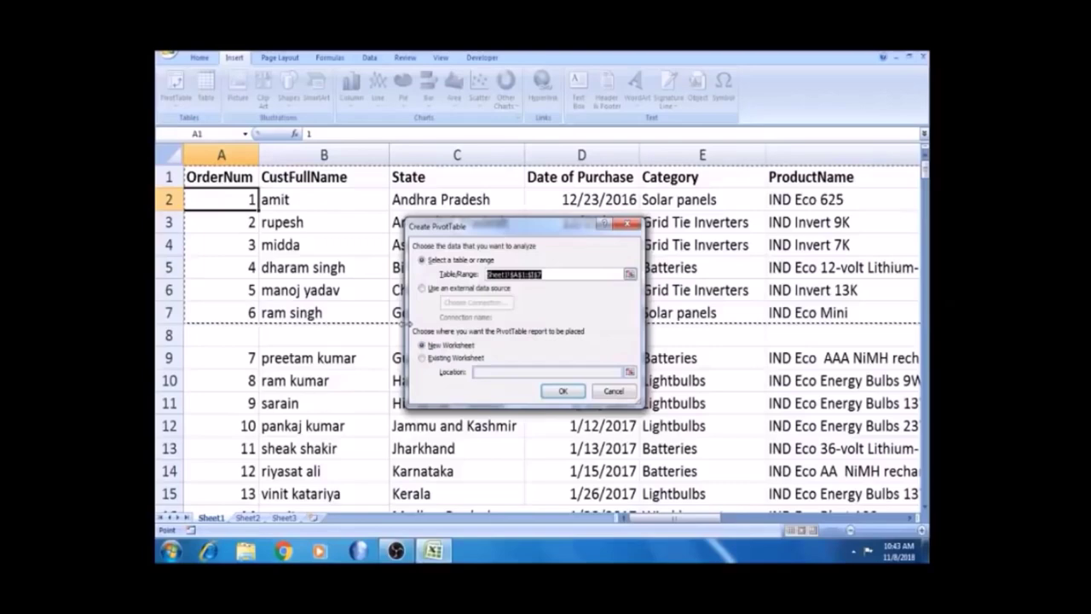
key(Escape)
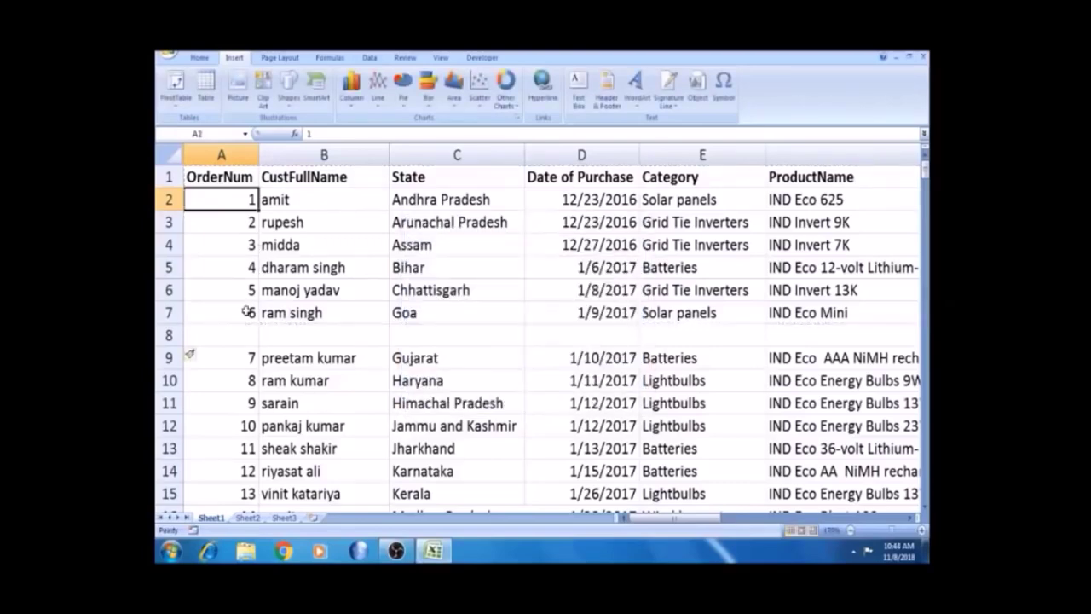
click(174, 100)
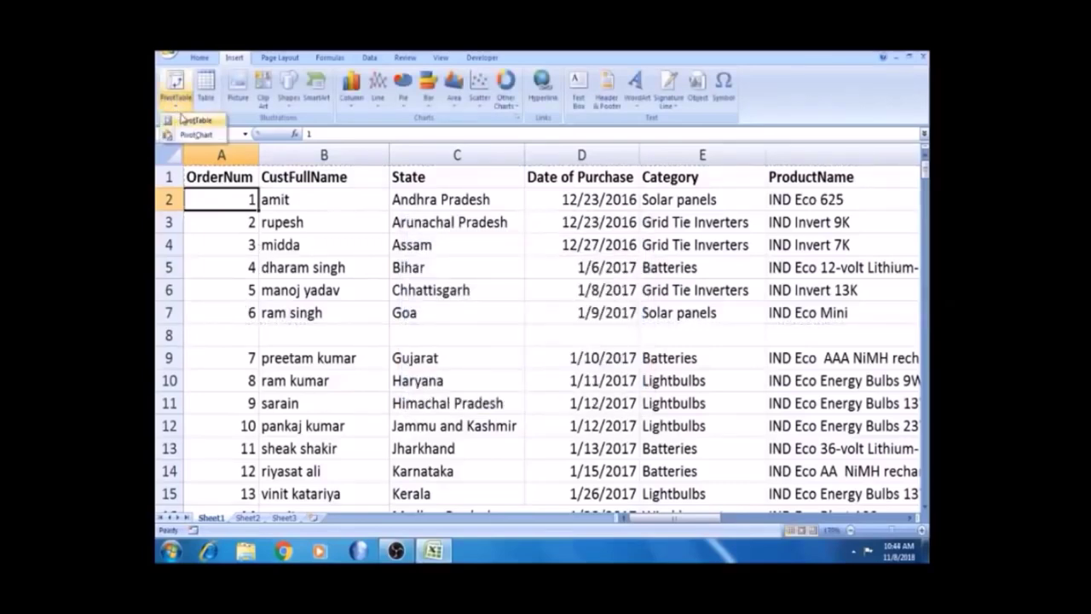
click(171, 123)
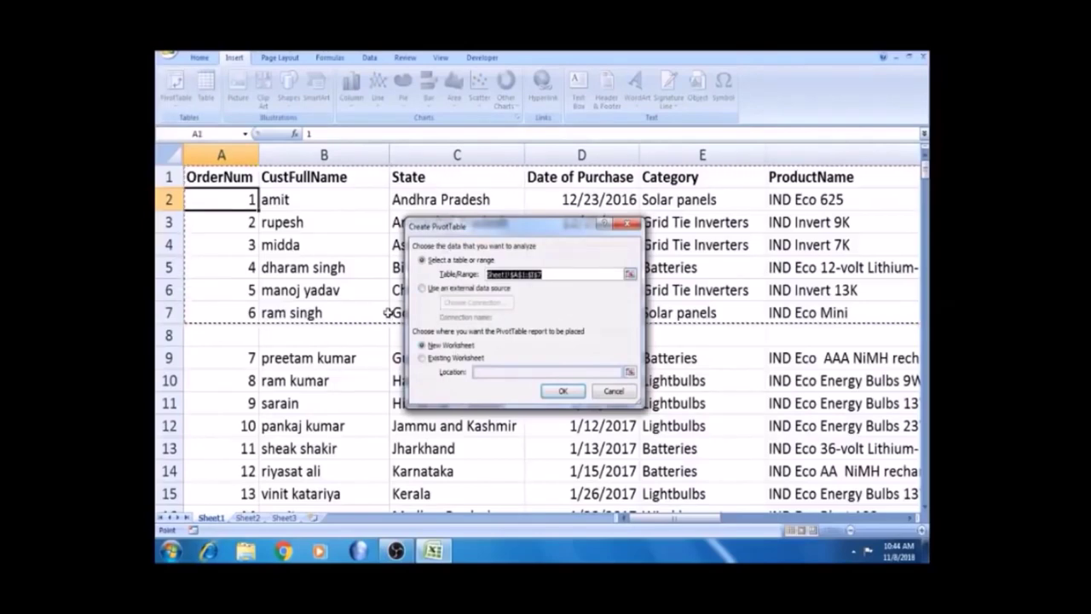
key(Escape)
click(162, 336)
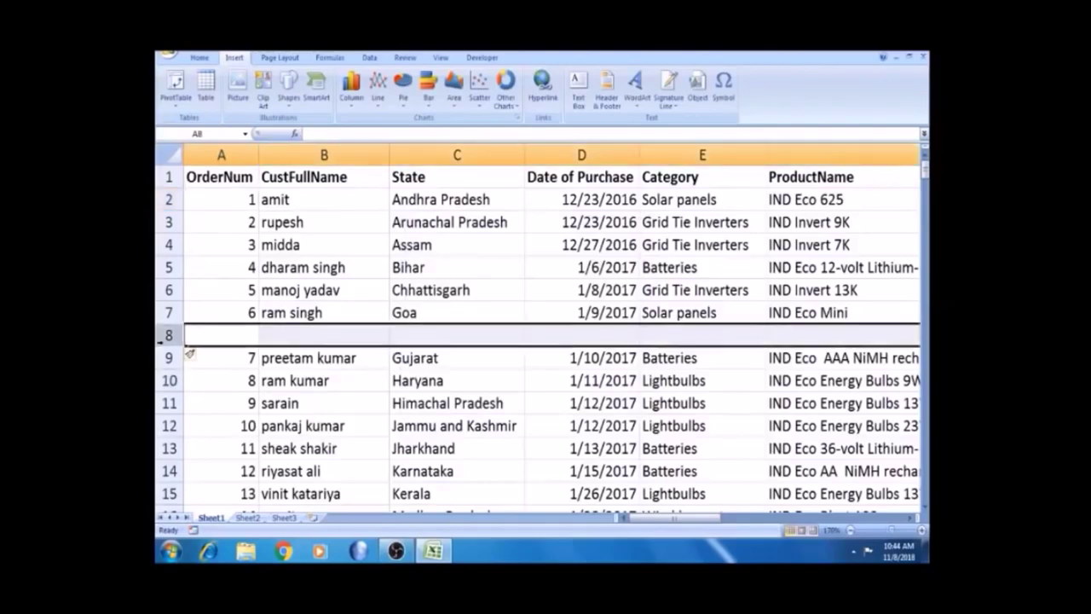
- Delete the blank row 8 and open the Create PivotTable dialog to check its range
key(ctrl+minus)
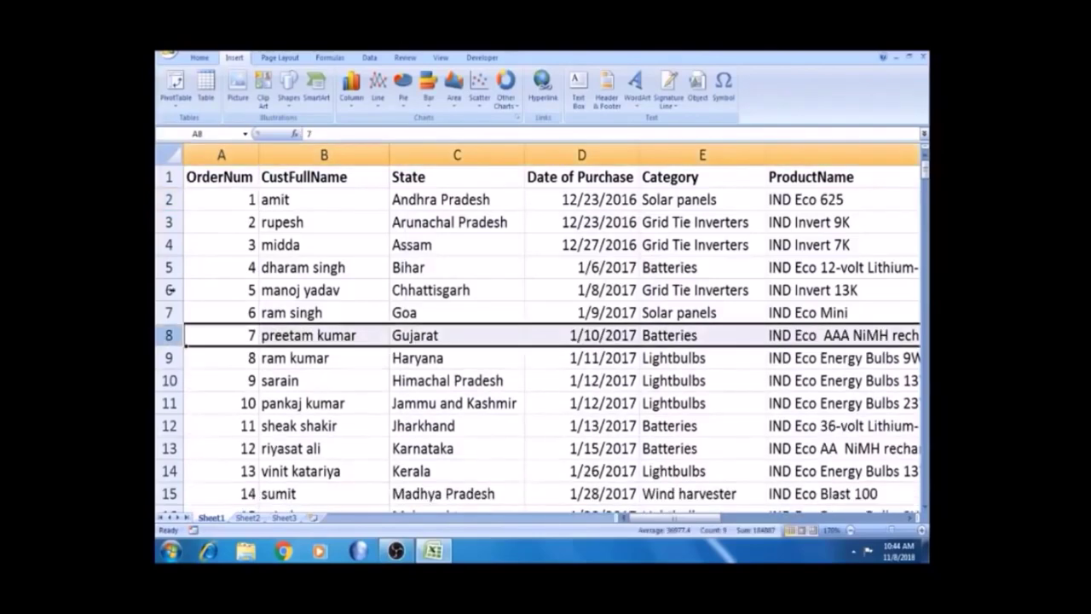
click(189, 244)
click(185, 102)
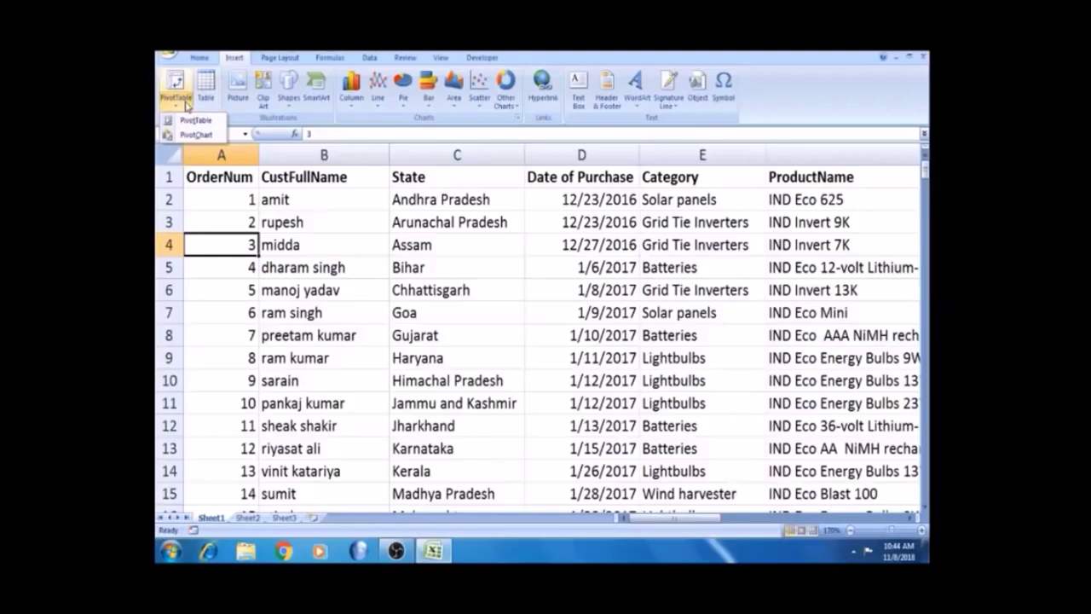
click(195, 120)
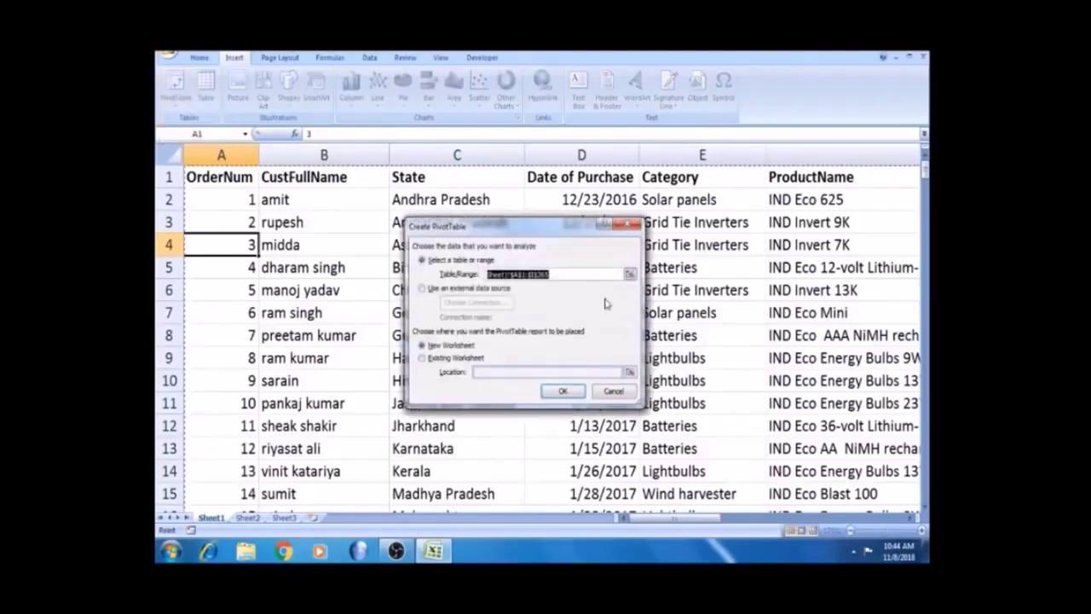
drag(925, 163, 911, 508)
drag(708, 517, 489, 496)
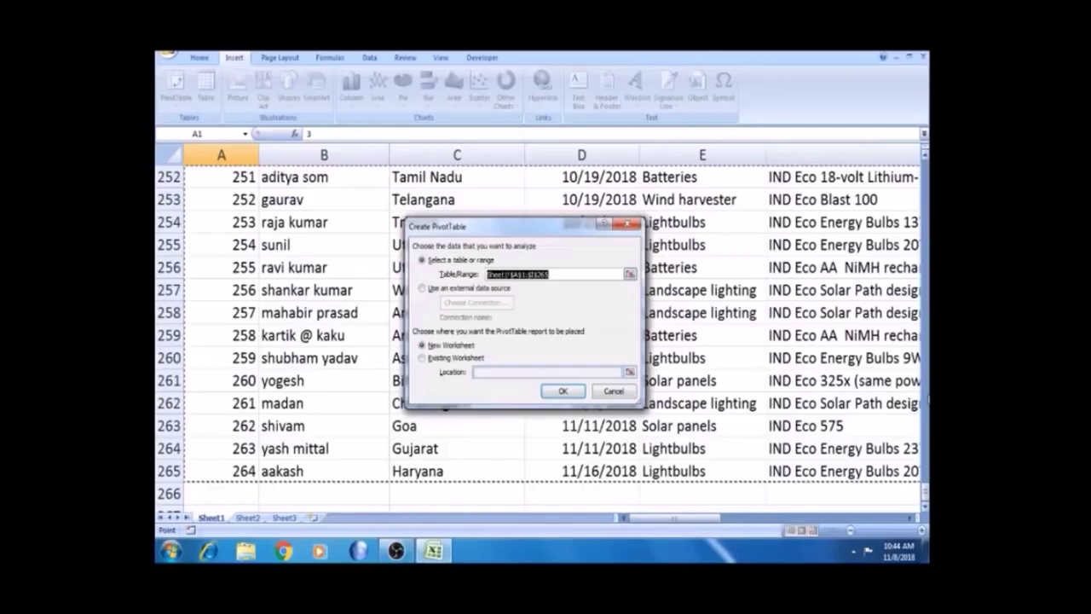
drag(924, 501, 924, 166)
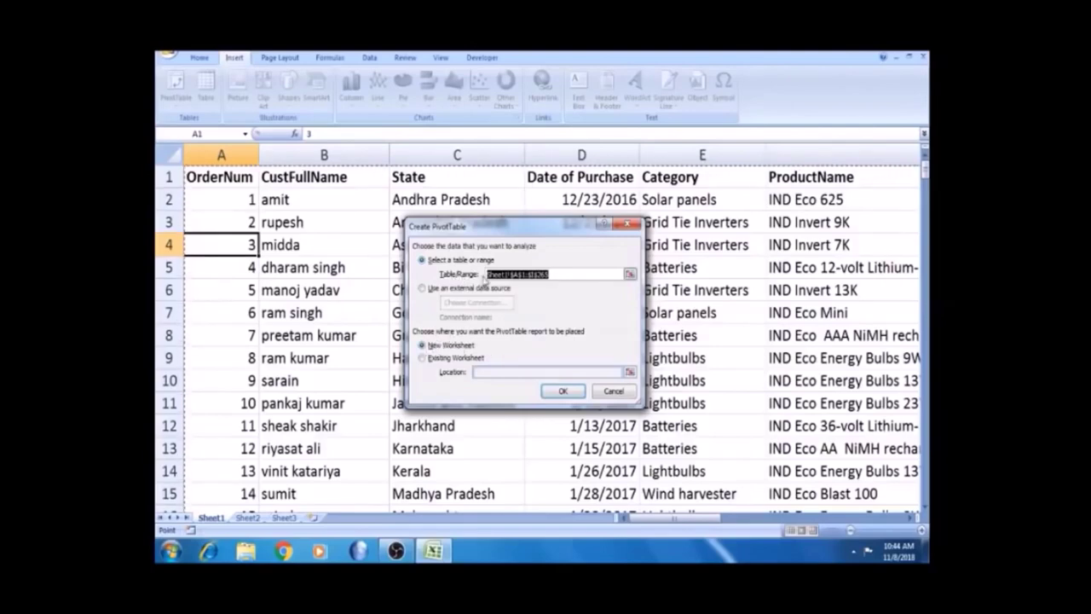
- Try reselecting the source range from A1, then cancel the PivotTable dialog
click(551, 275)
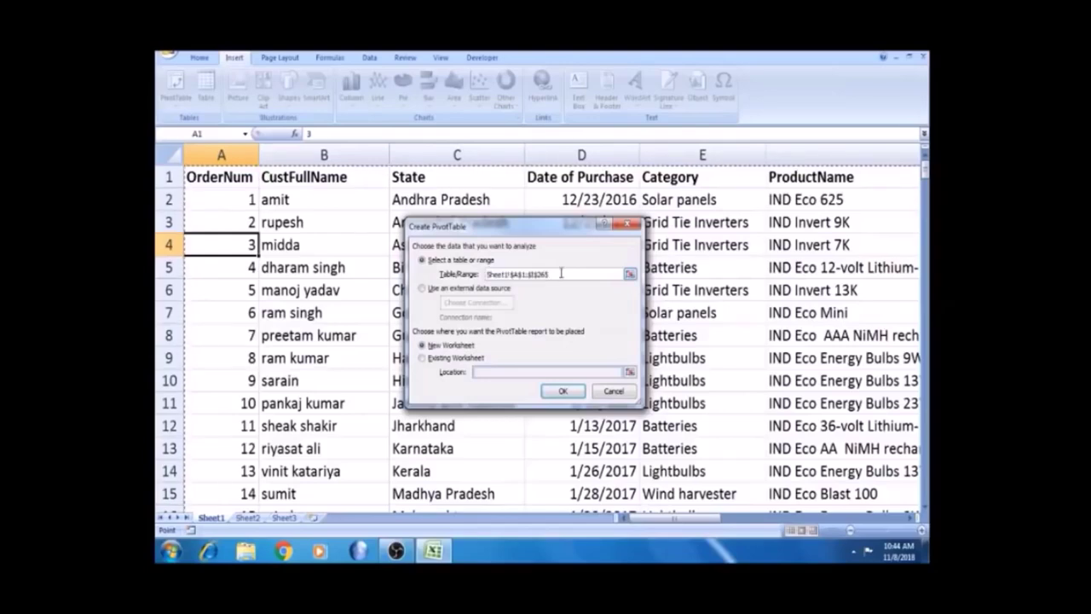
click(630, 275)
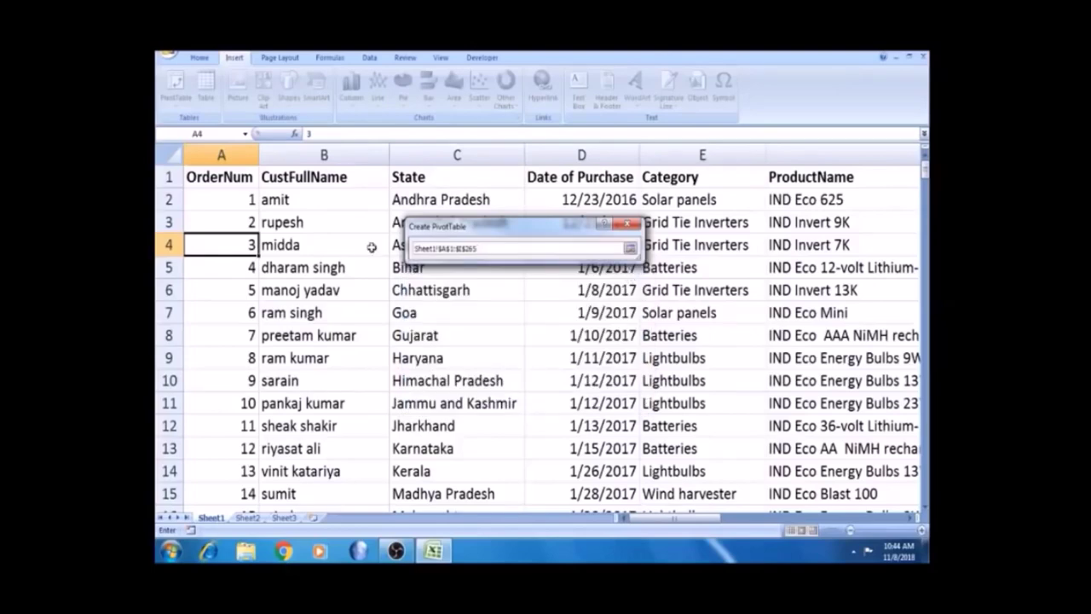
click(224, 176)
key(shift+Right)
key(shift+Right)
key(shift+Right)
key(shift+Right)
key(shift+Right)
key(shift+Right)
key(shift+Right)
key(shift+Right)
key(shift+Right)
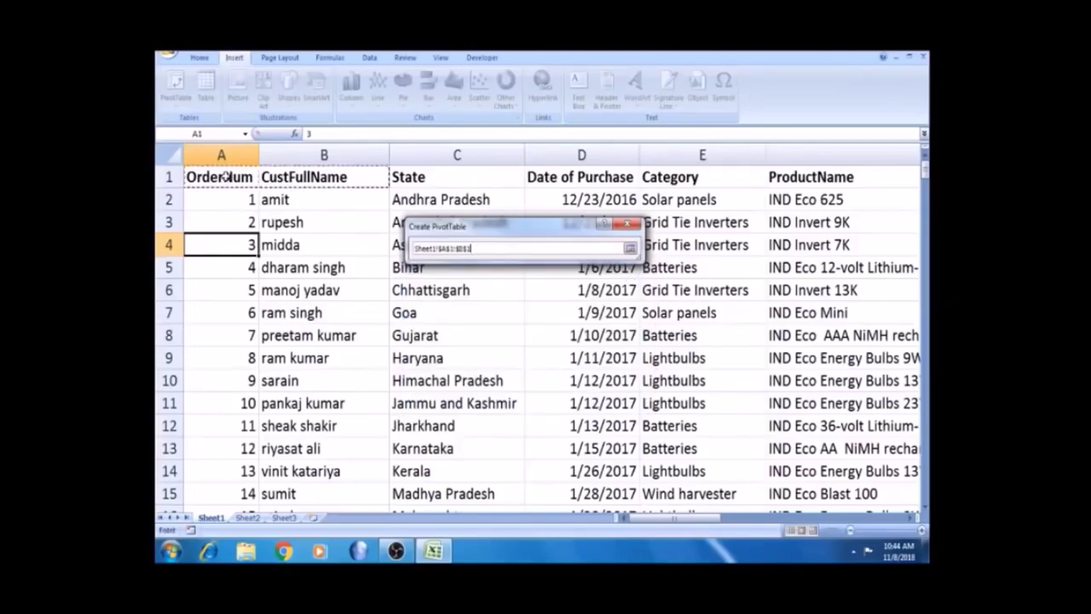
key(shift+Left)
key(shift+Down)
key(shift+Down)
key(shift+Down)
key(shift+Down)
key(shift+Down)
key(shift+Down)
key(shift+Down)
key(shift+Down)
key(shift+Down)
key(shift+Down)
key(shift+Down)
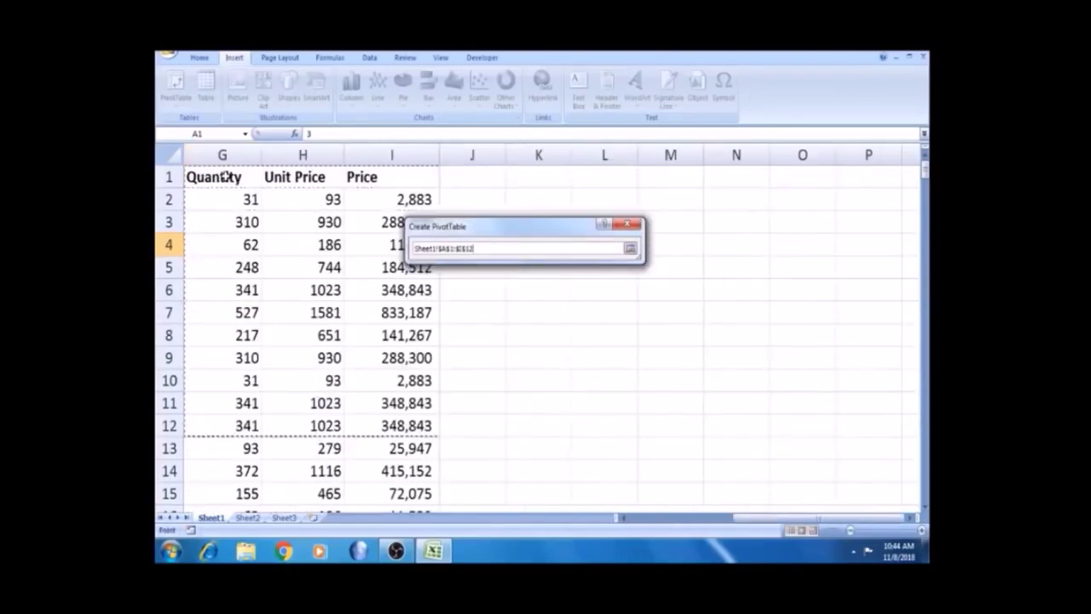
key(shift+Up)
key(shift+Up)
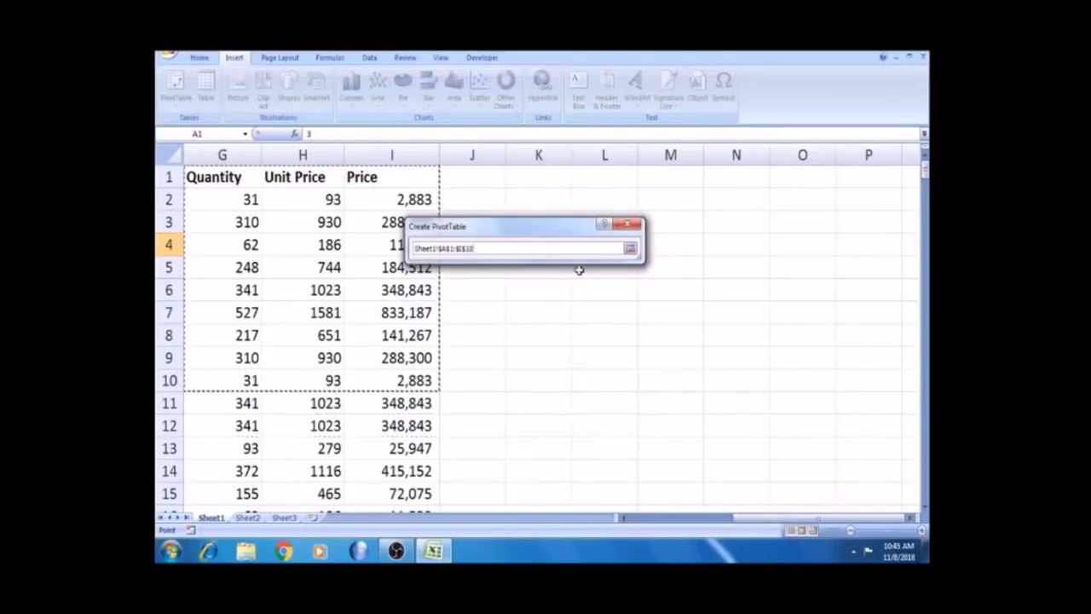
click(630, 250)
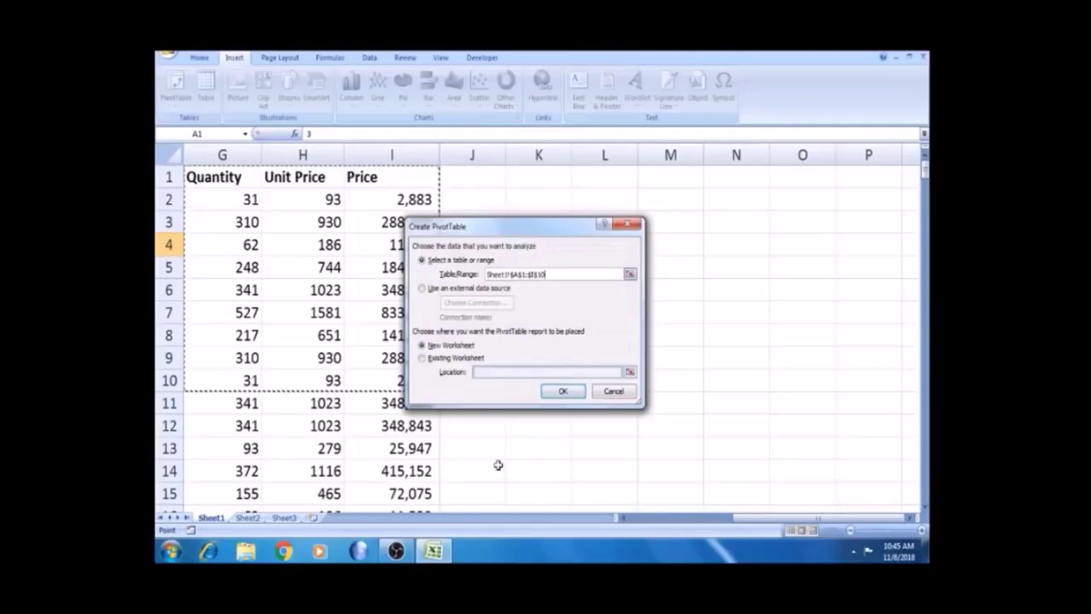
click(613, 518)
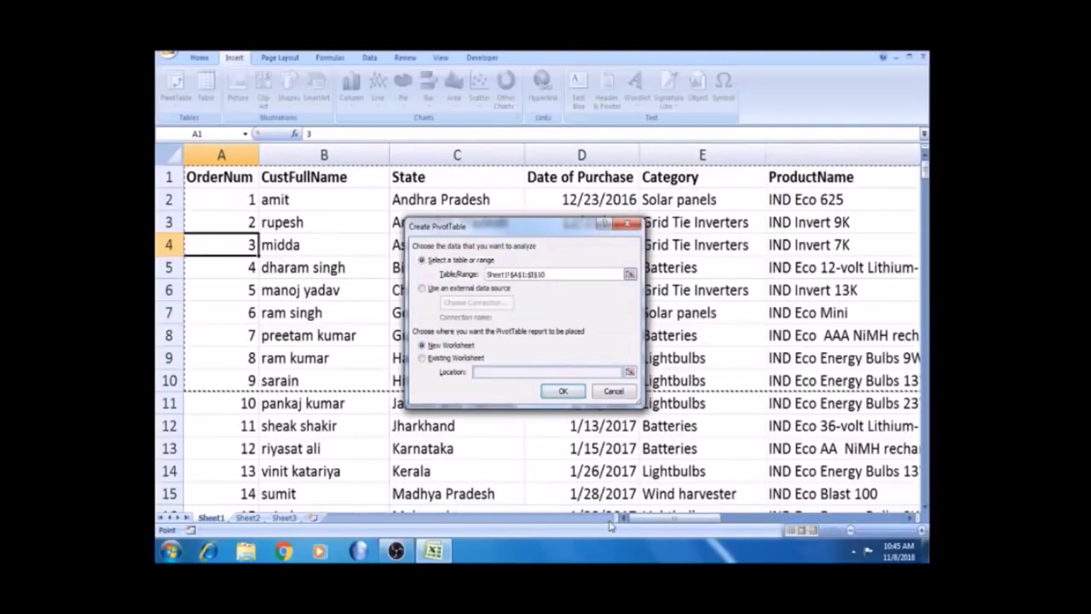
key(Escape)
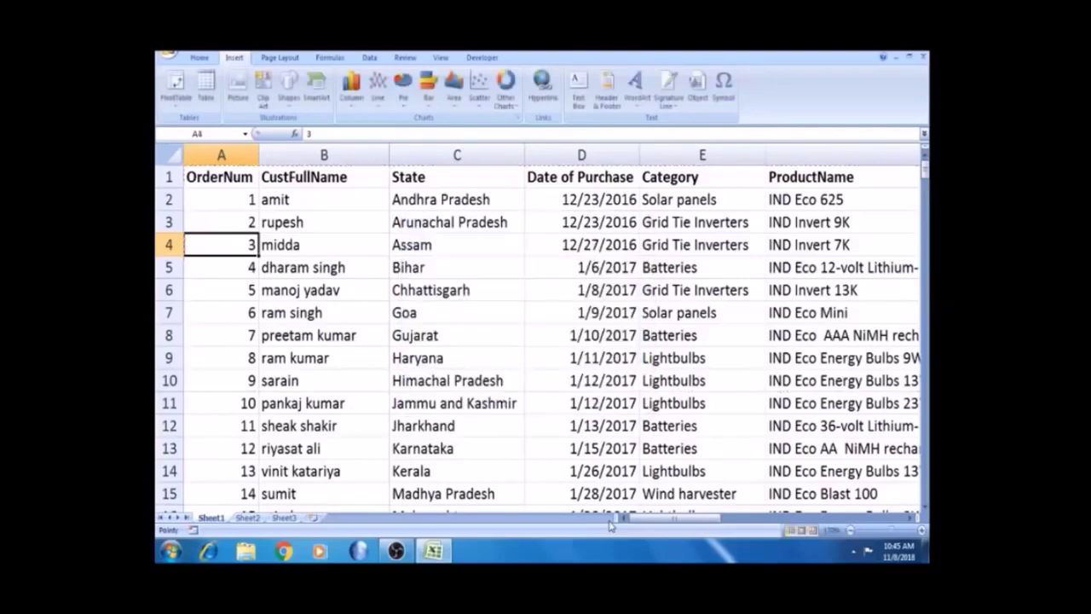
click(176, 100)
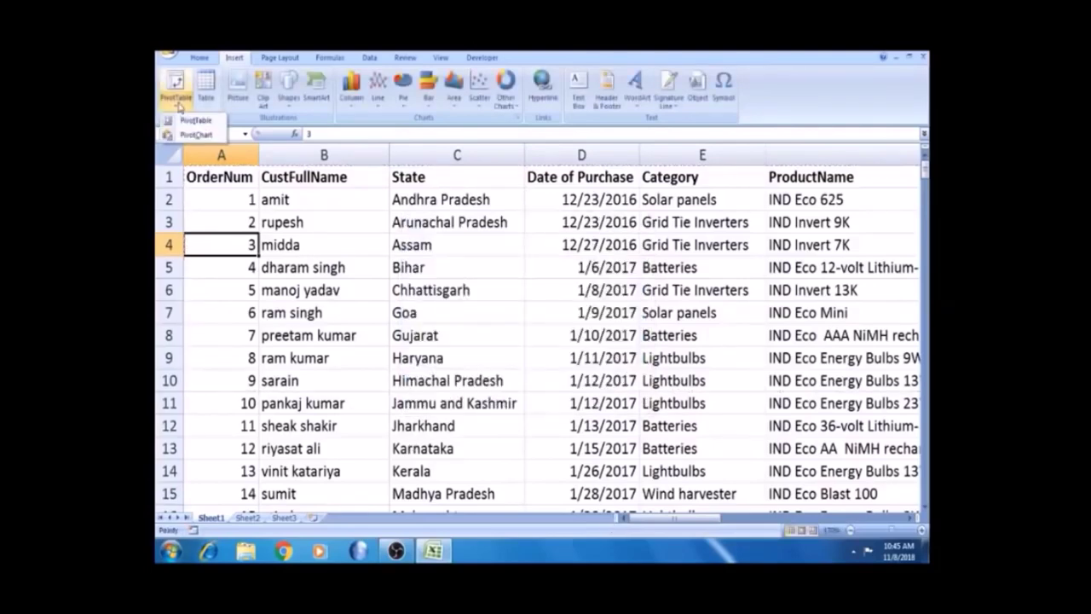
click(189, 122)
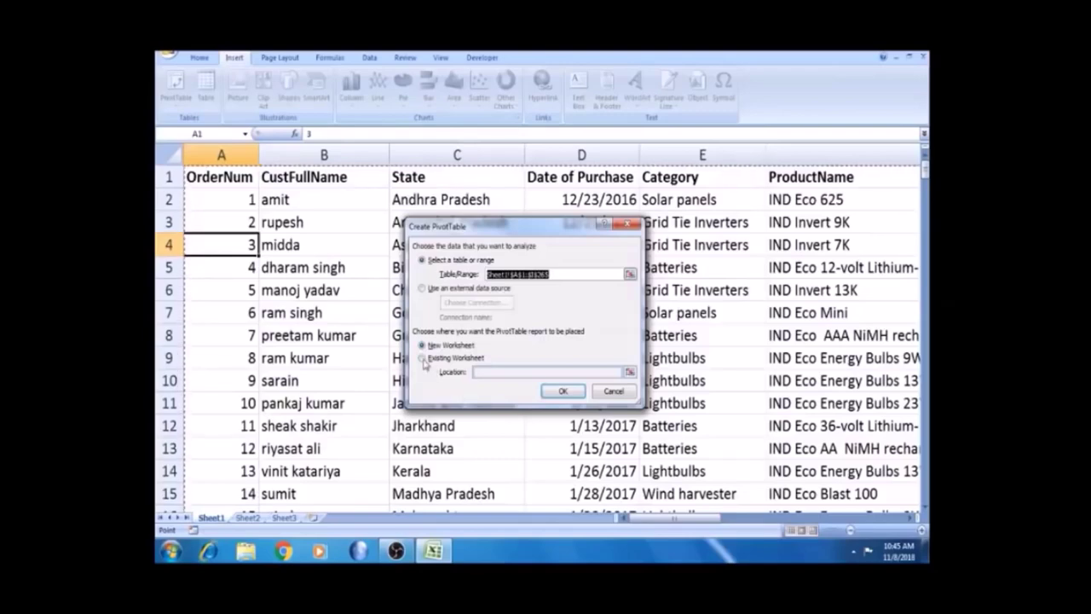
click(424, 359)
click(590, 368)
click(714, 360)
click(562, 394)
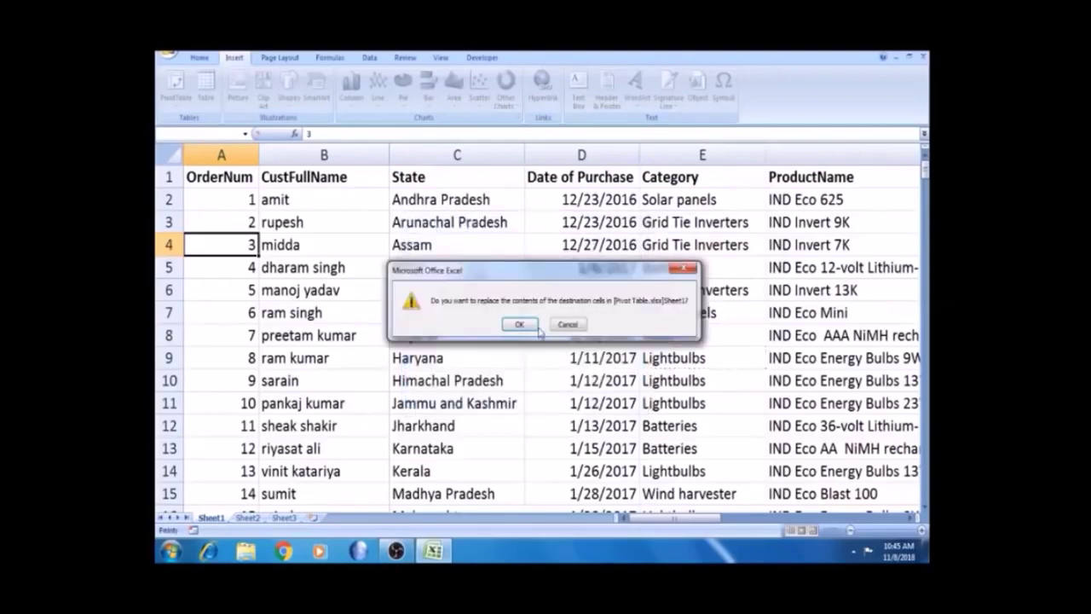
click(535, 325)
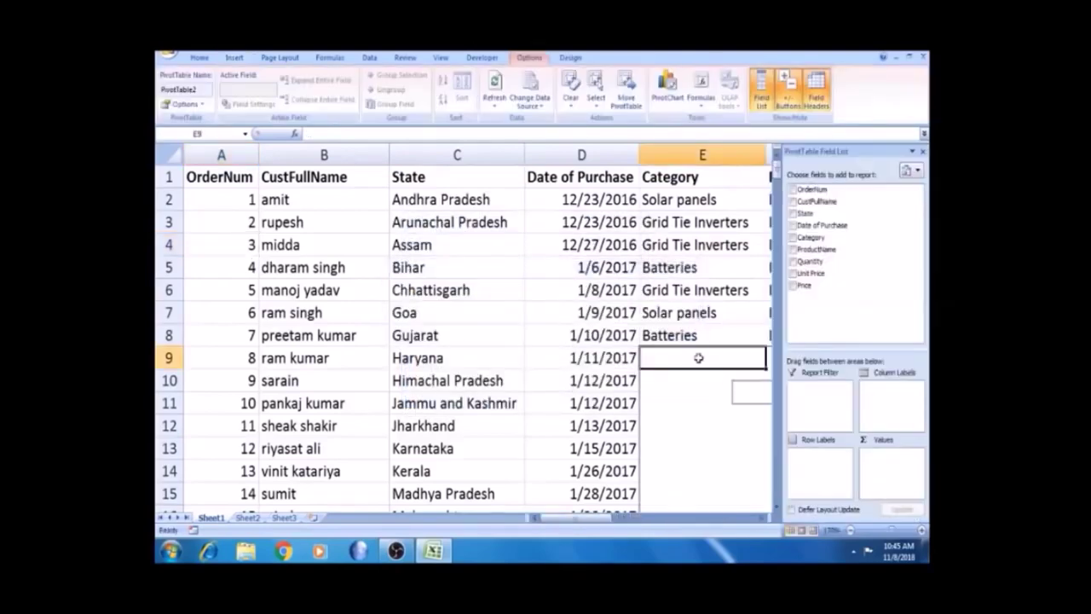
click(921, 154)
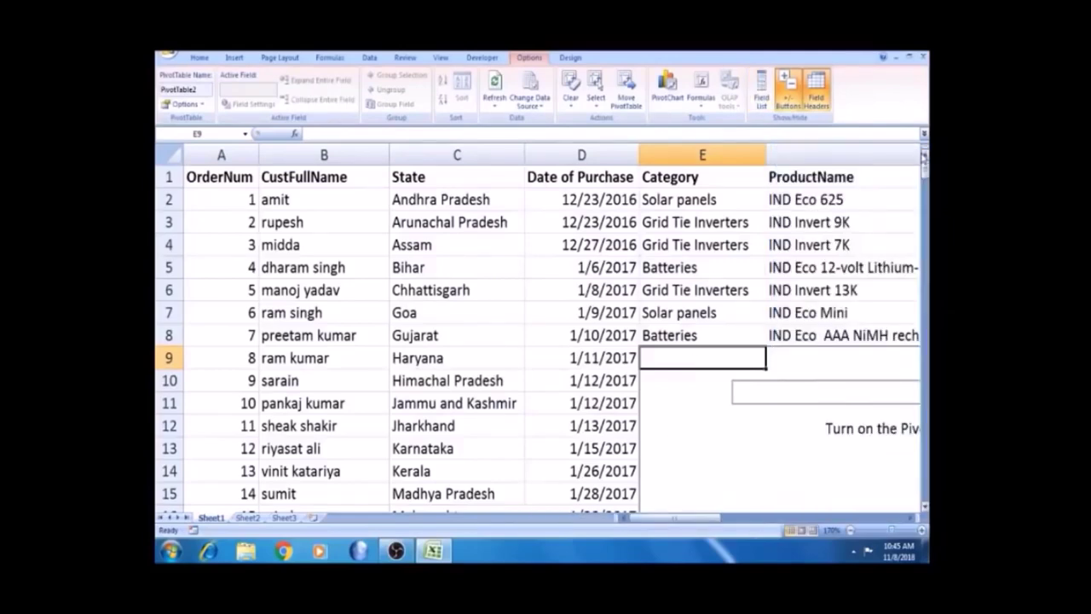
key(ctrl+z)
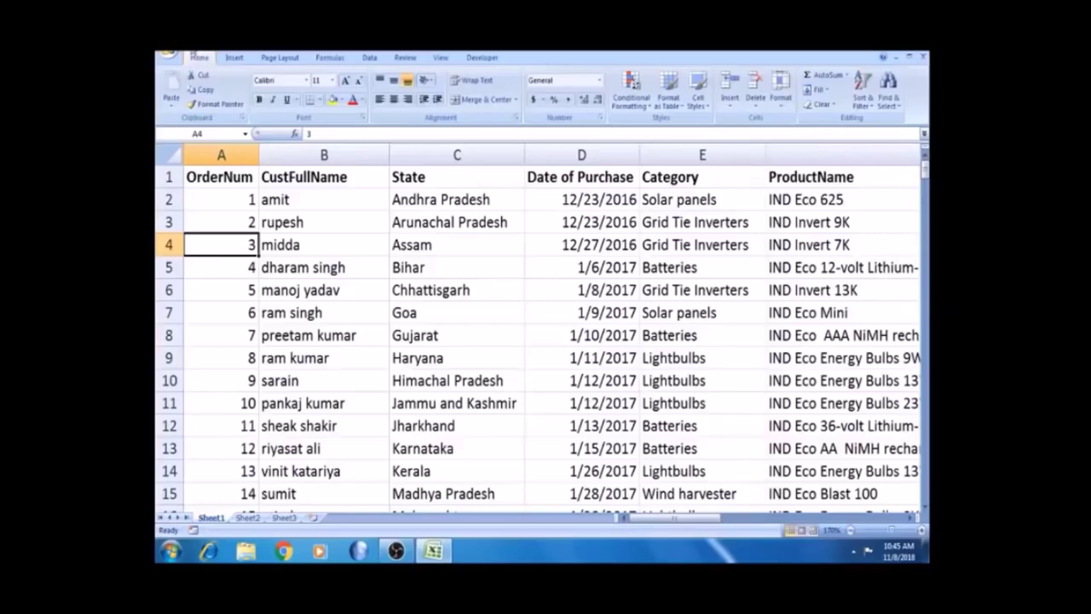
- Create an empty PivotTable from Sheet1!$A$1:$I$265 on a new worksheet
click(235, 58)
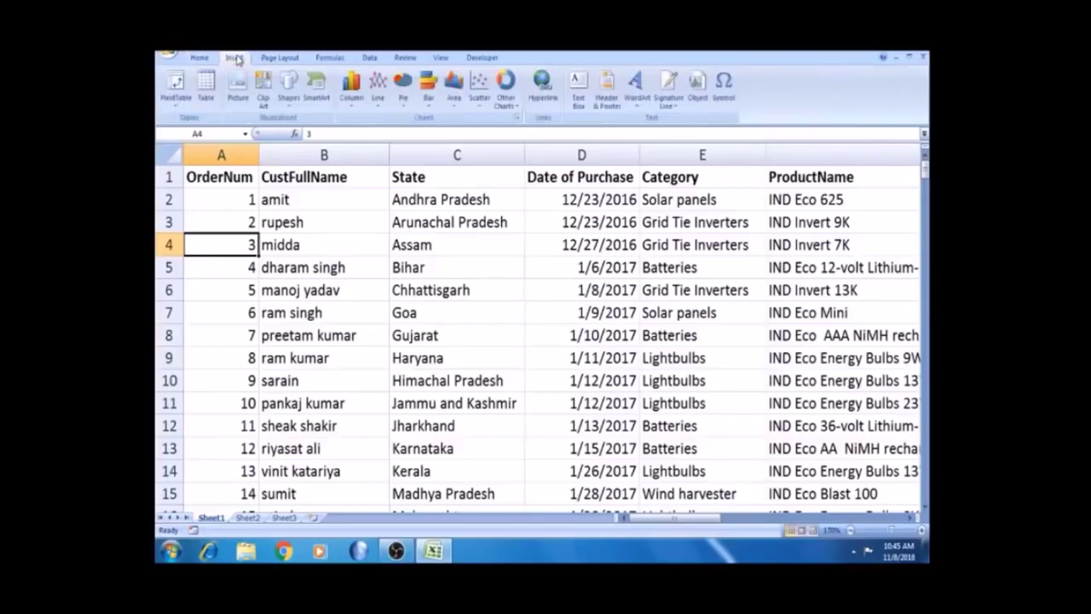
click(177, 100)
click(185, 122)
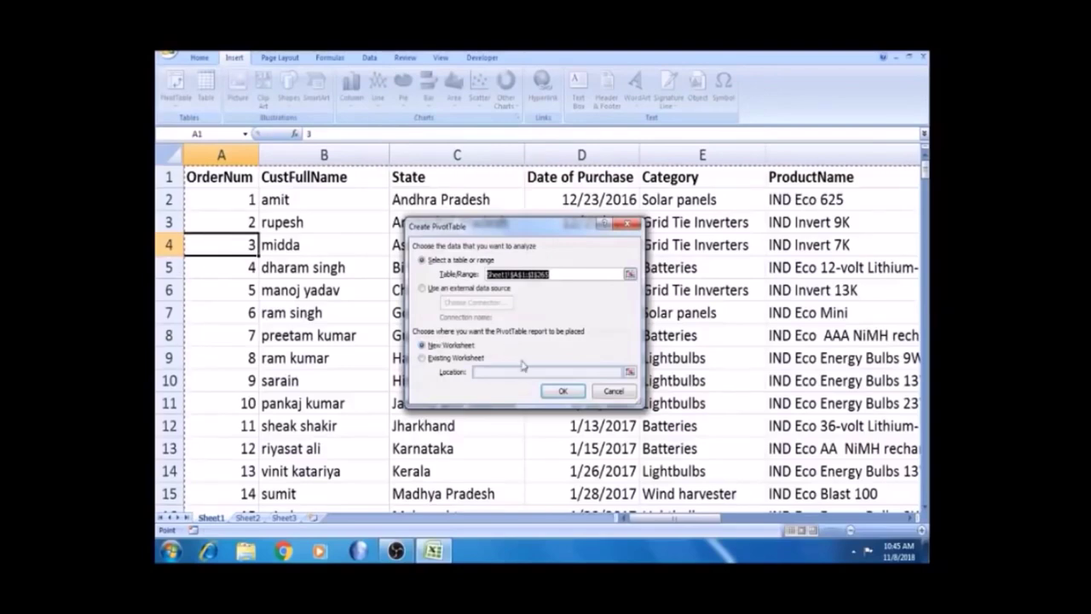
click(563, 392)
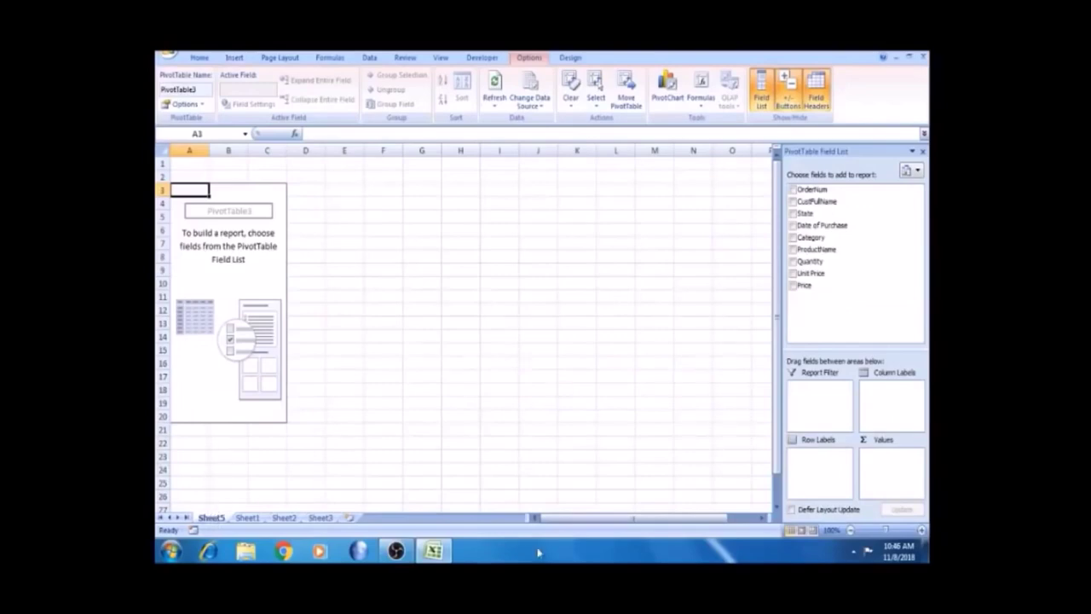
- Adjust the zoom and rename the Sheet5 tab to 'PivotTable'
click(922, 530)
click(921, 530)
click(921, 531)
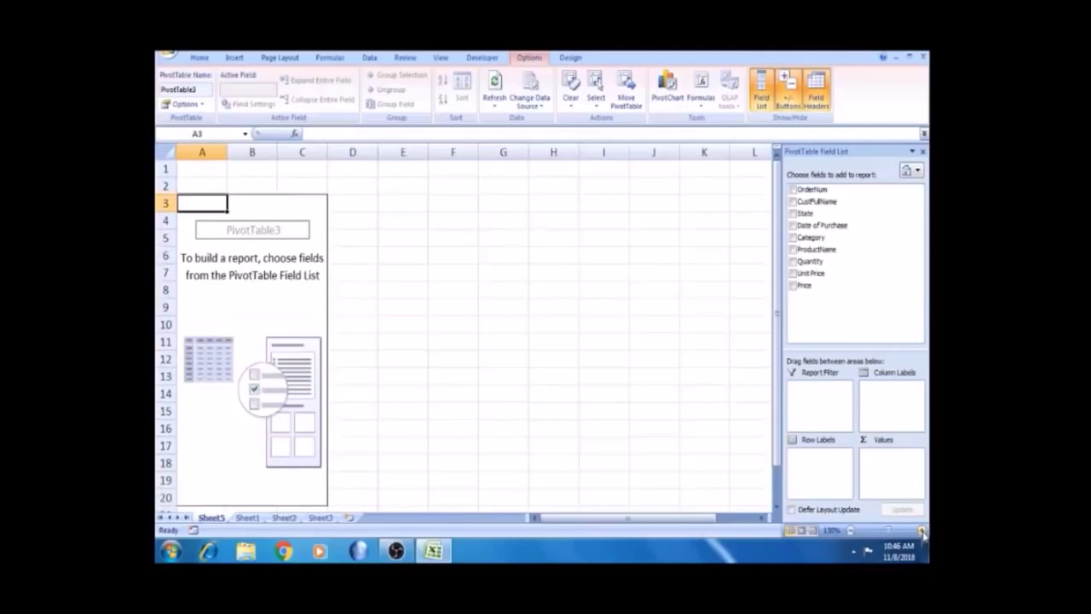
click(850, 530)
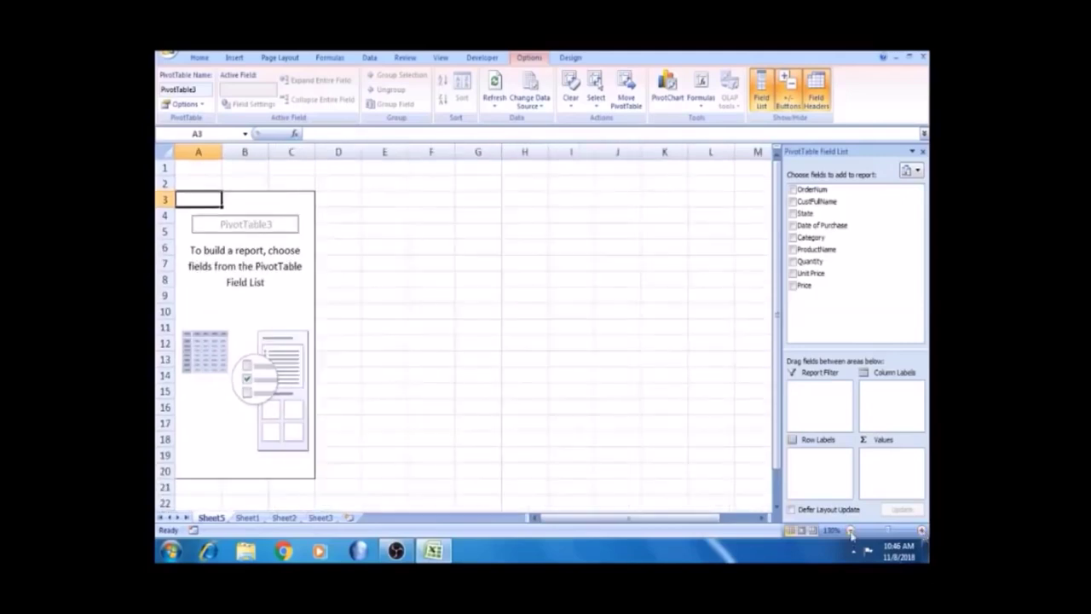
double_click(213, 518)
key(BackSpace)
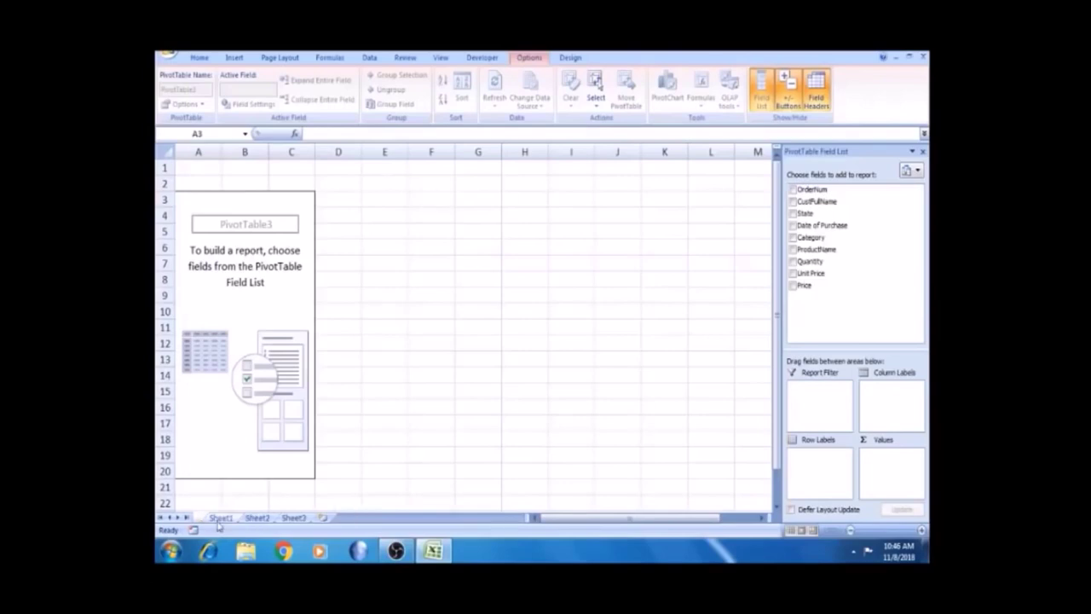
text(Pivot)
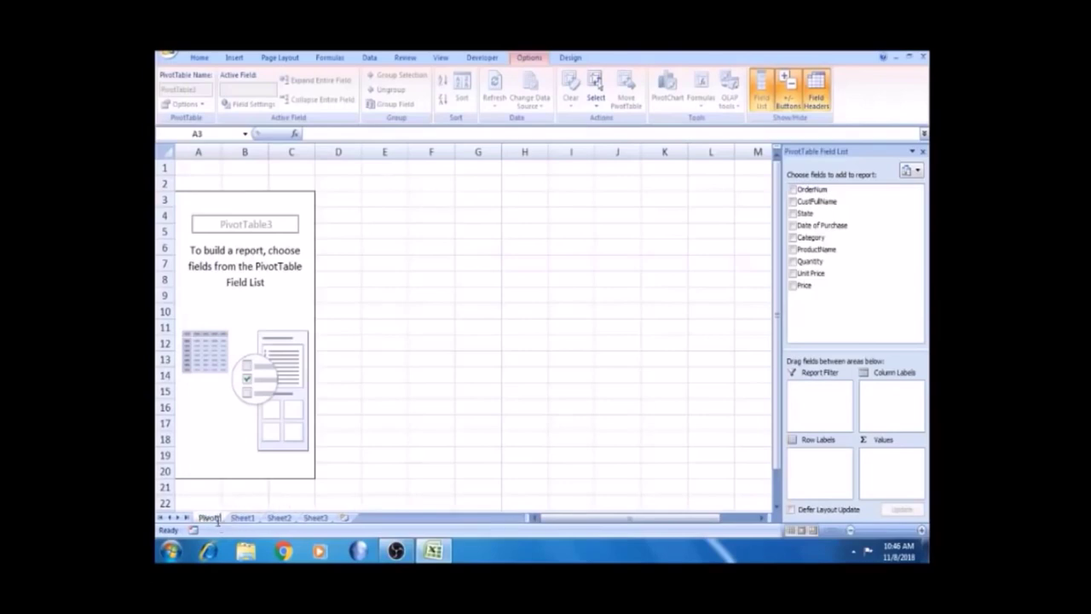
text(Table)
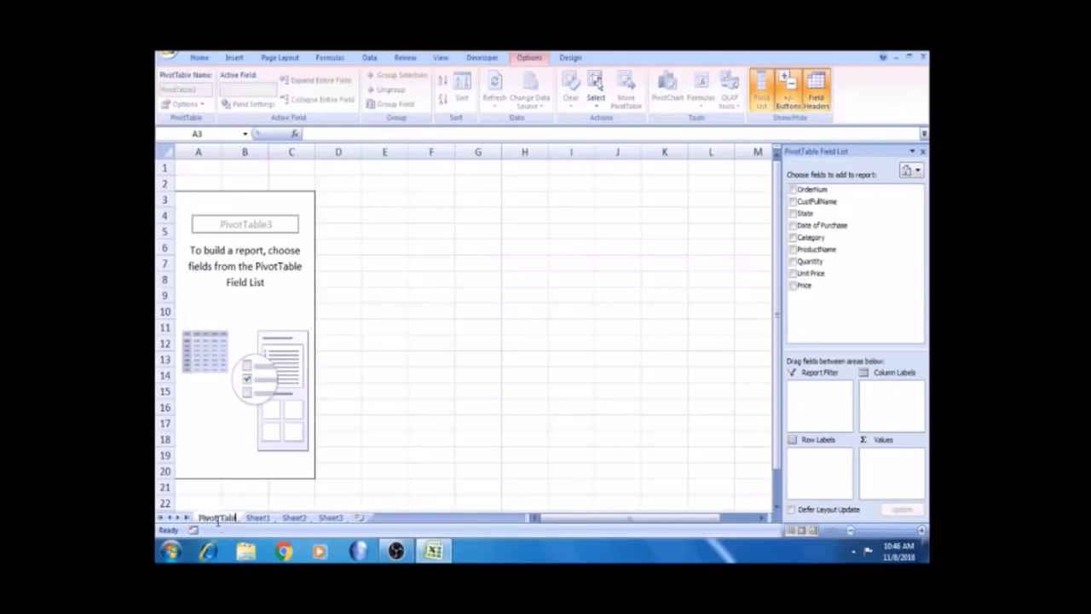
click(395, 321)
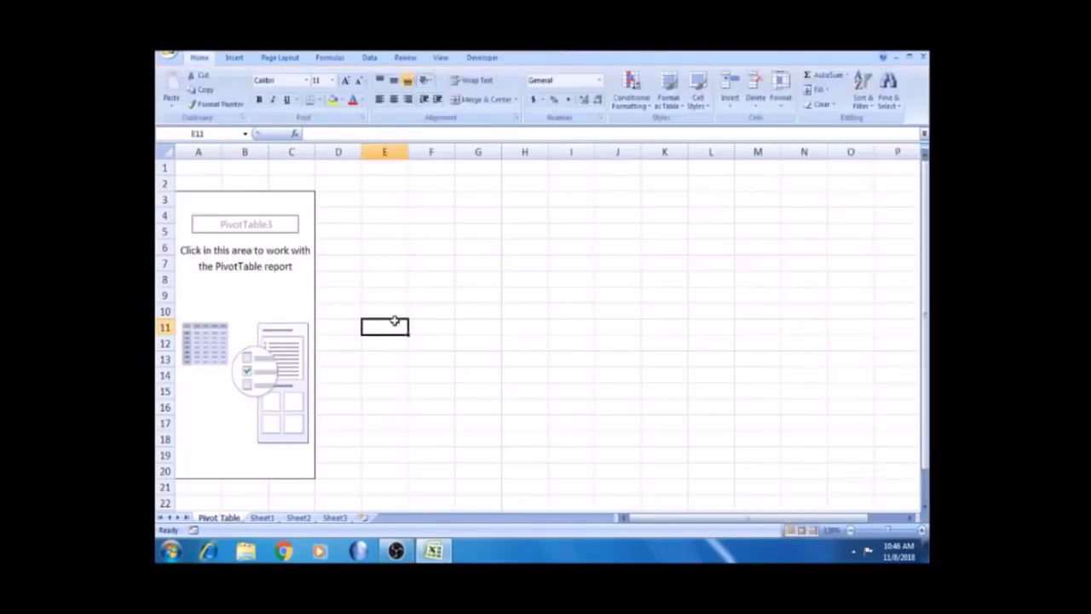
- Bring back the PivotTable Field List, then switch to Sheet1 and select its header row
click(264, 277)
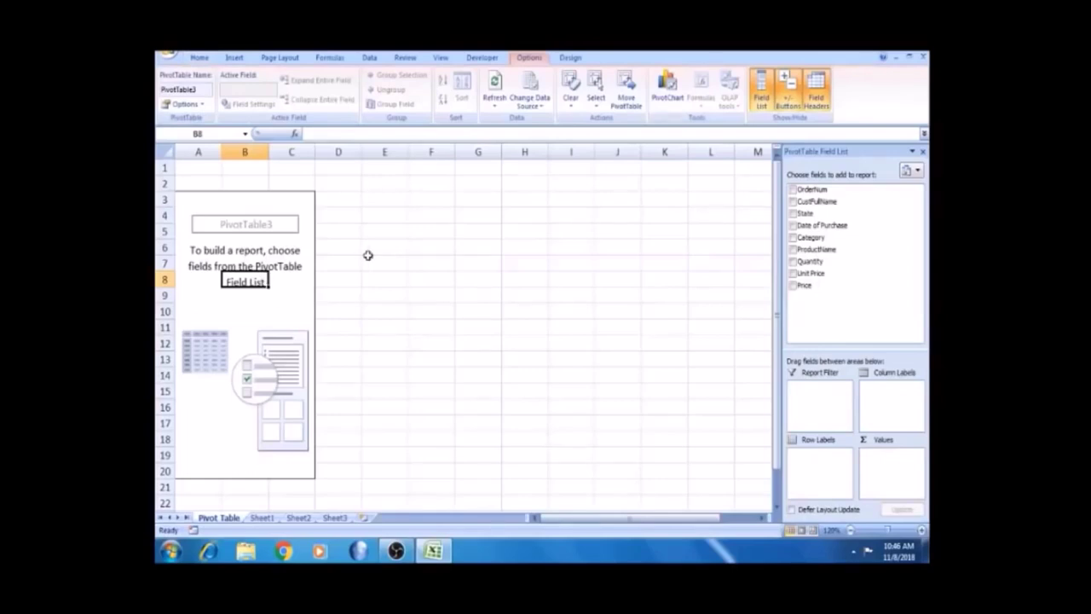
click(405, 247)
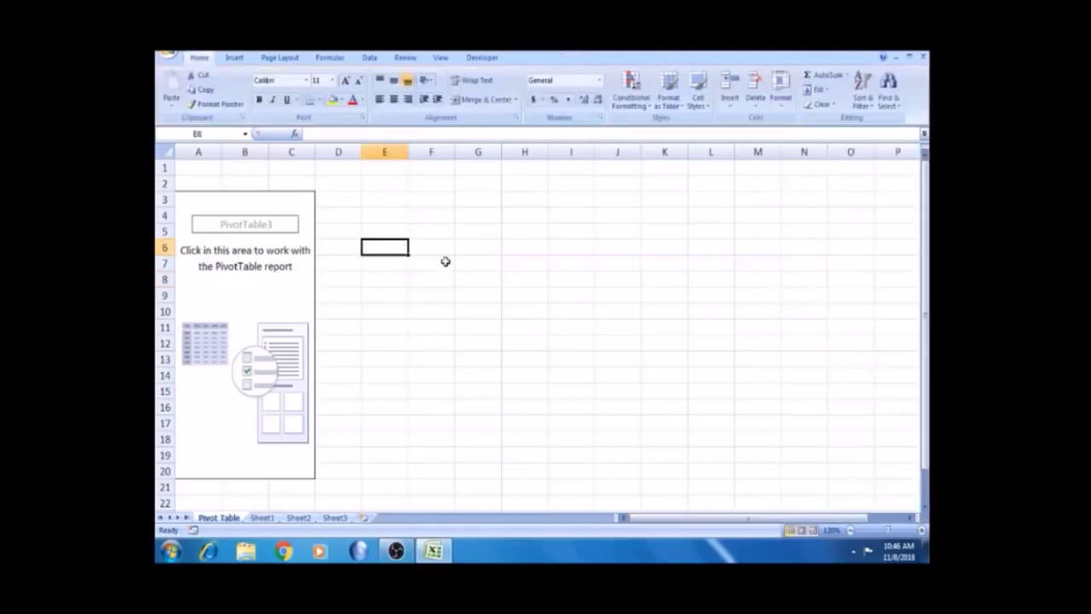
click(463, 279)
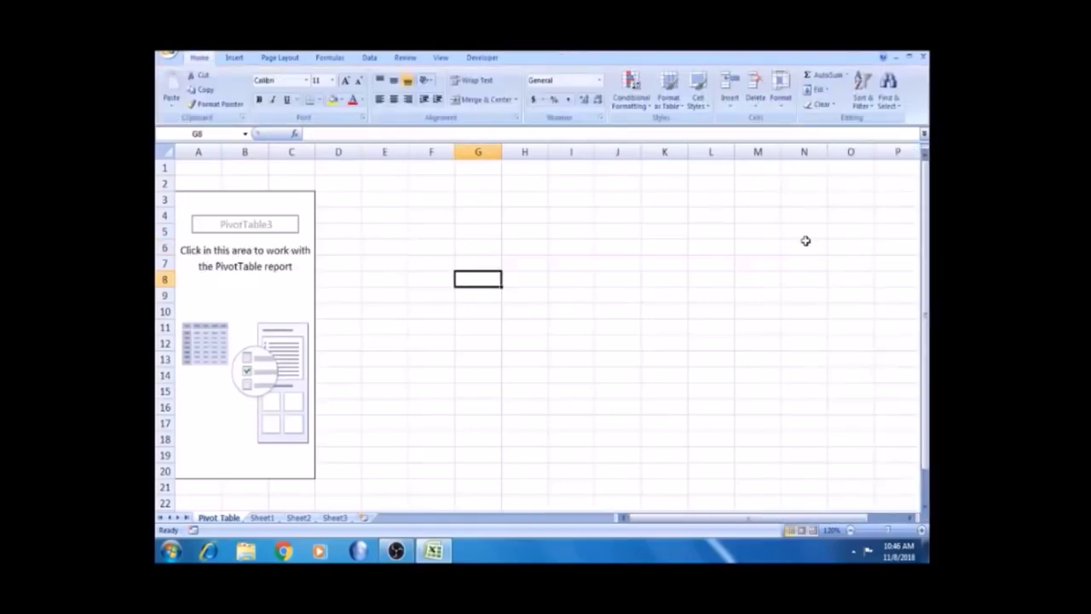
click(430, 307)
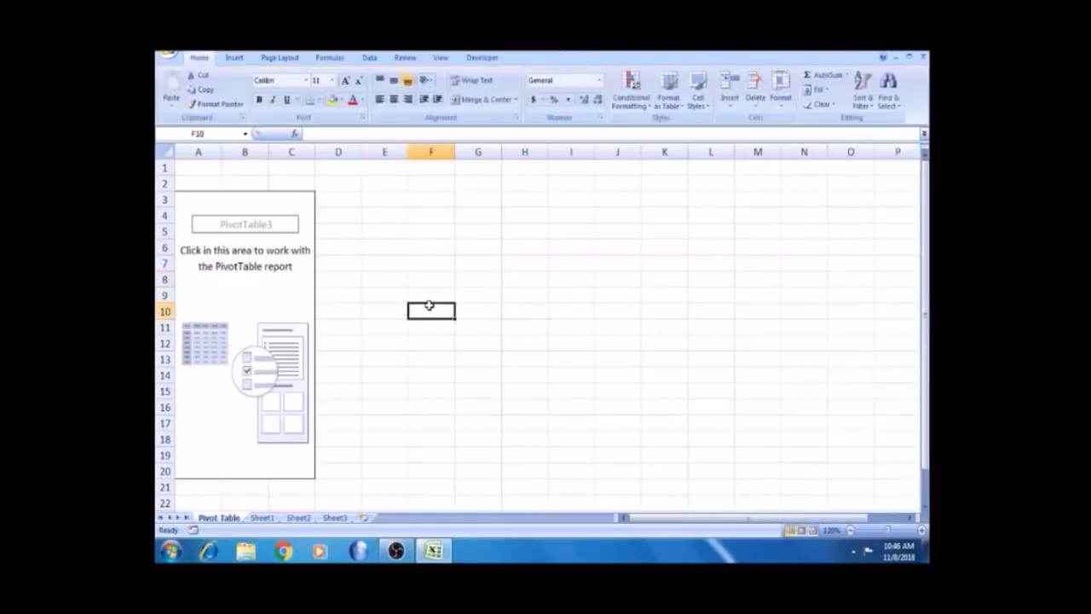
click(249, 299)
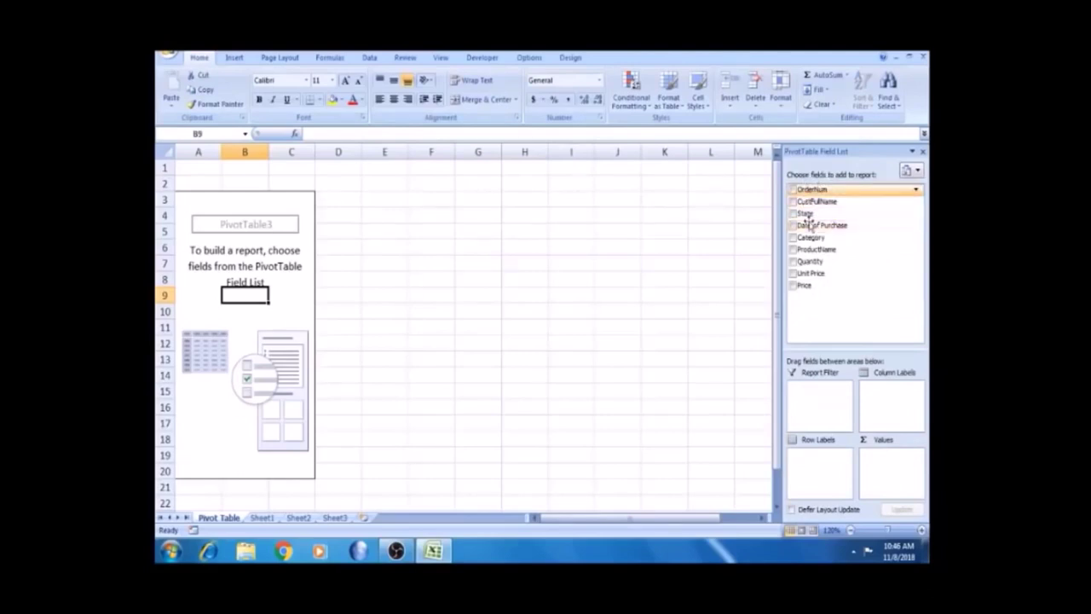
click(260, 518)
click(169, 176)
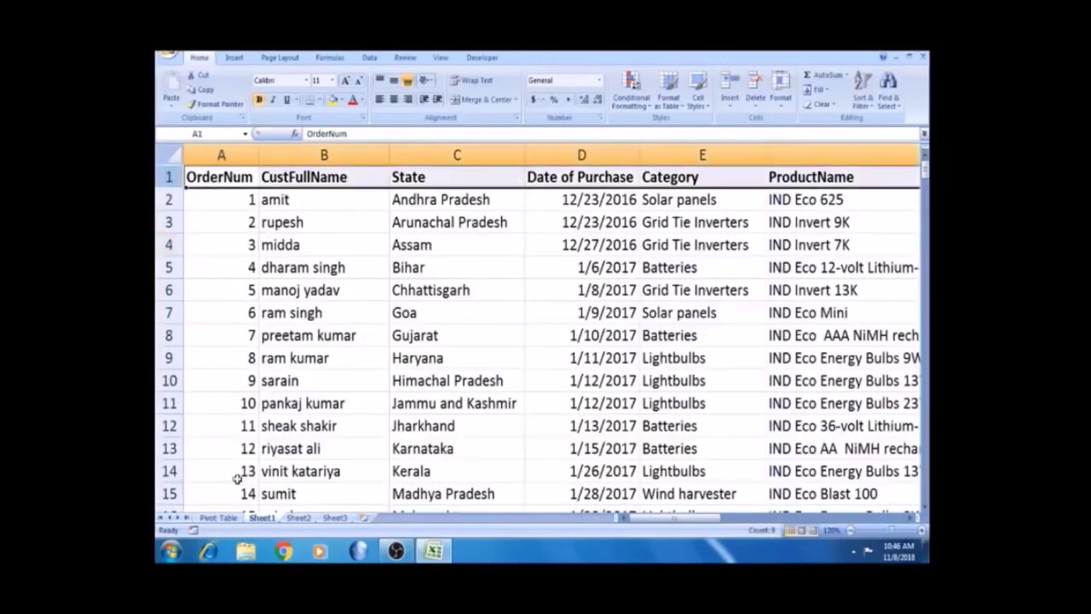
- Go back to the Pivot Table sheet showing PivotTable3 and its field list
click(224, 518)
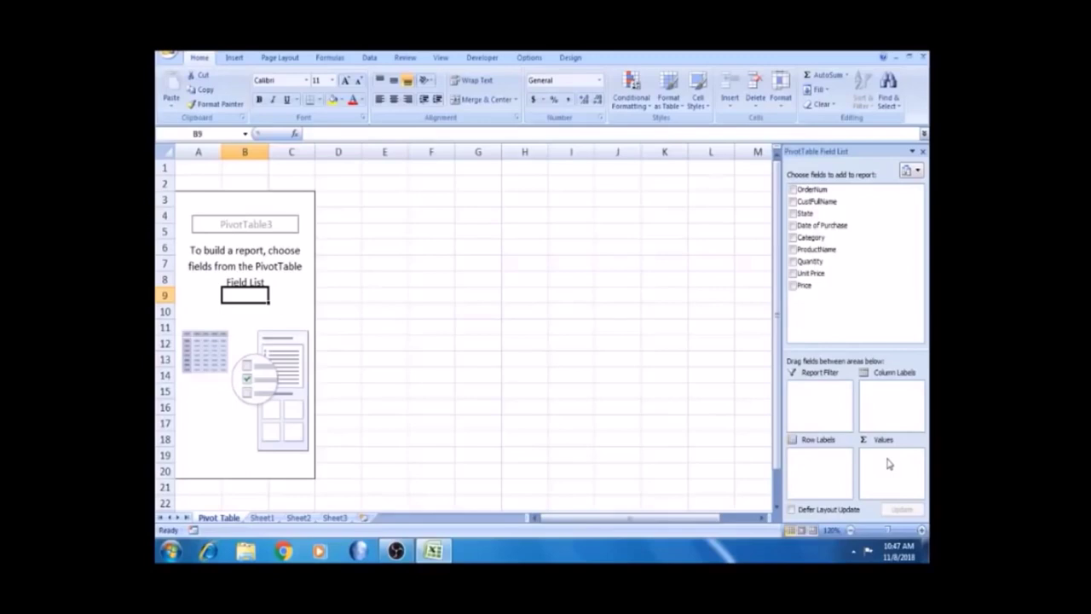
- Put State into PivotTable3's row labels and Category into its column labels
drag(804, 213, 813, 471)
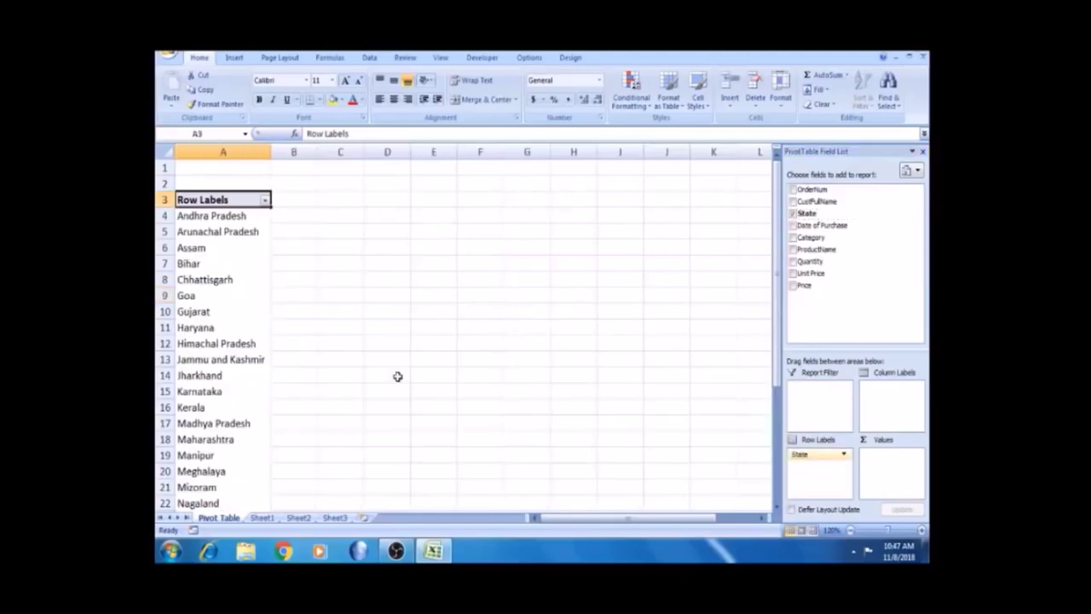
click(209, 285)
click(217, 220)
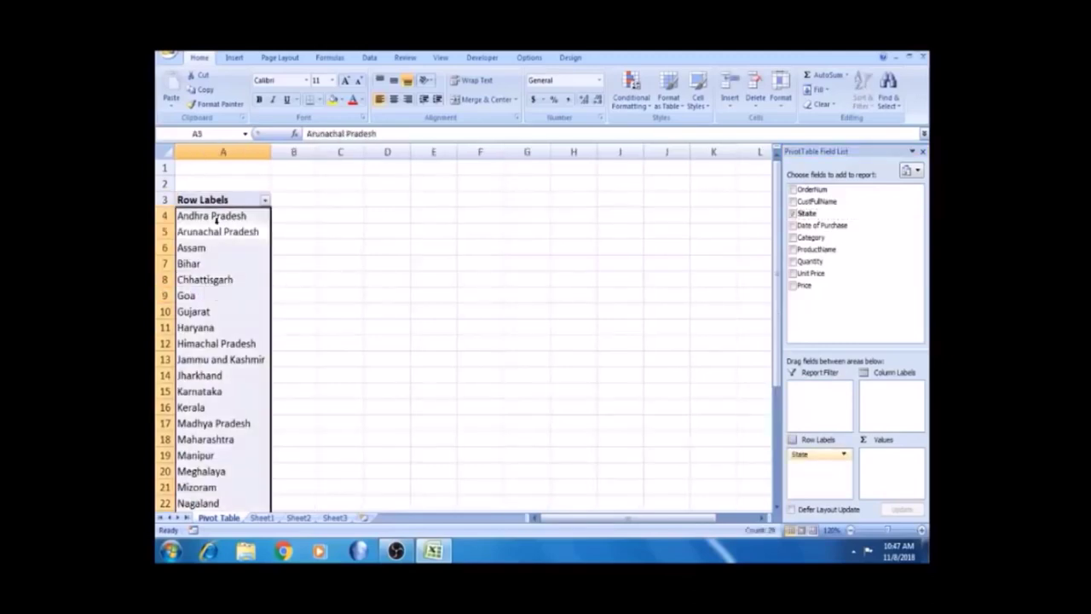
click(216, 218)
click(211, 263)
key(Up)
key(Up)
key(Up)
key(Down)
key(Down)
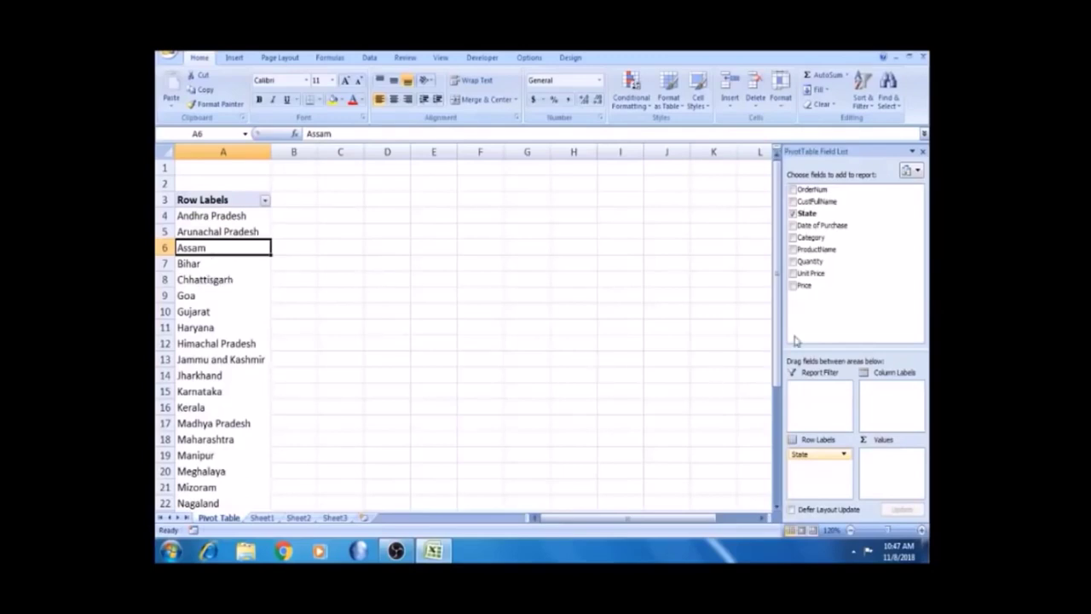
drag(811, 242, 889, 406)
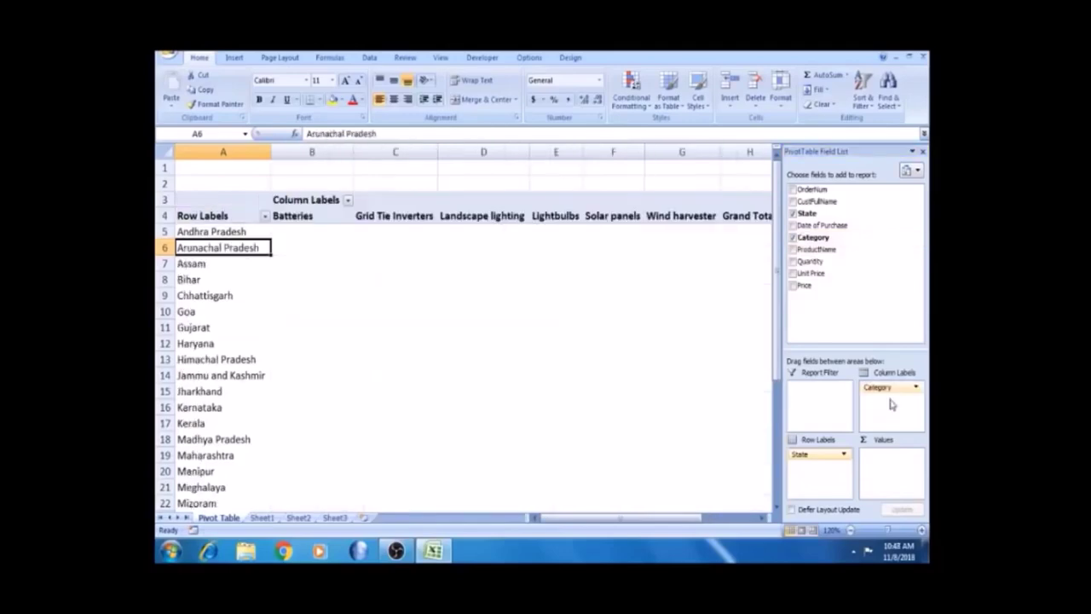
- Check the category column headings, Batteries through Grand Total, and the first value cells
click(213, 213)
key(Right)
key(Right)
key(Right)
key(Right)
key(Right)
key(Right)
key(Right)
key(Right)
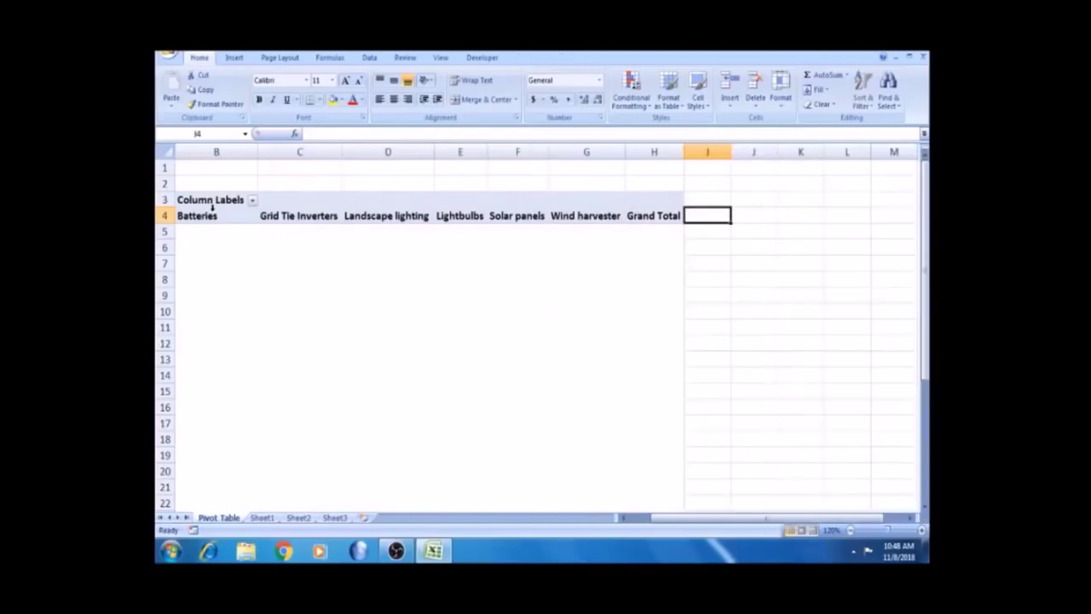
key(Left)
key(Left)
key(Left)
key(Left)
key(Left)
key(Left)
key(Left)
key(Left)
key(Down)
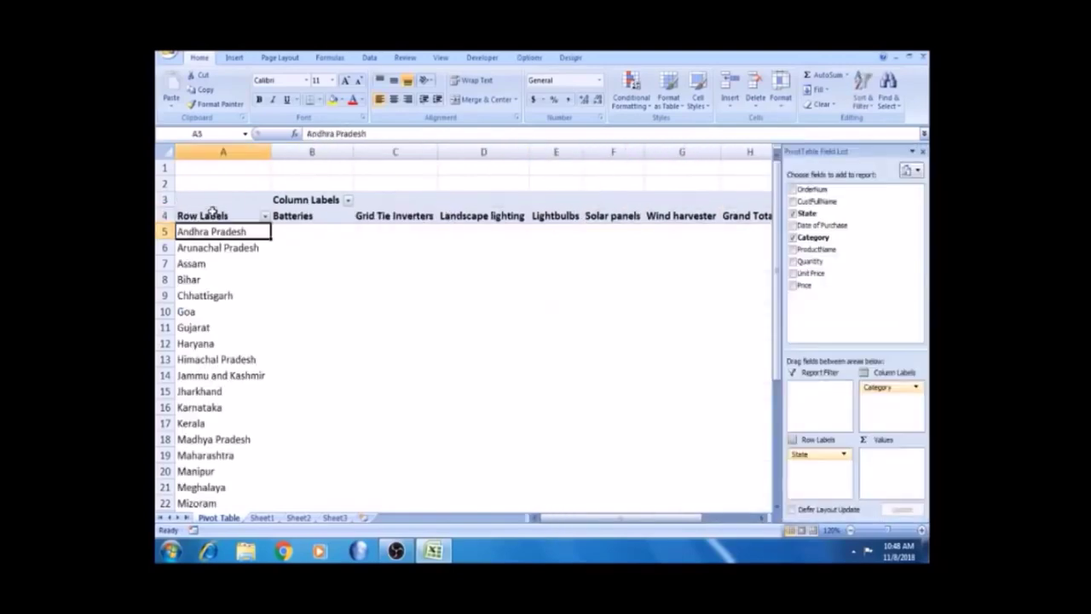
key(Right)
key(Up)
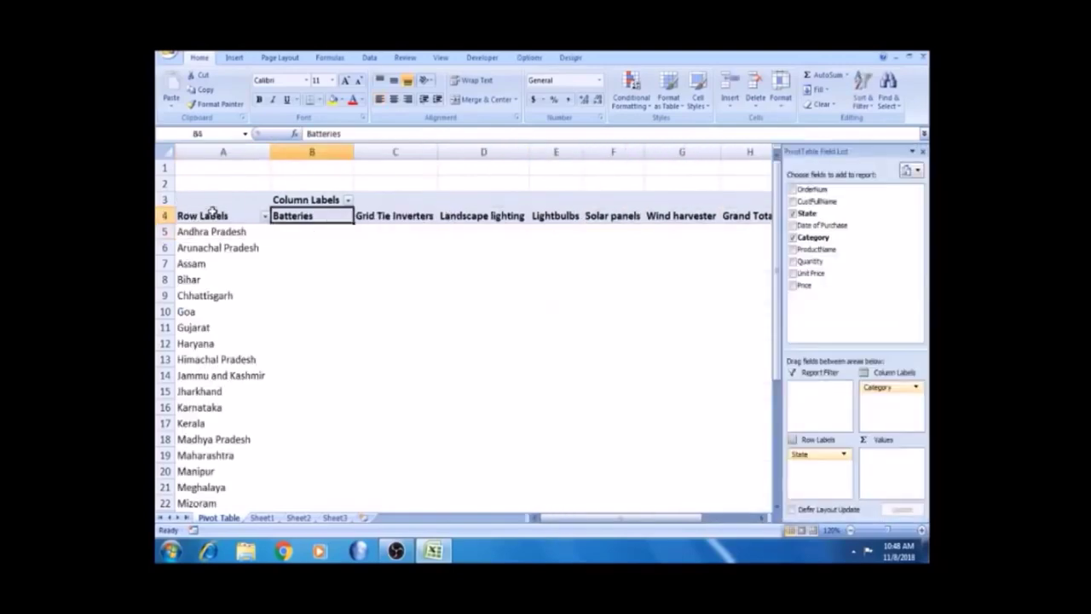
key(Left)
key(Down)
key(Right)
key(Up)
key(Down)
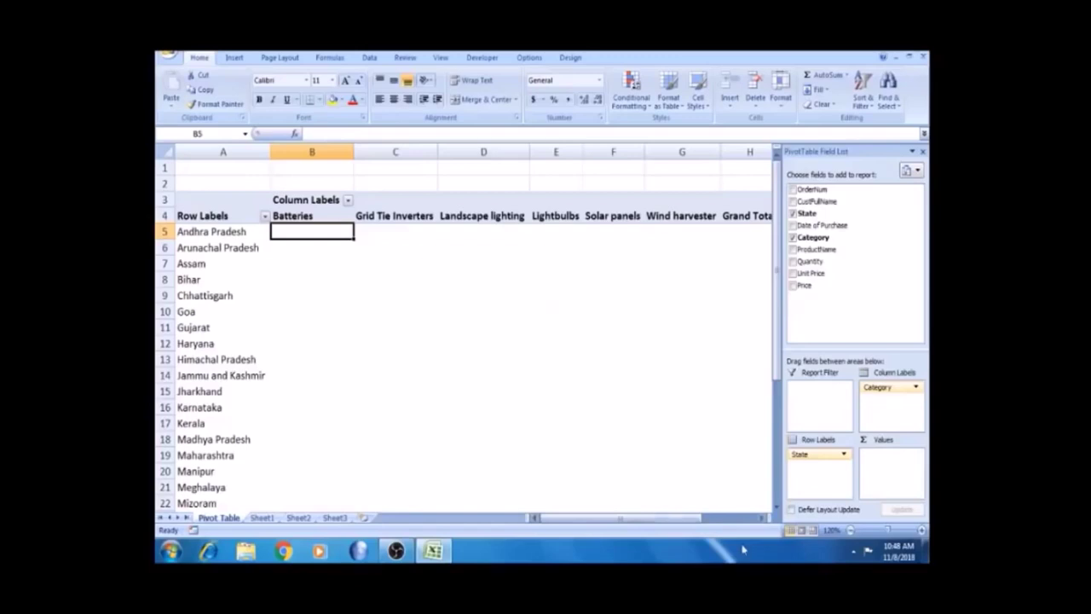
- Zoom the sheet to 140% and inspect the empty value cells for Andhra Pradesh and Bihar
click(921, 530)
click(921, 531)
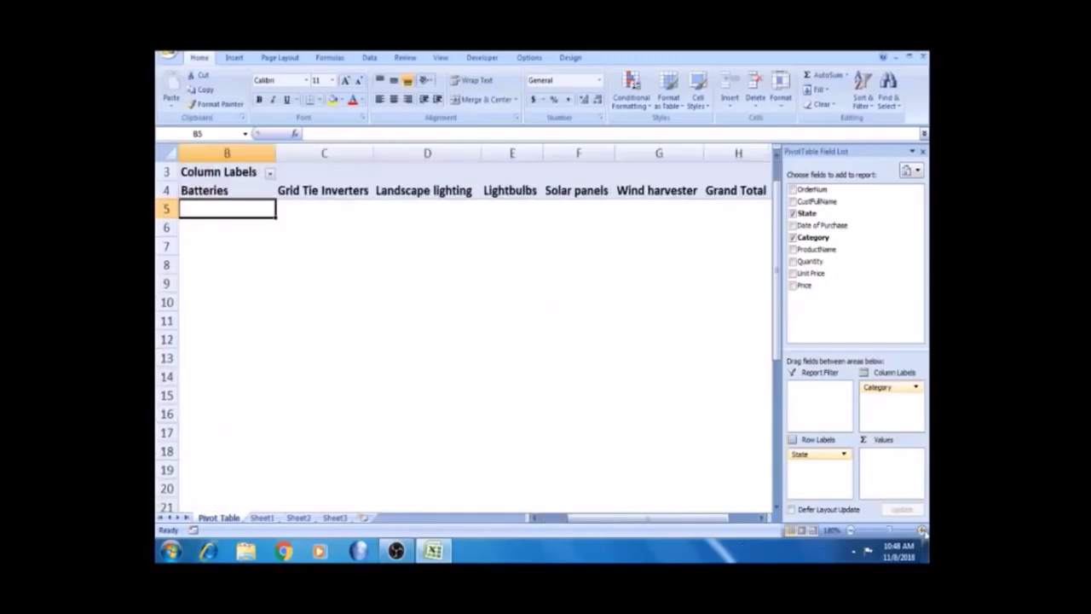
click(515, 333)
key(Left)
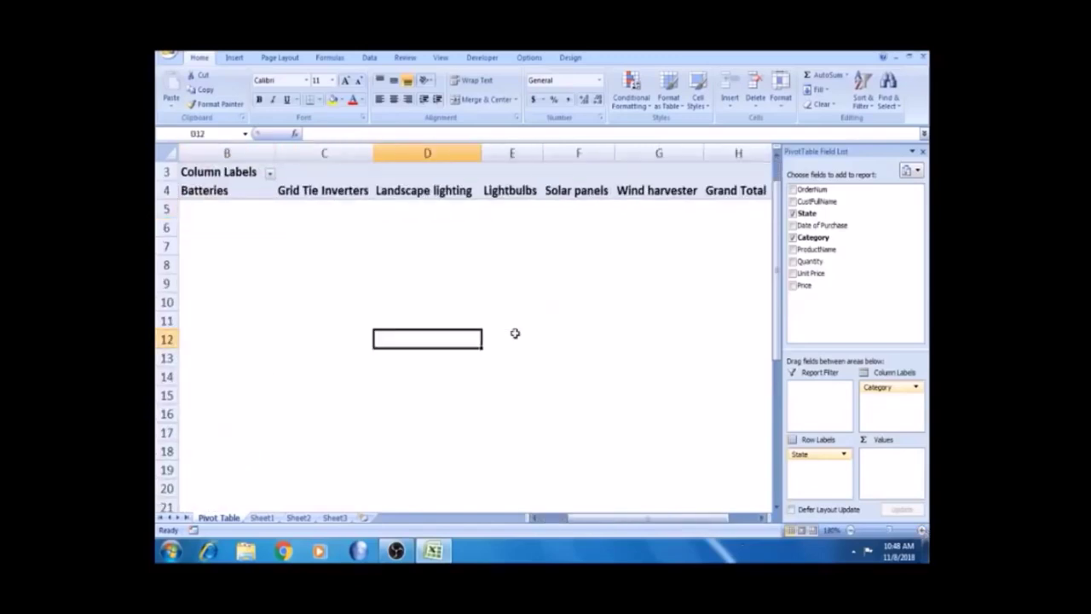
key(Left)
key(Left)
key(Left)
key(Up)
key(Up)
key(Up)
key(Up)
key(Up)
key(Up)
key(Up)
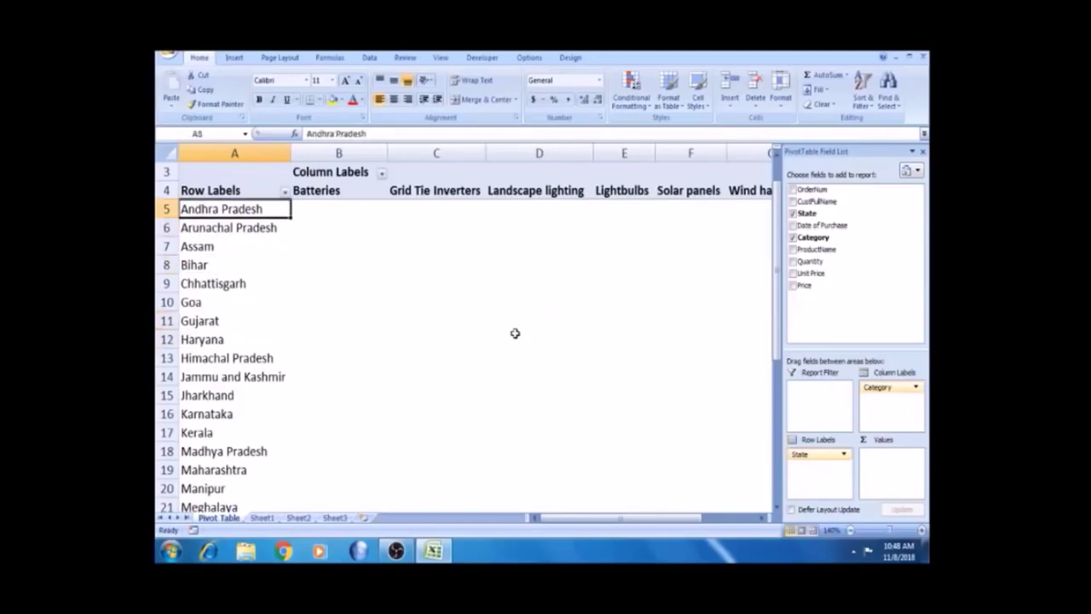
key(Right)
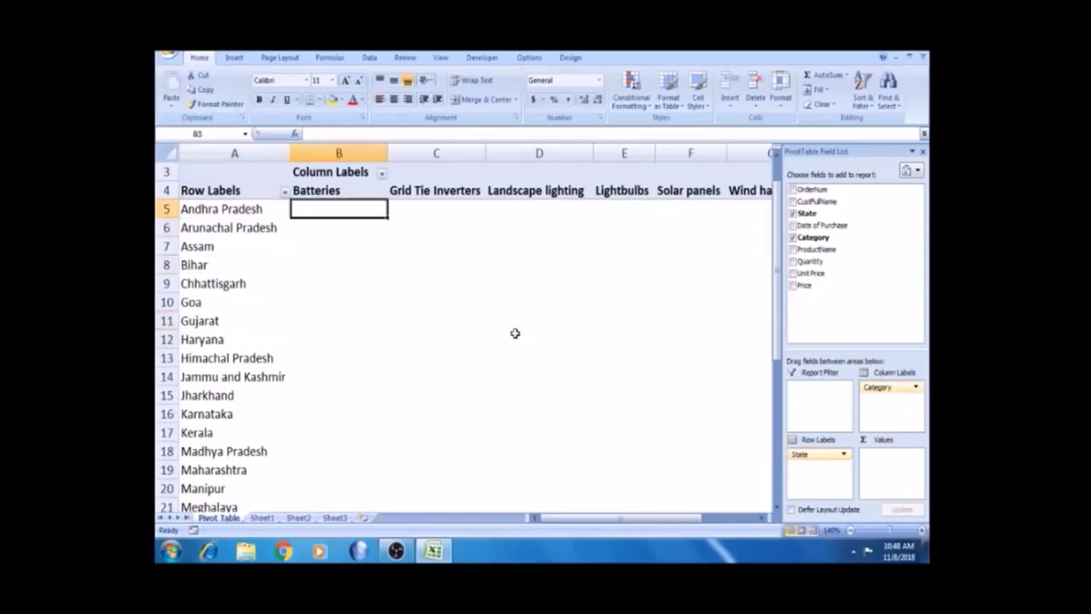
click(429, 212)
click(440, 257)
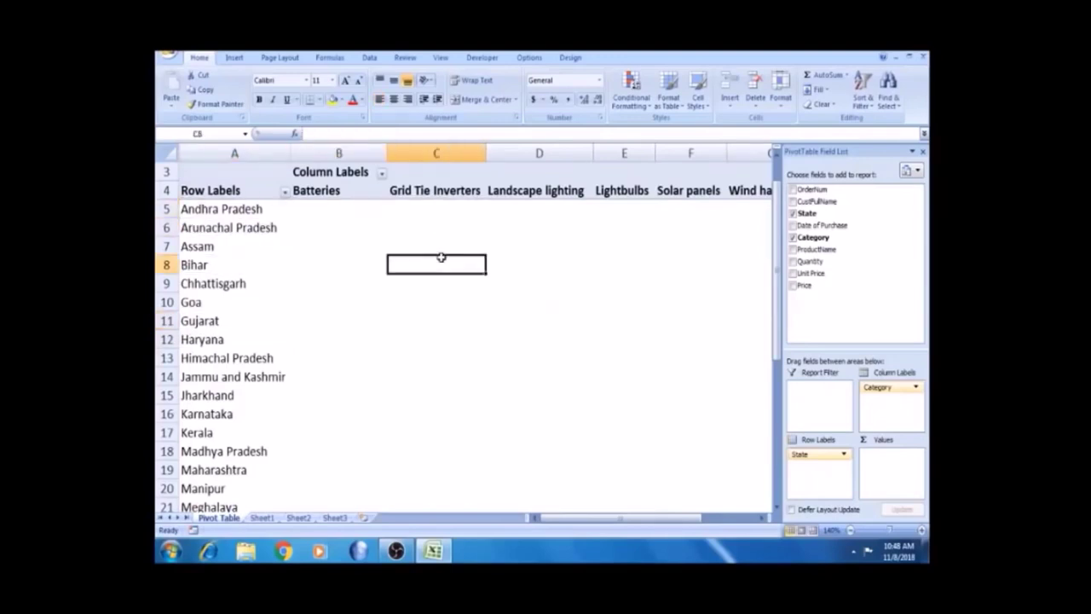
- Add Quantity to Values as Sum of Quantity, then switch to Sheet1's order data
click(816, 263)
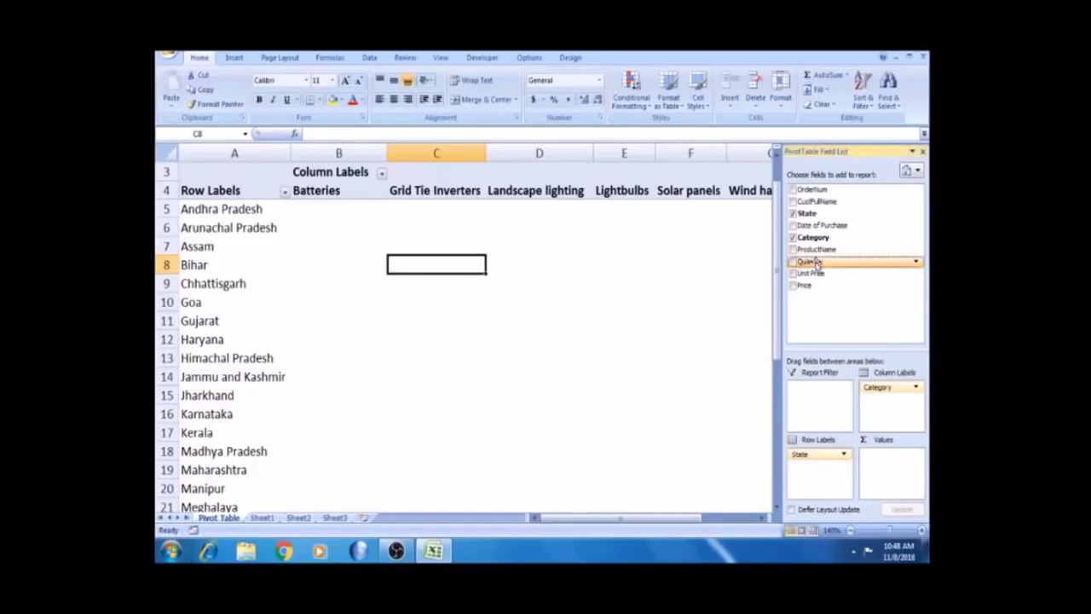
click(279, 258)
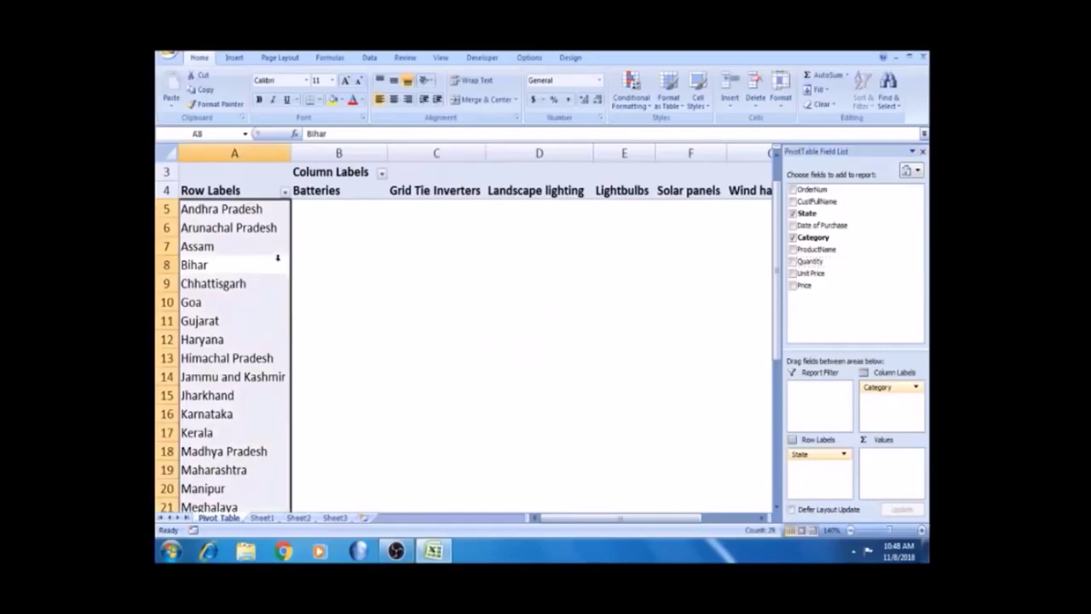
click(448, 193)
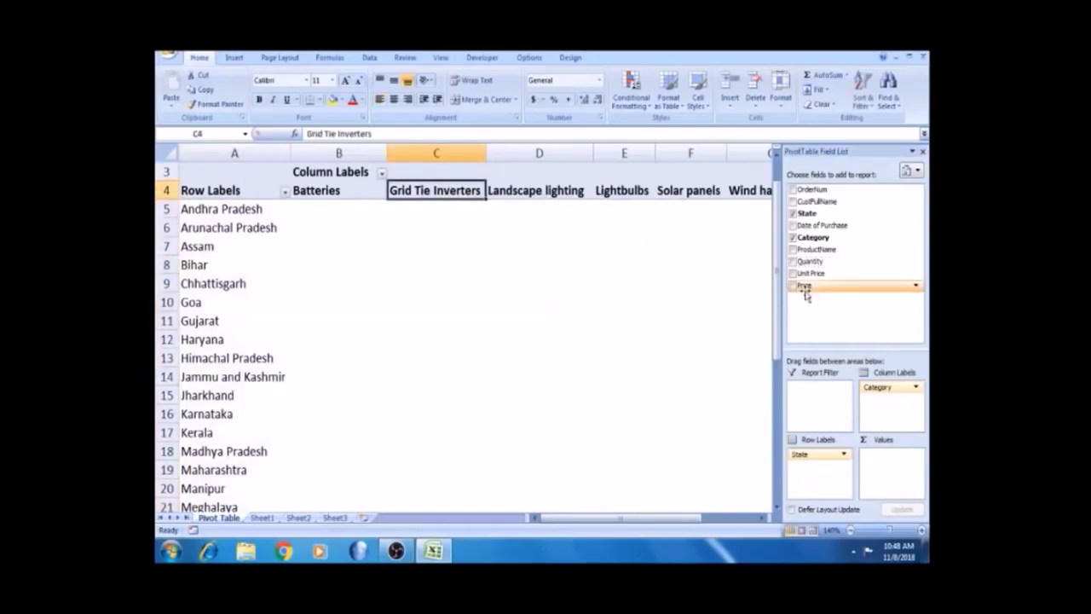
drag(810, 268, 883, 474)
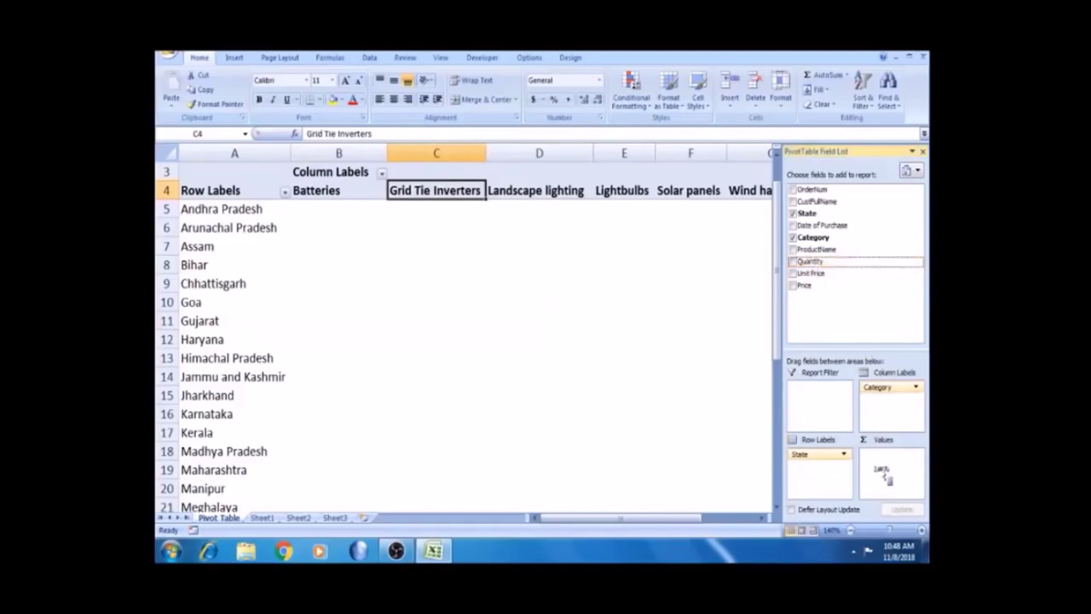
drag(885, 475, 888, 474)
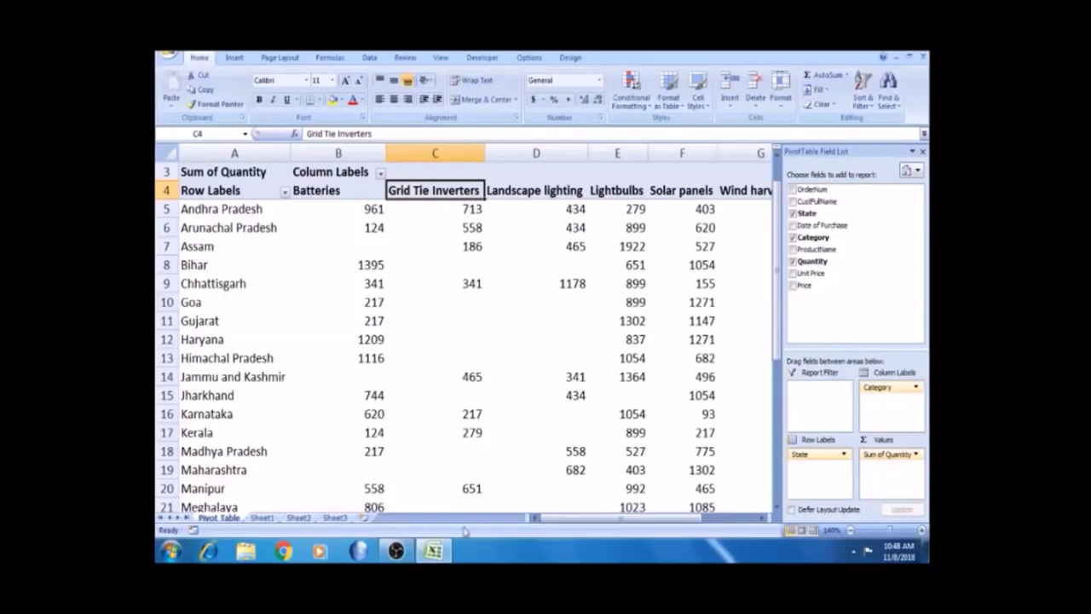
click(262, 517)
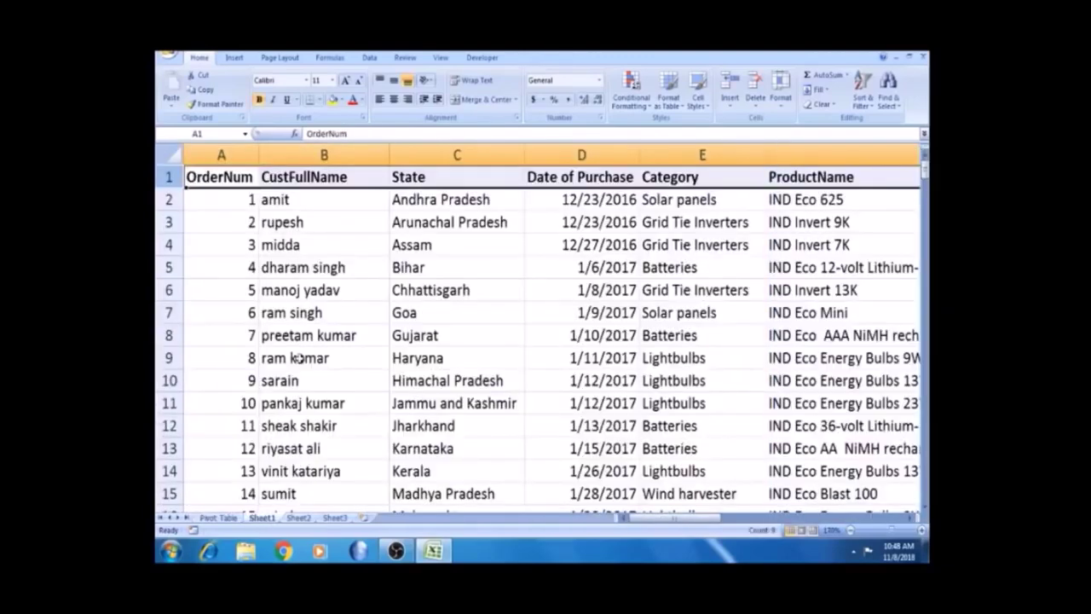
- Turn on AutoFilter for Sheet1's data header row
click(222, 522)
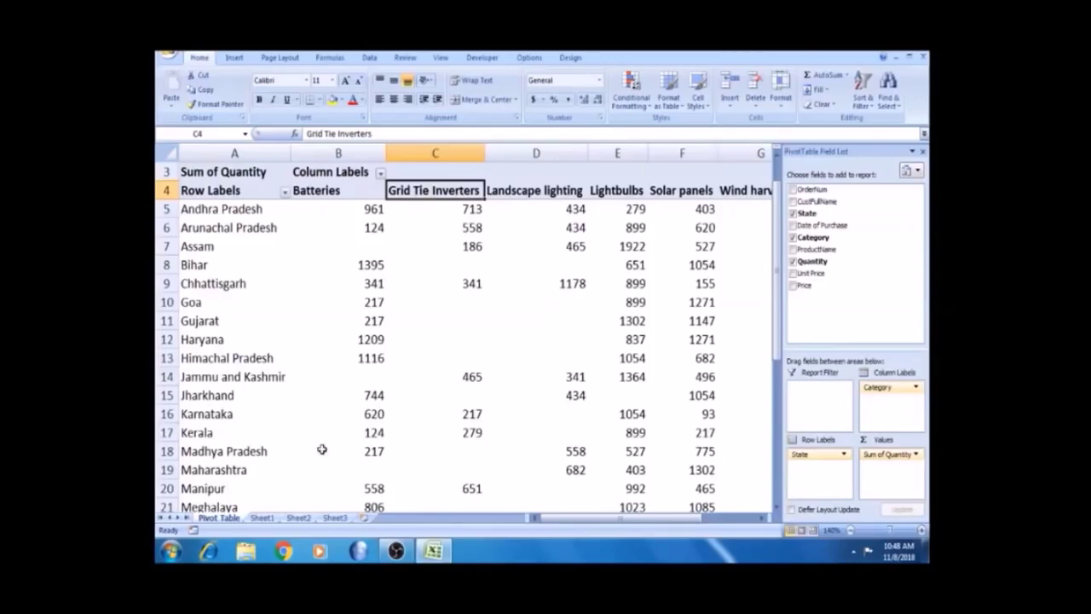
click(262, 518)
click(323, 311)
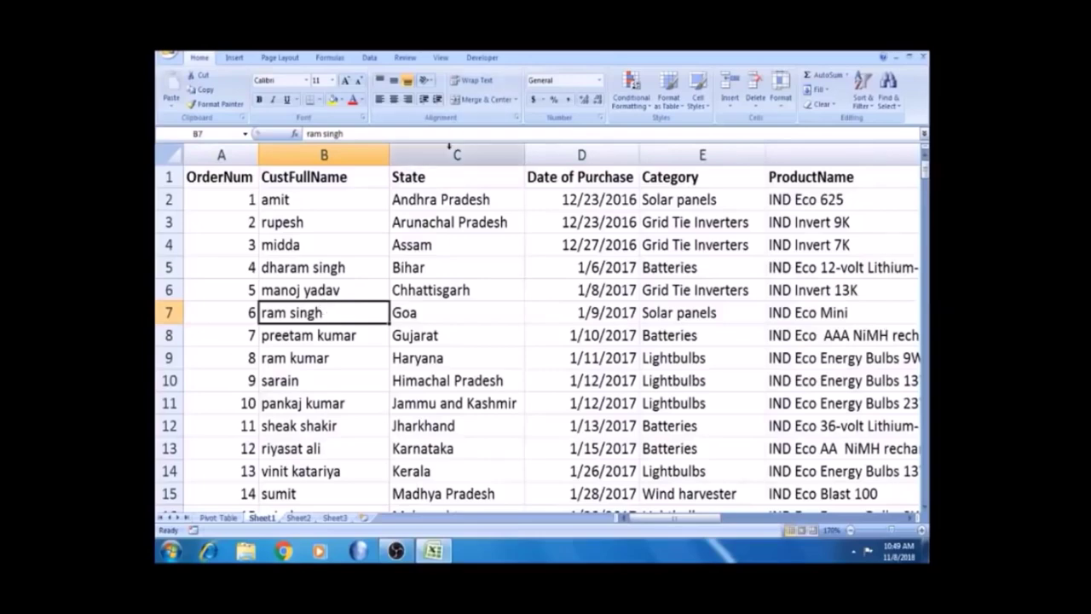
click(444, 176)
key(shift+space)
key(ctrl+shift+l)
- Filter the State column to show only Andhra Pradesh
click(482, 206)
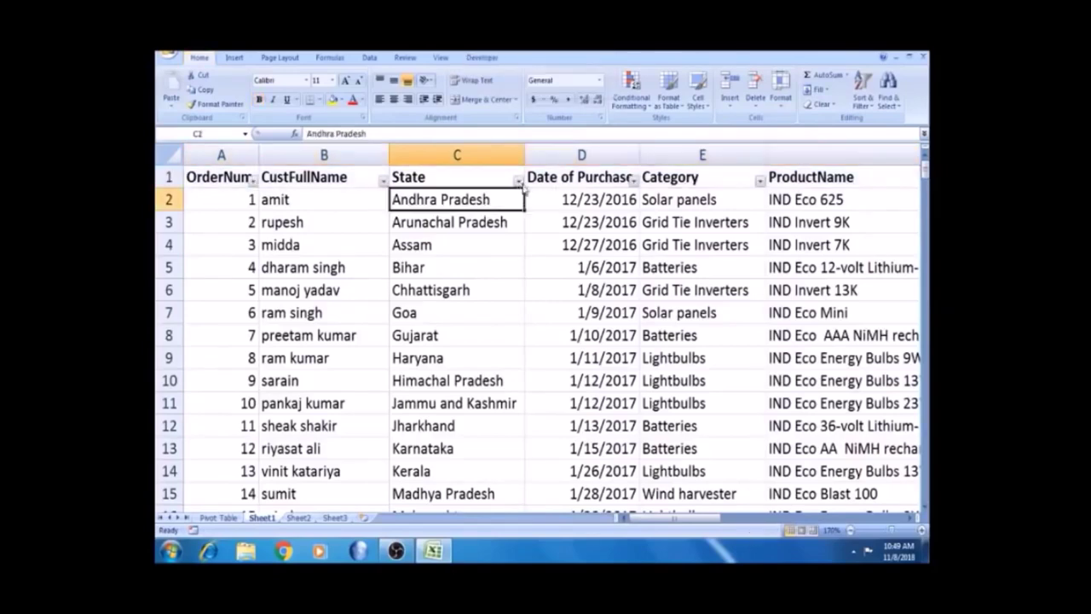
click(519, 180)
click(422, 287)
click(423, 297)
click(447, 406)
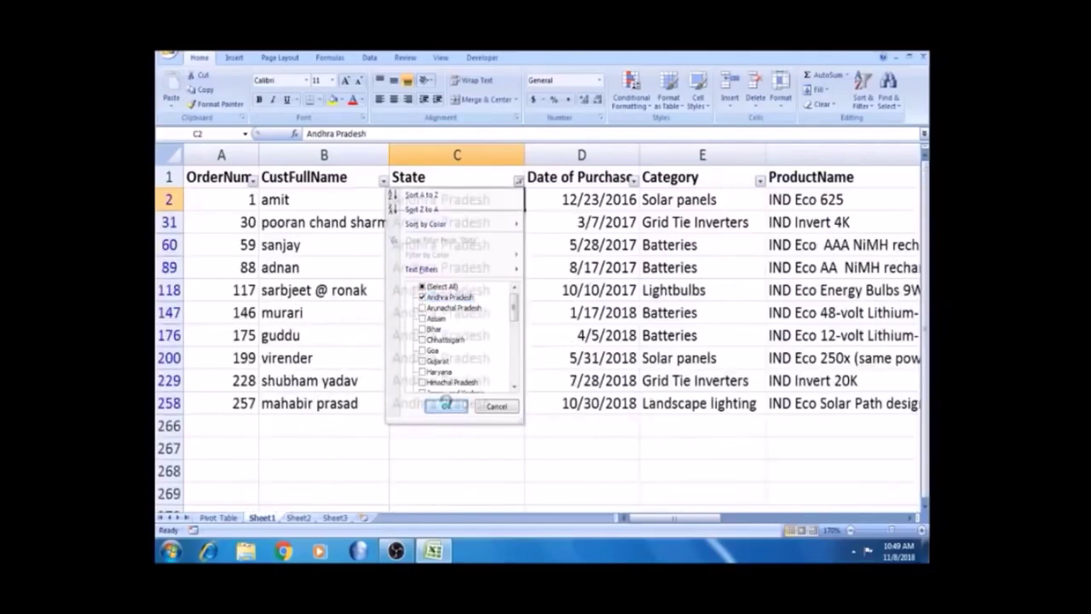
- Filter the Category column to show only Lightbulbs
click(701, 204)
click(760, 180)
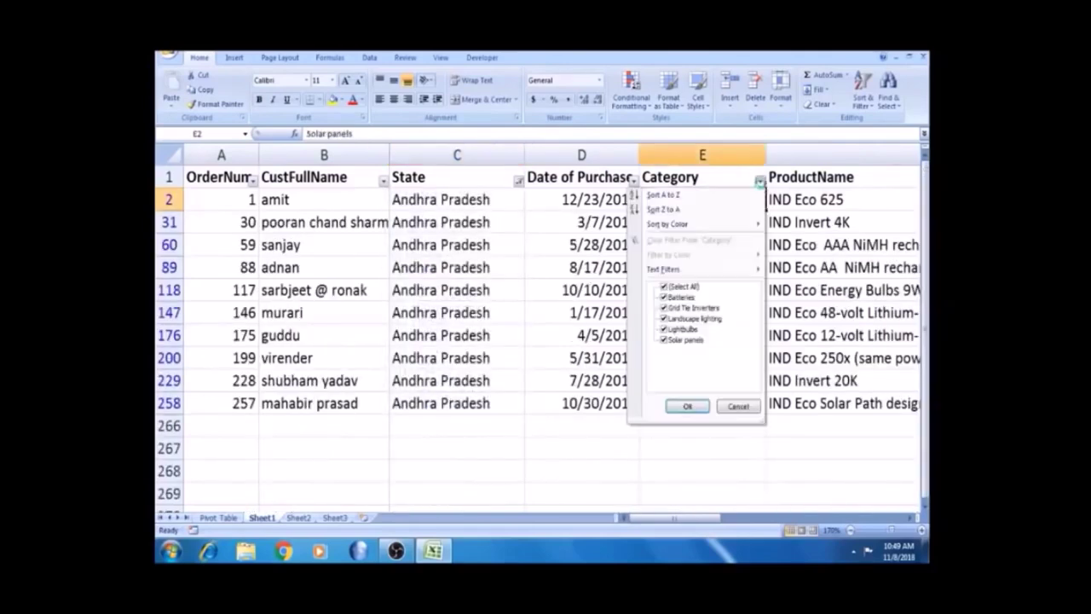
click(664, 288)
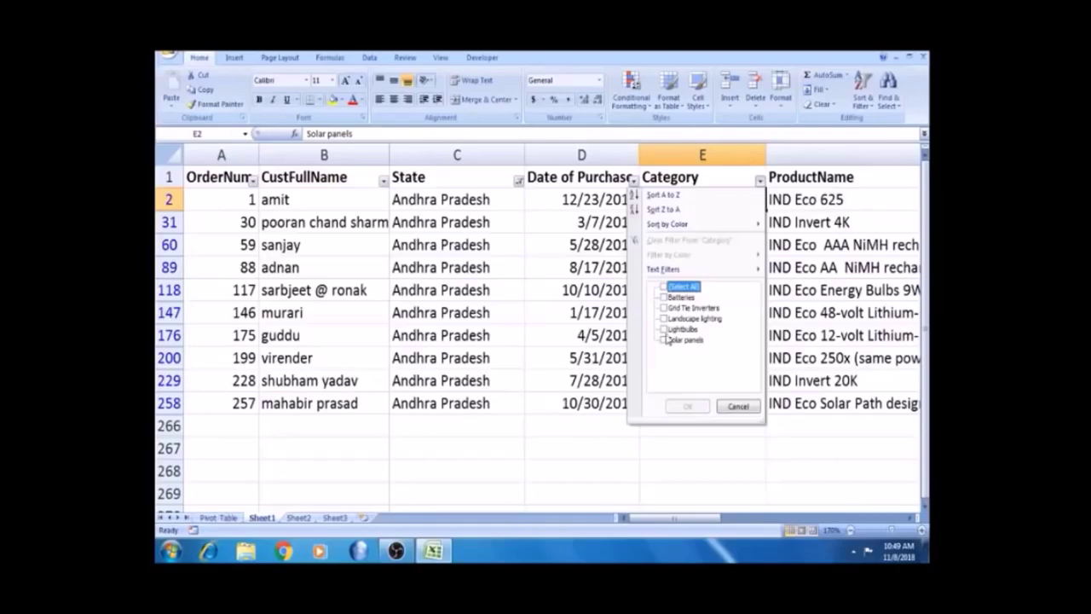
click(665, 329)
click(691, 408)
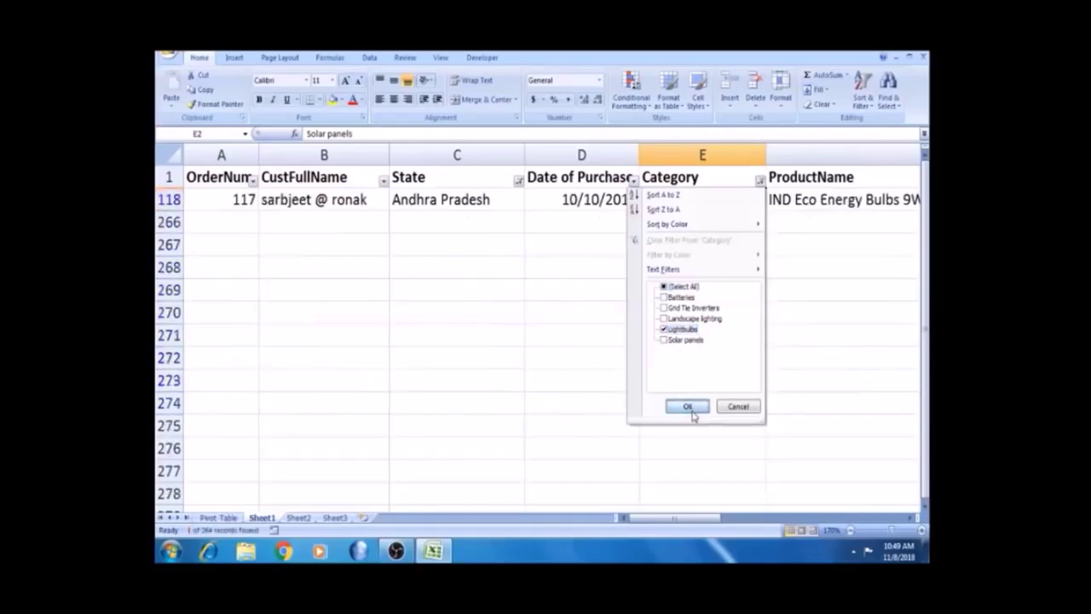
- Check the remaining row 118's Quantity, Price and Unit Price, then return to the Pivot Table sheet
click(677, 199)
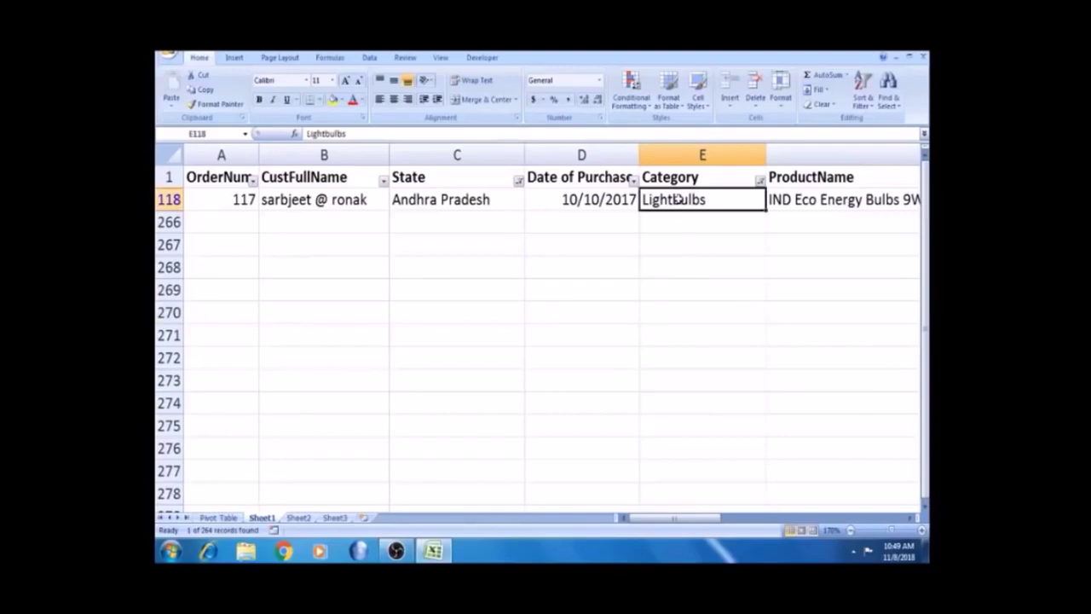
key(Right)
key(Right)
key(Right)
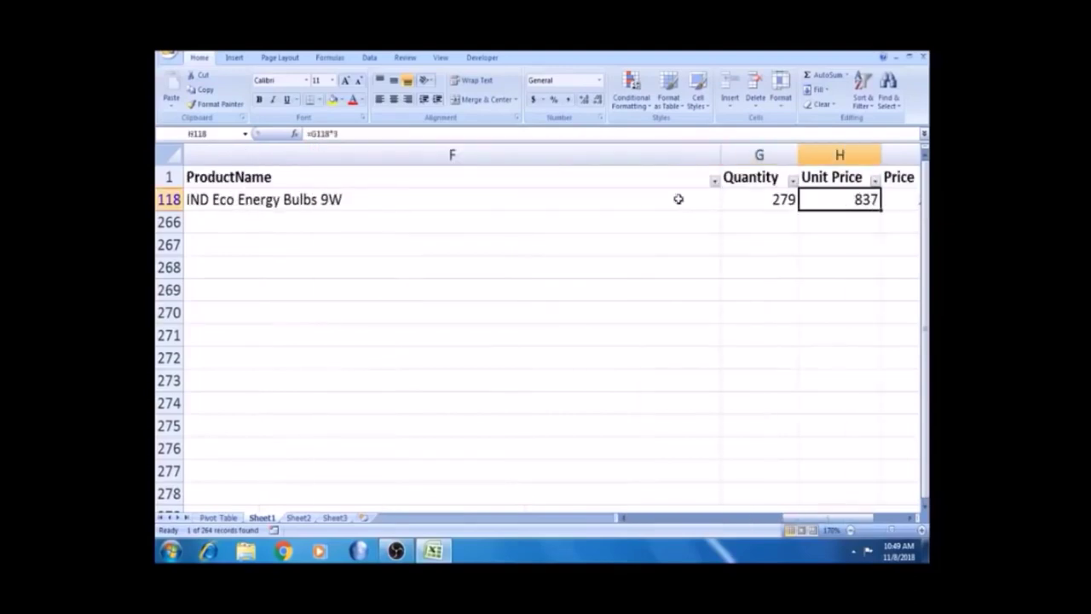
key(Right)
key(Left)
key(Left)
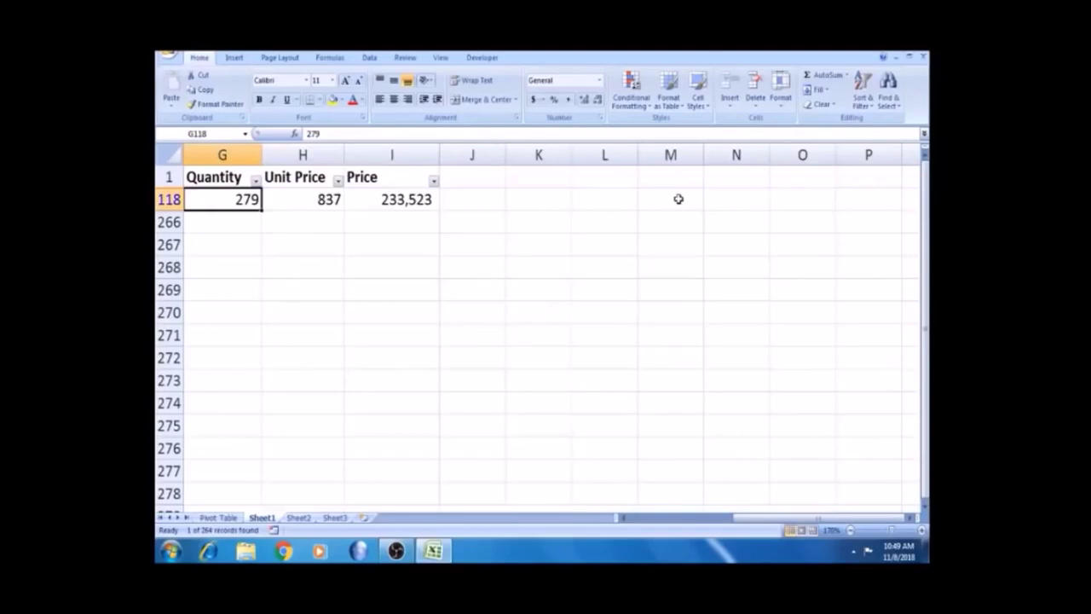
key(Right)
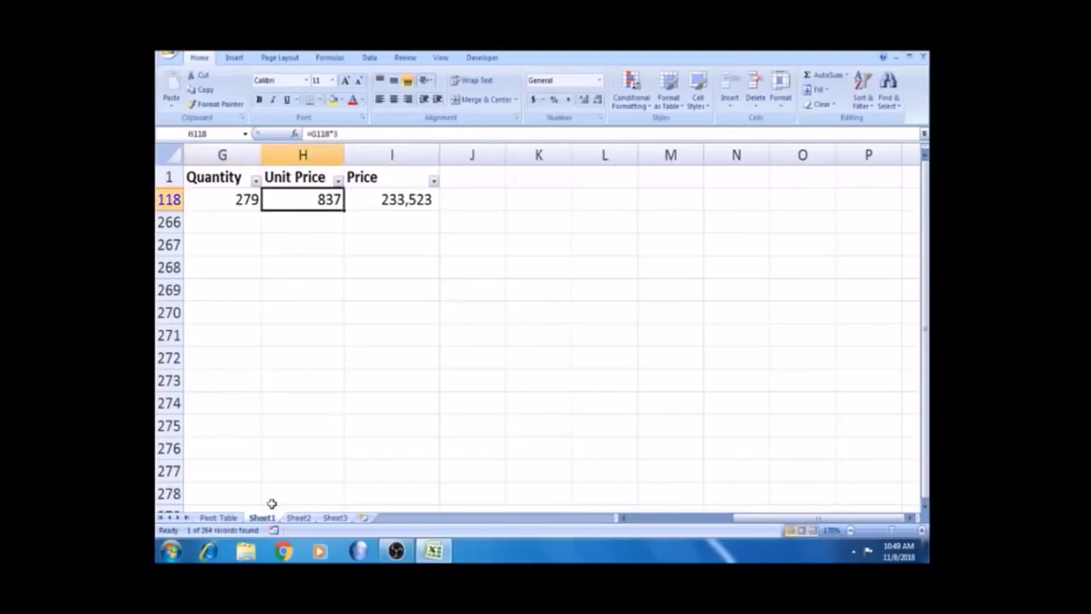
click(220, 517)
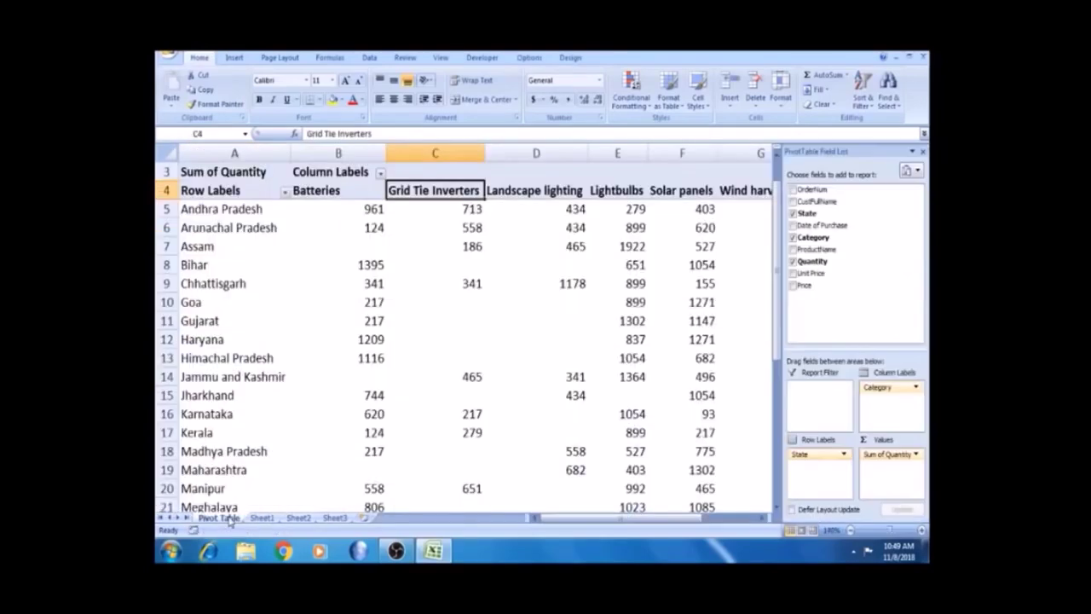
click(324, 332)
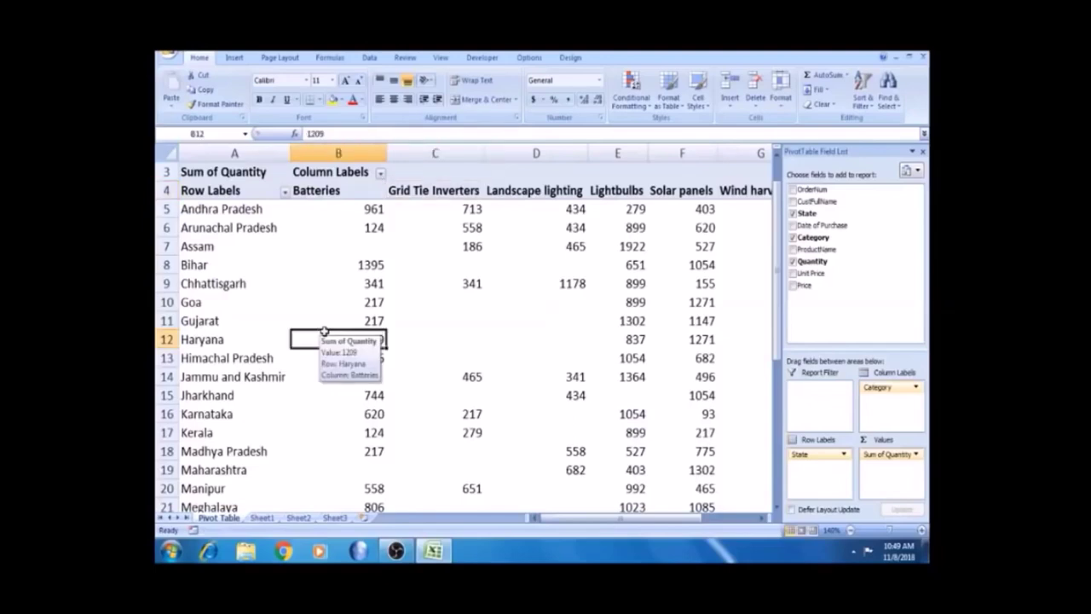
click(253, 210)
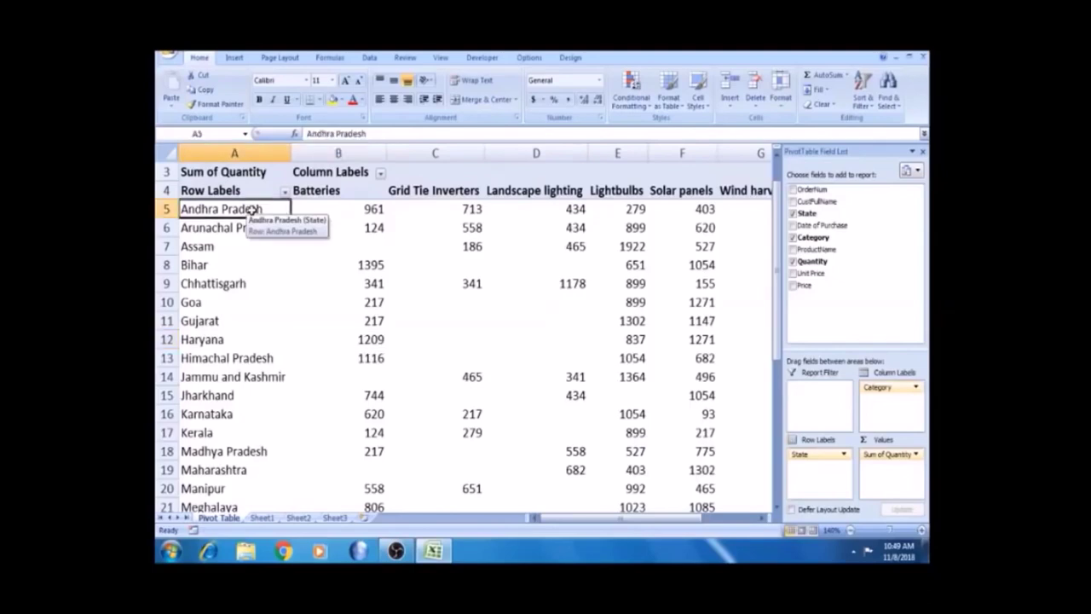
click(629, 191)
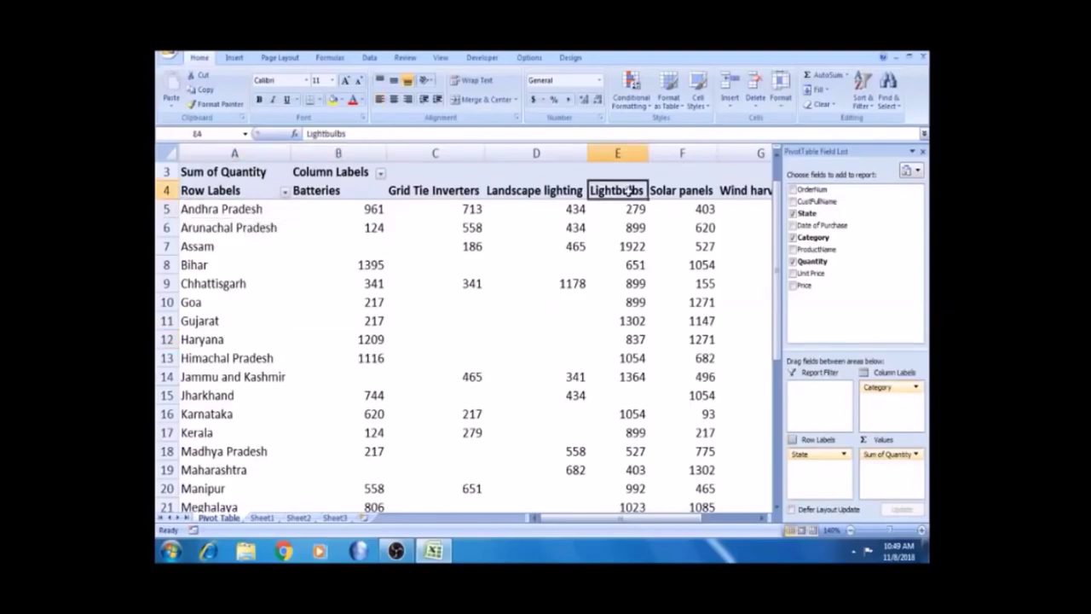
click(617, 213)
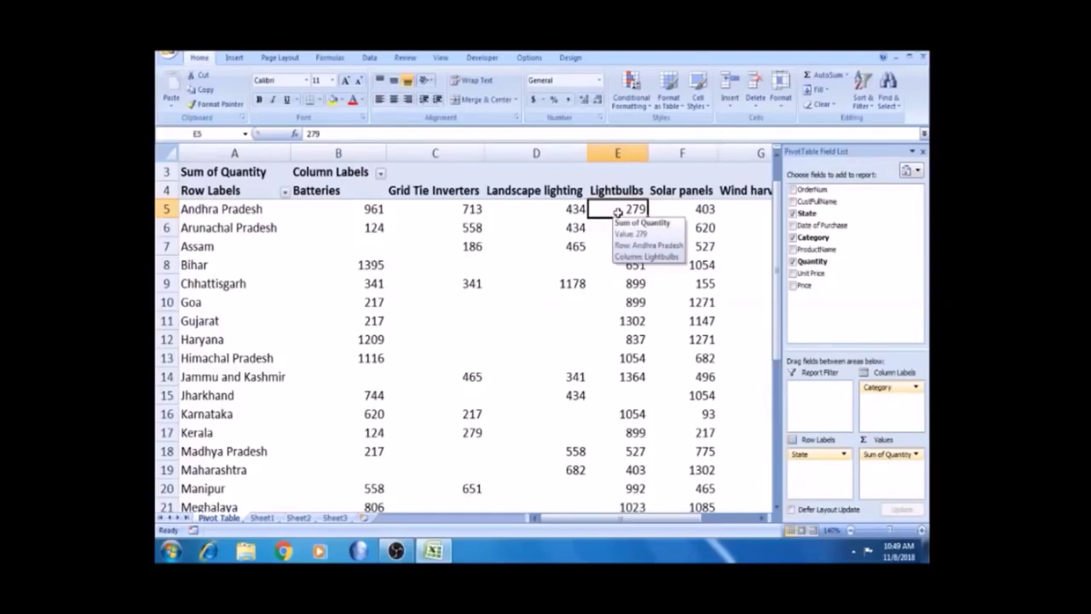
click(343, 191)
click(346, 217)
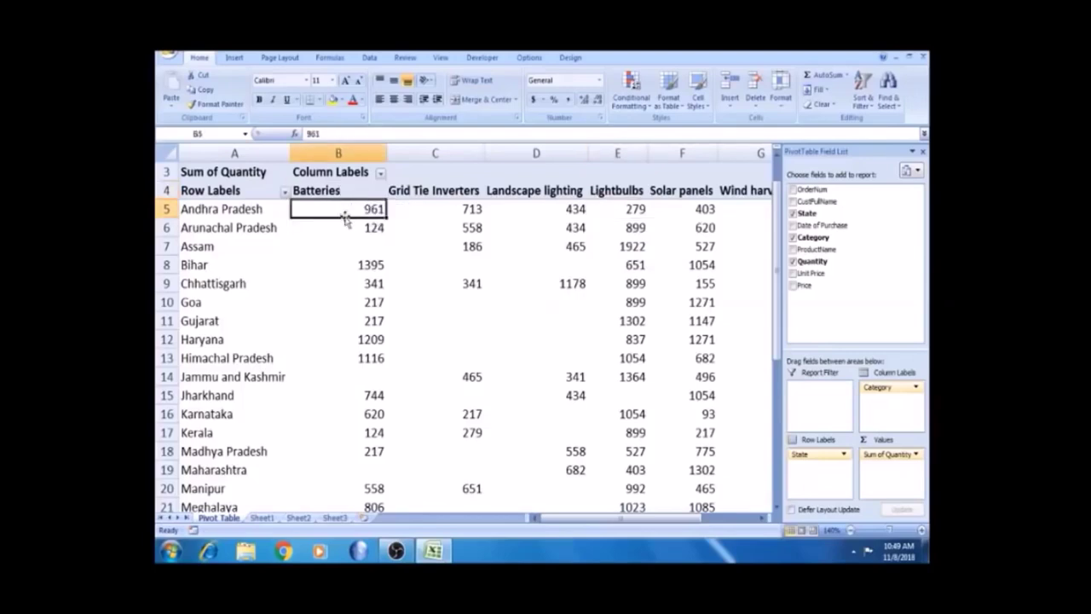
click(270, 340)
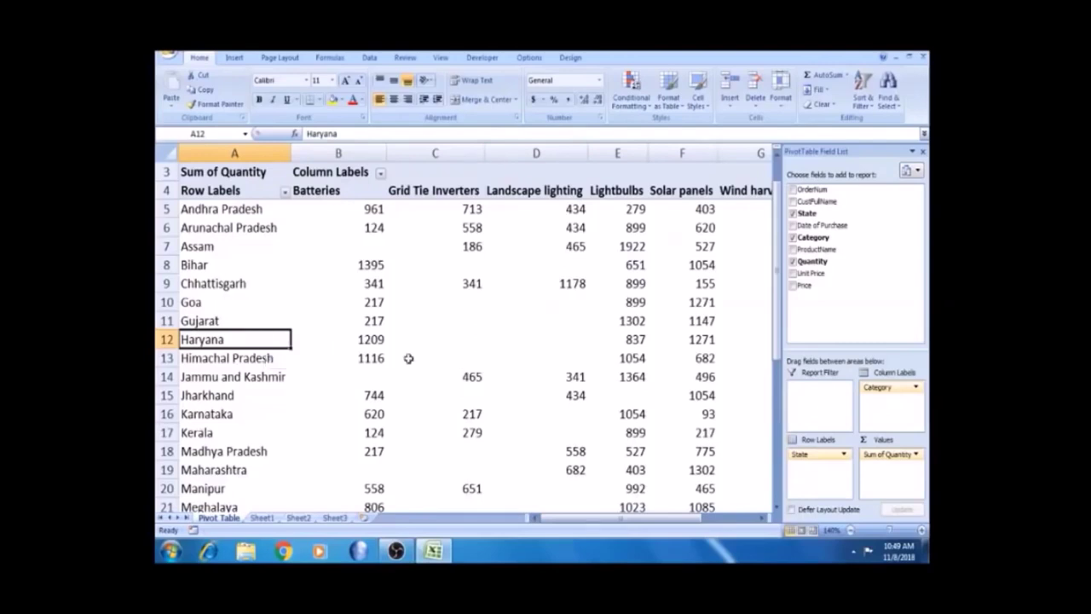
click(615, 191)
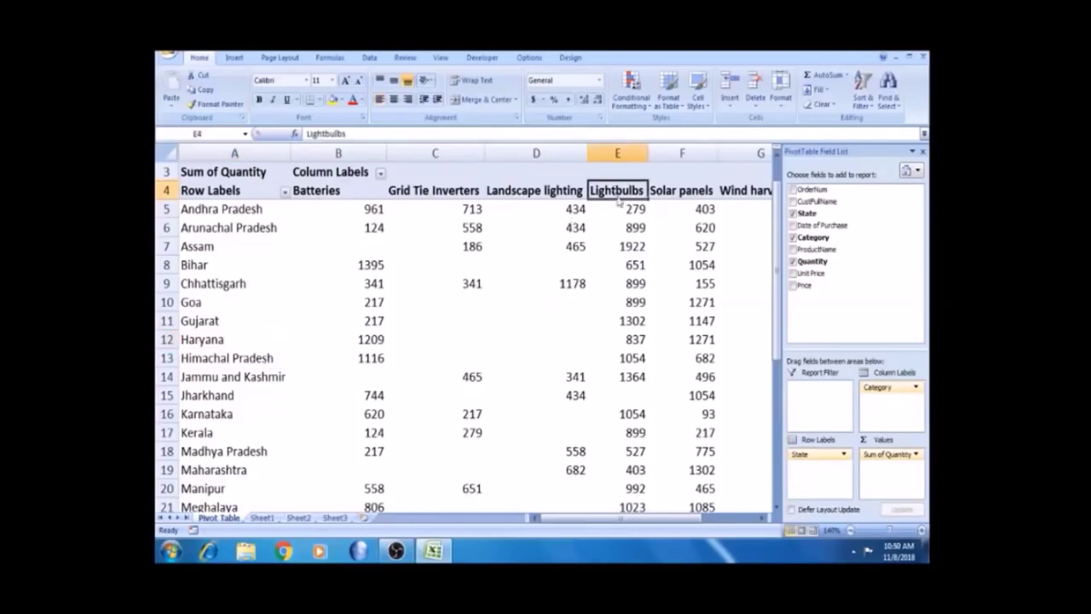
click(638, 339)
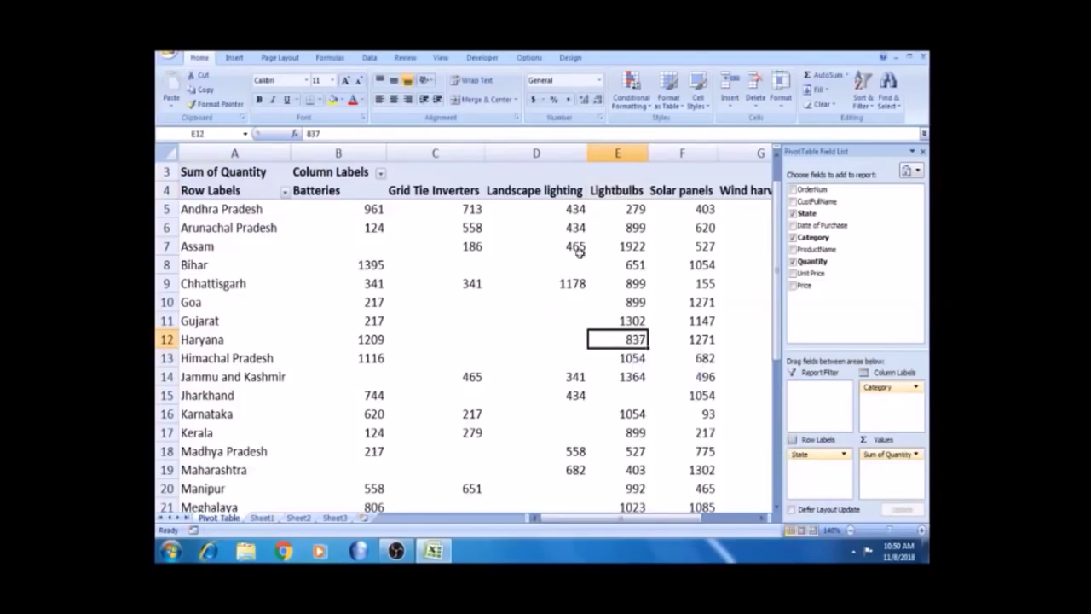
click(632, 209)
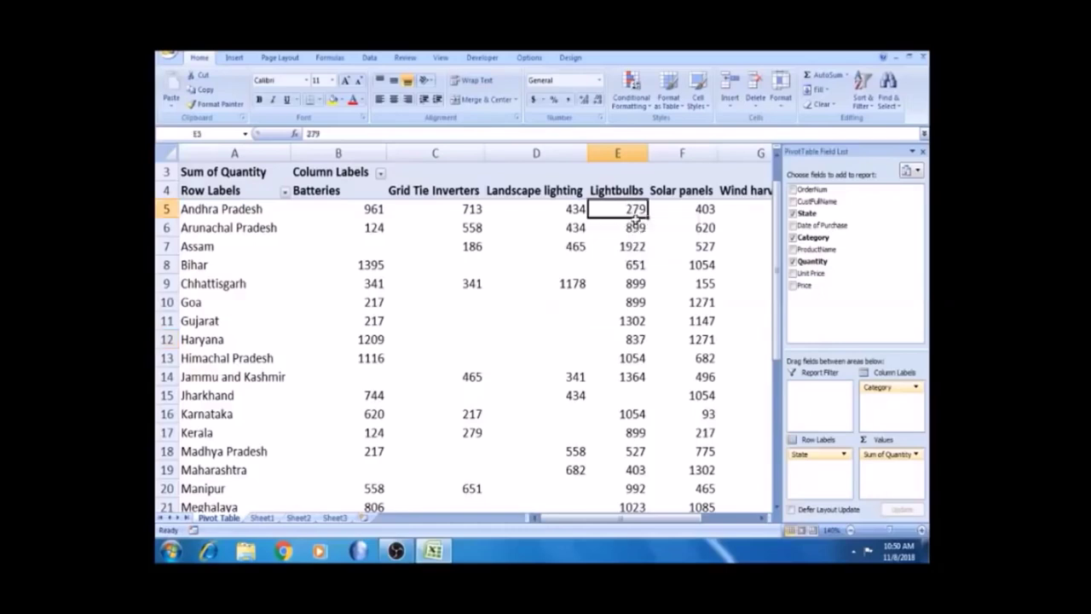
click(262, 517)
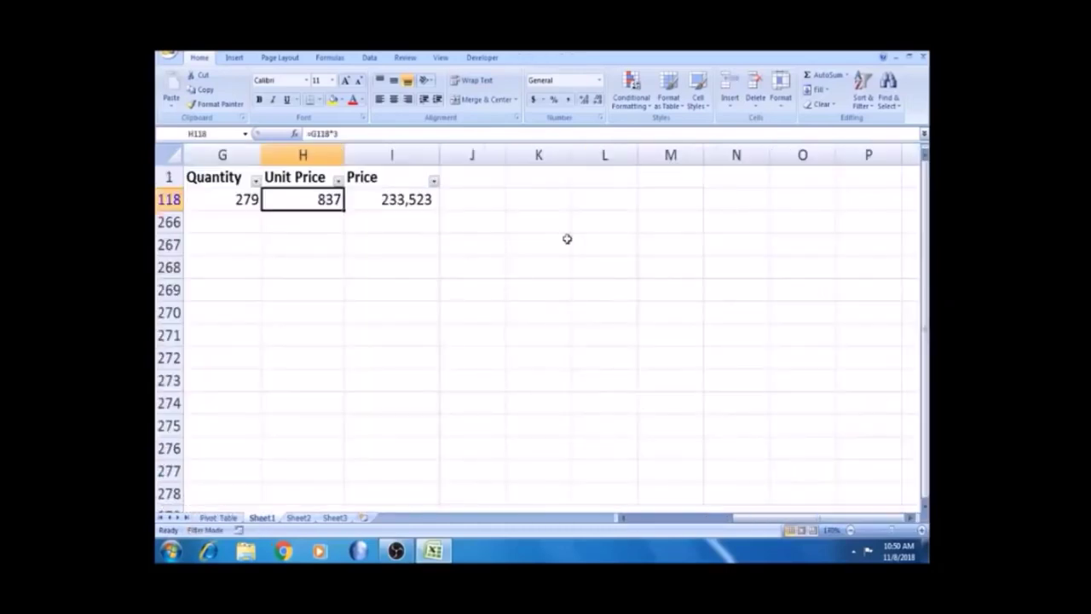
click(240, 201)
key(Left)
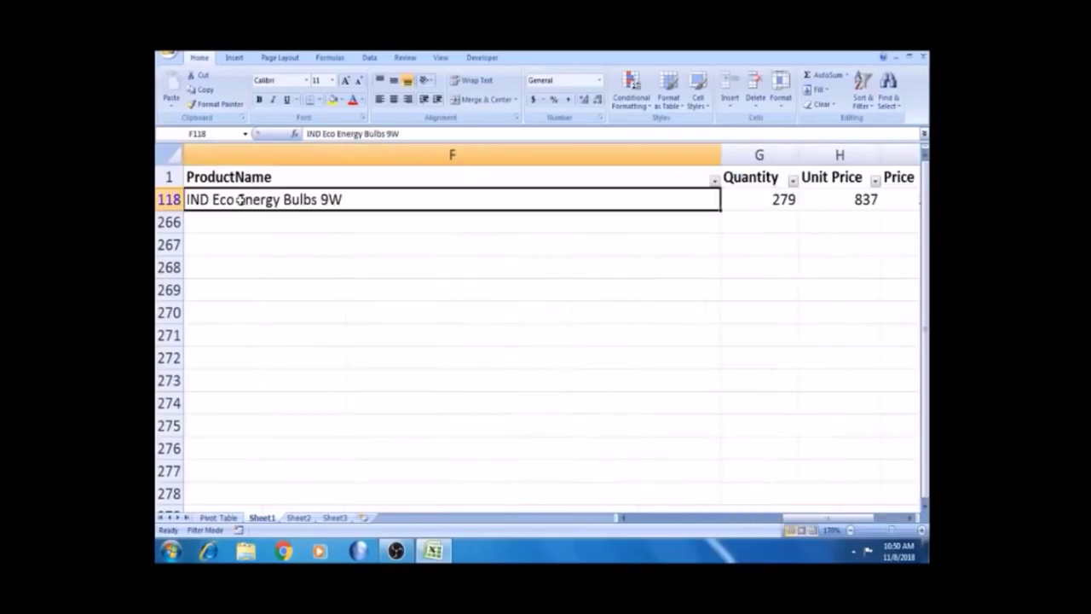
key(Right)
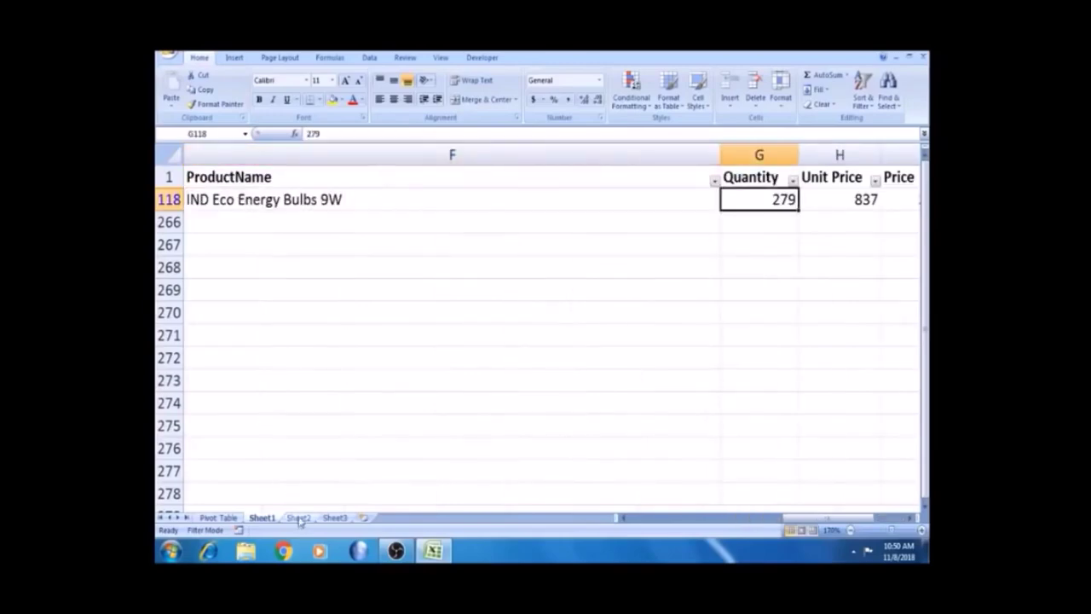
click(218, 517)
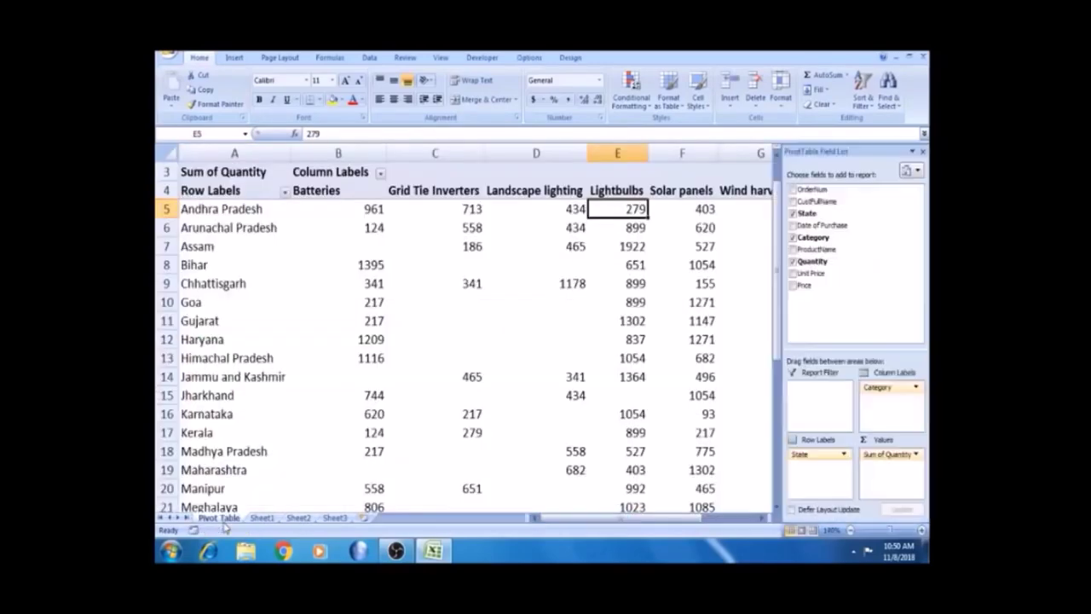
click(477, 314)
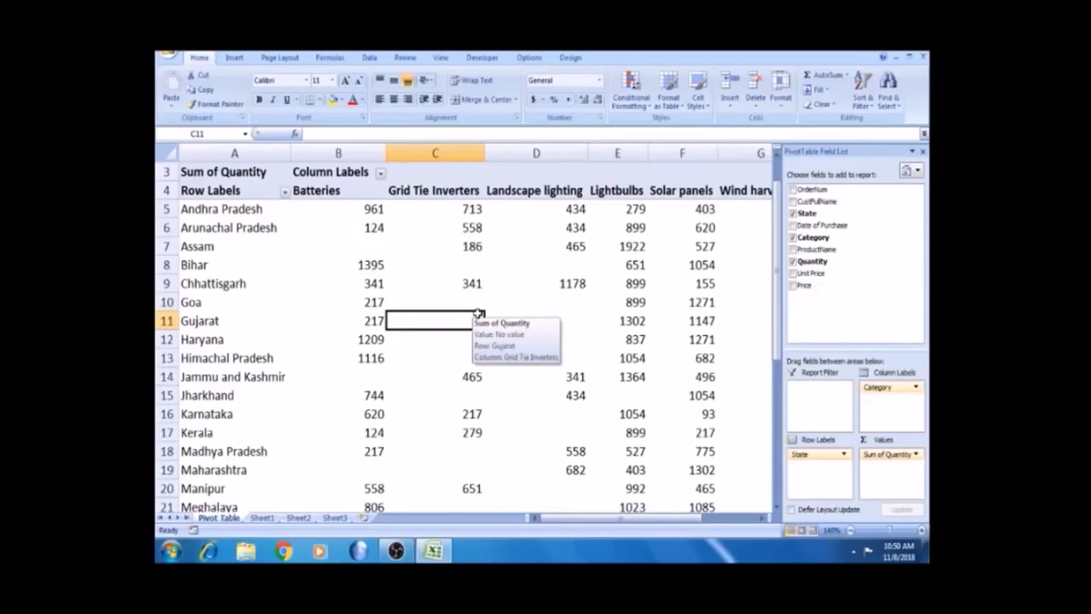
click(515, 303)
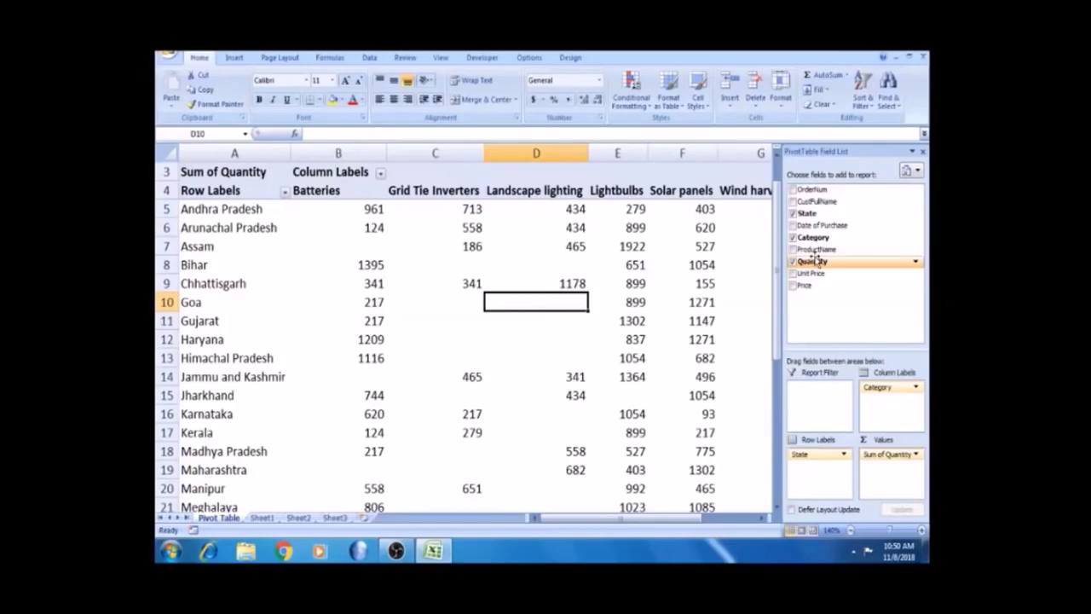
- Remove State from the rows and move Category from Column Labels into Row Labels
drag(808, 458, 814, 247)
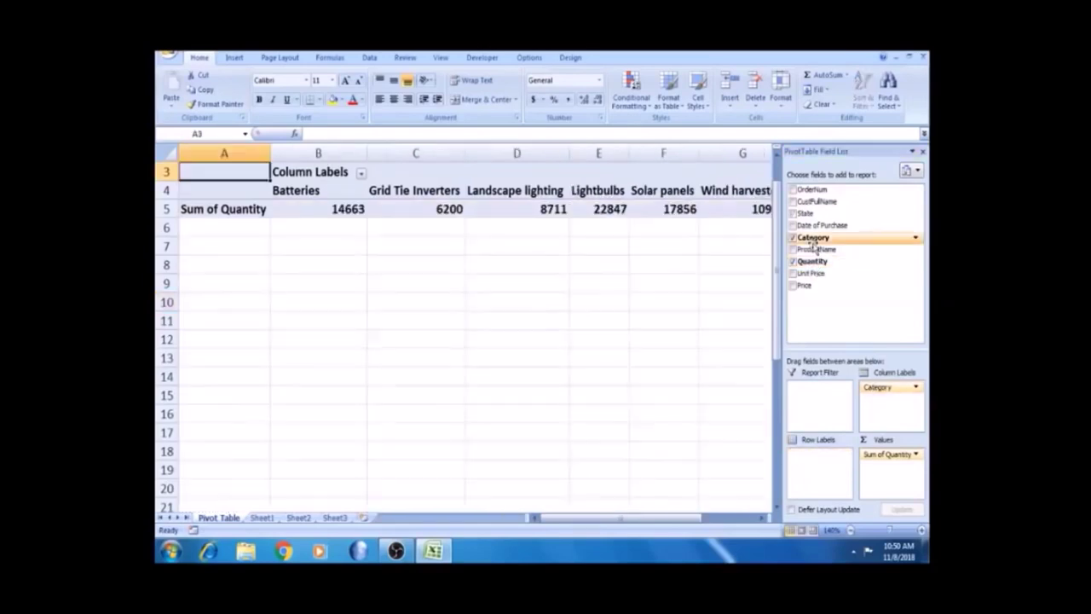
drag(879, 388, 812, 478)
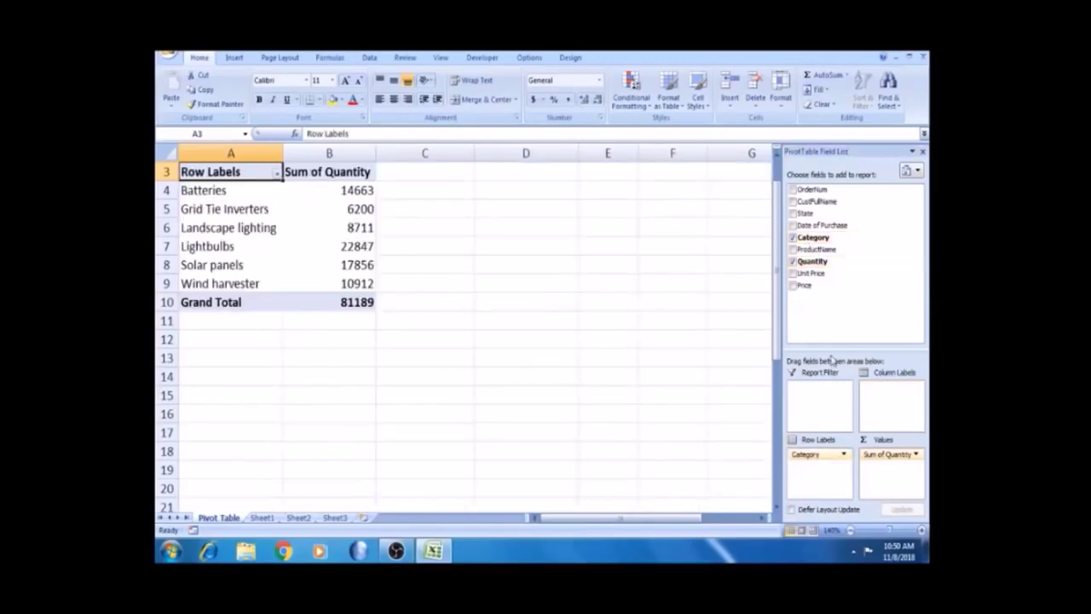
click(235, 215)
- Inspect the category quantity totals, such as Batteries 14663, down to Solar panels
click(322, 213)
click(268, 190)
click(355, 184)
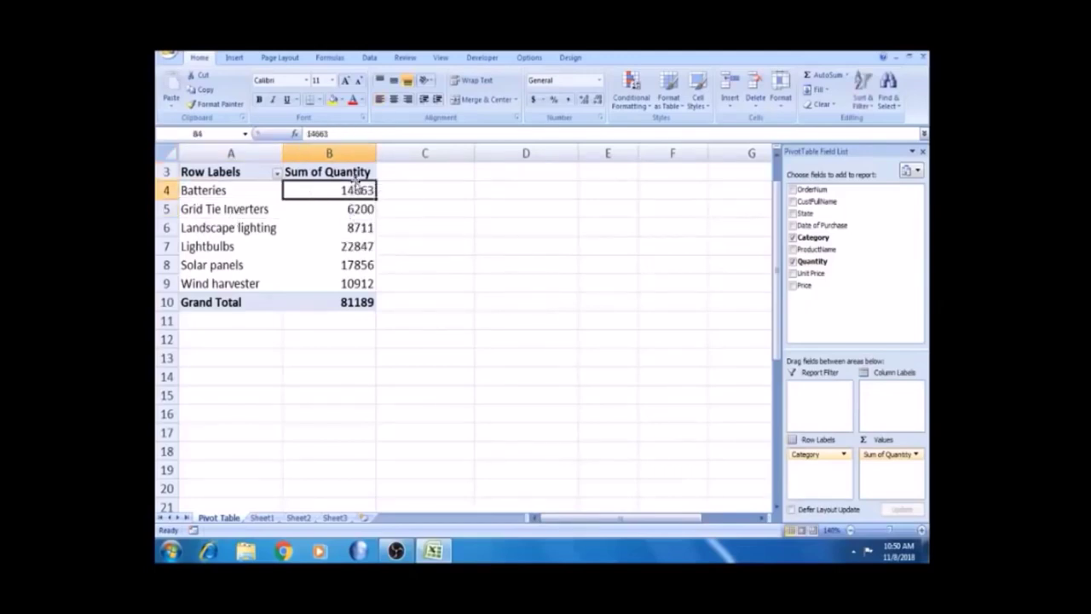
click(240, 209)
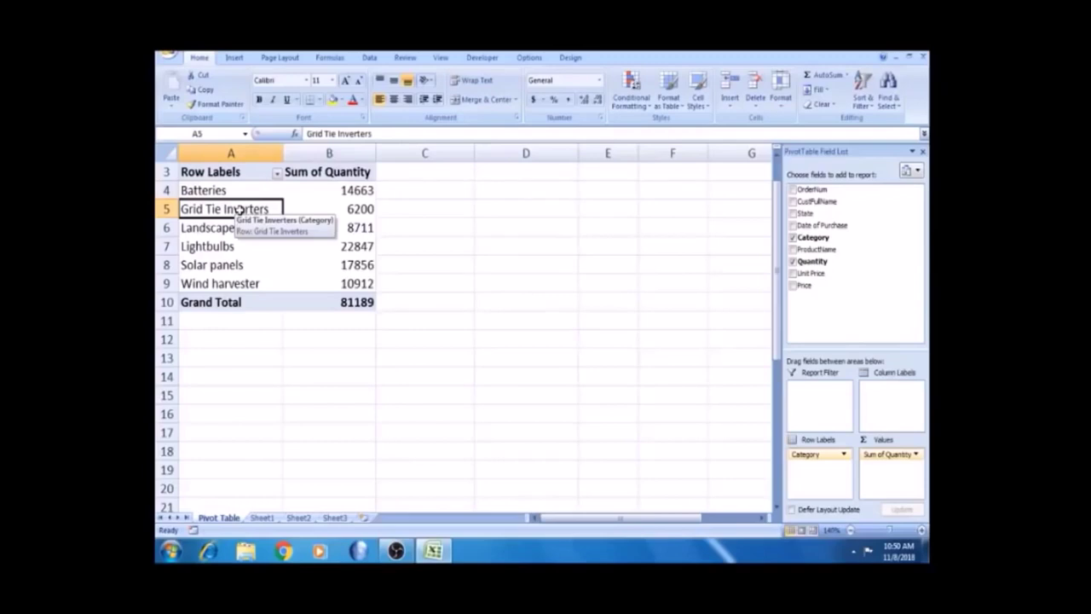
click(239, 190)
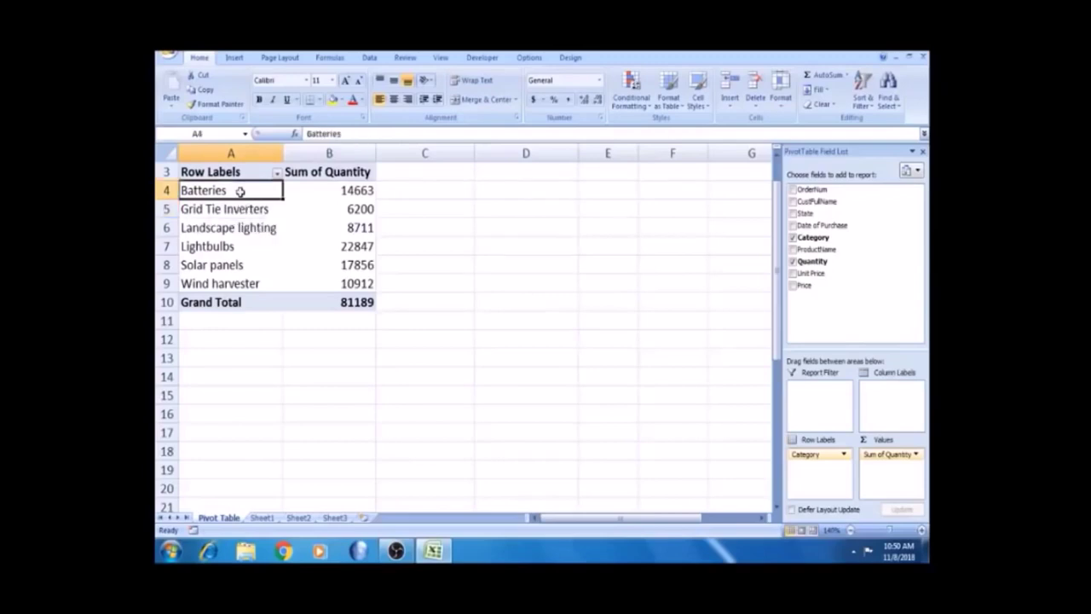
click(233, 239)
click(231, 255)
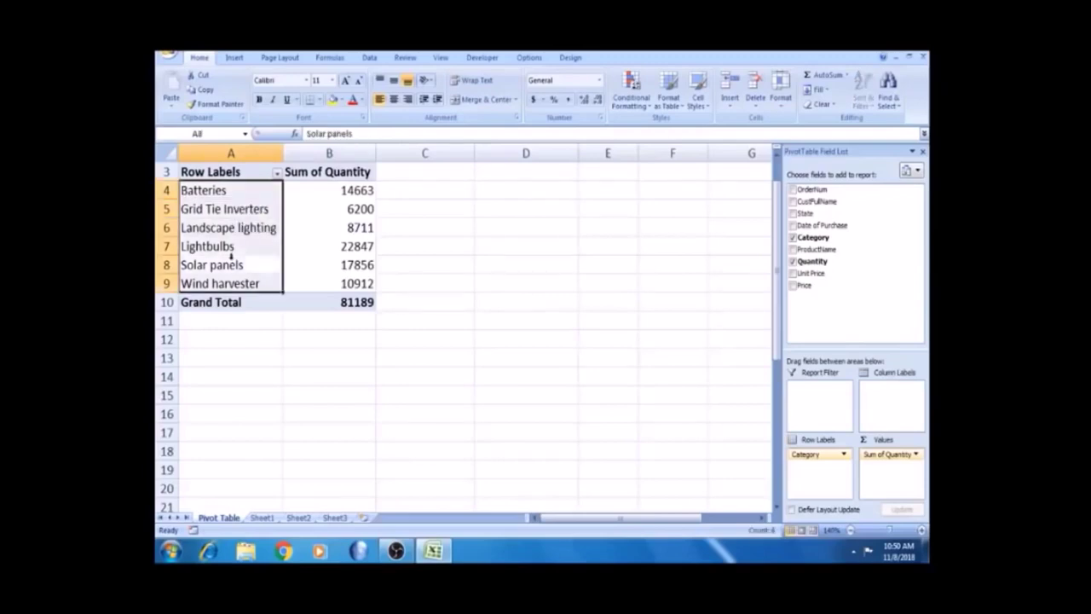
click(232, 264)
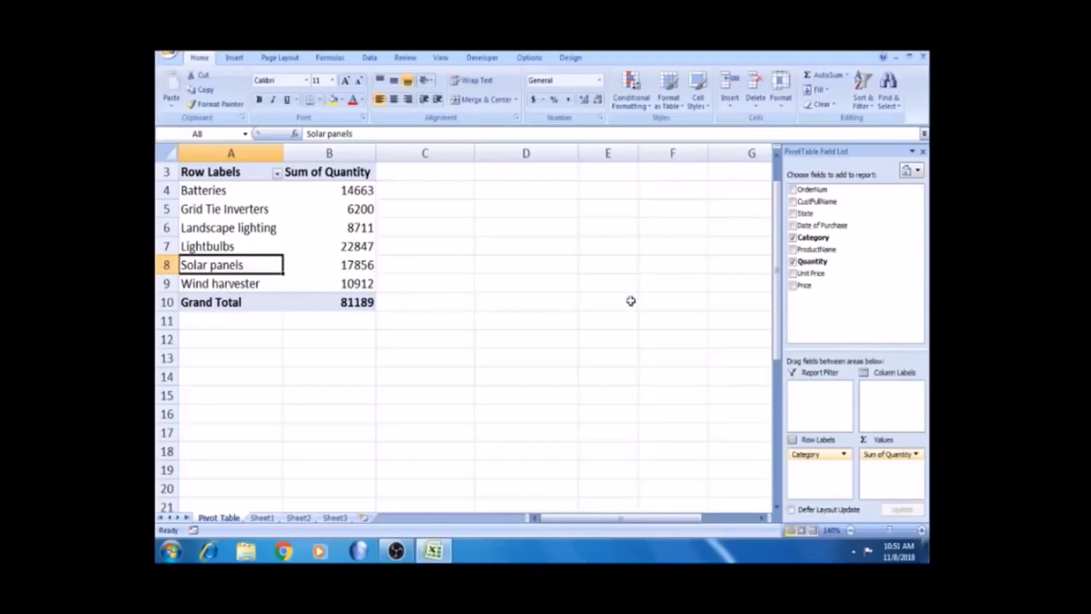
- Add State back to Row Labels, placed above Category
drag(821, 218, 815, 468)
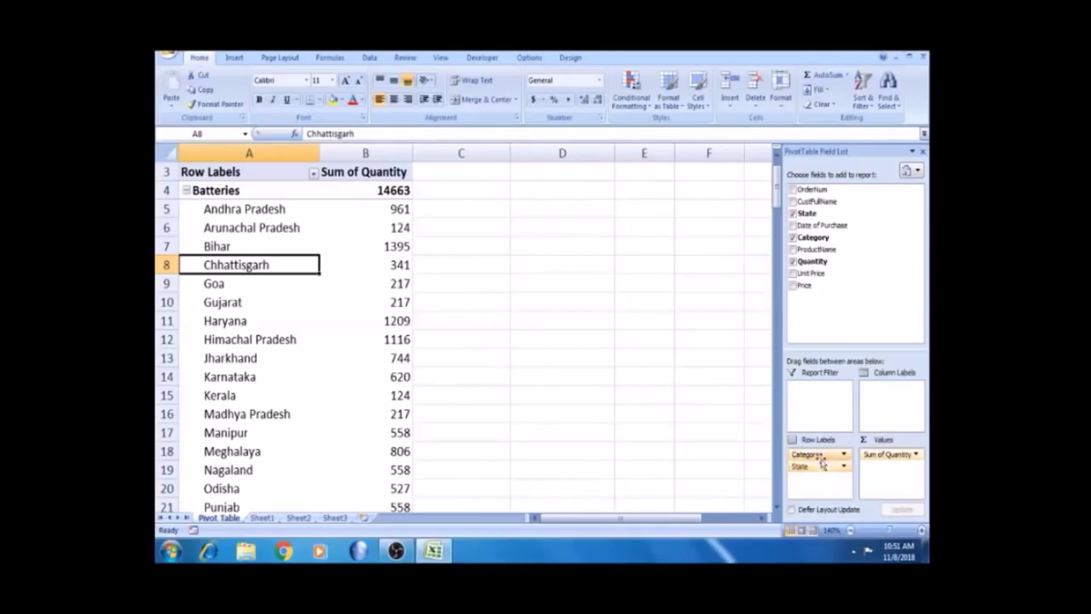
drag(815, 455, 806, 488)
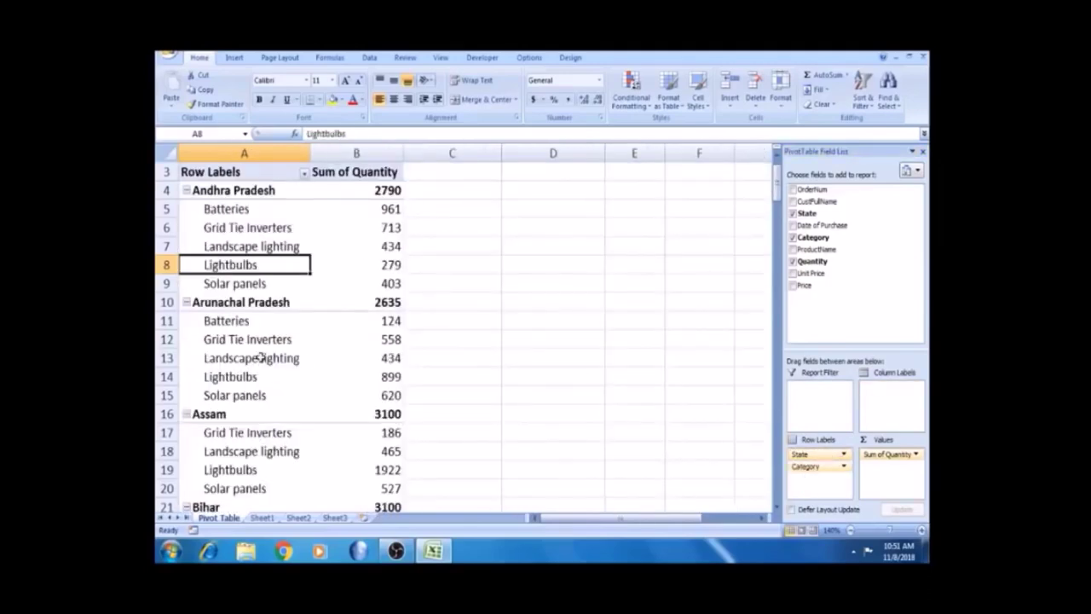
click(249, 308)
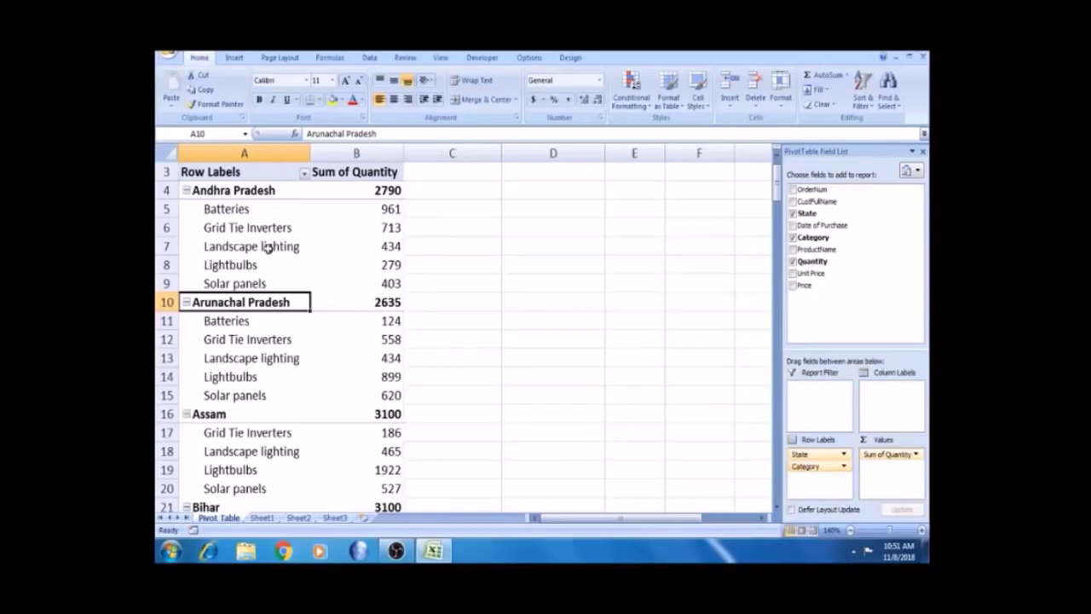
- Step through the Andhra Pradesh subtotal and its category quantities
click(249, 193)
key(Down)
key(Down)
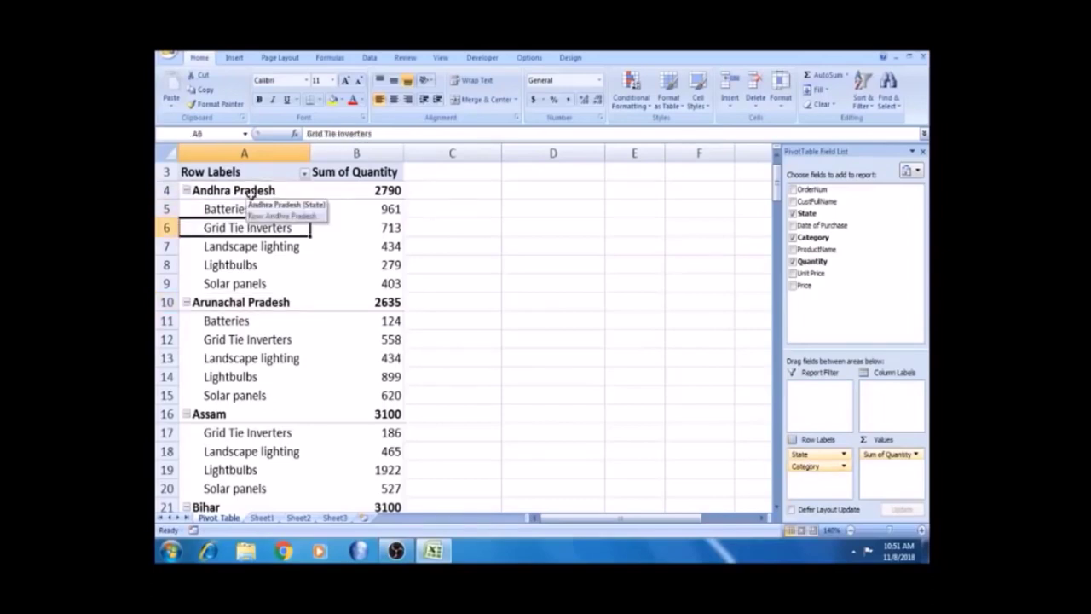
key(Down)
key(Down)
key(Down)
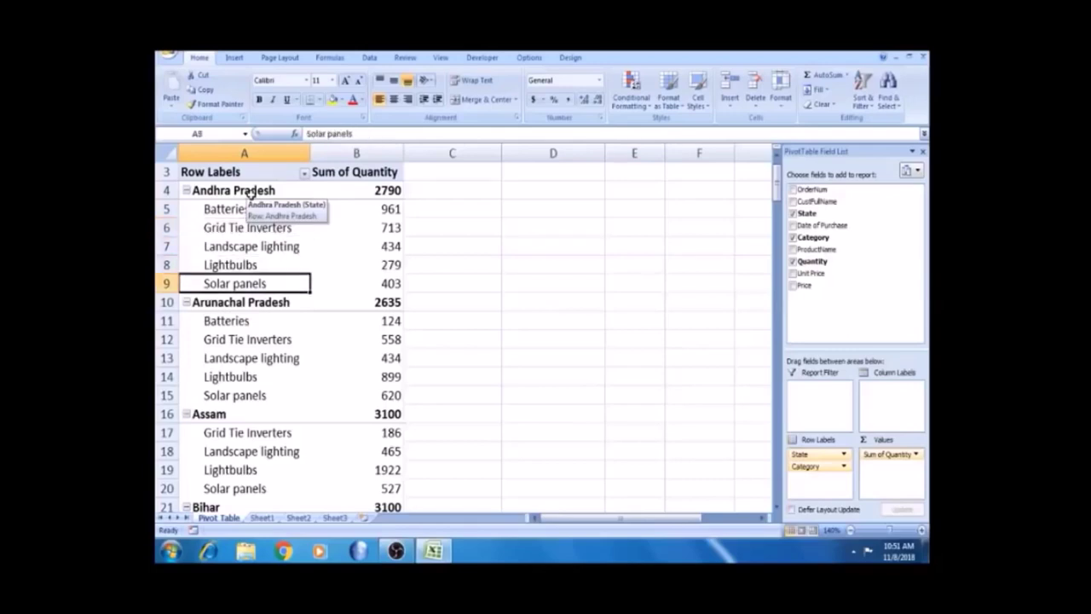
key(Right)
key(Up)
key(Up)
key(Up)
key(Up)
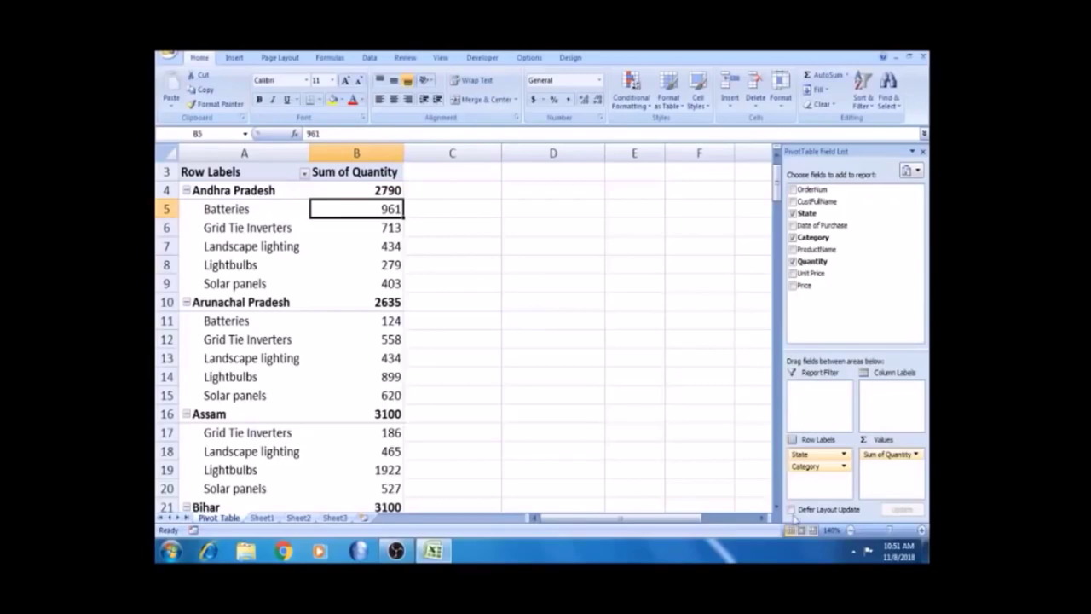
- Move Category to columns, then reorder Row Labels so Category sits above State
drag(809, 474, 899, 399)
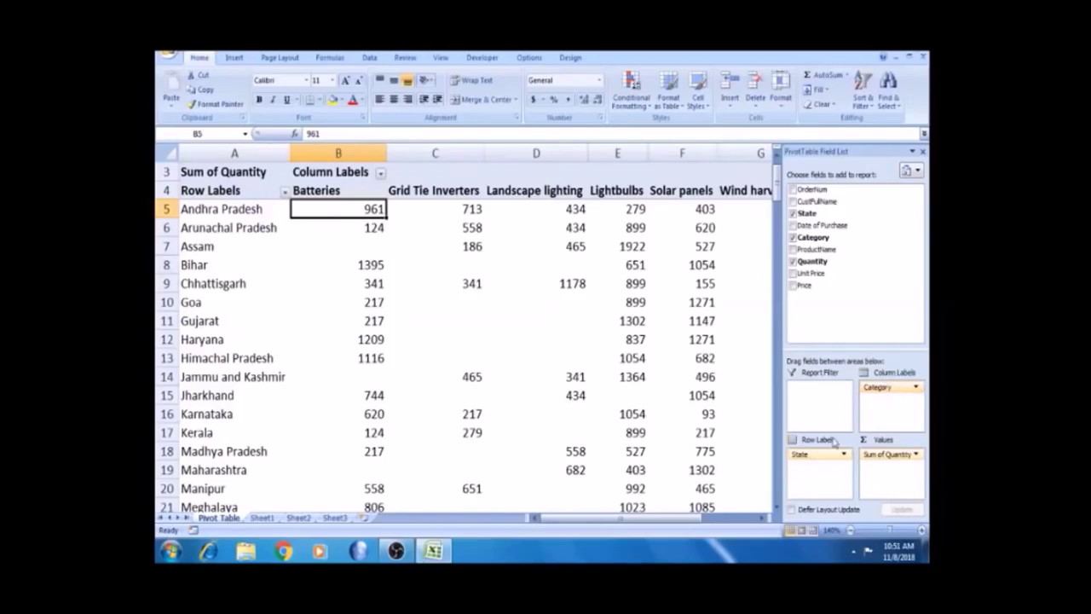
drag(834, 453, 813, 463)
drag(872, 386, 809, 469)
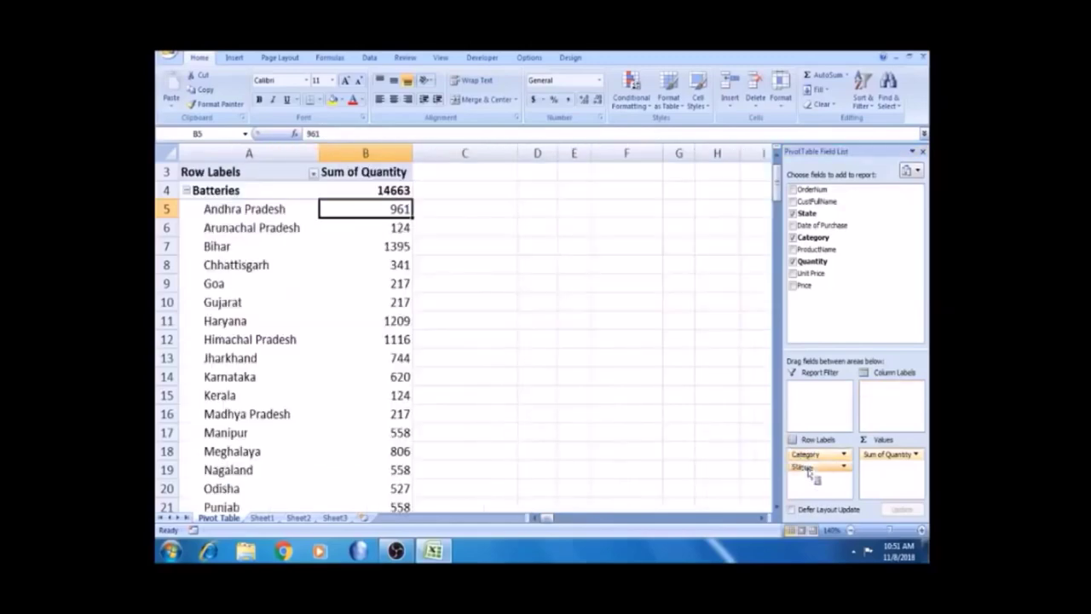
- Inspect Batteries' state quantities from Andhra Pradesh to Arunachal Pradesh, then drag State out of the rows
click(226, 188)
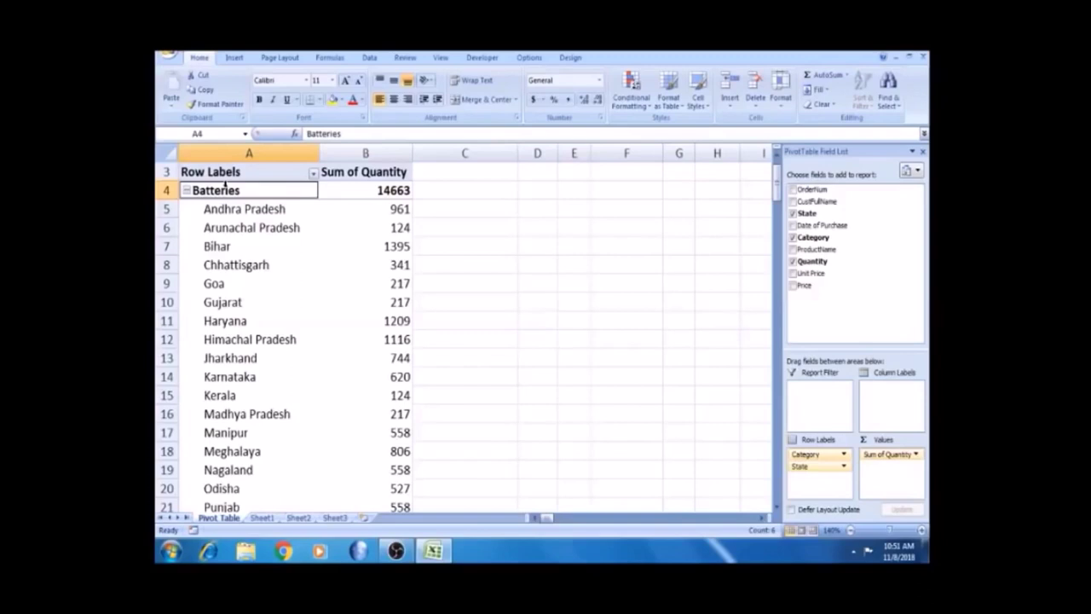
click(225, 187)
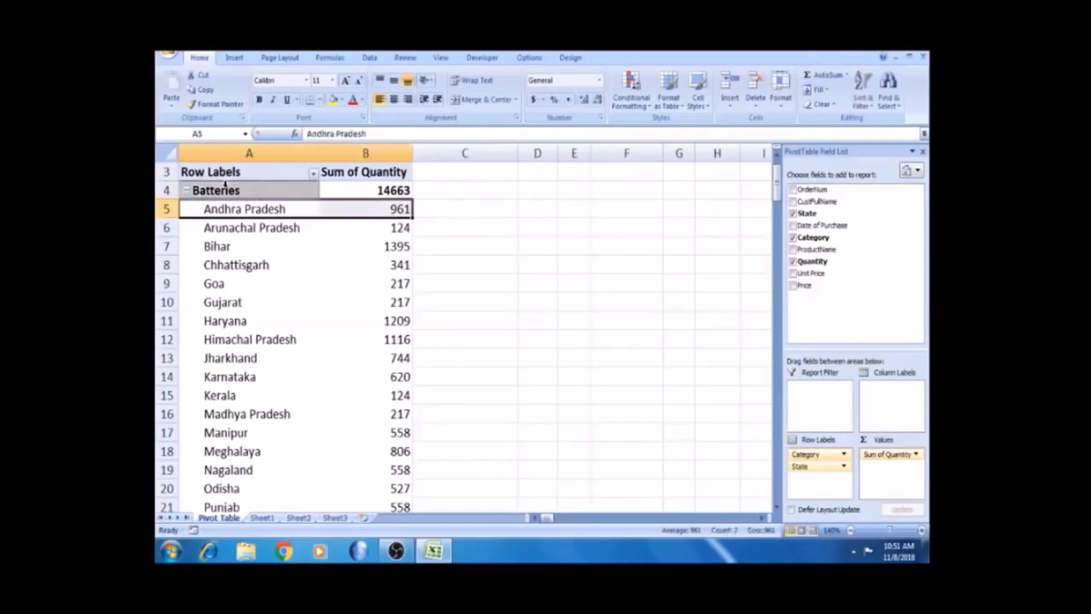
click(238, 209)
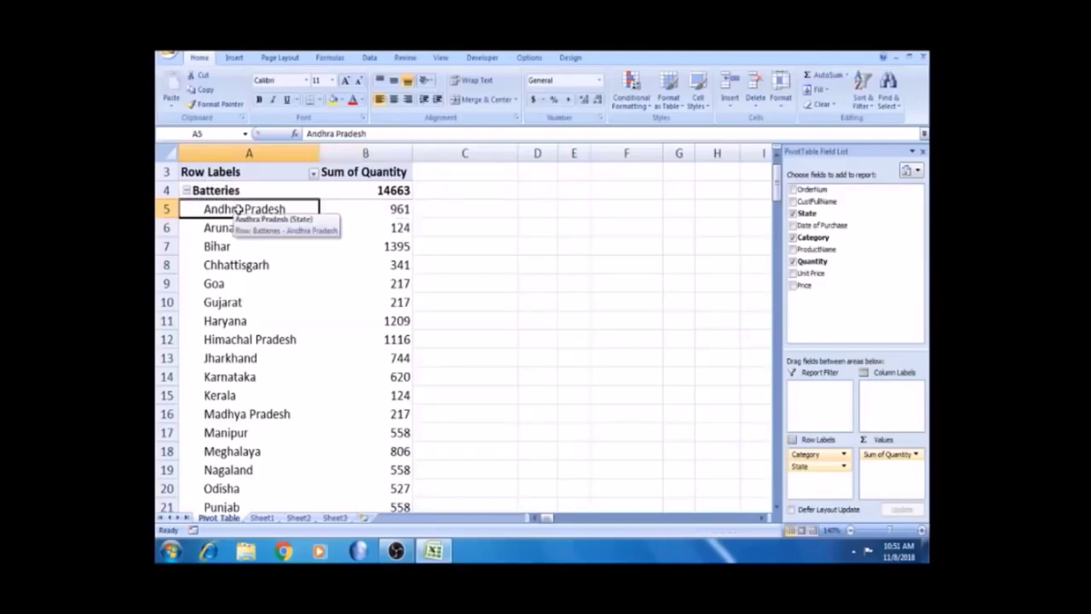
key(Up)
key(Right)
key(Down)
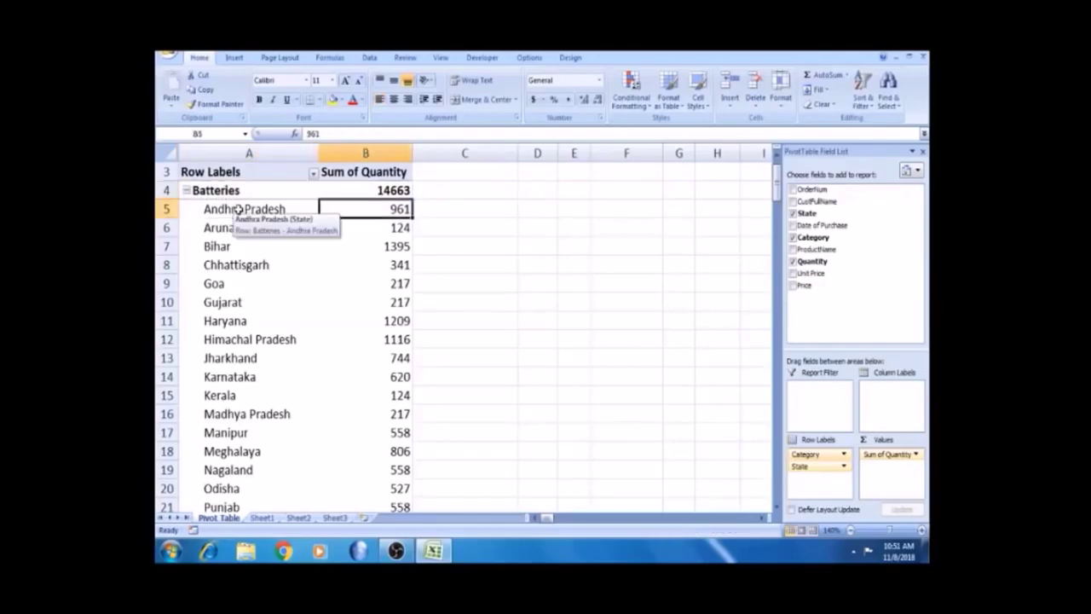
key(Down)
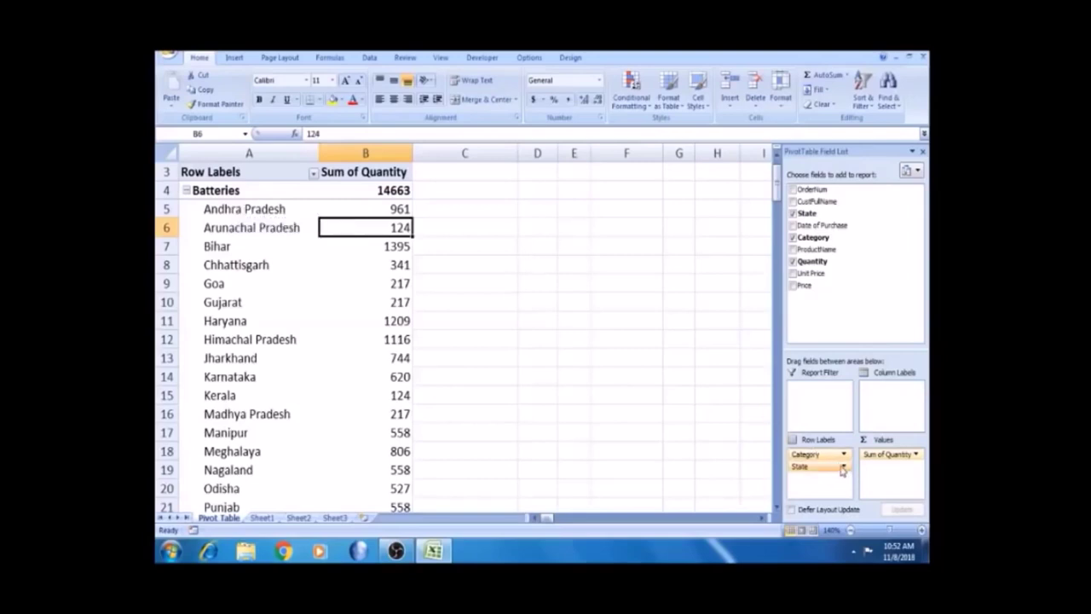
drag(843, 469, 809, 473)
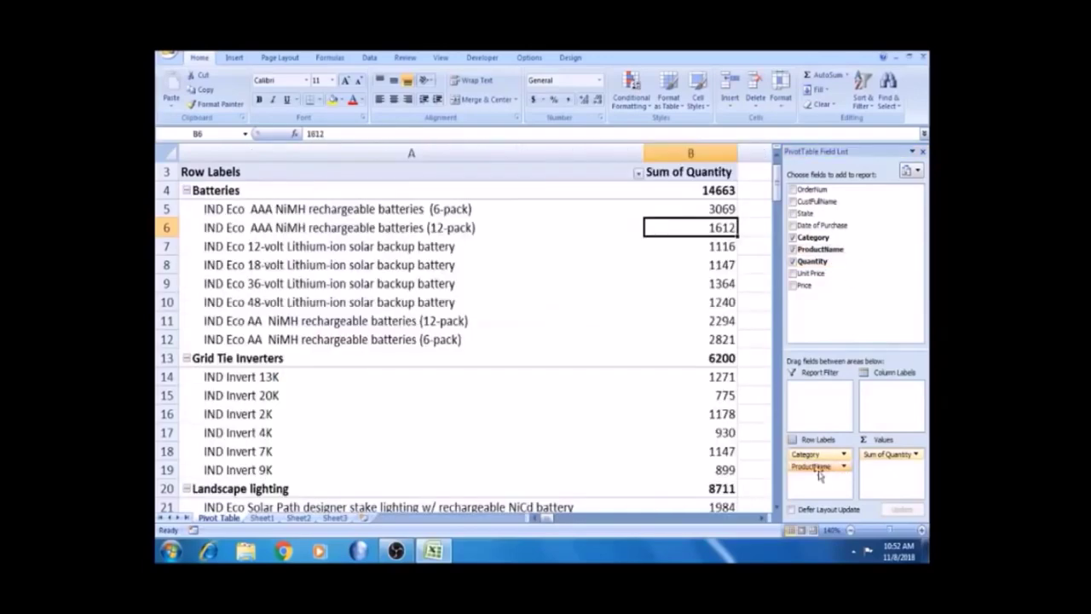
- Review the battery product names under Batteries, then remove ProductName from Row Labels
click(482, 284)
click(424, 247)
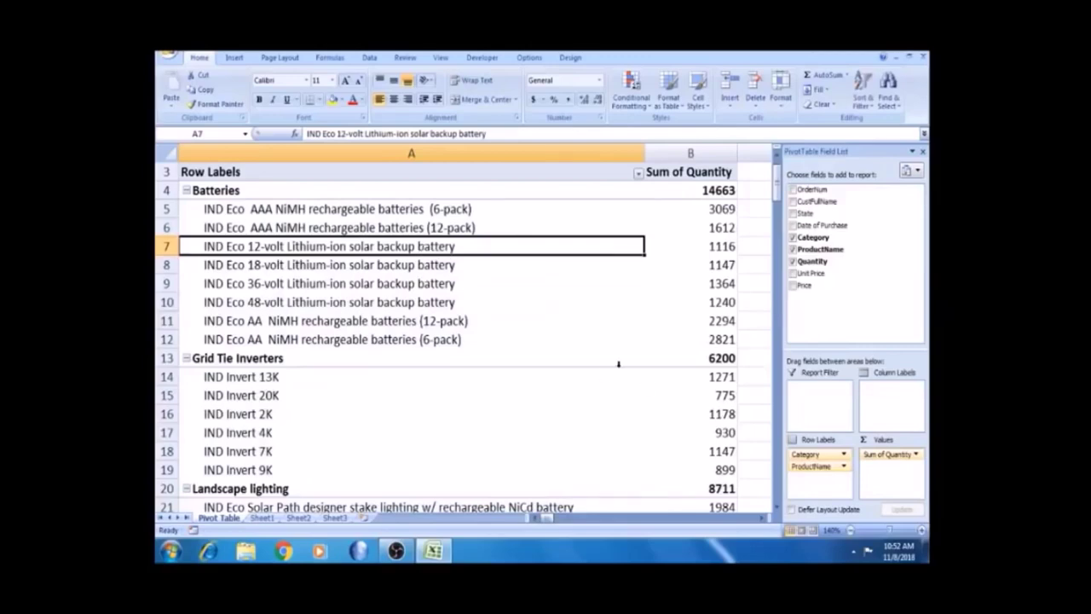
click(365, 194)
click(363, 211)
click(352, 192)
click(358, 228)
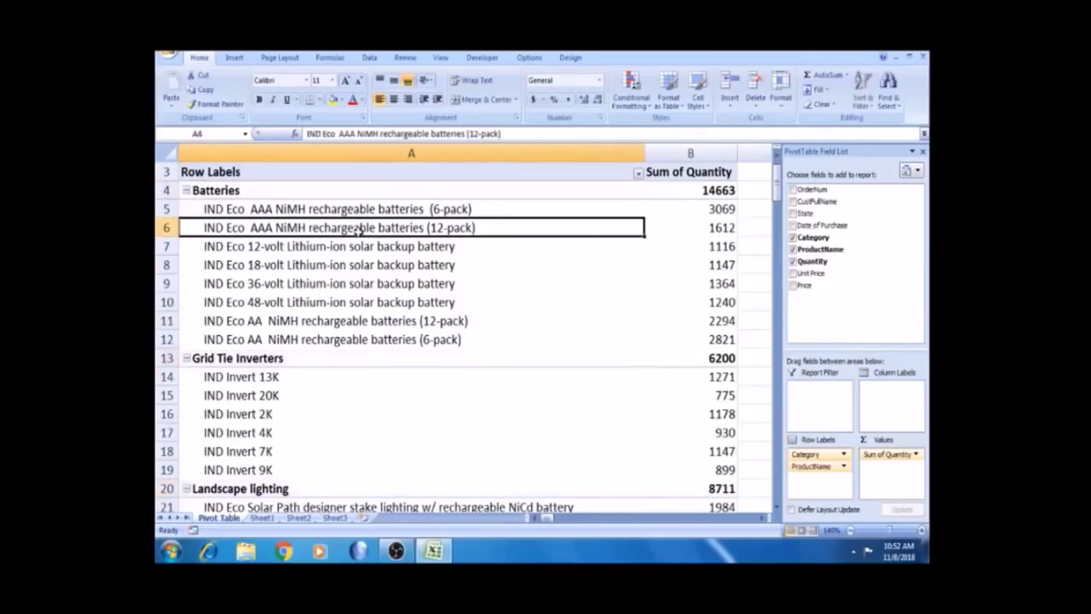
click(365, 247)
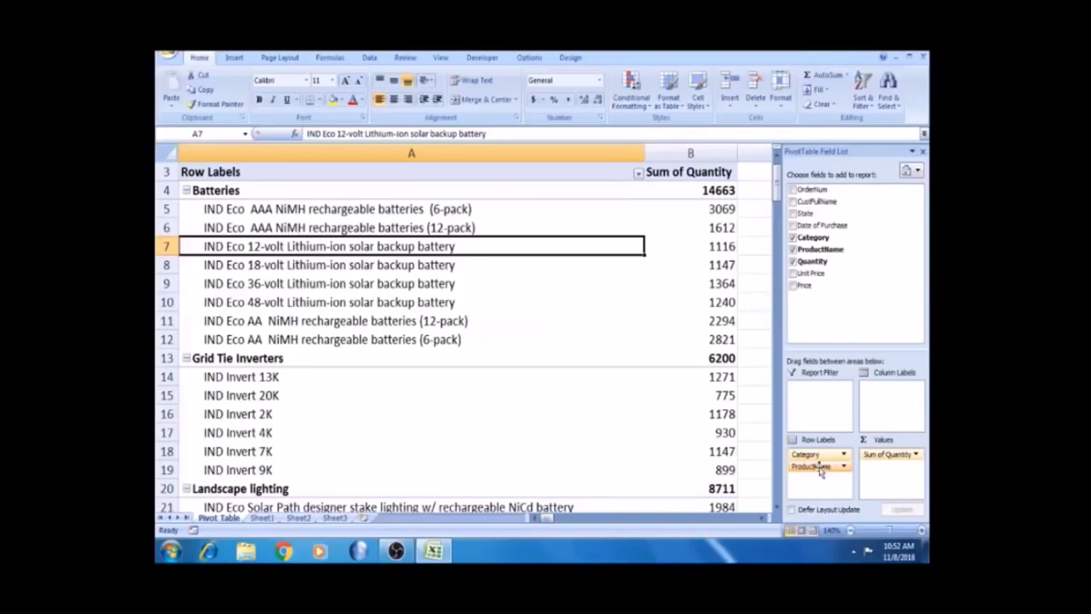
drag(821, 471, 809, 266)
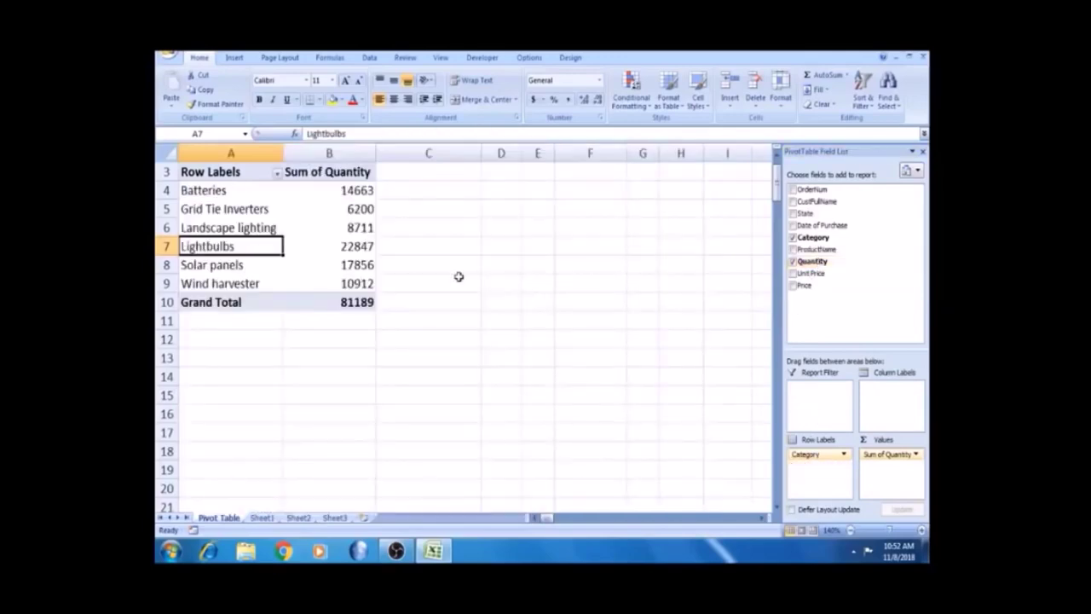
- Tick Defer Layout Update at the bottom of the PivotTable Field List
click(287, 222)
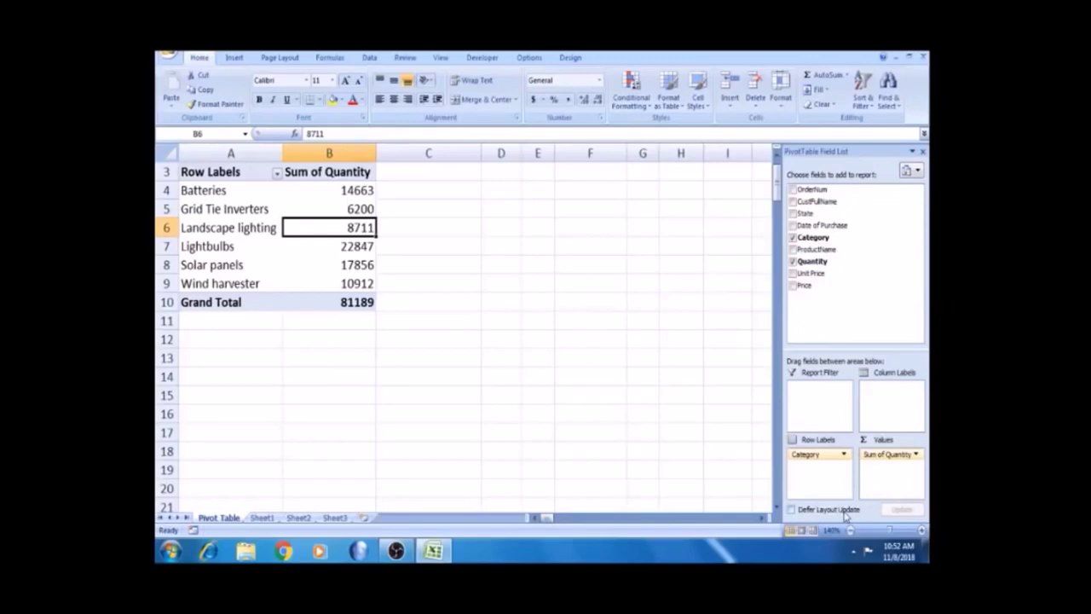
click(792, 510)
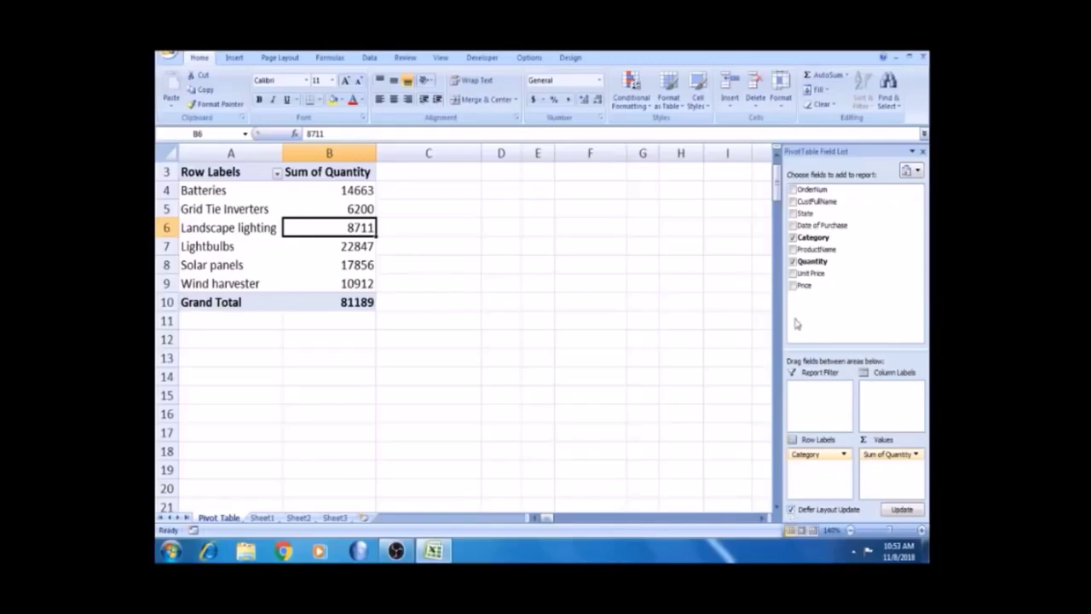
- Place State below Category in Row Labels and click Update to apply it
drag(805, 213, 810, 485)
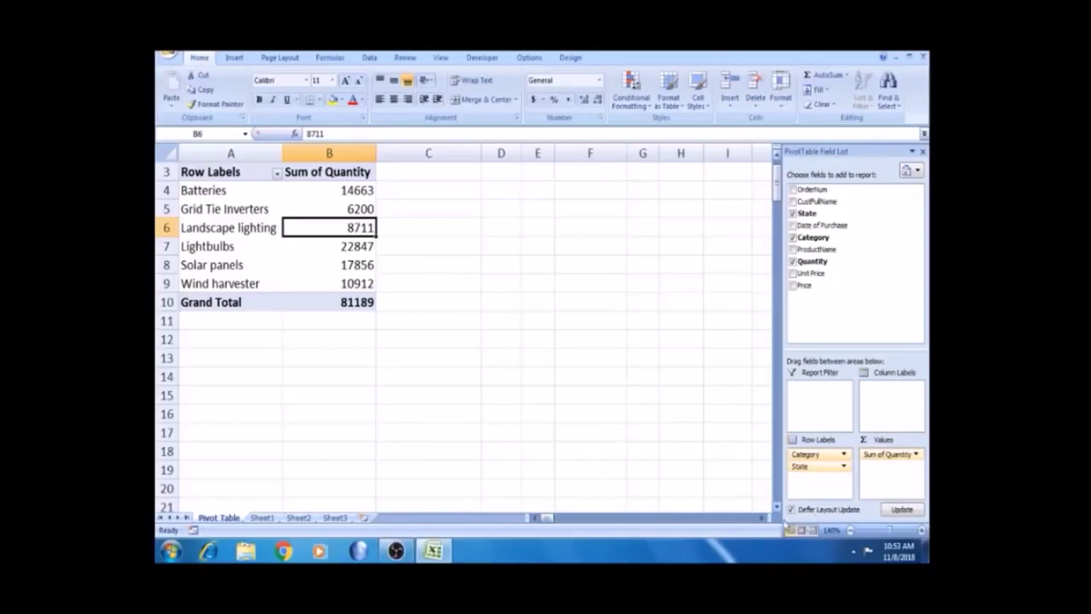
drag(816, 465, 815, 488)
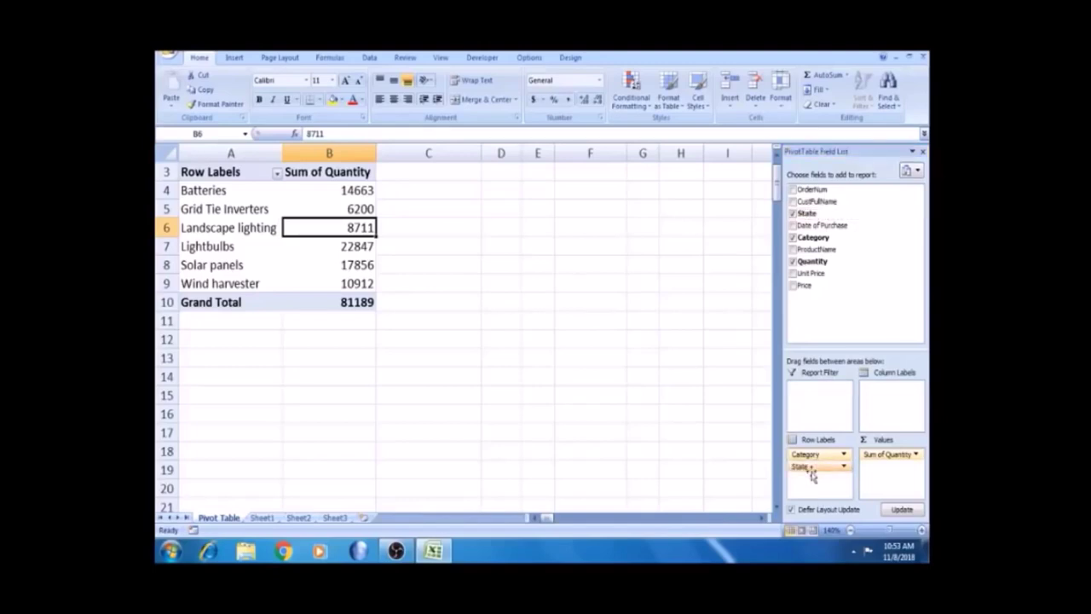
click(900, 511)
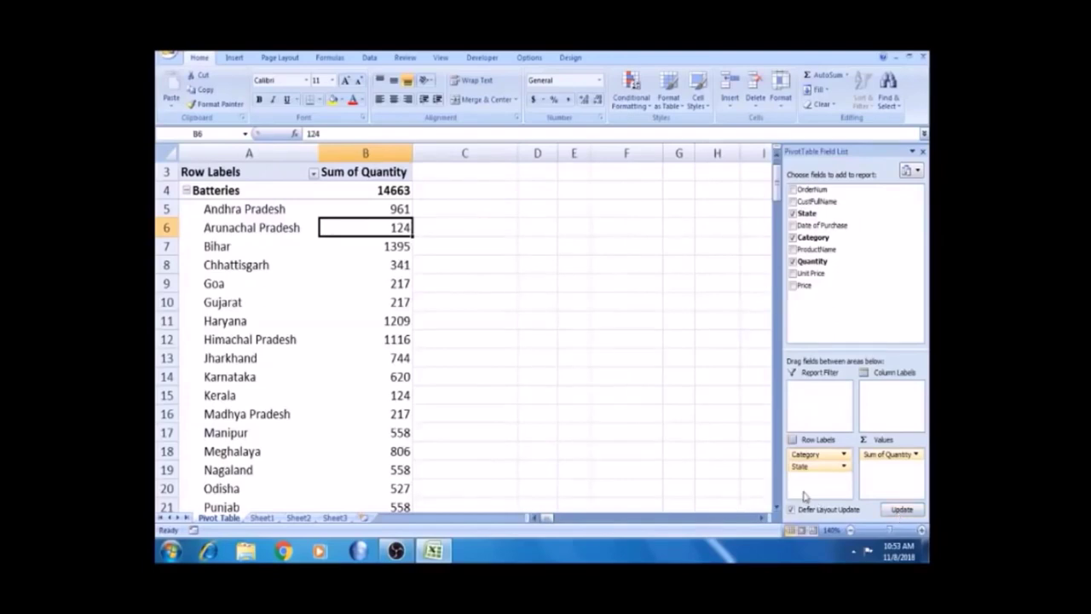
- Untick Defer Layout Update, then check cells like Chhattisgarh's Batteries quantity and Gujarat
click(791, 509)
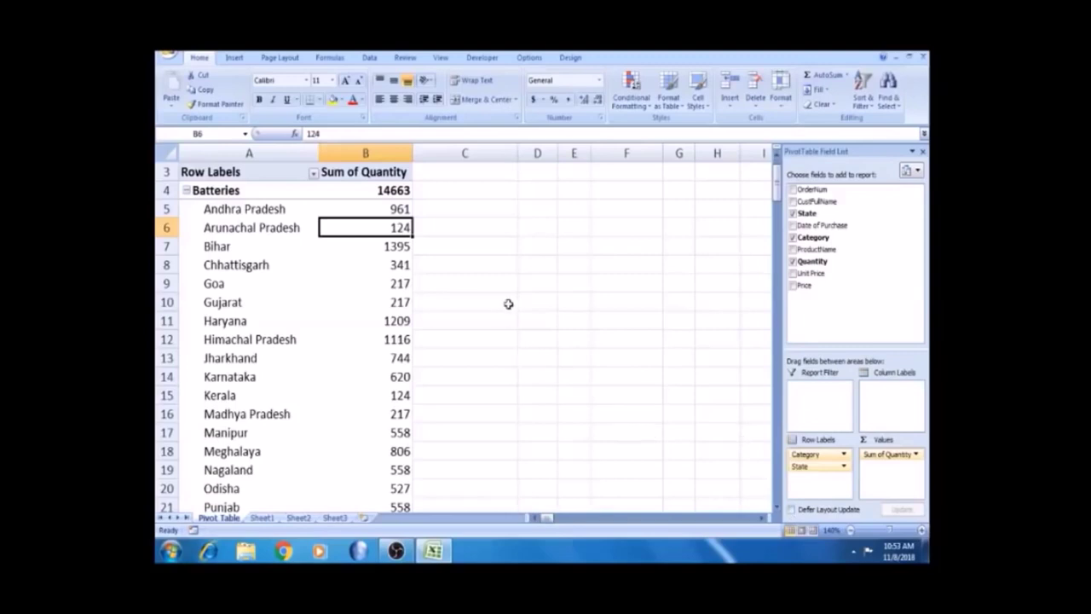
click(552, 297)
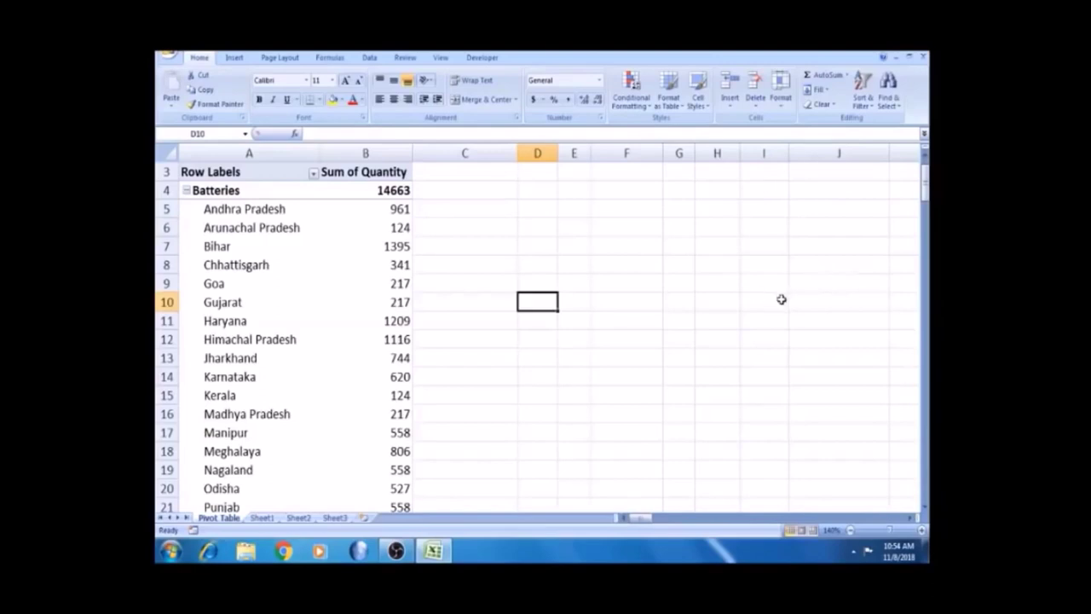
click(344, 269)
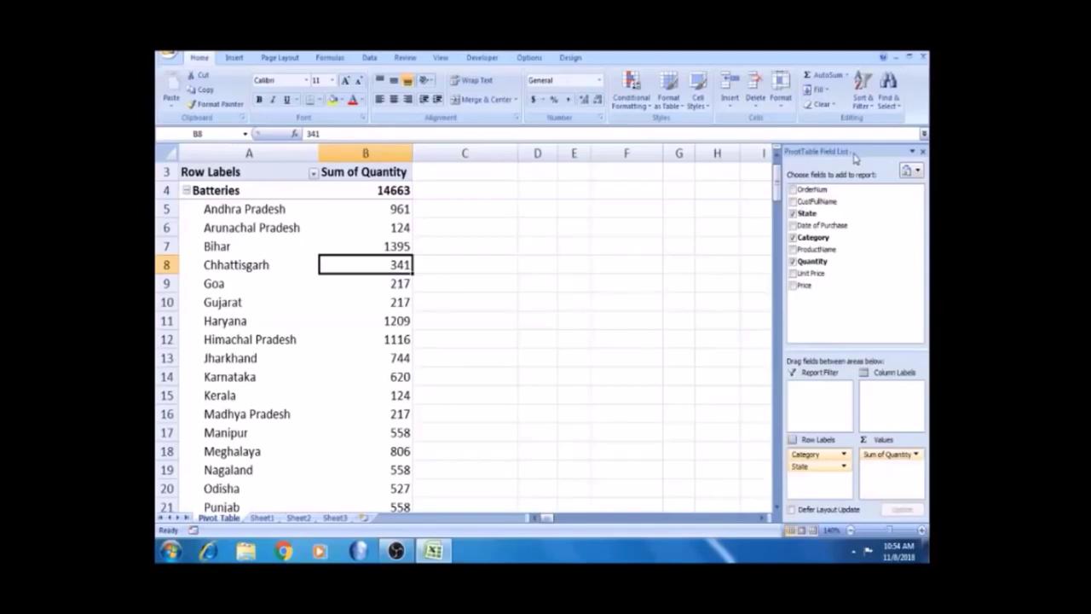
click(538, 279)
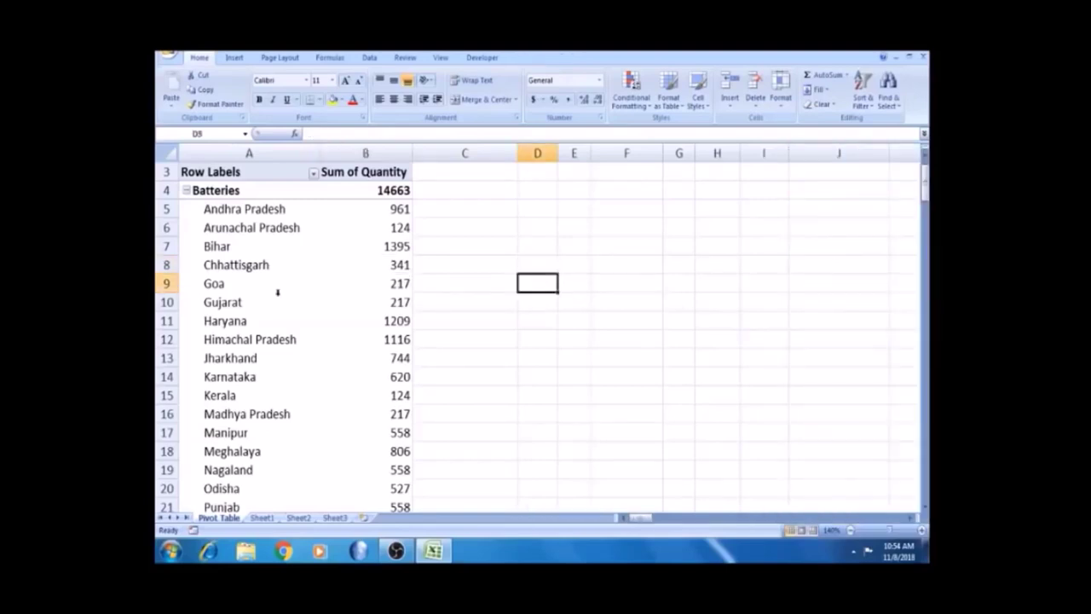
click(264, 332)
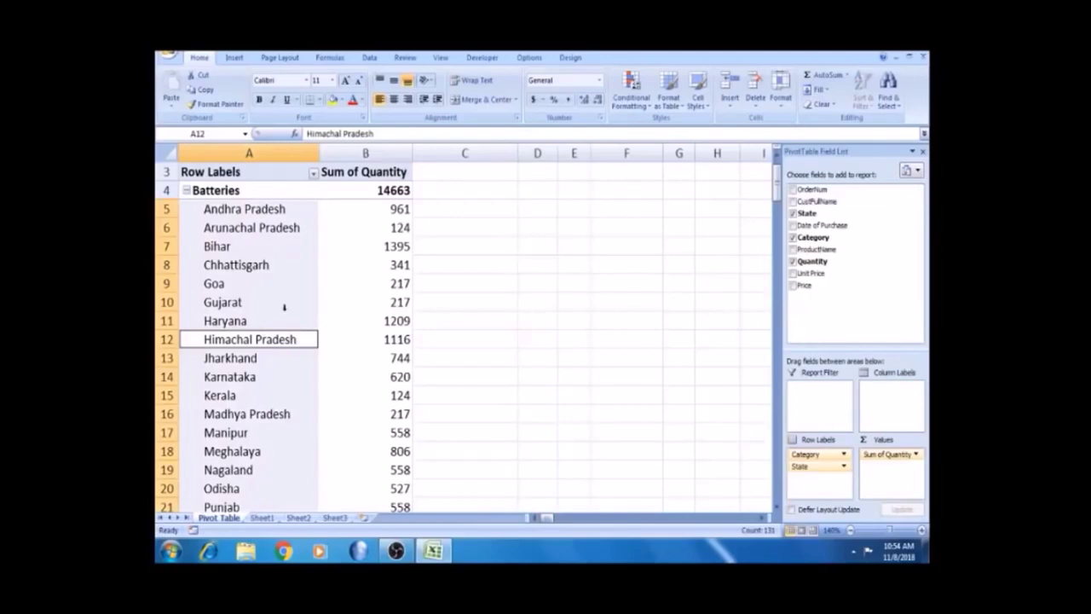
click(283, 304)
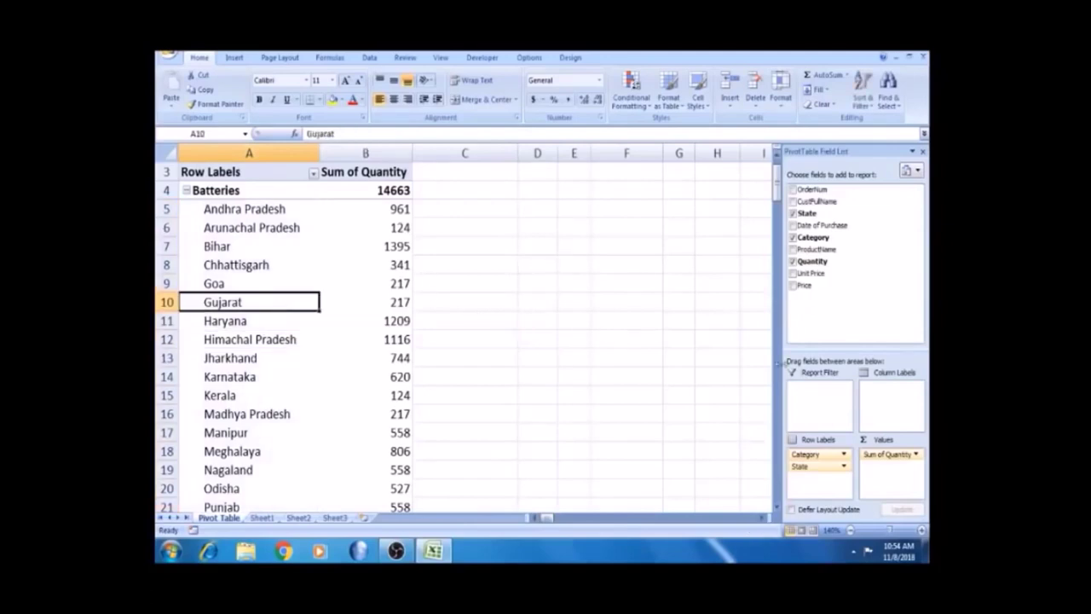
- Lay out the quantity pivot with Category across the columns and states down the rows, then close the field list
drag(817, 454, 891, 388)
click(661, 247)
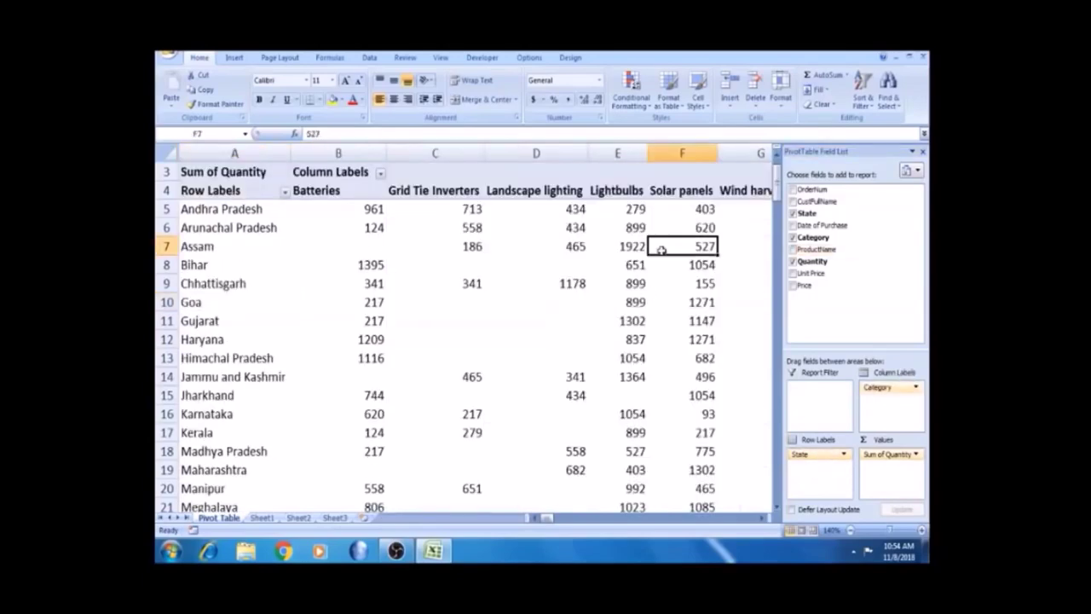
key(Right)
key(Right)
key(Right)
key(Left)
key(Left)
key(Left)
key(Left)
key(Left)
key(Left)
key(Left)
key(Left)
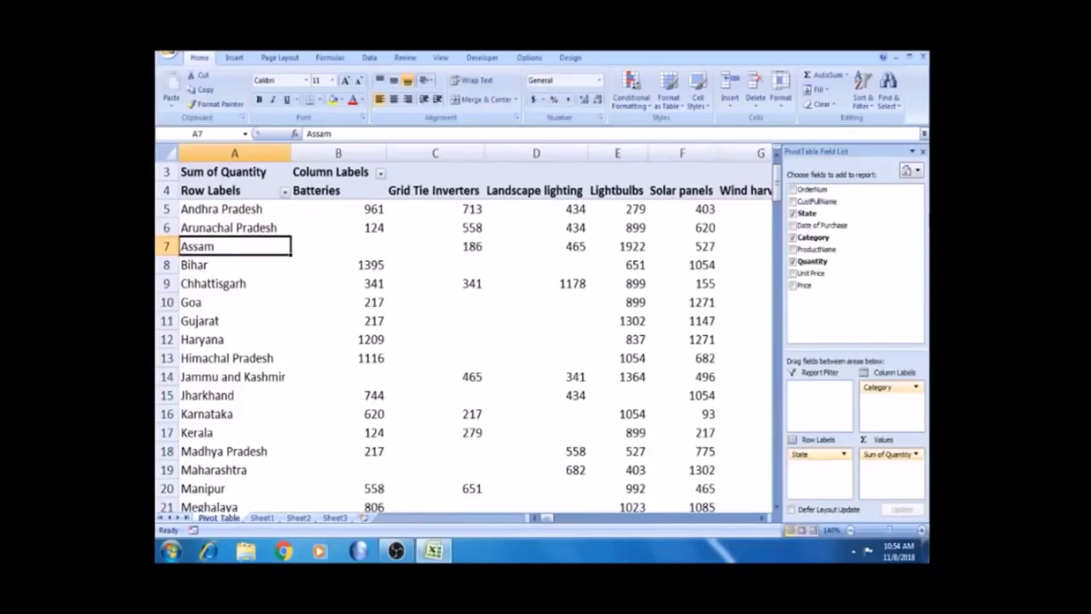
click(923, 152)
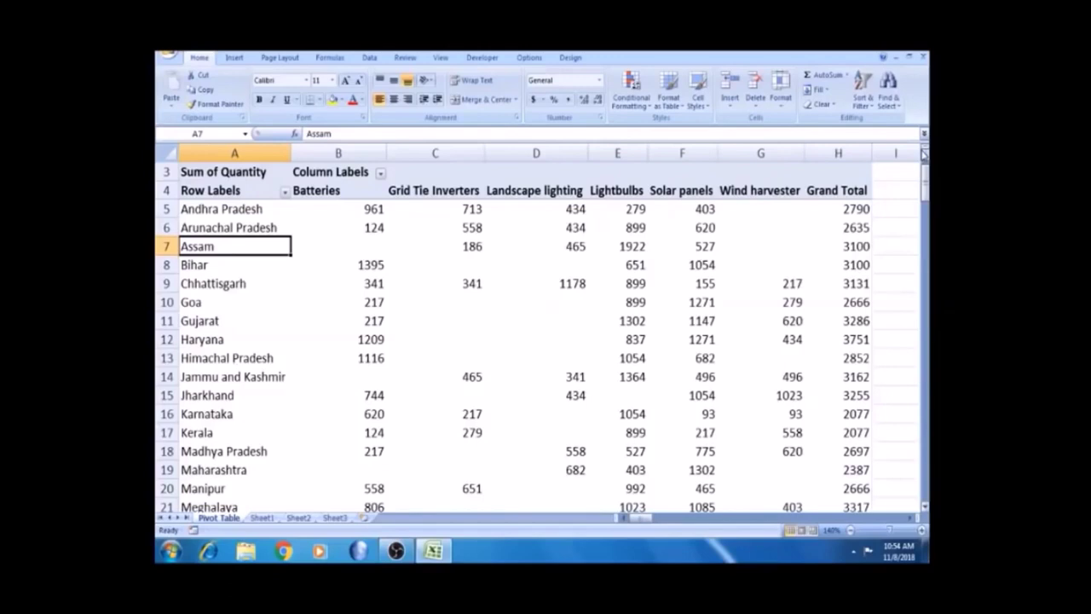
click(373, 317)
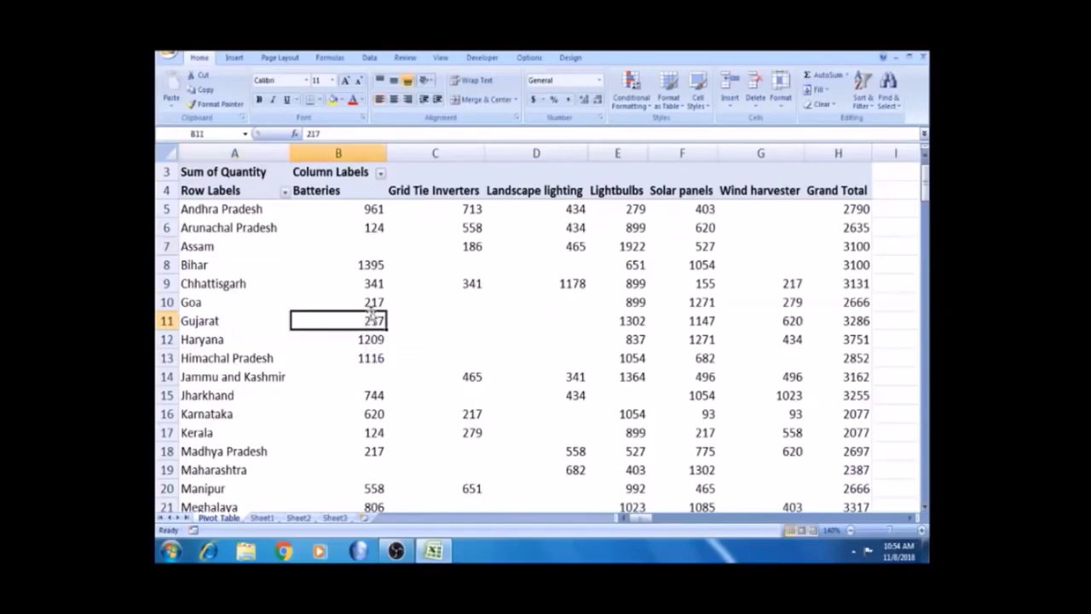
- With a cell inside the pivot selected, bring up the PivotTable Tools Options commands
click(527, 58)
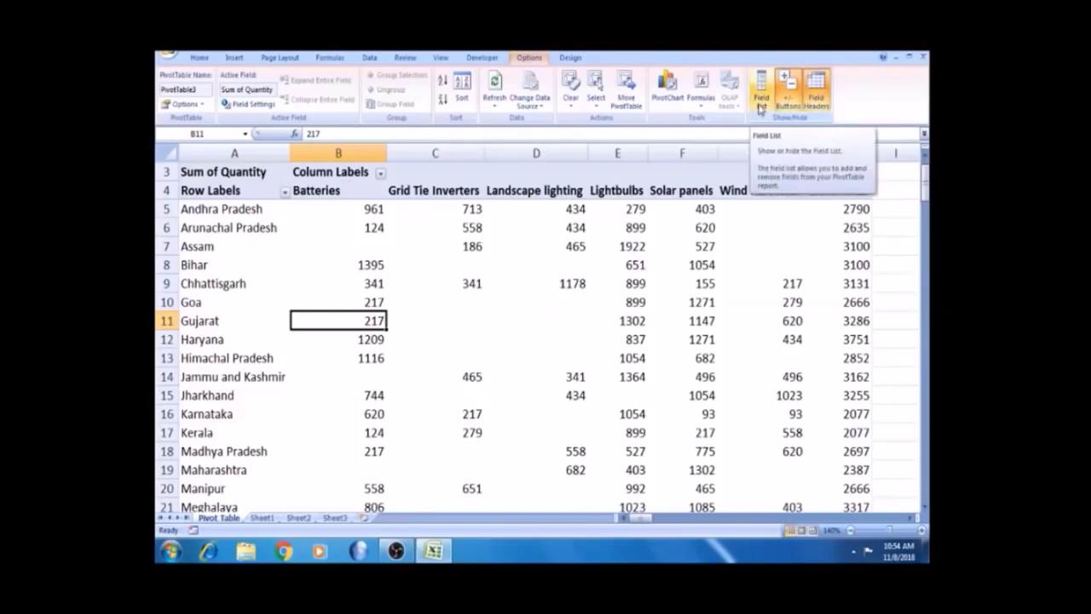
click(701, 268)
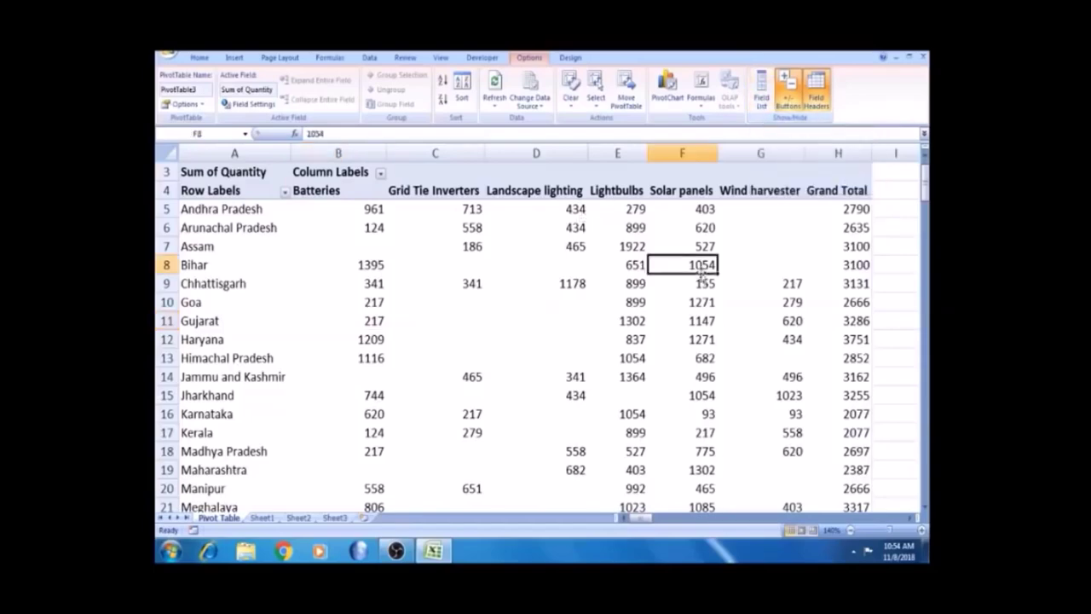
key(Right)
key(Right)
key(Right)
key(Right)
key(Right)
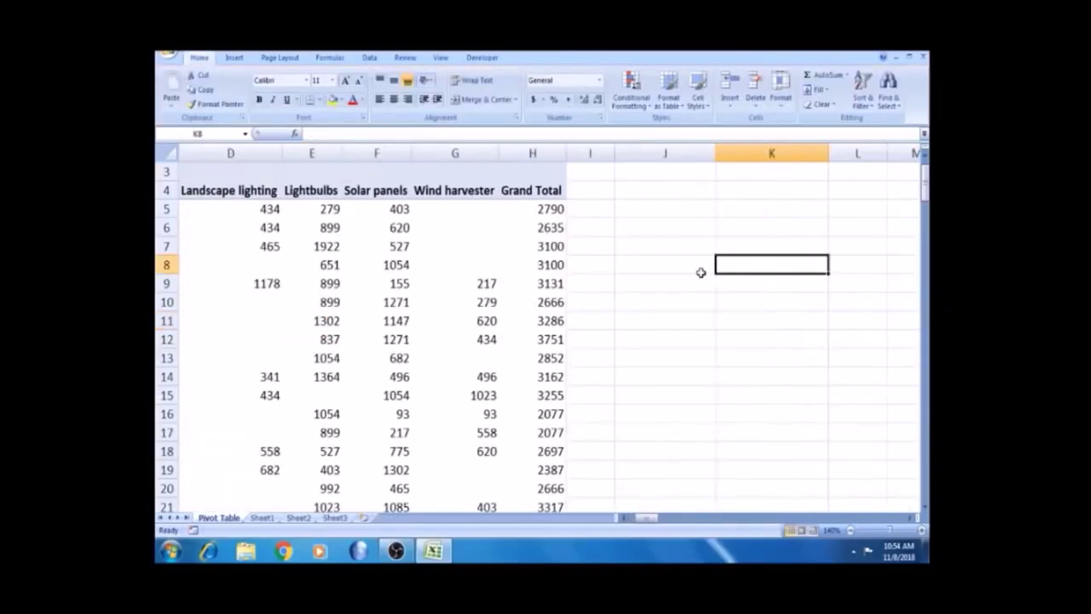
click(320, 281)
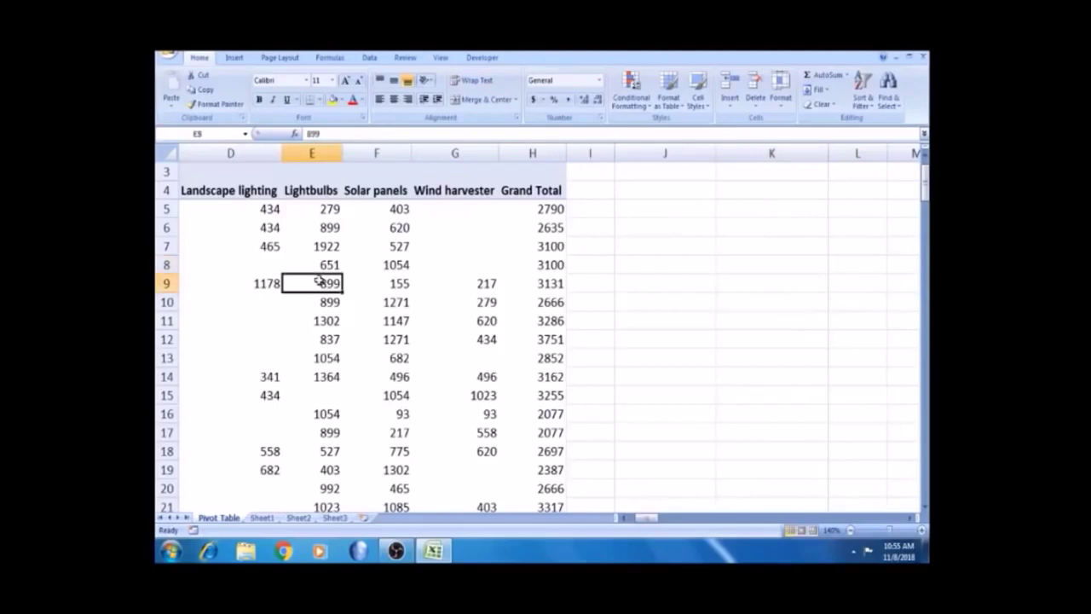
click(617, 320)
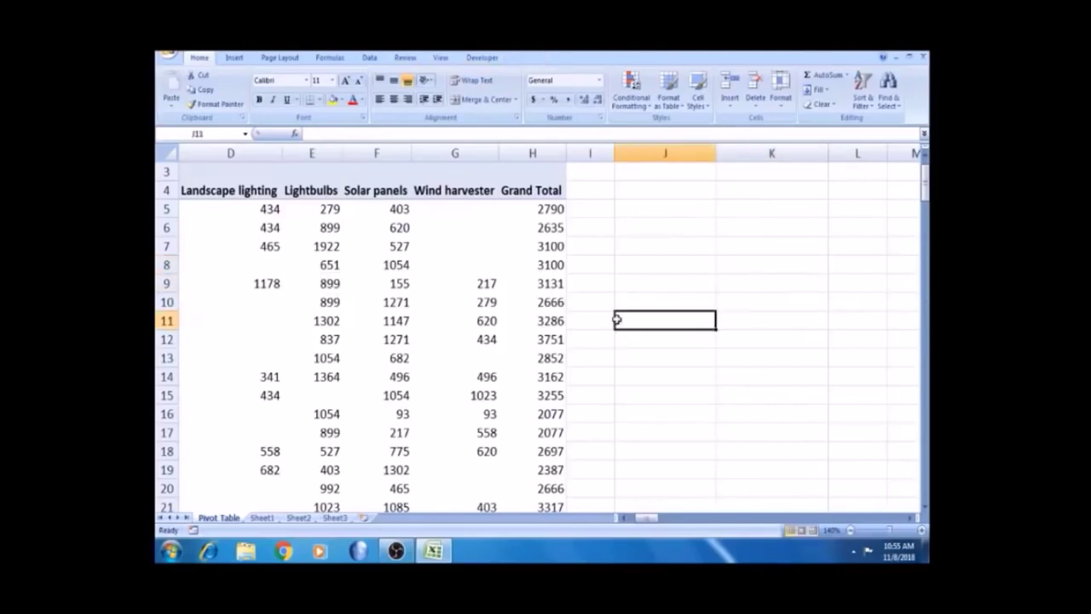
click(328, 265)
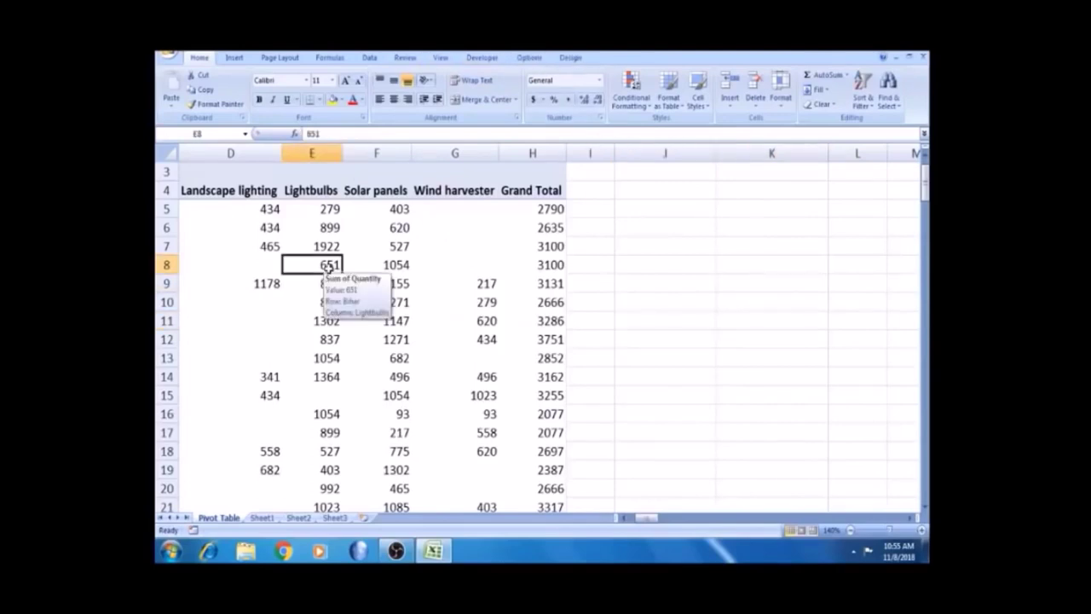
click(528, 58)
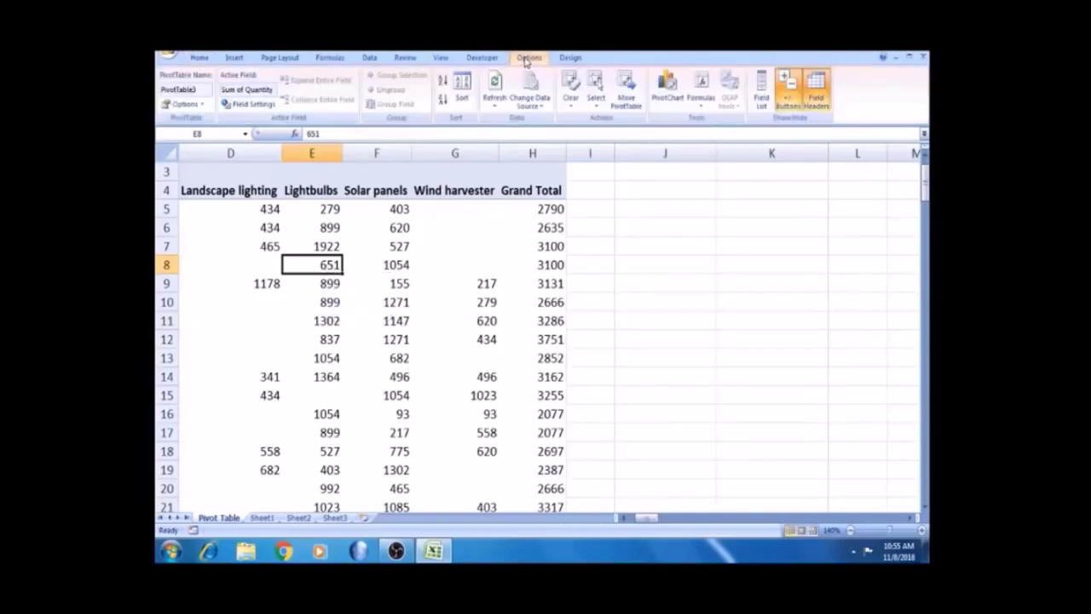
click(761, 109)
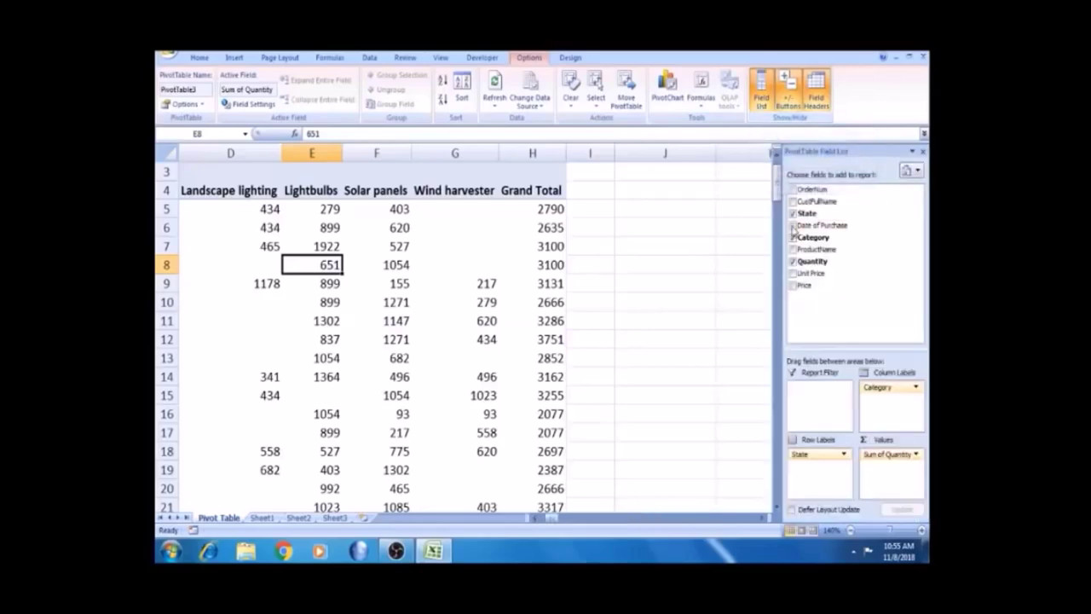
- Turn the Row Labels and Column Labels field headers off, back on, then off again
click(588, 299)
key(Left)
key(Left)
key(Left)
key(Left)
key(Left)
key(Left)
key(Left)
key(Left)
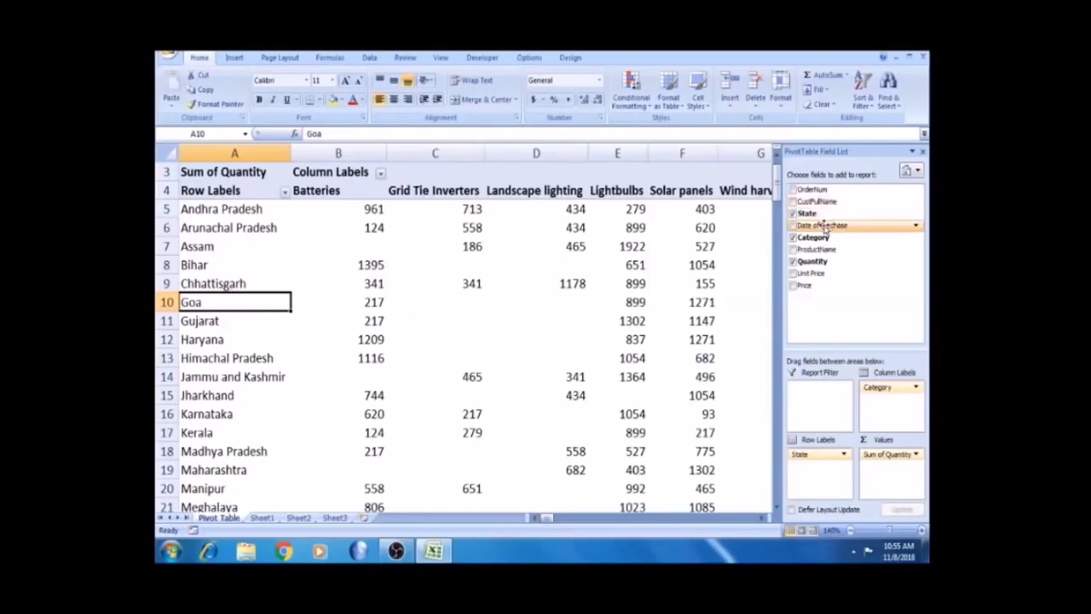
click(529, 58)
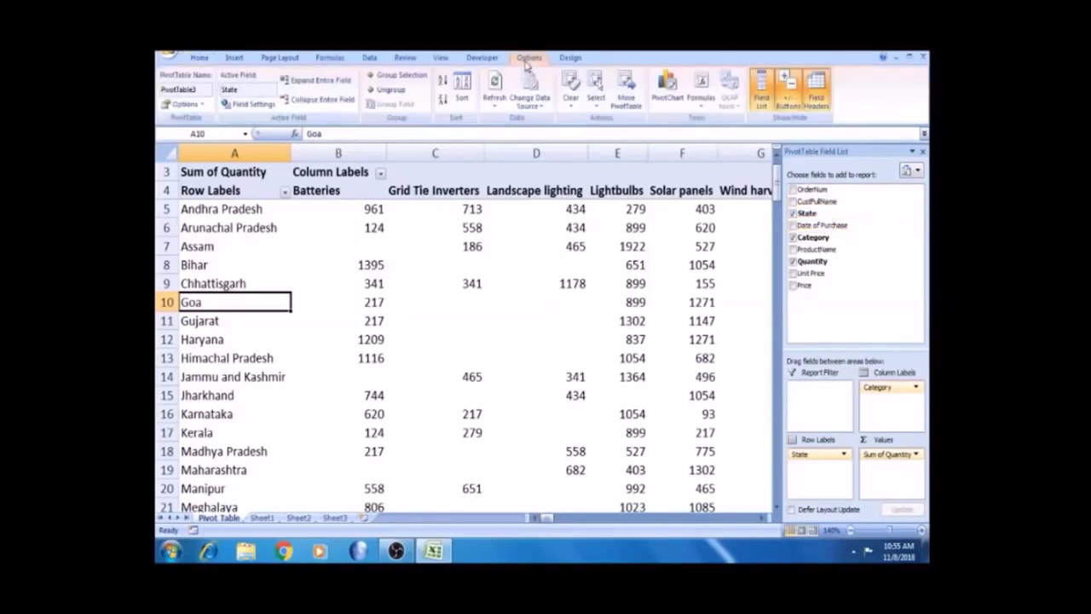
click(817, 103)
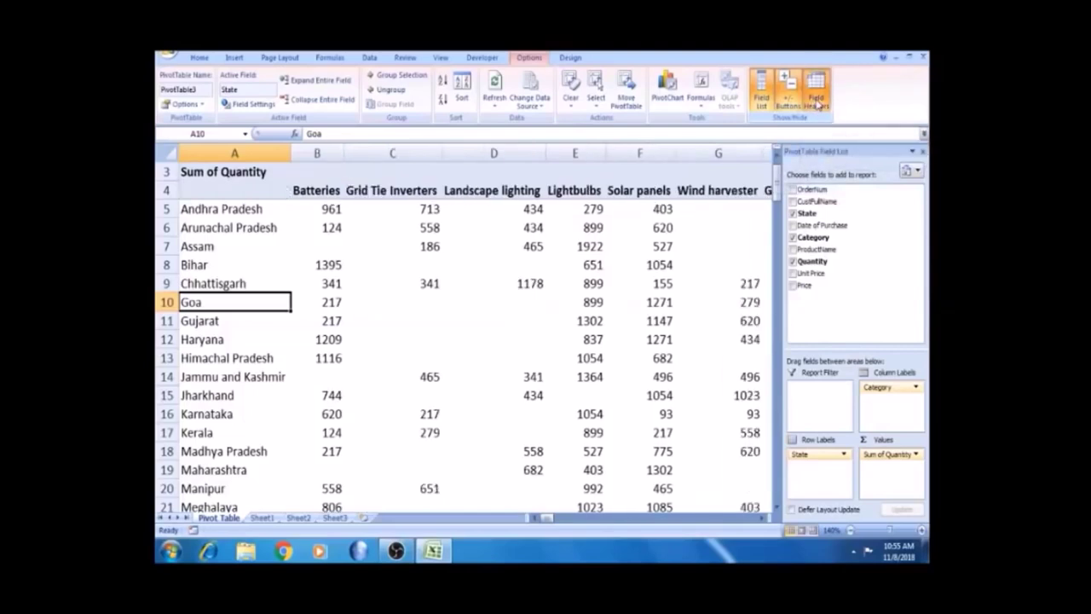
click(817, 102)
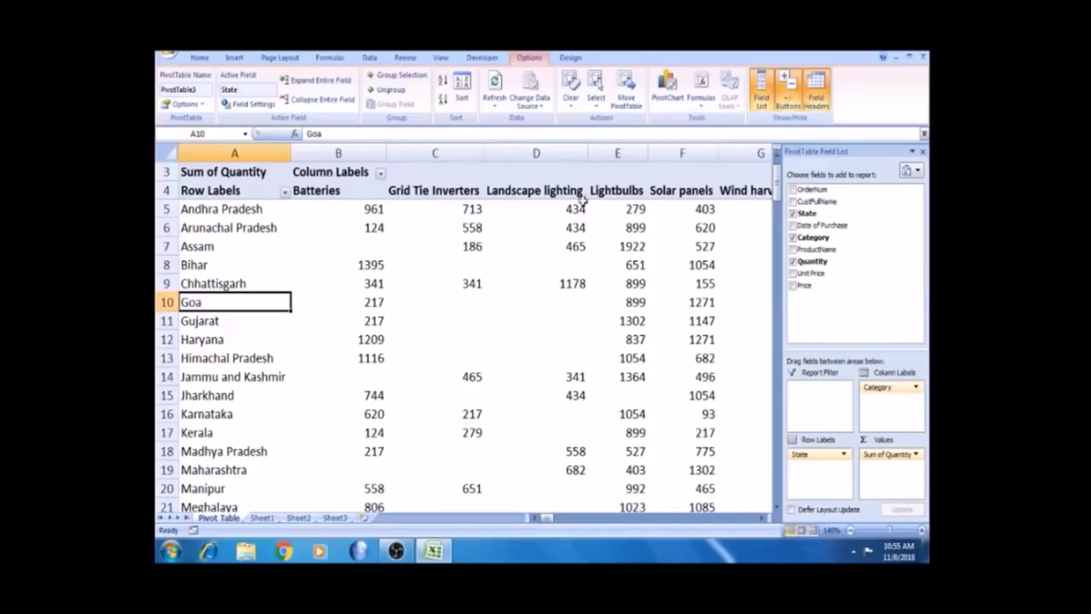
click(819, 99)
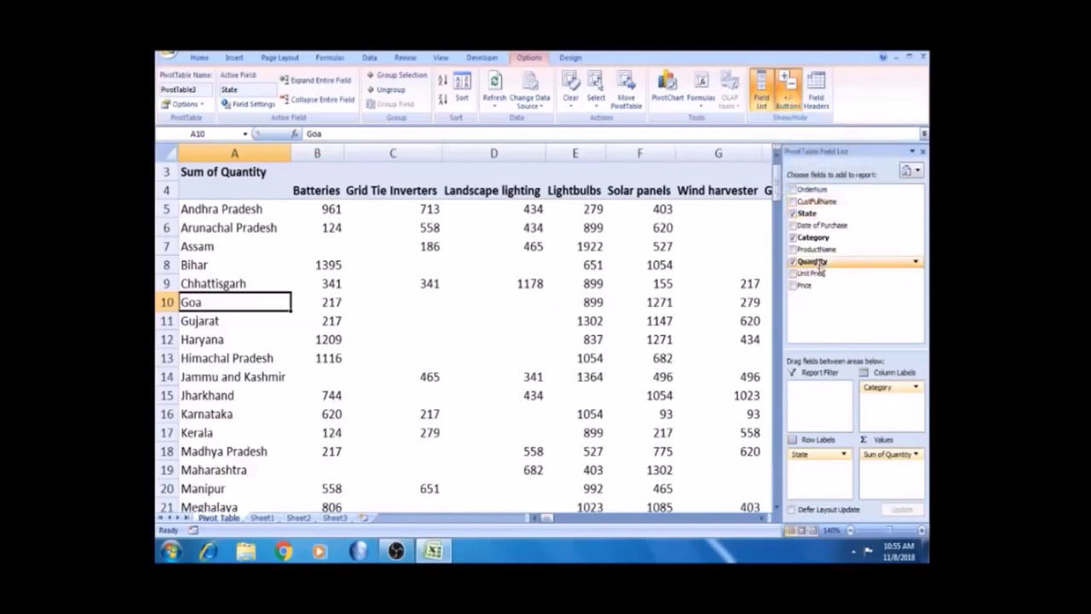
- Remove State from the pivot, move Category to rows and nest Date of Purchase beneath it
drag(812, 456, 823, 284)
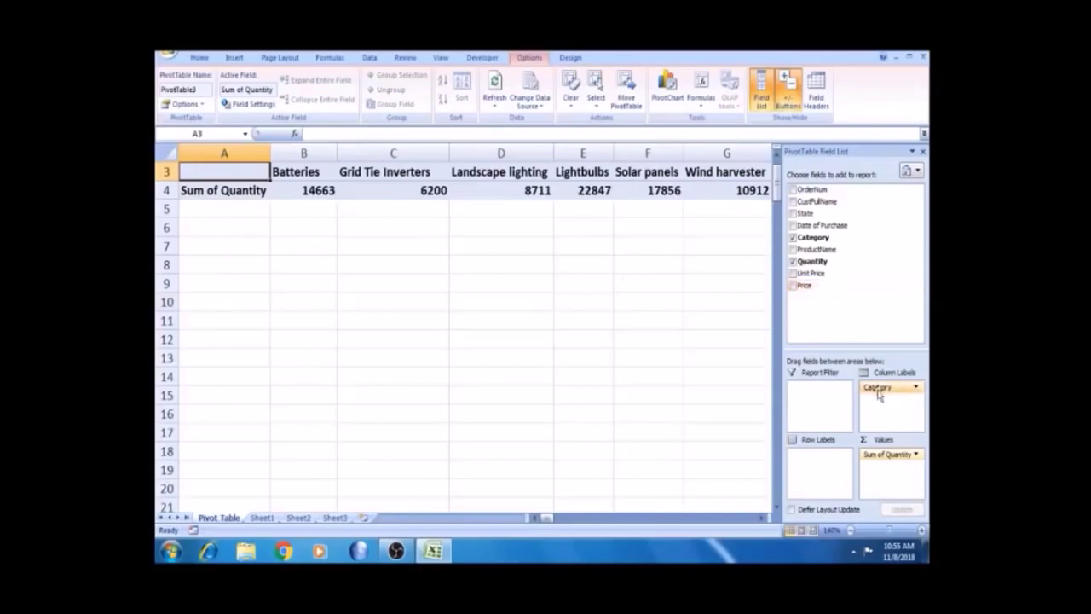
drag(879, 395, 804, 484)
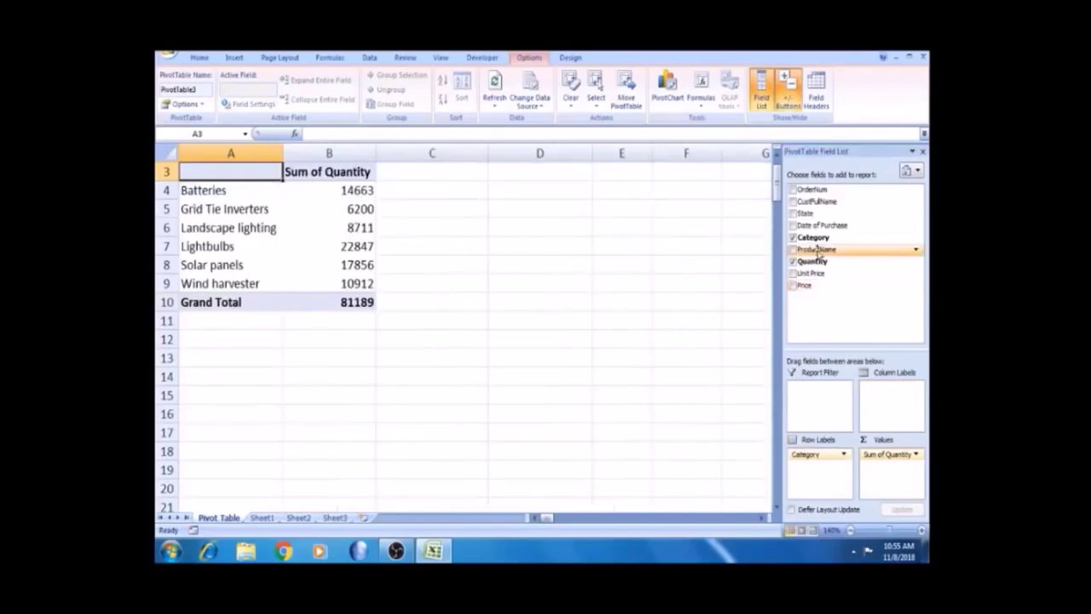
drag(822, 226, 818, 469)
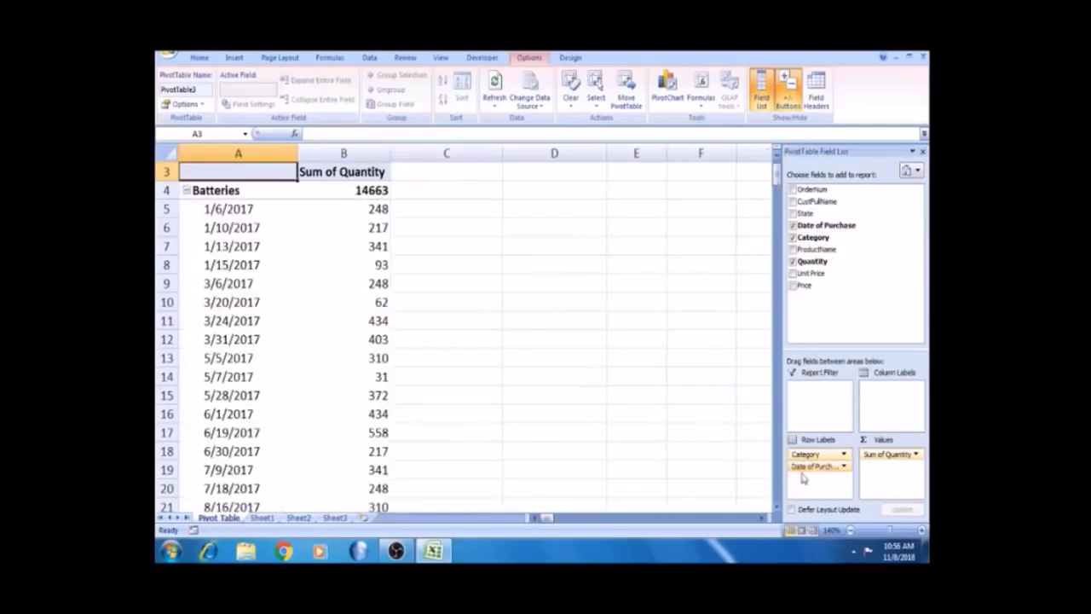
- Collapse the dates under Batteries, Grid Tie Inverters, Landscape lighting, Lightbulbs, Solar panels and Wind harvester
click(187, 194)
click(187, 191)
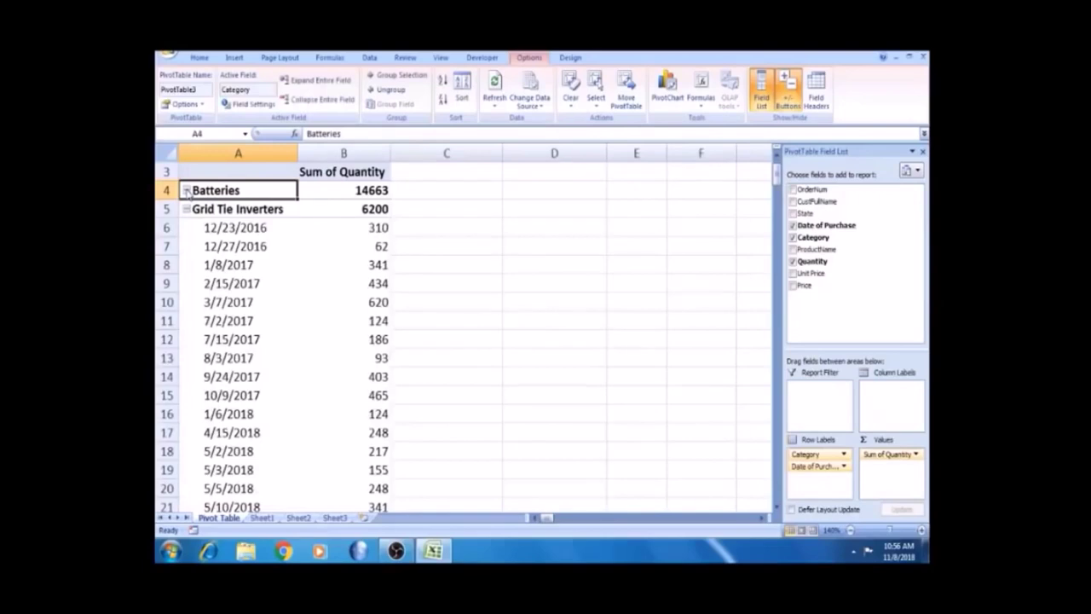
click(186, 210)
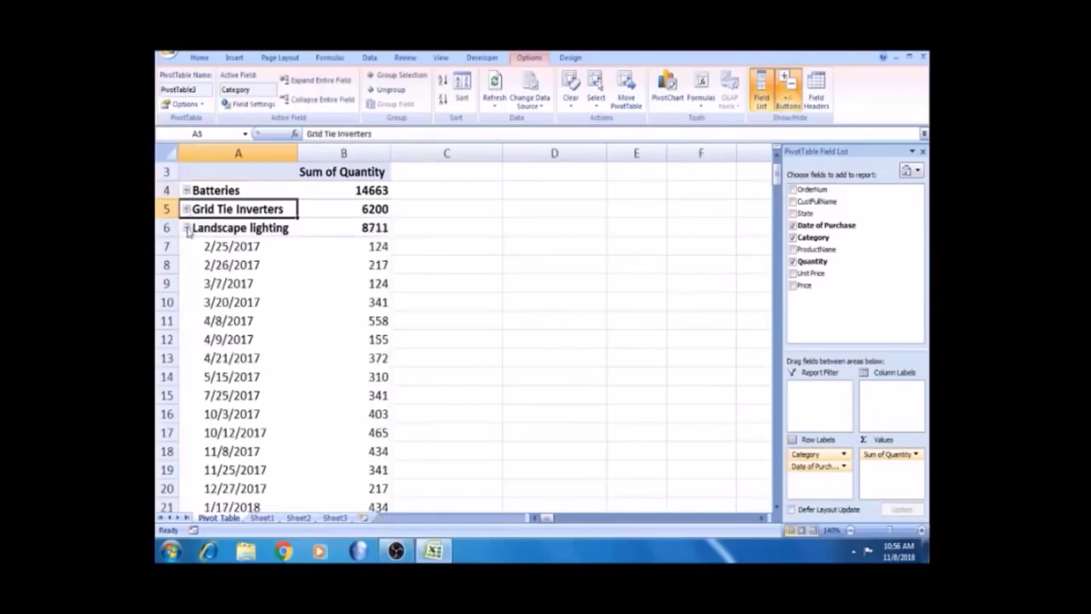
click(186, 228)
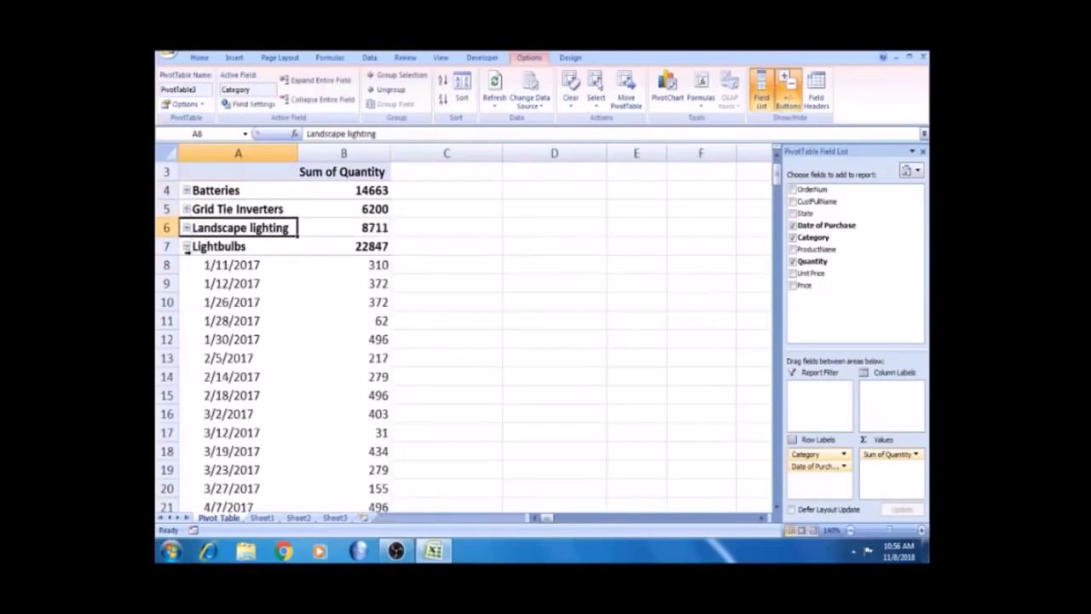
click(228, 268)
key(Down)
key(Down)
click(228, 268)
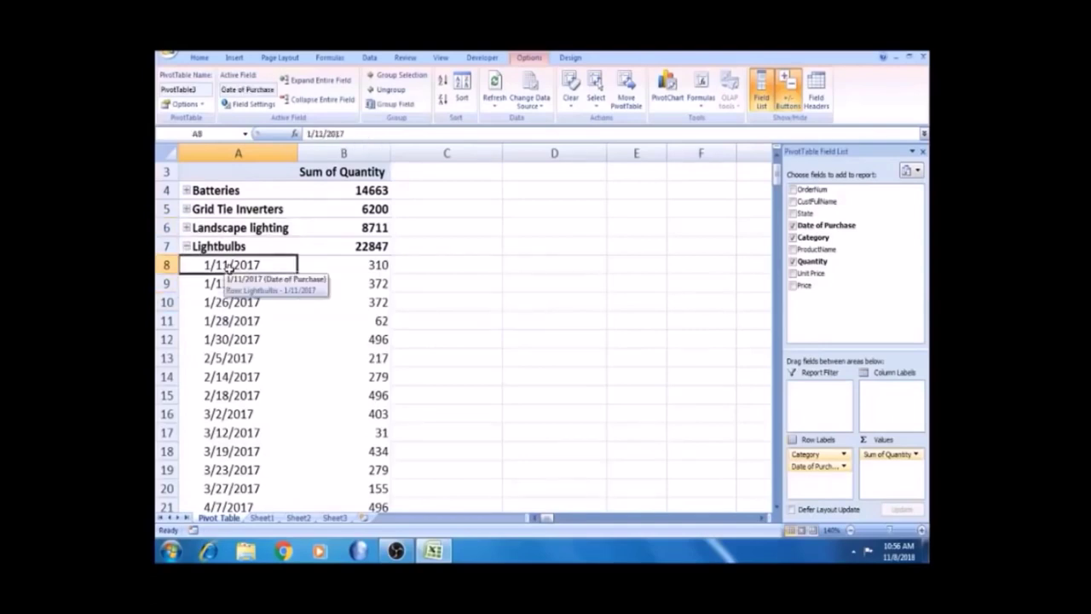
key(Down)
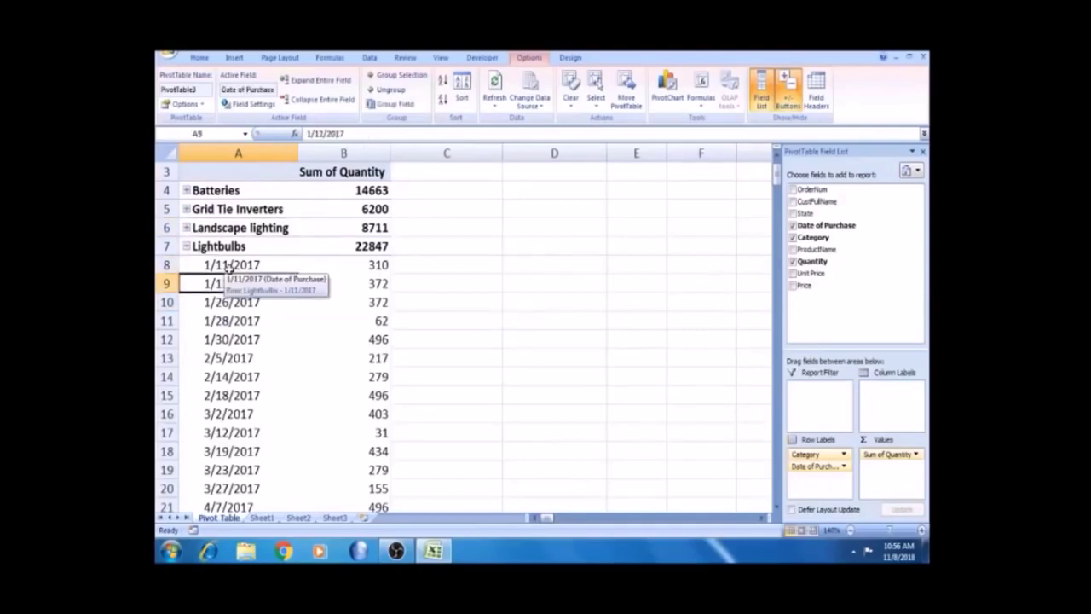
click(186, 246)
click(186, 265)
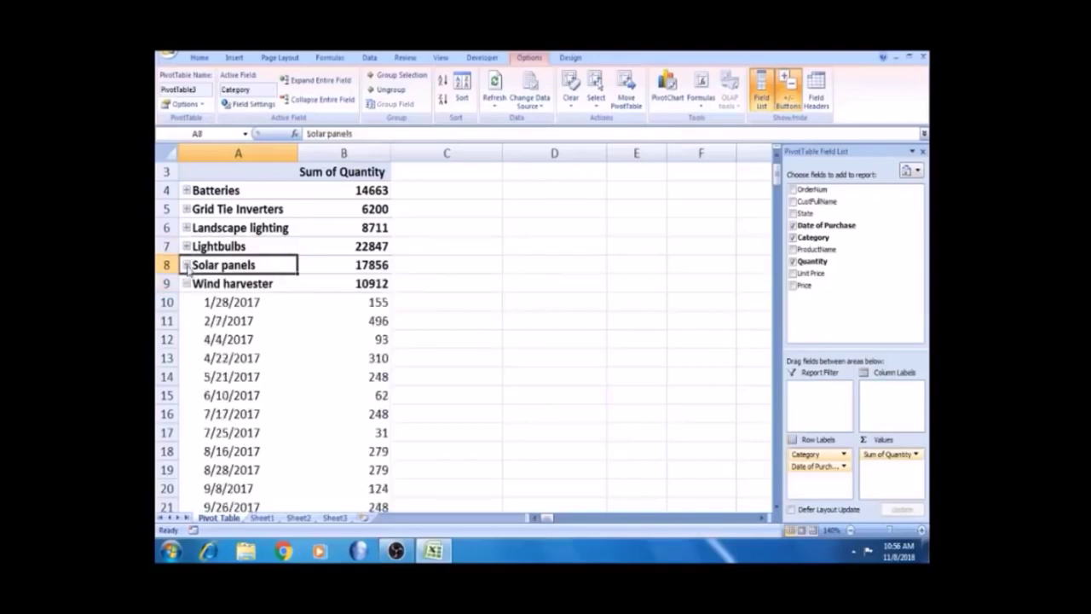
click(186, 283)
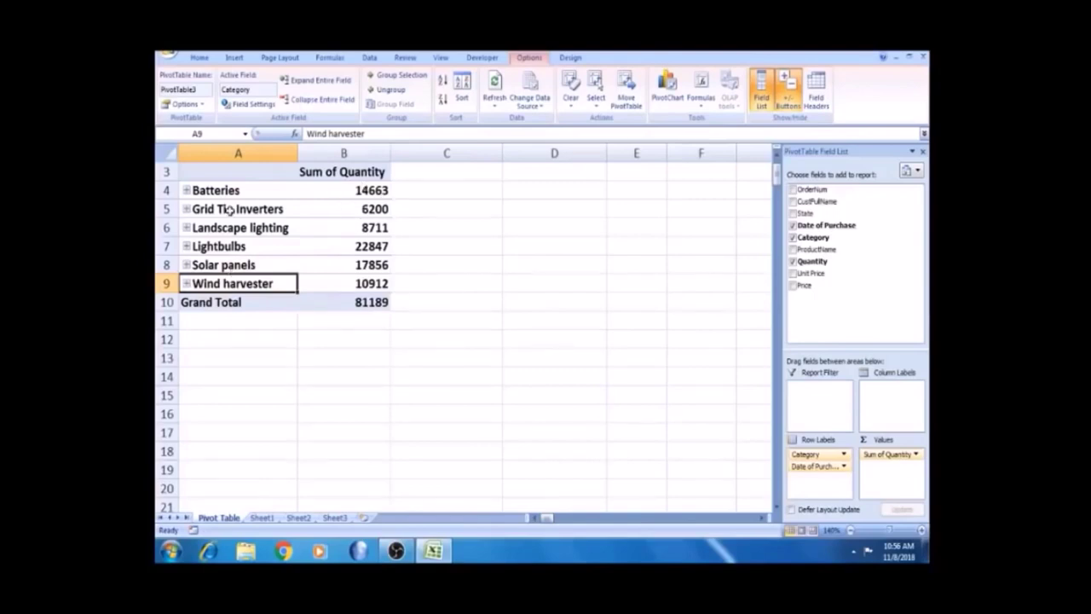
- Expand Batteries to inspect its dates, e.g. 248 on 1/6/2017, then collapse it to 14663
click(187, 191)
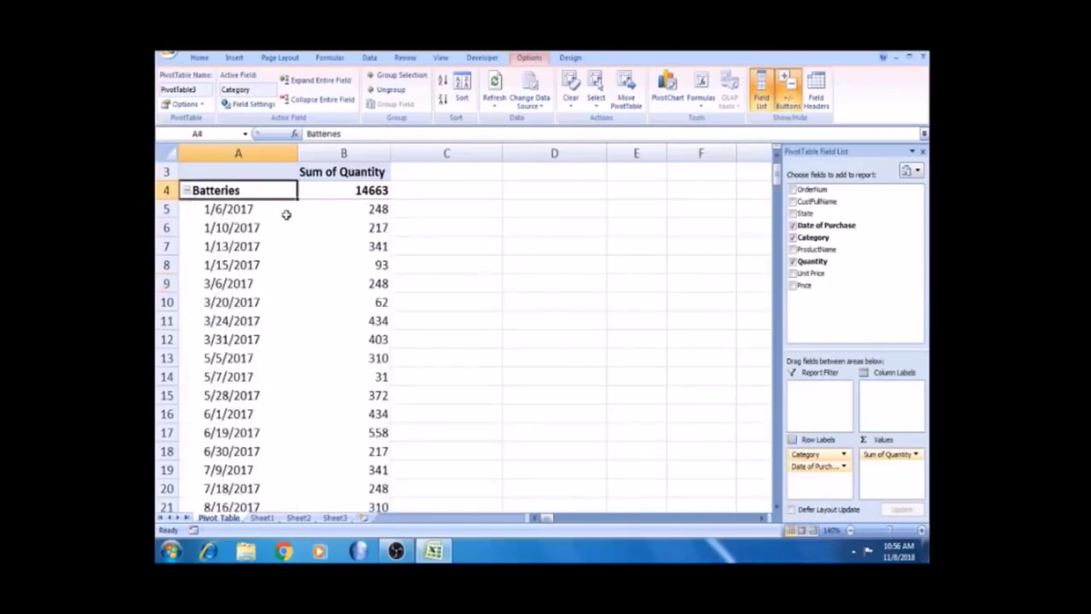
click(316, 214)
key(Left)
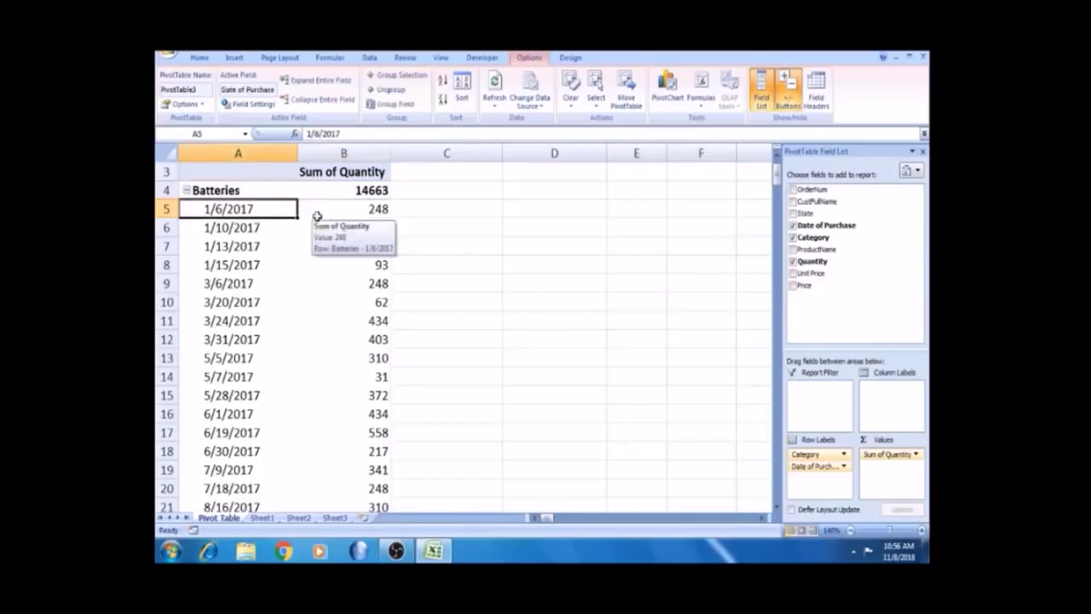
click(316, 216)
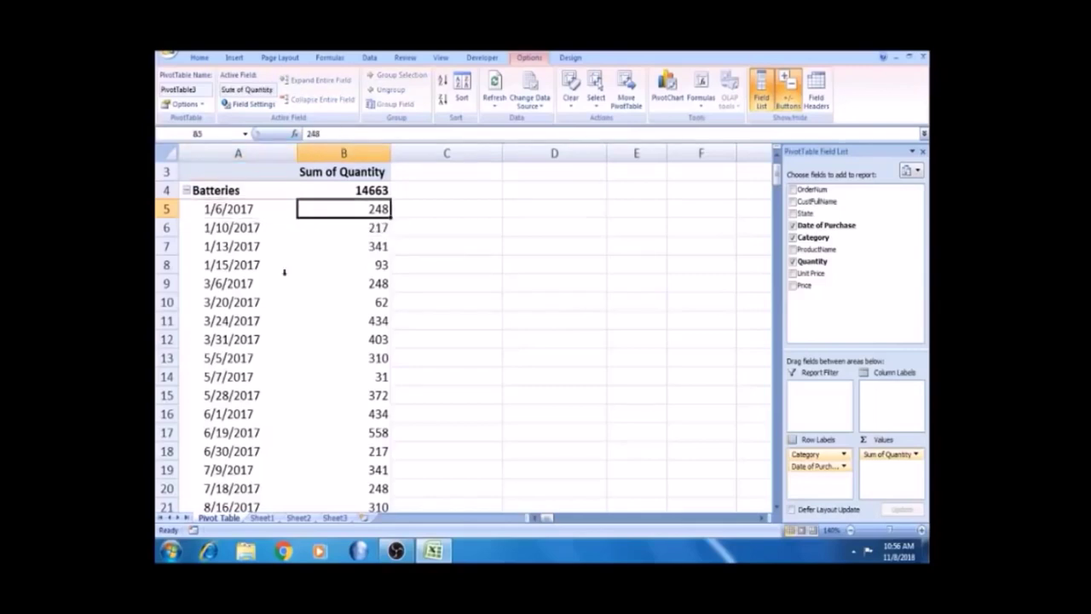
click(243, 307)
key(Right)
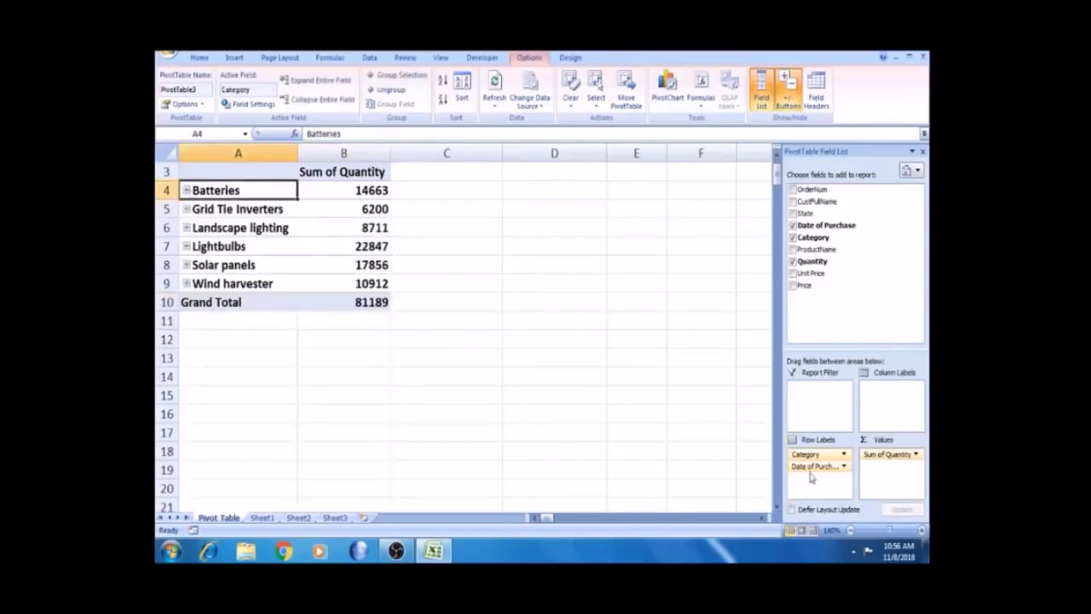
click(185, 190)
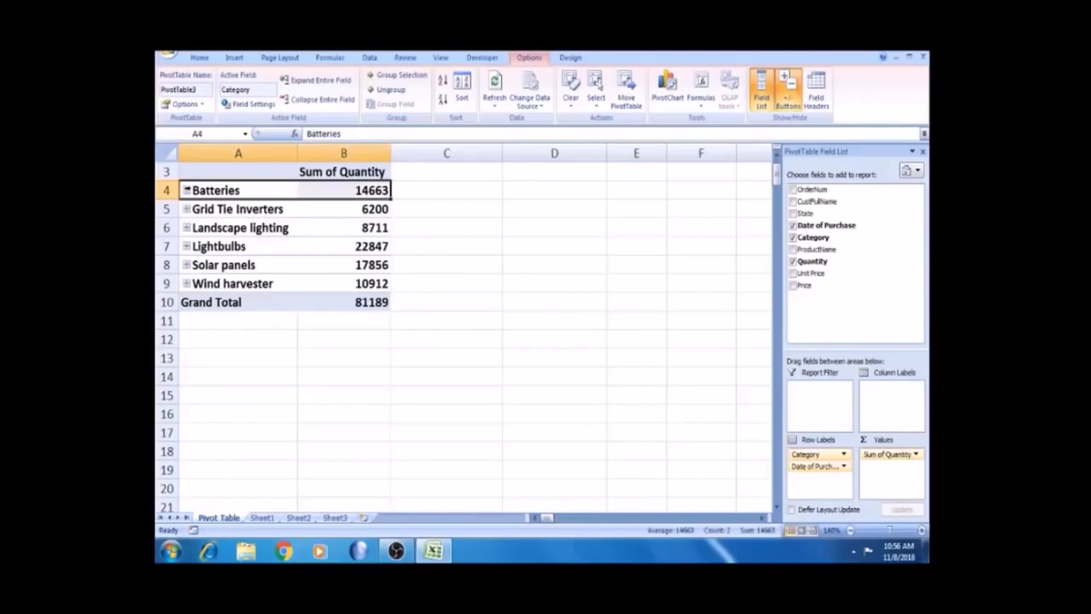
click(187, 191)
click(186, 191)
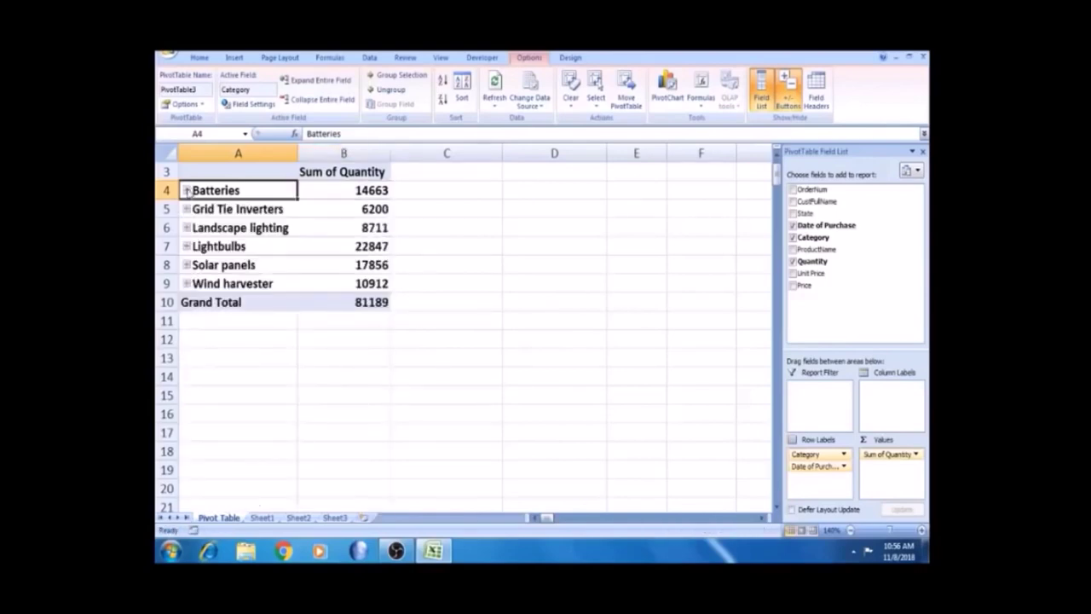
click(354, 197)
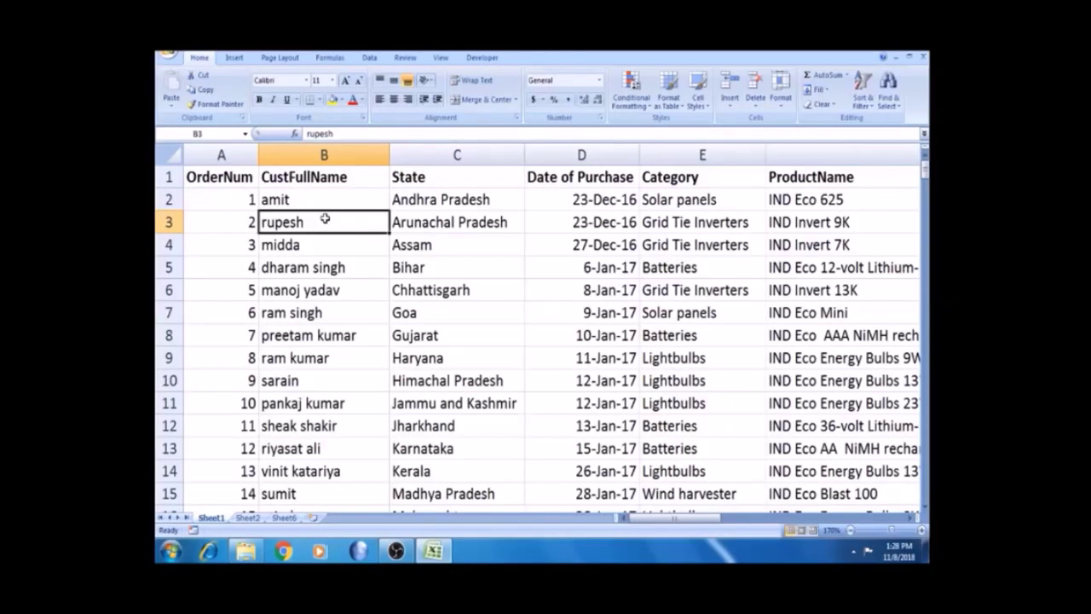
- Insert a new PivotTable from the Sheet1 order data onto a new worksheet
key(ctrl+Home)
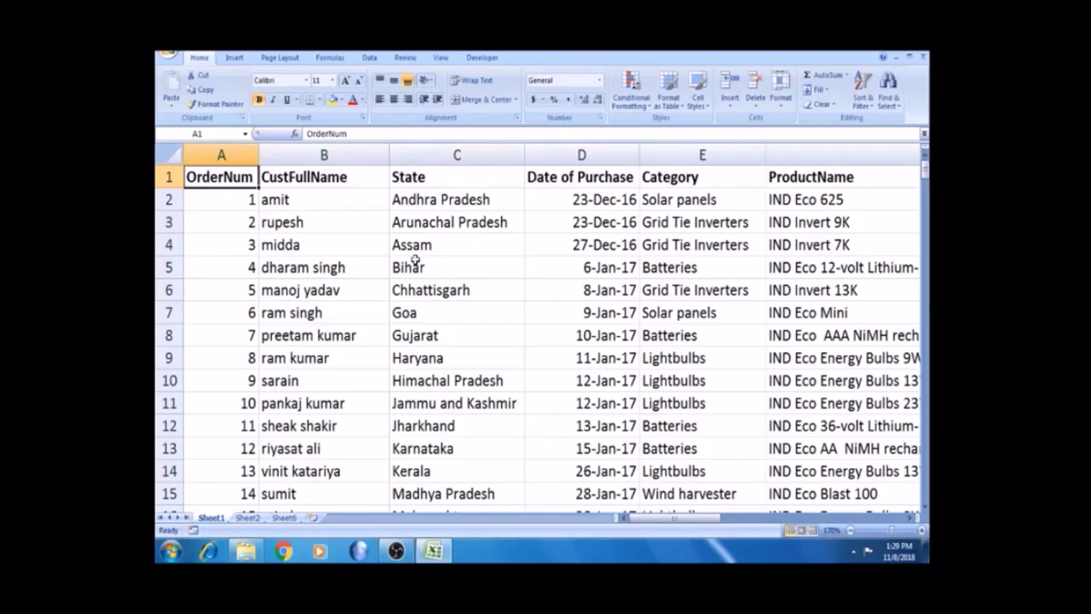
click(414, 264)
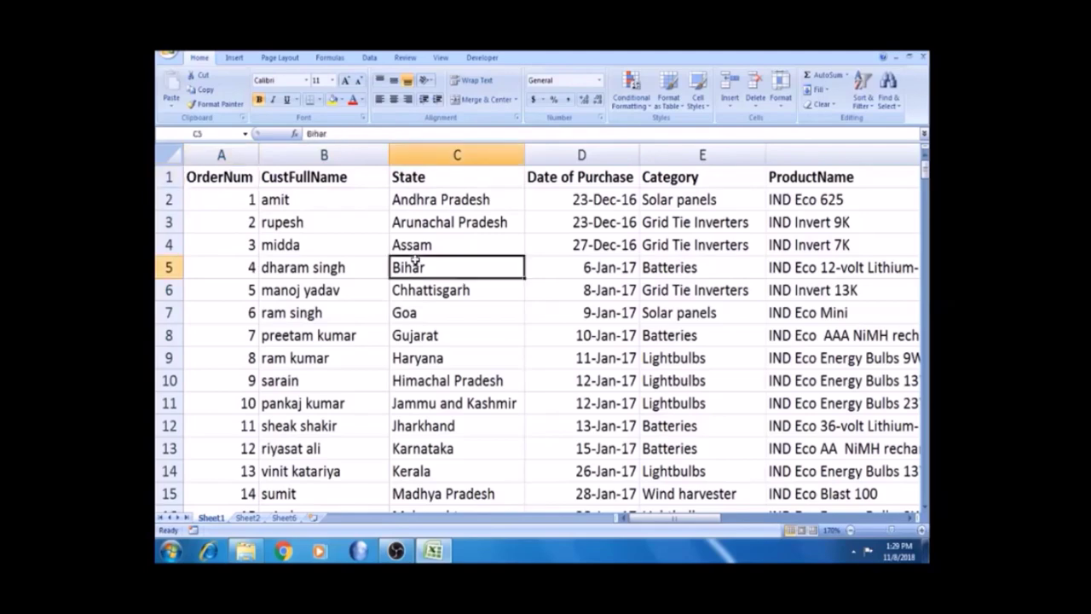
click(234, 57)
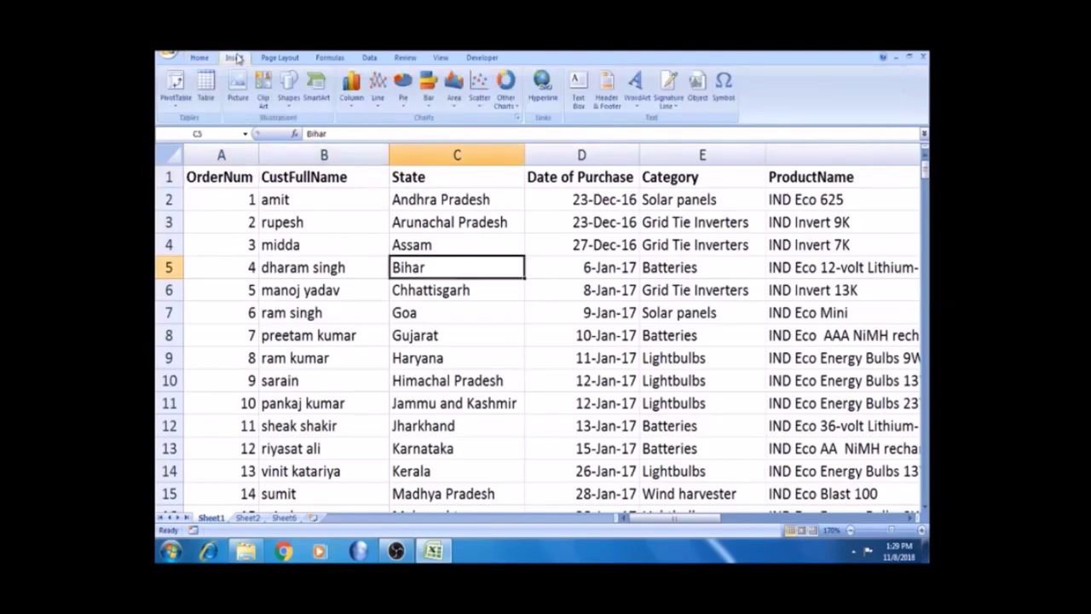
click(180, 105)
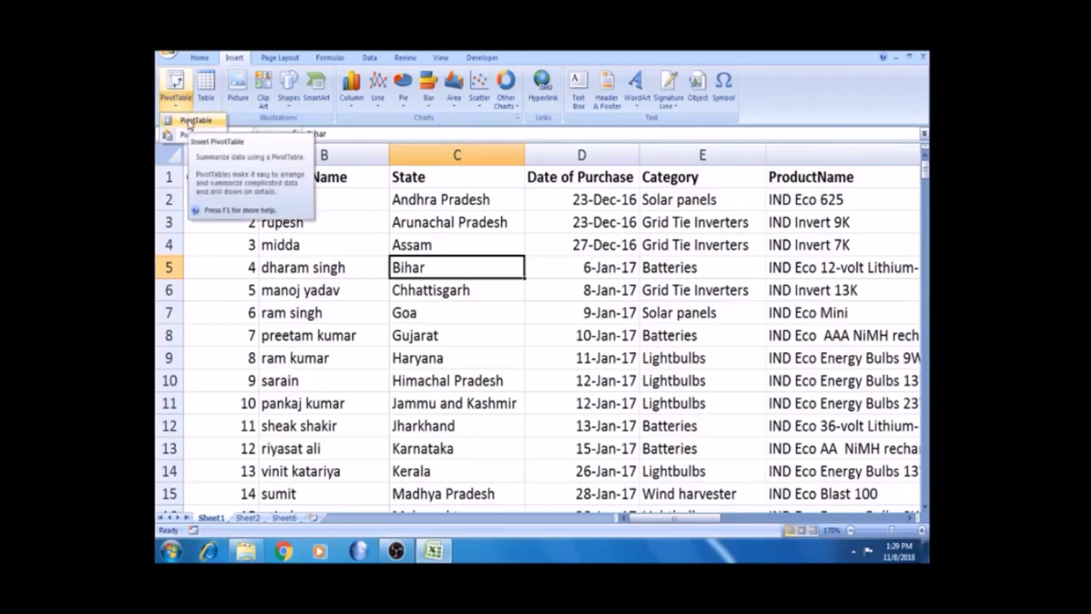
click(189, 121)
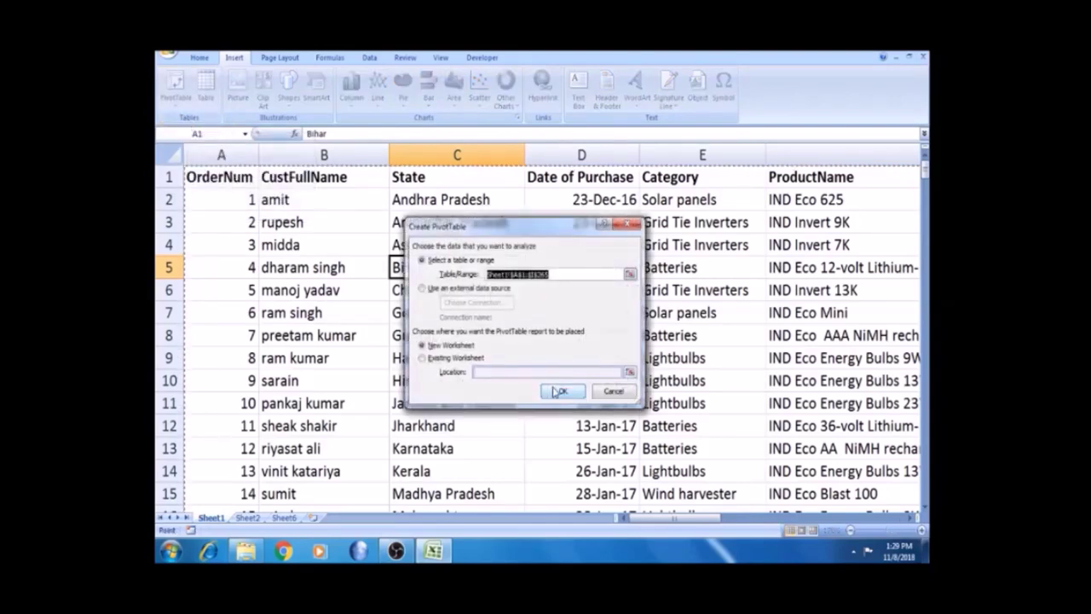
click(559, 391)
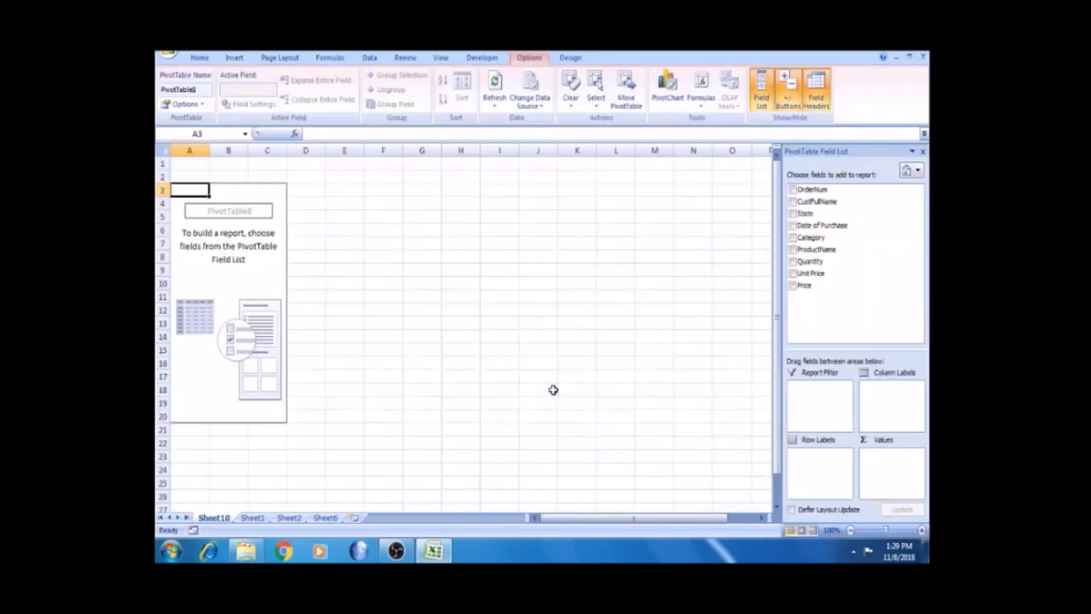
- Sum Price in the pivot values with Category in rows and State nested under it
click(650, 293)
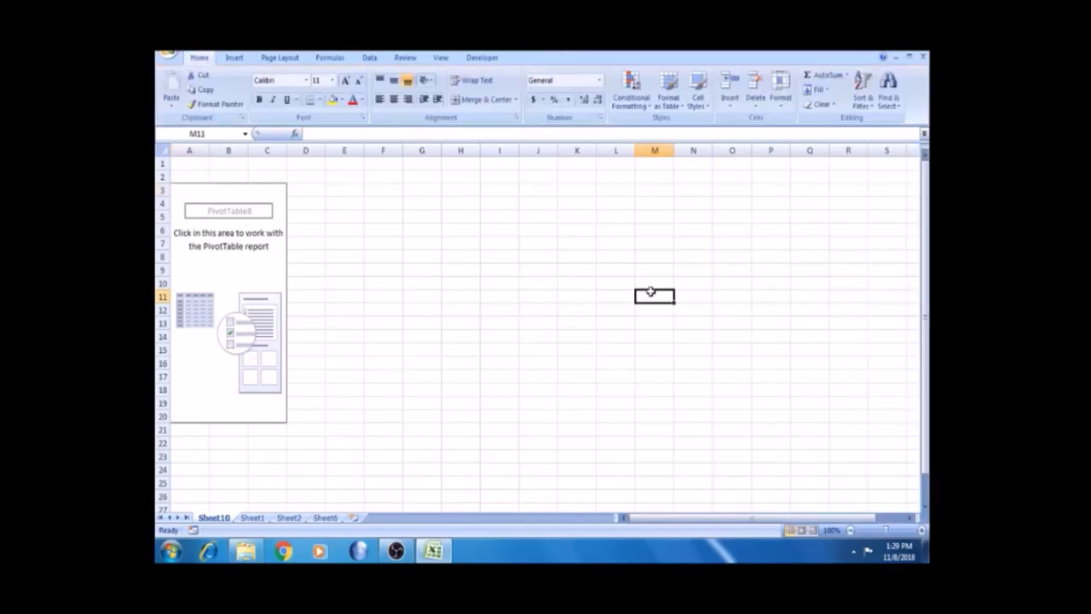
click(349, 296)
click(260, 260)
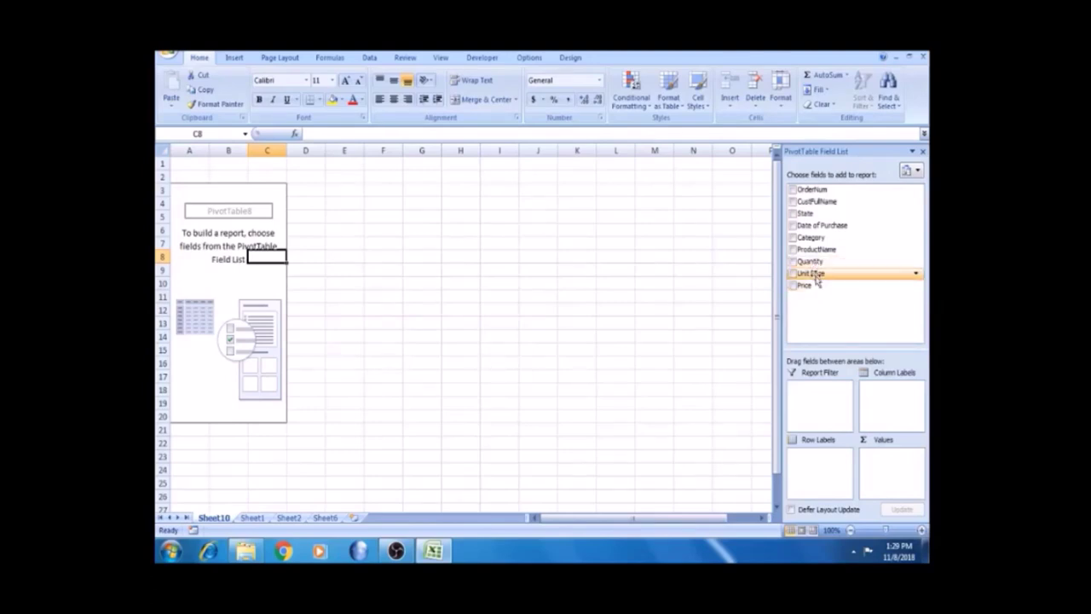
drag(816, 290, 887, 483)
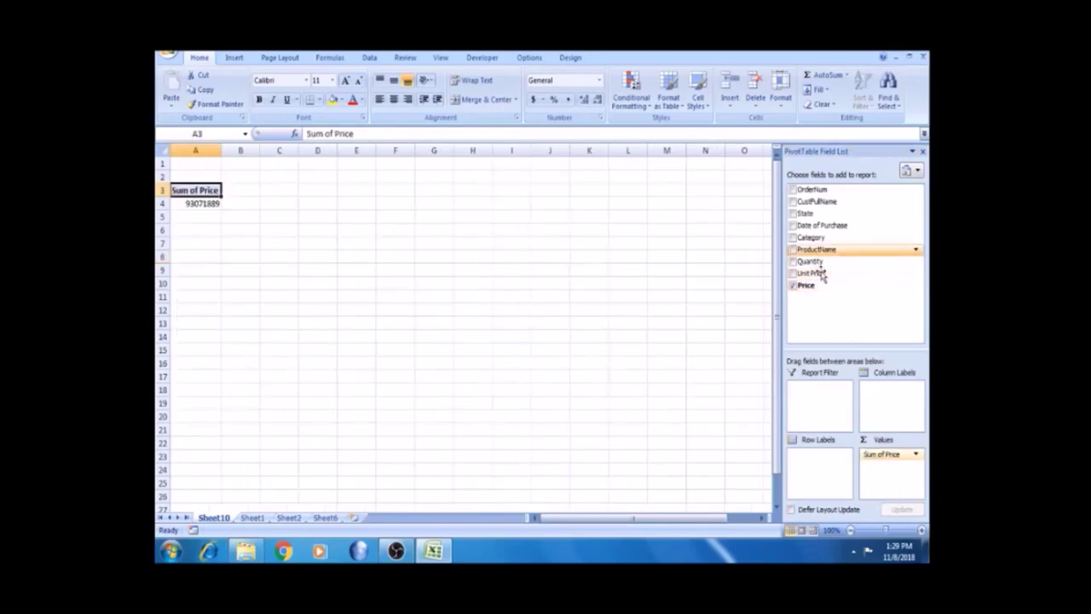
drag(816, 220, 814, 457)
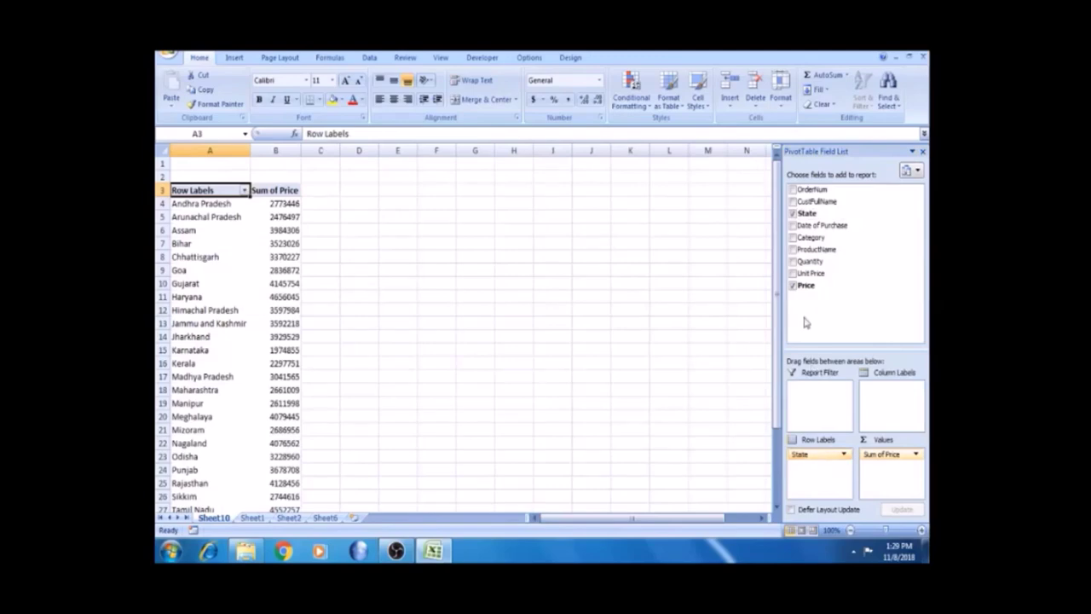
drag(812, 241, 815, 482)
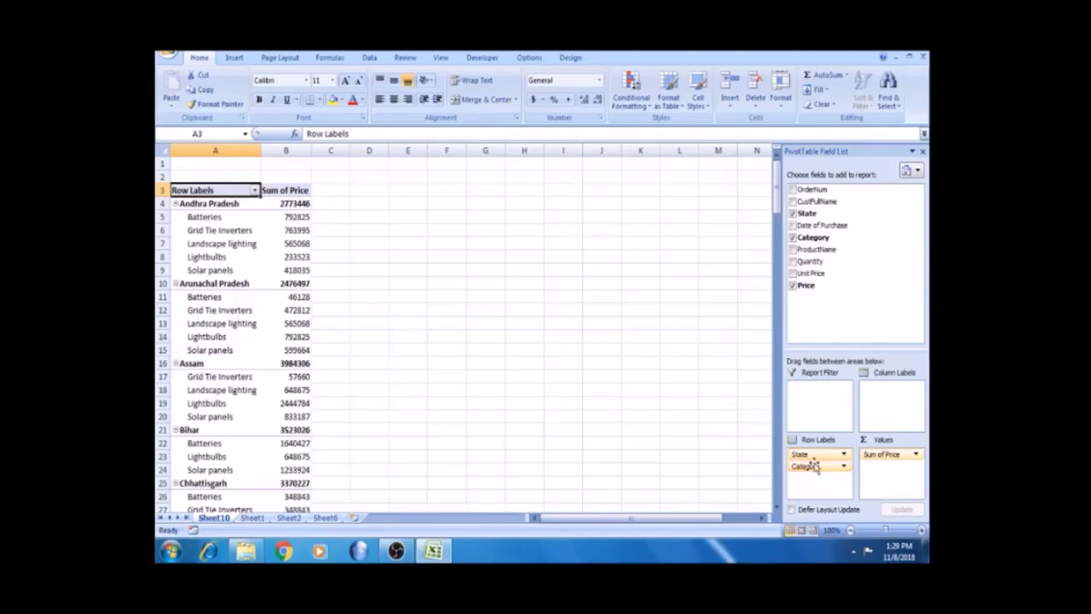
drag(814, 456, 816, 482)
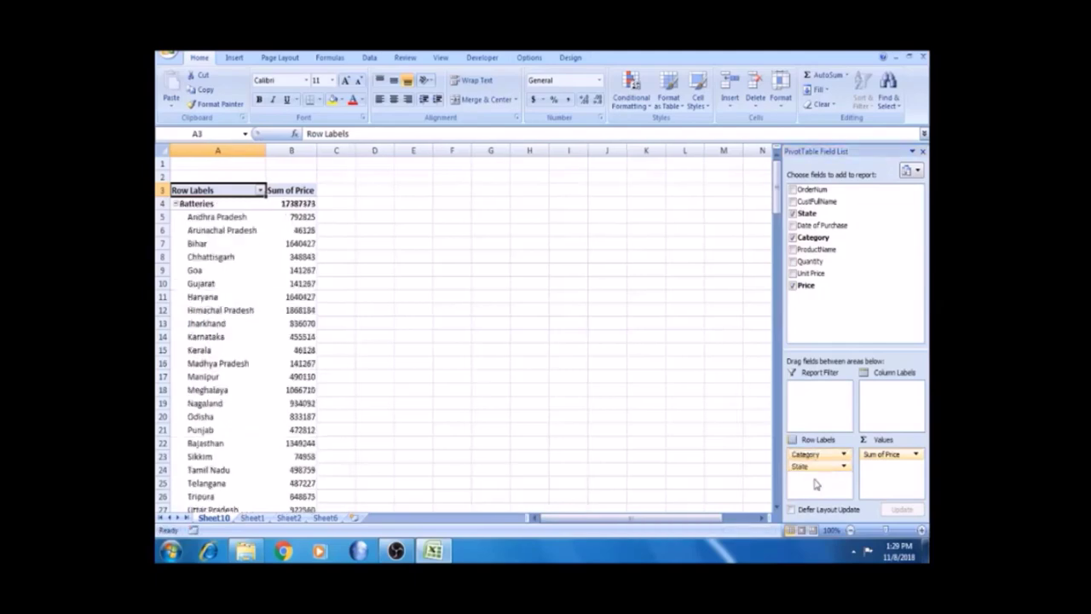
- Zoom the sheet to 140% and check the Batteries and state row labels
click(243, 251)
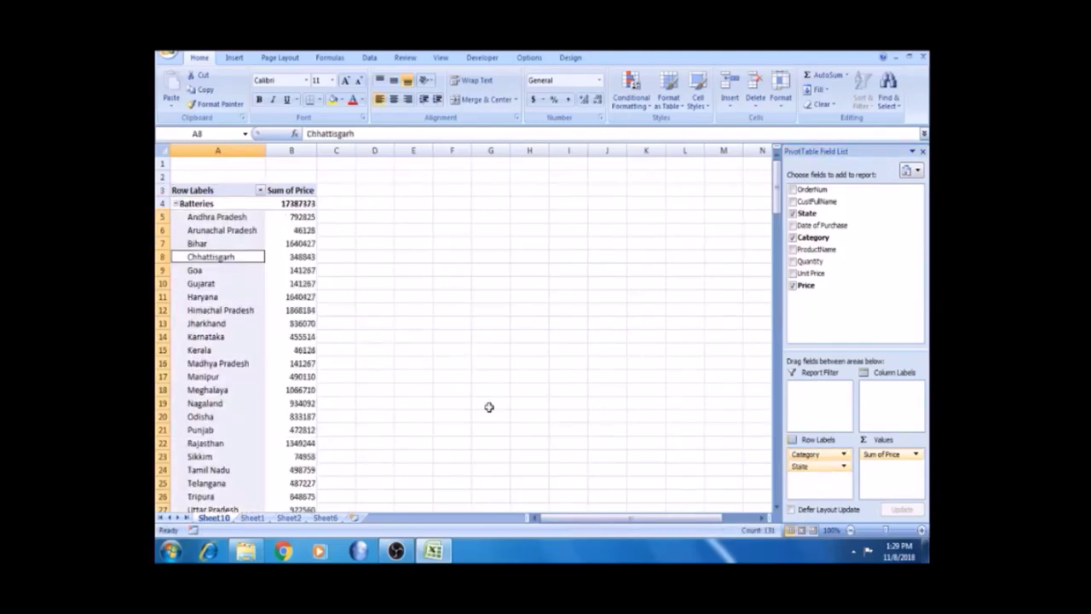
click(261, 351)
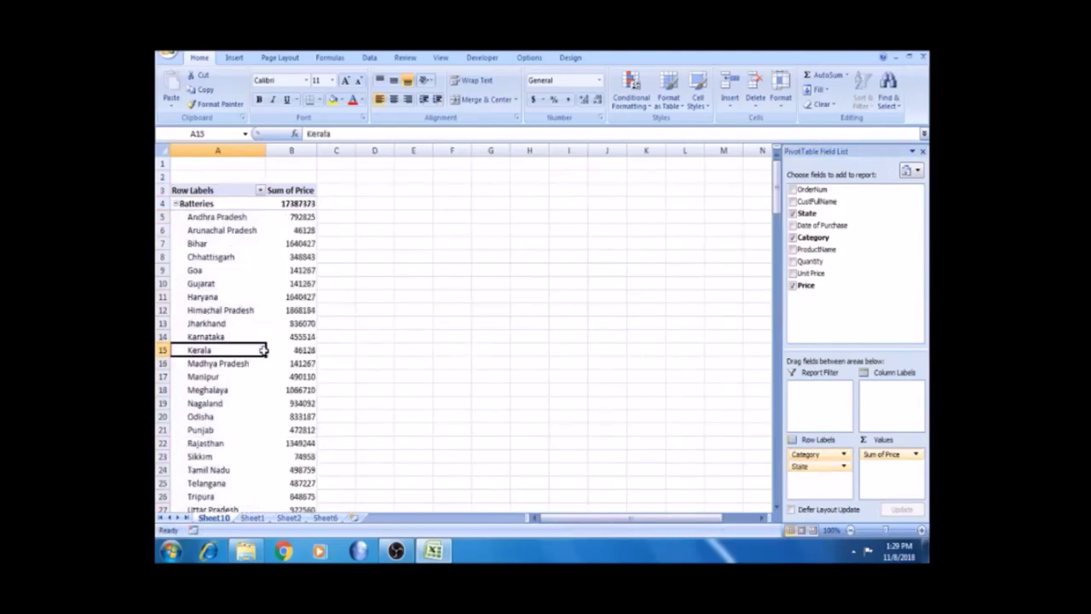
click(921, 531)
click(921, 530)
click(921, 531)
click(921, 530)
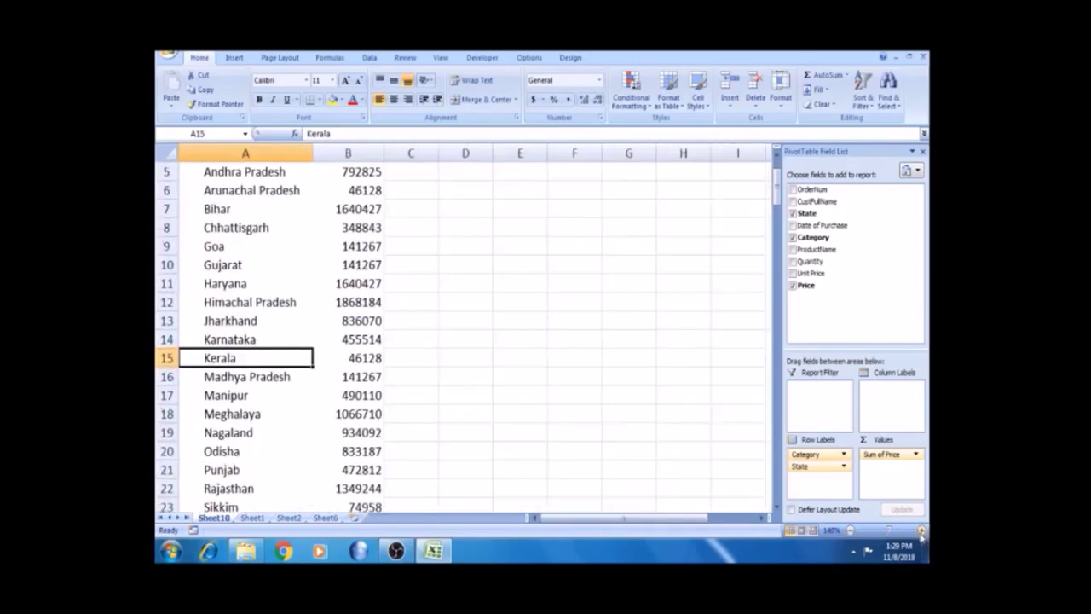
drag(777, 189, 777, 166)
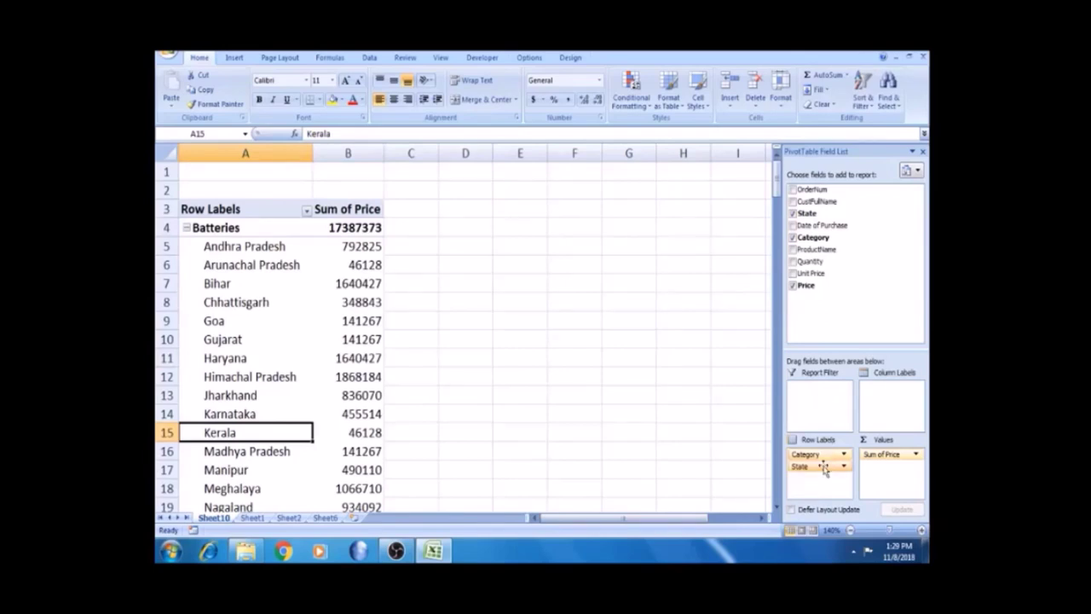
click(290, 282)
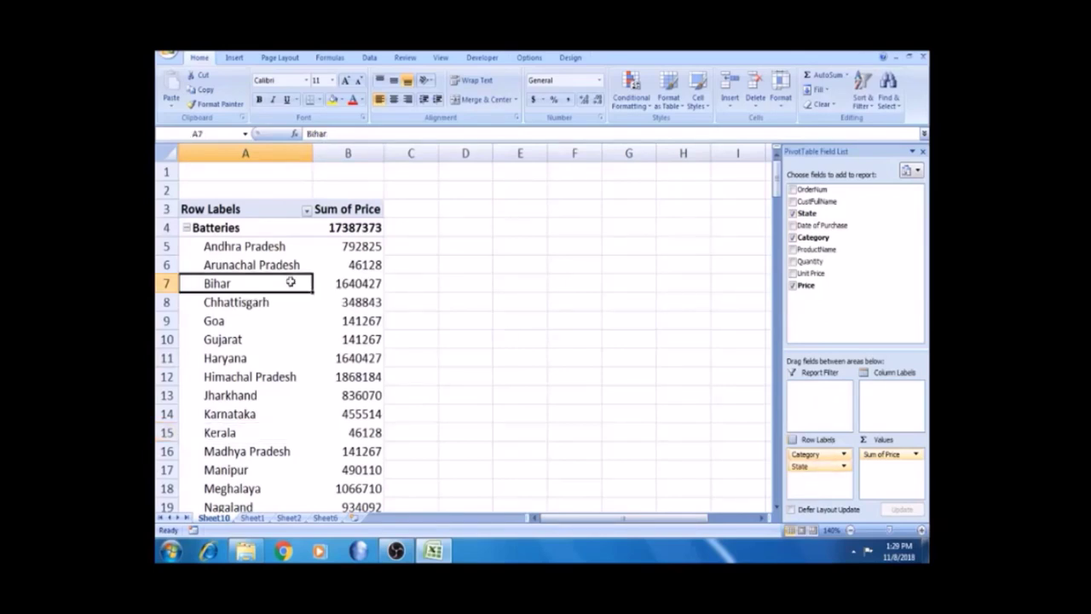
click(259, 230)
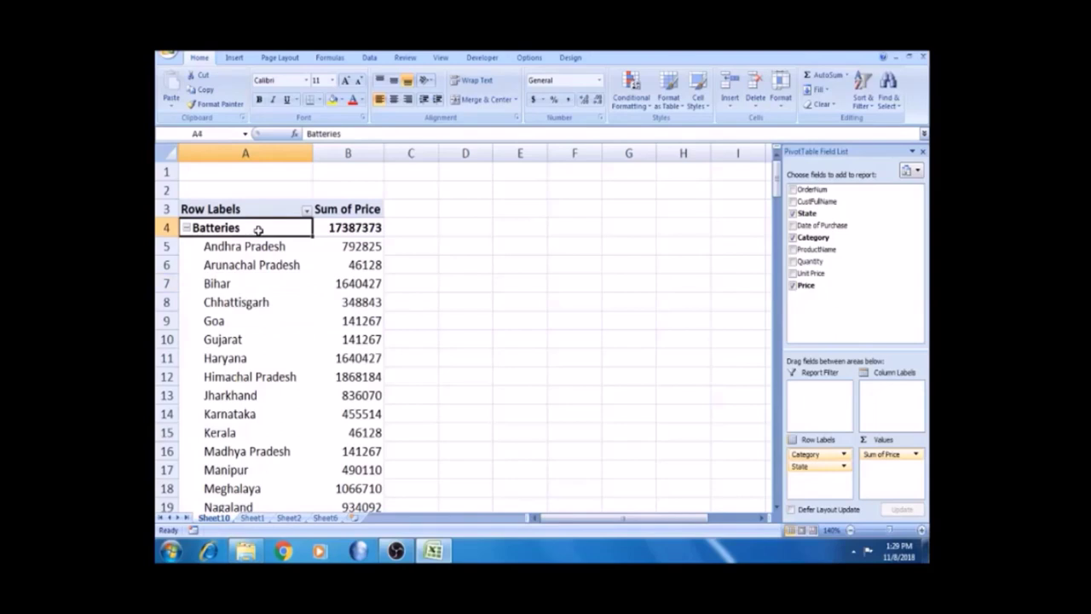
click(256, 244)
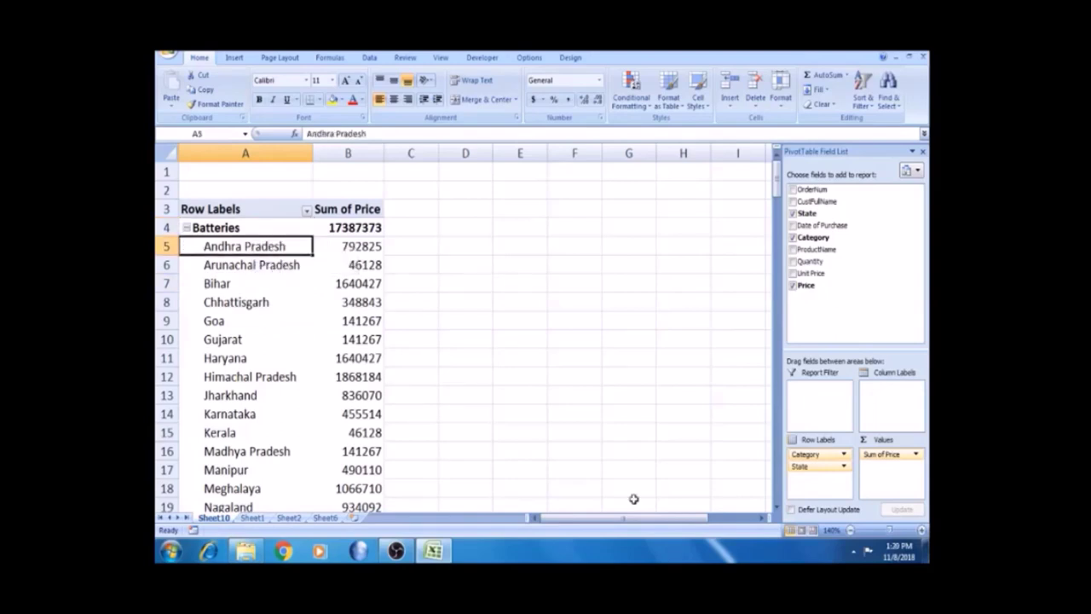
- Move Category below State in Row Labels so states head their categories, then add Unit Price to Values
drag(805, 459, 814, 492)
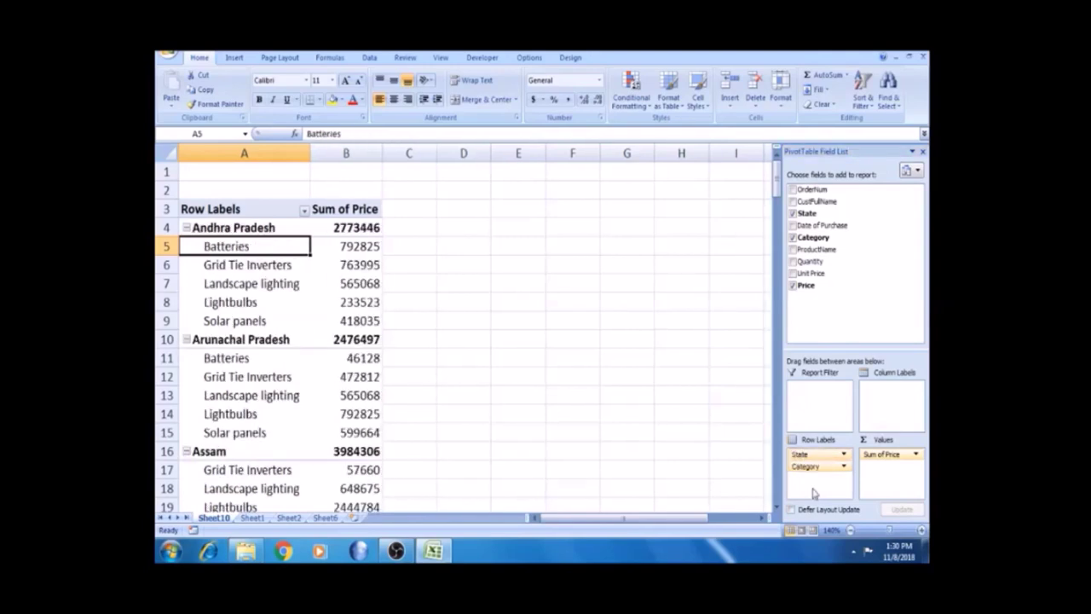
drag(271, 277, 240, 215)
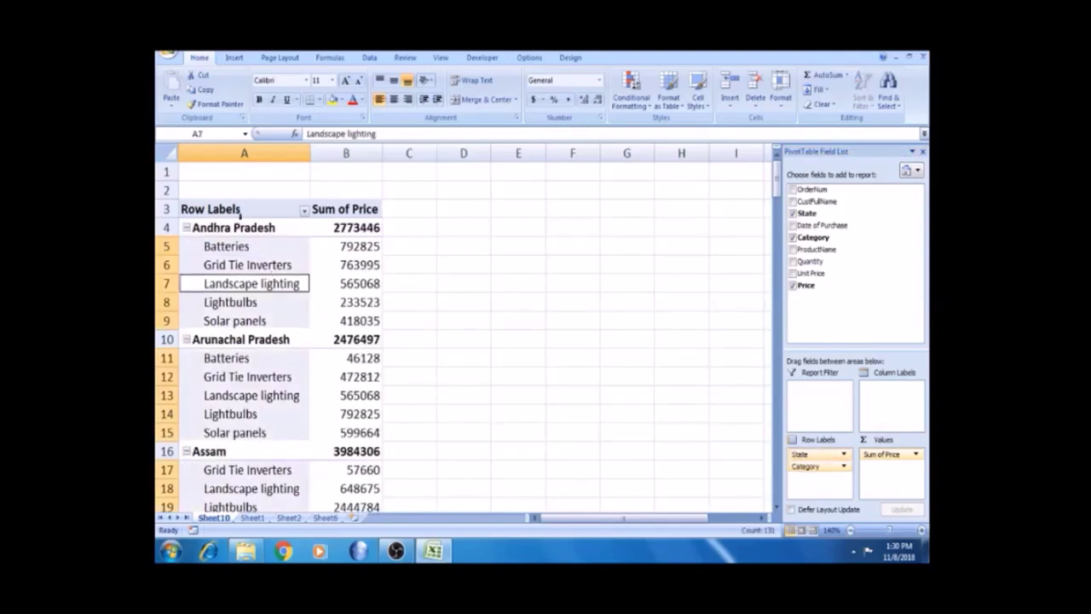
click(240, 223)
key(Return)
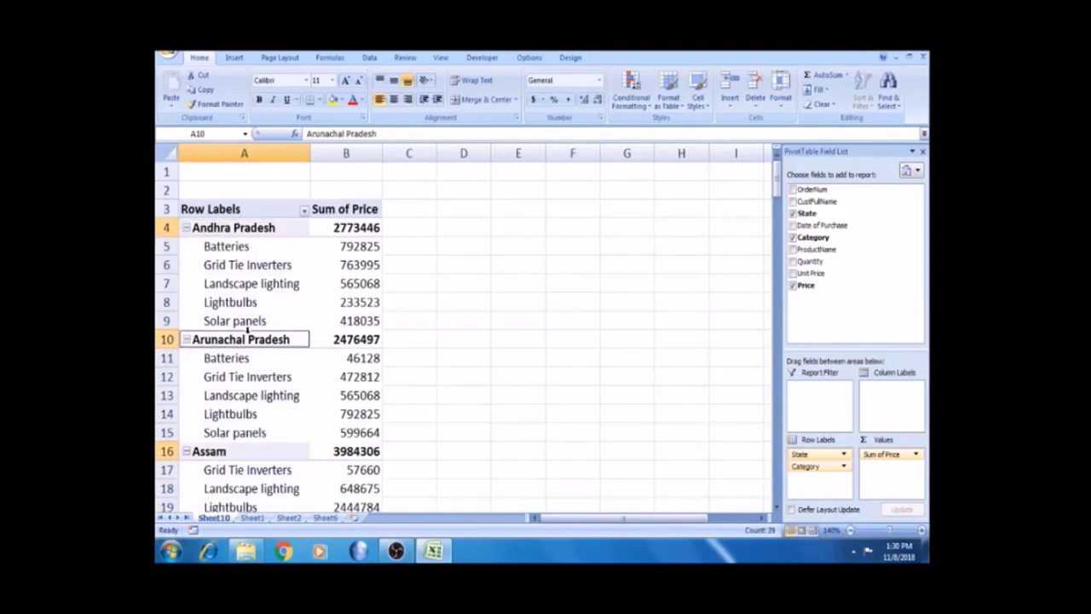
click(249, 312)
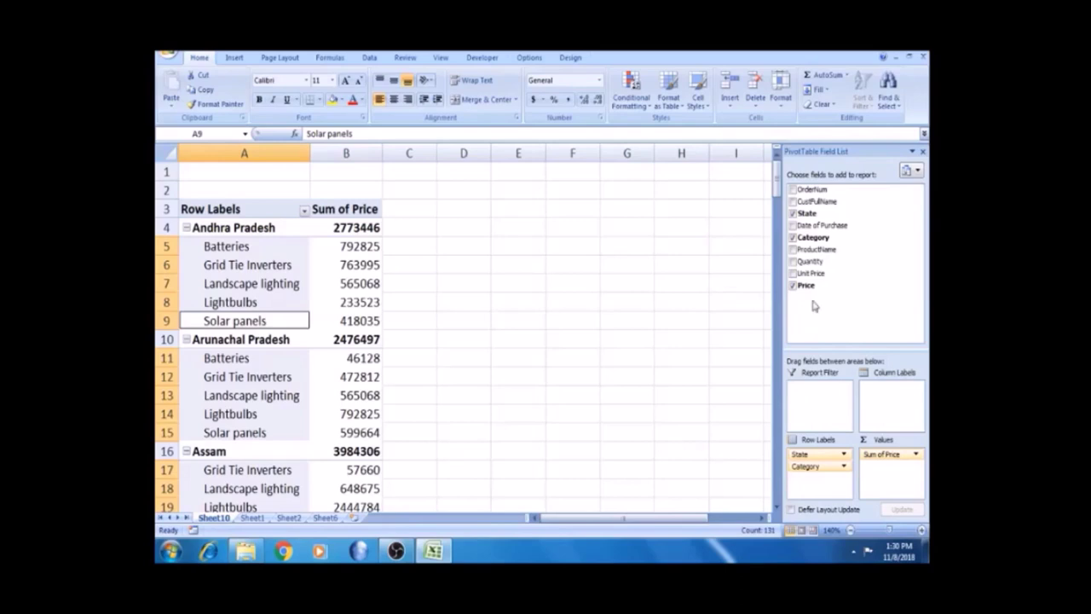
drag(810, 273, 883, 480)
- Check the new Sum of Unit Price cells, such as Batteries 2883 and the Andhra Pradesh subtotal
click(465, 246)
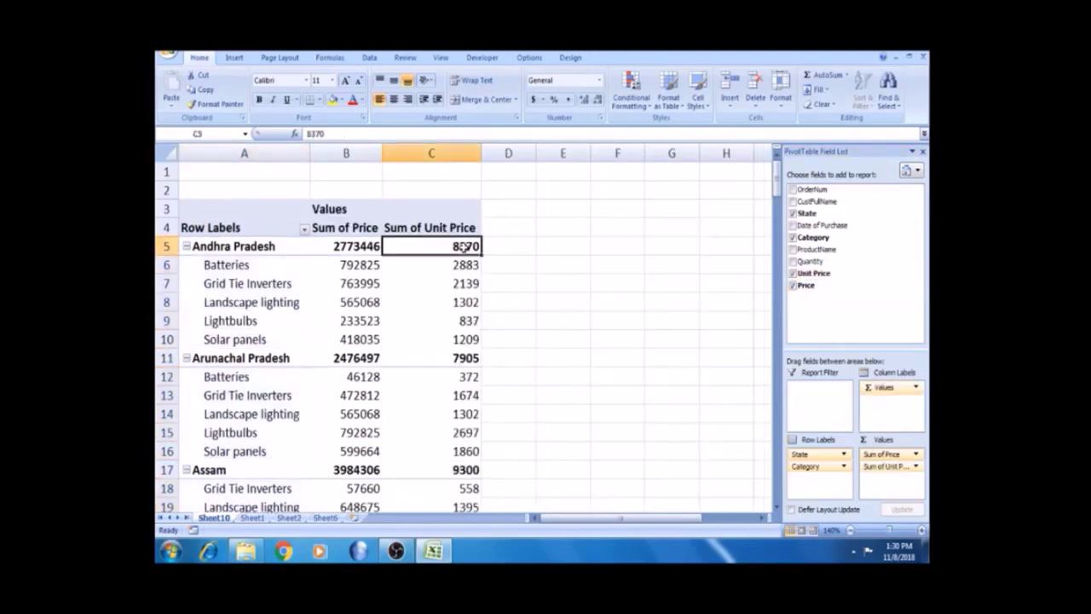
click(463, 286)
click(457, 267)
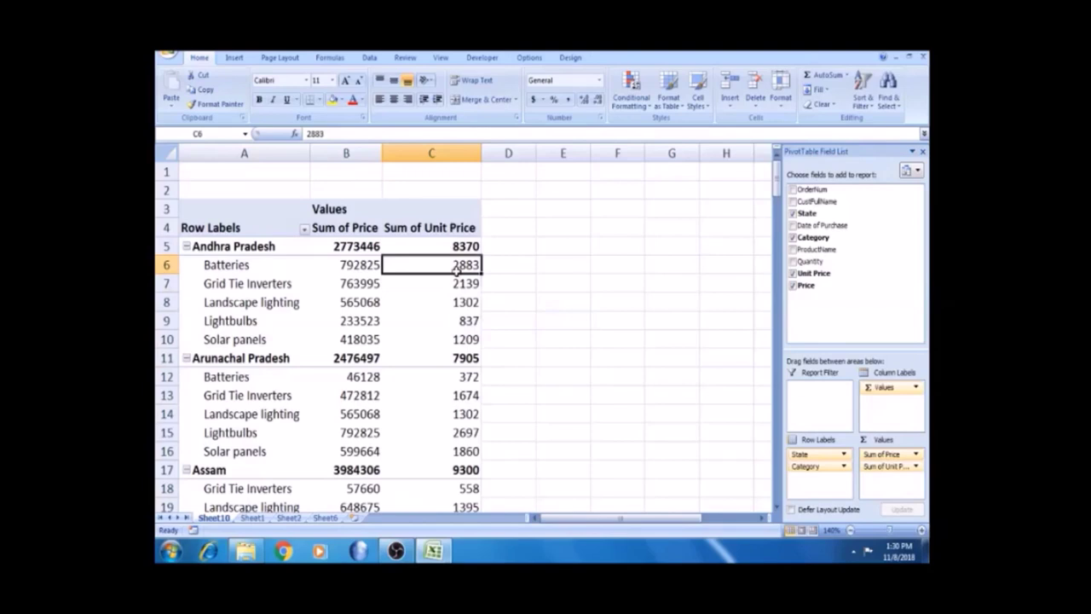
mouse_move(457, 270)
click(453, 296)
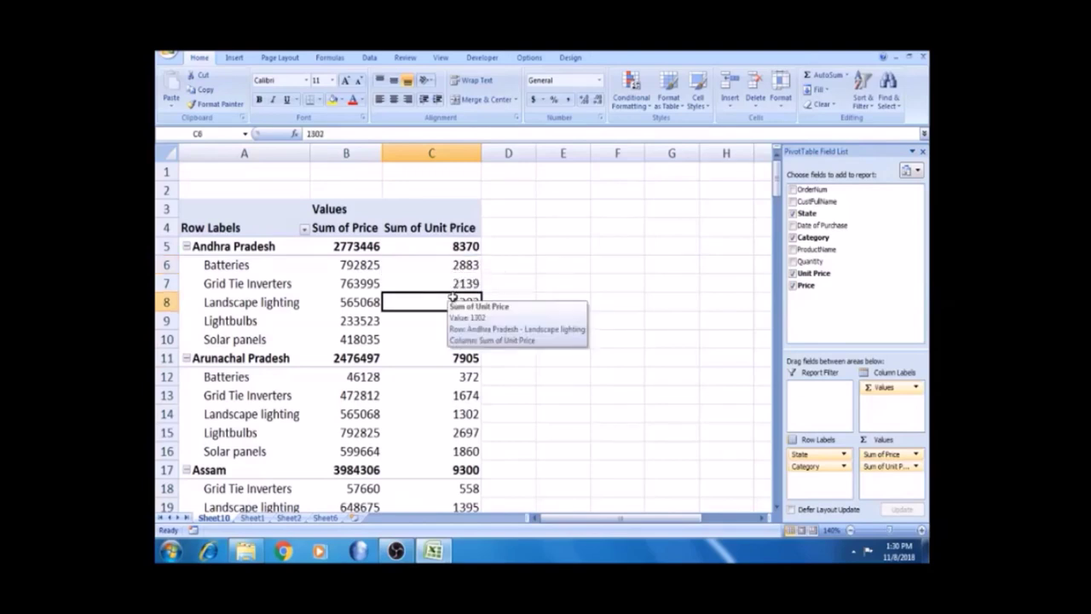
click(248, 303)
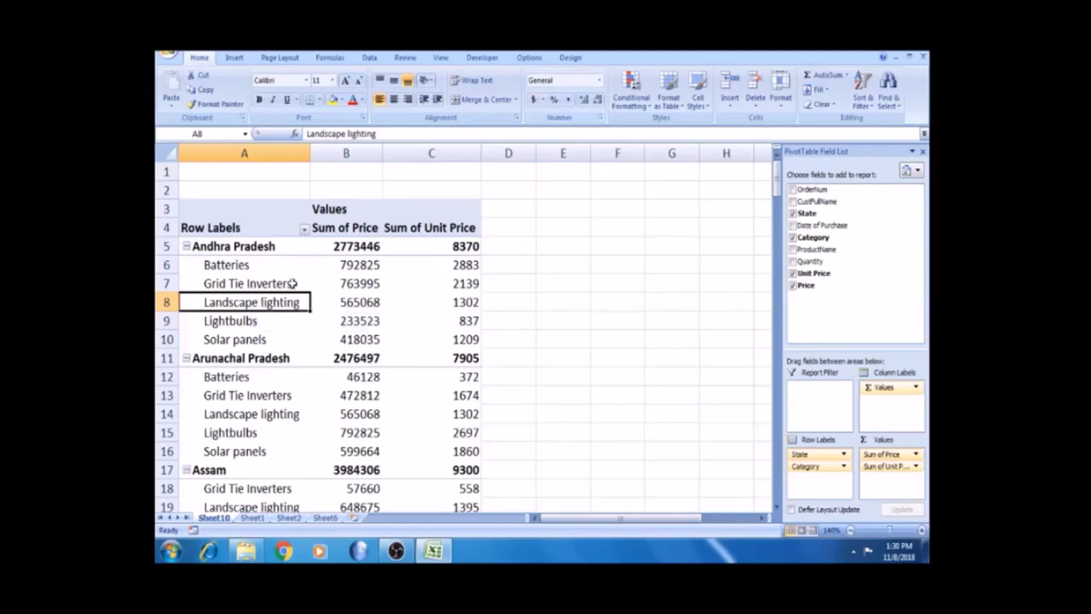
click(530, 60)
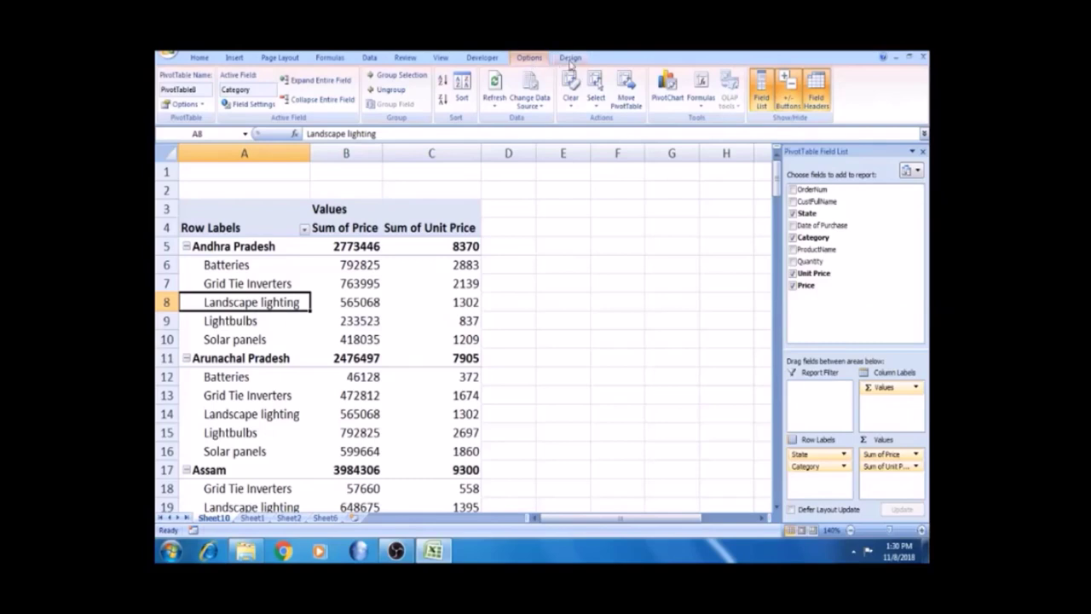
- Review Andhra Pradesh's category Price values B6:B10, then select its subtotal 2773446 on the Home tab
click(571, 60)
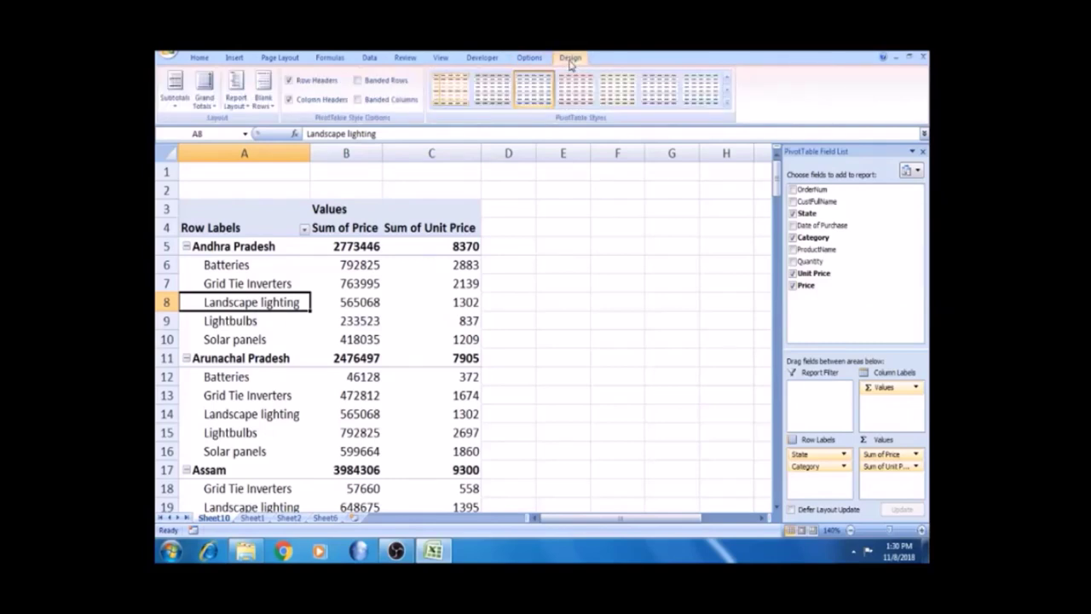
click(349, 282)
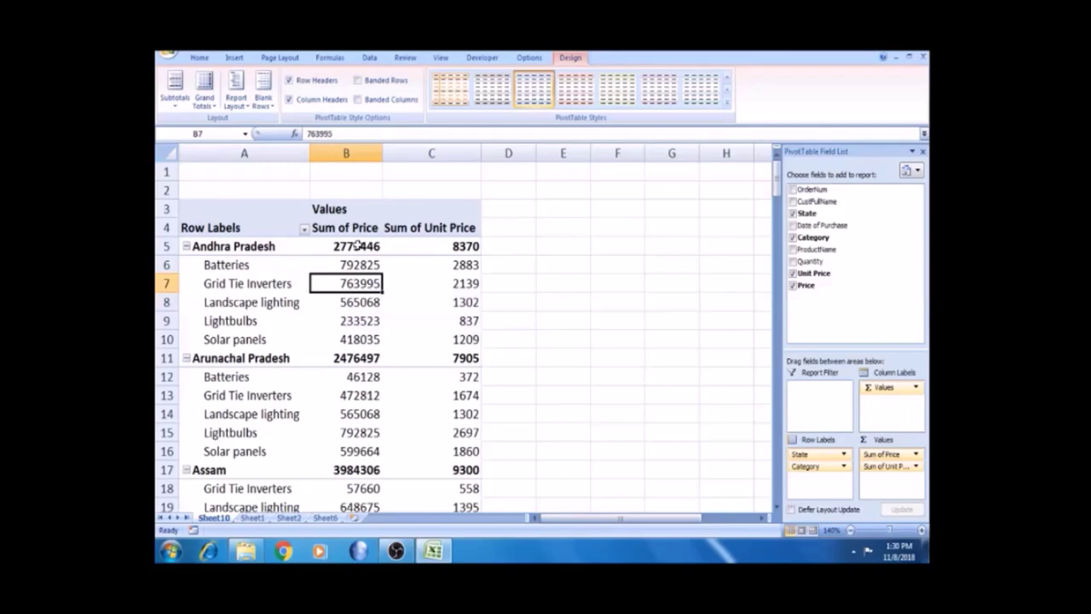
click(356, 246)
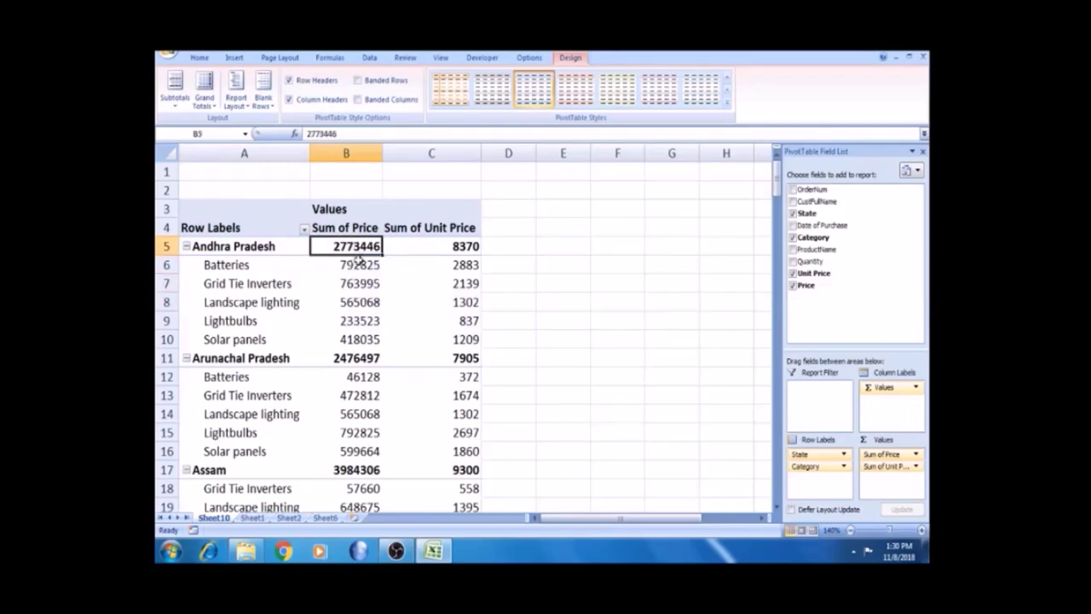
click(355, 260)
key(shift+Down)
key(shift+Down)
key(shift+Down)
key(shift+Down)
key(shift+Down)
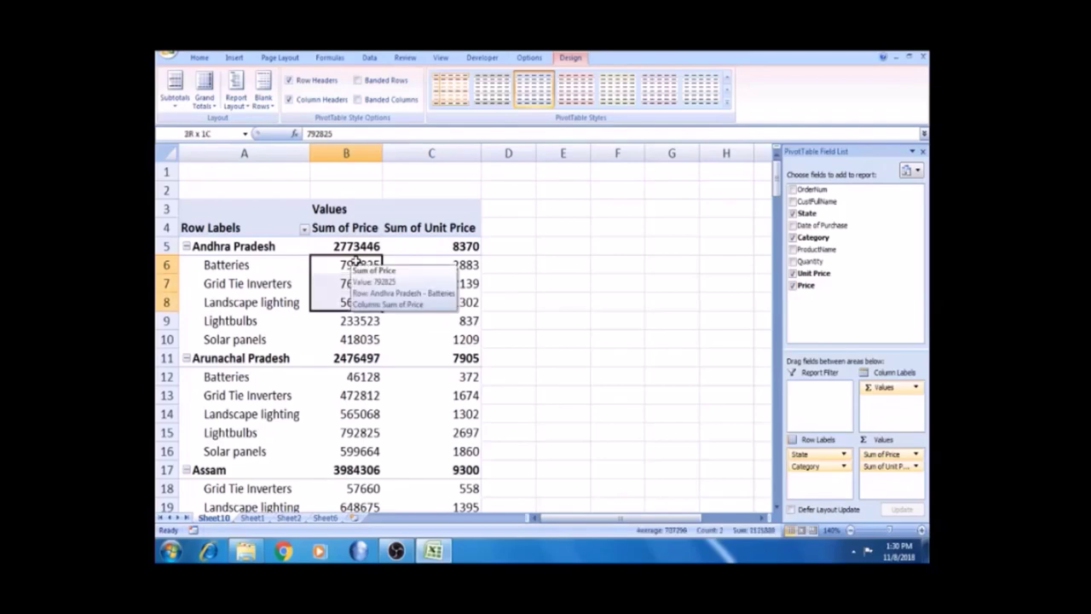
key(shift+Up)
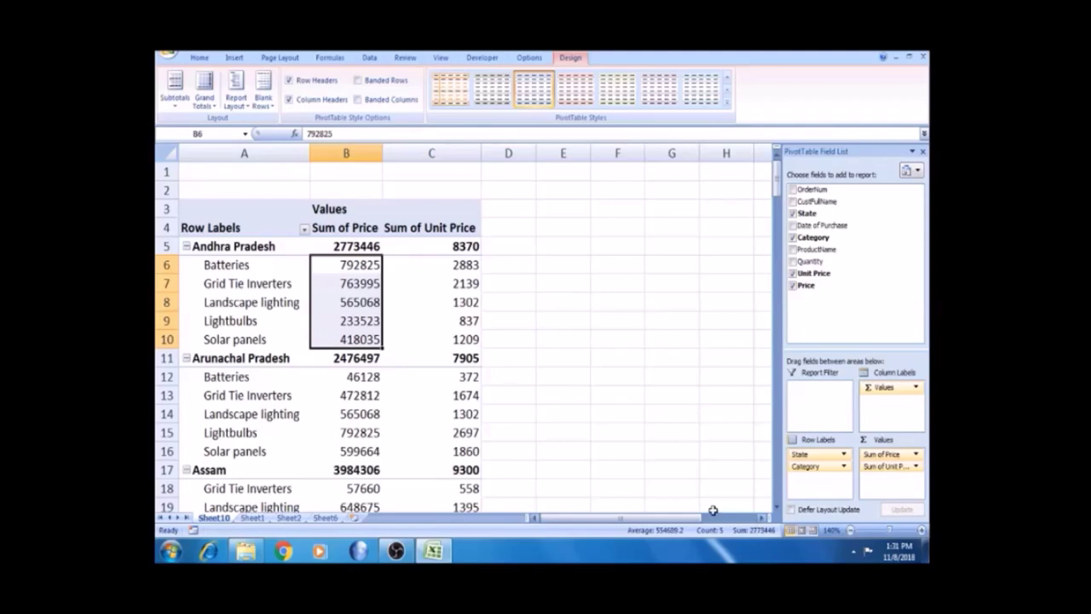
click(359, 245)
click(350, 265)
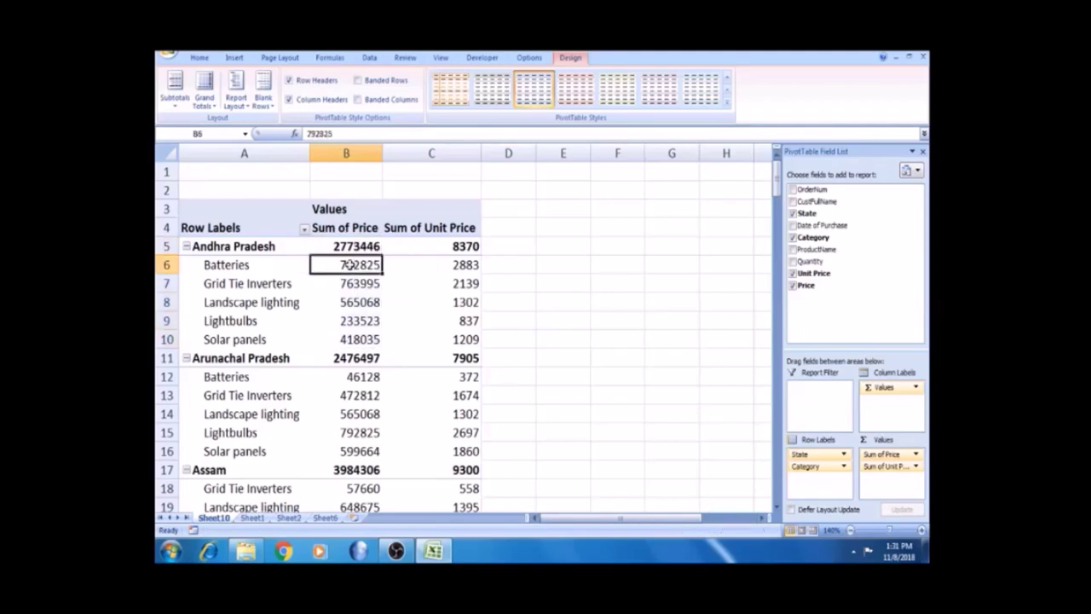
key(shift+Down)
key(shift+Down)
key(shift+Down)
key(shift+Down)
key(shift+Down)
key(shift+Up)
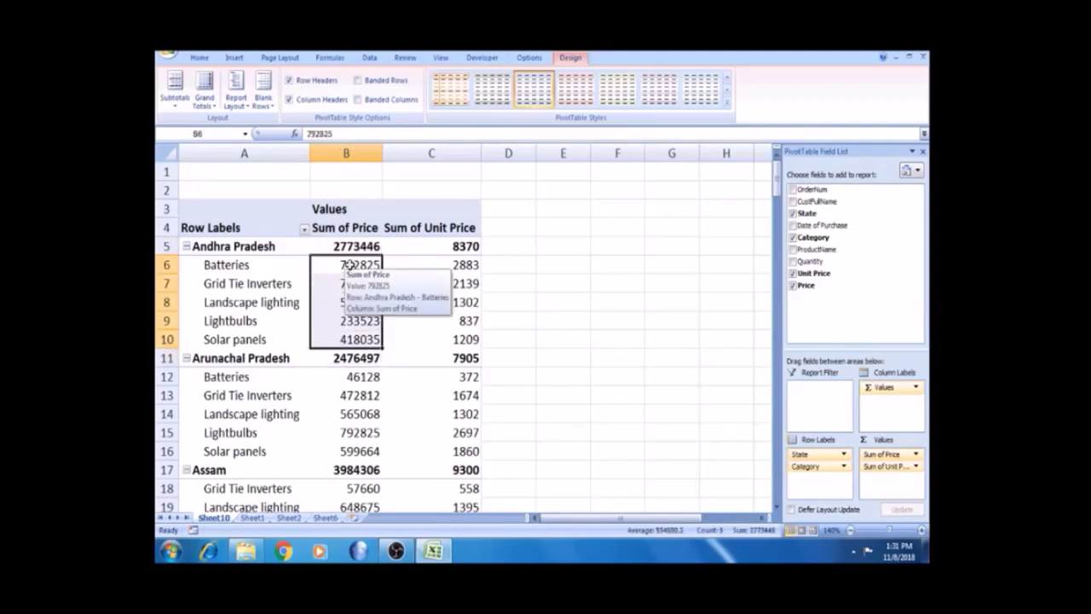
click(362, 247)
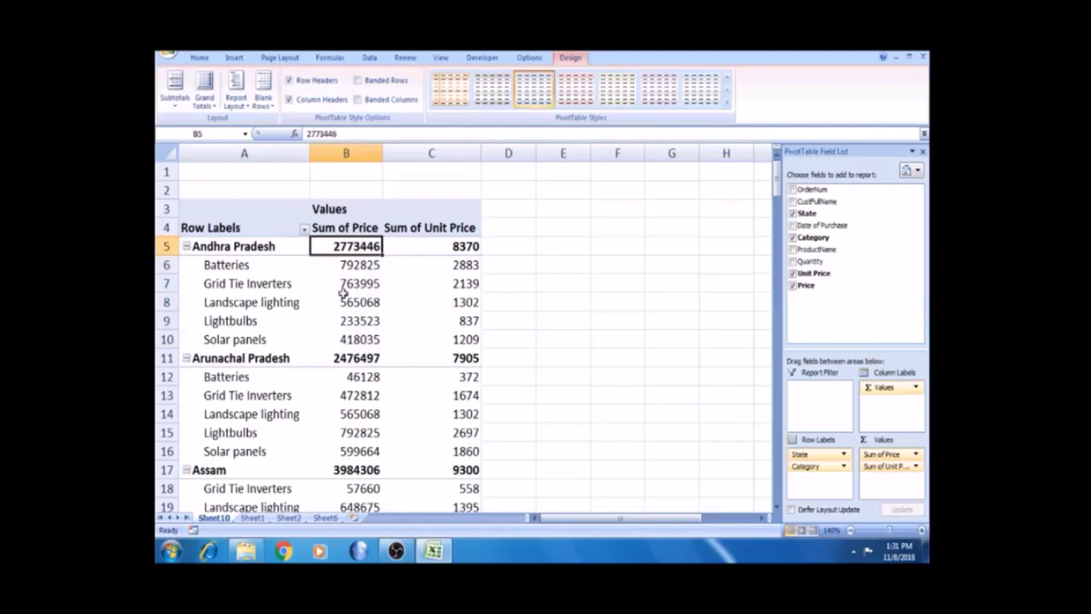
click(200, 57)
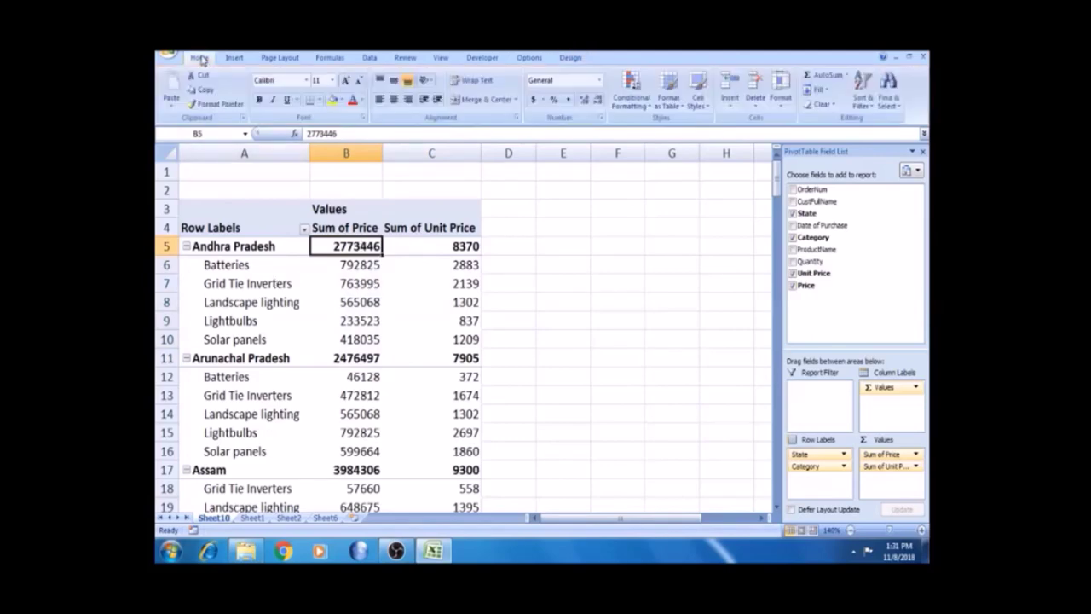
- Fill the Sum of Price subtotals yellow: 2773446, 2476497 and 3984306
click(332, 100)
click(359, 358)
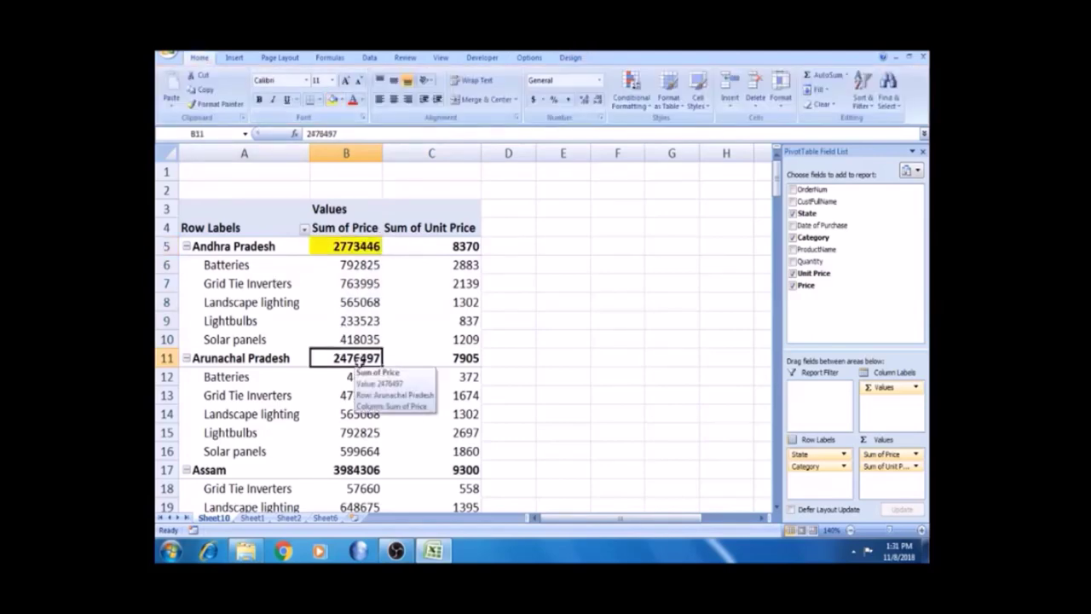
click(329, 100)
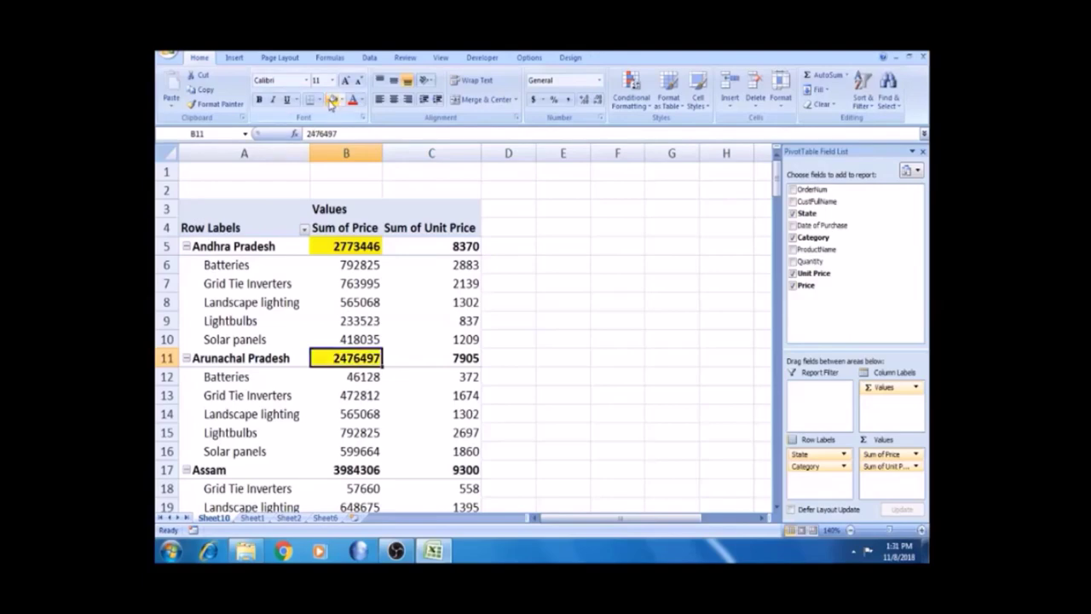
click(353, 471)
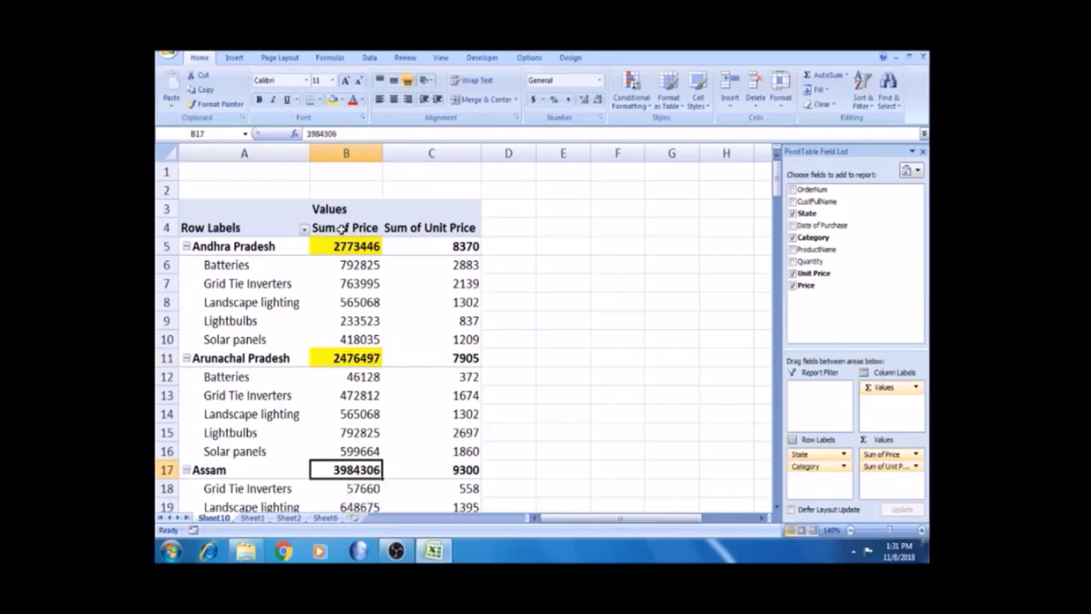
click(332, 100)
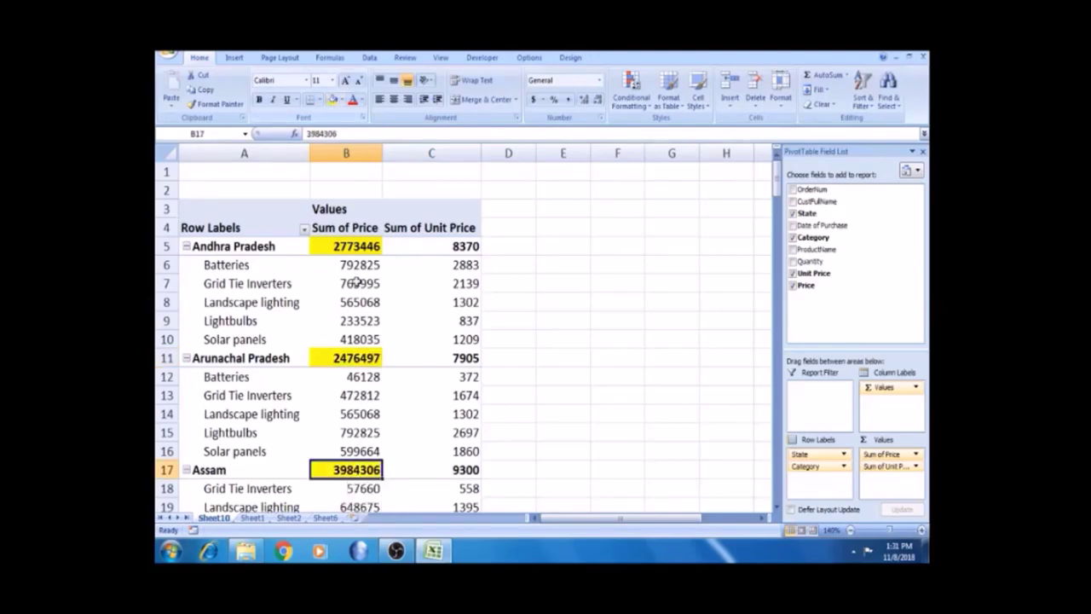
- Fill the Sum of Unit Price subtotals 8370, 7905 and 9300 yellow
click(432, 246)
click(331, 100)
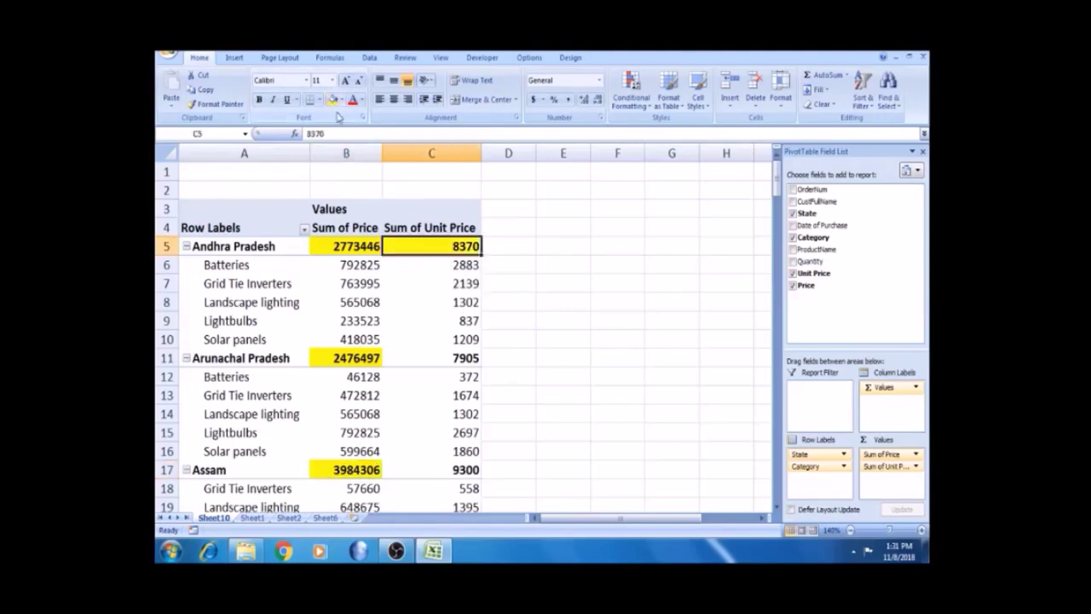
click(451, 358)
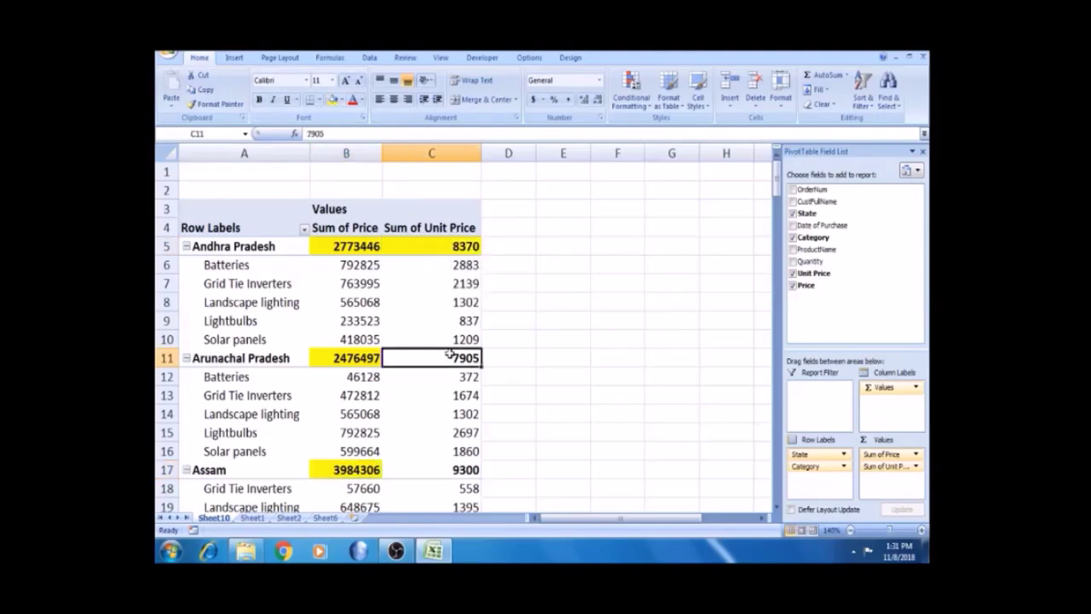
click(331, 100)
click(456, 470)
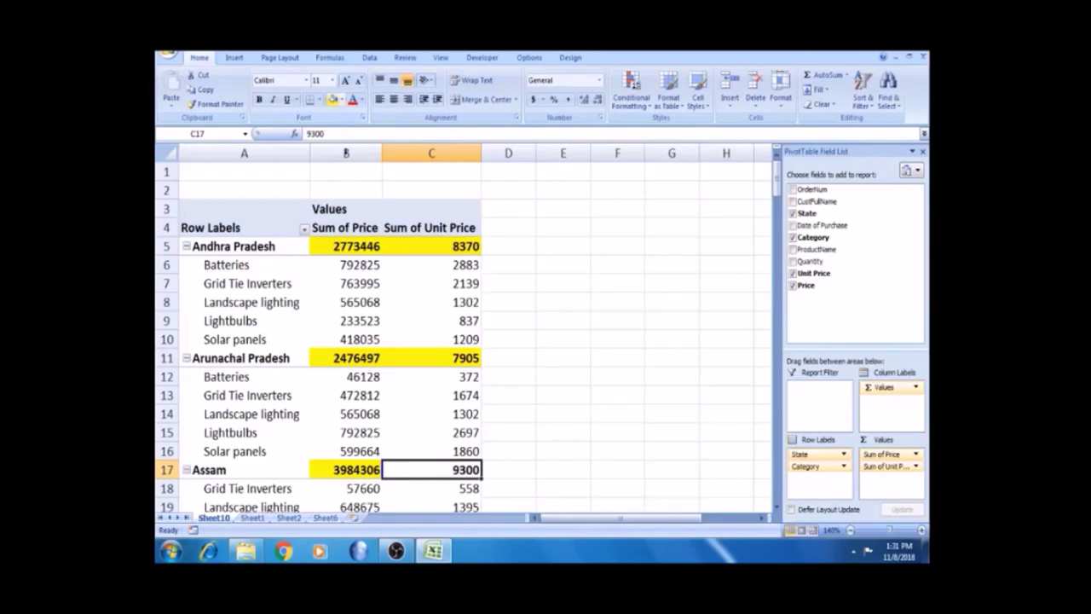
click(334, 100)
click(424, 282)
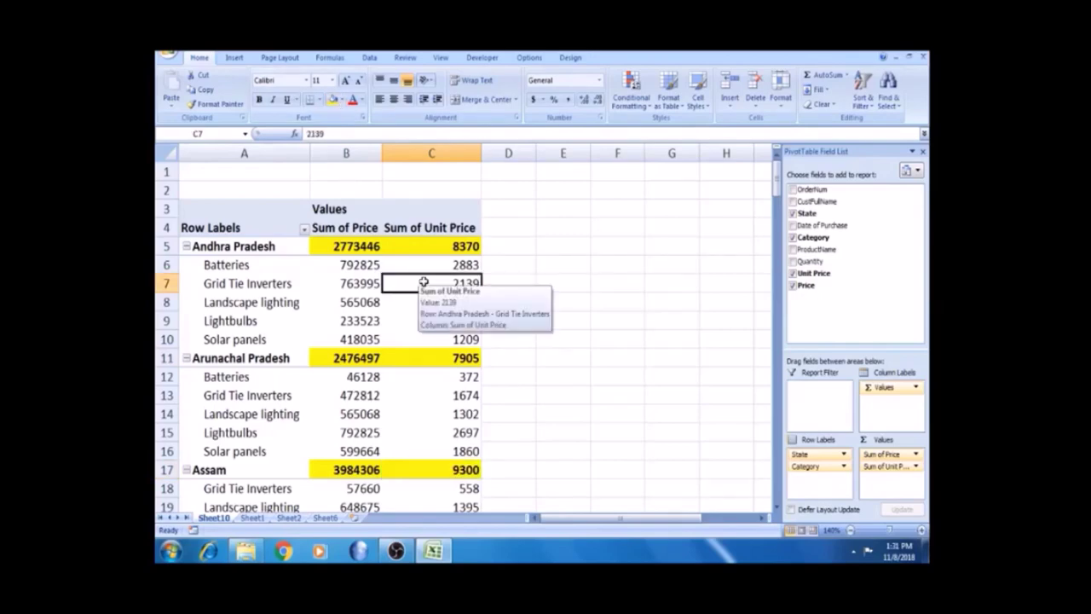
key(ctrl+Down)
- Fill the row-165 Grand Totals green: Price 93071889 and Unit Price 243567
key(Up)
key(ctrl+Up)
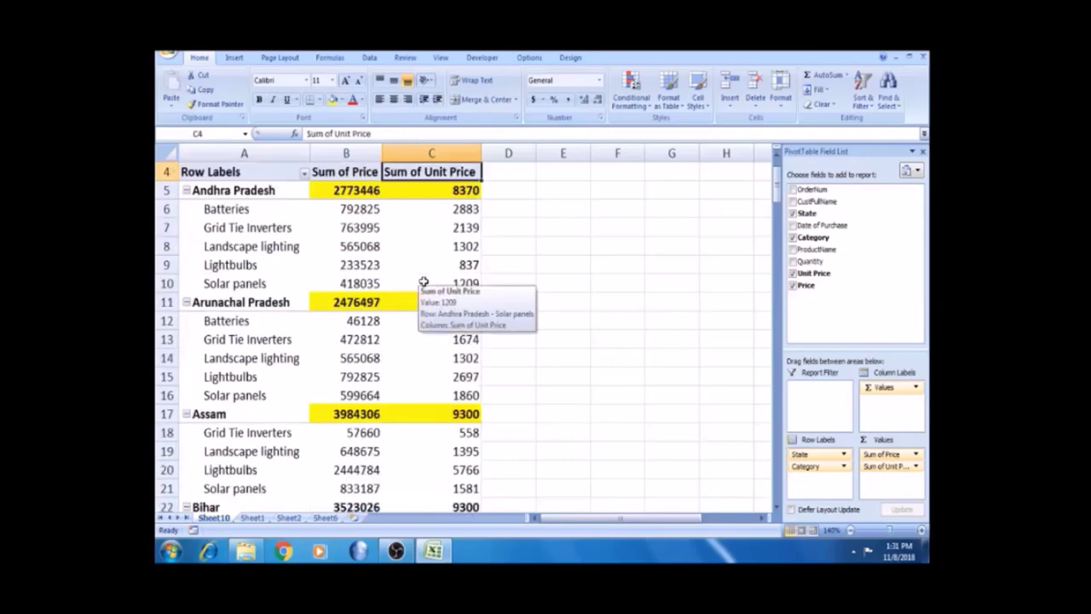
key(ctrl+Down)
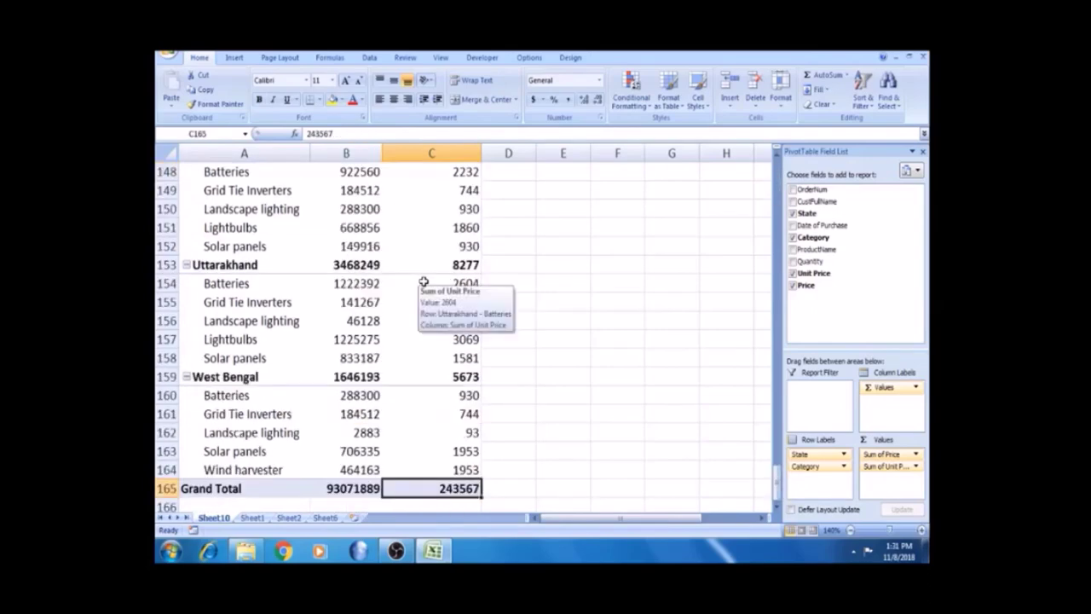
key(ctrl+Left)
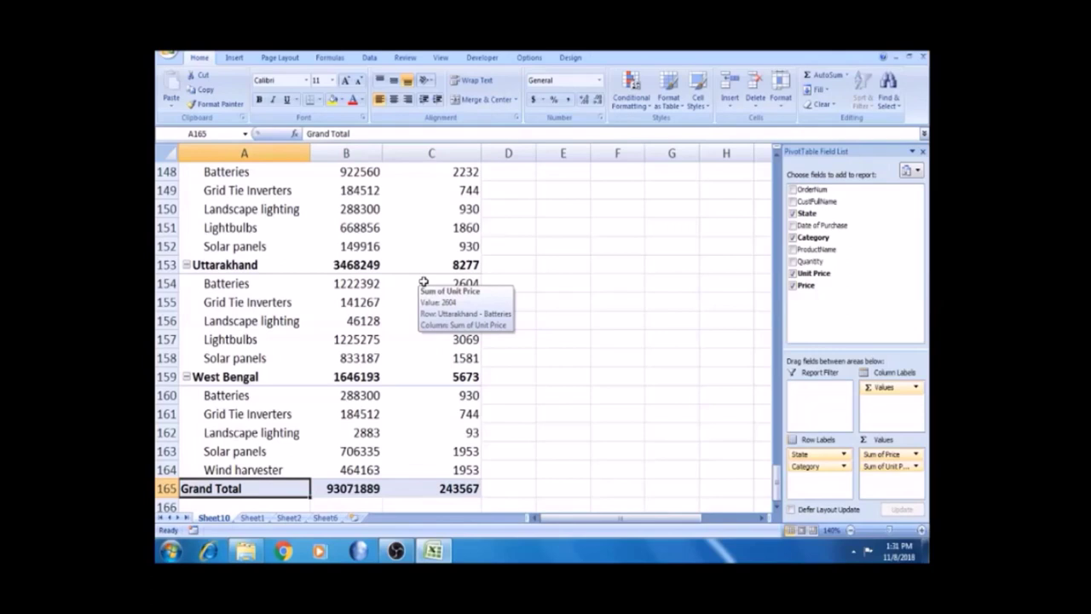
key(Right)
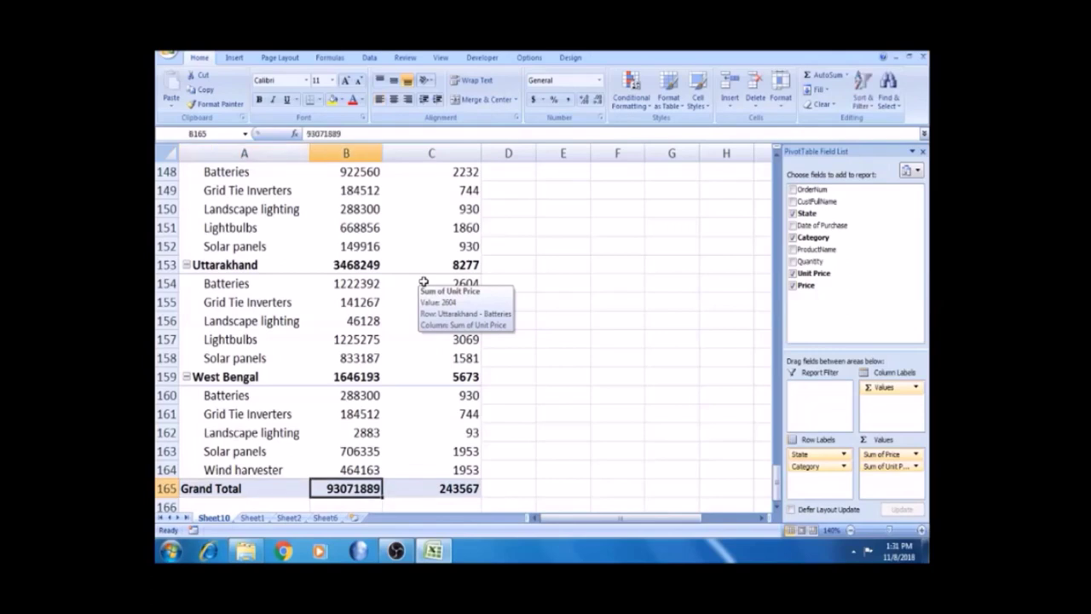
click(339, 99)
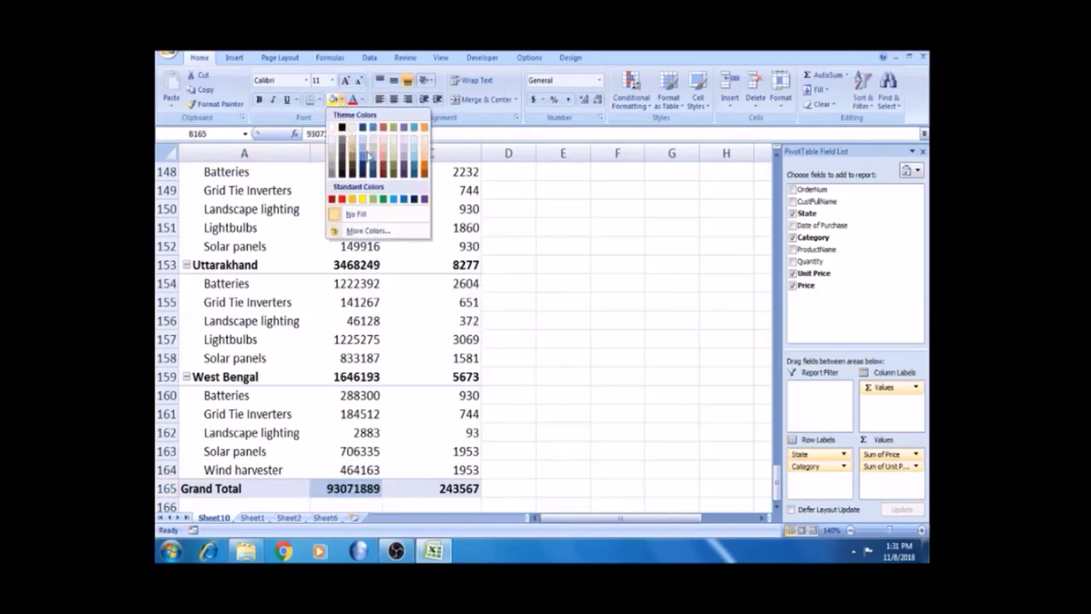
click(383, 200)
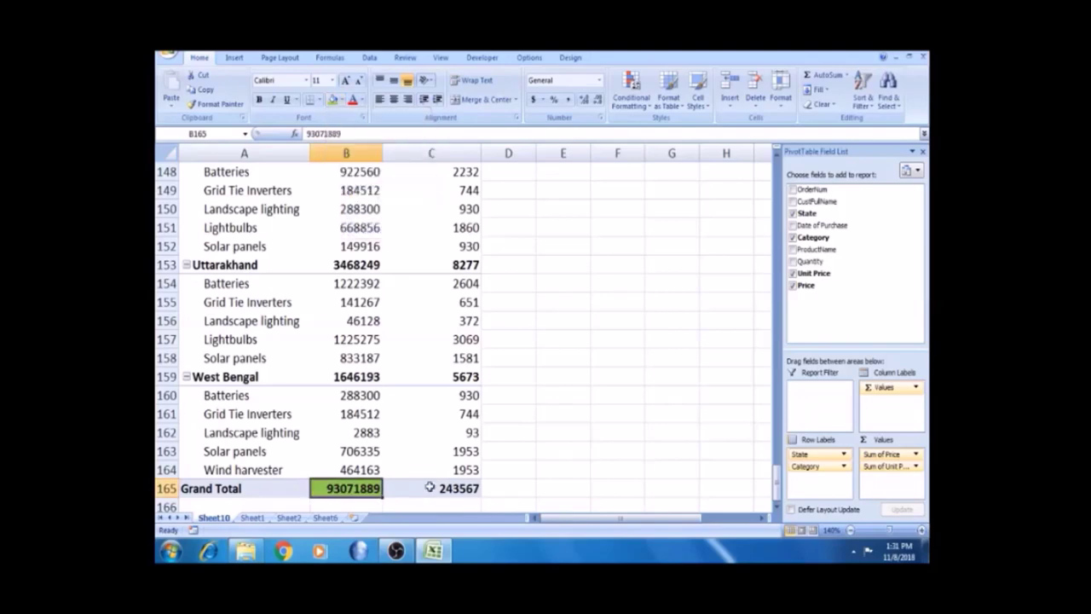
click(428, 488)
click(332, 99)
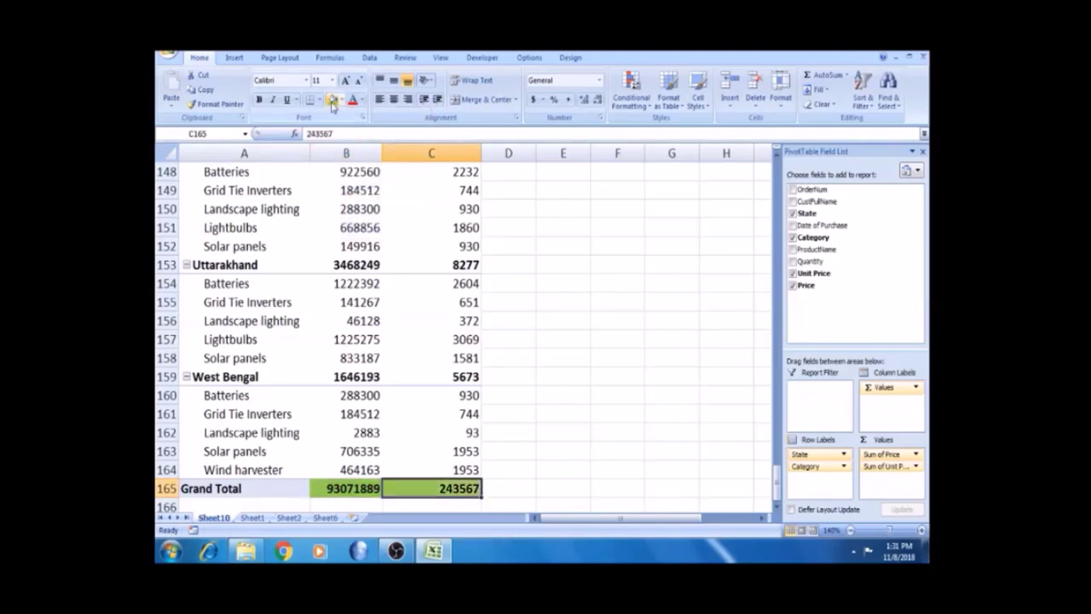
click(353, 493)
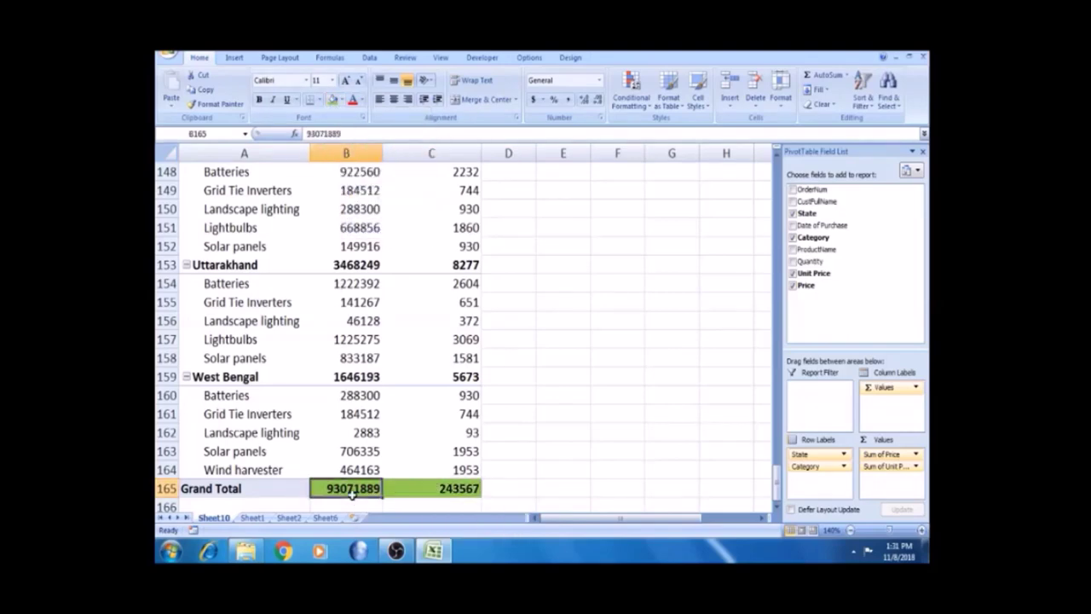
- Check West Bengal's price subtotal 1646193 against its five category prices and the Price grand total
click(362, 376)
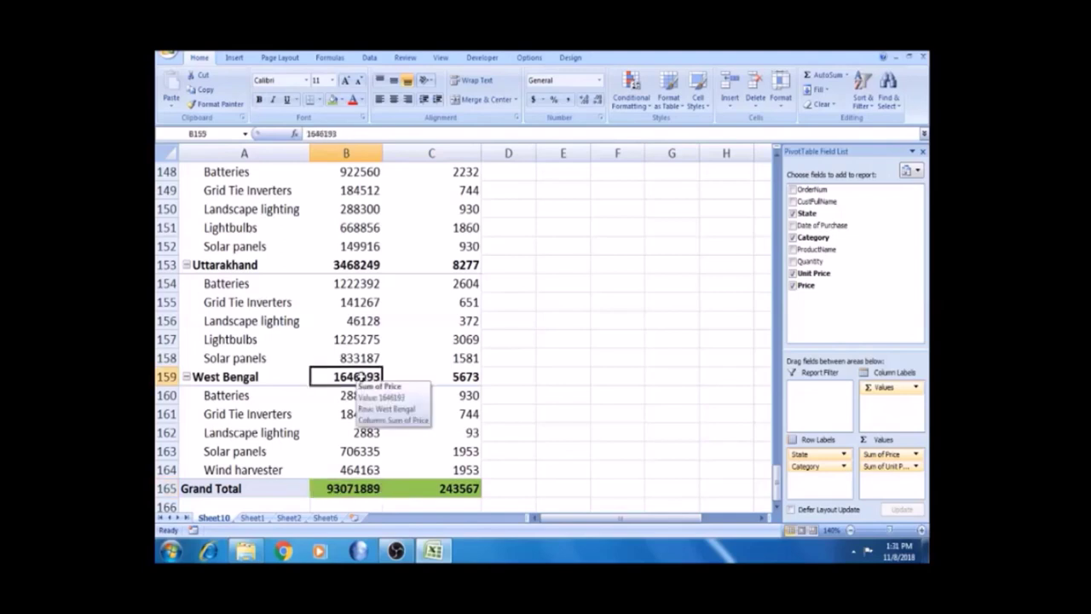
click(230, 383)
click(361, 378)
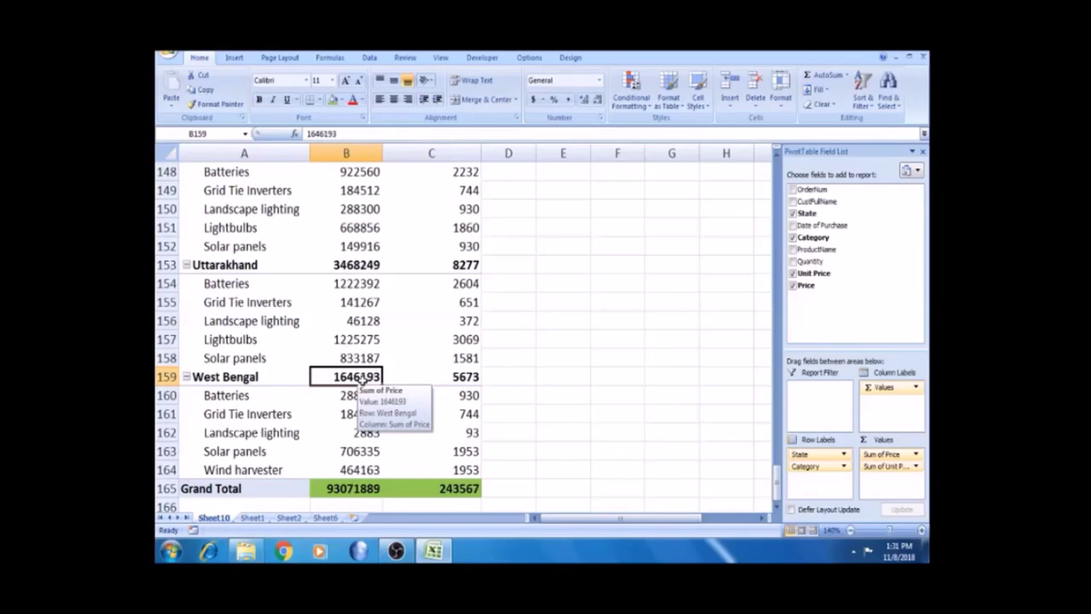
click(358, 483)
click(366, 399)
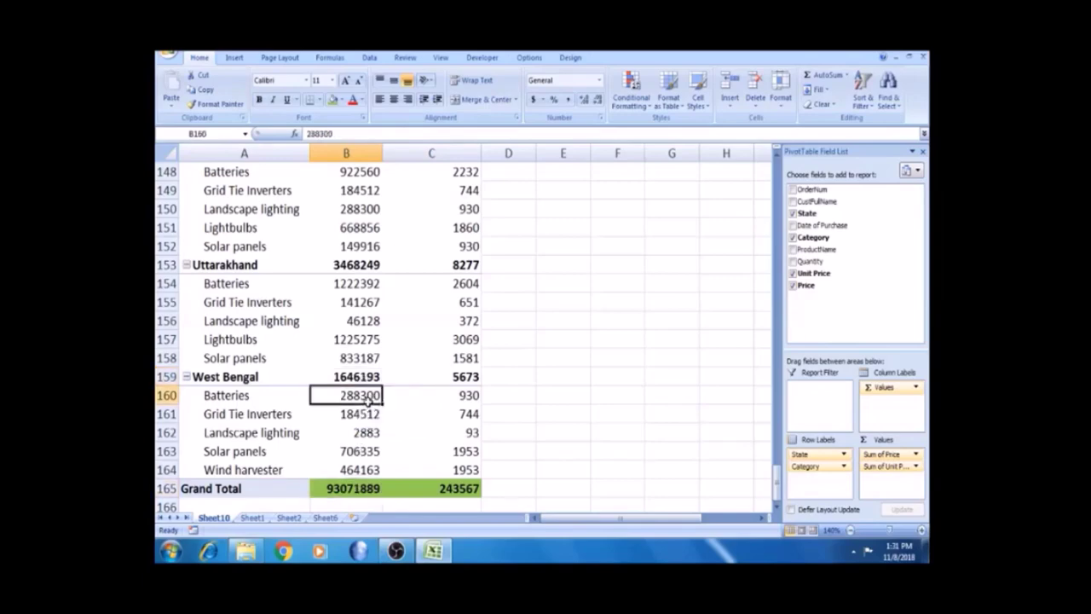
click(360, 374)
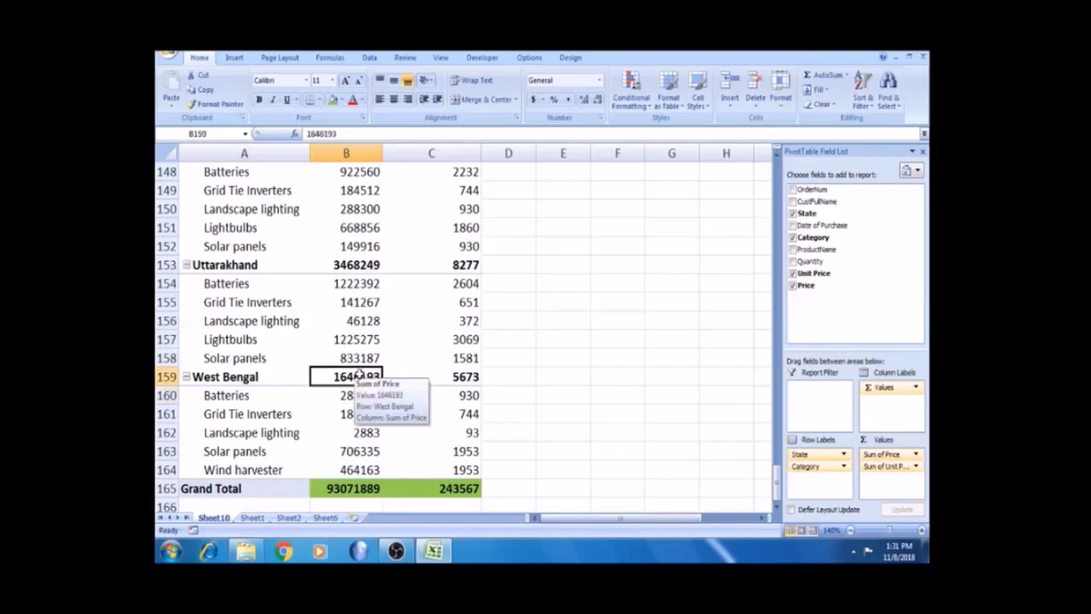
key(Down)
key(shift+Down)
key(shift+Down)
key(shift+Down)
key(shift+Down)
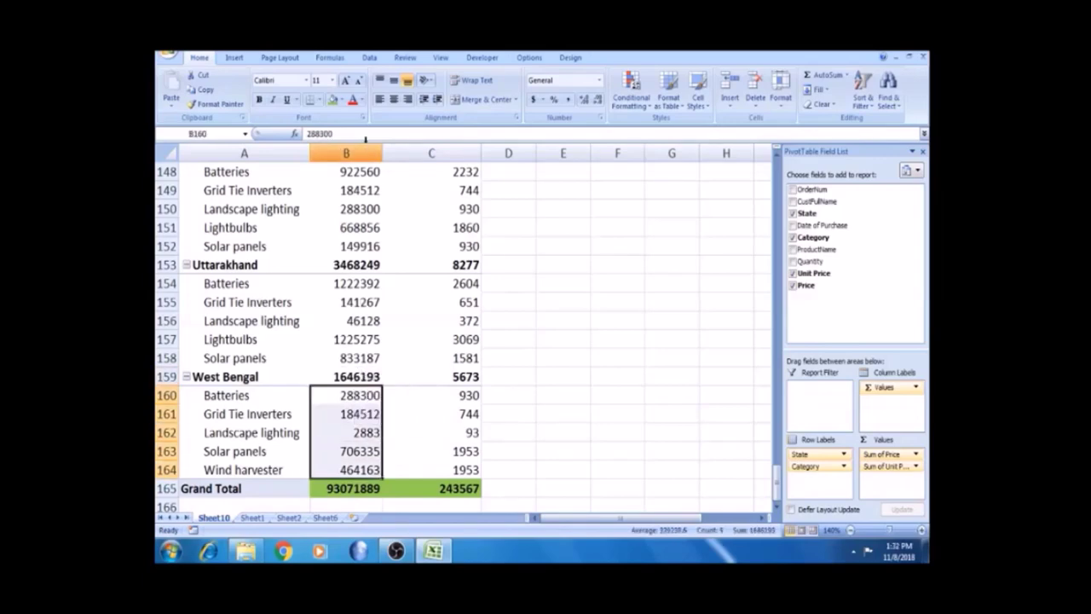
click(353, 494)
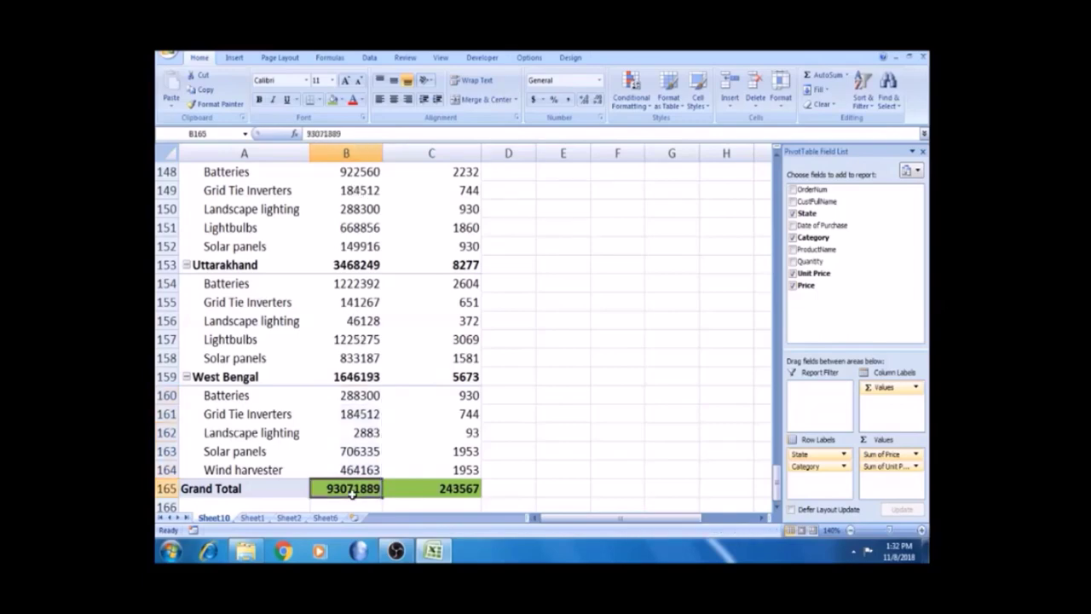
click(353, 444)
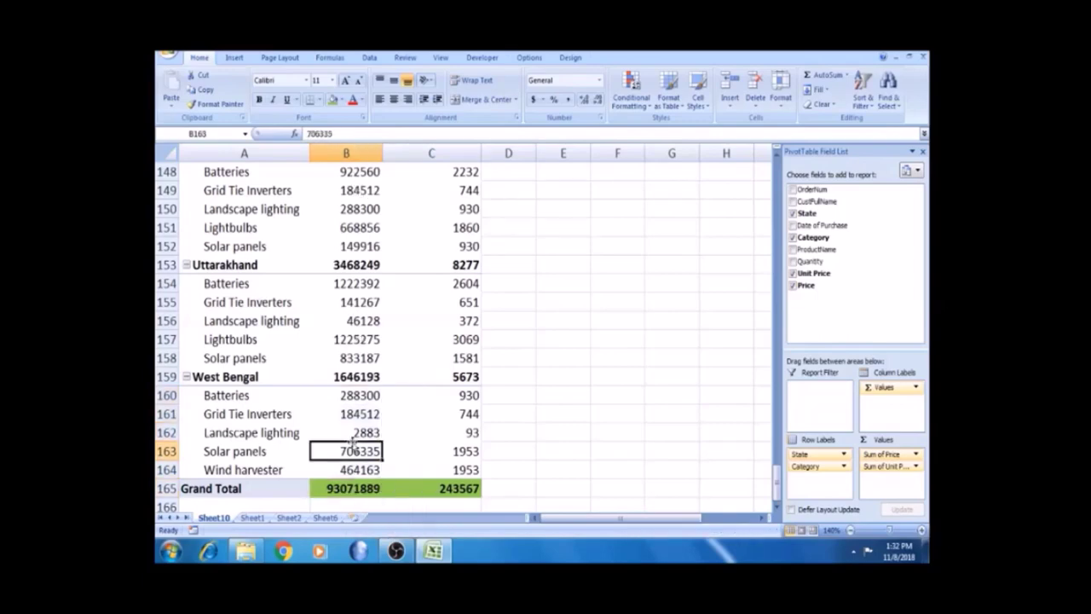
- Return to the top of the pivot and bring up the PivotTable Tools Design ribbon
key(ctrl+Up)
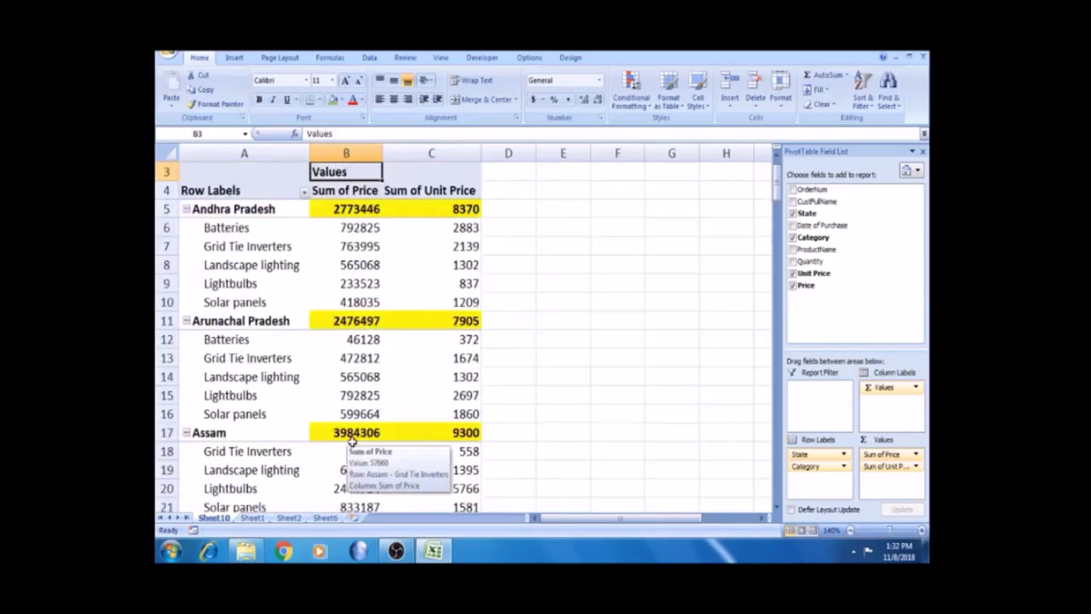
click(367, 247)
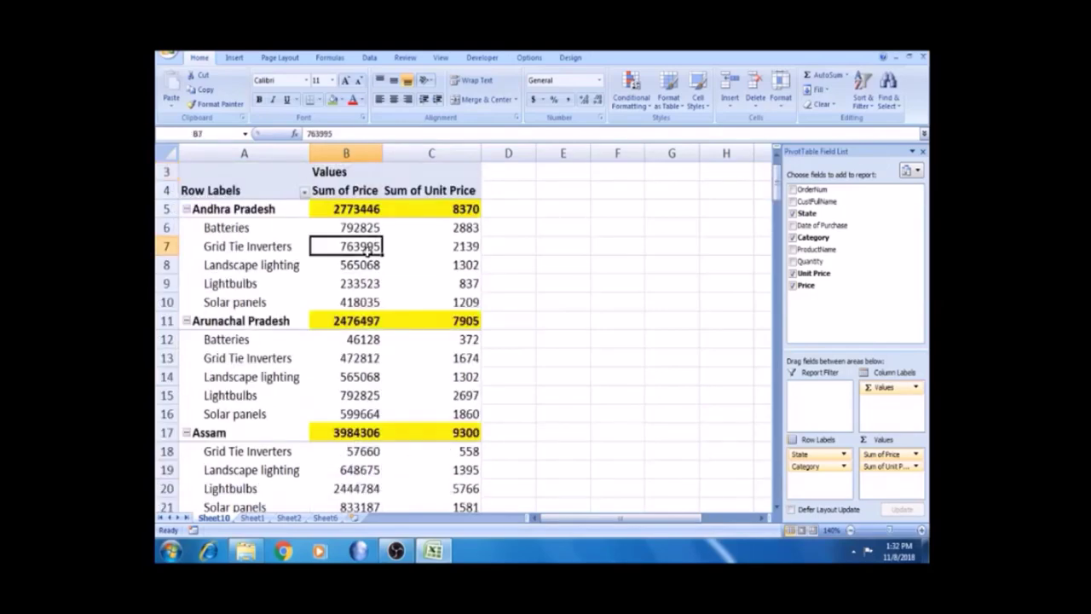
click(570, 58)
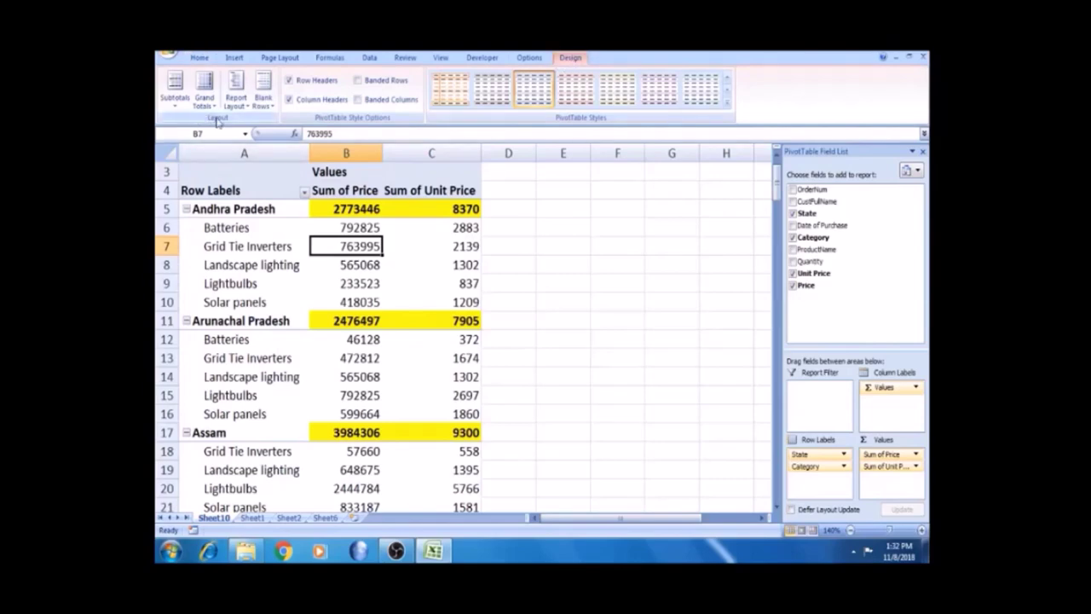
- Expand the Subtotals dropdown in the Design ribbon's Layout group
click(176, 98)
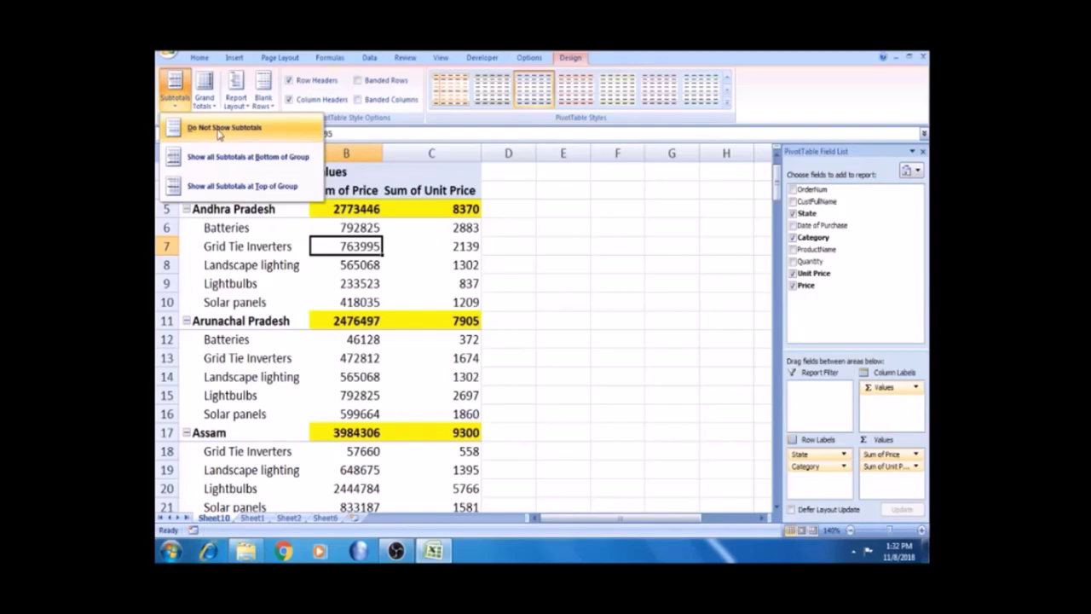
- Turn off the state subtotals and check the emptied Andhra Pradesh total cells
click(220, 129)
click(359, 208)
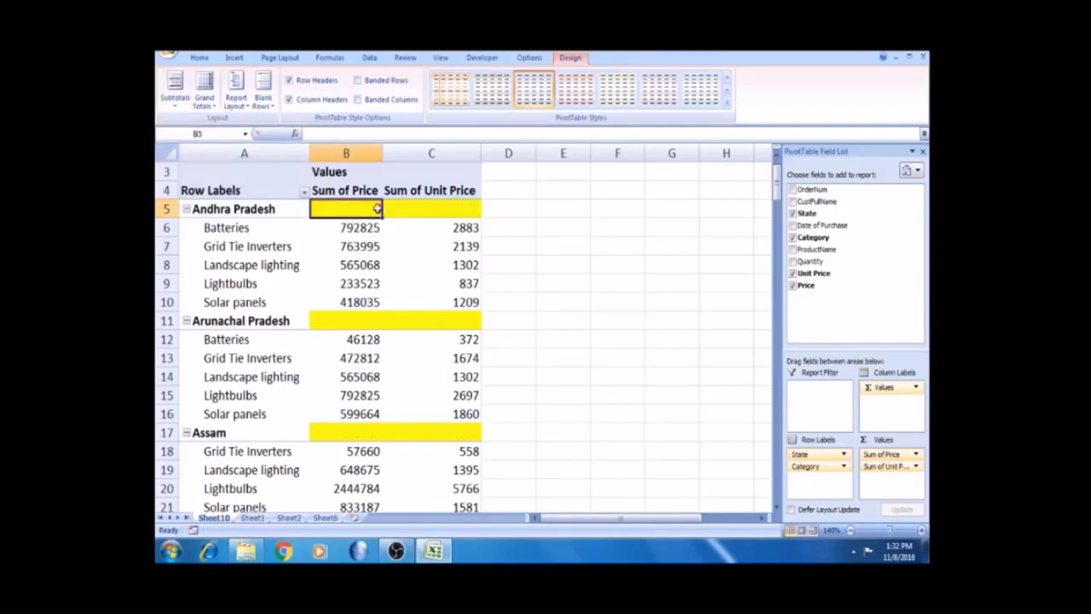
click(416, 208)
click(377, 208)
click(423, 210)
click(350, 209)
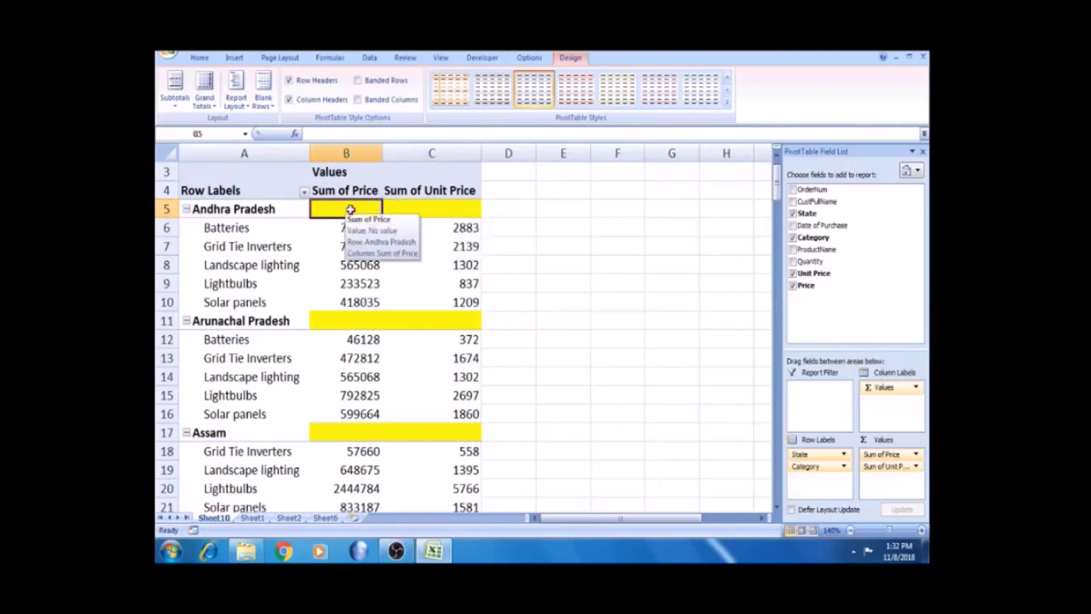
- Show all state subtotals at the bottom of each group, then view the Sheet1 data
click(179, 100)
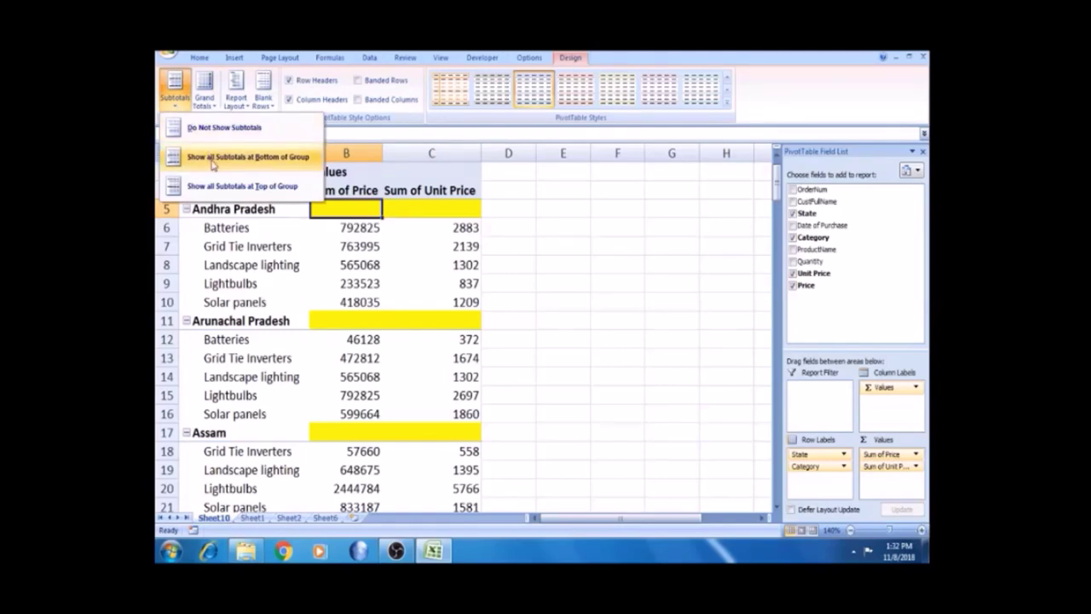
click(281, 159)
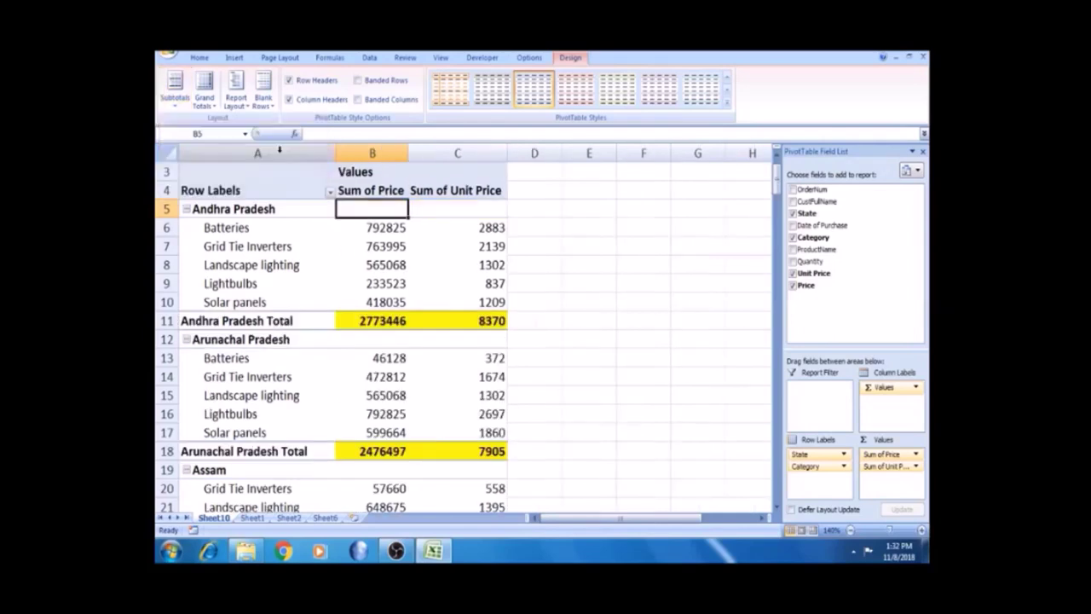
click(367, 321)
click(258, 315)
key(Up)
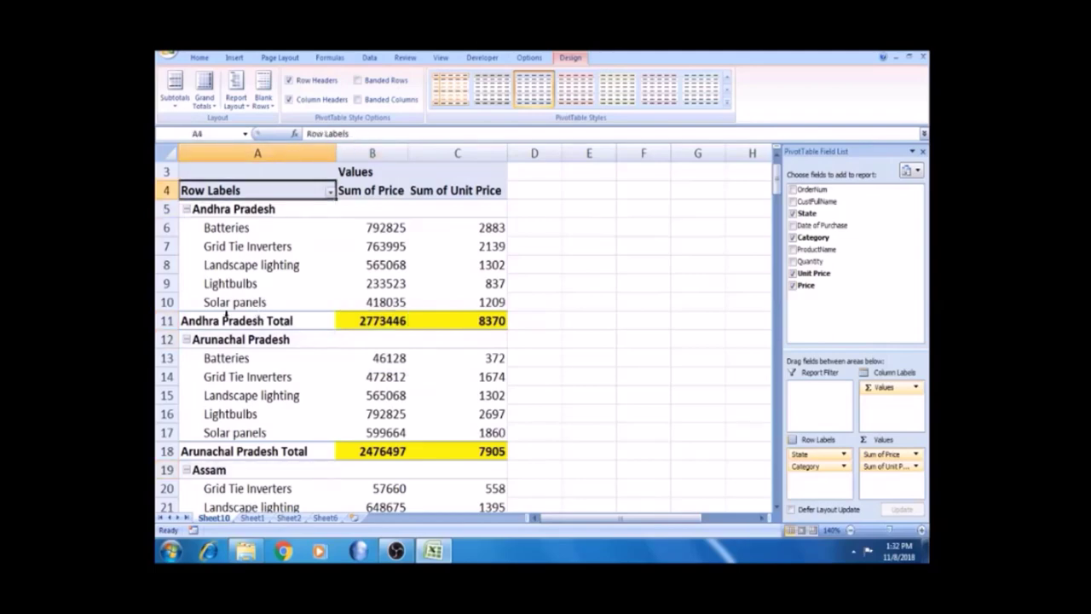
click(234, 211)
click(239, 230)
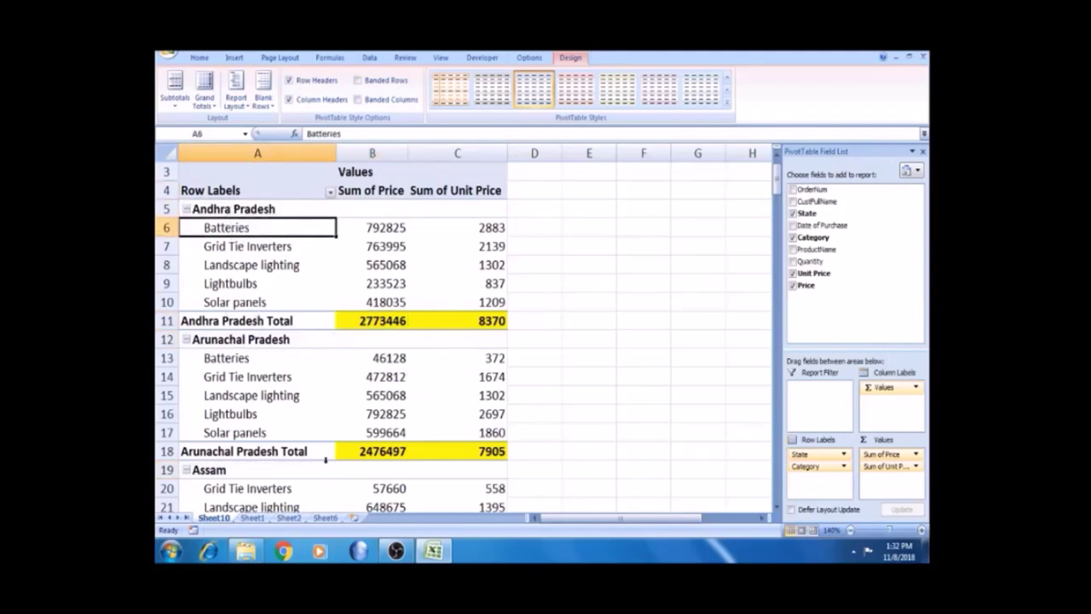
click(253, 518)
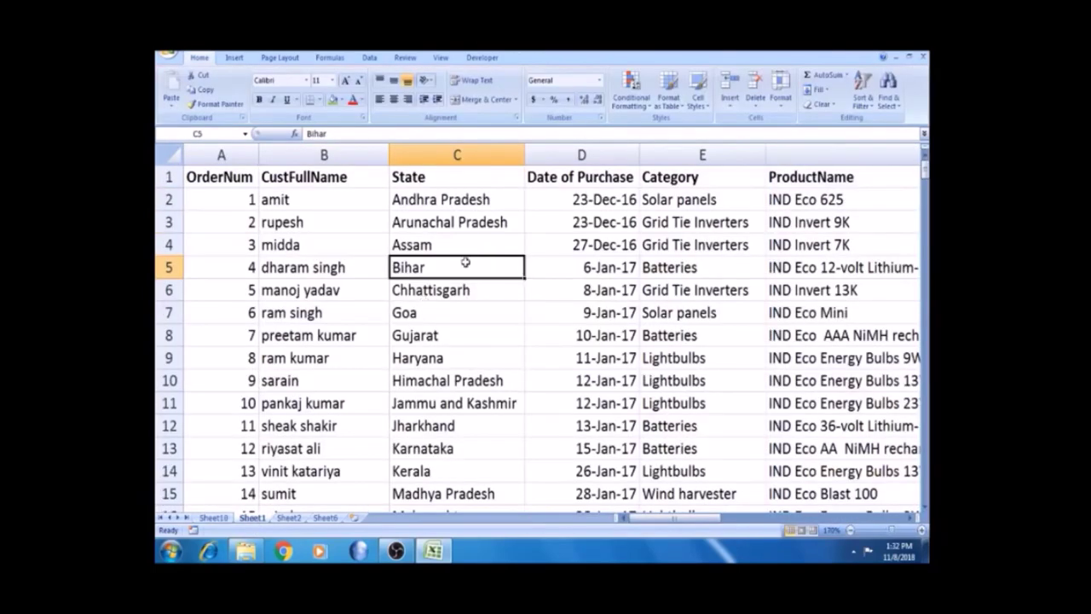
- Browse the Assam and Arunachal Pradesh entries on Sheet1, then return to Sheet10
click(473, 238)
key(Right)
click(473, 238)
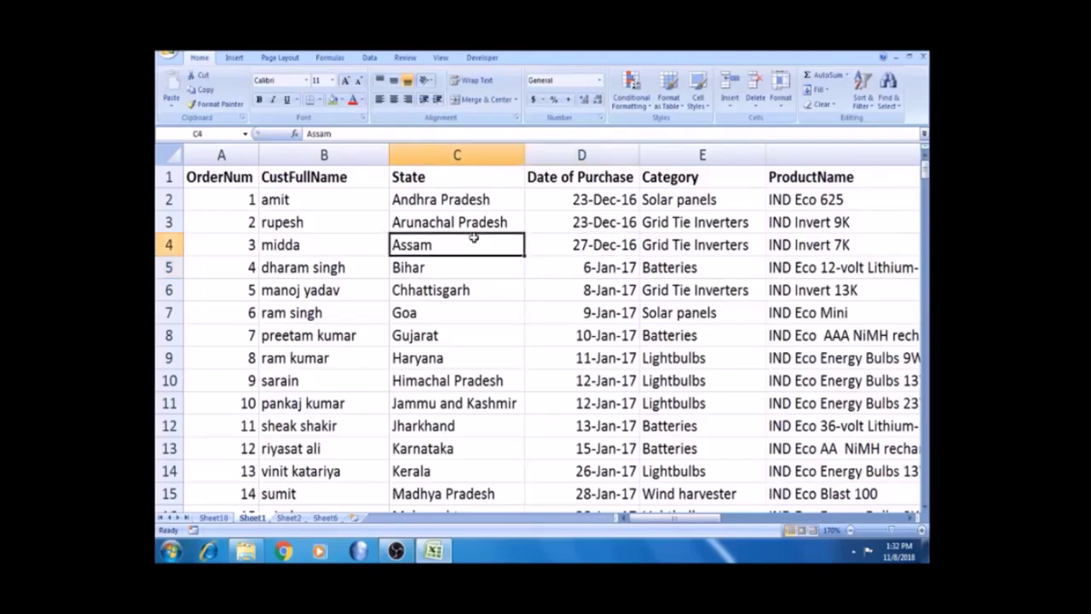
key(Up)
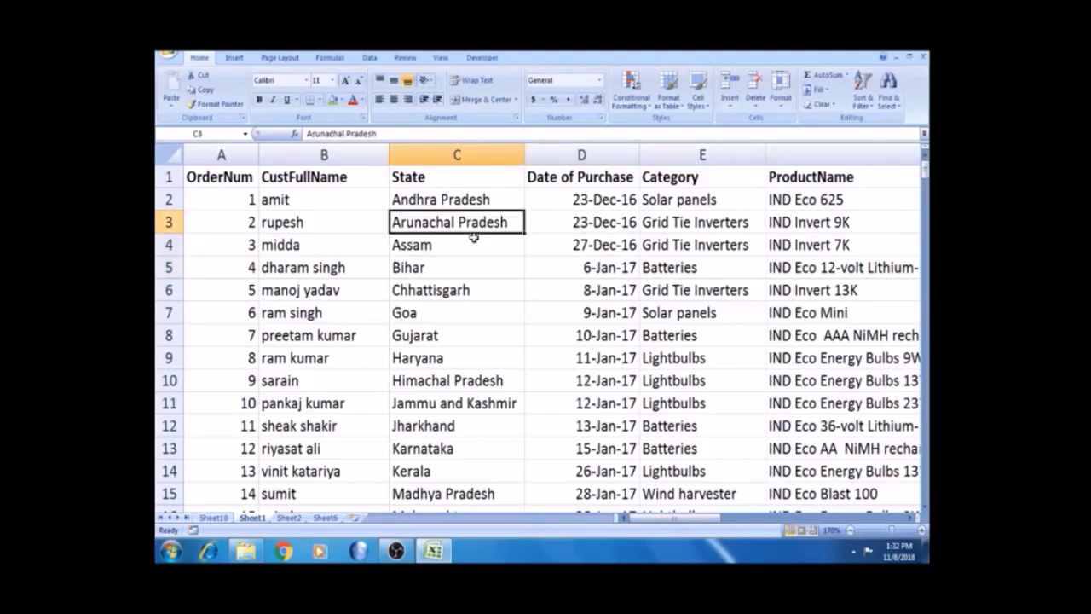
click(217, 518)
- Inspect the Andhra Pradesh Total row values 2773446 and 8370 in the pivot table
click(260, 250)
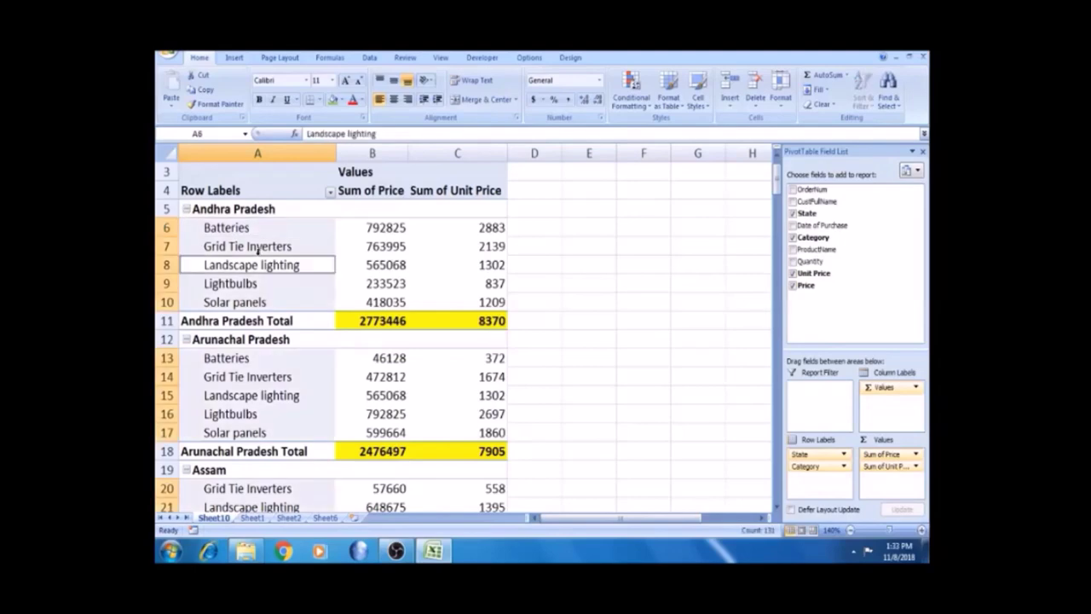
click(251, 239)
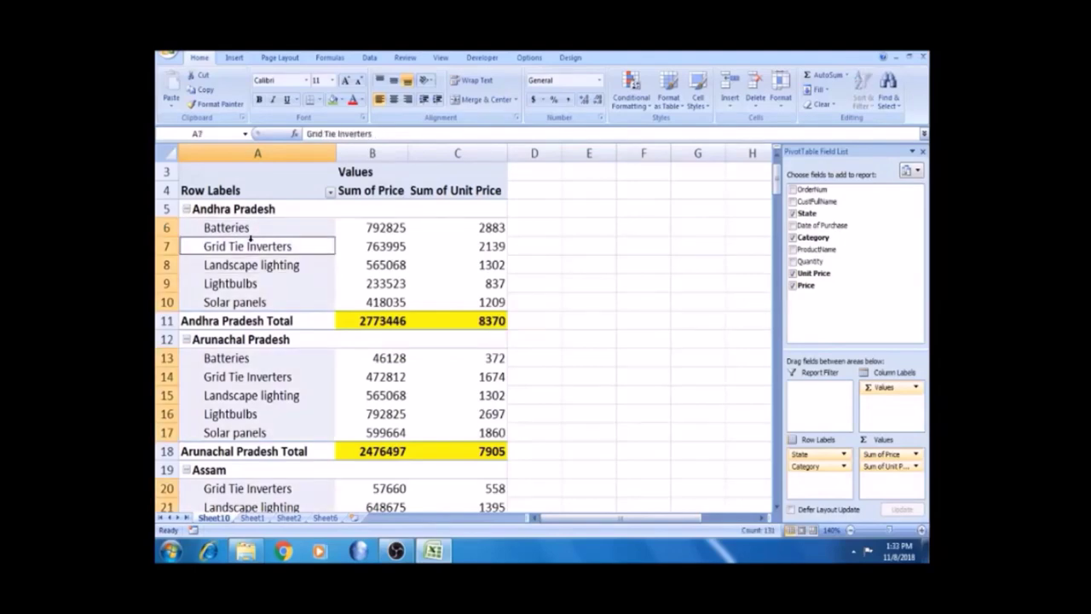
click(360, 305)
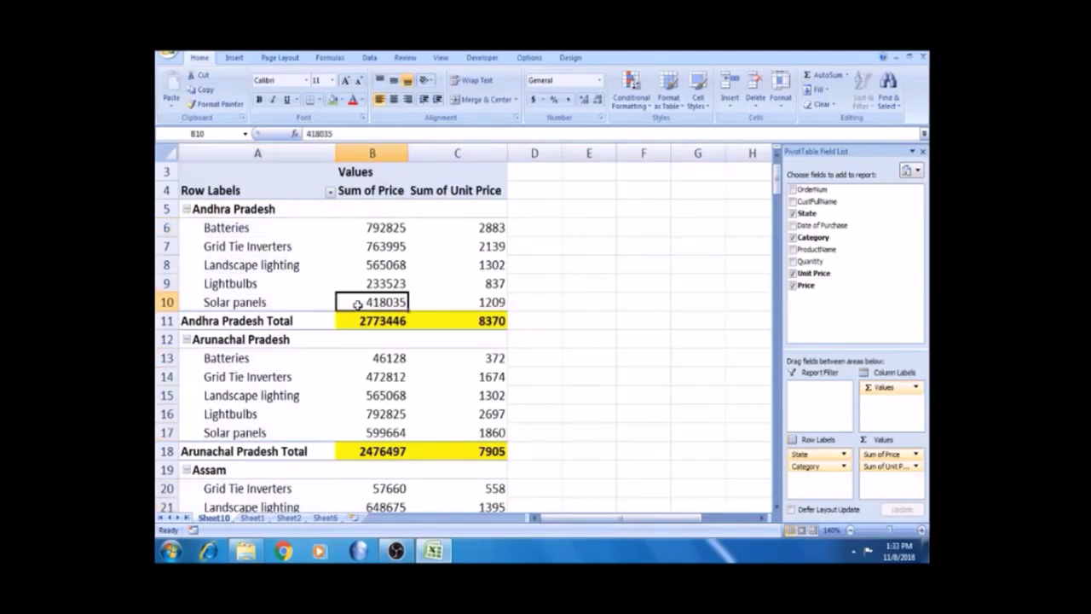
click(284, 320)
click(375, 320)
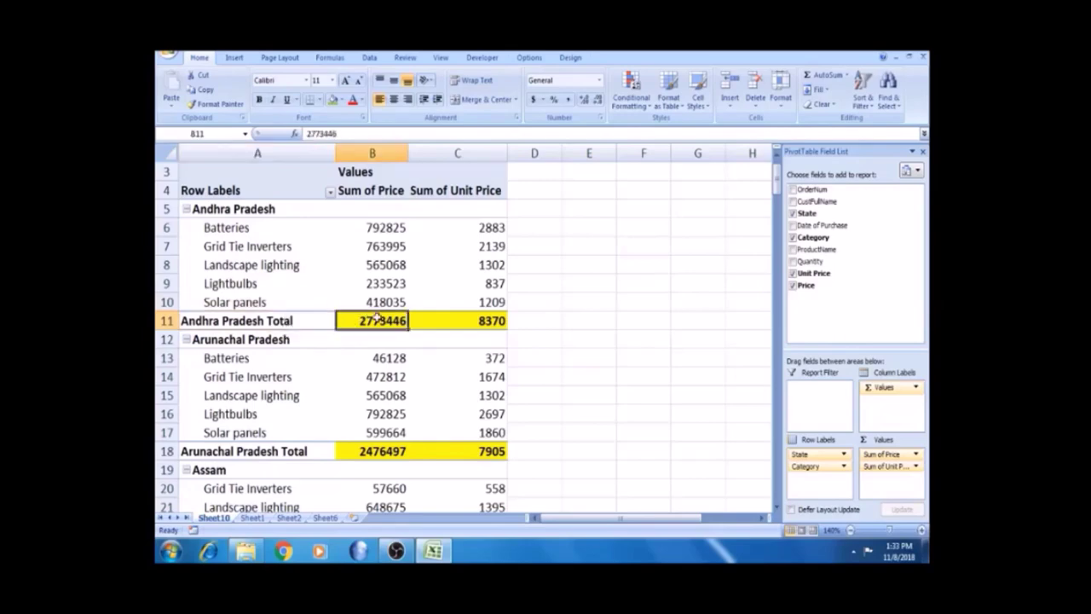
click(469, 320)
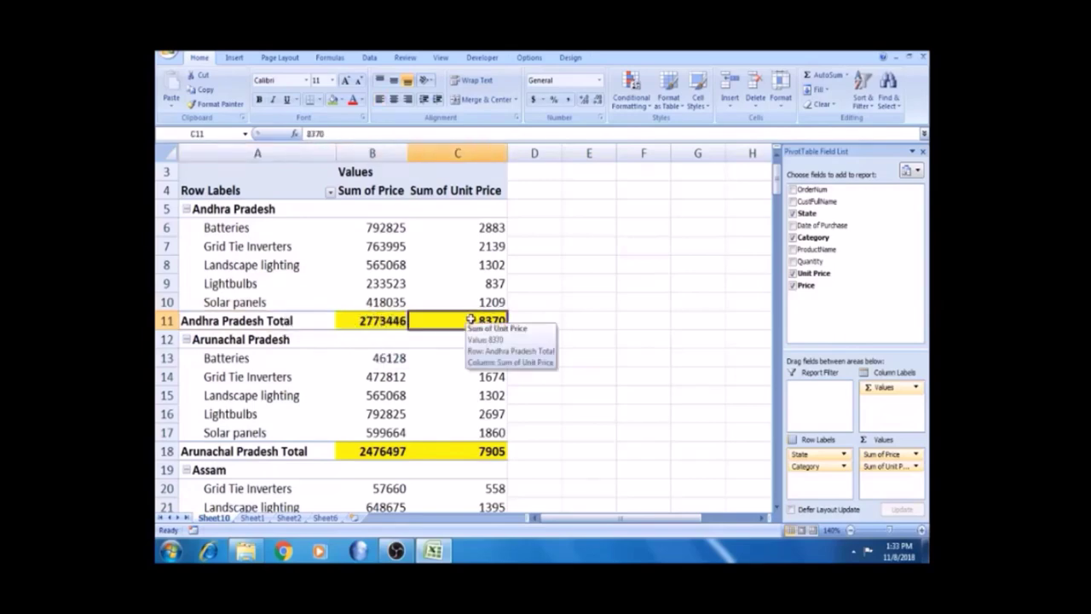
click(371, 321)
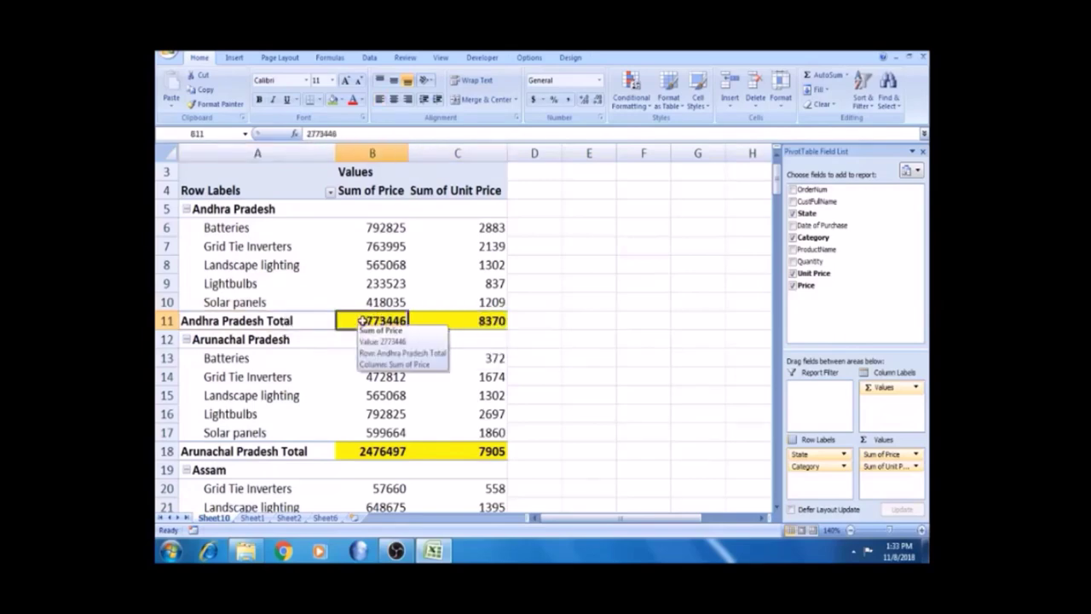
click(261, 322)
click(375, 321)
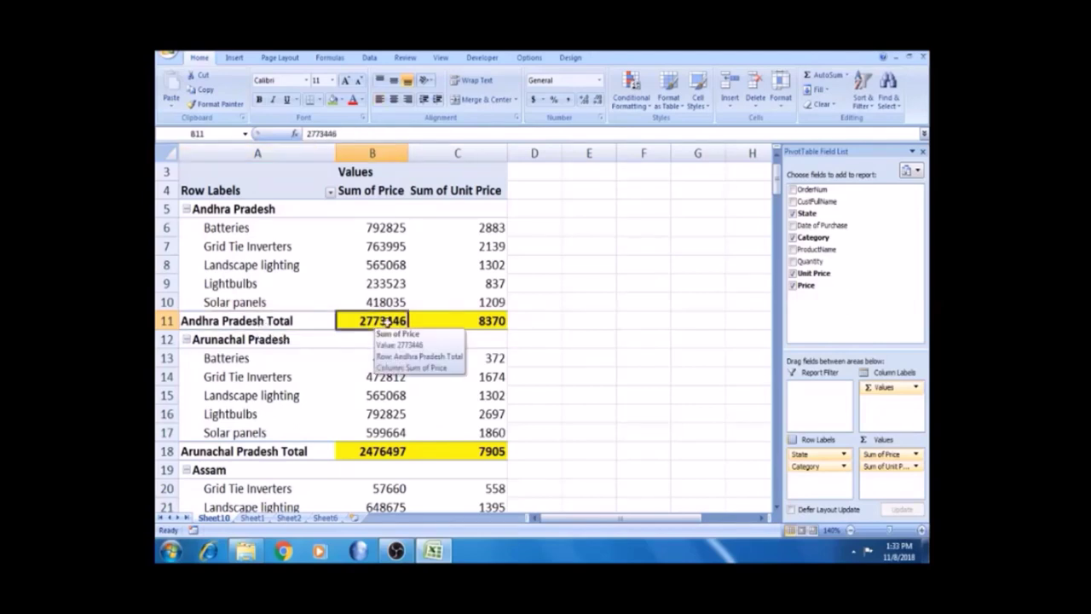
click(477, 320)
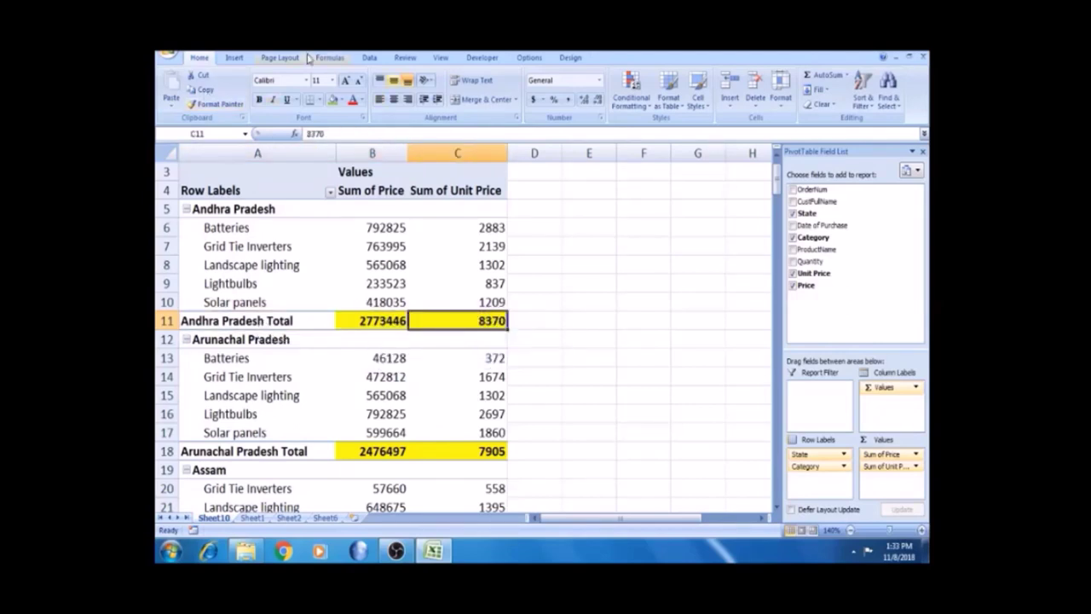
click(571, 57)
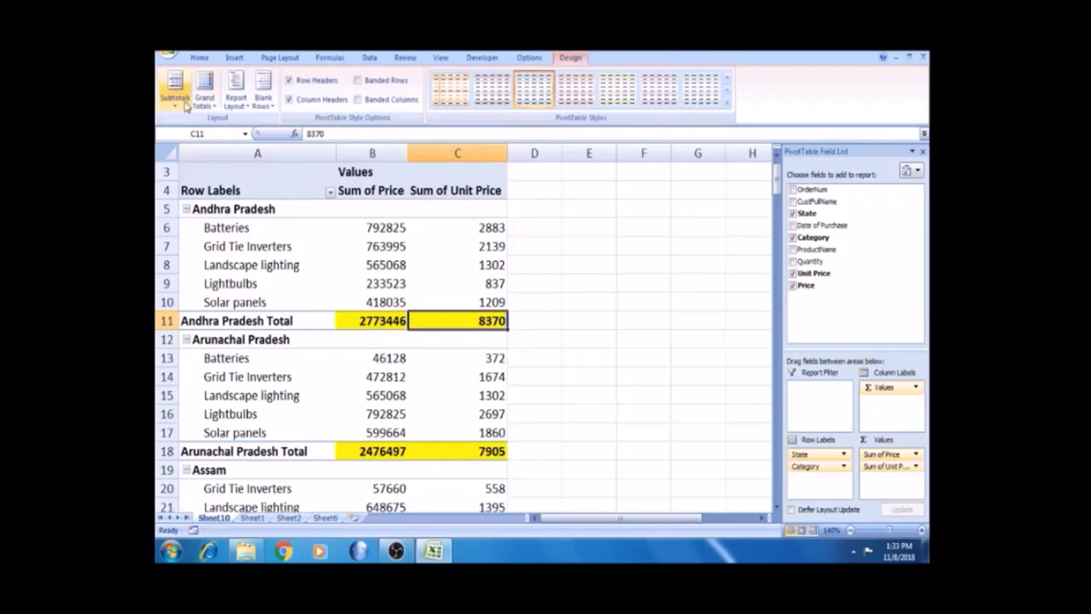
- Show all subtotals at top of group, putting Andhra Pradesh's 2773446 and 8370 on its heading row
click(177, 99)
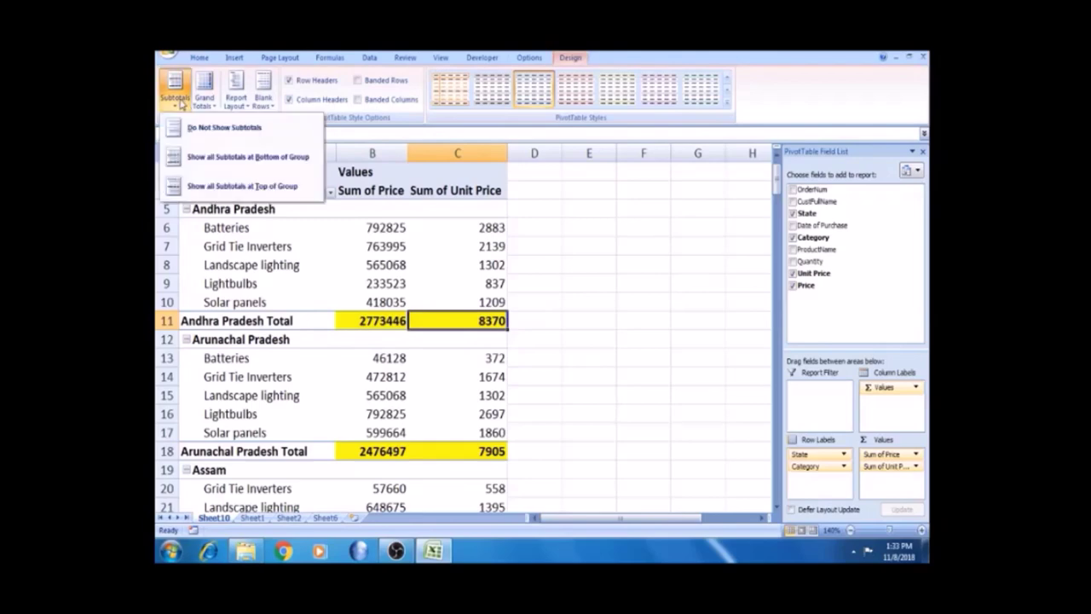
click(227, 193)
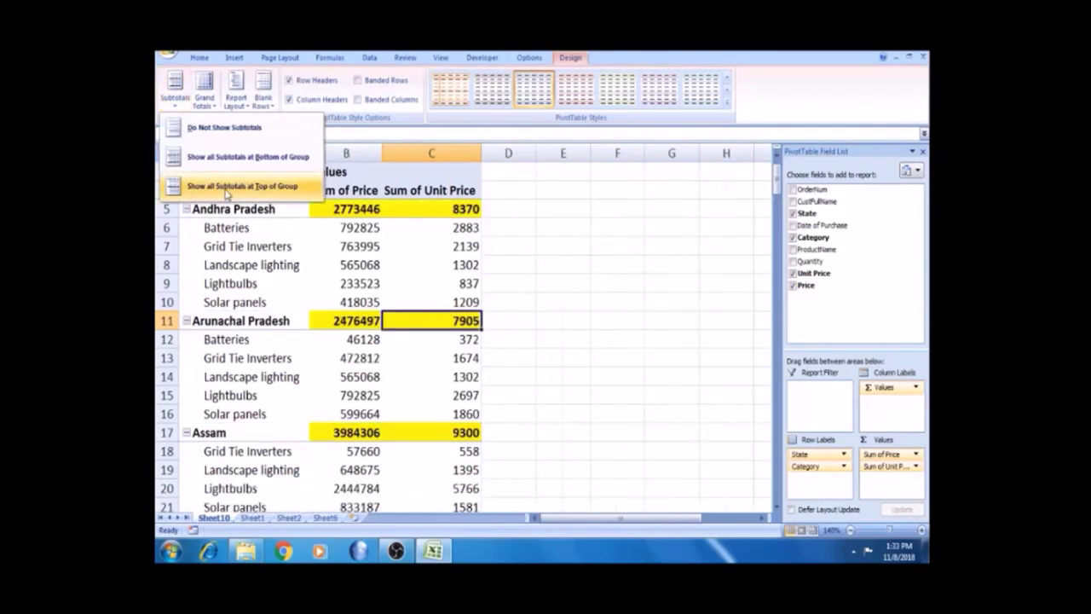
click(351, 205)
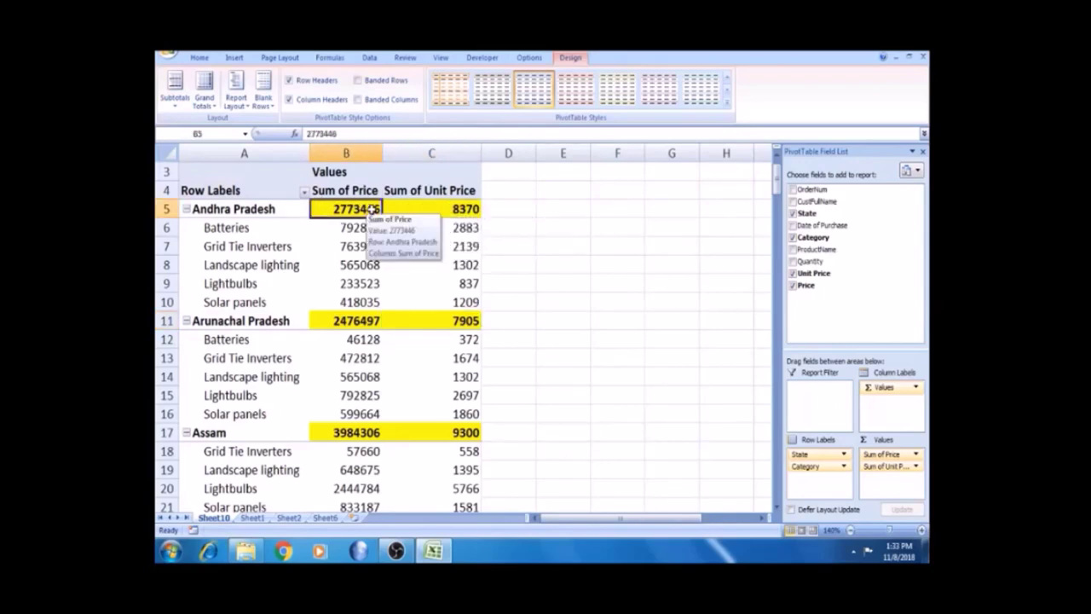
click(237, 248)
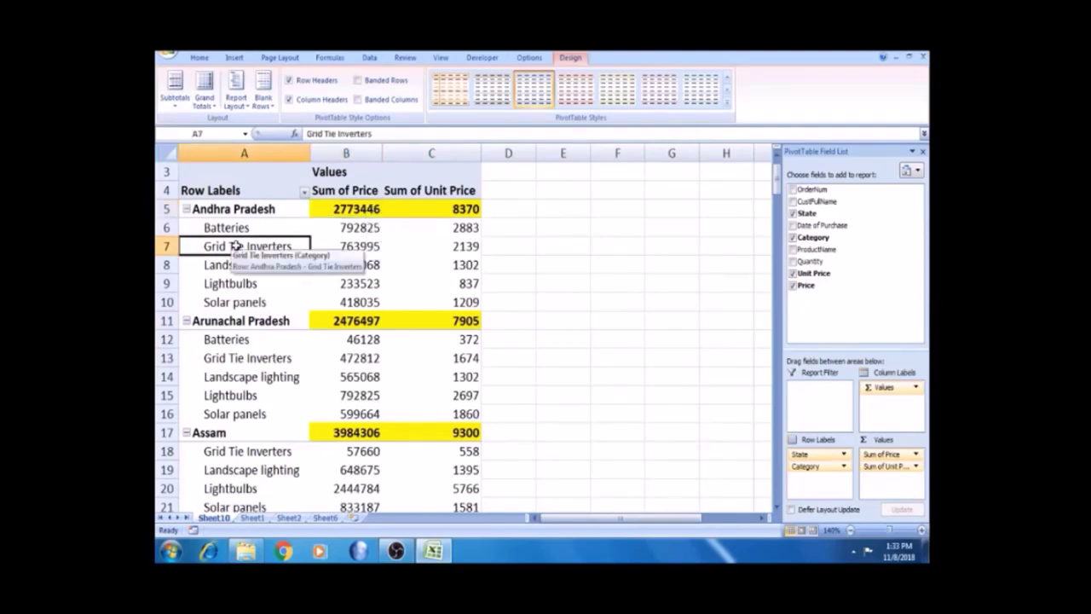
click(542, 321)
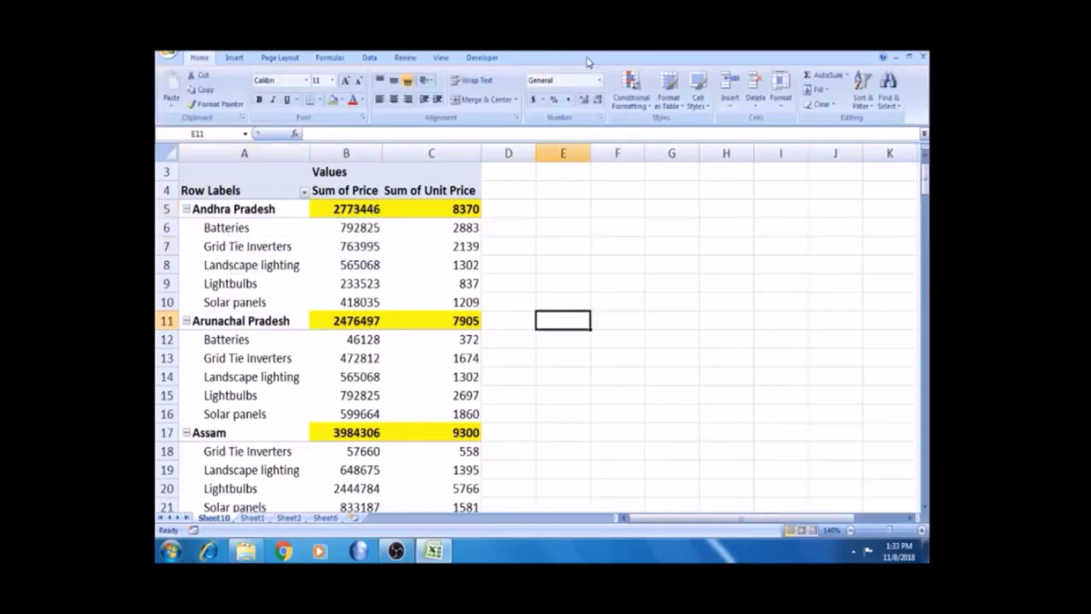
click(238, 267)
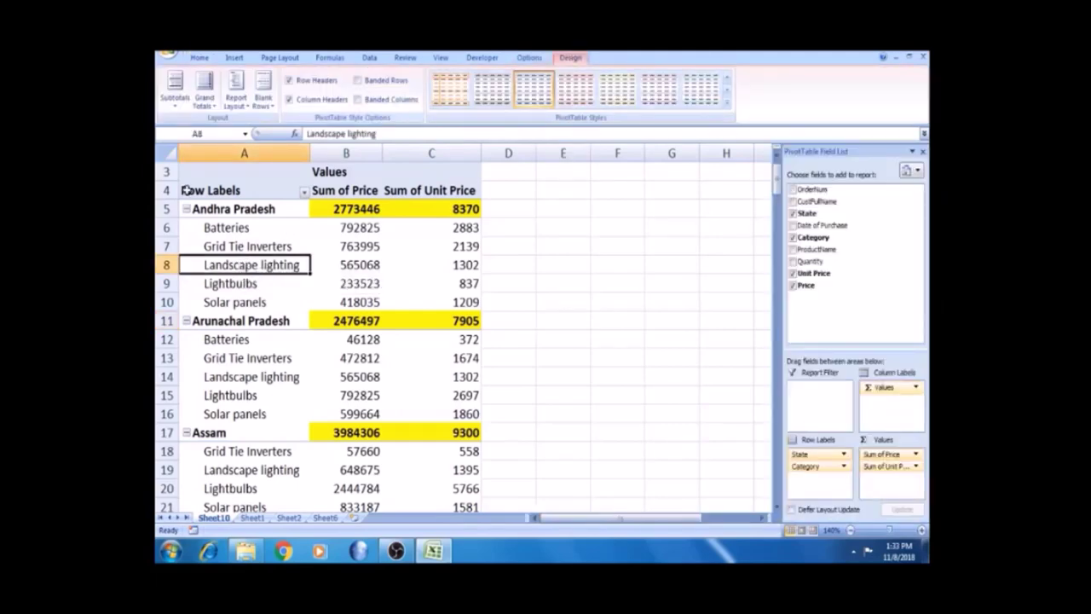
- Open Grand Totals without changes and jump down to the Grand Total row
click(214, 106)
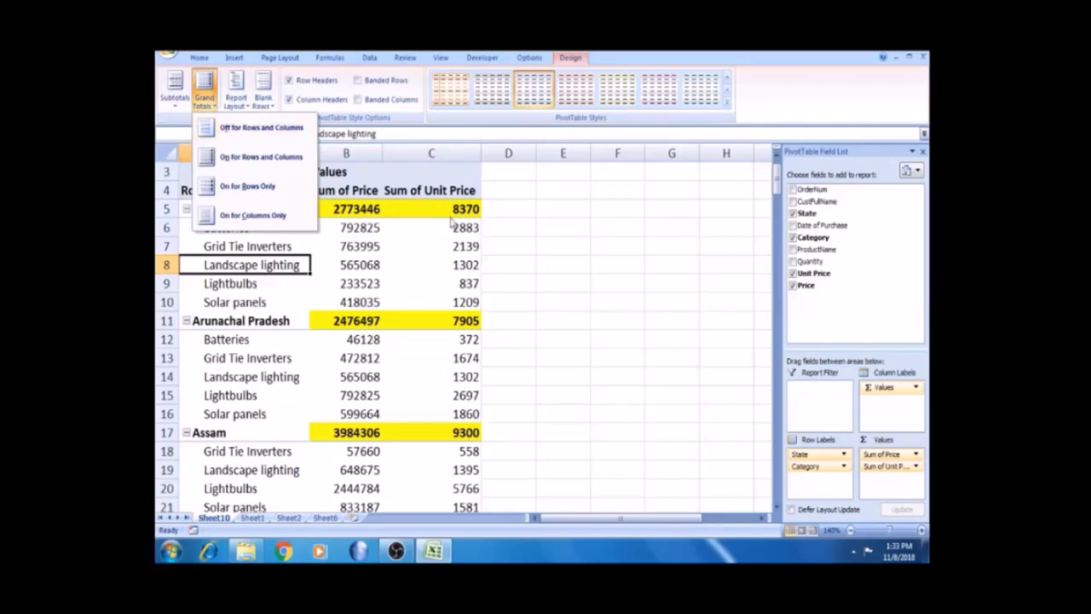
click(452, 209)
click(440, 207)
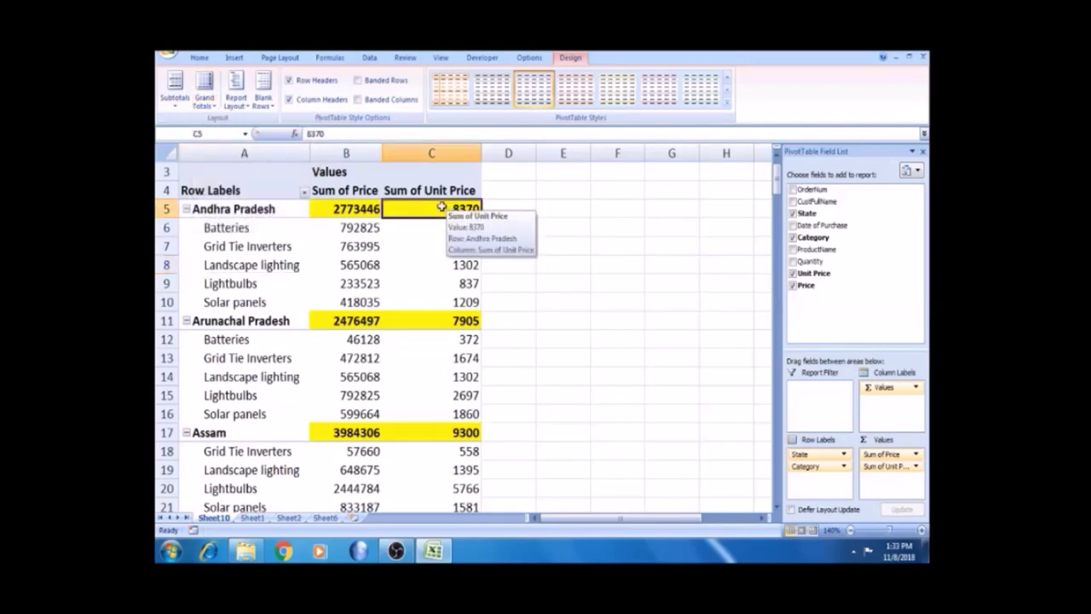
key(ctrl+Down)
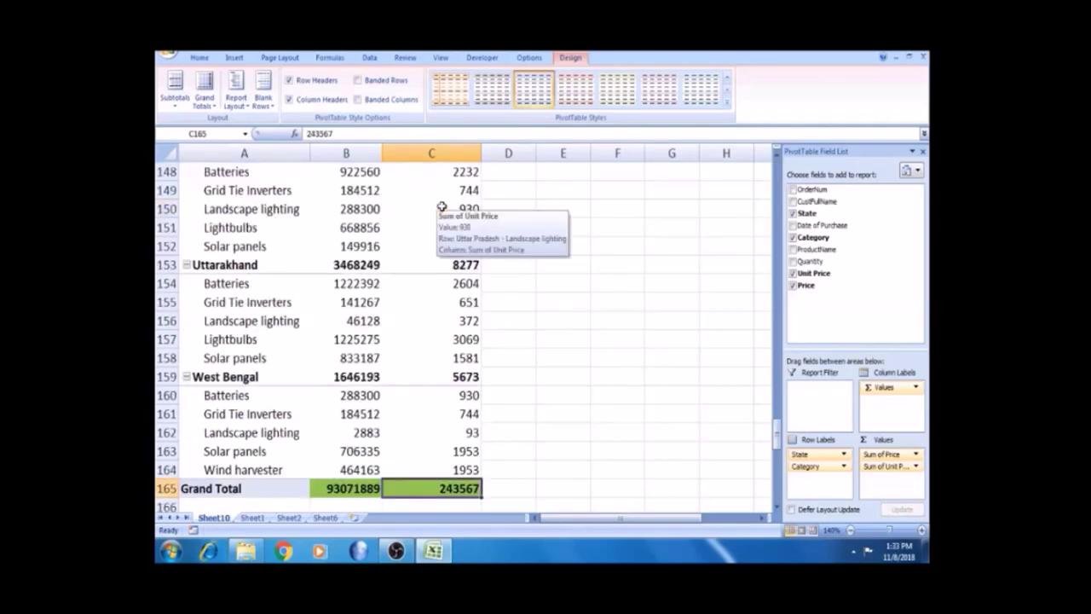
- Switch grand totals off, then back on for rows and columns (93071889, 243567)
click(204, 102)
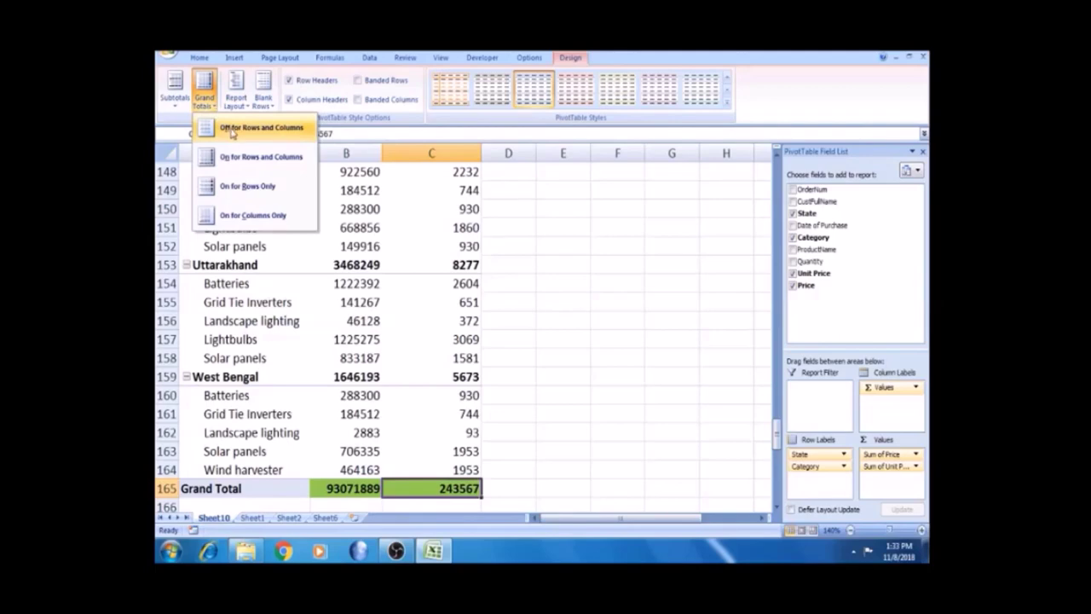
click(232, 130)
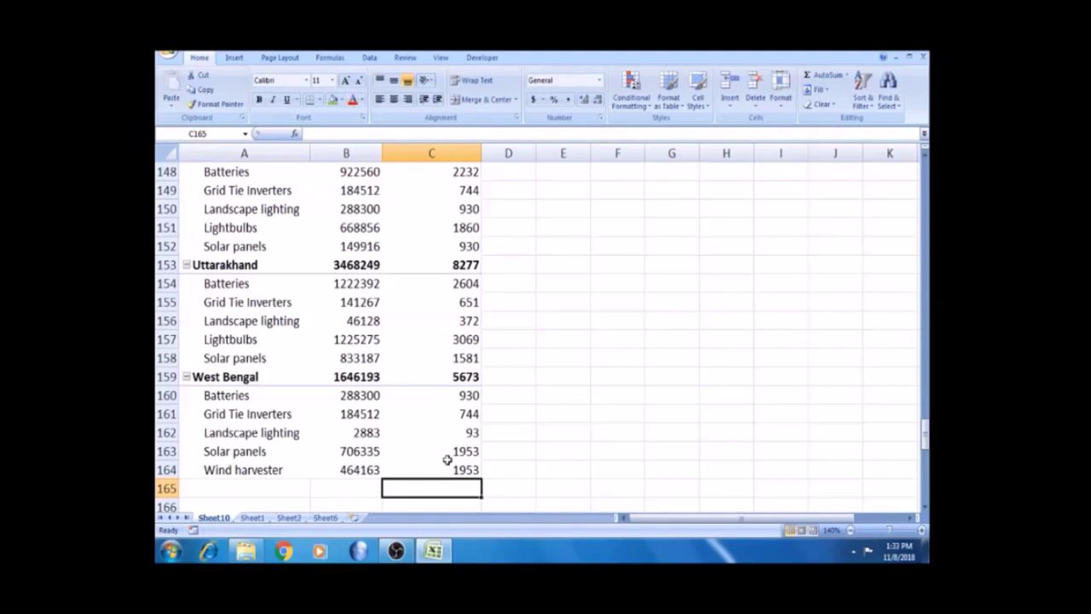
click(447, 465)
click(571, 57)
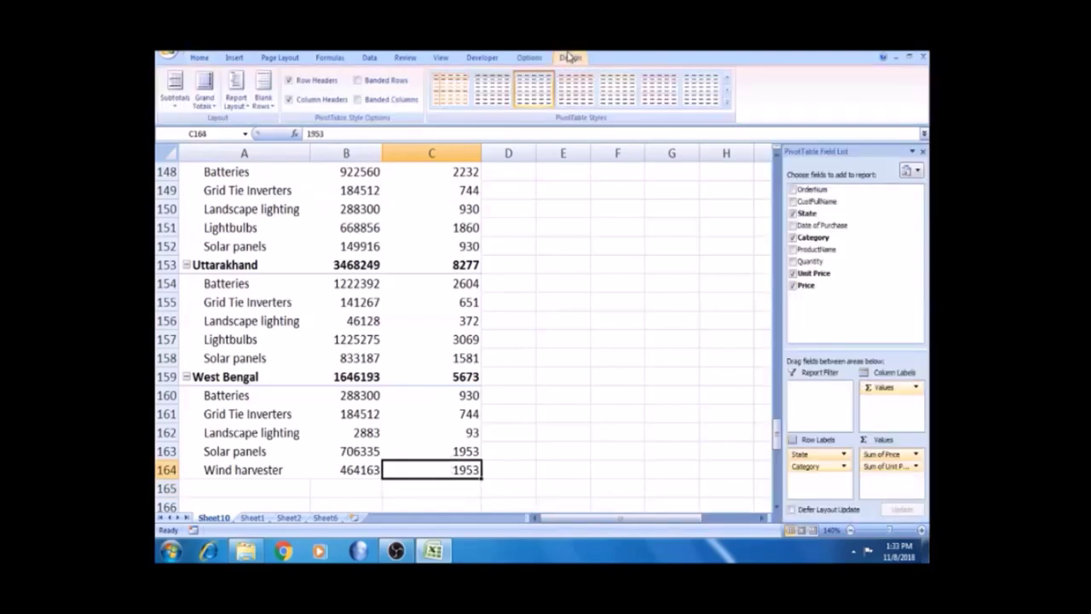
click(204, 103)
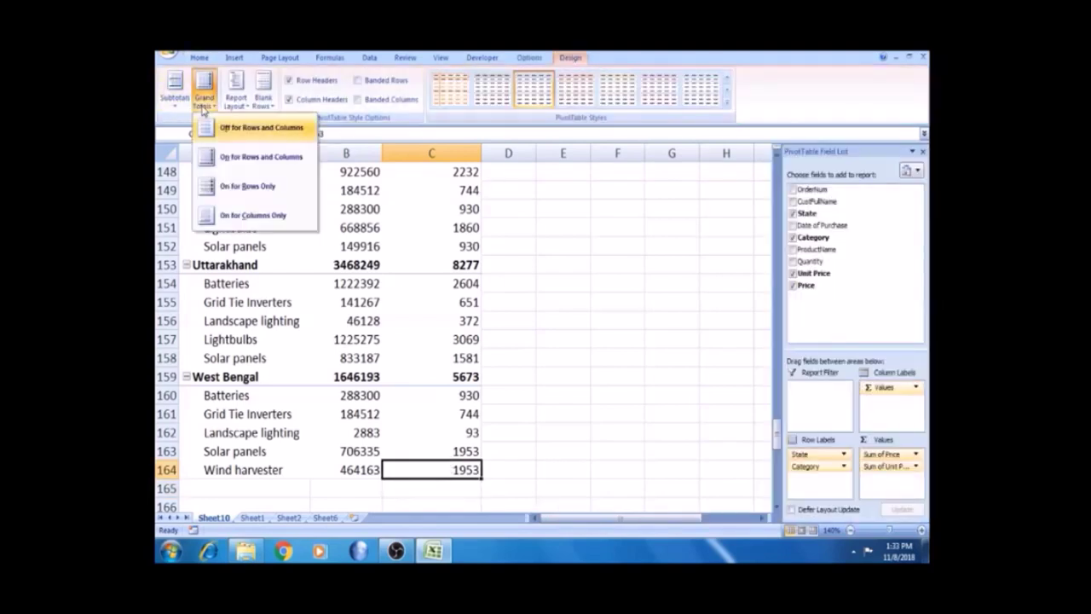
click(248, 159)
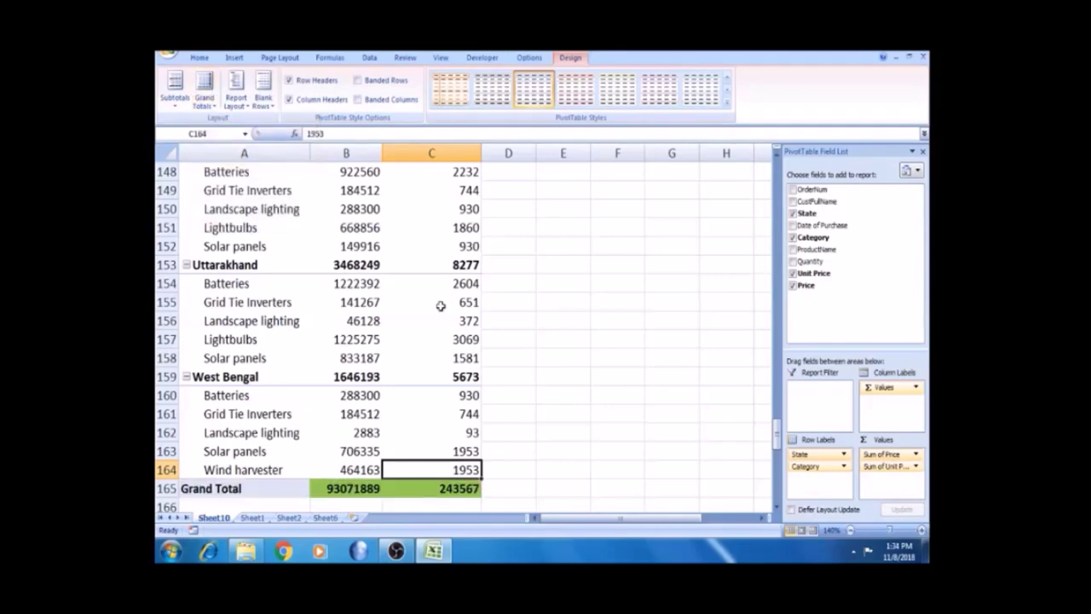
click(496, 285)
key(Left)
key(Left)
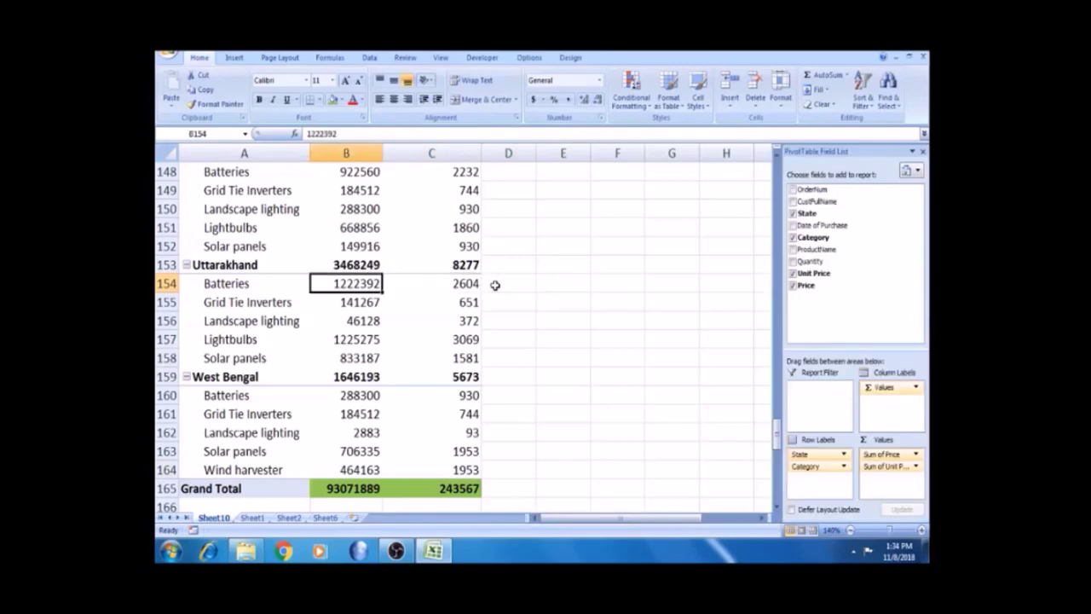
key(Right)
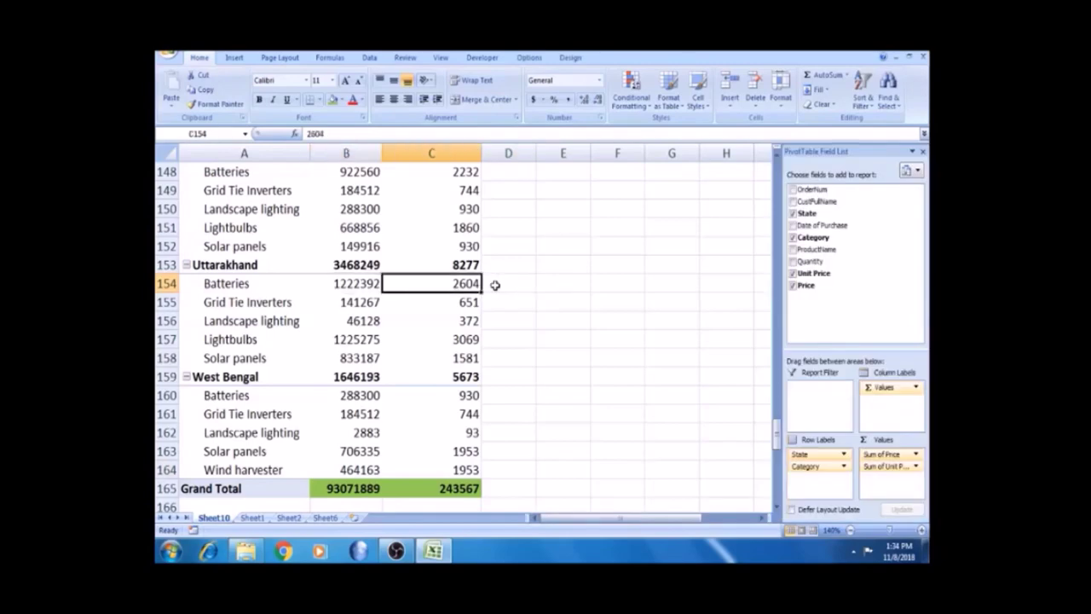
key(Right)
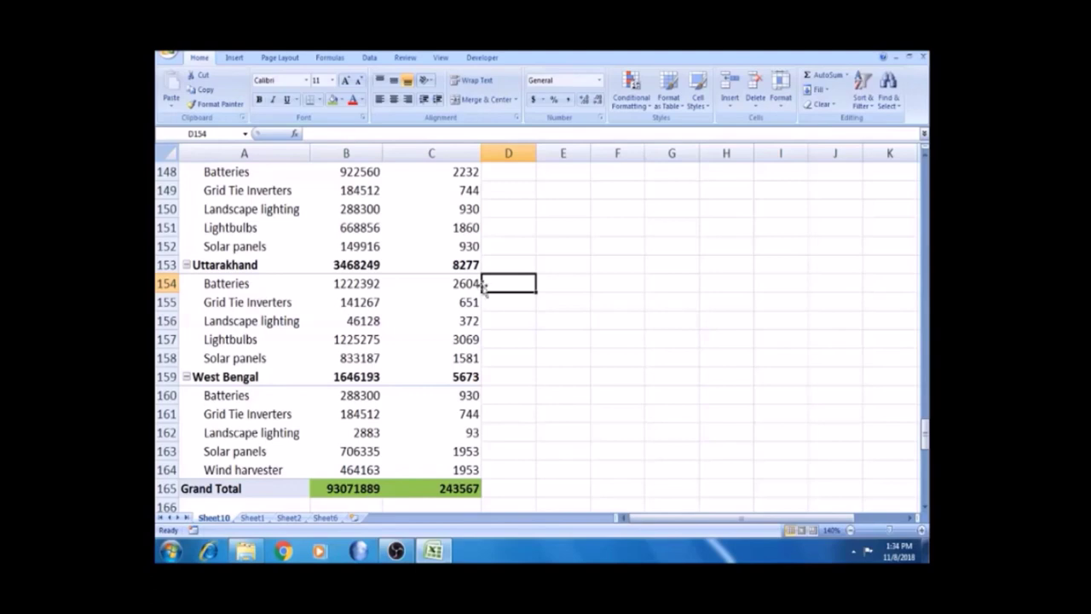
key(Left)
key(Left)
click(463, 266)
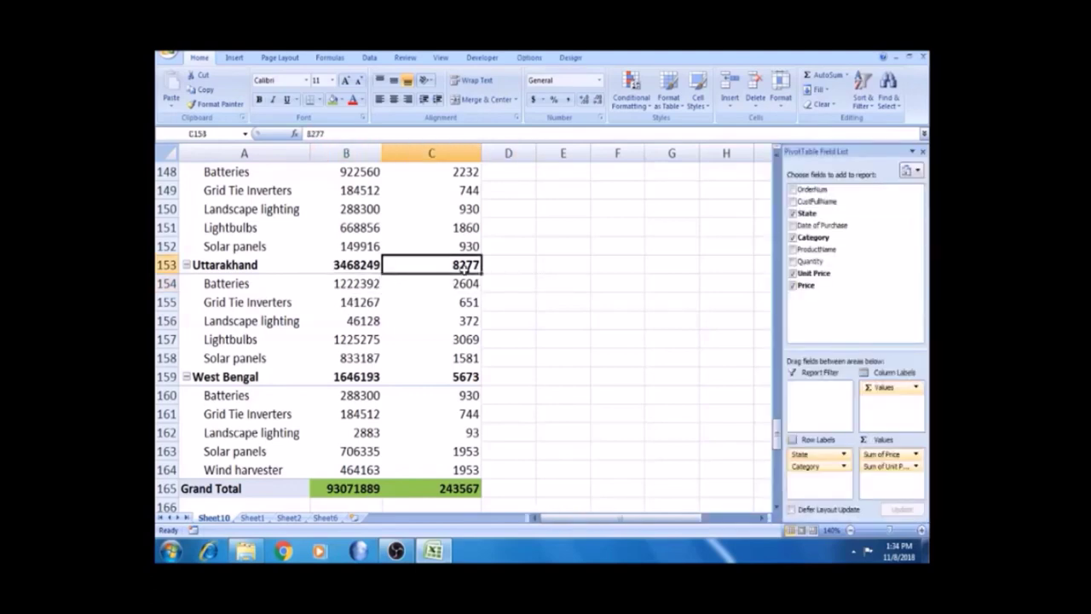
click(501, 288)
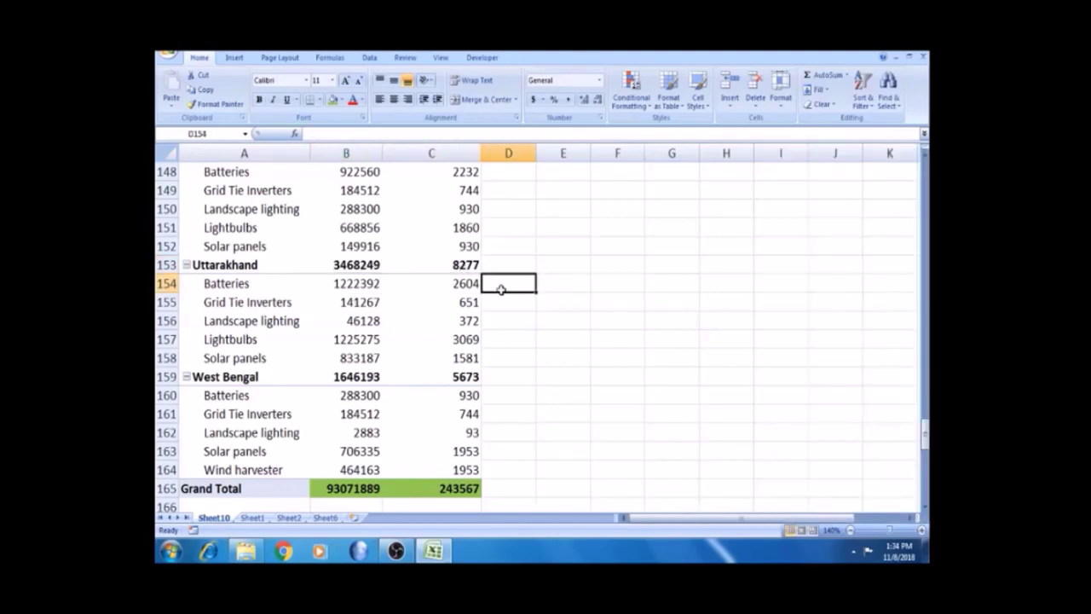
click(351, 293)
key(shift+Right)
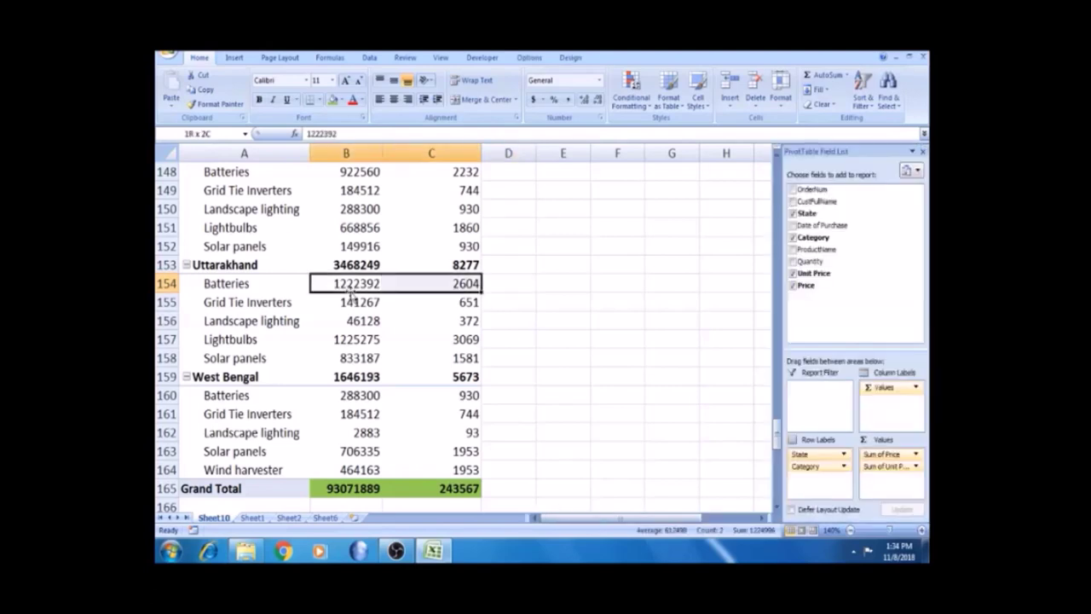
click(505, 288)
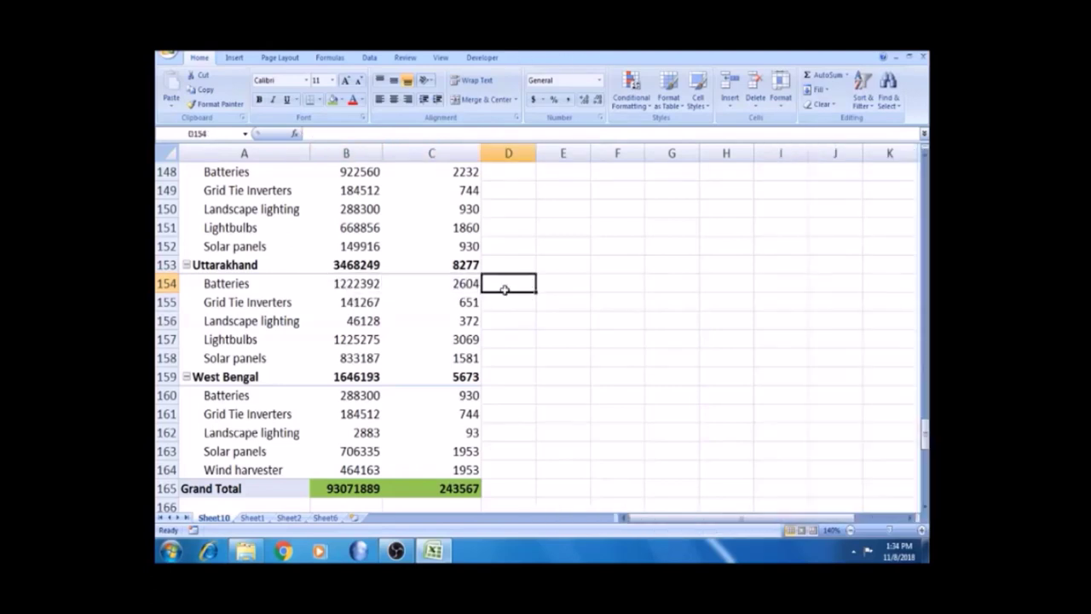
text(=)
click(355, 284)
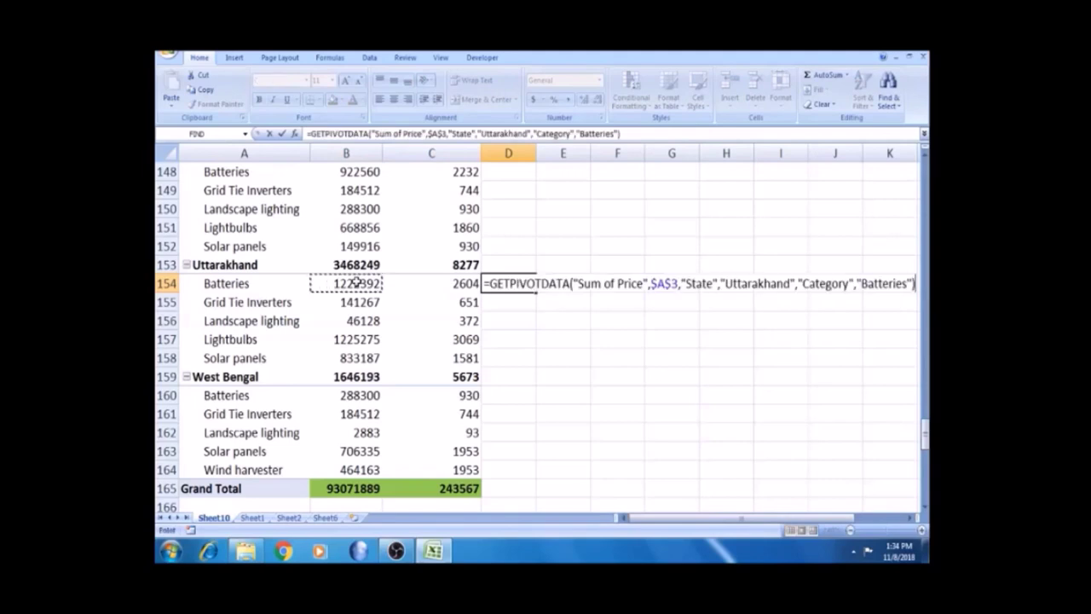
text(+)
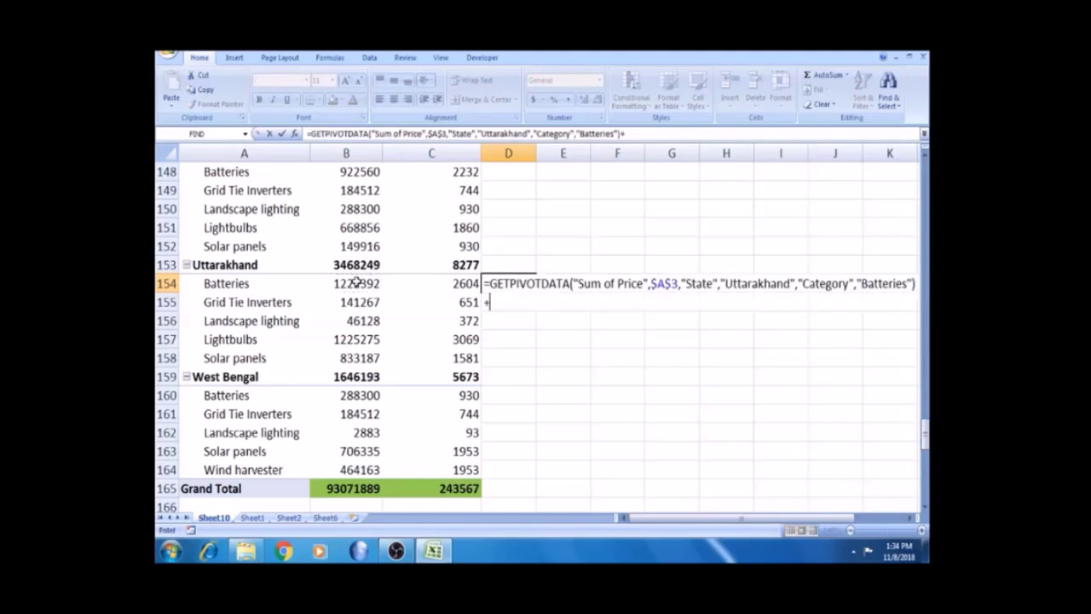
click(442, 282)
key(Return)
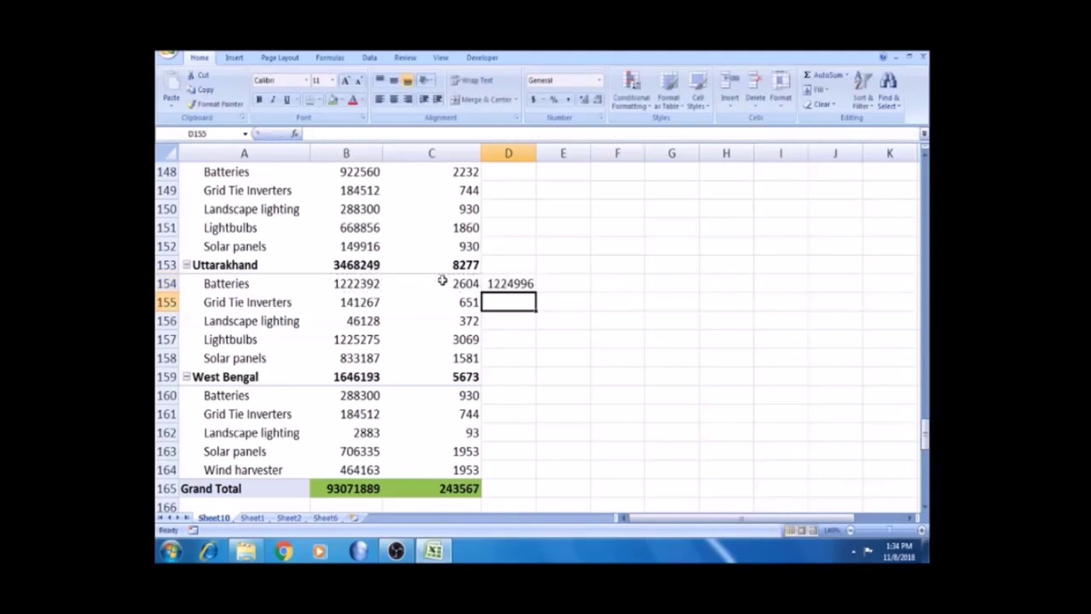
click(522, 284)
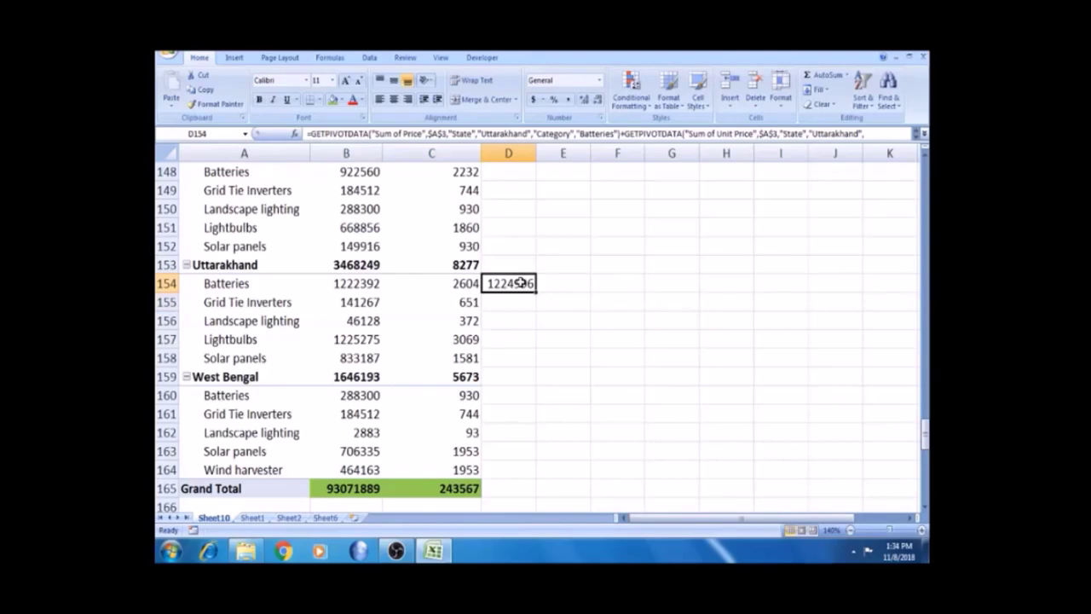
key(Delete)
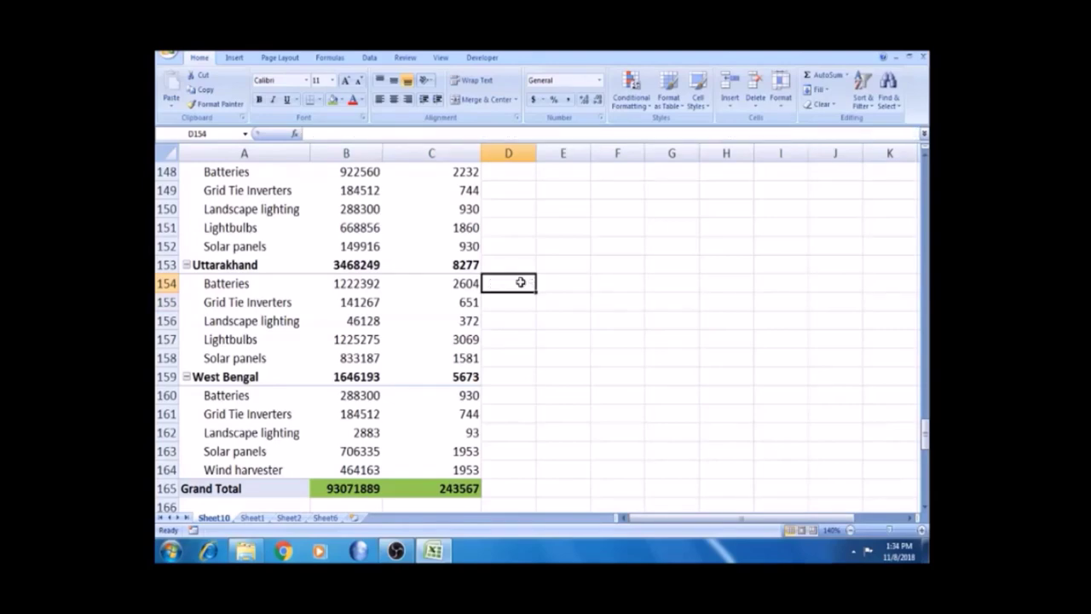
- Set the pivot table's grand totals to On for Rows Only
click(406, 315)
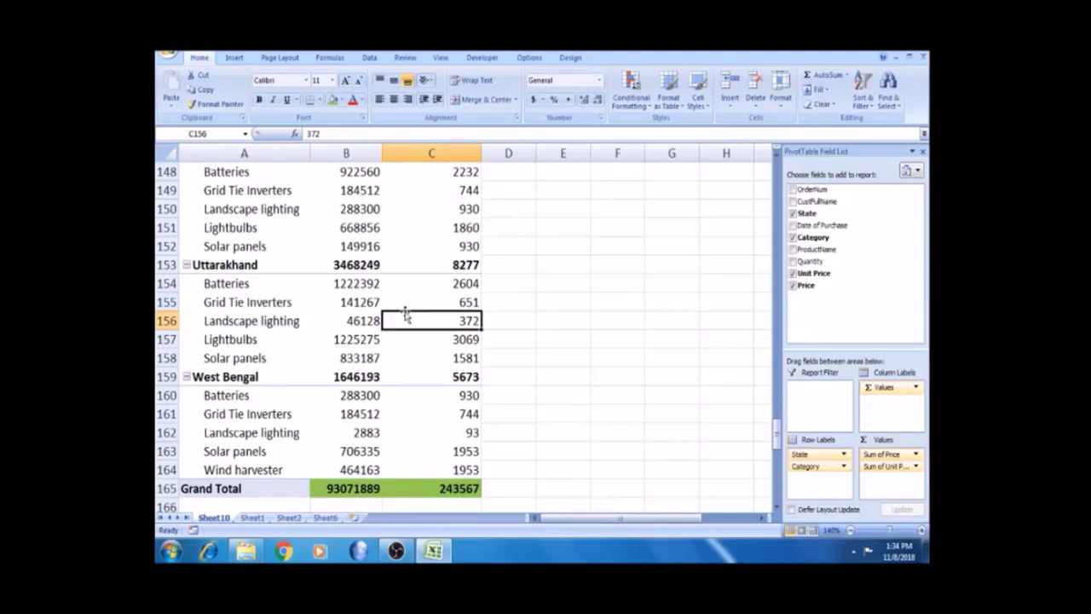
click(498, 281)
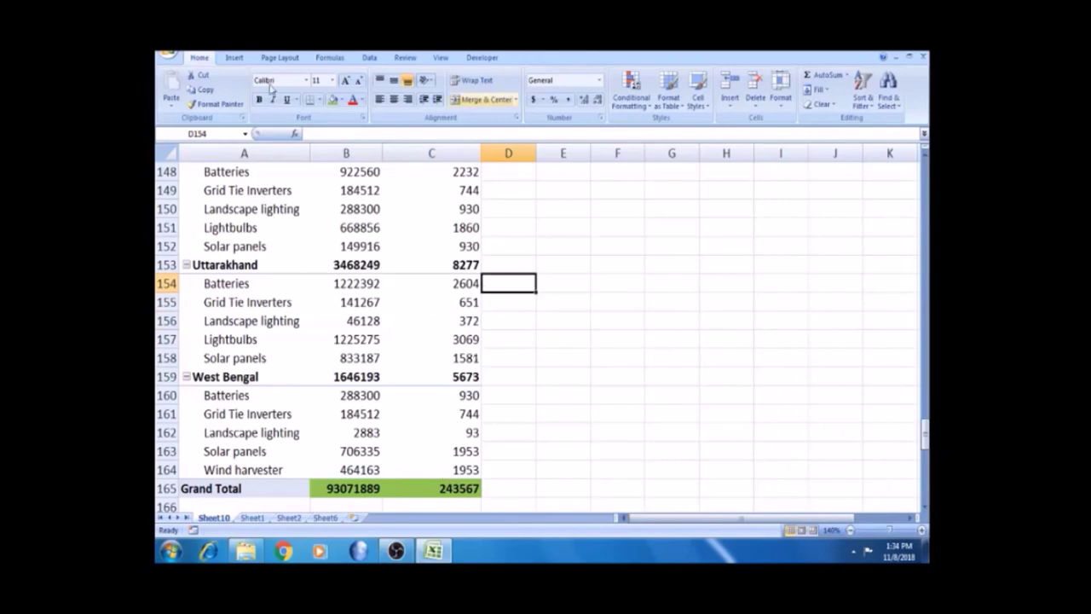
click(402, 225)
click(571, 57)
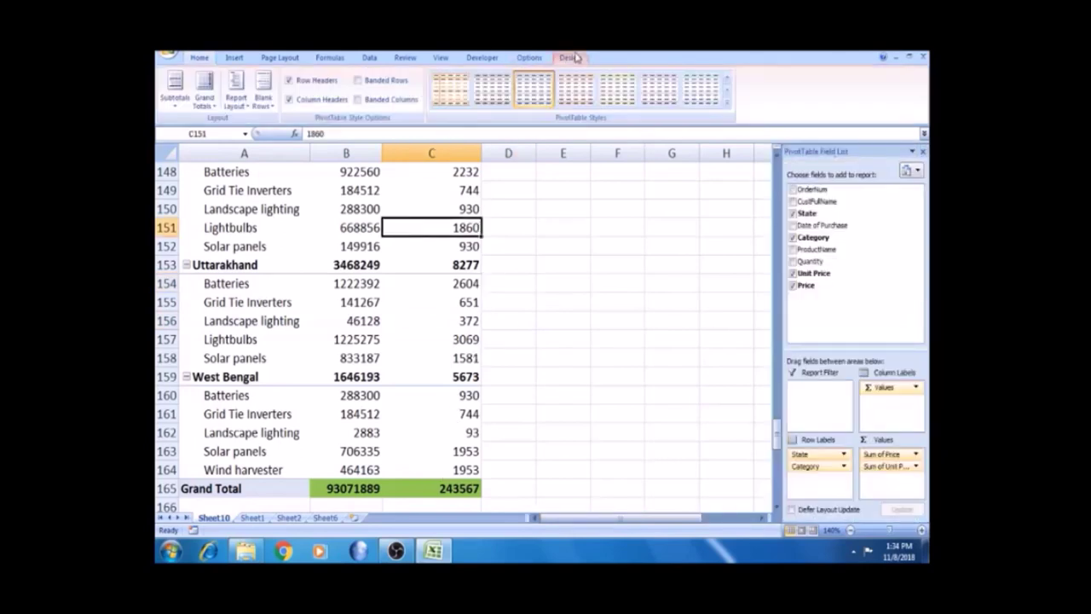
click(205, 92)
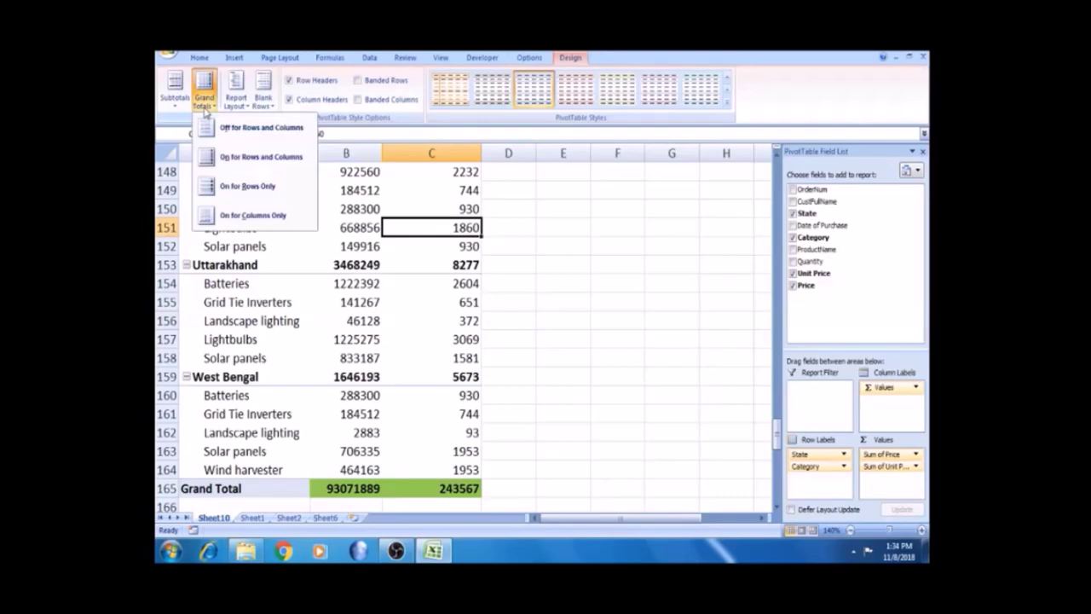
click(279, 194)
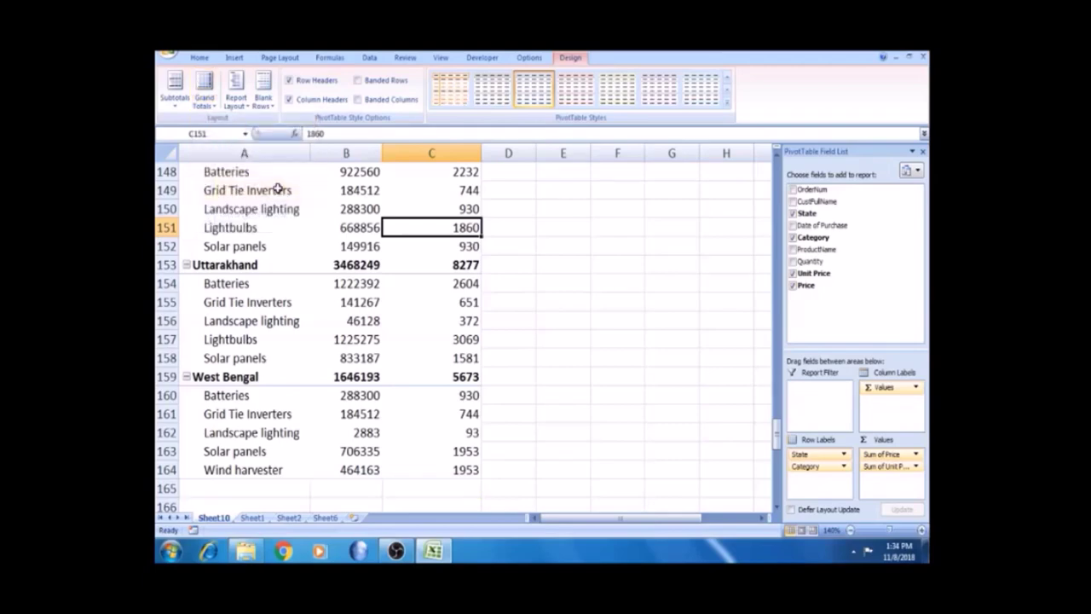
- Inspect cells D151 to B165 where the Grand Total row used to be
click(513, 228)
click(512, 245)
click(510, 228)
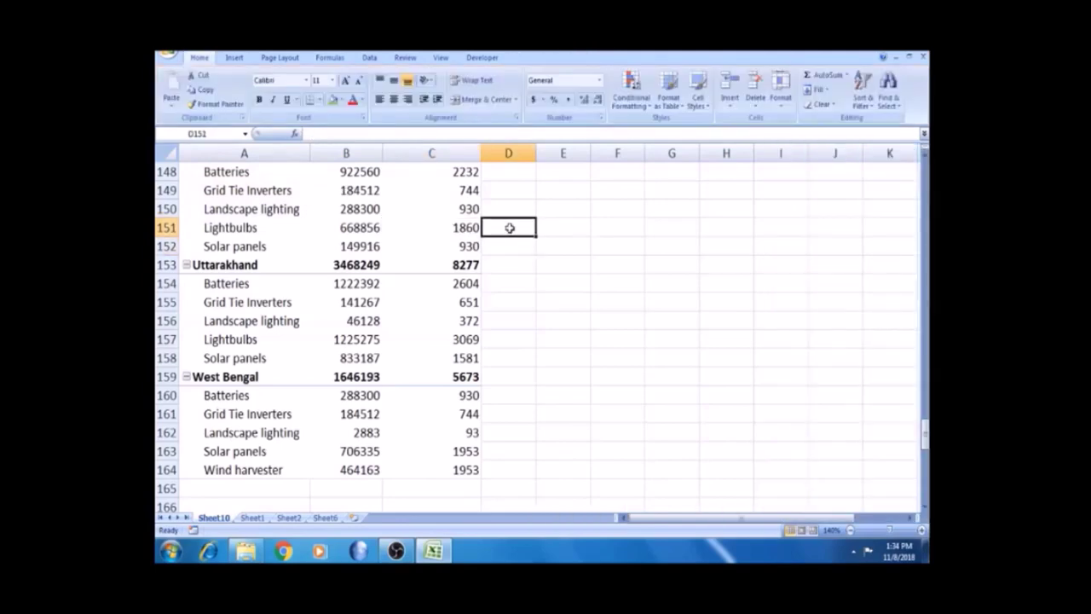
click(356, 484)
click(531, 355)
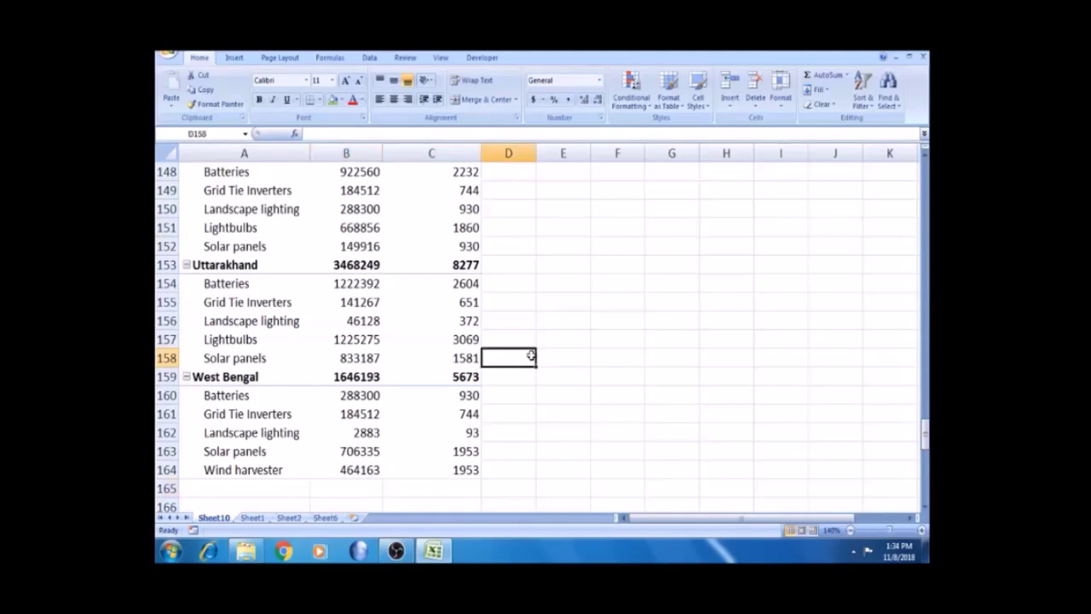
click(355, 489)
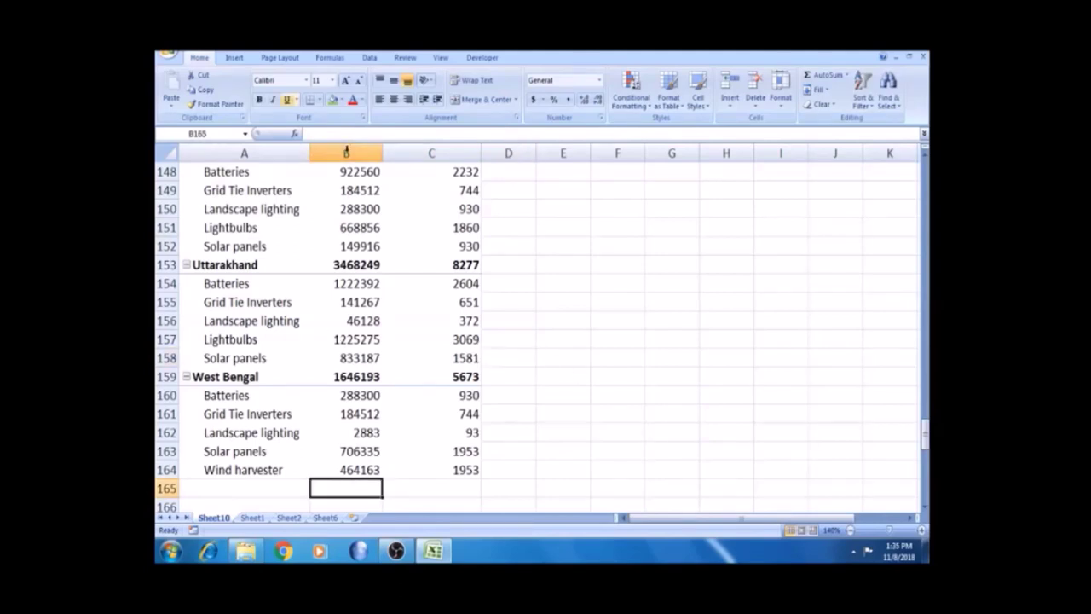
click(472, 60)
- Set grand totals to On for Columns Only, restoring the Grand Total row, and return to the top
click(415, 300)
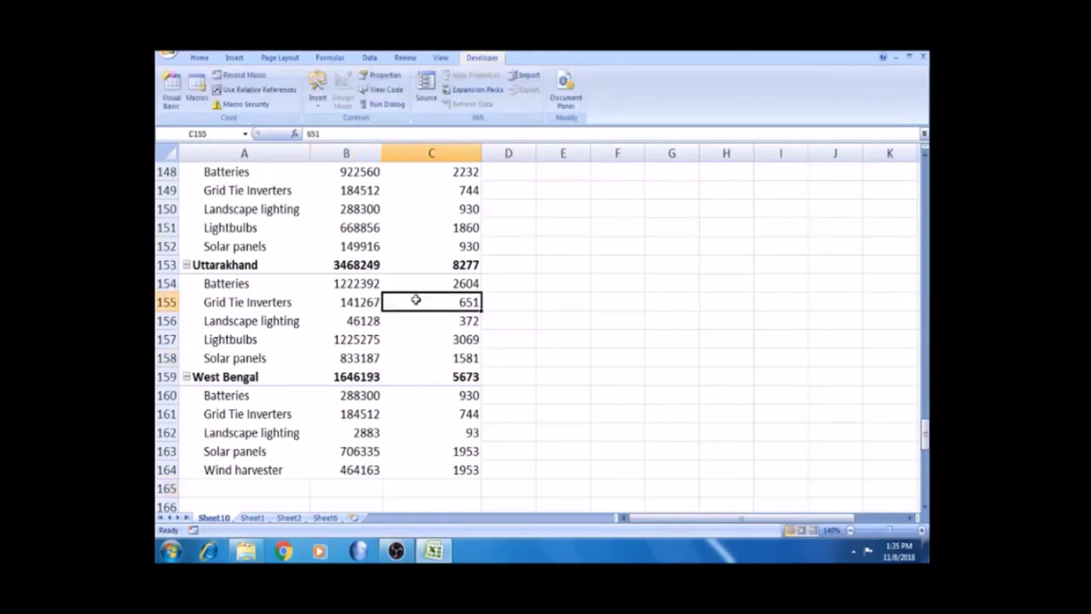
click(569, 58)
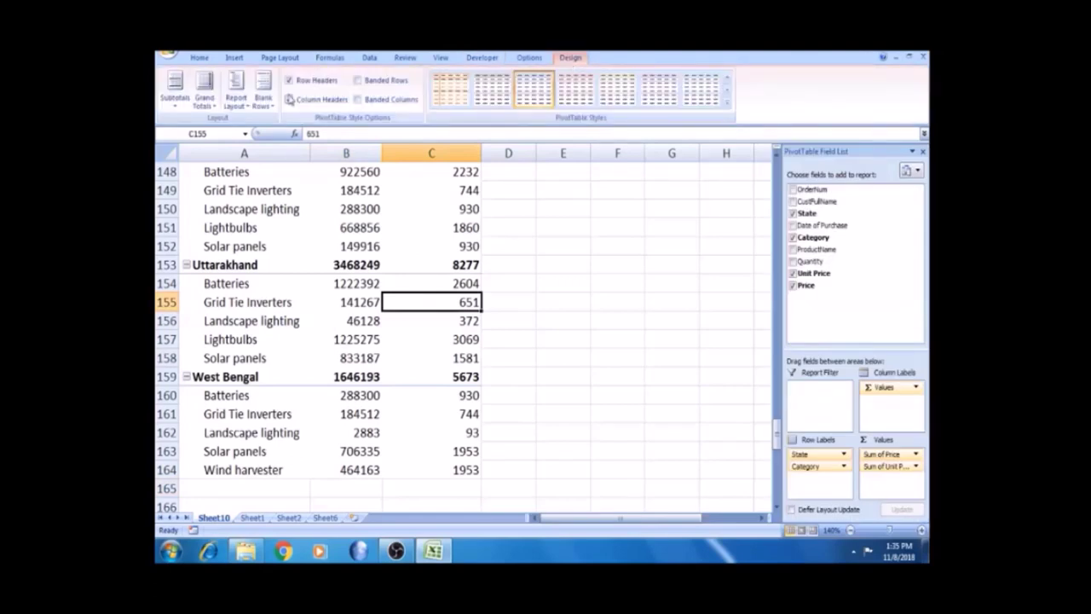
click(205, 89)
click(255, 217)
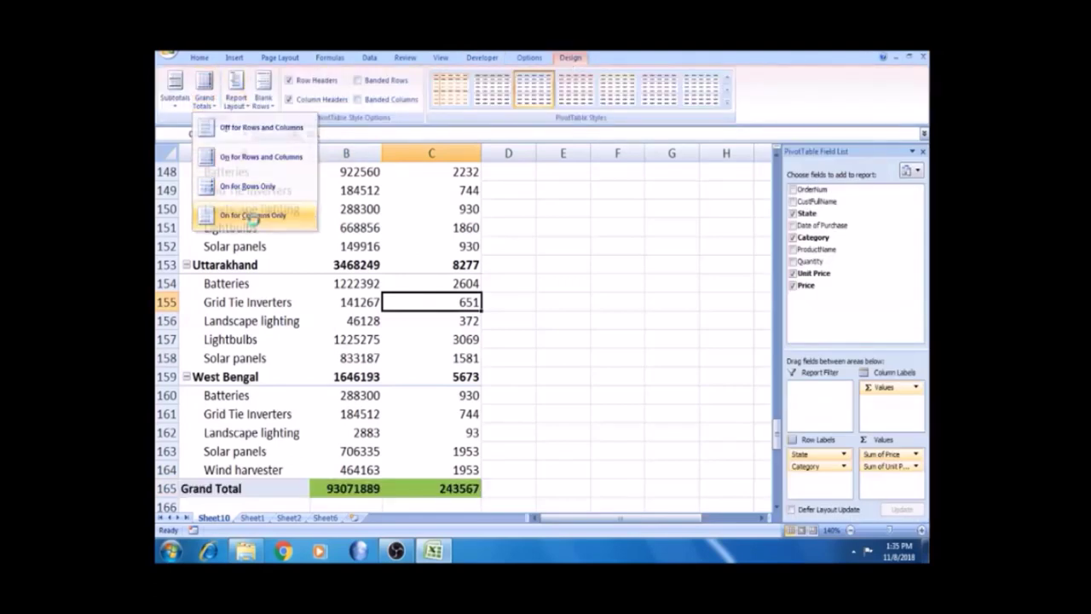
click(342, 484)
click(349, 428)
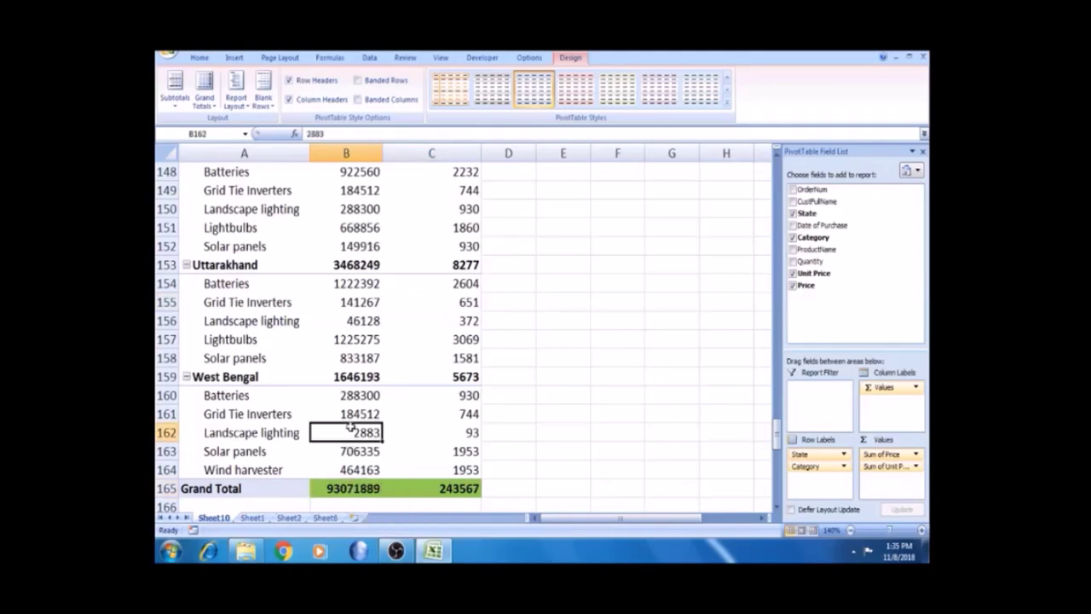
mouse_move(350, 427)
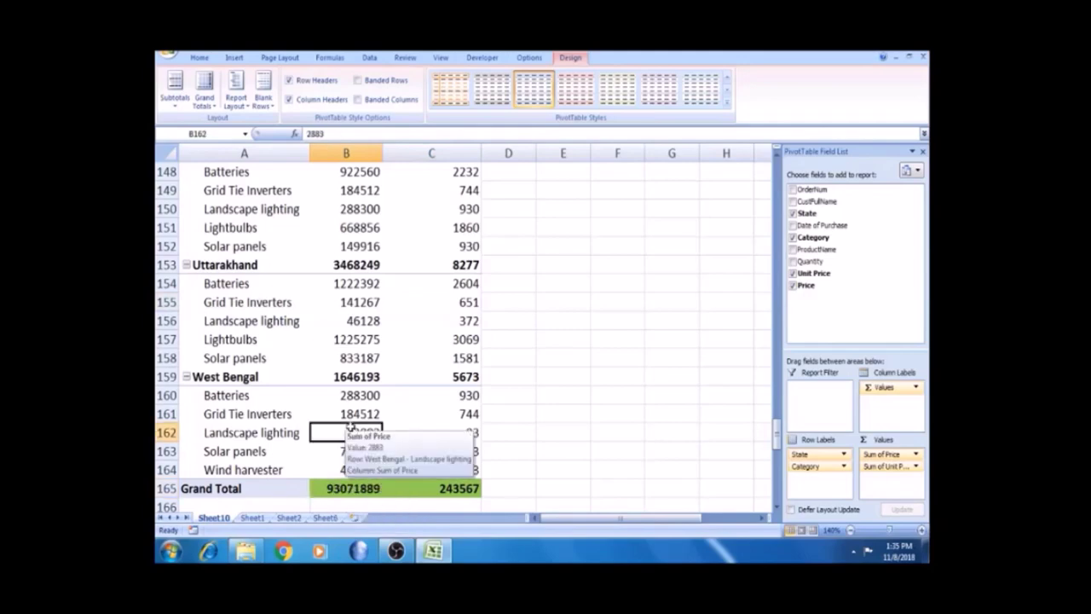
key(ctrl+Up)
key(ctrl+Up)
click(286, 321)
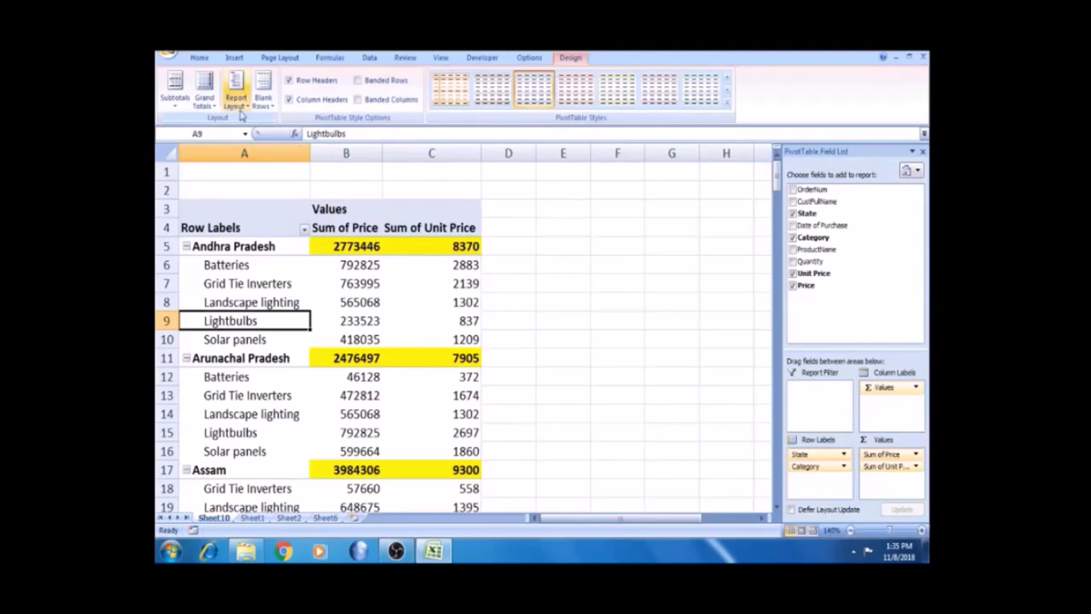
- Switch the pivot table report layout to Outline Form
click(242, 106)
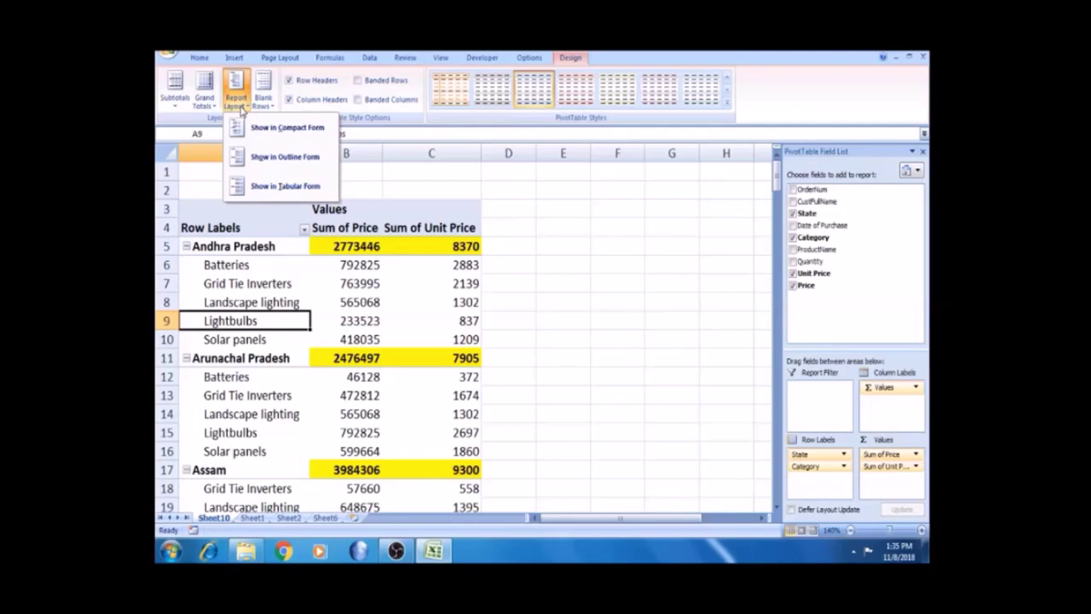
click(266, 133)
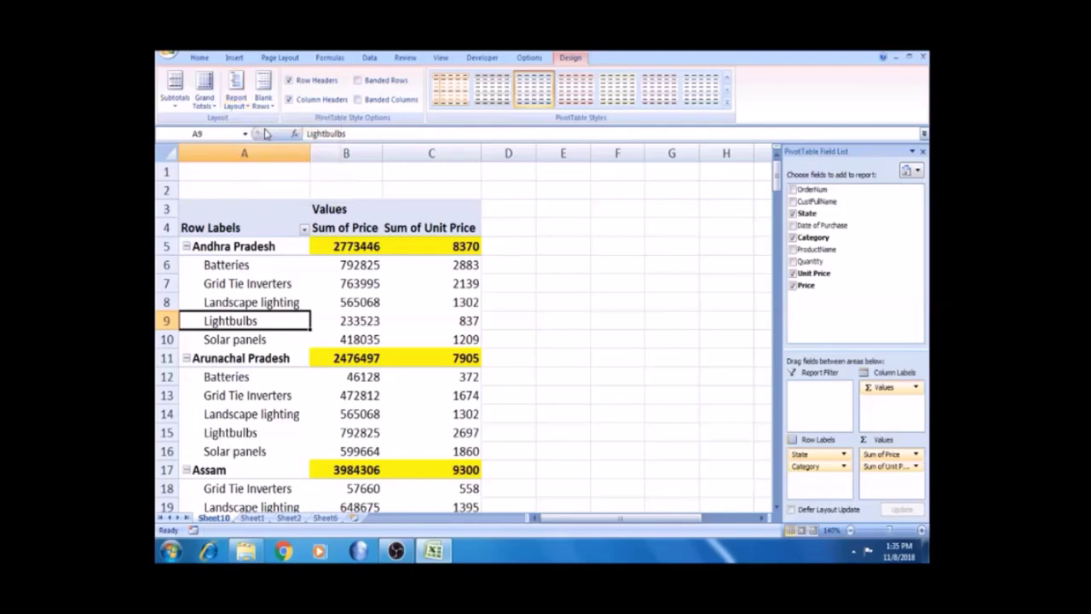
click(236, 101)
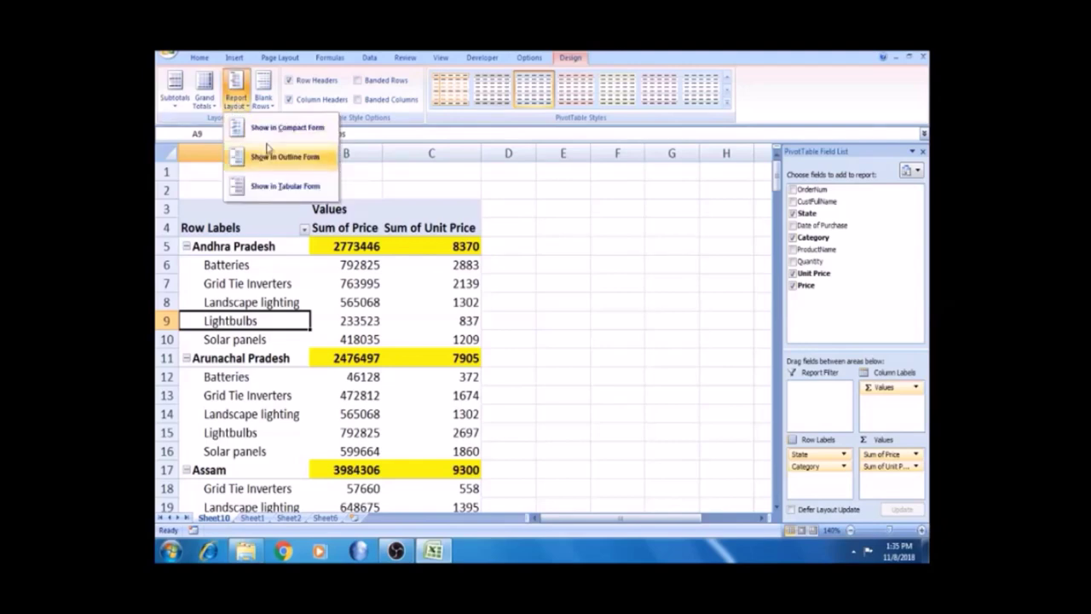
click(272, 161)
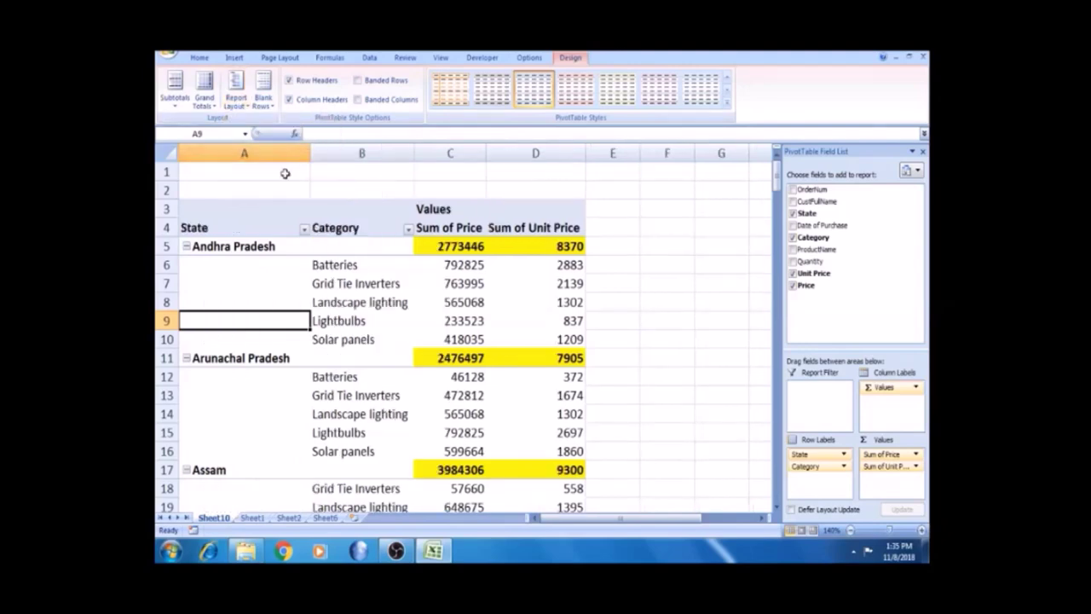
click(238, 253)
click(250, 281)
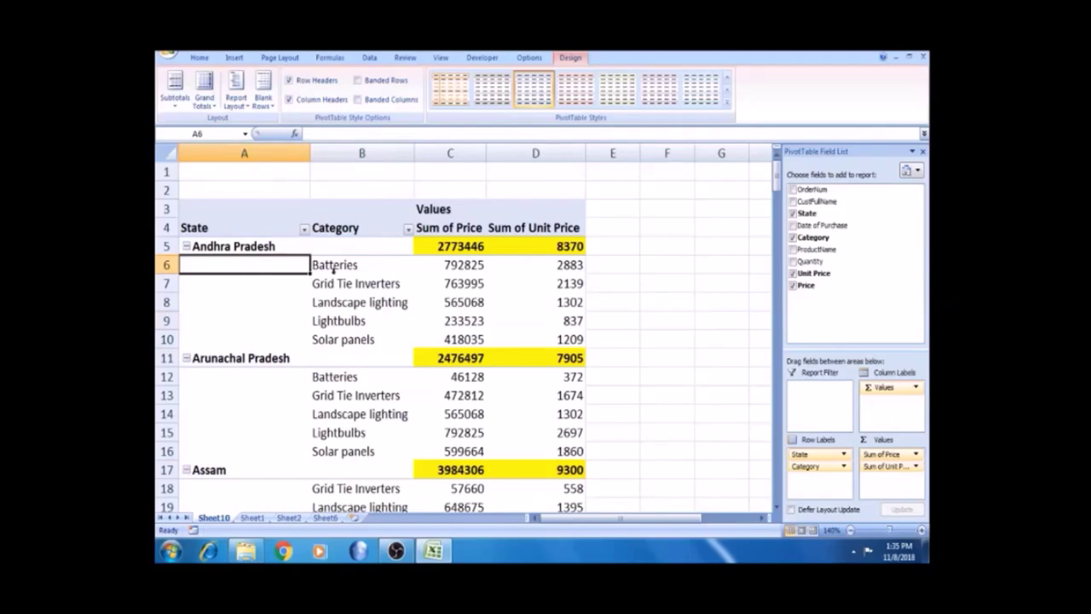
key(Right)
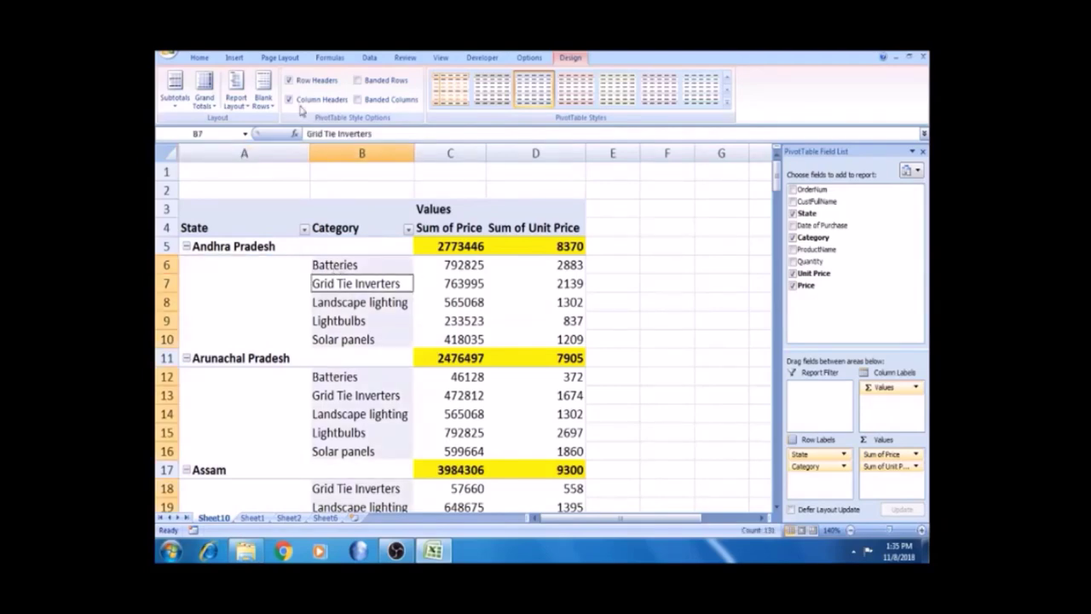
- Change the report layout to Tabular Form, with separate State and Category columns
click(236, 104)
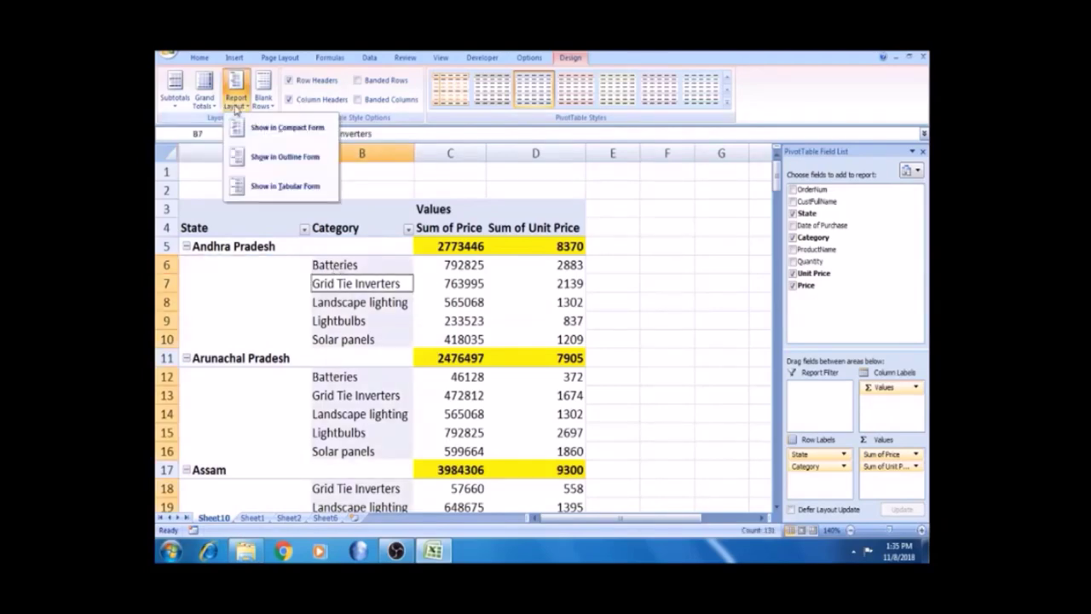
click(283, 190)
click(268, 299)
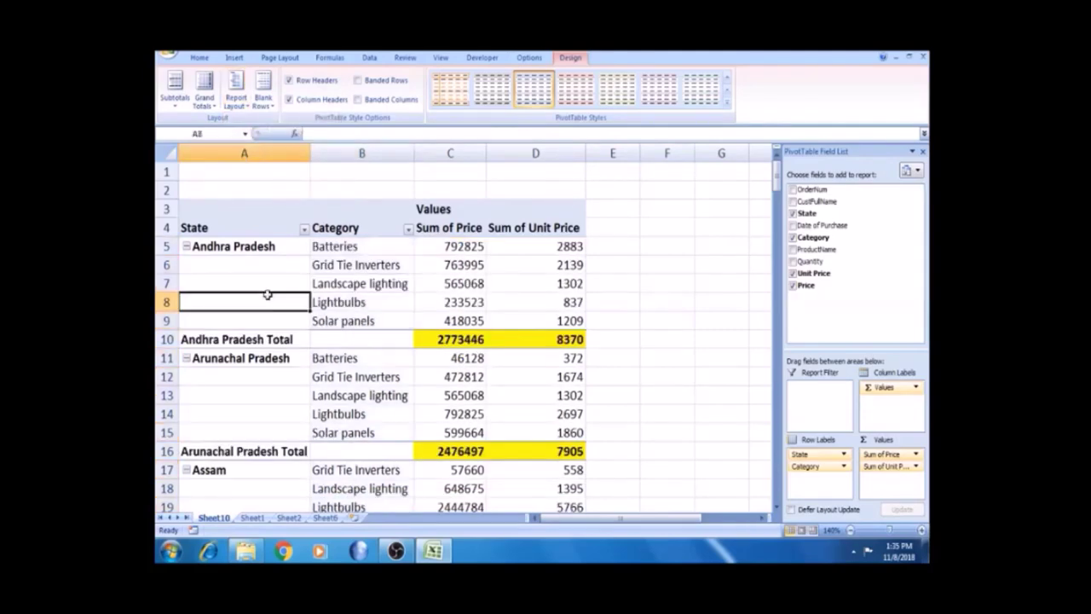
click(358, 250)
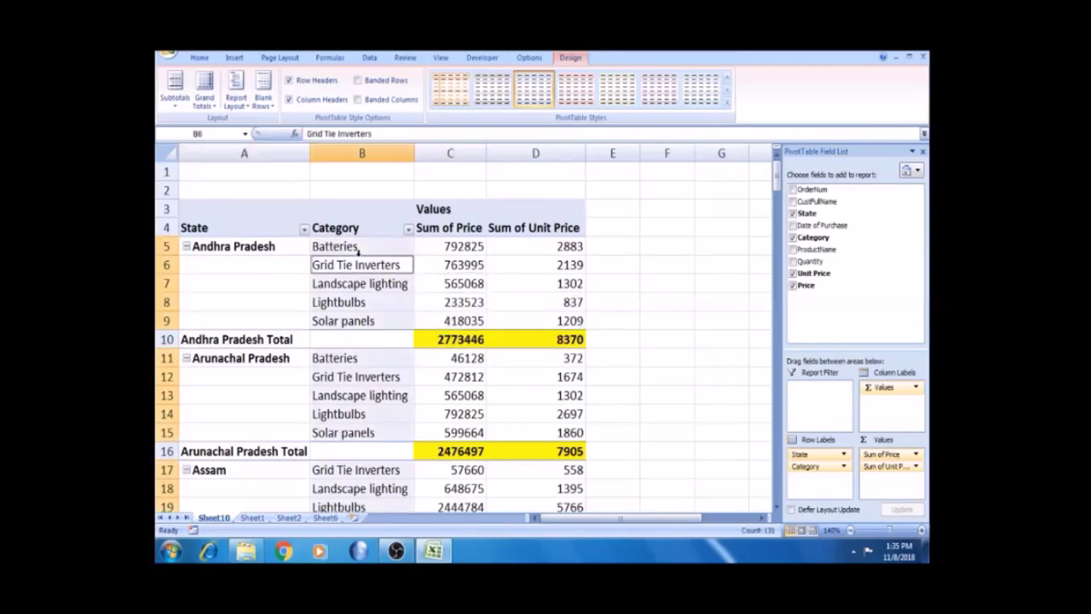
click(273, 262)
click(286, 228)
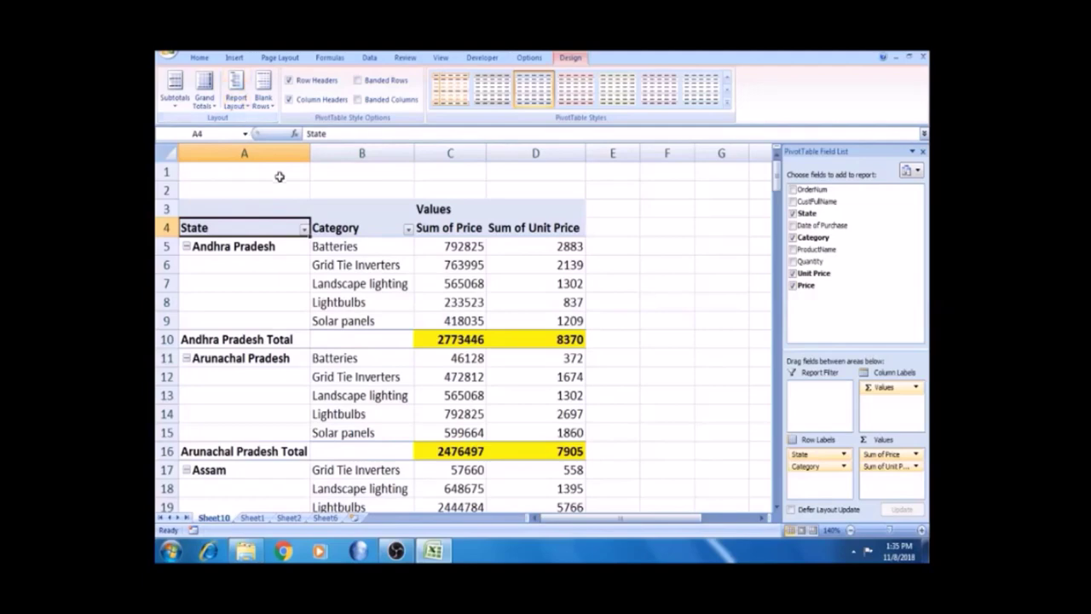
- Insert a blank line after each state group via Blank Rows
click(269, 266)
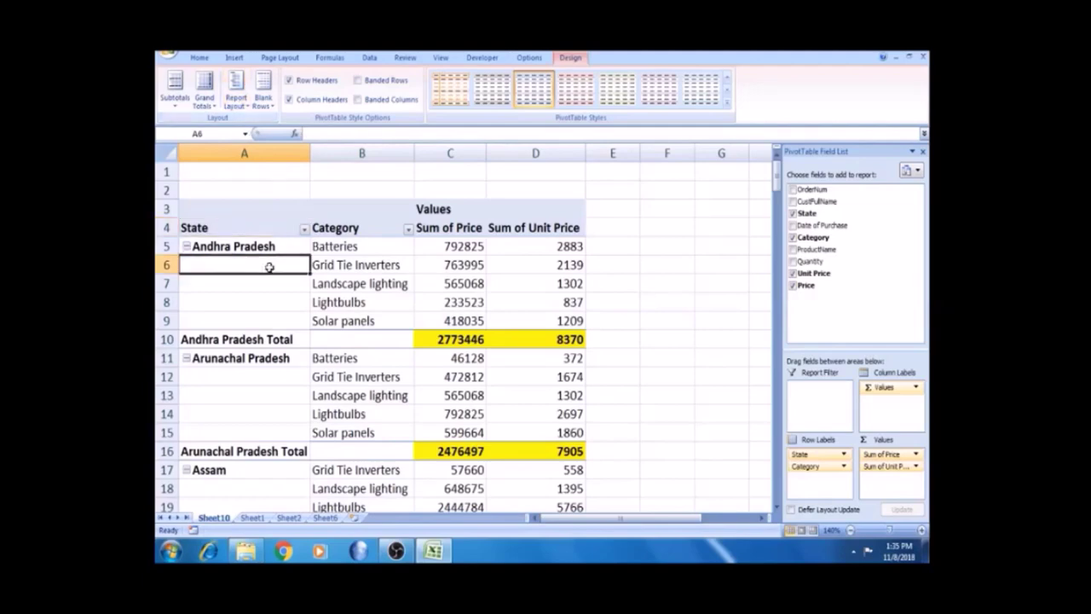
click(263, 101)
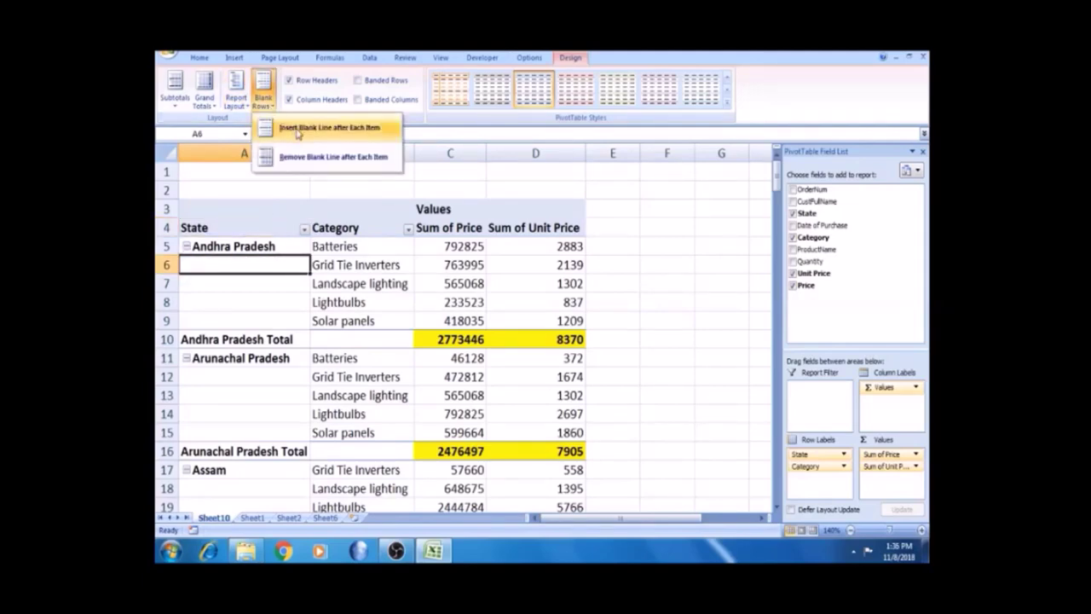
click(256, 248)
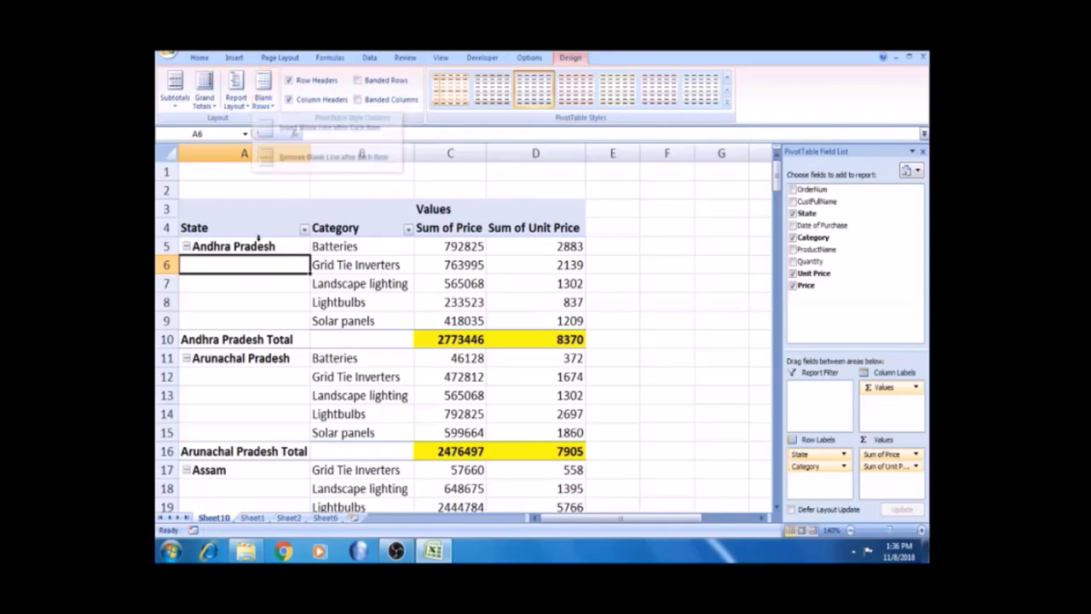
click(256, 248)
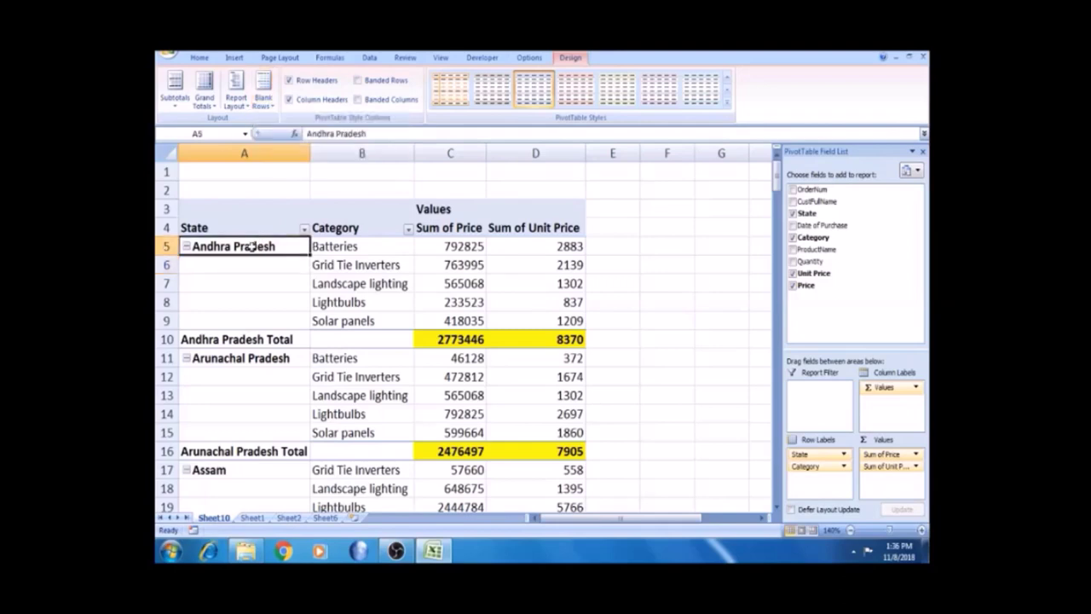
click(245, 358)
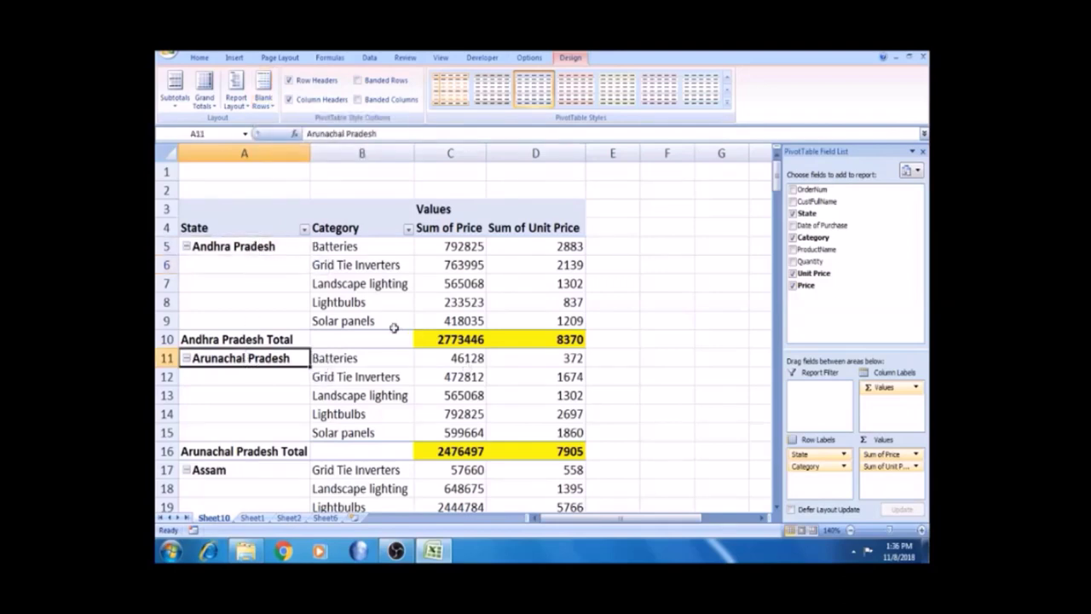
click(266, 100)
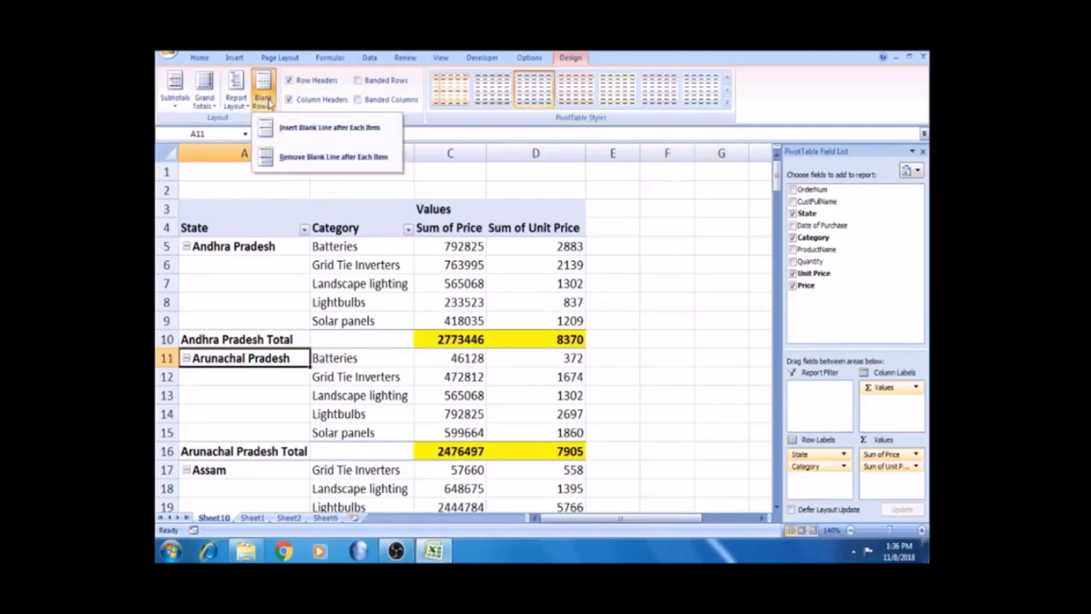
click(290, 128)
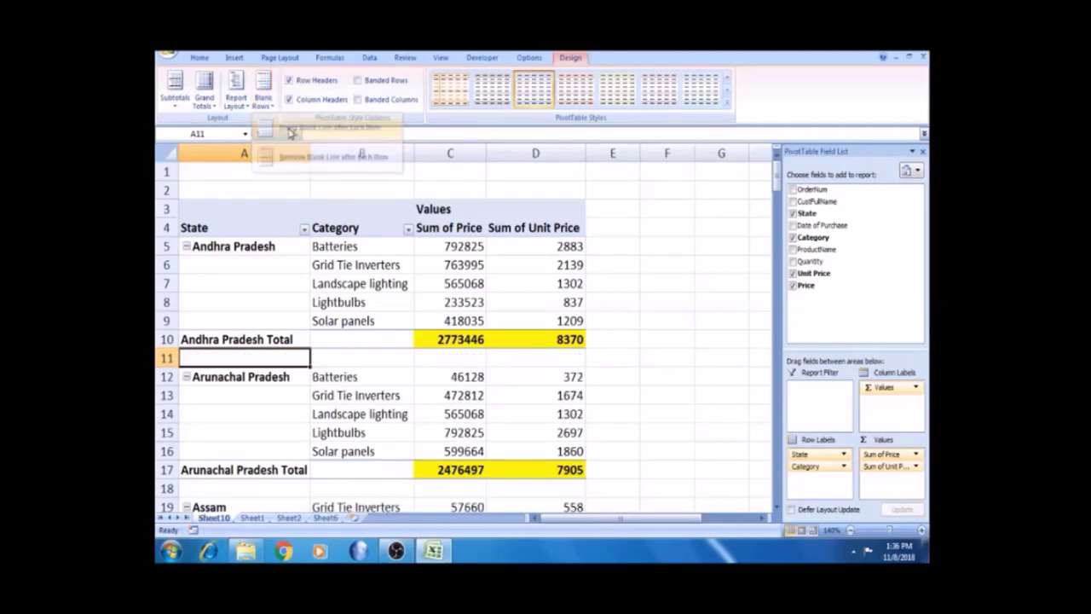
- Inspect the new blank rows 11 and 18 between the state groups
click(350, 361)
click(447, 361)
click(524, 359)
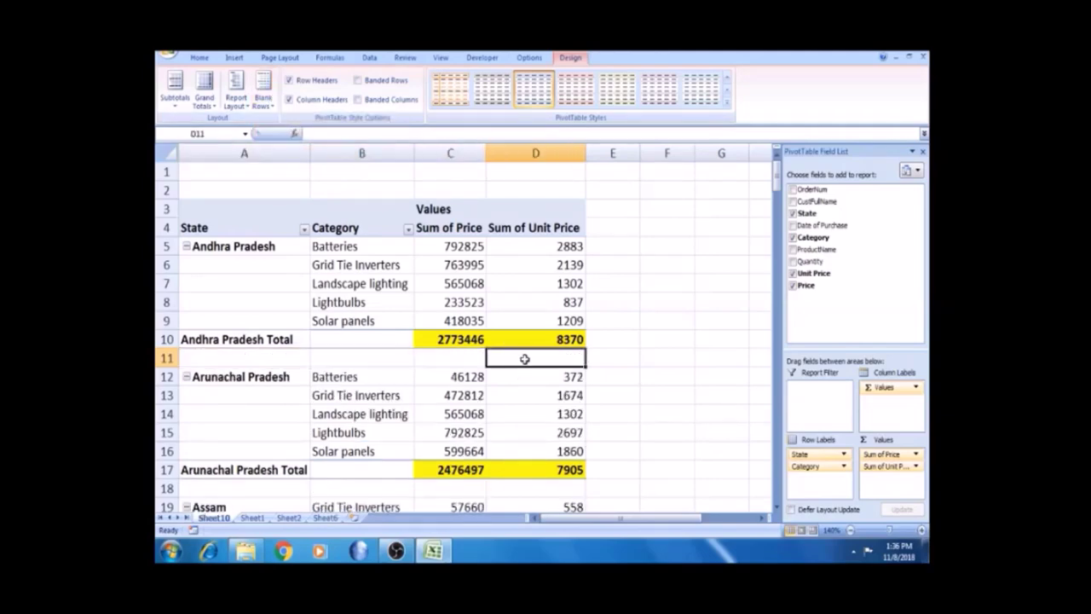
click(386, 488)
key(Down)
key(Down)
key(Down)
key(Down)
key(Down)
key(Down)
key(Down)
key(Down)
key(Up)
key(Up)
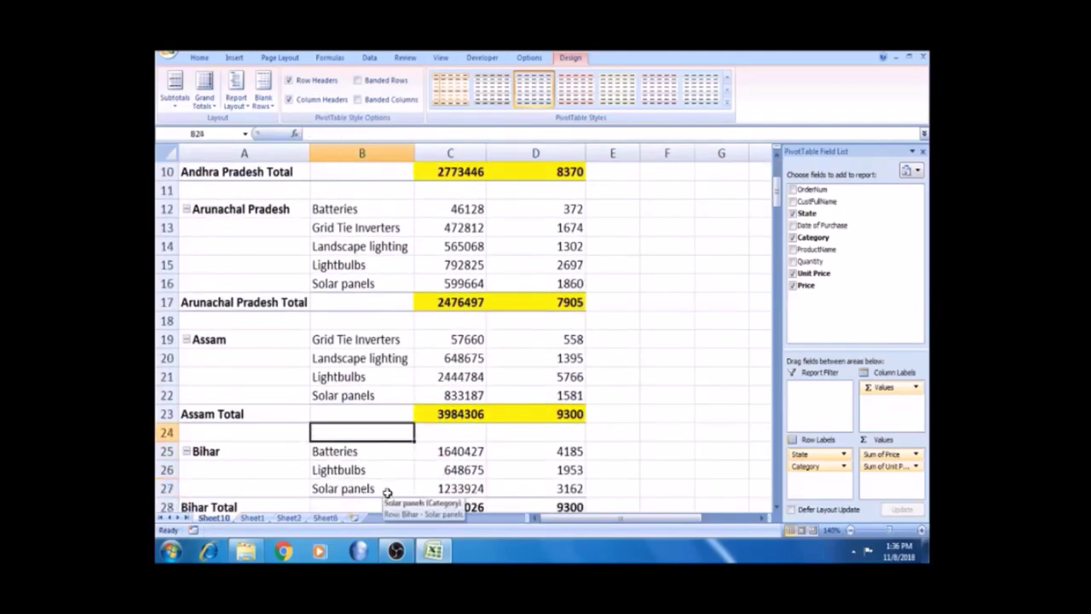
key(Up)
key(Up)
key(Down)
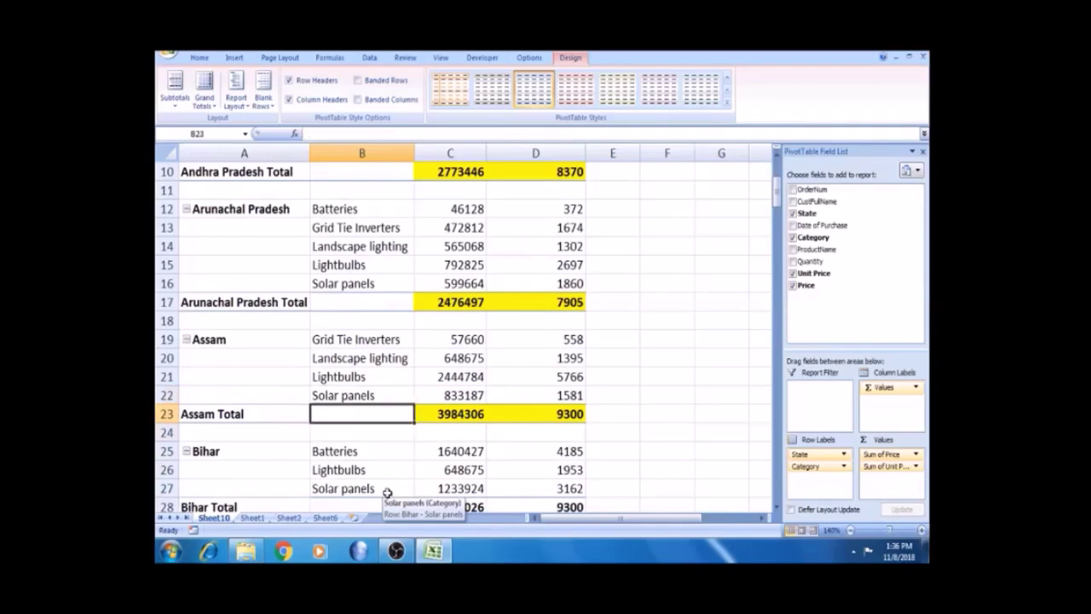
key(Down)
key(Up)
key(Up)
key(Up)
key(Up)
key(Up)
key(Up)
key(Up)
key(Up)
key(Up)
key(Up)
key(Up)
key(Up)
key(Up)
key(Up)
key(Up)
key(Up)
key(Up)
key(Up)
key(Up)
key(Up)
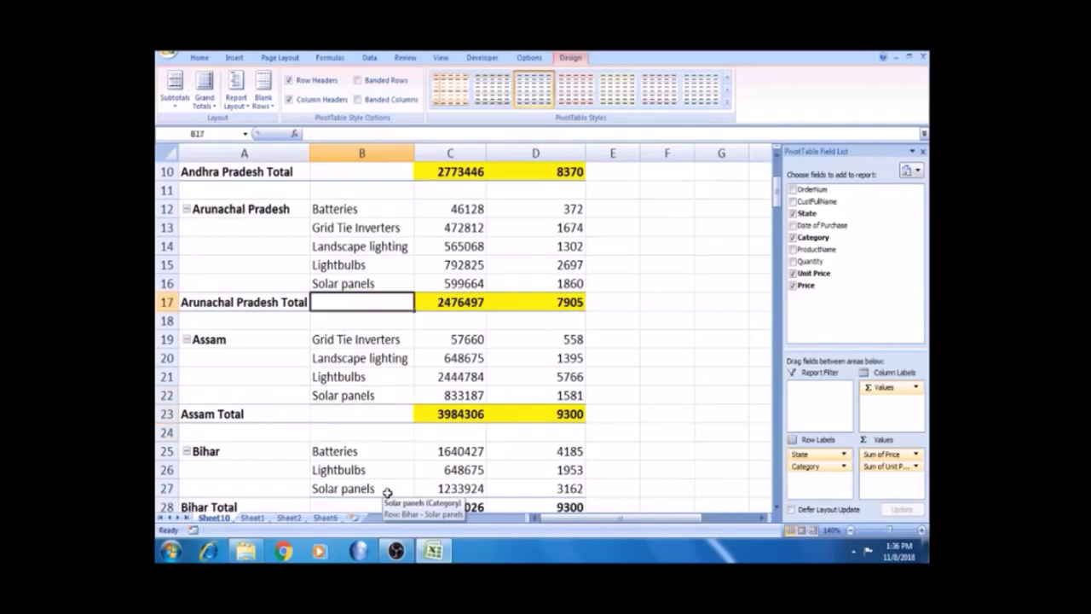
click(312, 269)
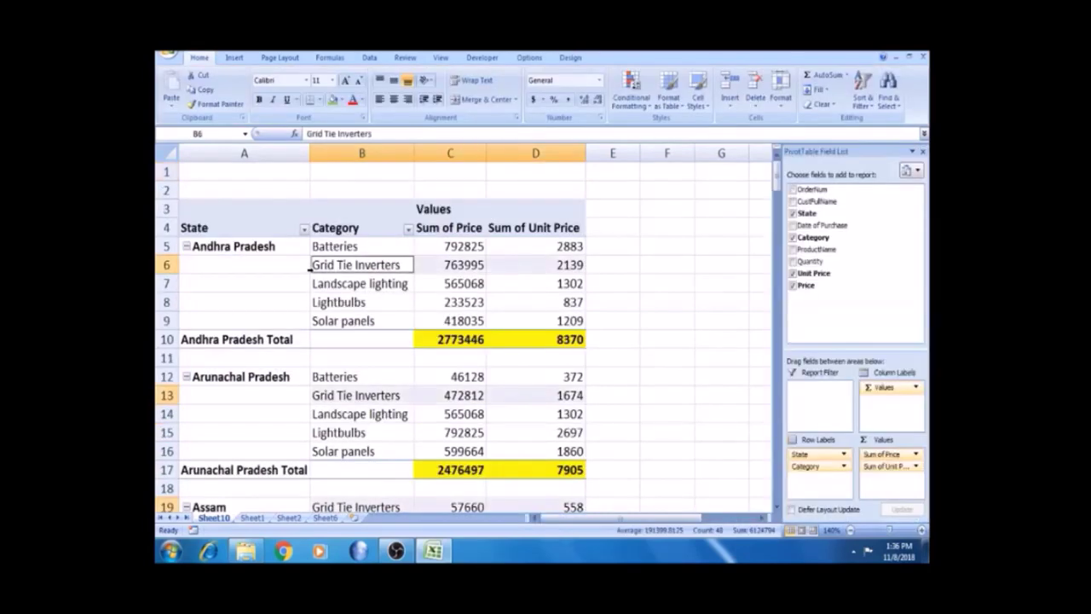
- Remove the blank lines, then insert a blank line after each item again
click(567, 58)
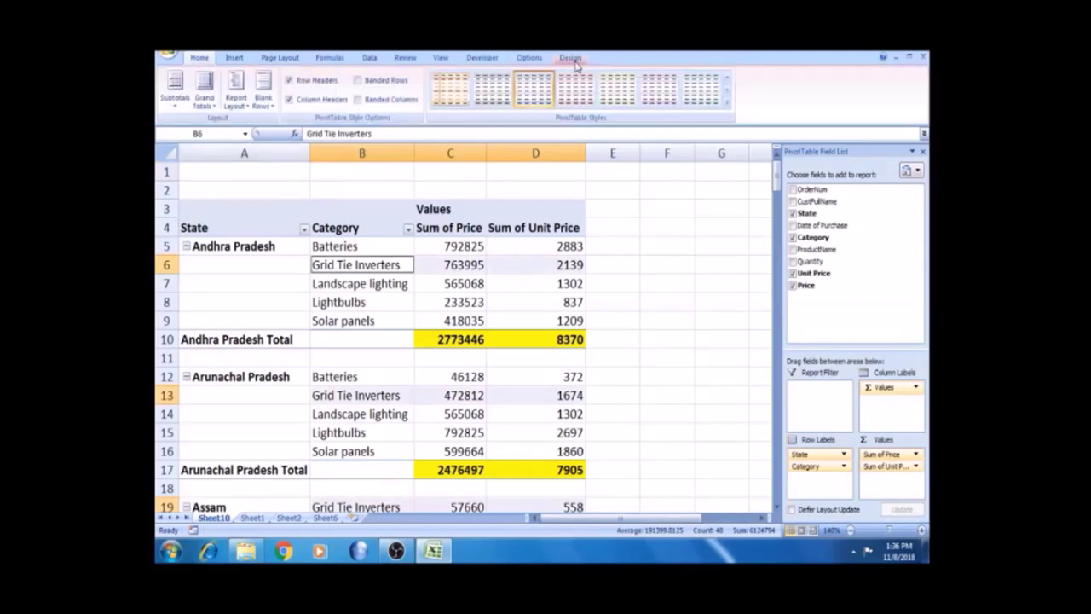
click(264, 94)
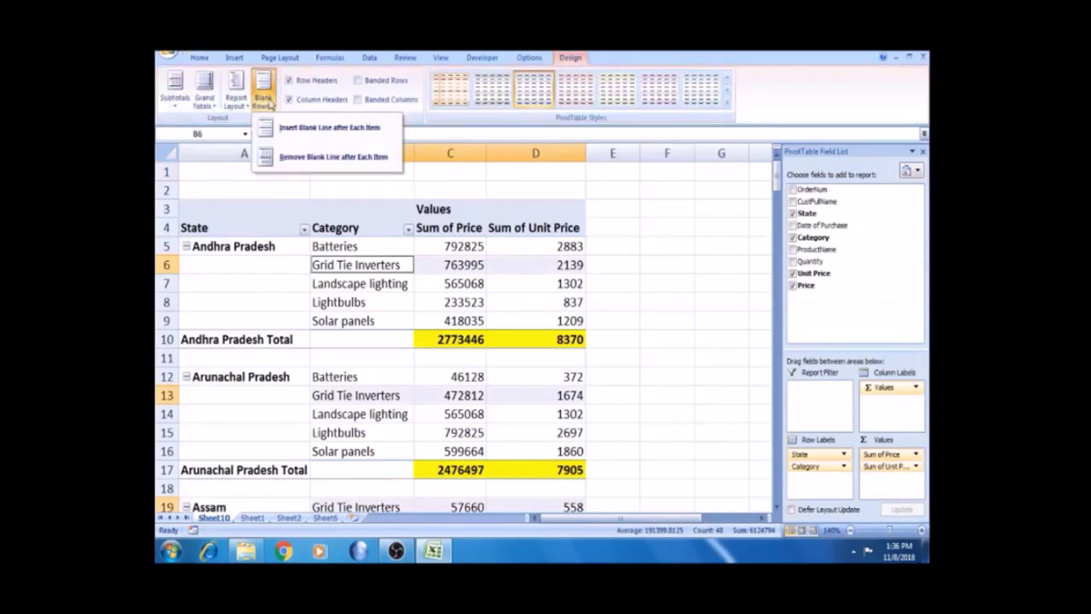
click(309, 158)
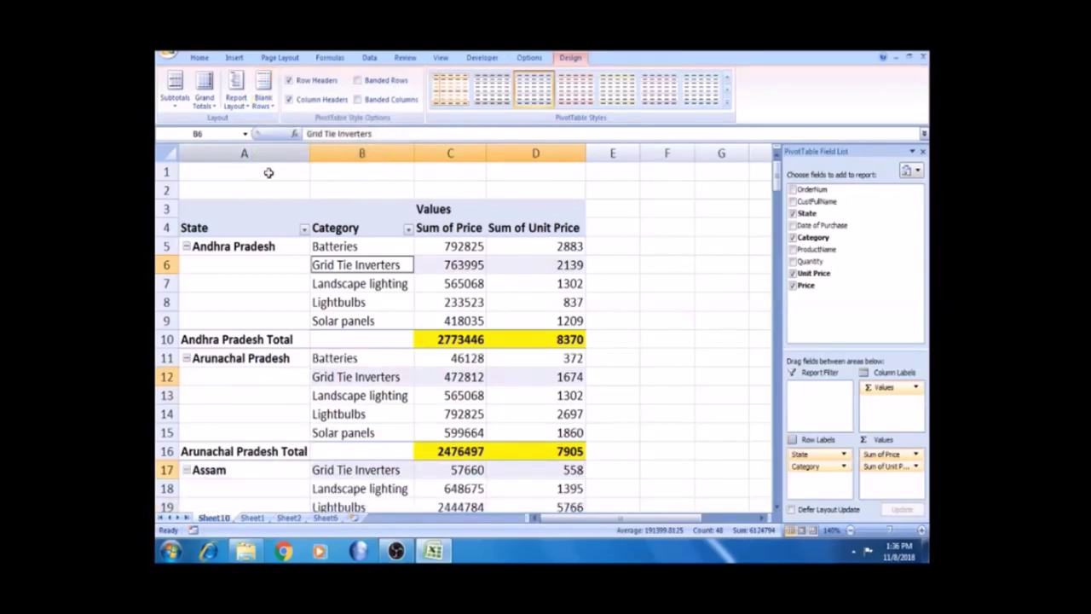
click(263, 95)
click(283, 129)
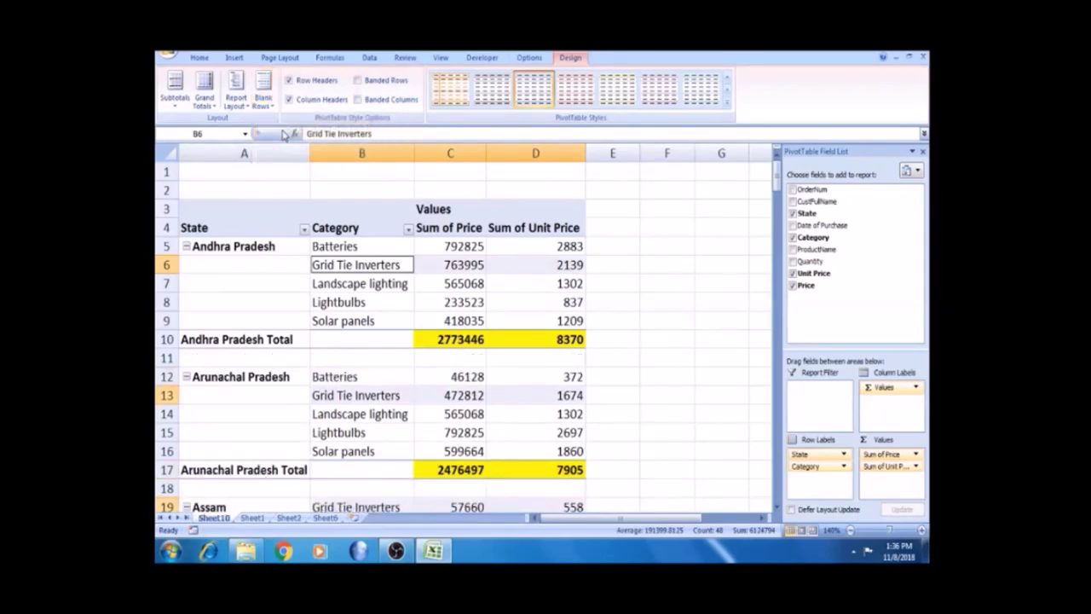
click(346, 359)
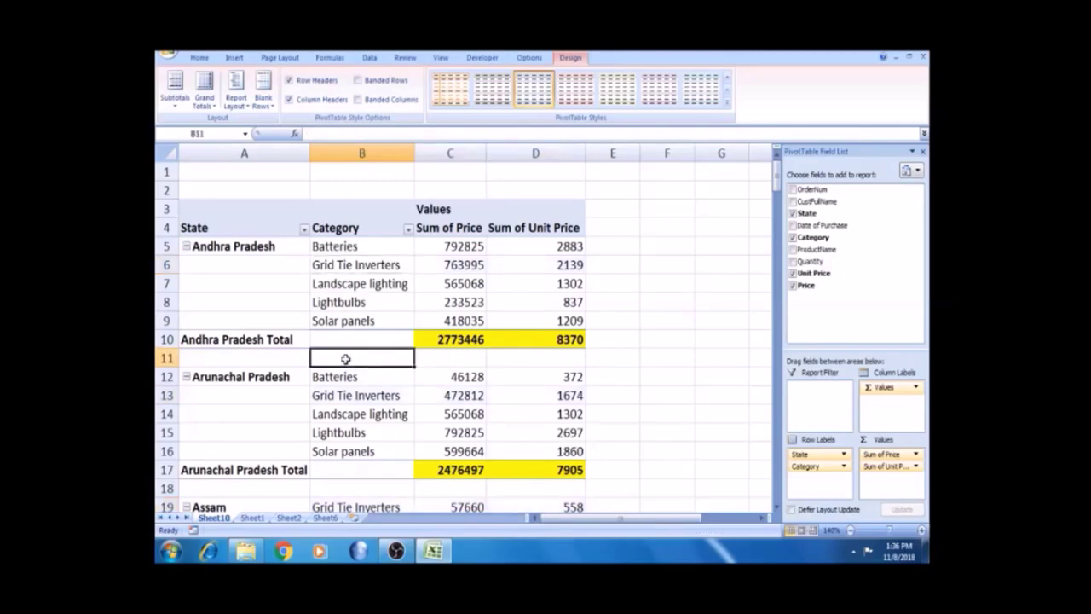
click(362, 258)
click(236, 282)
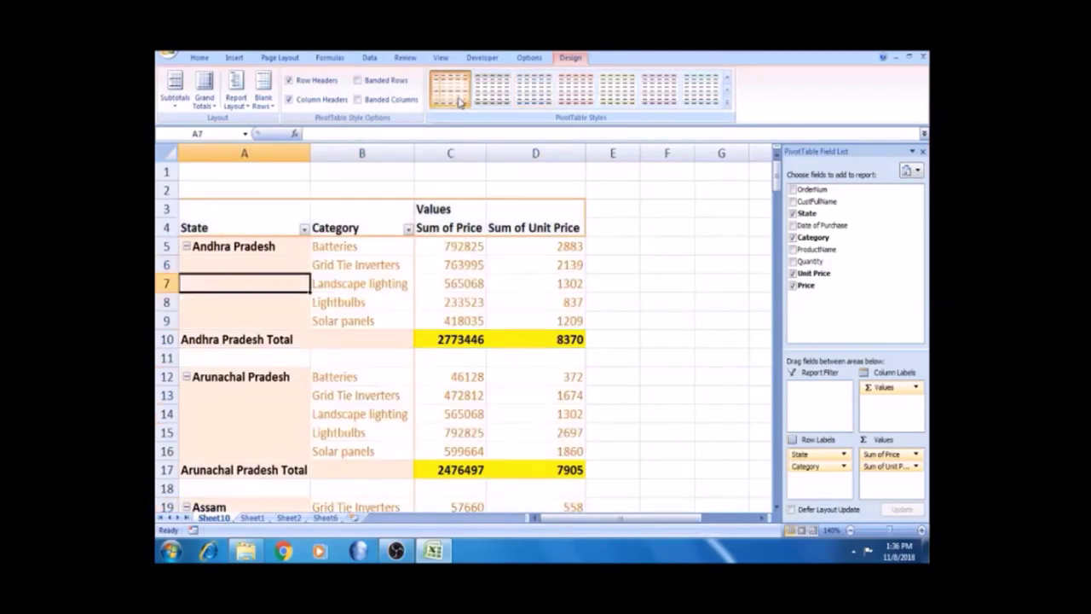
- Try a grey-header style and a purple medium style on the pivot table
click(492, 89)
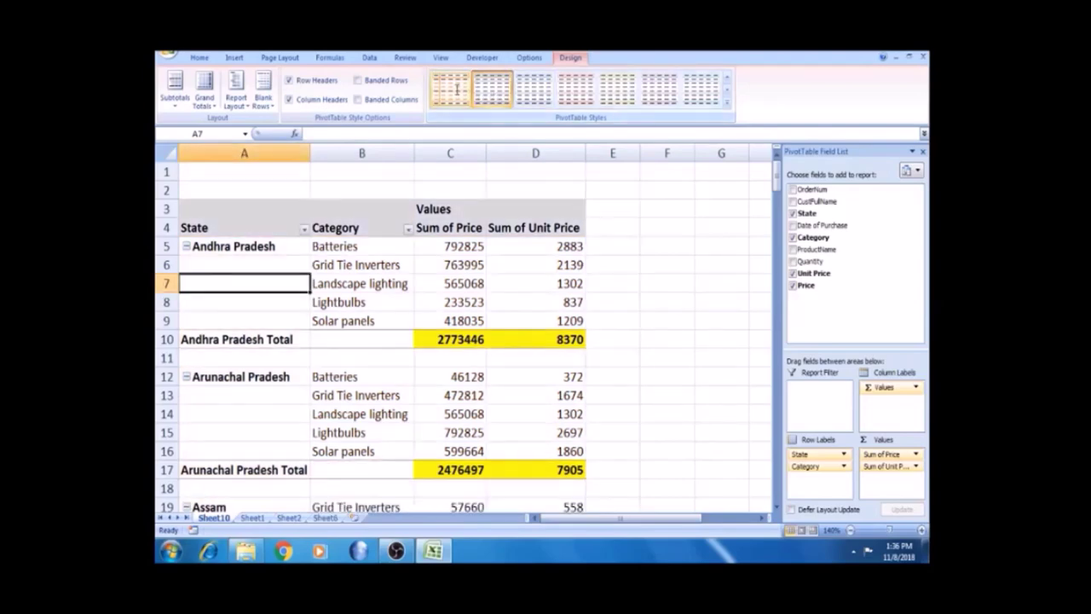
click(727, 104)
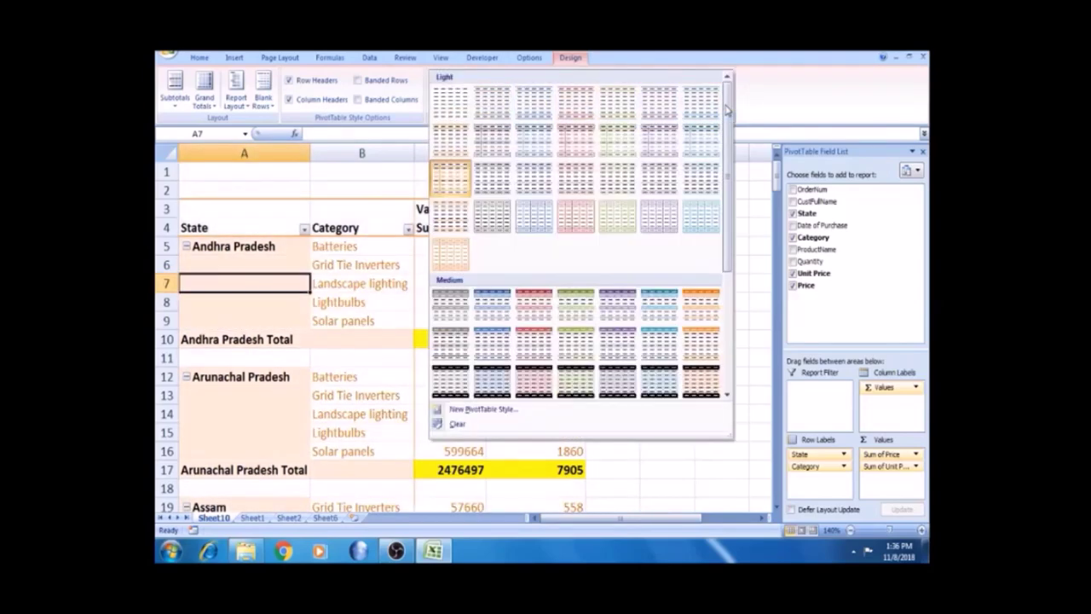
click(622, 302)
click(653, 314)
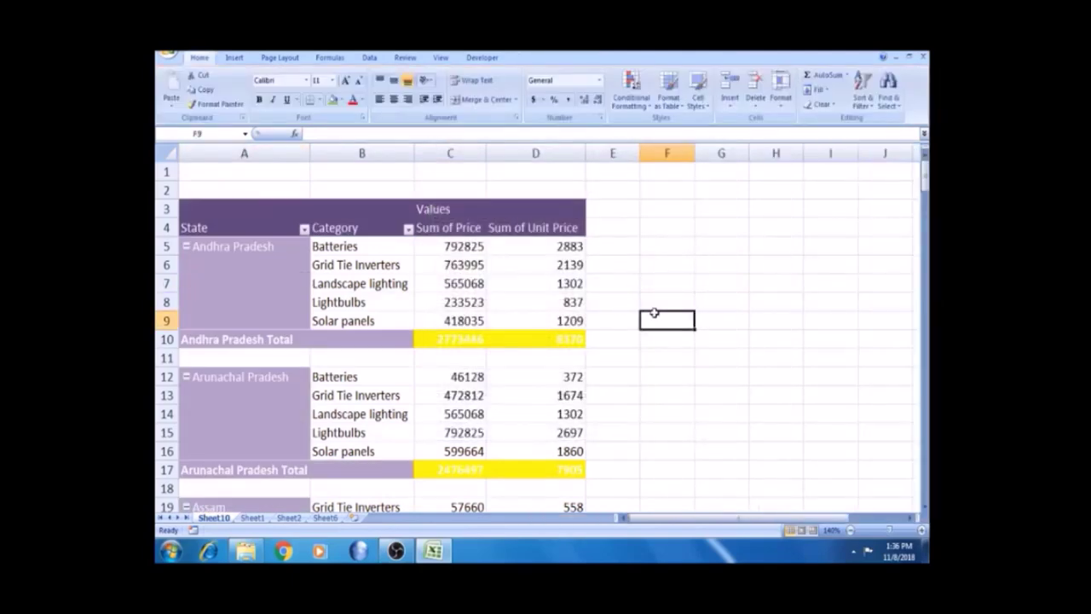
click(463, 302)
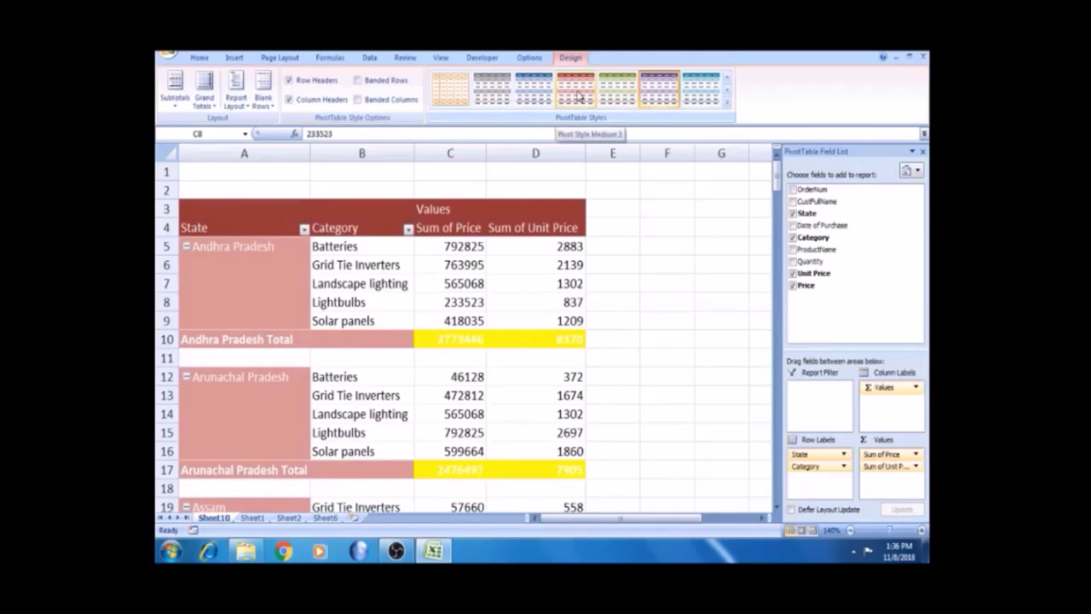
- Apply the light orange style, then undo back to the grey style with bold labels
click(452, 90)
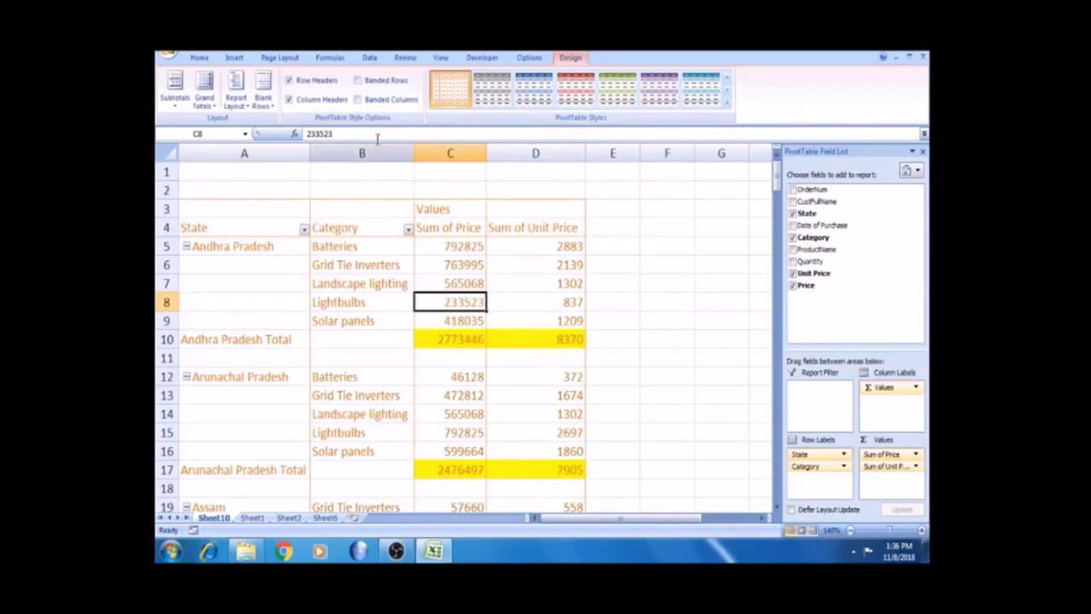
mouse_move(432, 301)
click(393, 296)
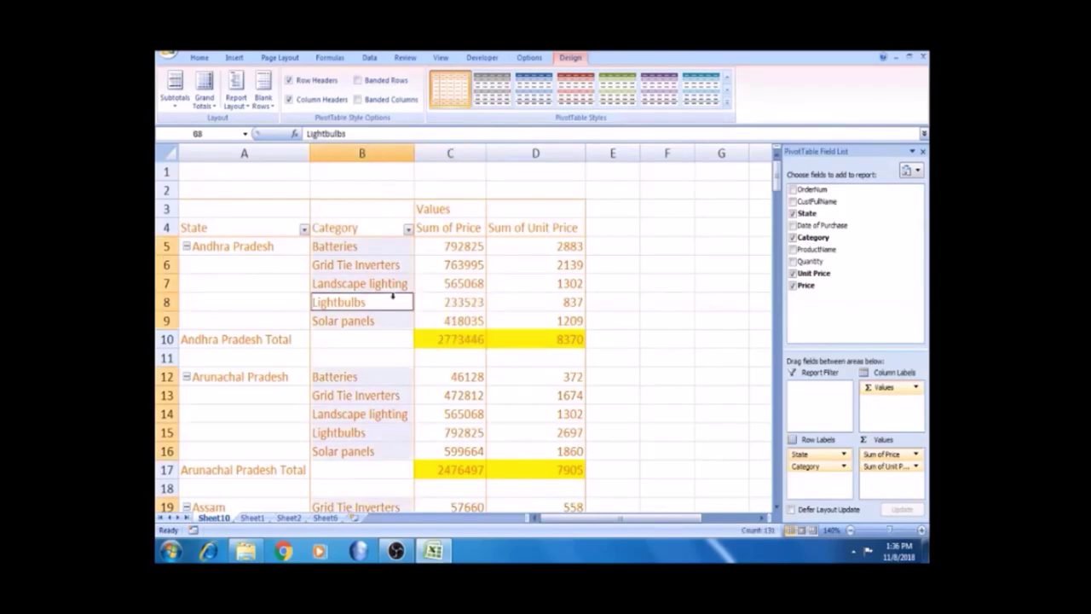
click(672, 284)
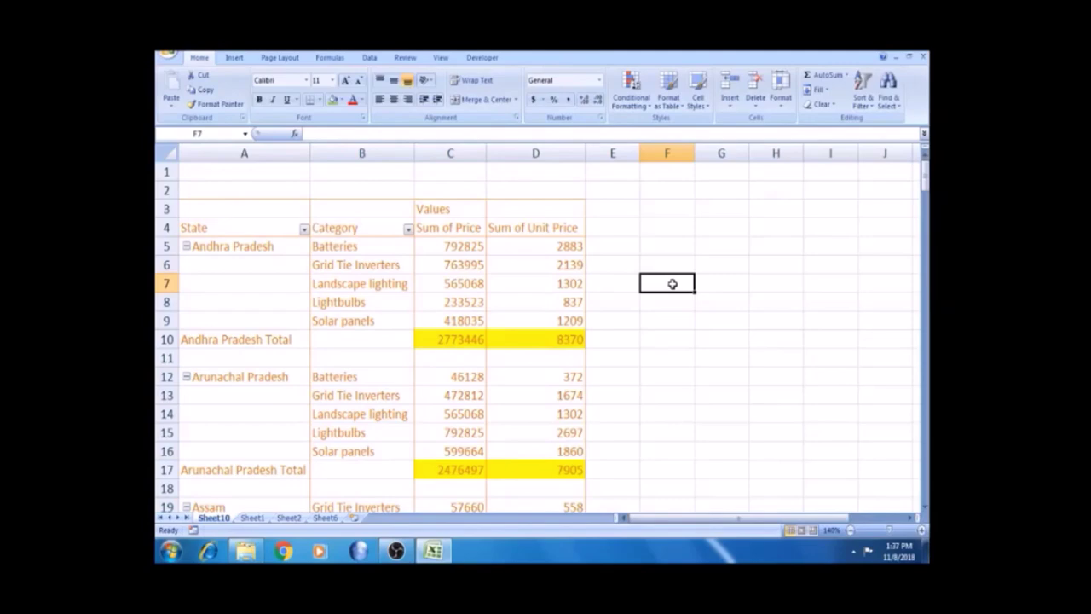
key(ctrl+z)
key(ctrl+z)
key(ctrl+z)
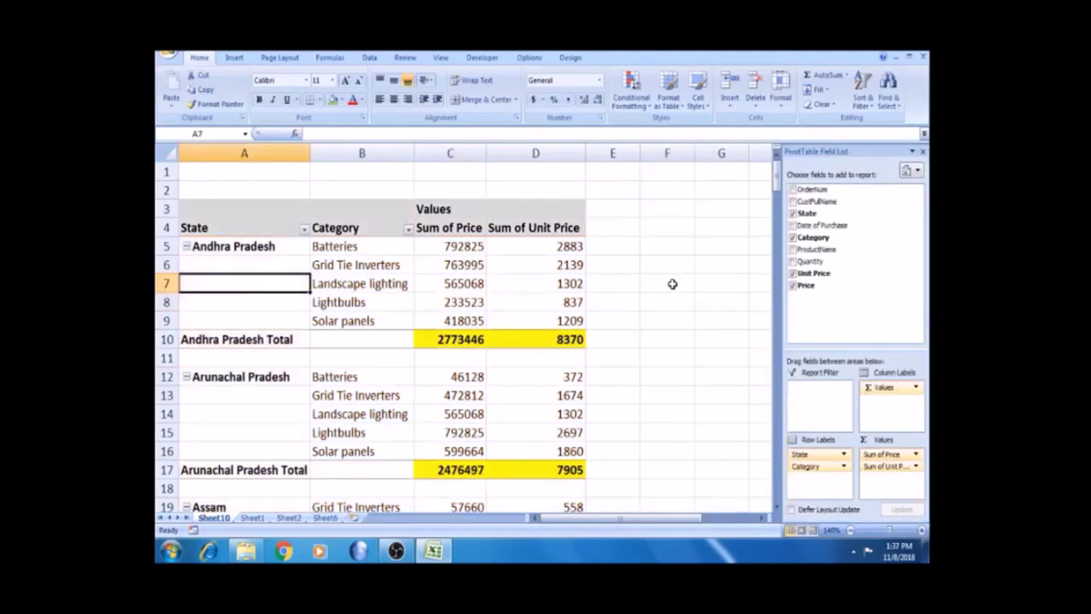
click(434, 301)
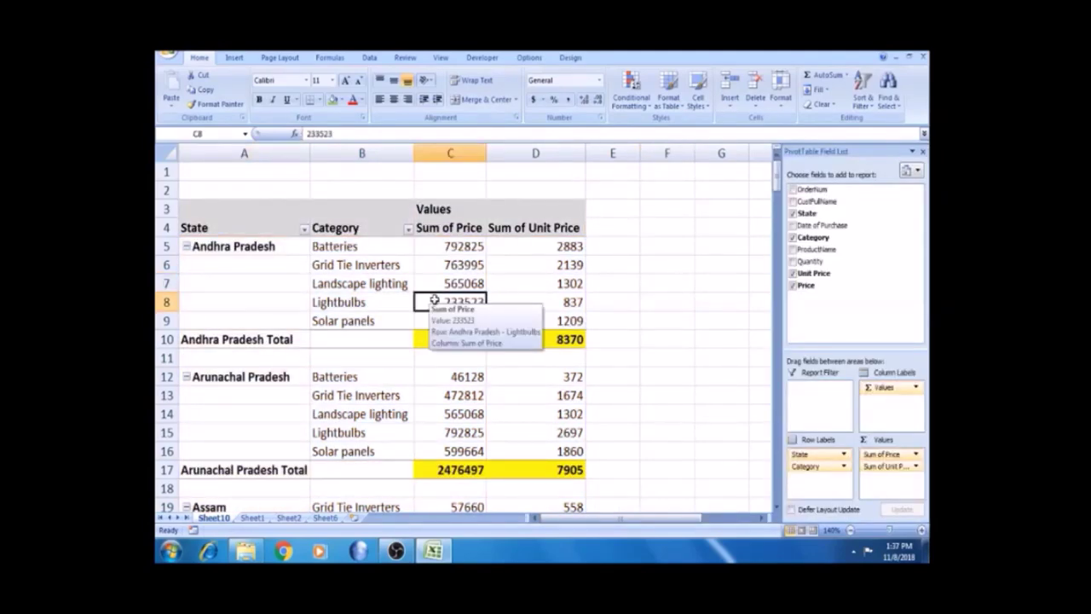
click(243, 317)
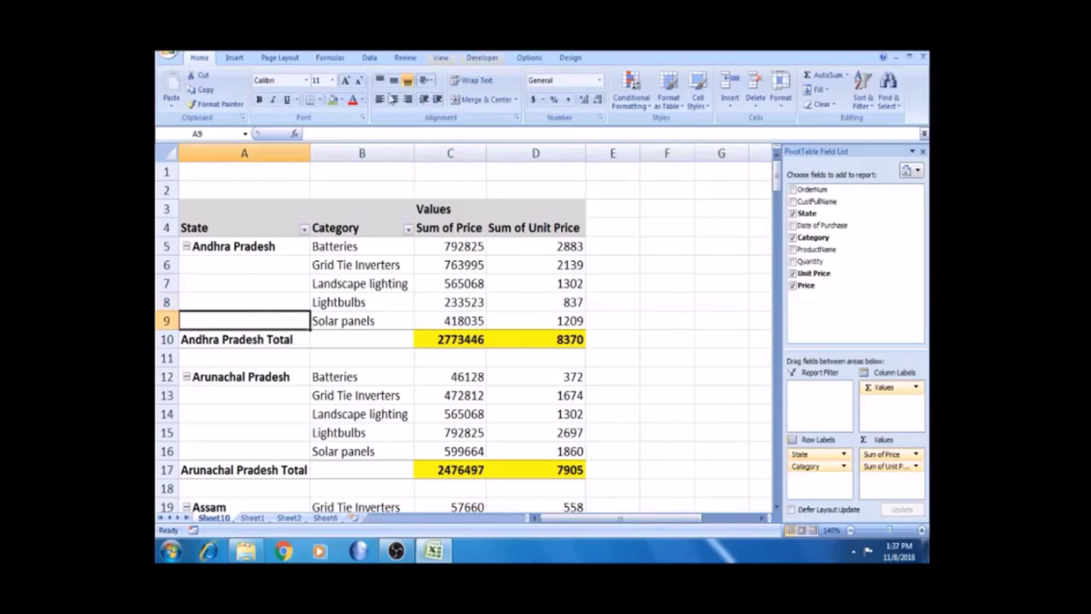
click(573, 57)
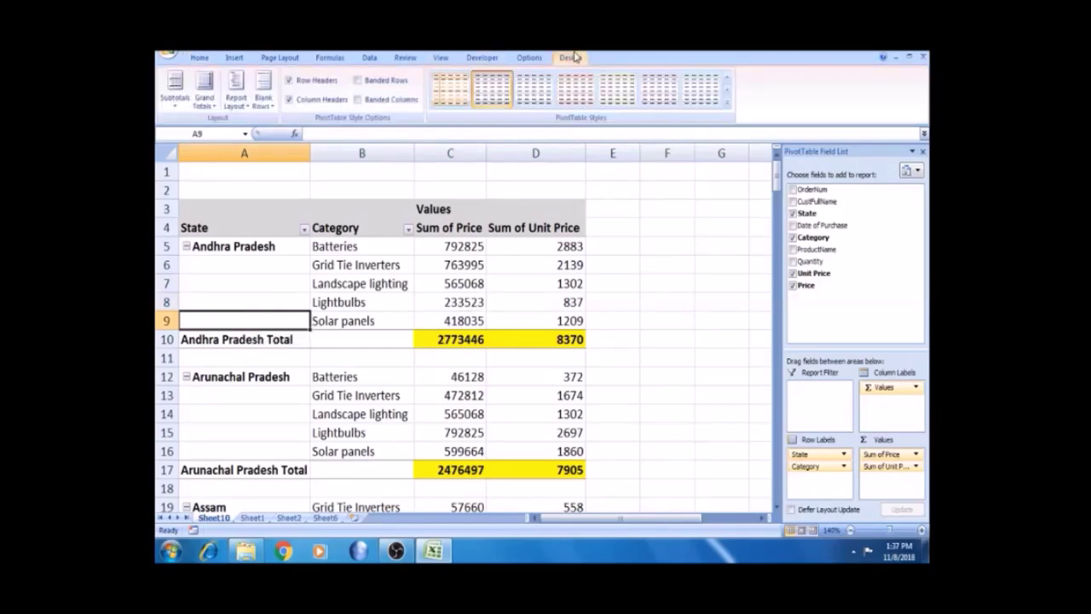
click(359, 80)
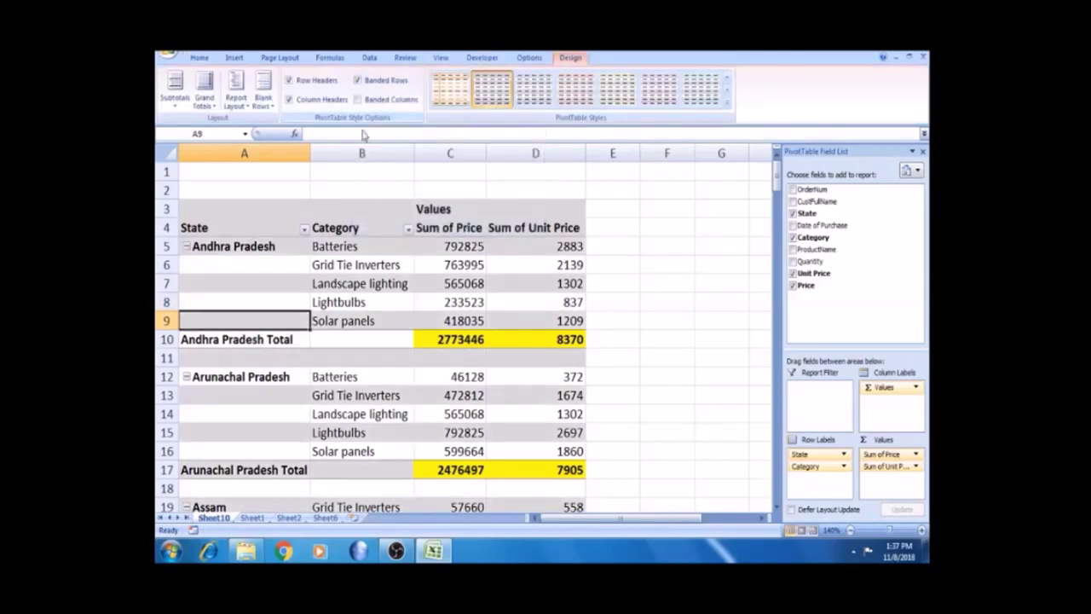
click(364, 268)
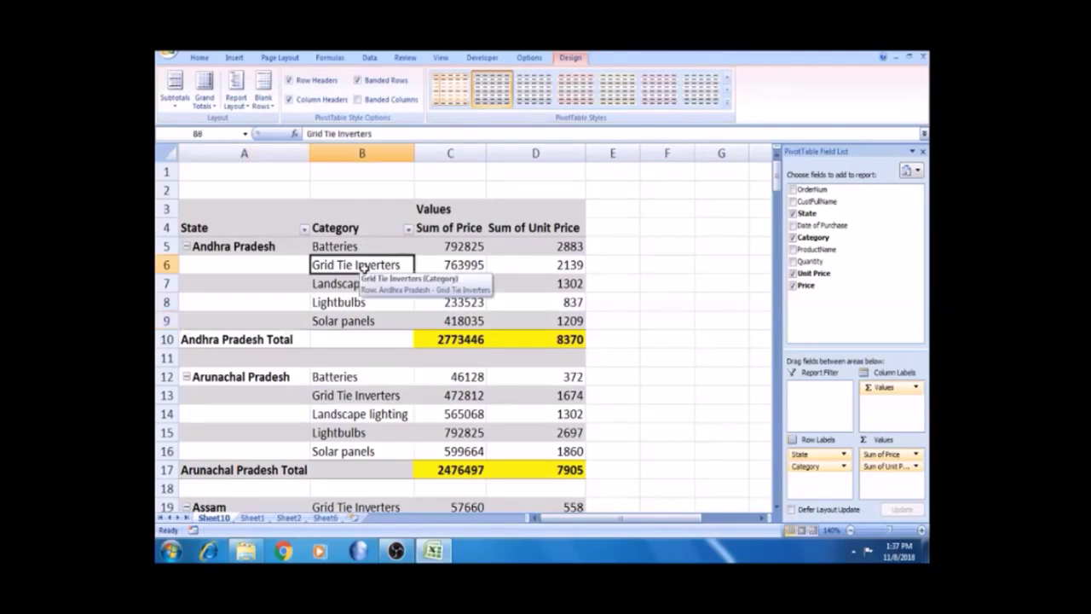
click(673, 345)
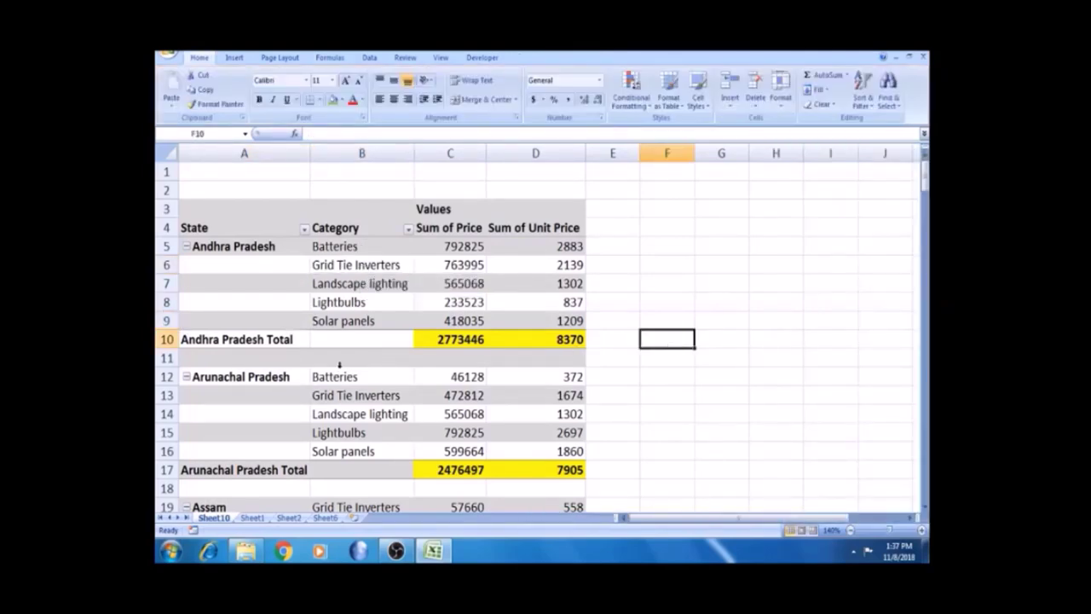
click(340, 378)
key(Down)
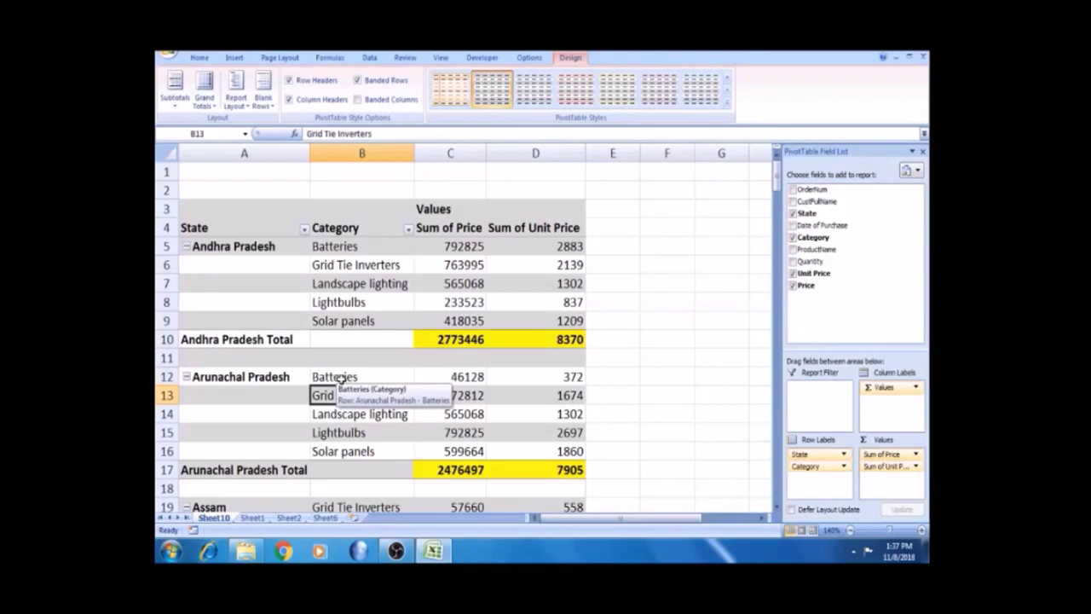
click(444, 94)
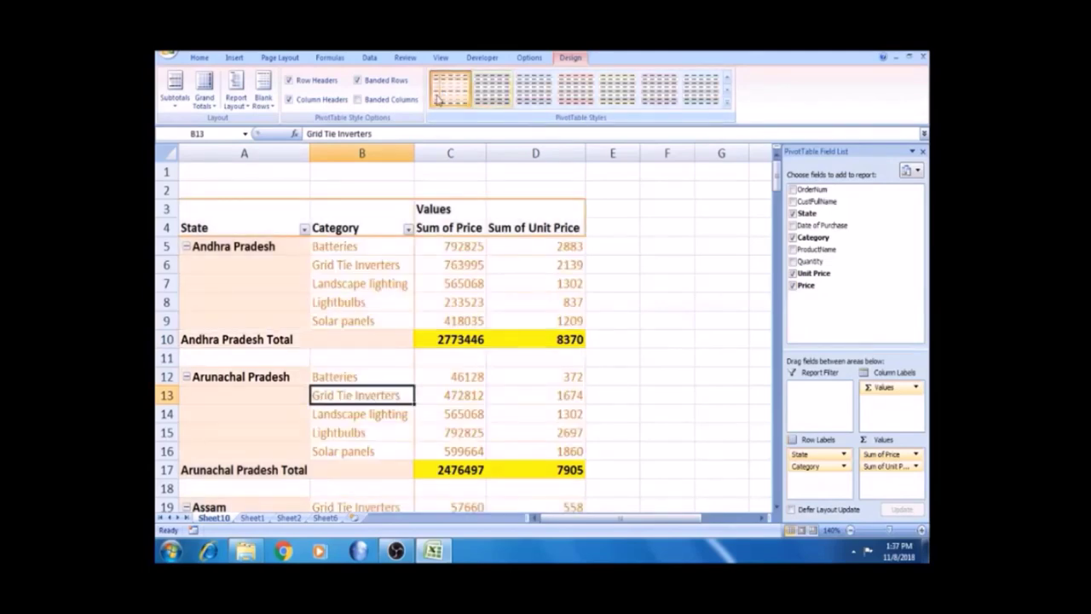
click(488, 92)
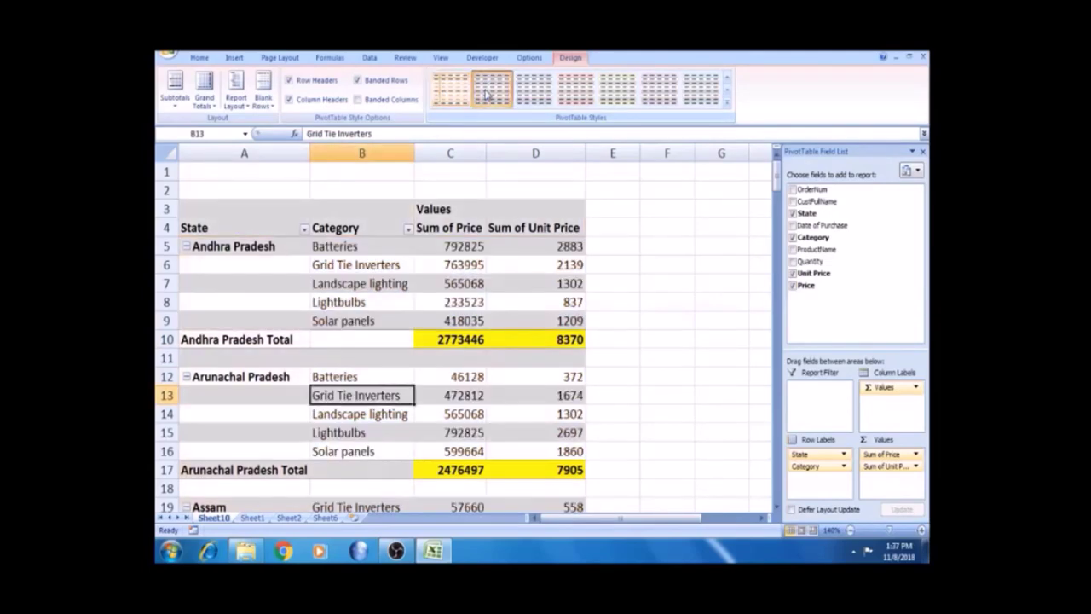
click(314, 414)
click(313, 413)
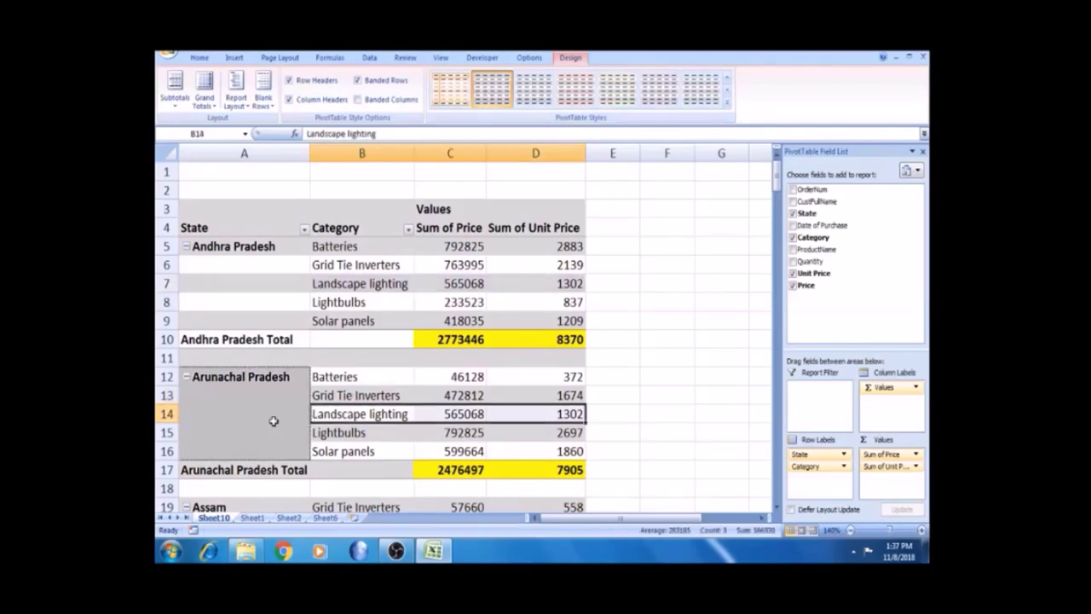
click(274, 421)
click(374, 376)
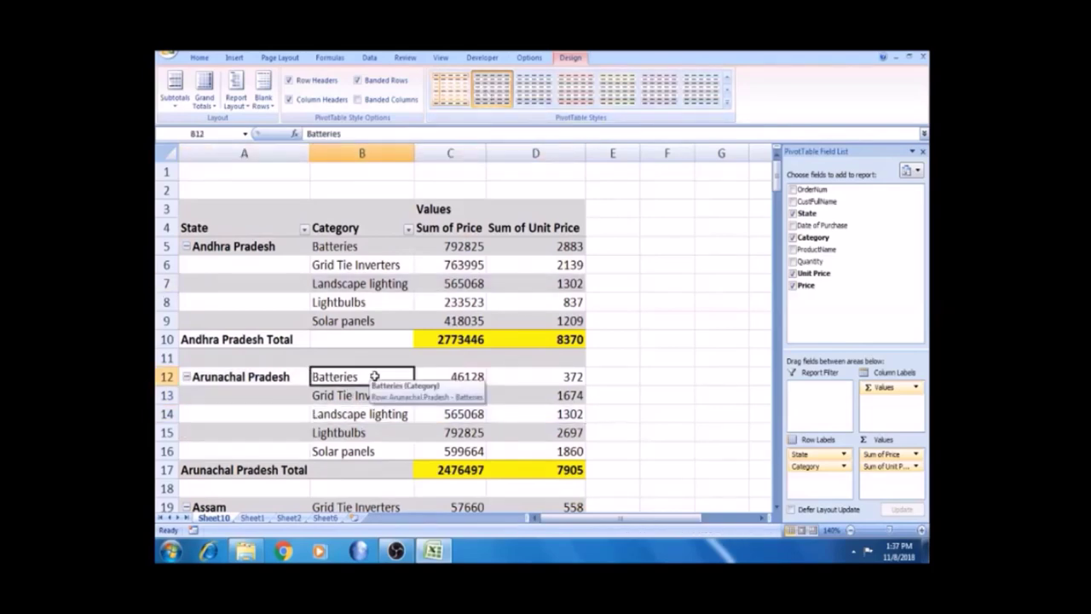
click(357, 82)
click(358, 86)
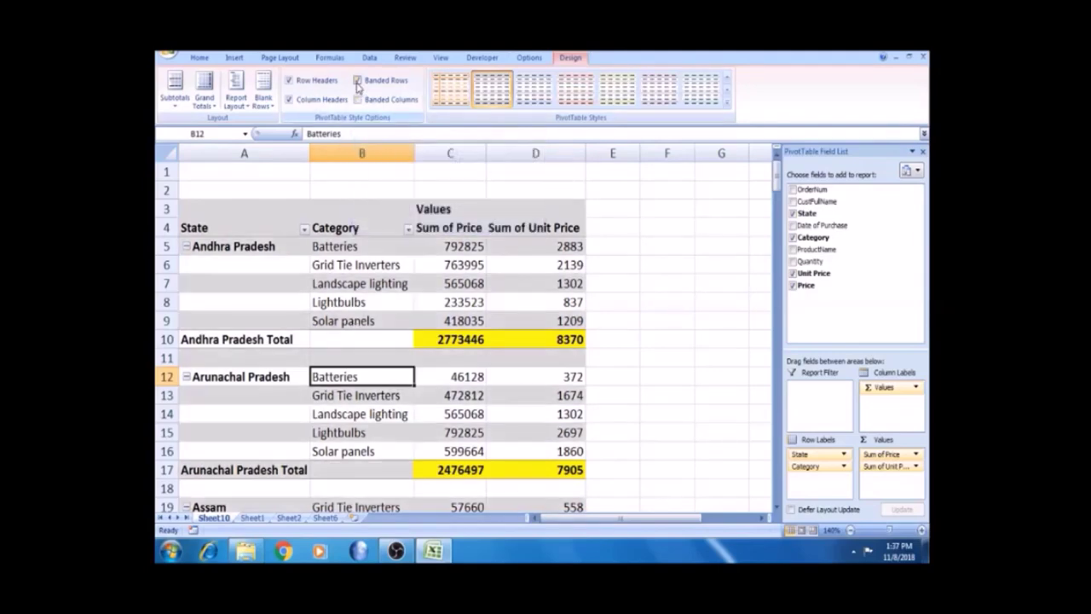
click(358, 82)
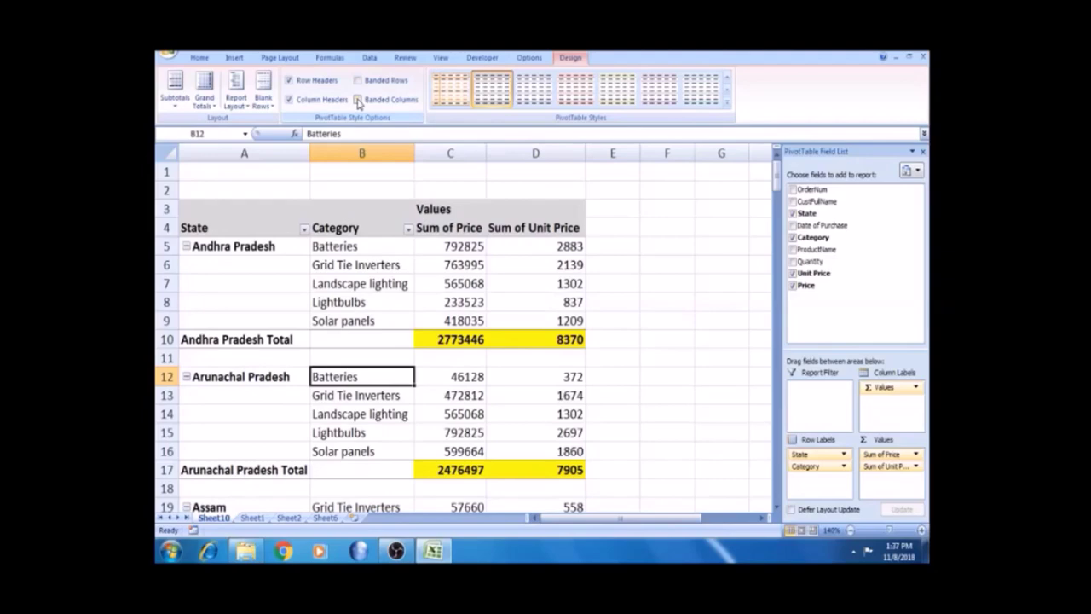
click(358, 100)
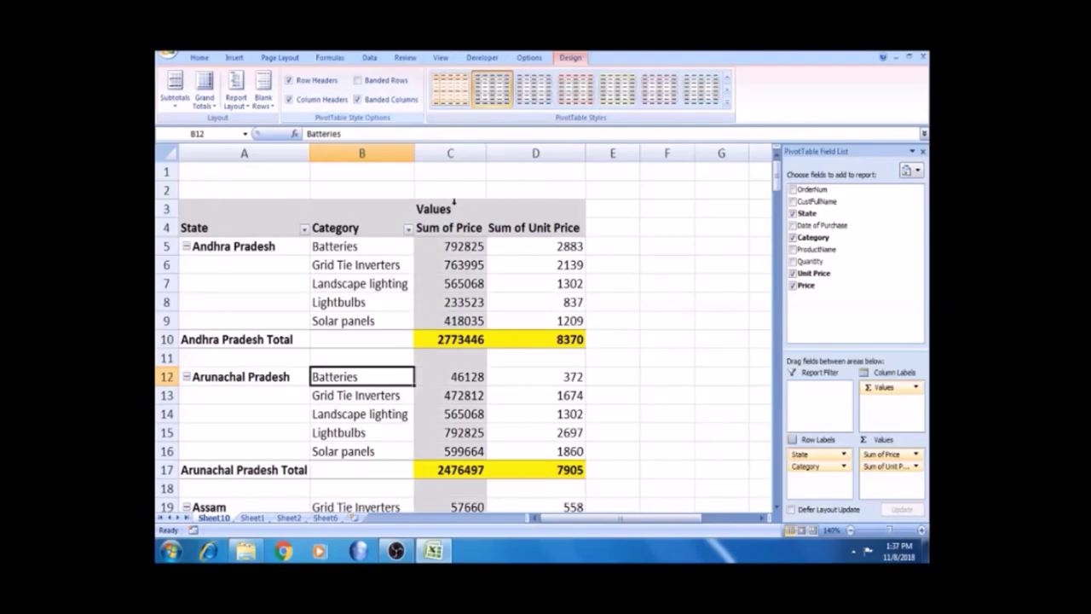
click(358, 100)
click(358, 81)
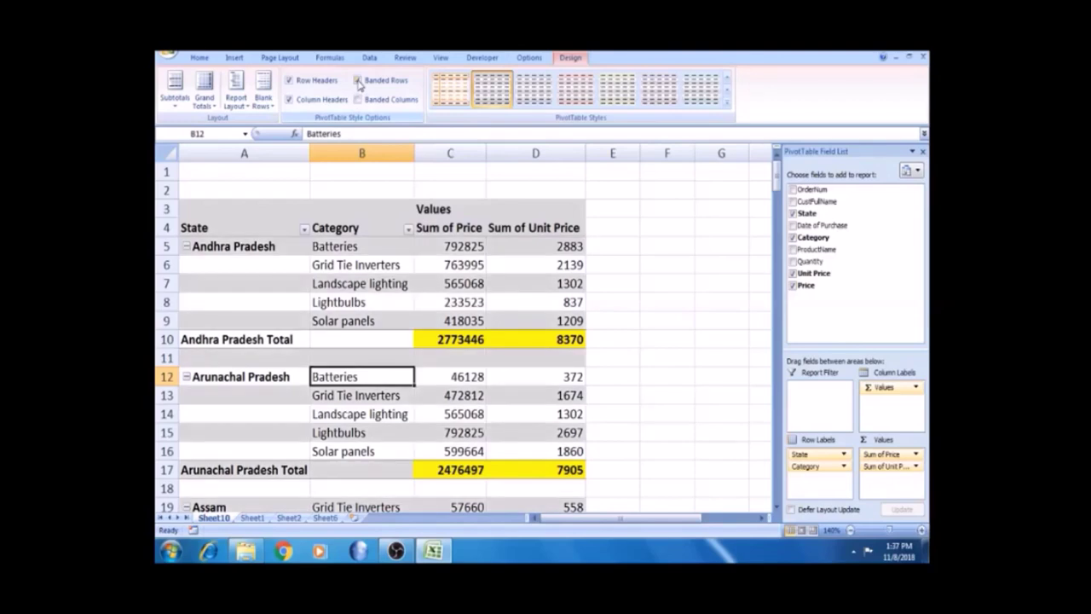
click(341, 263)
key(Left)
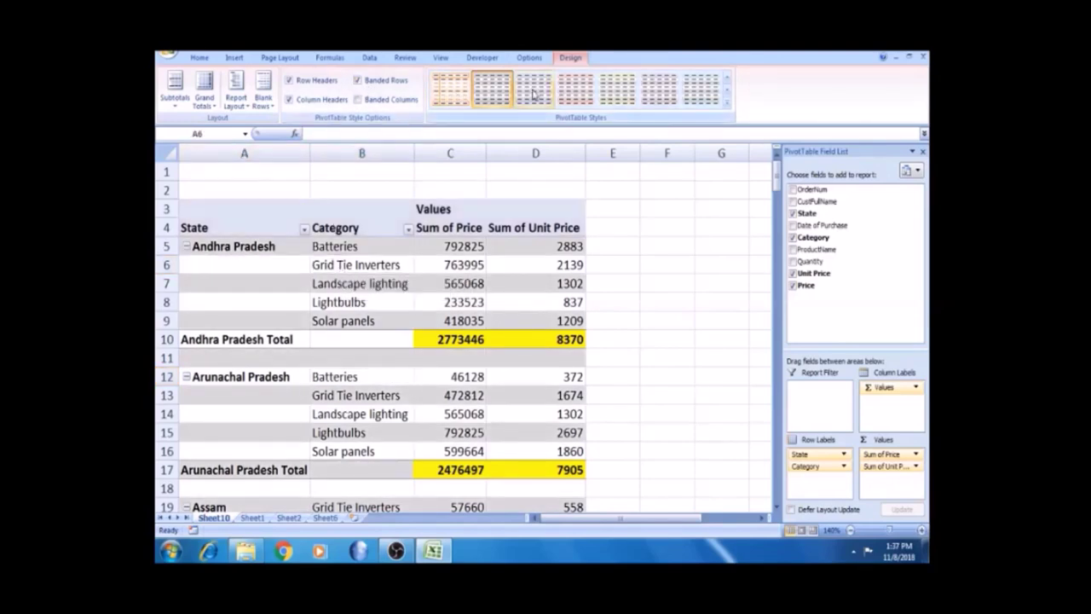
click(378, 276)
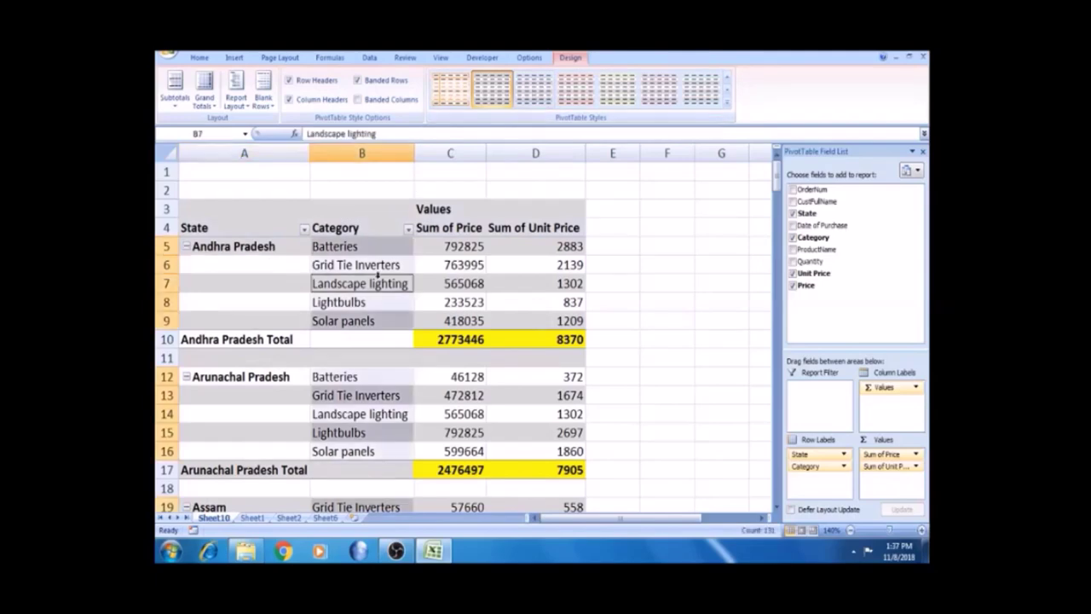
click(423, 288)
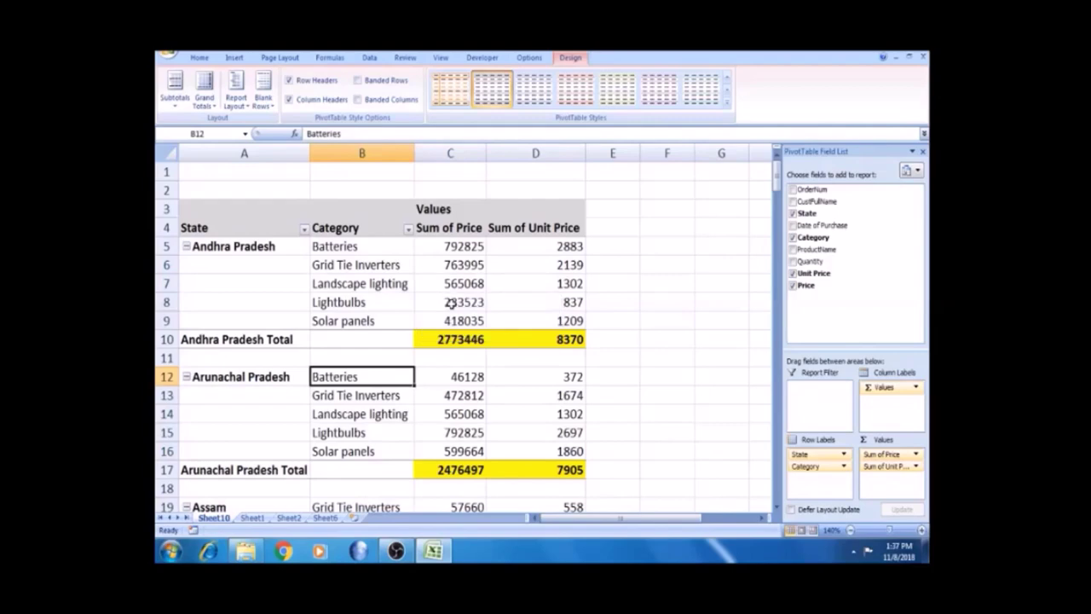
click(452, 302)
click(469, 266)
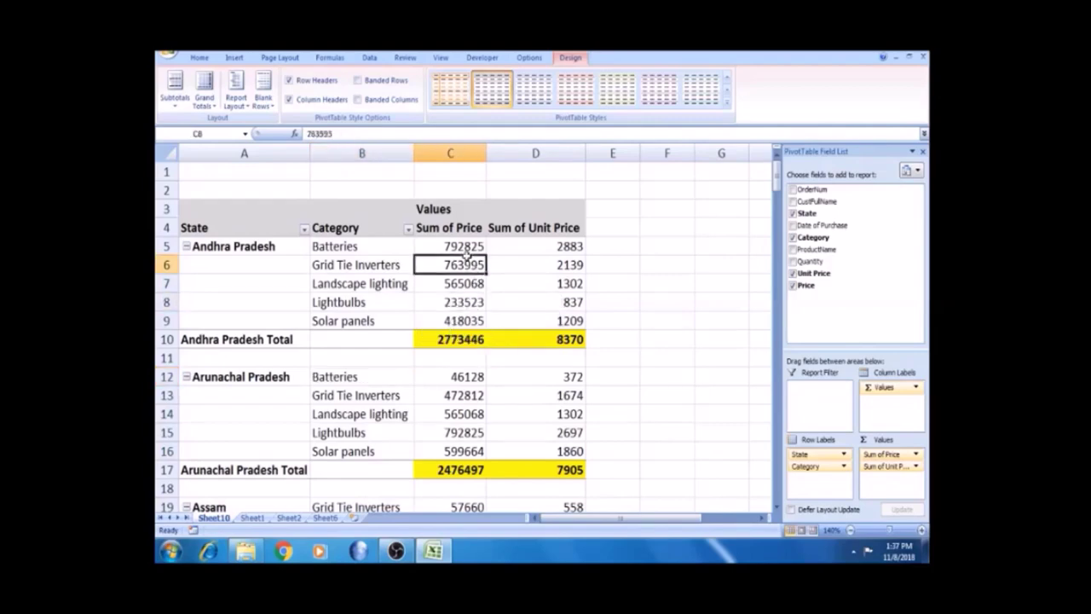
click(463, 246)
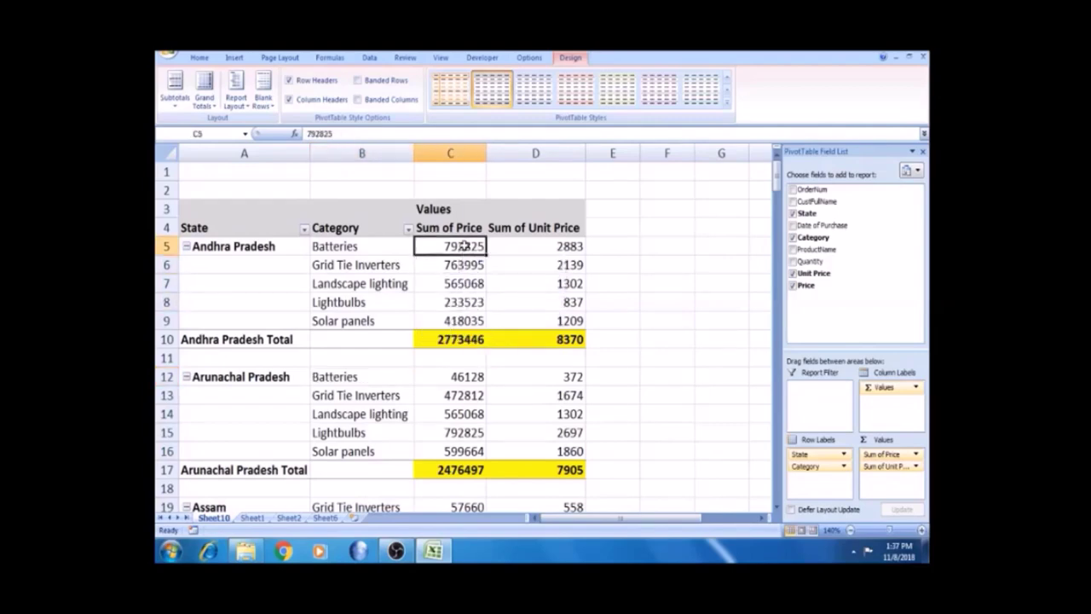
- Open and dismiss the Sum of Price shortcut menu, selecting the Andhra Pradesh total 2773446
right_click(463, 245)
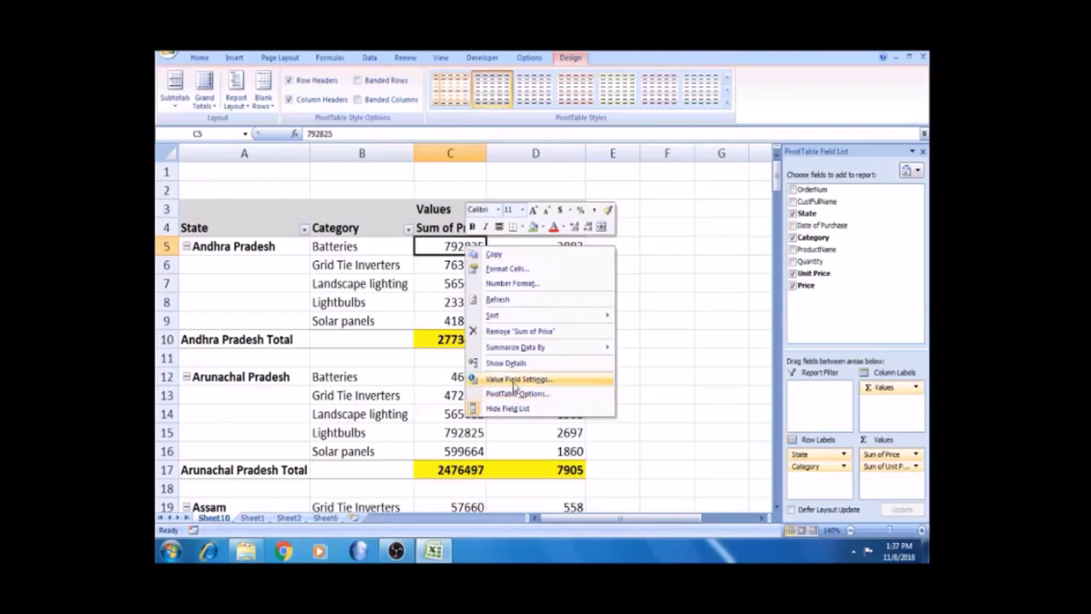
click(418, 343)
click(425, 344)
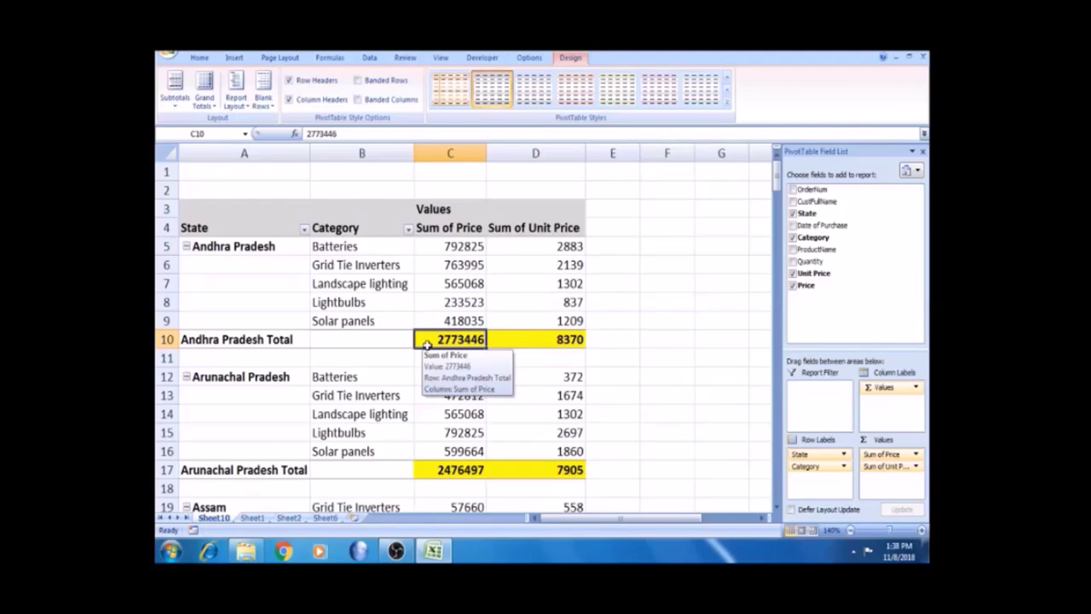
click(451, 322)
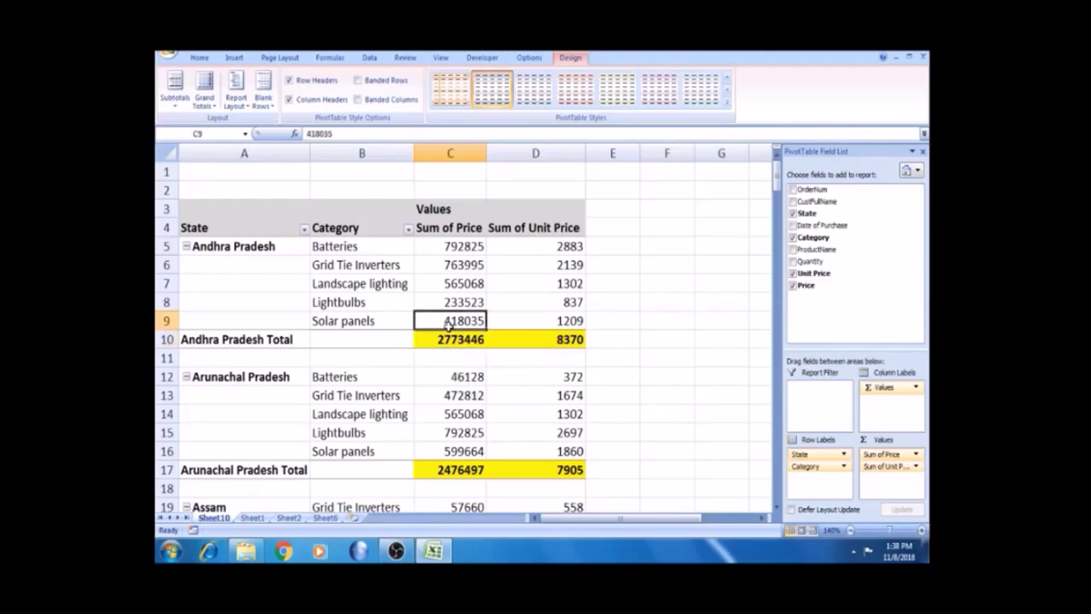
- Open the Sum of Price value field settings, cancel without changes, and hide the field list
right_click(450, 326)
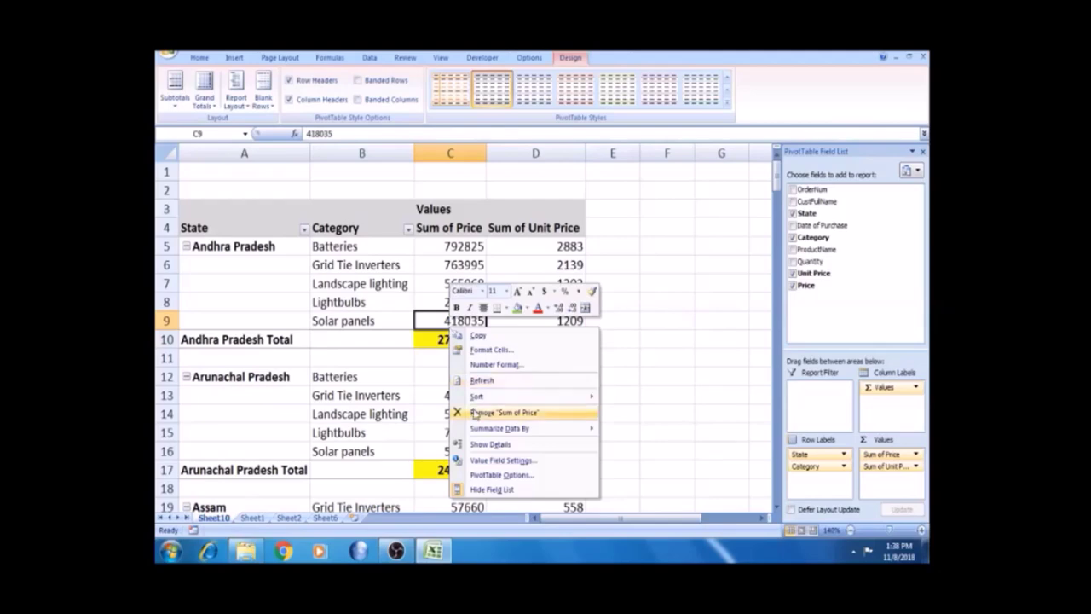
click(495, 461)
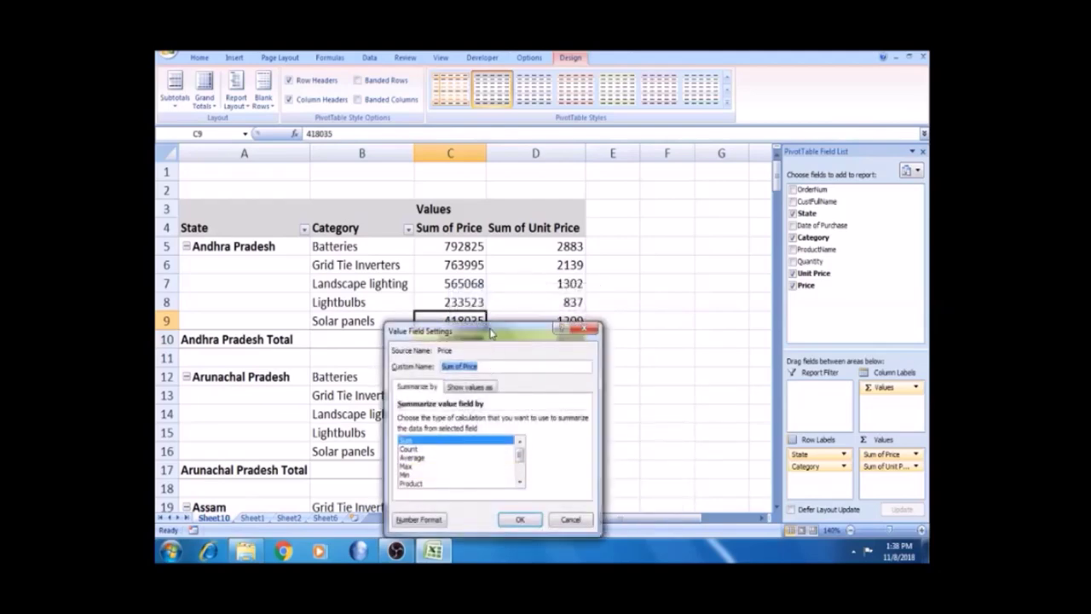
drag(490, 332, 609, 184)
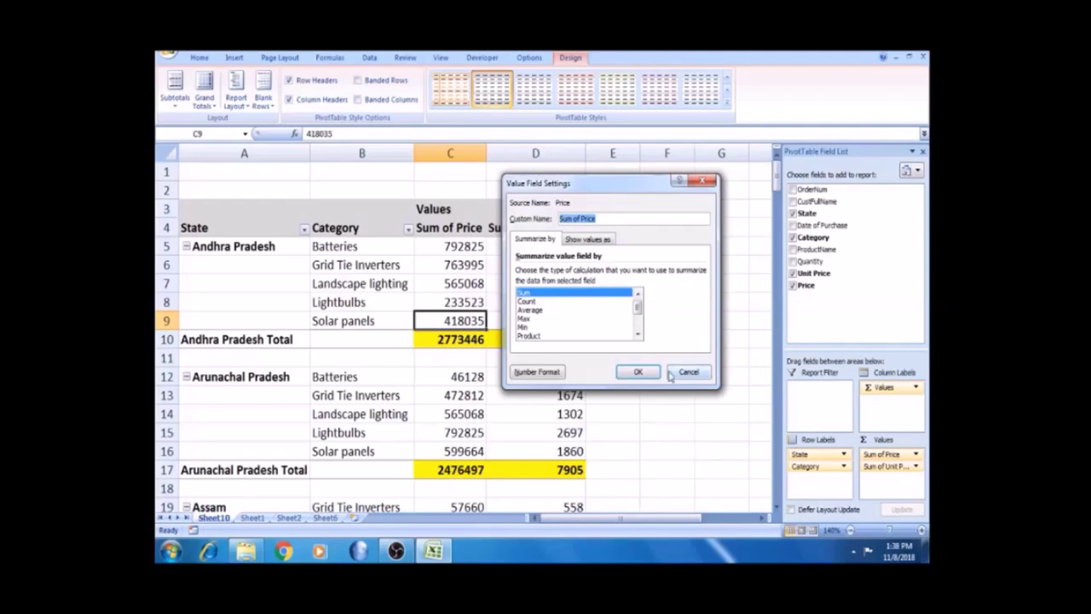
drag(592, 184, 631, 184)
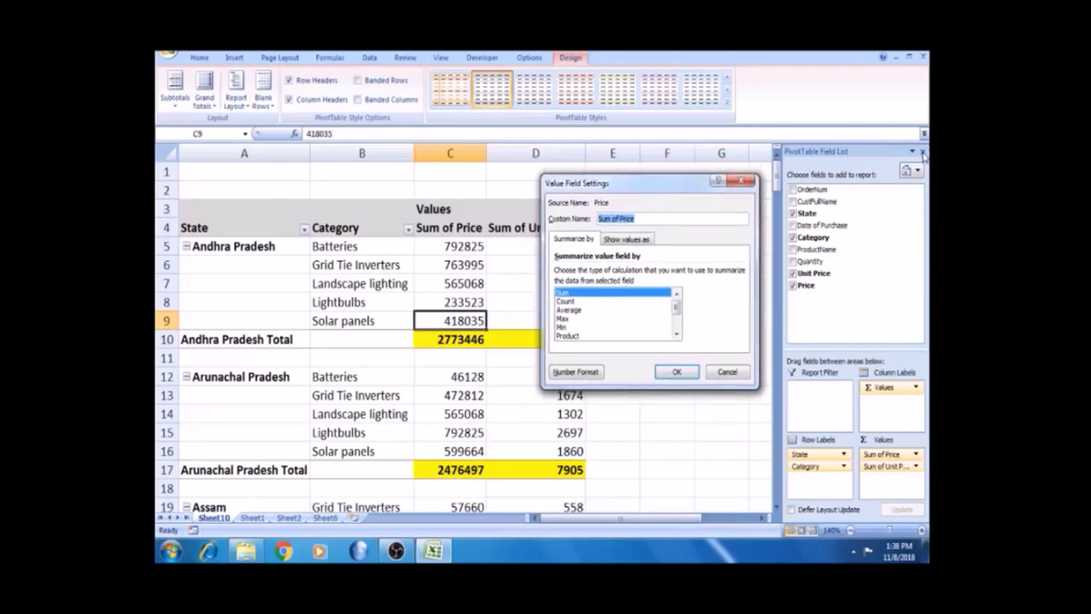
click(727, 371)
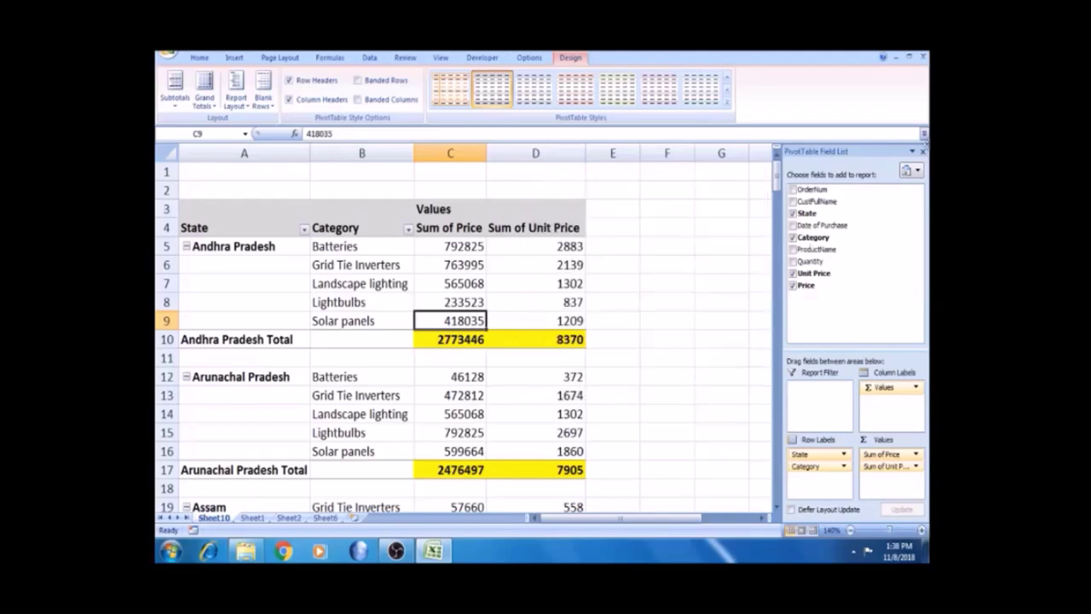
click(924, 151)
right_click(491, 285)
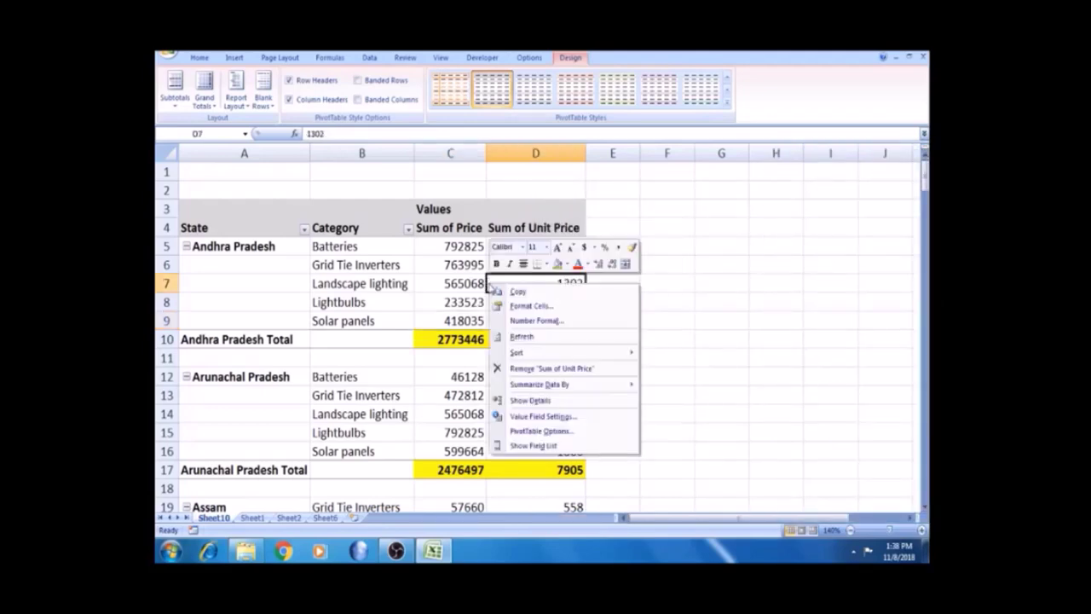
- Summarize Unit Price by Count in Value Field Settings, making Andhra Pradesh Total show 10
click(554, 417)
drag(544, 317, 733, 177)
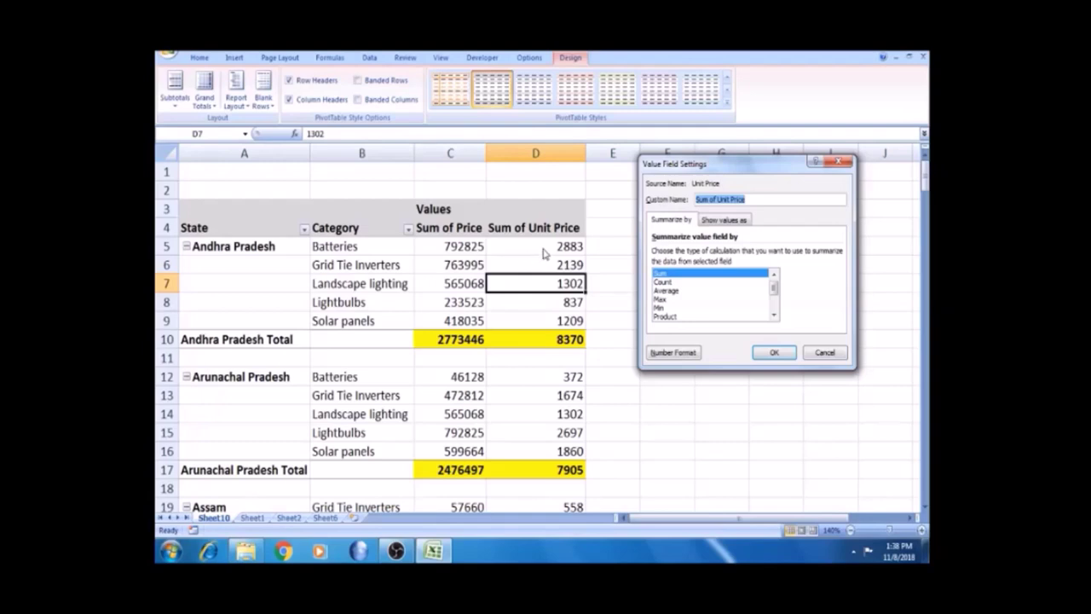
click(663, 283)
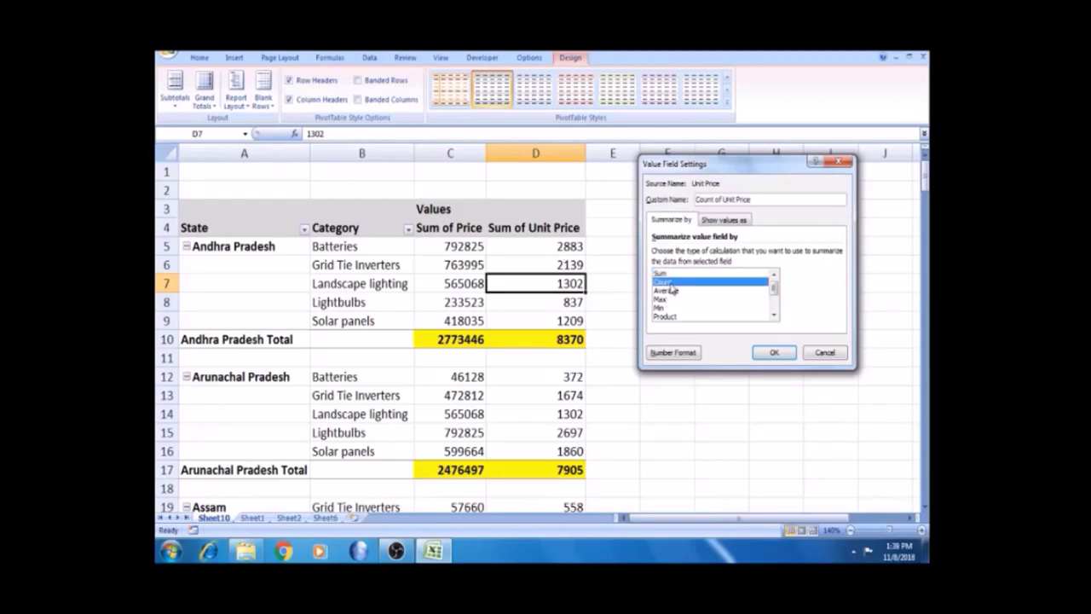
click(772, 352)
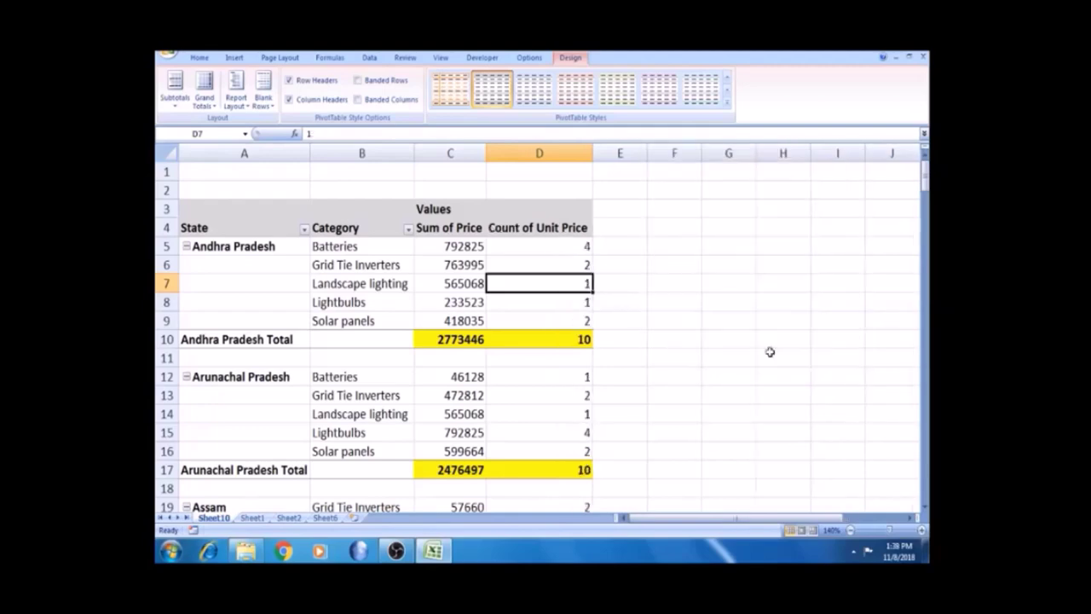
click(565, 247)
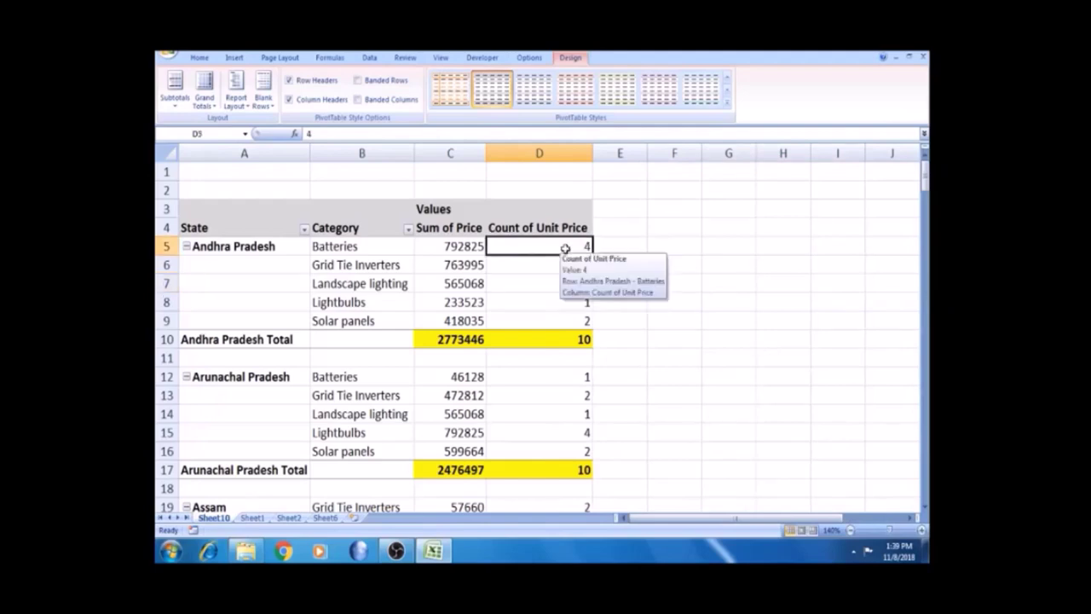
click(454, 245)
right_click(454, 244)
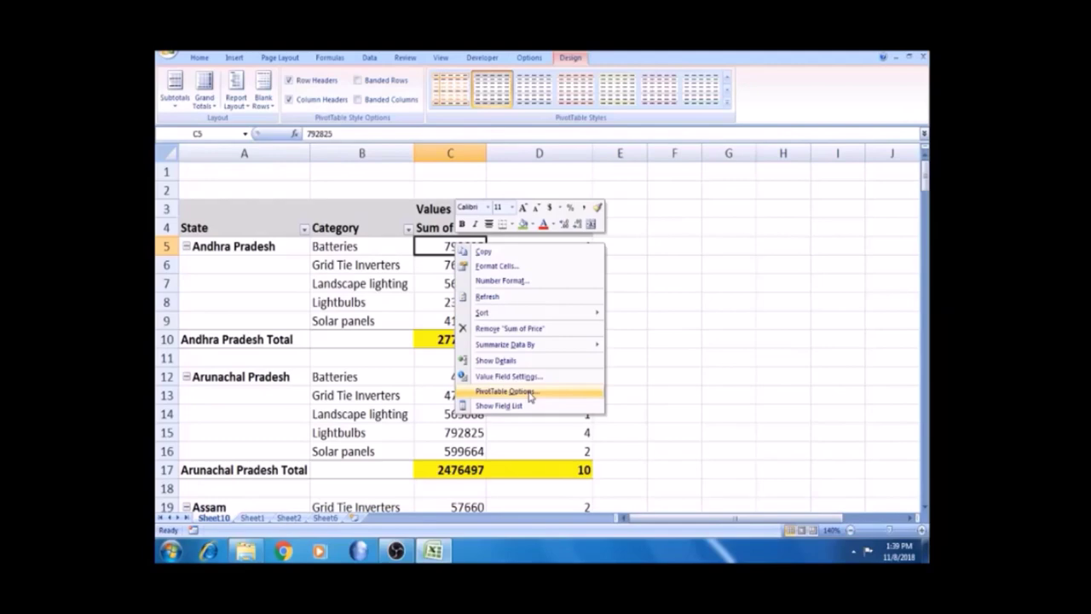
- Change the Price value field to summarize by Count instead of Sum
click(509, 376)
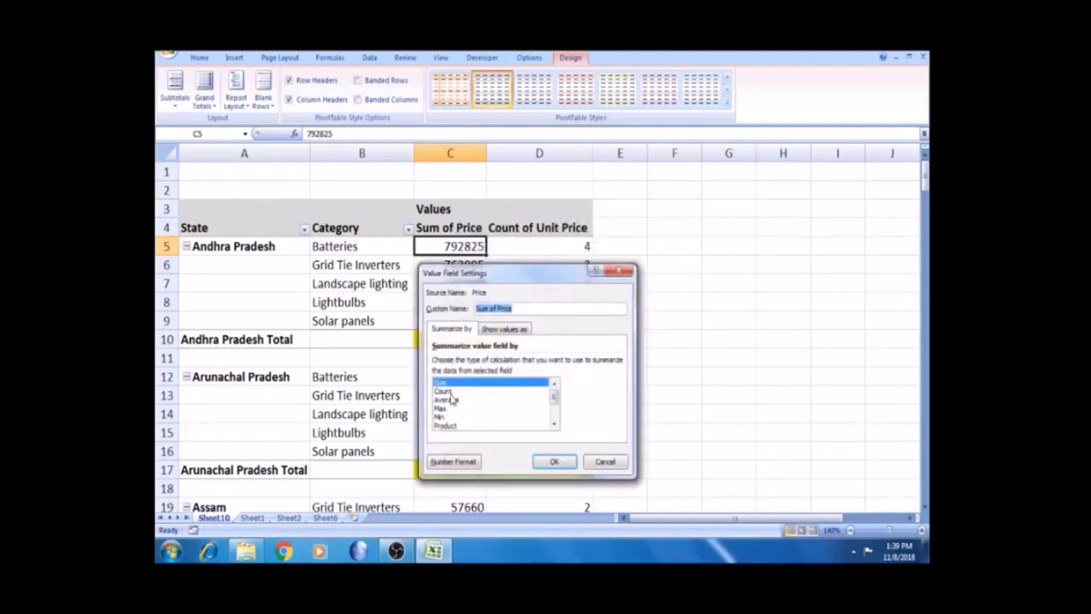
click(443, 391)
click(555, 460)
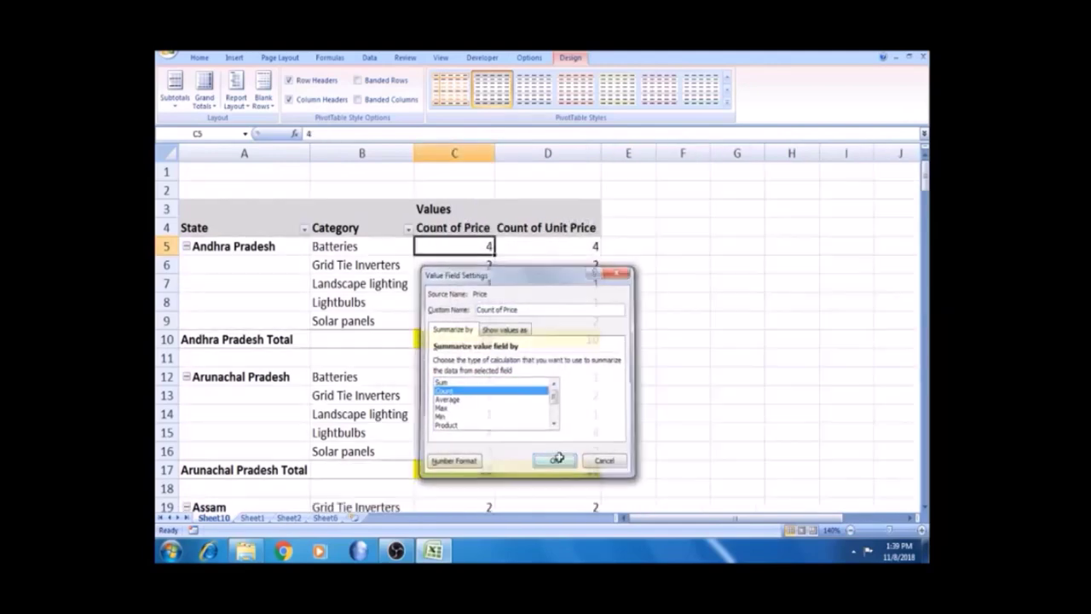
- Check the Andhra Pradesh counts in C5 and D5 and its total in D10
click(556, 338)
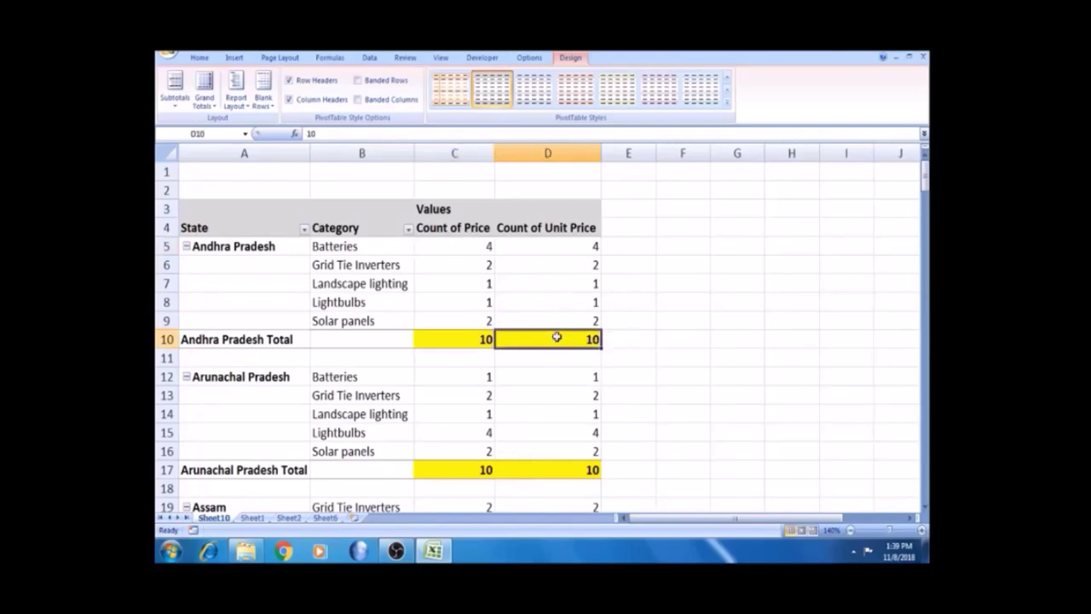
click(566, 245)
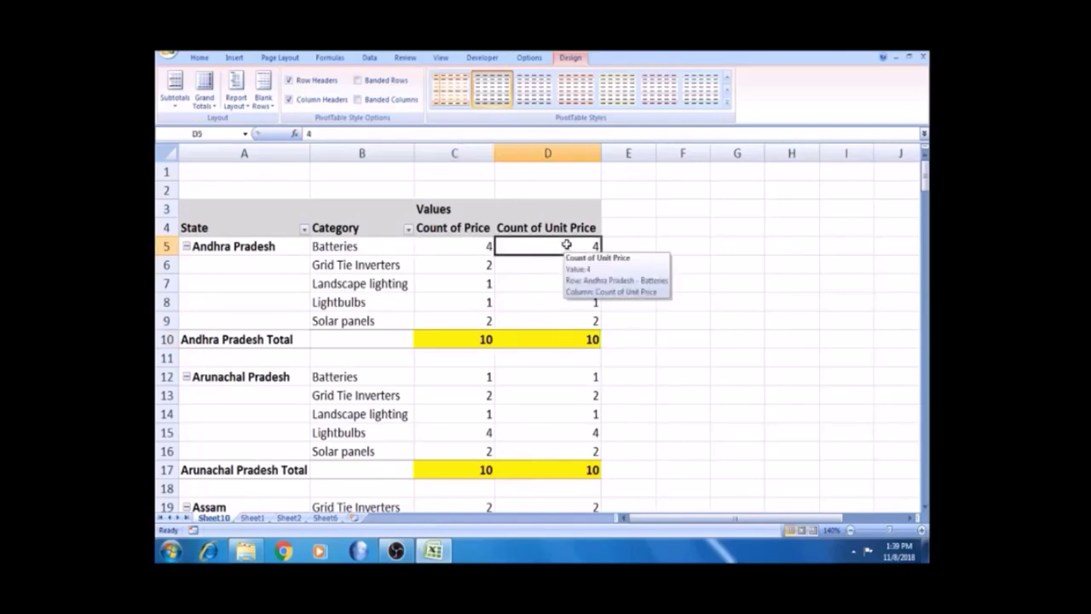
click(337, 250)
click(271, 246)
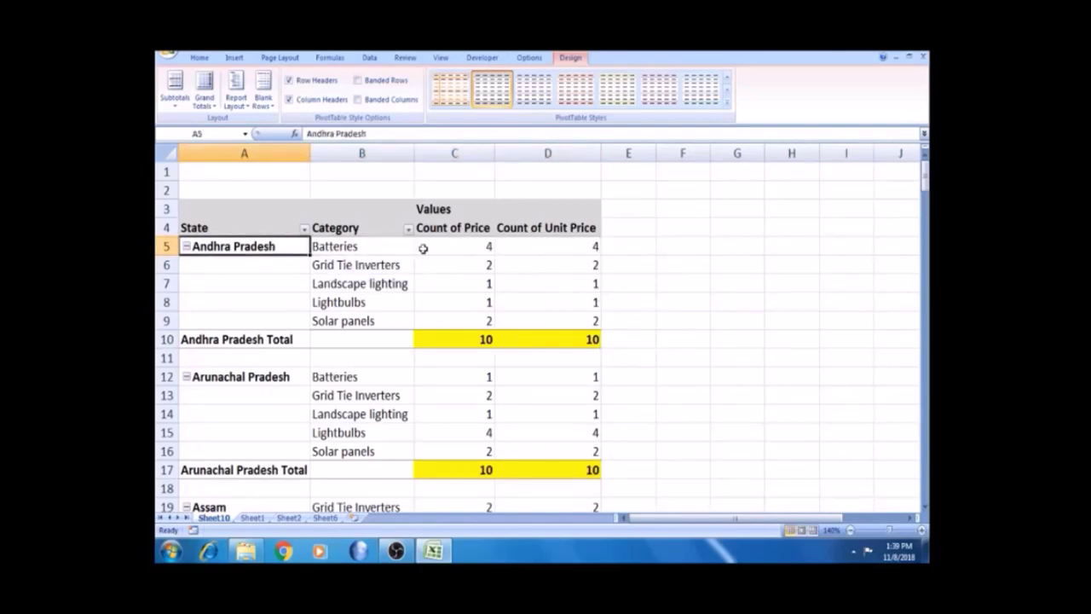
click(460, 246)
click(538, 247)
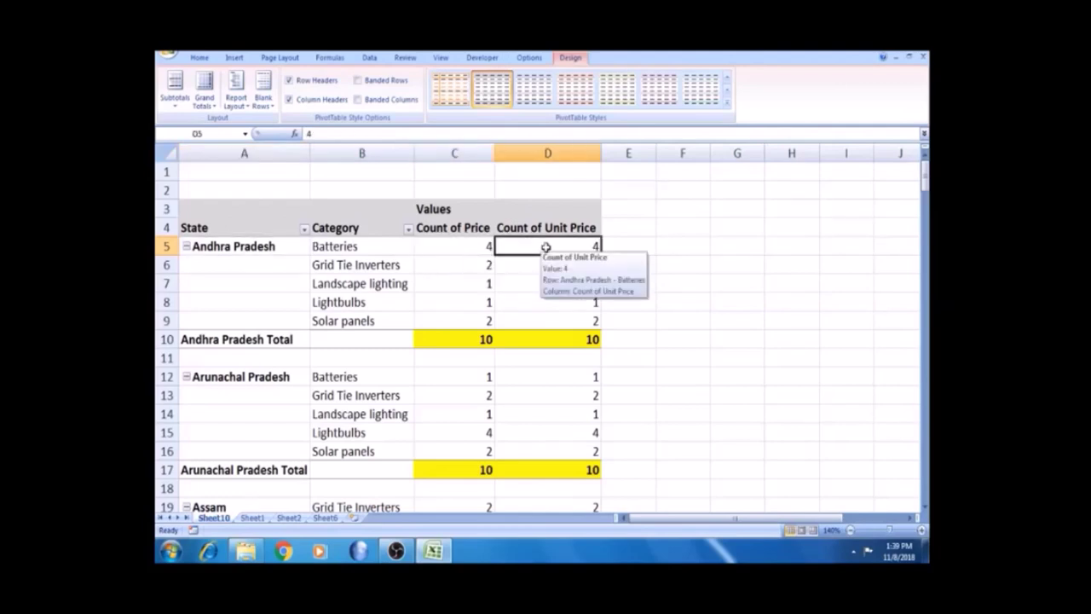
click(573, 346)
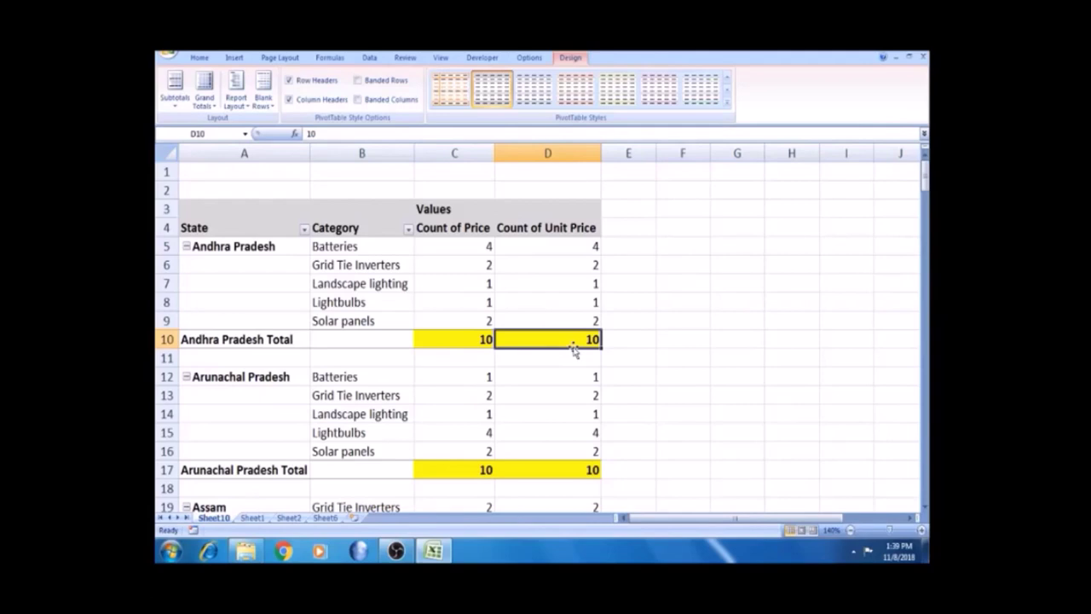
- Step down through the state totals, confirming Assam's Count of Price reads 10
key(Down)
key(Down)
key(Down)
key(Down)
key(Down)
key(Down)
key(Down)
key(Down)
key(Down)
key(Down)
key(Down)
key(Down)
key(Down)
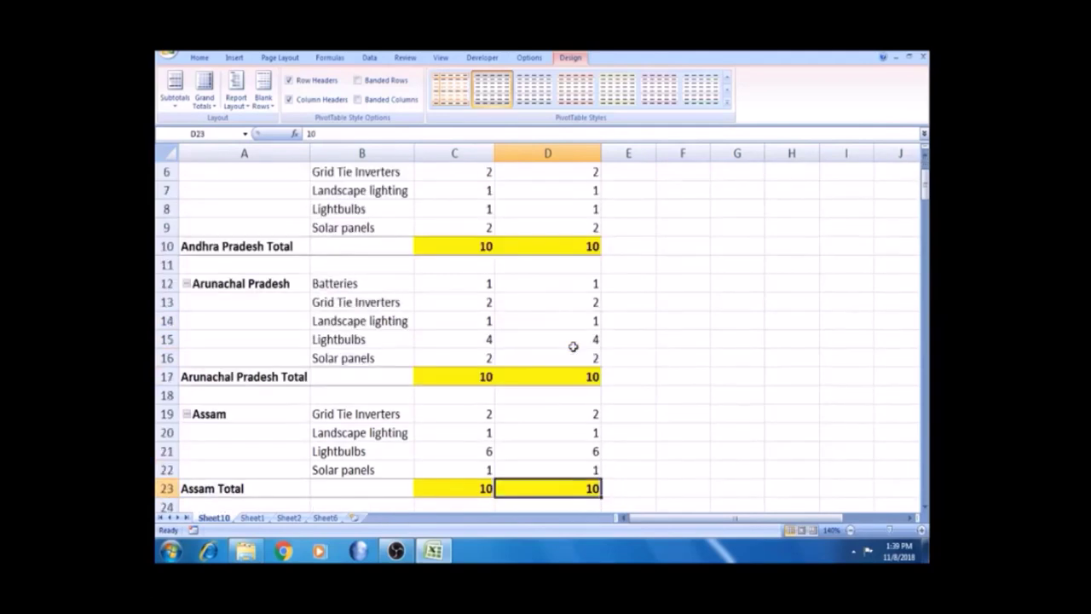
key(Left)
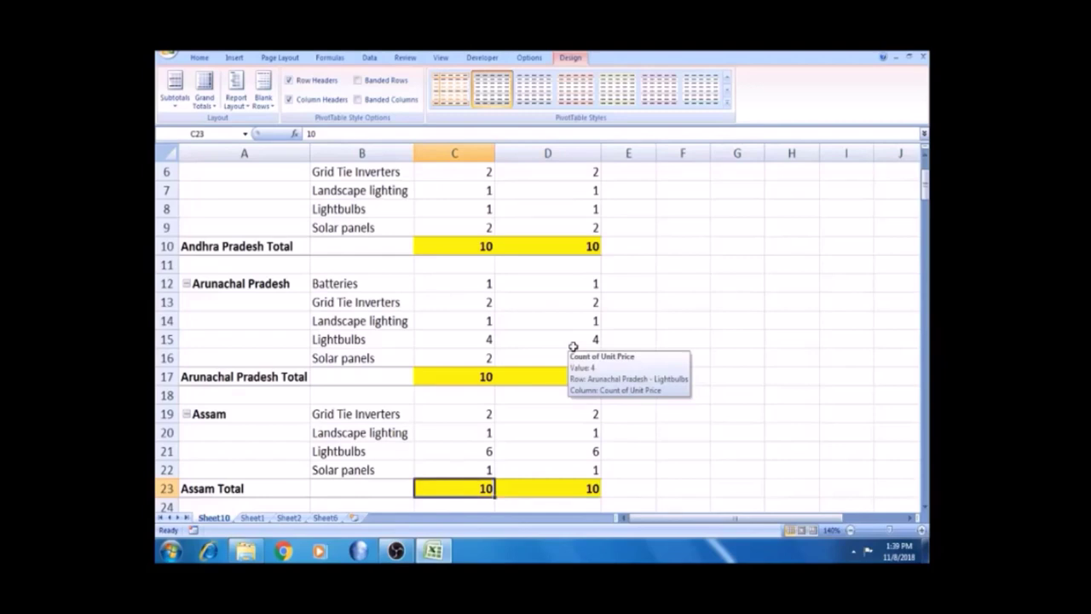
key(Down)
key(Down)
click(376, 335)
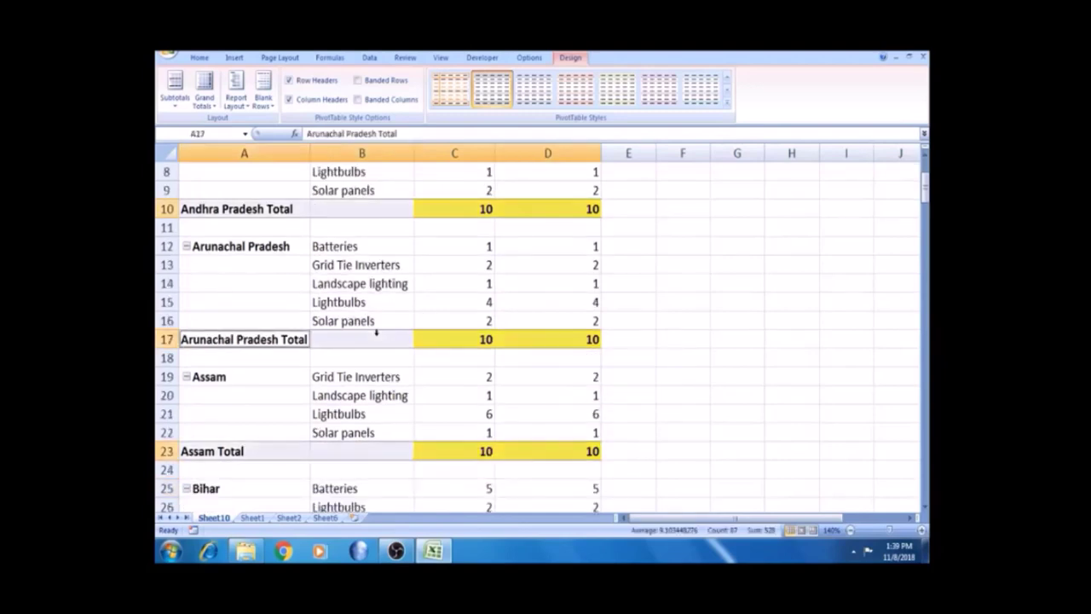
click(245, 216)
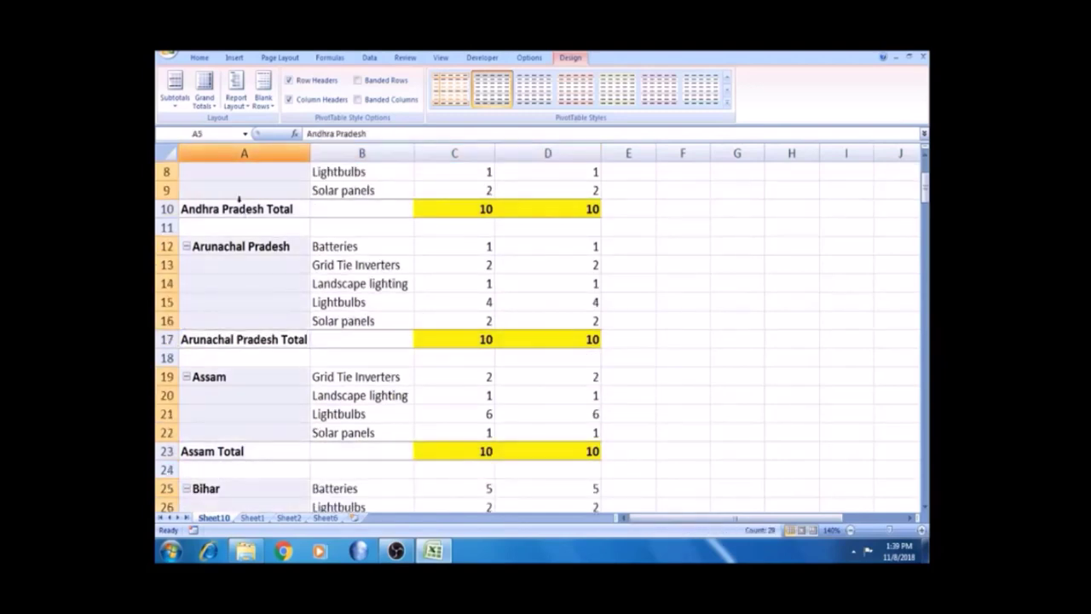
- Remove the blank line after each state item in the pivot table
click(263, 92)
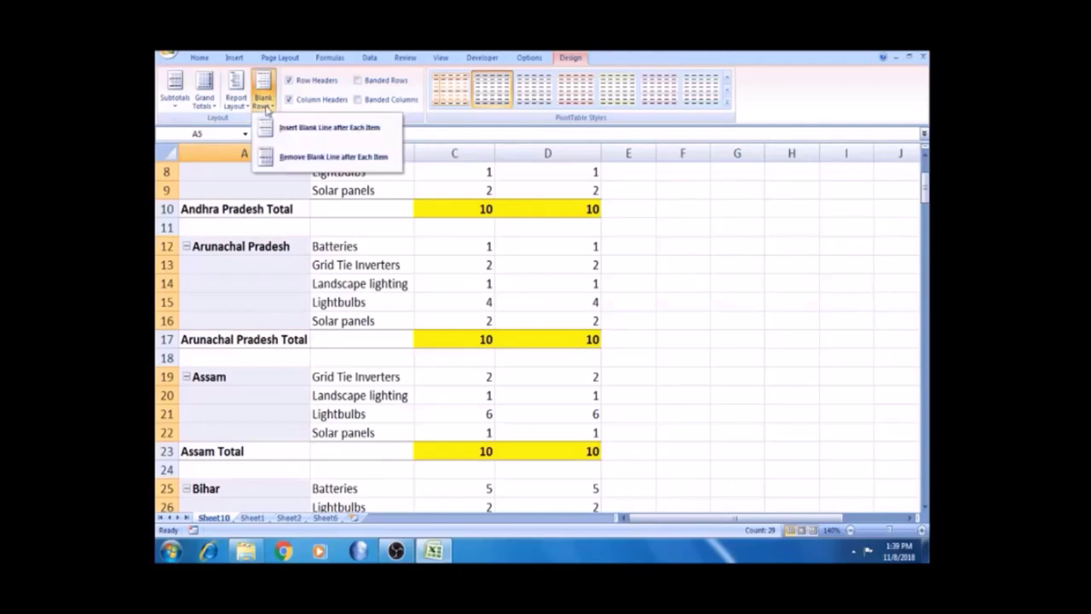
click(294, 157)
click(566, 252)
- Jump to the 264 Grand Total, then view the Sheet1 order data
key(ctrl+Up)
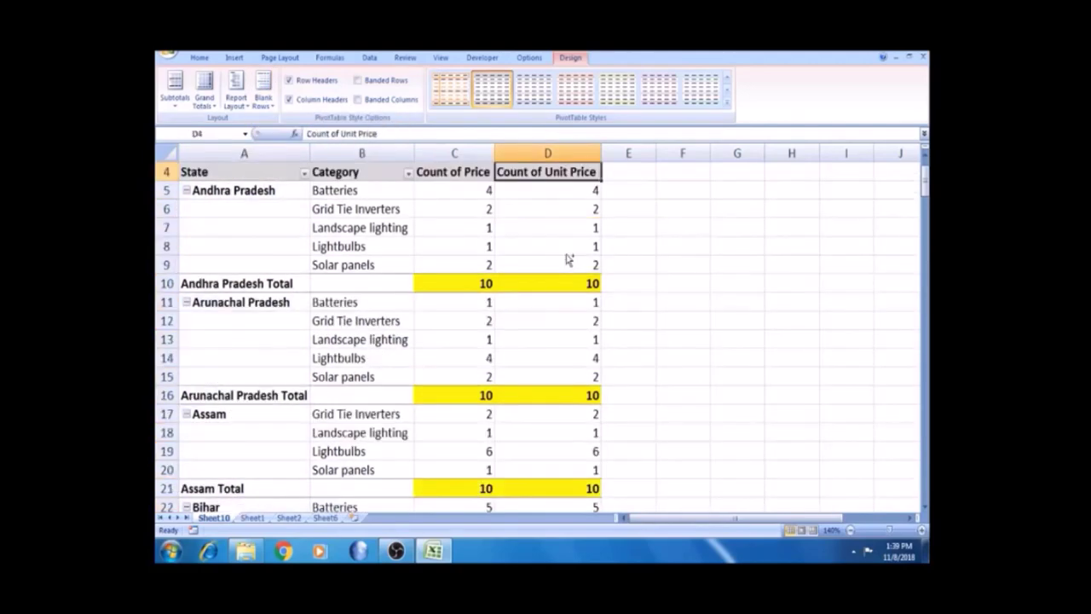
key(ctrl+Down)
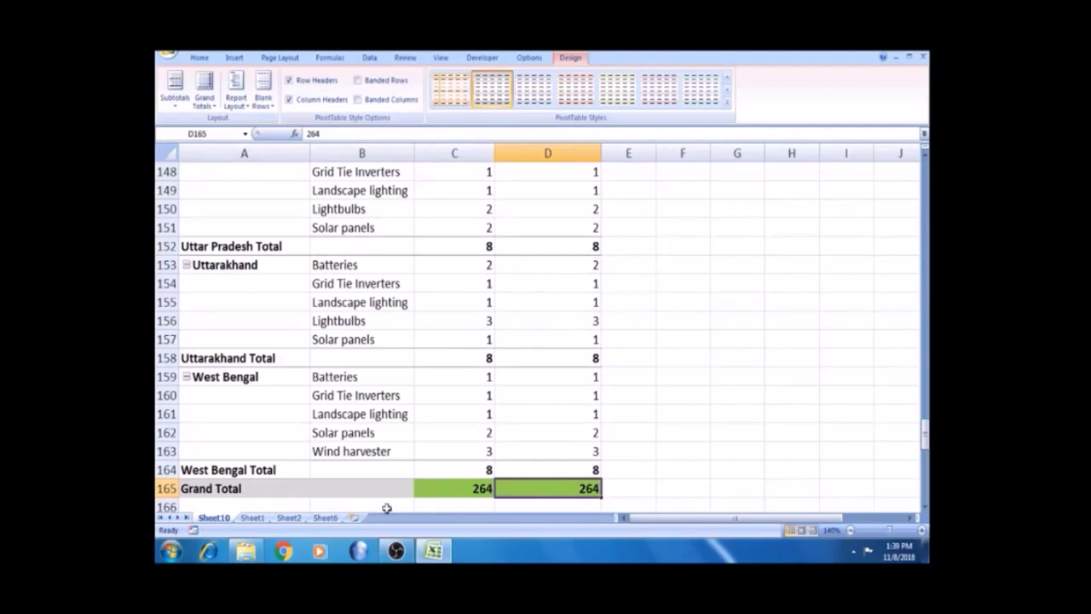
click(252, 517)
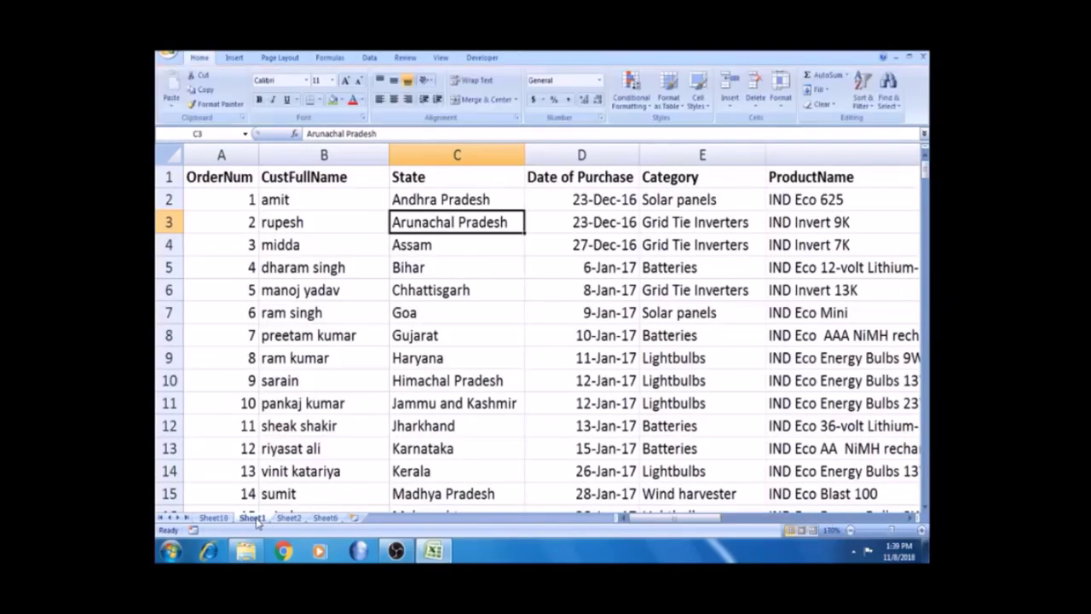
- Confirm Sheet1 has 264 order rows, then return to the Sheet10 pivot
click(249, 201)
key(ctrl+Down)
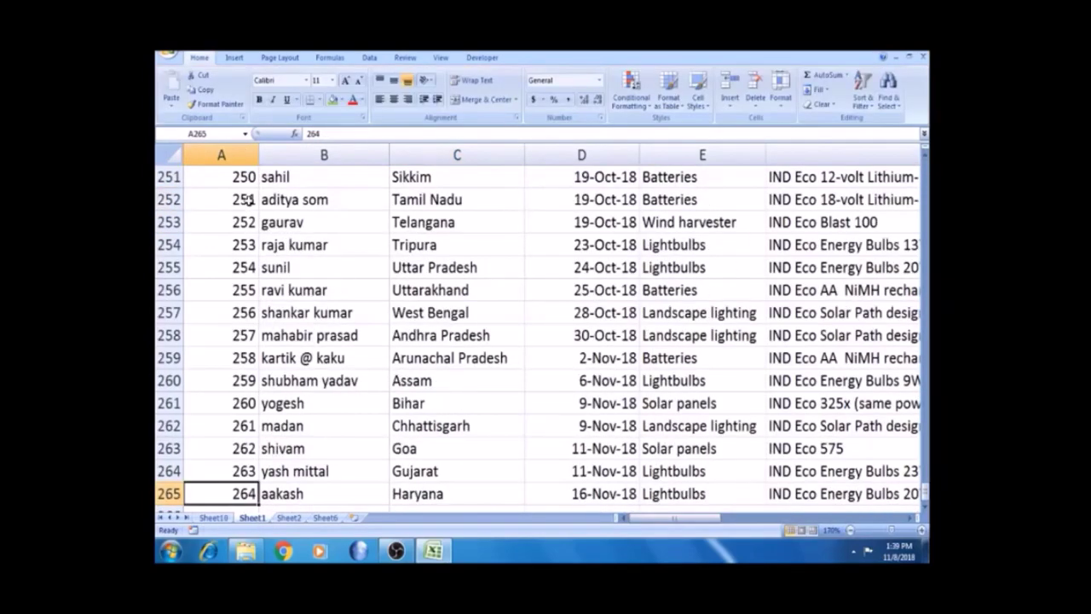
click(215, 518)
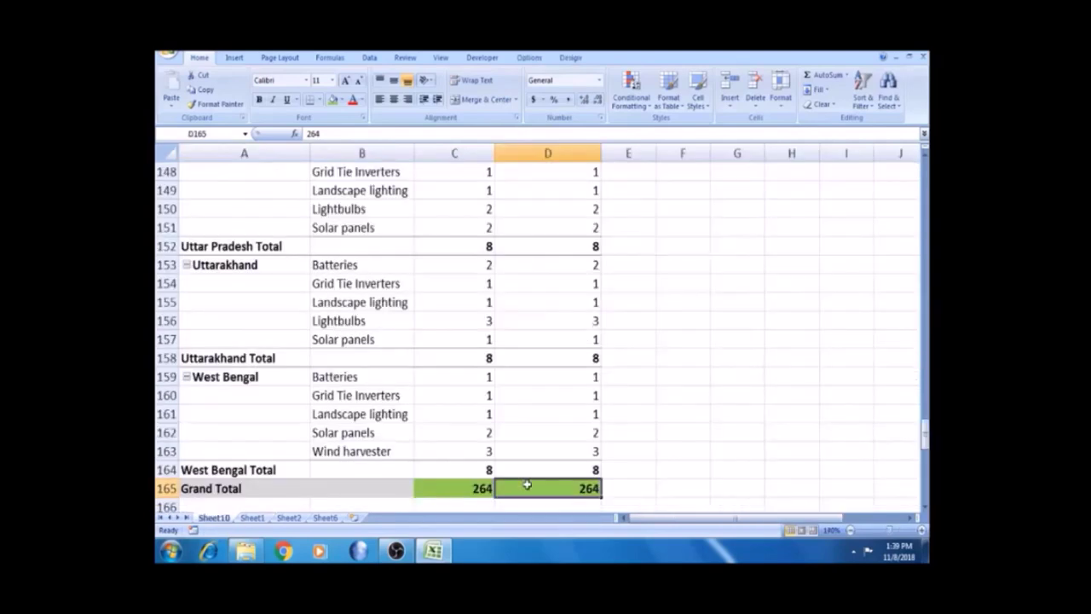
- Review the Count of Unit Price values, ending on D5 for Andhra Pradesh Batteries
mouse_move(567, 488)
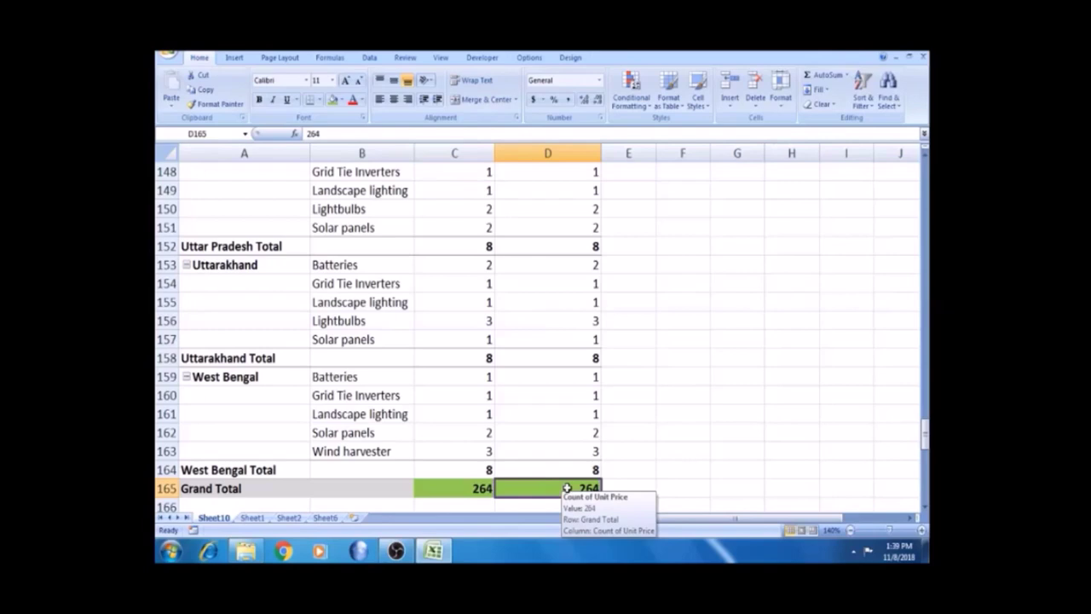
key(Up)
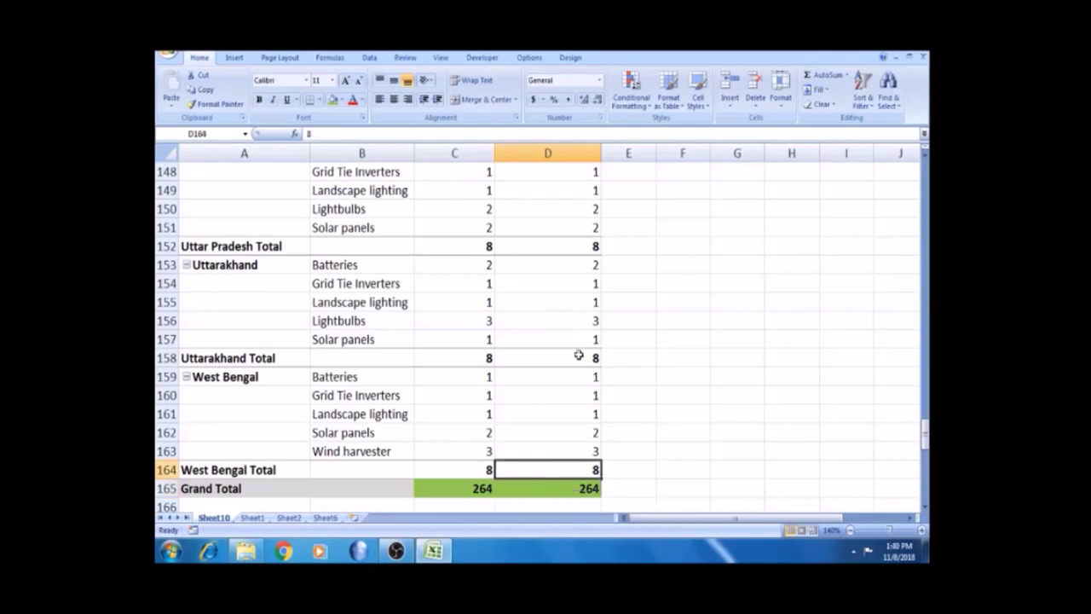
click(582, 264)
key(Up)
key(Up)
key(Up)
key(Up)
key(Up)
key(Up)
key(Up)
key(Up)
key(Up)
key(Up)
key(Up)
key(Up)
key(Up)
key(Up)
key(Up)
key(Up)
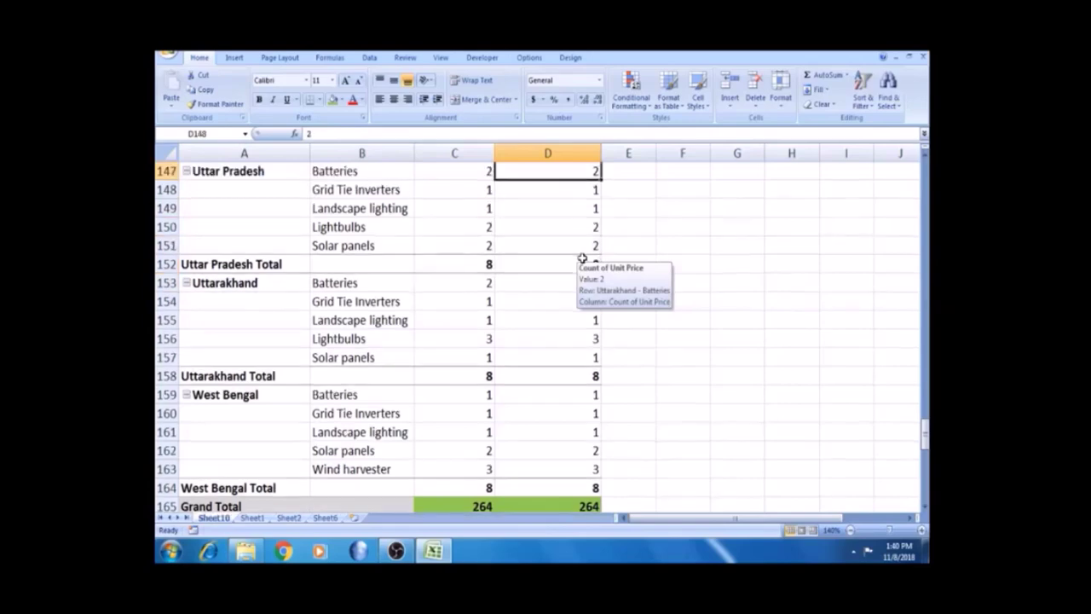
key(Up)
key(Up)
key(Up)
key(Up)
key(Up)
key(Up)
key(Up)
key(Up)
key(Up)
key(Up)
key(Up)
key(Up)
key(Up)
key(Up)
key(Up)
key(Up)
key(Up)
key(Up)
key(Up)
key(Up)
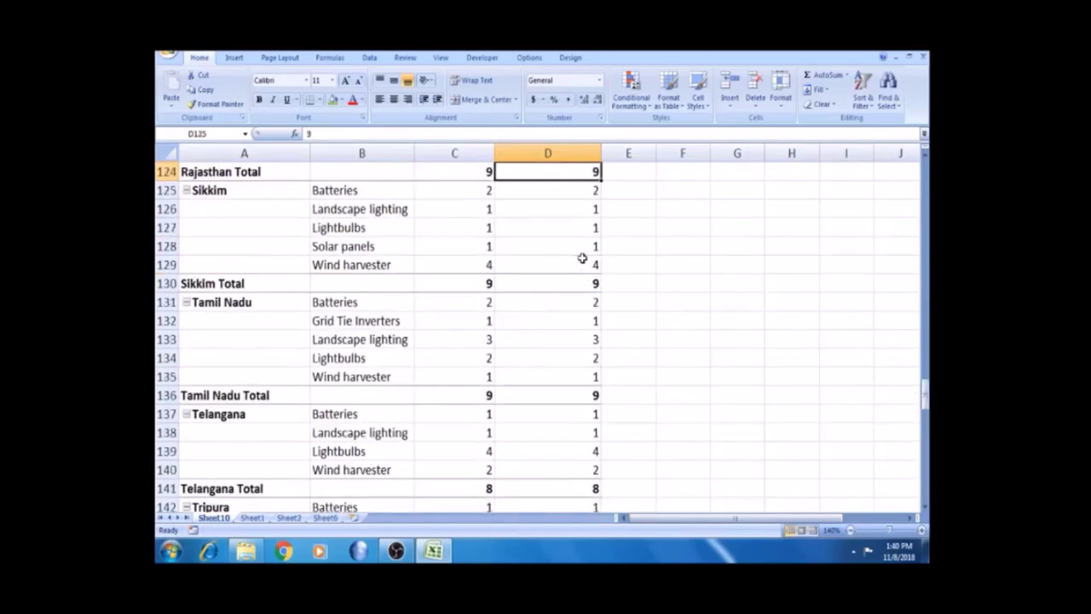
key(Down)
key(Down)
key(Down)
key(Down)
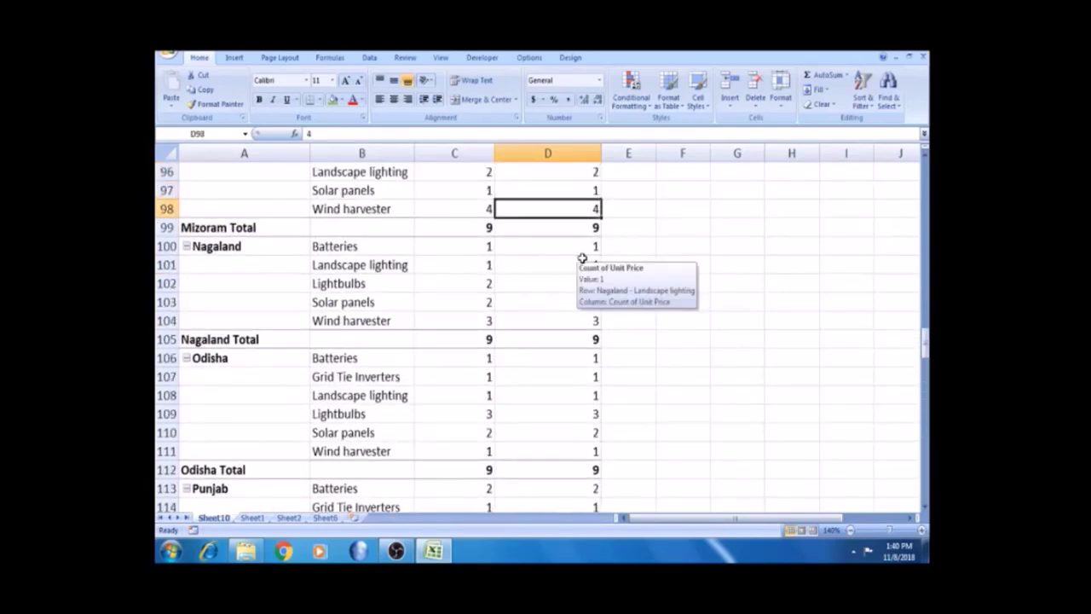
key(ctrl+Up)
key(ctrl+Up)
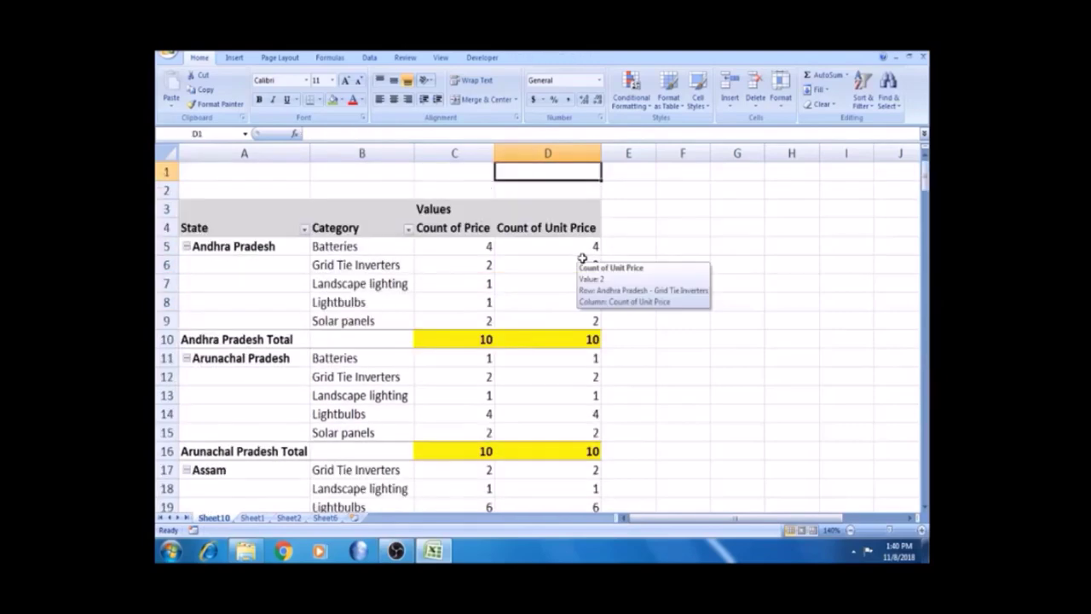
key(Down)
key(Down)
key(Down)
key(Down)
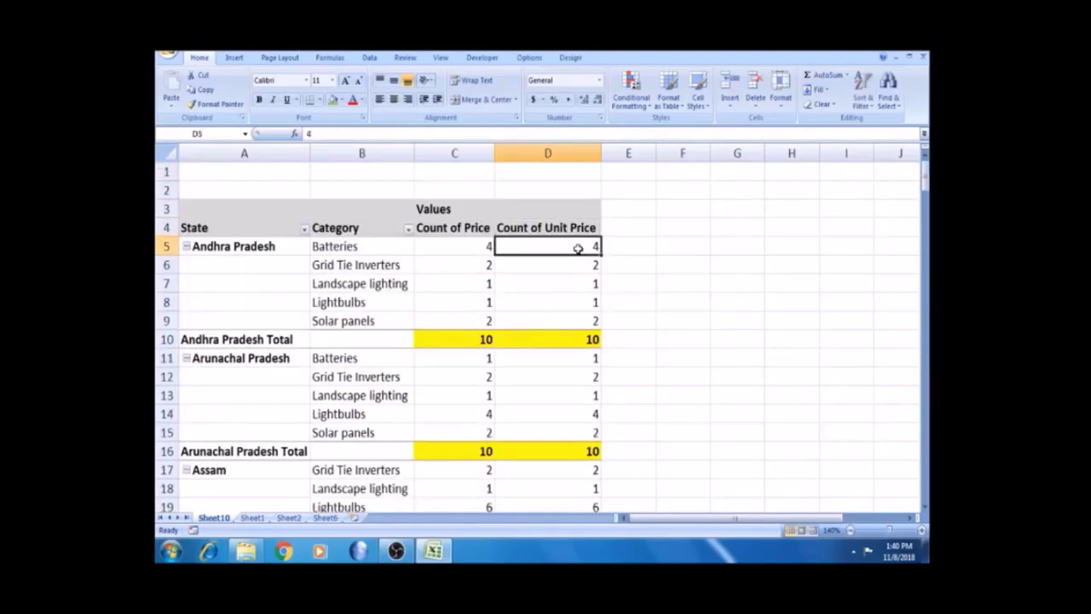
right_click(583, 254)
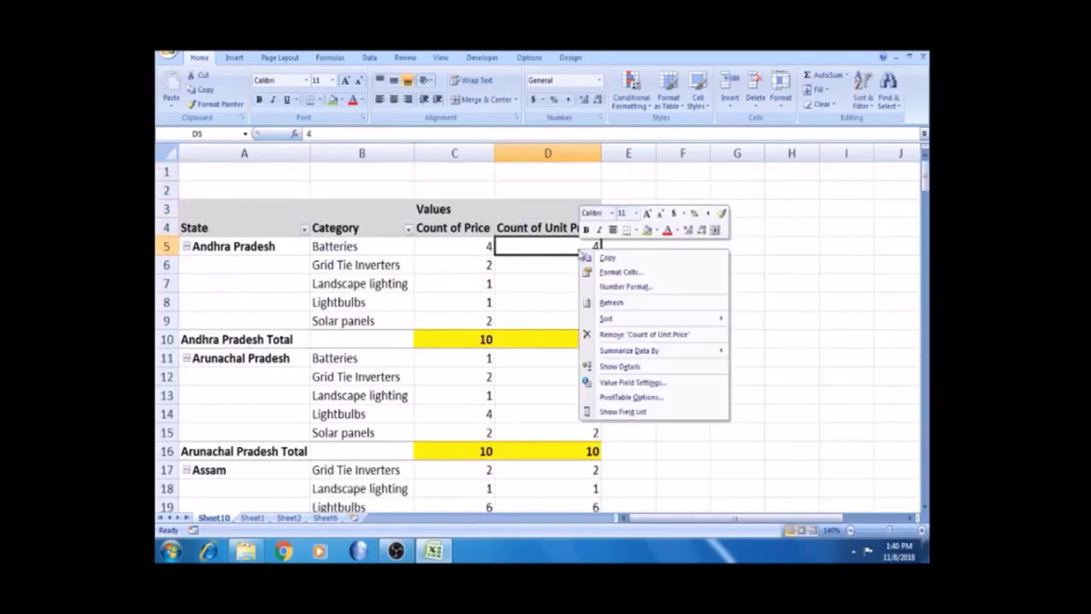
- Summarize the Unit Price field by Average
click(626, 383)
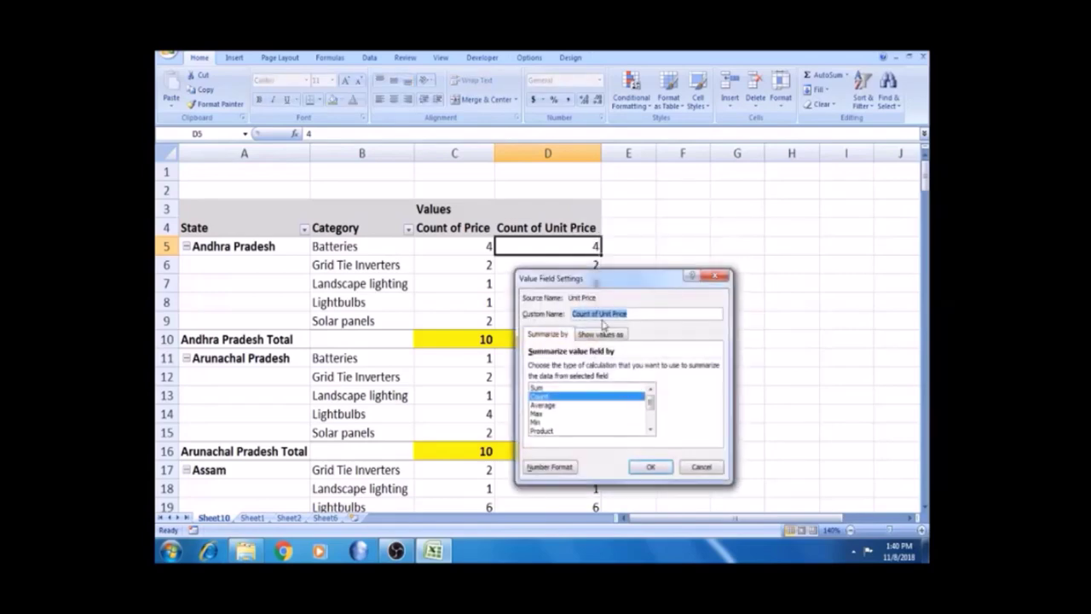
drag(587, 278, 760, 225)
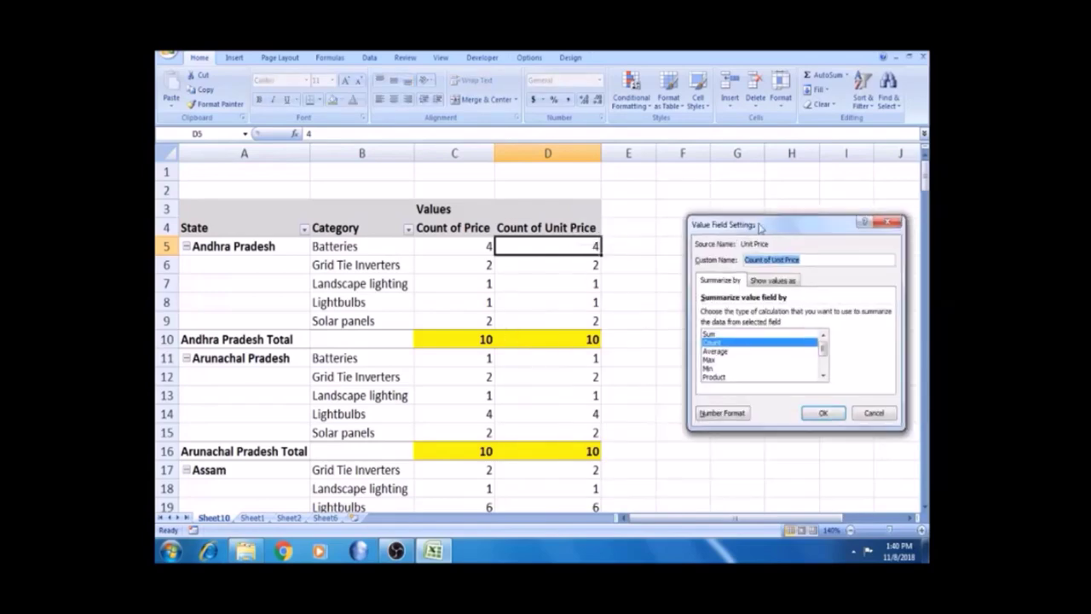
click(735, 350)
click(821, 417)
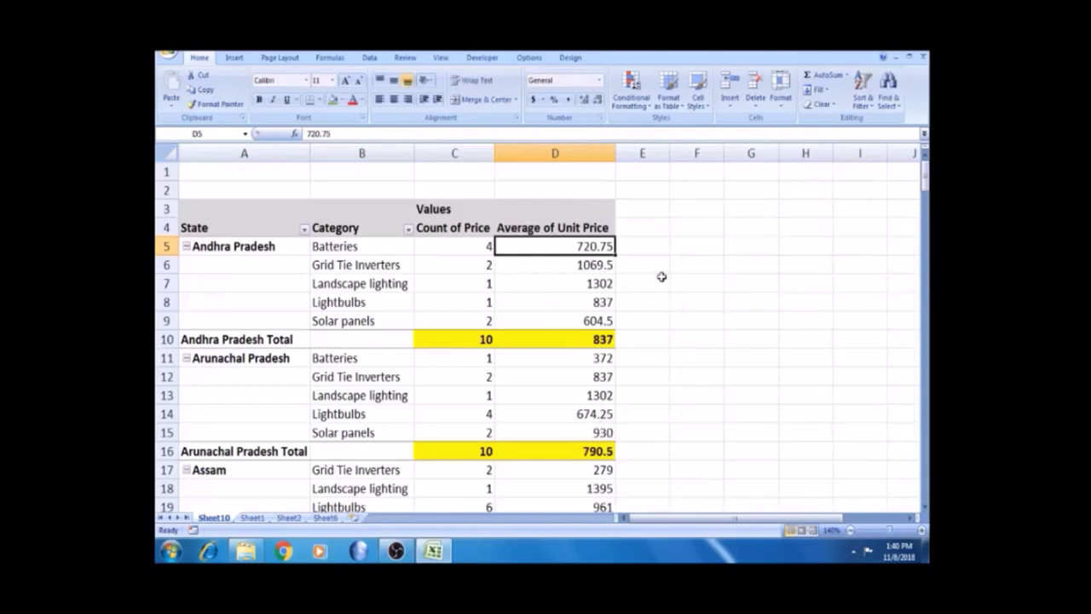
- Switch the Unit Price summary to Max, giving an Andhra Pradesh Total of 1302
mouse_move(589, 246)
right_click(537, 247)
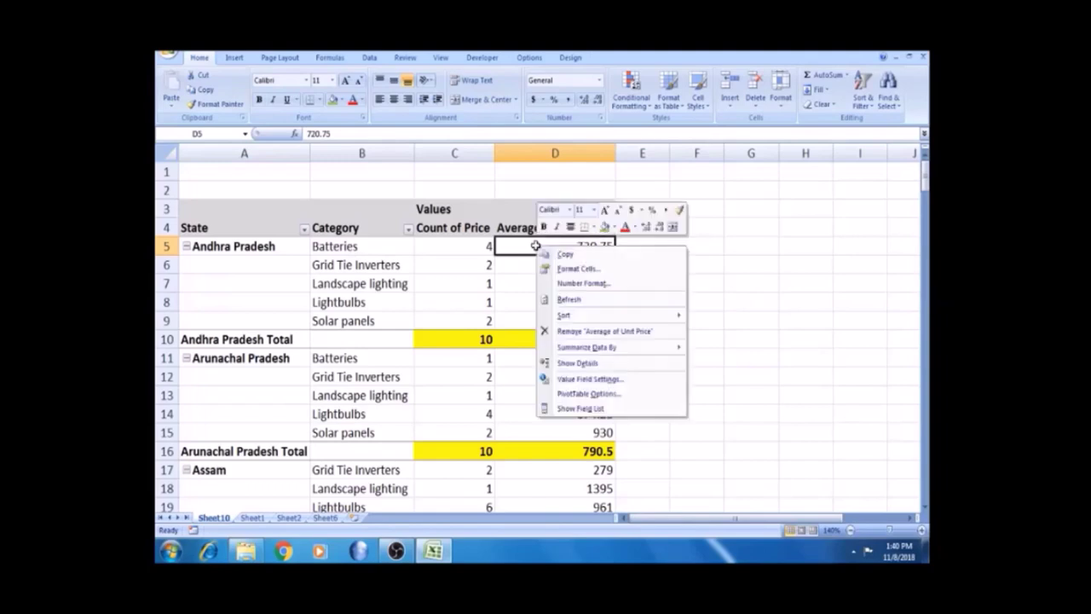
click(580, 379)
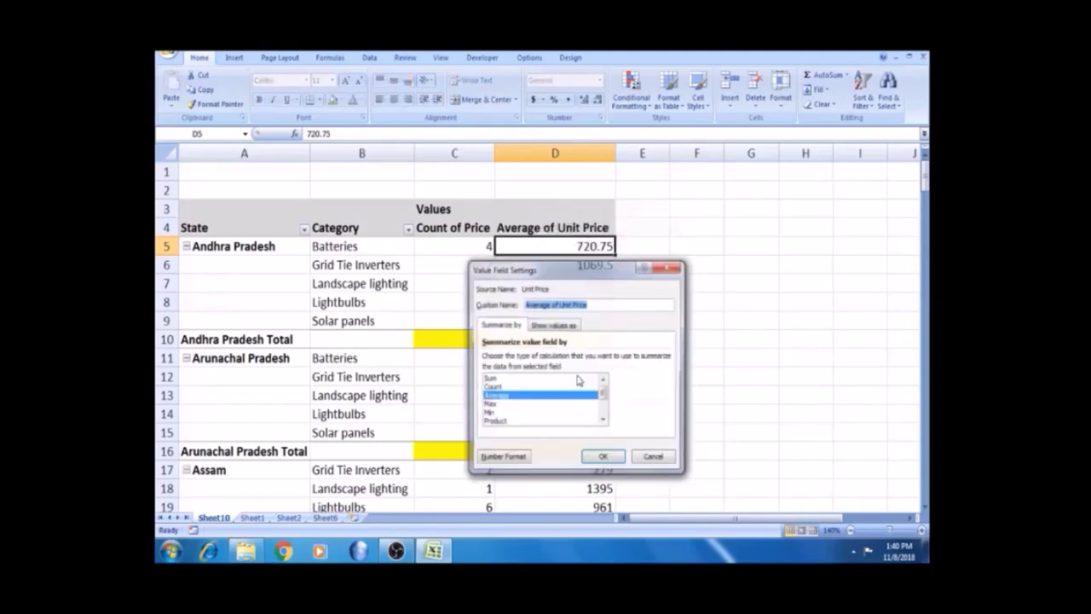
click(494, 404)
click(602, 458)
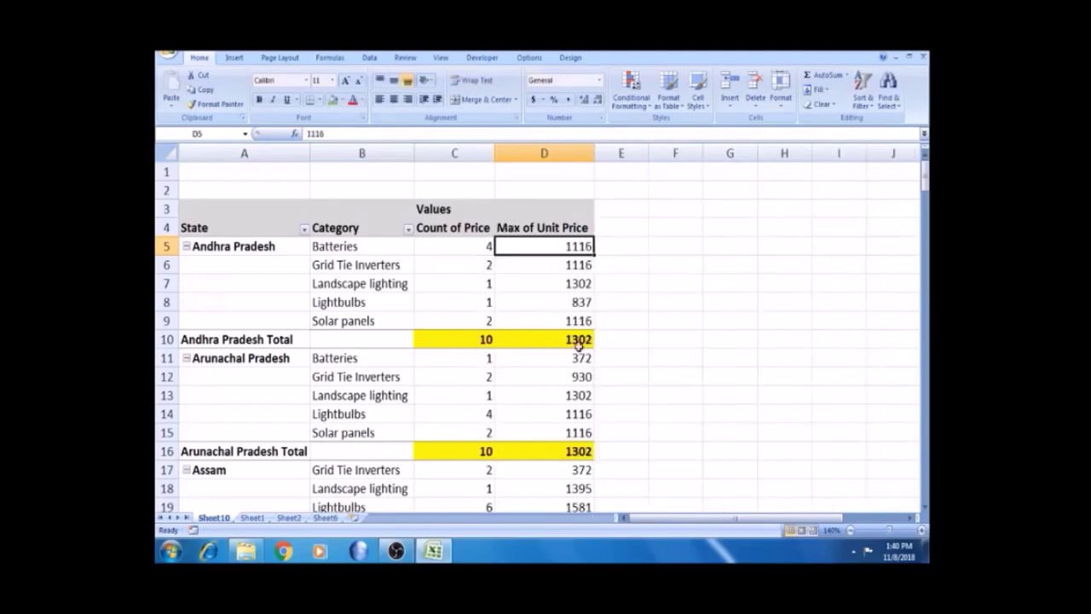
click(580, 284)
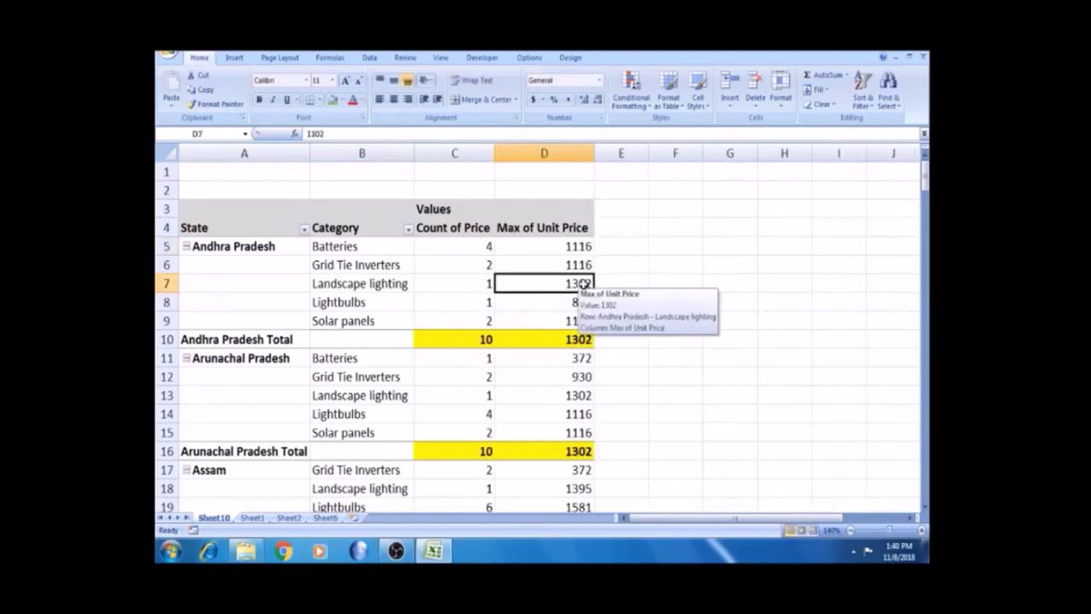
click(569, 337)
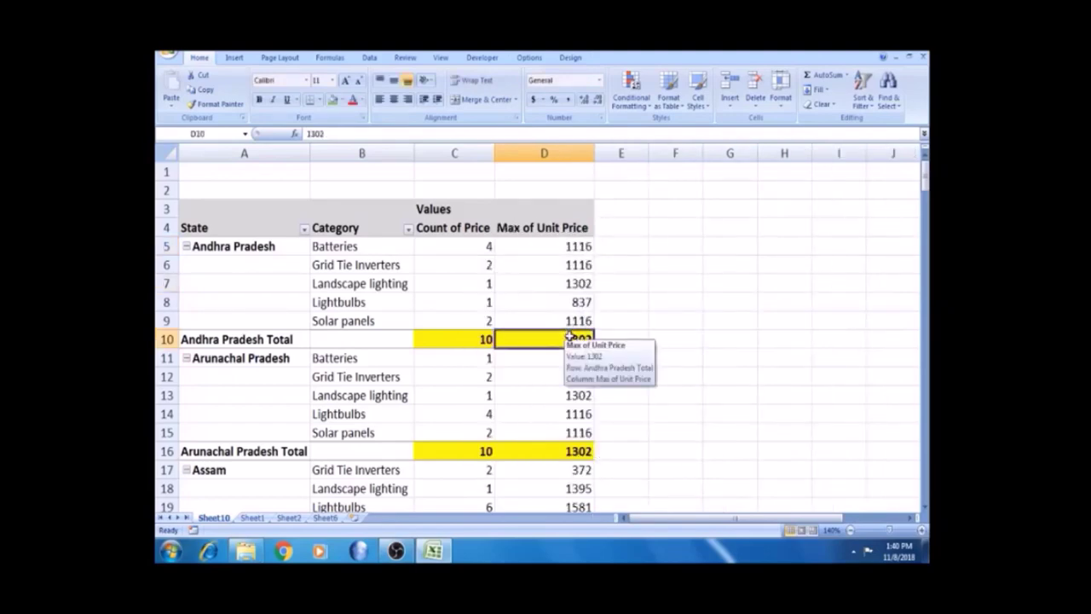
click(583, 286)
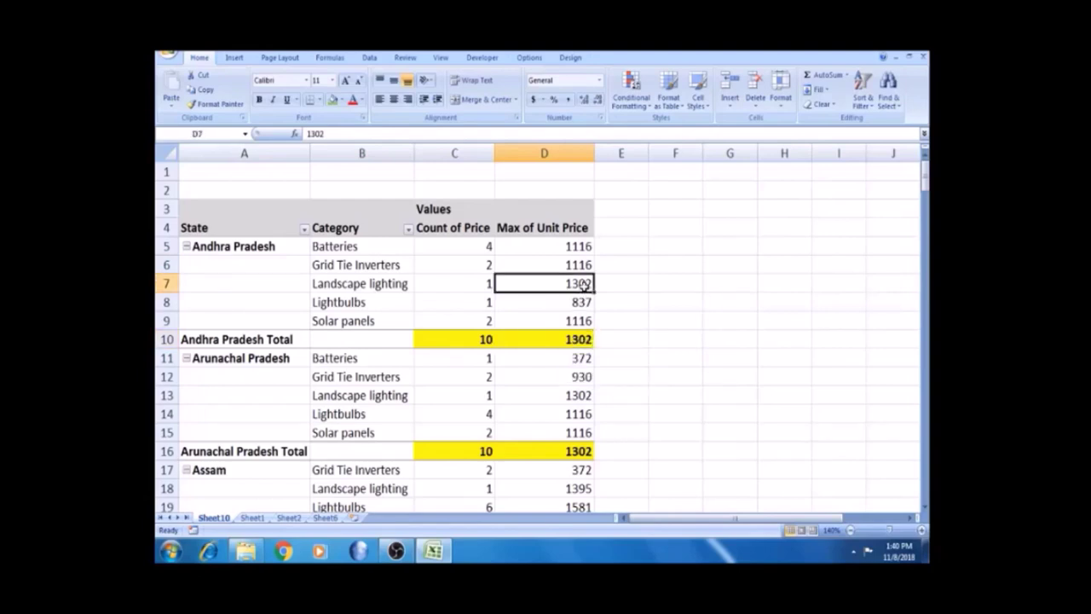
click(579, 339)
key(Up)
key(Up)
key(Up)
key(Up)
key(Up)
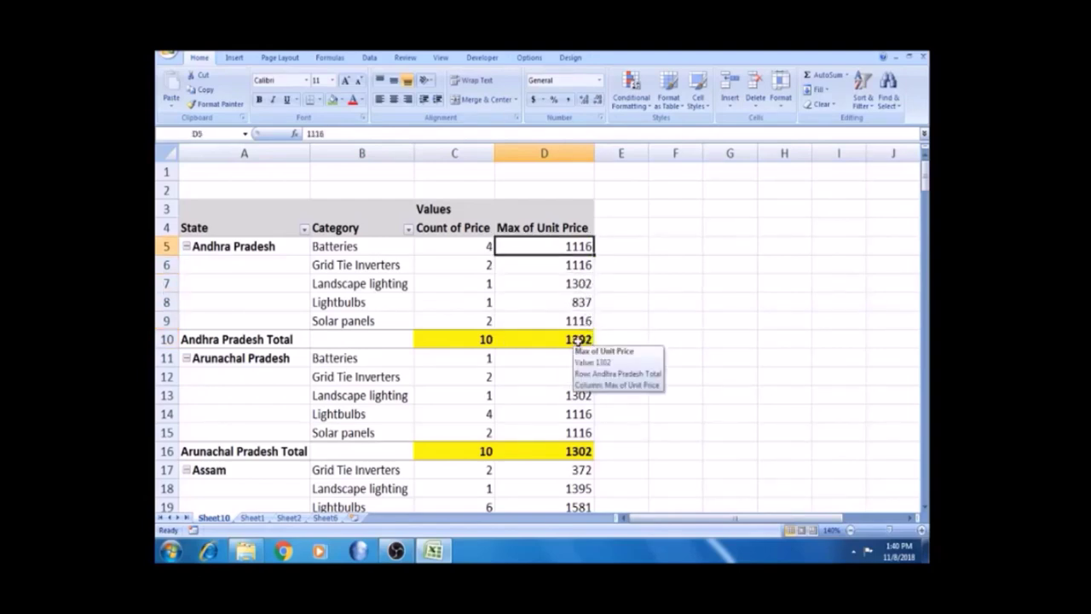
key(shift+Down)
key(shift+Down)
key(shift+Down)
key(shift+Down)
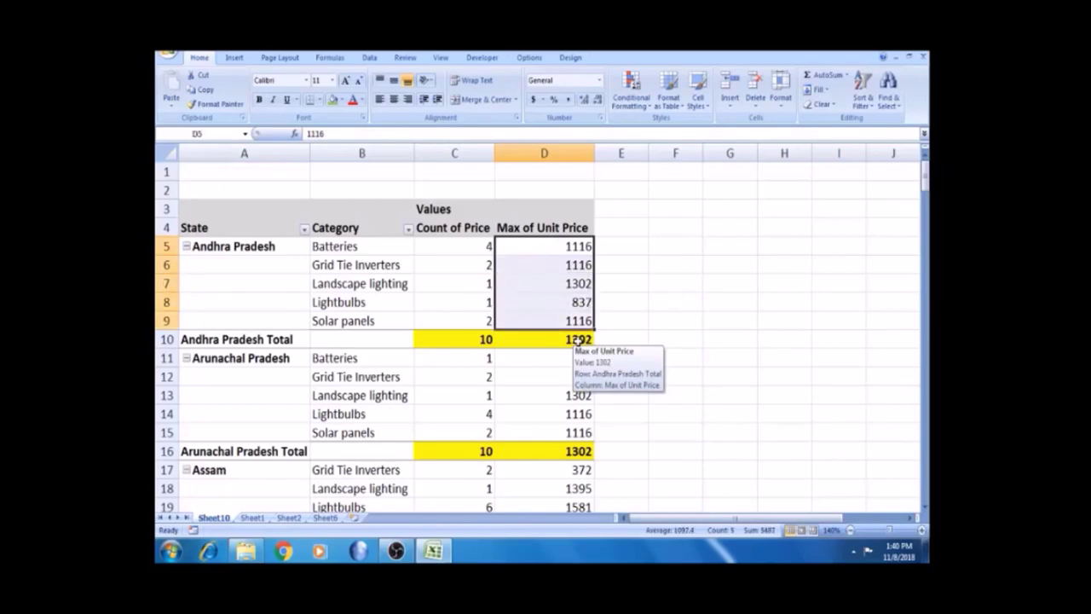
click(579, 339)
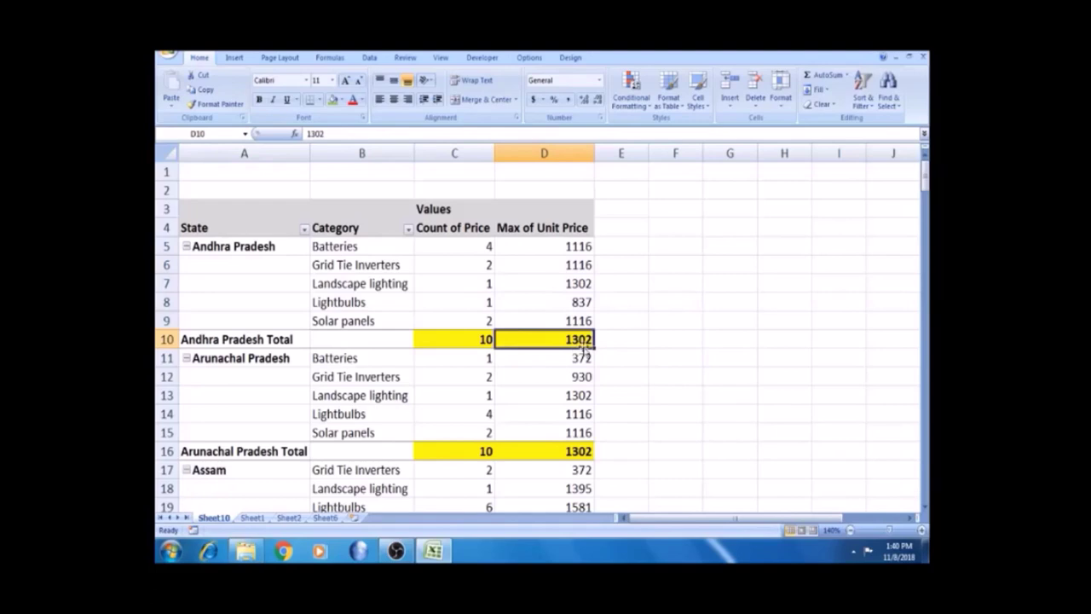
click(381, 284)
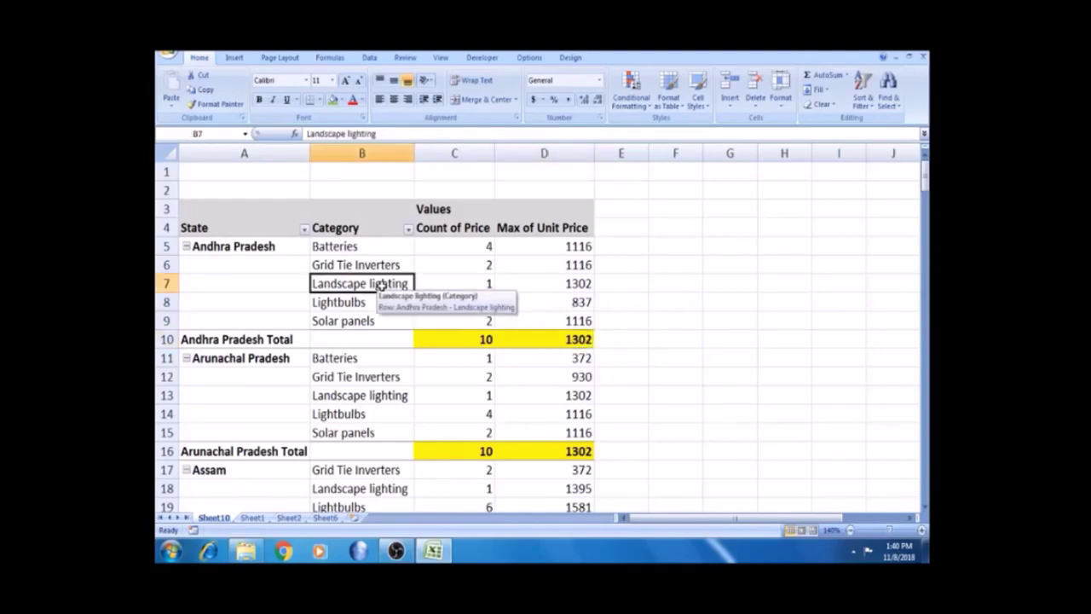
mouse_move(457, 337)
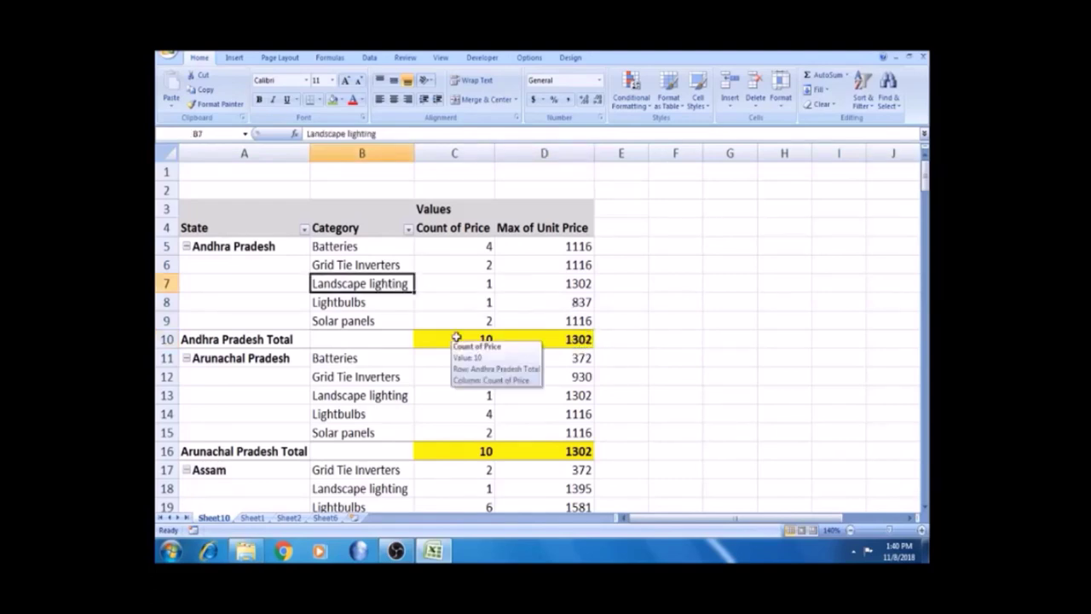
click(400, 305)
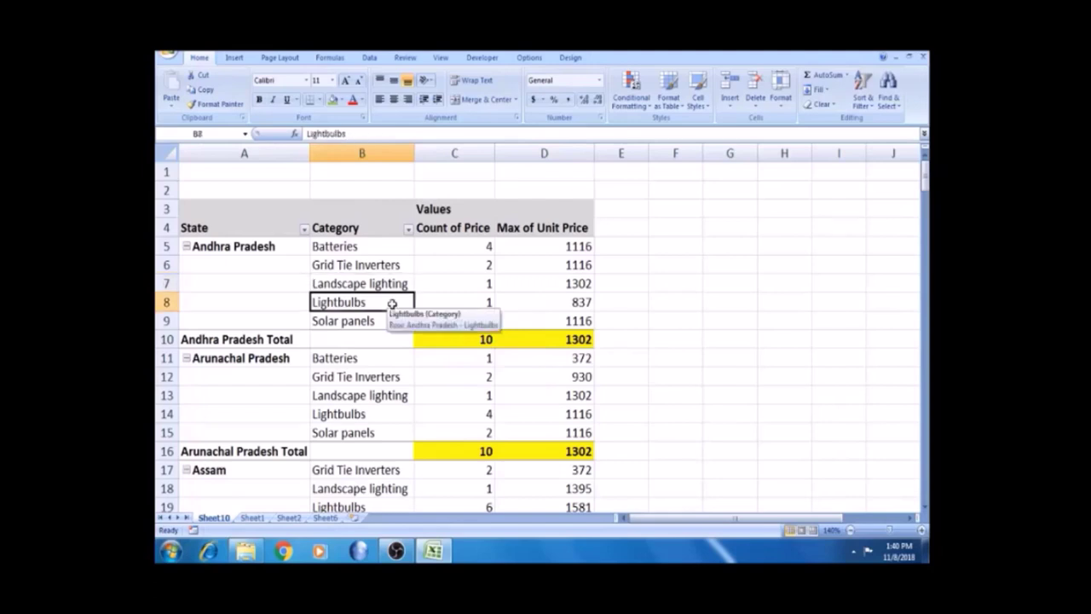
click(570, 303)
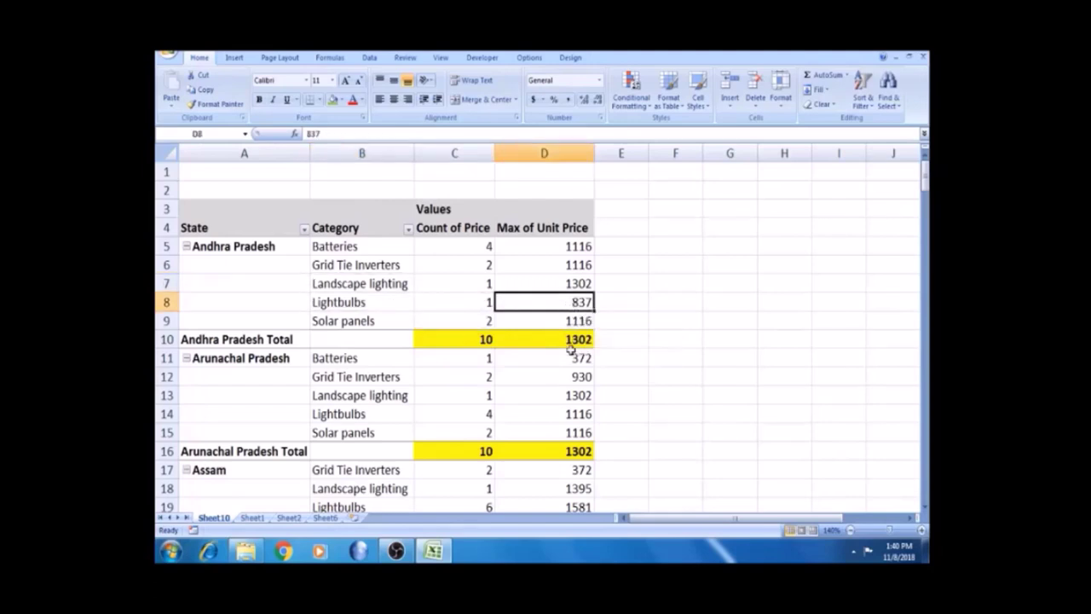
click(578, 453)
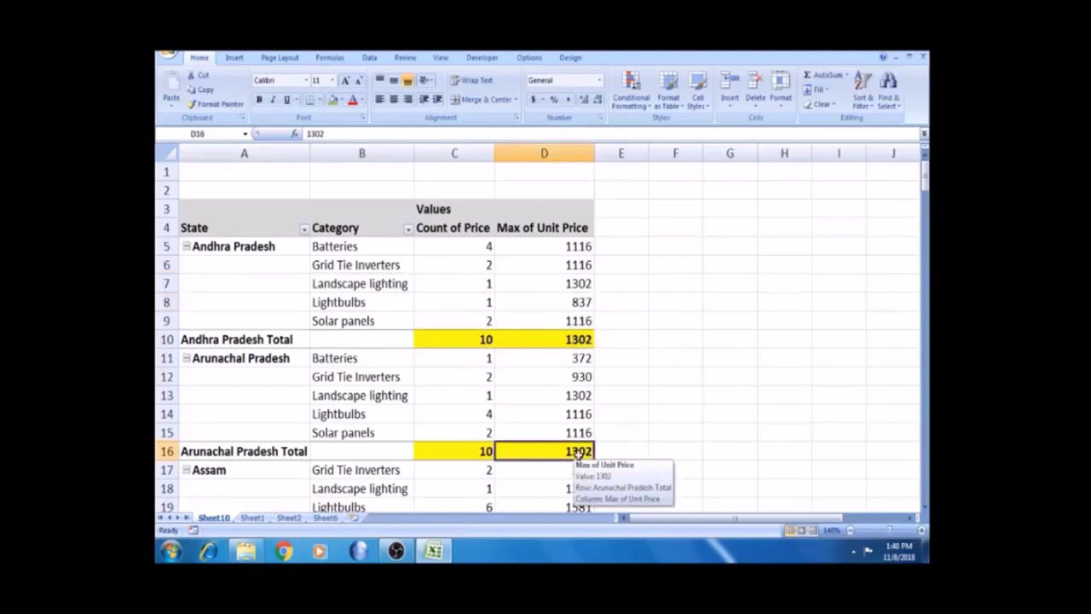
key(Down)
key(Down)
key(Down)
key(Down)
key(Down)
key(Down)
key(Down)
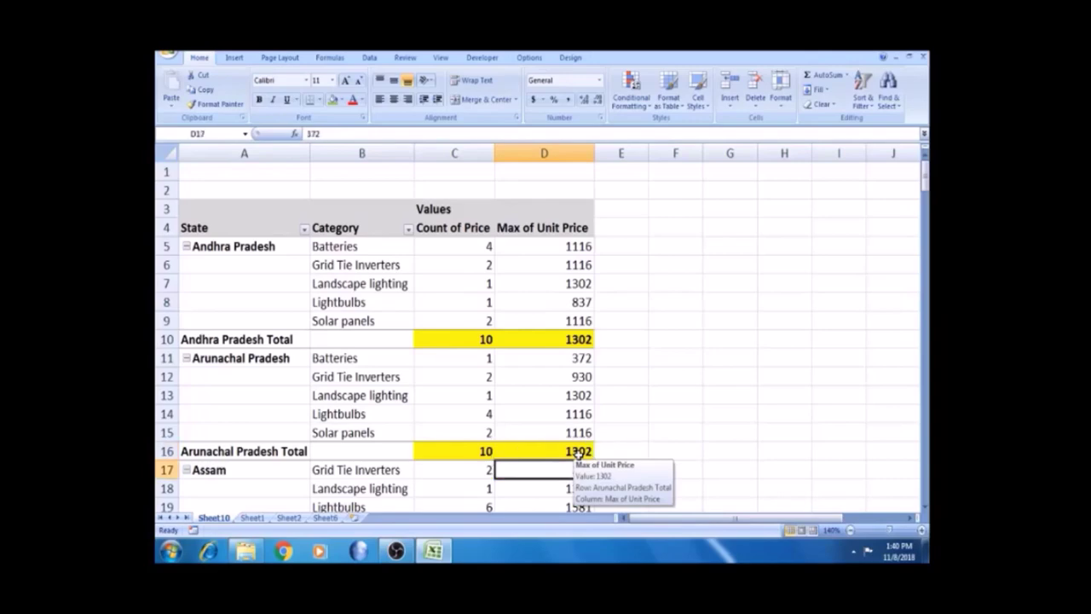
key(Up)
key(Up)
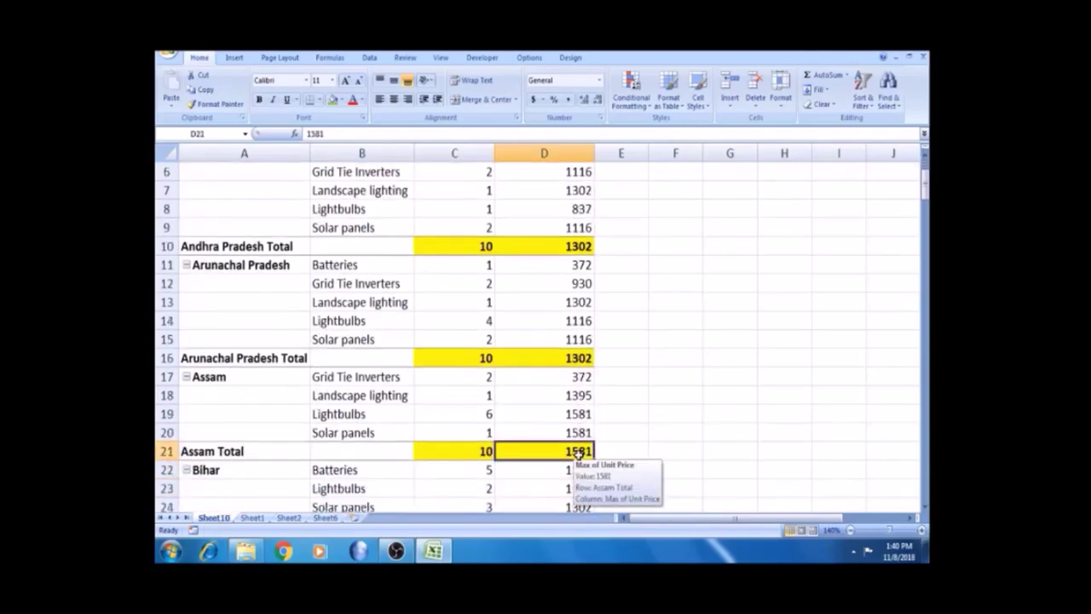
click(579, 415)
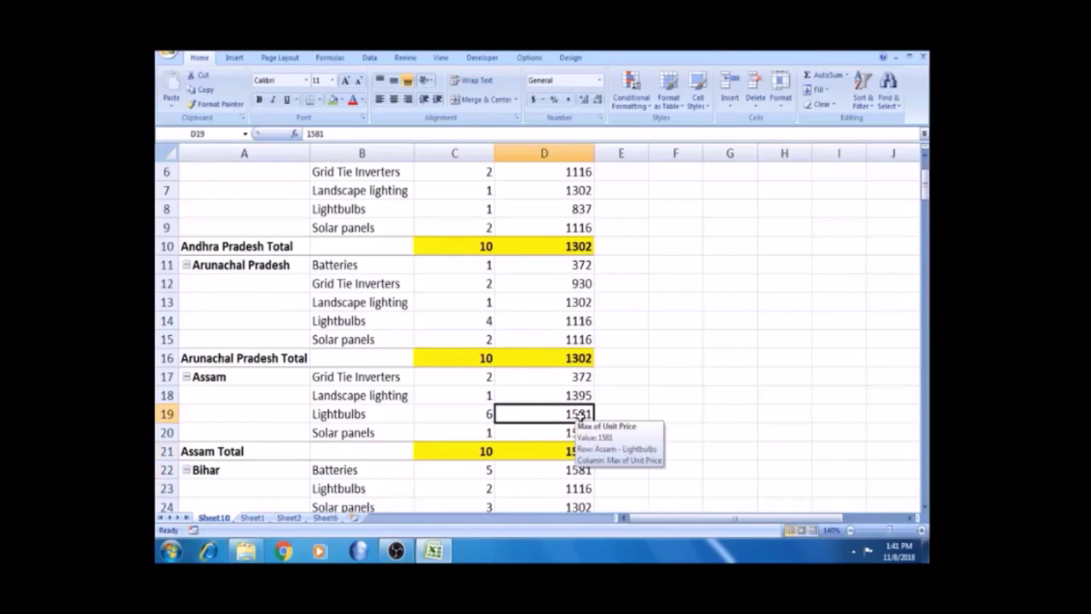
click(578, 451)
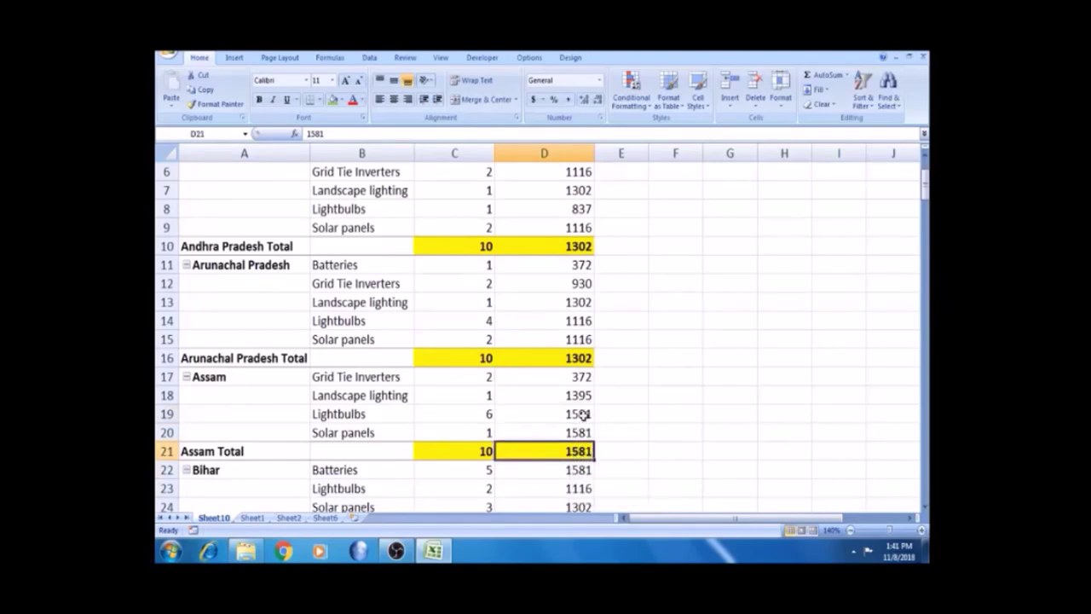
click(580, 415)
right_click(580, 415)
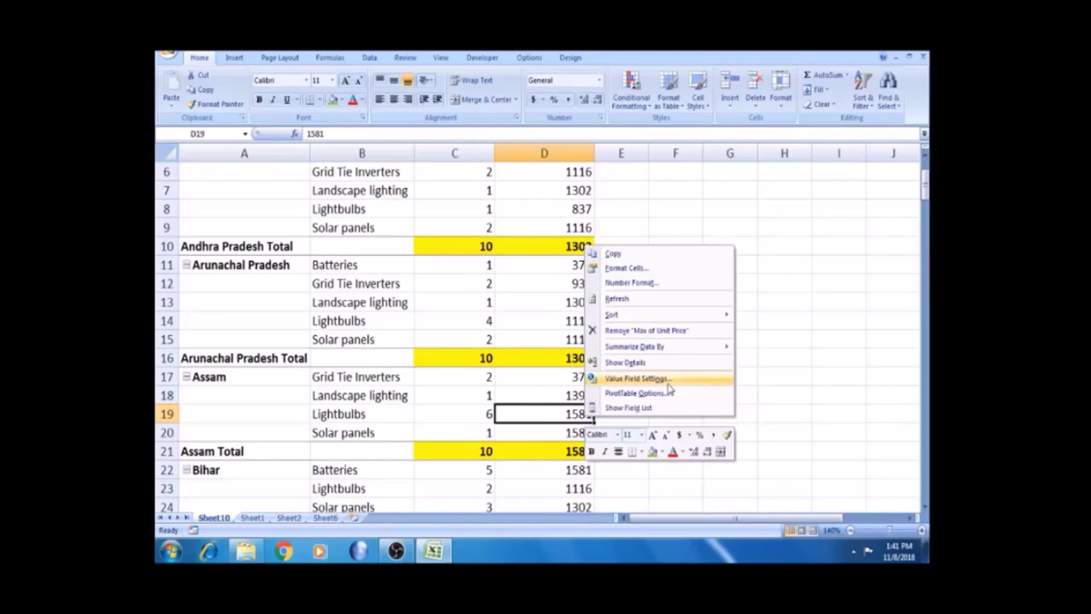
click(288, 358)
click(270, 360)
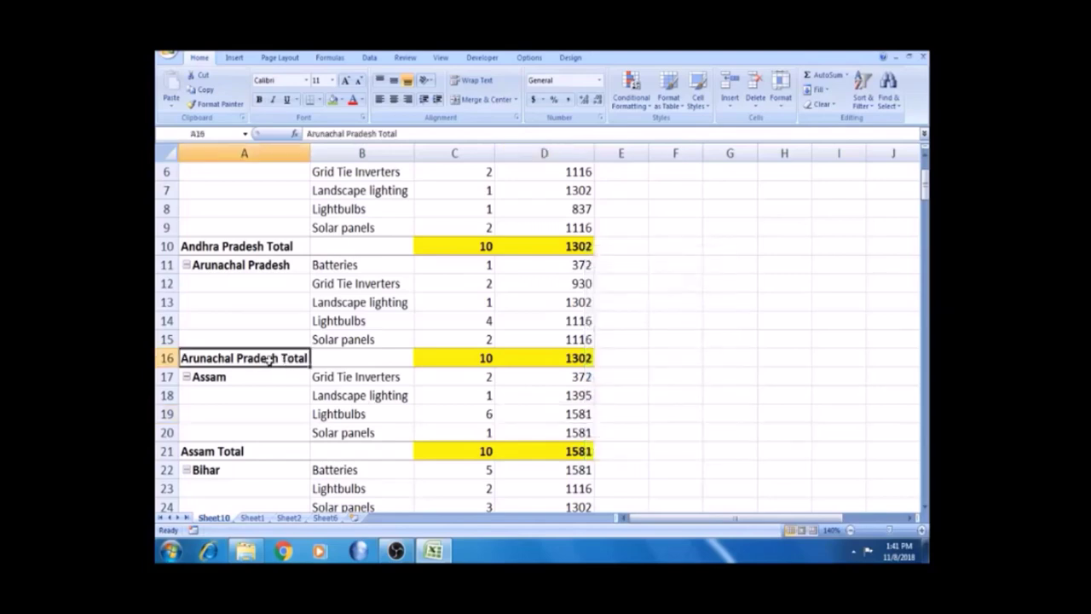
click(559, 377)
right_click(560, 378)
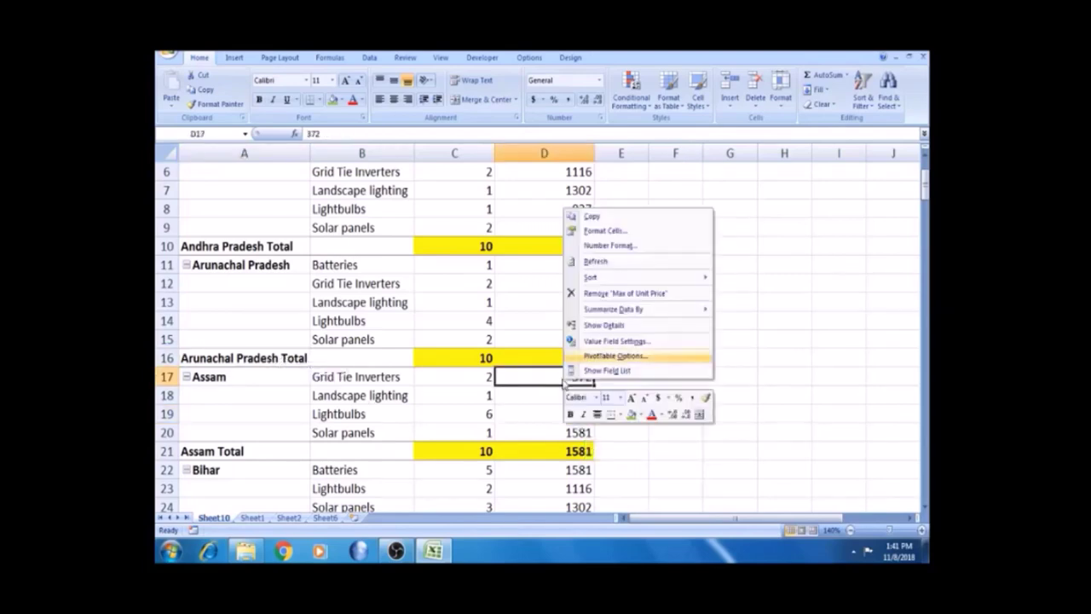
click(629, 342)
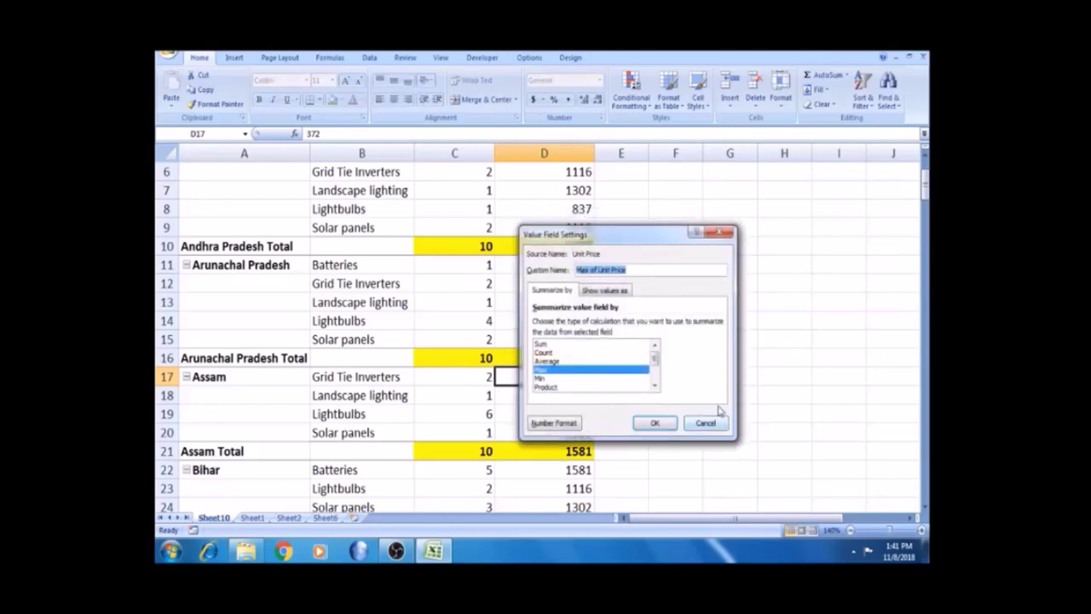
click(706, 423)
click(550, 301)
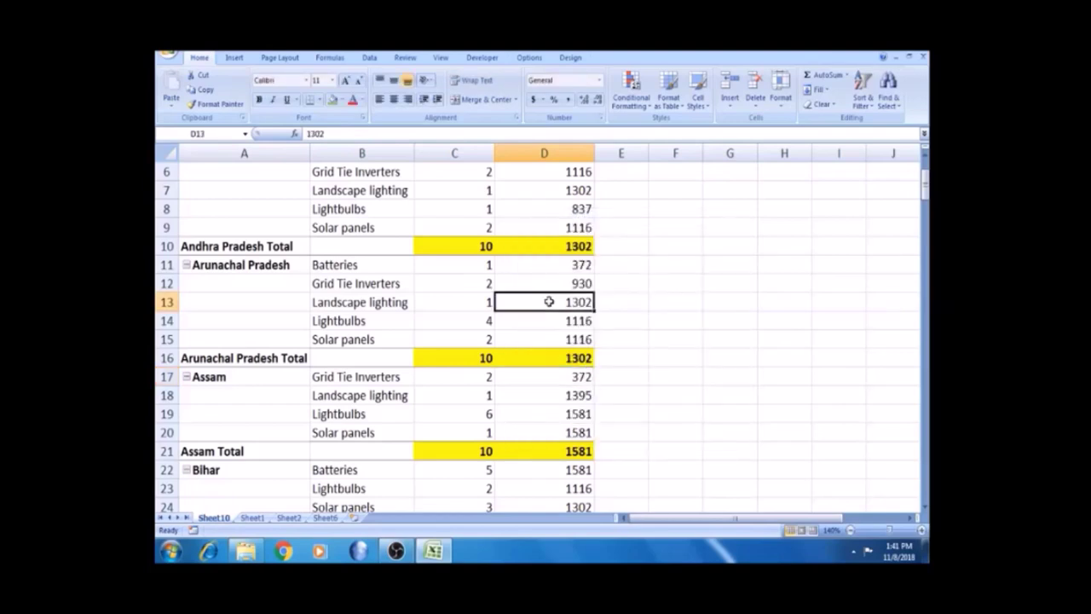
click(541, 152)
click(444, 211)
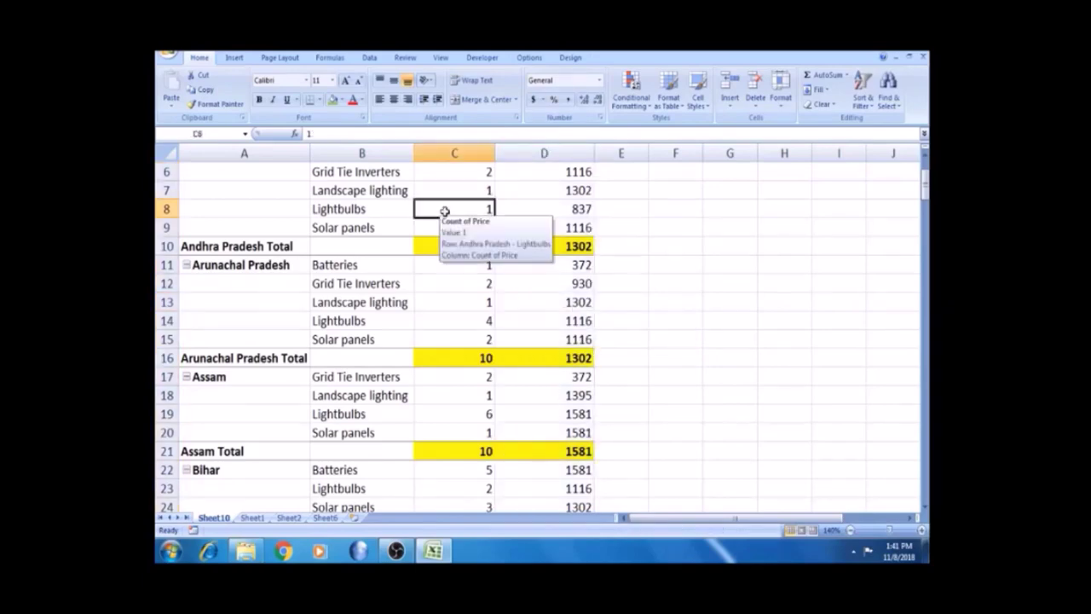
key(Up)
key(Up)
key(Up)
key(Up)
key(Up)
key(Up)
key(Up)
key(Down)
key(Down)
key(Down)
key(Down)
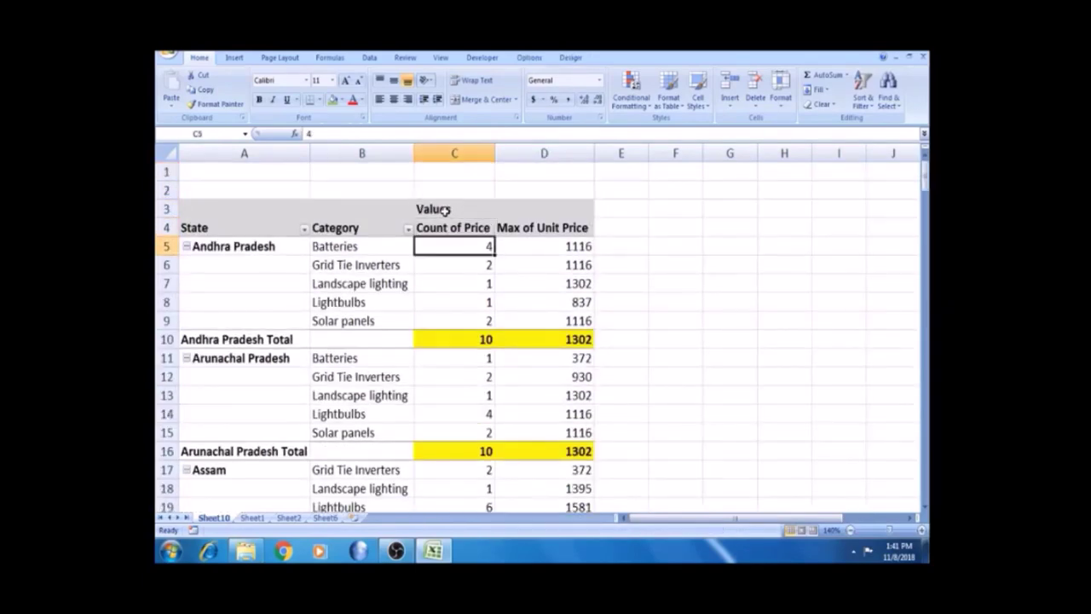
- Change Price from Count to Min, showing Batteries at 72075 and the Andhra Pradesh total at 2883
right_click(478, 247)
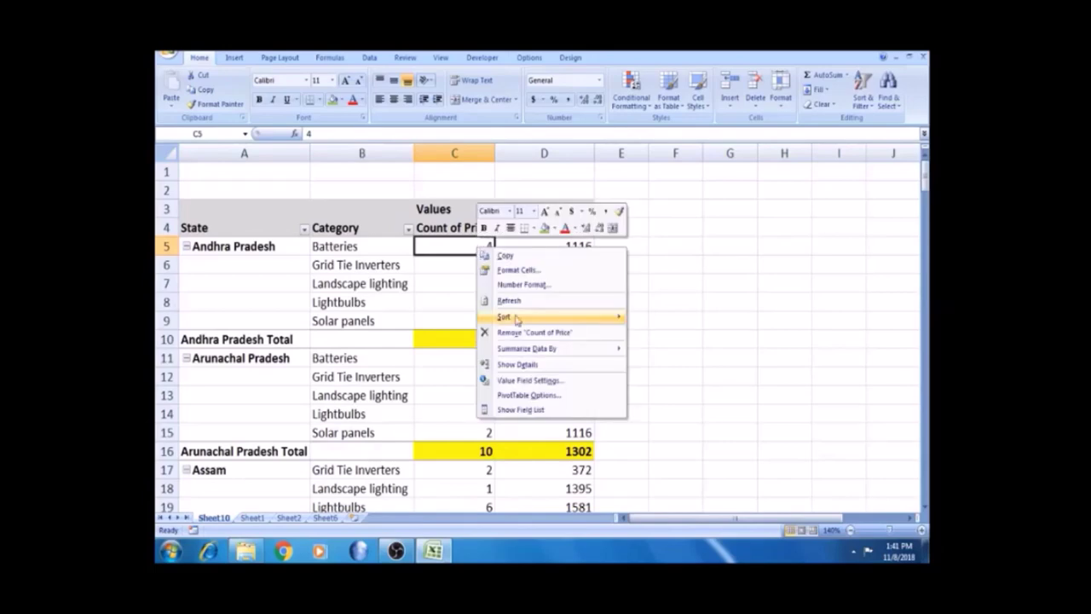
click(532, 382)
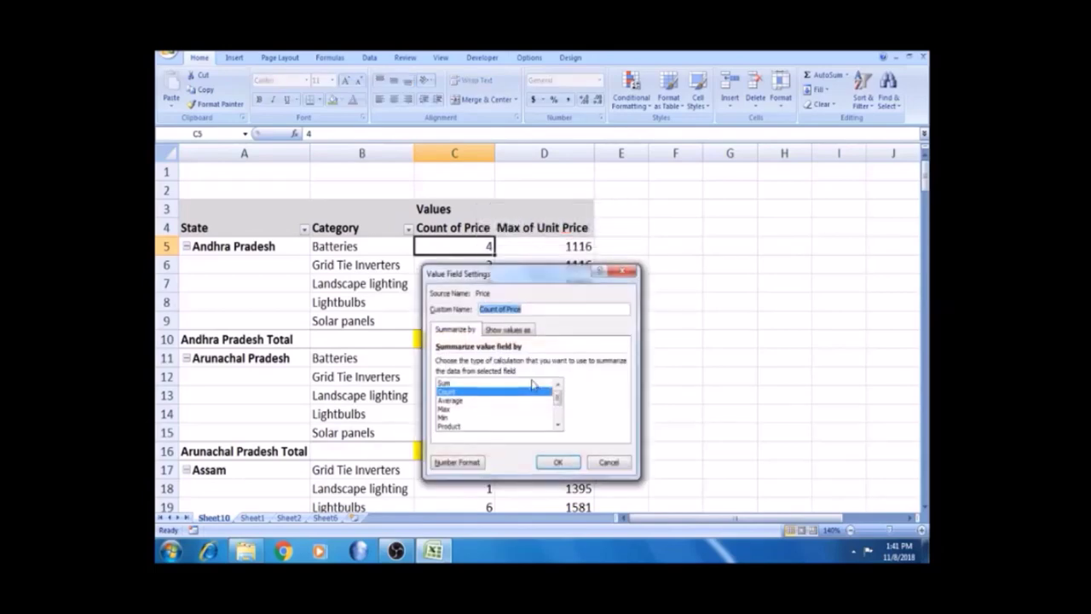
drag(540, 279, 720, 227)
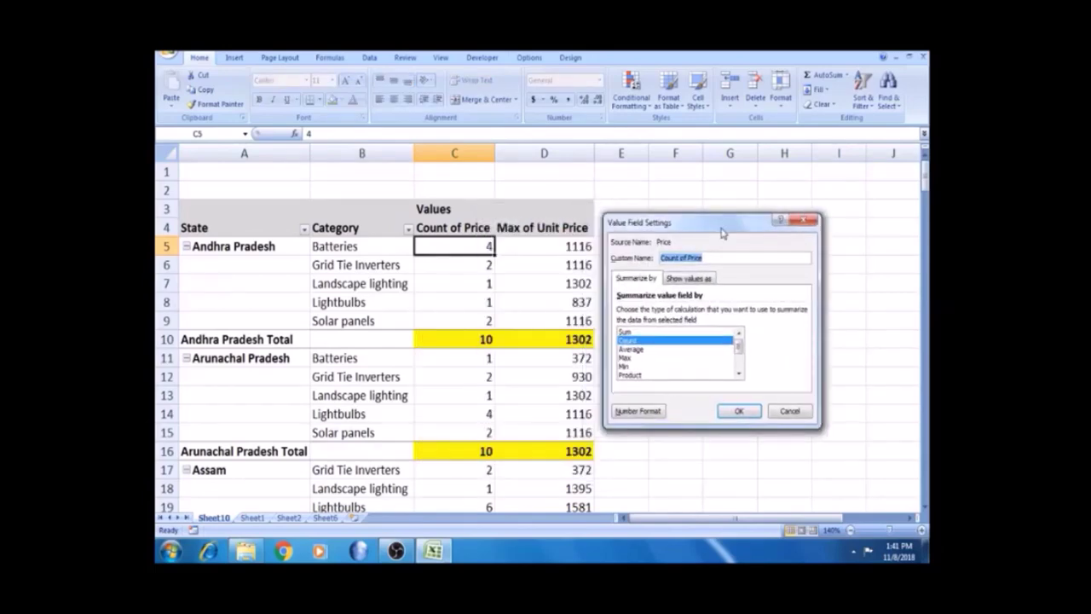
click(642, 367)
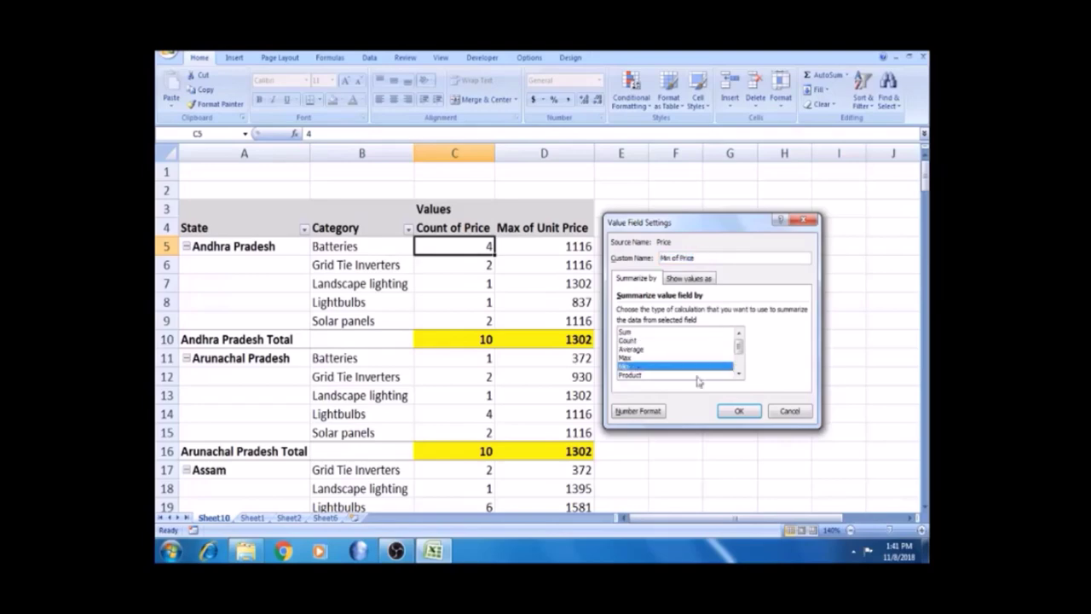
click(739, 375)
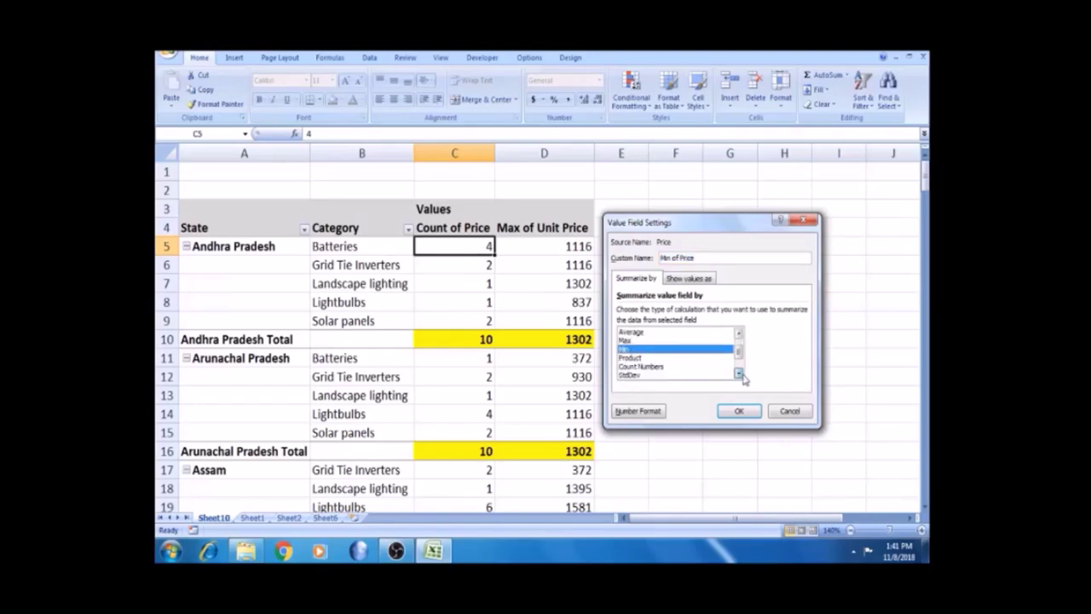
click(738, 375)
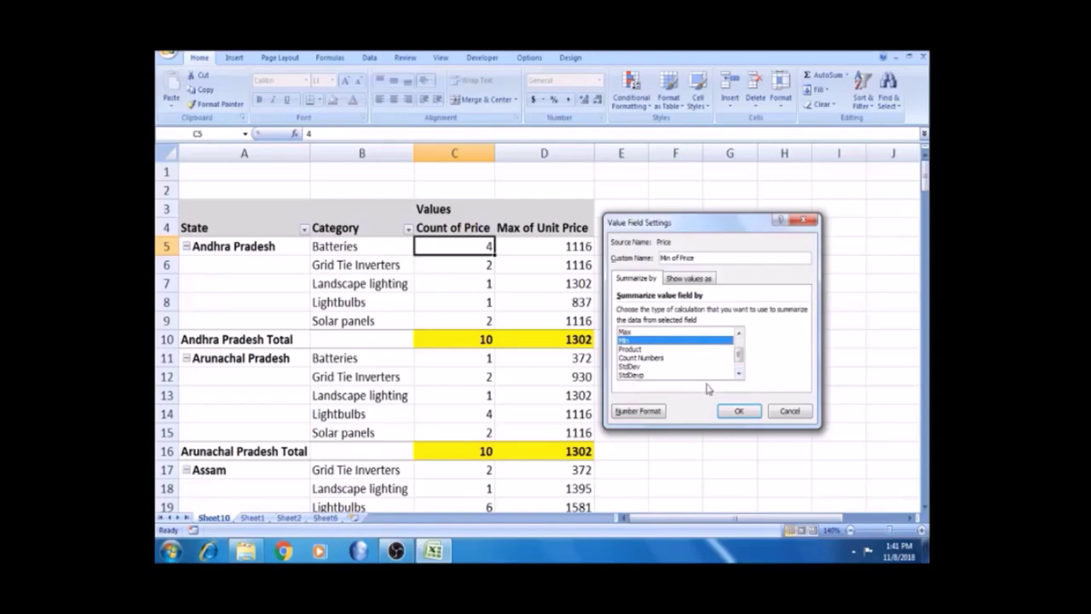
click(739, 375)
click(739, 375)
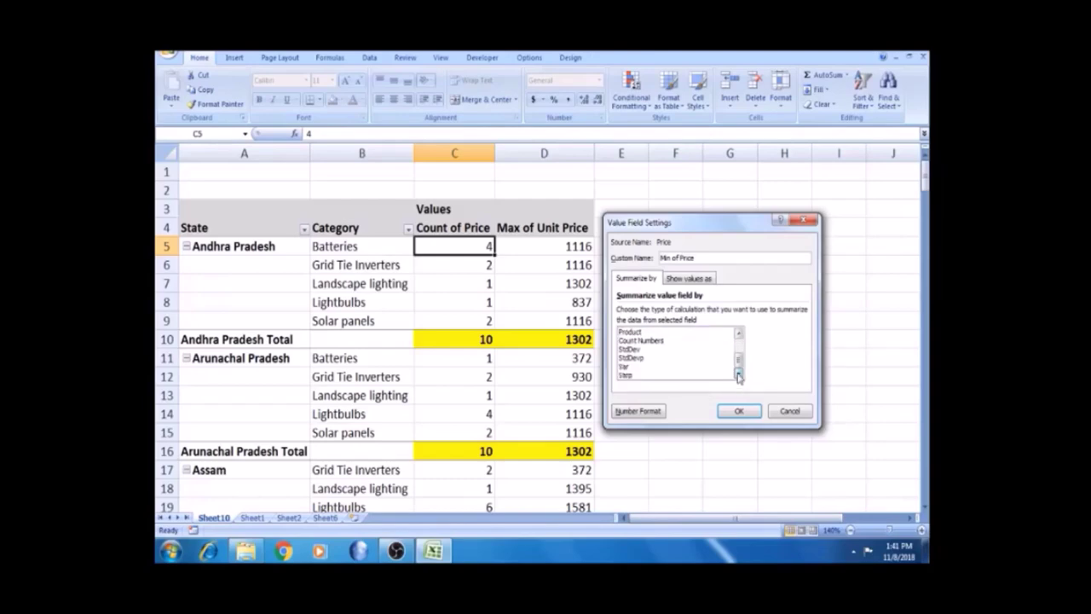
click(648, 376)
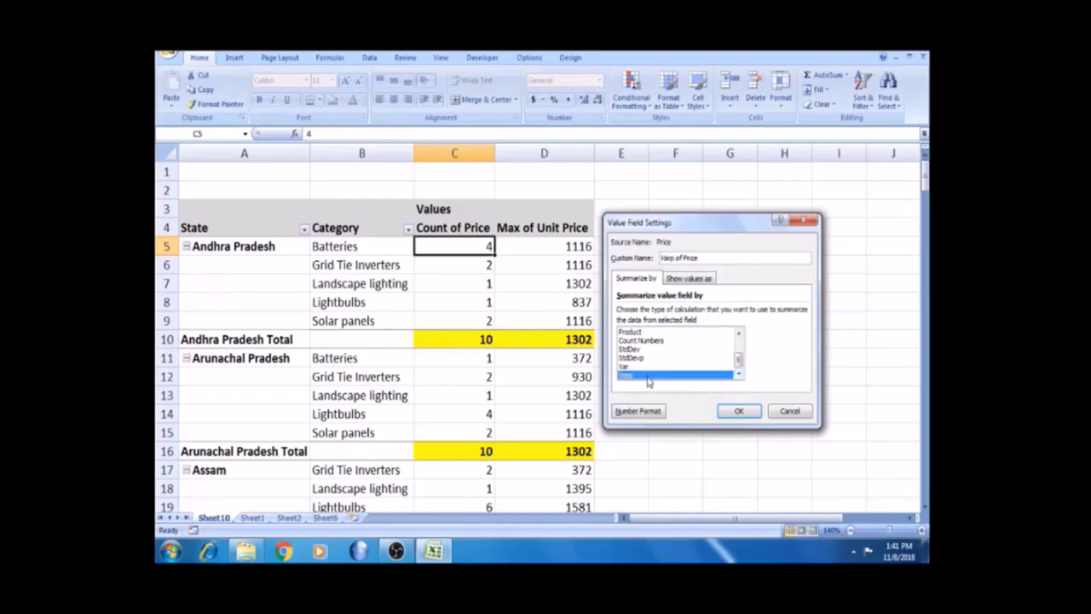
click(739, 332)
click(738, 333)
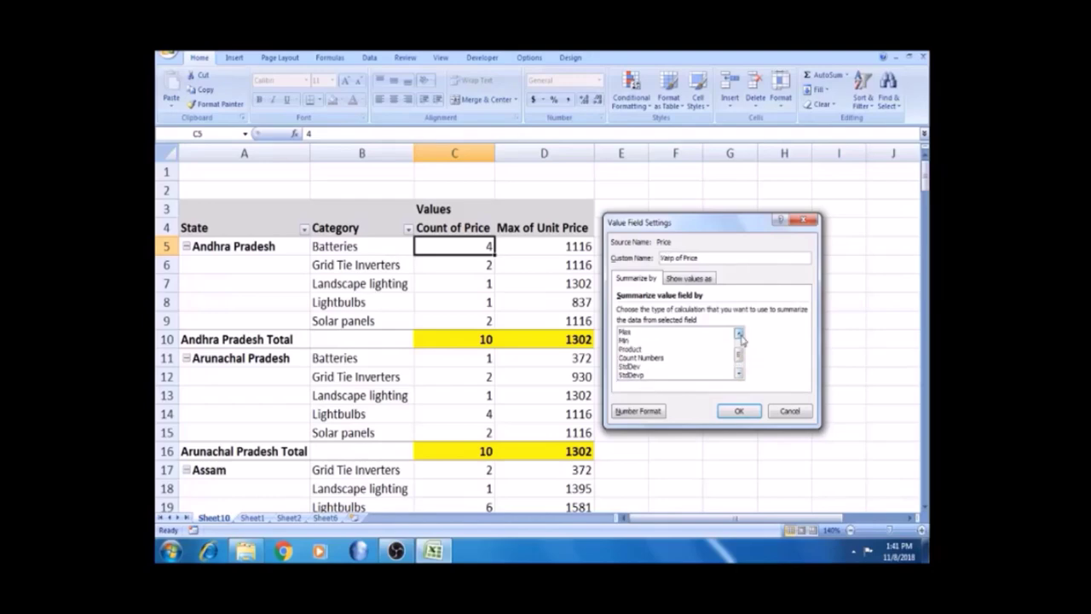
click(631, 341)
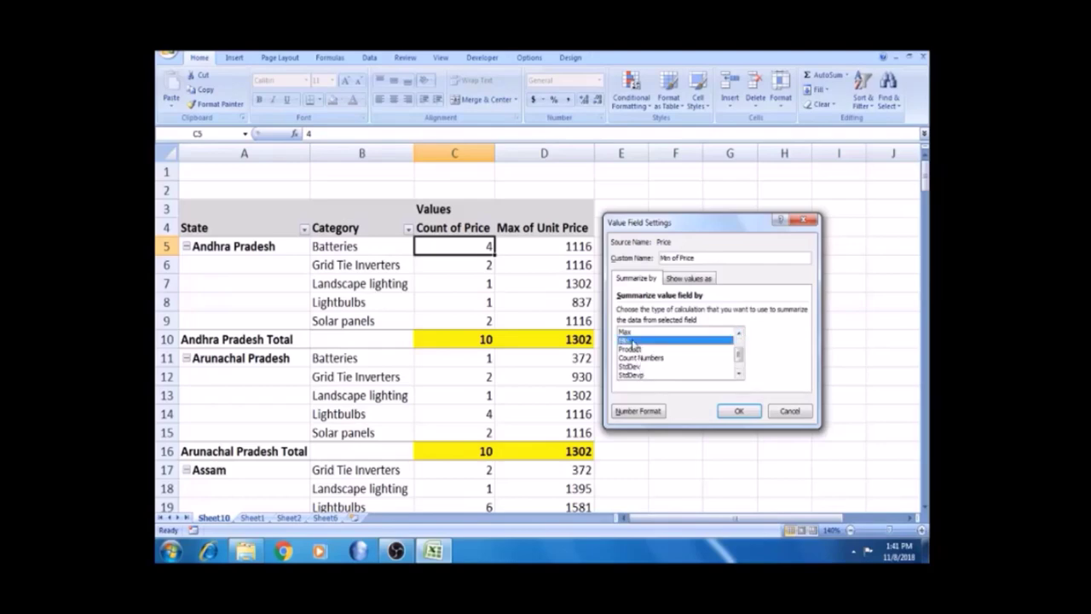
click(739, 411)
click(472, 339)
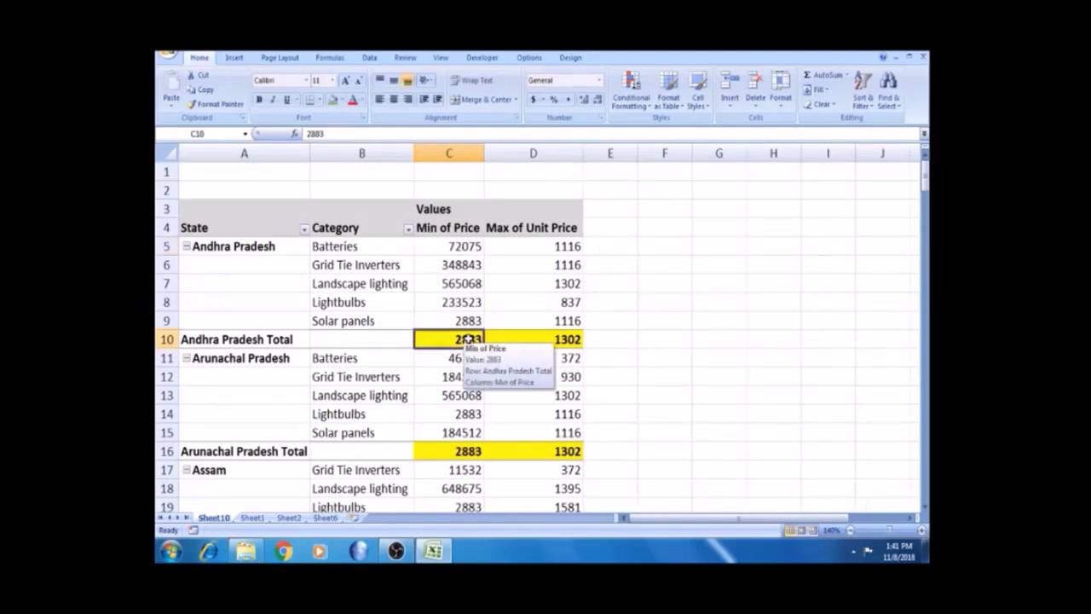
click(468, 320)
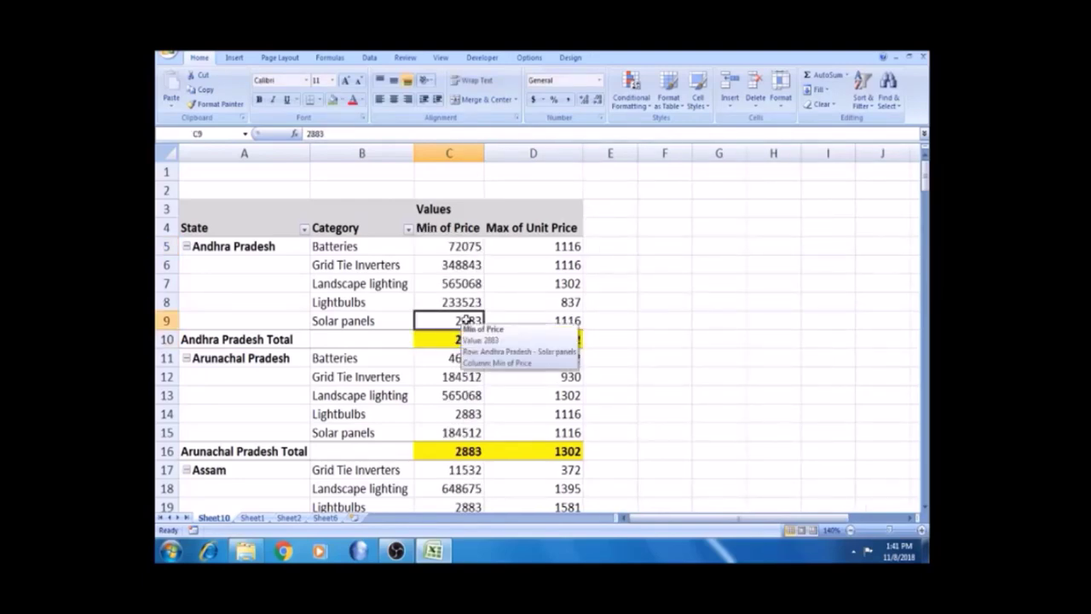
click(467, 340)
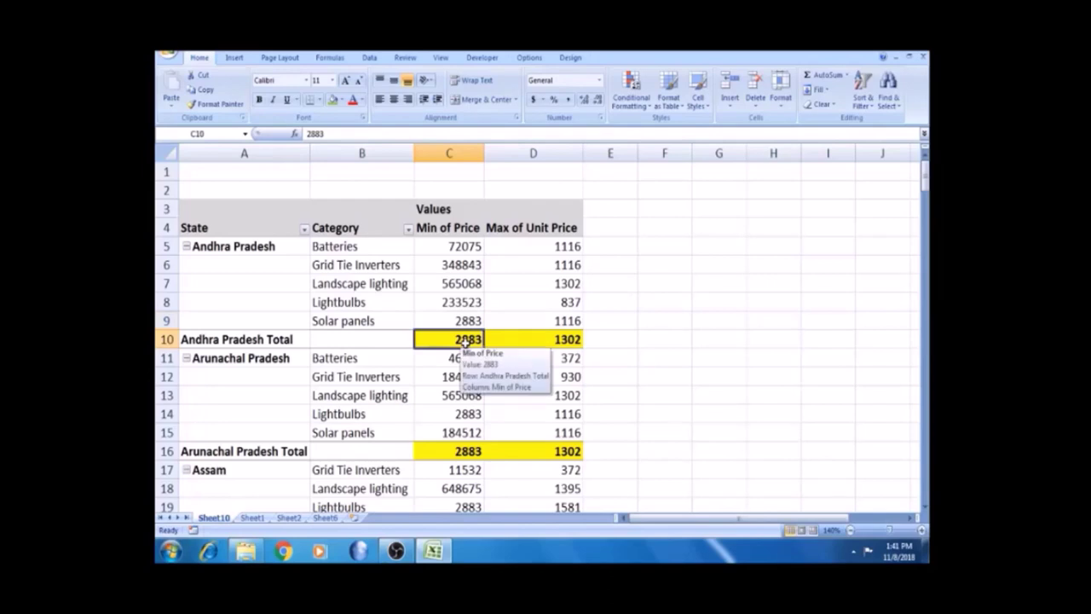
click(468, 451)
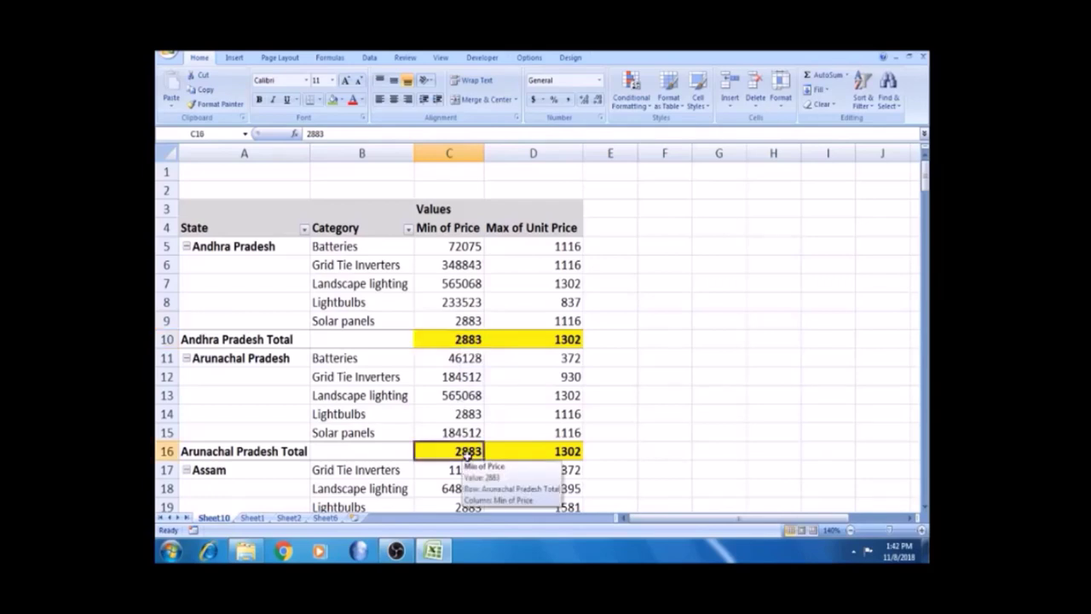
click(389, 414)
click(447, 414)
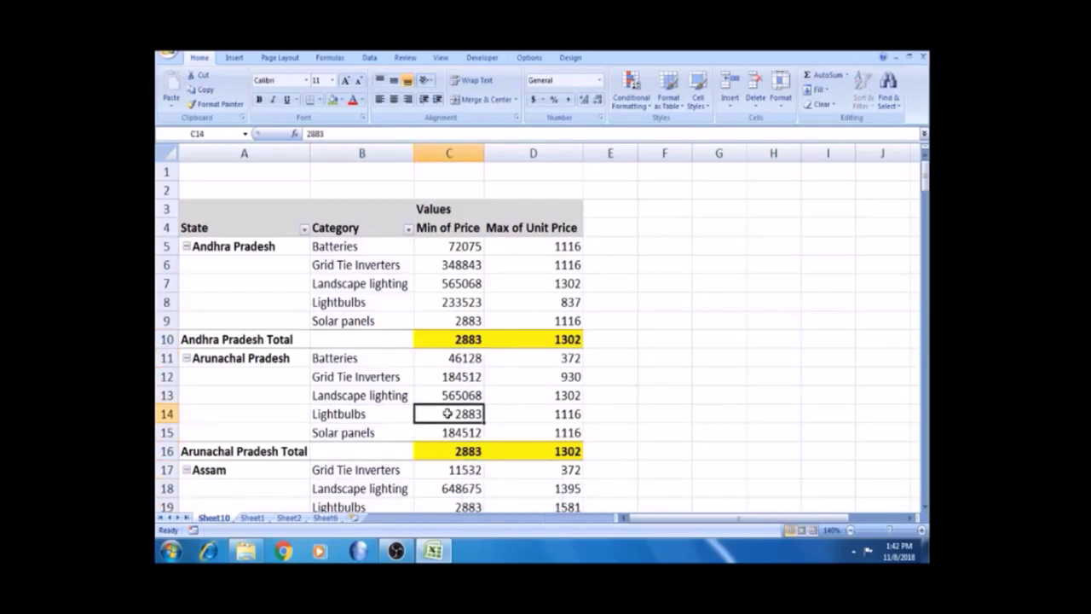
click(443, 282)
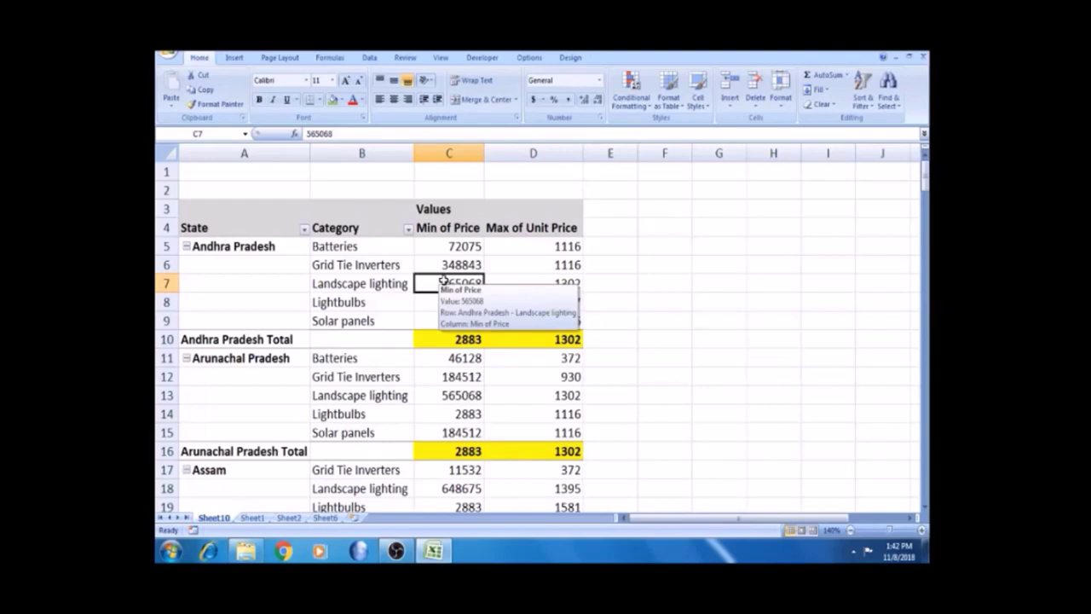
click(239, 359)
click(453, 262)
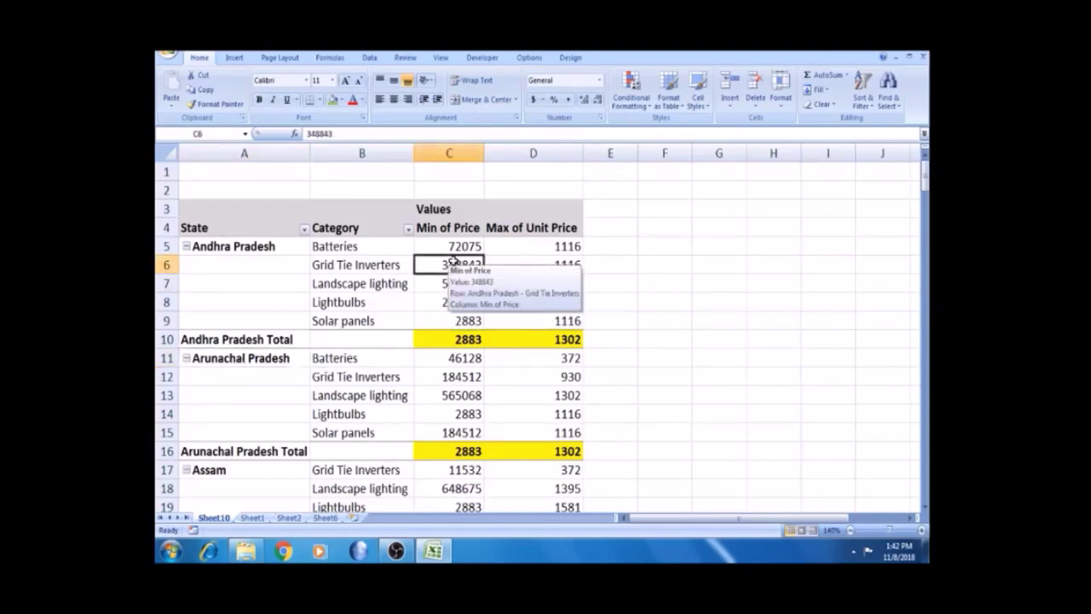
right_click(453, 262)
click(515, 396)
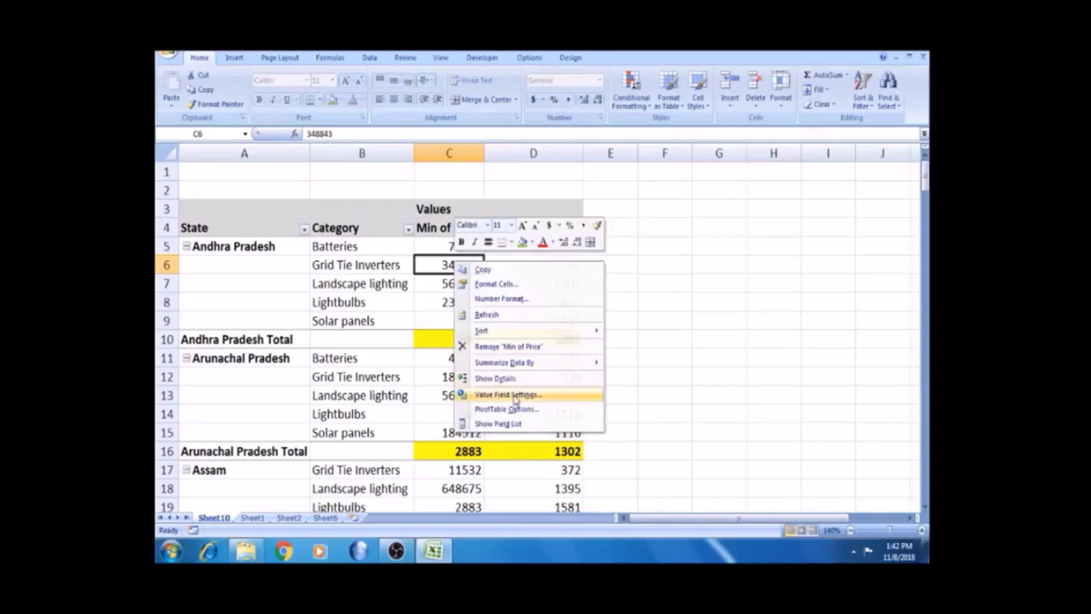
drag(507, 295, 686, 273)
click(680, 328)
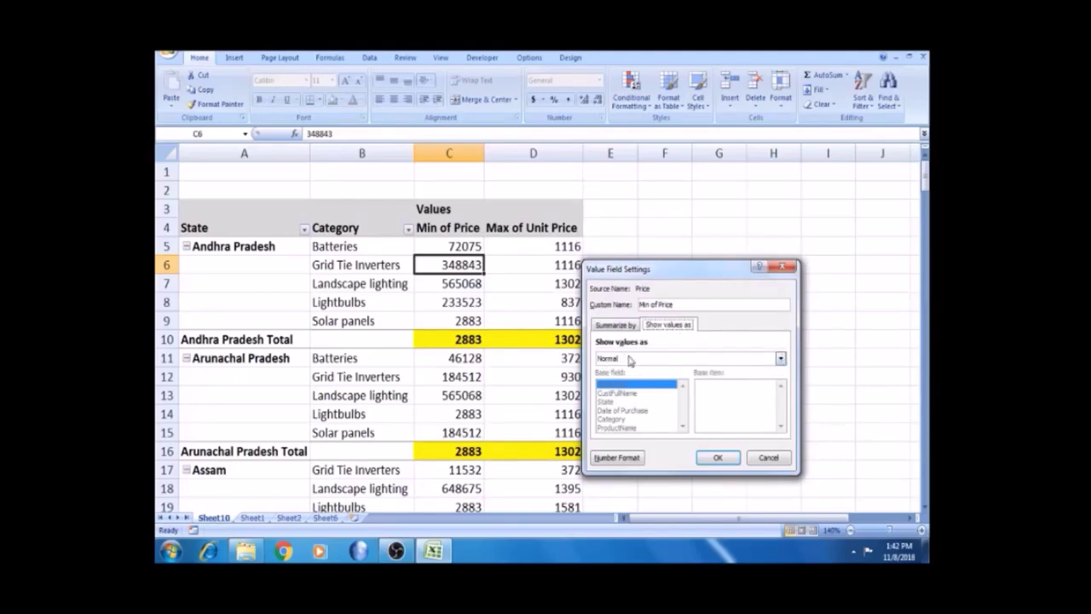
click(780, 359)
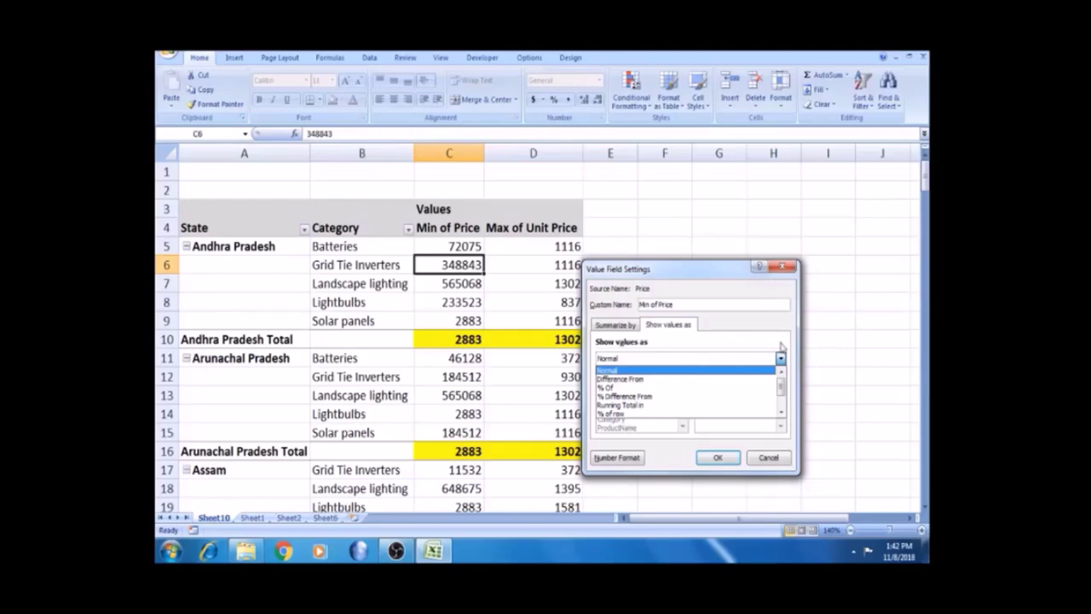
click(781, 413)
click(781, 412)
click(781, 412)
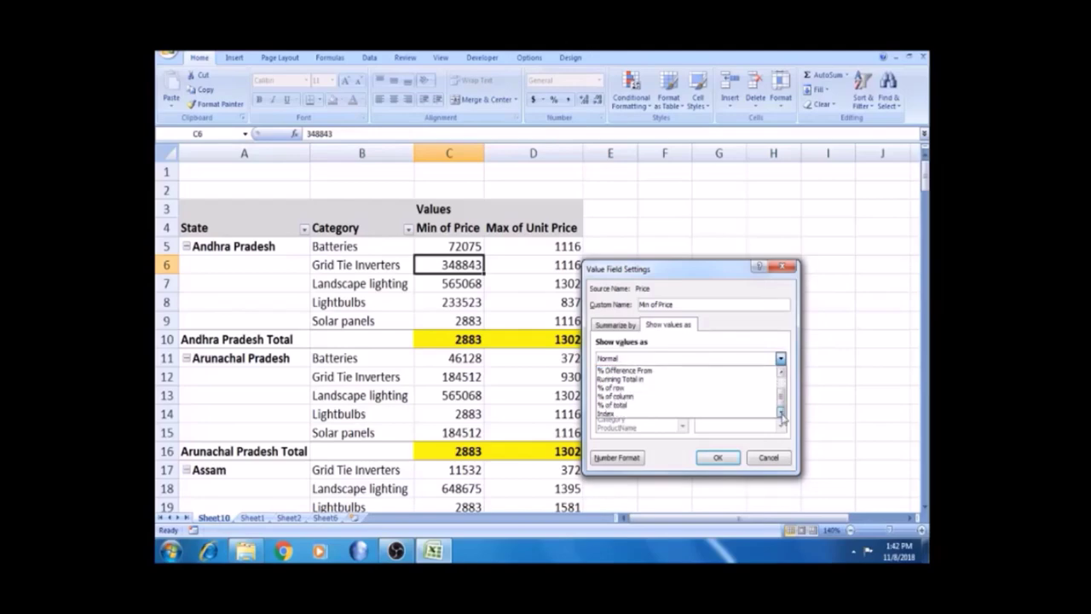
click(673, 406)
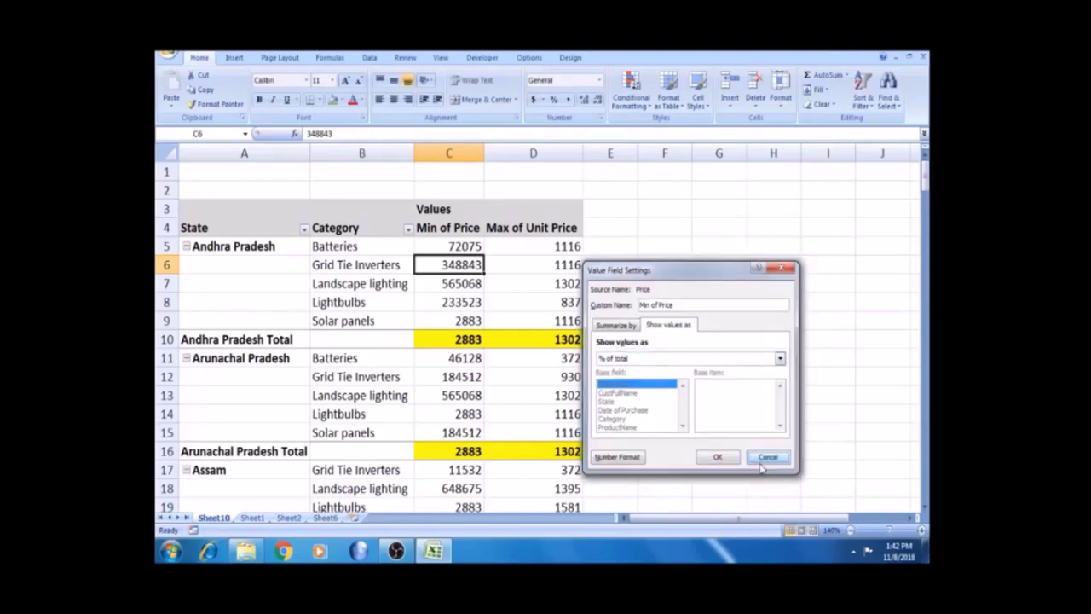
click(763, 461)
key(ctrl+Down)
mouse_move(449, 266)
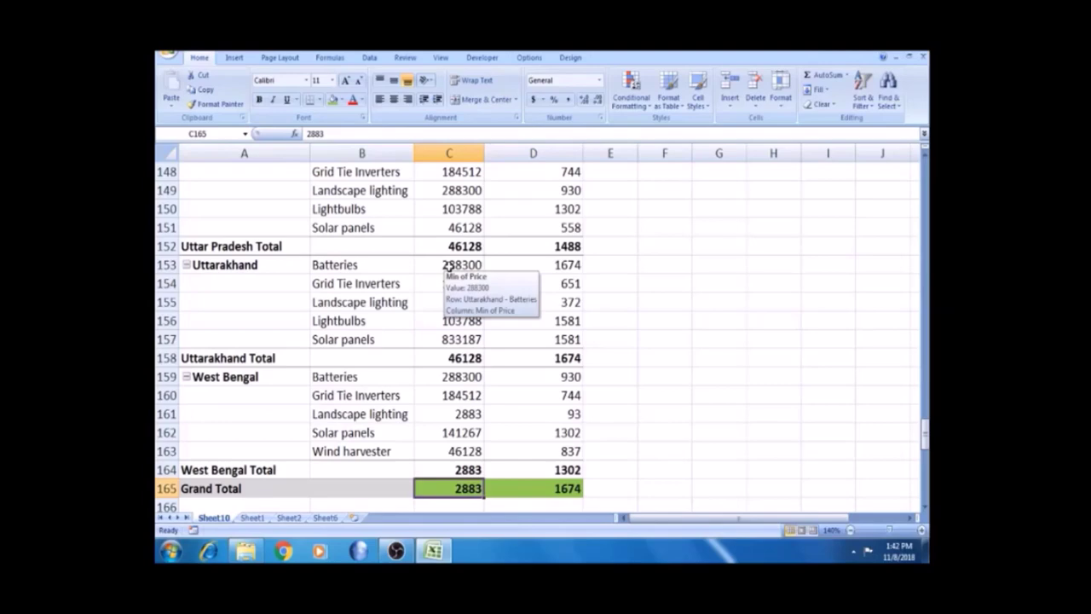
key(ctrl+Up)
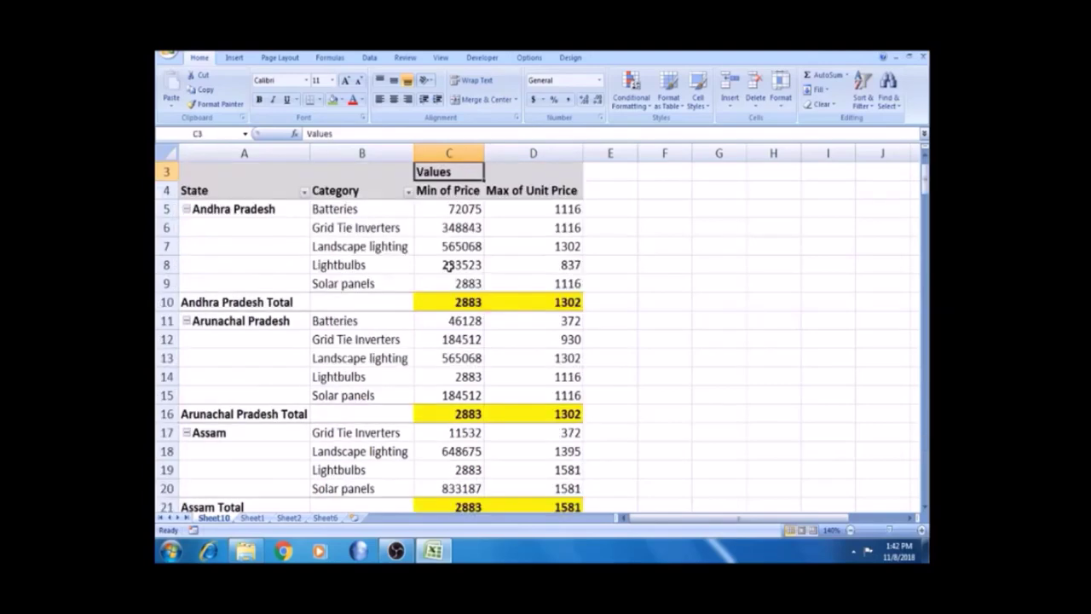
click(452, 226)
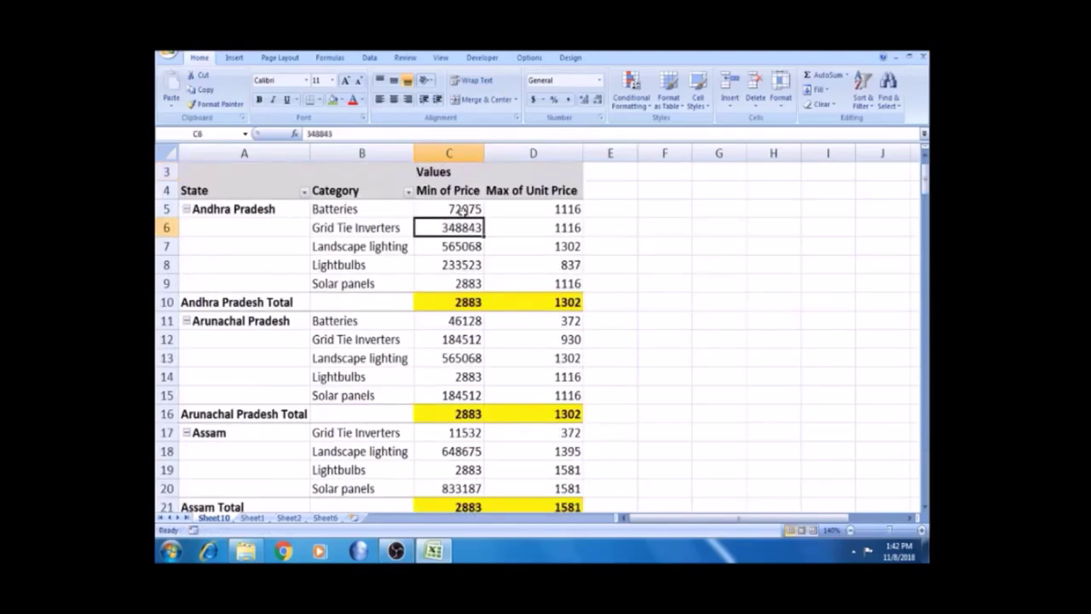
right_click(463, 225)
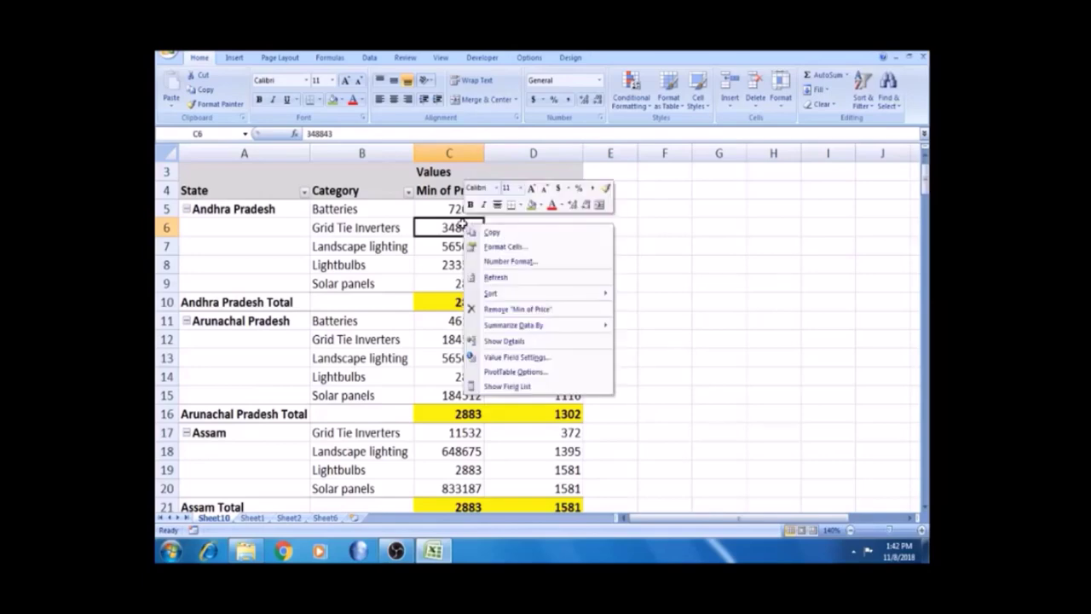
click(515, 358)
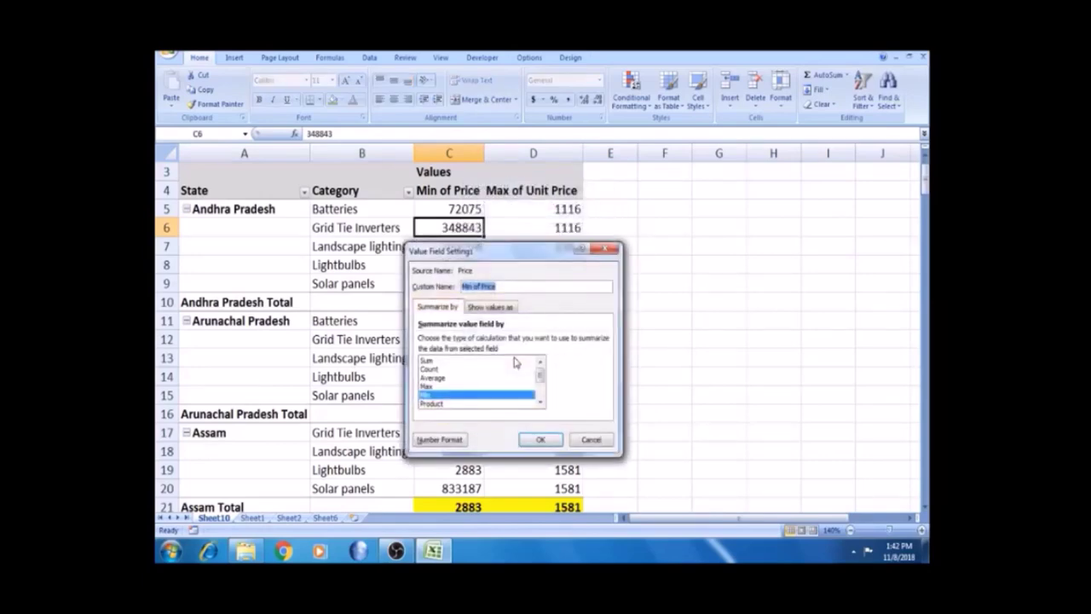
click(439, 361)
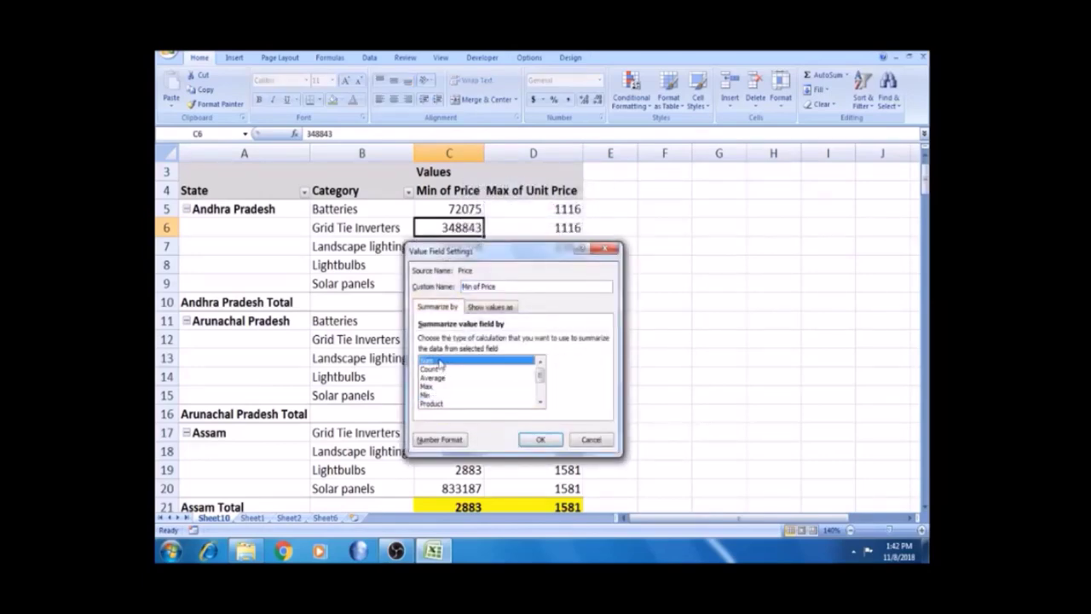
click(541, 440)
click(458, 326)
key(ctrl+Down)
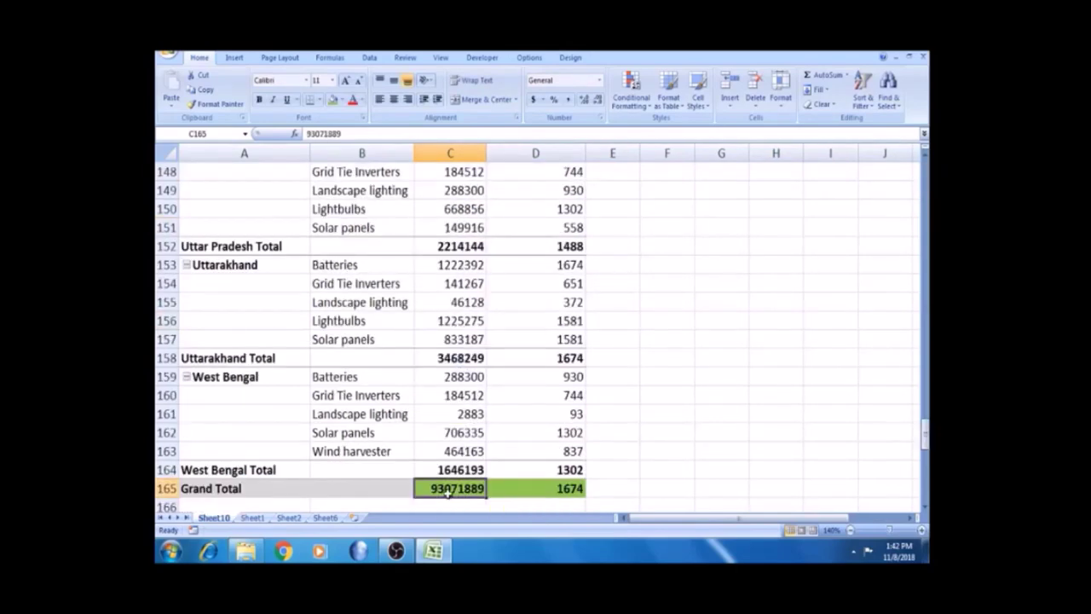
mouse_move(456, 491)
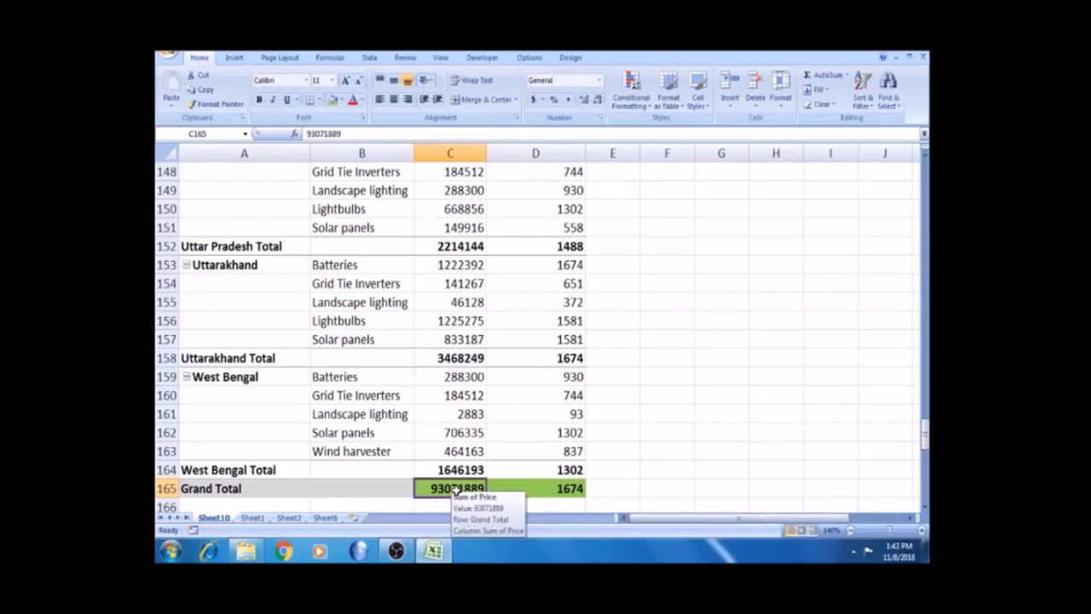
click(457, 432)
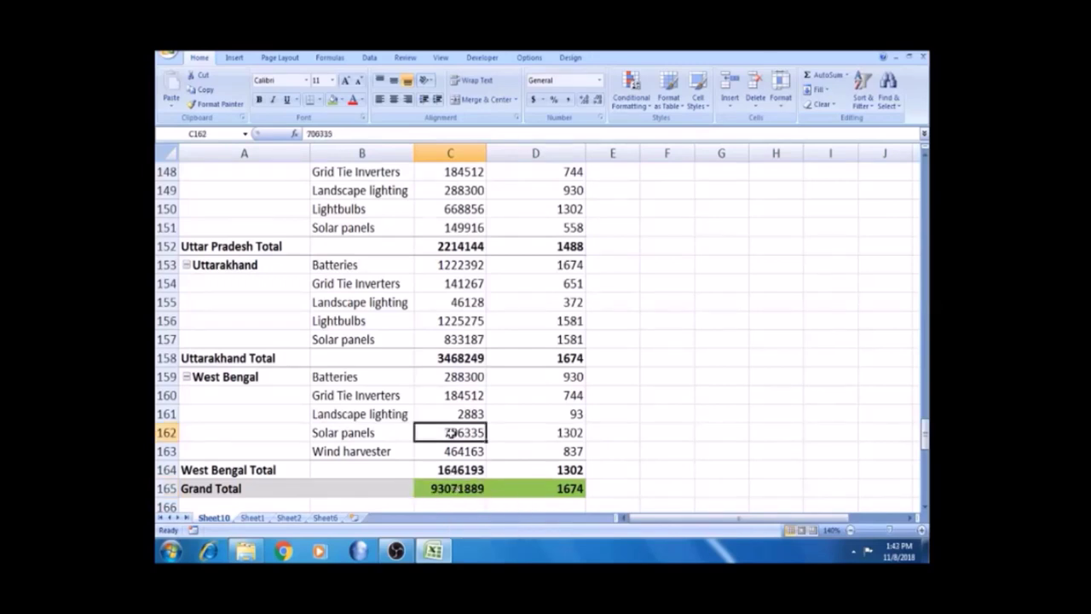
- In Sum of Price's Value Field Settings, choose '% of total' under Show values as
right_click(458, 433)
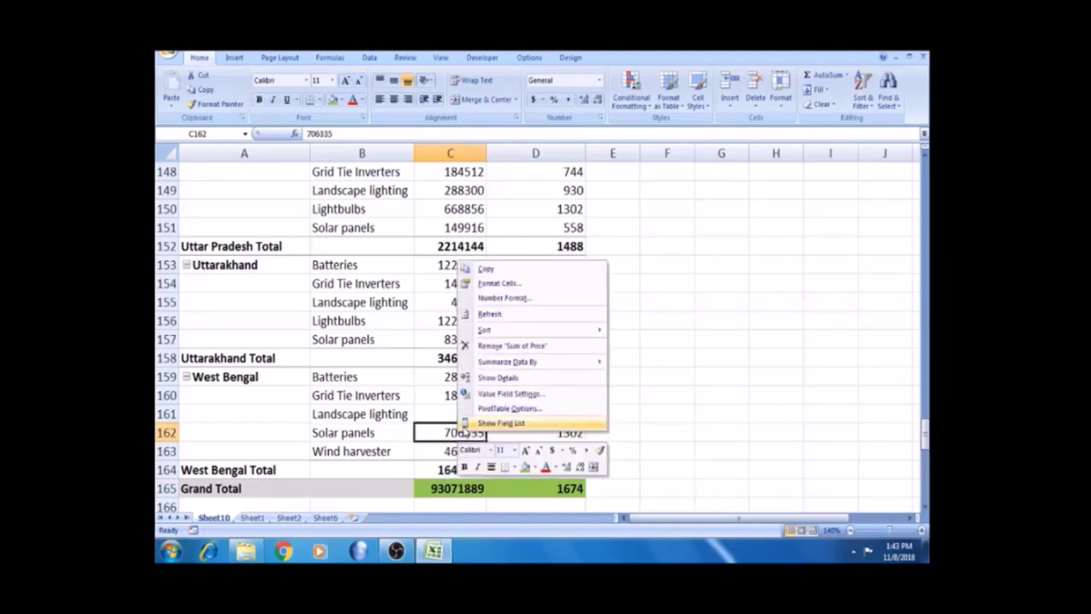
click(509, 397)
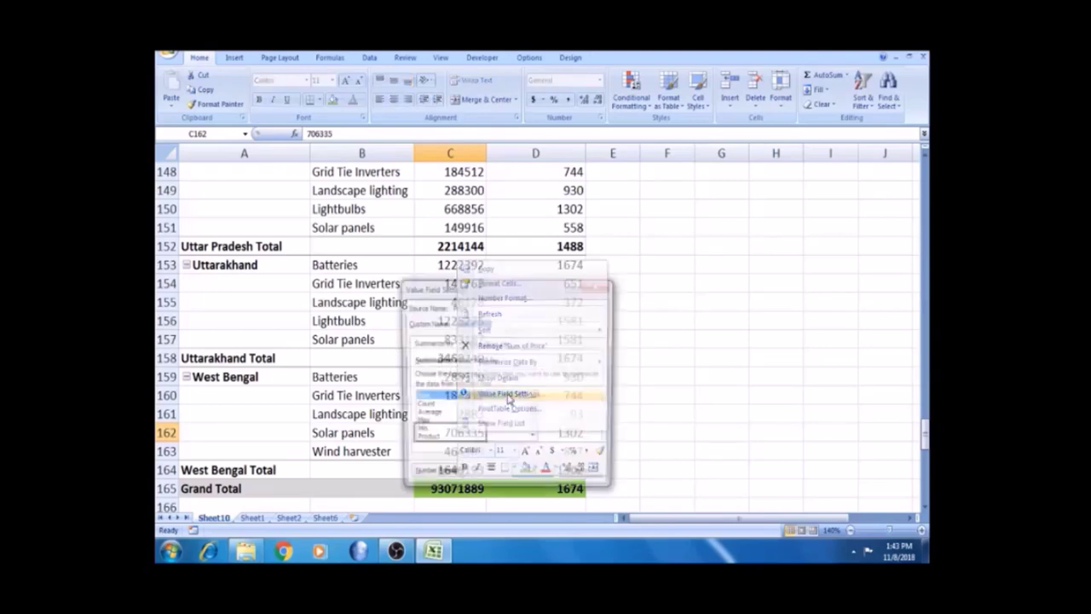
click(495, 345)
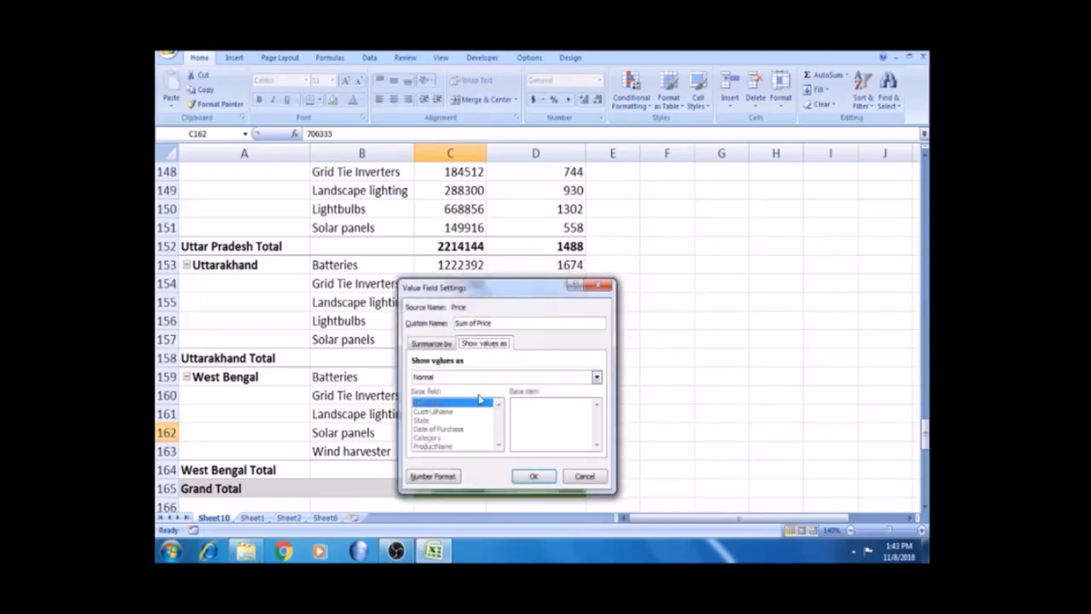
click(489, 378)
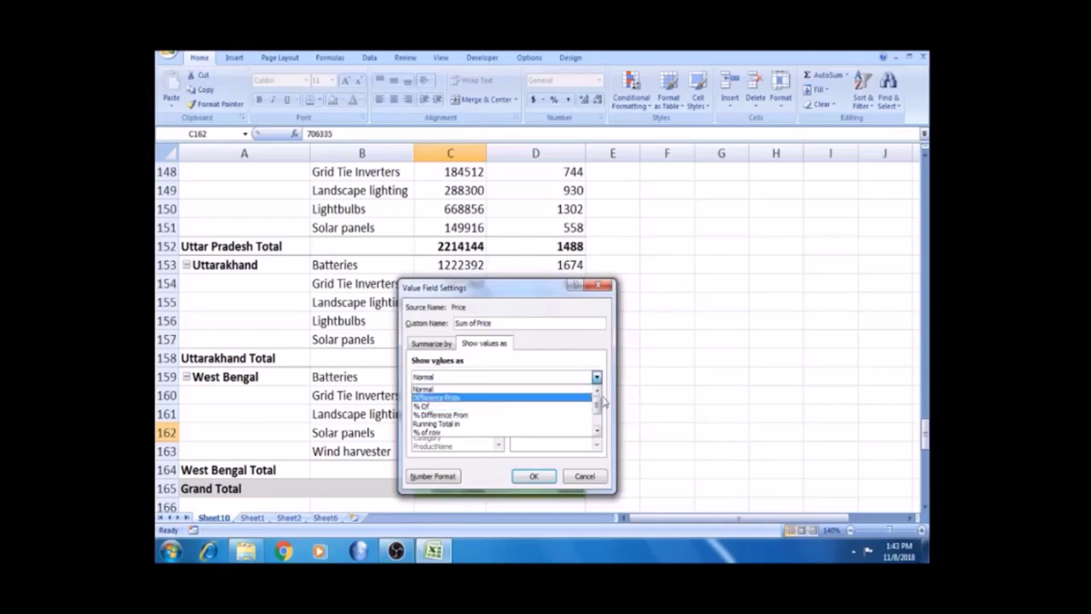
scroll(600, 401, down, 1)
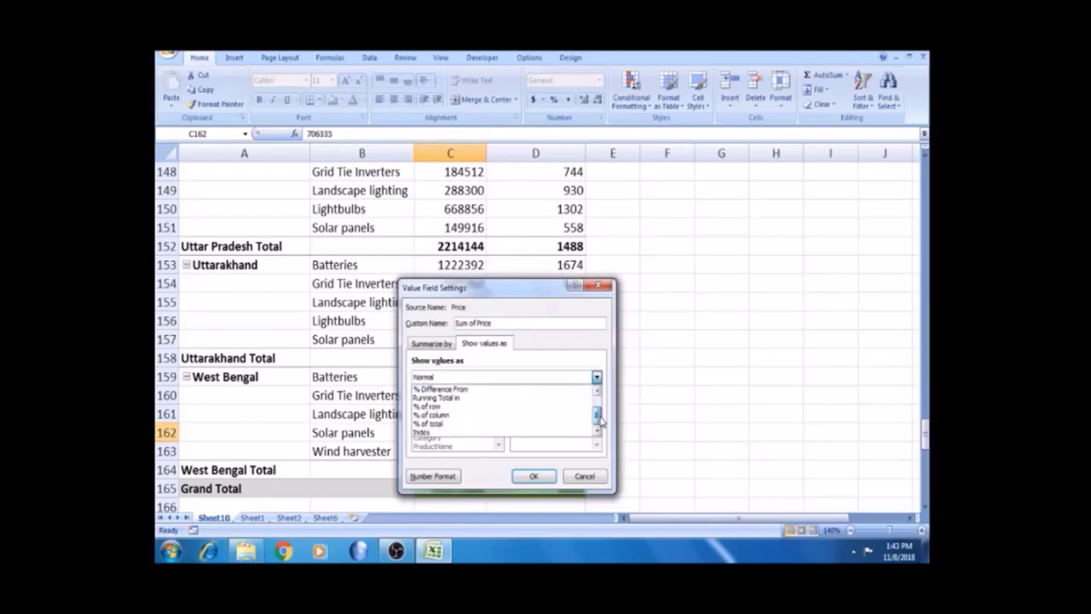
click(479, 424)
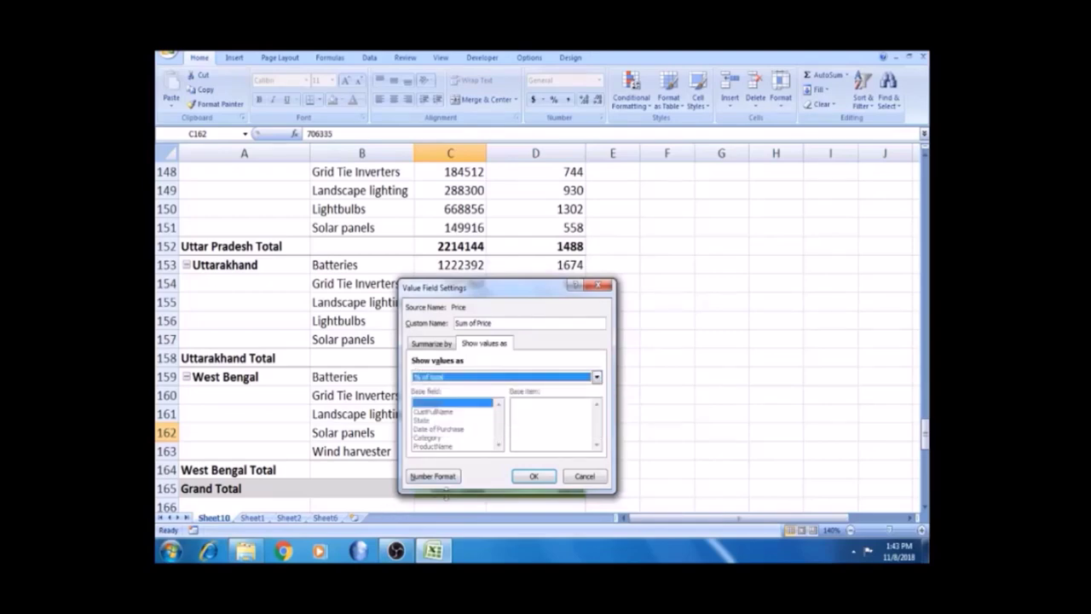
drag(490, 288, 648, 268)
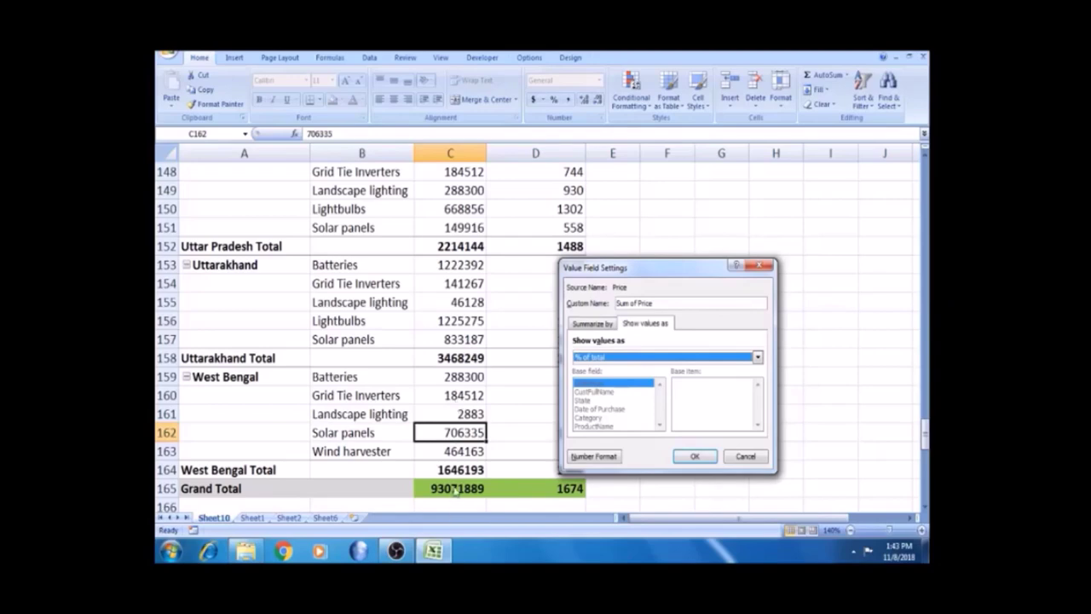
click(694, 456)
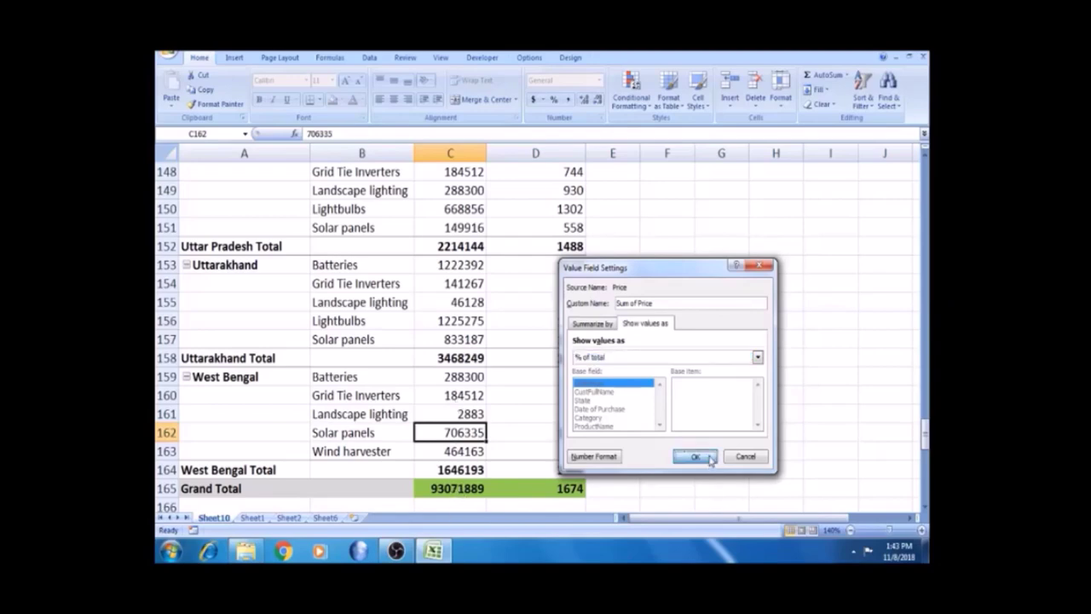
- Review the state percentages, such as the Uttar Pradesh, Uttarakhand, West Bengal and Tamil Nadu totals
click(451, 400)
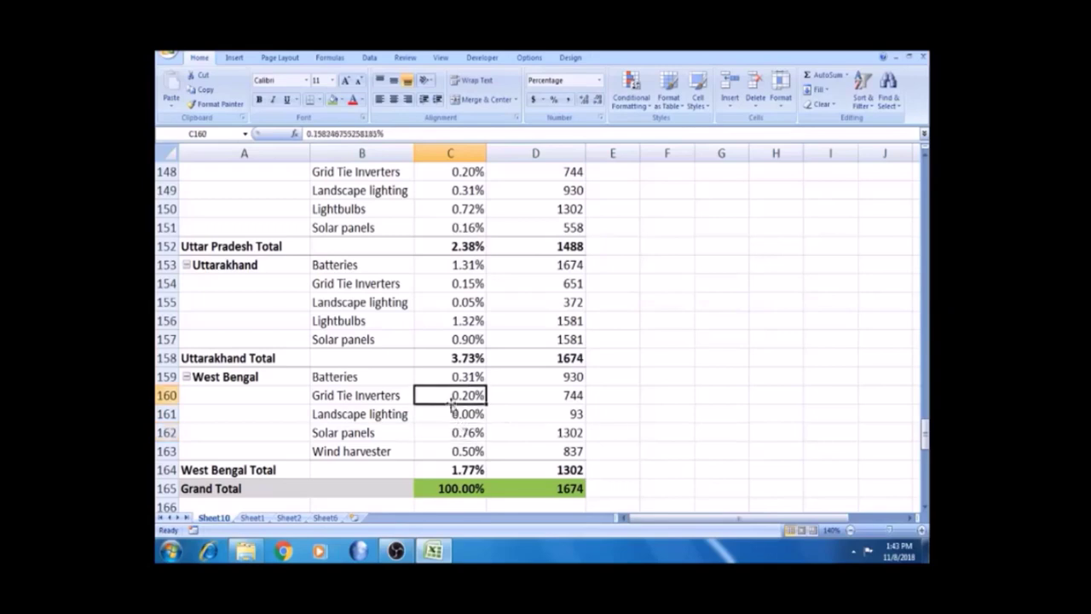
click(461, 360)
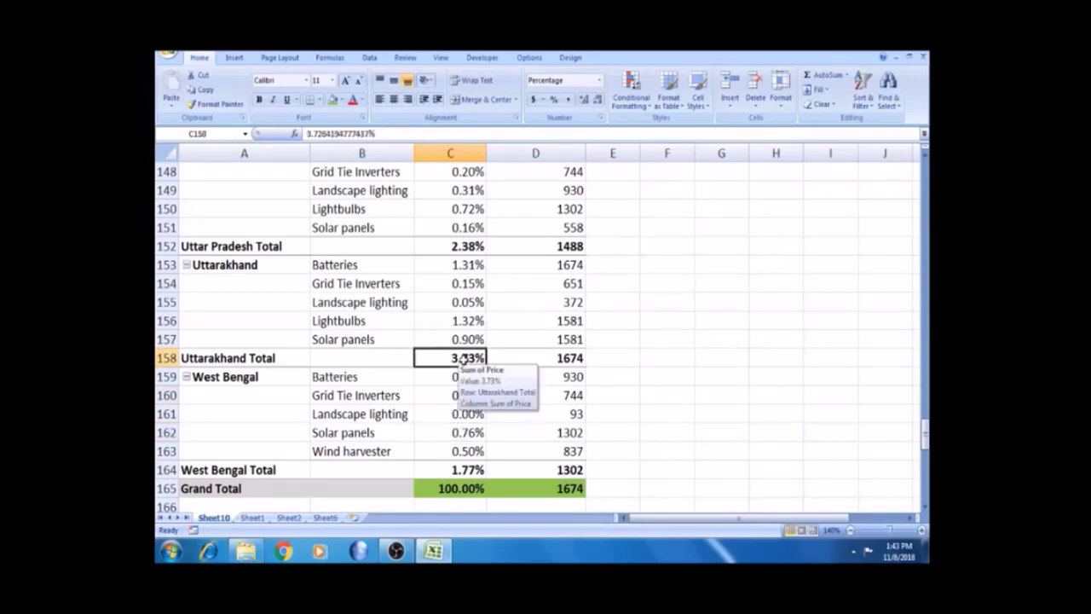
click(463, 246)
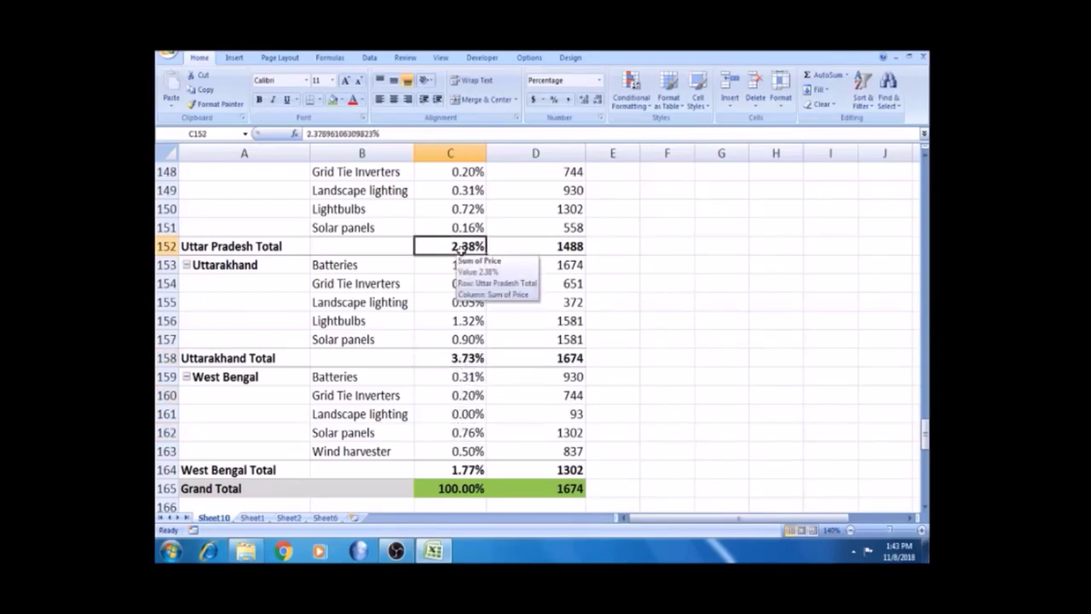
key(Left)
key(Left)
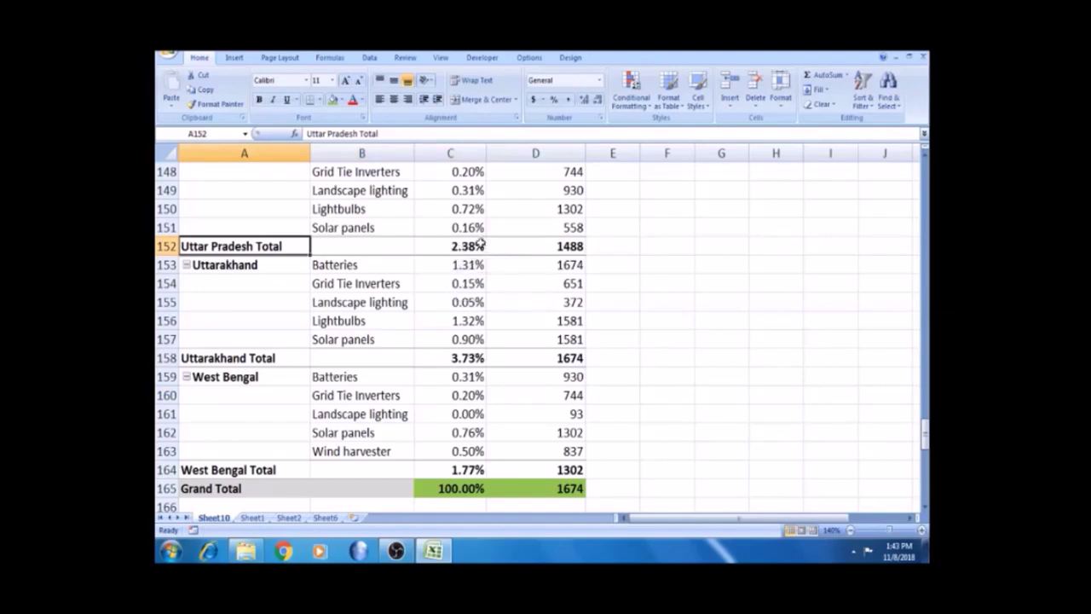
click(478, 245)
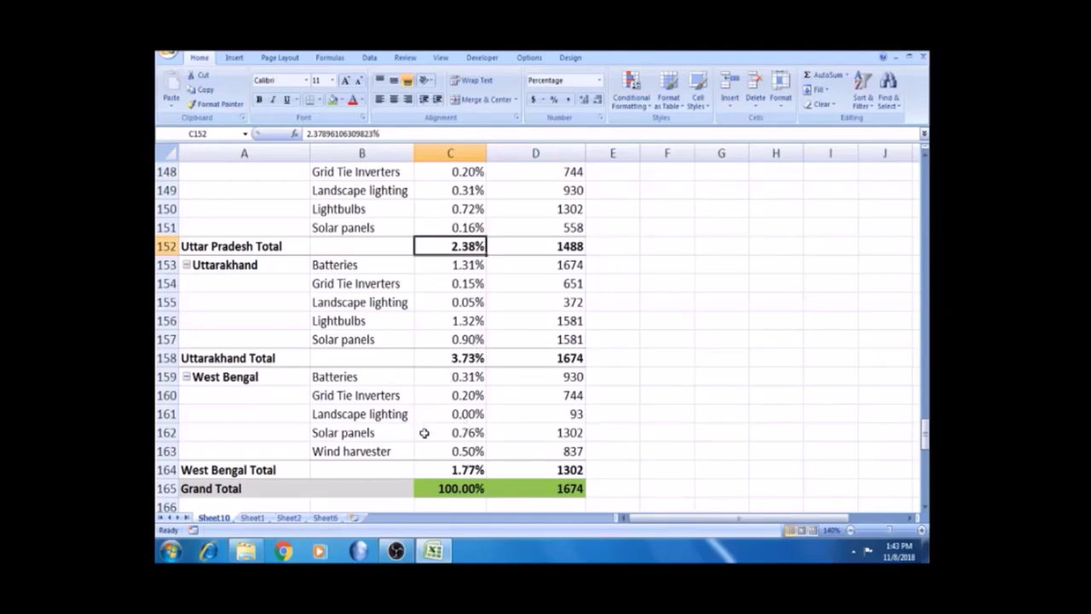
click(460, 470)
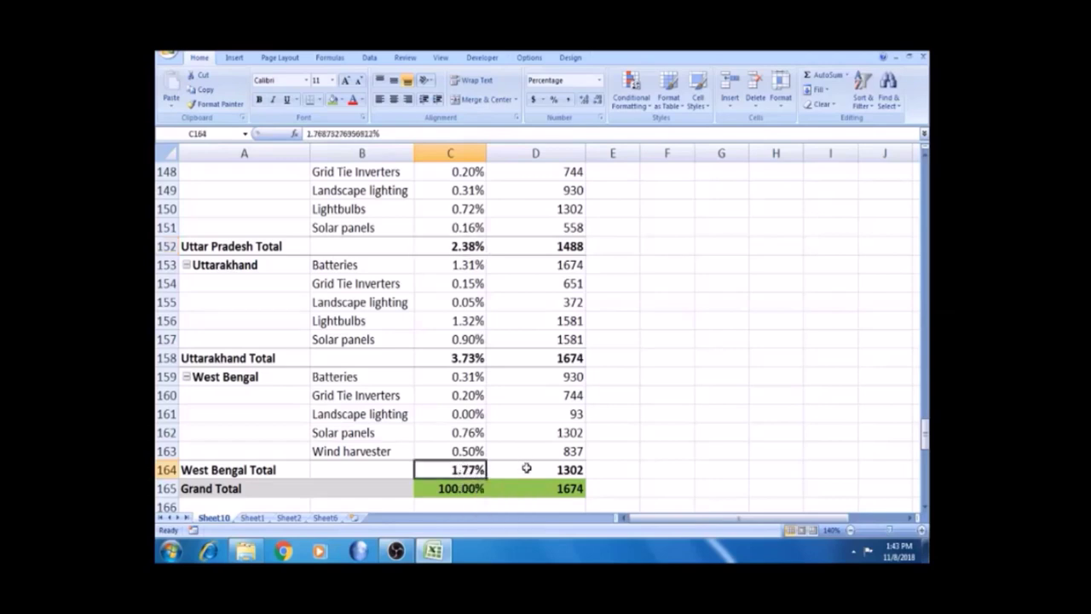
click(454, 358)
key(Up)
key(Up)
key(Up)
key(Up)
key(Up)
key(Up)
key(Up)
key(Up)
key(Up)
key(Up)
key(Up)
key(Up)
key(Up)
key(Up)
key(Up)
key(Up)
key(Up)
key(Up)
key(Up)
key(Up)
key(Up)
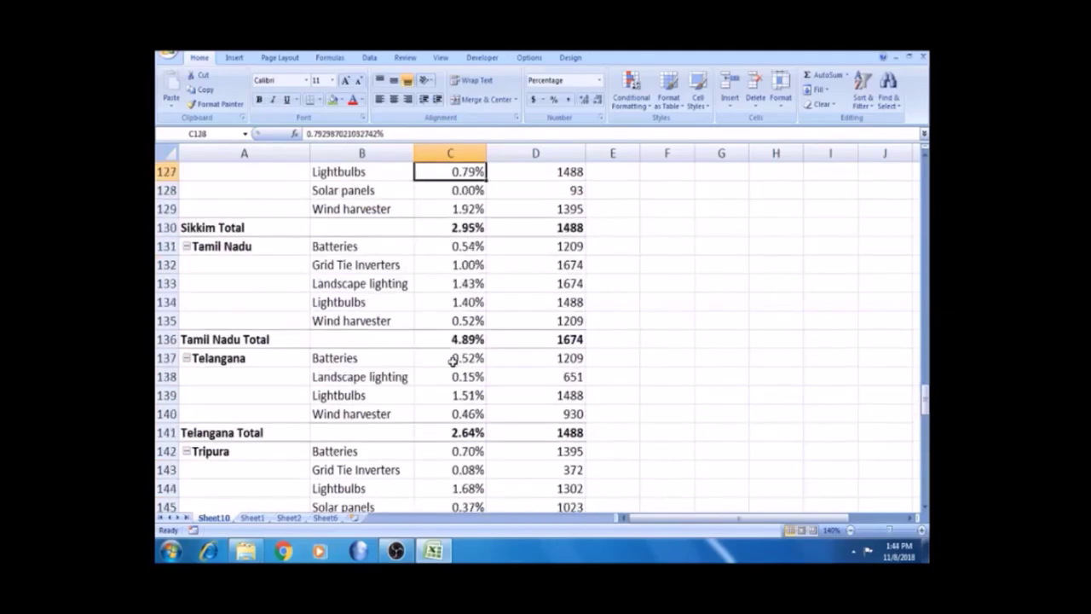
key(Down)
key(Down)
key(Down)
key(Down)
key(Down)
key(Down)
key(Down)
key(Down)
key(Down)
key(Down)
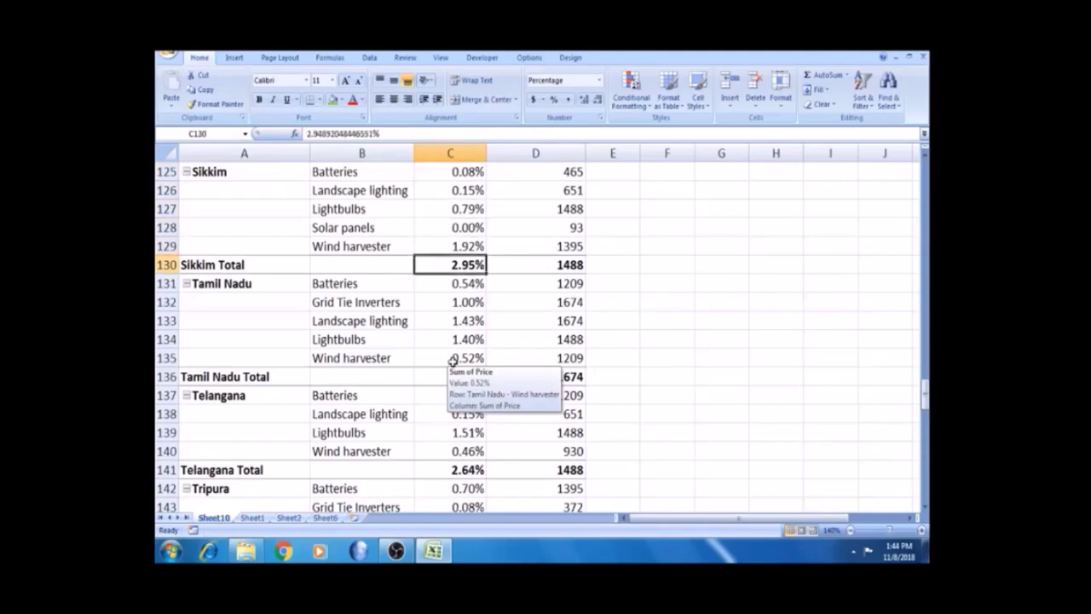
key(Down)
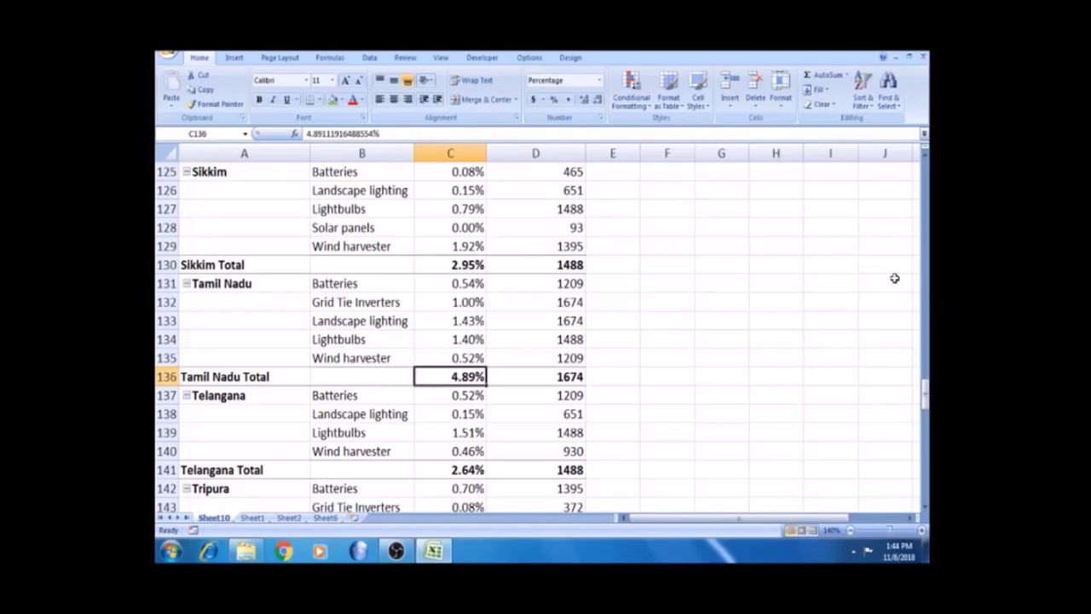
click(475, 320)
key(ctrl+Up)
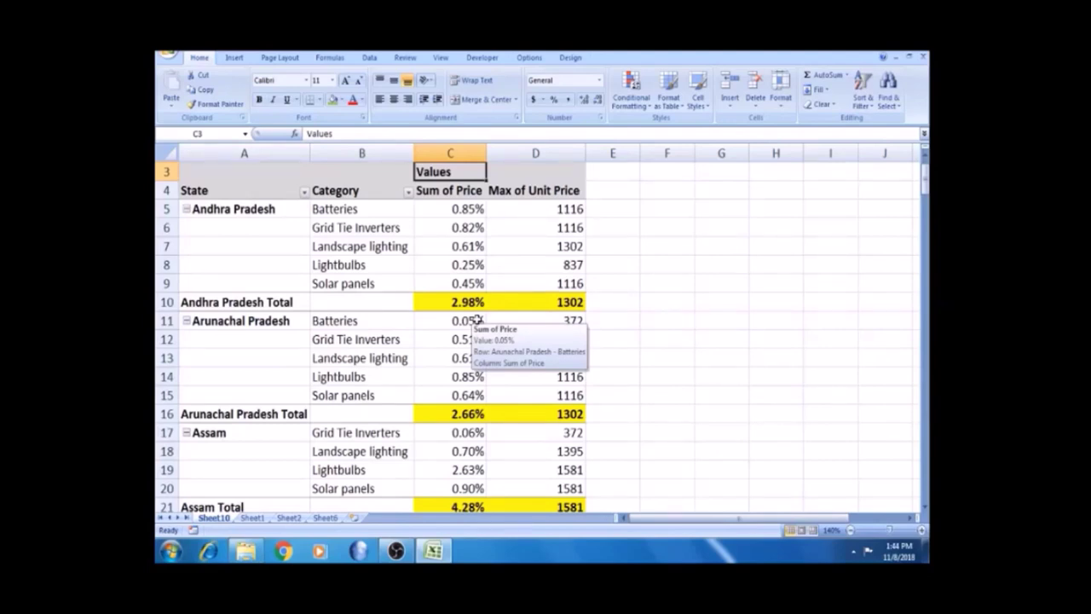
- Inspect Andhra Pradesh's category entries: Lightbulbs, Grid Tie Inverters and Landscape lighting
click(446, 267)
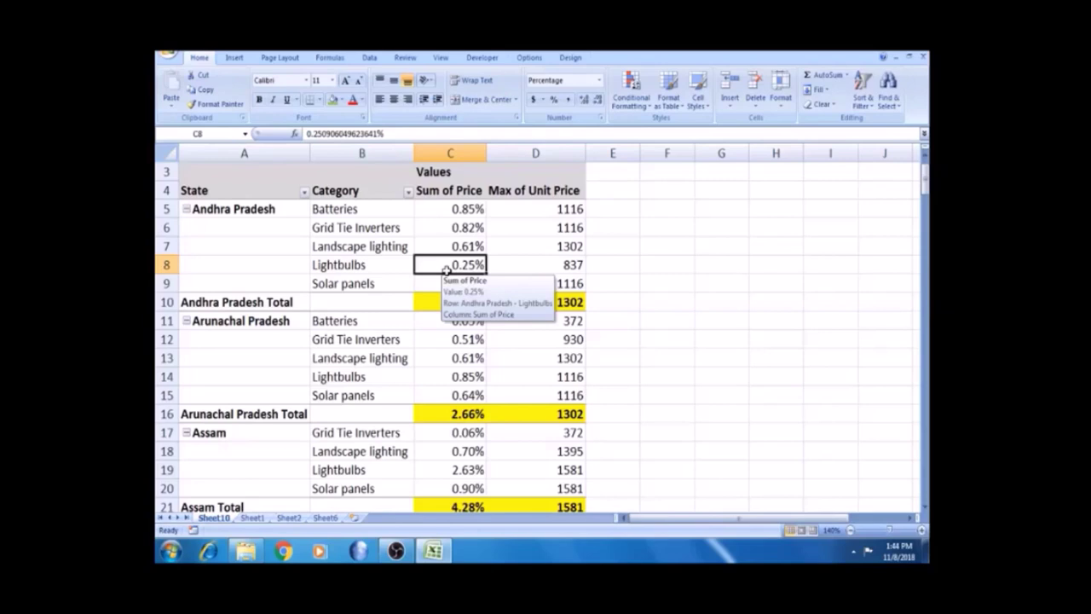
click(347, 228)
click(261, 213)
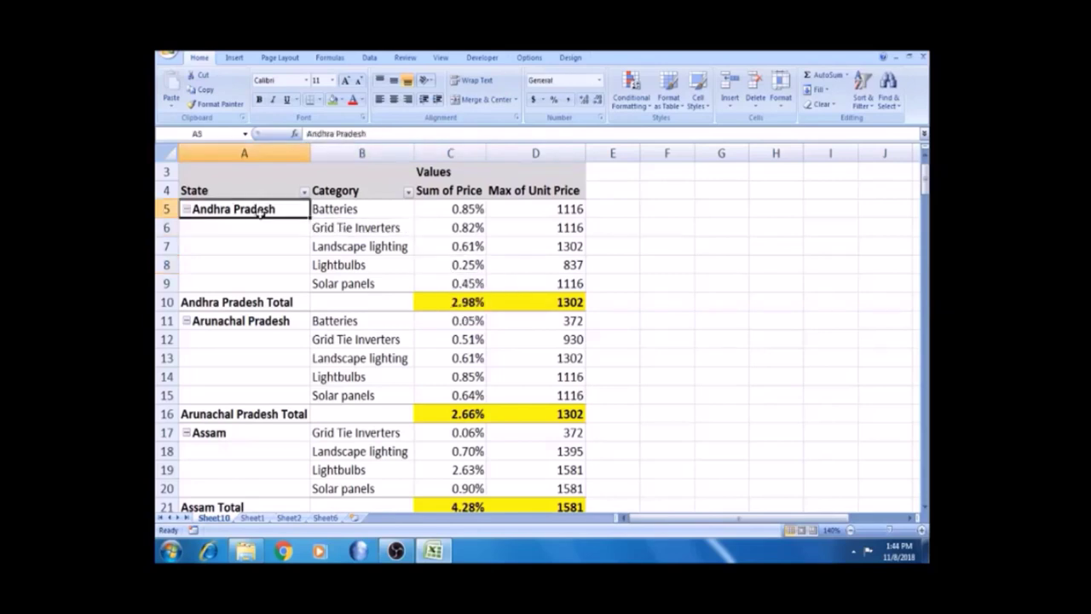
click(387, 265)
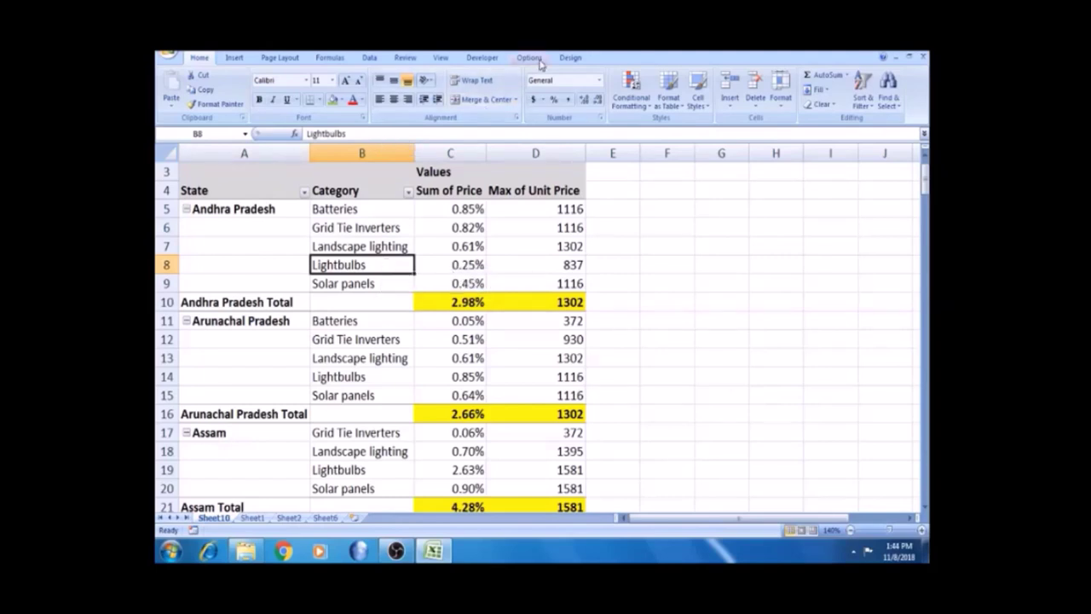
click(368, 239)
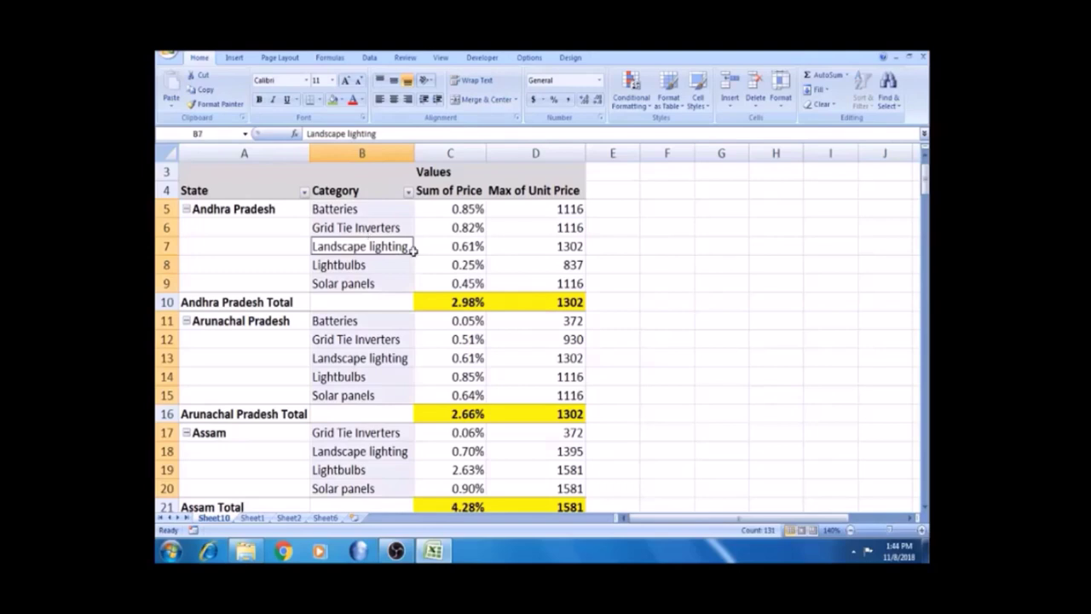
- Show the PivotTable Field List from the Options tab
click(570, 60)
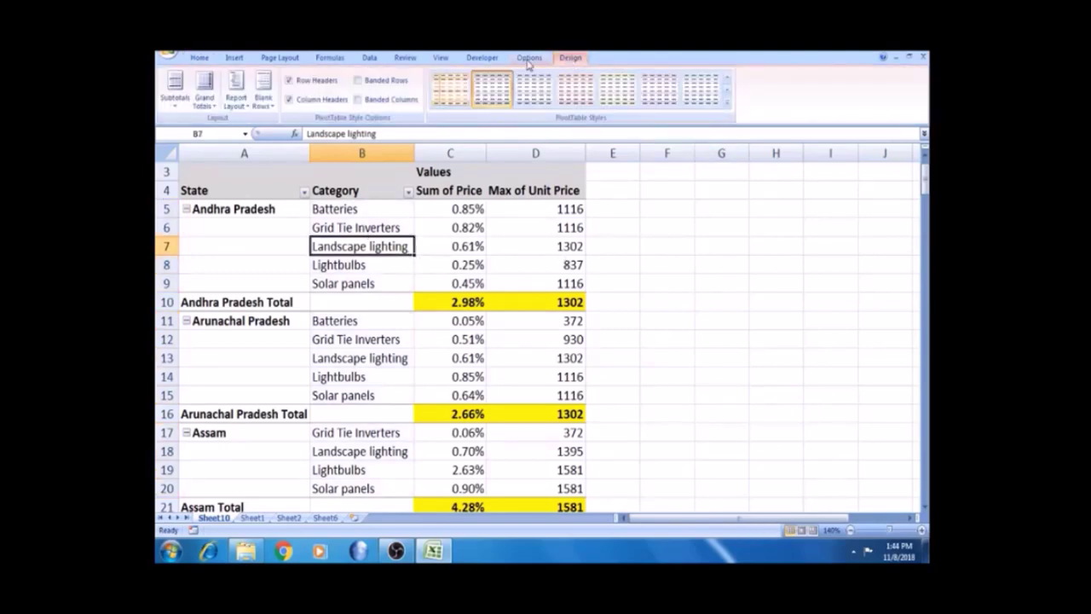
click(528, 59)
click(762, 90)
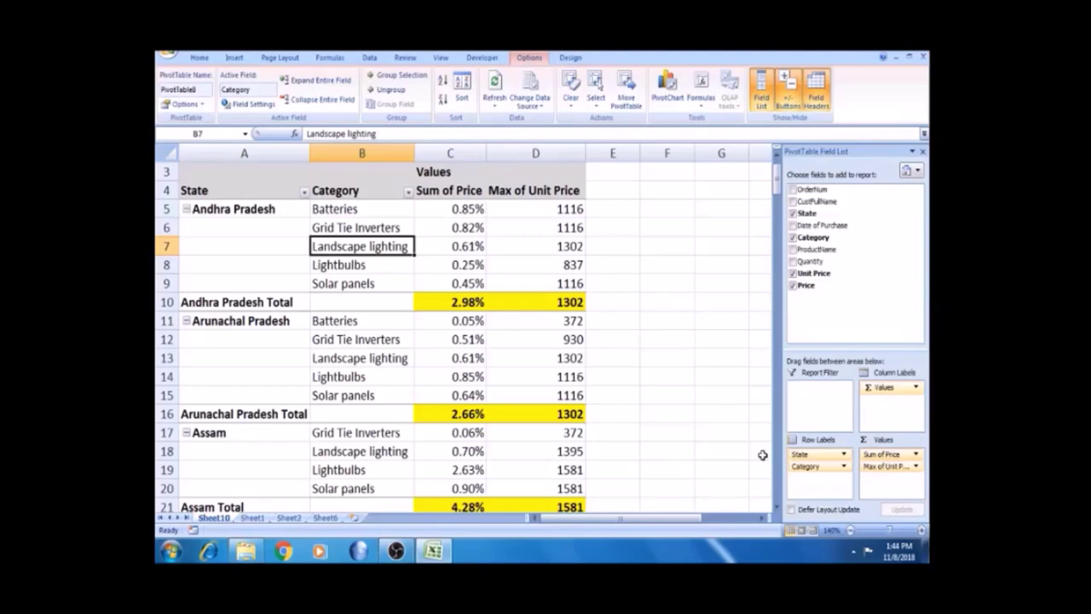
drag(811, 475, 825, 276)
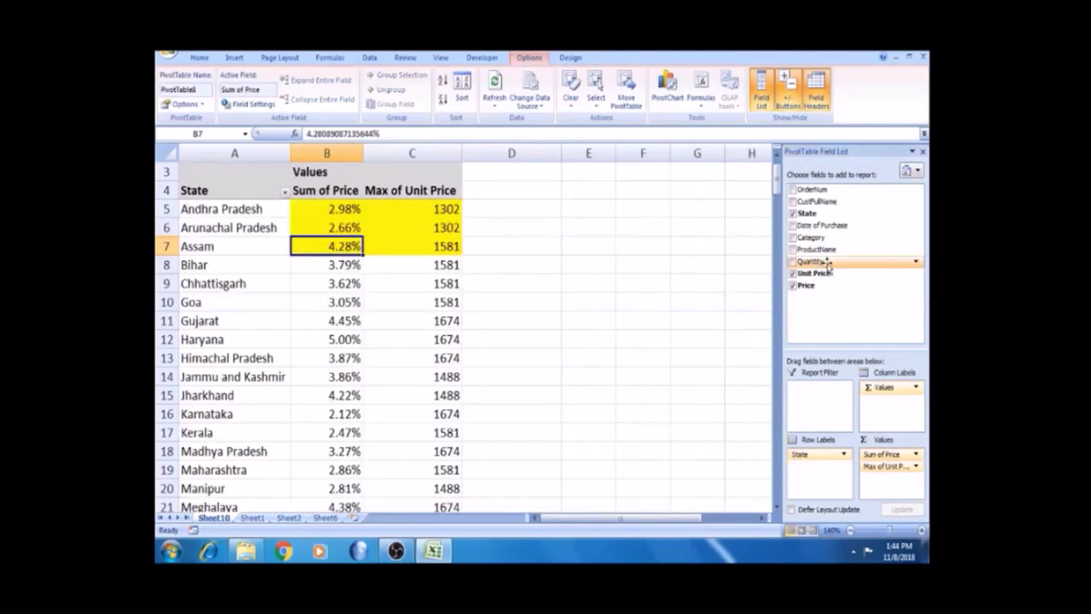
click(332, 224)
key(Down)
key(Down)
key(Down)
key(Down)
key(Down)
key(Down)
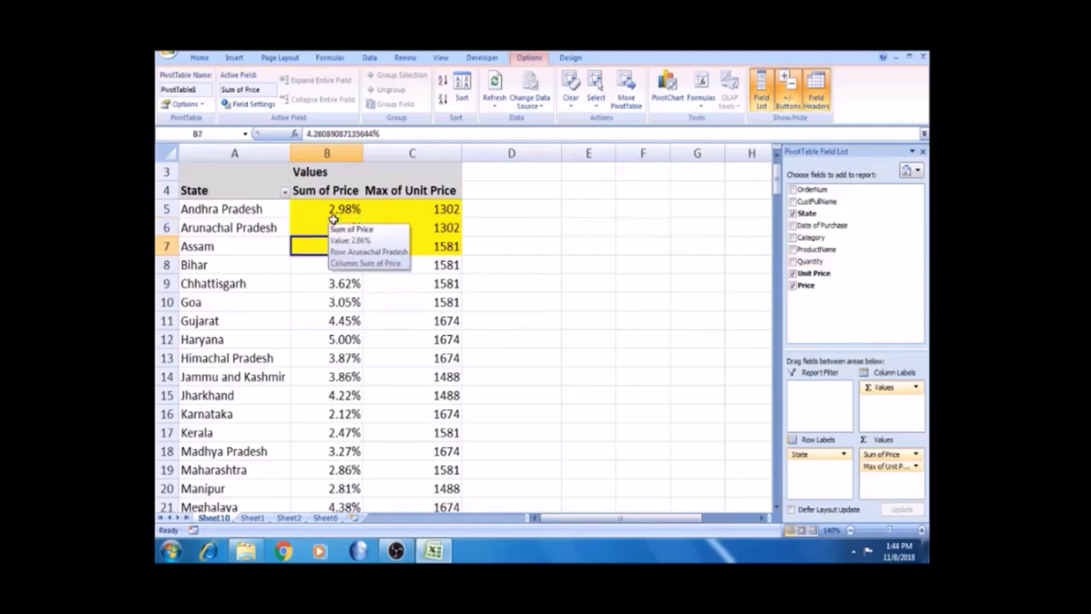
key(Down)
key(Down)
key(Down)
key(Down)
key(Down)
key(Down)
key(Down)
key(Down)
key(Down)
key(Down)
key(Down)
key(Down)
key(Down)
key(Down)
key(Down)
key(Down)
key(Down)
key(Down)
key(Down)
key(Down)
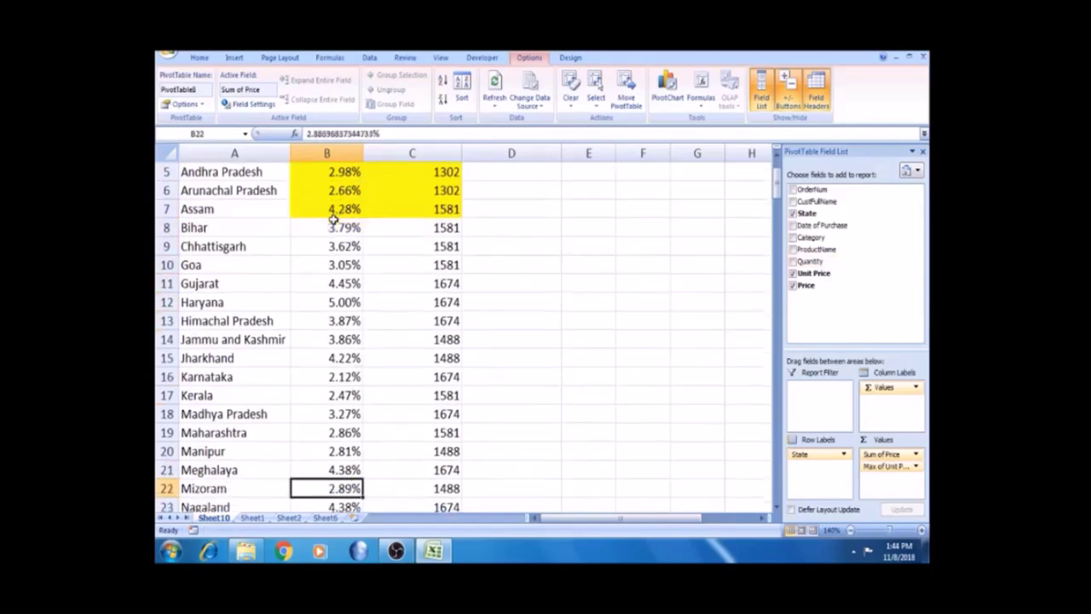
key(Up)
key(Up)
key(Up)
key(Up)
key(Up)
key(Up)
key(Up)
key(Up)
key(Up)
key(Up)
key(Up)
key(Up)
key(Up)
key(Up)
key(Up)
key(Up)
key(Up)
key(Up)
key(Up)
key(Up)
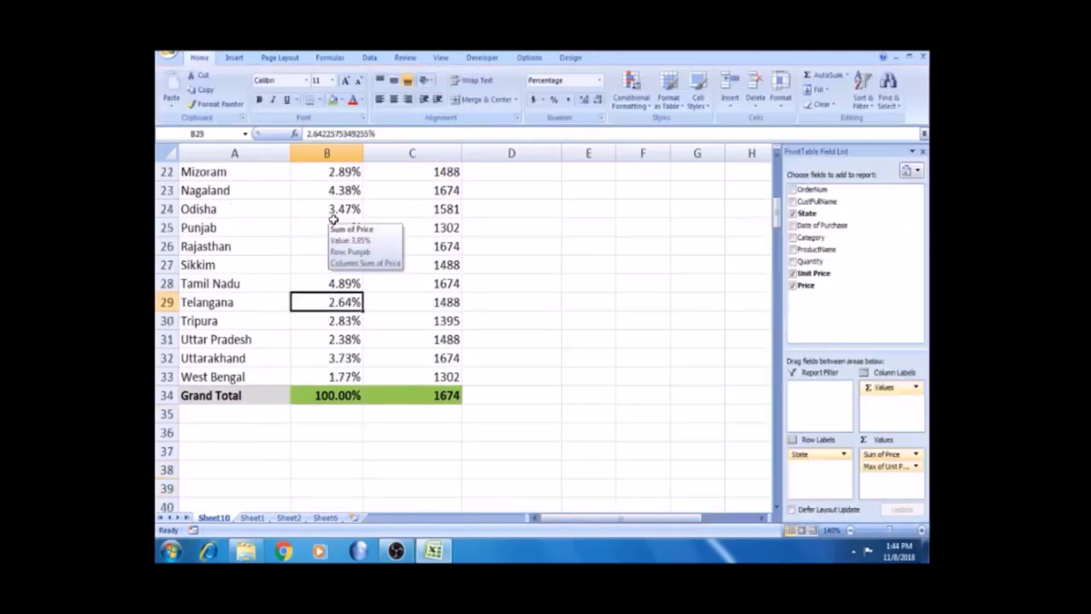
key(Down)
key(Down)
key(Down)
key(Down)
key(Down)
key(Down)
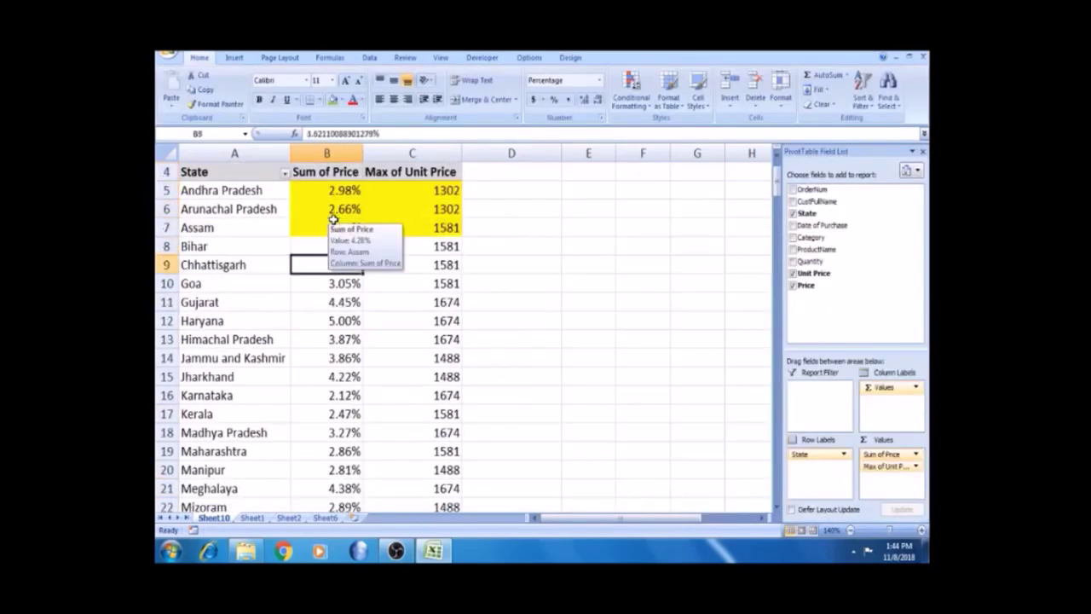
key(Left)
key(Right)
key(Right)
key(Left)
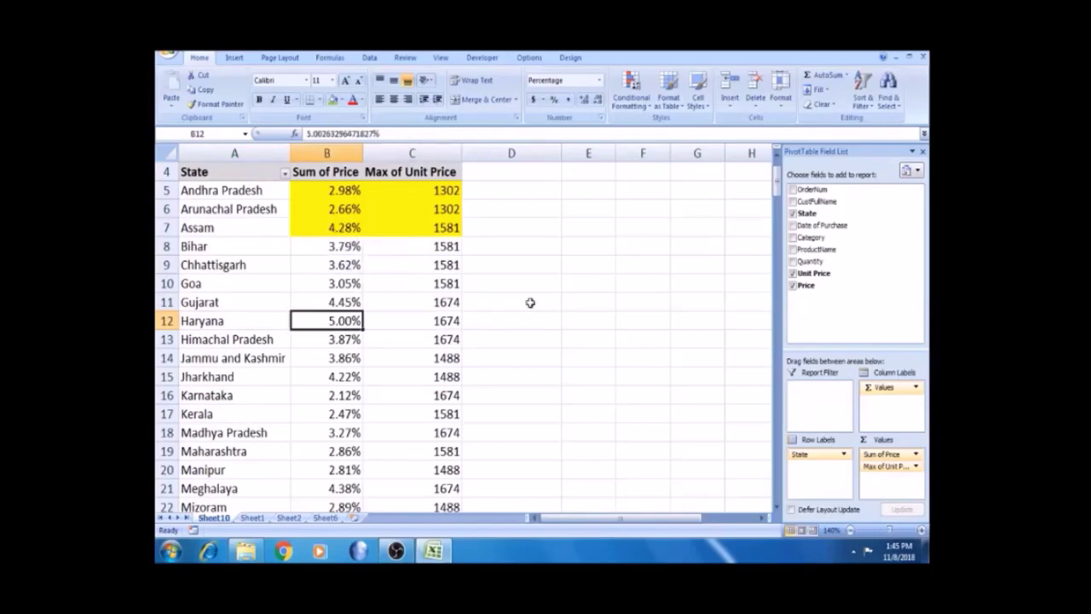
key(Down)
key(Down)
key(Down)
key(Down)
key(Down)
key(Down)
key(Down)
key(Down)
key(Down)
key(Down)
key(Down)
key(Down)
key(Down)
key(Down)
key(Down)
key(Down)
key(Down)
key(Down)
key(Down)
key(Down)
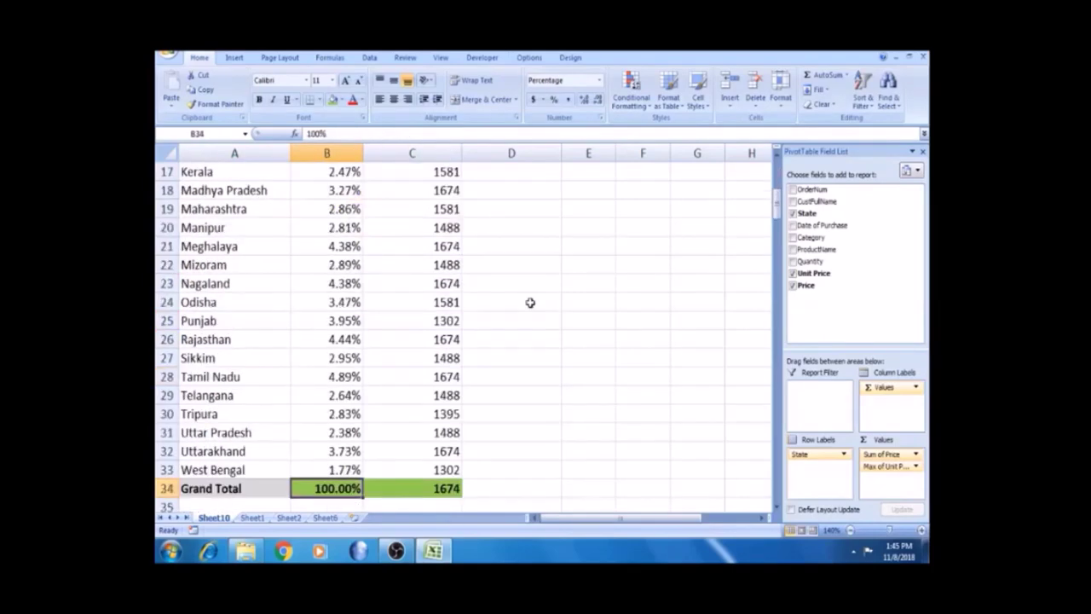
key(Up)
key(Up)
key(Up)
key(Up)
key(Up)
key(Up)
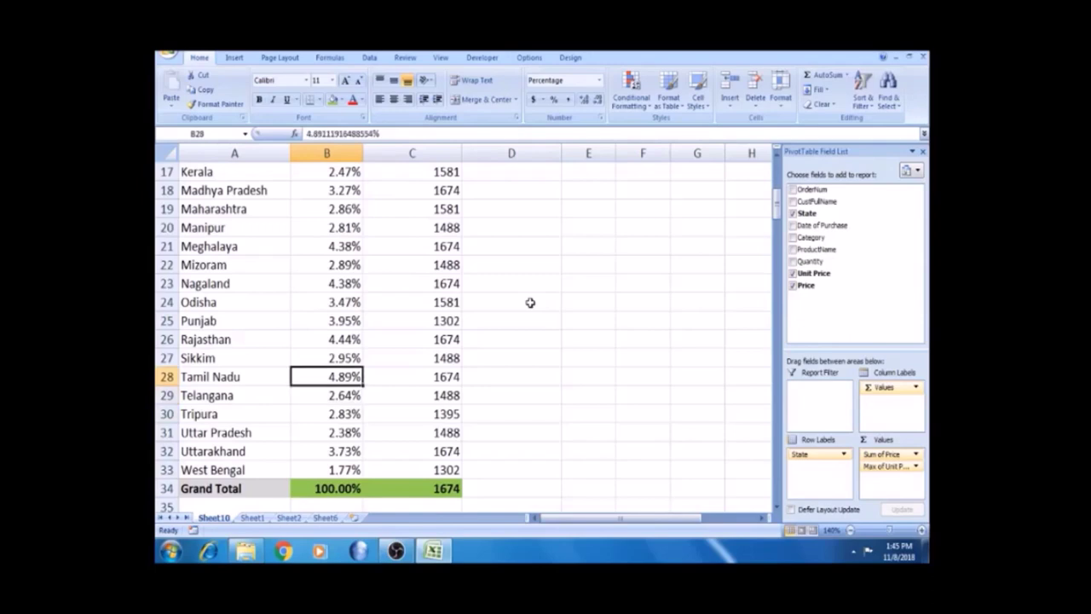
key(Up)
key(Up)
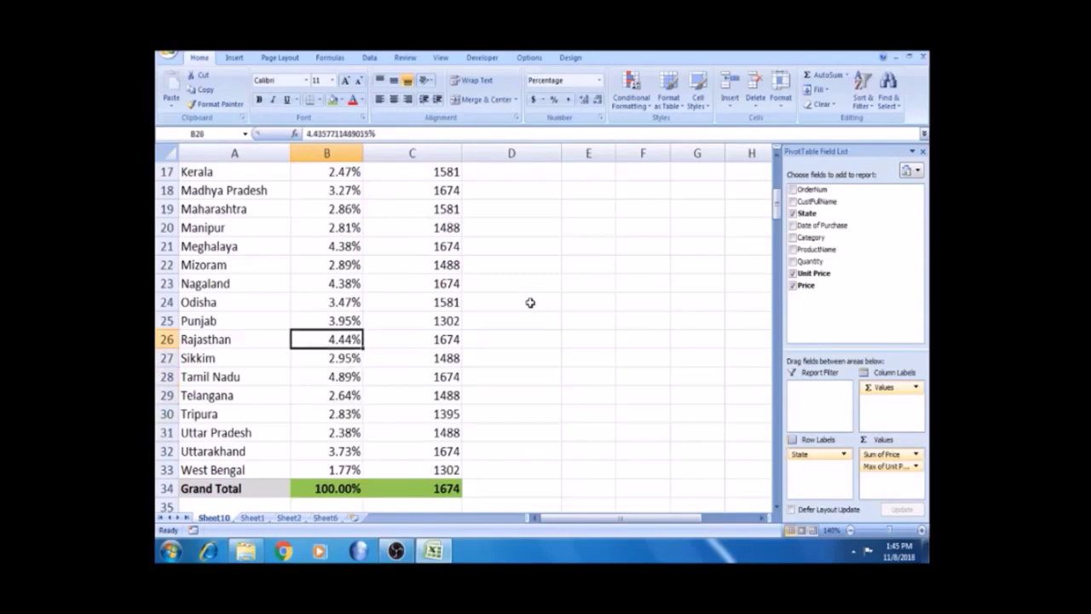
key(Up)
key(Up)
key(Down)
key(Down)
key(Down)
key(Down)
key(Down)
key(Down)
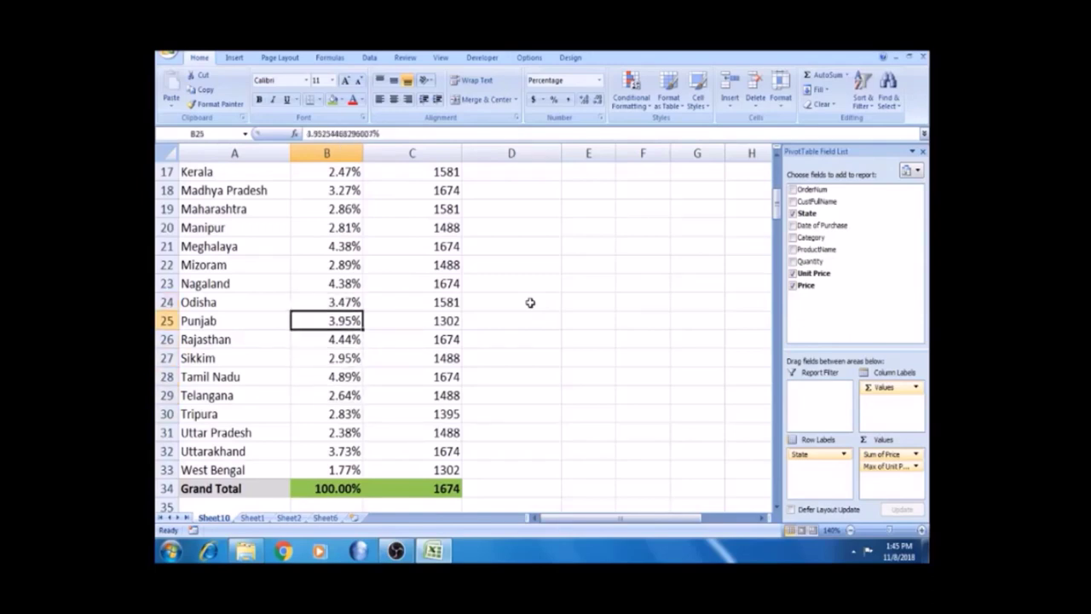
key(Down)
key(Down)
key(Down)
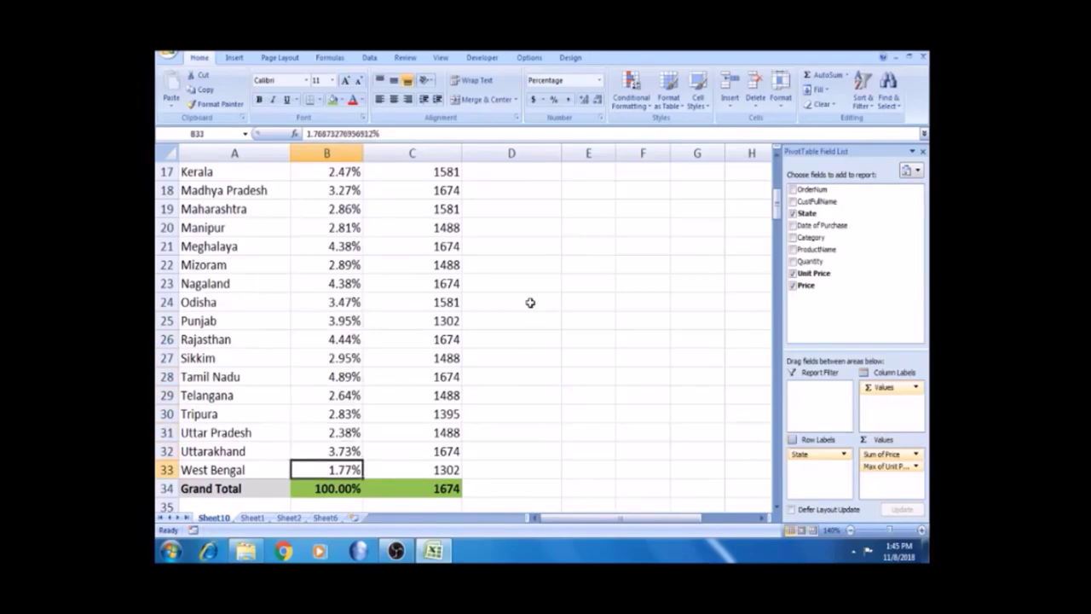
key(ctrl+Up)
key(Down)
key(Down)
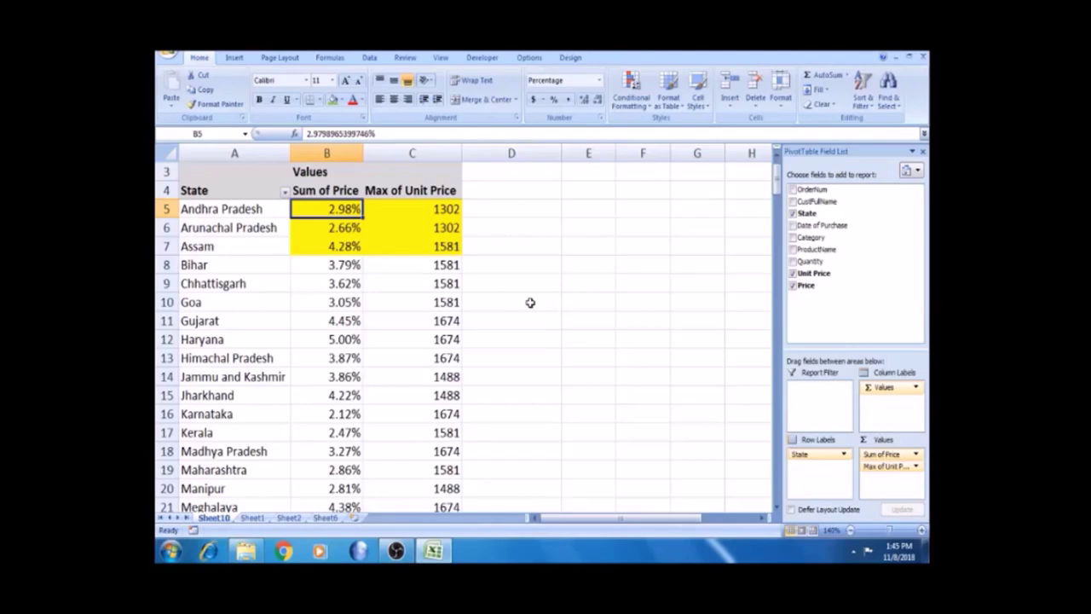
- Drag Category into Row Labels beneath State, then drag State back out of the rows
click(815, 273)
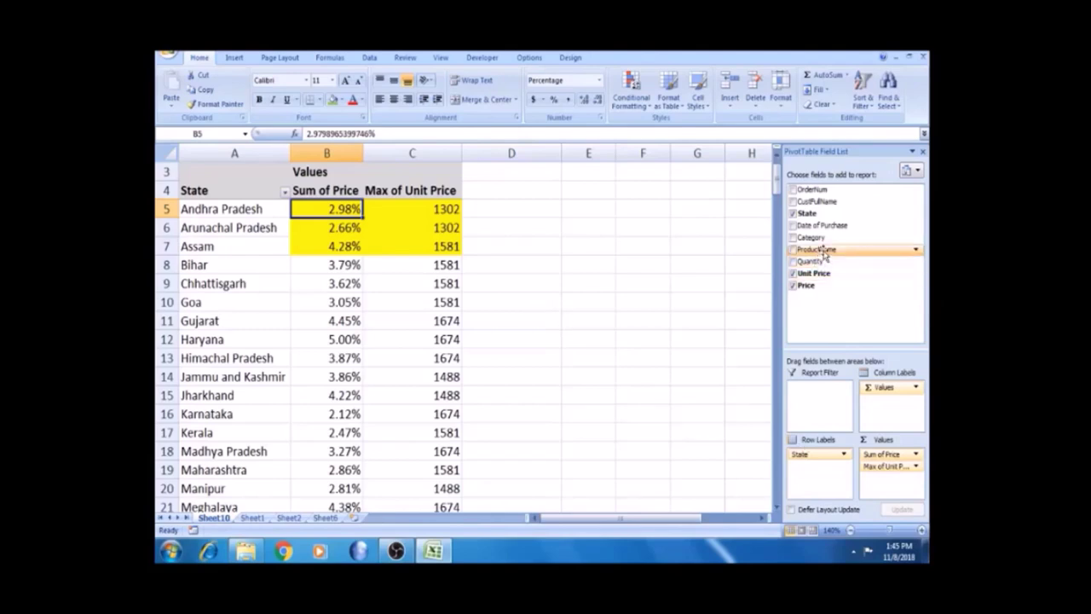
drag(820, 239, 815, 483)
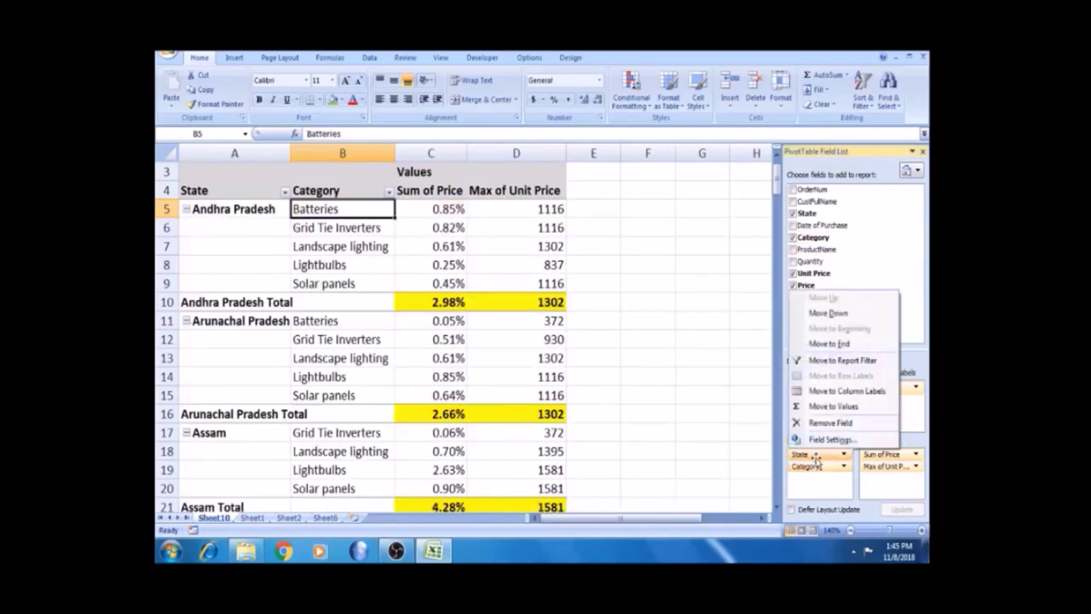
click(819, 495)
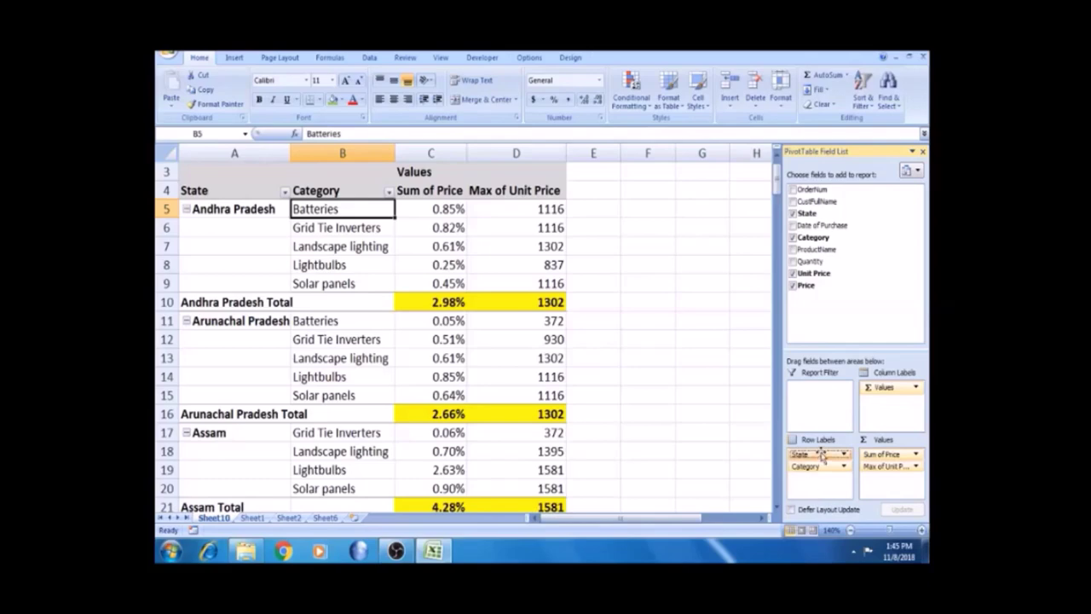
drag(821, 456, 823, 250)
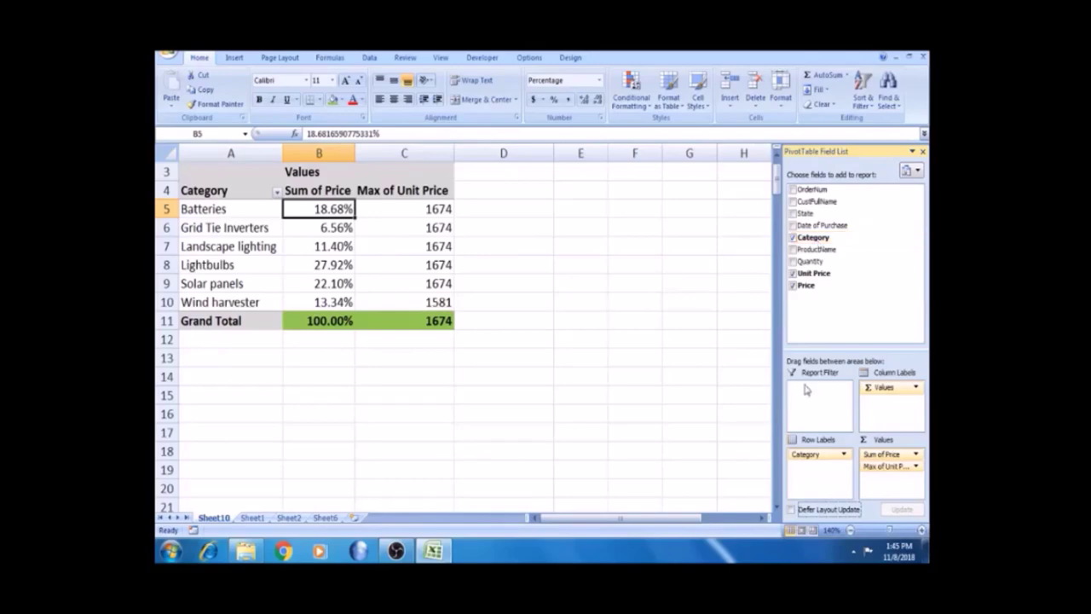
- Review the category shares: Lightbulbs 27.92%, Grid Tie Inverters 6.56%, Grand Total 100.00%
click(322, 321)
click(323, 267)
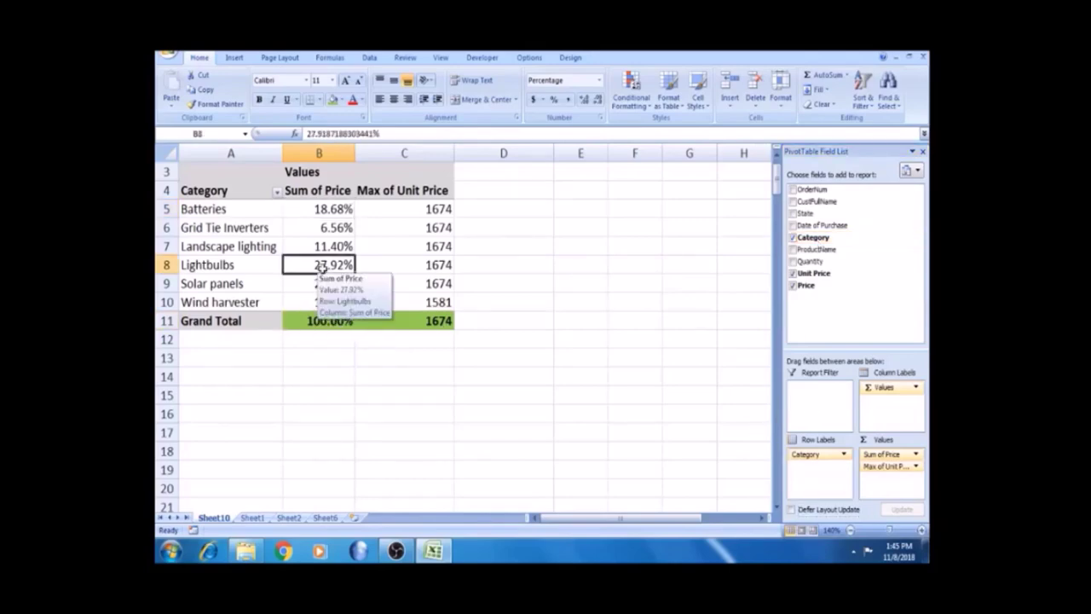
click(243, 266)
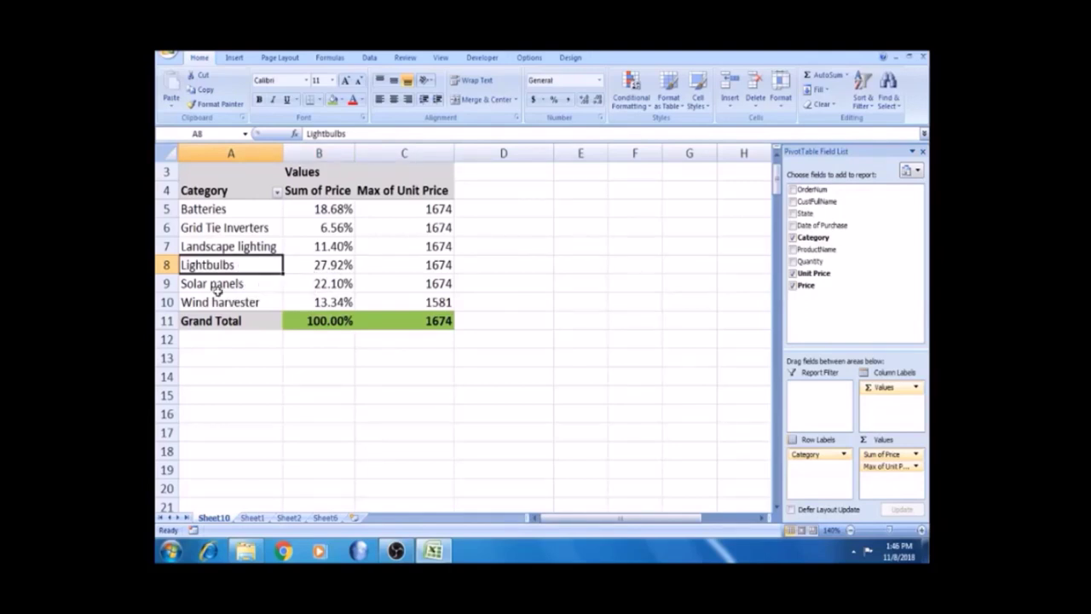
click(217, 289)
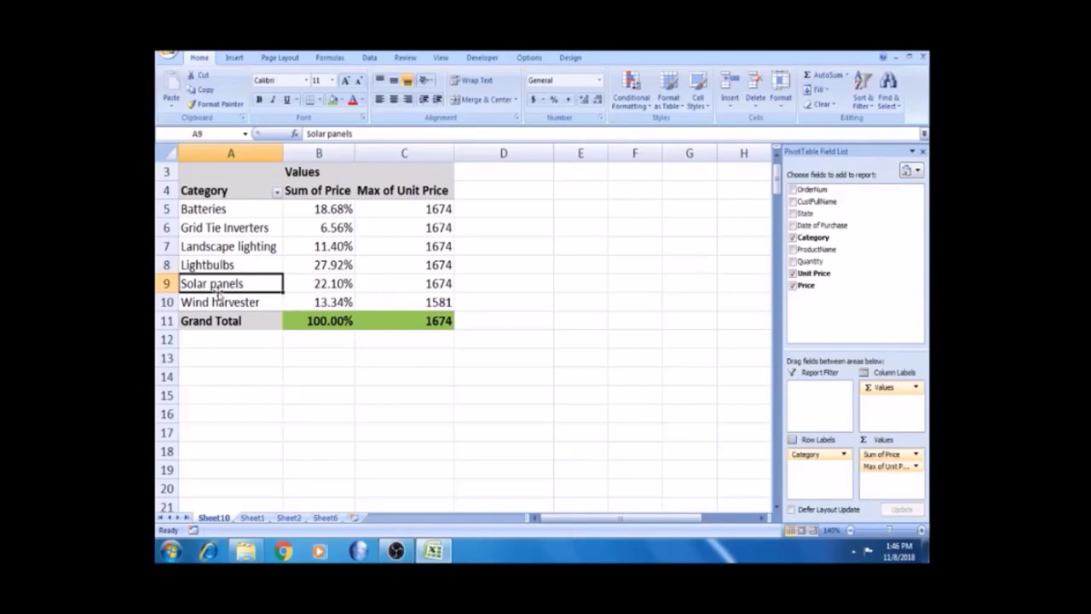
click(248, 230)
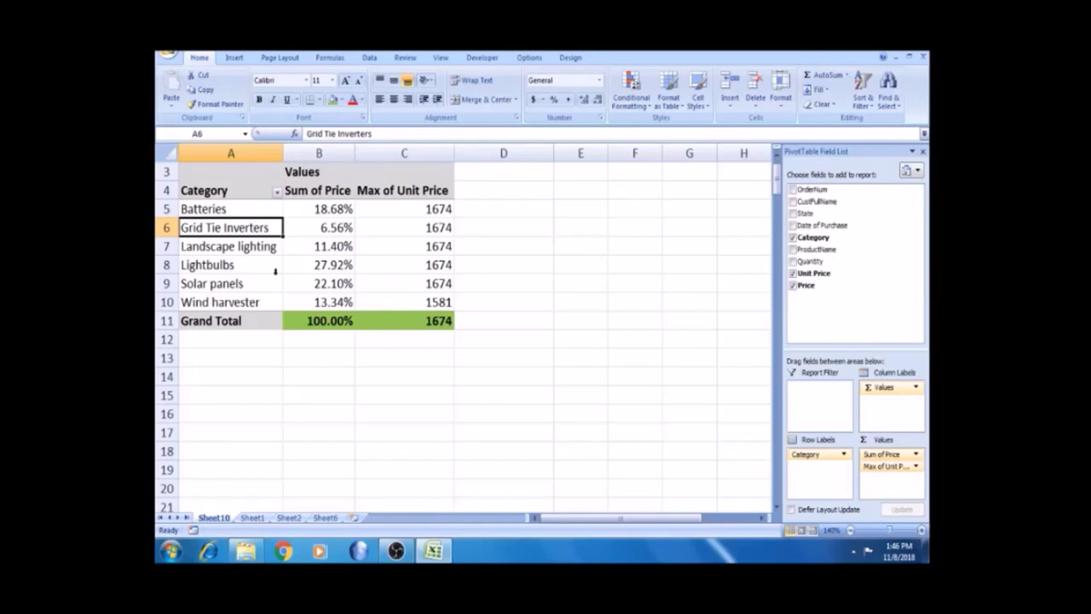
key(Right)
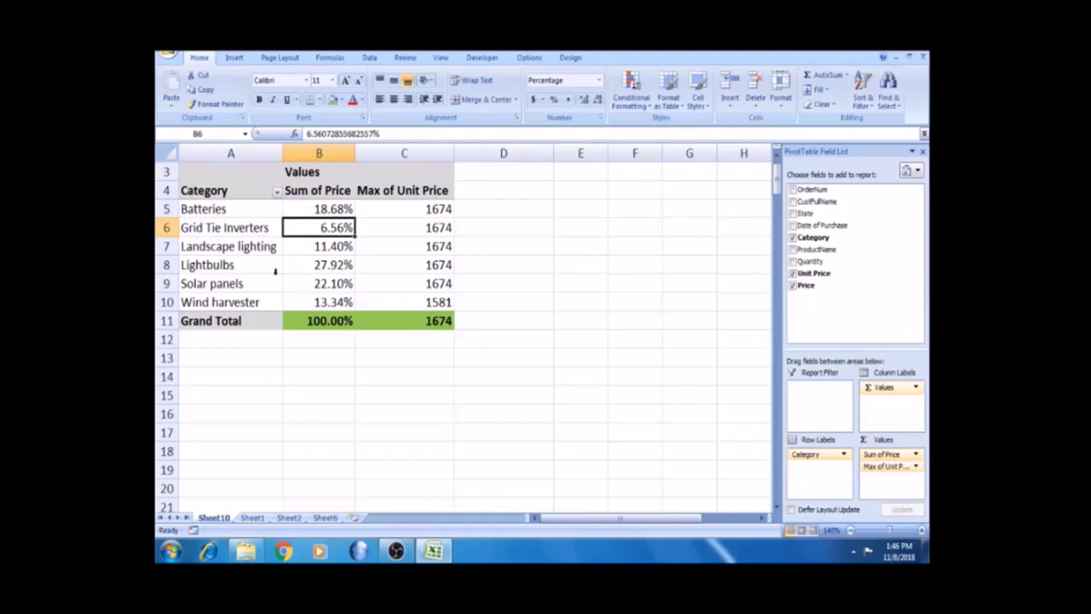
key(Down)
key(Down)
key(Down)
key(Down)
key(Down)
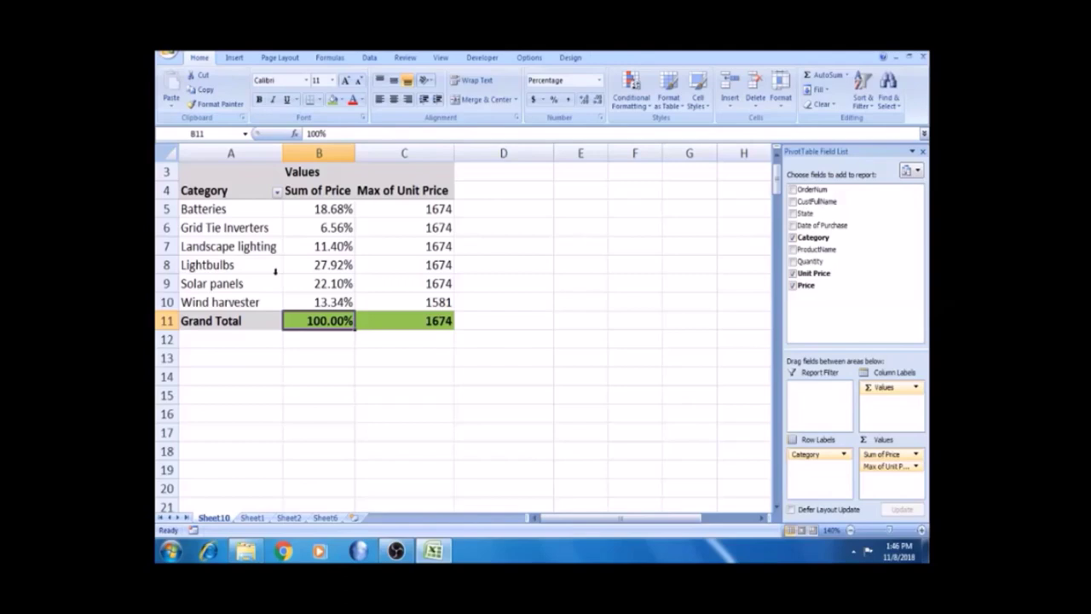
click(337, 261)
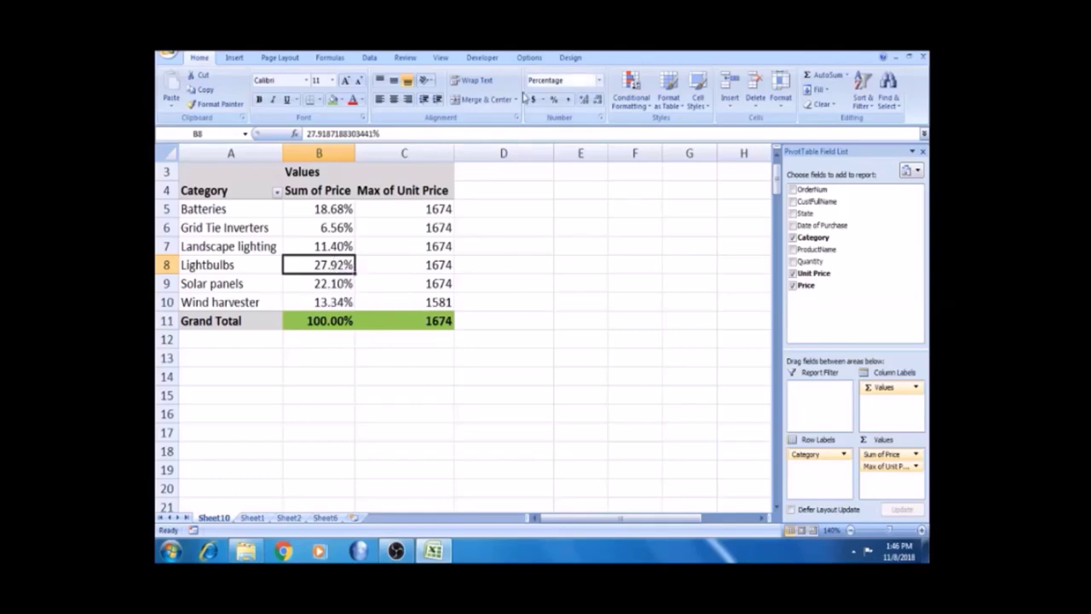
- Select the PivotTable Name box on the Options tab for renaming
click(571, 58)
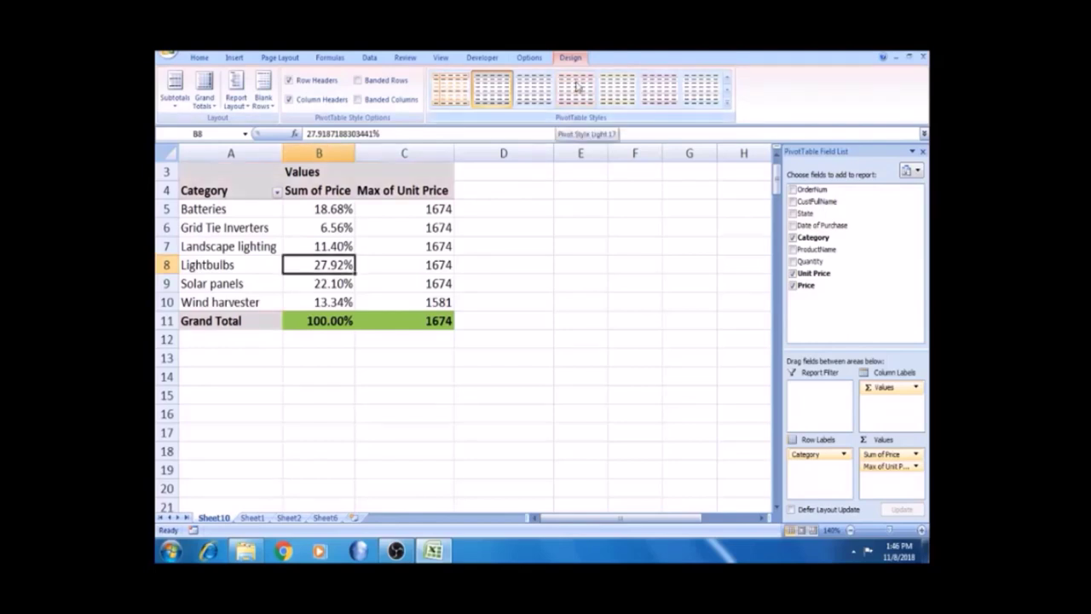
click(337, 227)
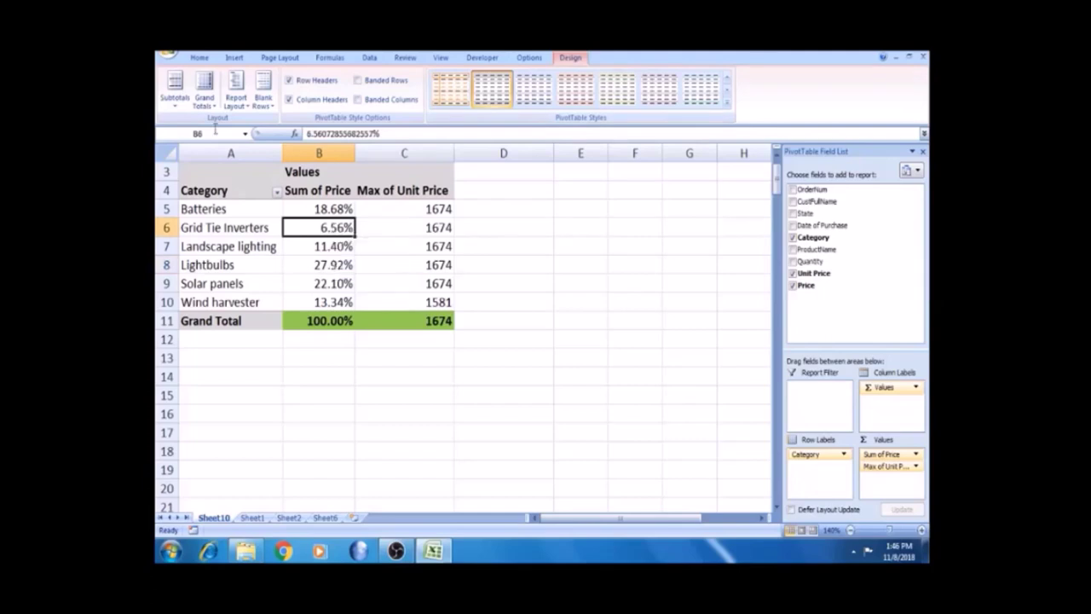
click(530, 58)
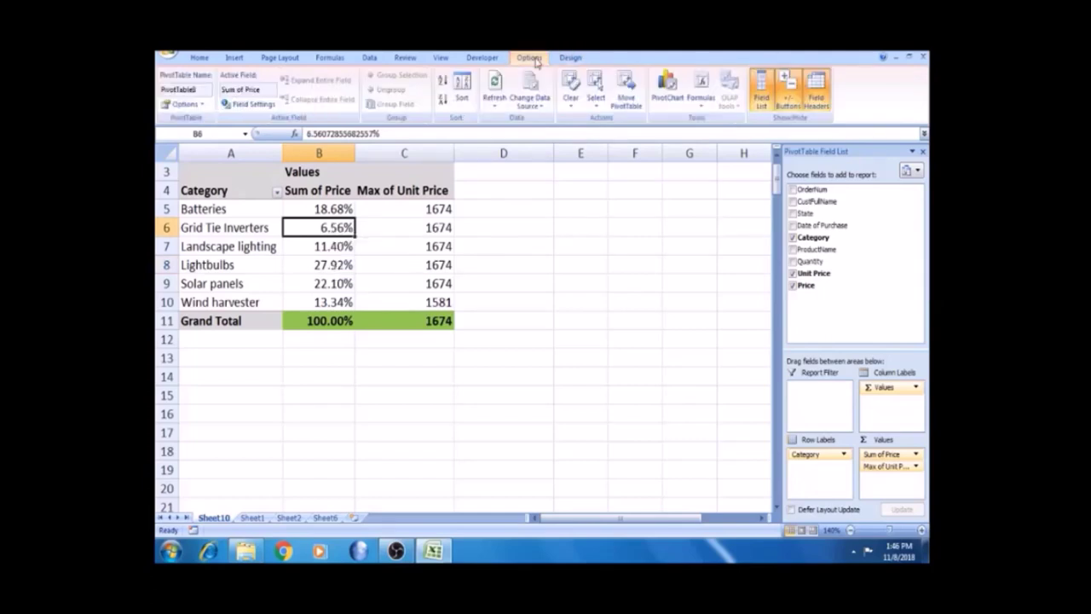
click(207, 90)
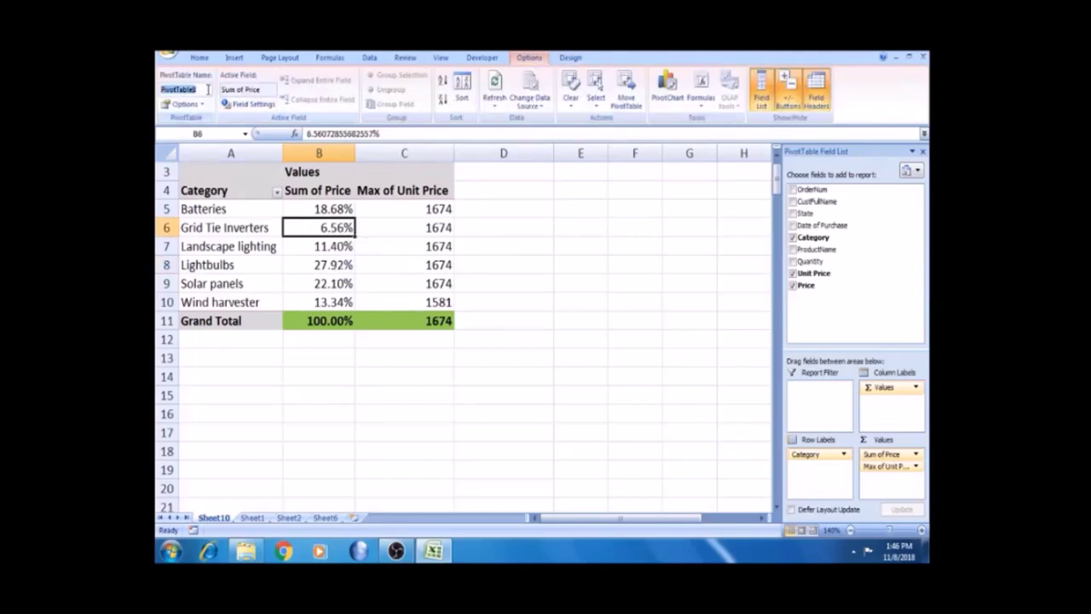
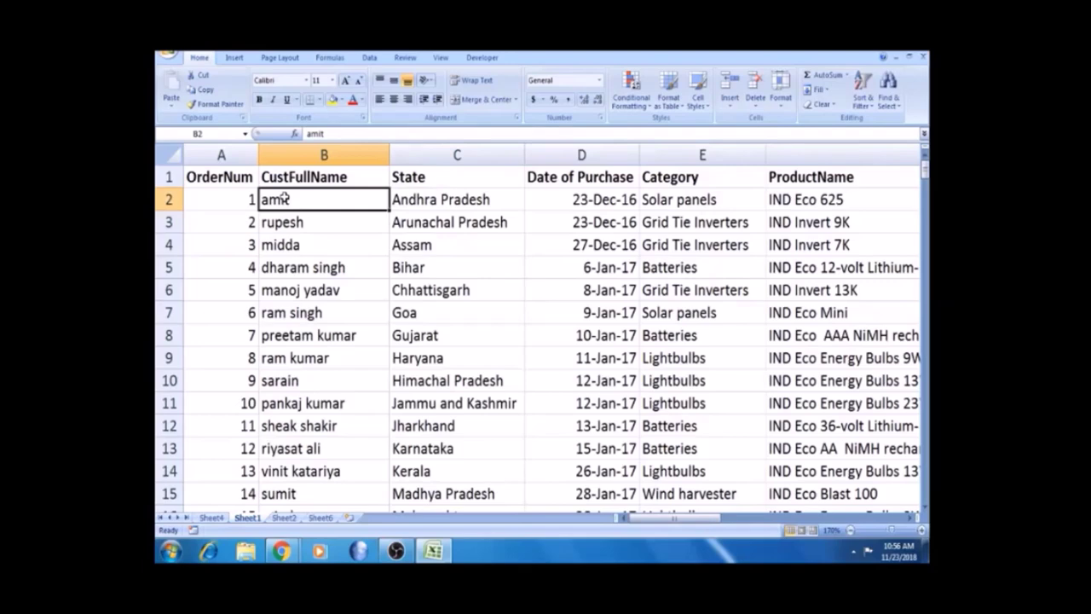
- Create a PivotTable from the Sheet1!$A$1:$H$263 order data on a new worksheet
click(281, 224)
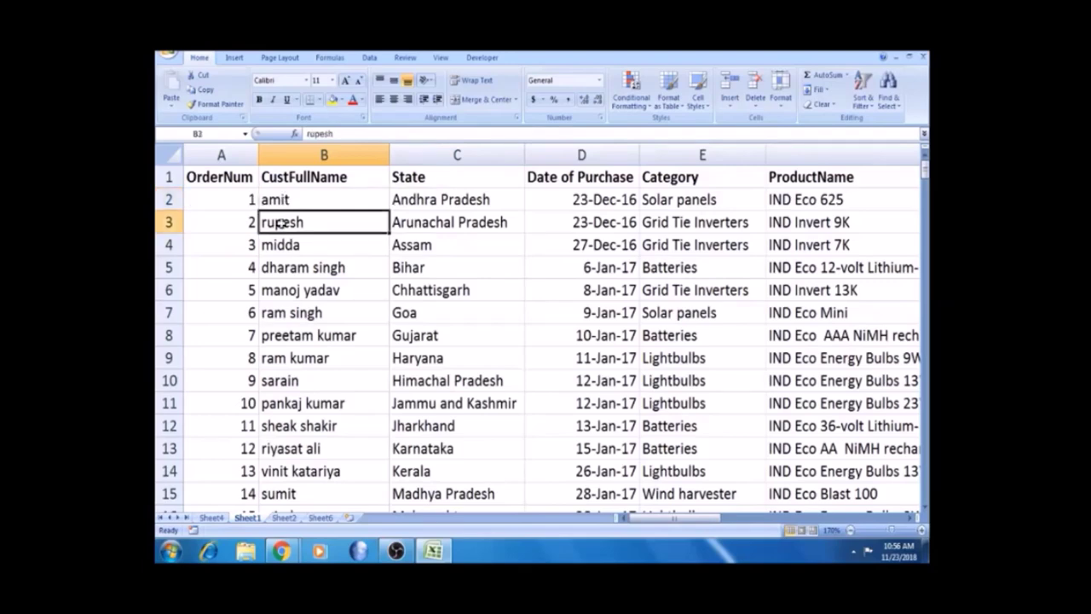
click(305, 271)
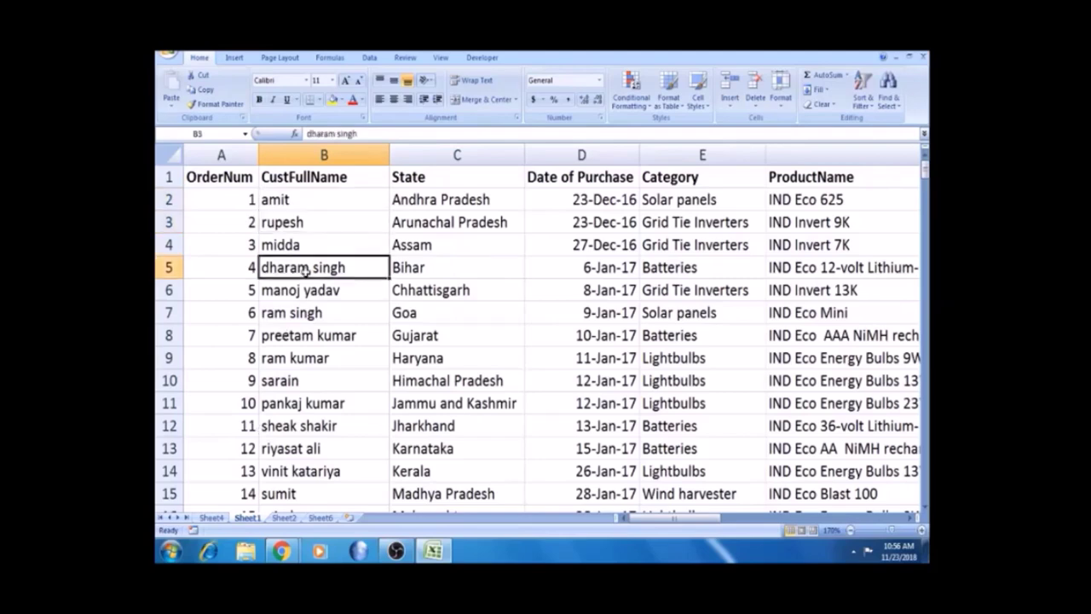
click(235, 58)
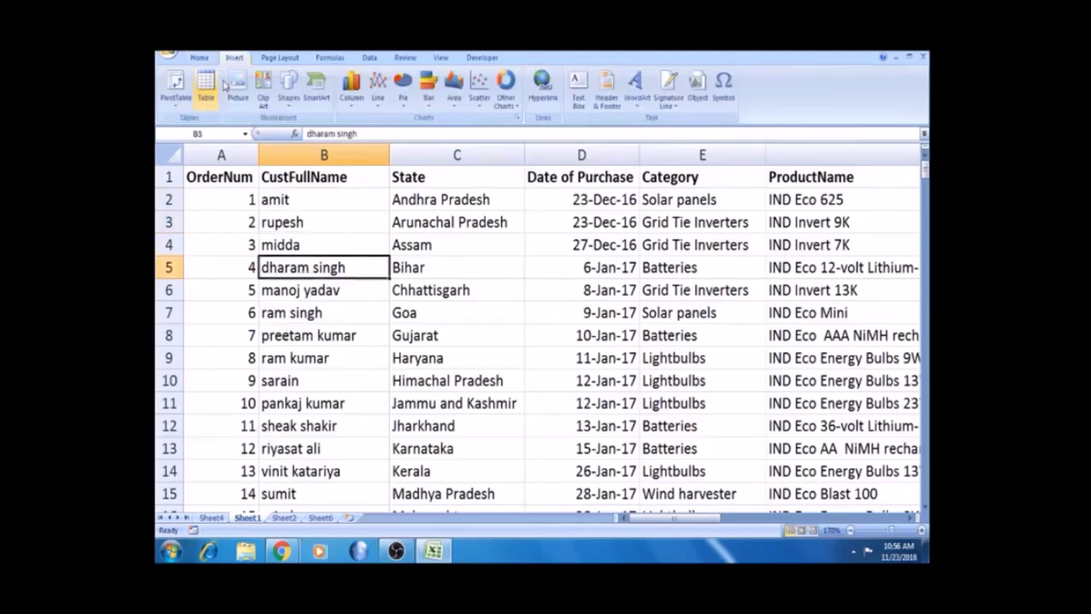
click(181, 104)
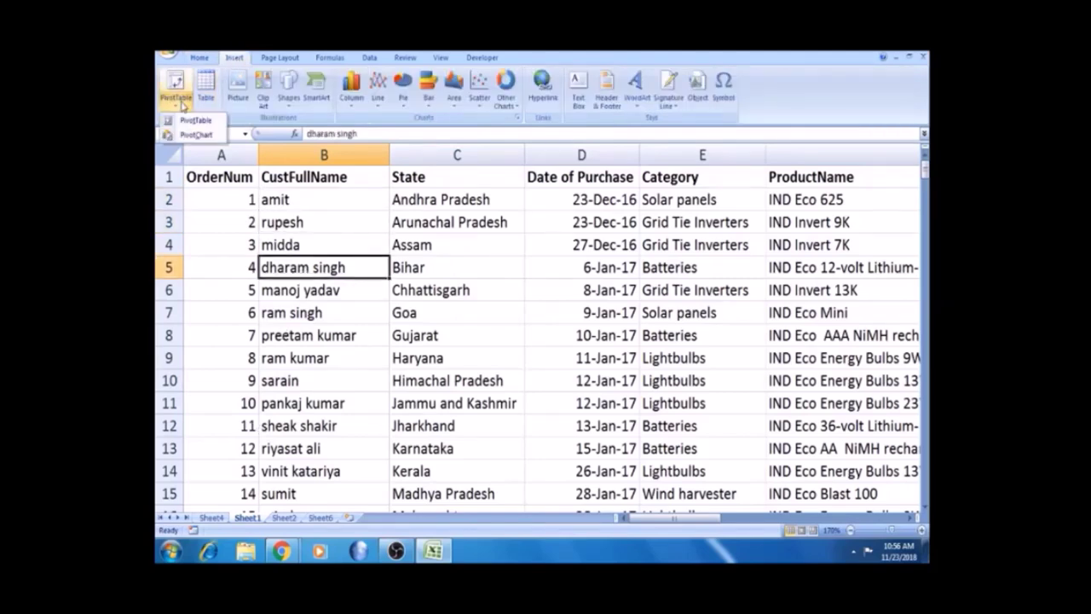
click(195, 123)
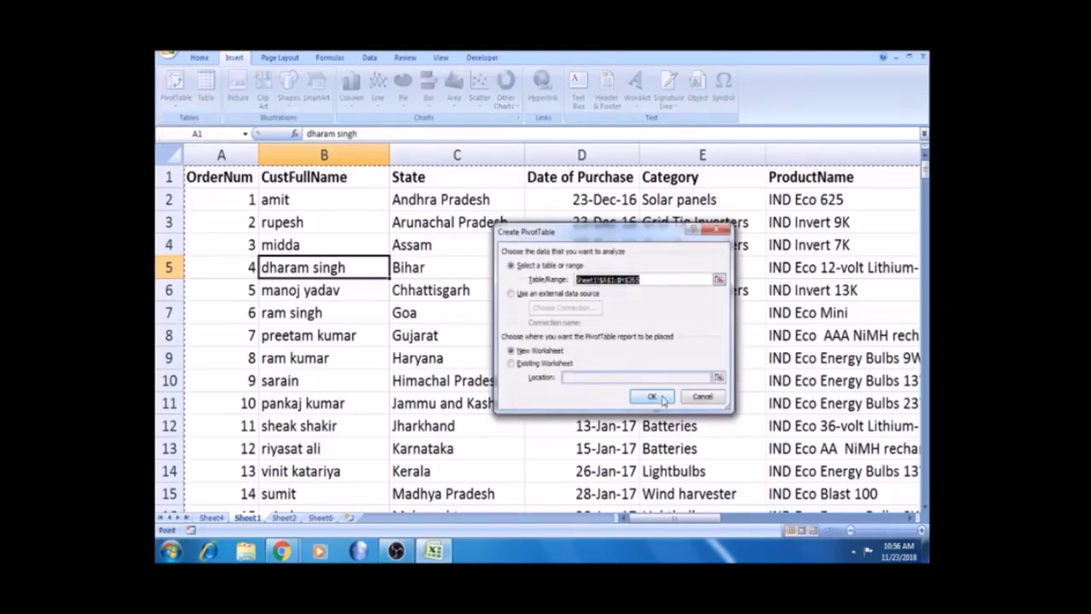
click(662, 399)
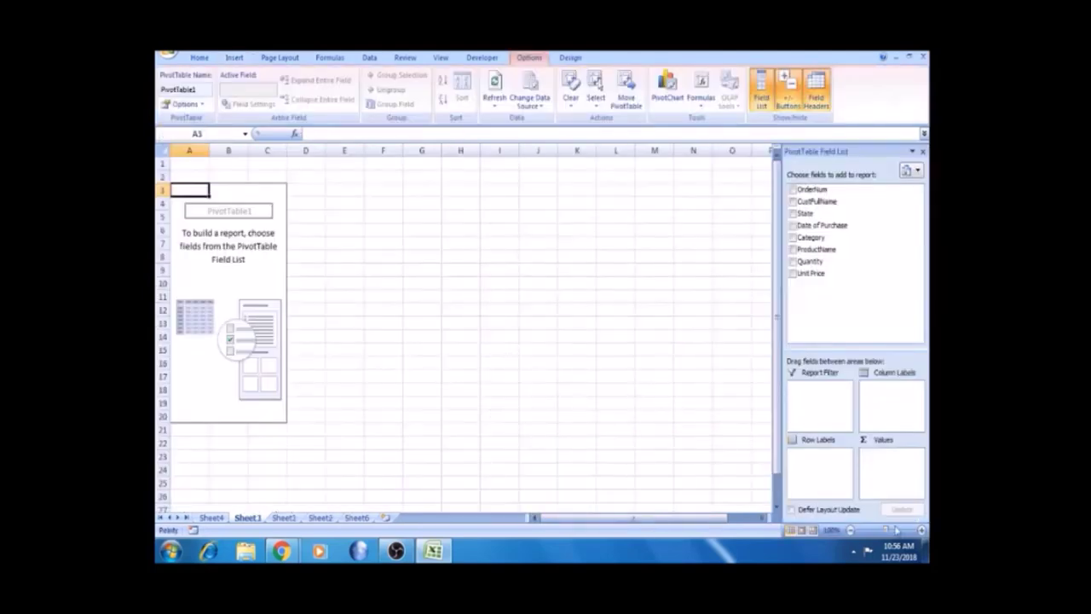
- Build the pivot with State and Category as row labels and Sum of Unit Price as values
click(921, 530)
click(921, 530)
click(921, 531)
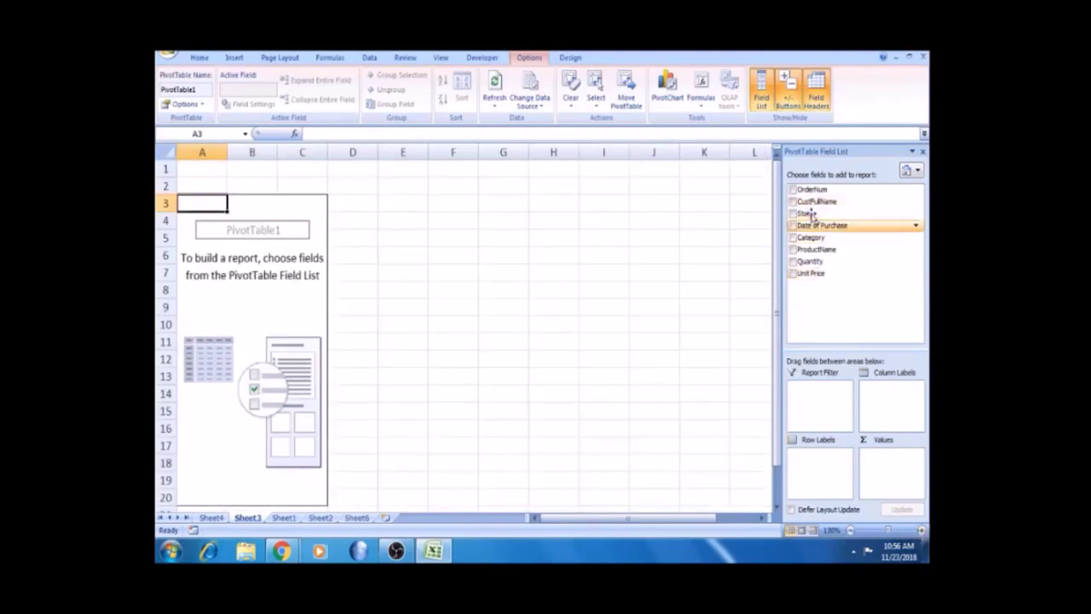
drag(808, 216, 810, 477)
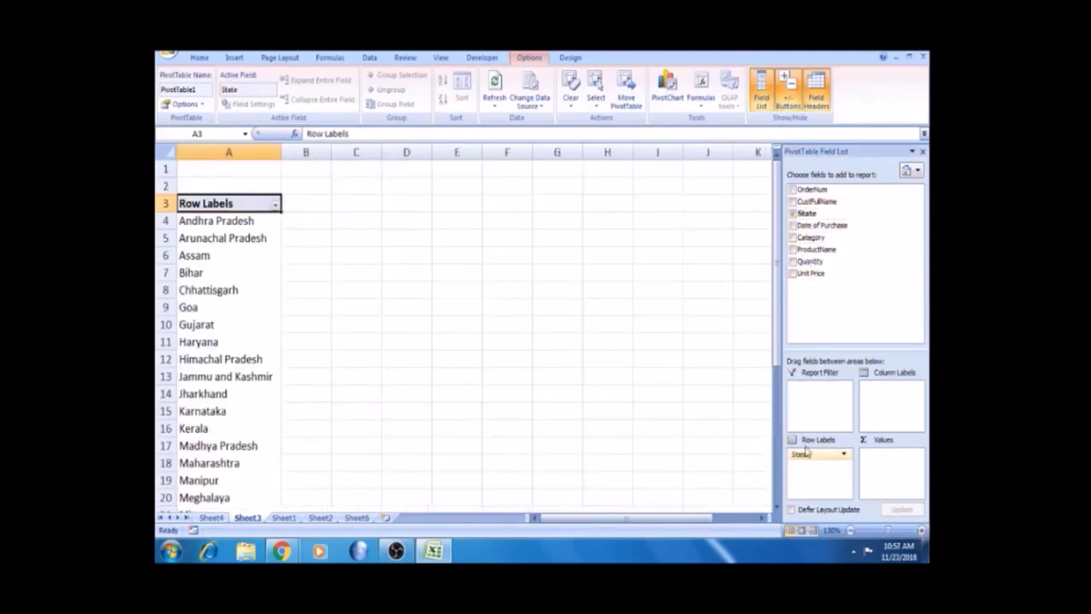
drag(814, 243, 817, 473)
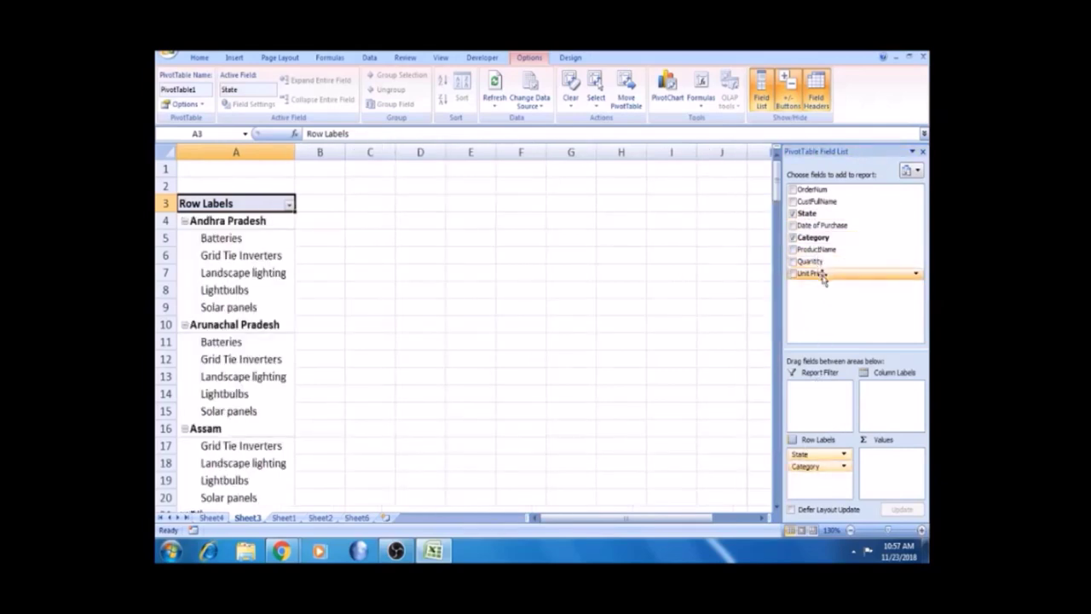
drag(824, 276, 887, 460)
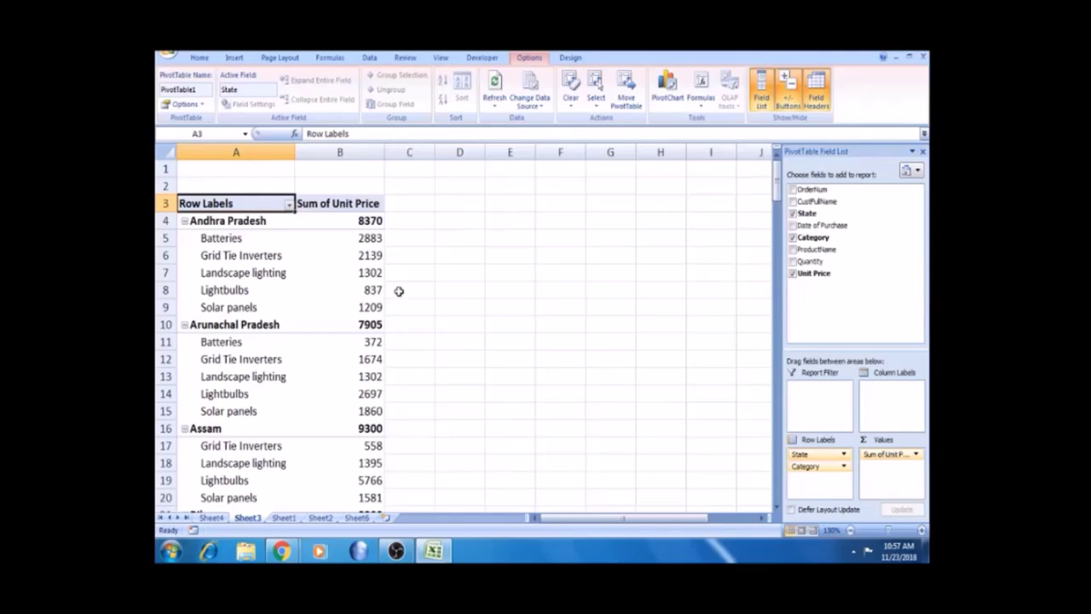
- Check the Andhra Pradesh category totals, then switch to Sheet2 and Sheet6
click(360, 255)
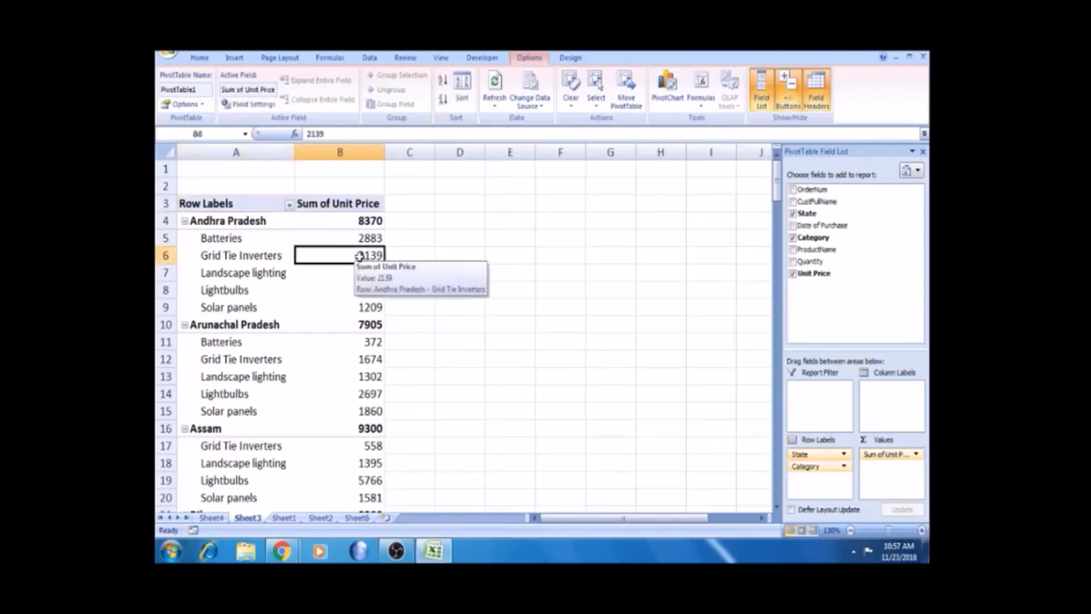
click(360, 239)
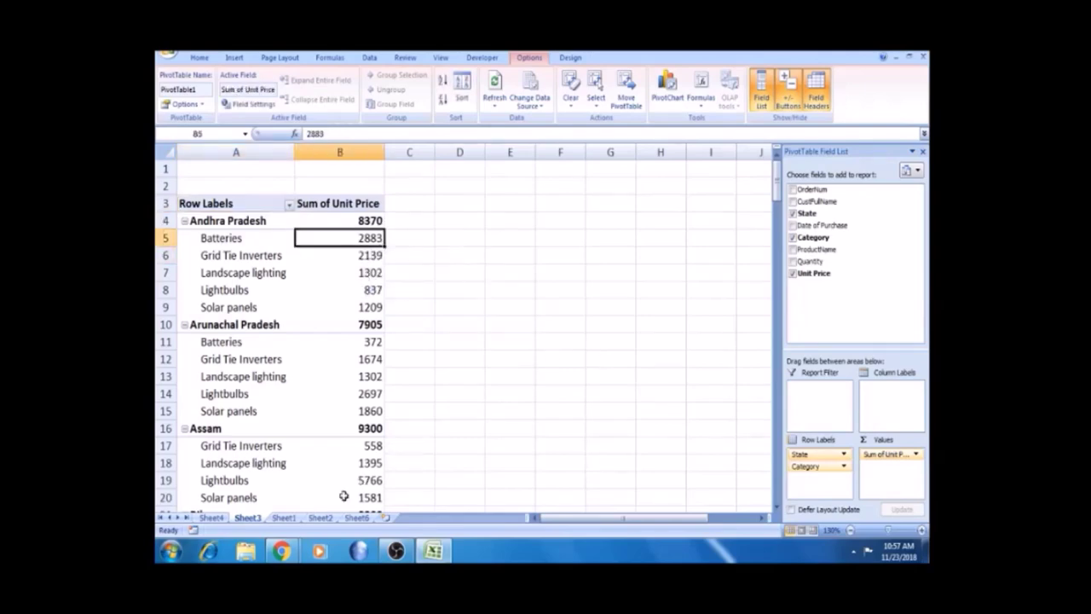
click(323, 518)
click(356, 518)
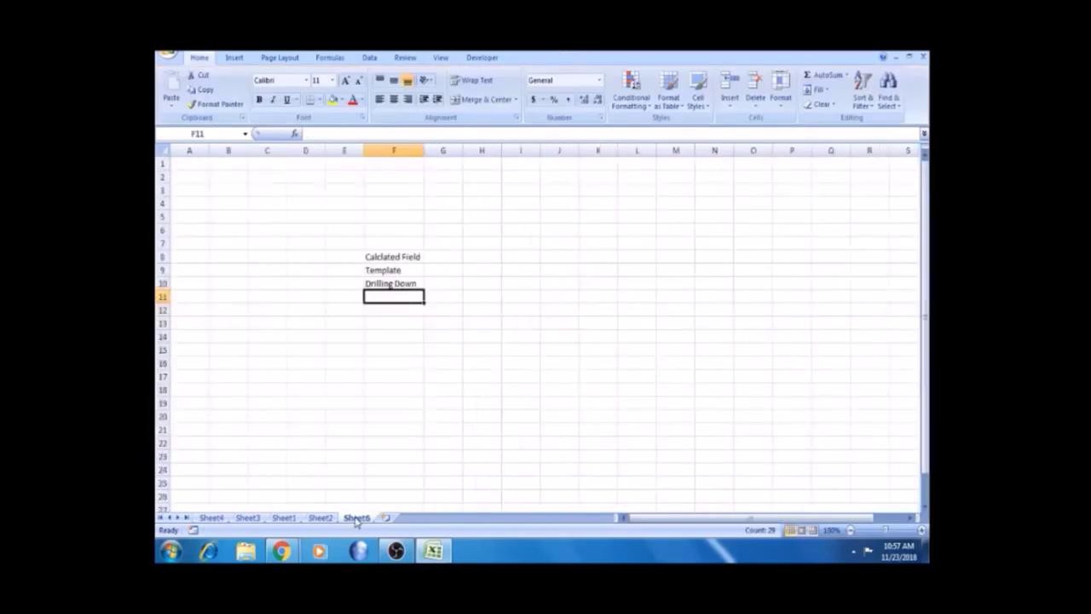
- Return to Sheet1's order data and move past Quantity and Unit Price to empty column I
click(402, 258)
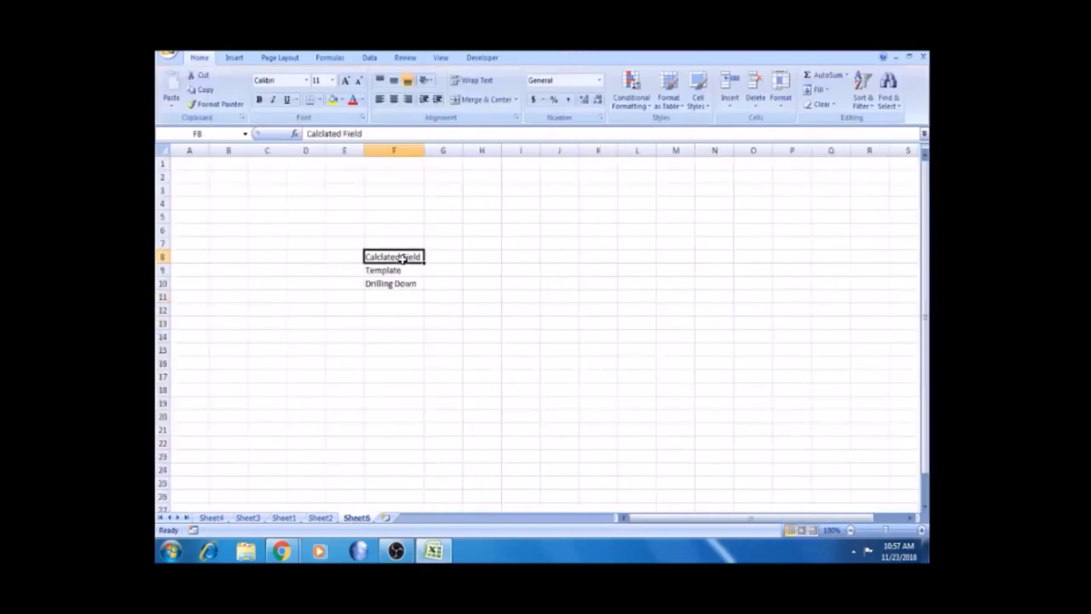
click(284, 518)
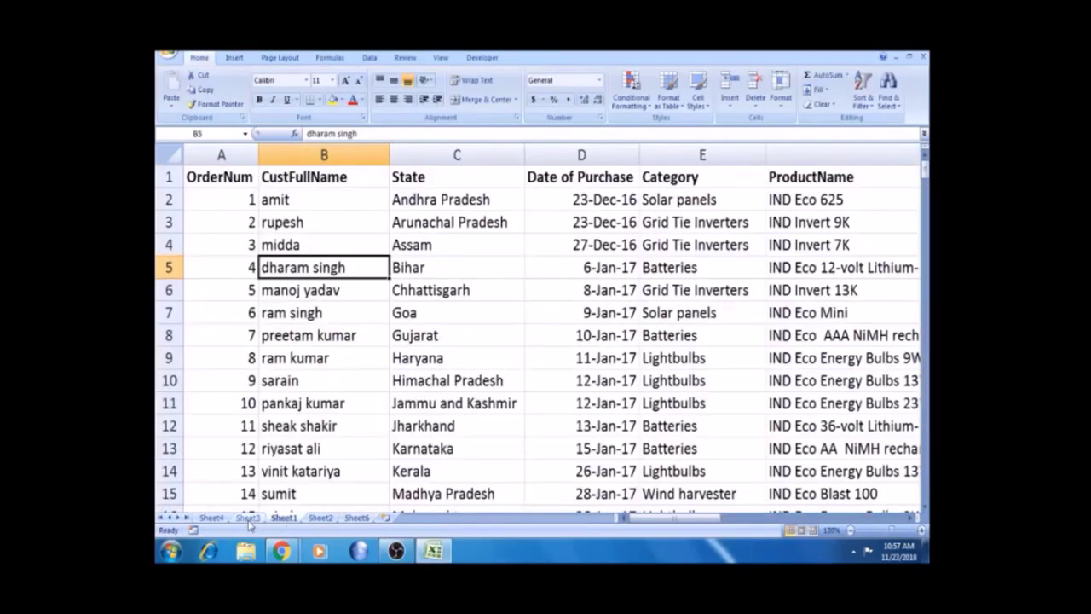
click(588, 323)
key(Right)
key(Right)
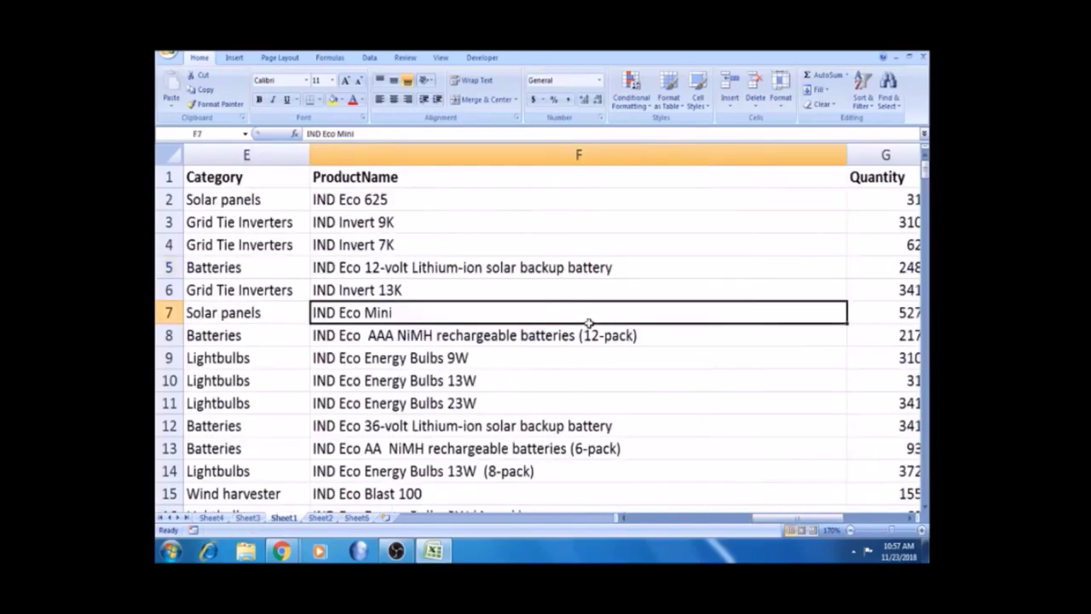
key(Right)
key(Right)
key(Left)
key(Right)
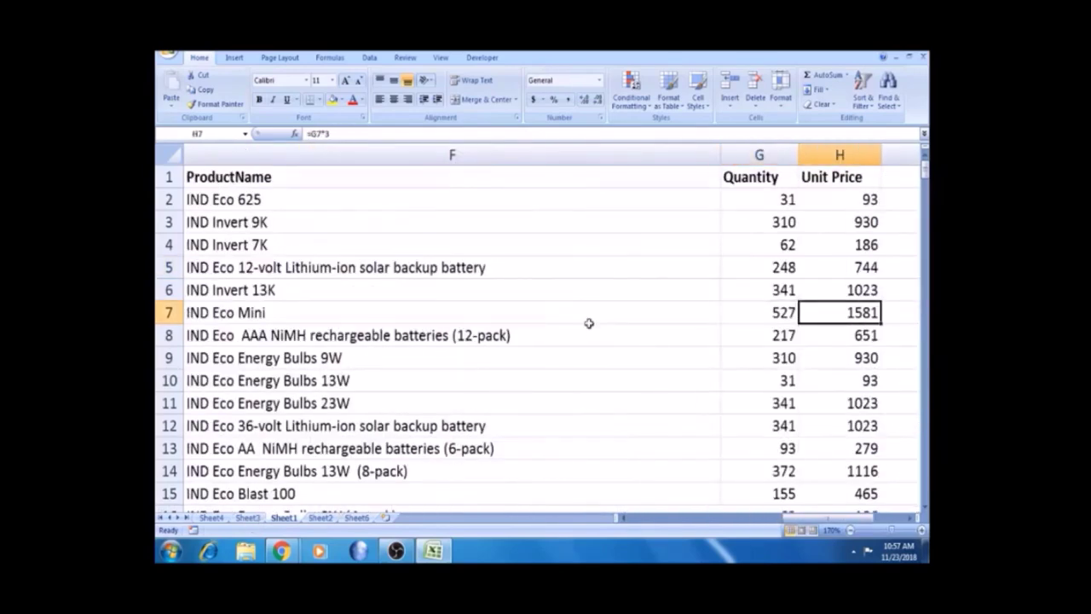
key(Right)
key(Up)
key(Up)
key(Up)
key(Up)
key(Up)
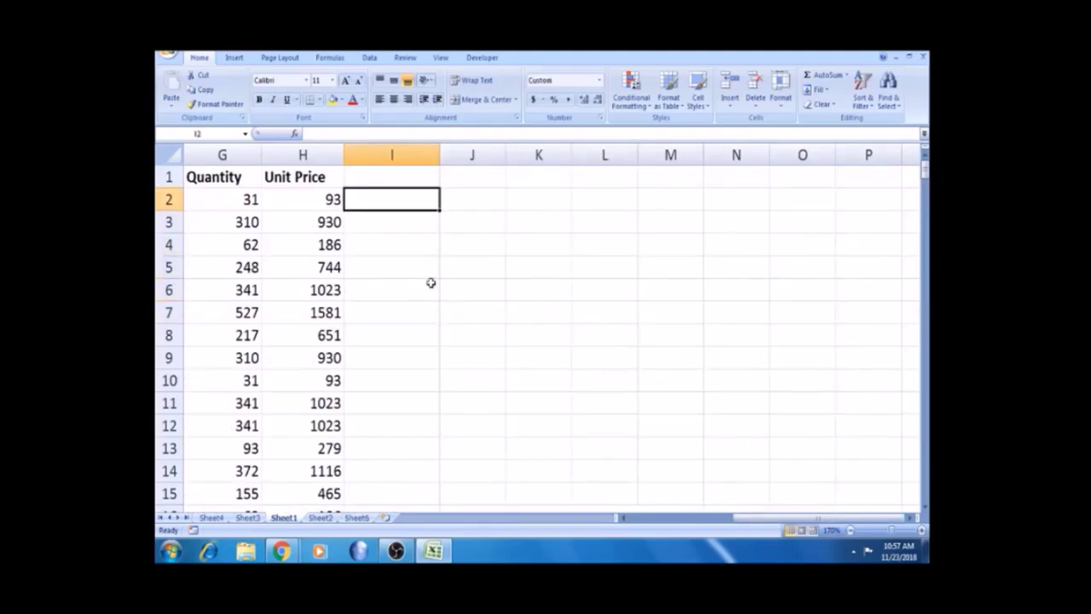
text(=)
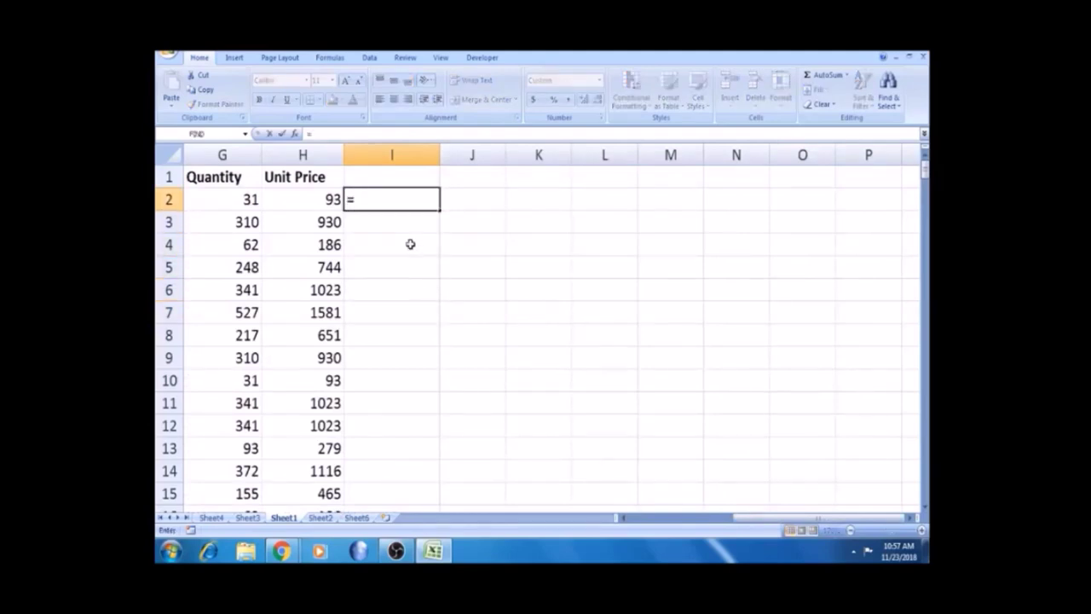
click(229, 201)
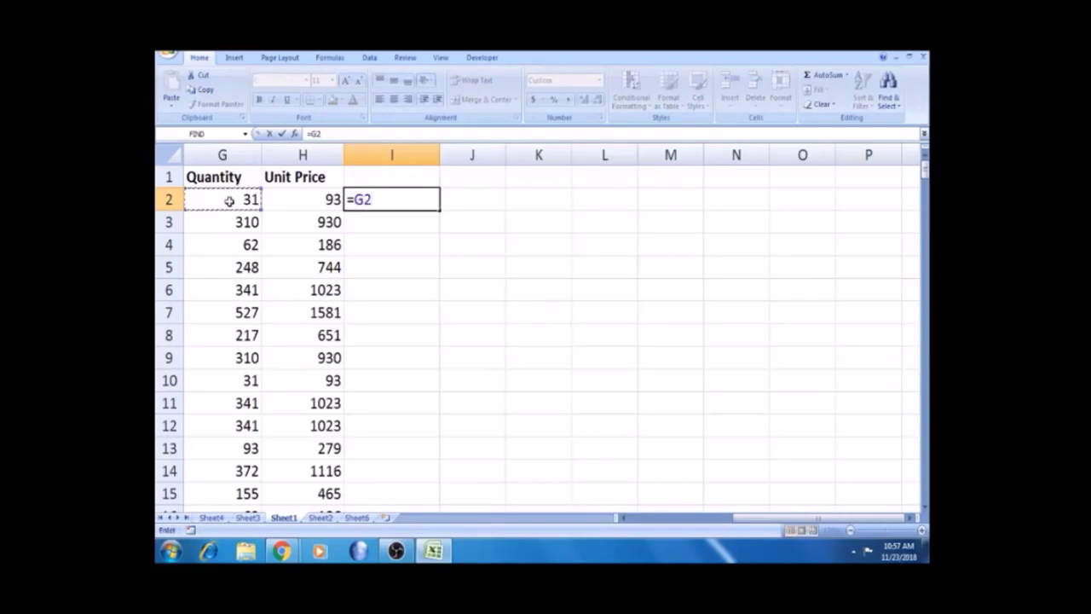
text(*)
click(285, 200)
key(Return)
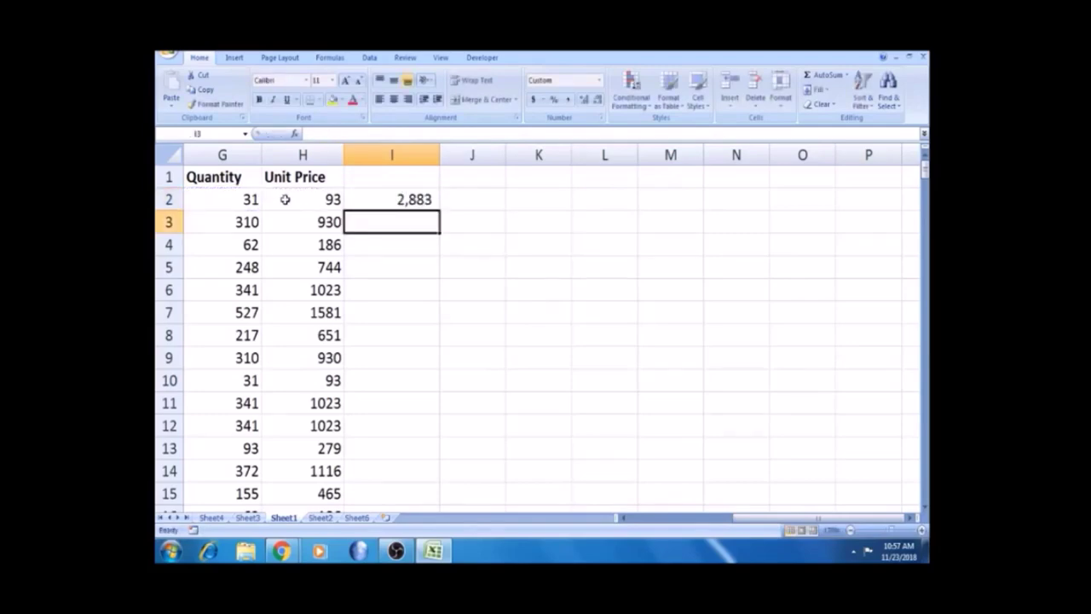
click(362, 200)
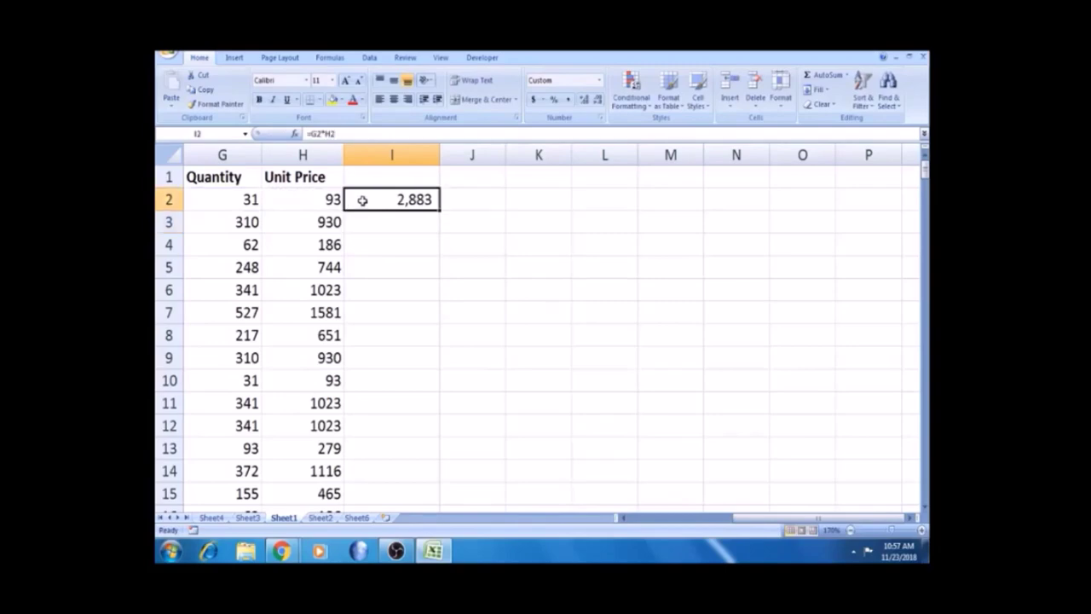
double_click(441, 209)
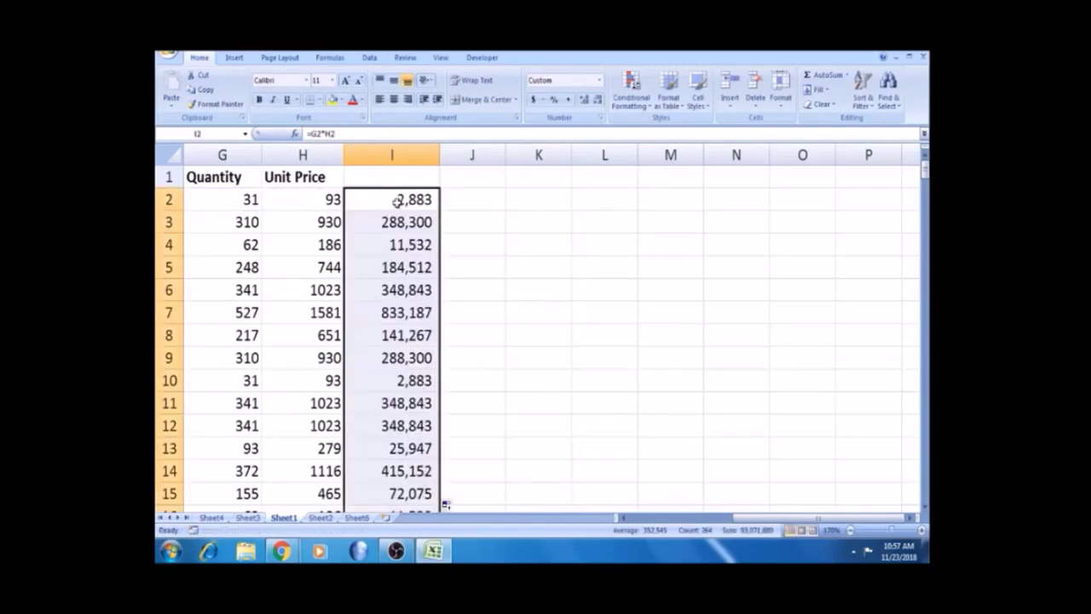
click(397, 154)
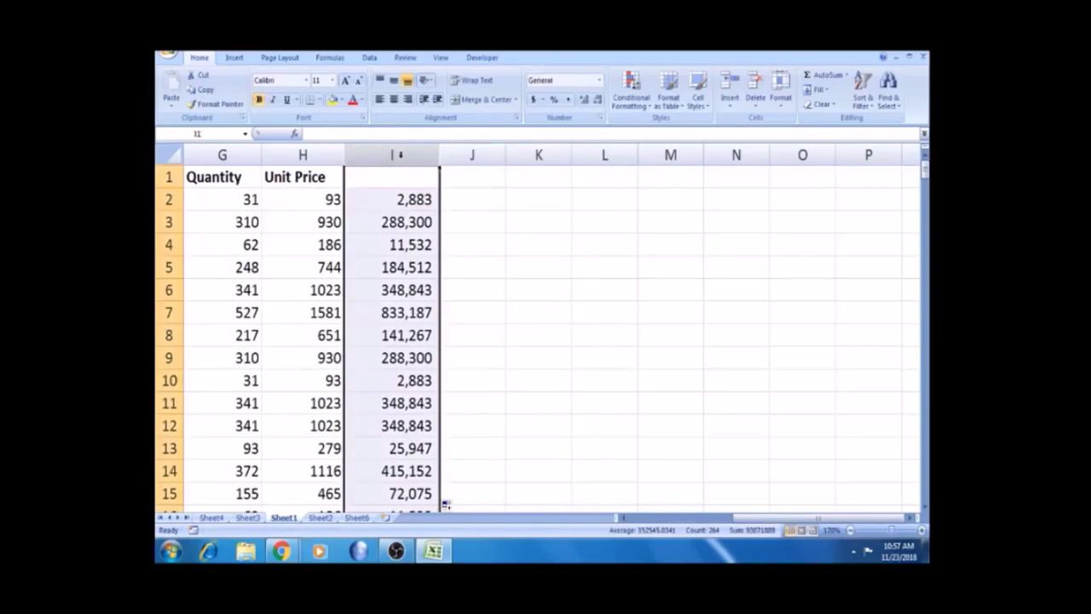
key(Delete)
click(300, 238)
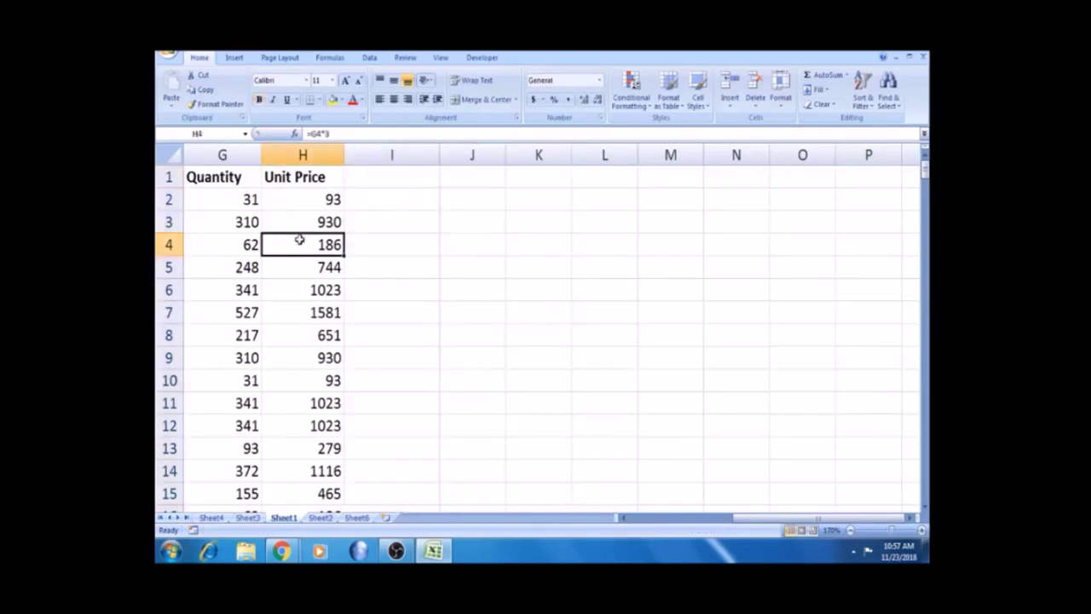
- Rename the Sheet4 pivot sheet to 'Pivot Table'
click(320, 517)
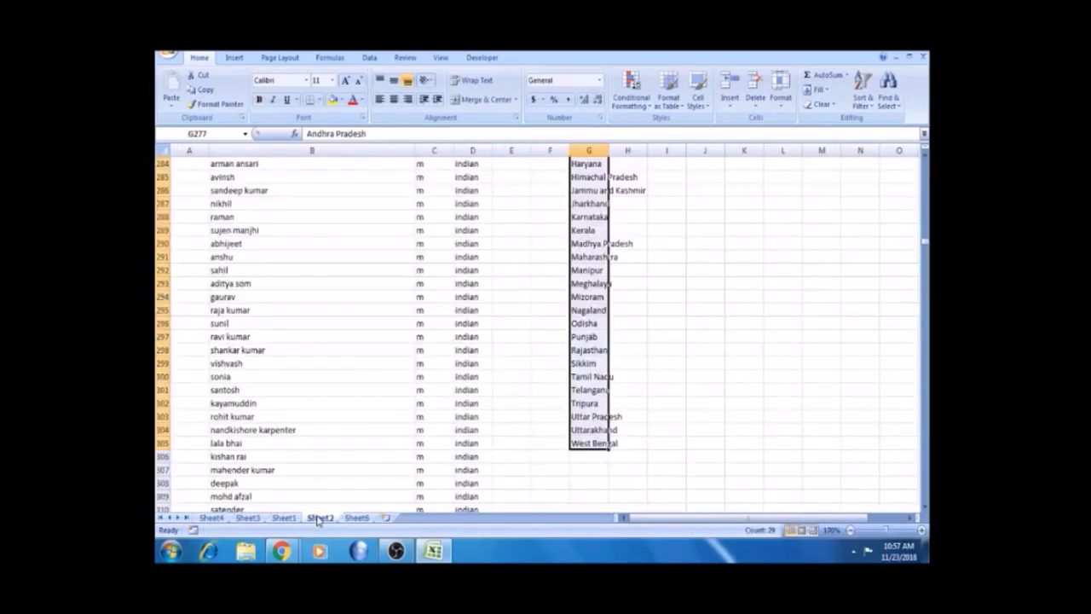
click(357, 518)
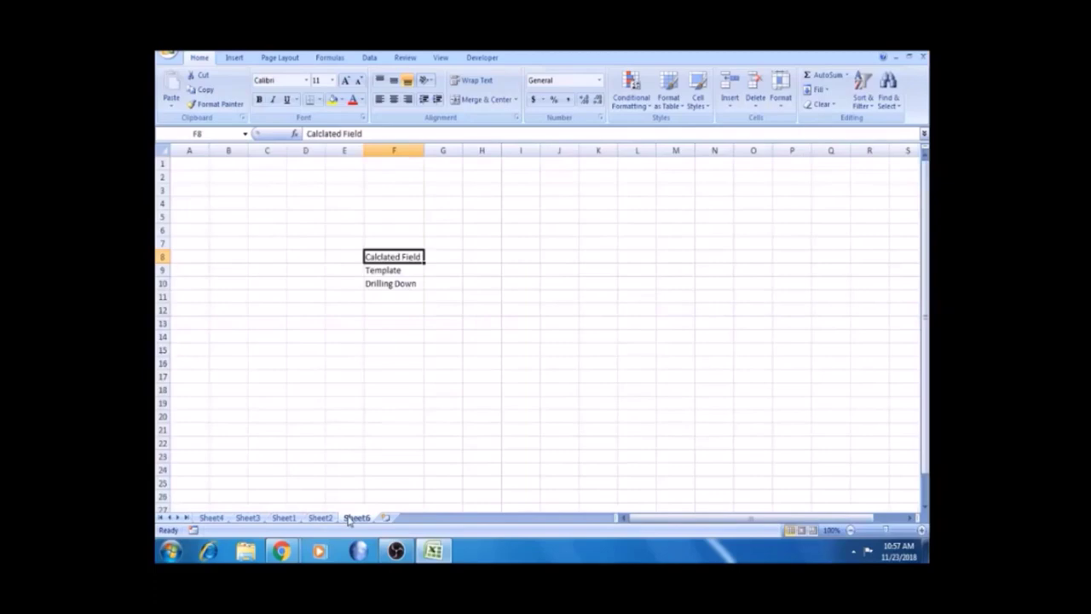
click(211, 518)
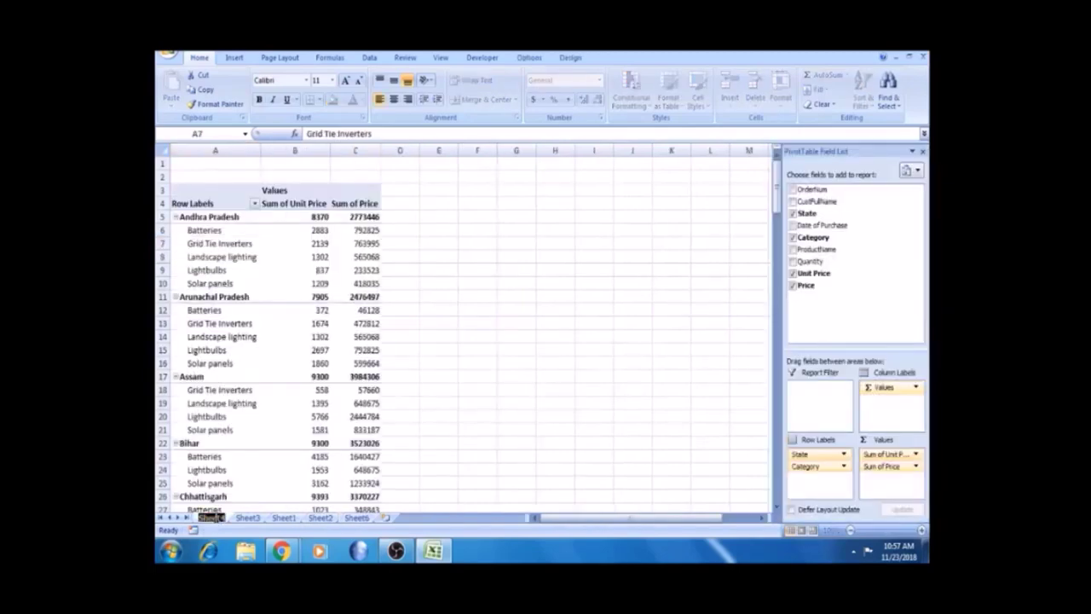
text(Pi)
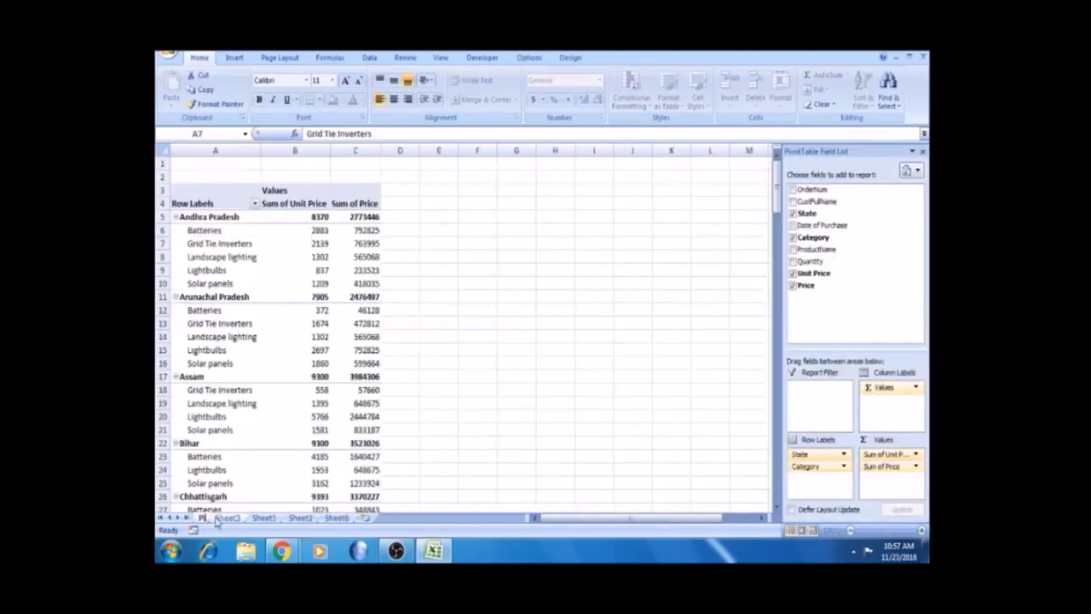
text(vot Table)
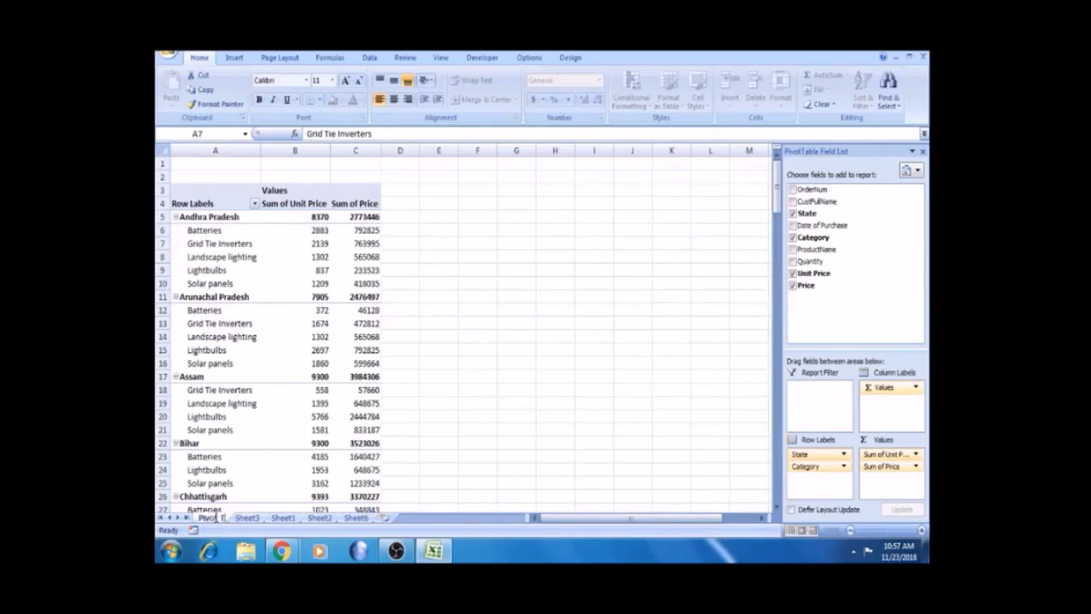
click(439, 349)
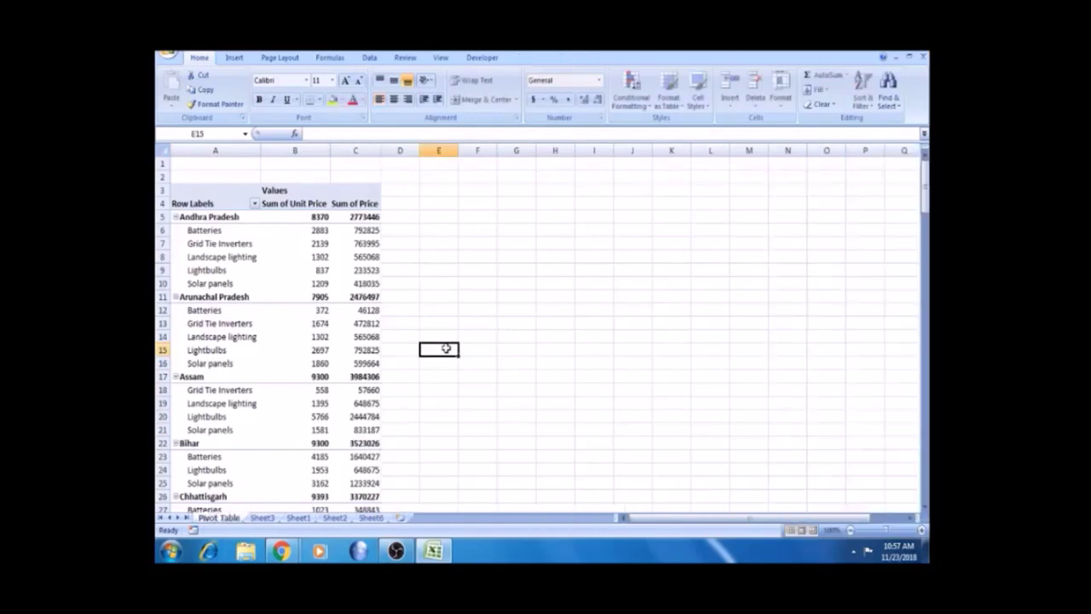
- Remove Sum of Price from the pivot values, leaving only Sum of Unit Price
click(235, 351)
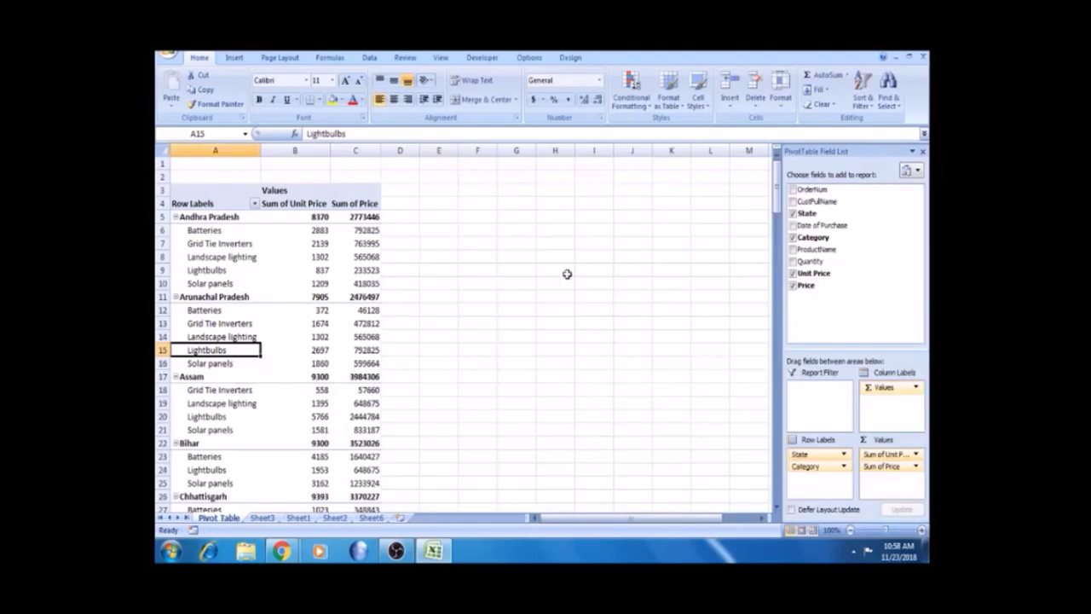
click(400, 231)
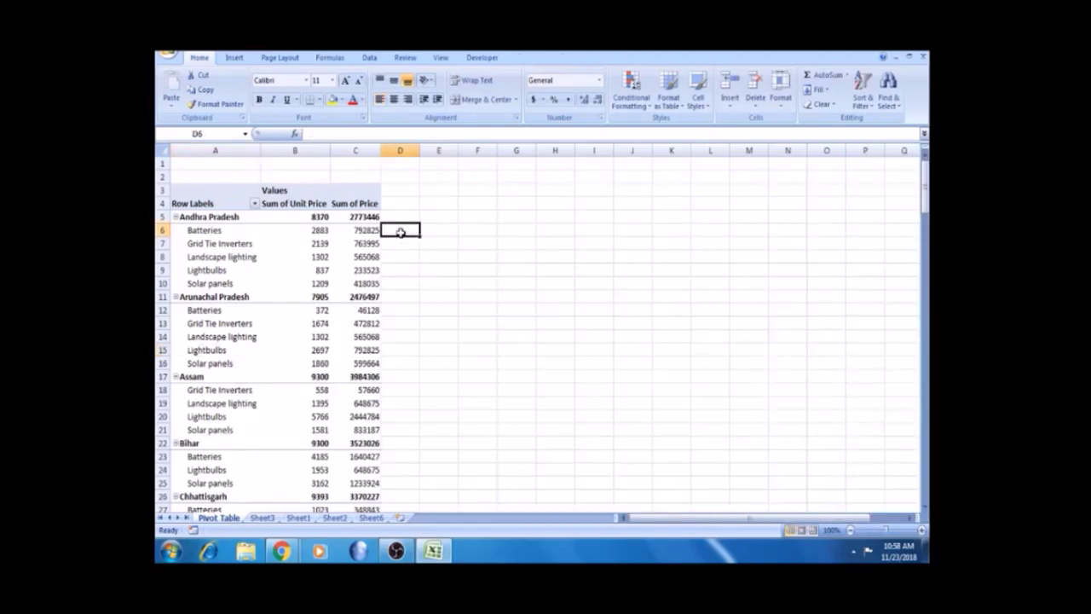
click(362, 207)
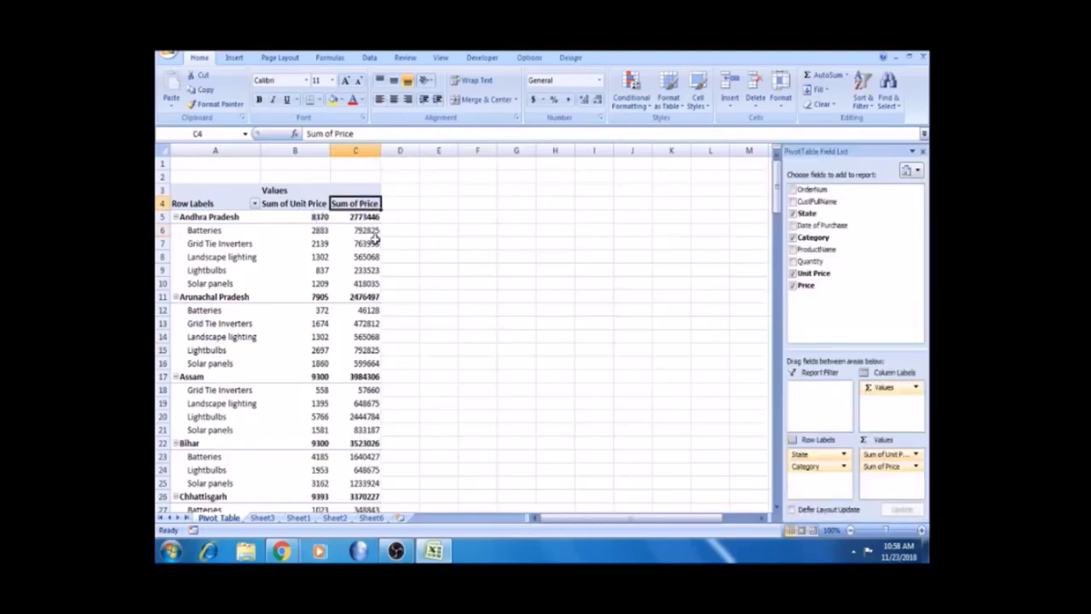
click(304, 213)
click(304, 210)
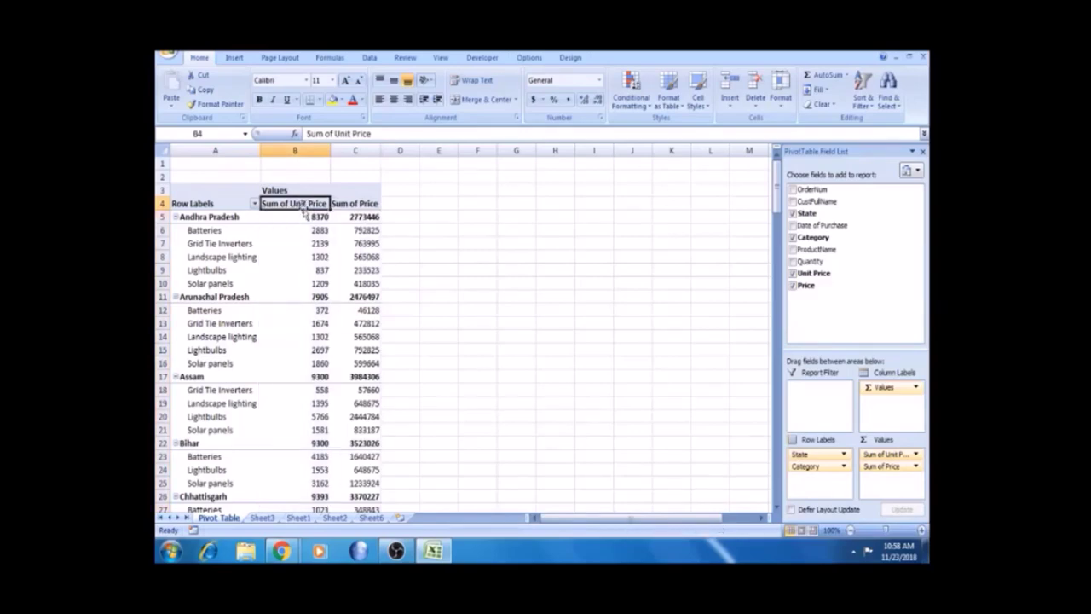
click(394, 228)
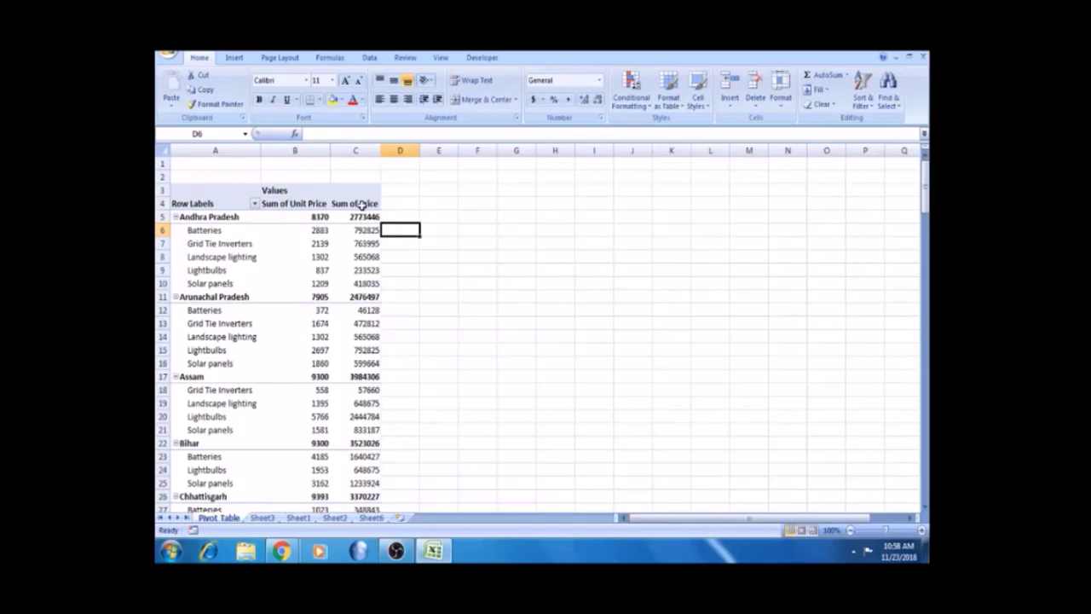
click(358, 230)
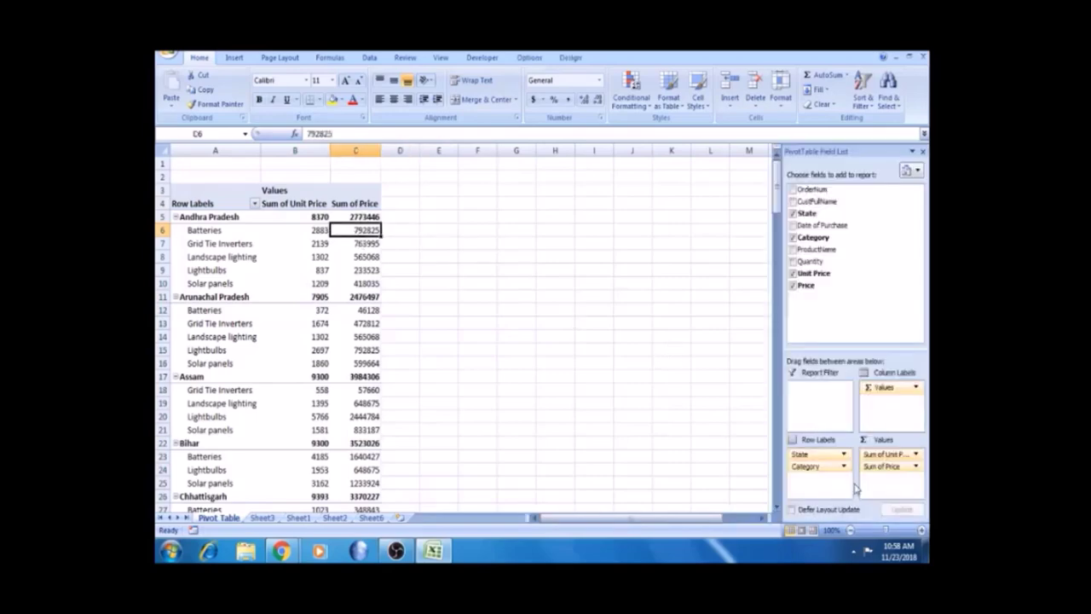
drag(872, 468, 861, 295)
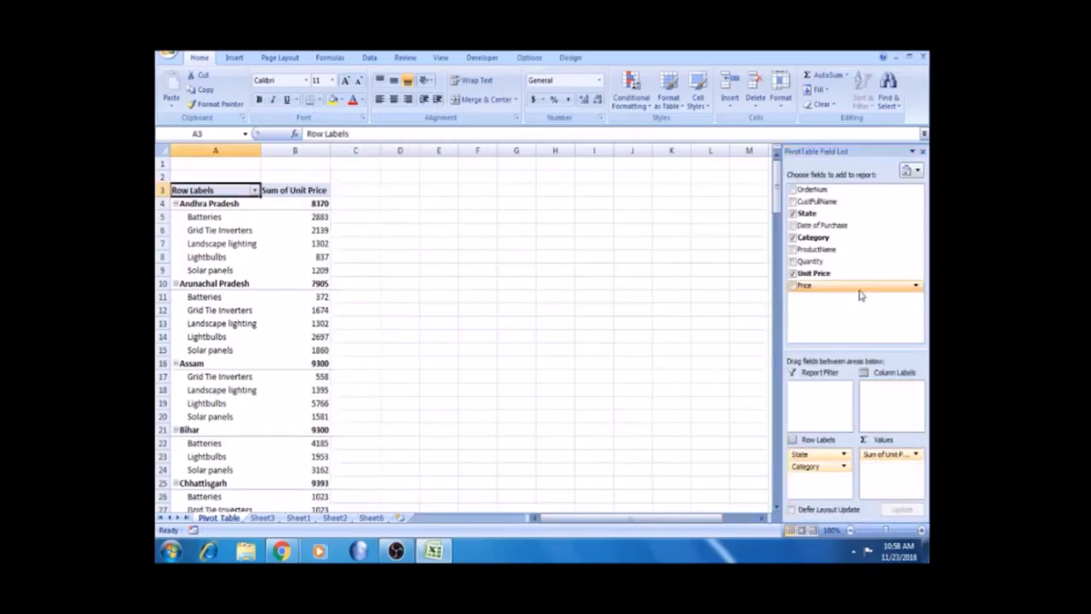
click(324, 245)
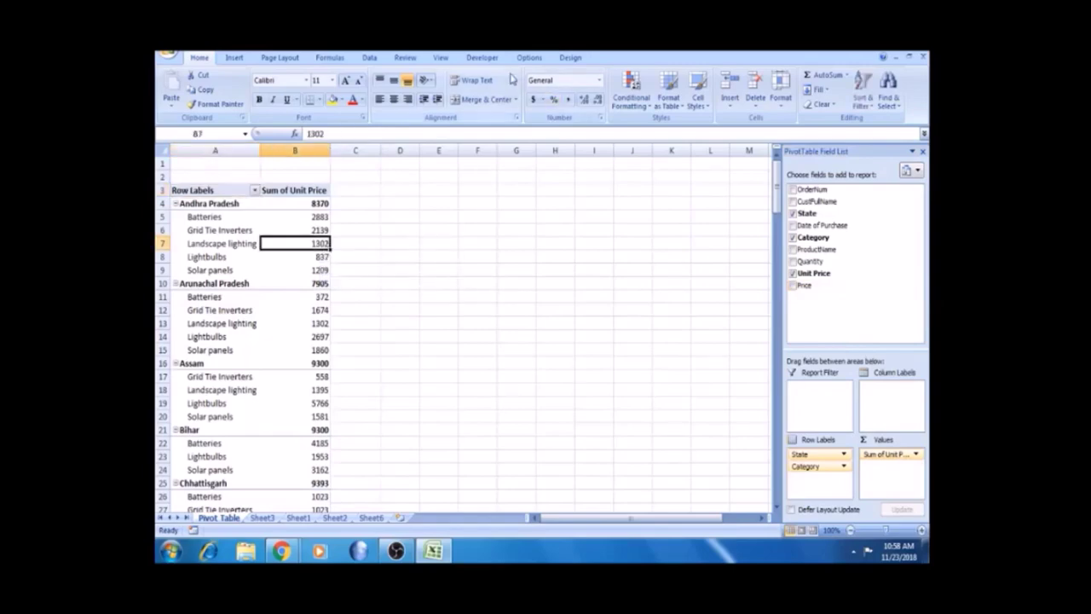
click(529, 58)
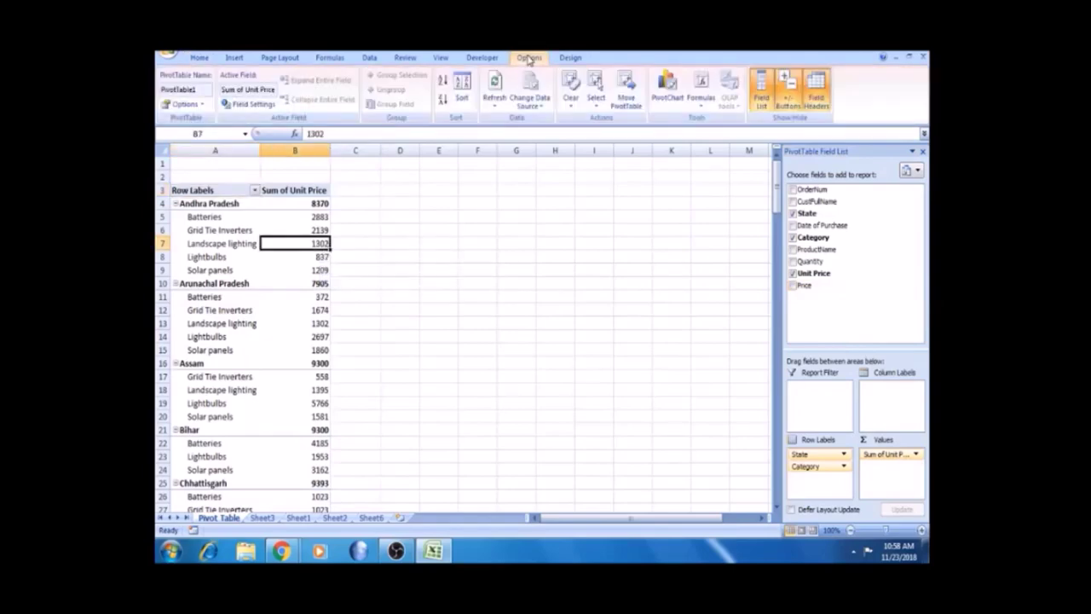
click(706, 108)
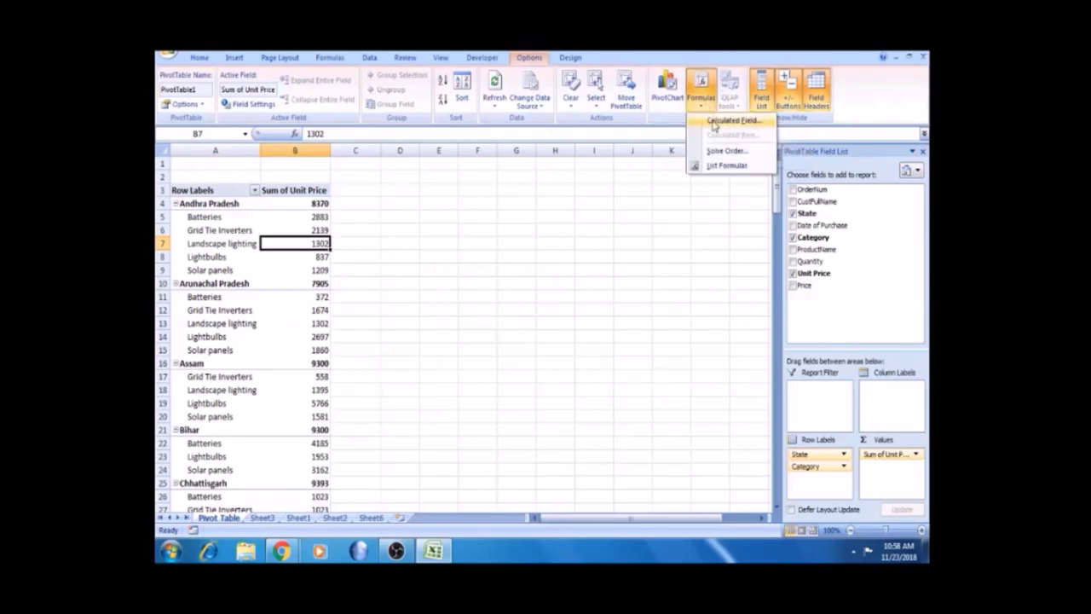
click(714, 122)
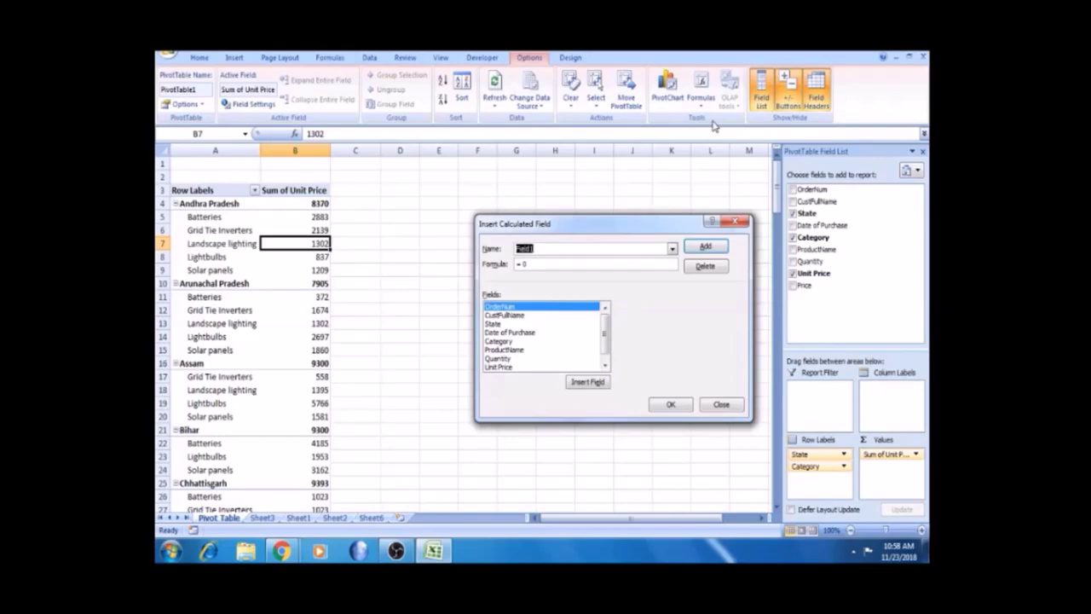
key(BackSpace)
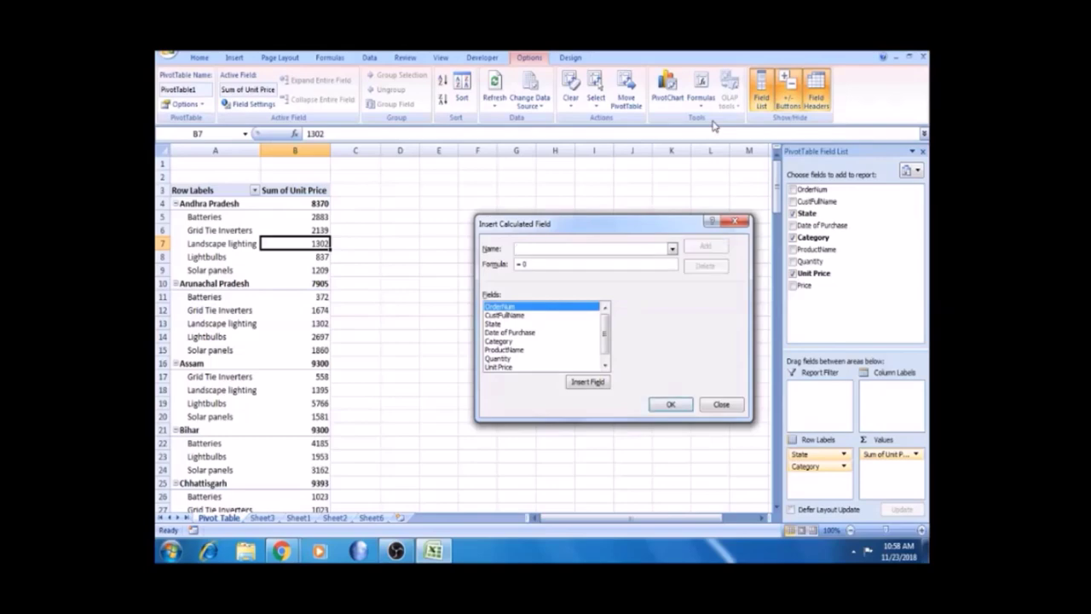
text(Sal)
key(BackSpace)
key(BackSpace)
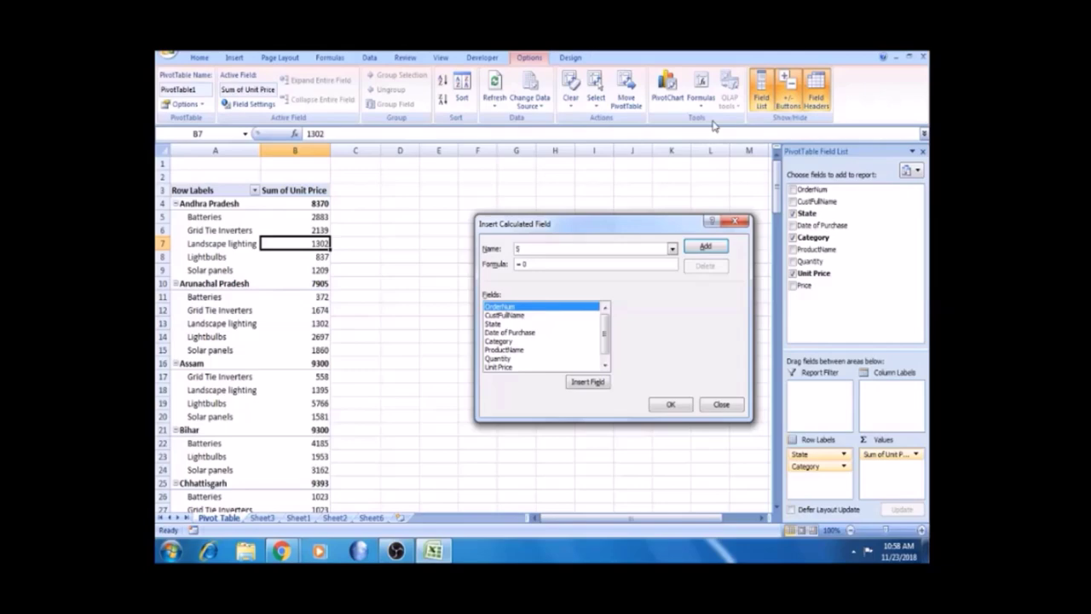
text(um Of Sales)
click(721, 406)
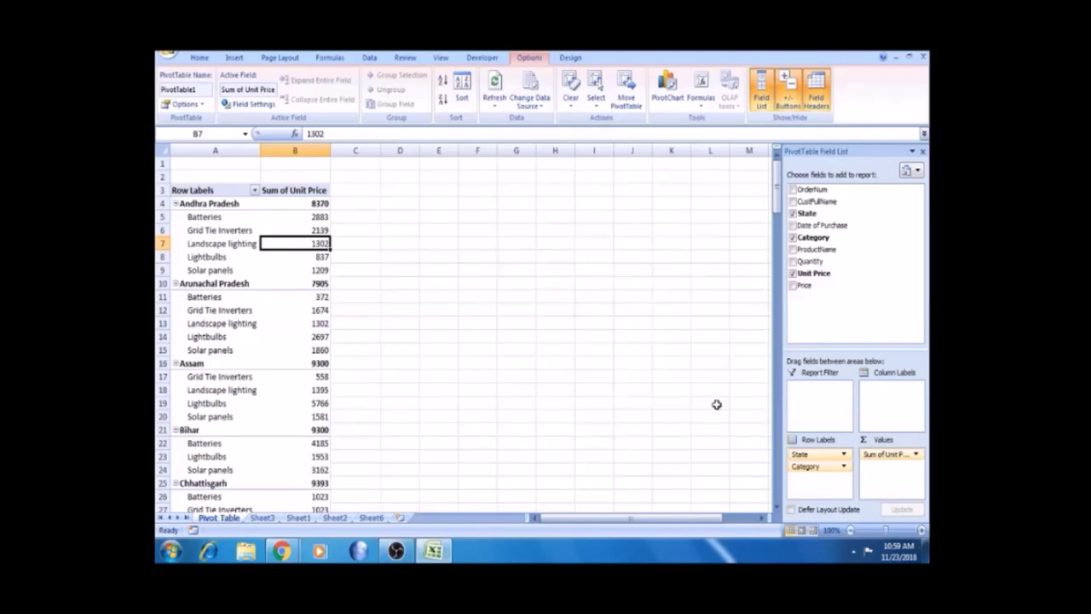
- Zoom to 130% and start a new calculated field named 'Sum of Sales'
click(922, 530)
click(922, 531)
click(922, 531)
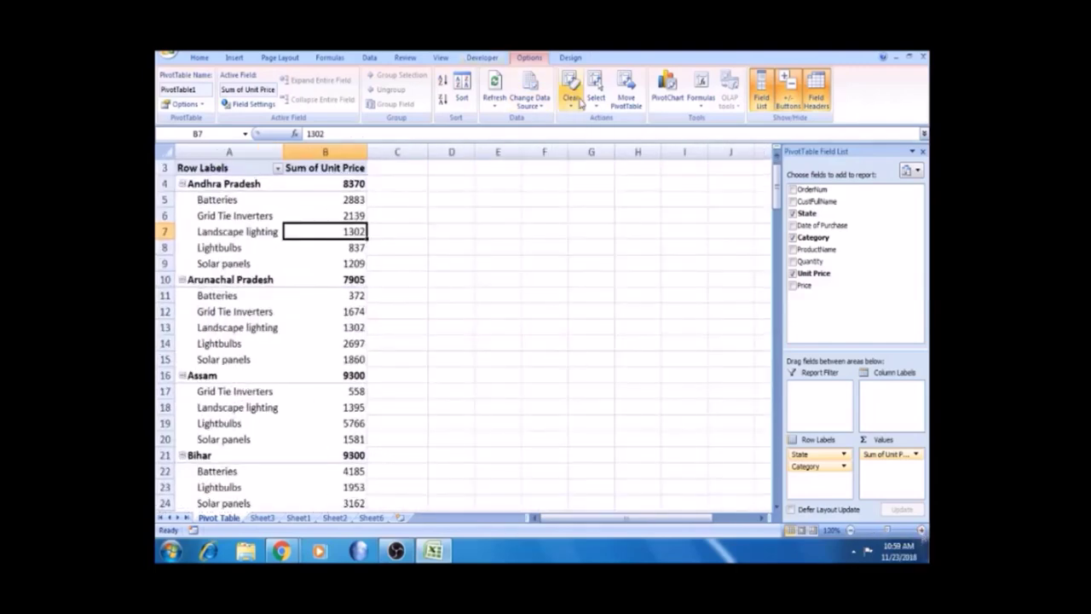
click(700, 92)
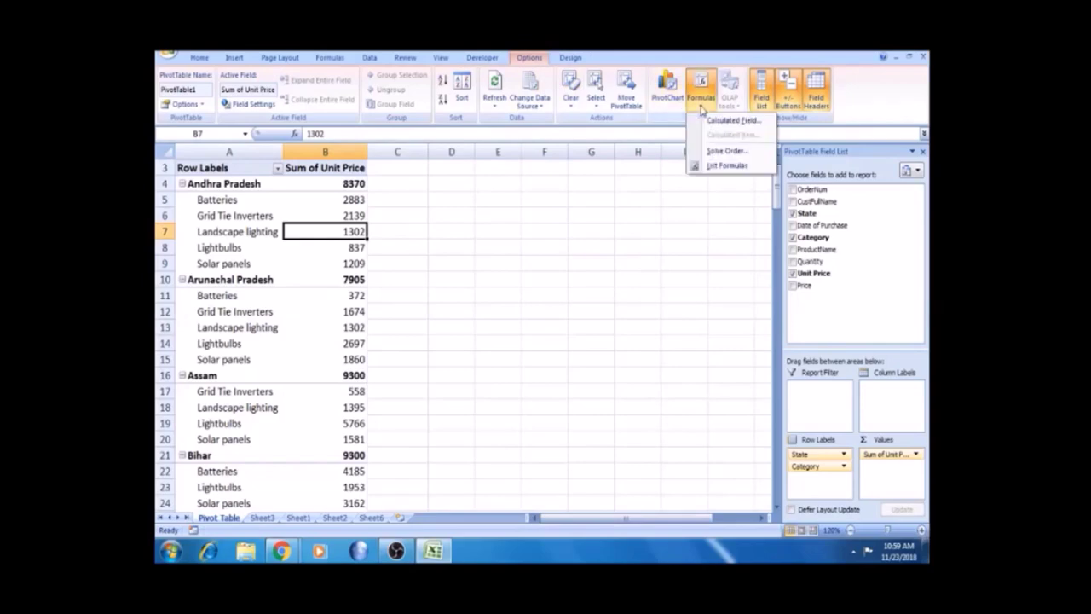
click(712, 124)
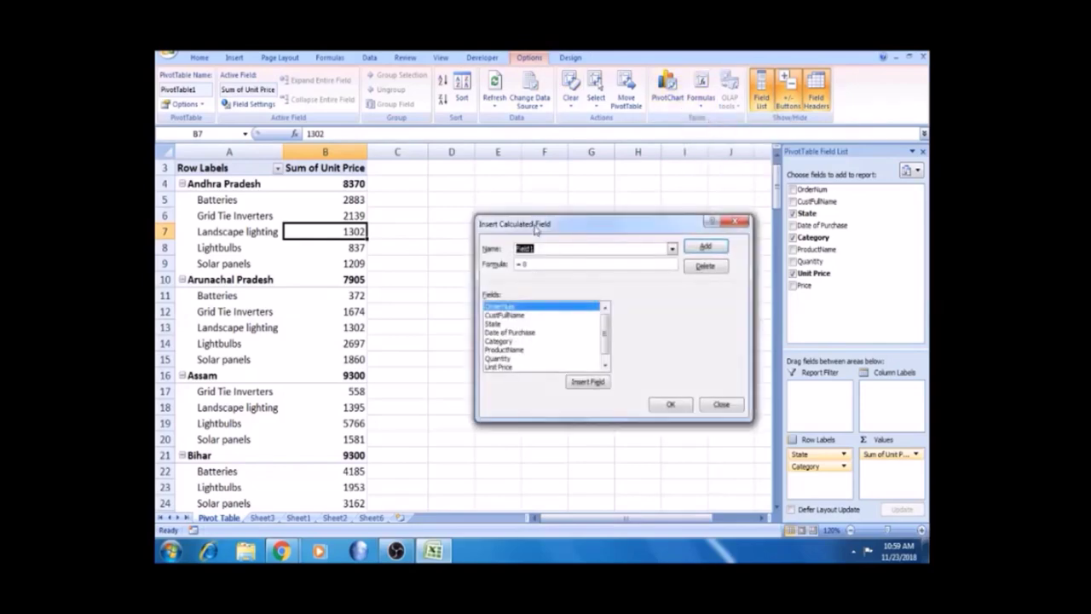
drag(536, 229, 423, 187)
click(429, 209)
key(BackSpace)
key(BackSpace)
key(BackSpace)
key(BackSpace)
key(BackSpace)
key(BackSpace)
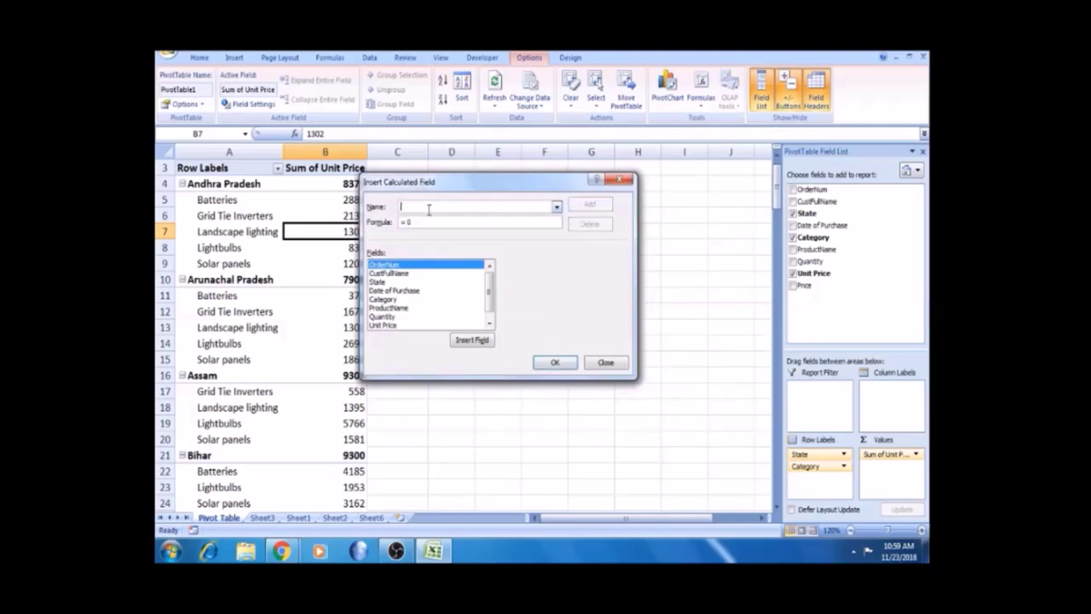
text(Su)
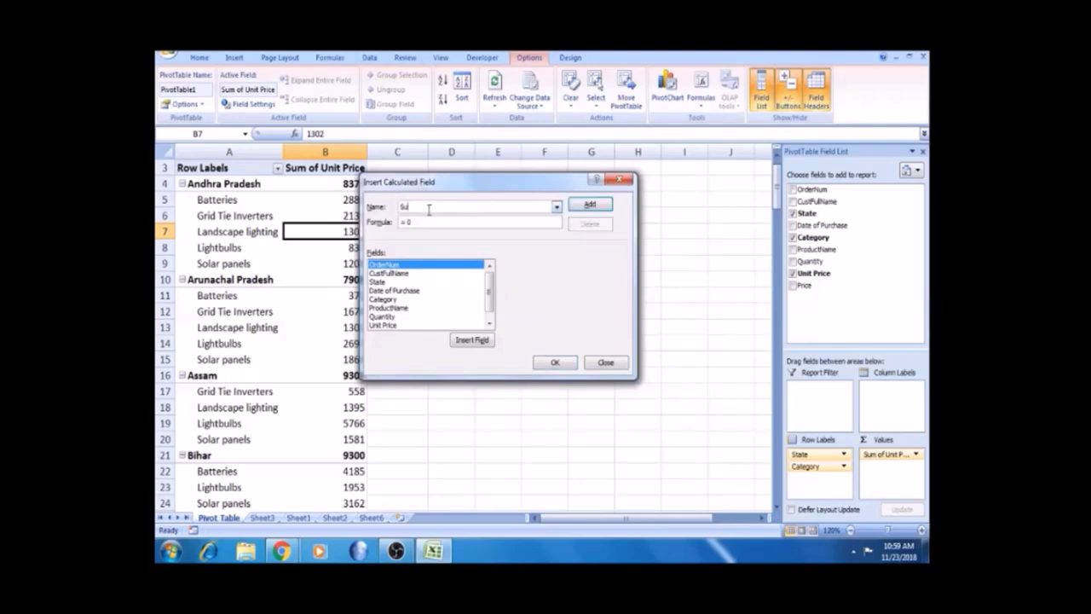
text(m of U)
text(ales)
- Set the calculated field formula to Unit Price * Quantity and add it to the pivot
click(502, 225)
key(BackSpace)
scroll(489, 291, down, 1)
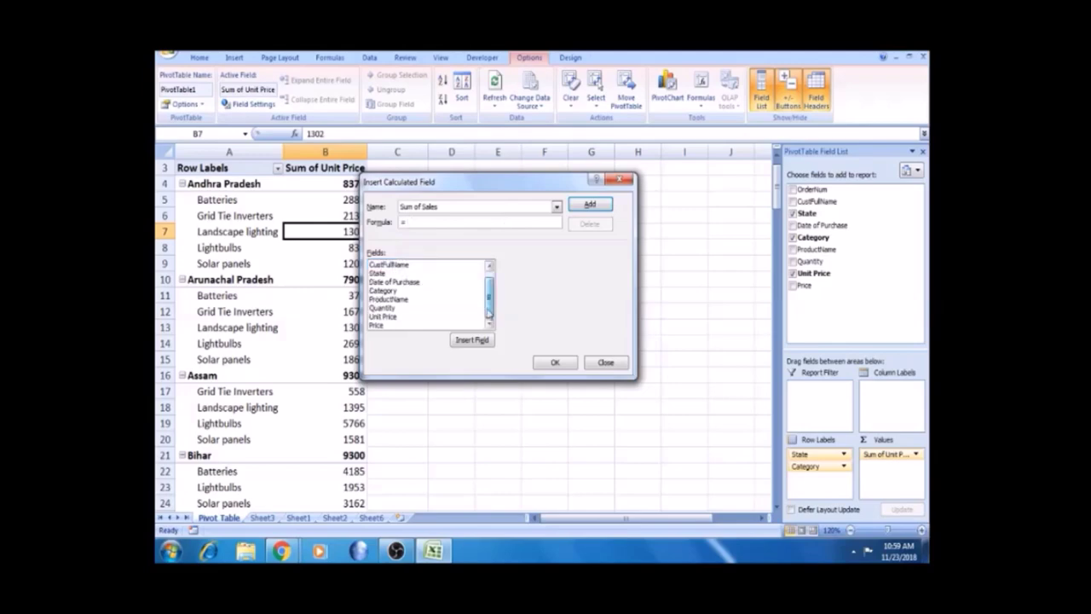
click(413, 317)
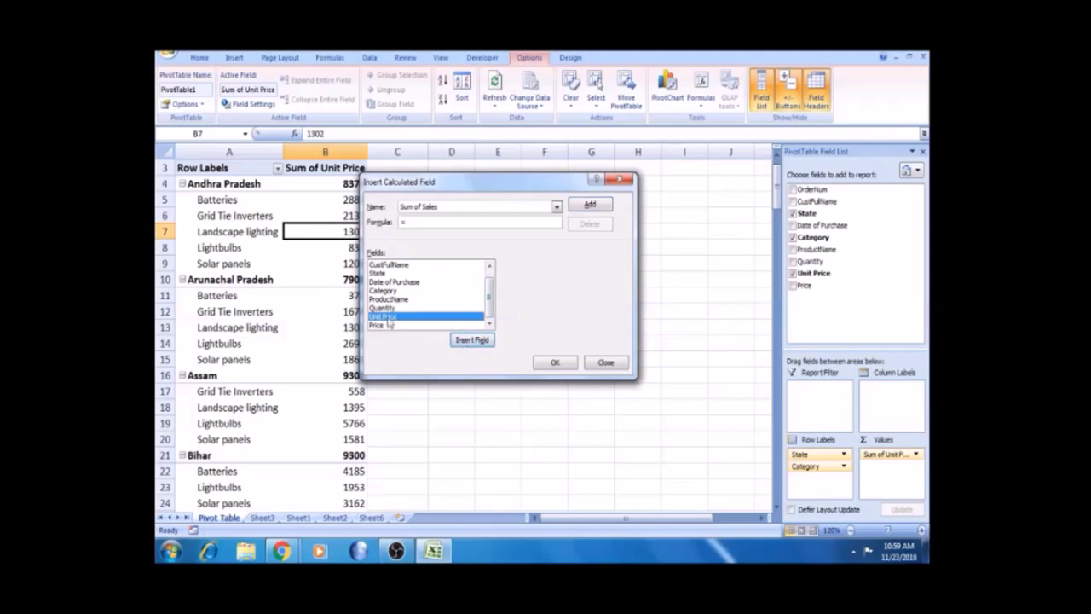
click(470, 340)
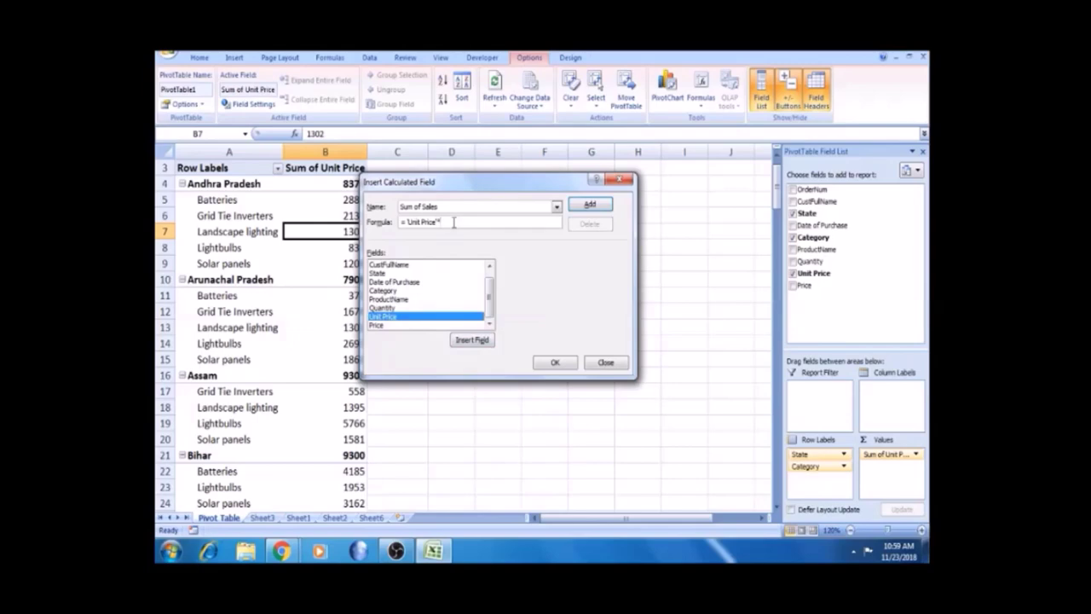
click(403, 309)
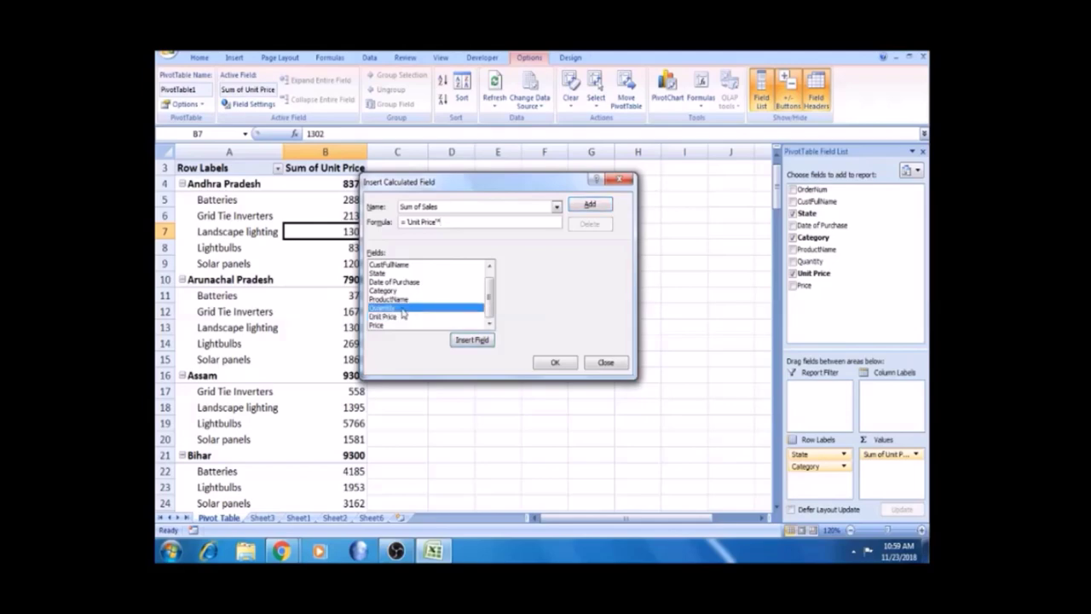
click(472, 340)
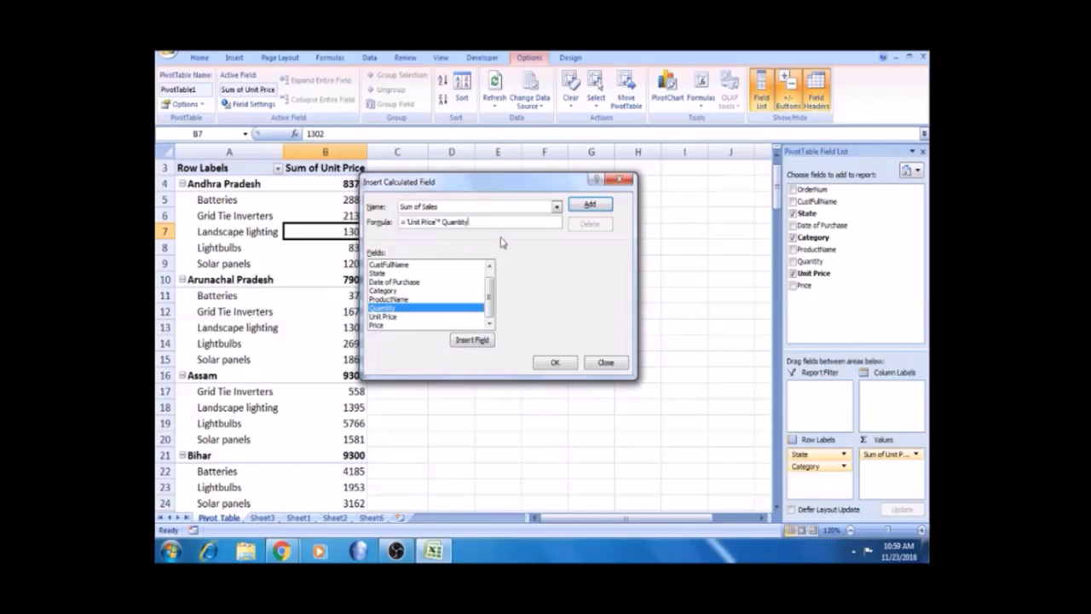
click(585, 206)
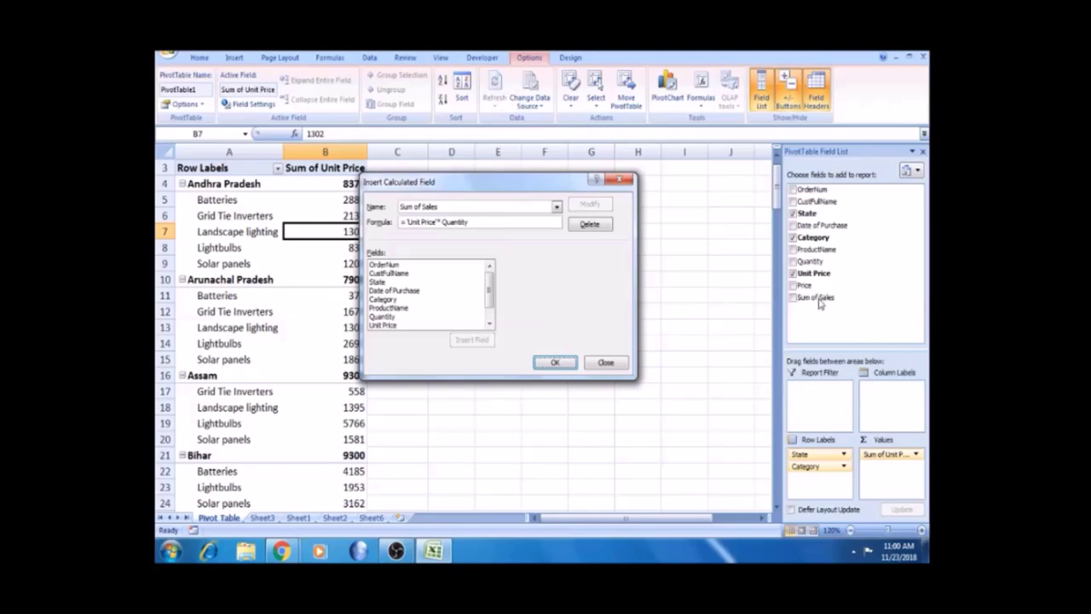
click(556, 363)
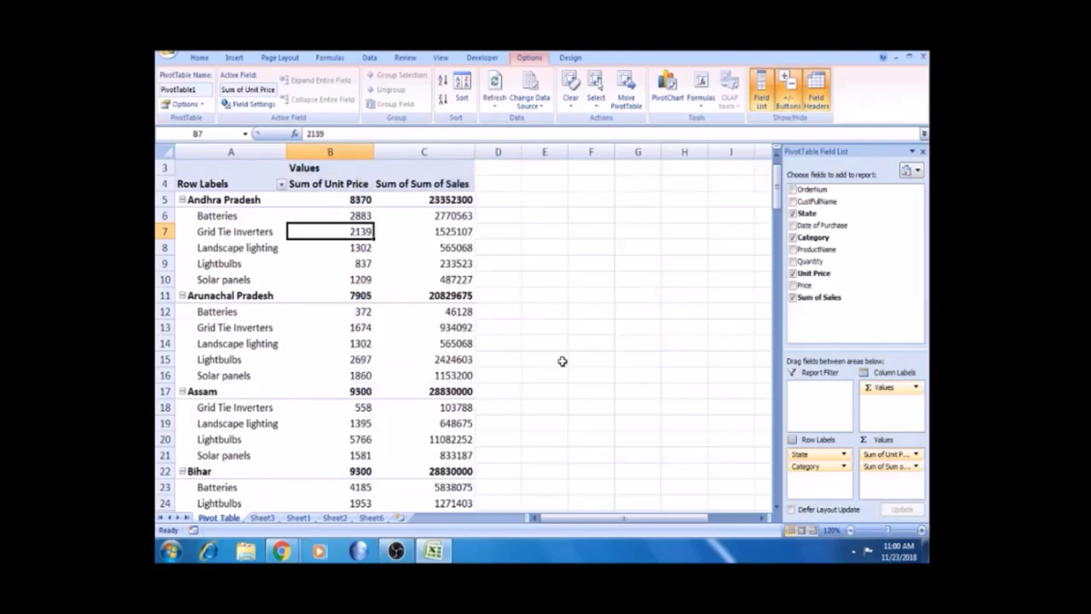
- Drop Sum of Unit Price from the values and add Sum of Quantity beside Sum of Sum of Sales
click(441, 183)
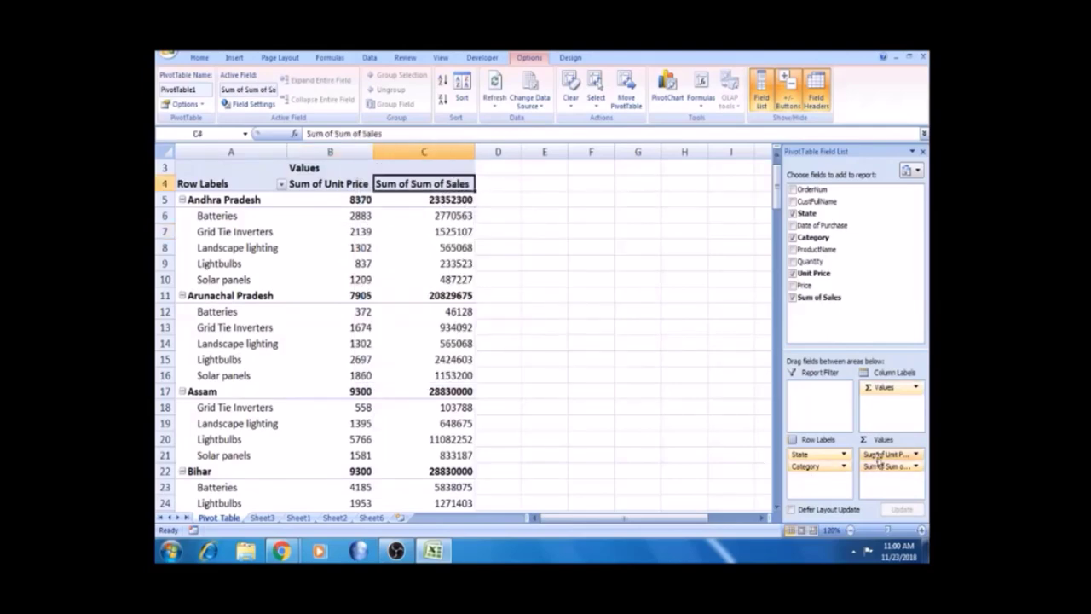
drag(880, 455, 823, 328)
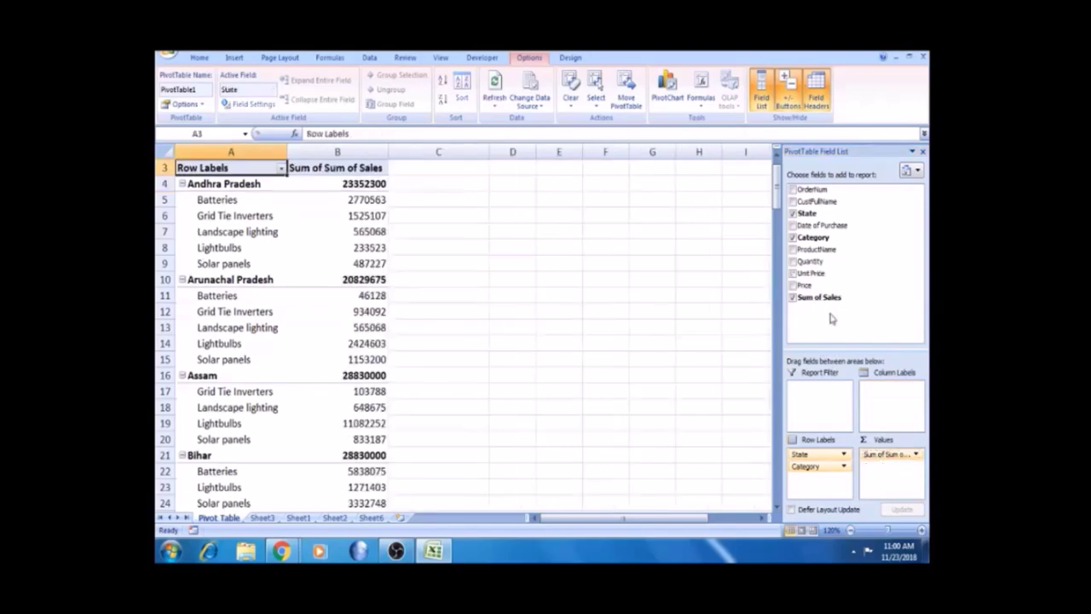
click(350, 200)
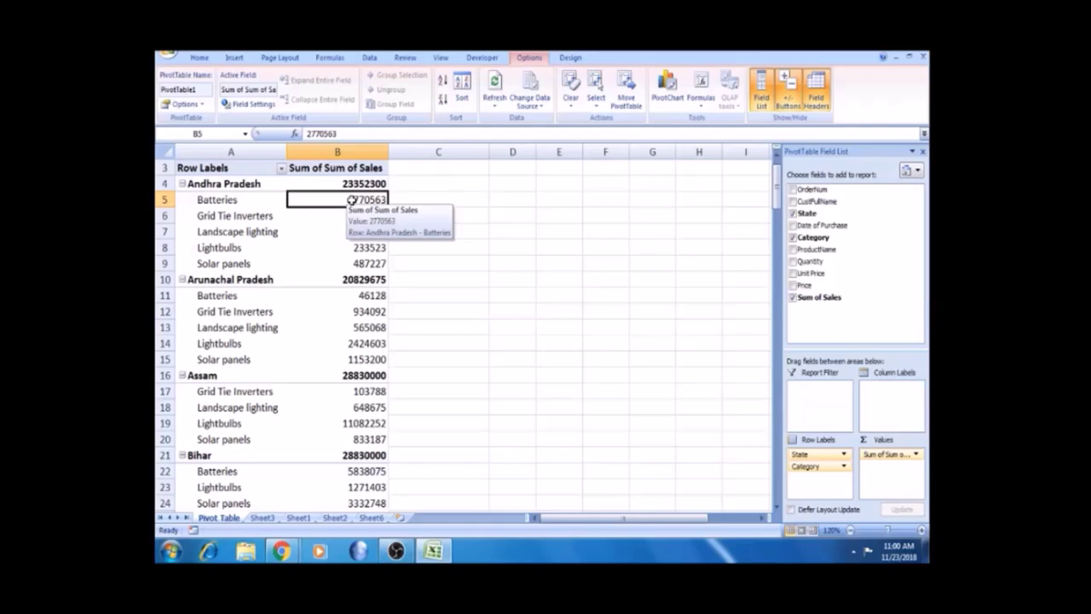
click(353, 216)
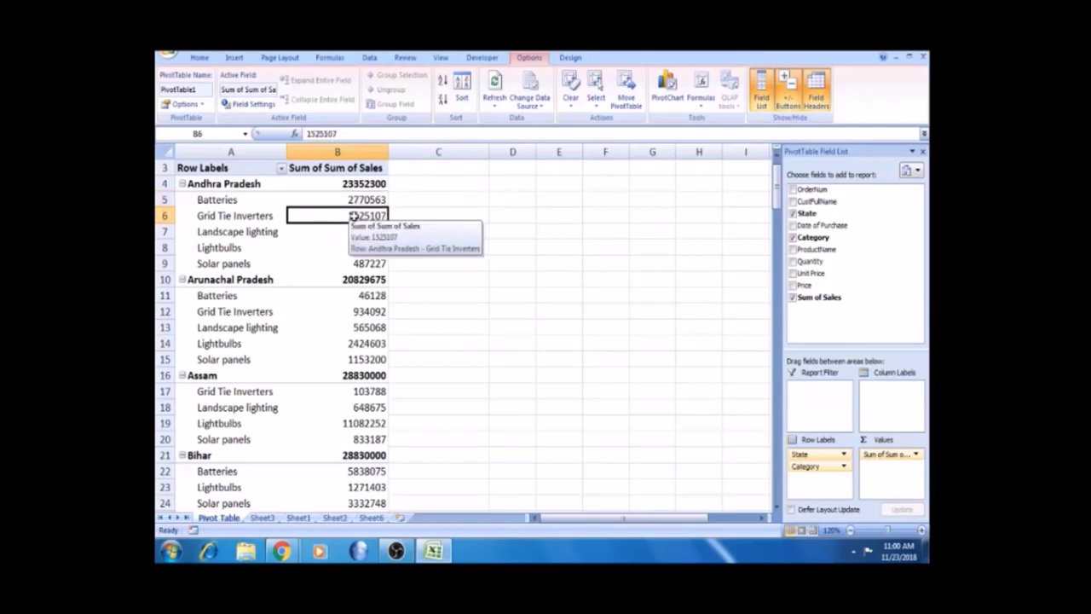
click(355, 199)
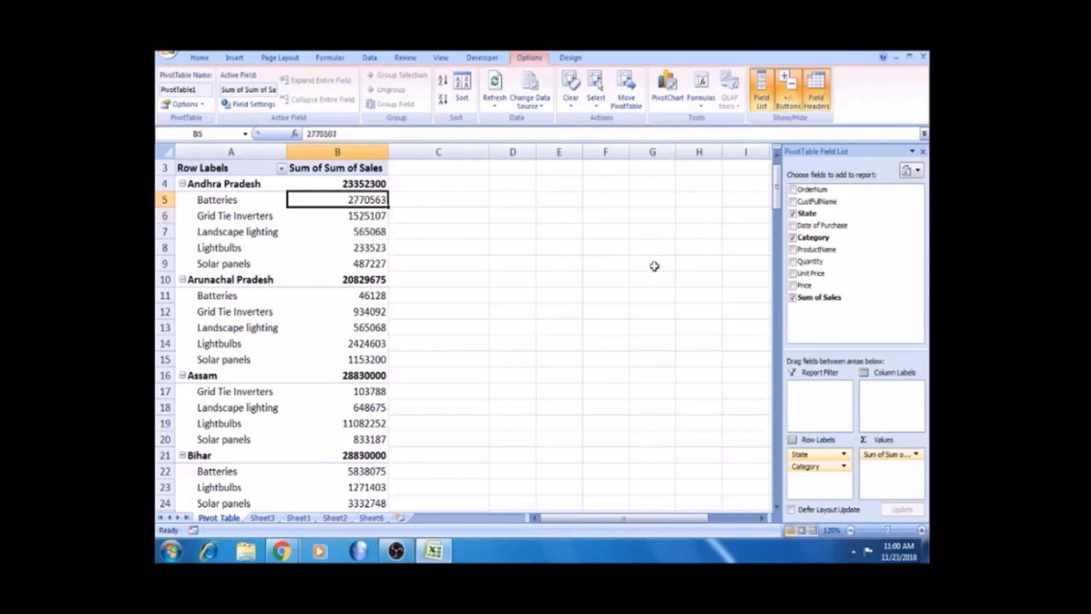
drag(808, 262, 885, 479)
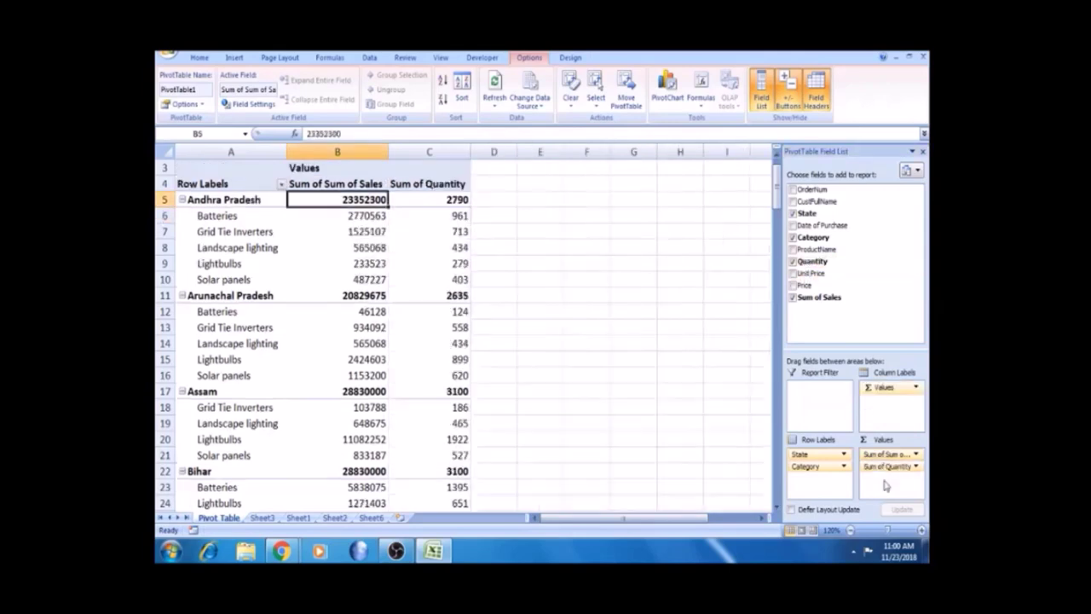
- Add Unit Price back as a third value column and compare the category values
drag(810, 272, 886, 479)
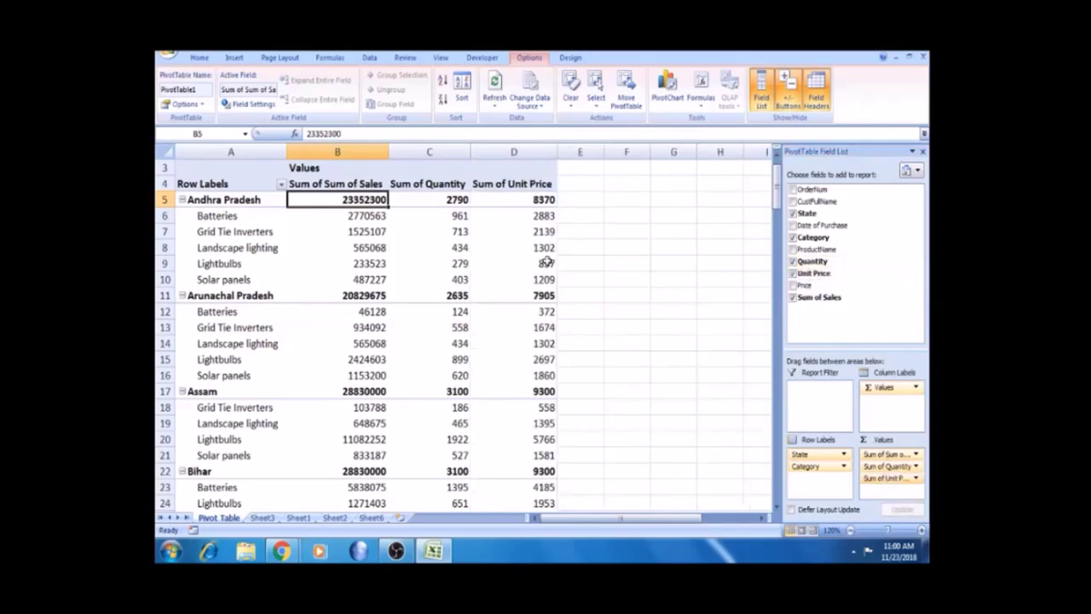
click(521, 215)
click(441, 219)
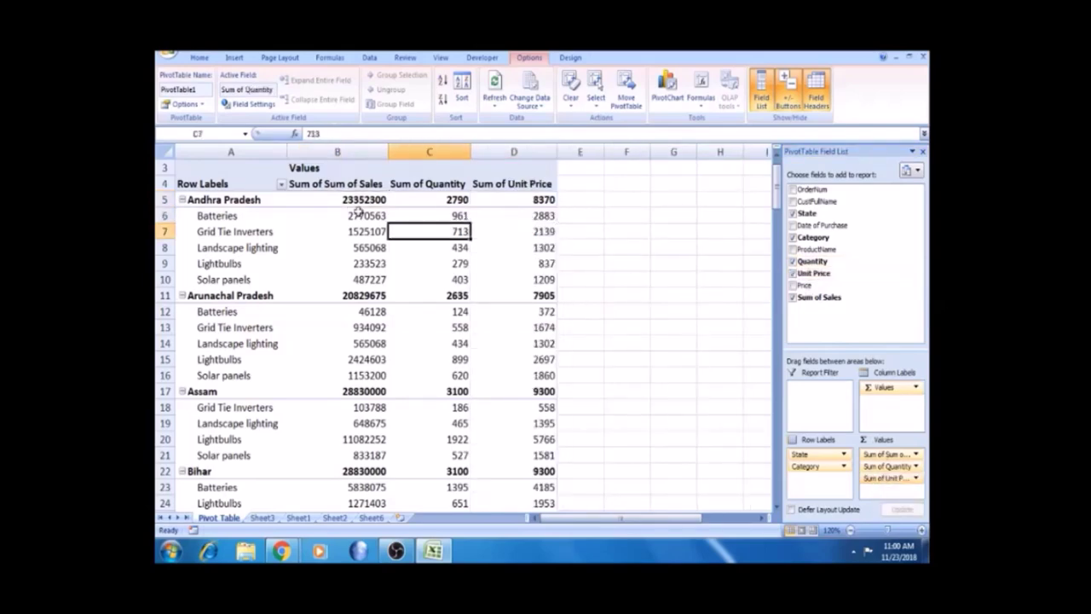
click(345, 214)
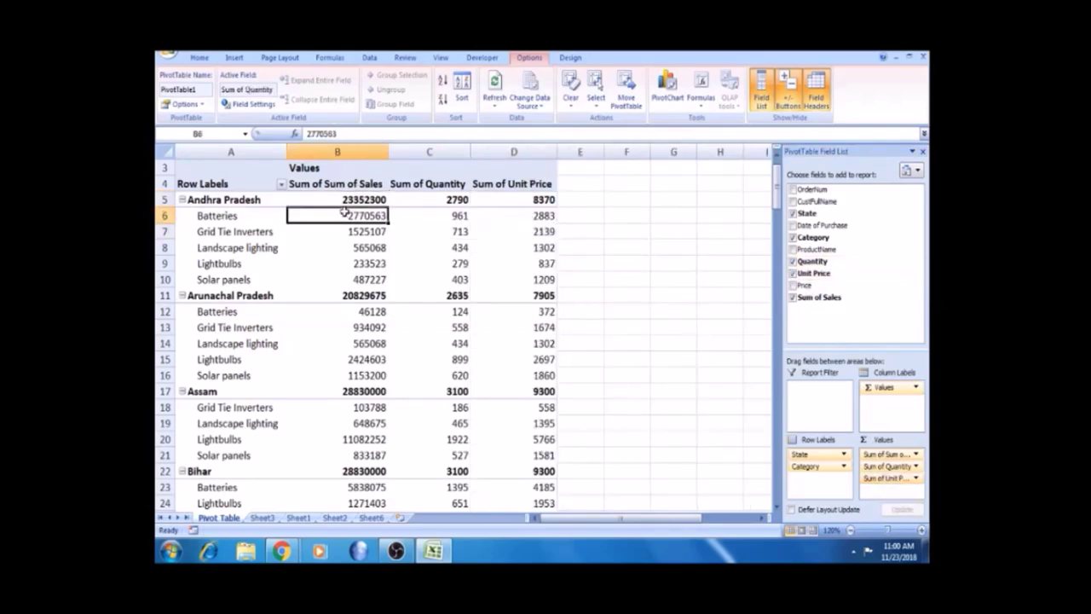
click(380, 246)
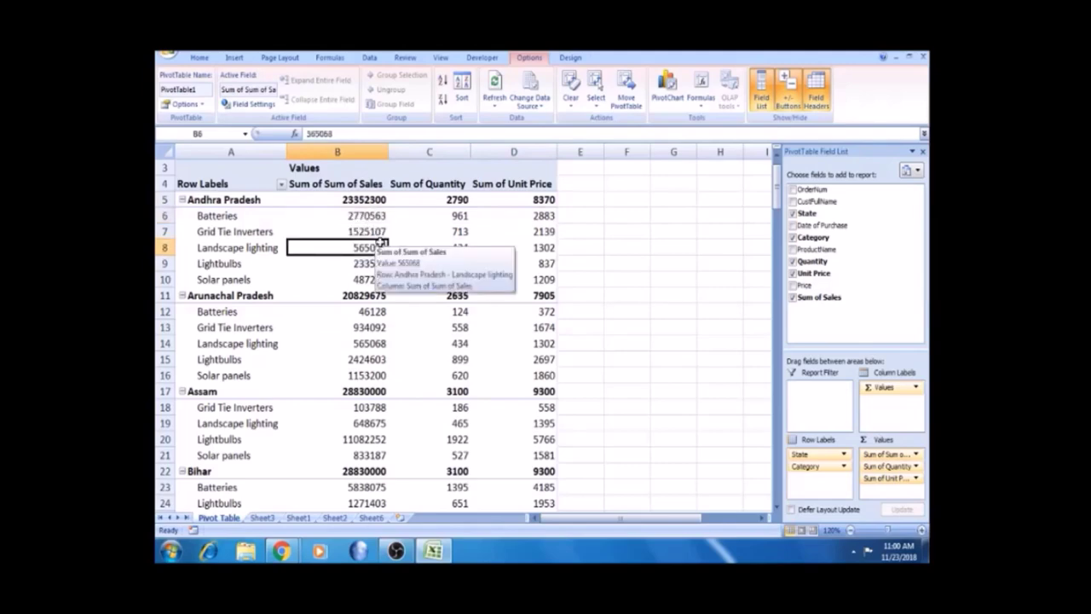
click(428, 226)
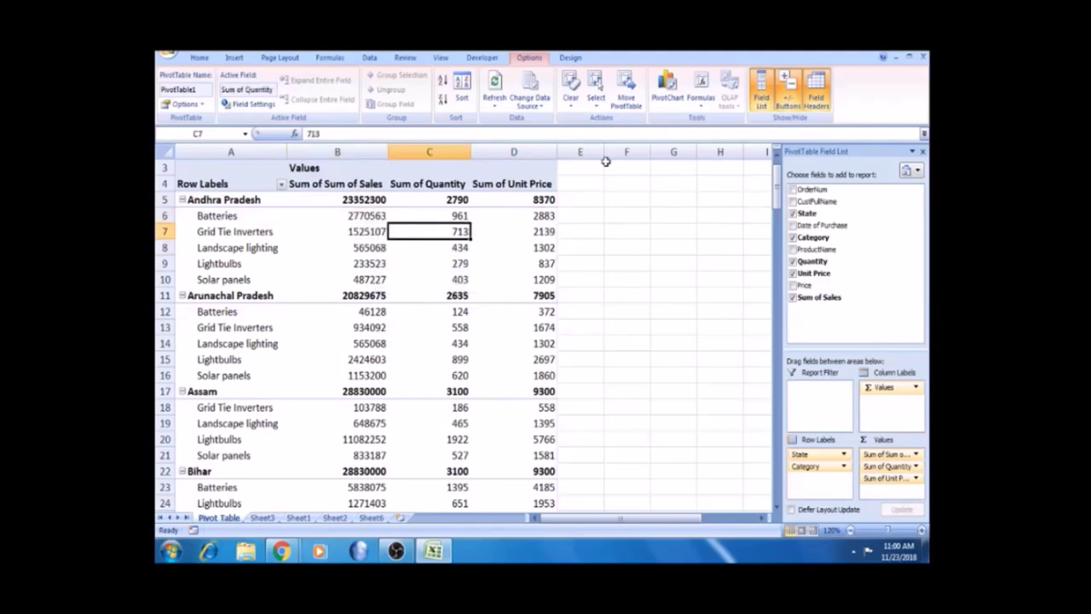
- Preview the Calculated Field dialog's field list and close it without adding anything
click(700, 103)
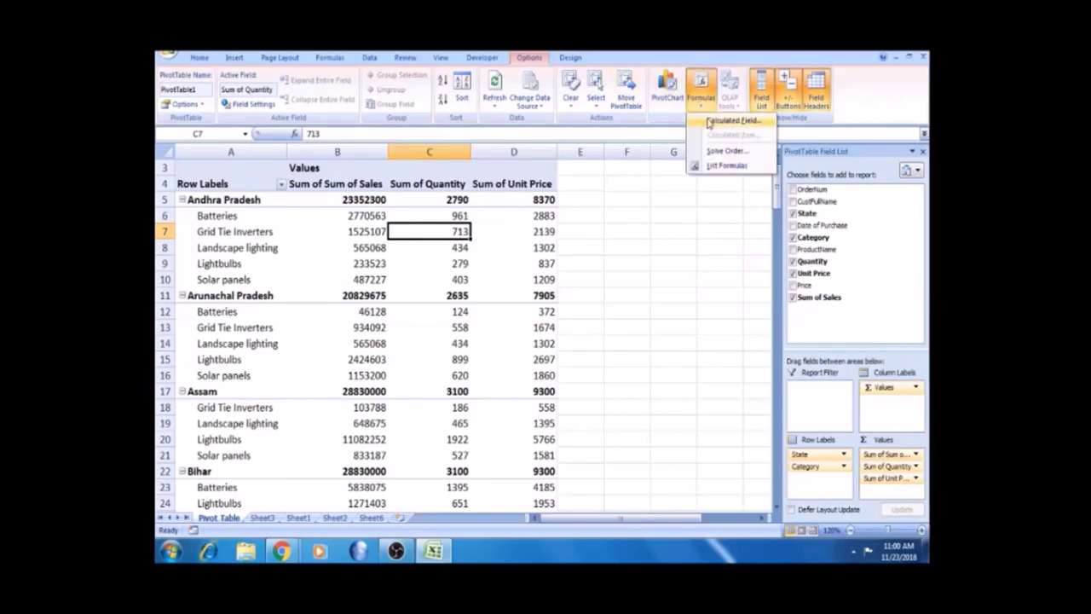
click(732, 120)
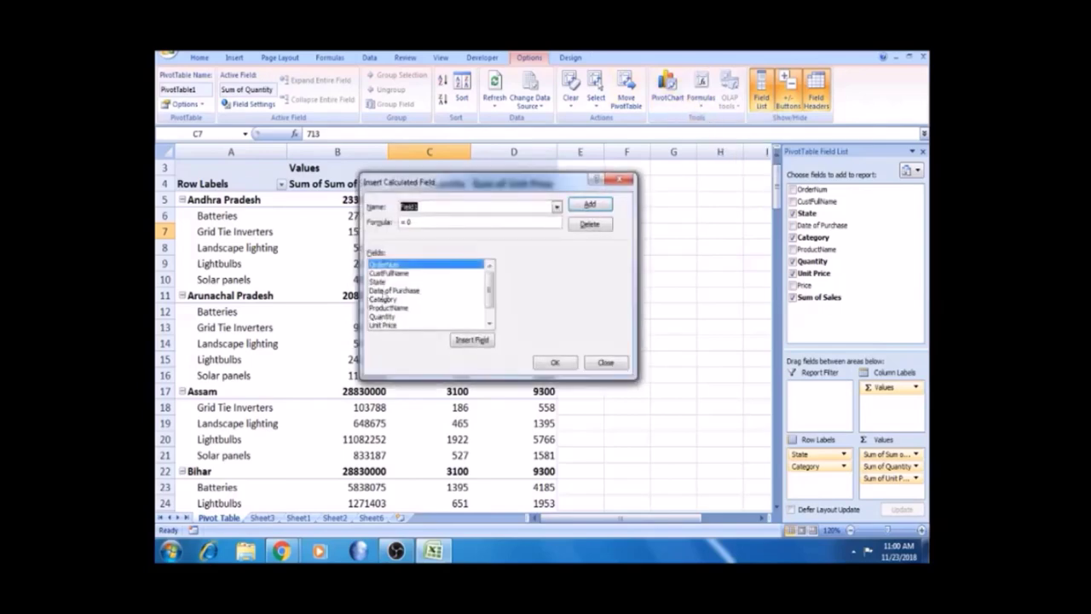
click(391, 274)
mouse_move(490, 289)
mouse_down()
mouse_move(491, 315)
mouse_move(490, 284)
mouse_up()
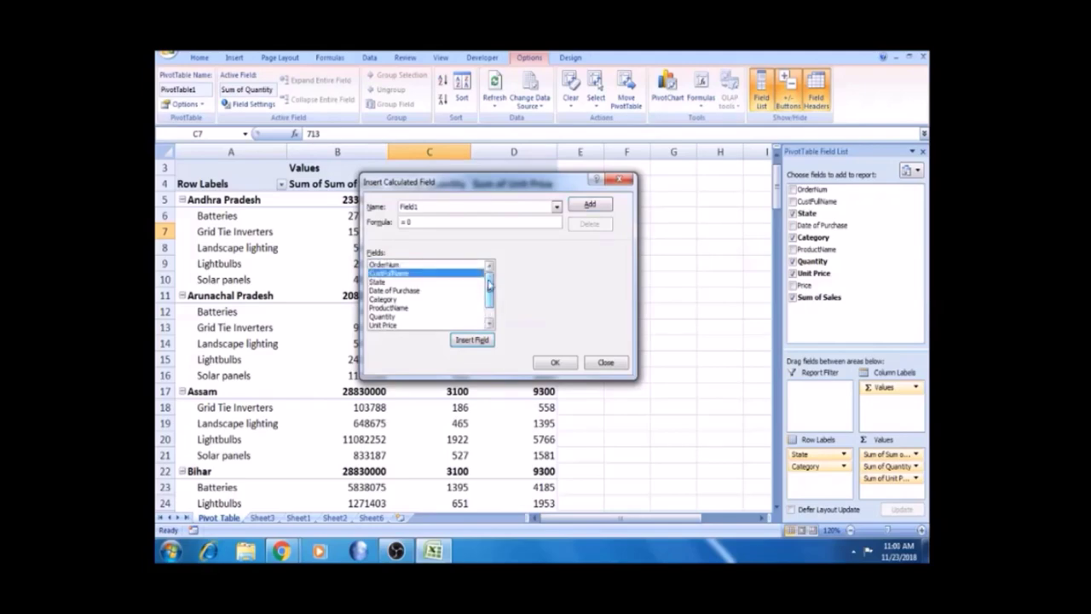
click(407, 326)
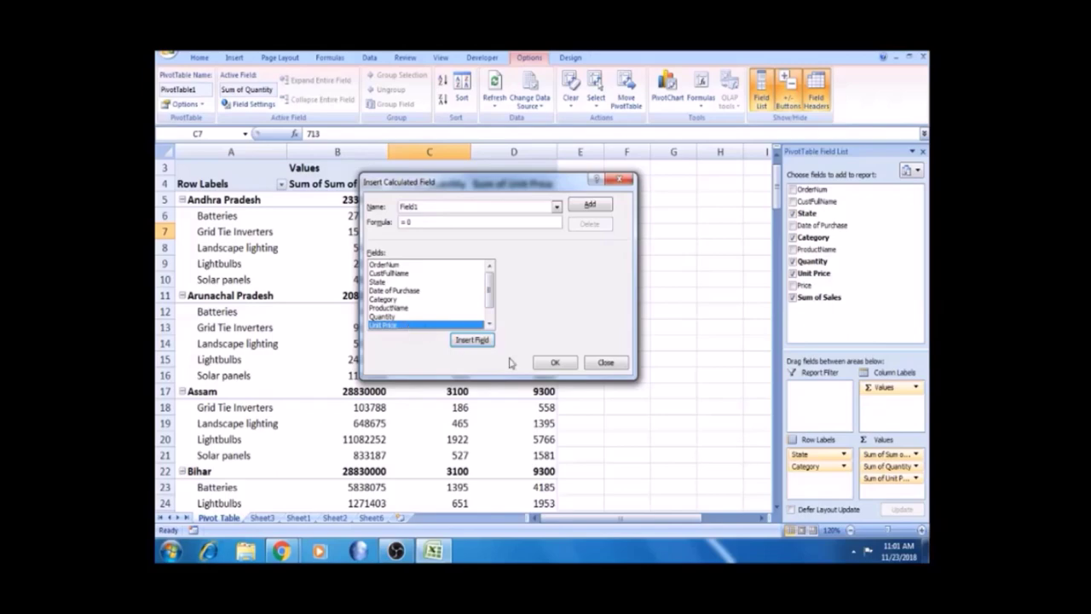
click(626, 362)
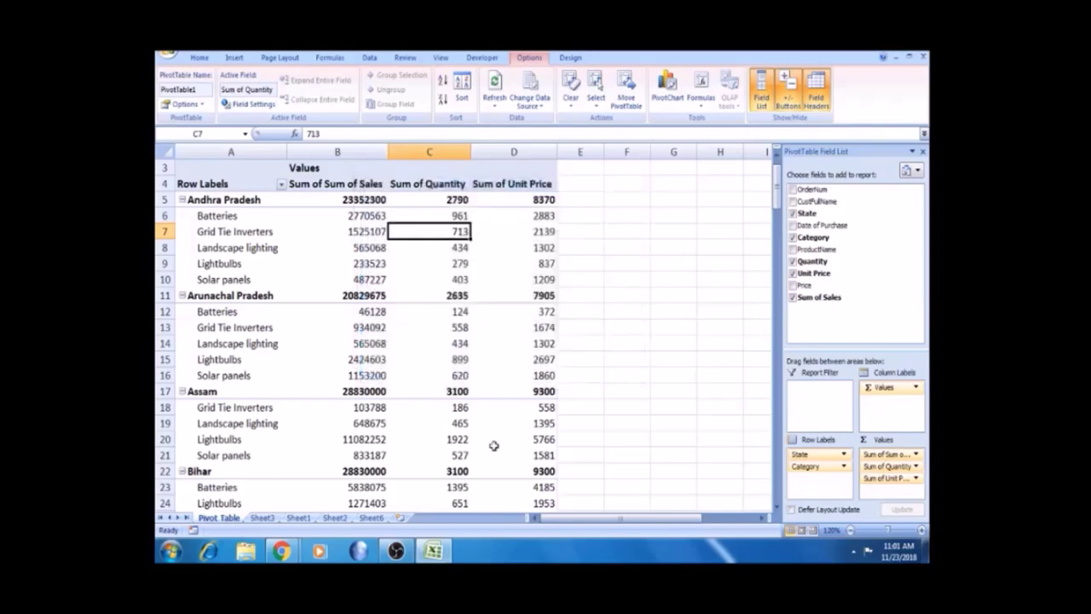
- Hide the PivotTable Field List and return to the Pivot Table sheet
click(922, 151)
click(501, 341)
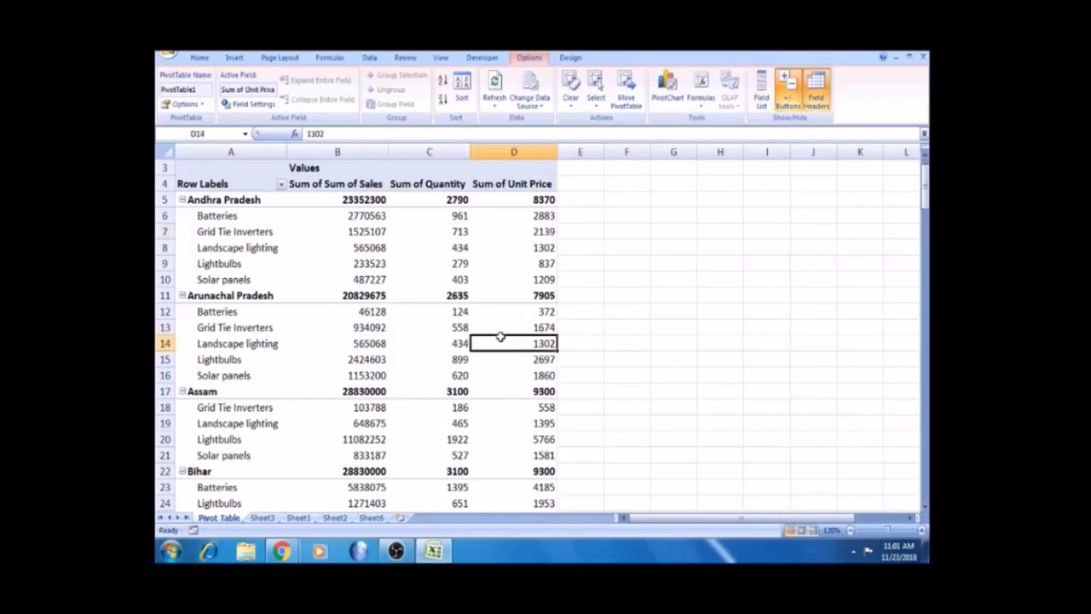
click(366, 520)
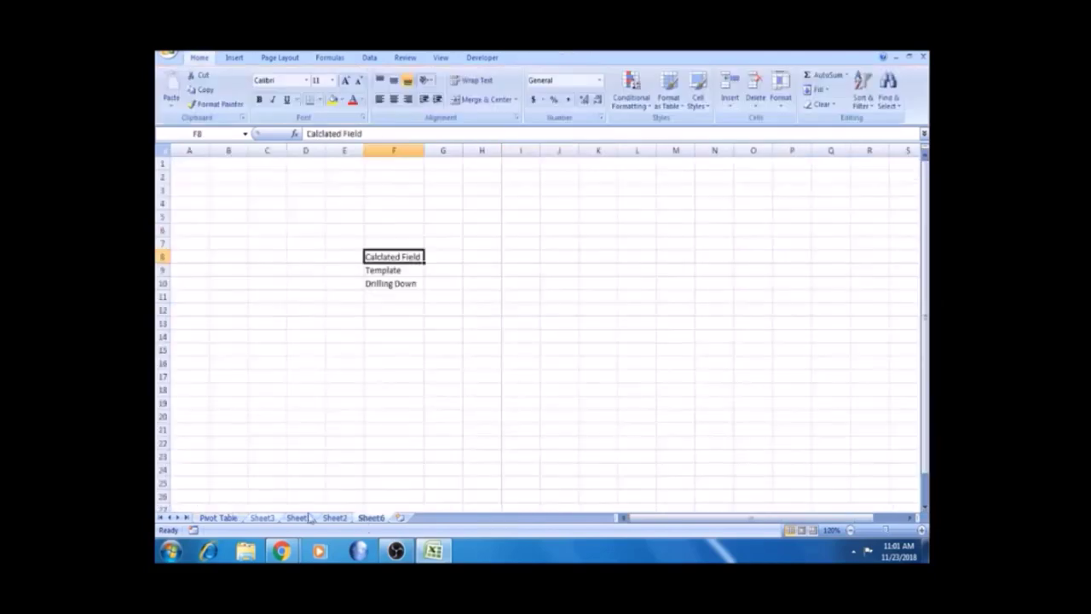
click(232, 521)
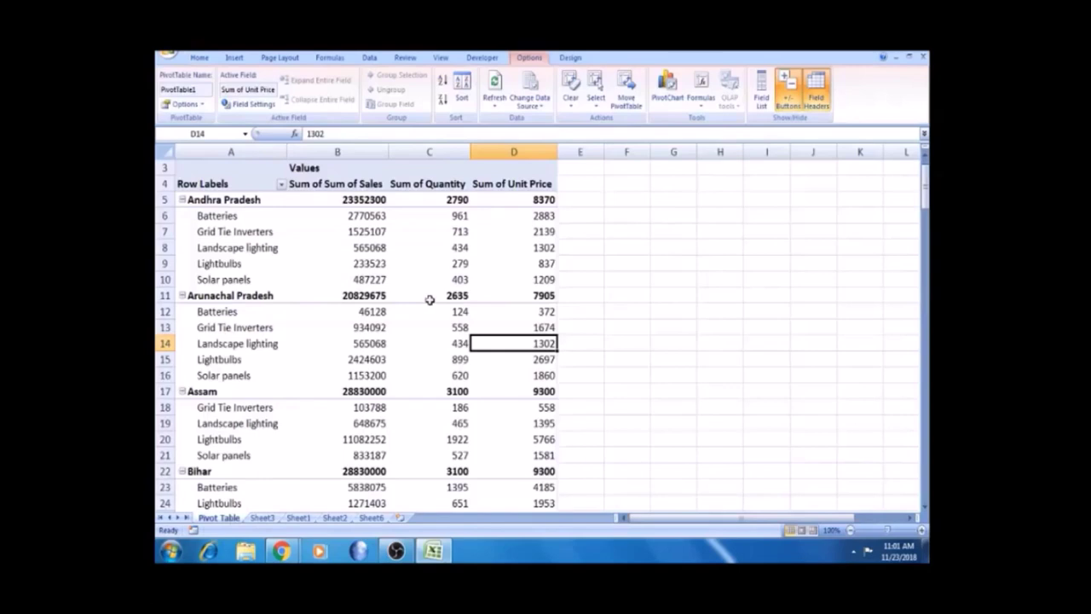
- Check the pivot's top row and its Grand Total at the bottom with Ctrl+Down and Ctrl+Up
click(432, 265)
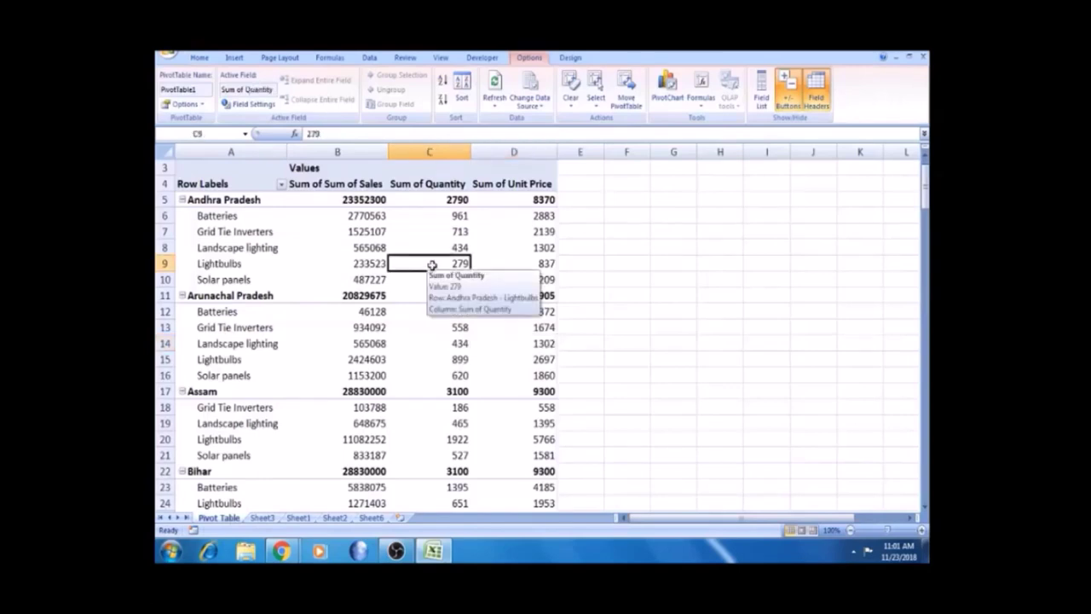
click(253, 215)
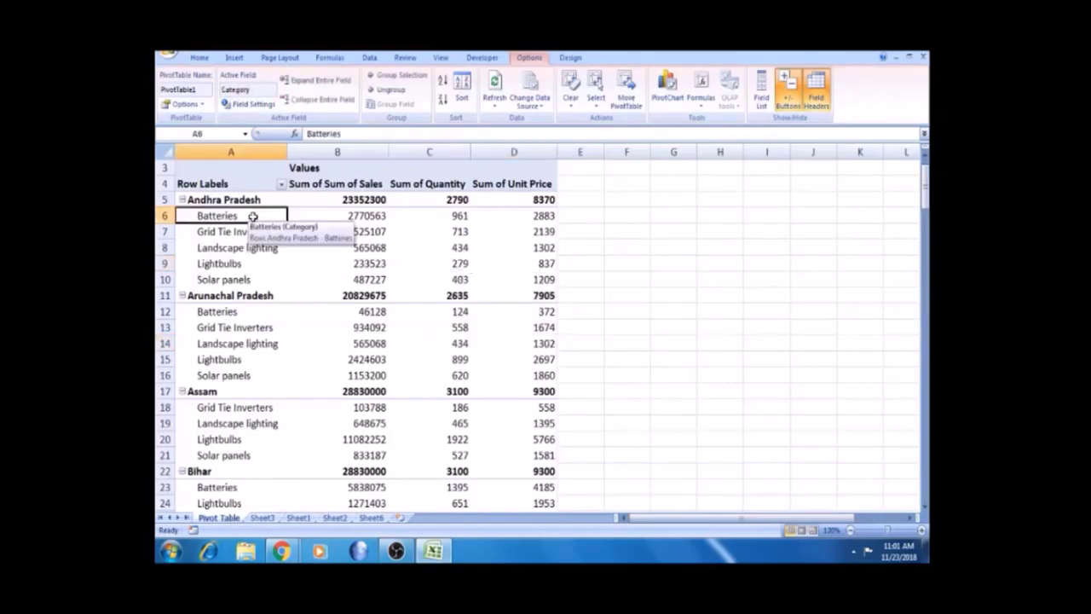
key(ctrl+Down)
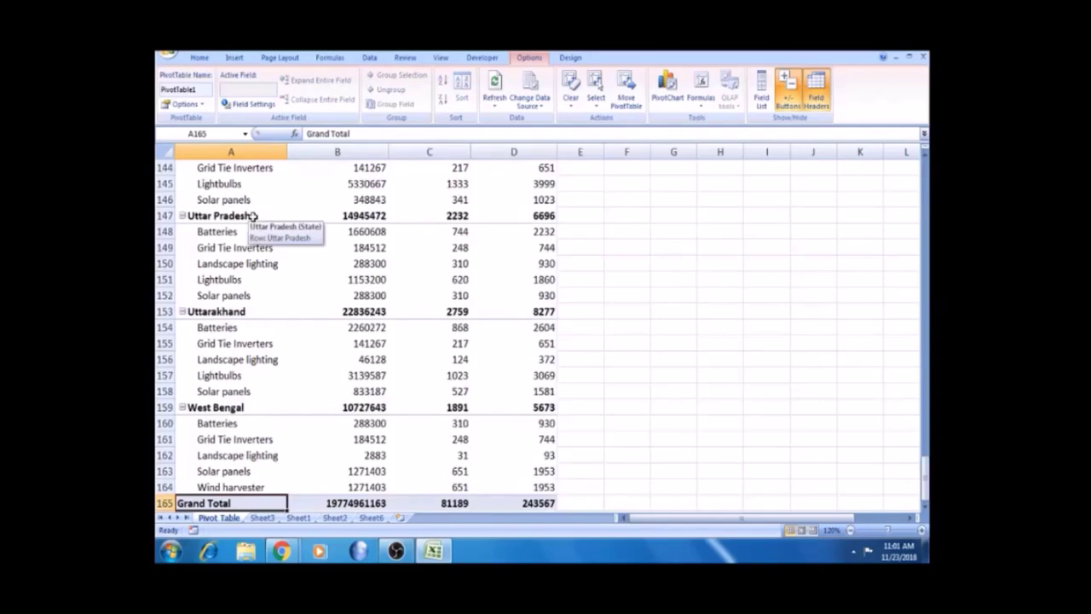
key(Down)
key(Up)
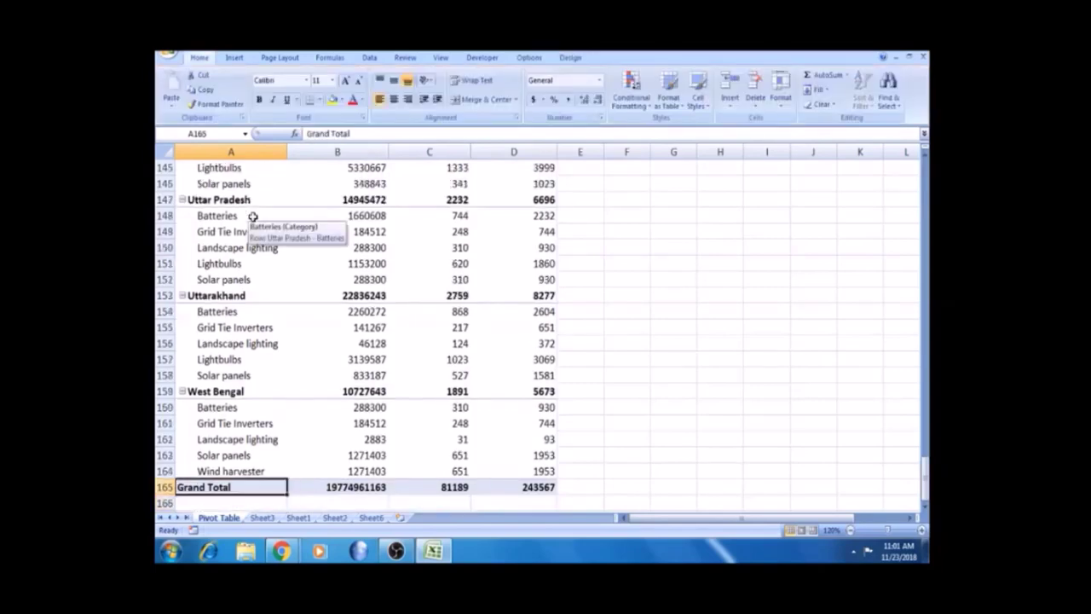
key(ctrl+Up)
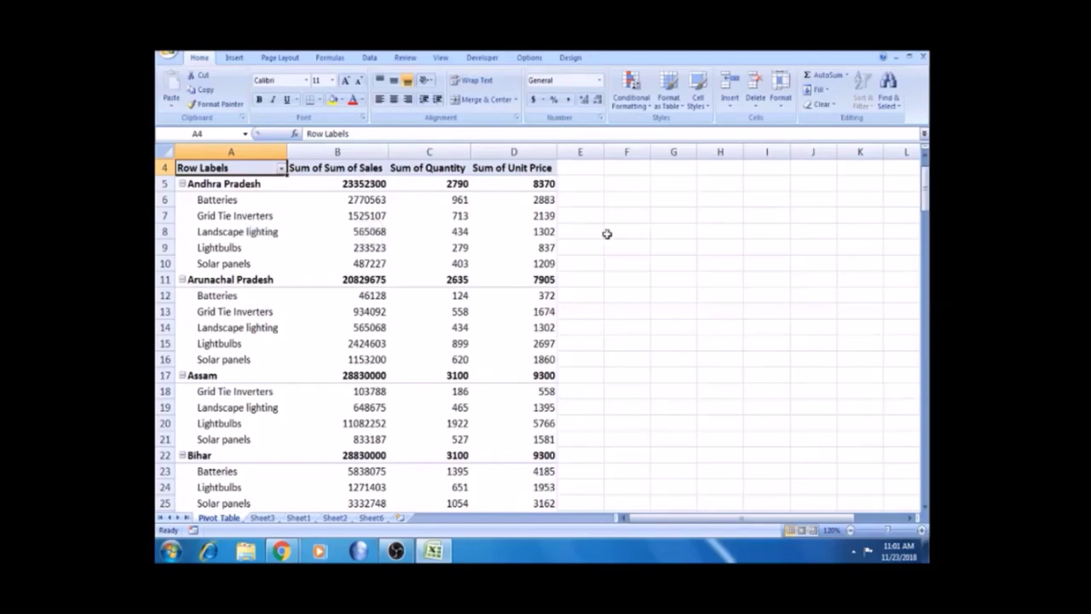
click(659, 203)
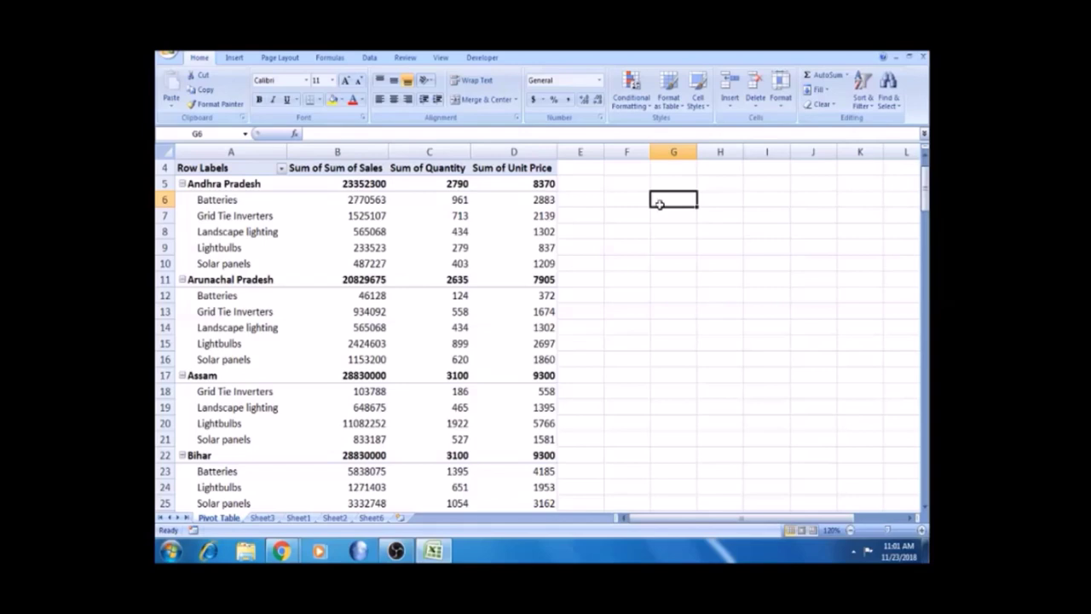
- Review the state labels and empty column G, then insert blank worksheet Sheet4
key(Left)
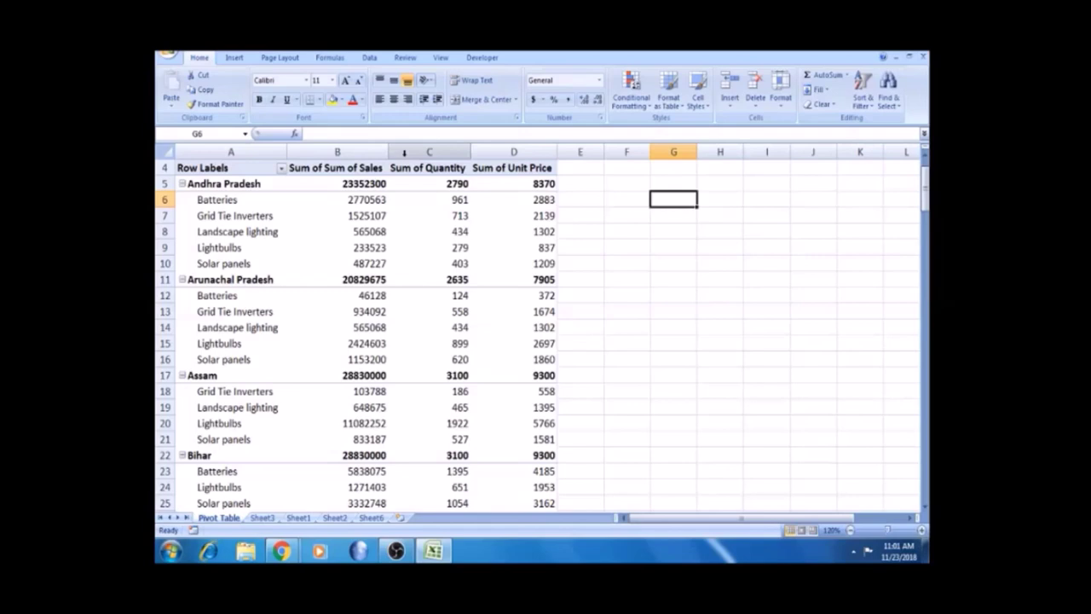
click(237, 184)
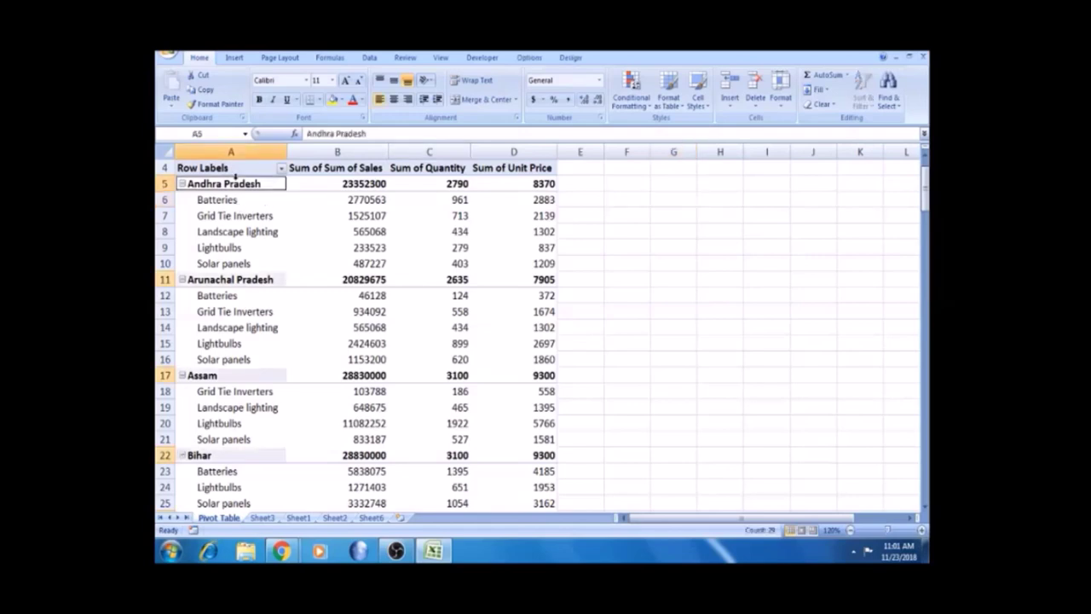
click(231, 279)
click(220, 376)
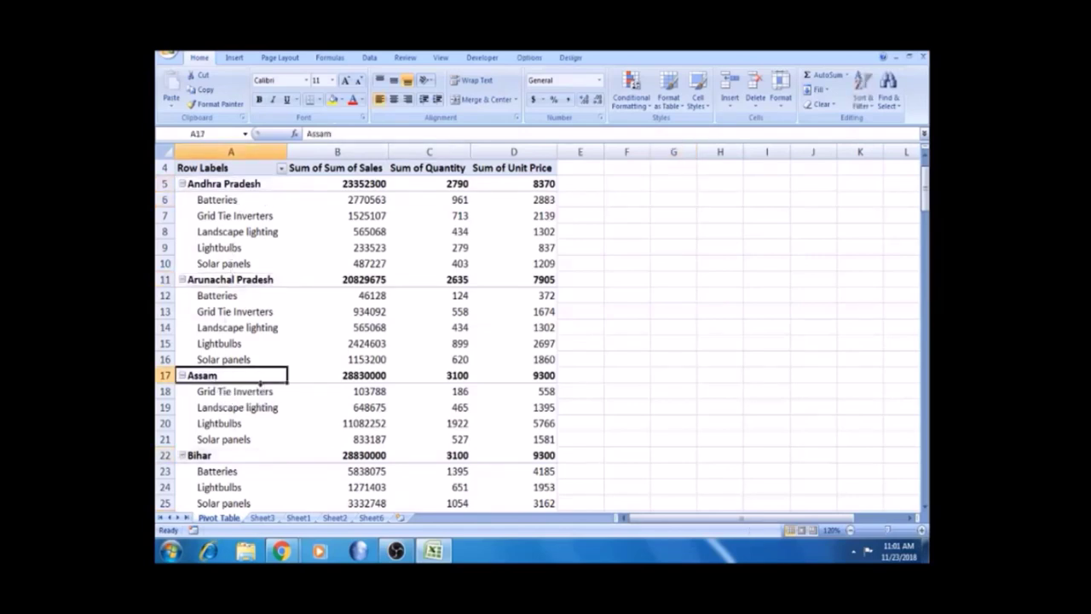
click(651, 252)
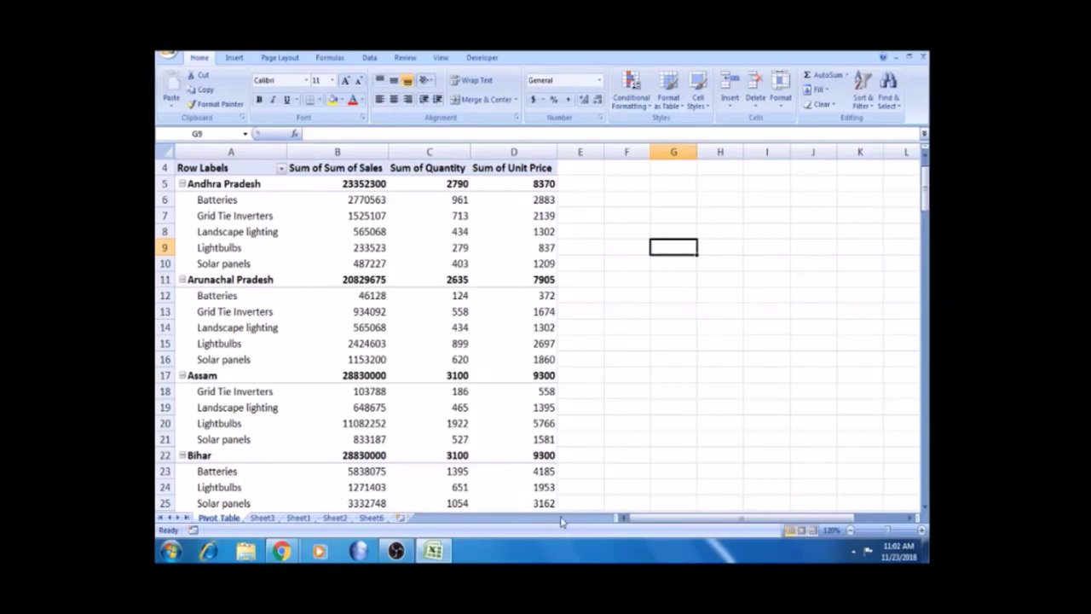
click(657, 265)
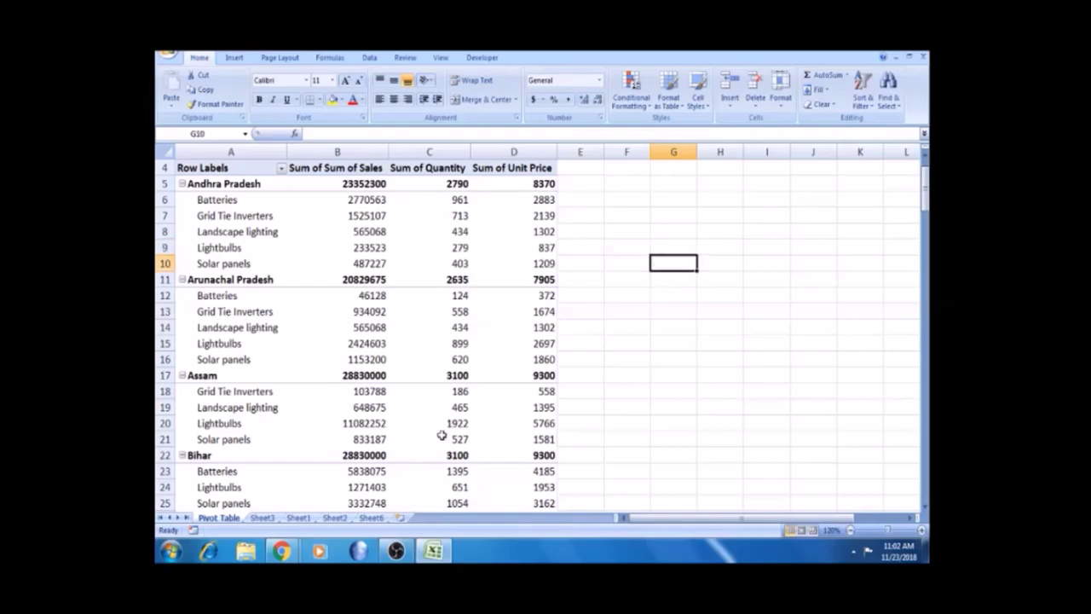
click(671, 237)
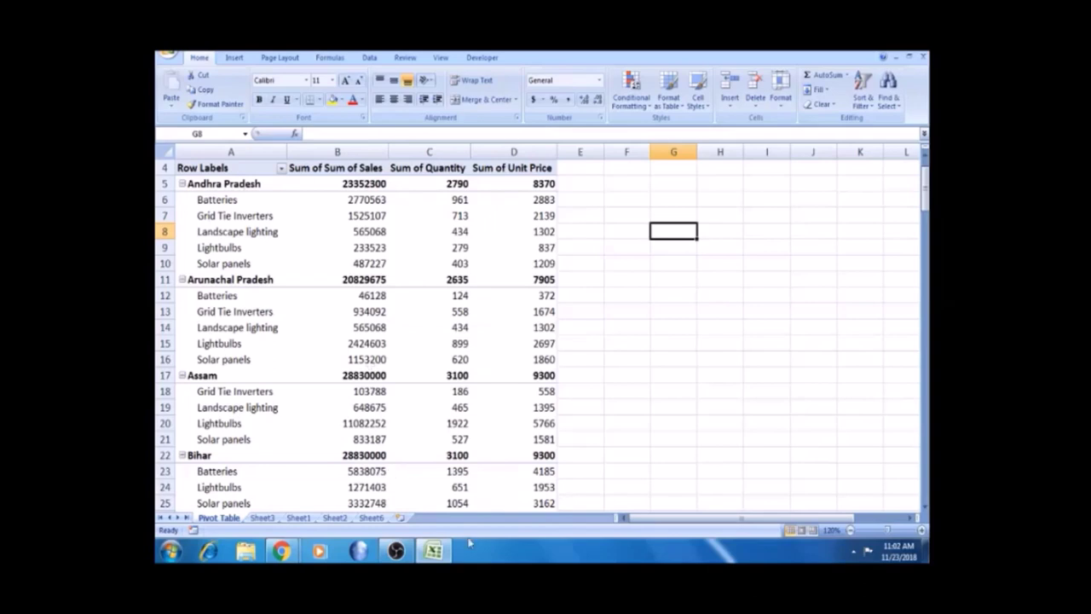
click(400, 518)
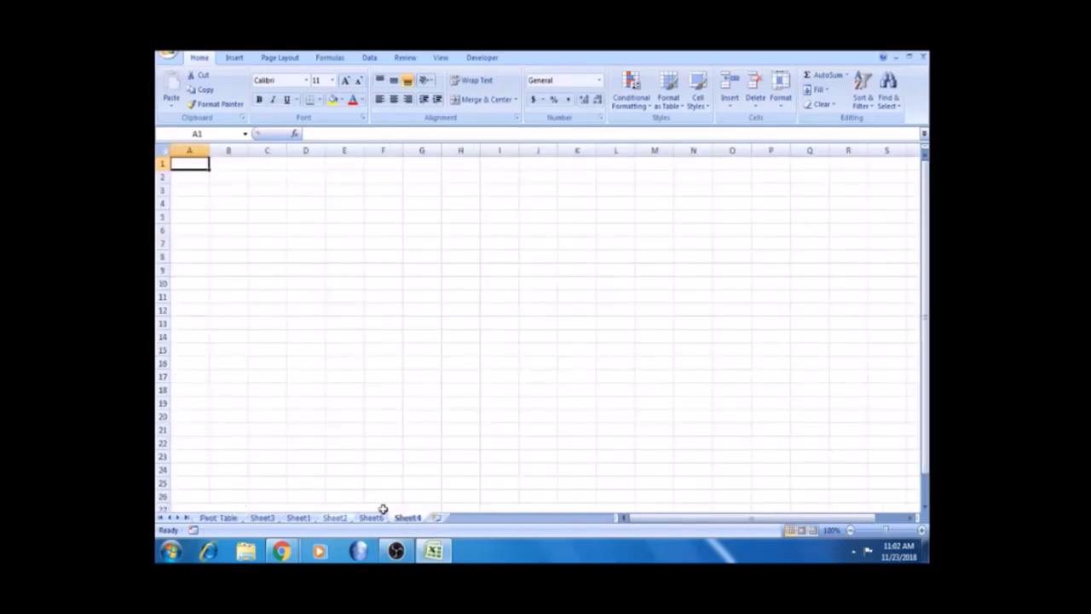
- Copy the five category labels into G7:G11 and autofit column G
click(220, 518)
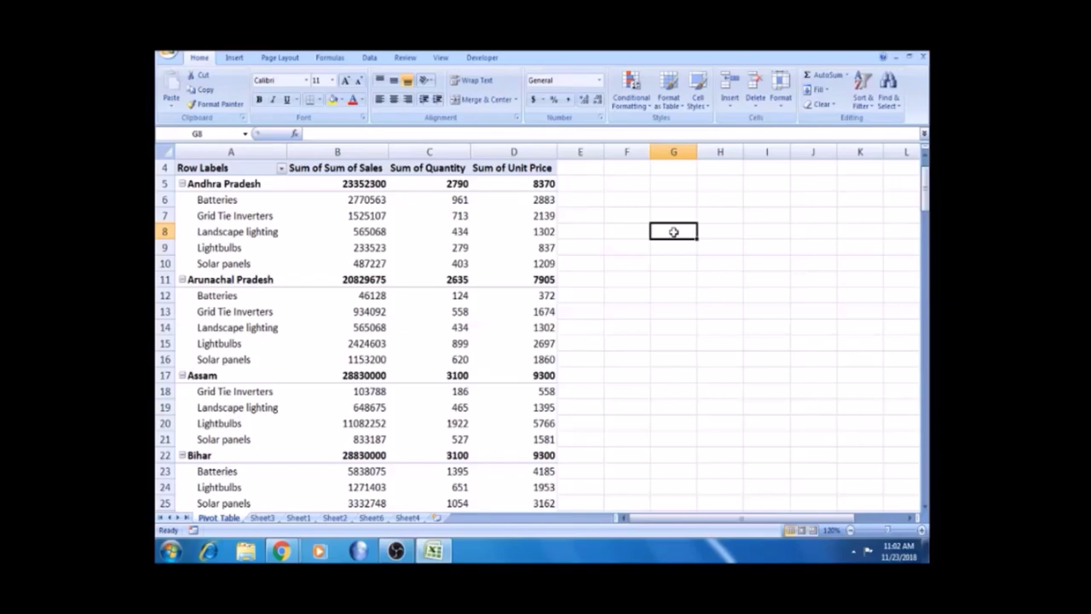
click(249, 201)
click(236, 218)
click(243, 186)
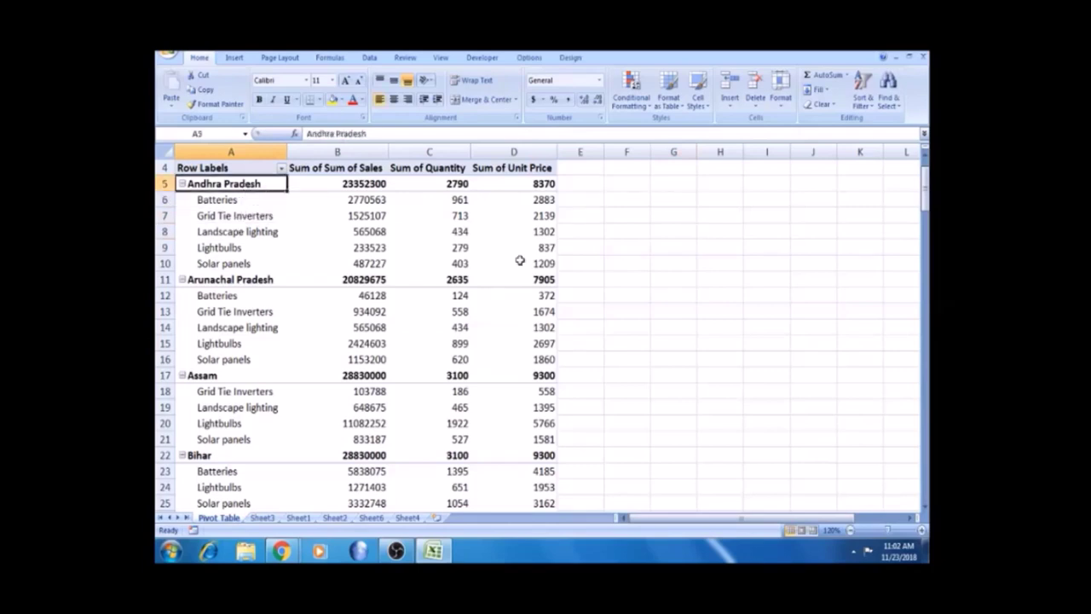
click(674, 231)
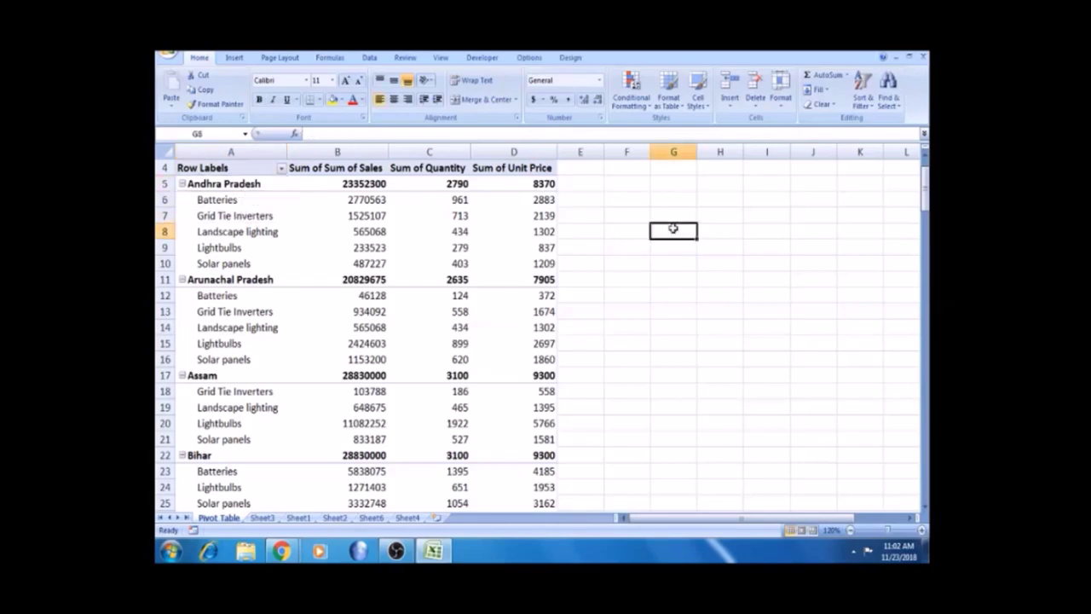
click(234, 201)
key(shift+Down)
key(shift+Down)
key(shift+Down)
key(shift+Down)
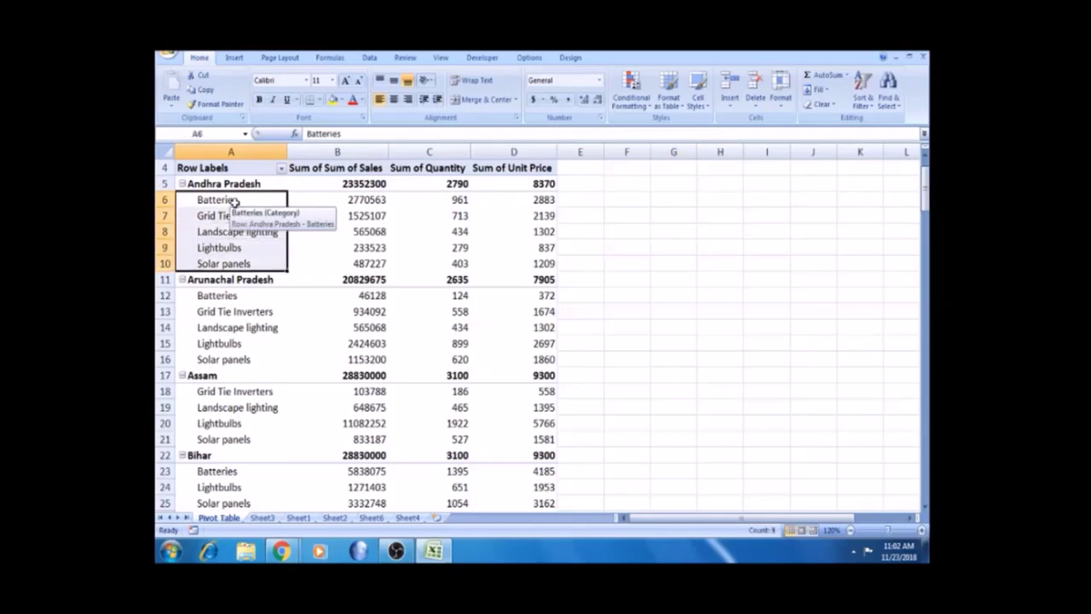
key(ctrl+c)
click(665, 214)
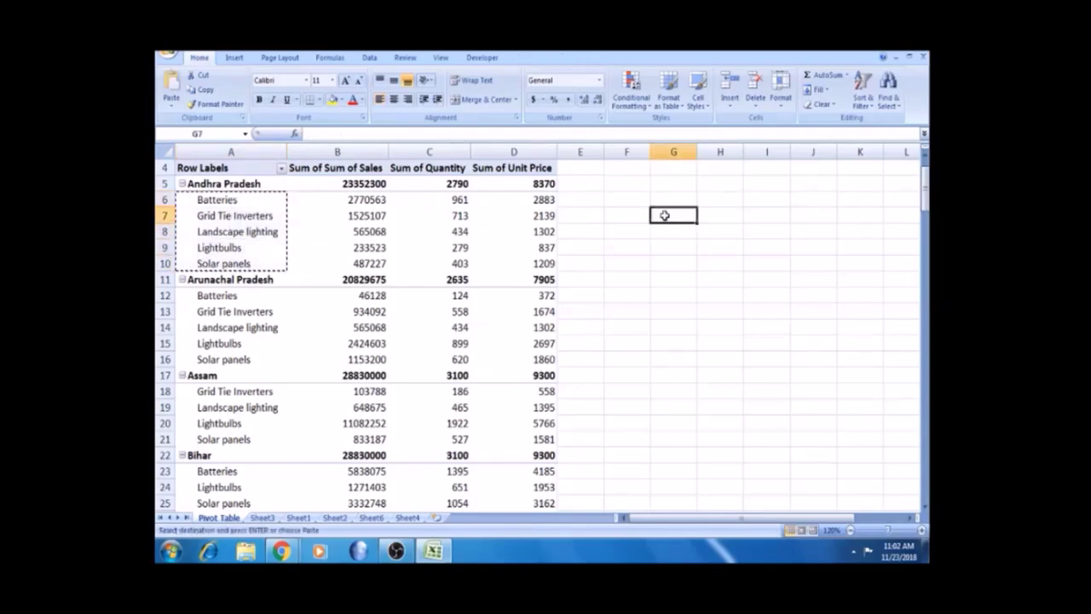
key(ctrl+v)
double_click(697, 151)
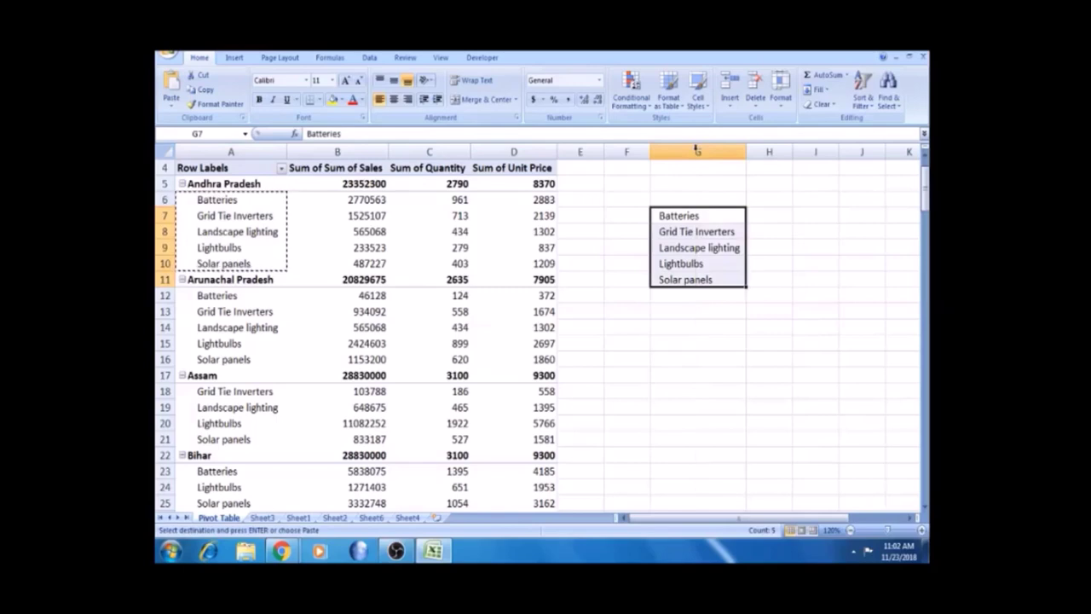
- Check the pasted cells, cancel the copy, and copy the Andhra Pradesh state label
click(694, 202)
click(695, 216)
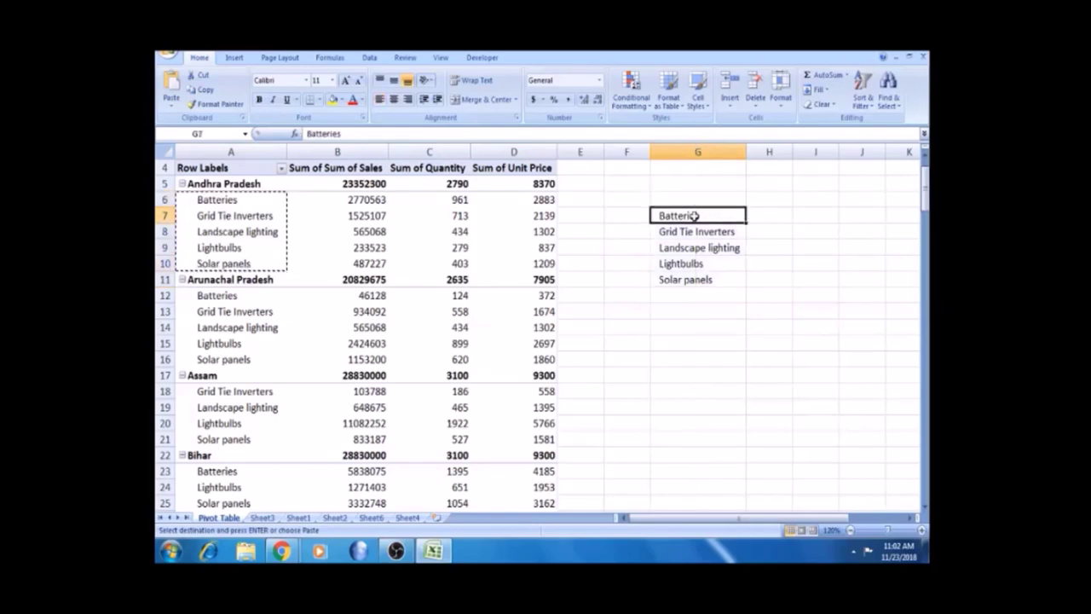
click(766, 218)
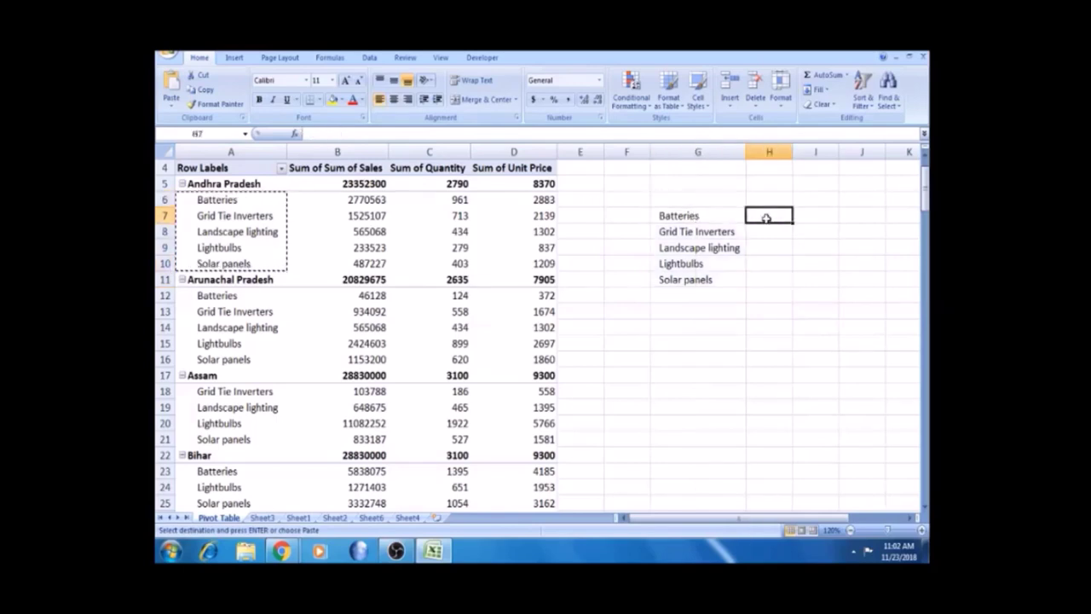
click(245, 237)
key(Escape)
click(245, 202)
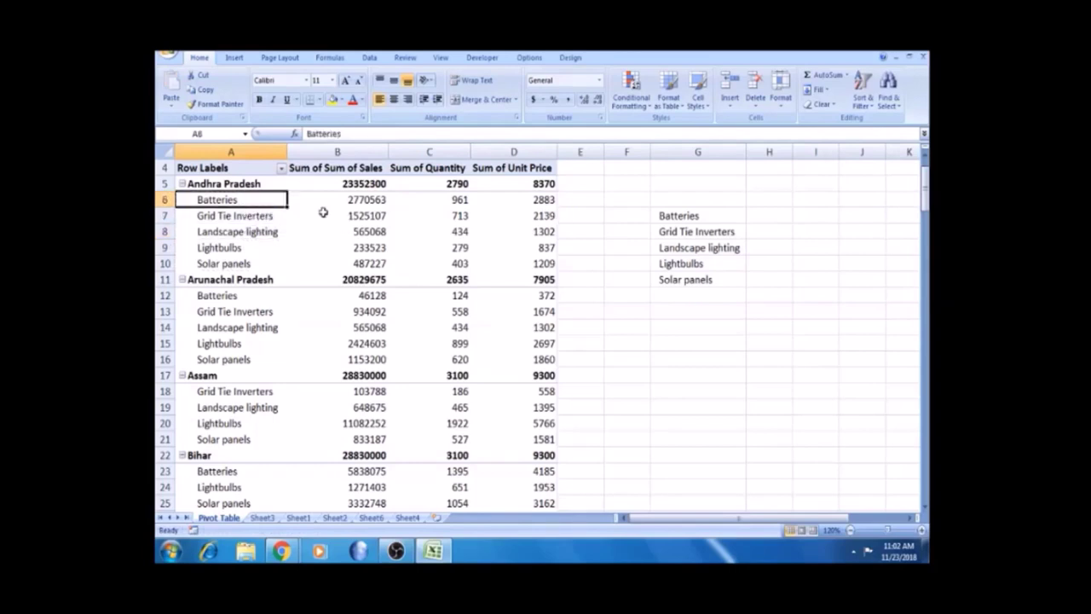
click(259, 184)
key(ctrl+c)
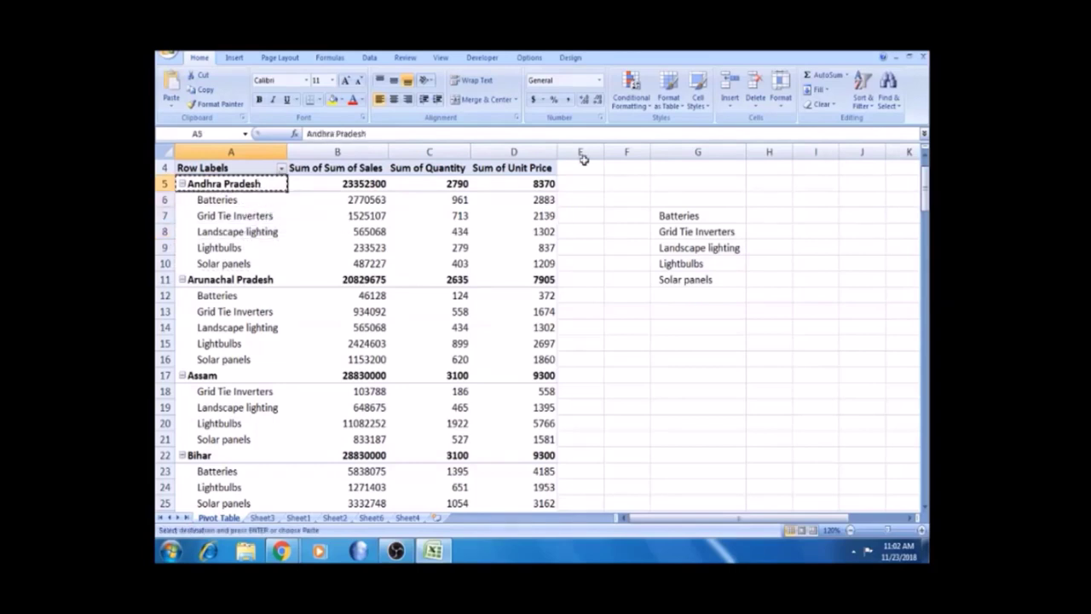
- Paste Andhra Pradesh into G6 and enter the heading 'Sum of Sales' in H6
click(707, 199)
key(ctrl+v)
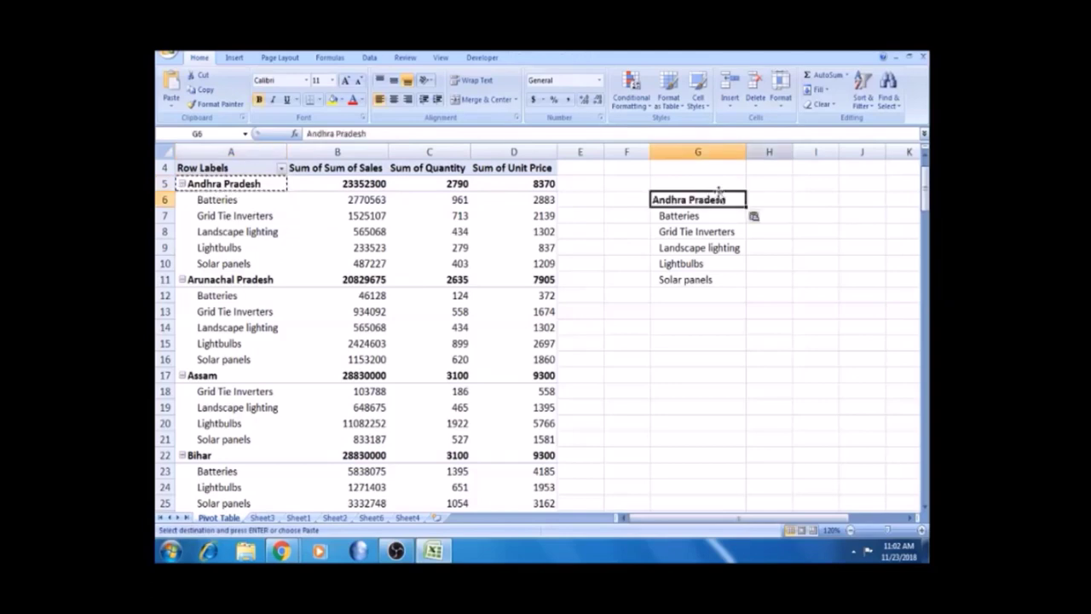
click(719, 216)
click(786, 216)
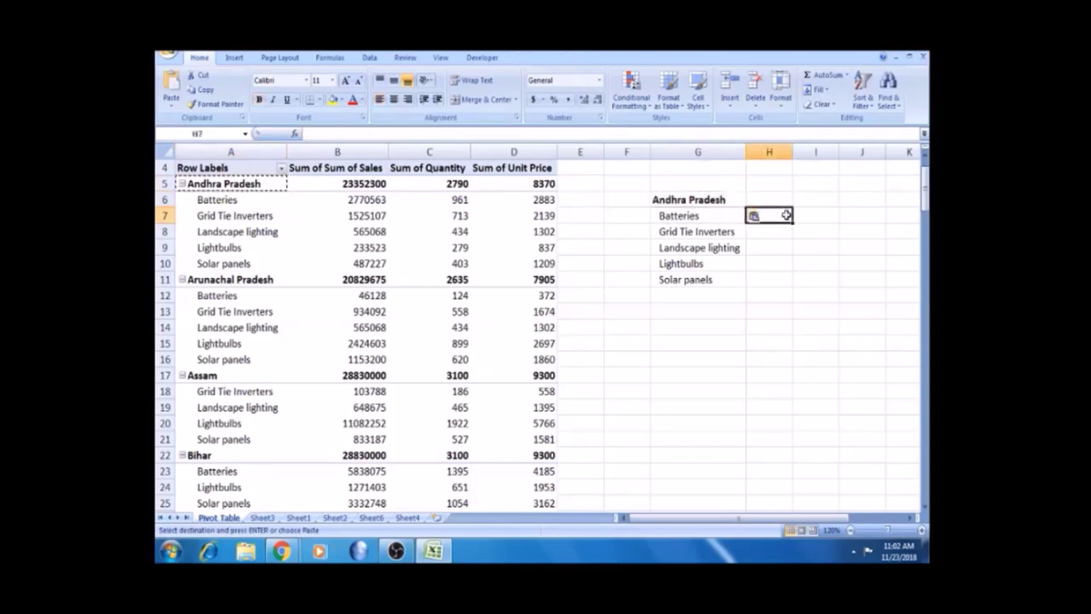
click(780, 200)
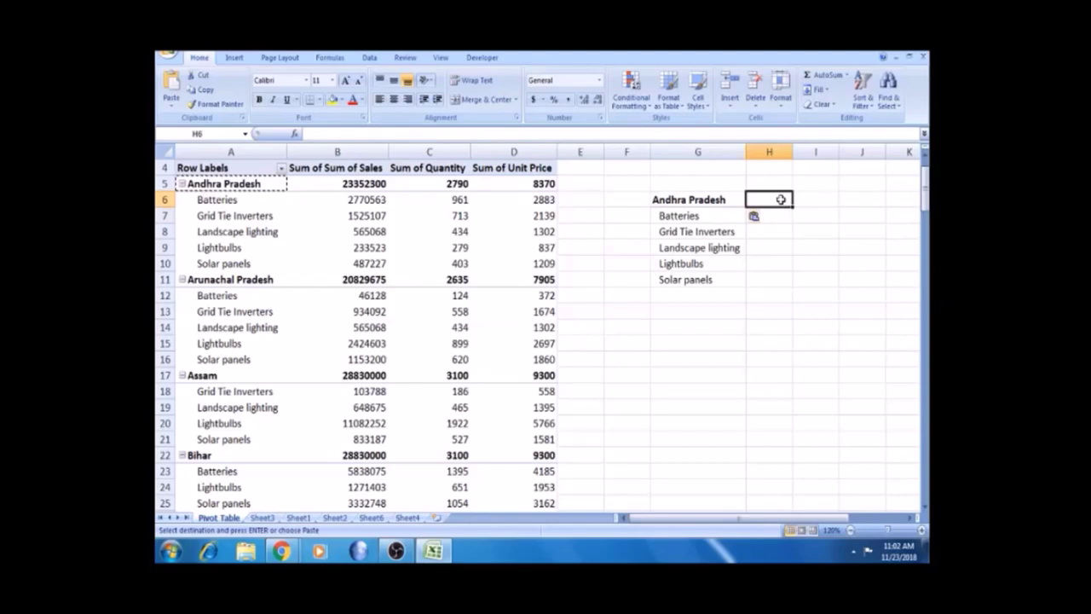
text(5u)
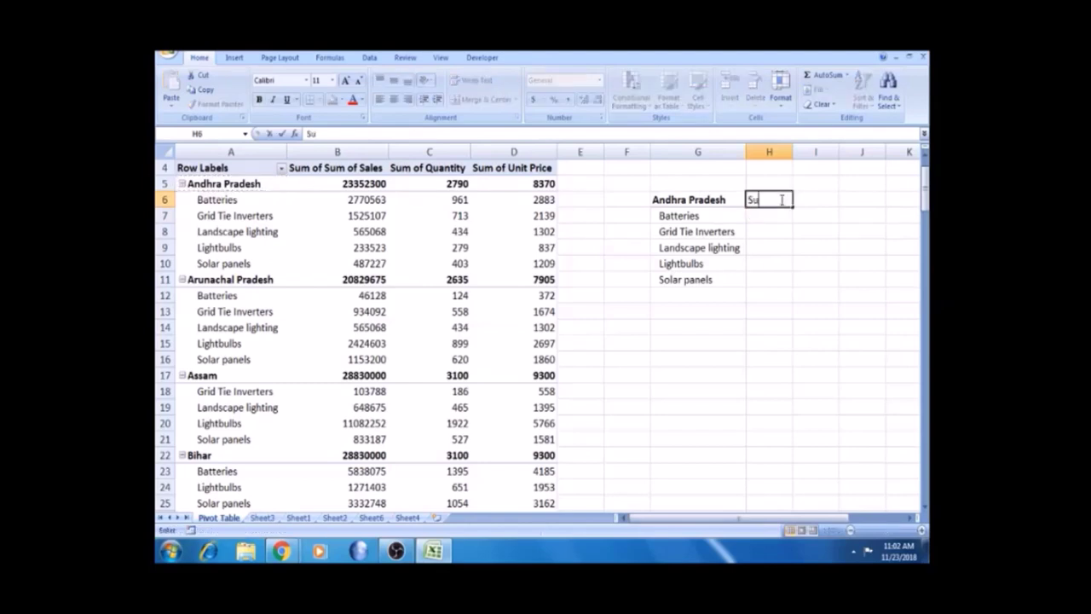
text(m of Sales)
click(689, 374)
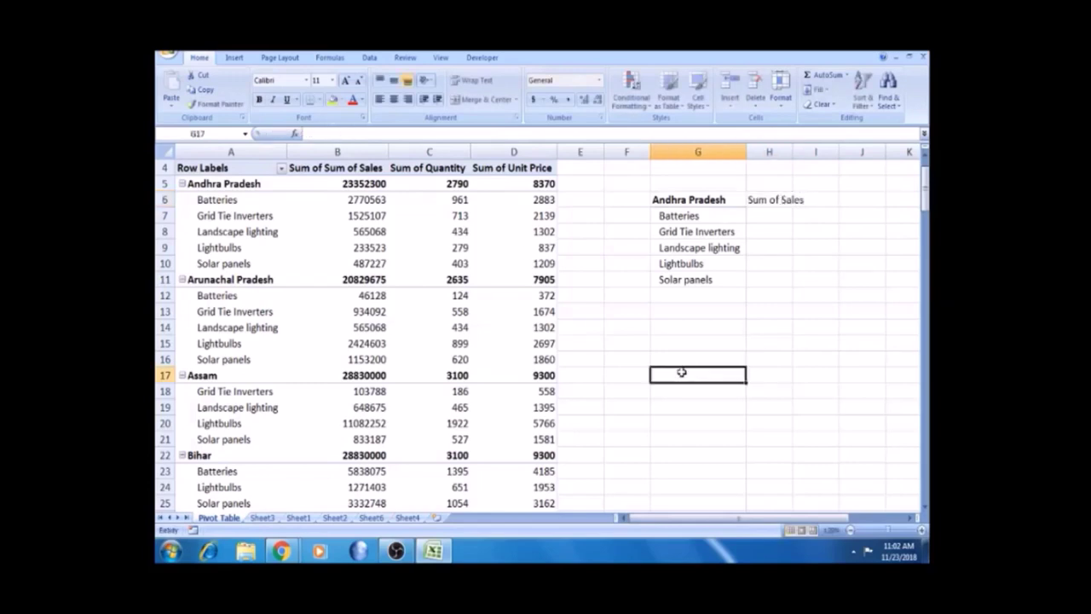
- Widen column H to fit the heading and make Sum of Sales bold
click(281, 170)
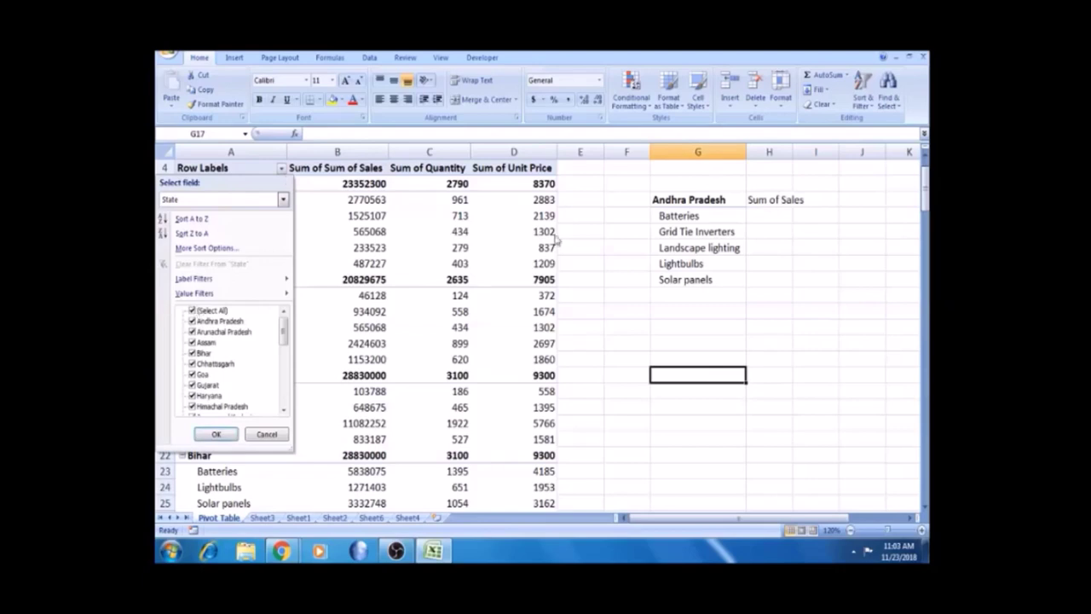
click(626, 201)
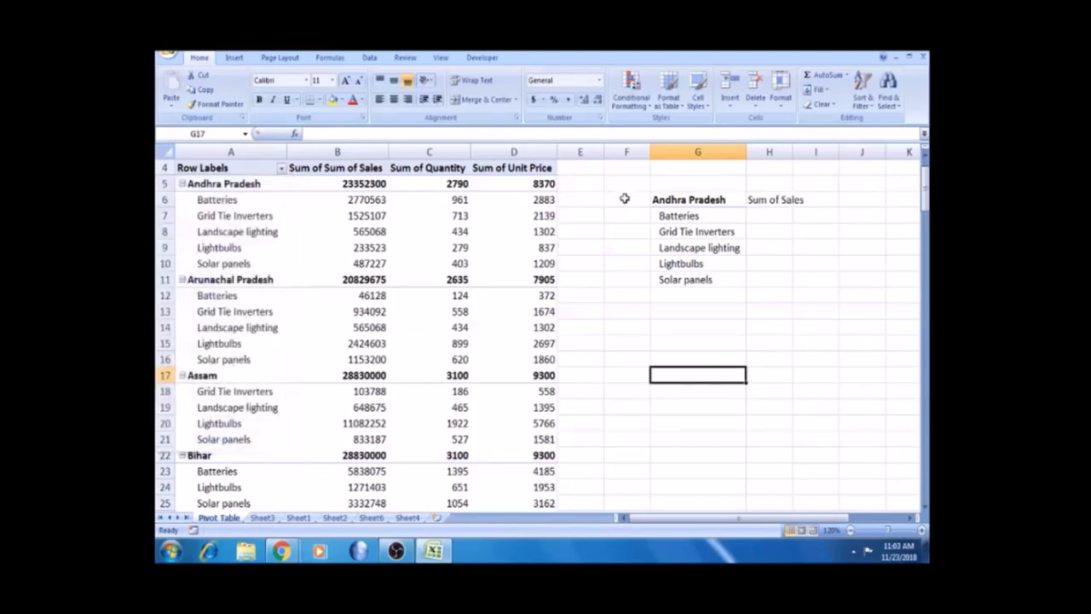
click(625, 201)
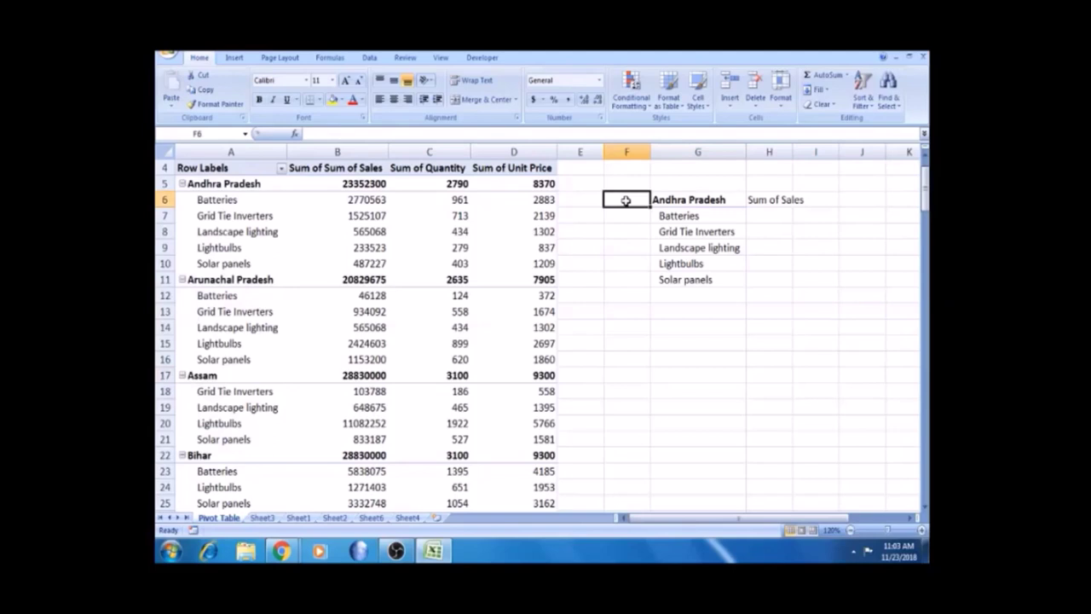
drag(793, 152, 793, 149)
click(778, 212)
click(774, 199)
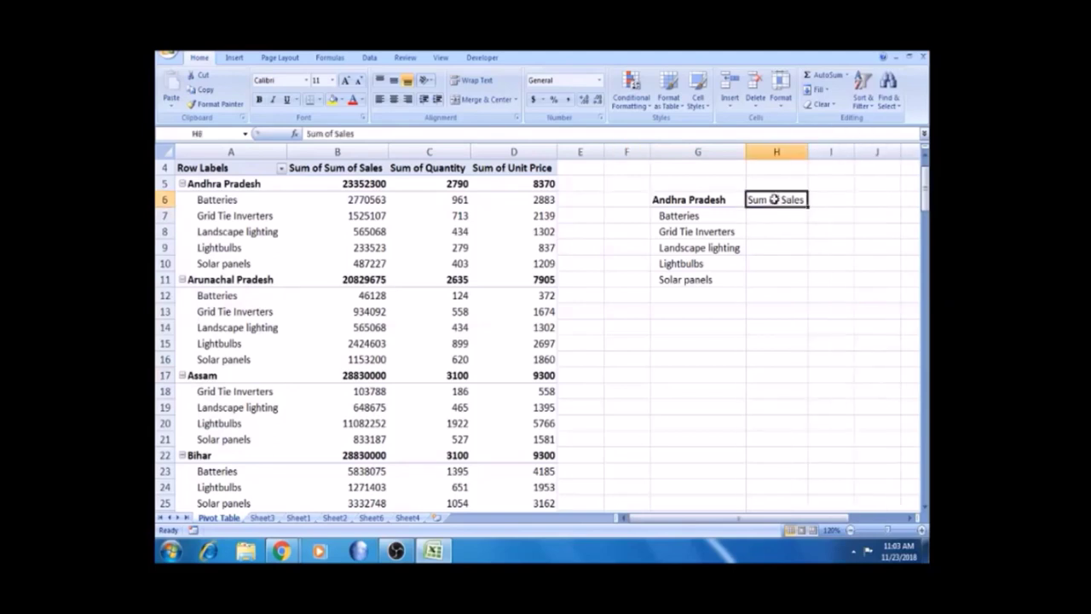
key(ctrl+b)
click(772, 219)
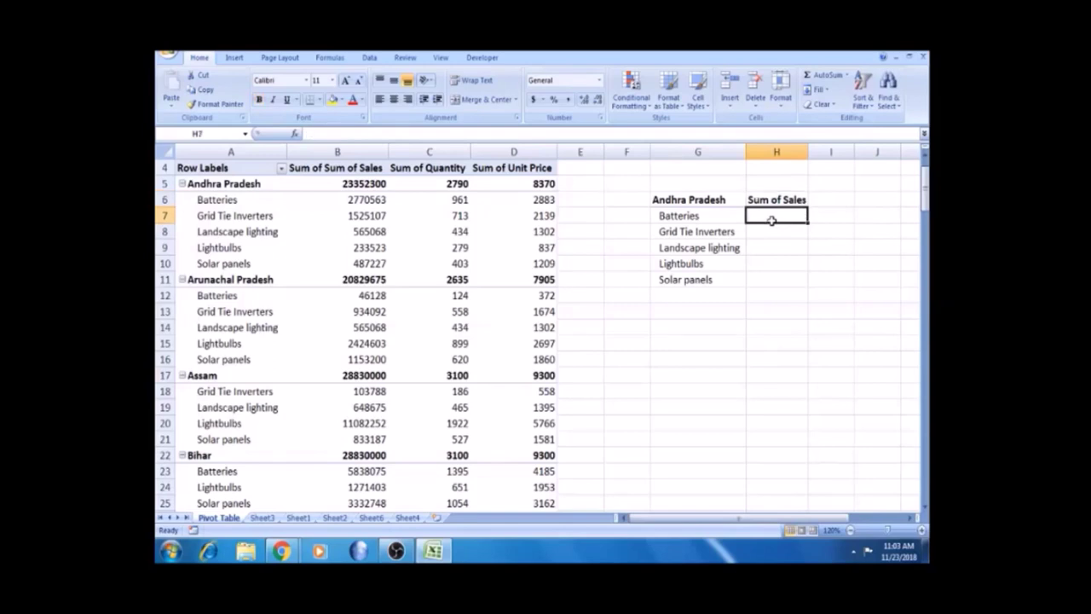
text(=)
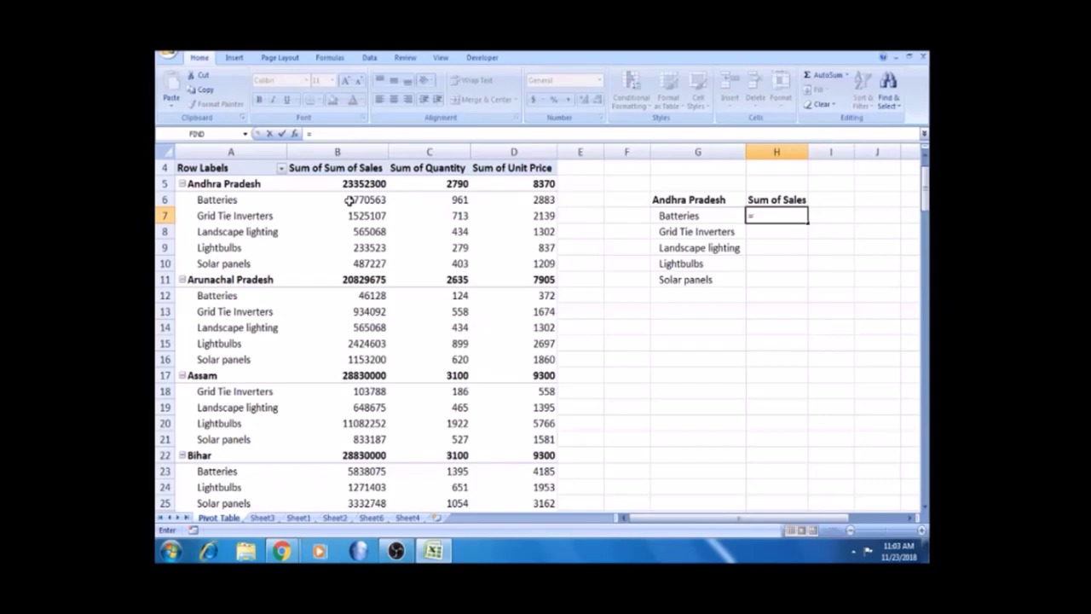
- Enter =B6 in H7 and fill it down to H11 for each category's Andhra Pradesh sales
text(B6)
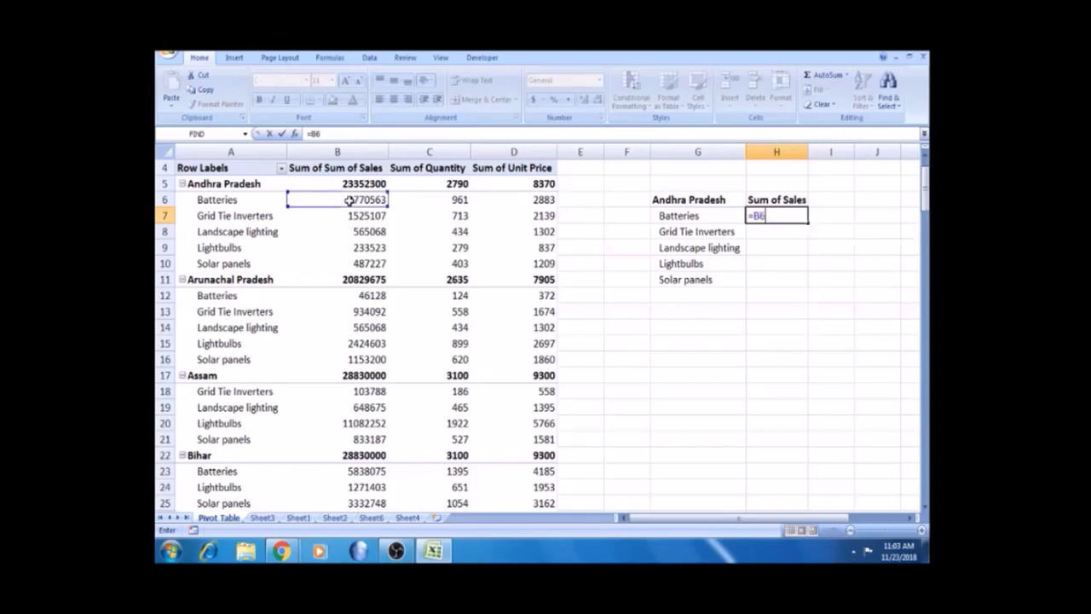
key(Return)
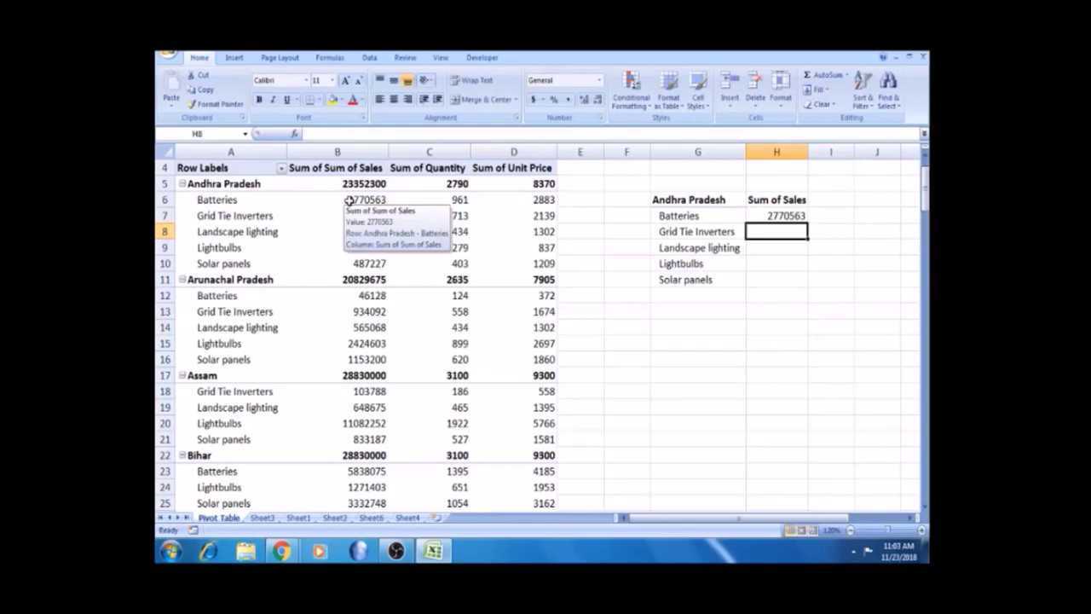
click(768, 216)
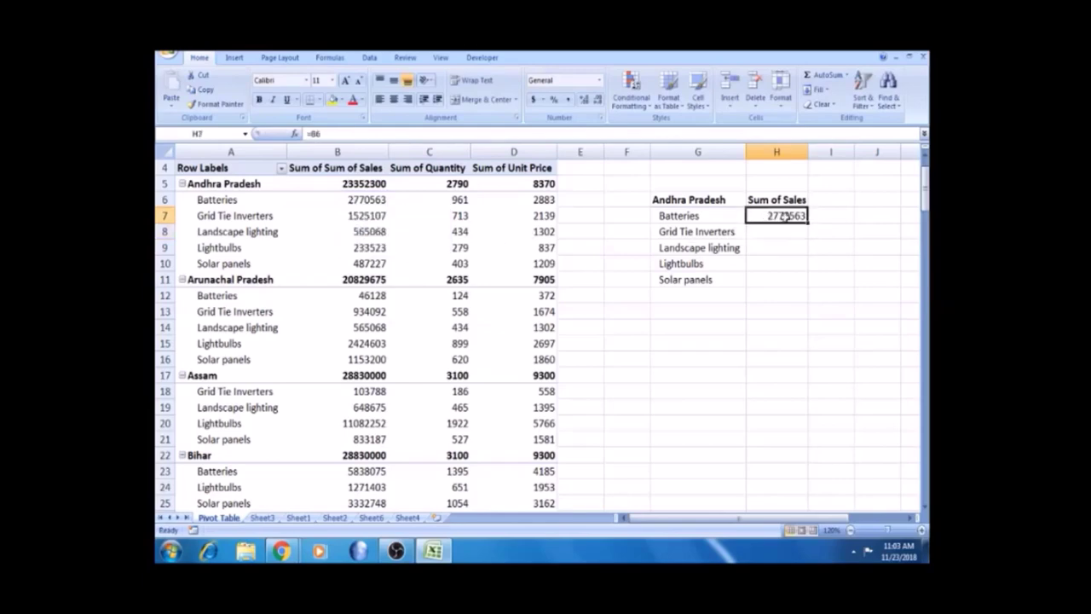
double_click(808, 221)
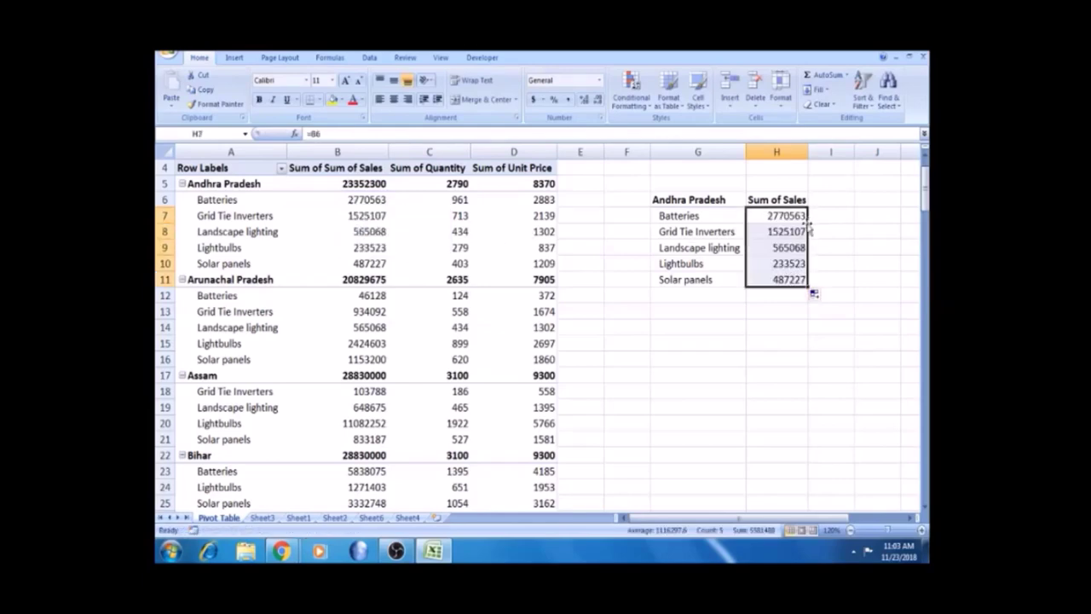
click(780, 264)
- Compare the pivot's category labels and Lightbulbs sales value with the linked figures
click(778, 216)
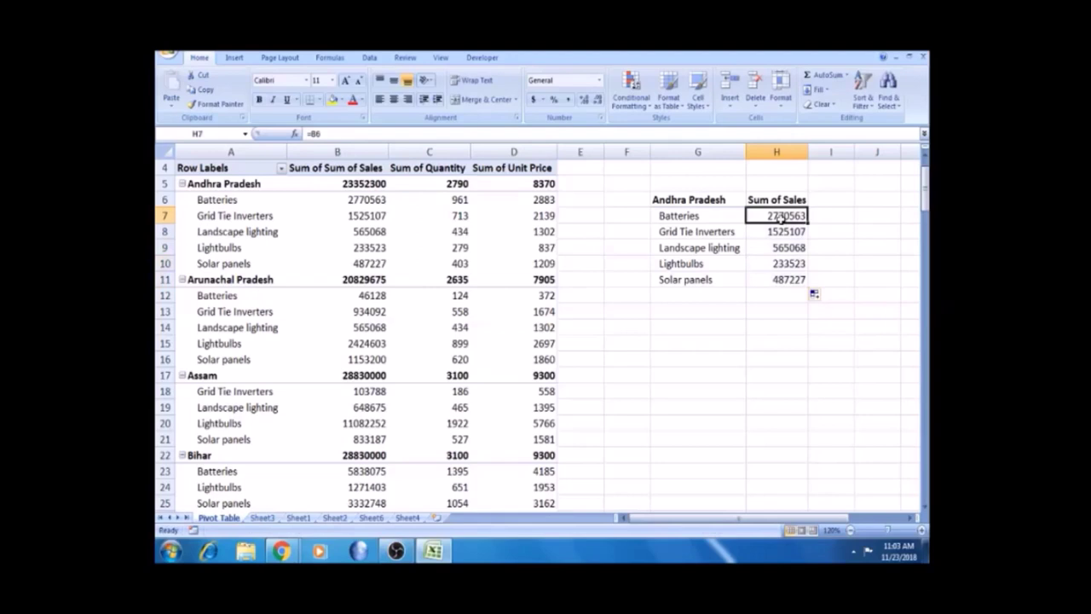
click(422, 245)
click(225, 223)
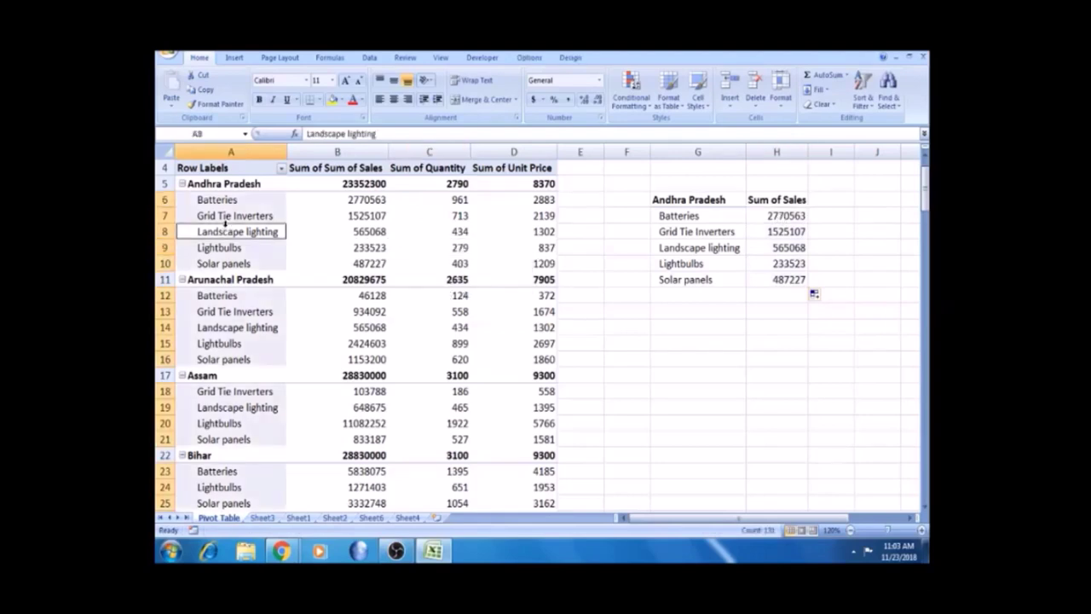
click(298, 246)
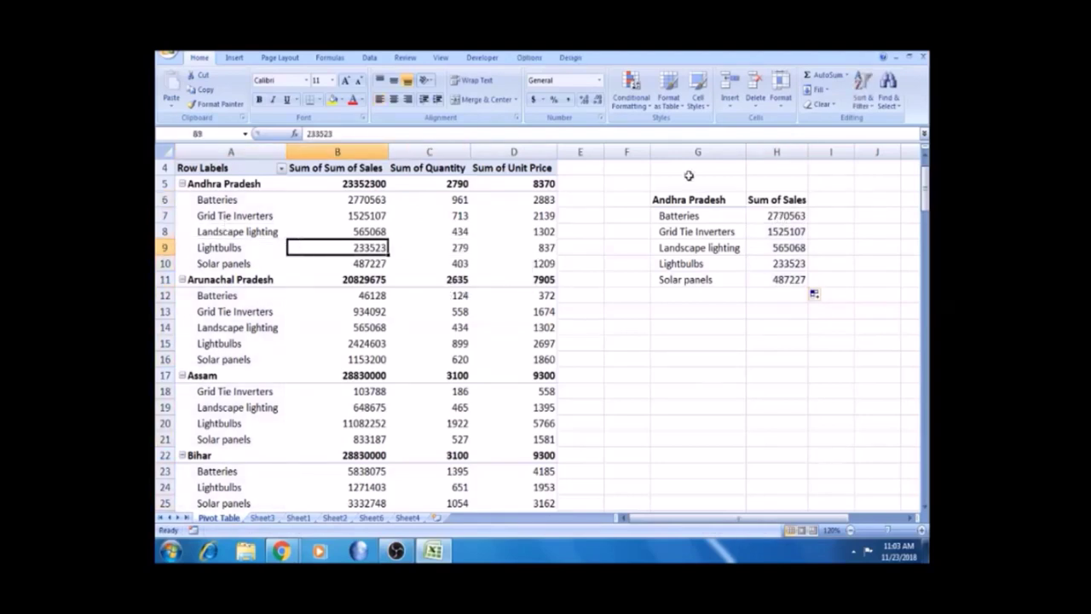
click(570, 58)
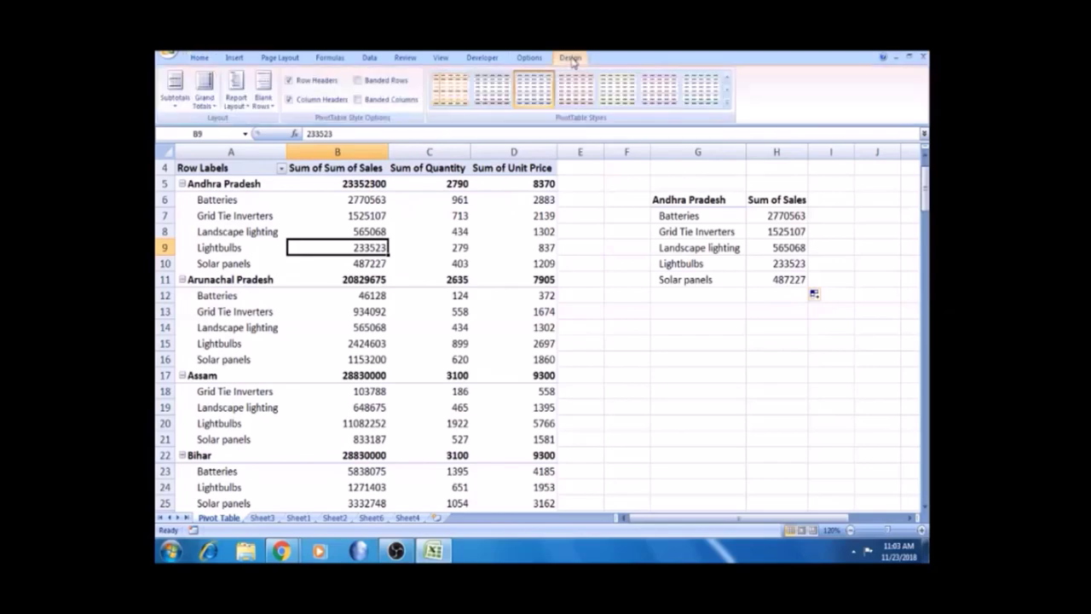
- Remove Sum of Sales from the pivot table's values using the field list
click(530, 58)
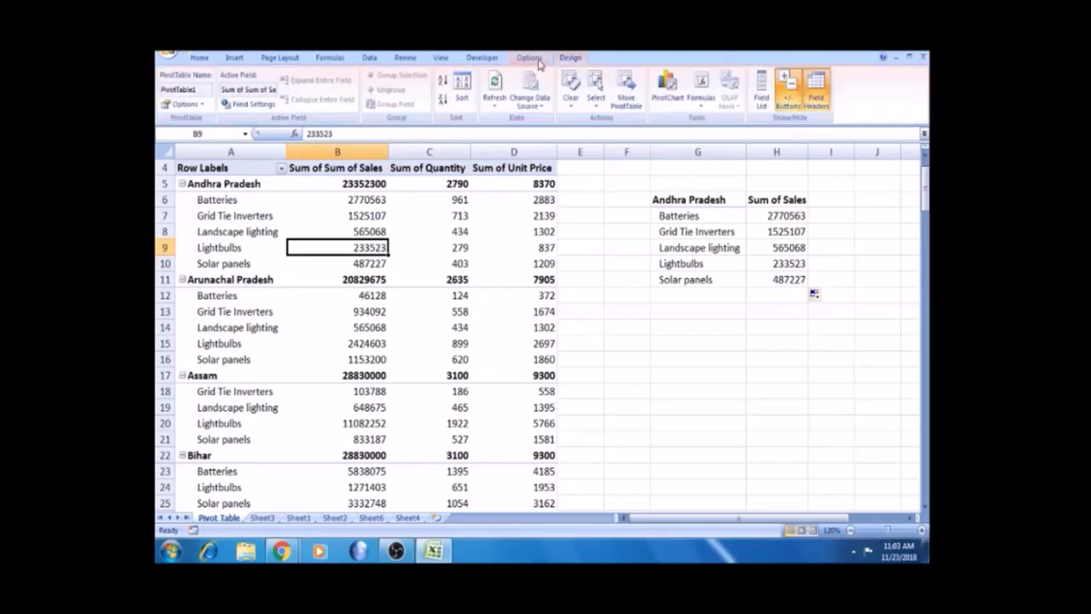
click(764, 94)
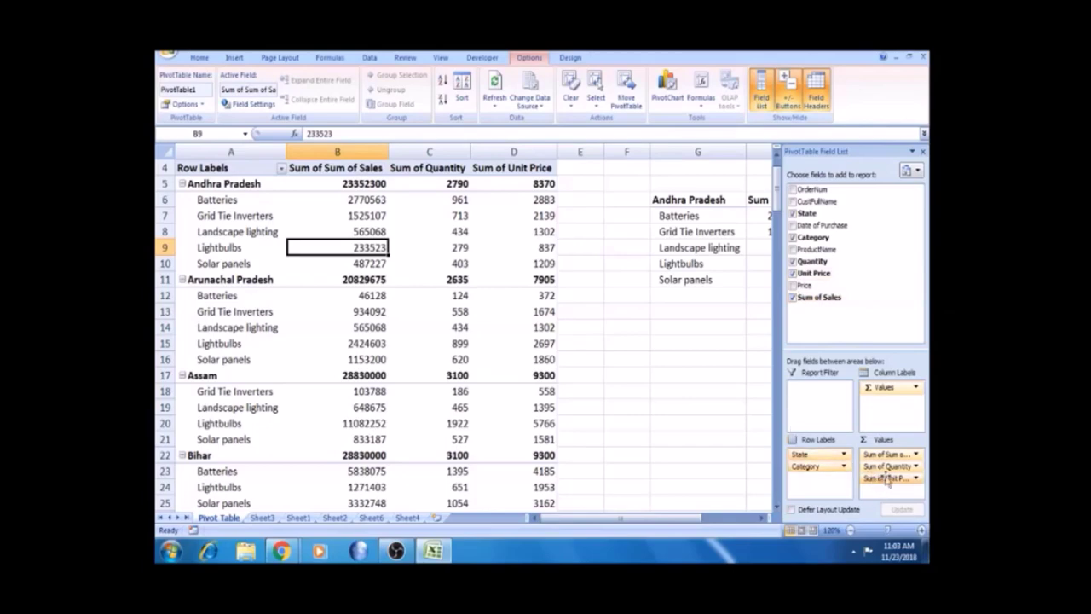
drag(887, 455, 840, 294)
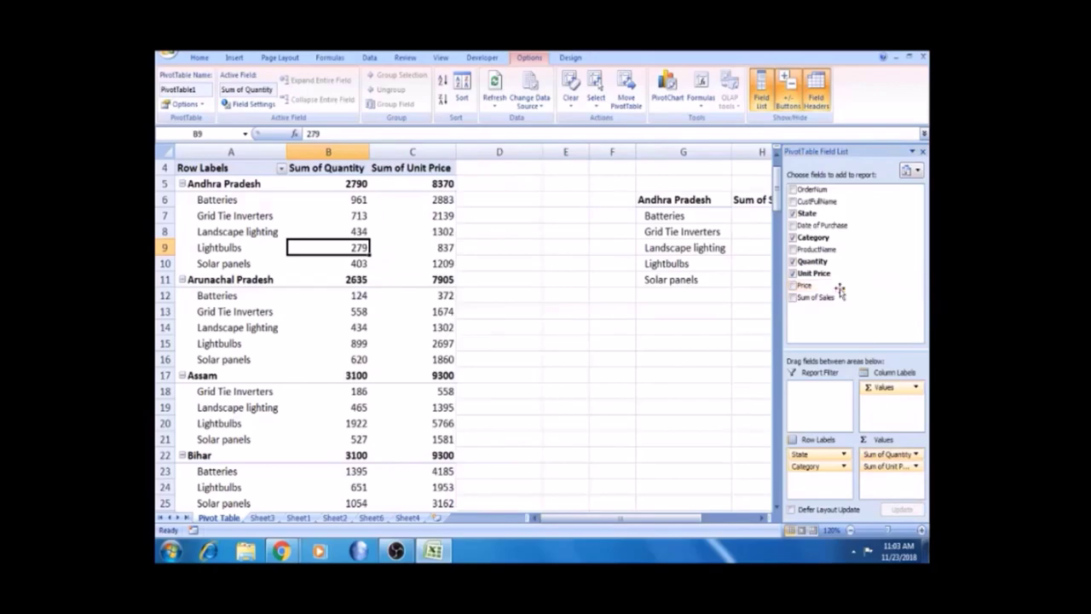
click(760, 228)
click(768, 213)
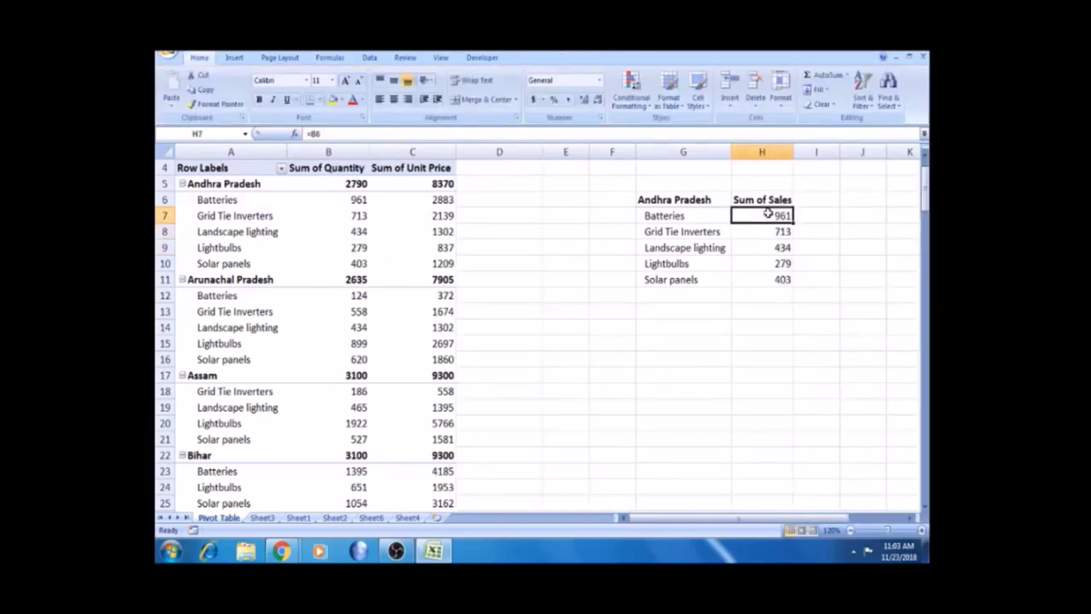
- Clear the five sales figures in H7:H11
click(345, 200)
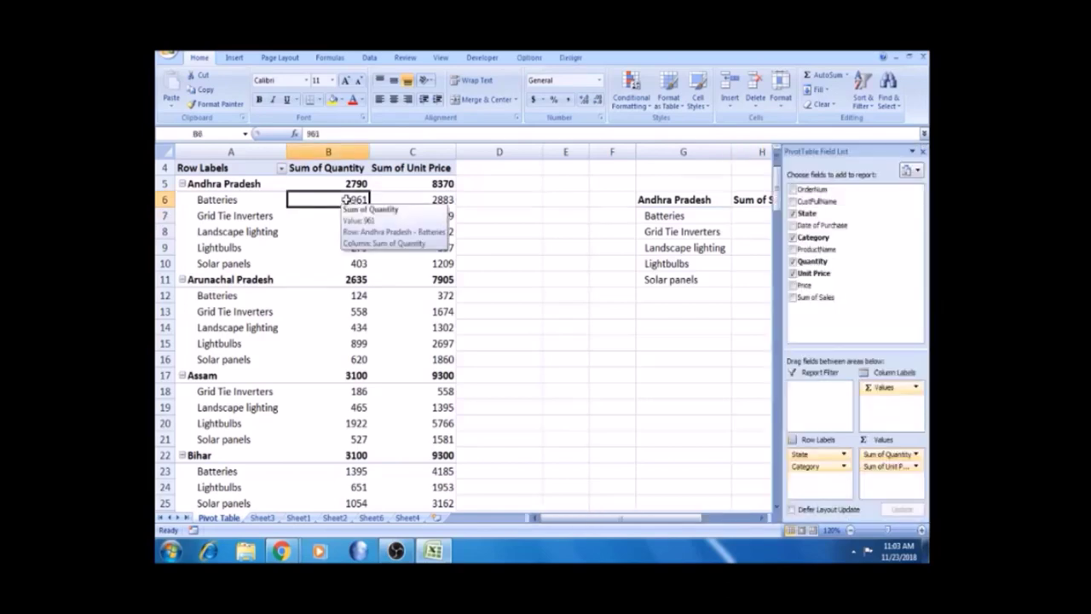
click(681, 216)
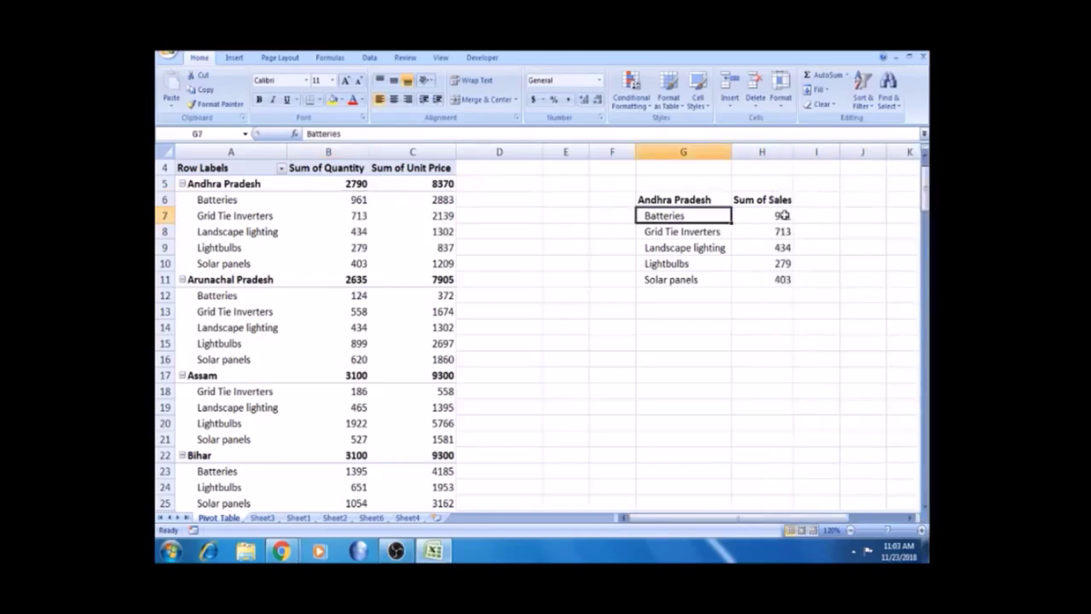
click(783, 216)
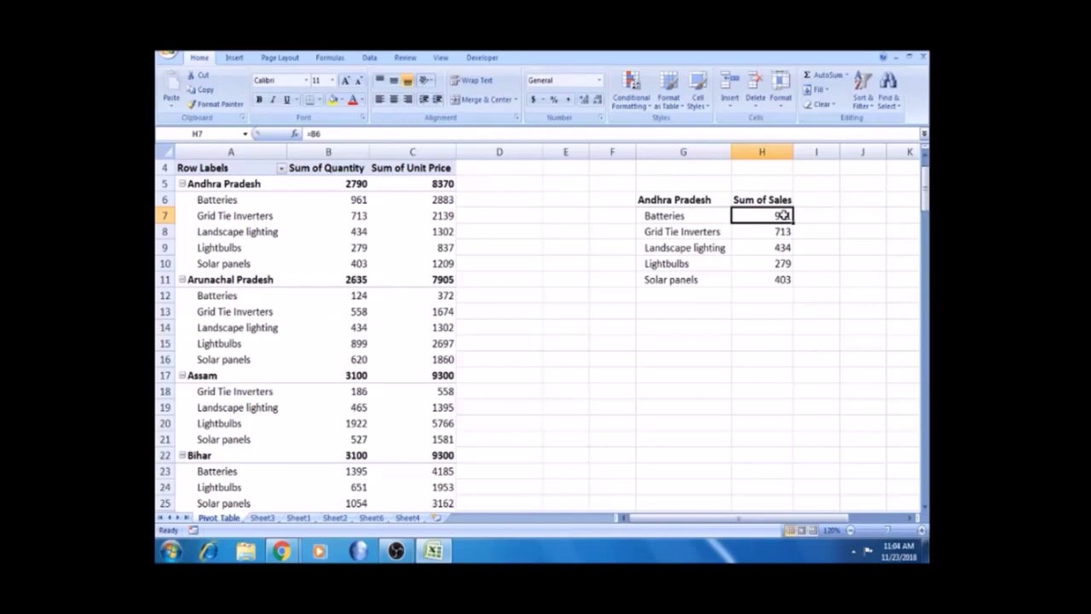
key(shift+Down)
key(shift+Down)
key(shift+Down)
key(shift+Down)
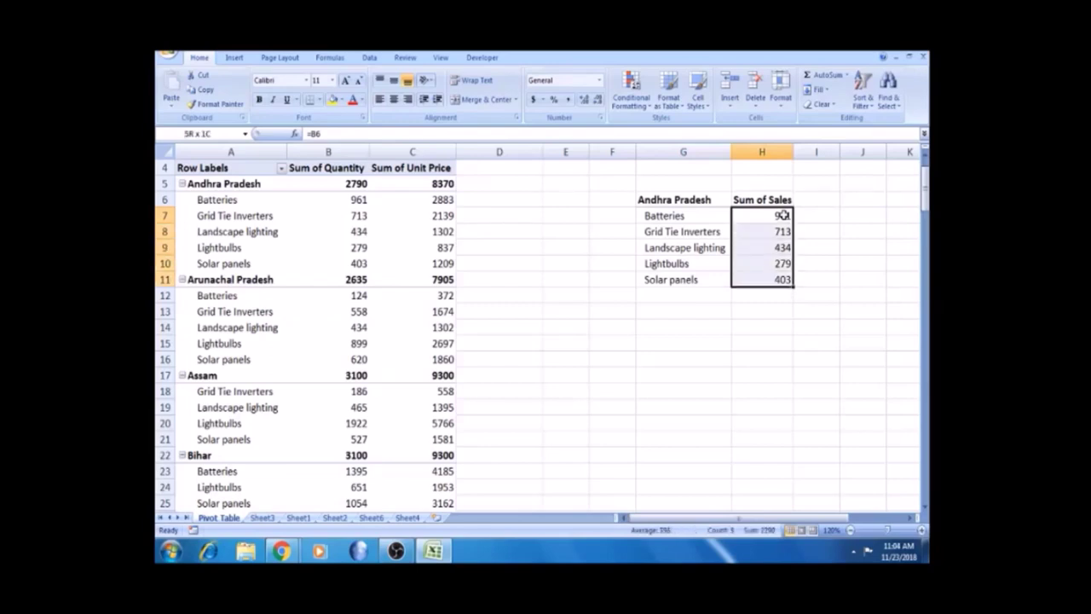
key(Delete)
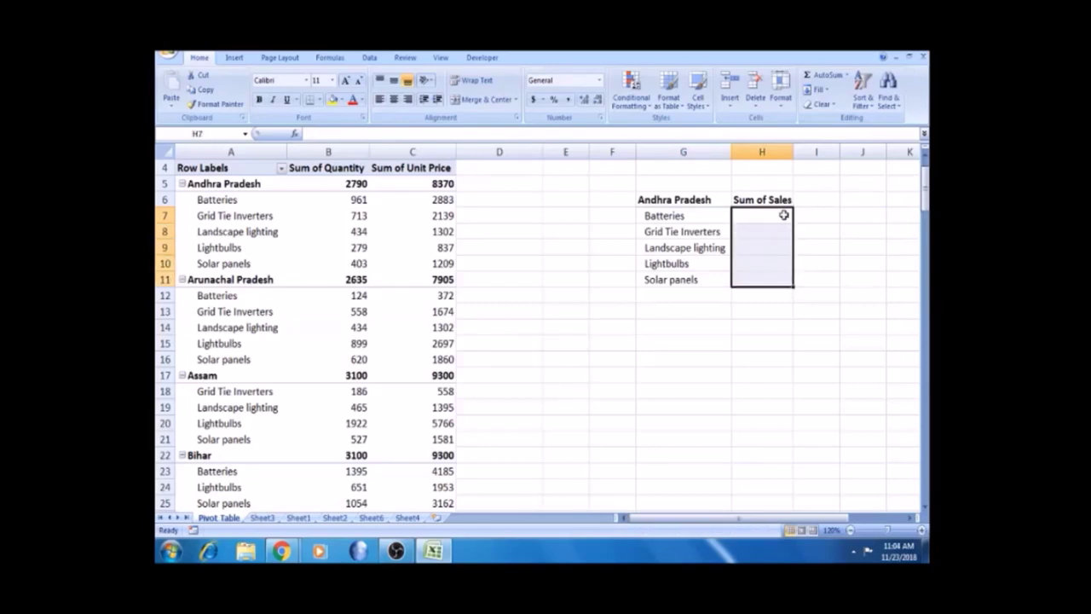
- Cancel the H7 formula, add Sum of Sales to the pivot values and remove Sum of Unit Price
click(783, 215)
text(=)
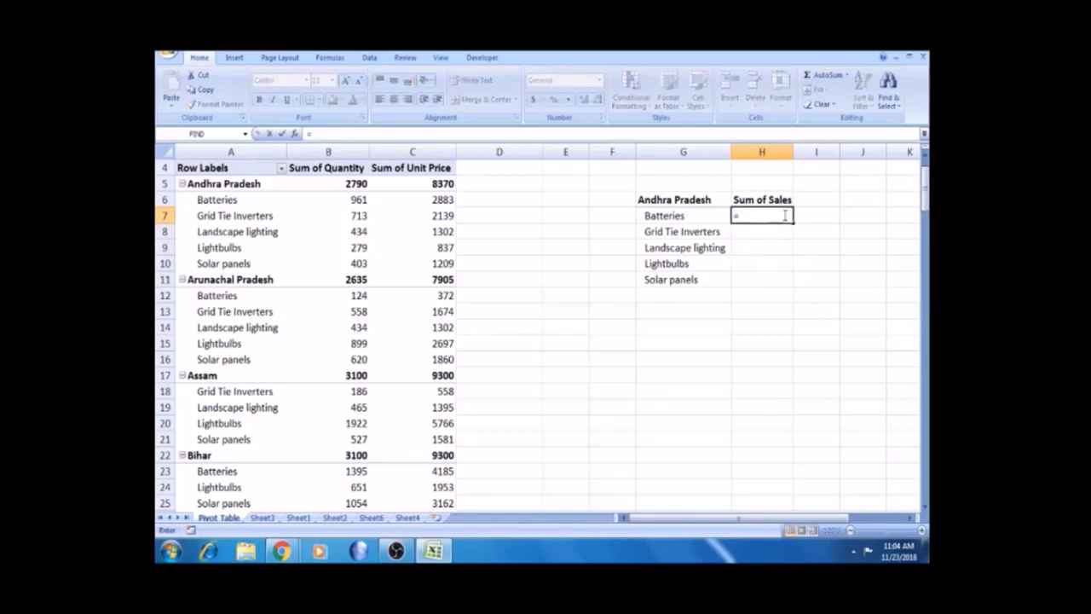
click(526, 275)
key(Escape)
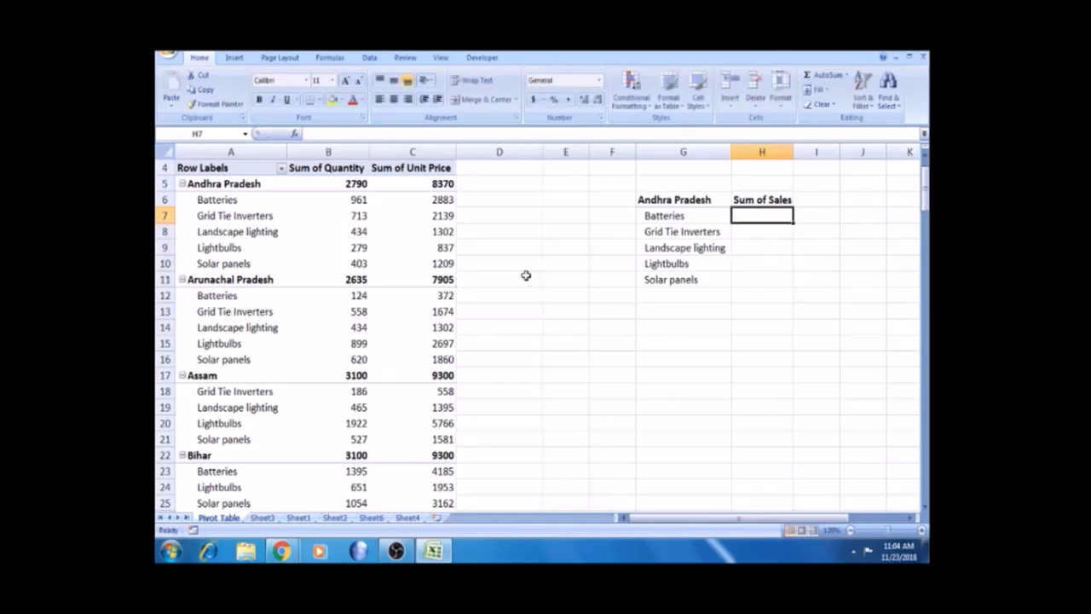
click(327, 252)
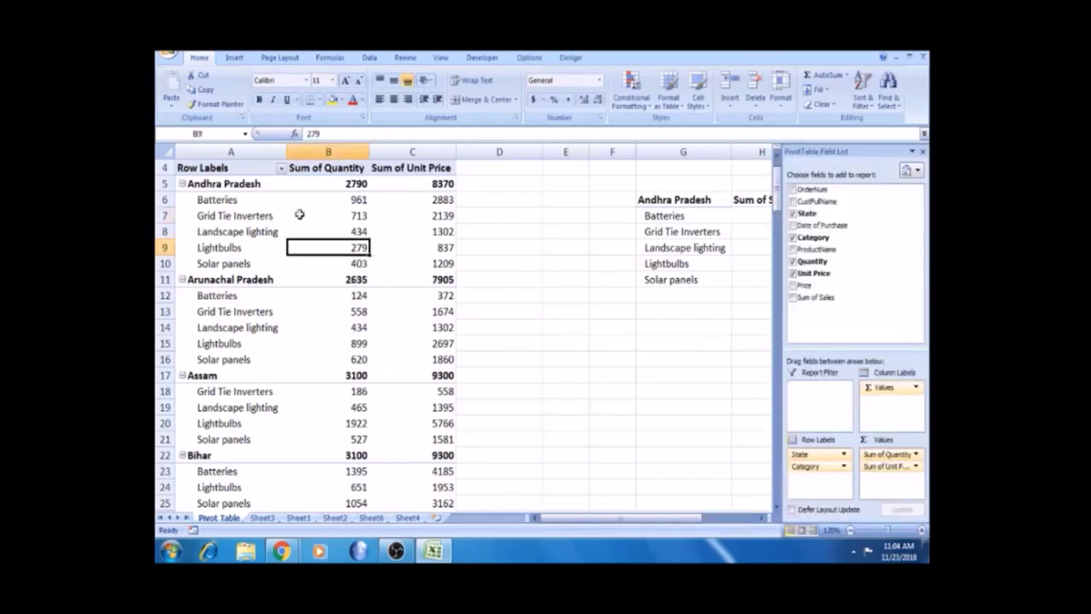
mouse_move(828, 297)
mouse_down()
mouse_move(902, 490)
mouse_move(828, 312)
mouse_up()
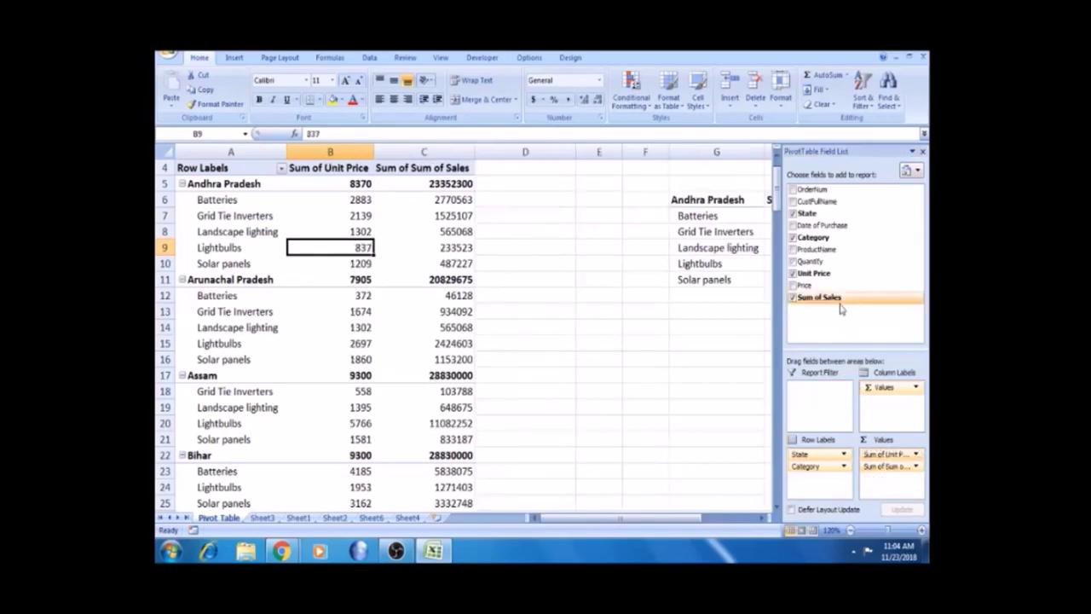
drag(889, 454, 855, 294)
click(657, 360)
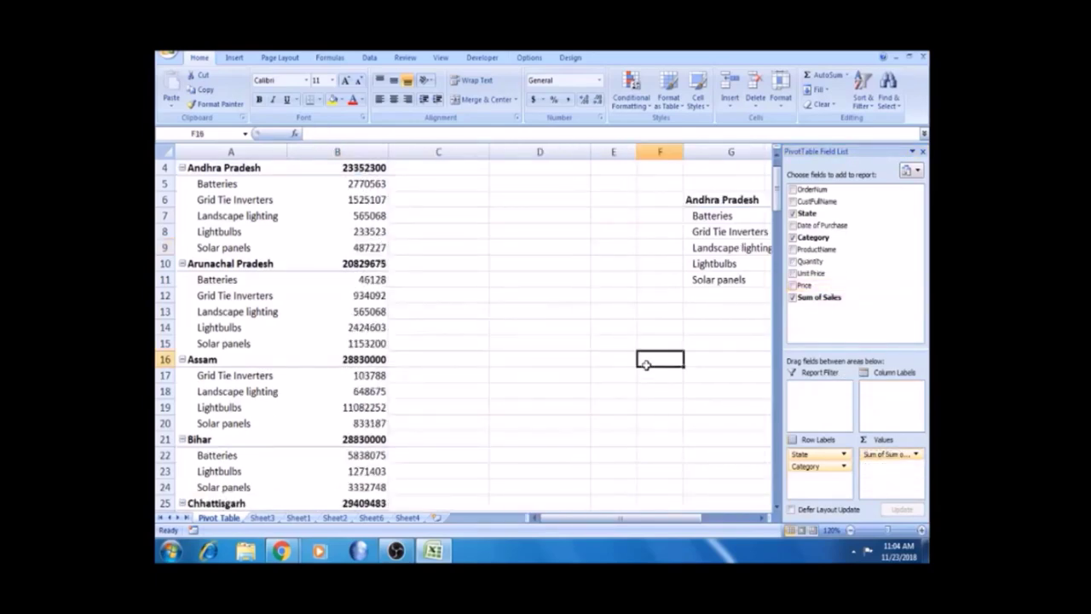
click(712, 198)
key(shift+Right)
key(shift+Down)
key(shift+Down)
key(shift+Down)
key(shift+Down)
key(shift+Down)
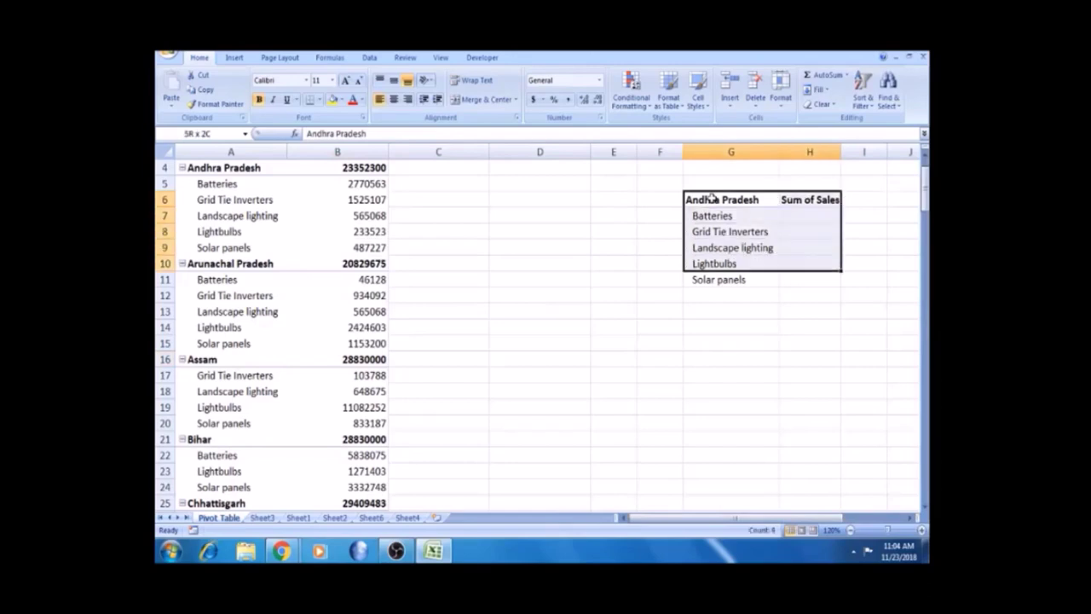
- Move the summary table to D6 and widen column E to fit Sum of Sales
key(ctrl+c)
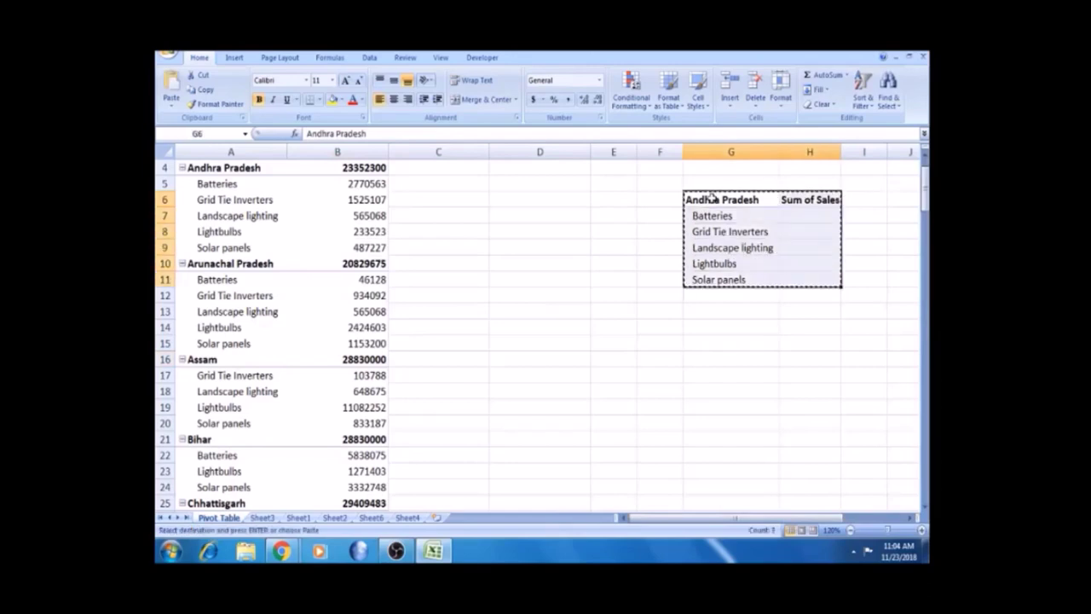
click(476, 198)
click(514, 200)
key(Return)
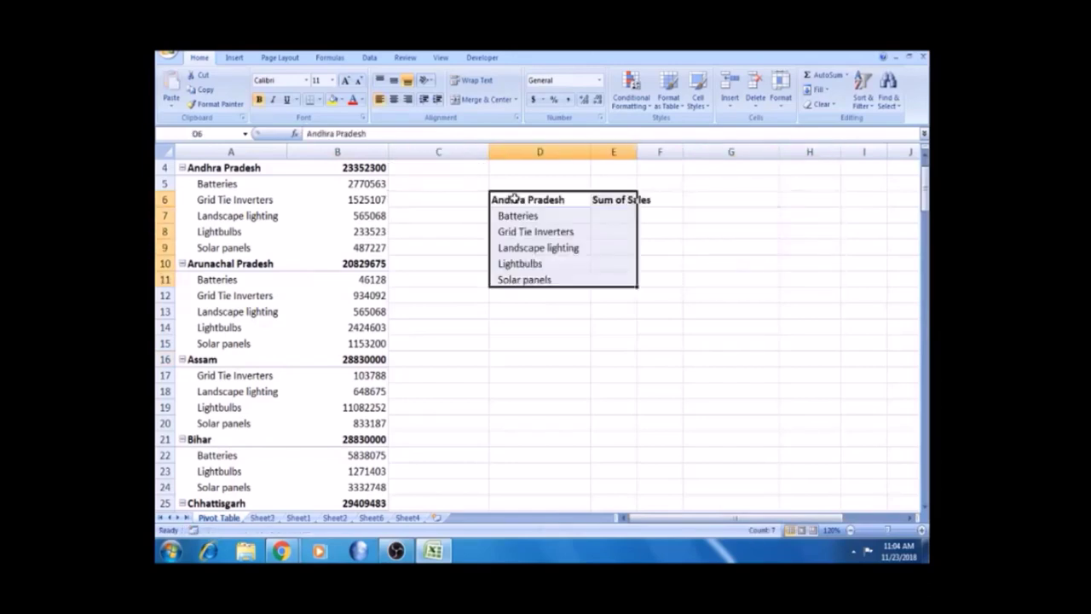
double_click(635, 149)
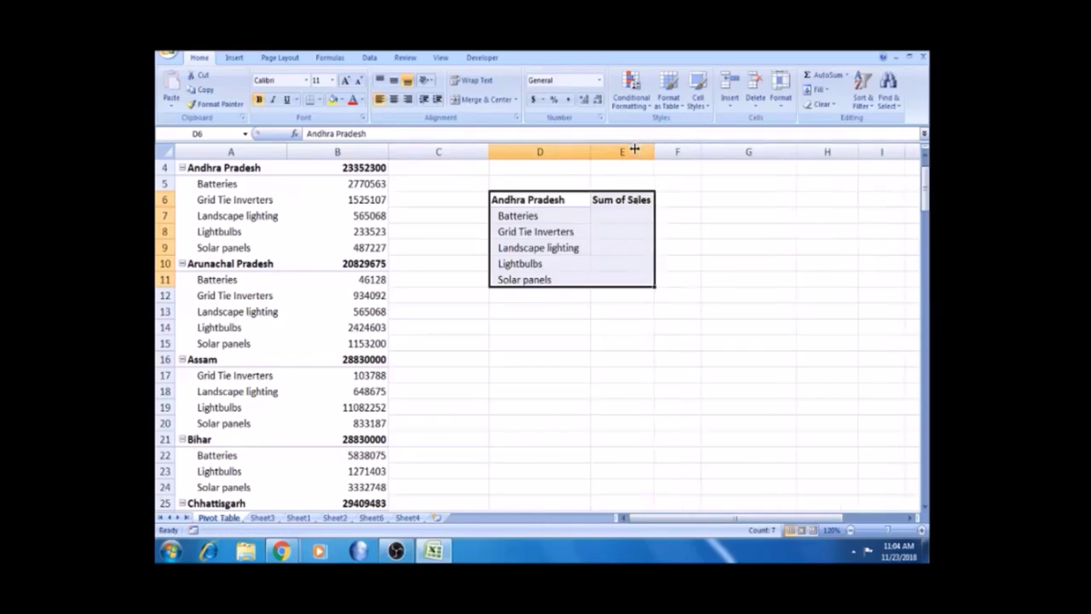
click(619, 203)
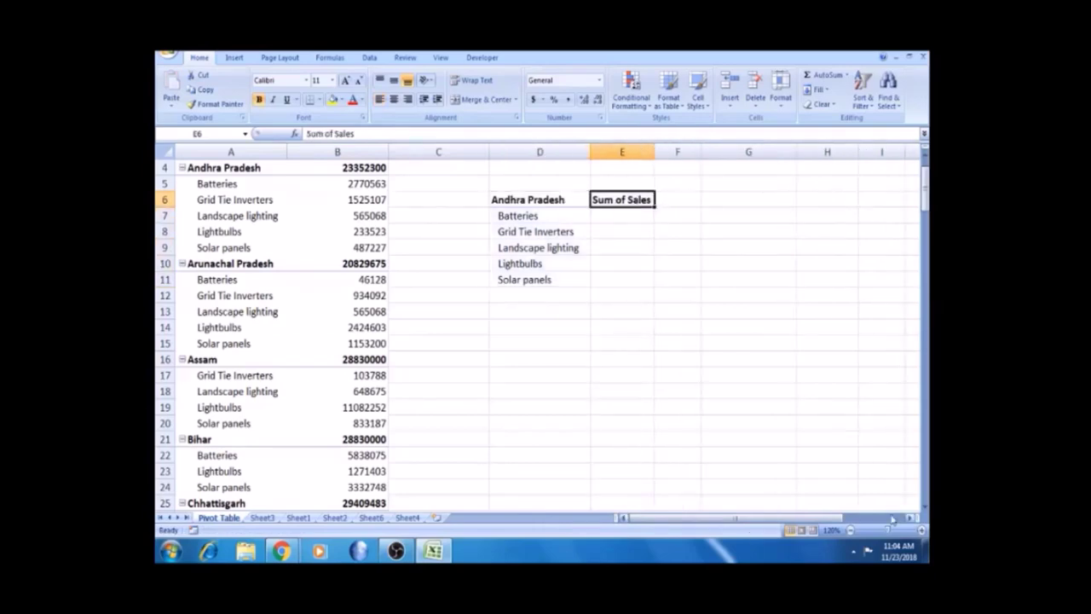
- Zoom to 150% and shift the summary table up so it starts at D4
click(921, 530)
click(922, 529)
click(921, 529)
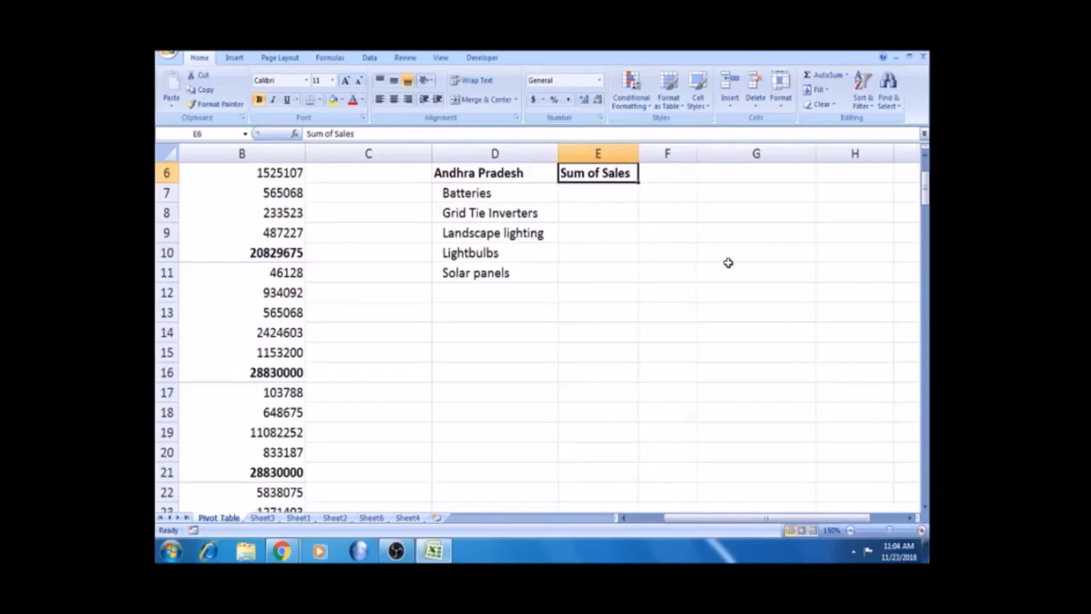
click(624, 206)
key(Up)
key(Up)
key(Up)
key(Up)
key(Up)
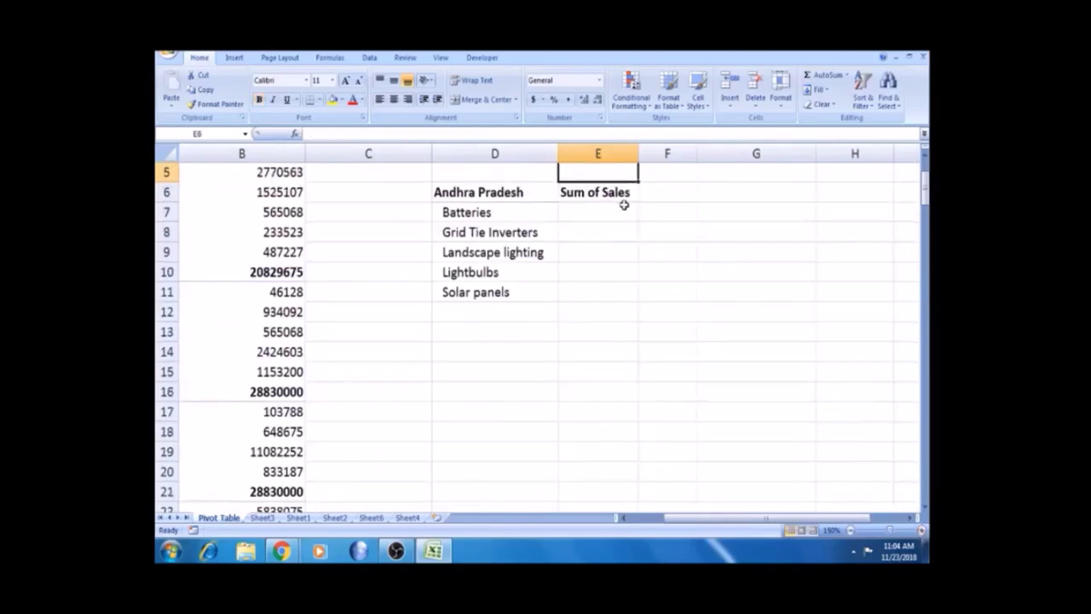
key(Down)
key(Down)
key(Down)
key(Left)
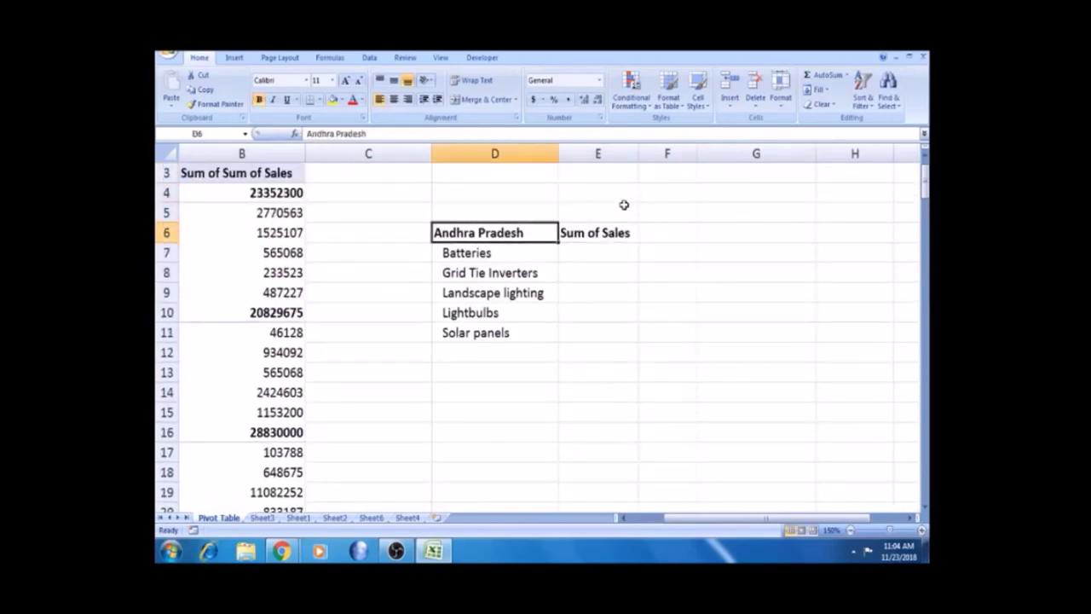
key(shift+Right)
key(shift+Right)
key(shift+Down)
key(shift+Down)
key(shift+Down)
key(shift+Down)
key(shift+Down)
key(shift+Down)
key(ctrl+c)
key(Up)
key(Up)
key(ctrl+v)
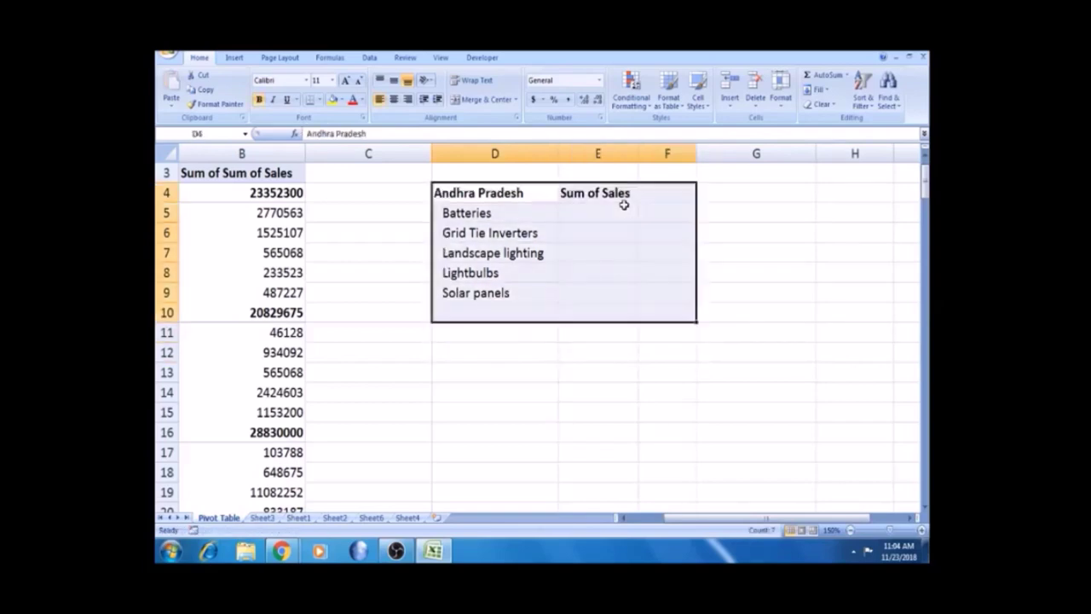
click(505, 226)
key(Up)
key(Right)
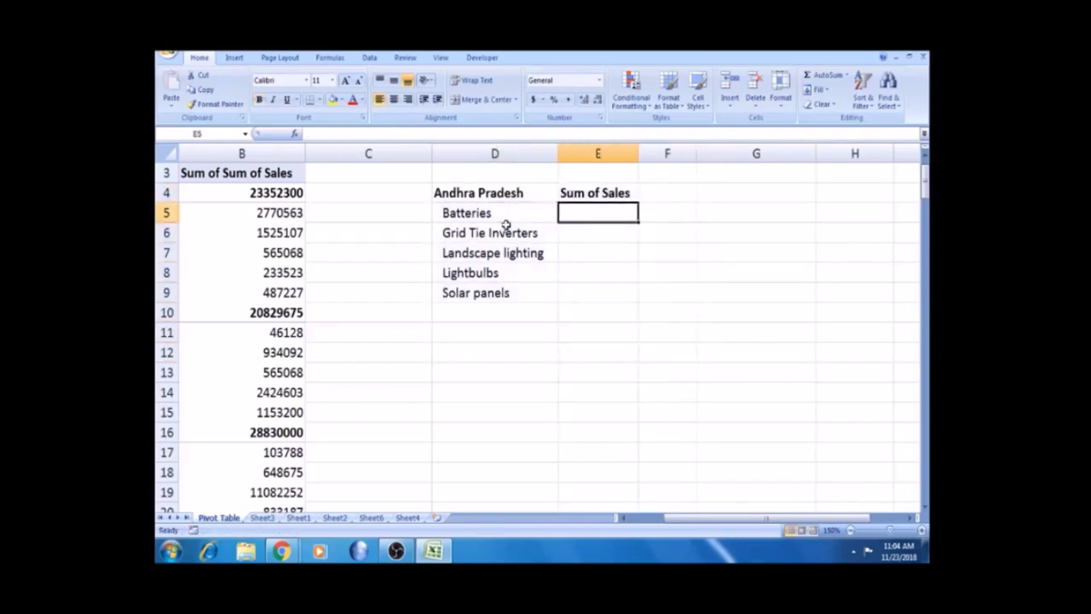
- Enter a GETPIVOTDATA formula for Andhra Pradesh Batteries in E5 and fill it down to E9
text(=)
drag(683, 517, 653, 526)
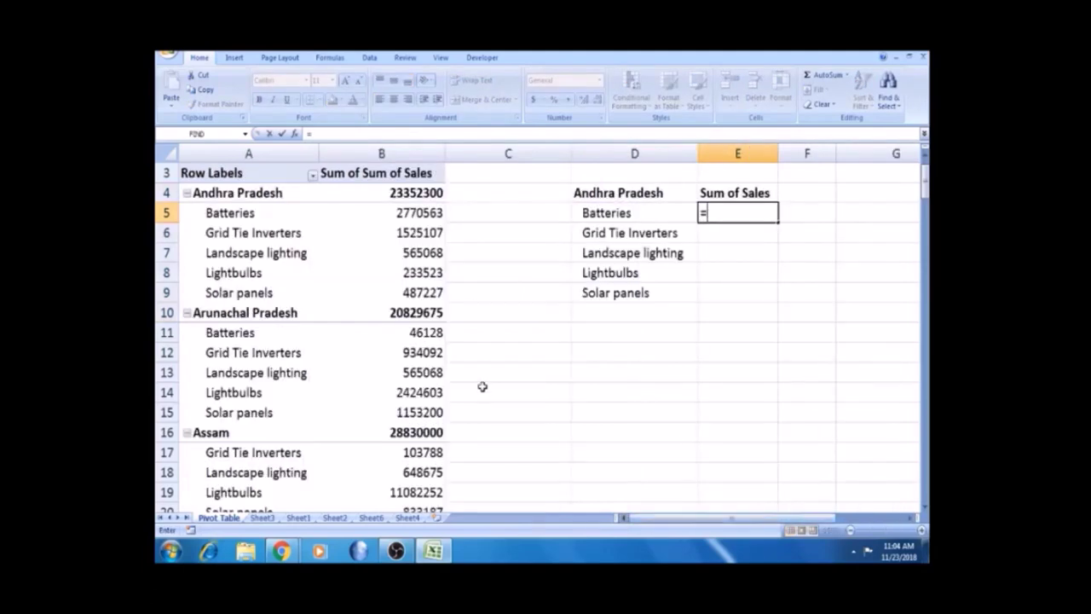
click(417, 213)
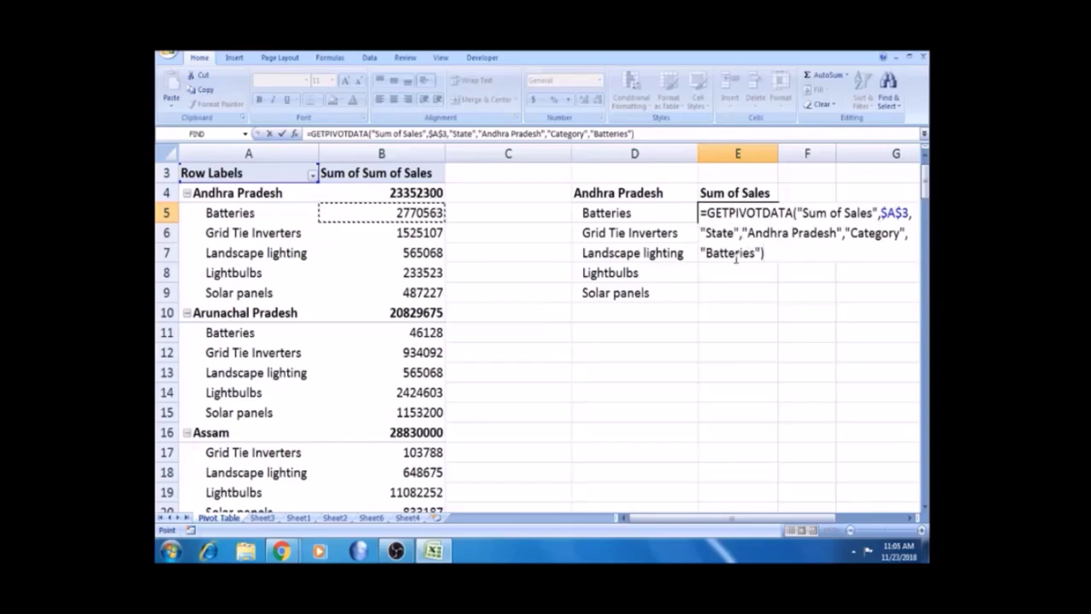
key(Return)
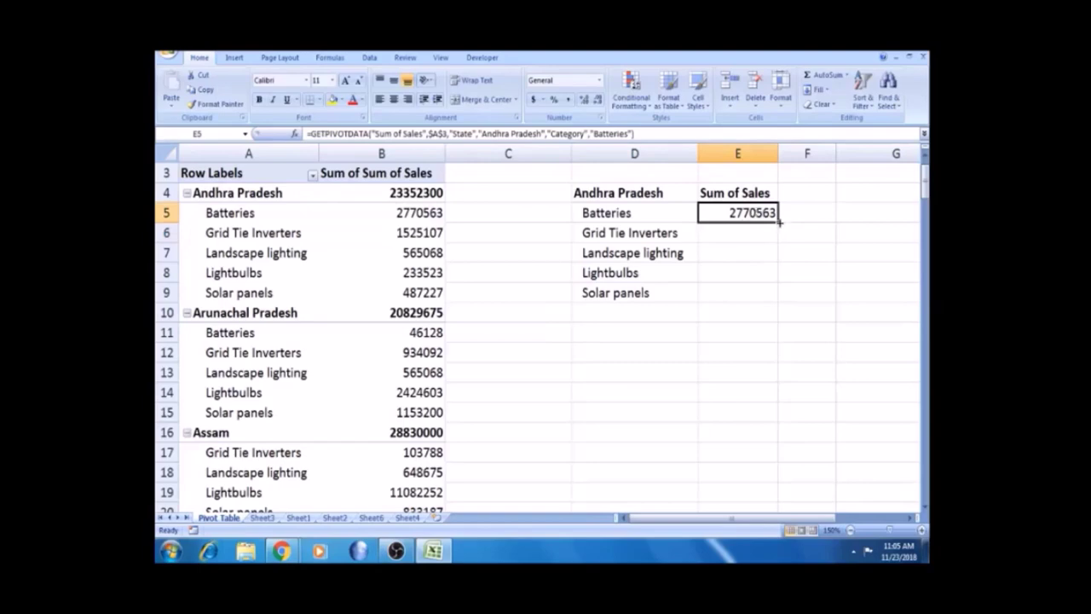
double_click(778, 221)
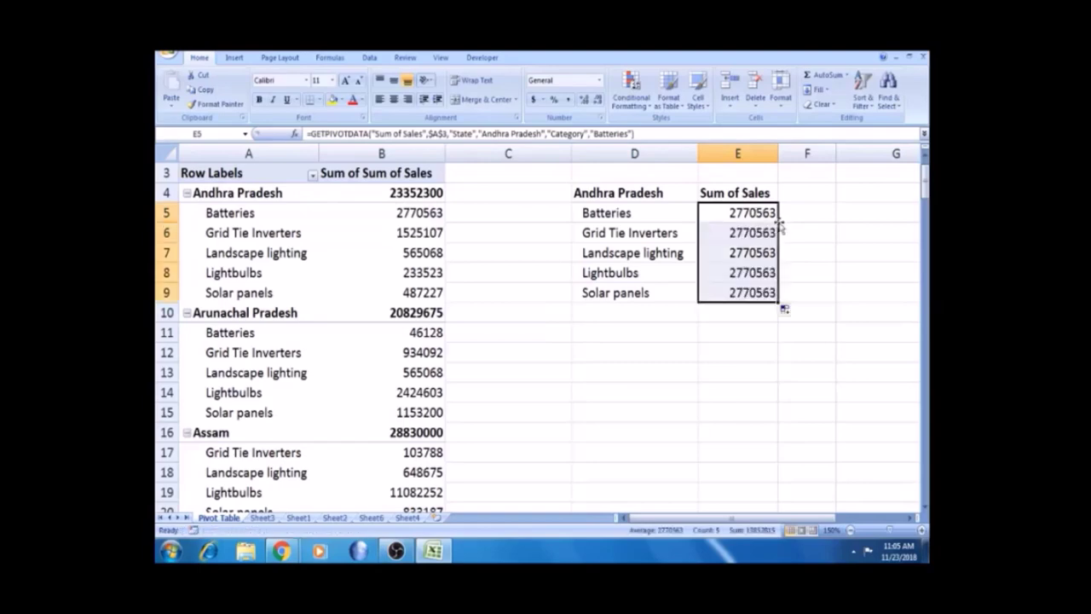
click(750, 233)
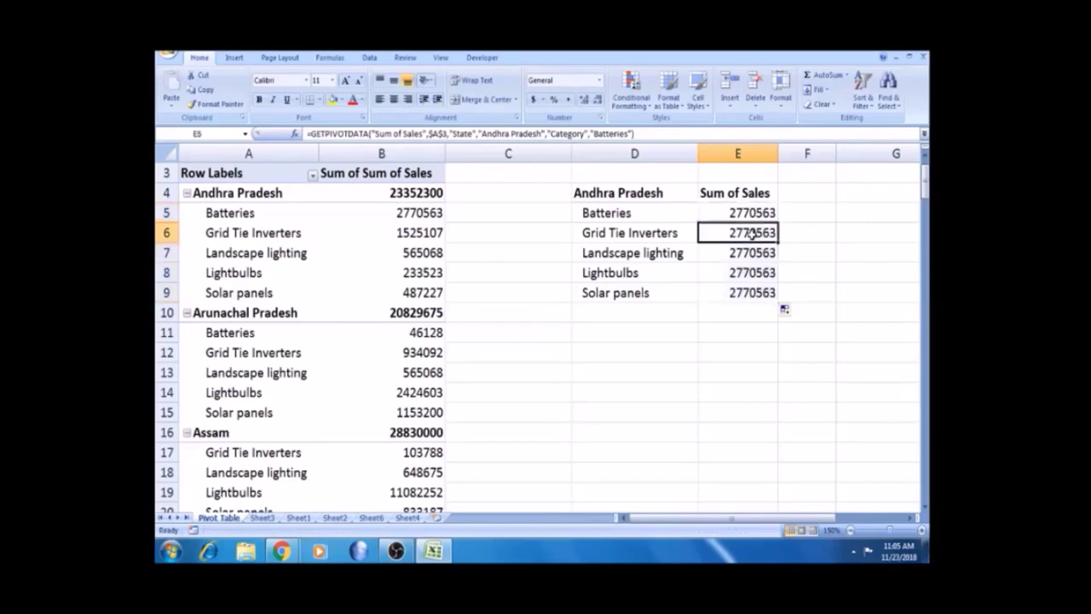
click(741, 214)
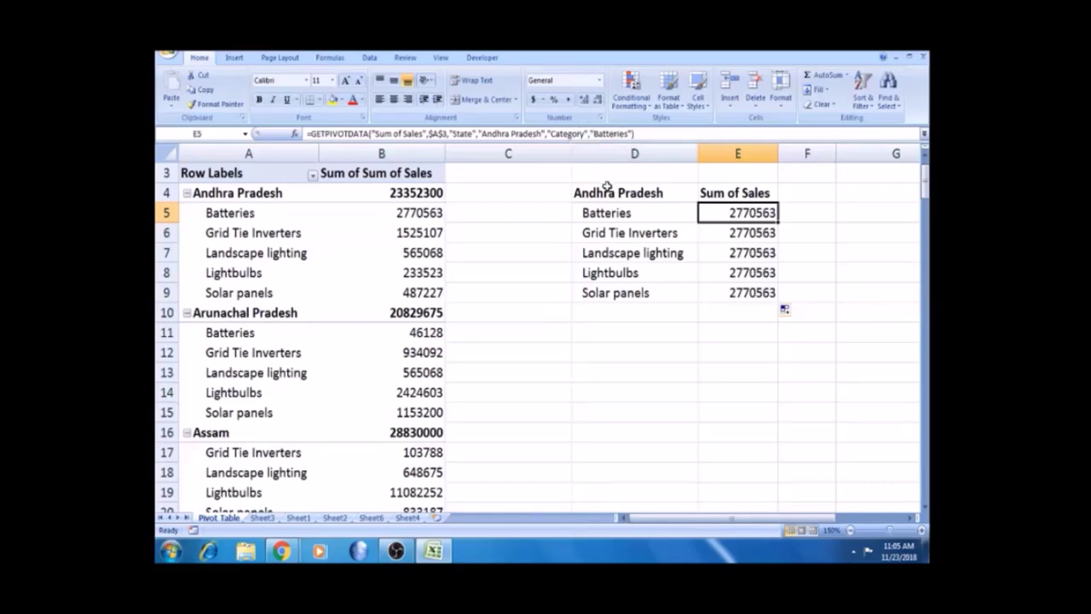
click(607, 188)
click(256, 189)
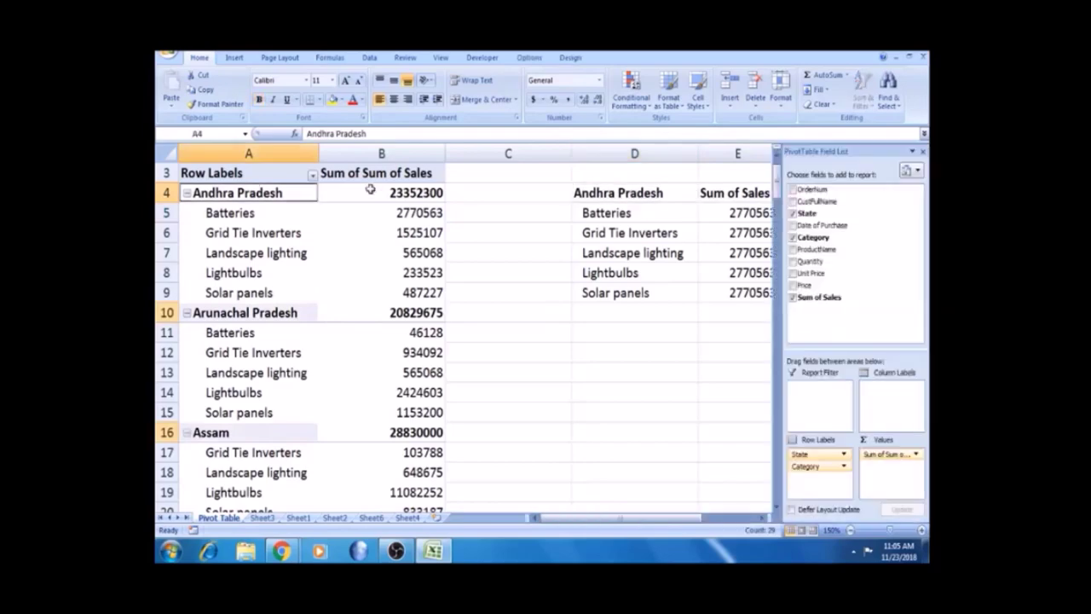
- Check the filled E5:E9 formulas, each still returning the Batteries value 2770563
click(652, 216)
click(744, 212)
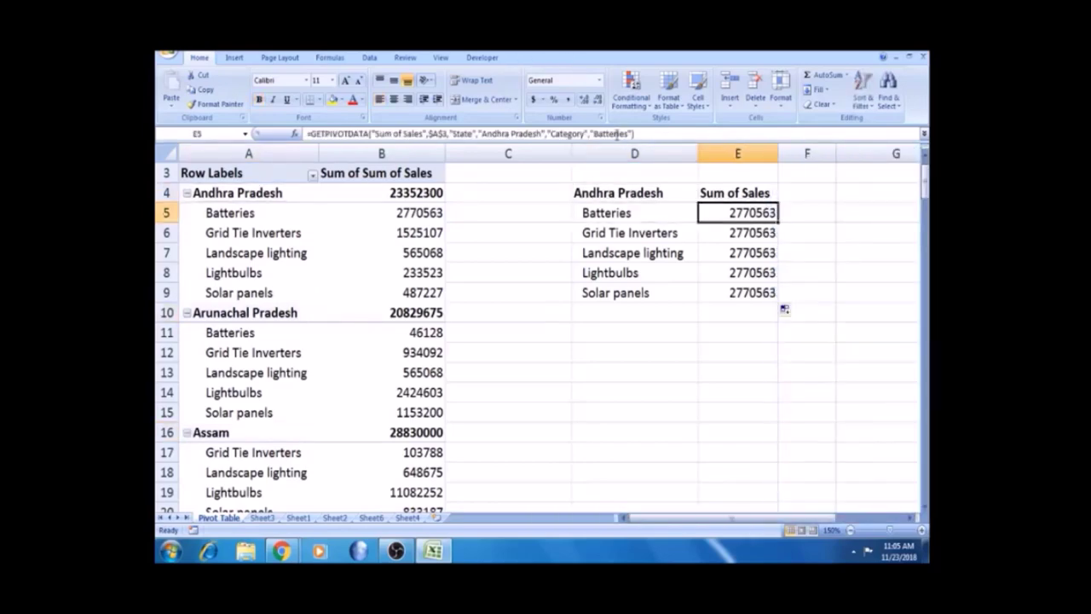
click(727, 235)
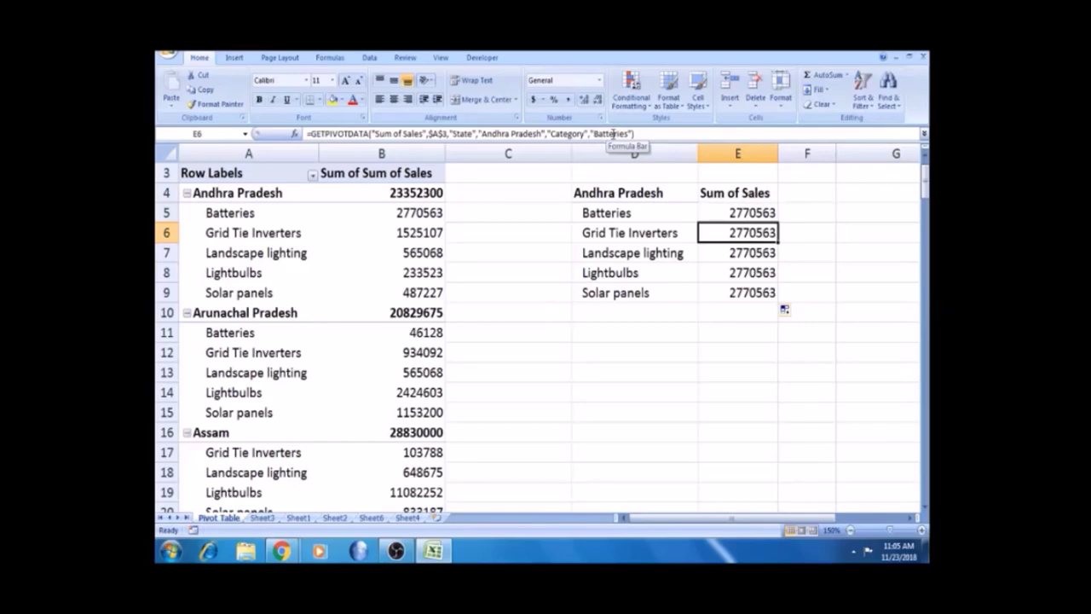
click(736, 209)
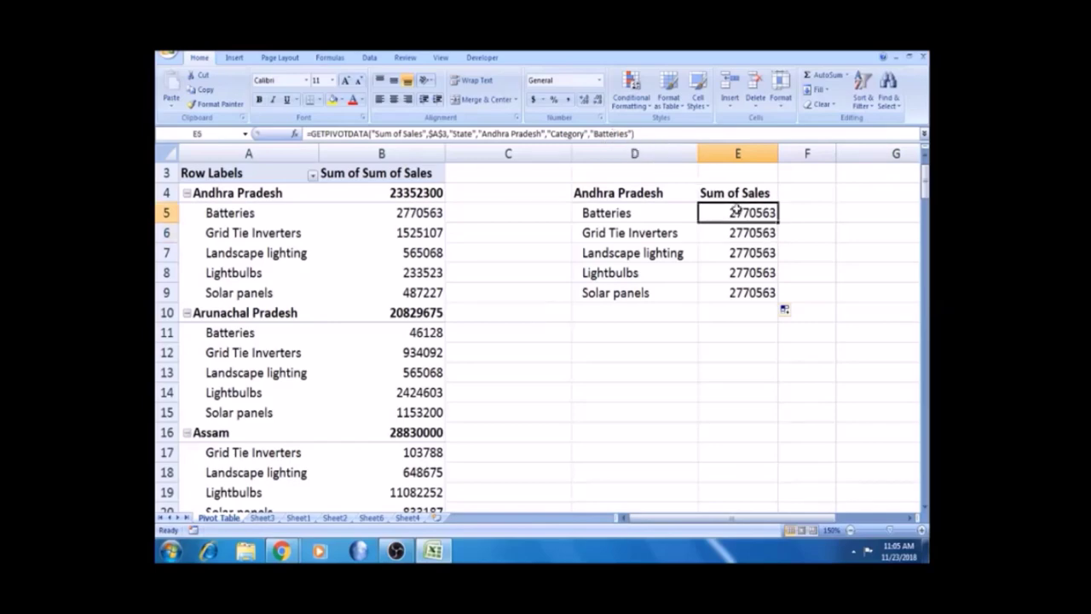
- Replace the hard-coded 'Batteries' in E5's GETPIVOTDATA formula with a D5 reference
click(628, 134)
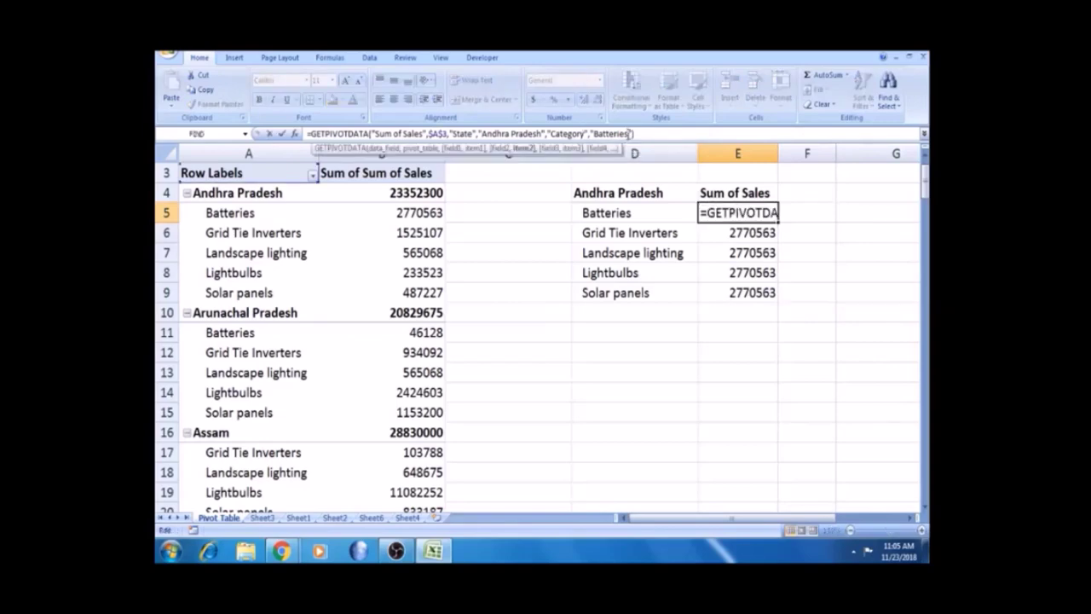
key(BackSpace)
key(BackSpace)
key(BackSpace)
key(BackSpace)
key(BackSpace)
key(BackSpace)
key(BackSpace)
key(BackSpace)
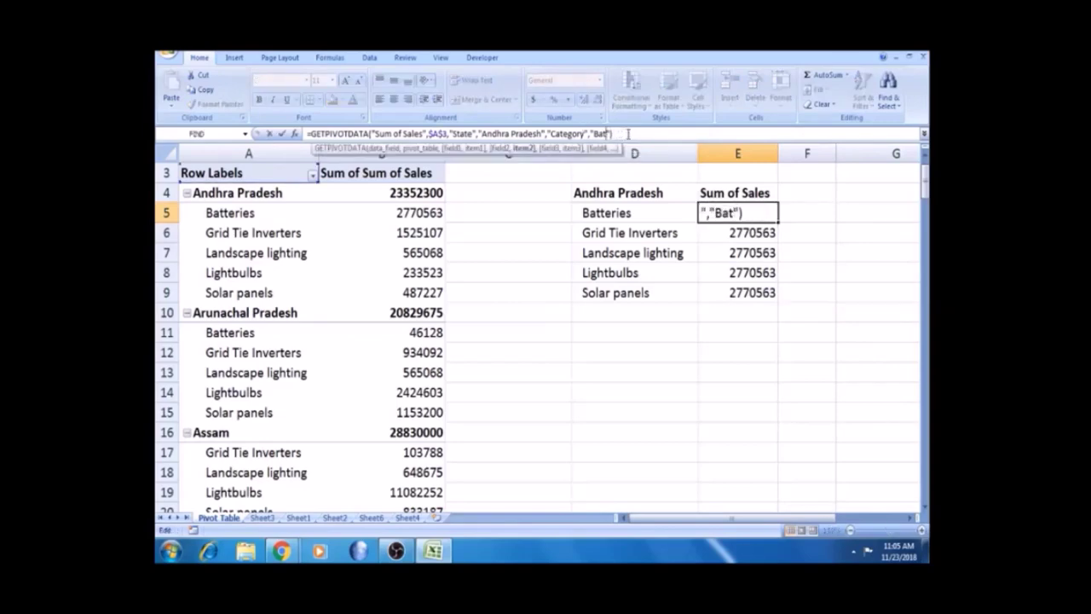
key(BackSpace)
text(D5)
key(Return)
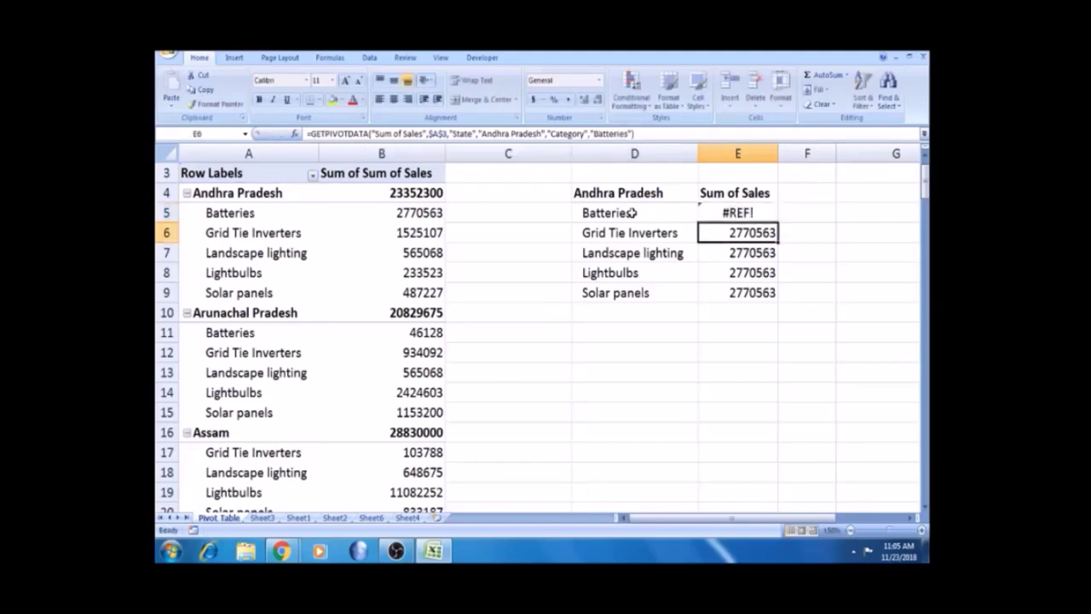
click(731, 212)
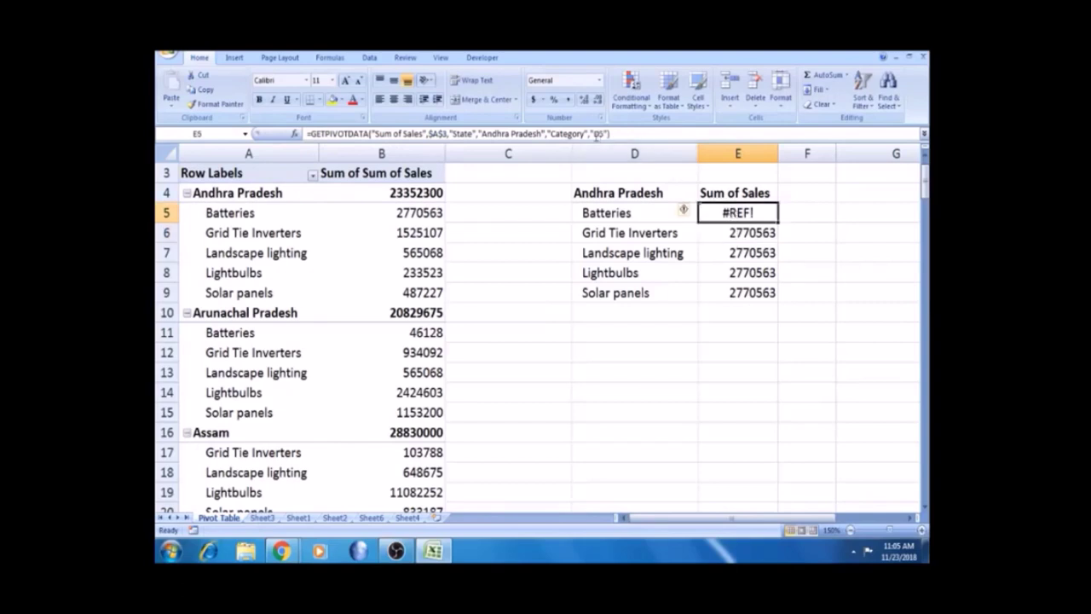
- Remove the stray quotes around D5 and fill the fixed formula down to E9 (2770563 to 487227)
click(596, 133)
key(BackSpace)
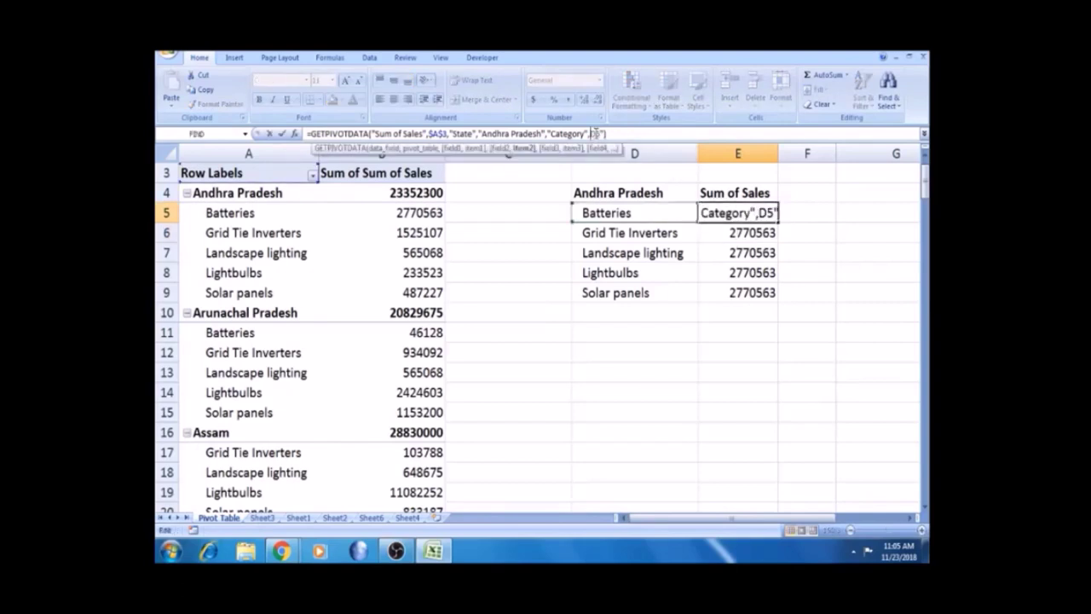
key(Delete)
key(Return)
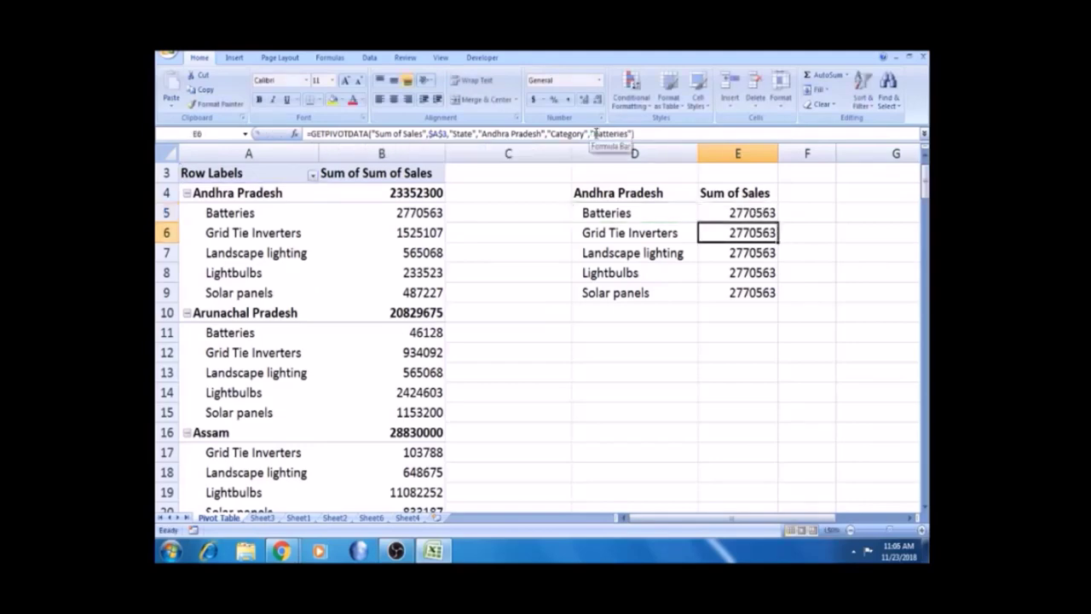
click(763, 212)
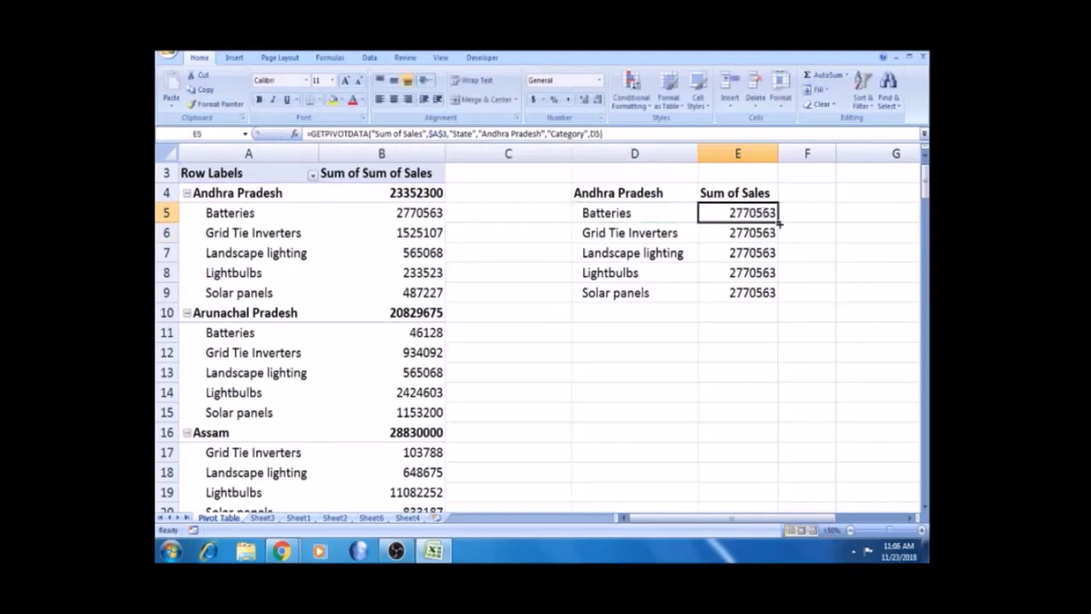
double_click(777, 223)
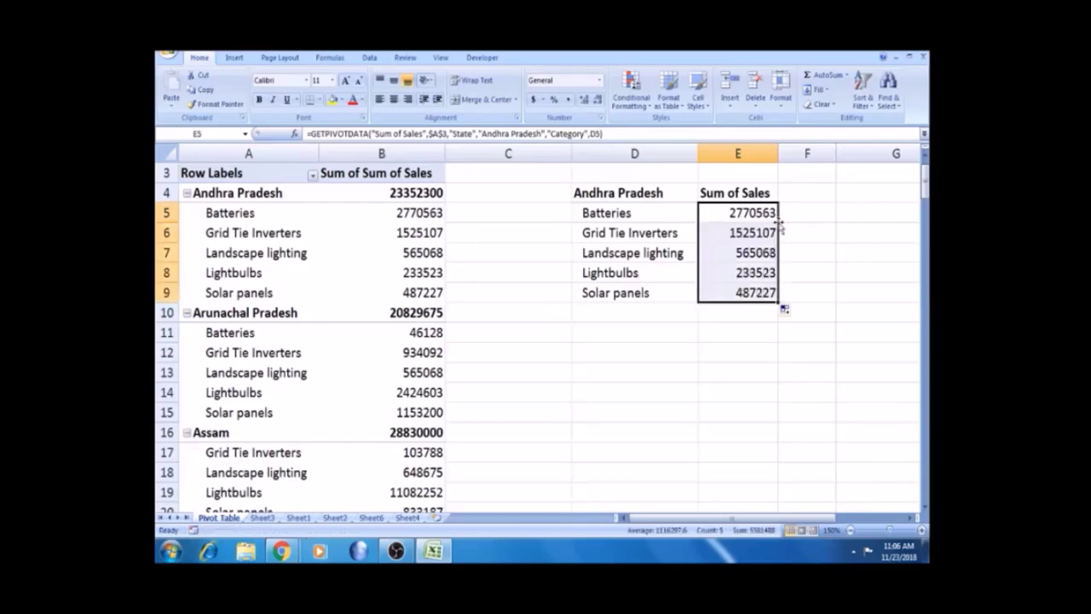
click(418, 295)
click(735, 295)
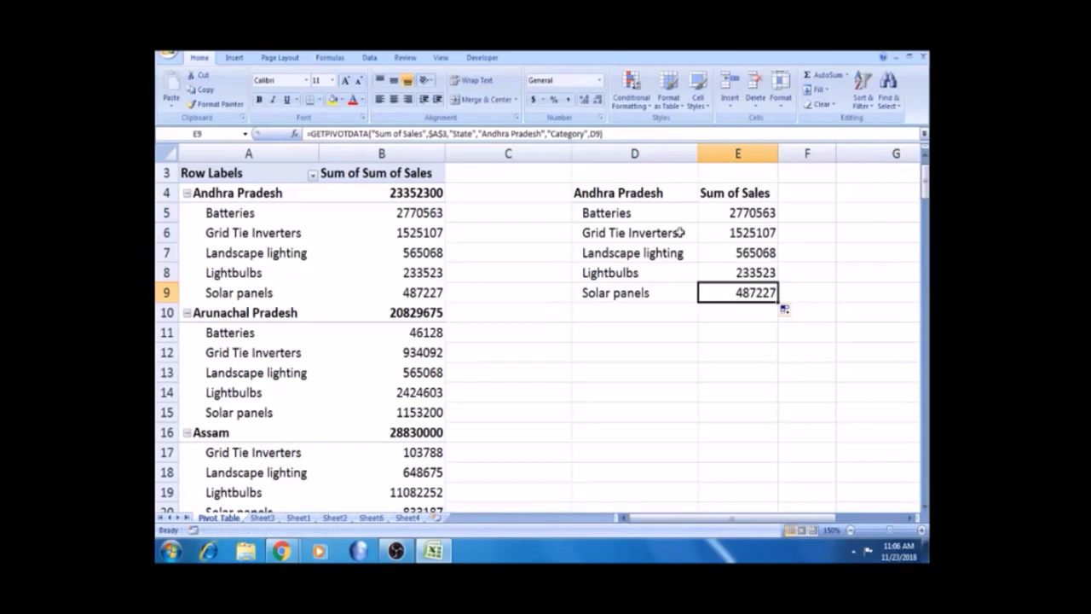
click(652, 193)
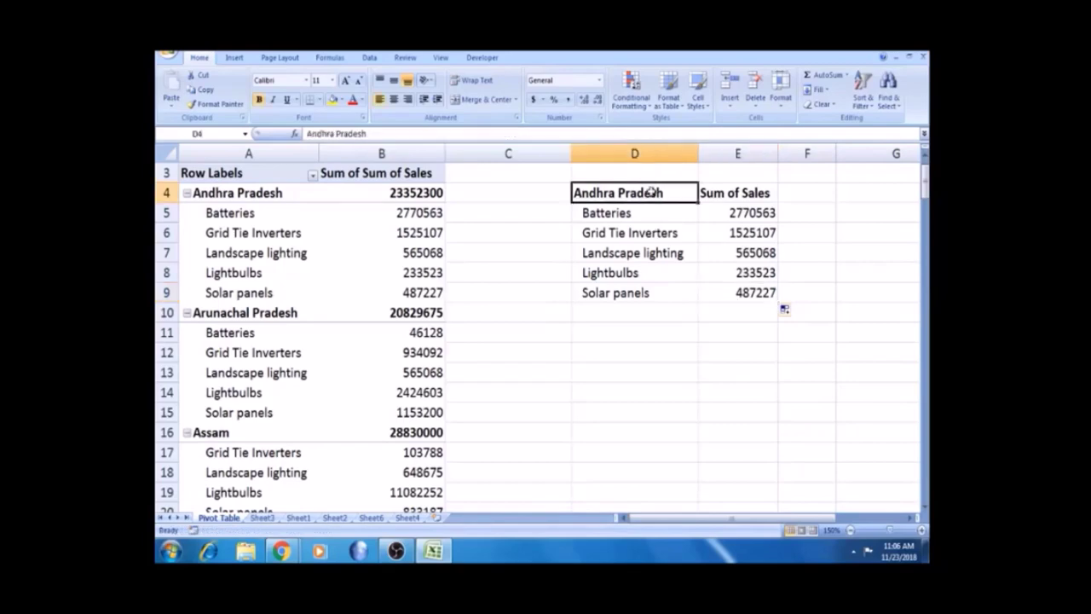
click(740, 210)
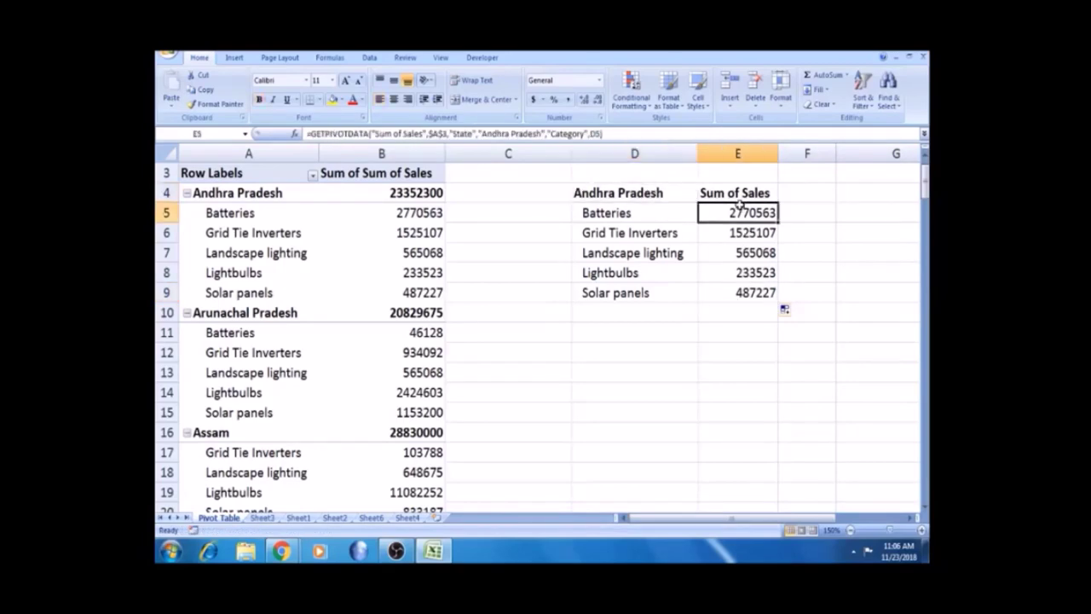
click(687, 226)
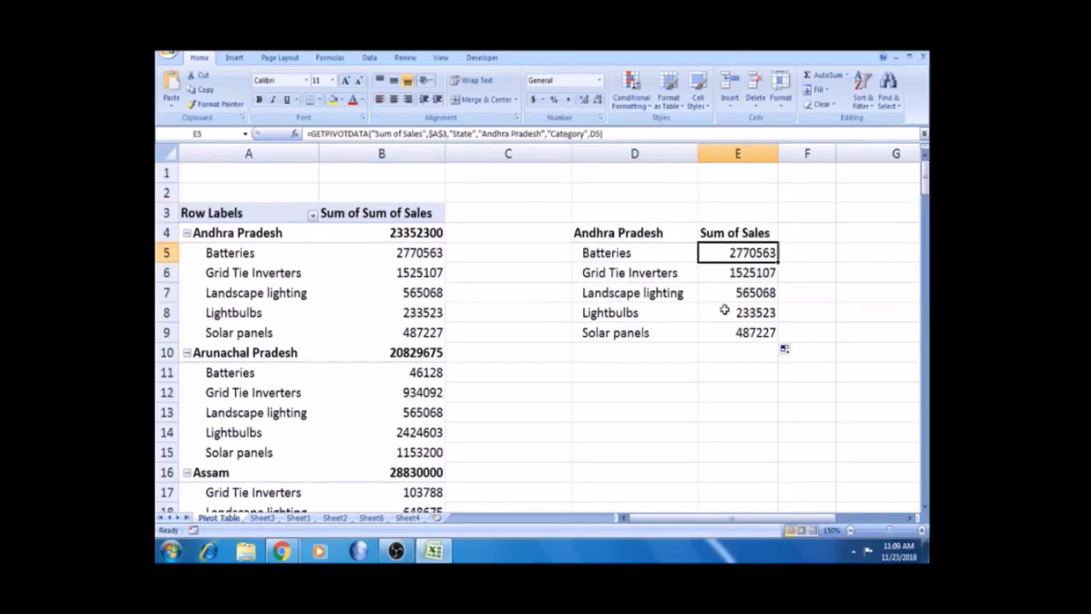
click(705, 333)
click(700, 372)
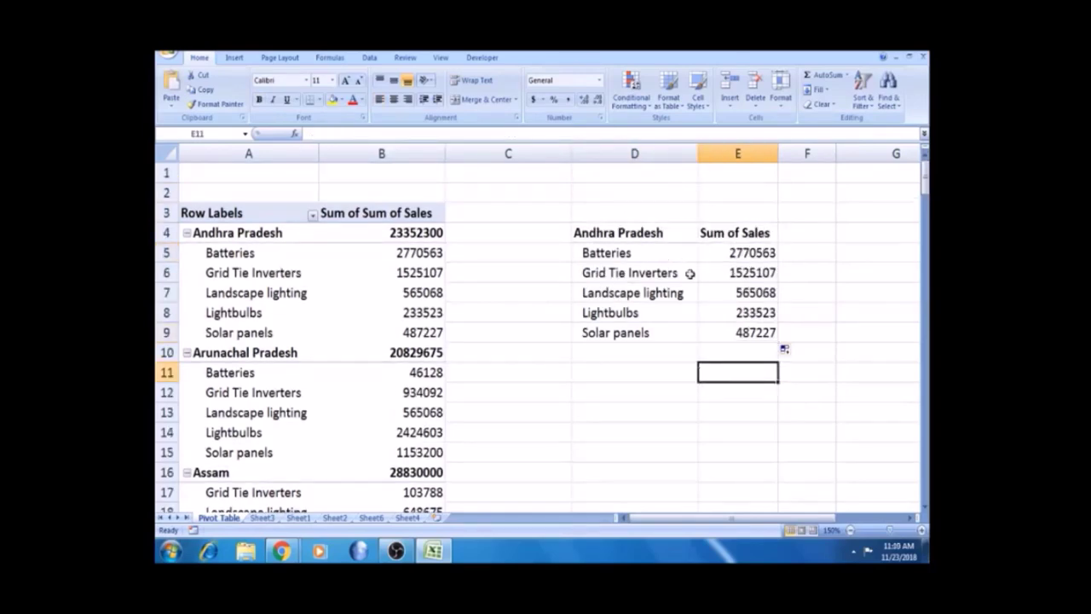
click(667, 233)
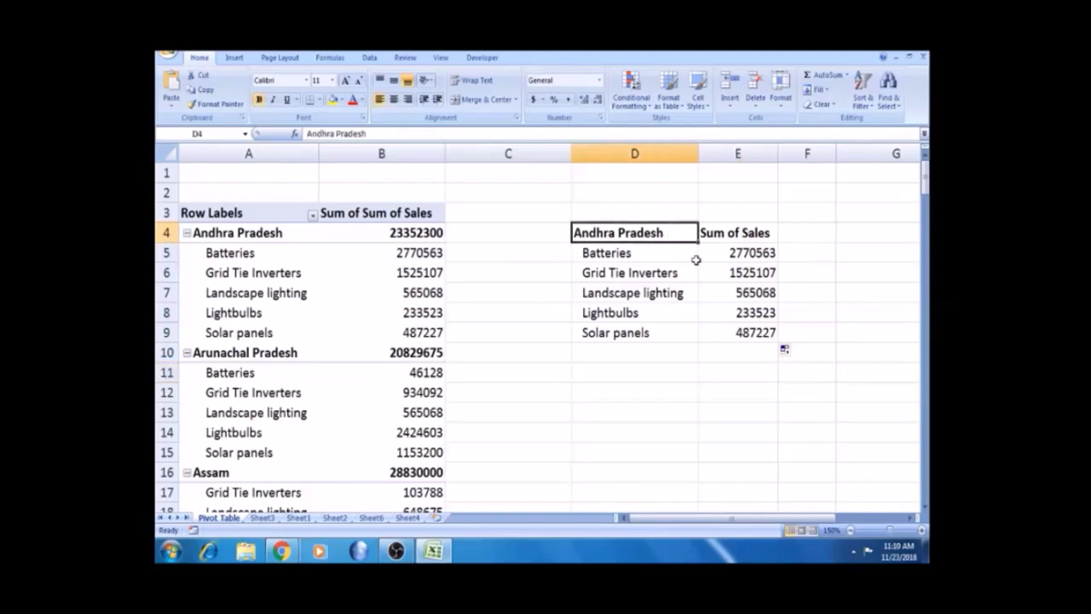
click(737, 251)
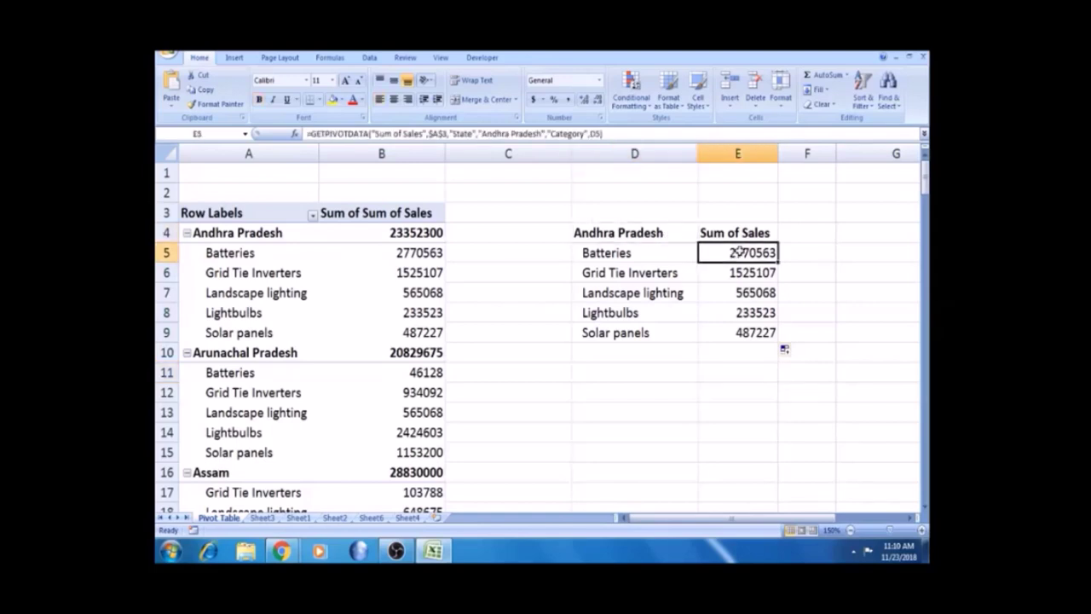
click(677, 235)
click(748, 255)
click(612, 233)
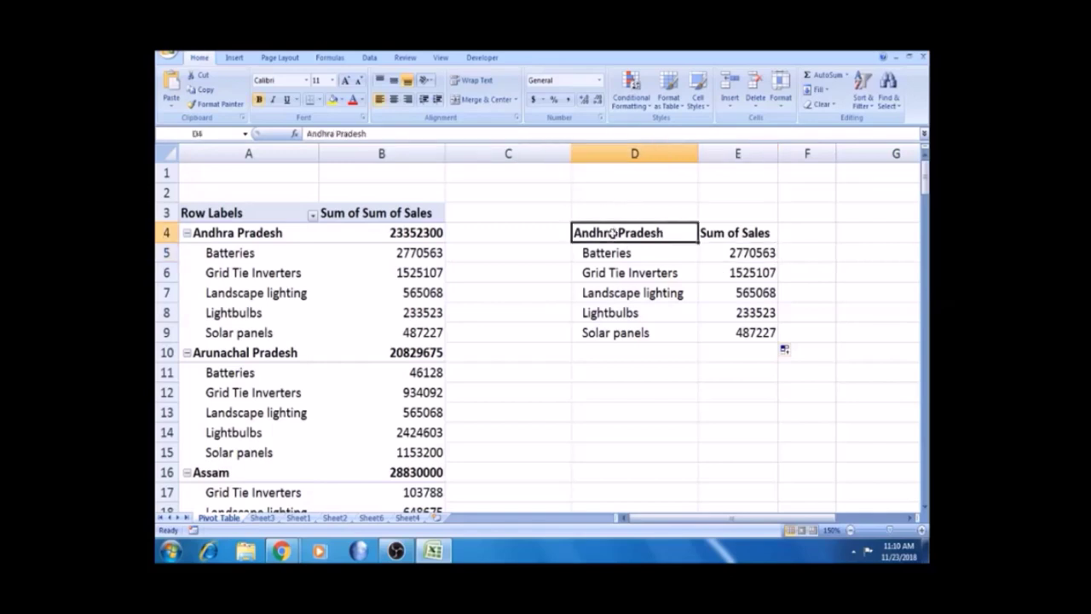
- Replace the D4 state heading Andhra Pradesh with Bihar
text(Goa)
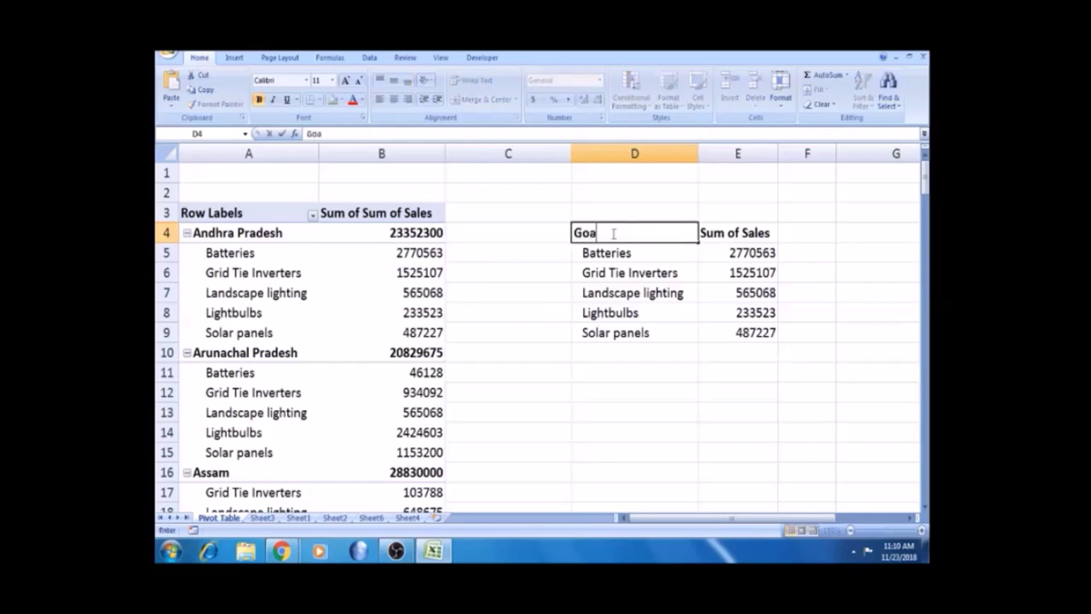
key(BackSpace)
key(BackSpace)
key(BackSpace)
text(Bihar)
key(Return)
click(734, 252)
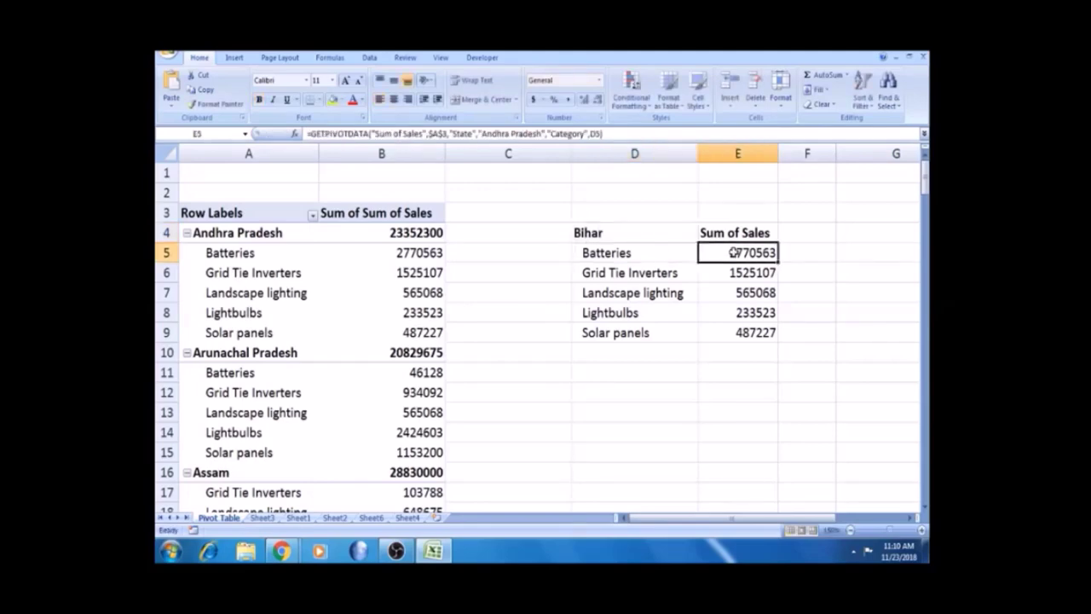
click(546, 134)
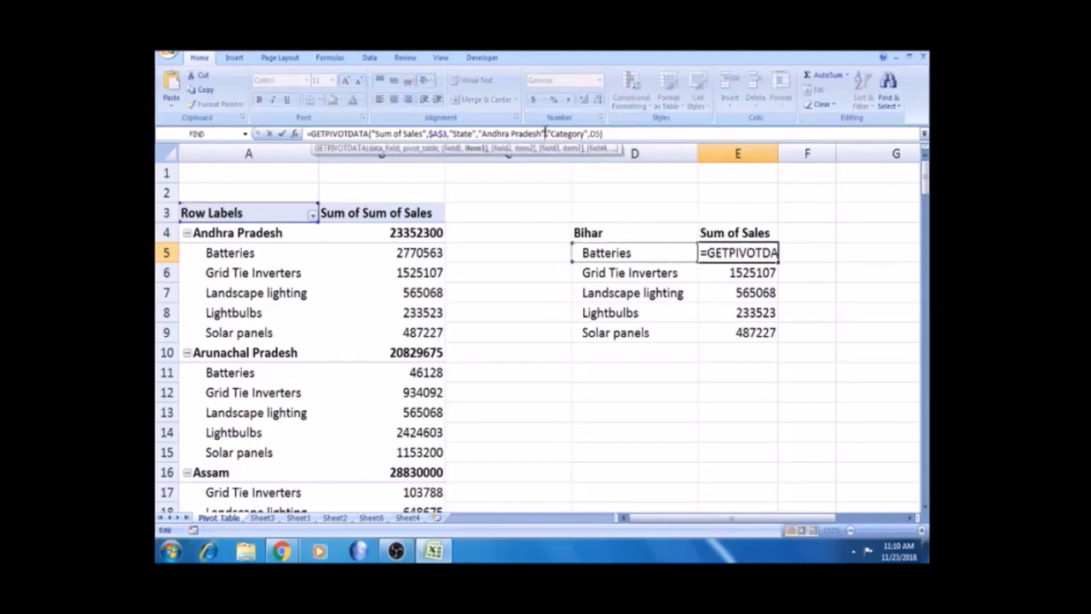
- Point E5's state argument at D4 to get Bihar Batteries 5838075 and fill down to E9
key(BackSpace)
key(BackSpace)
key(BackSpace)
key(BackSpace)
key(BackSpace)
key(BackSpace)
key(BackSpace)
key(BackSpace)
key(BackSpace)
key(BackSpace)
key(BackSpace)
key(BackSpace)
key(BackSpace)
key(BackSpace)
key(BackSpace)
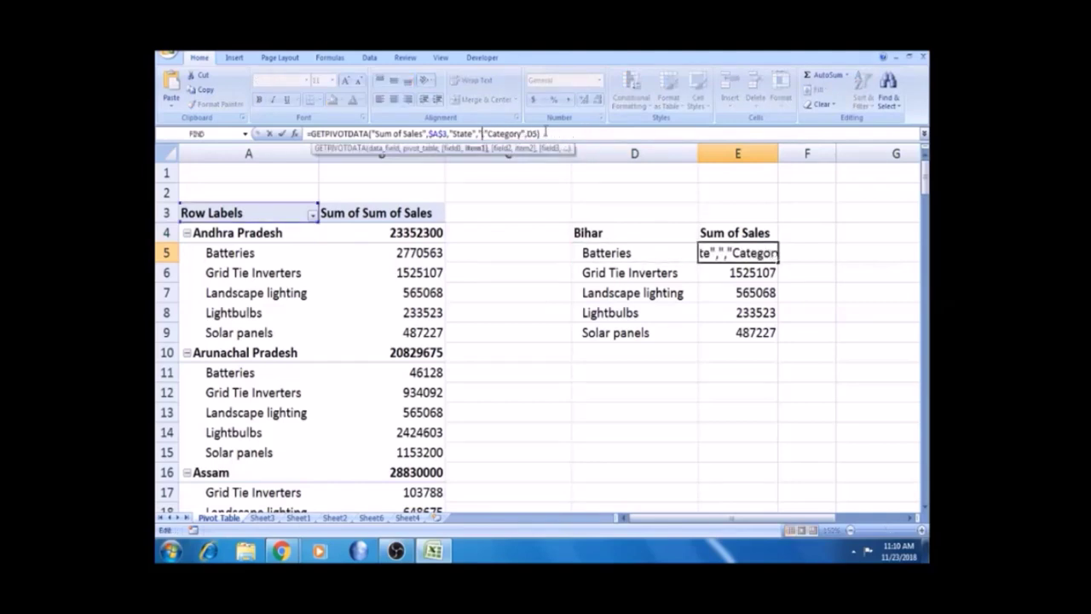
key(BackSpace)
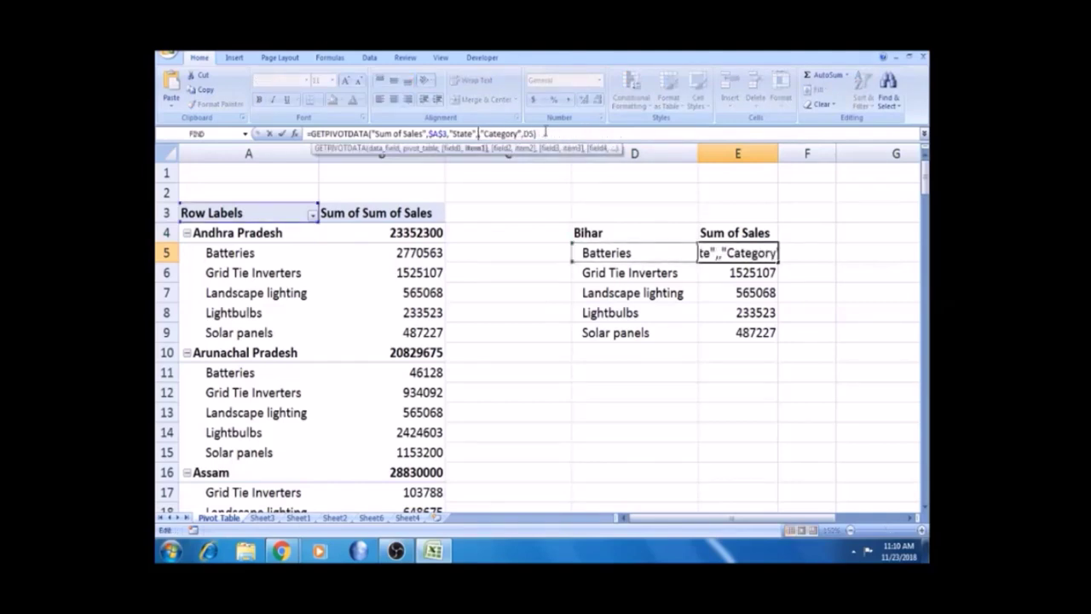
click(627, 235)
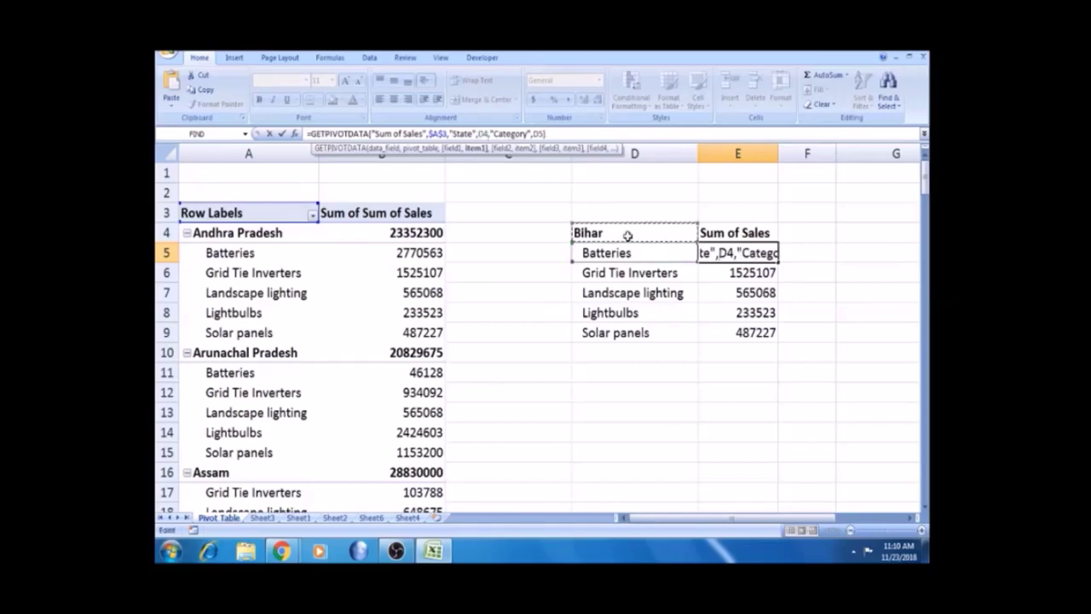
key(Return)
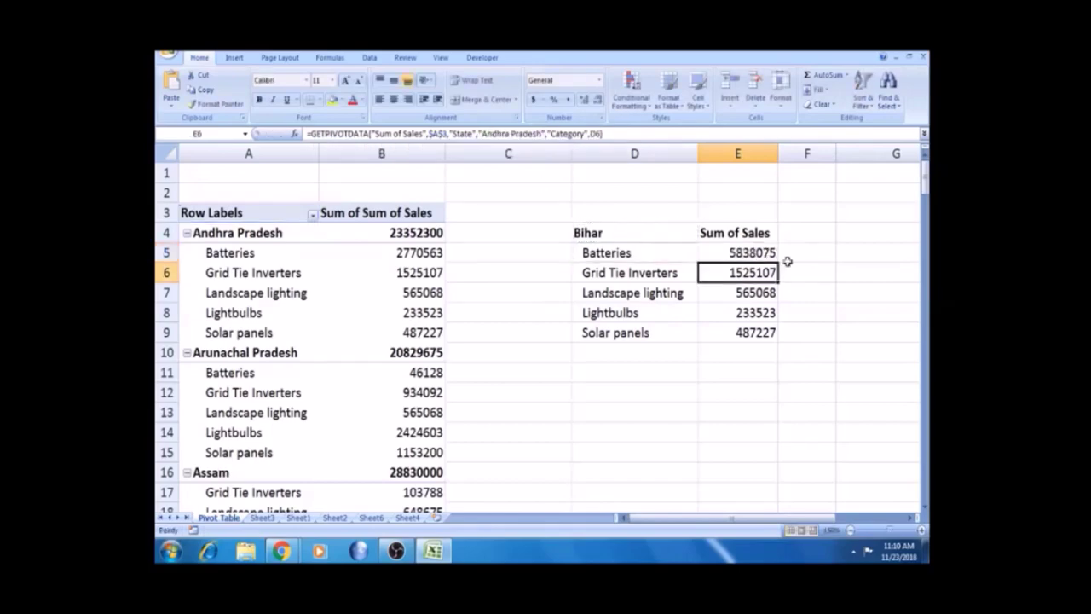
click(767, 250)
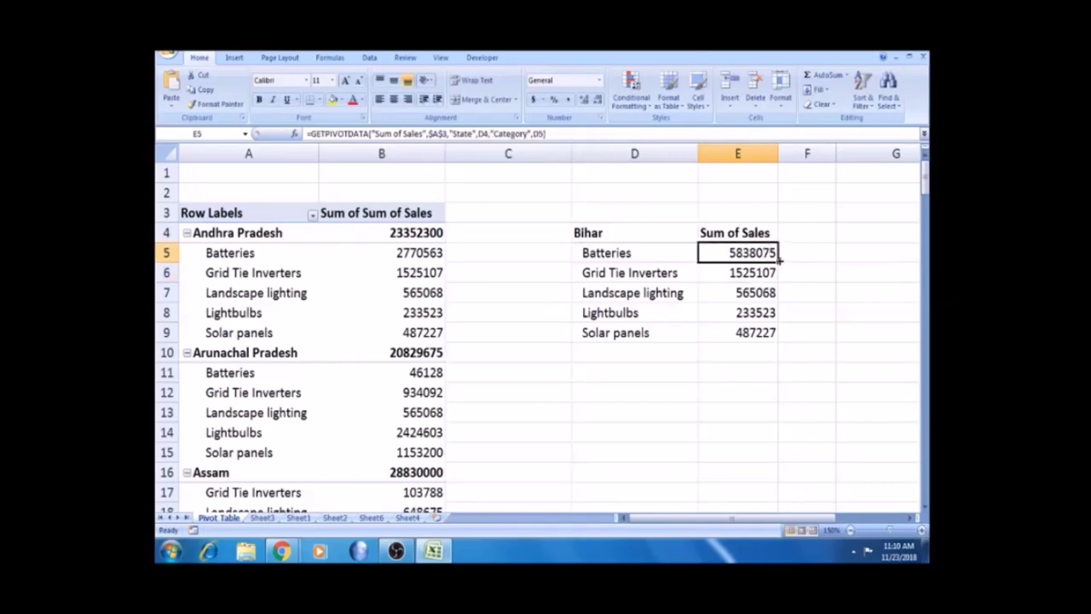
double_click(779, 261)
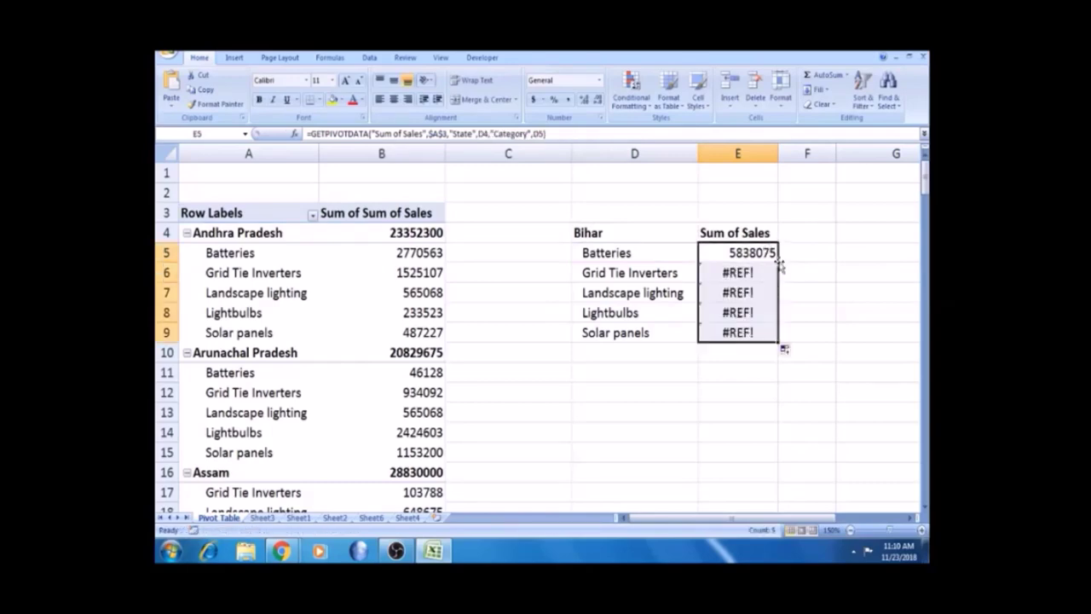
click(754, 273)
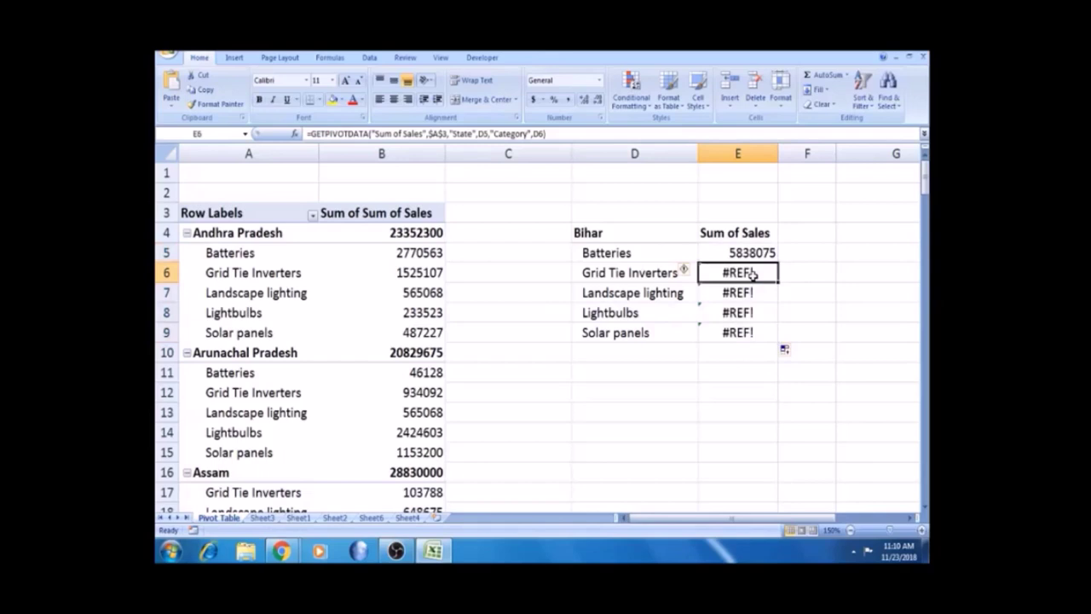
click(750, 253)
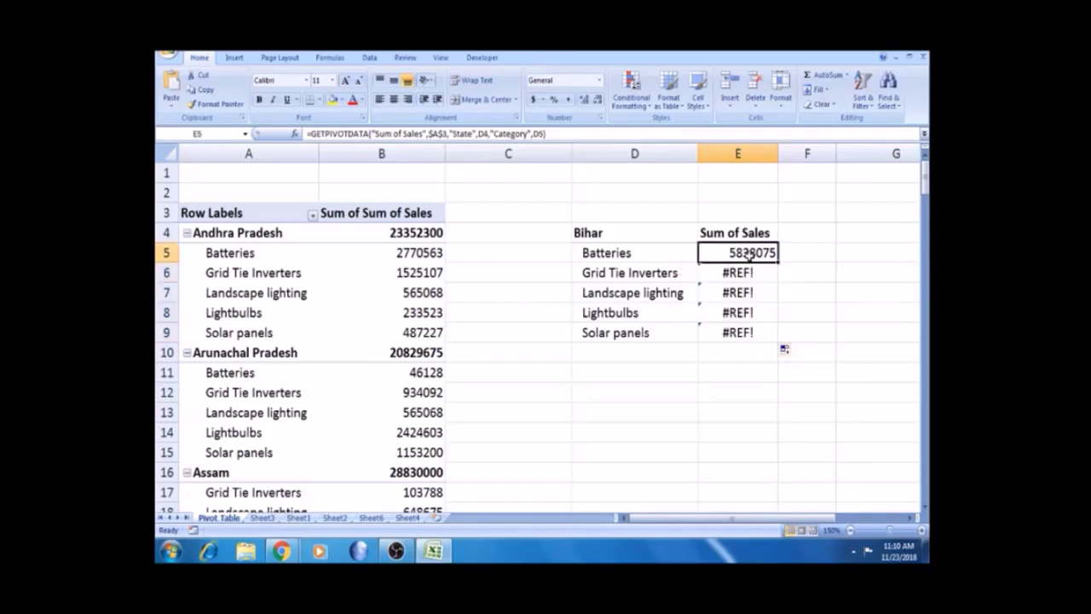
- Make the state reference absolute ($D$4) and refill the E5 formula down to E9
click(484, 134)
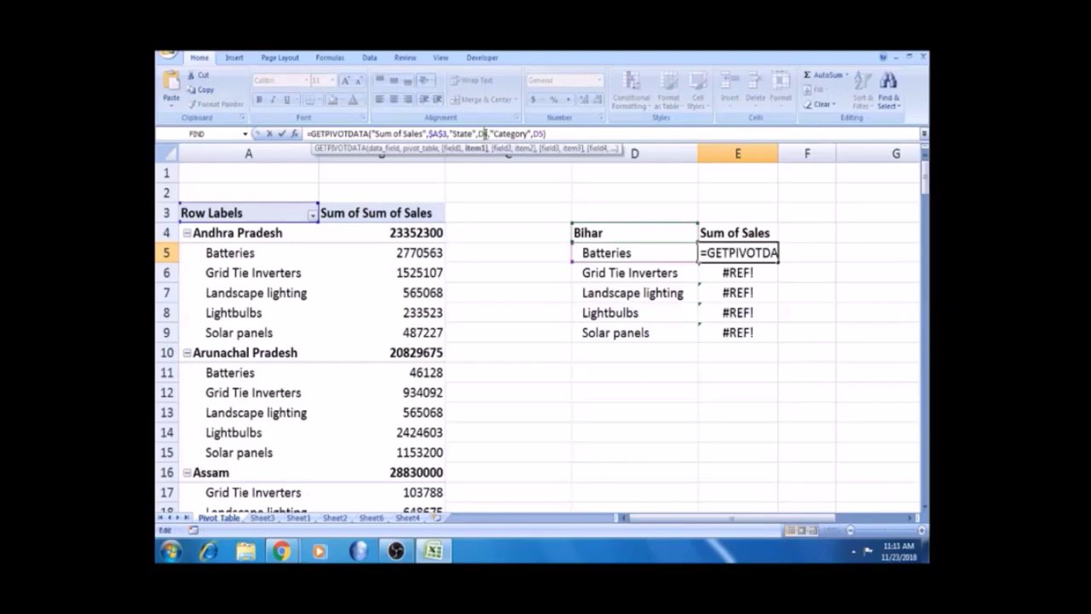
key(F4)
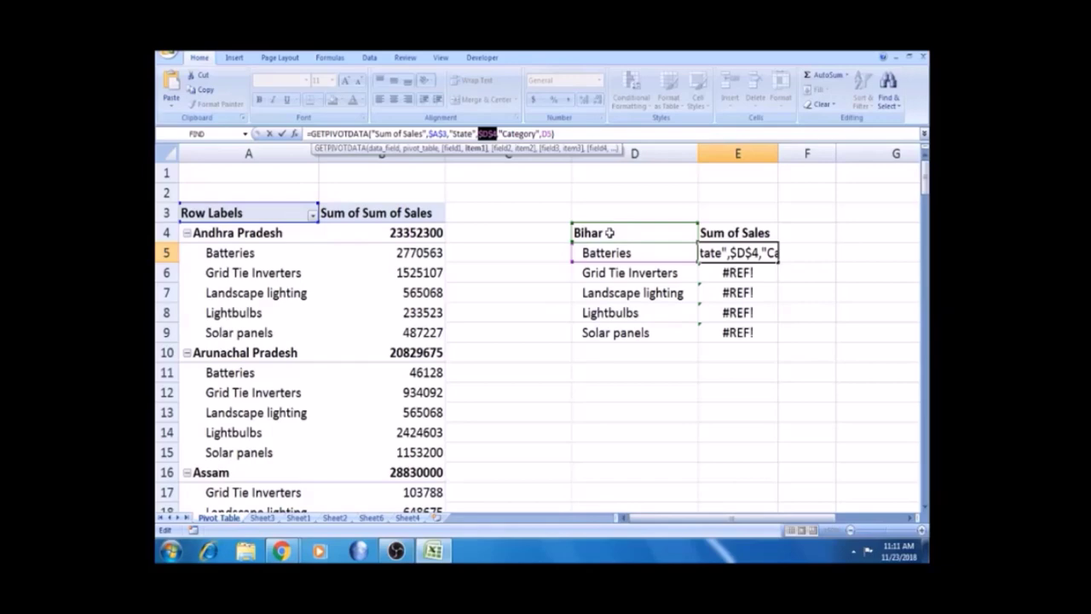
key(Return)
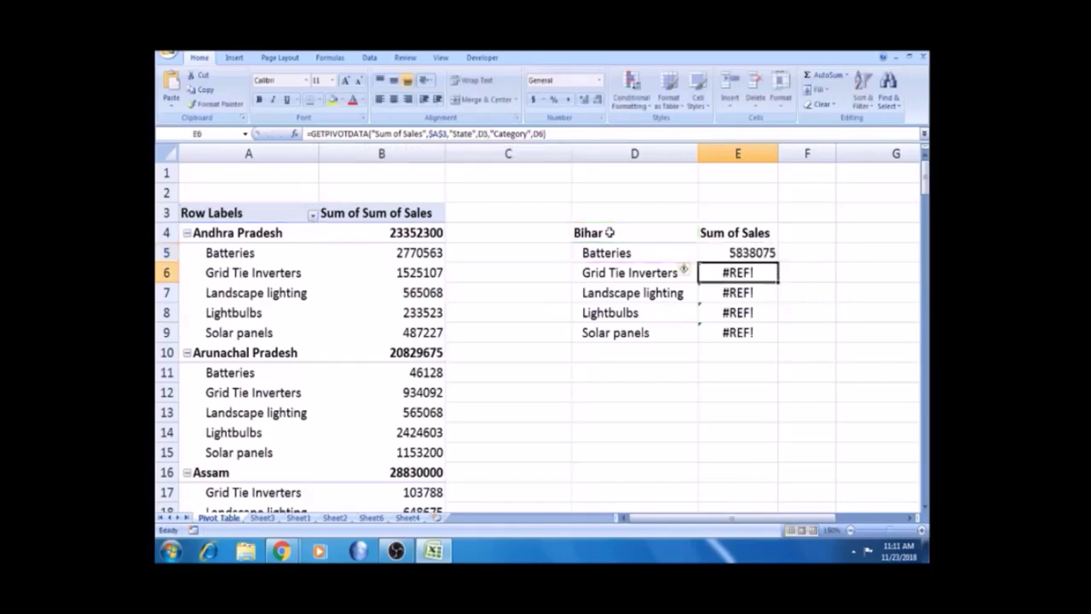
click(767, 253)
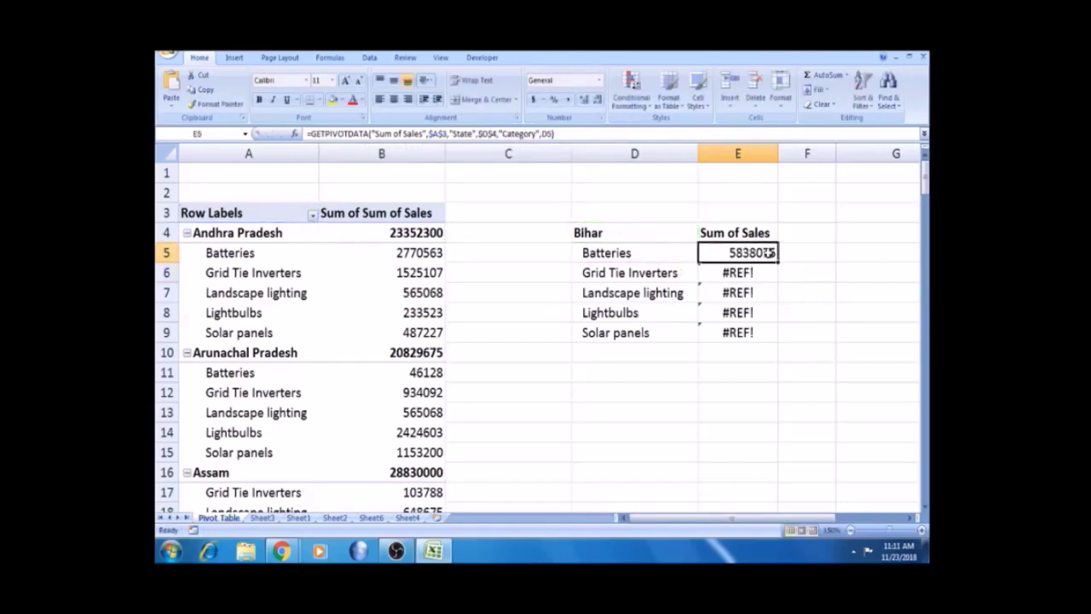
double_click(778, 260)
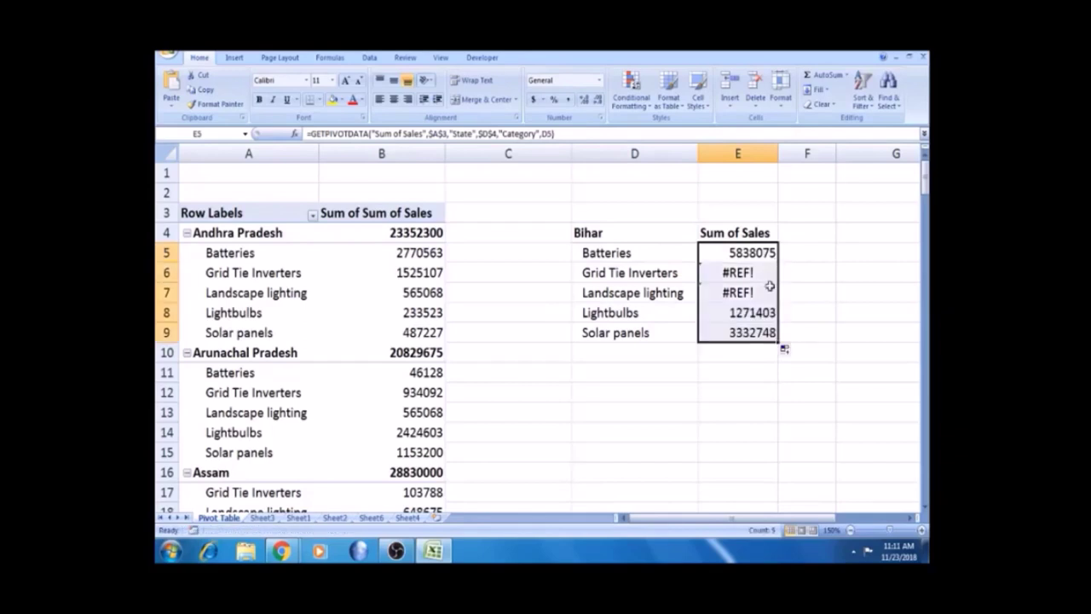
click(758, 316)
click(757, 332)
key(Up)
key(Up)
key(Up)
key(Left)
key(Right)
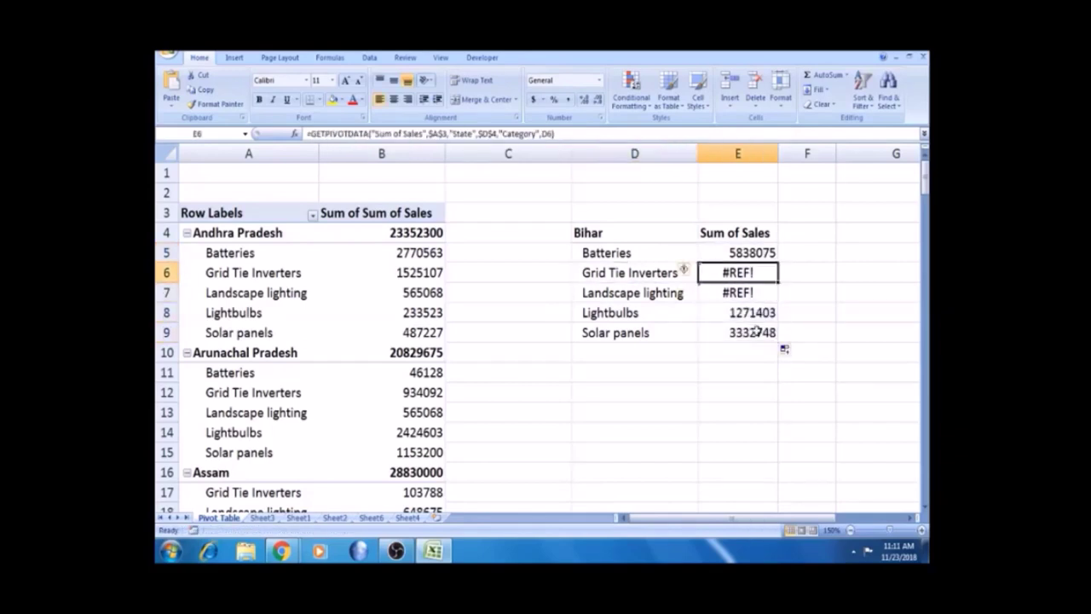
key(Left)
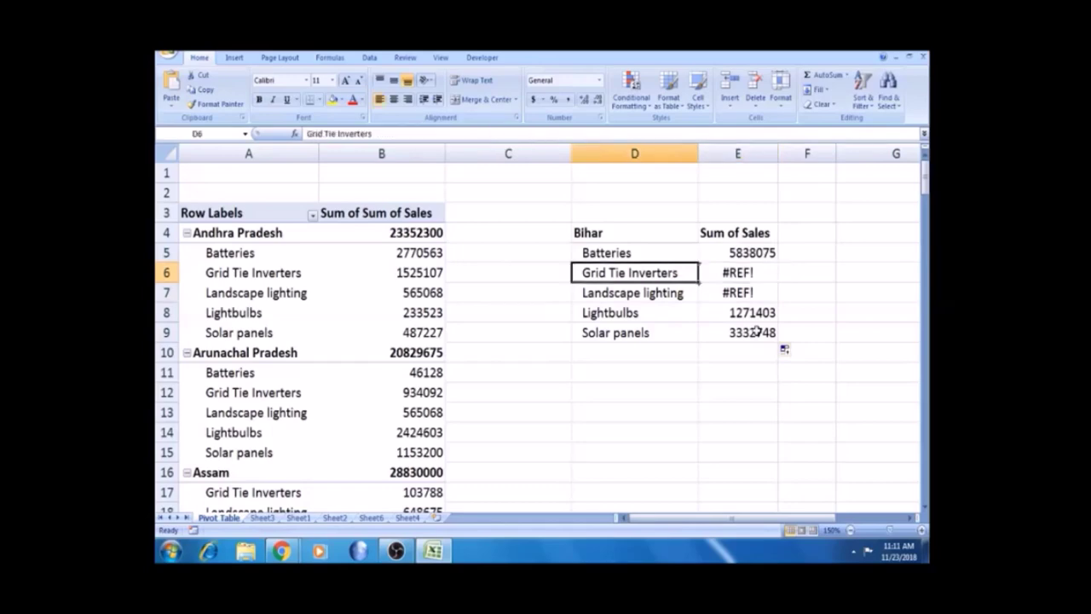
key(Left)
key(Left)
key(Left)
key(Down)
key(Down)
key(Down)
key(Down)
key(Down)
key(Down)
key(Down)
key(Down)
key(Down)
key(Down)
key(Down)
key(Down)
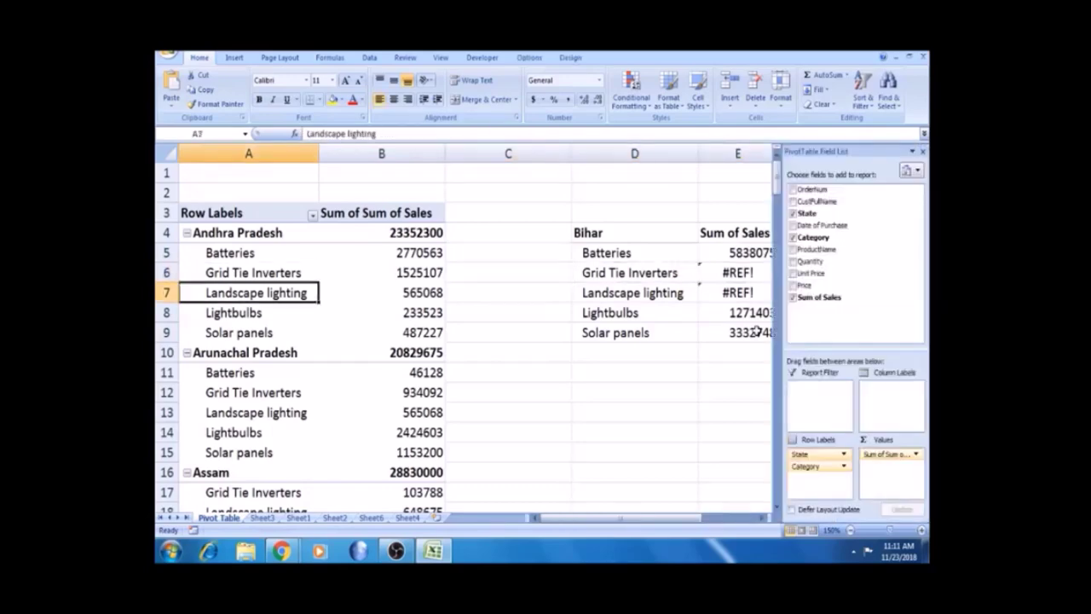
key(Down)
key(Down)
key(Down)
key(Down)
key(Down)
key(Down)
key(Down)
key(Down)
key(Up)
key(Up)
key(Up)
key(Up)
key(Up)
key(Up)
key(Up)
key(Up)
key(ctrl+Home)
key(Right)
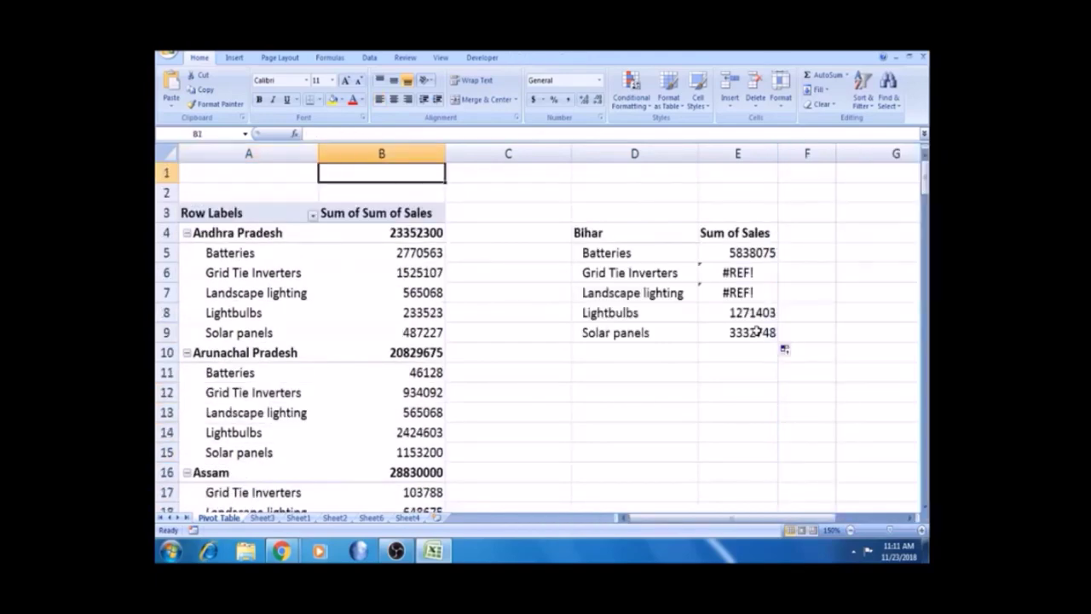
key(Right)
key(Right)
key(Down)
key(Down)
key(Down)
key(Down)
key(Right)
key(Down)
key(Down)
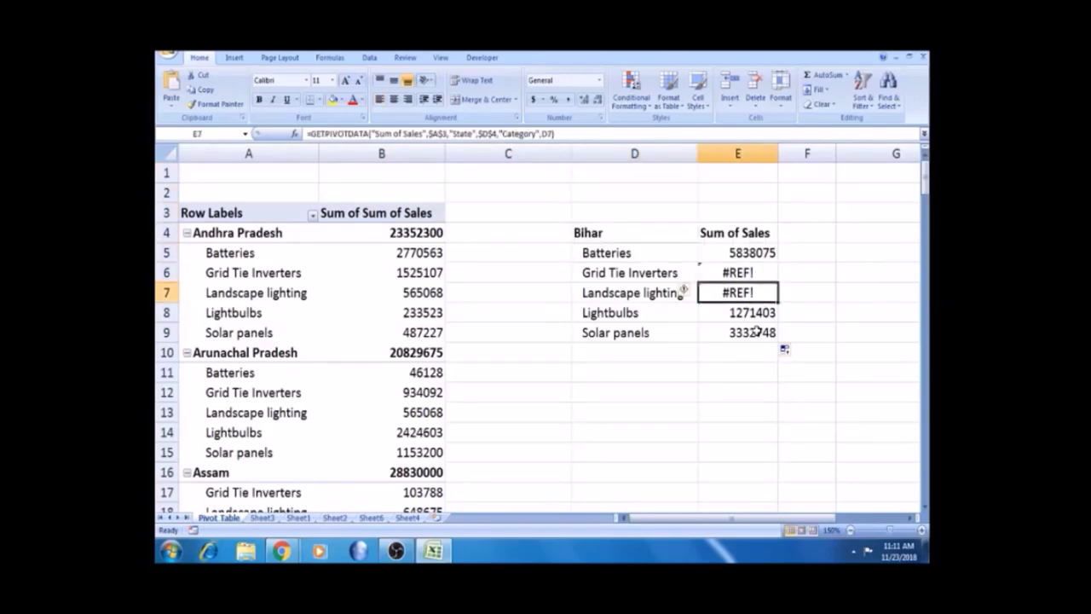
- Copy the Bihar table (D4:E9) and paste it onto Sheet4 at F10
click(658, 232)
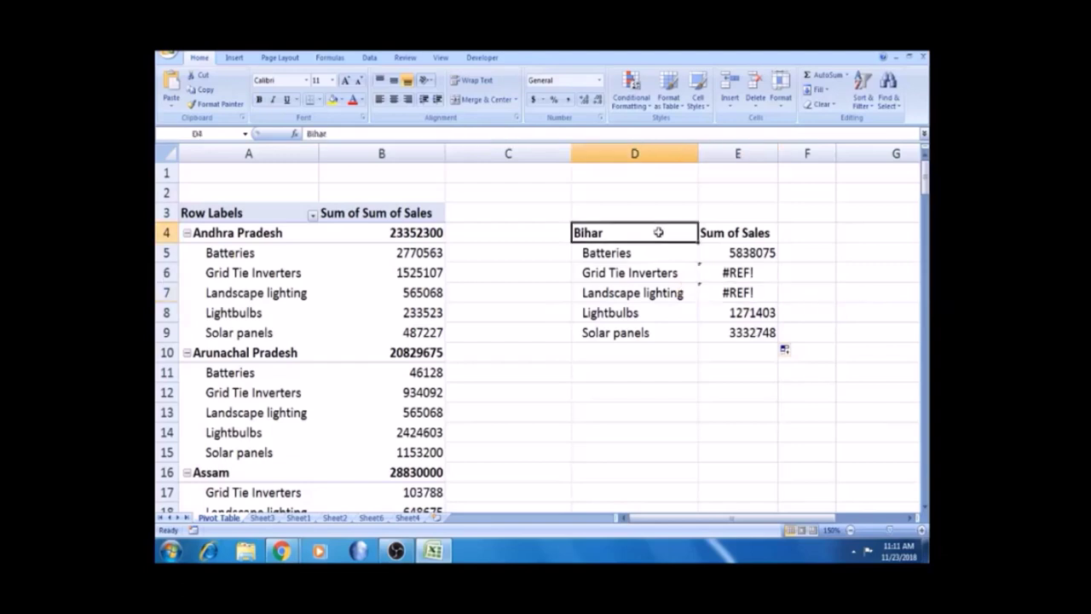
key(shift+Right)
key(shift+Right)
key(Left)
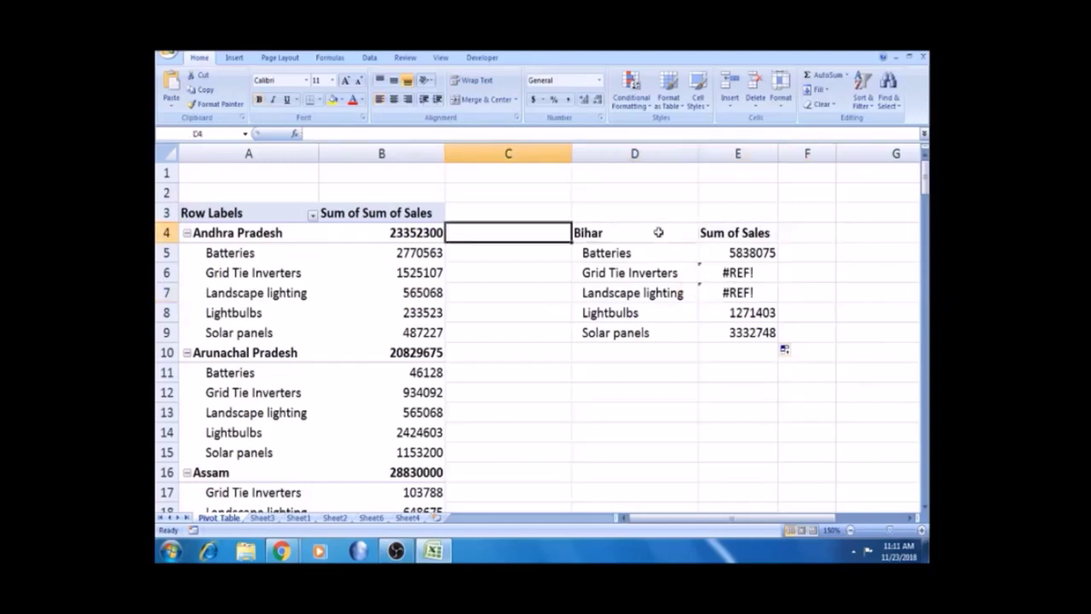
key(Right)
key(shift+Right)
key(shift+Down)
key(shift+Down)
key(shift+Down)
key(shift+Down)
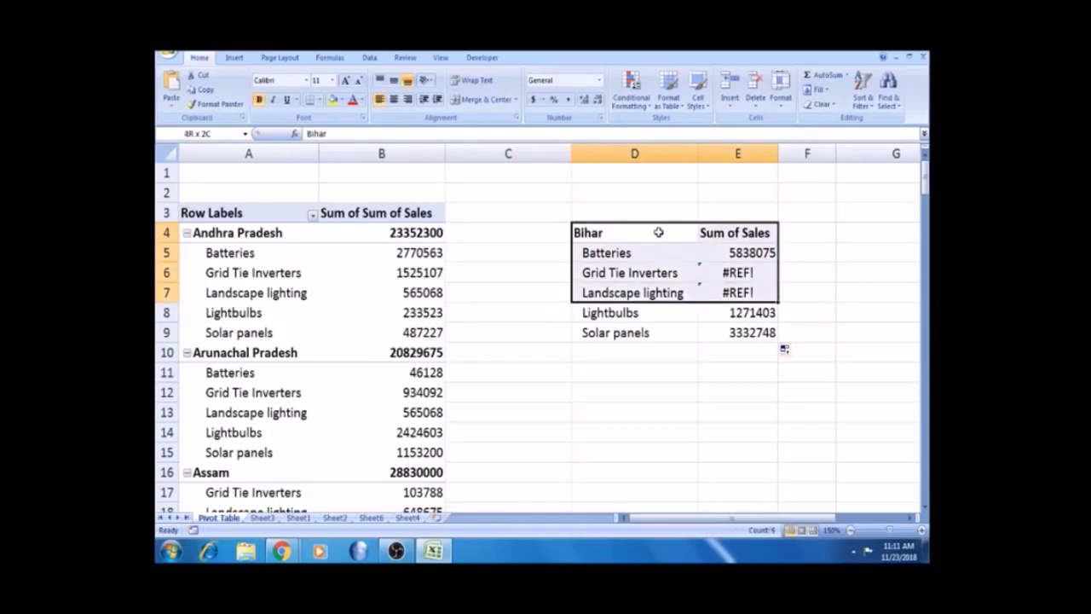
key(shift+Down)
key(ctrl+c)
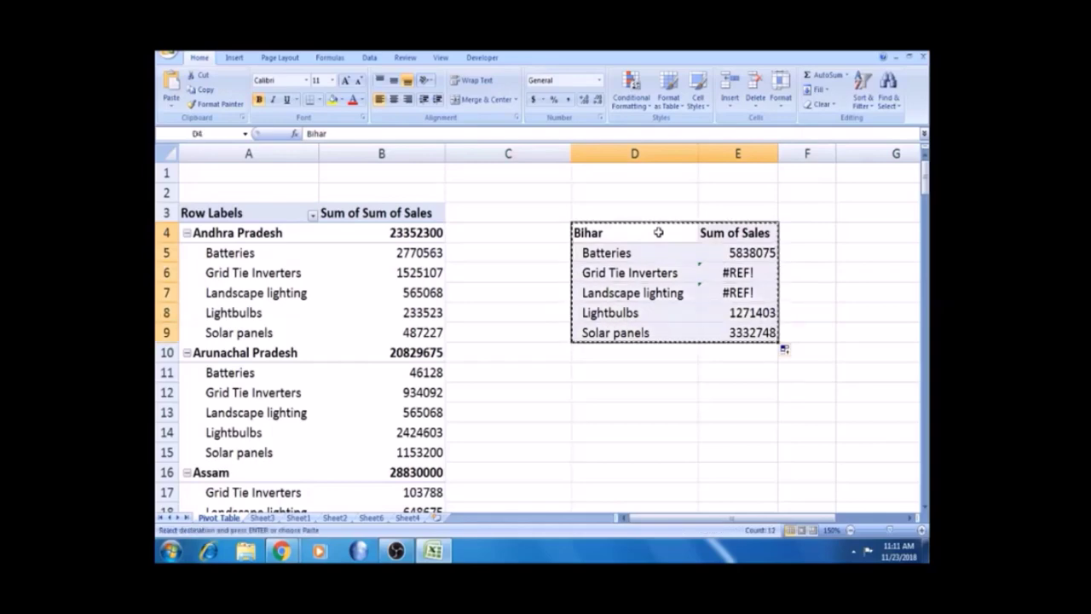
click(408, 518)
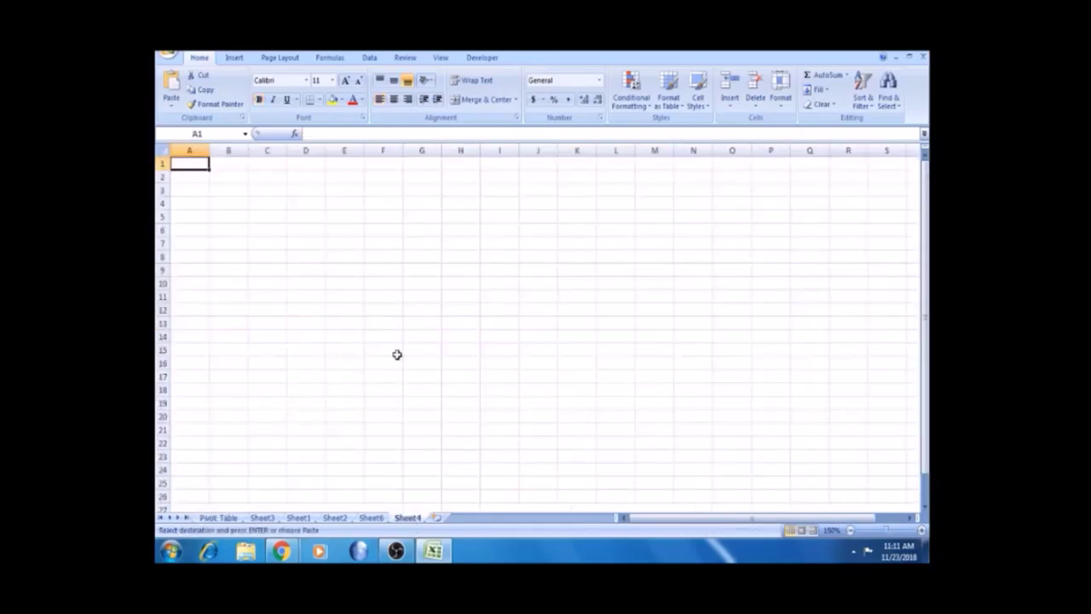
click(367, 285)
key(ctrl+v)
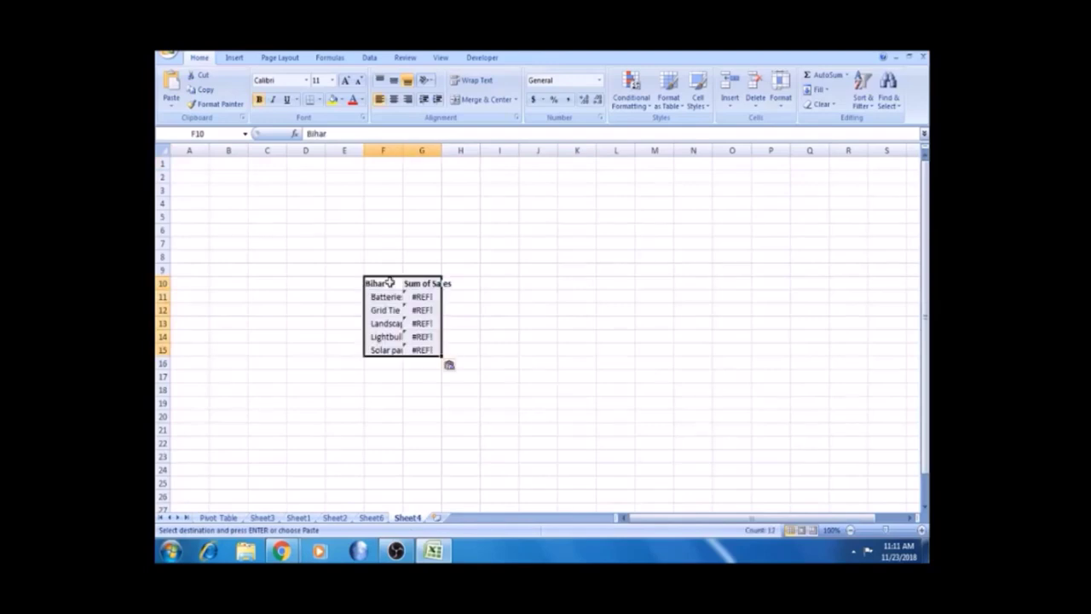
- Autofit columns F and G and clear the #REF! values in G11:G15
double_click(404, 150)
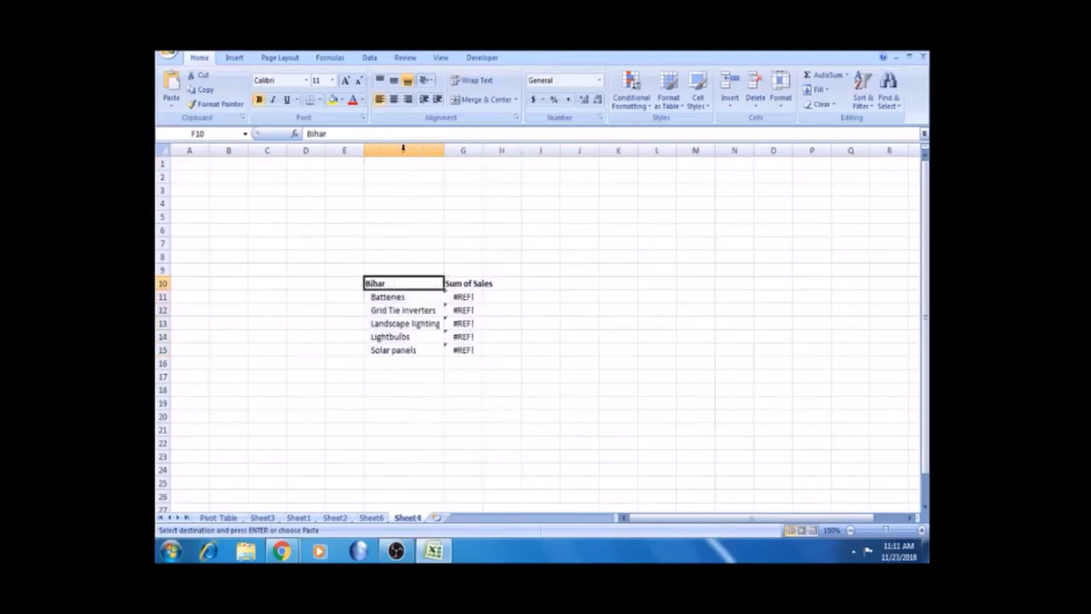
double_click(482, 150)
click(475, 296)
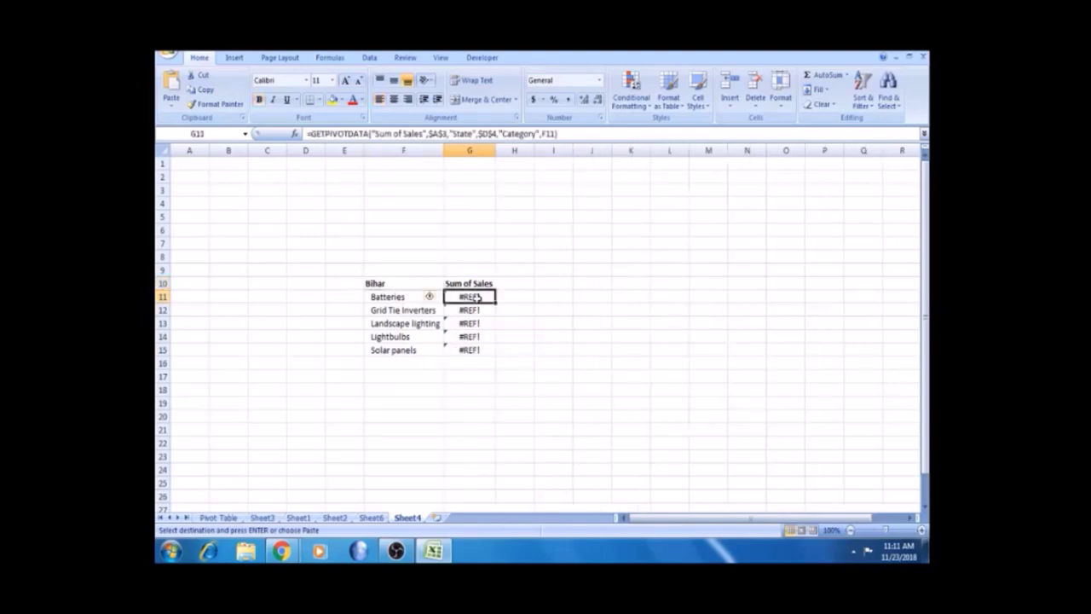
key(shift+Down)
key(shift+Down)
key(shift+Down)
key(shift+Down)
key(Delete)
click(577, 348)
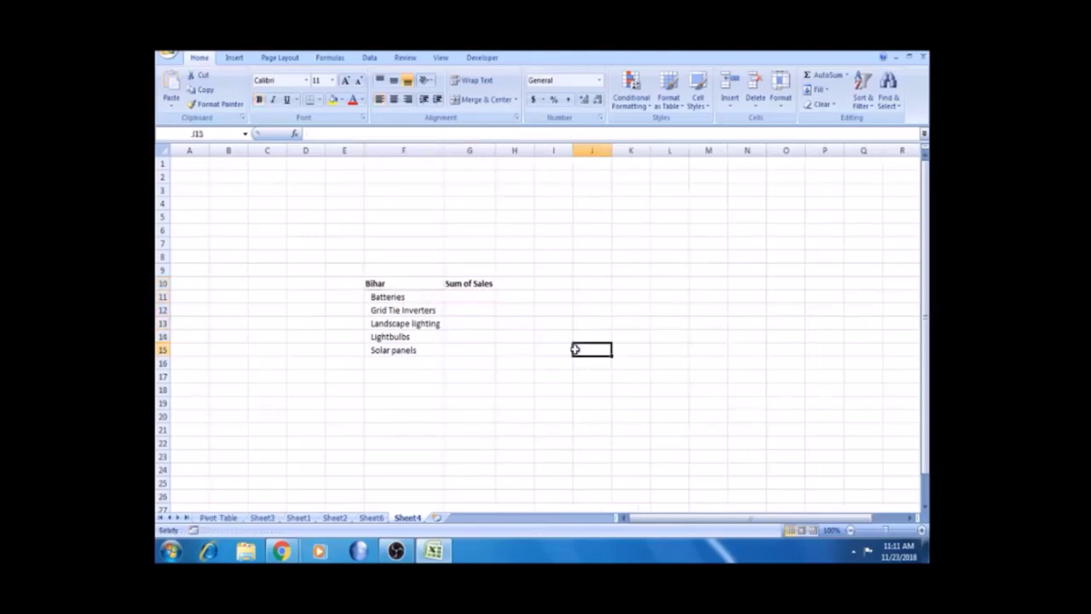
click(922, 530)
click(922, 529)
click(921, 530)
click(922, 530)
click(922, 529)
drag(802, 518, 849, 523)
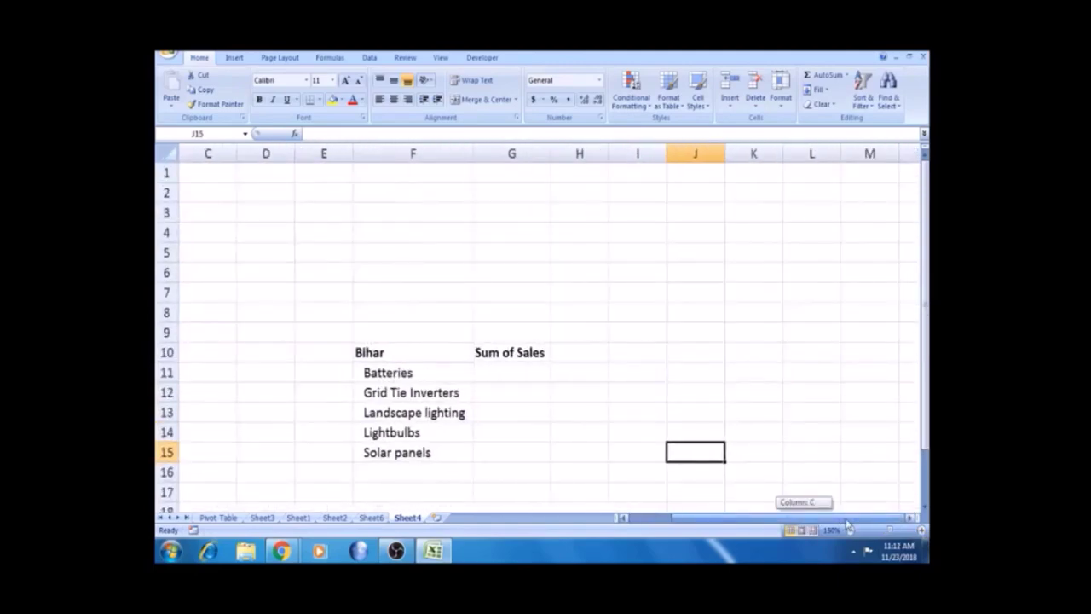
- Set G11 to the pivot table's Andhra Pradesh Batteries value (B5) and fill it down to G15
click(517, 371)
text(='Pivot Table'!)
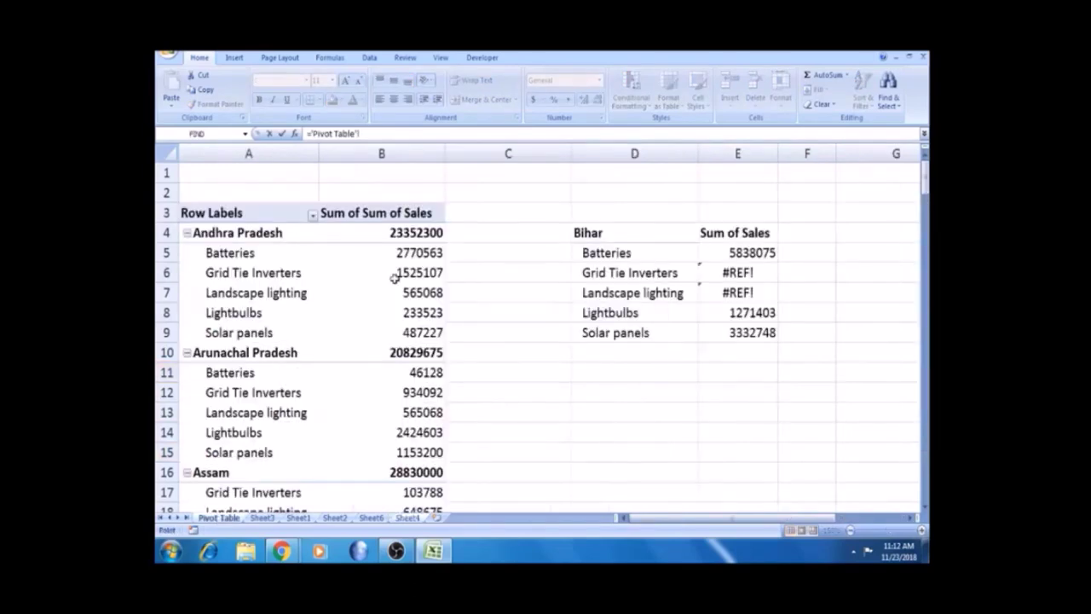
click(409, 254)
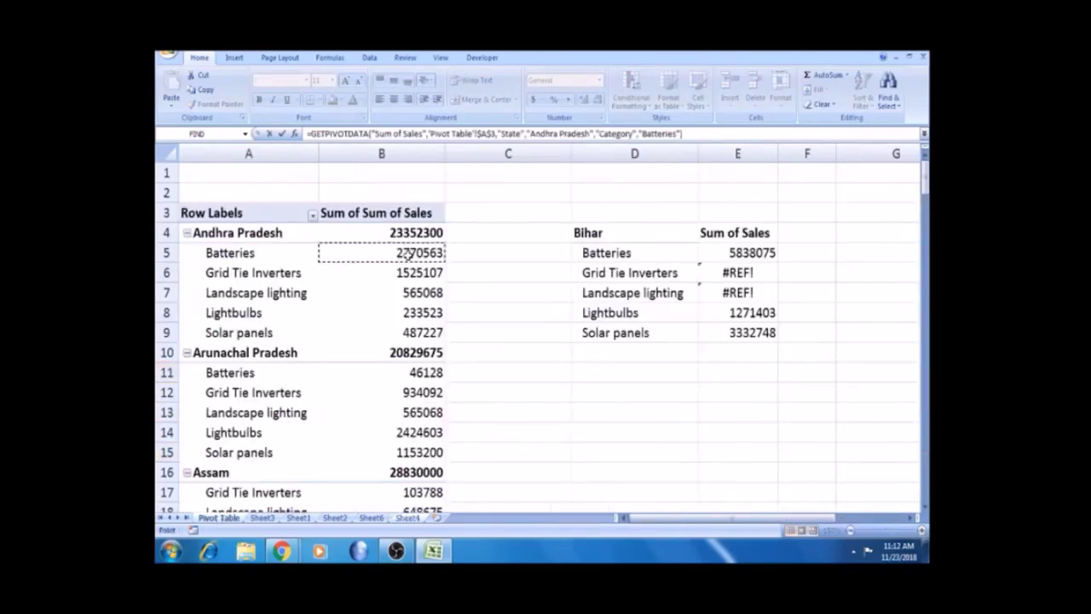
key(Return)
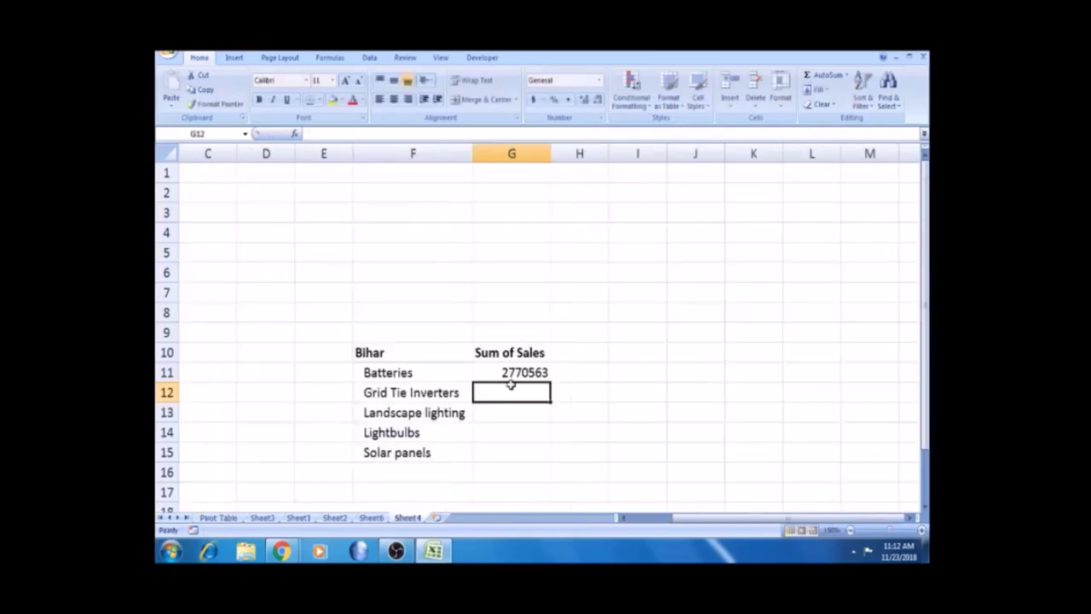
click(511, 372)
double_click(551, 382)
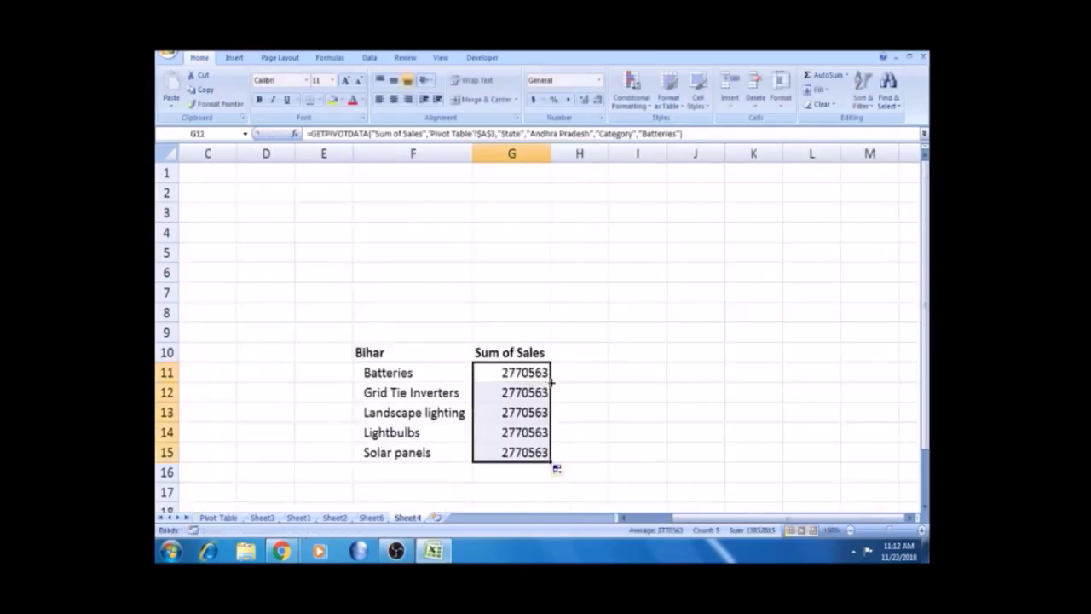
click(526, 371)
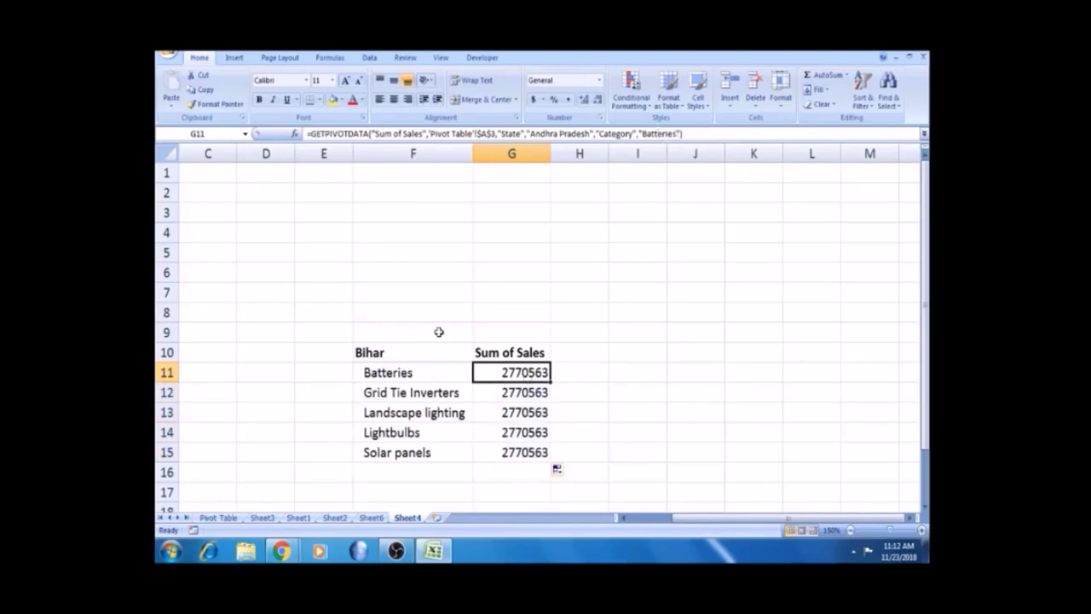
- Replace the Batteries item in G11's GETPIVOTDATA formula with a cell reference (E11)
click(677, 134)
key(BackSpace)
key(BackSpace)
key(BackSpace)
key(BackSpace)
key(BackSpace)
key(BackSpace)
key(BackSpace)
key(BackSpace)
key(BackSpace)
key(BackSpace)
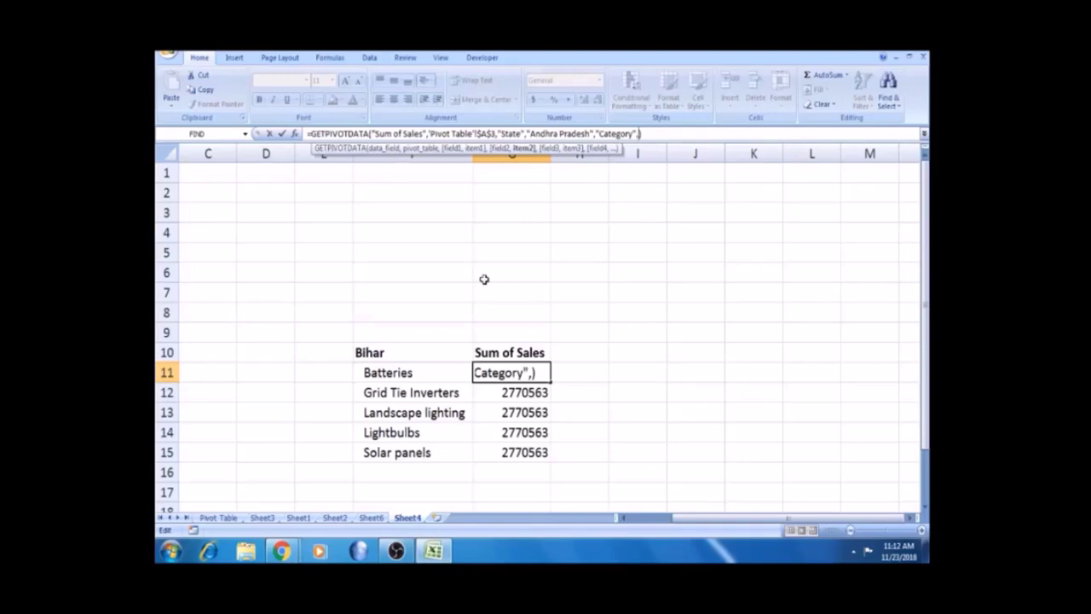
text(E)
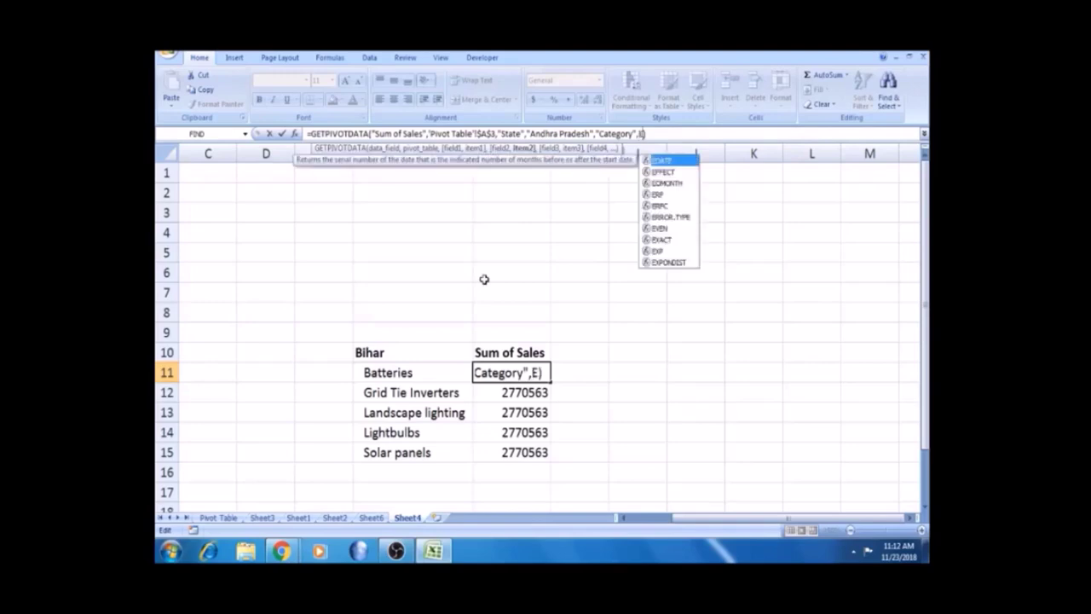
text(11))
key(Return)
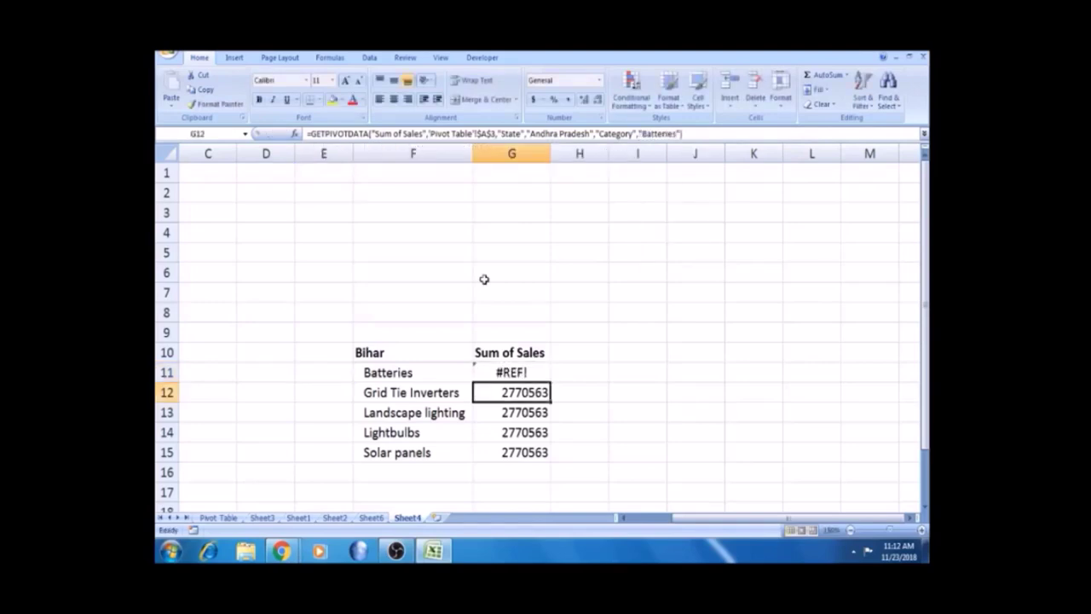
click(520, 372)
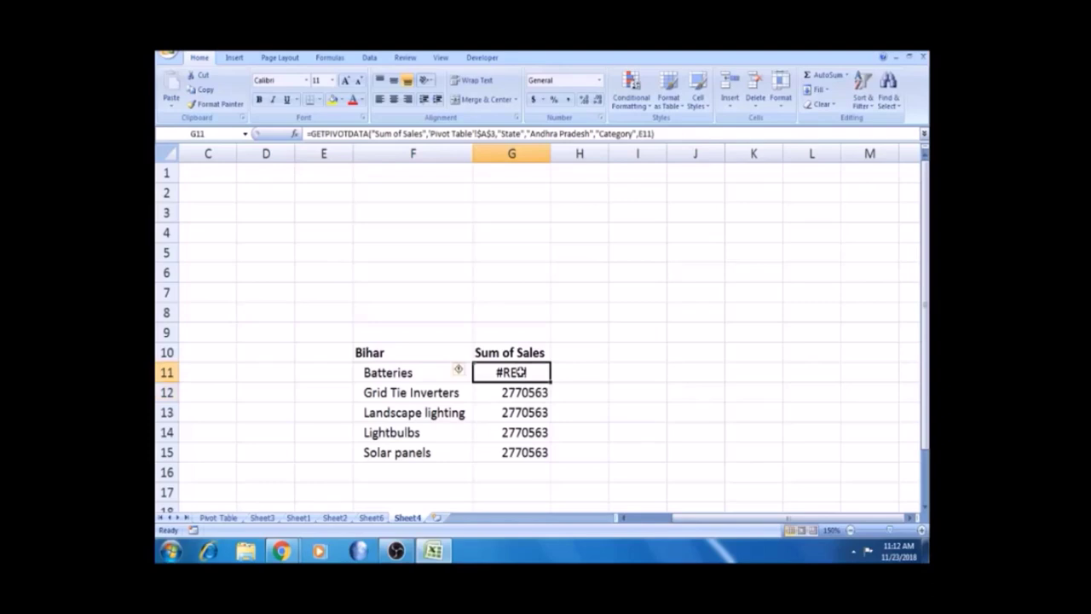
- Correct the category reference to F11 and fill the formula down G11:G15
click(647, 134)
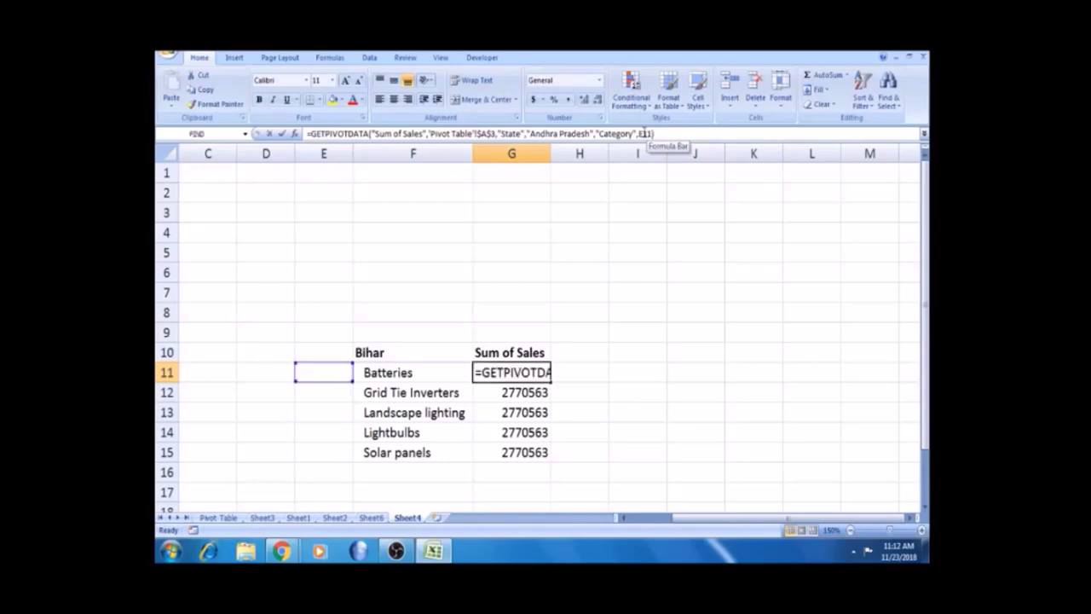
key(BackSpace)
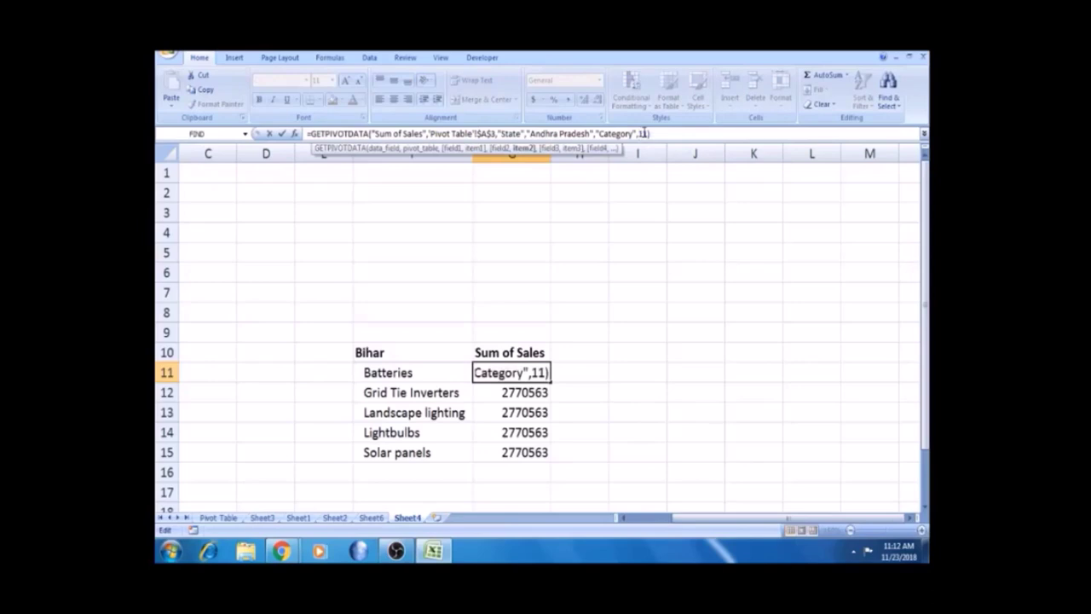
text(F)
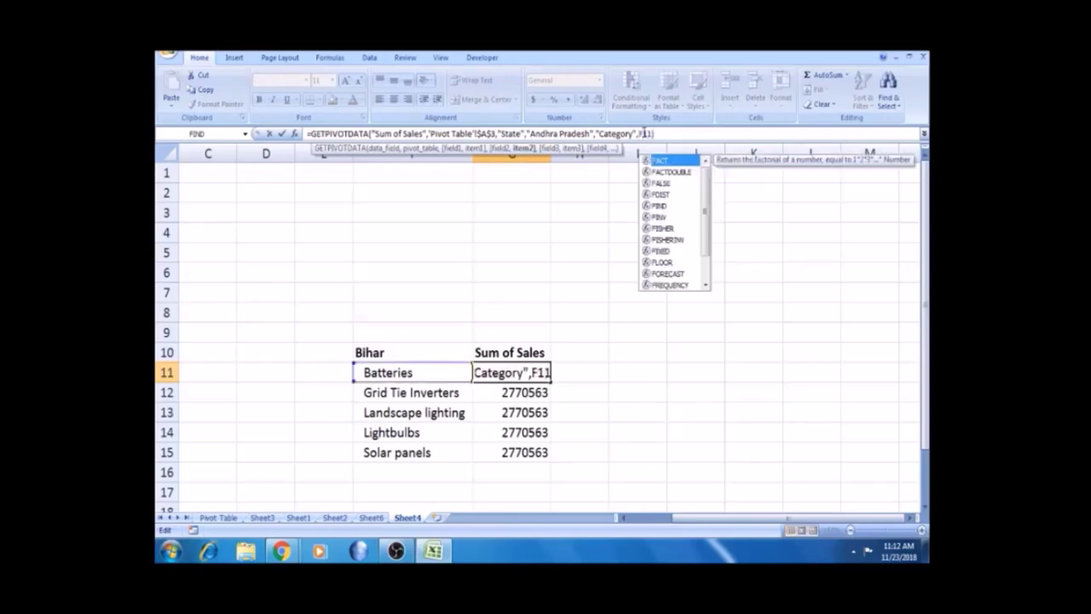
key(Return)
click(506, 373)
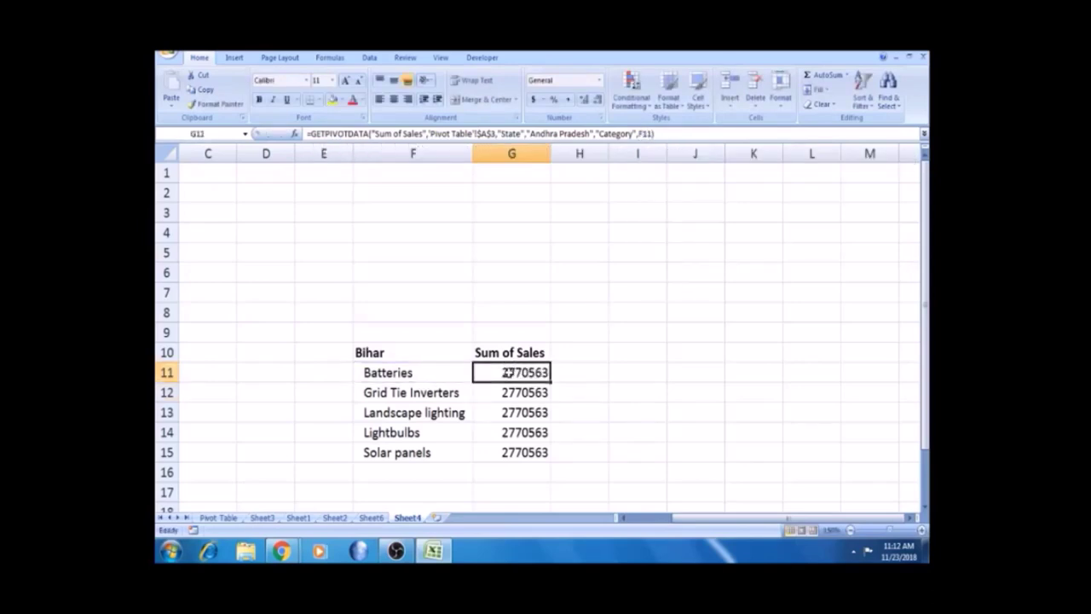
double_click(551, 381)
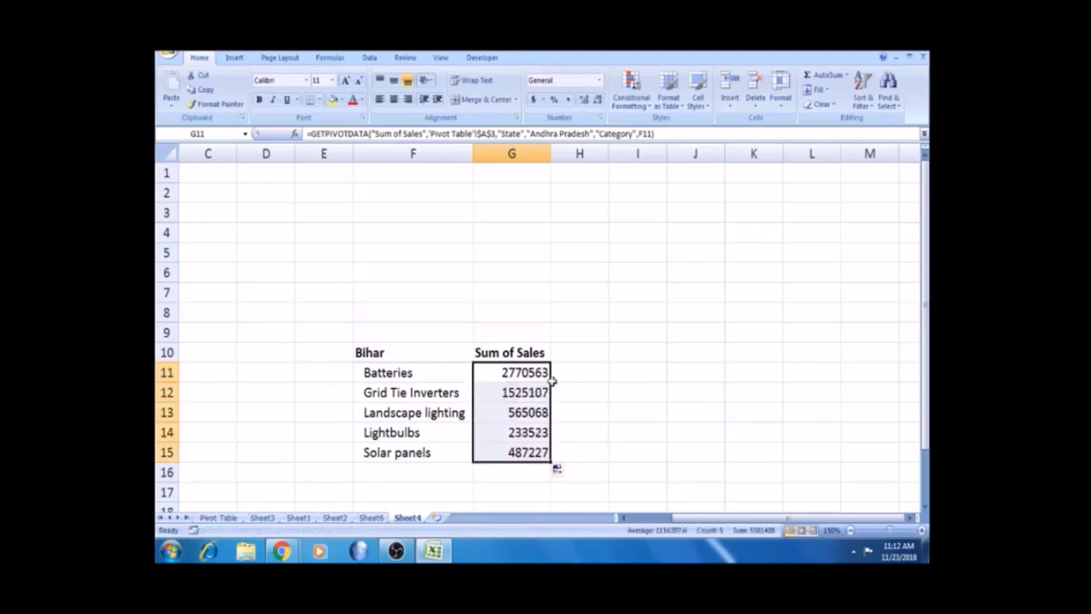
click(533, 373)
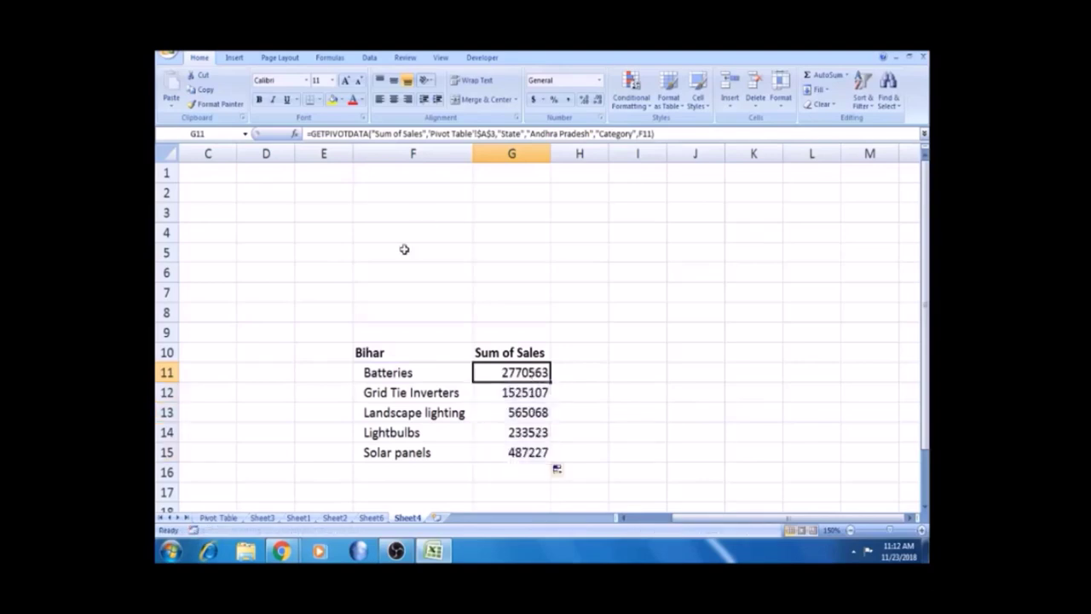
click(396, 351)
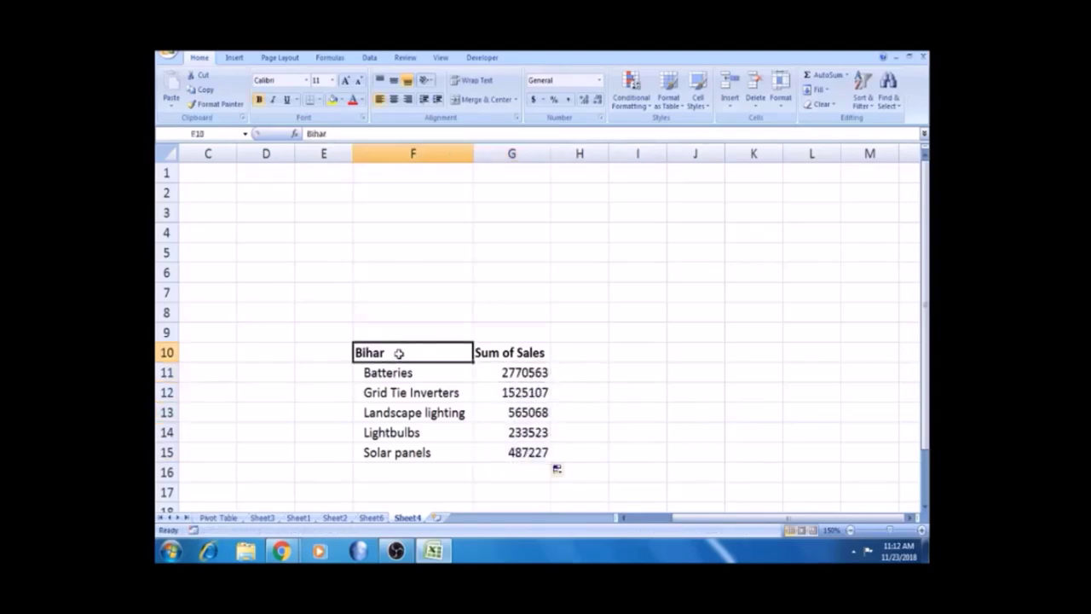
- Replace 'Andhra Pradesh' in G11's formula with the Bihar cell F10 and fill down
click(488, 381)
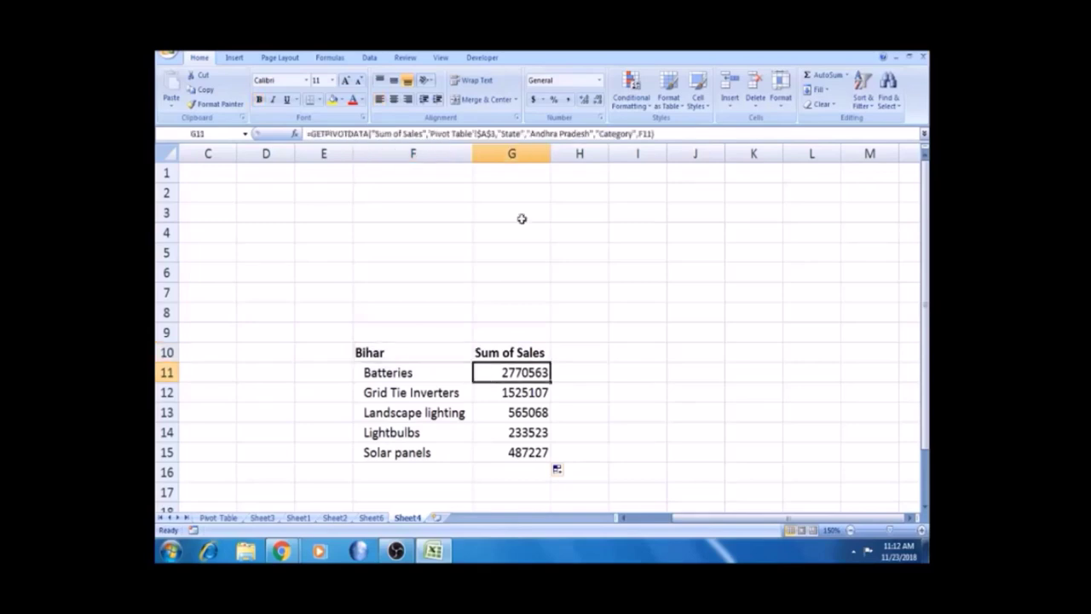
click(591, 133)
key(BackSpace)
key(BackSpace)
key(BackSpace)
key(BackSpace)
key(BackSpace)
key(BackSpace)
key(BackSpace)
key(BackSpace)
key(BackSpace)
key(BackSpace)
key(BackSpace)
key(BackSpace)
key(BackSpace)
key(BackSpace)
key(BackSpace)
key(BackSpace)
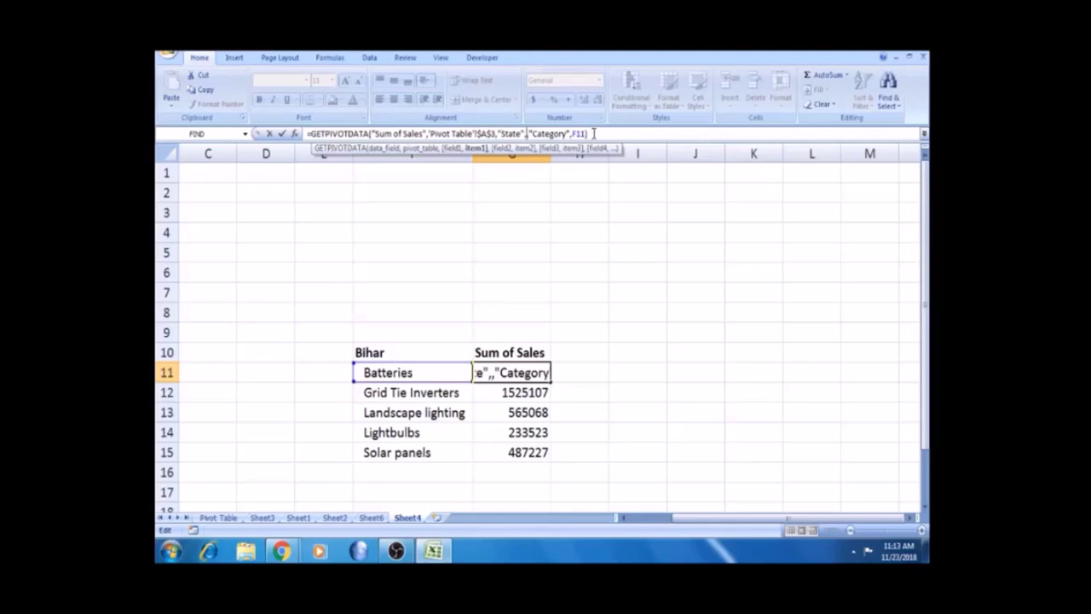
click(392, 352)
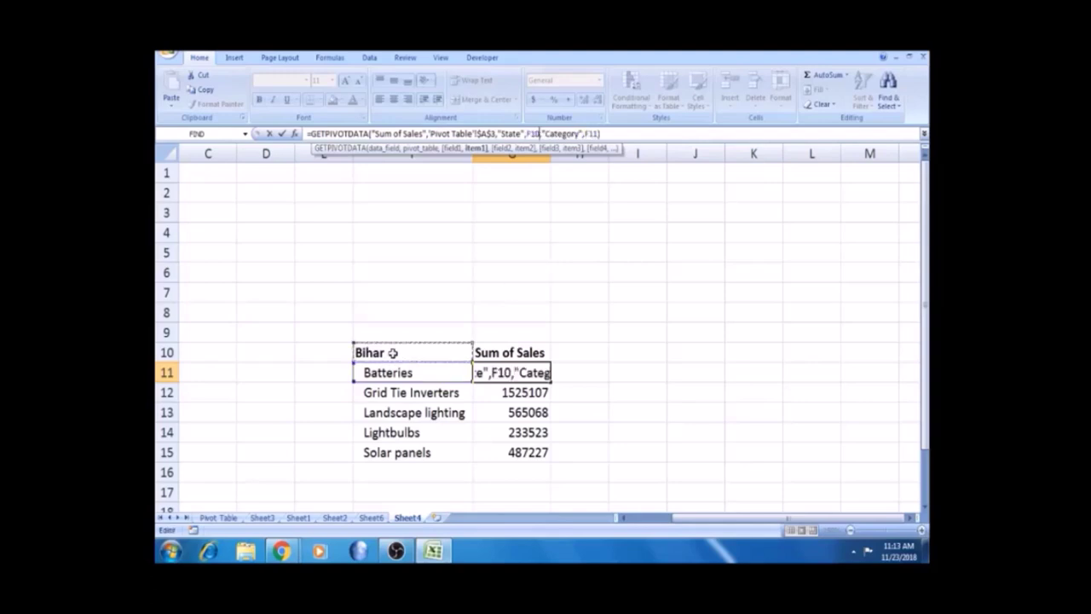
key(Return)
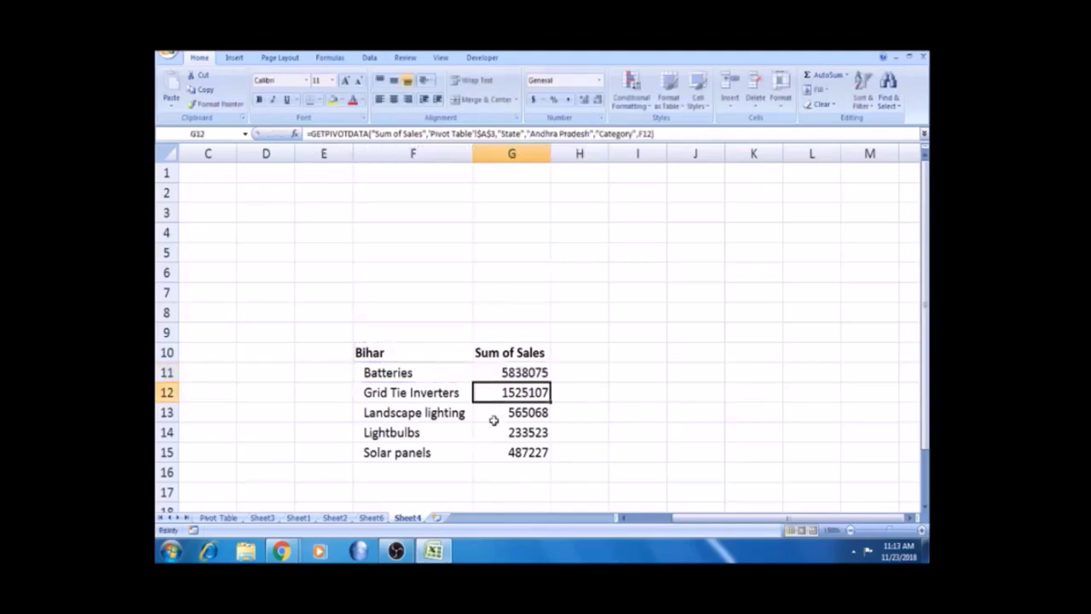
click(520, 374)
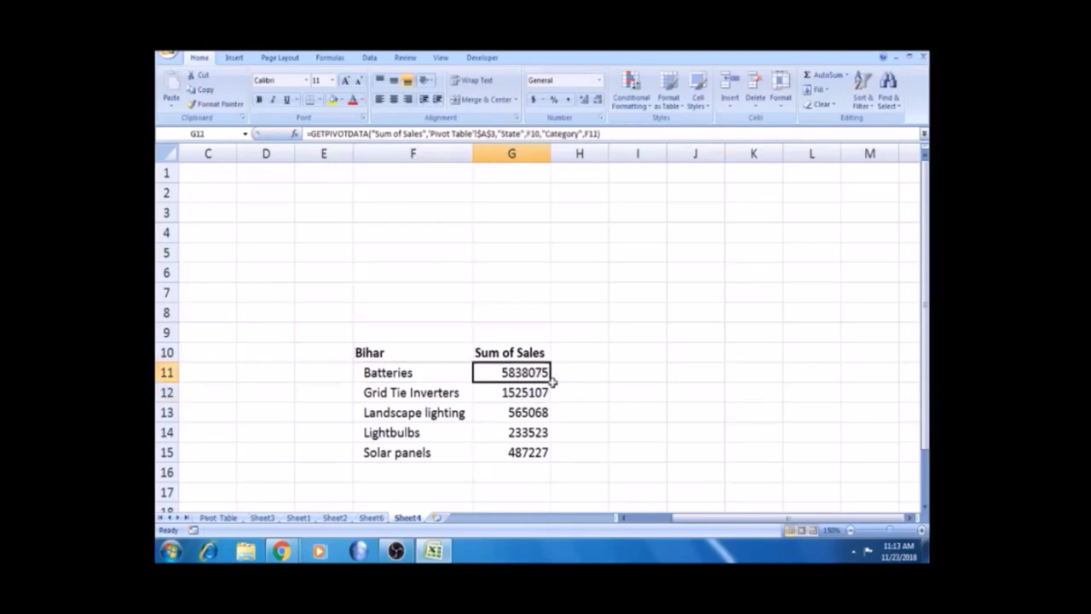
double_click(551, 382)
click(532, 376)
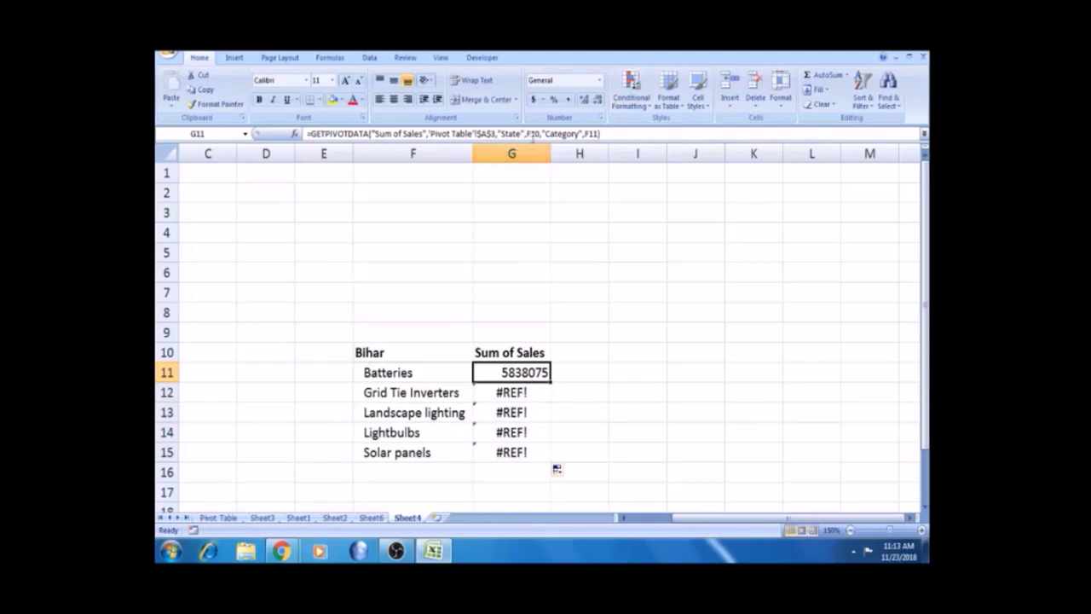
- Make the state reference absolute ($F$10) and fill the formula down to G15
click(532, 134)
key(F4)
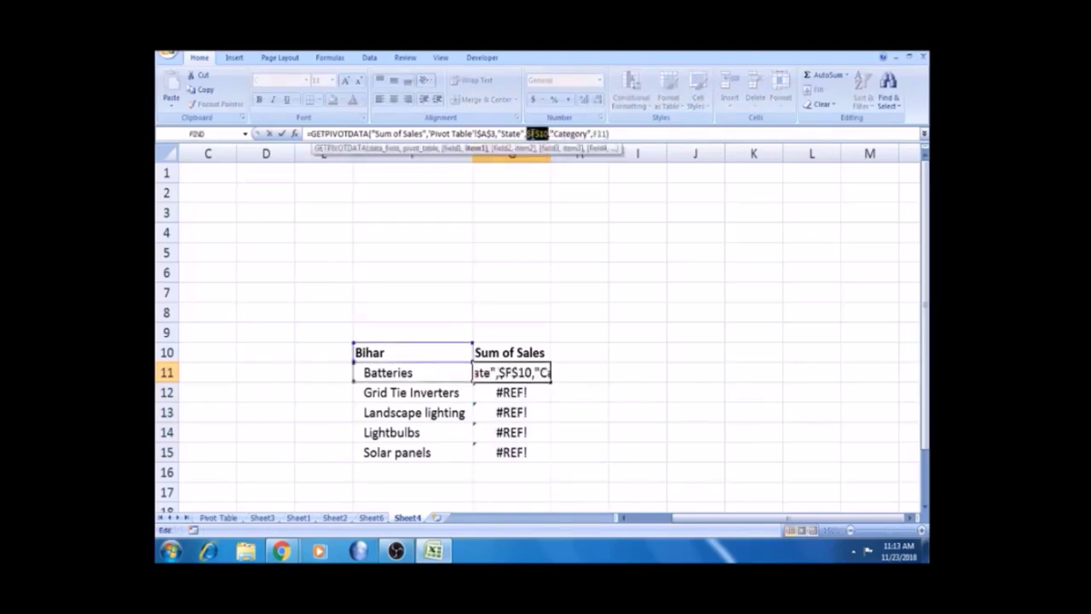
key(Return)
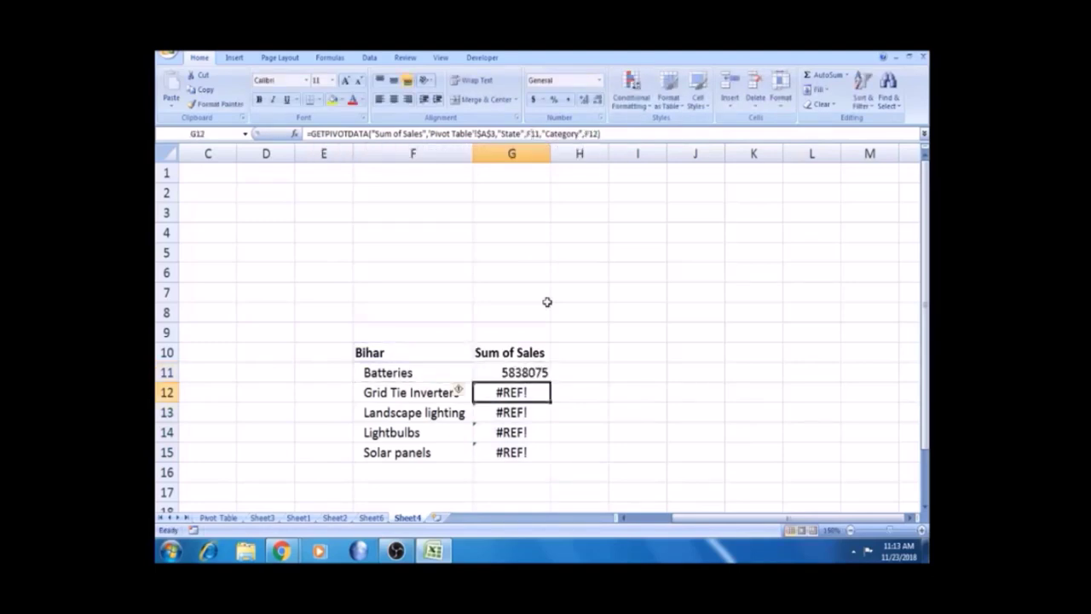
click(542, 379)
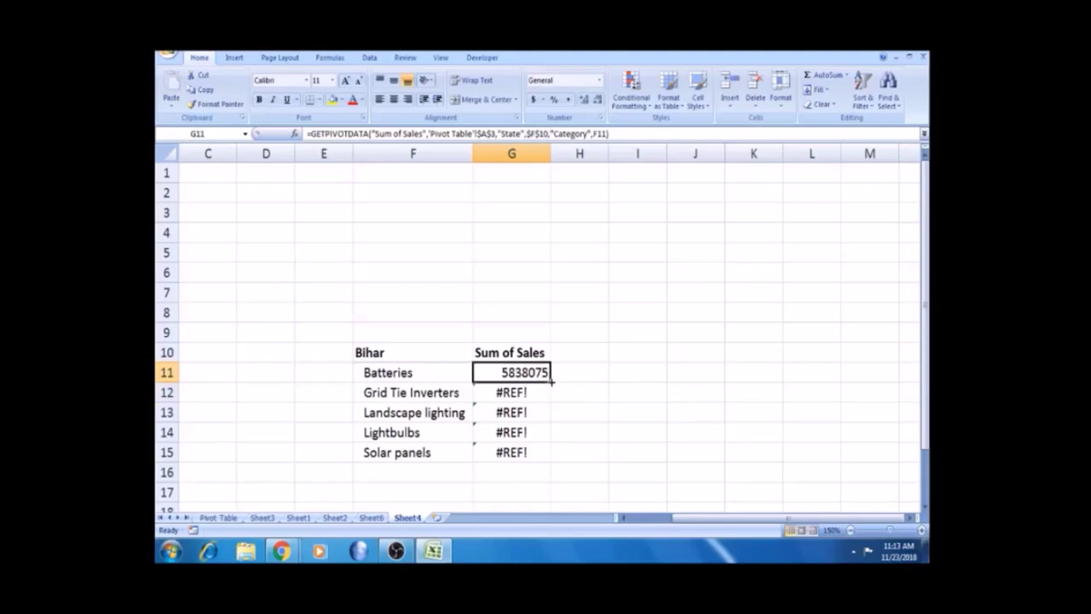
double_click(550, 382)
click(534, 375)
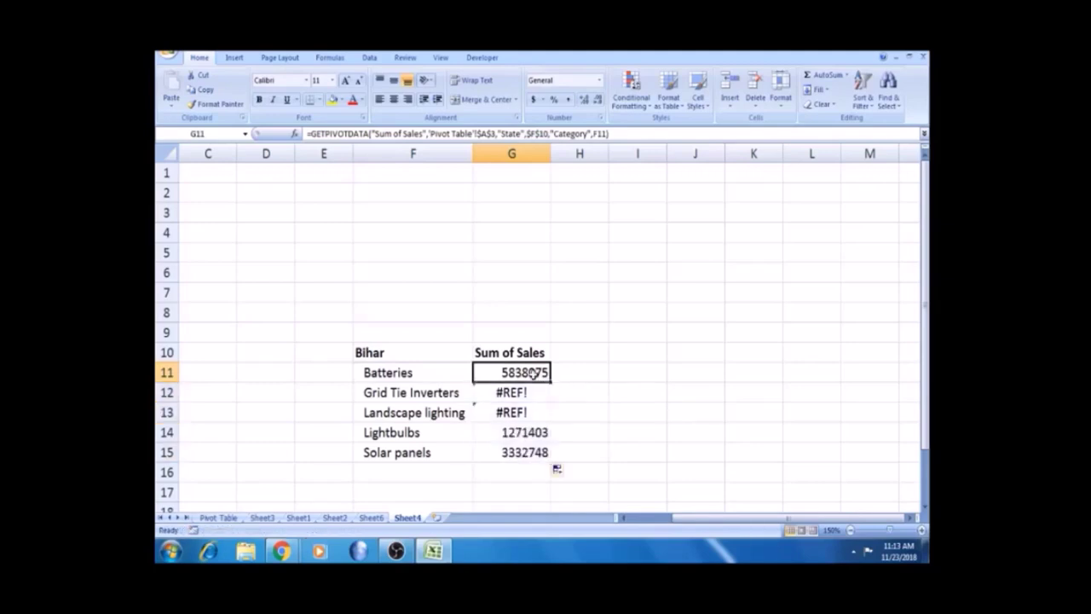
scroll(873, 511, up, 2)
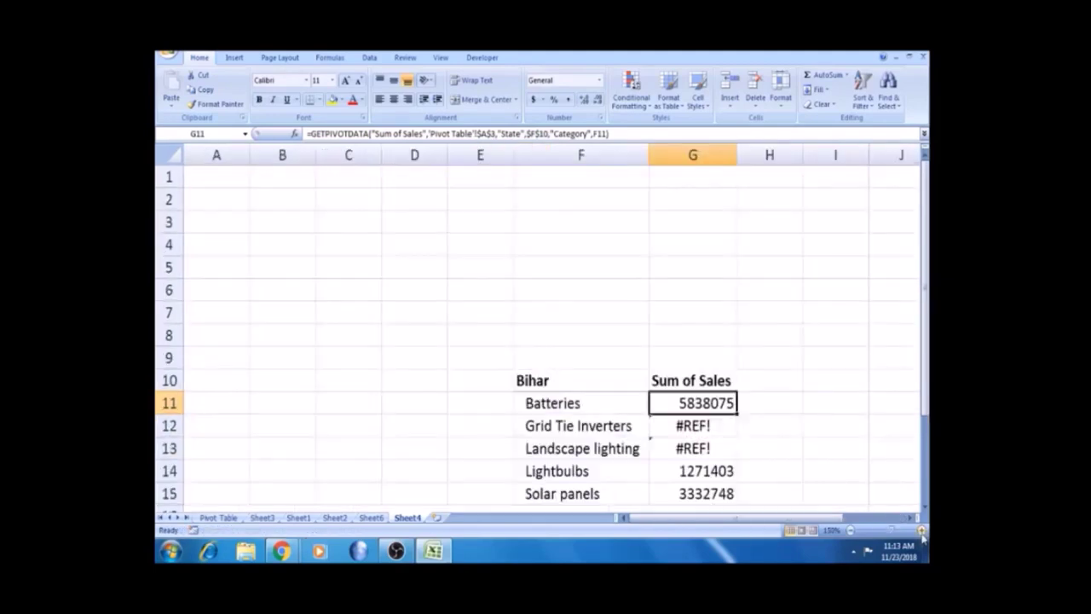
drag(816, 522, 831, 522)
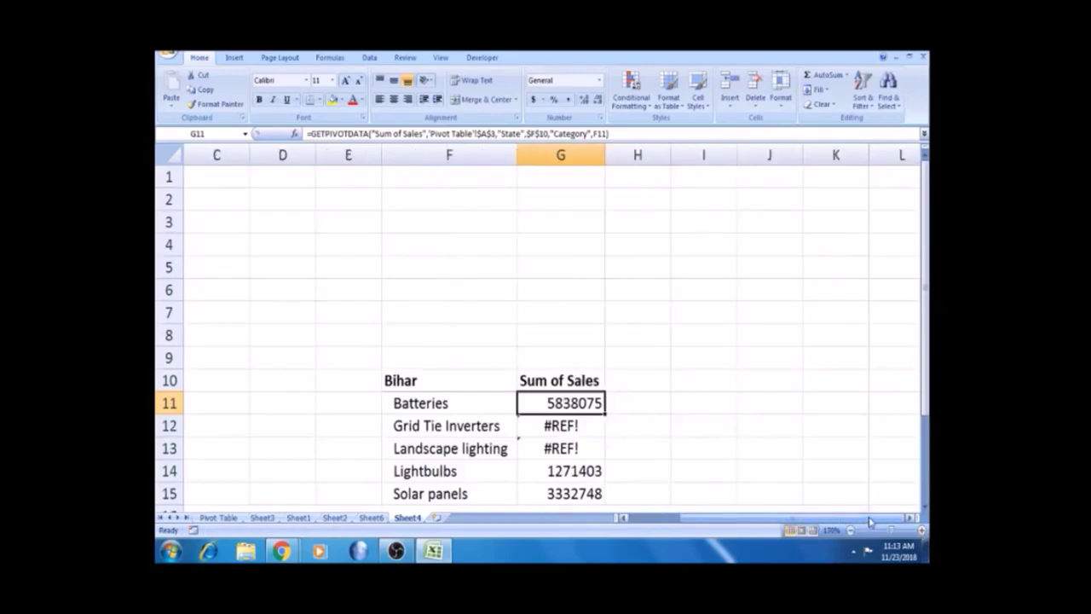
drag(925, 386, 926, 436)
click(469, 316)
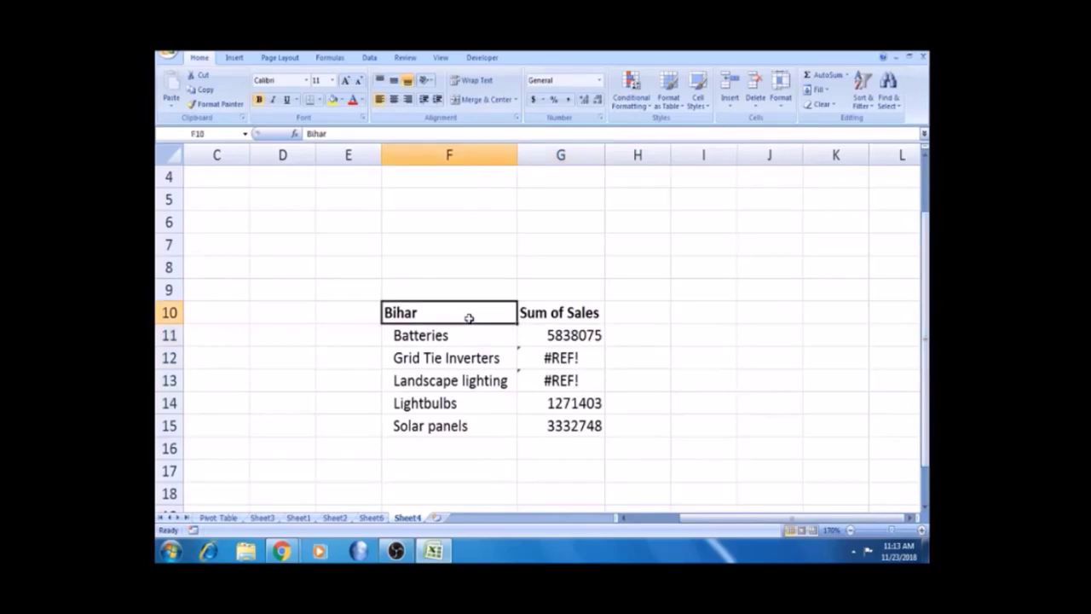
- Apply a Thick Box Border around F10:G15, select the header row F10:G10, then start editing G11
key(shift+Right)
key(shift+Down)
key(shift+Down)
key(shift+Down)
key(shift+Down)
key(shift+Down)
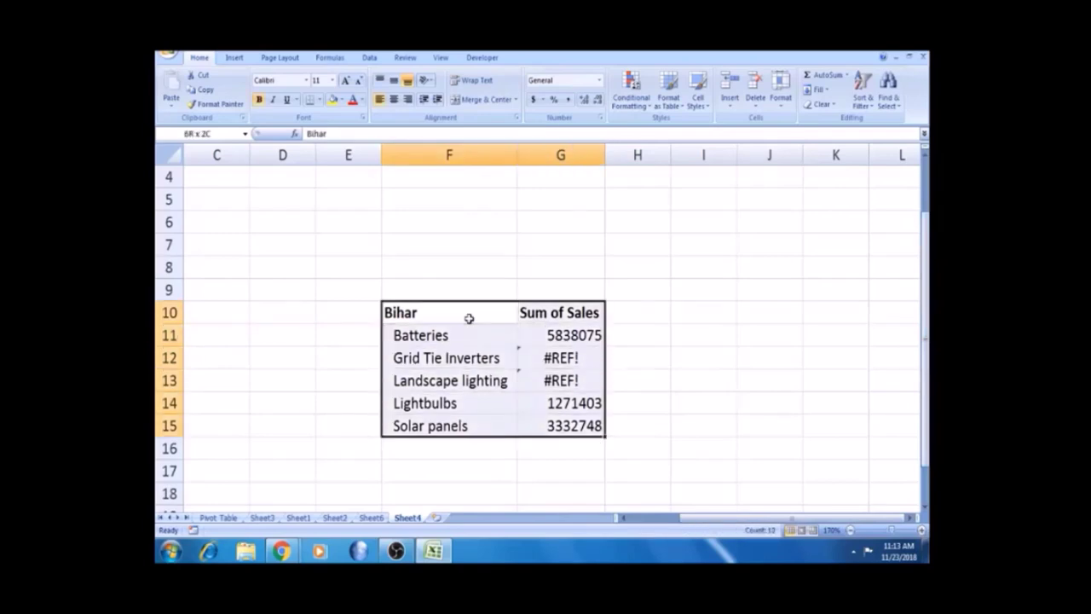
click(319, 101)
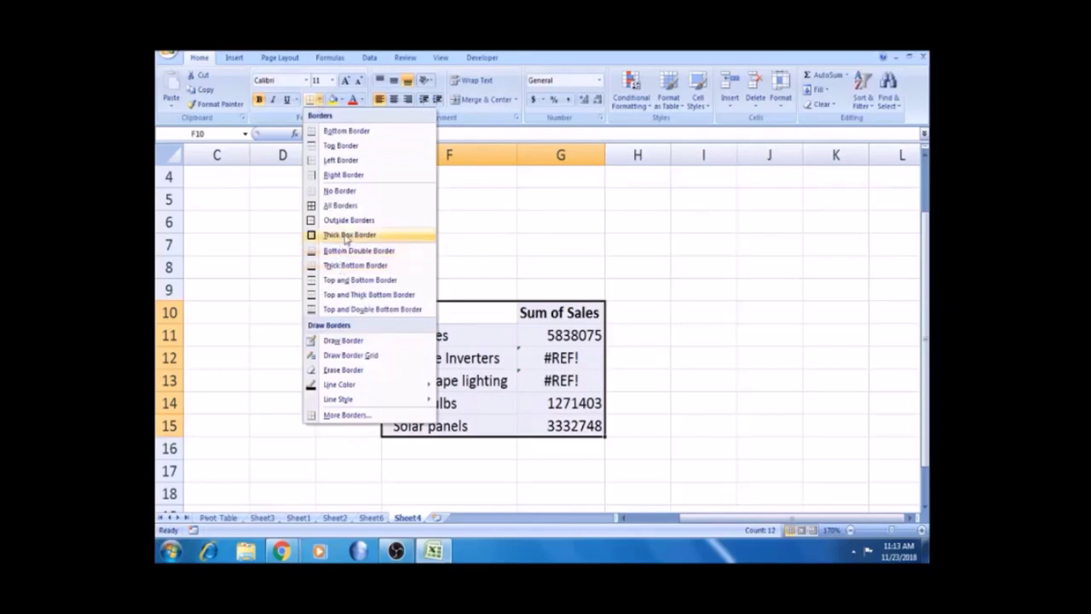
click(348, 235)
click(414, 315)
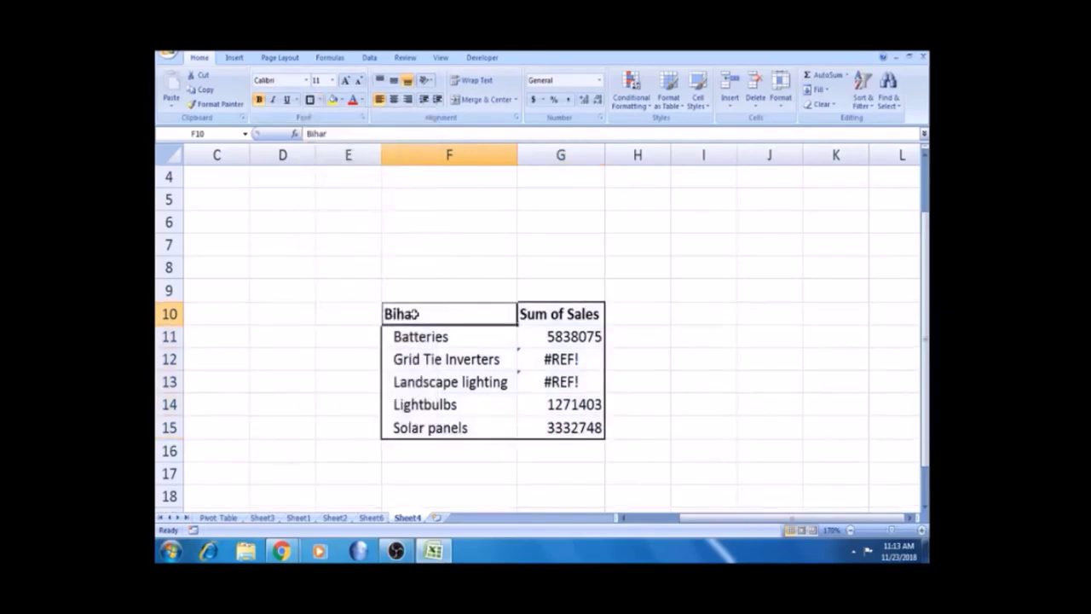
key(shift+Right)
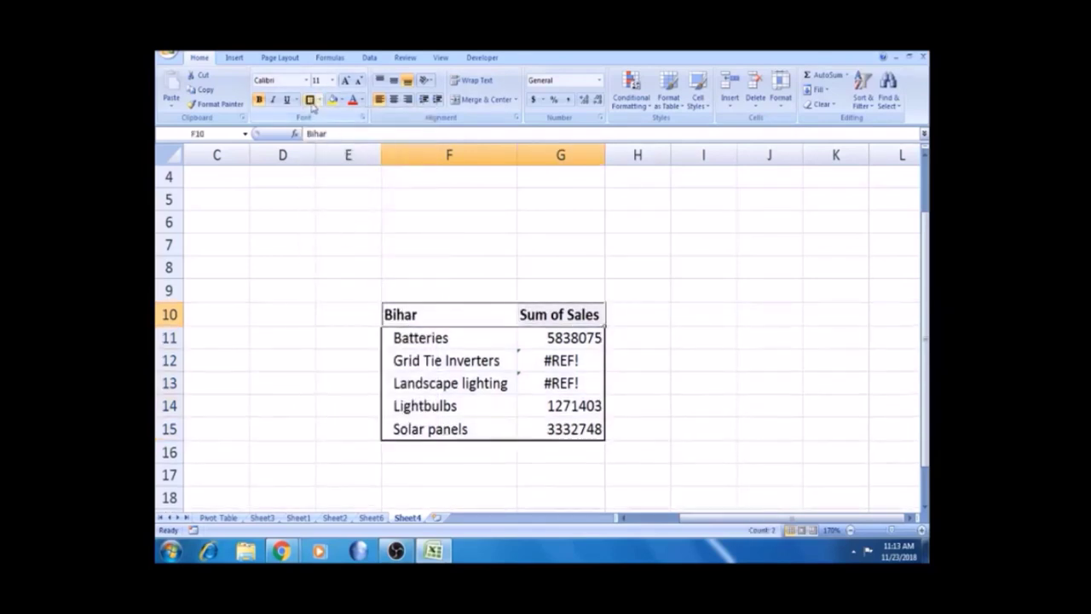
click(563, 339)
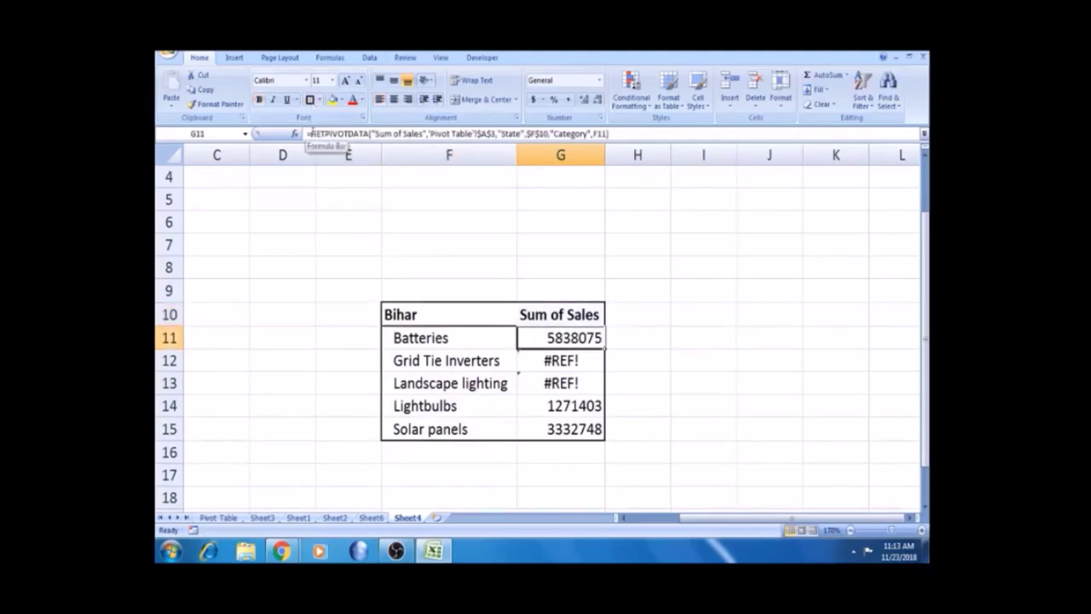
click(311, 133)
- Wrap G11's GETPIVOTDATA formula in IFERROR so errors show "NA"
text(IF)
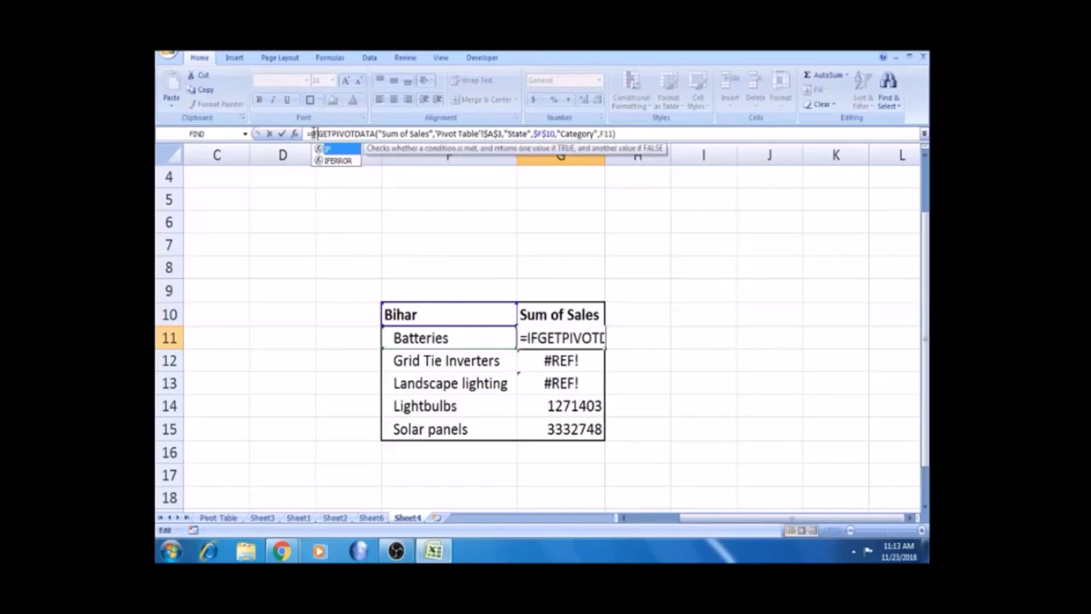
key(Tab)
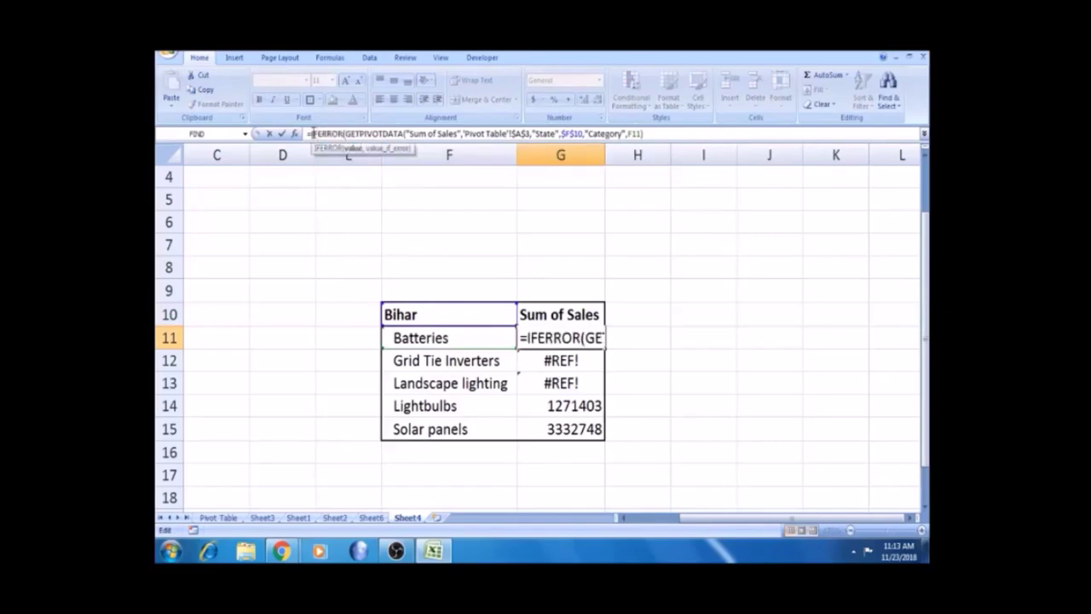
click(673, 136)
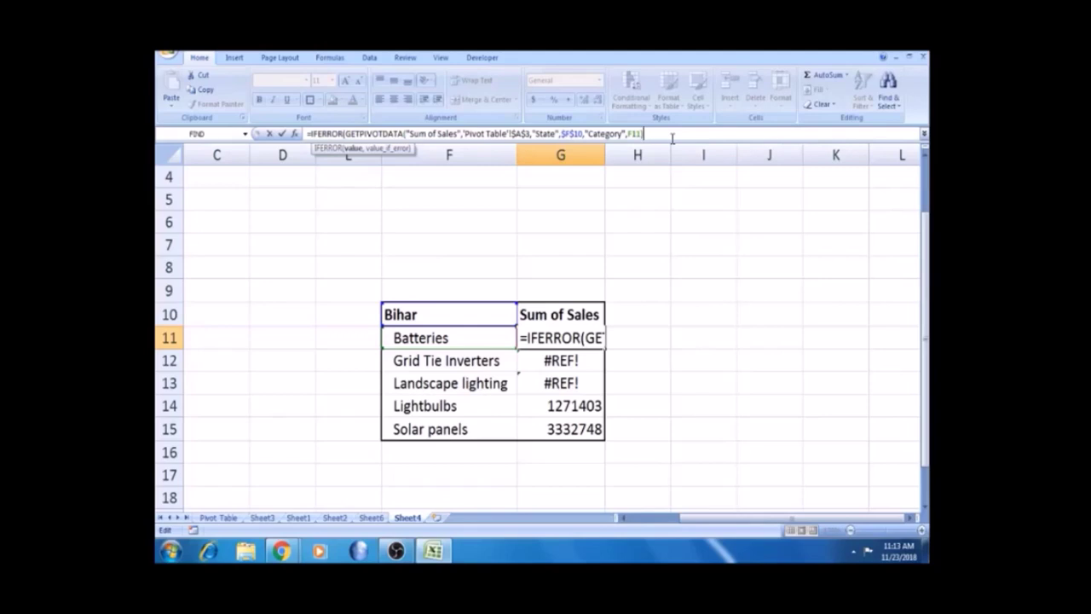
text(,)
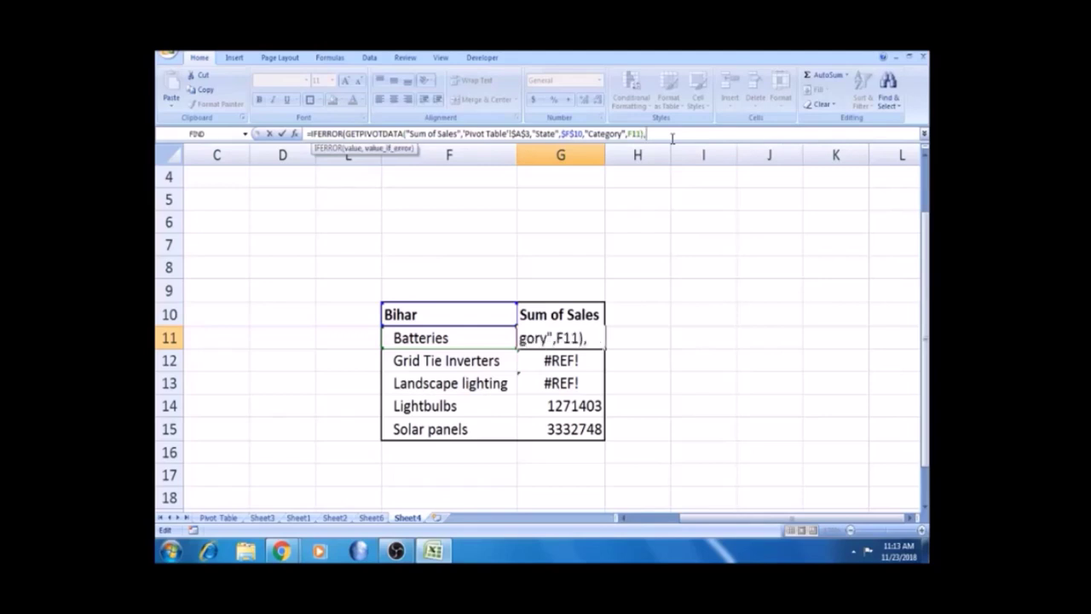
text(NA)
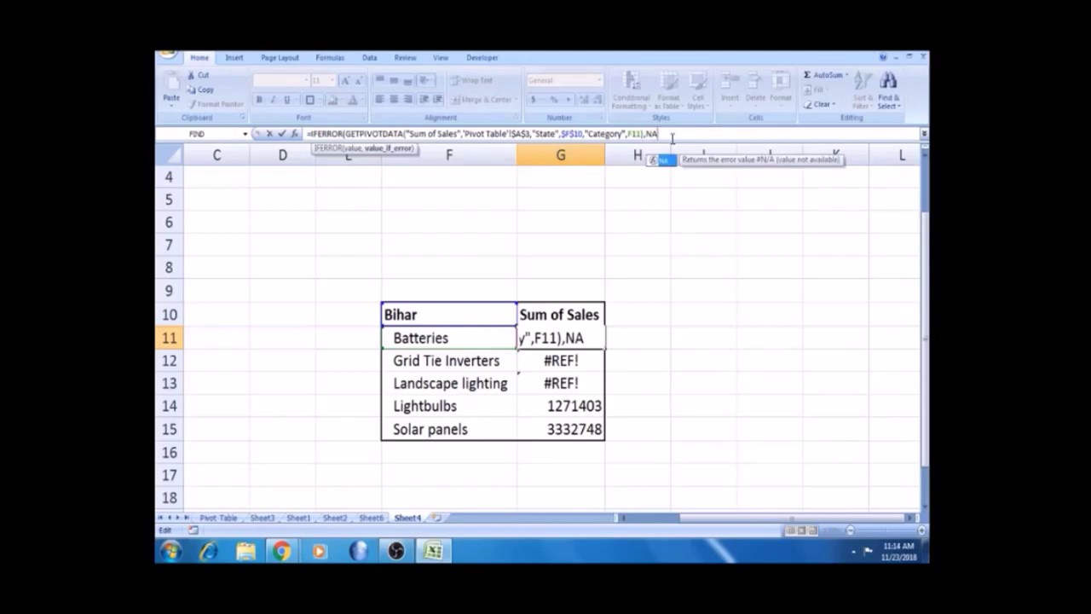
key(BackSpace)
key(BackSpace)
text(")
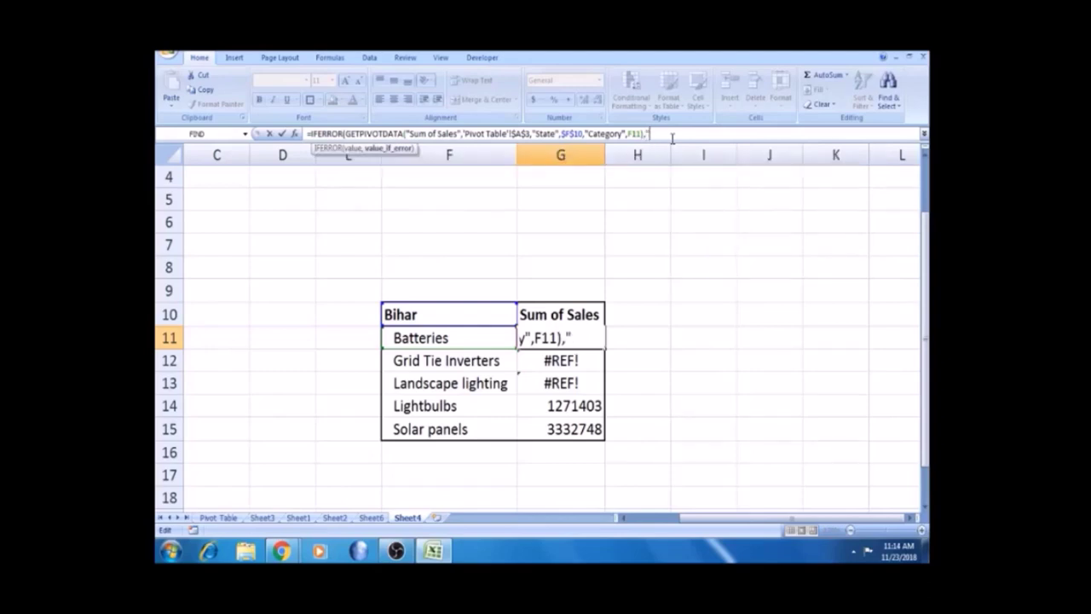
text(NA)
text())
key(Return)
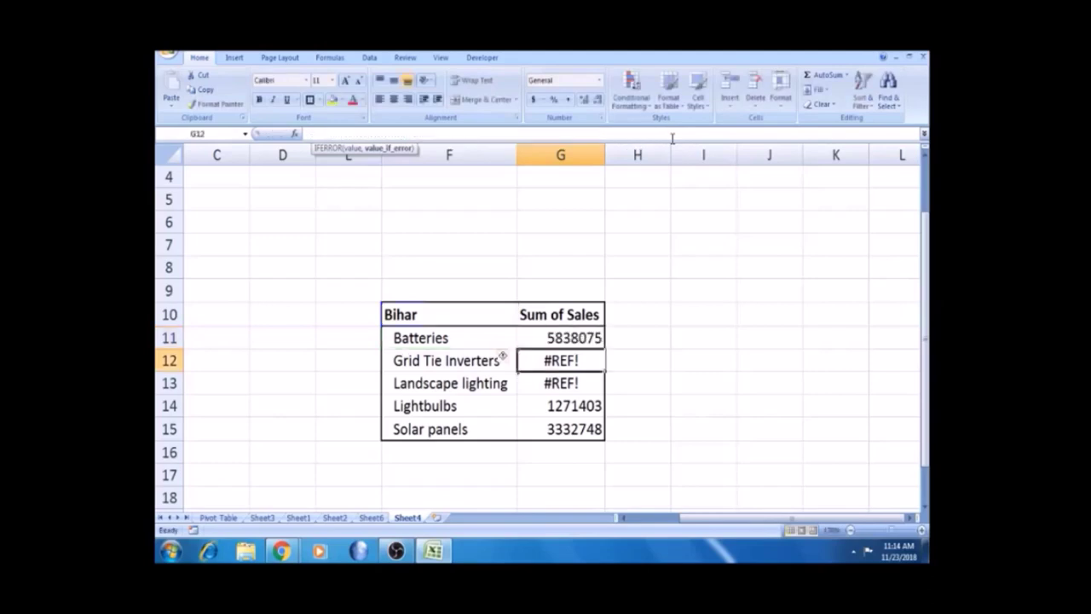
- Fill the IFERROR formula down to G15 and right-align the NA cells G12:G13
click(587, 337)
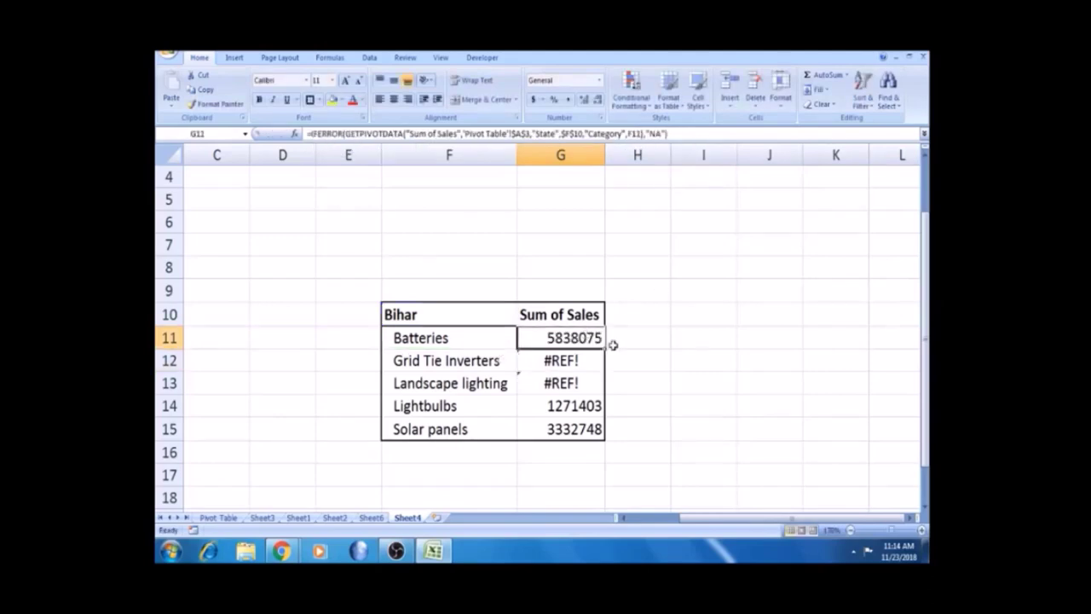
double_click(605, 349)
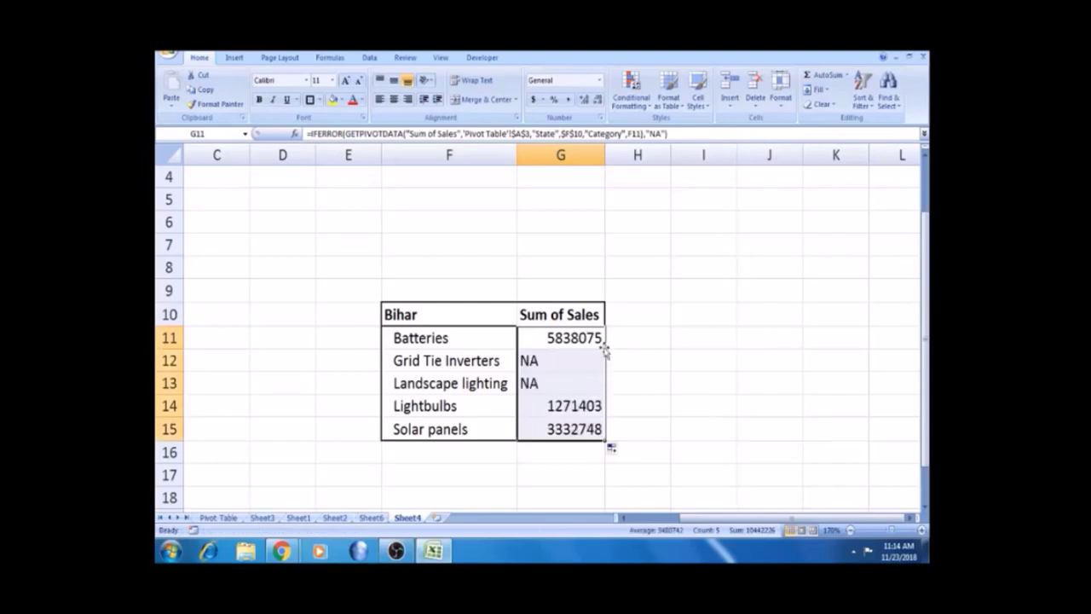
click(554, 366)
key(shift+Down)
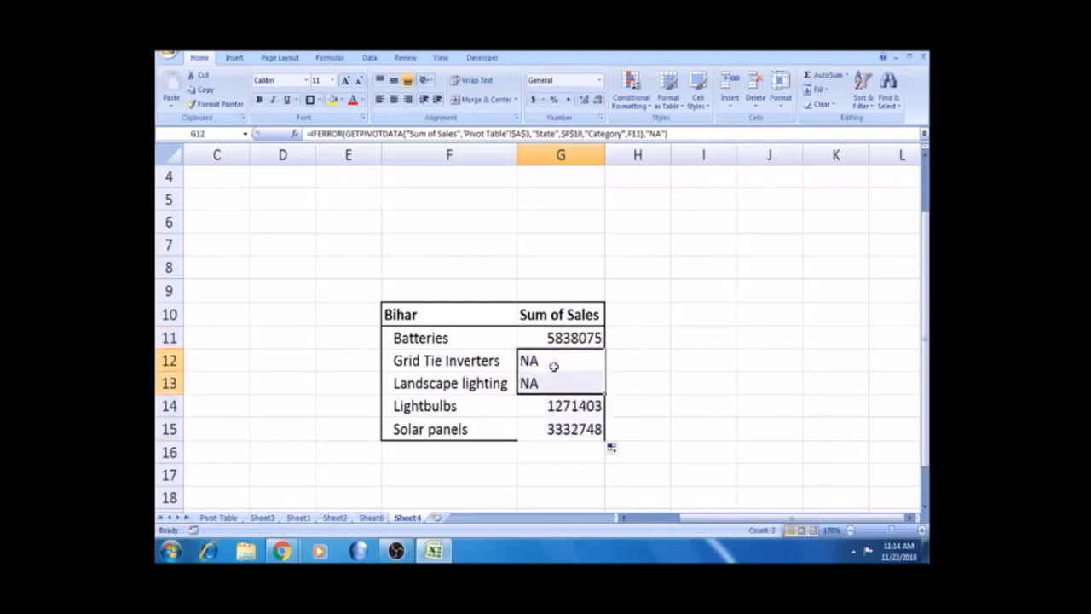
click(408, 102)
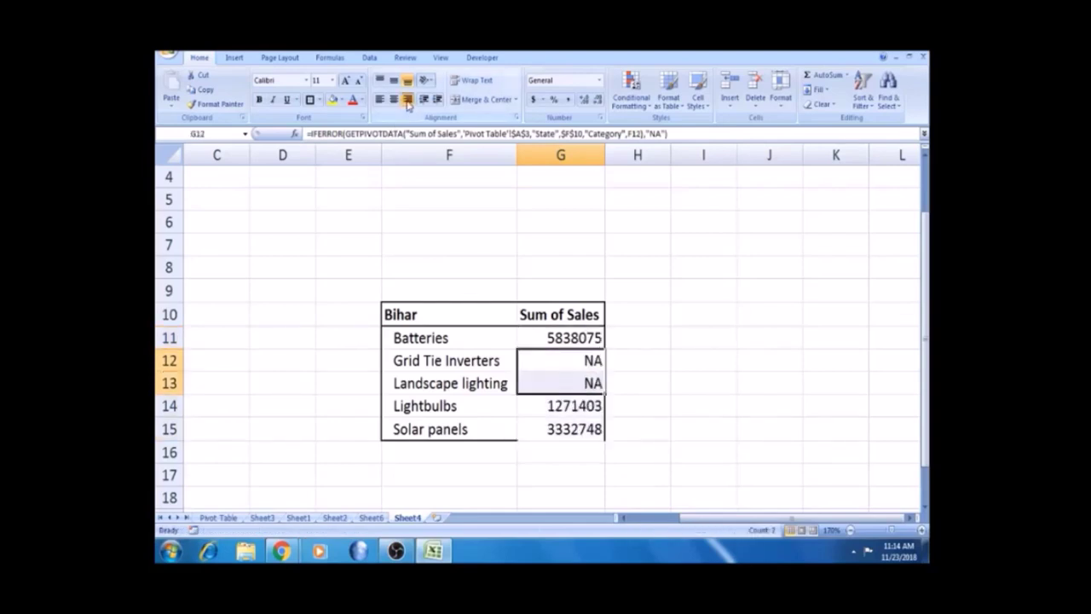
click(632, 336)
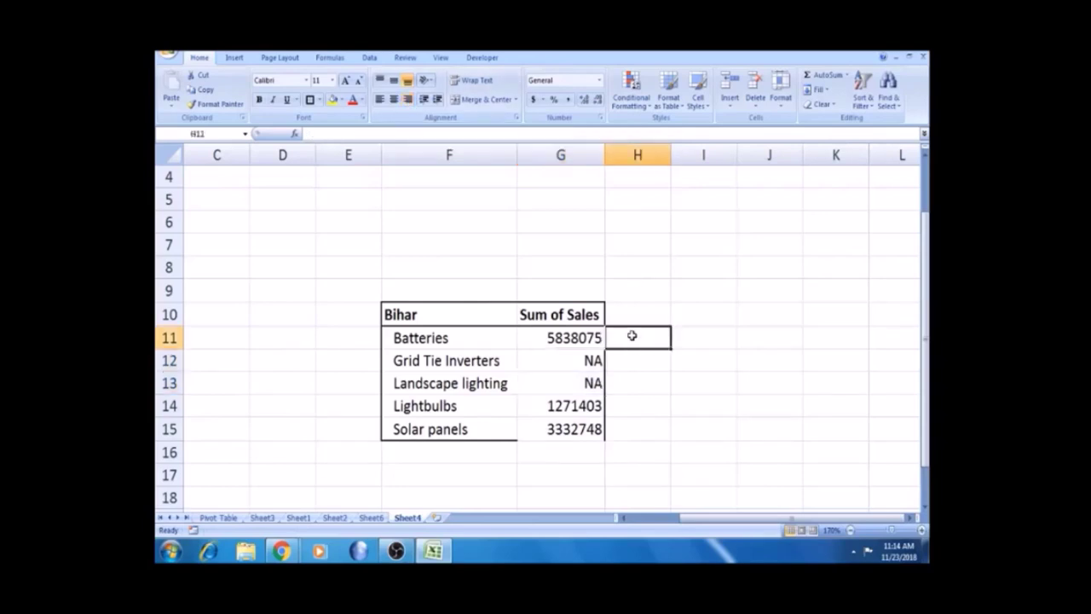
click(449, 341)
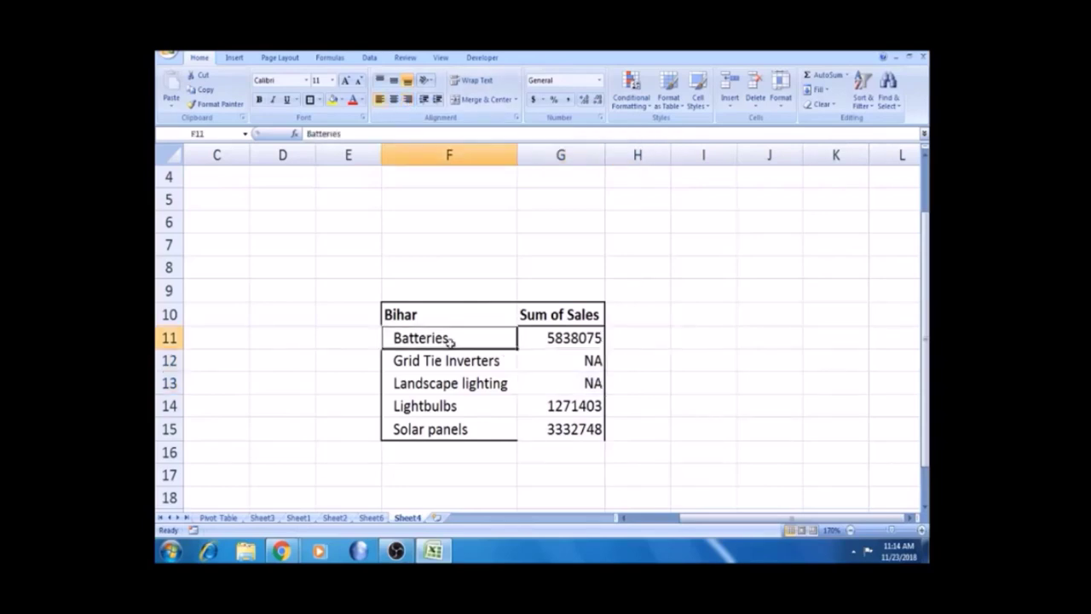
key(shift+Right)
key(shift+Right)
key(shift+Left)
key(shift+Down)
key(shift+Down)
key(shift+Down)
key(shift+Down)
key(shift+Down)
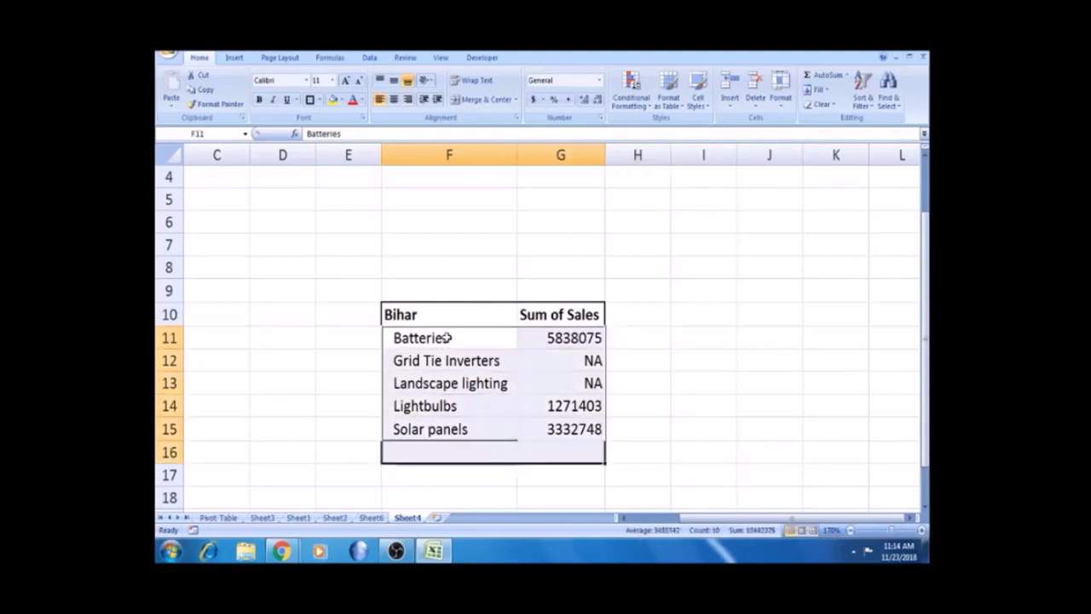
key(shift+Up)
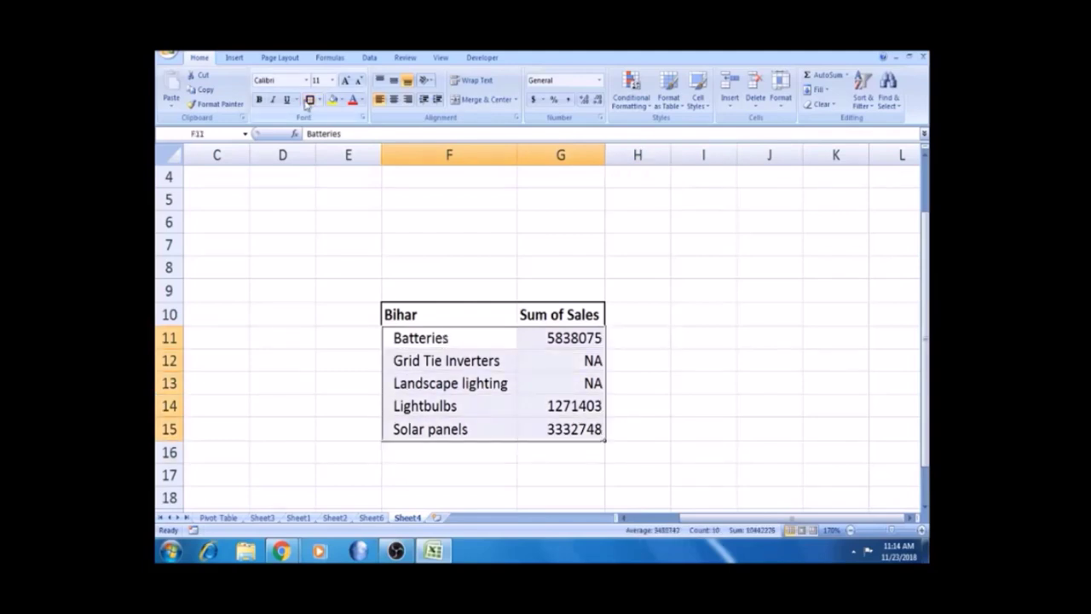
click(263, 518)
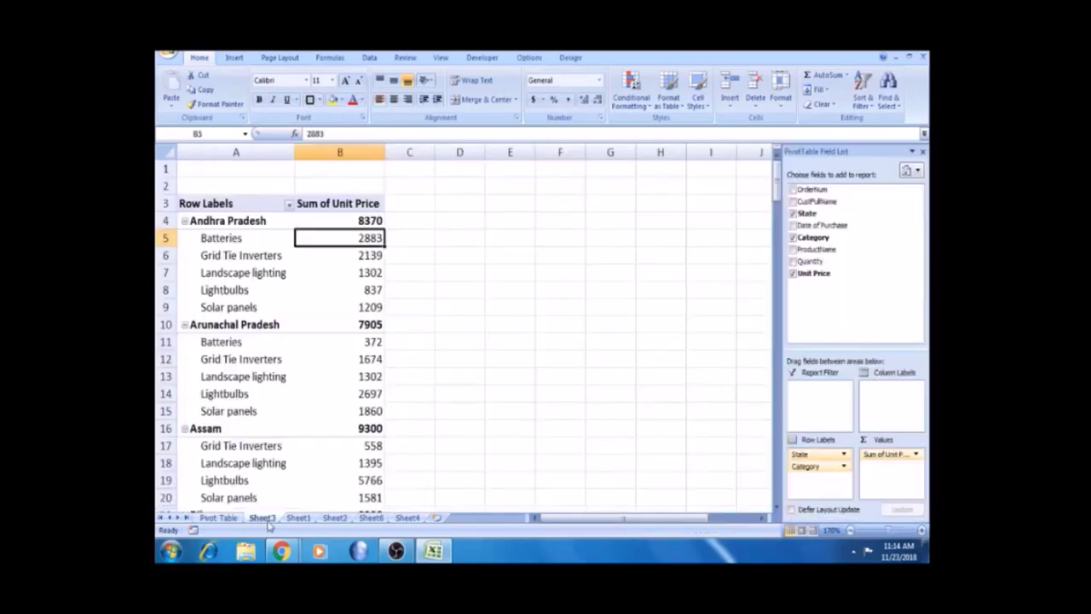
click(299, 518)
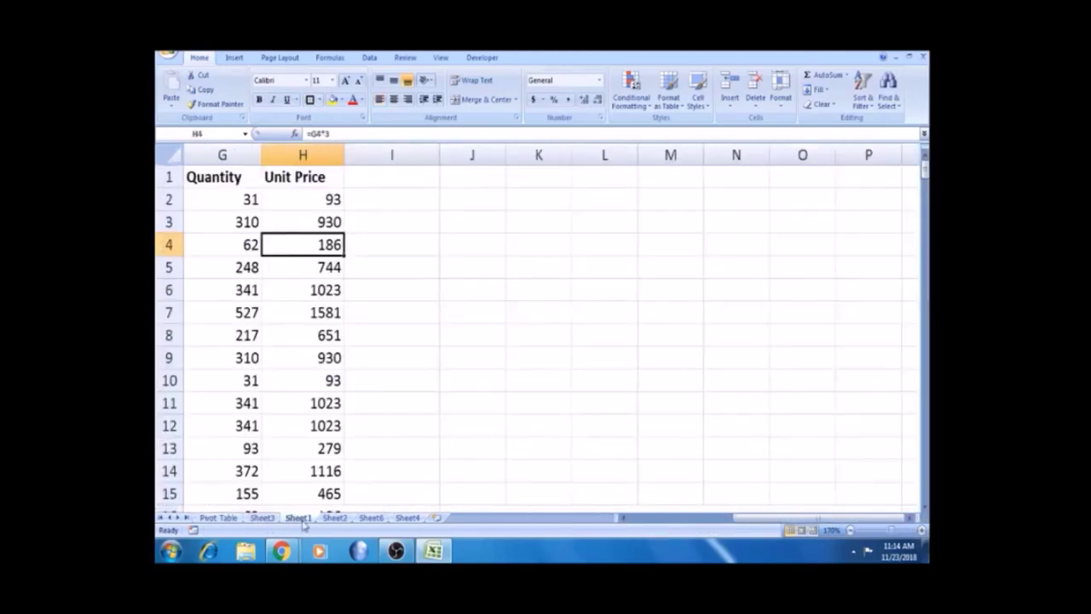
key(Left)
key(Left)
key(Left)
key(Left)
key(Left)
key(Left)
key(Left)
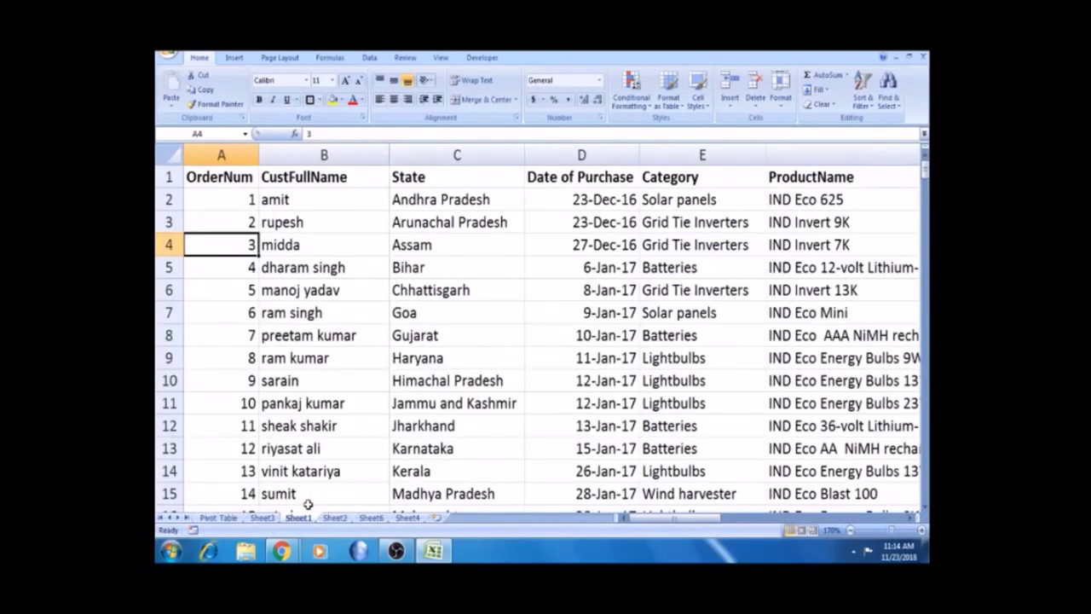
click(408, 517)
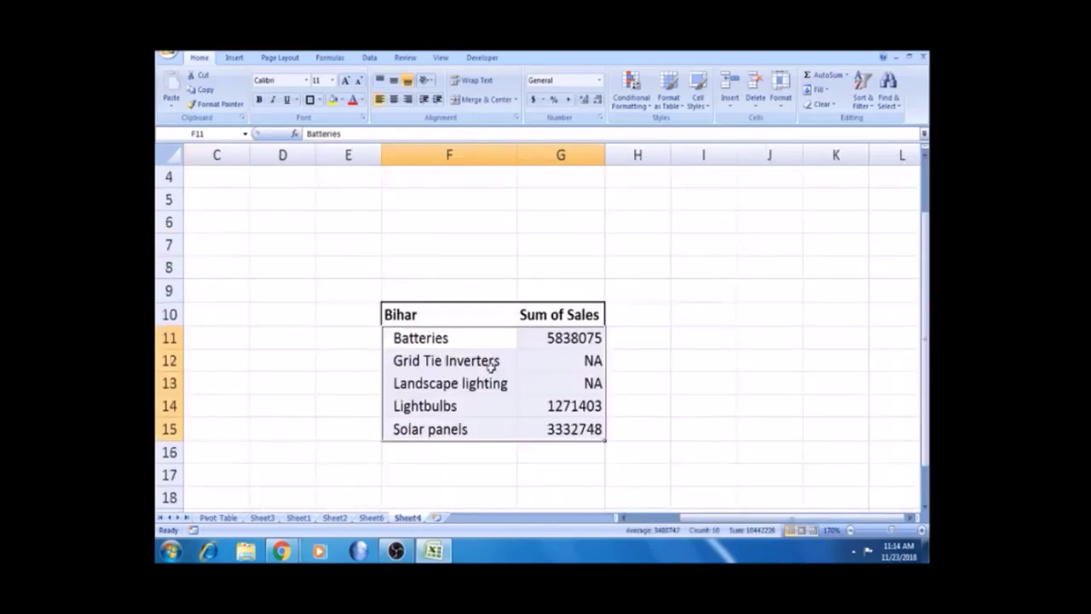
click(486, 319)
click(333, 318)
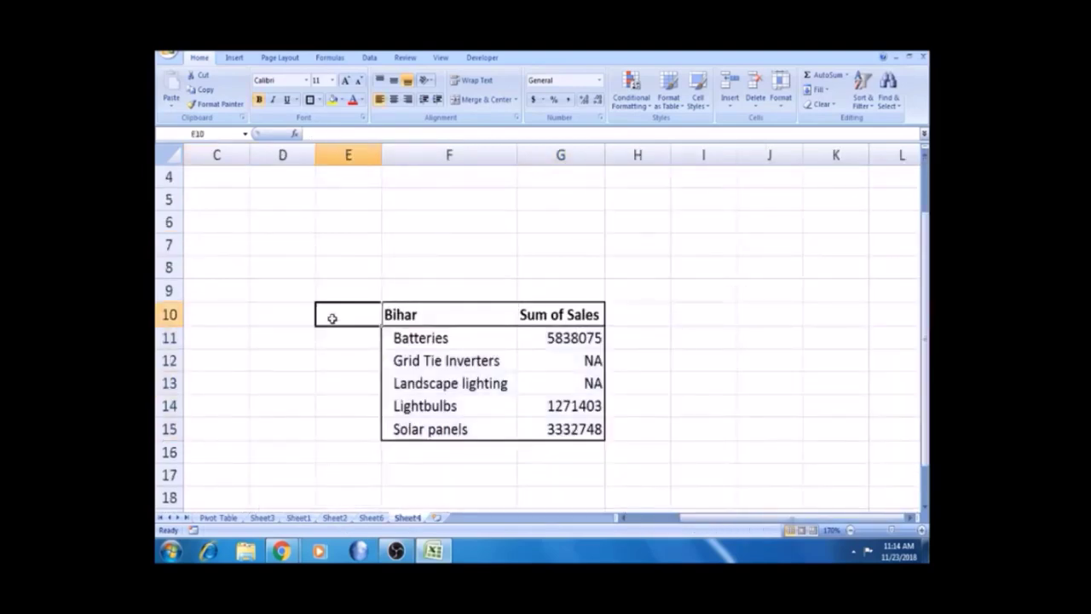
click(439, 310)
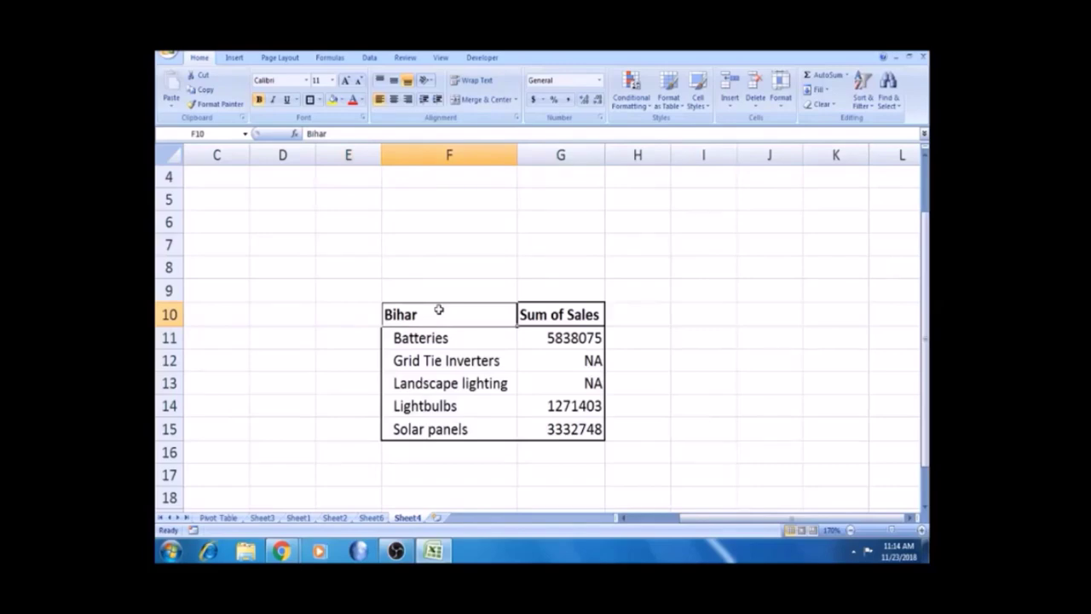
click(372, 518)
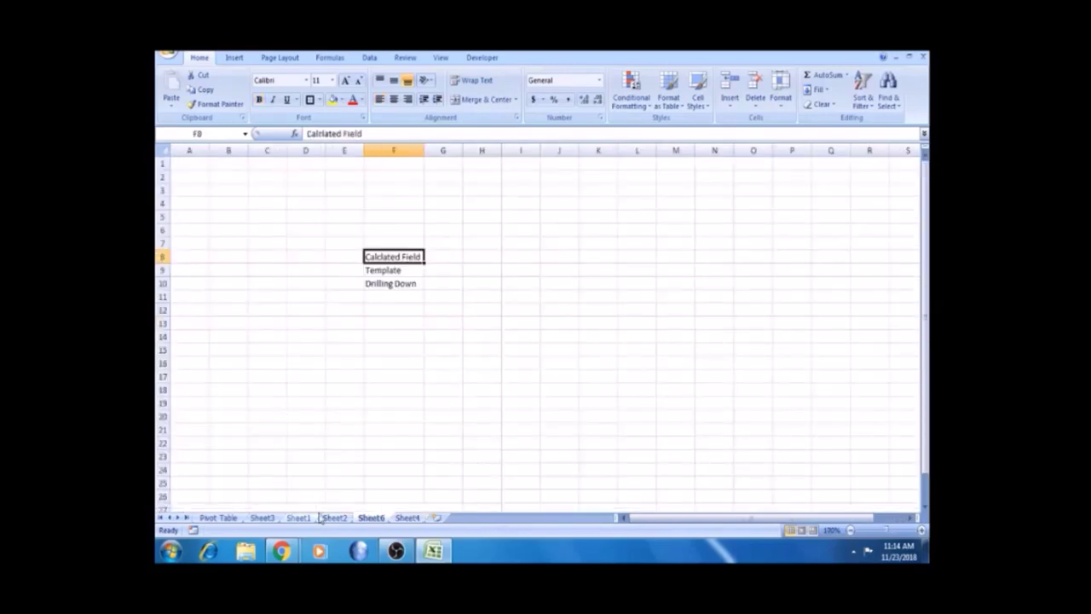
click(314, 517)
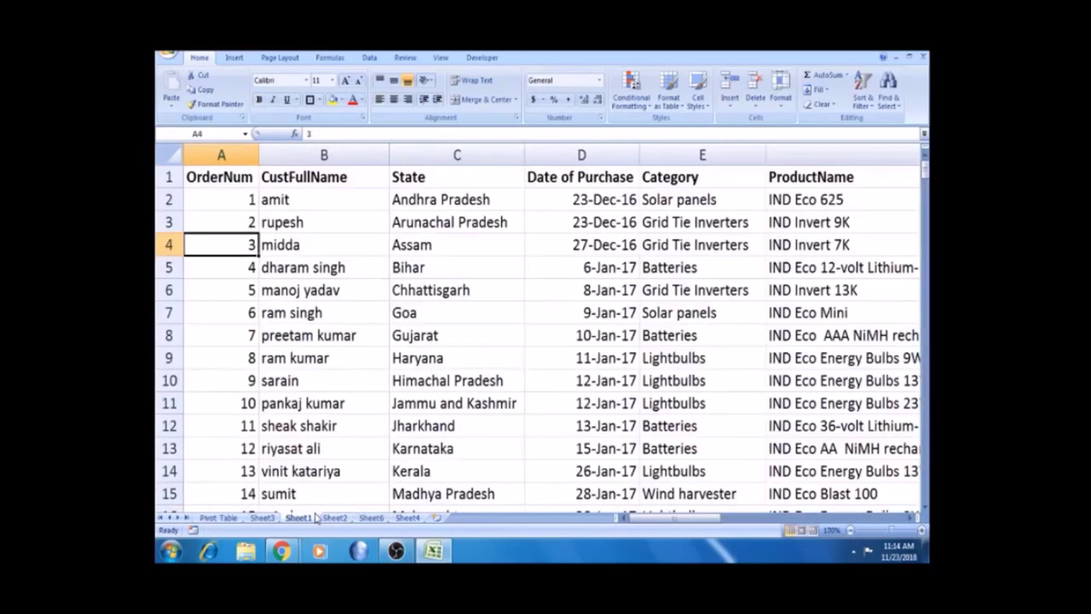
click(468, 195)
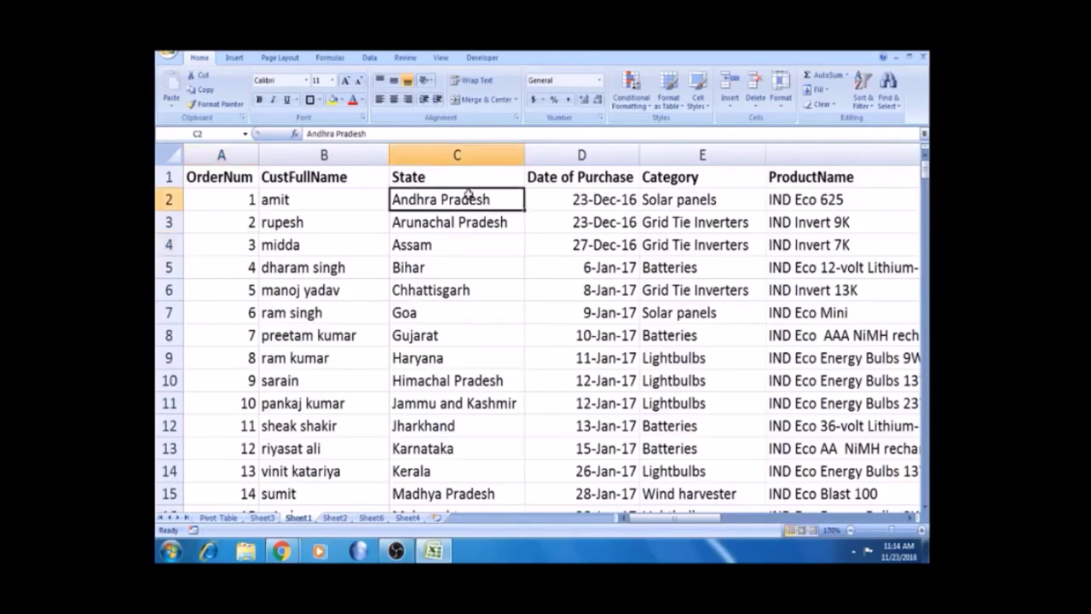
click(408, 518)
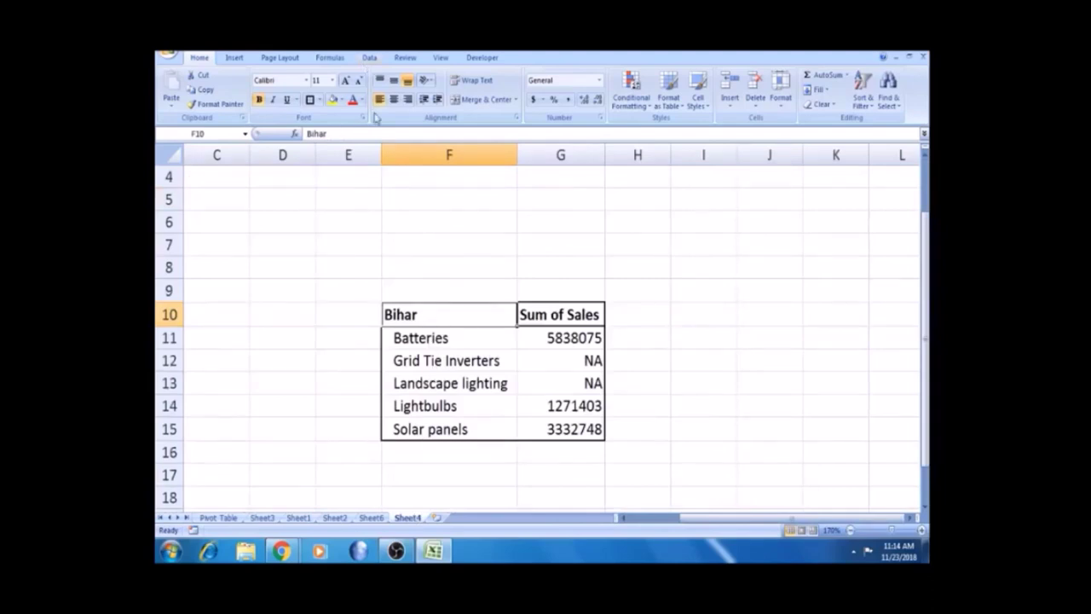
click(416, 335)
- Rename Sheet4 to 'Bihar Temp' and check the formulas in G11 and G12
click(415, 317)
click(571, 361)
click(669, 331)
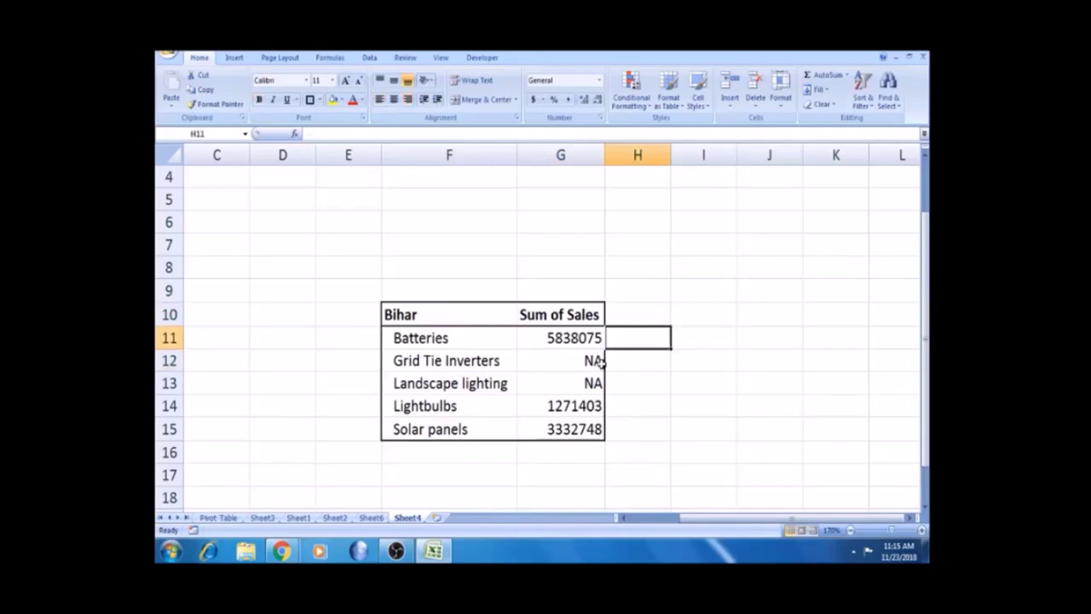
double_click(407, 518)
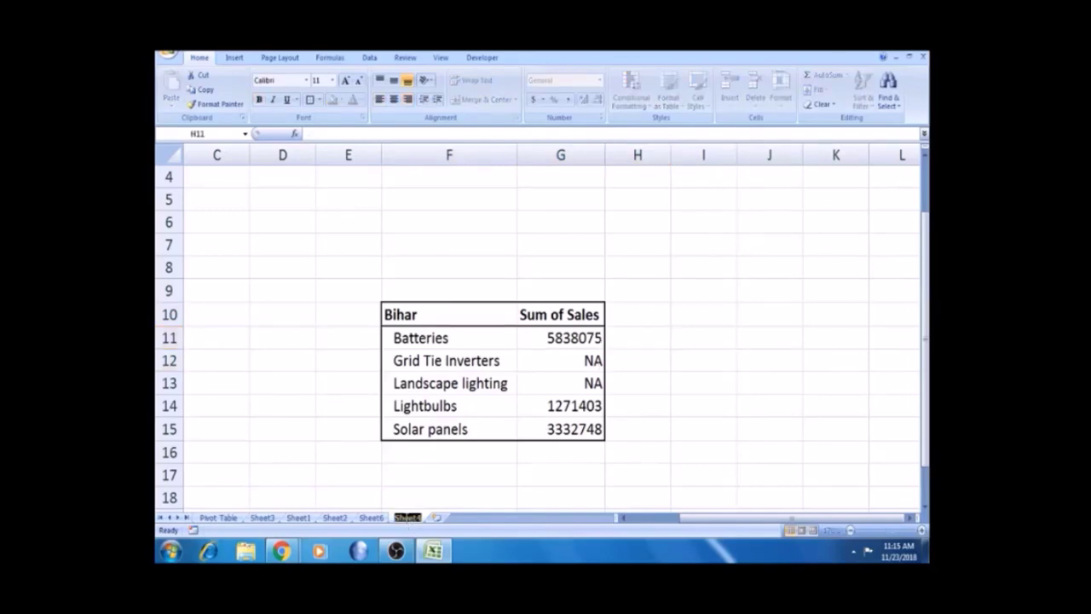
text(Bihar)
text( 1)
text(emp)
click(639, 414)
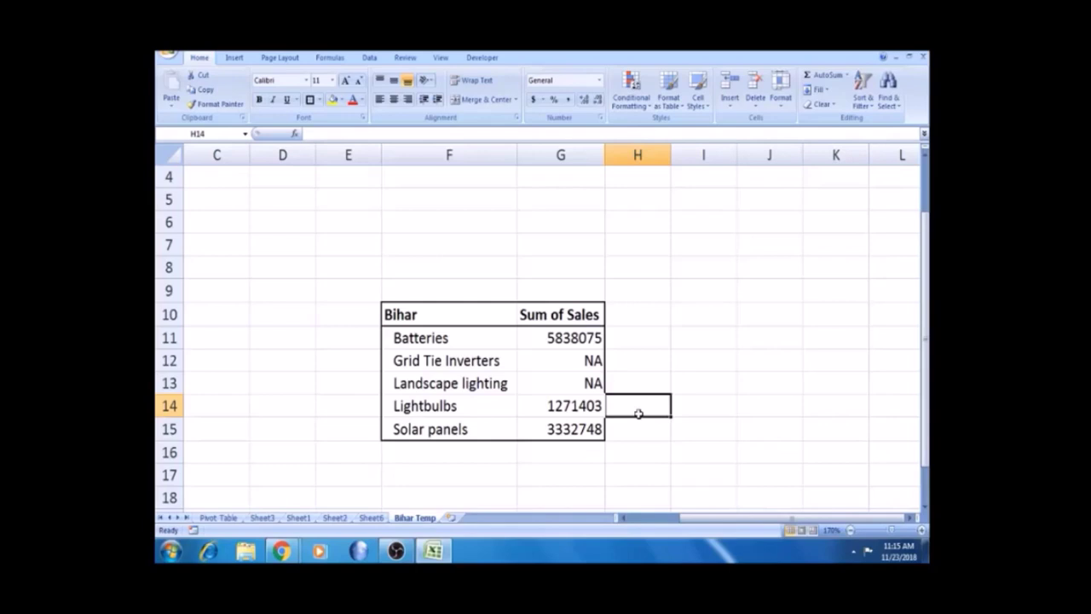
click(614, 331)
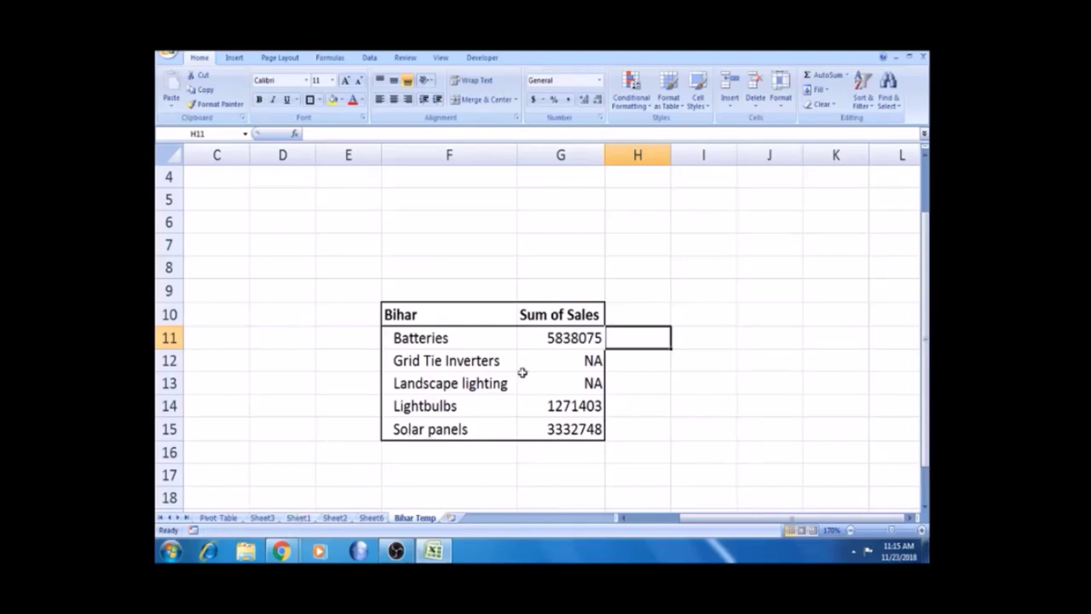
click(535, 347)
click(538, 358)
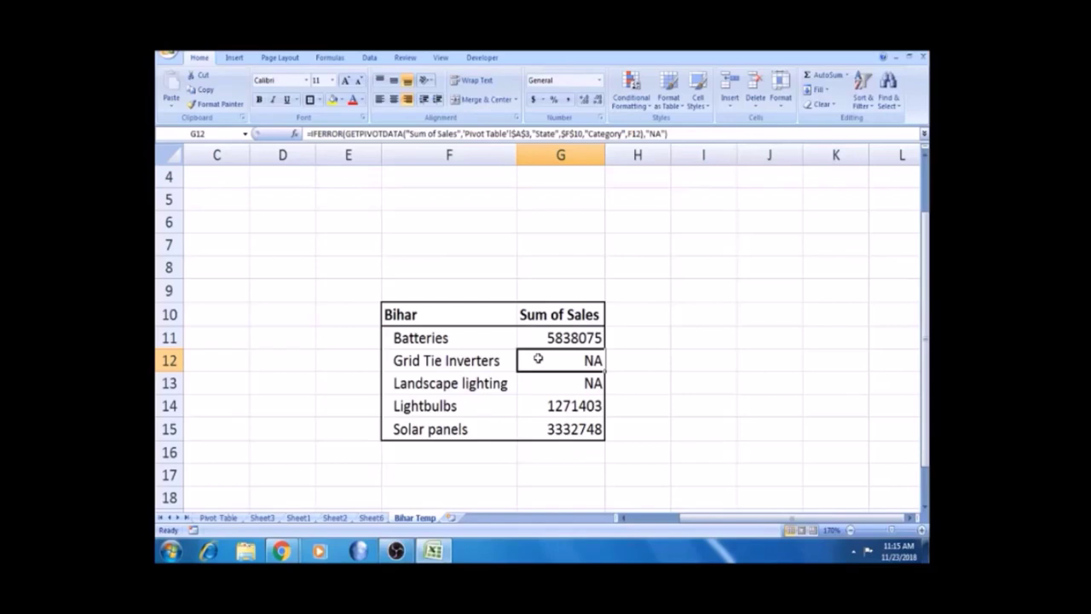
- Move the selection off the Bihar summary table and switch to Sheet2's list of states
key(Left)
key(Up)
key(Up)
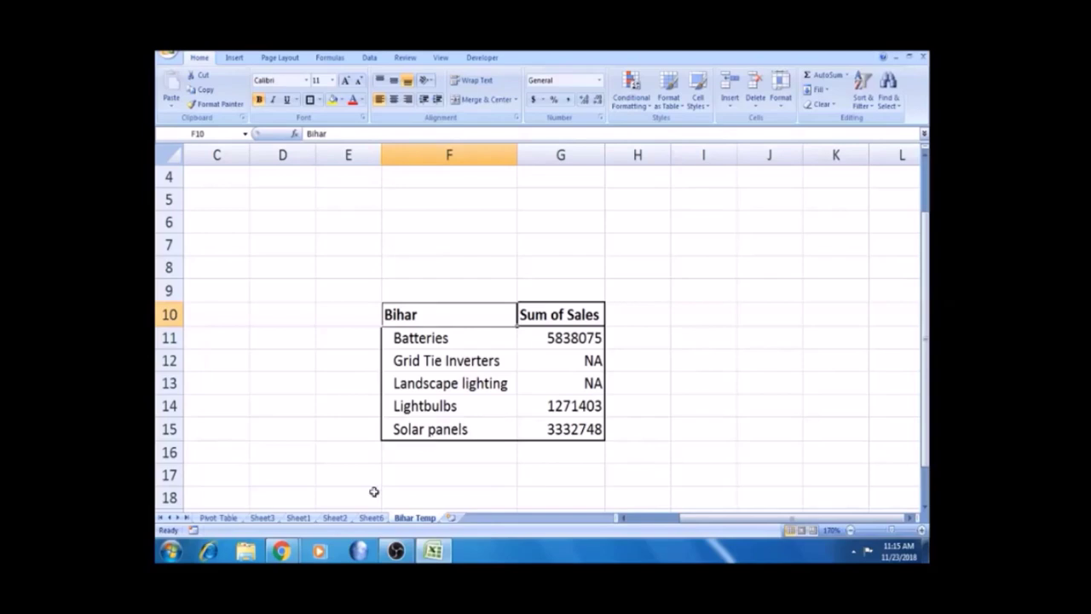
click(353, 433)
click(334, 518)
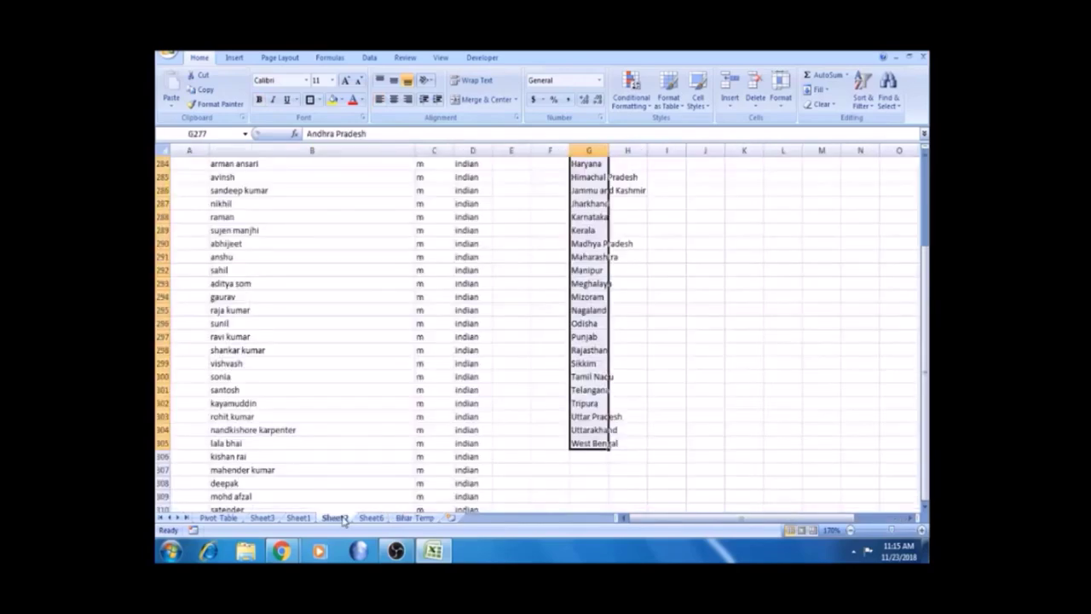
- Drill down on the Sheet3 Andhra Pradesh Batteries total of 2883 to list its orders
click(263, 518)
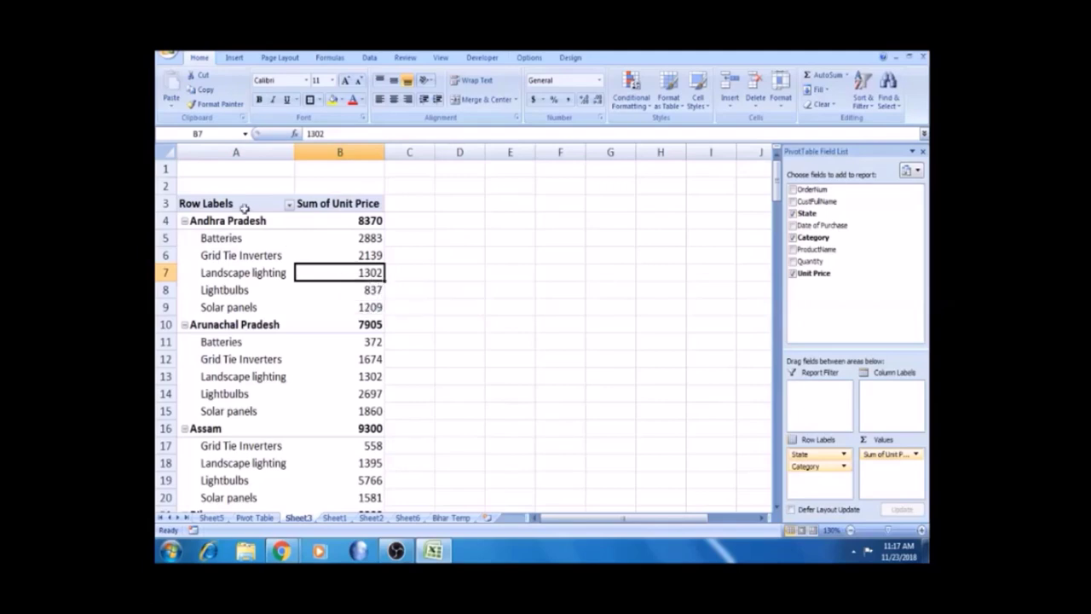
click(241, 242)
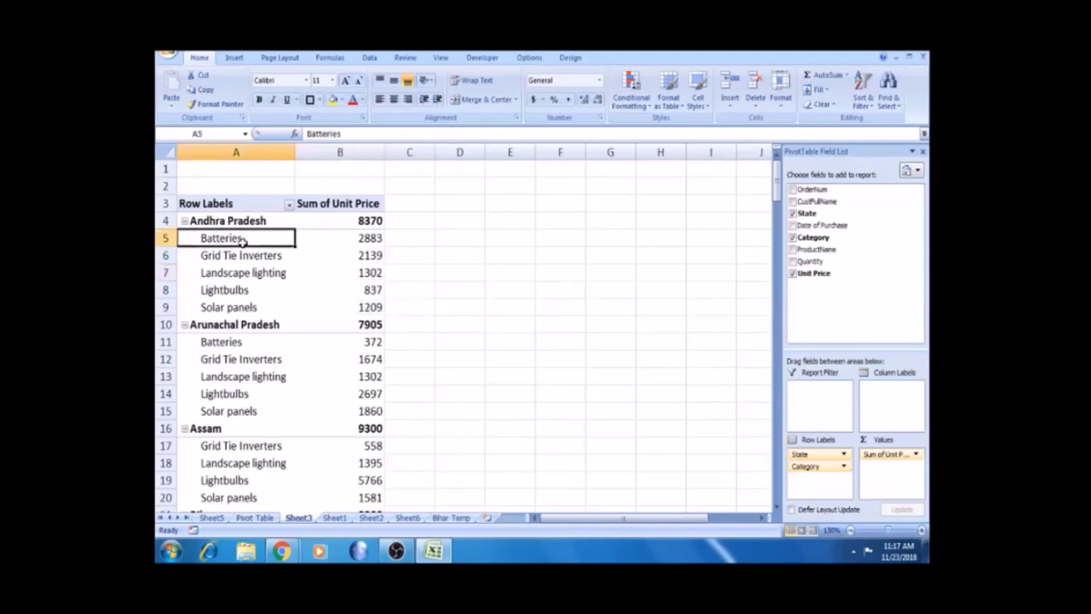
click(356, 237)
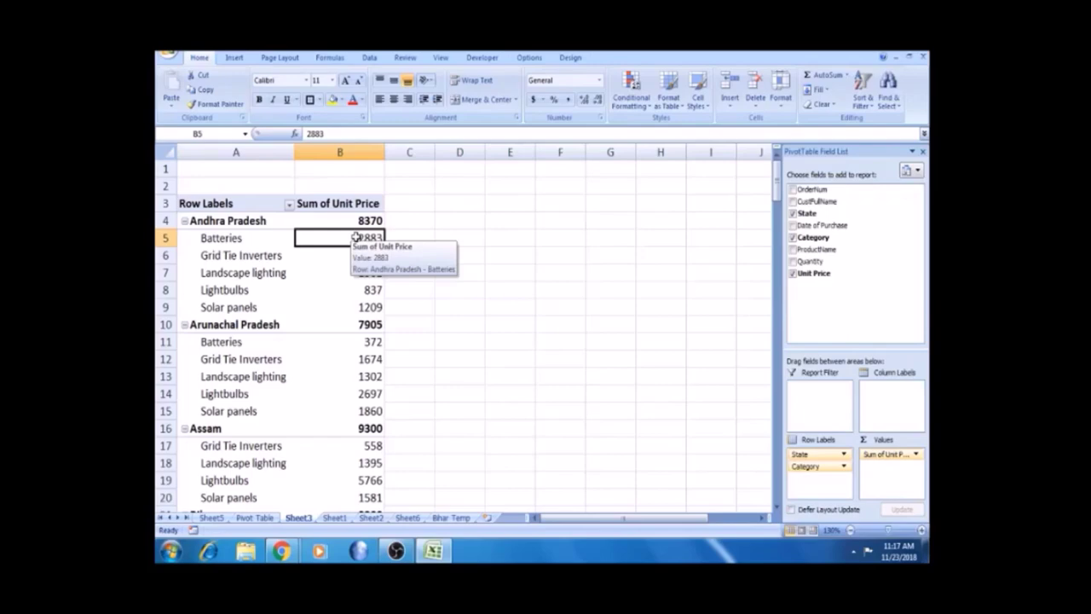
click(328, 518)
click(300, 519)
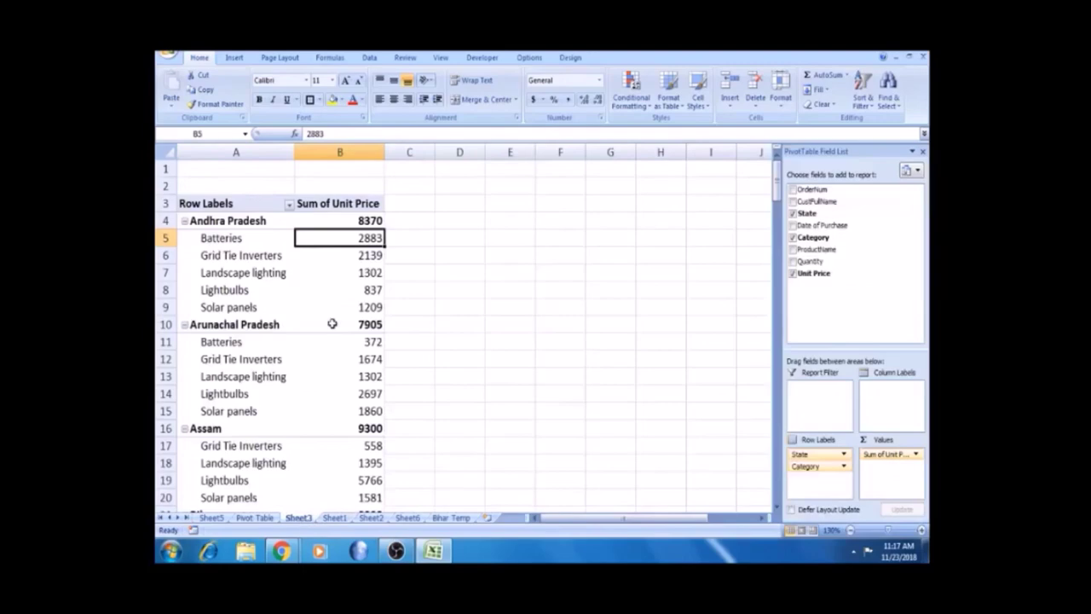
double_click(367, 237)
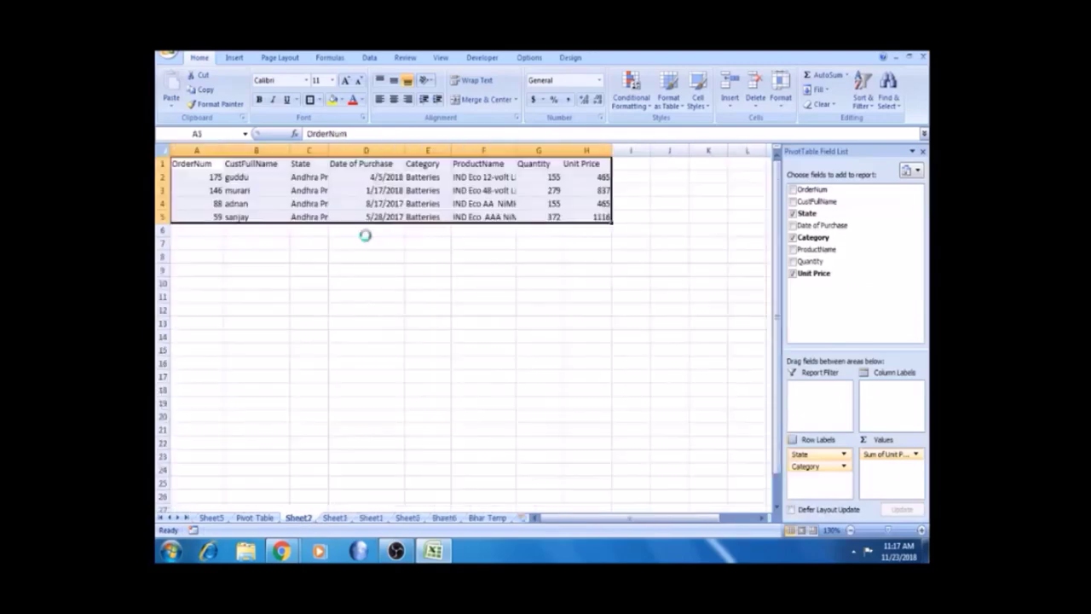
- Inspect the drill-down rows' State, Category, ProductName and OrderNum header fields
click(323, 192)
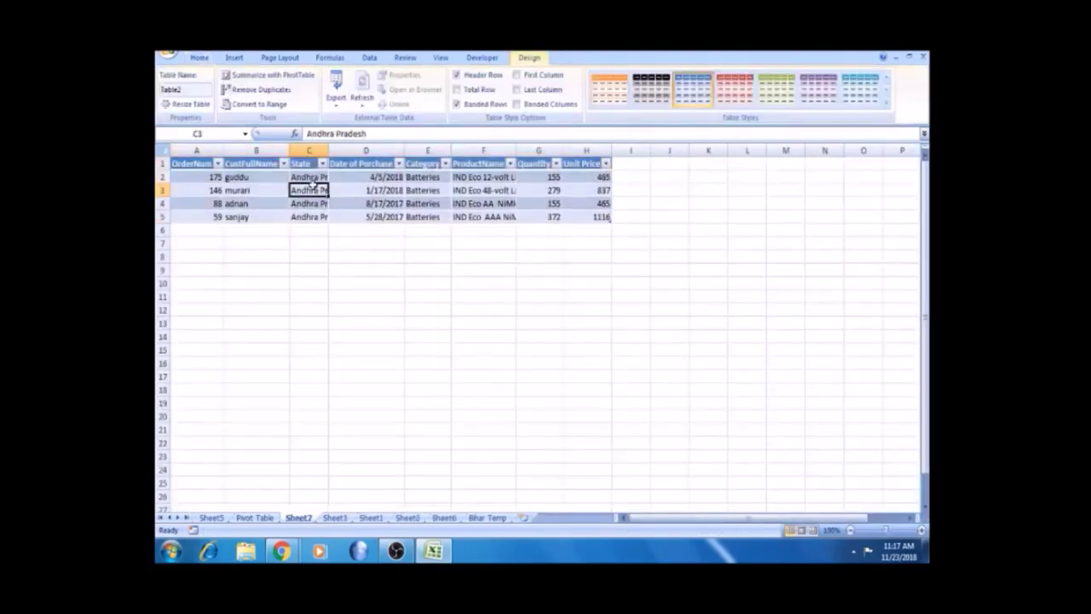
click(429, 176)
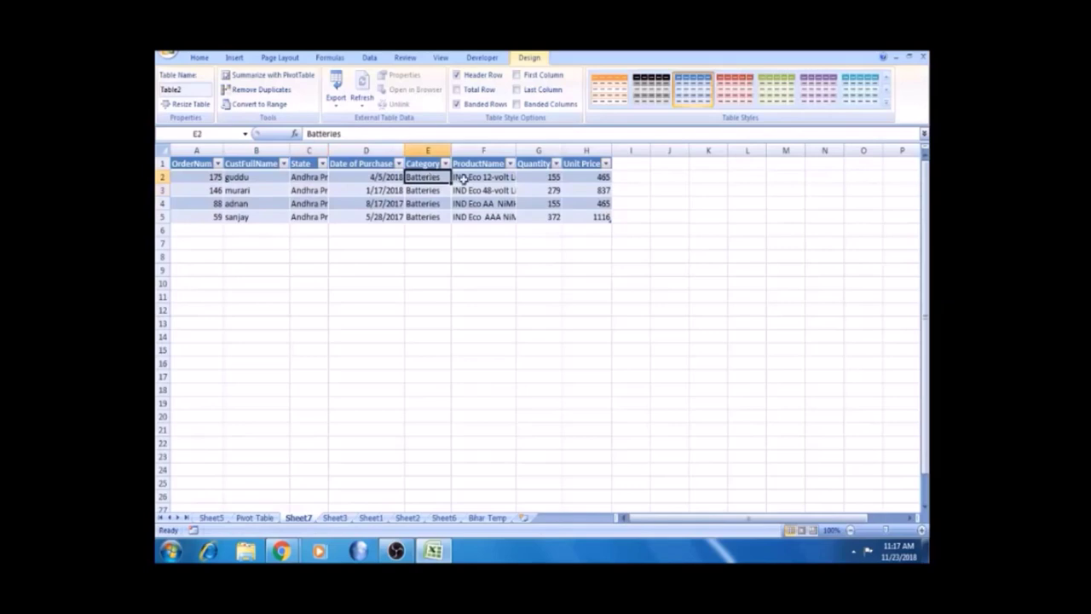
click(489, 178)
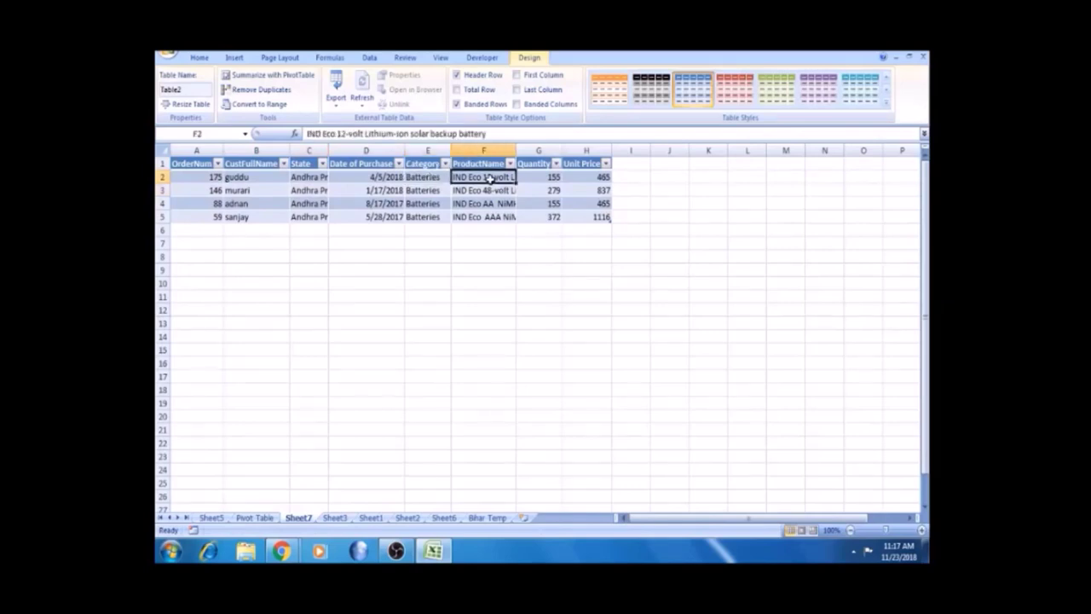
click(202, 159)
click(200, 165)
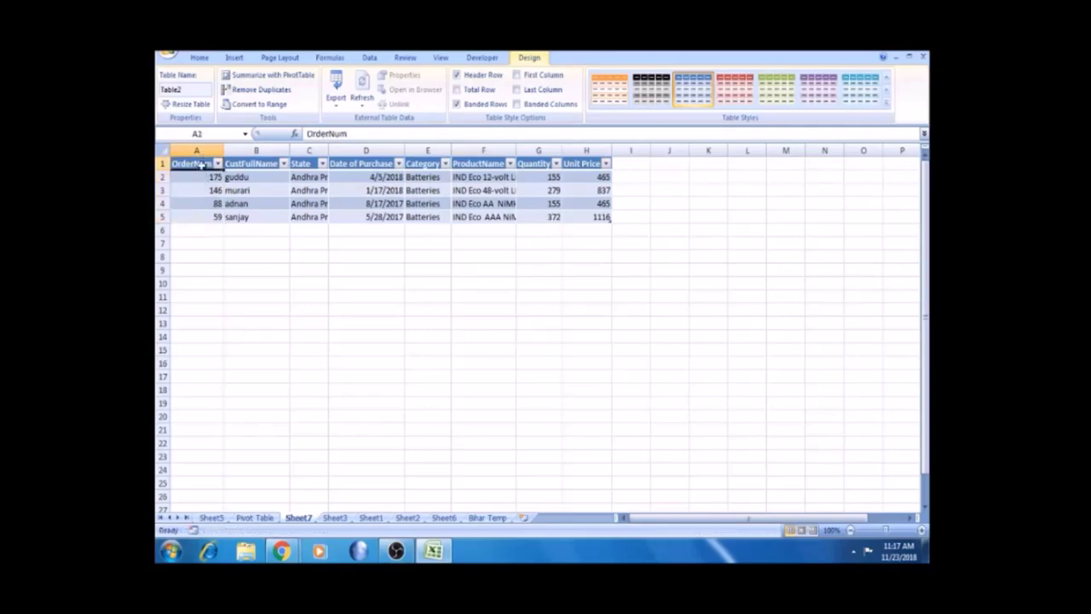
key(shift+Right)
key(shift+Right)
key(shift+Right)
key(shift+Right)
key(shift+Right)
key(shift+Right)
key(shift+Right)
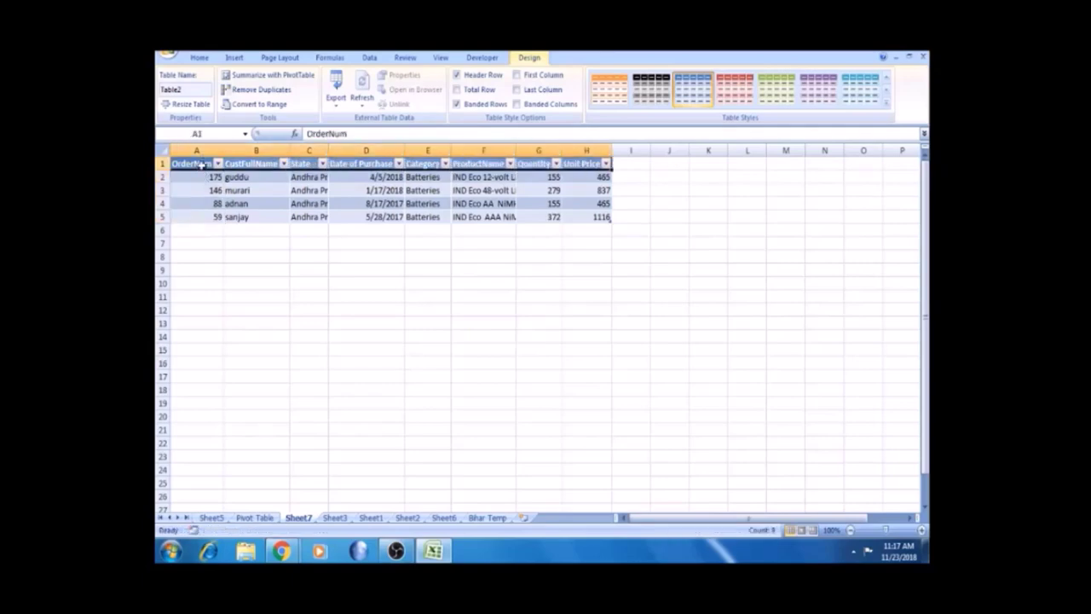
- Compare the Pivot Table, Sheet5 and Sheet3 sheets with Sheet7's Unit Price values, then begin a PivotTable insert
click(255, 517)
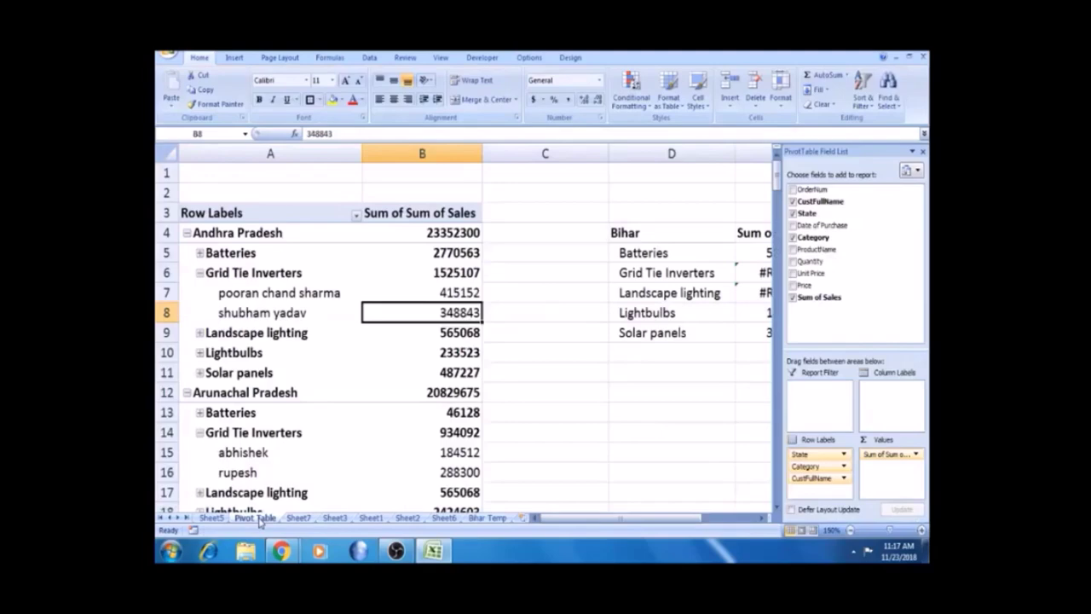
click(210, 518)
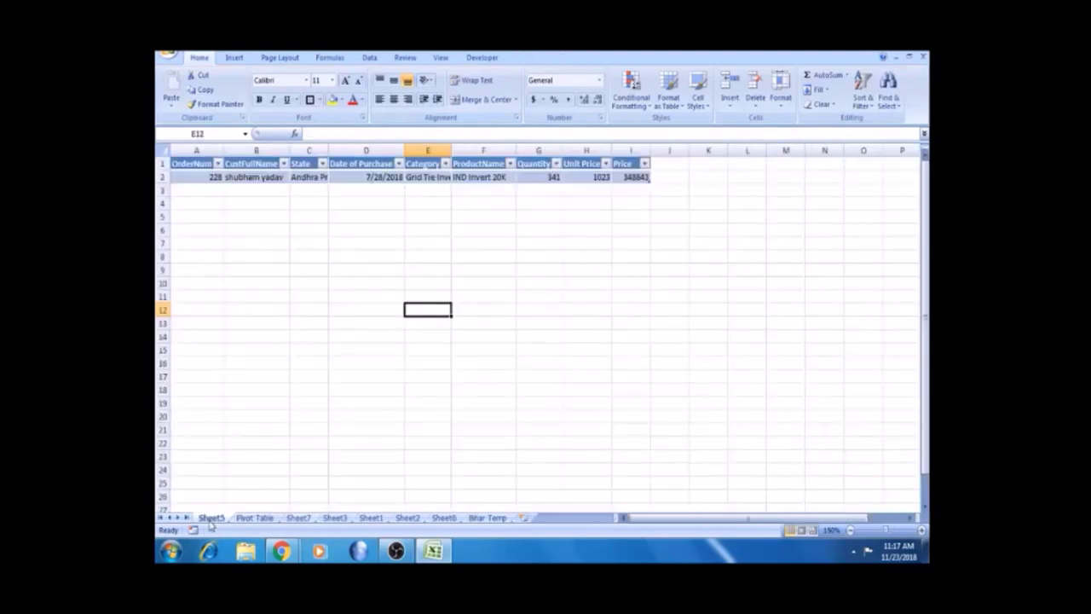
click(300, 519)
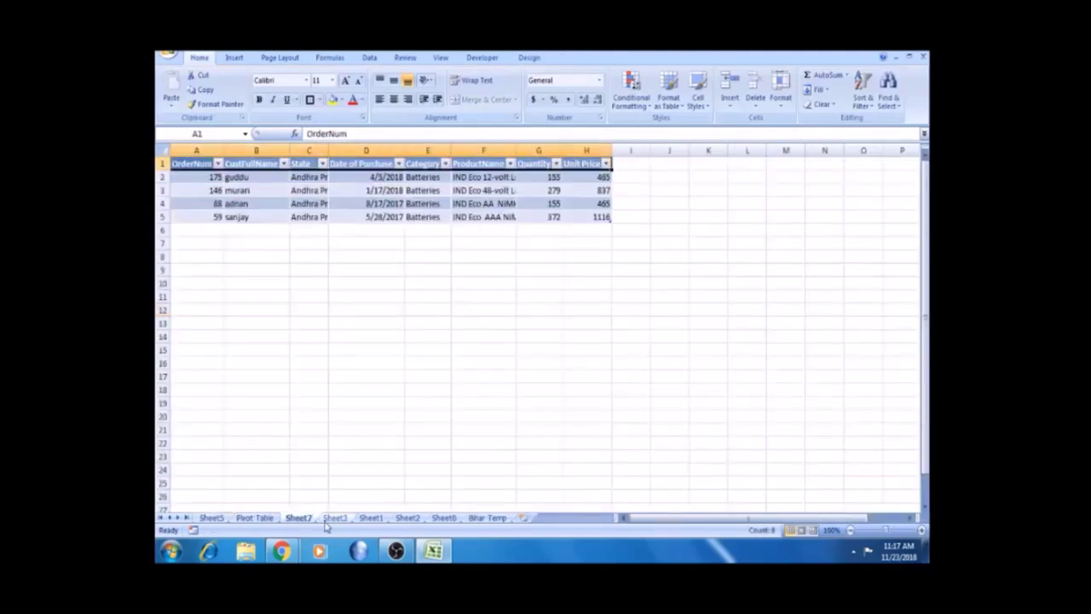
click(329, 519)
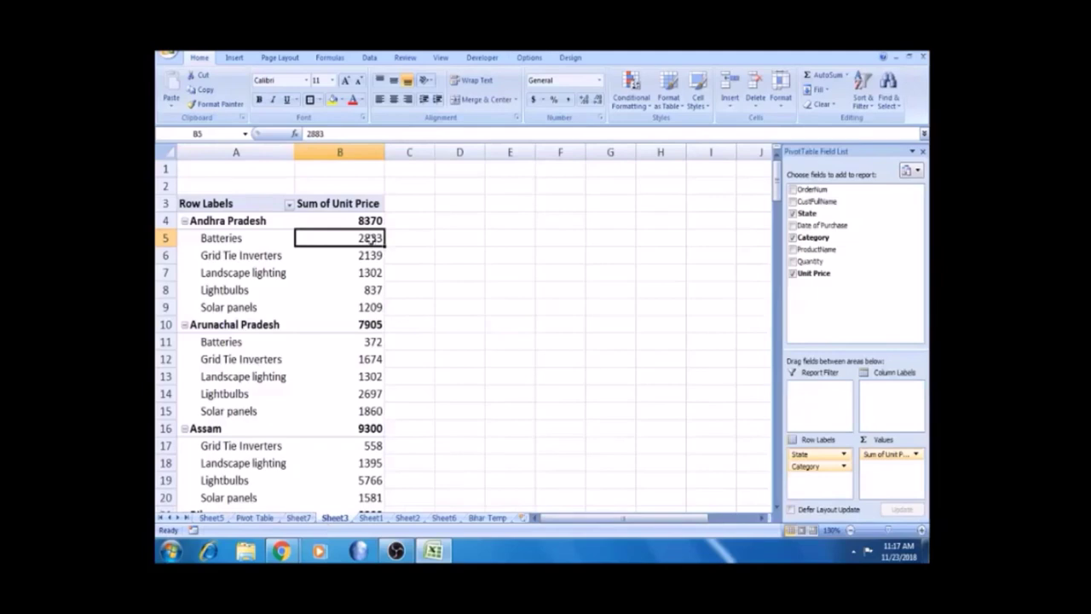
click(298, 516)
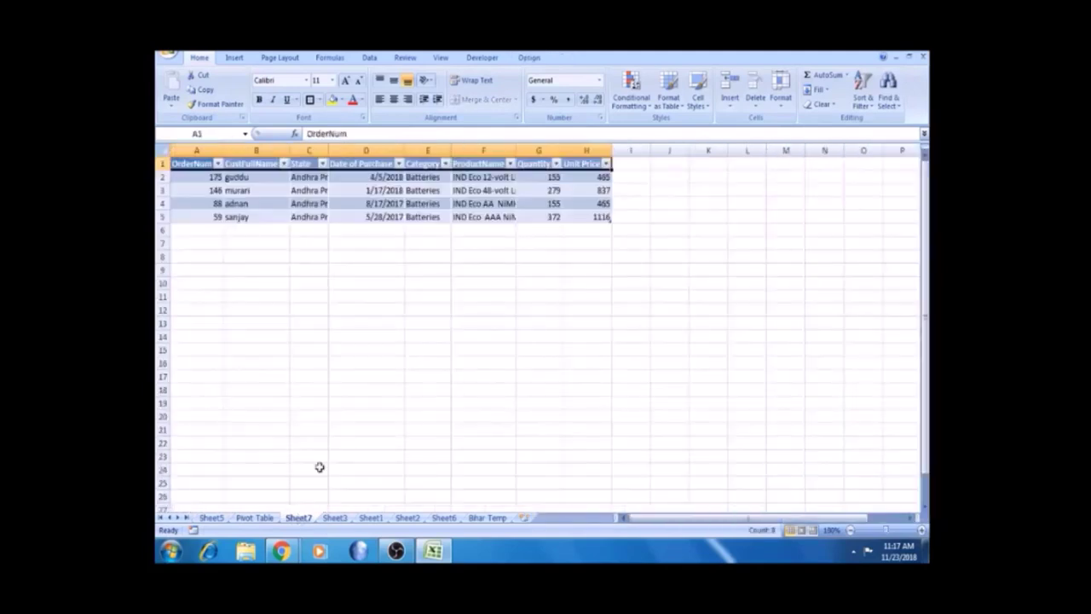
drag(600, 175, 596, 216)
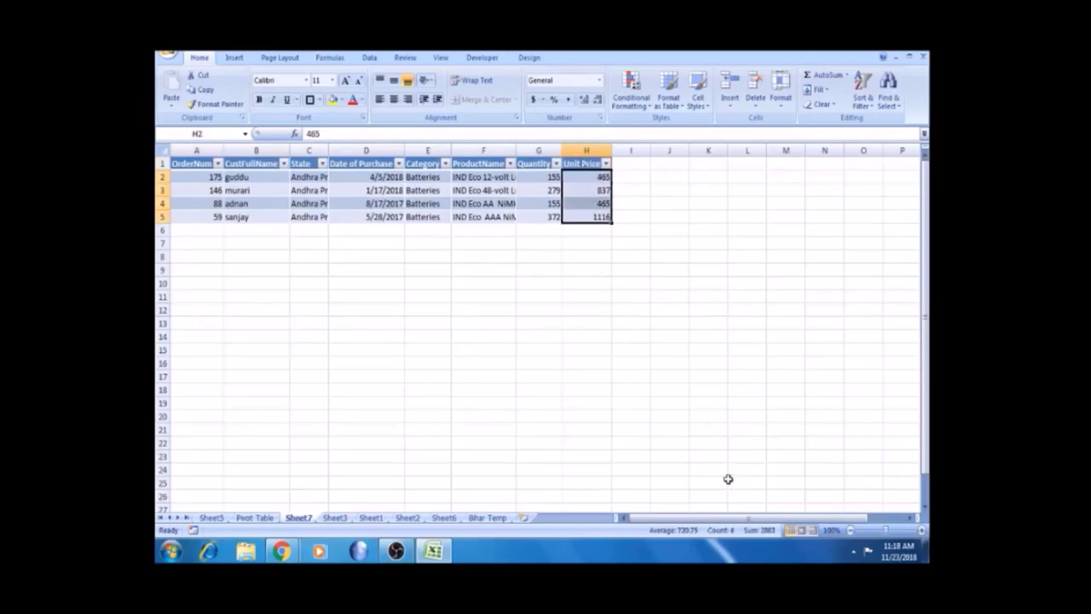
click(175, 103)
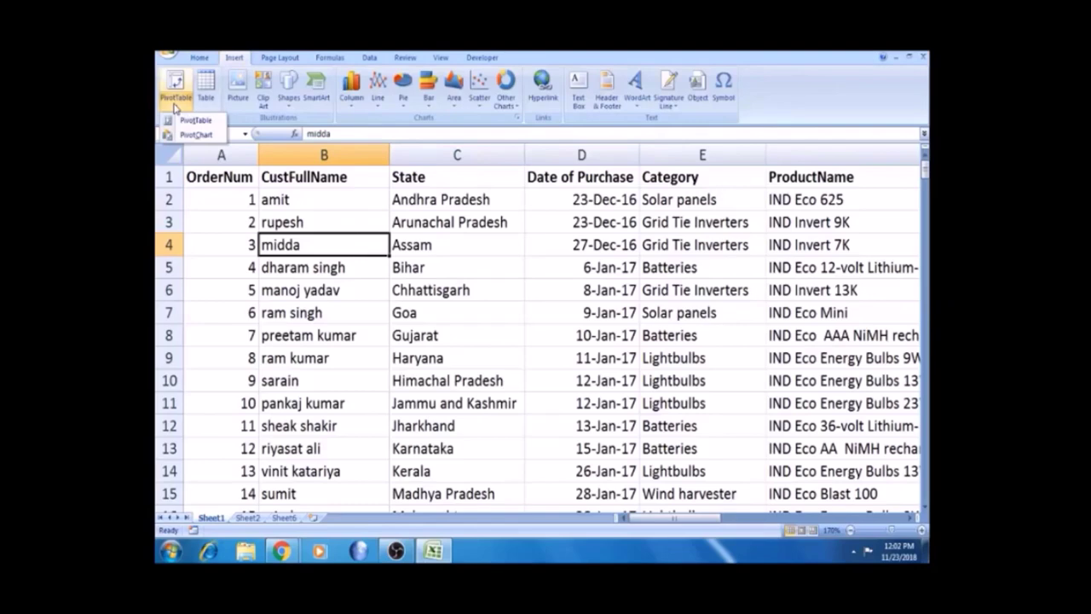
- Insert a PivotTable on a new sheet renamed 'Pivot' and add State as row labels
click(196, 120)
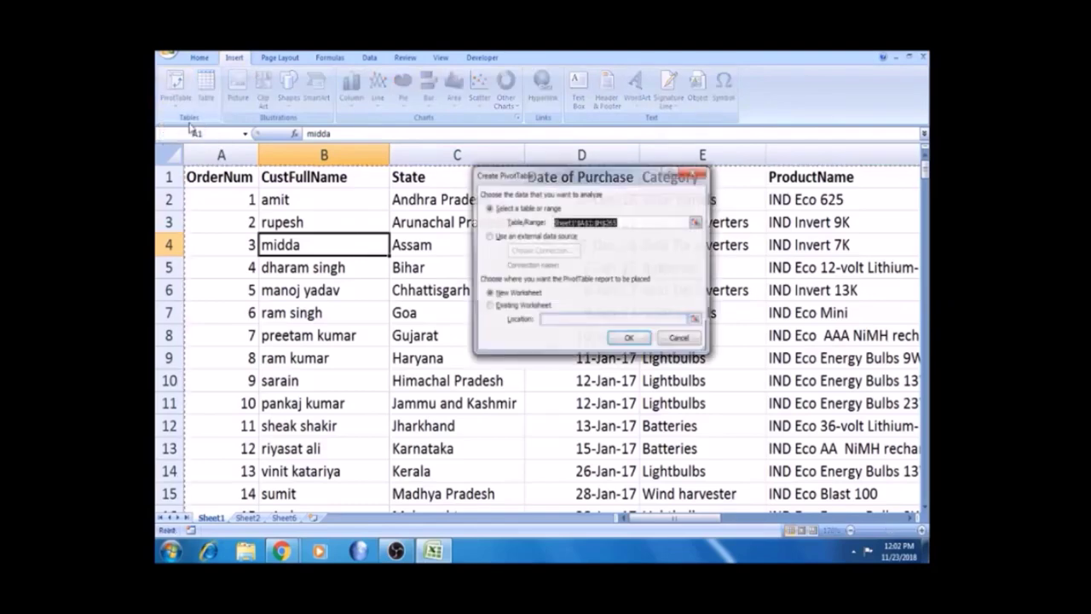
click(630, 339)
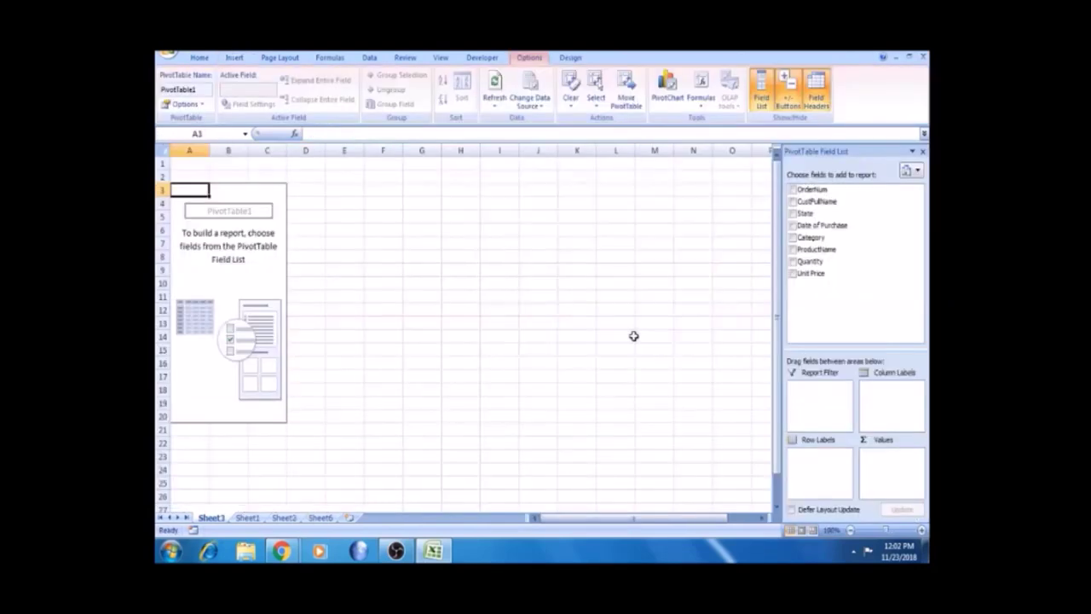
double_click(211, 518)
text(Pivot)
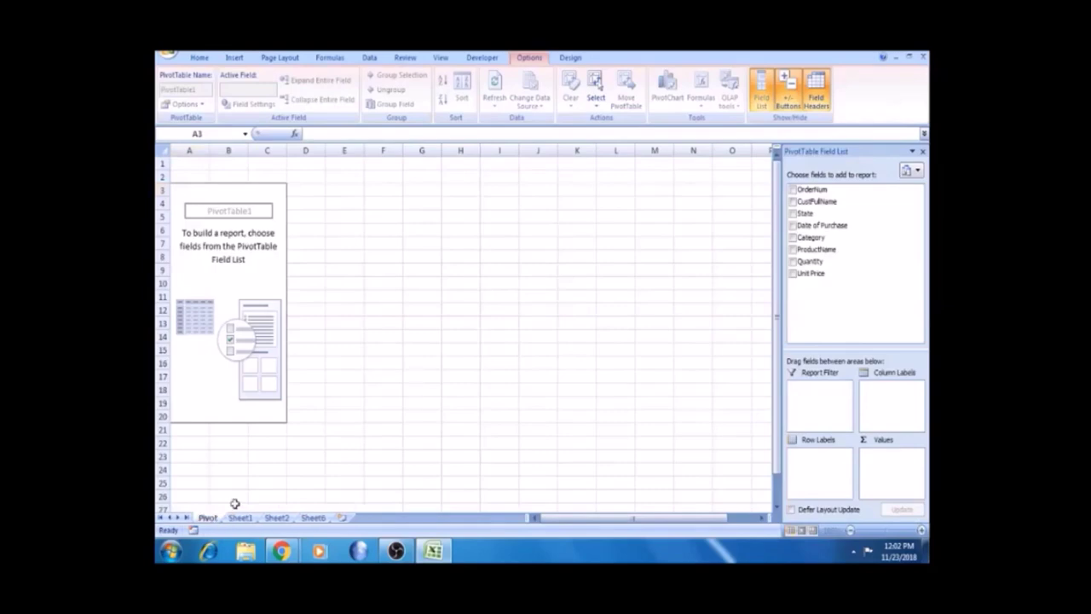
click(402, 361)
click(256, 269)
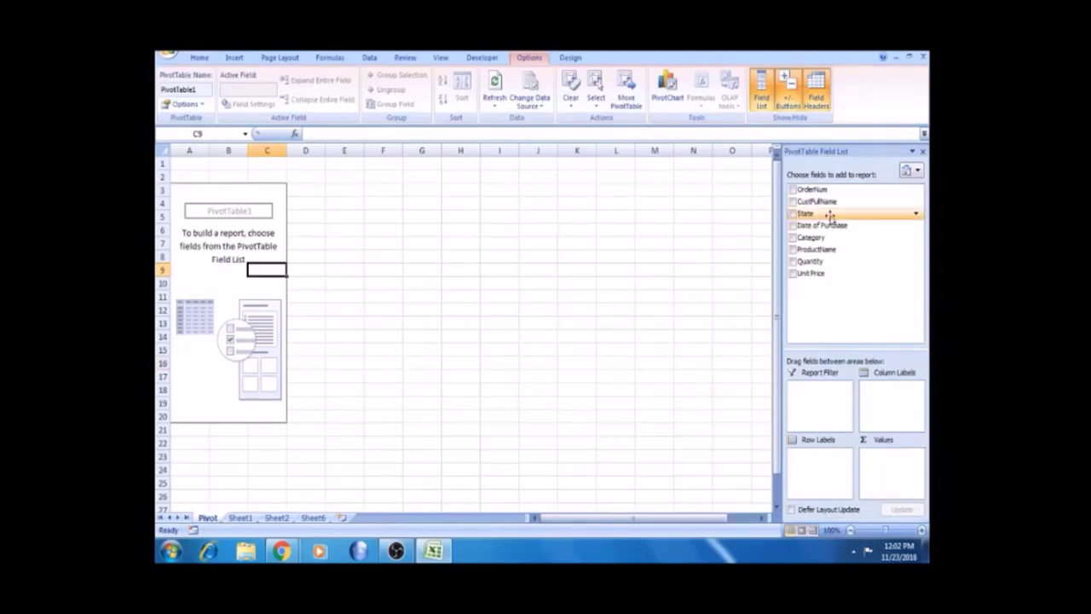
click(815, 213)
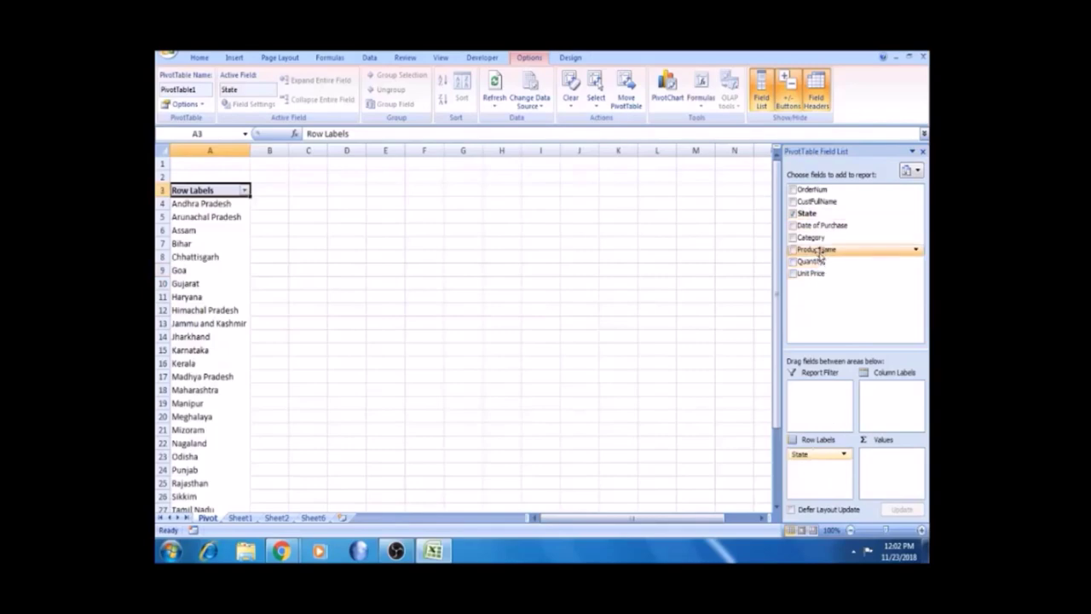
- Add Quantity and Unit Price to the pivot's Values as sums and zoom in
drag(817, 262, 892, 458)
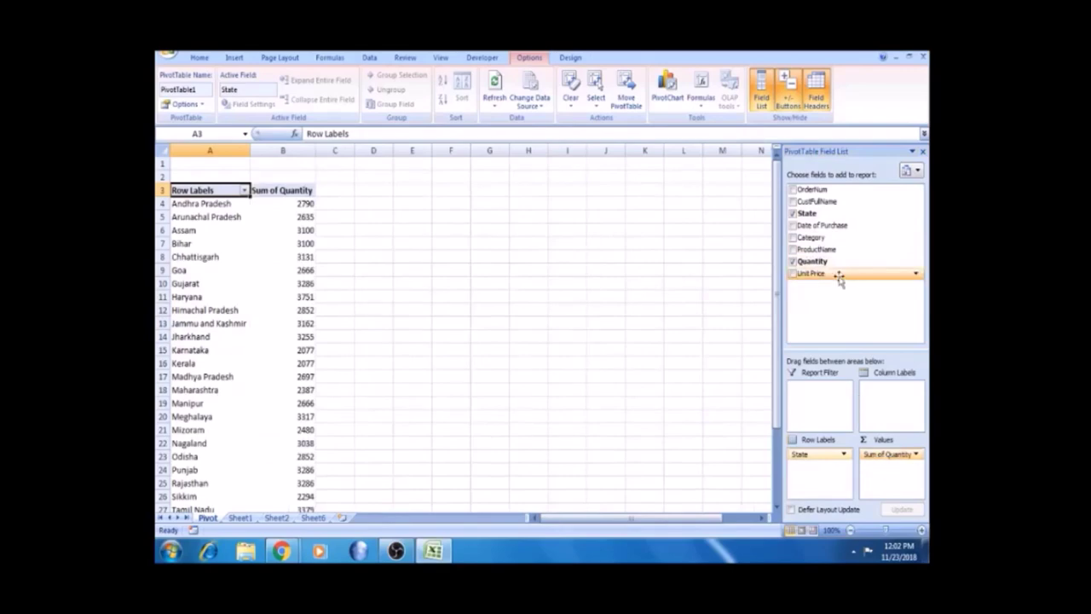
drag(835, 274, 882, 466)
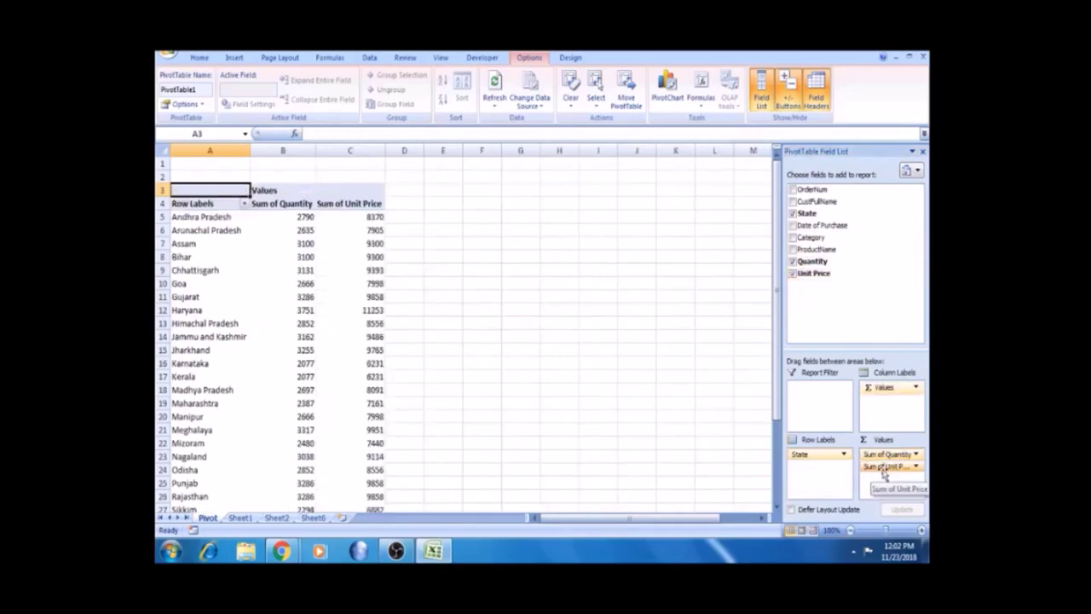
click(921, 530)
click(921, 530)
click(921, 531)
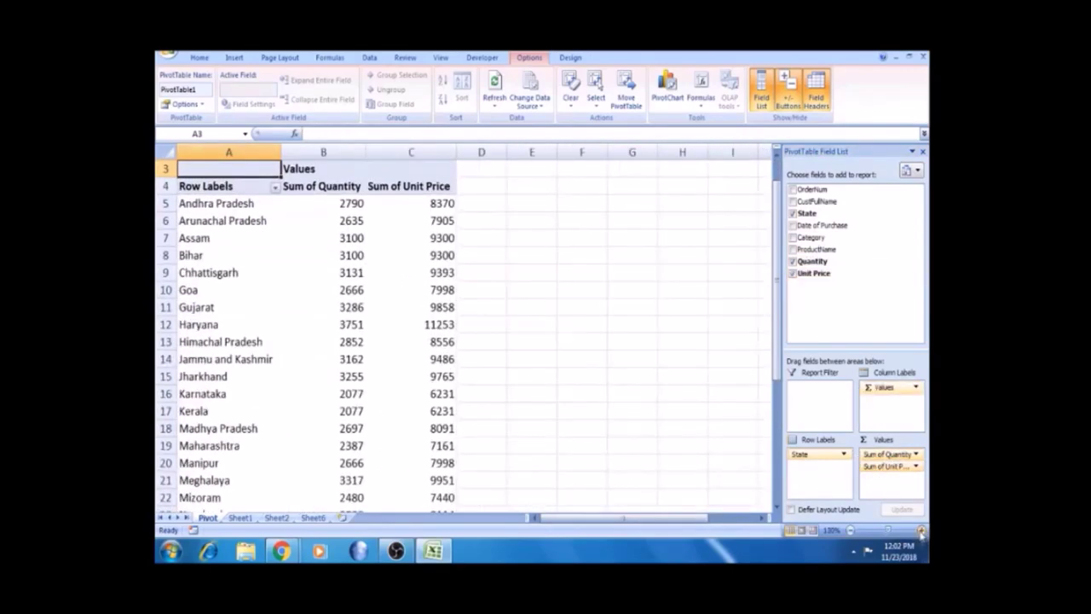
click(921, 530)
click(921, 530)
click(921, 530)
click(921, 530)
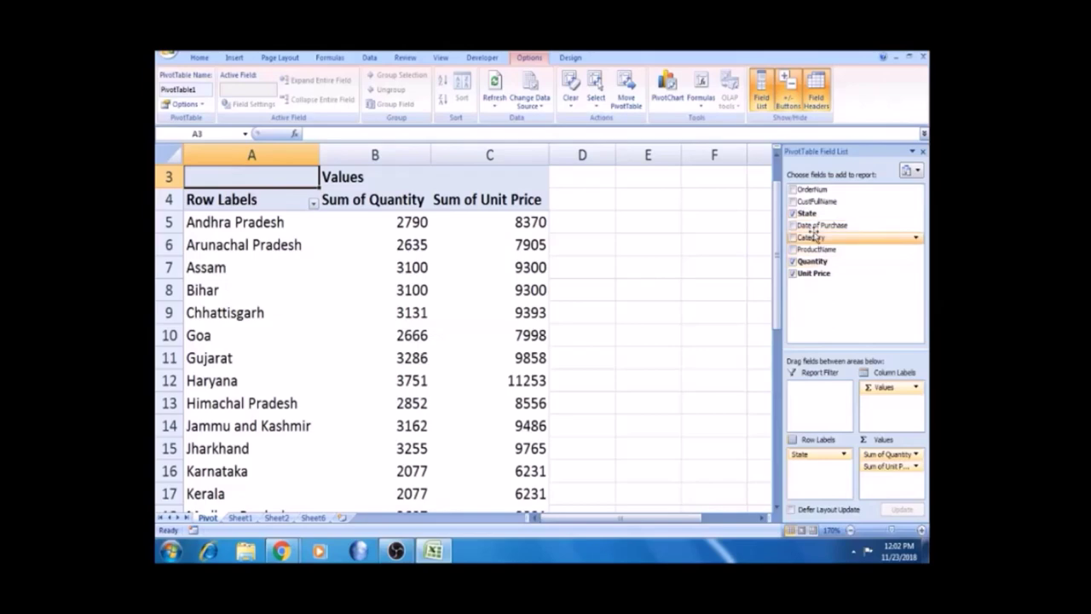
- Nest Category under State in the row labels and review the category entries
drag(814, 237, 806, 468)
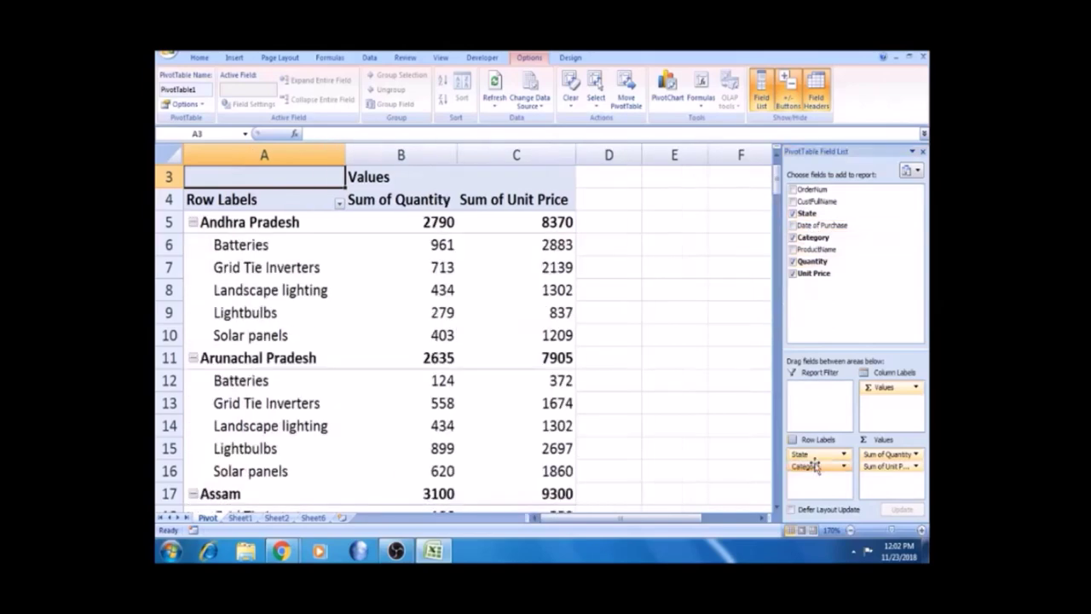
click(293, 255)
click(278, 221)
click(284, 252)
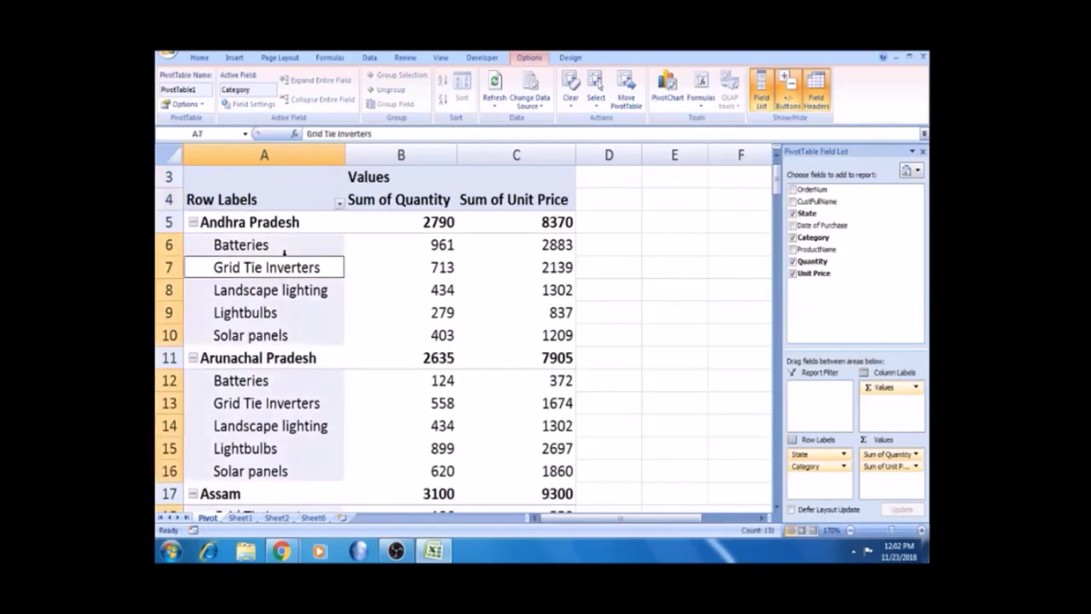
click(597, 285)
click(669, 288)
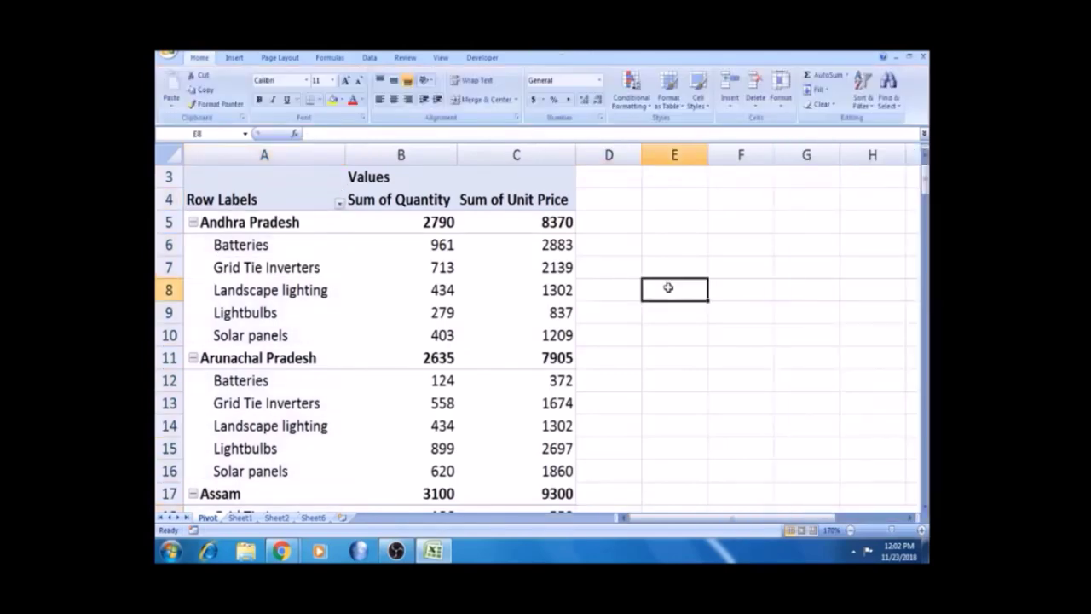
click(656, 266)
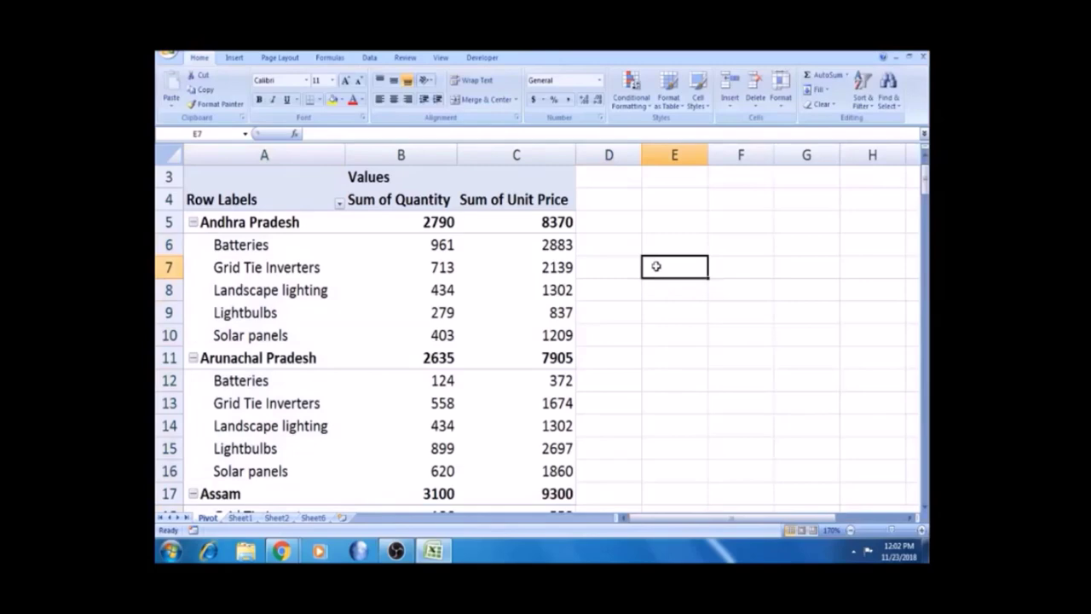
click(656, 248)
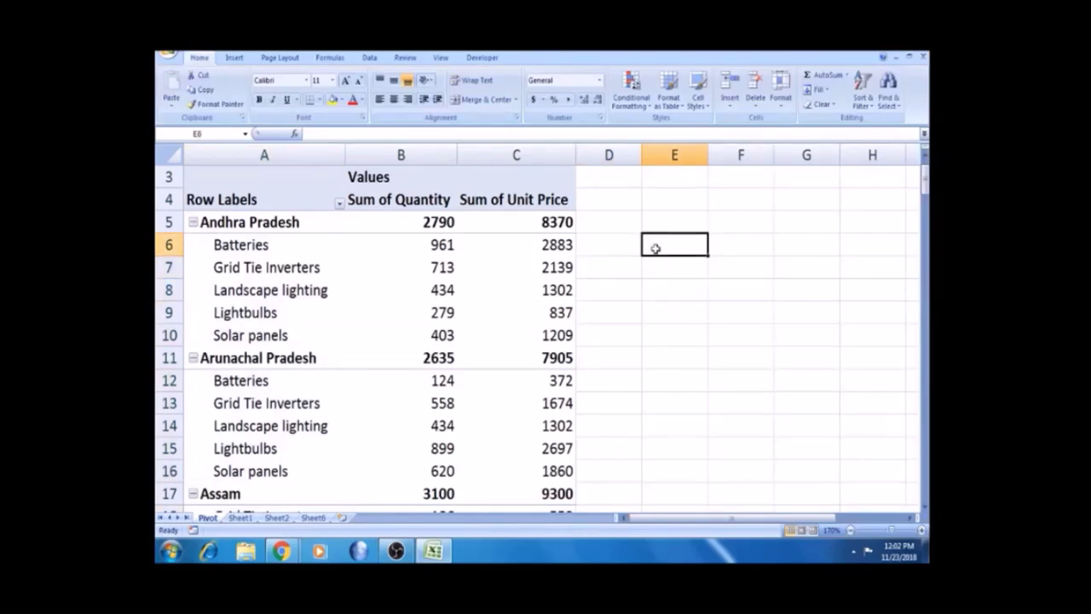
click(246, 269)
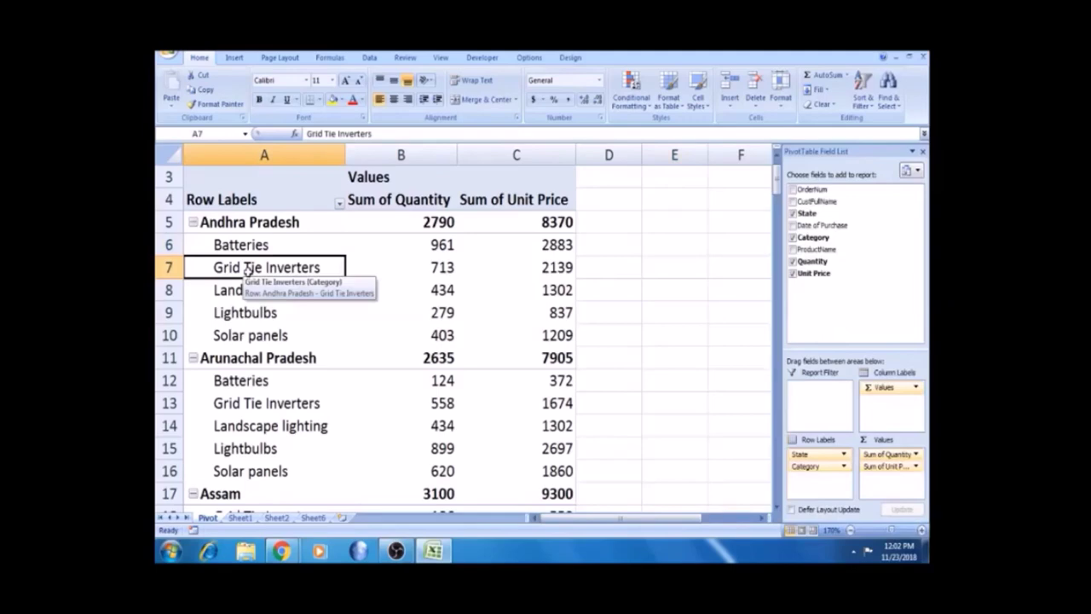
click(396, 550)
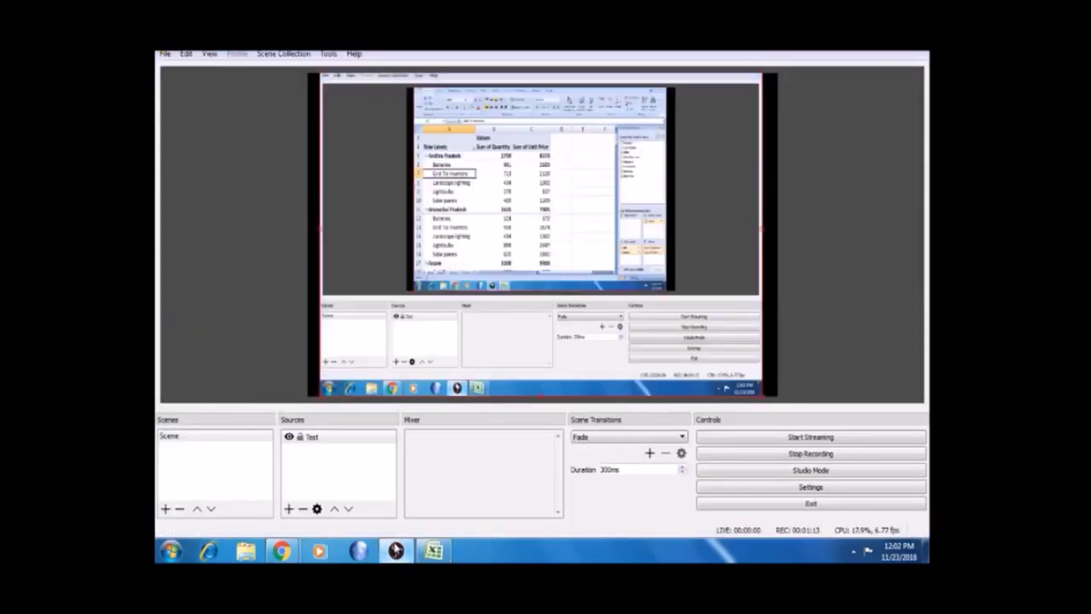
click(395, 550)
click(269, 248)
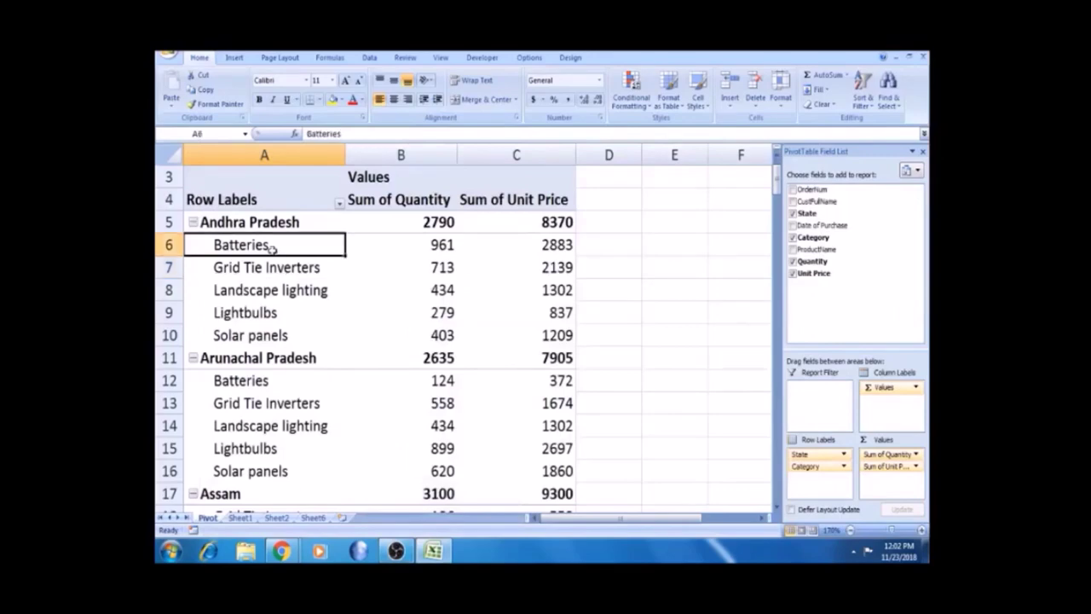
click(241, 219)
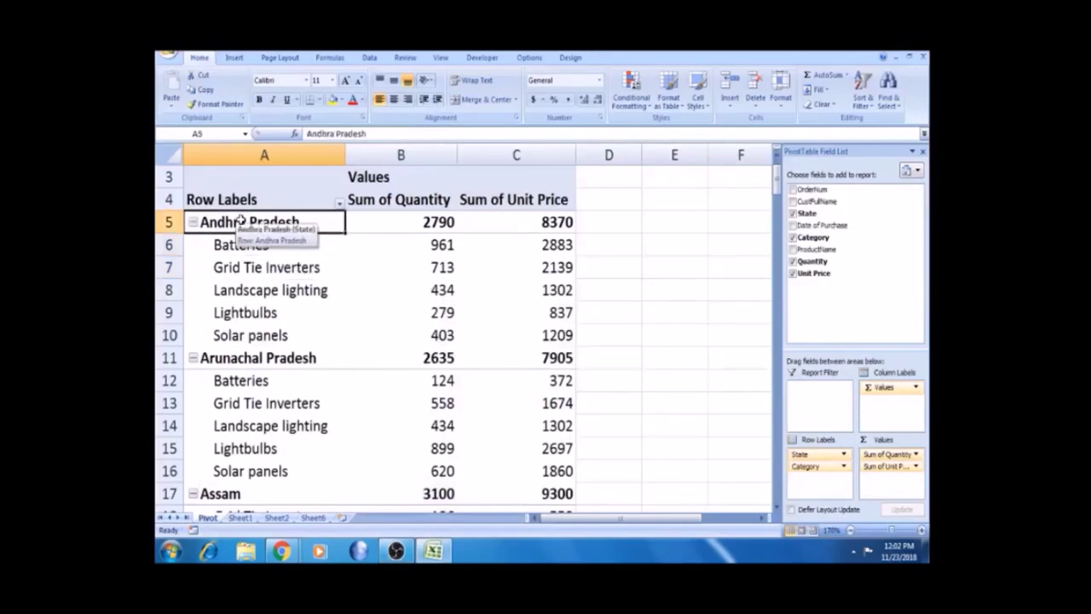
click(243, 245)
click(253, 284)
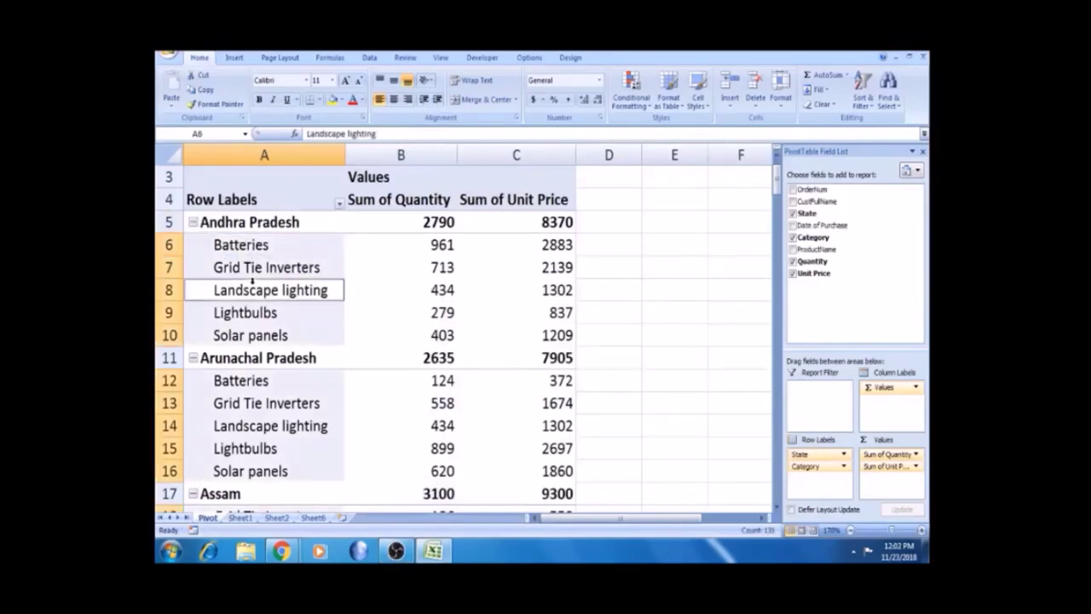
click(249, 266)
click(384, 249)
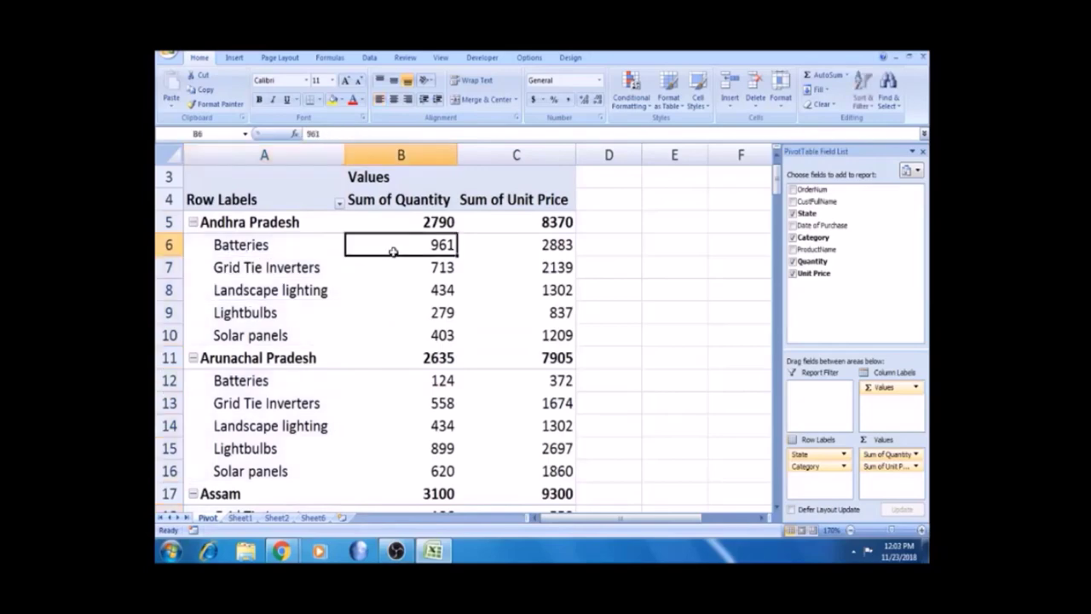
click(530, 245)
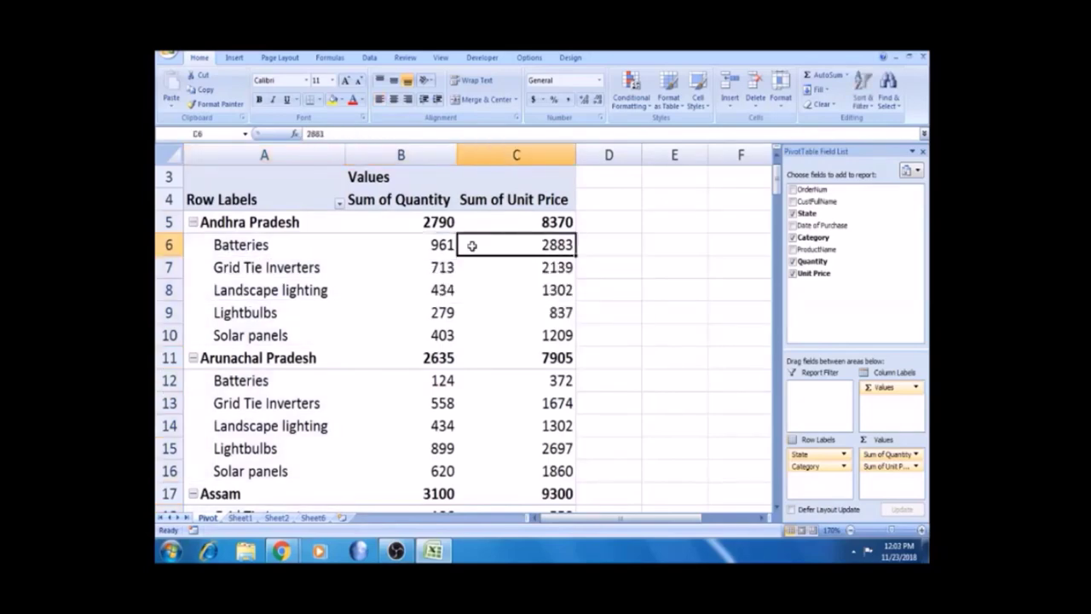
click(254, 268)
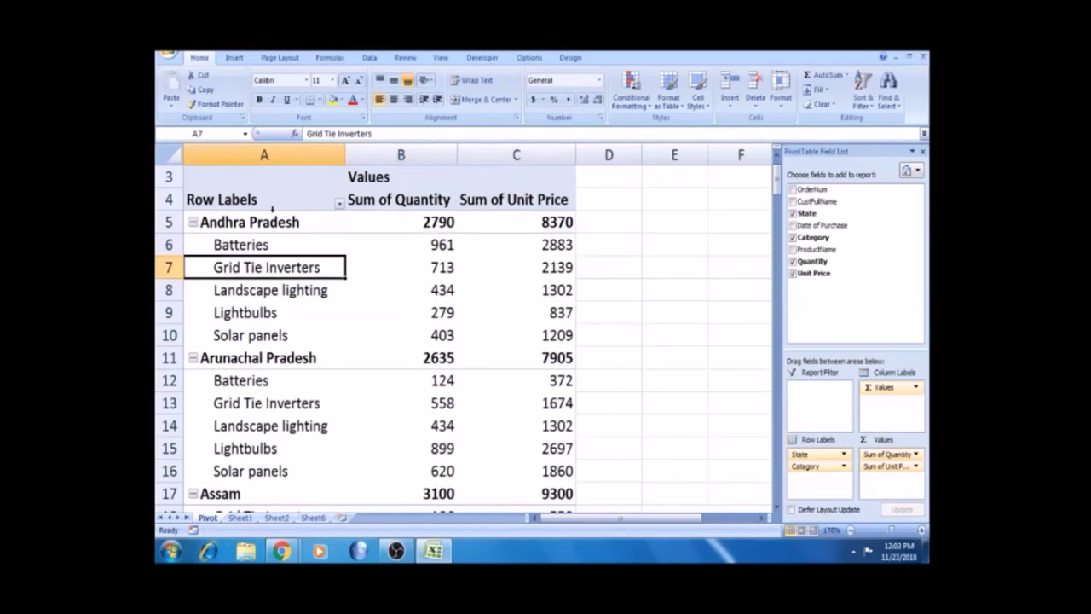
click(340, 206)
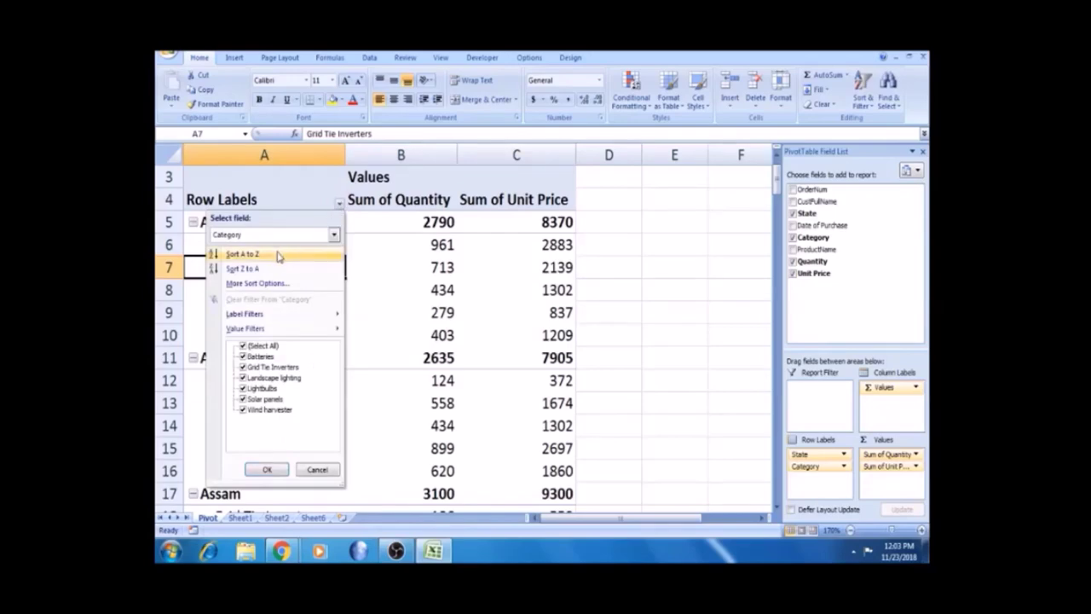
- Sort categories A to Z and states Z to A so West Bengal comes first
click(312, 257)
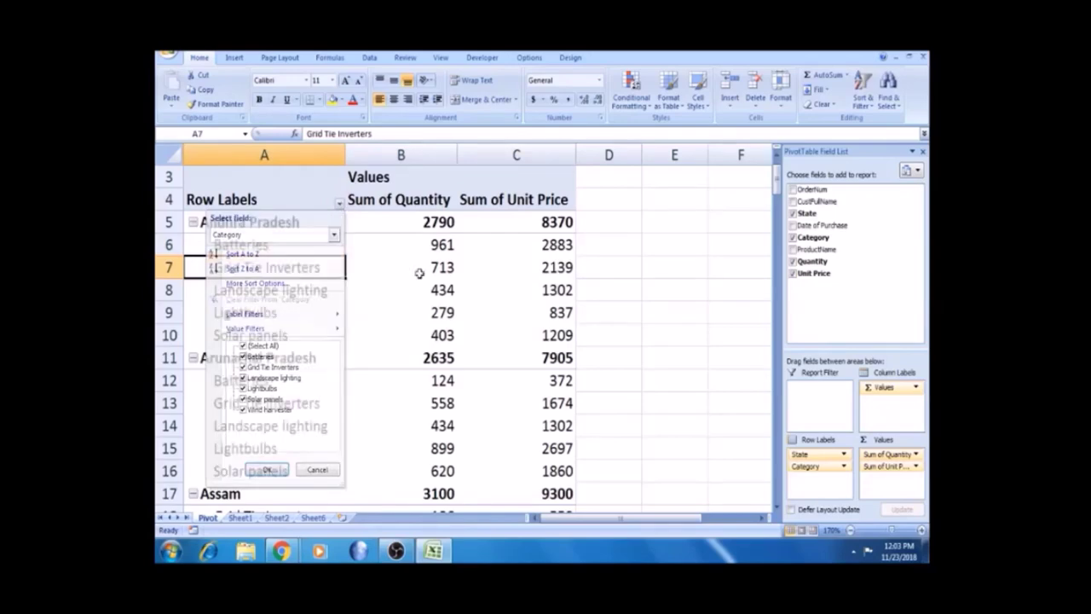
click(321, 223)
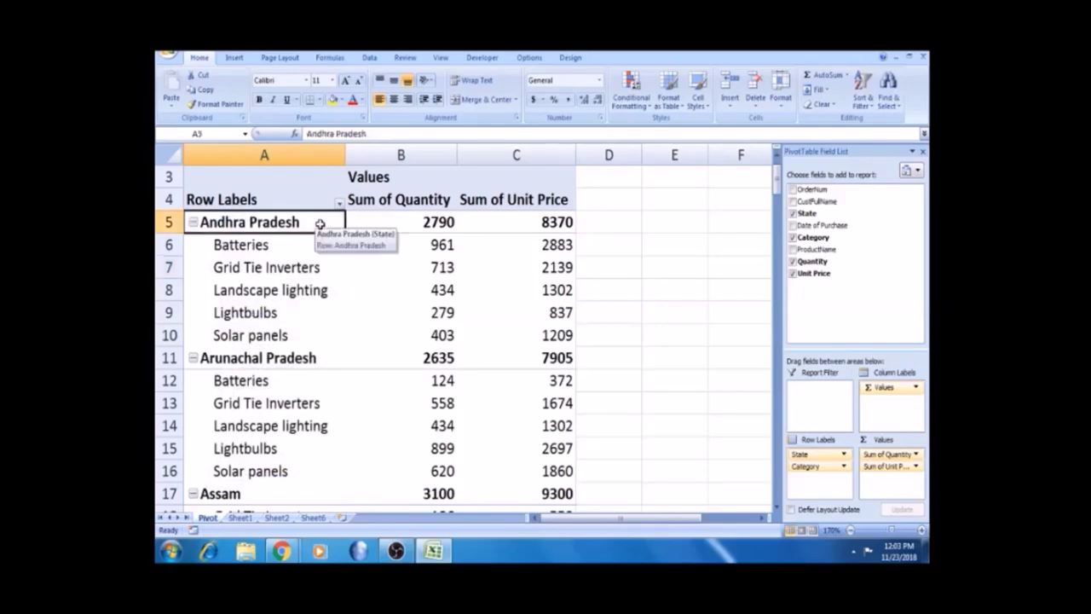
click(339, 202)
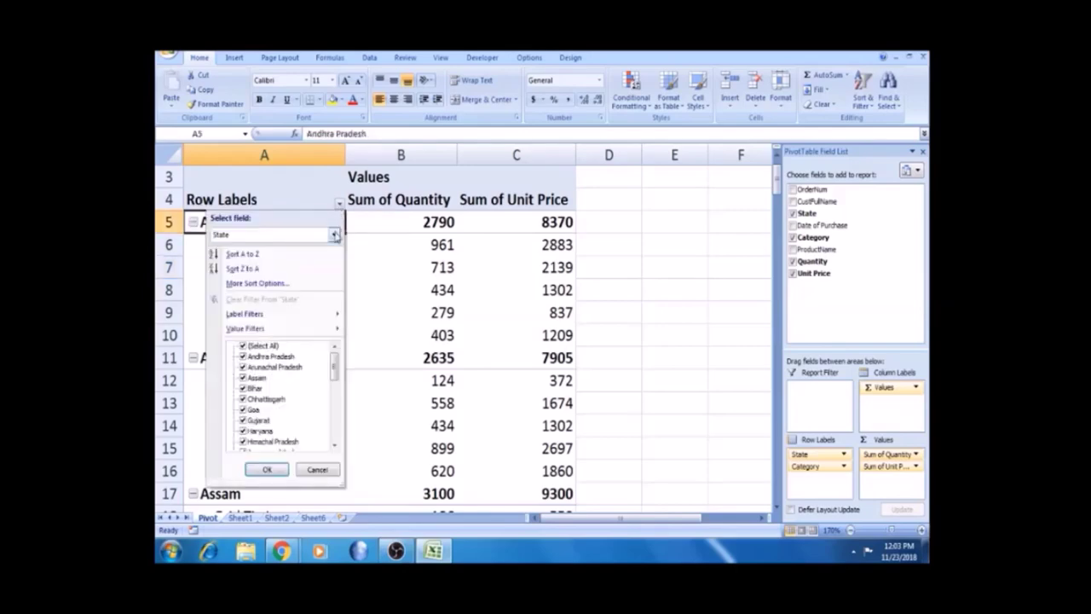
click(253, 259)
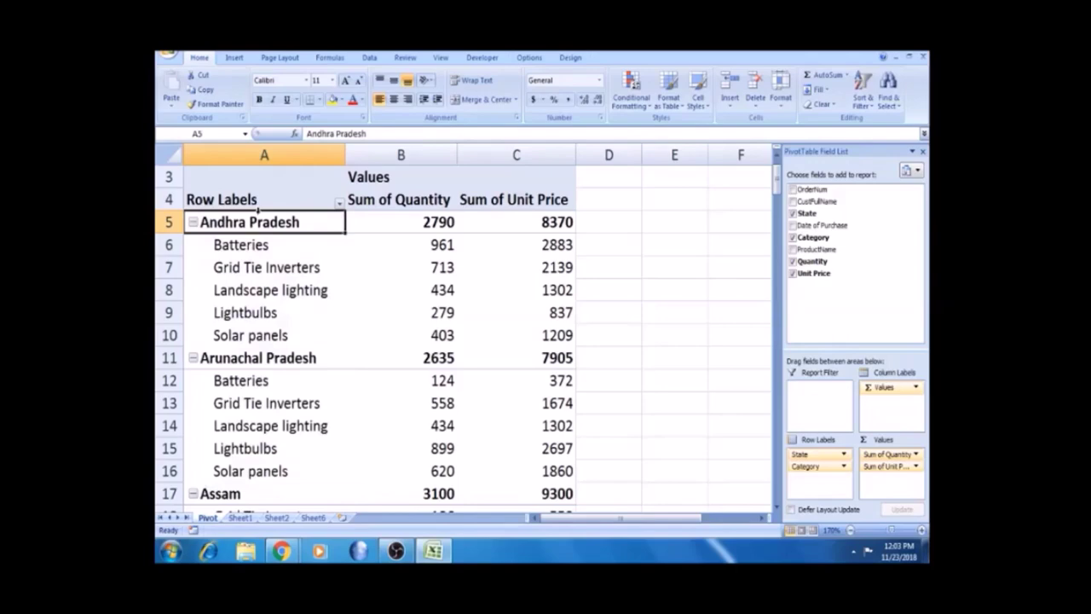
click(339, 204)
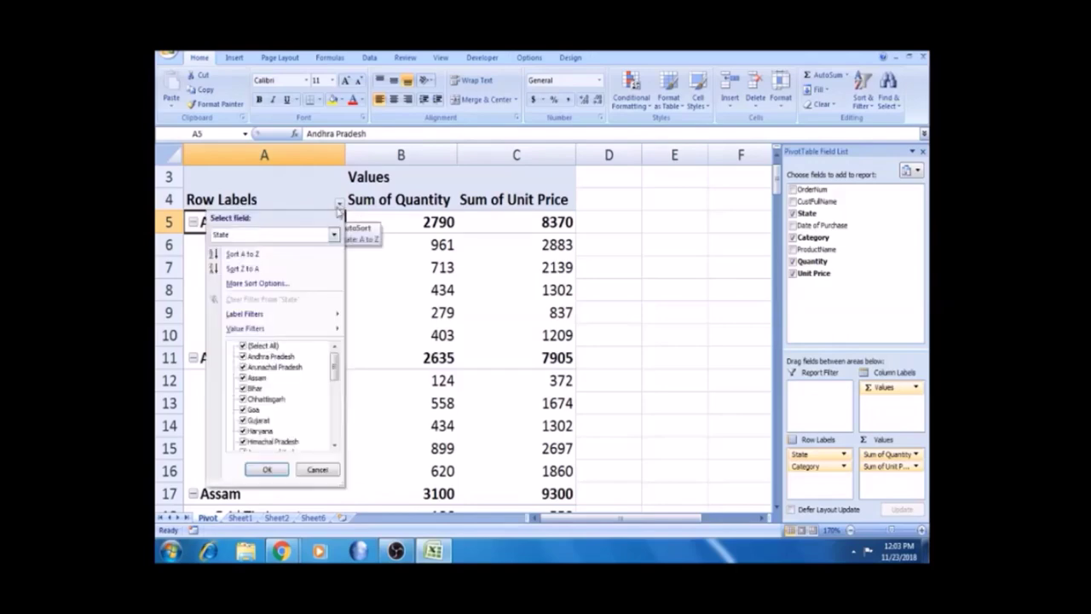
click(300, 268)
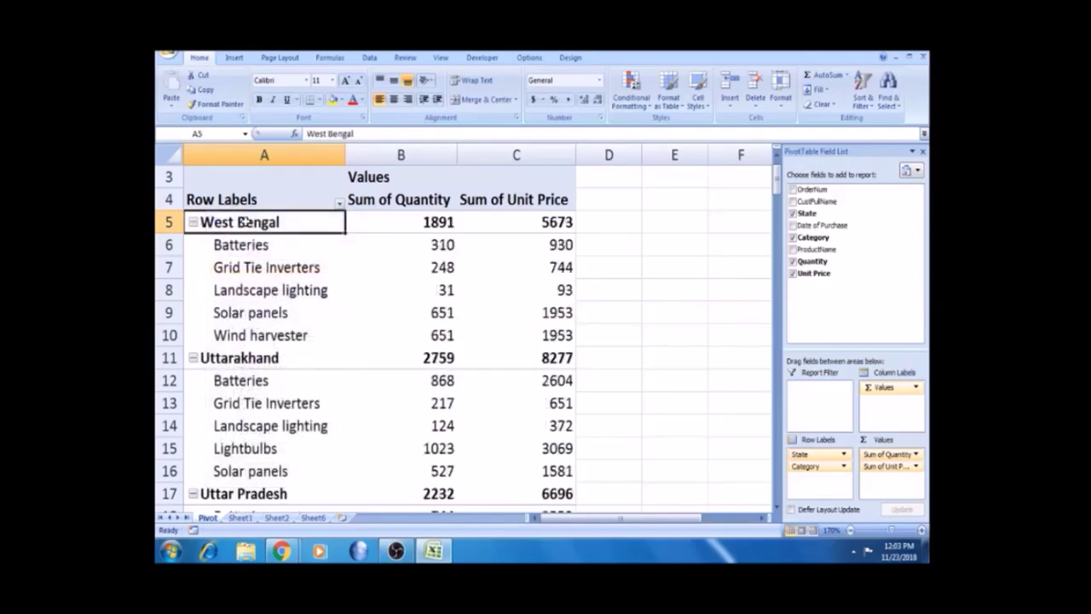
- Check the sorted pivot down to the Sum of Unit Price grand total of 243567
click(237, 268)
click(244, 220)
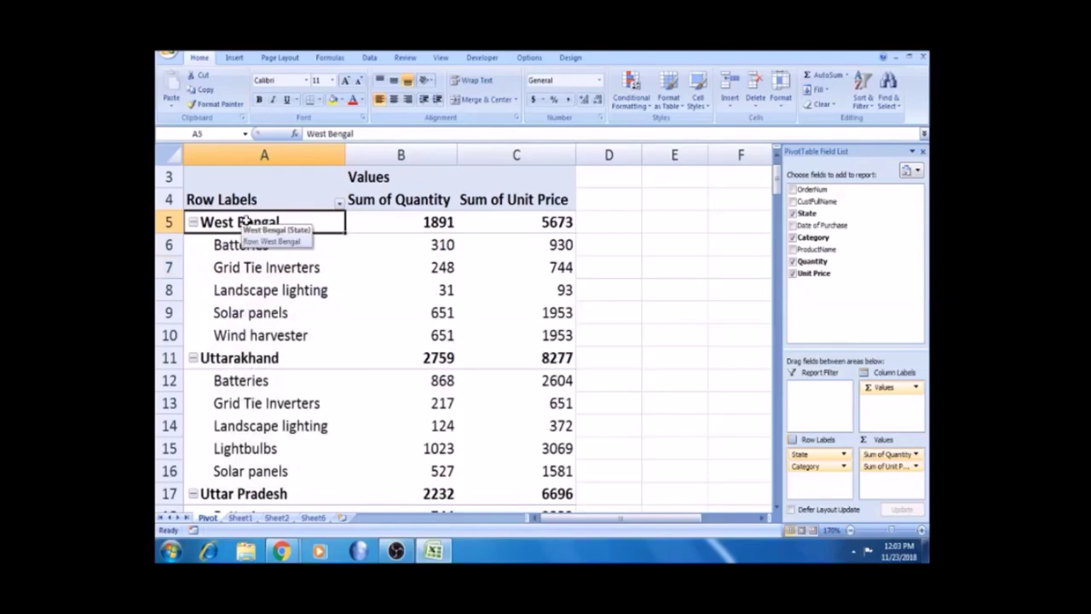
key(Right)
key(Right)
key(ctrl+Down)
key(Left)
key(Left)
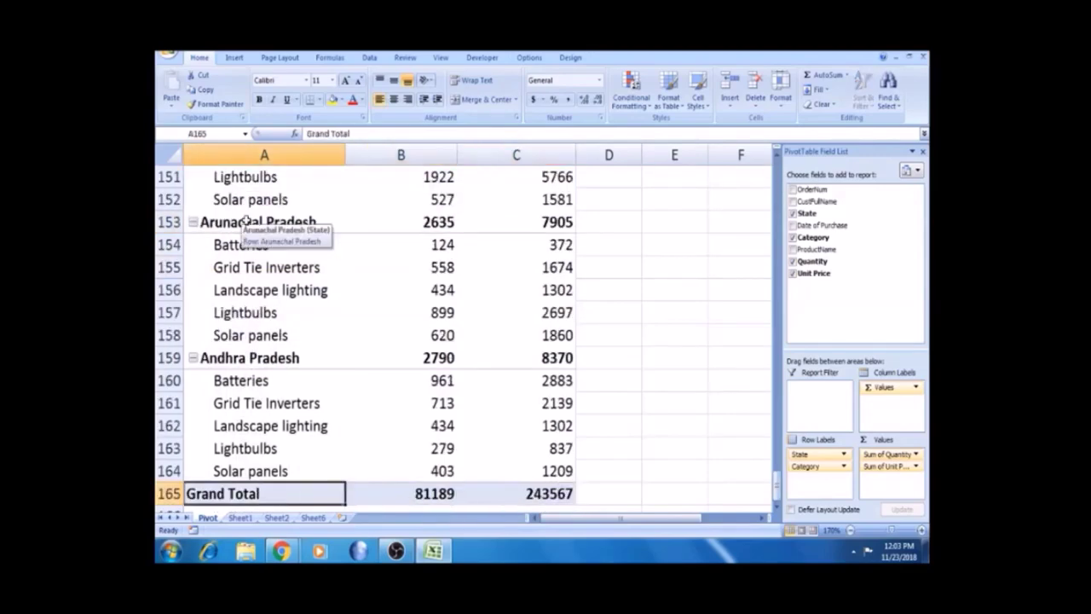
key(Right)
key(Right)
key(ctrl+Up)
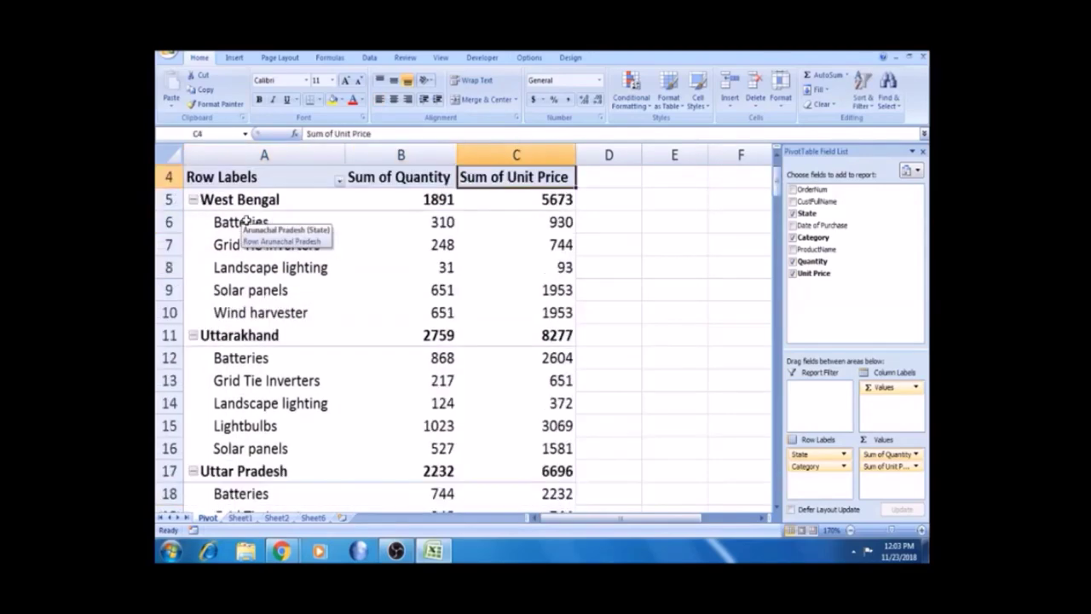
key(Left)
key(Up)
key(Up)
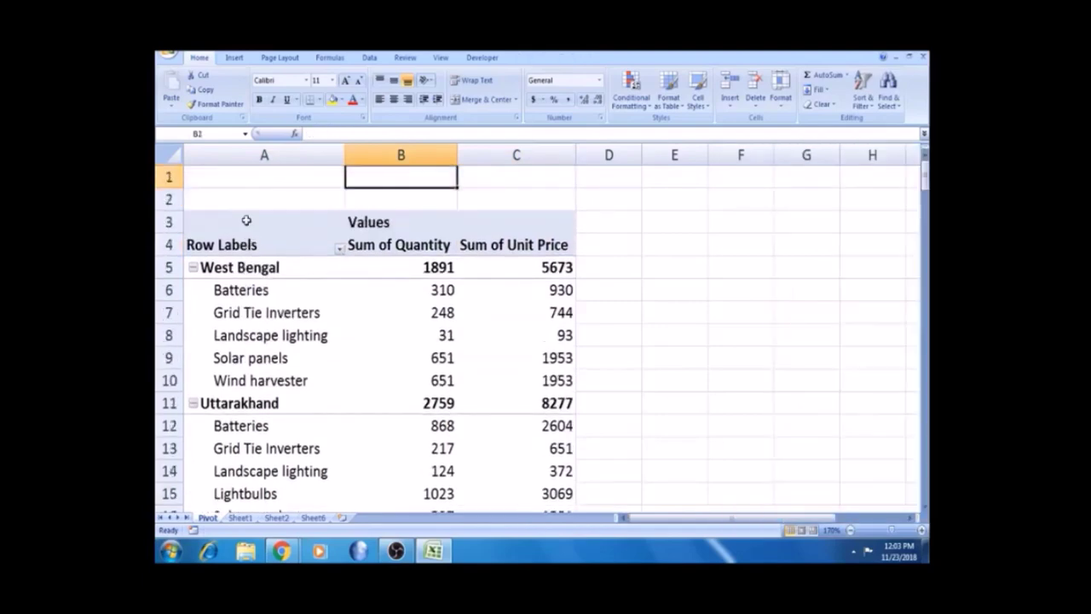
- Review the Row Labels sort and filter options and the category labels in the pivot
click(339, 249)
click(385, 300)
click(265, 309)
click(256, 258)
click(256, 259)
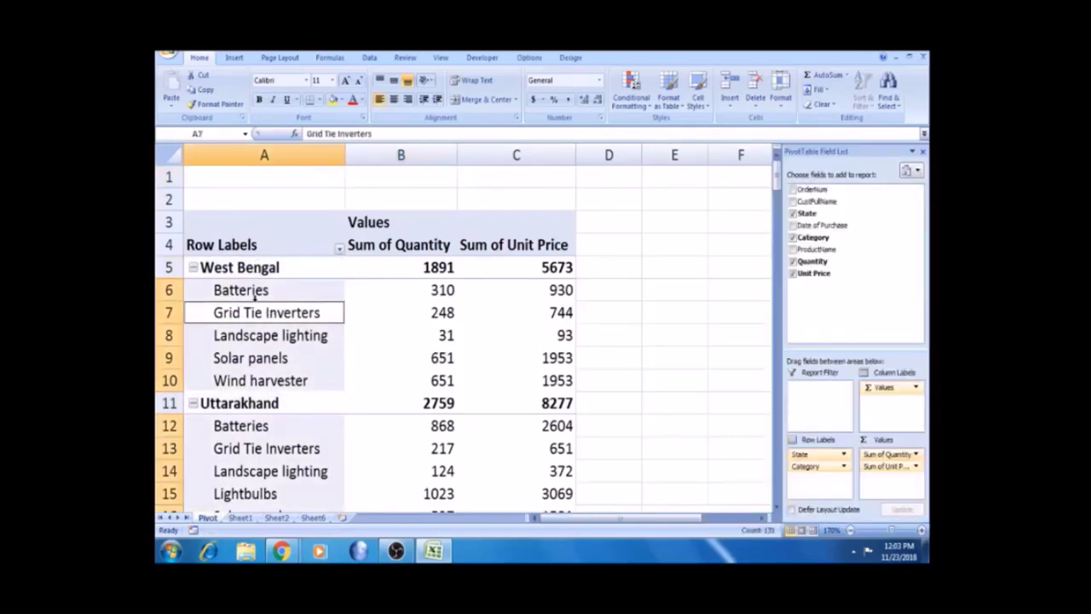
click(249, 293)
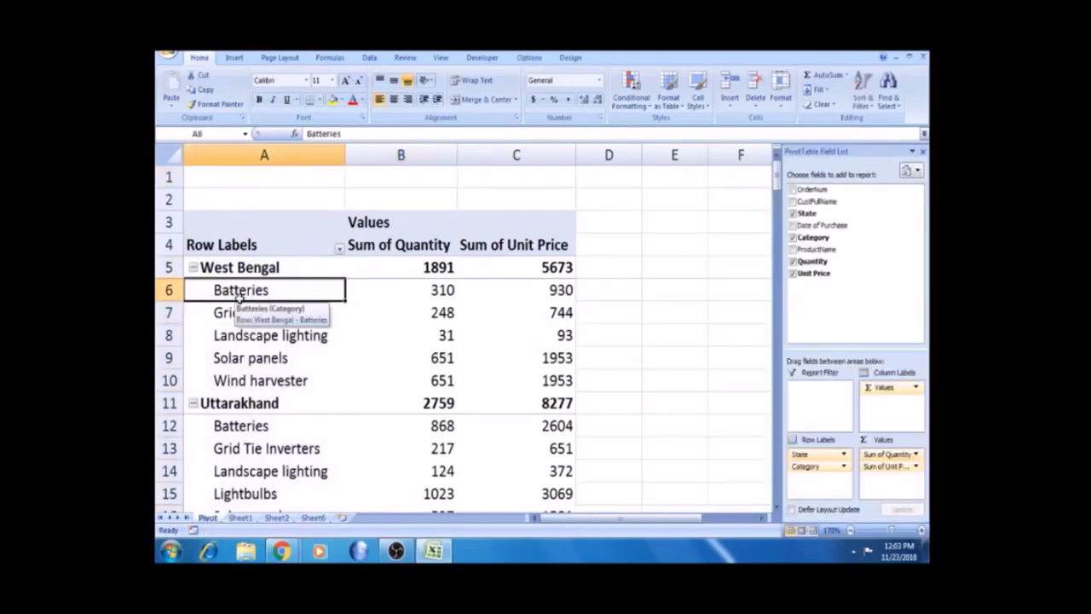
key(Down)
key(Down)
key(Down)
key(Down)
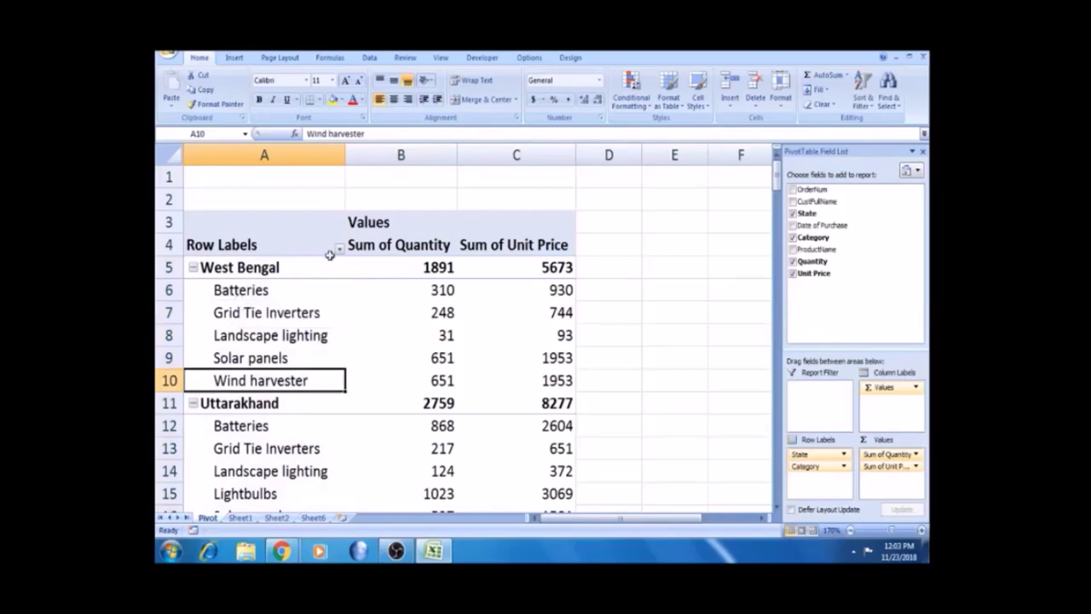
click(291, 304)
key(Up)
key(Up)
key(Up)
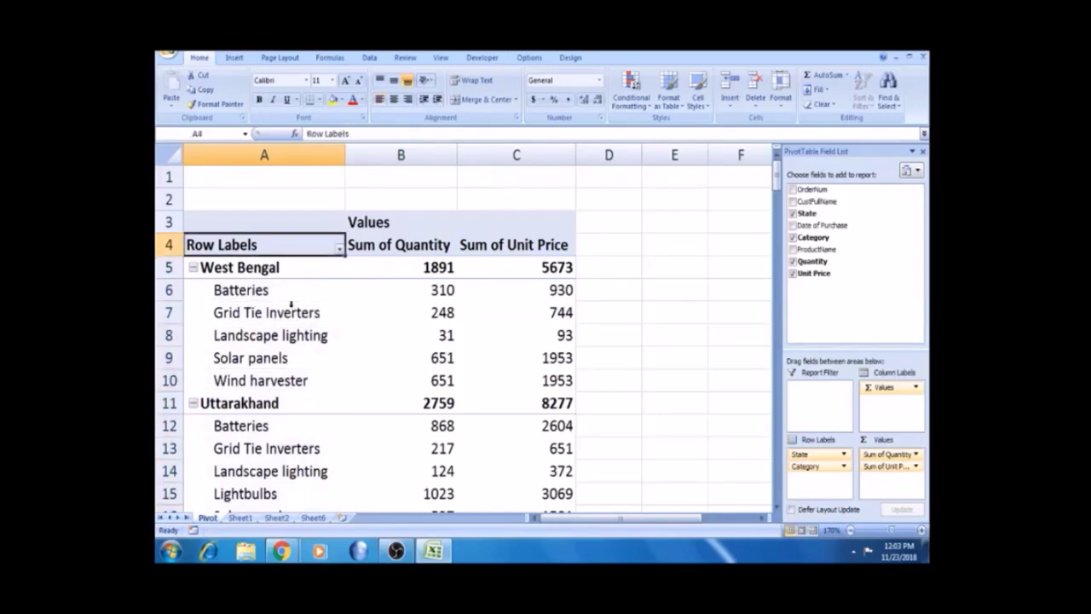
click(340, 249)
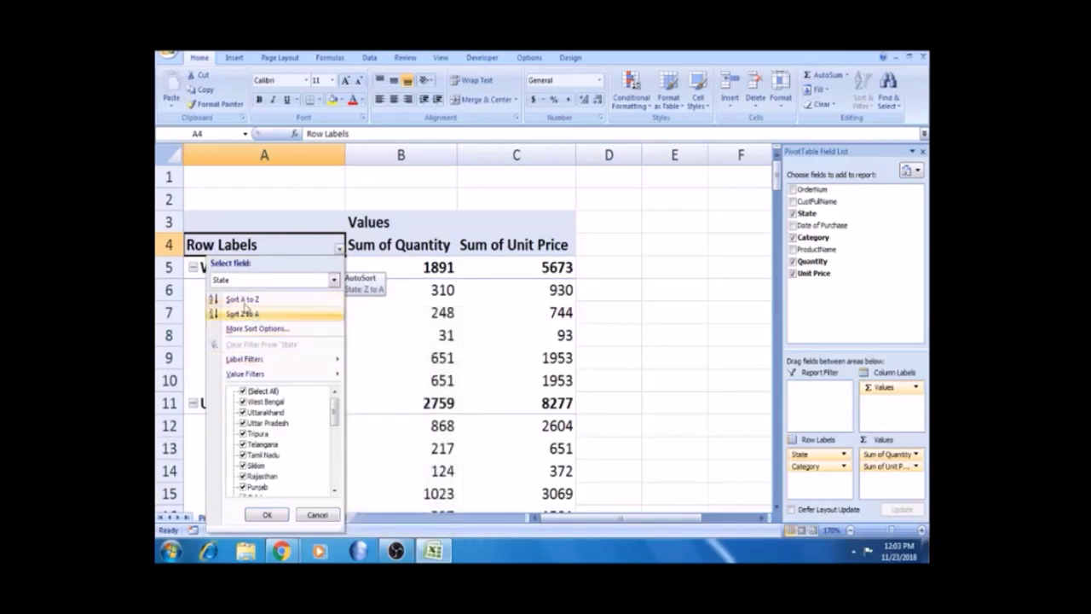
click(334, 280)
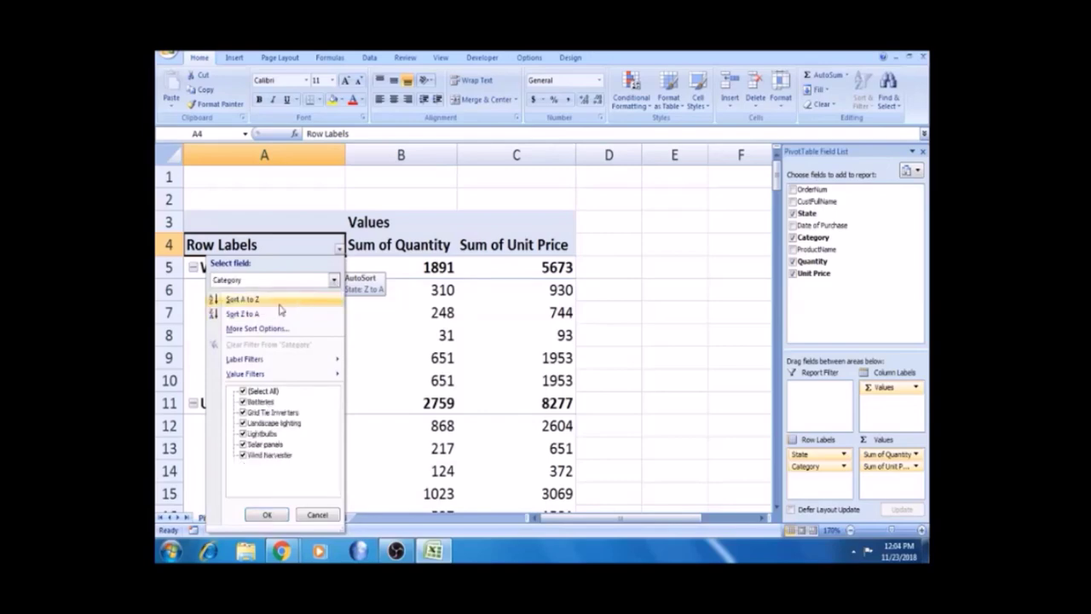
click(260, 316)
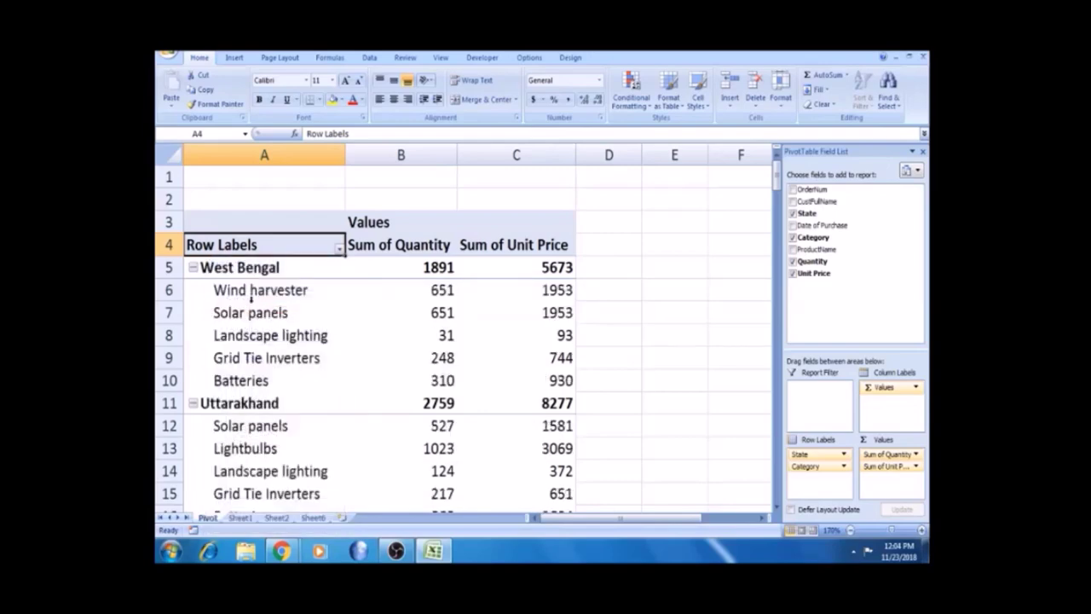
click(248, 290)
click(243, 382)
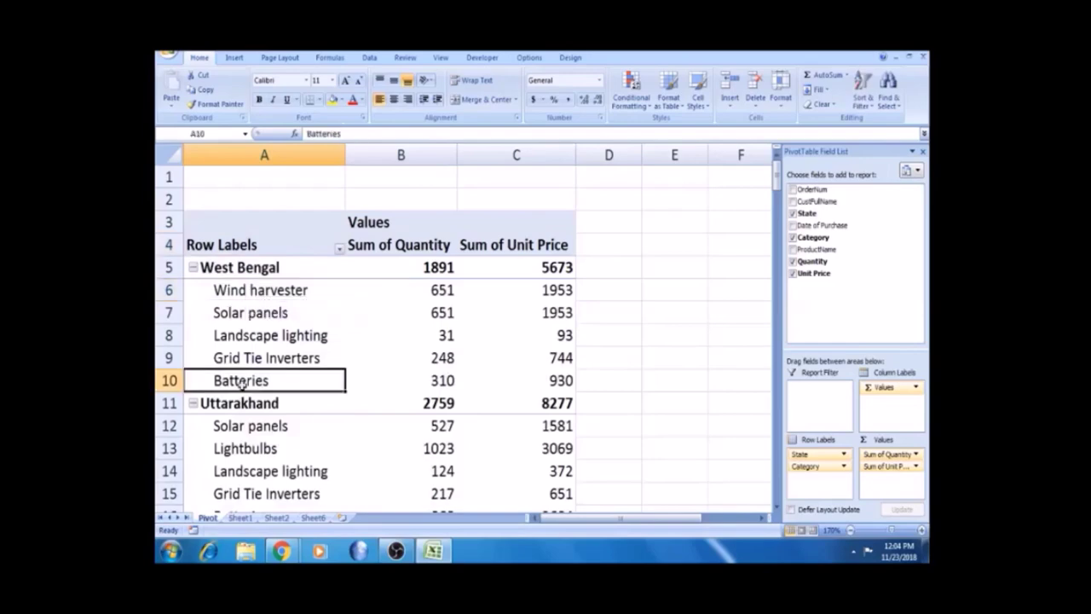
click(284, 291)
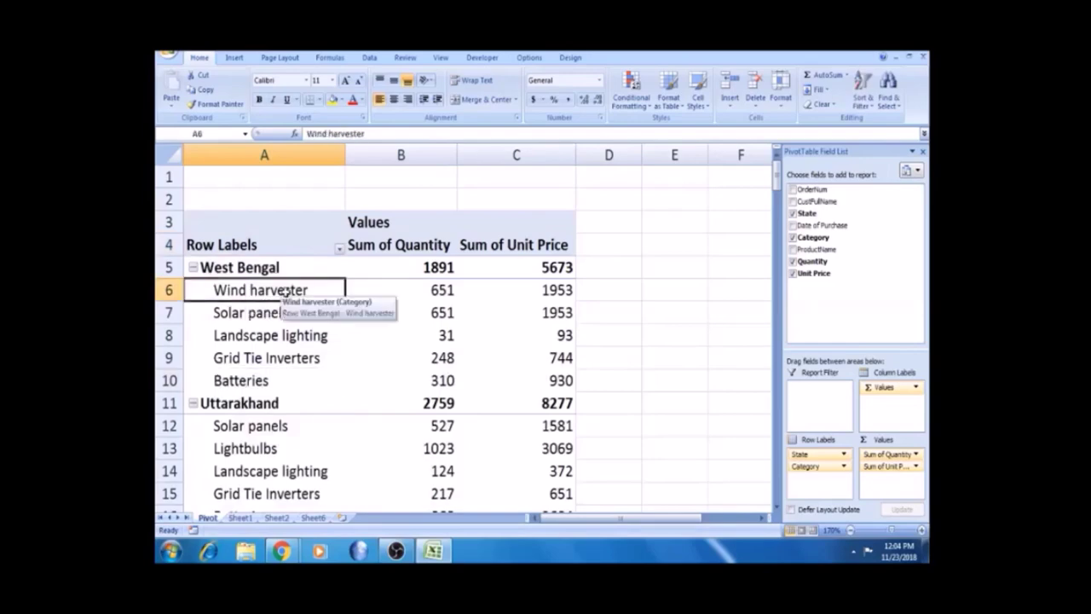
click(287, 312)
click(316, 290)
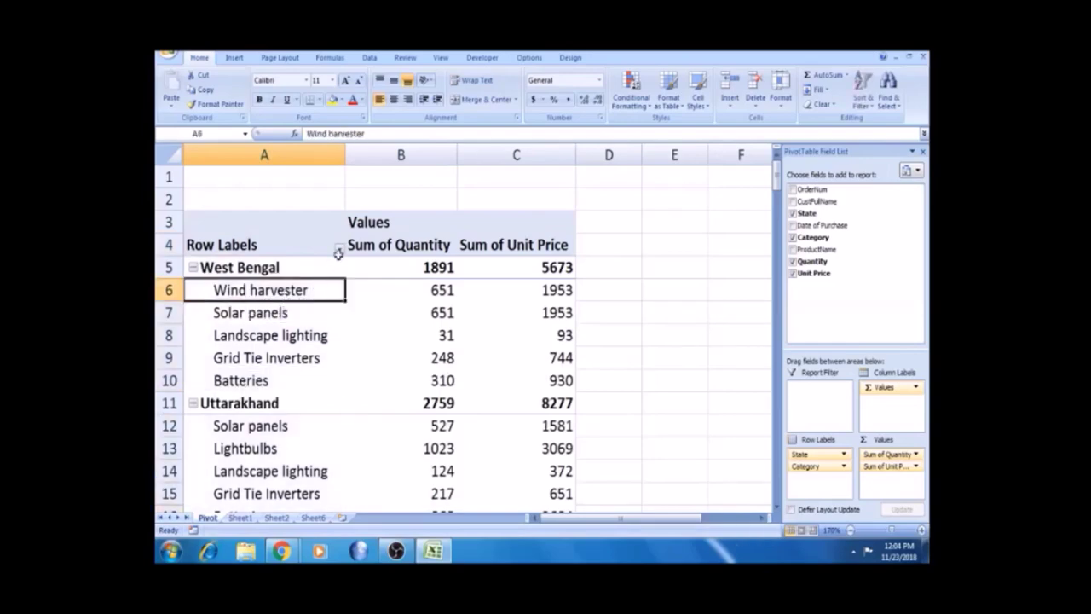
click(337, 250)
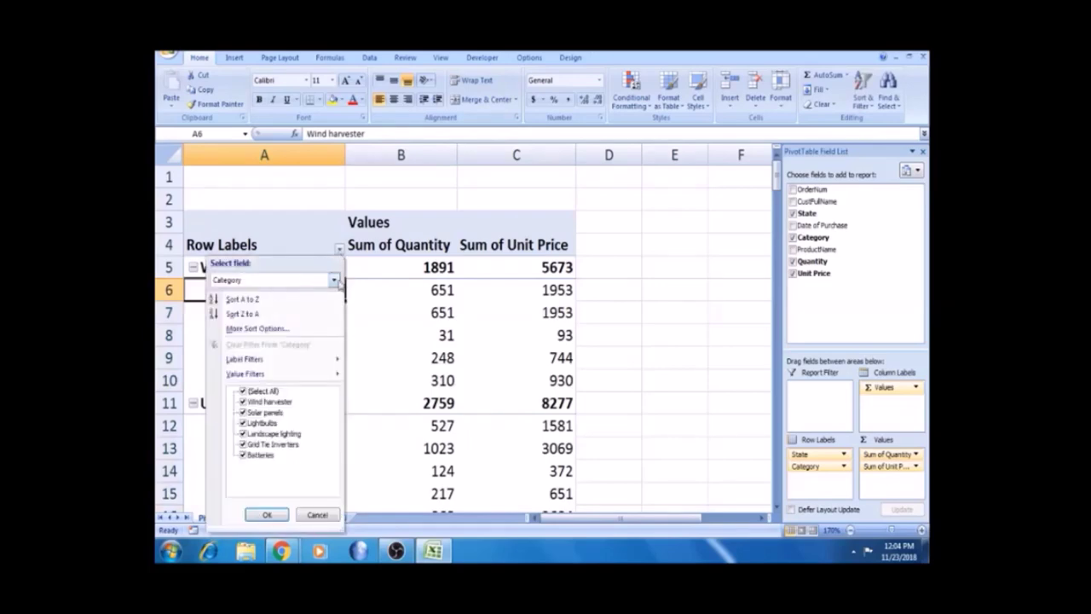
click(334, 281)
click(335, 280)
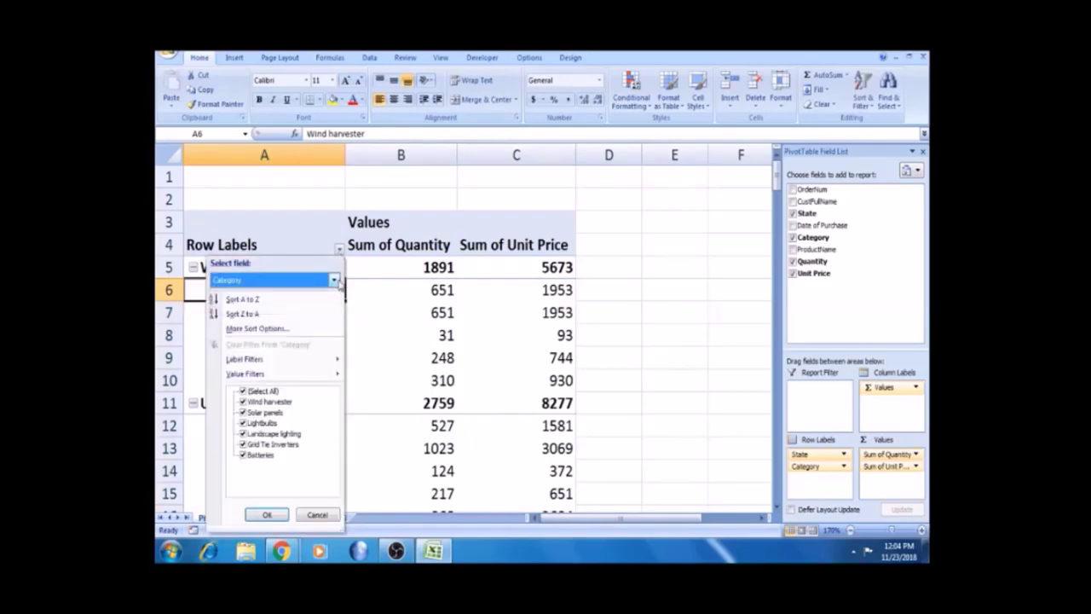
click(415, 312)
click(376, 312)
click(276, 293)
click(339, 248)
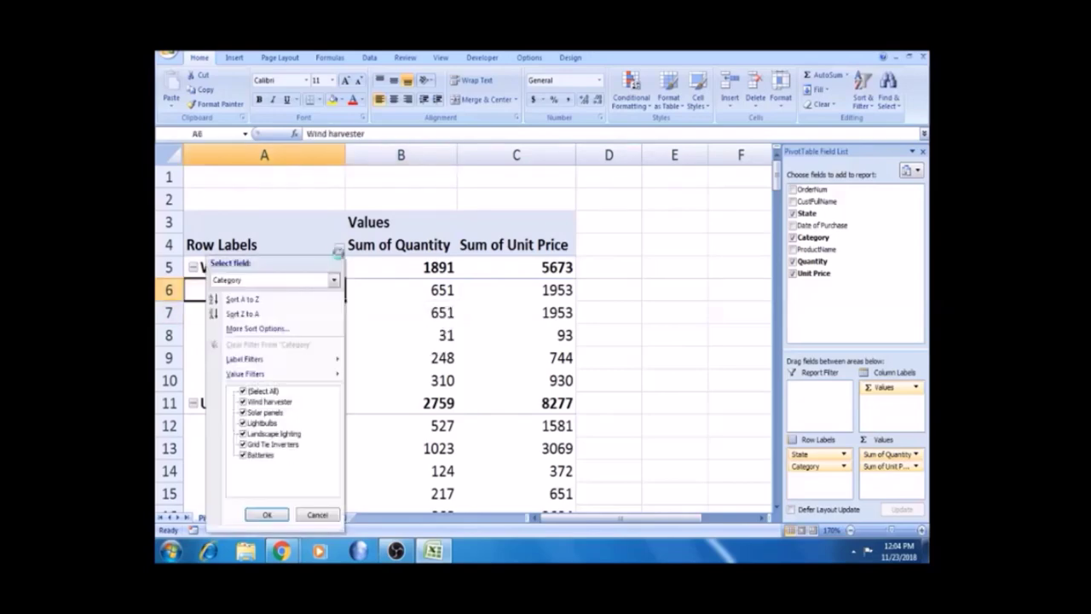
click(445, 335)
click(262, 332)
click(269, 294)
click(264, 271)
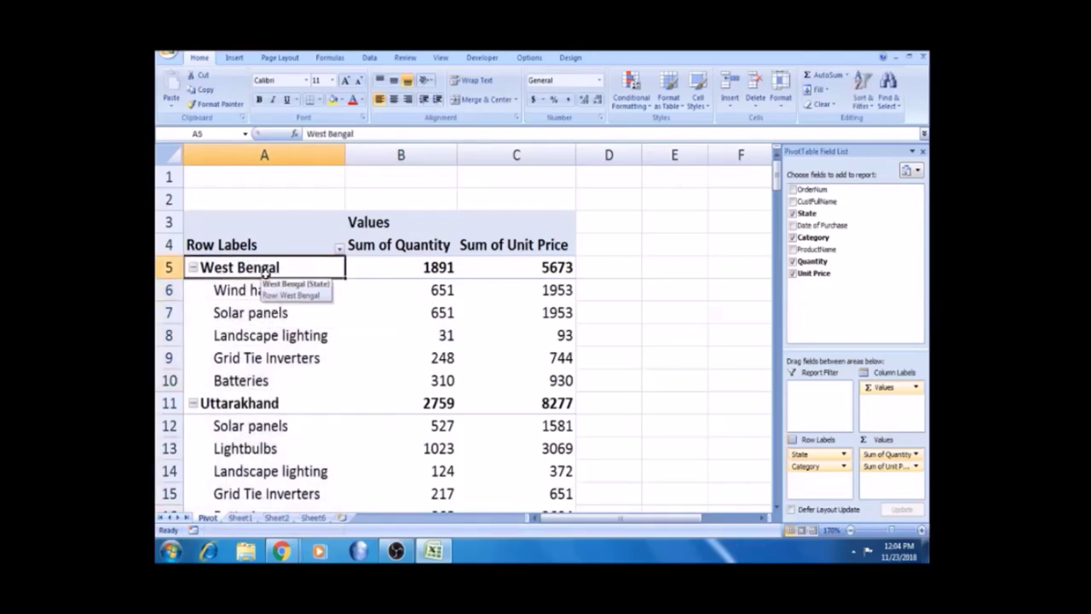
- Filter the State rows to only Tripura, Telangana, Tamil Nadu and Sikkim
click(339, 249)
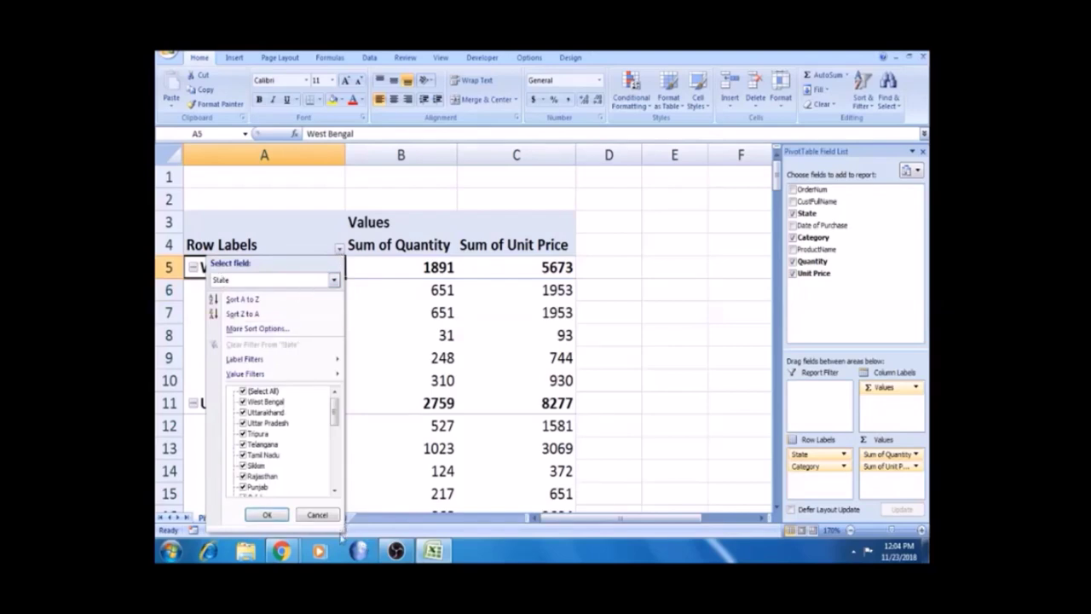
drag(339, 529, 491, 529)
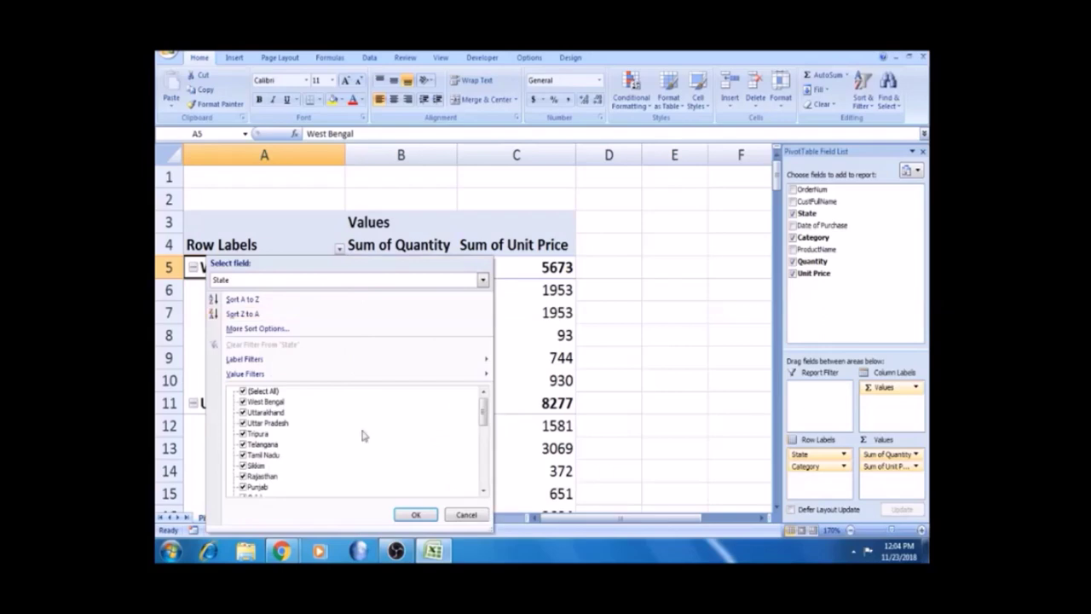
click(244, 391)
click(244, 391)
click(244, 391)
click(243, 392)
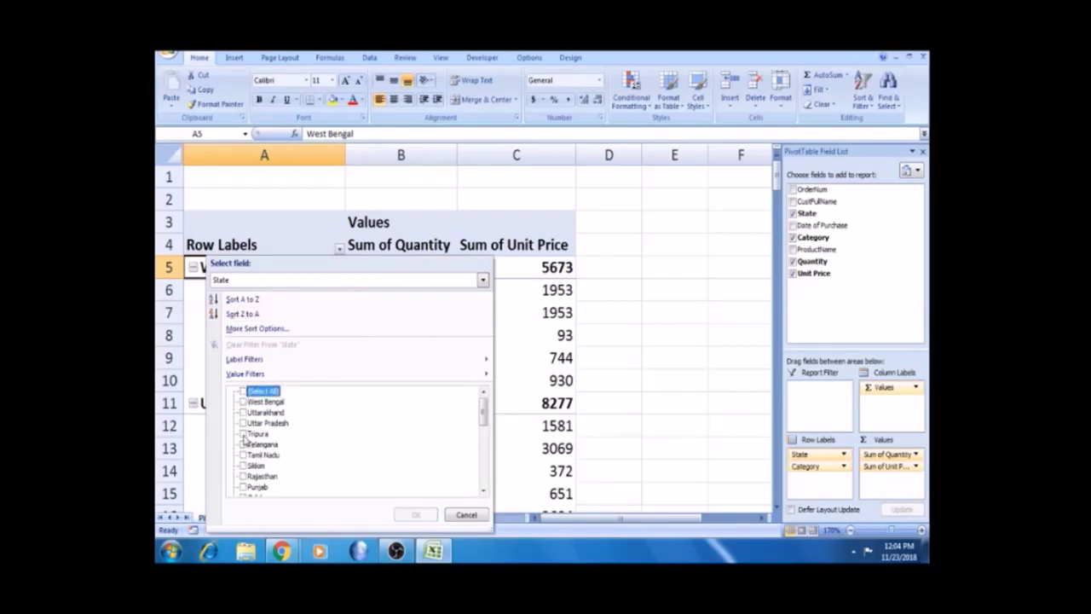
click(244, 435)
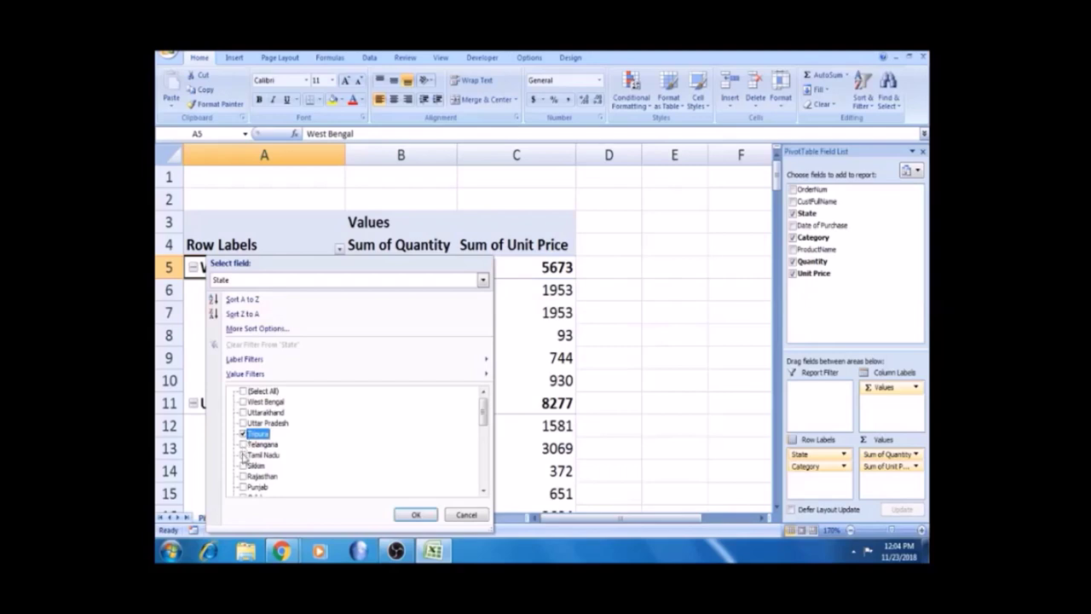
click(243, 445)
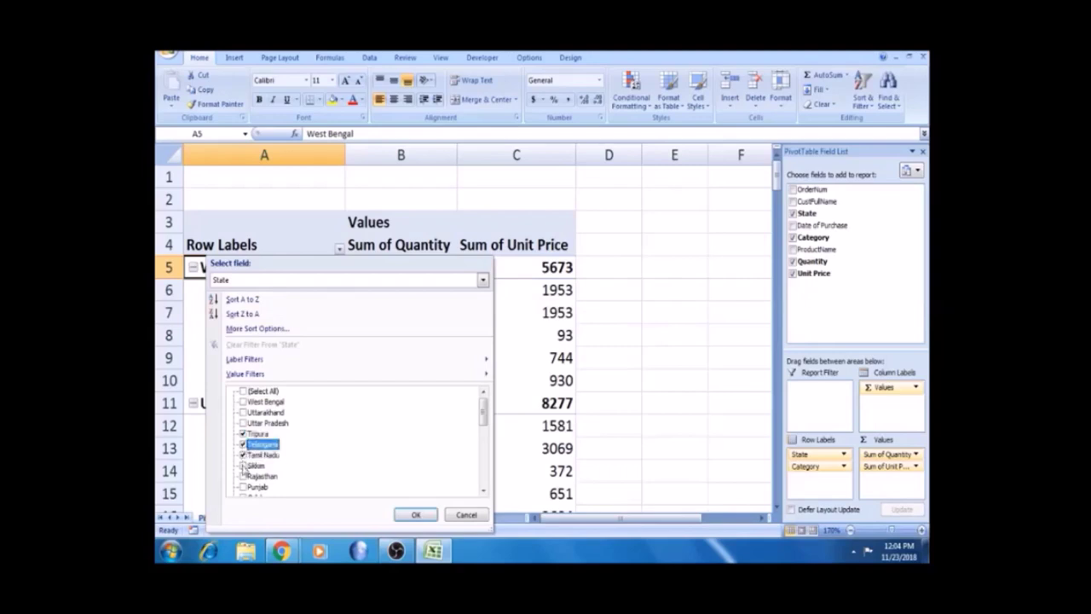
click(243, 455)
click(243, 466)
click(416, 515)
- Review the filtered rows, then clear the State filter so every state shows again
click(309, 386)
key(Down)
key(Down)
key(Down)
key(Down)
key(Down)
key(Down)
key(Down)
key(Down)
key(Down)
key(Down)
key(Down)
key(Down)
key(Down)
key(Down)
key(Down)
key(Down)
key(Down)
key(Down)
key(Down)
key(Down)
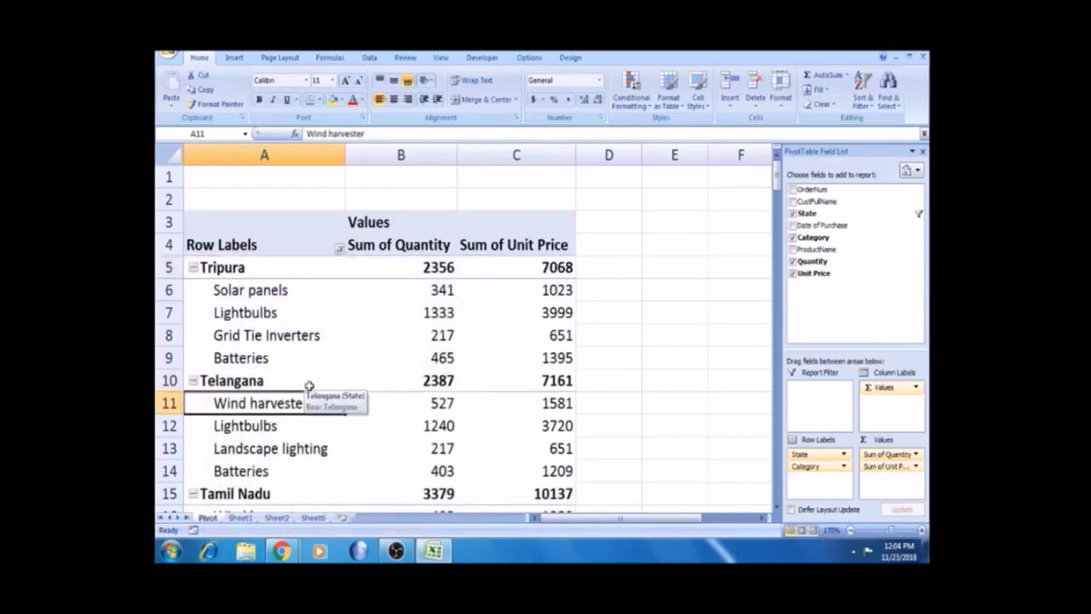
key(Up)
key(Up)
key(Up)
key(Up)
key(Up)
key(Up)
key(Up)
key(Up)
key(Up)
key(Up)
key(Up)
key(Up)
key(Up)
key(Up)
key(Up)
key(Up)
key(Up)
key(Up)
key(Up)
key(Up)
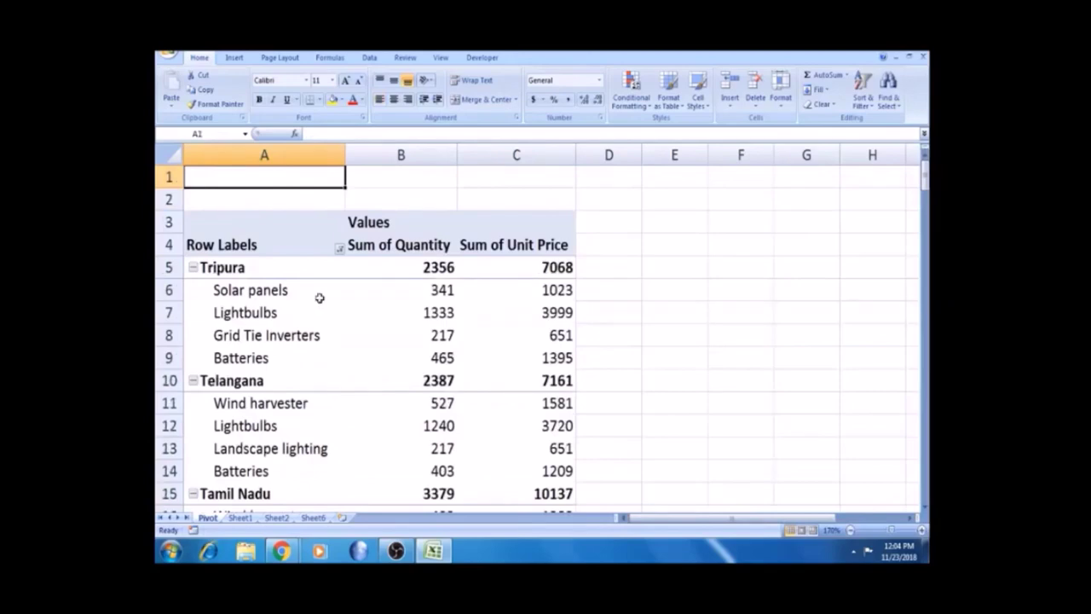
click(329, 257)
click(400, 327)
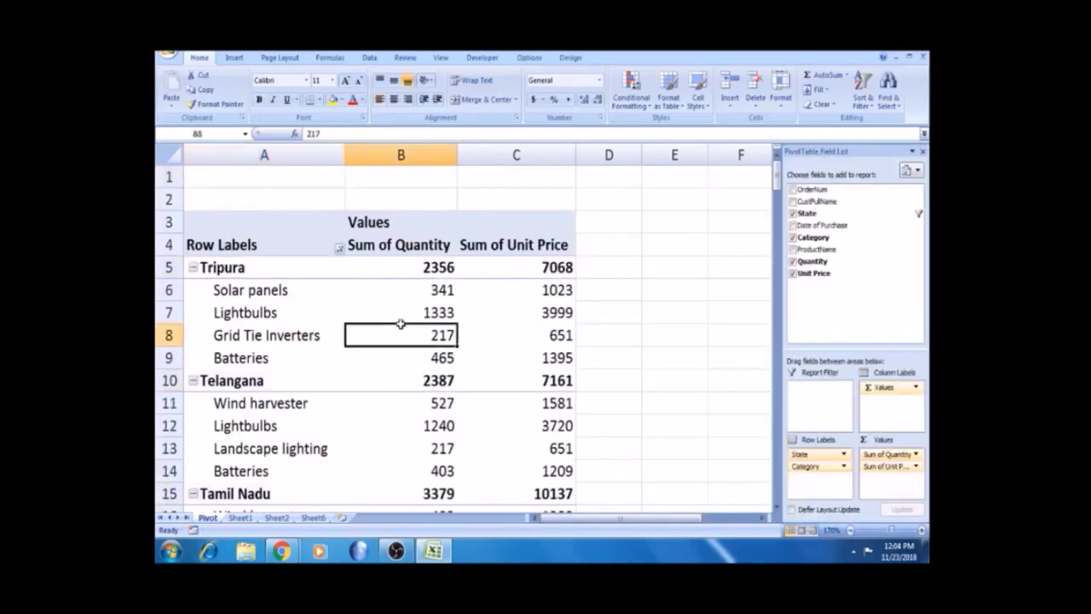
click(340, 249)
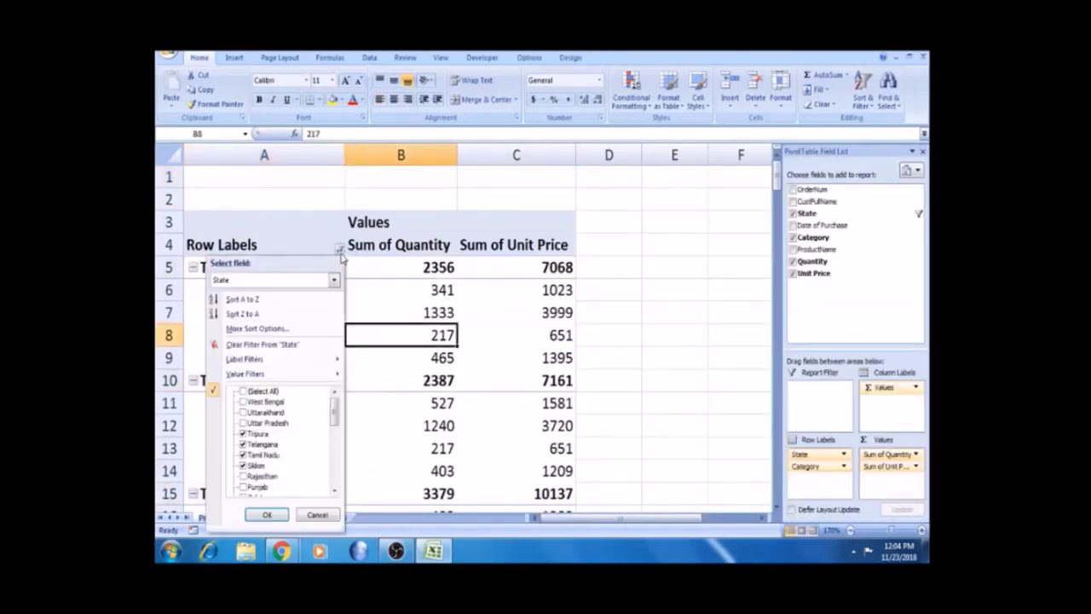
click(254, 345)
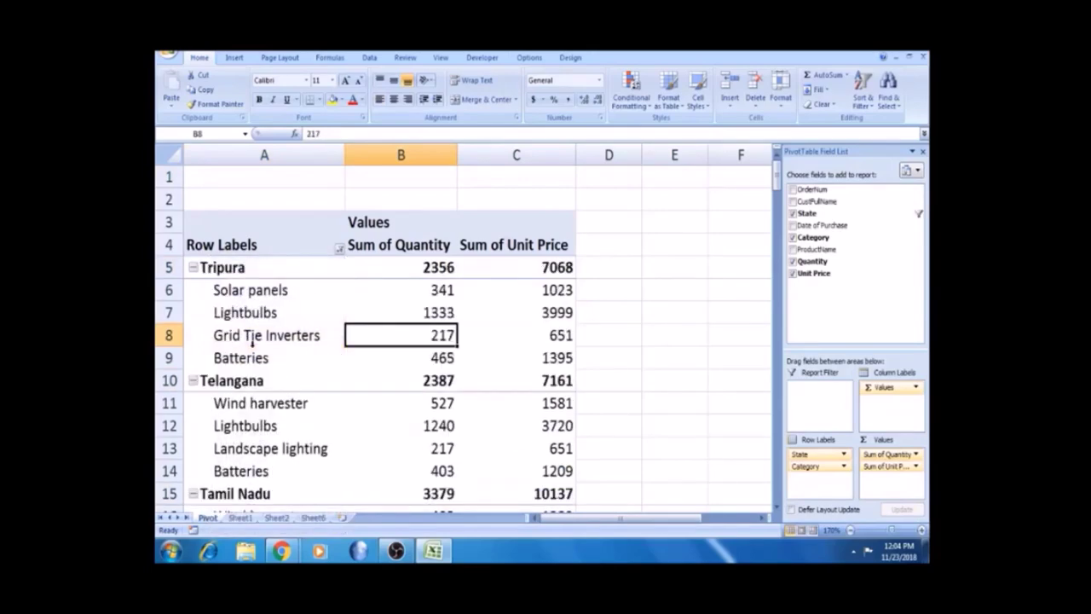
click(254, 318)
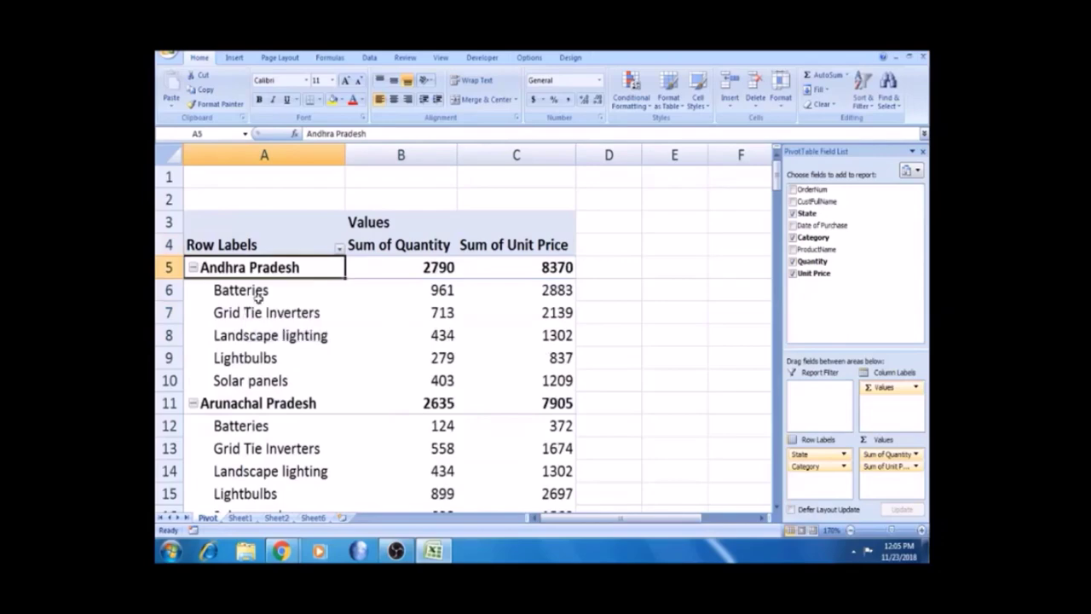
- Scan the Batteries row and the pivot's Grand Total, then return to cell A1
click(258, 293)
key(Right)
key(Right)
key(Right)
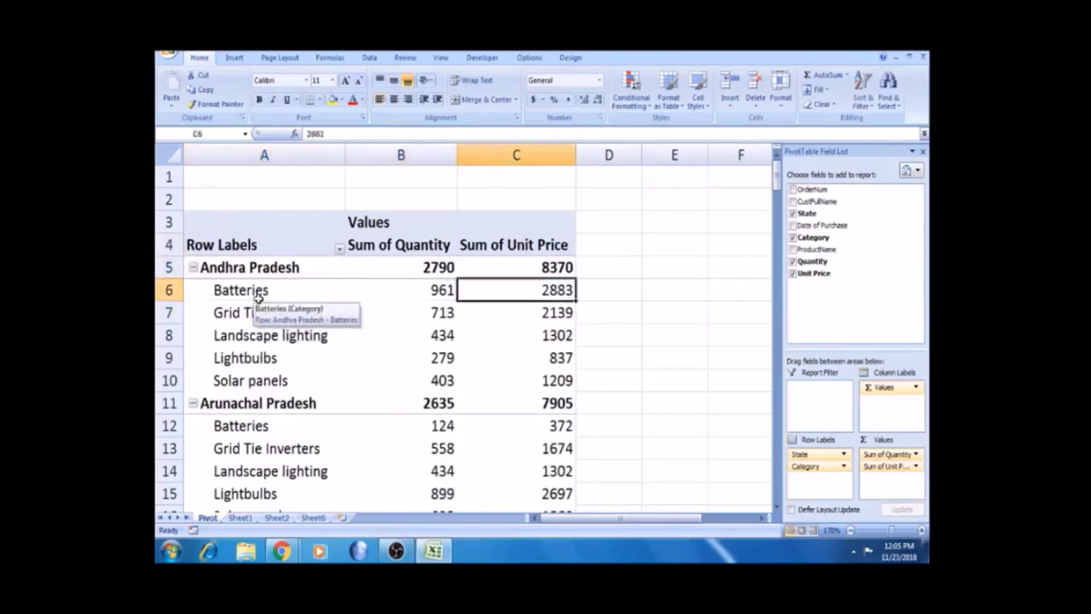
key(ctrl+Down)
key(Left)
key(ctrl+Up)
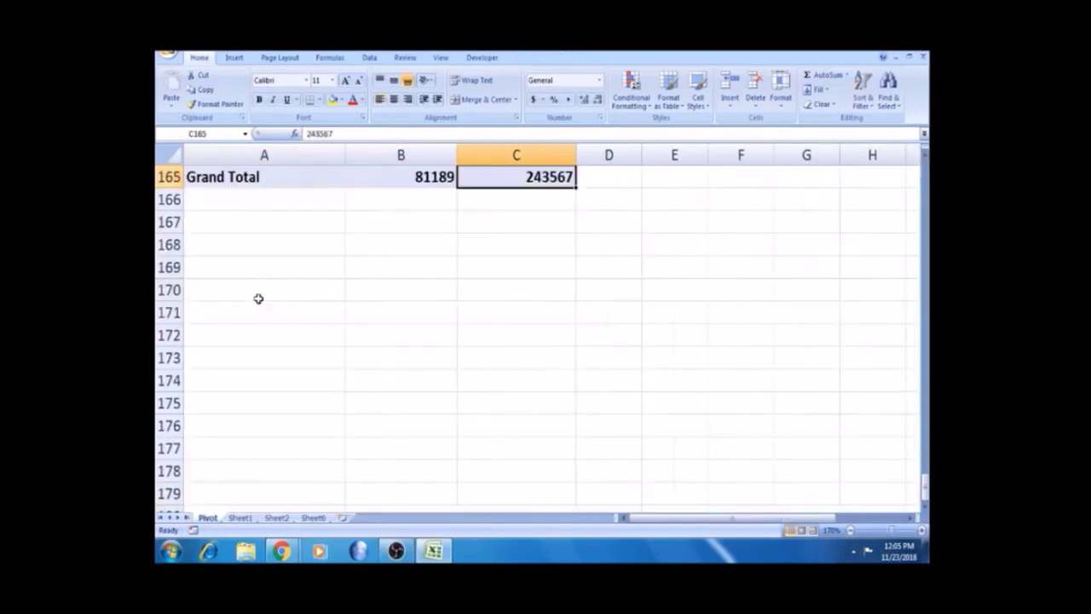
key(ctrl+Up)
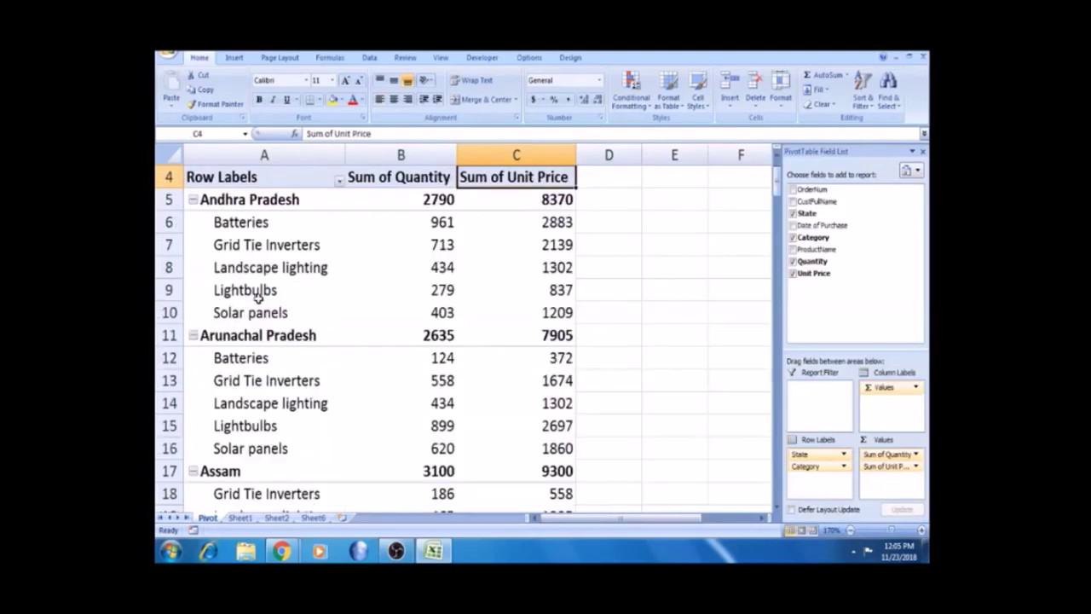
key(ctrl+Up)
key(ctrl+Left)
- From the Row Labels header, show the Label Filters submenu for State
key(Down)
key(Down)
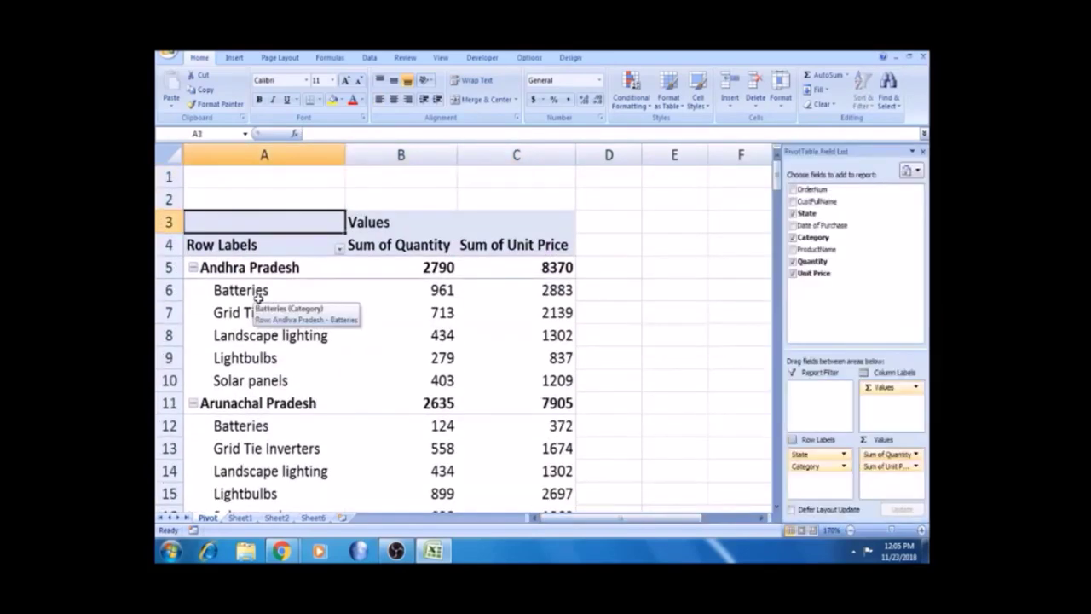
key(Down)
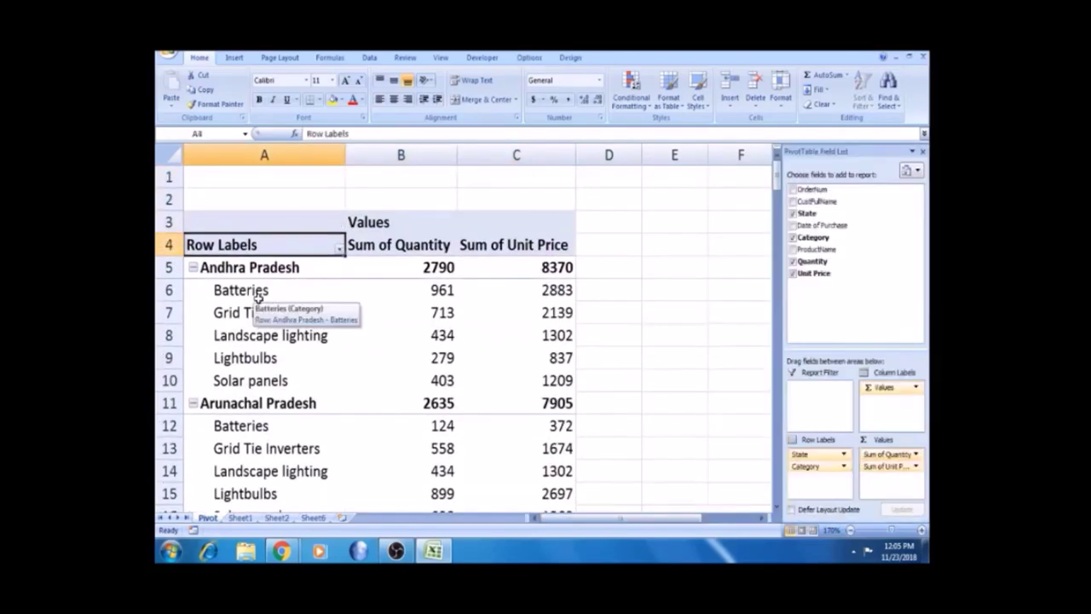
click(340, 249)
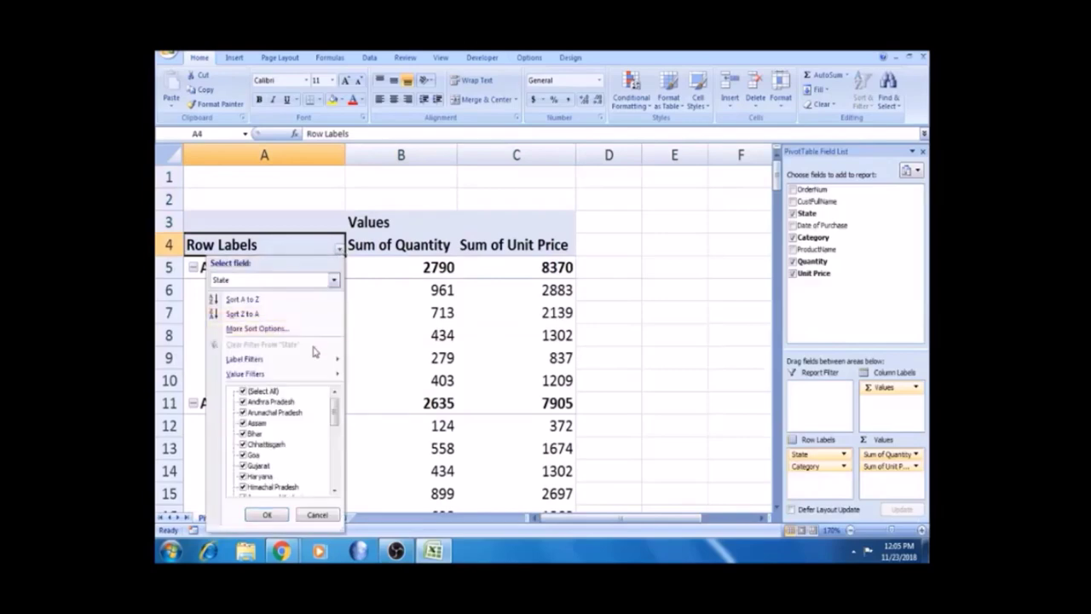
mouse_move(313, 364)
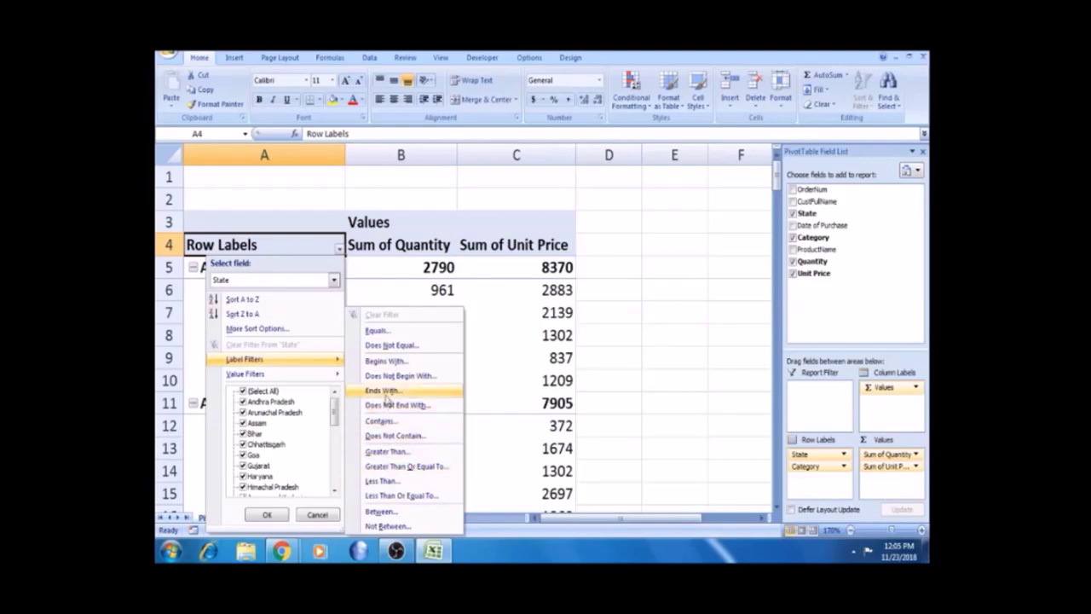
- Apply a State label filter 'Begins With T' and review the remaining T states' rows
click(389, 362)
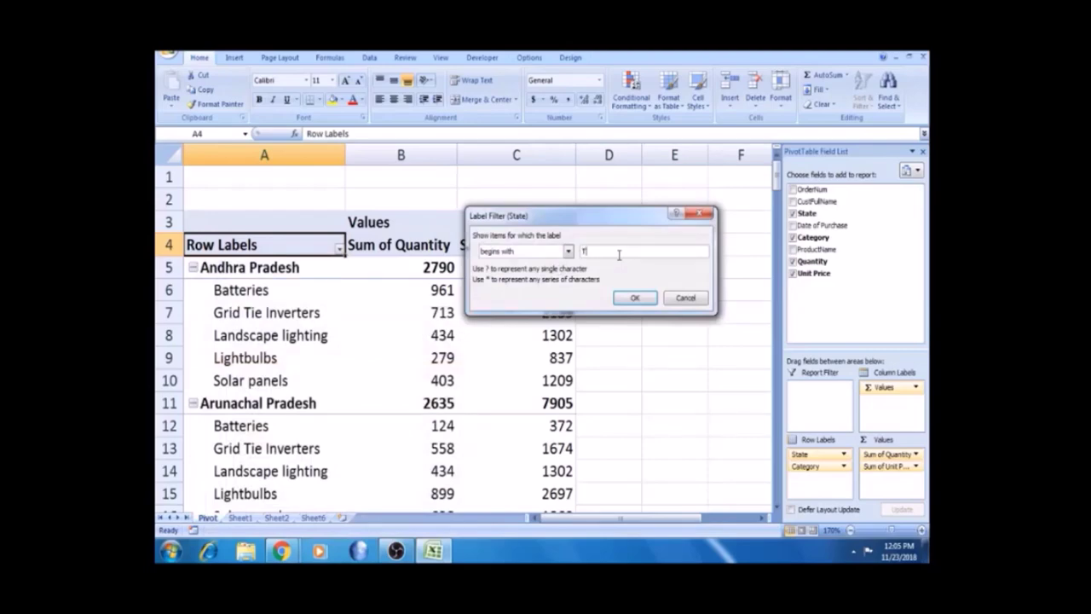
text(T)
click(636, 297)
click(266, 308)
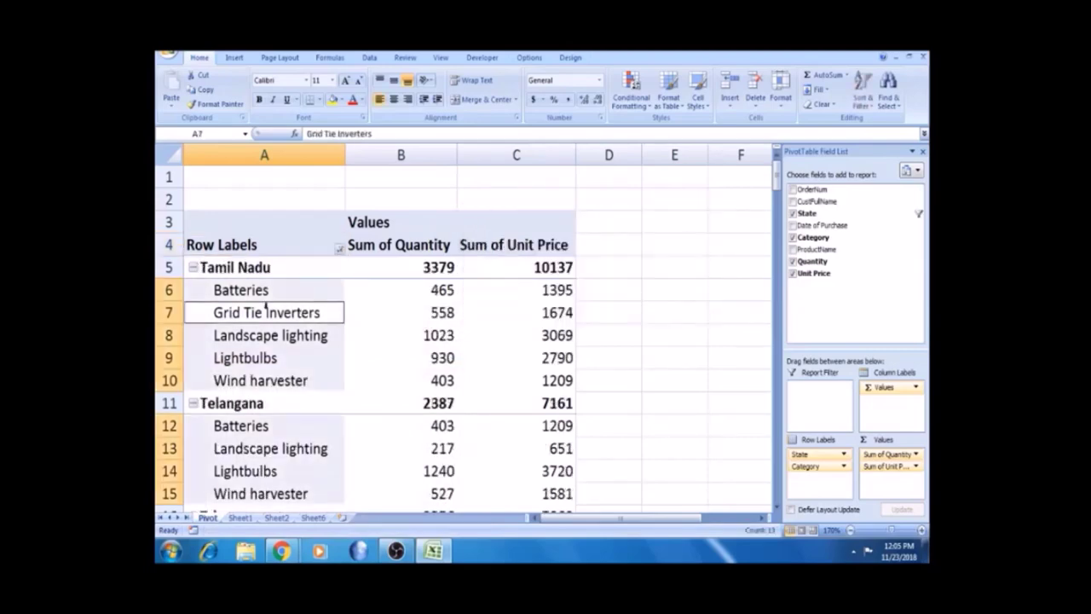
key(Up)
key(Up)
key(Up)
key(Down)
key(Down)
key(Down)
key(Down)
key(Down)
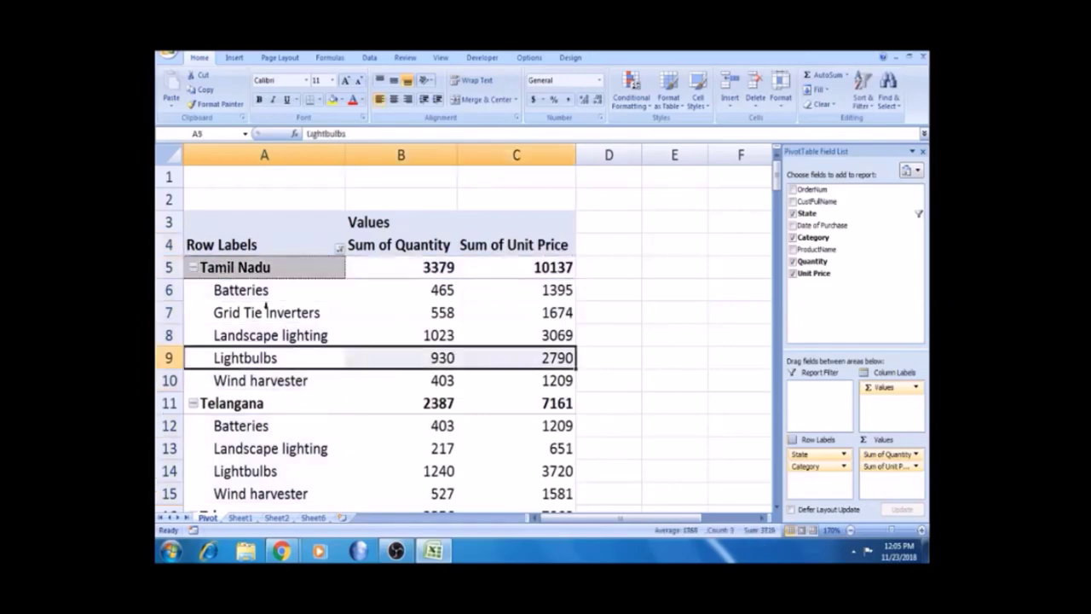
key(Down)
key(Down)
key(Down)
key(Down)
key(Down)
key(Down)
key(Down)
key(Down)
key(Down)
key(Down)
key(Up)
key(Up)
key(Up)
key(Up)
key(Up)
key(Up)
key(Up)
key(Up)
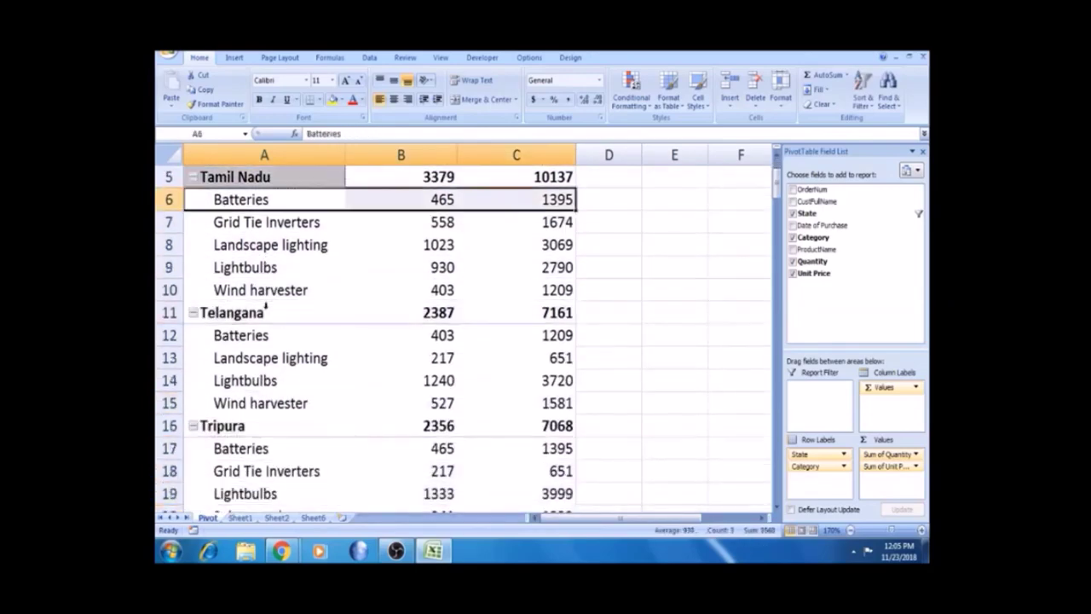
- Clear the label filter from State so all states return, starting with Andhra Pradesh
key(ctrl+Home)
click(339, 248)
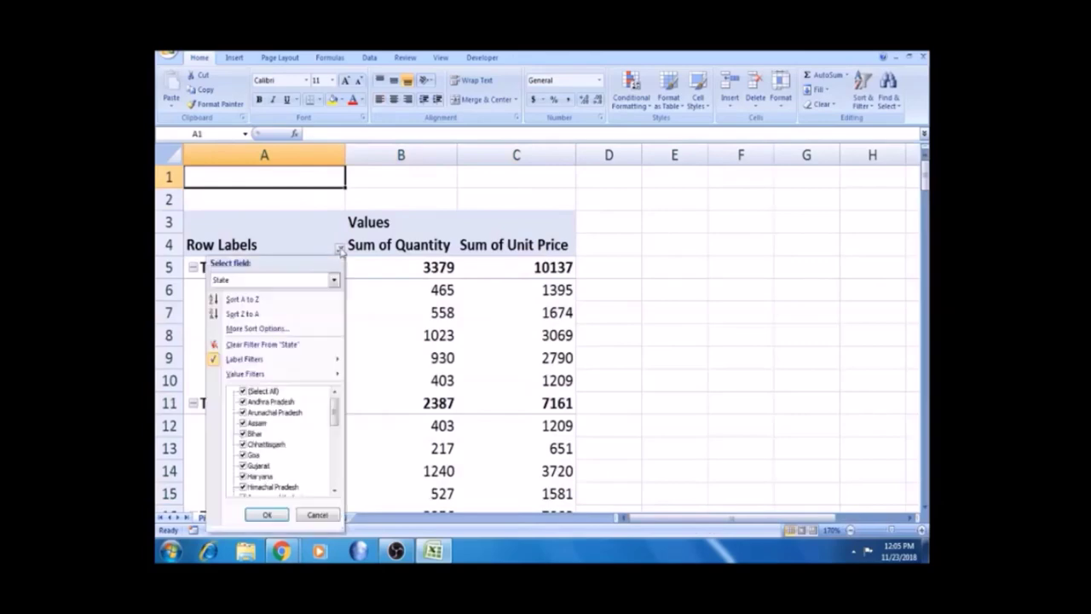
click(264, 344)
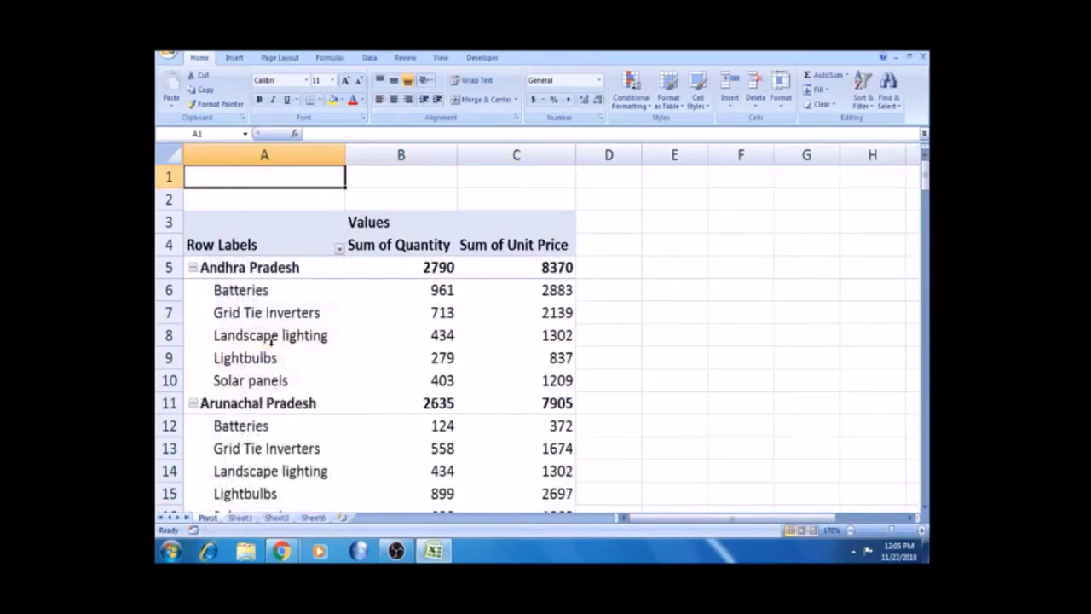
click(339, 249)
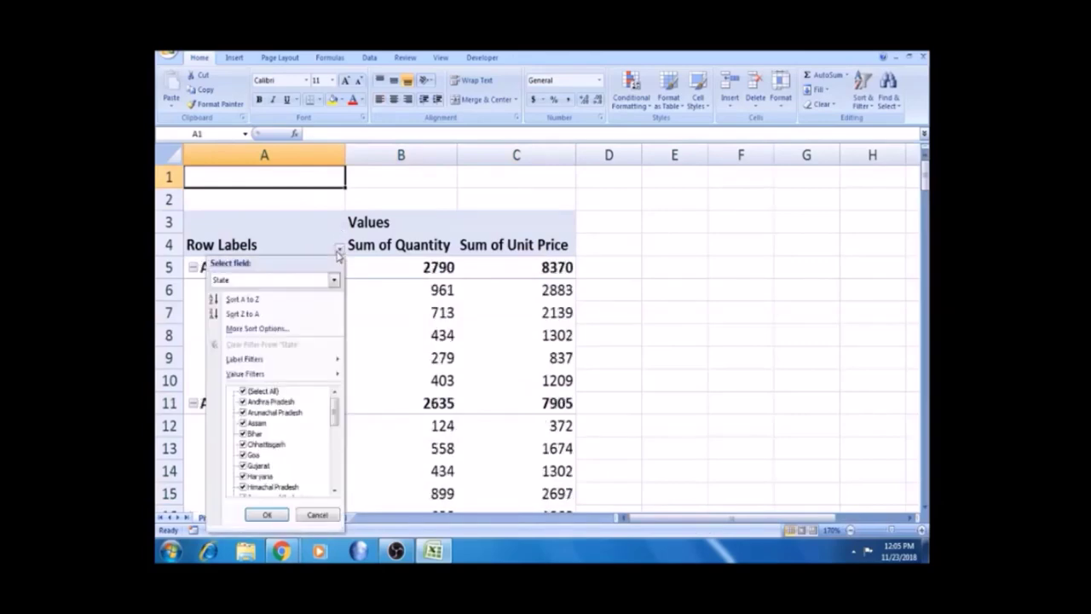
- Switch the filter field to Category and apply a 'Contains C' label filter
click(333, 282)
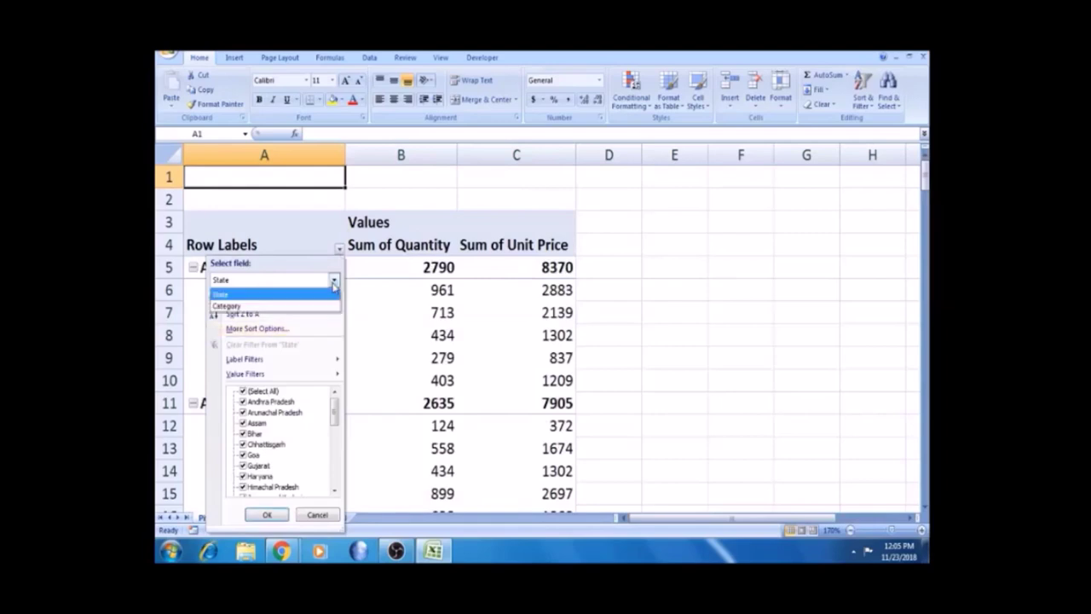
click(310, 307)
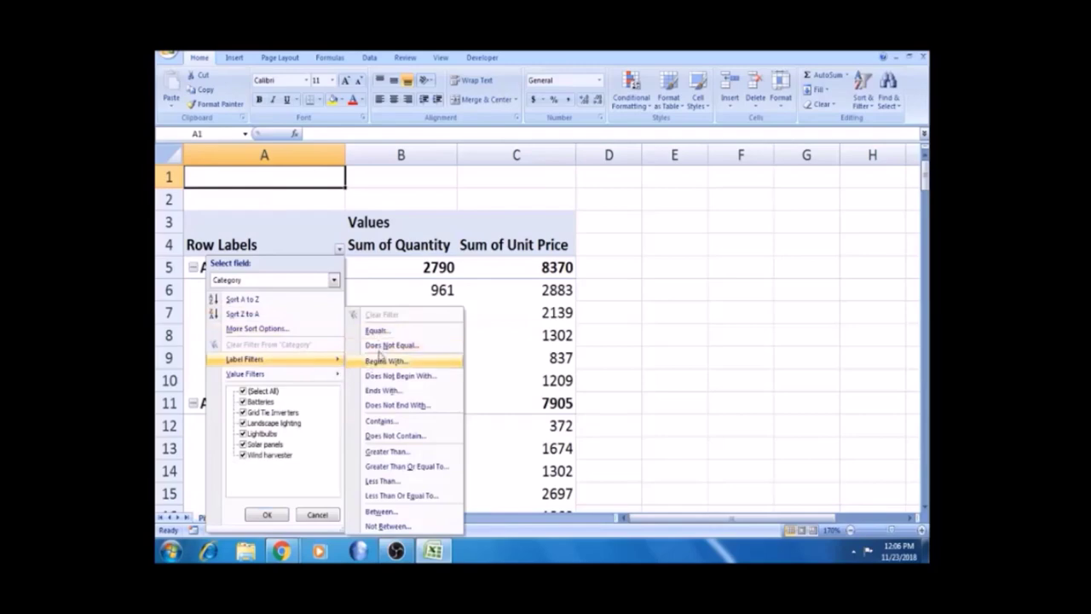
click(380, 421)
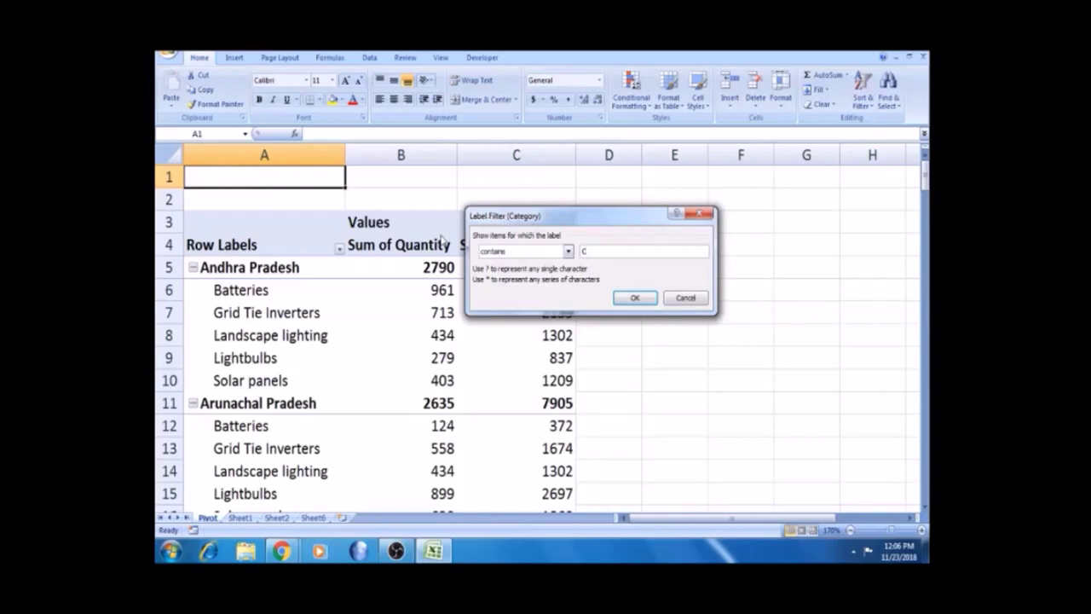
click(568, 251)
click(569, 253)
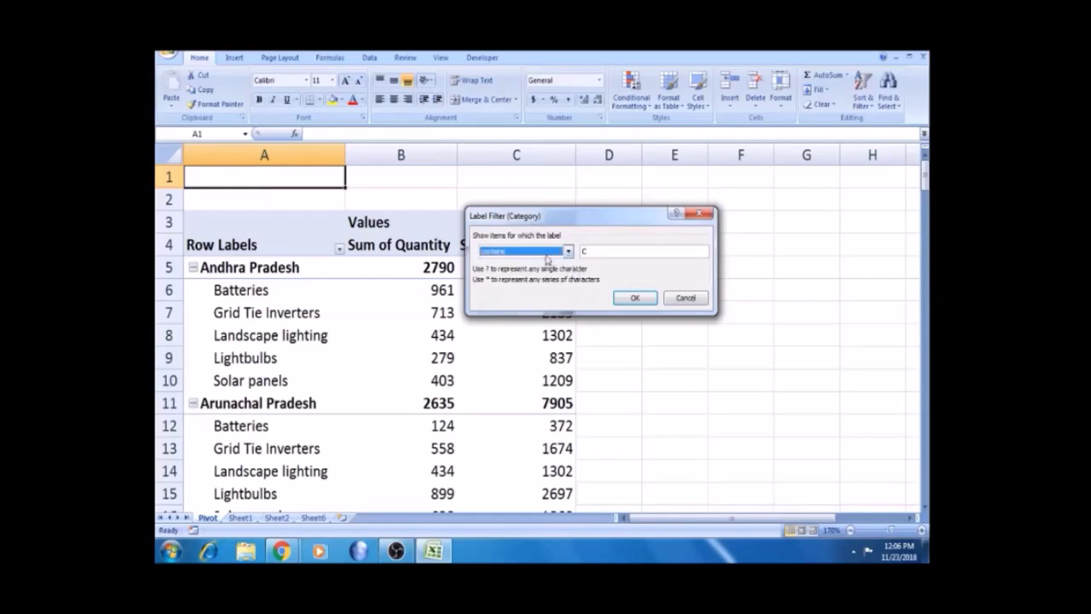
click(635, 299)
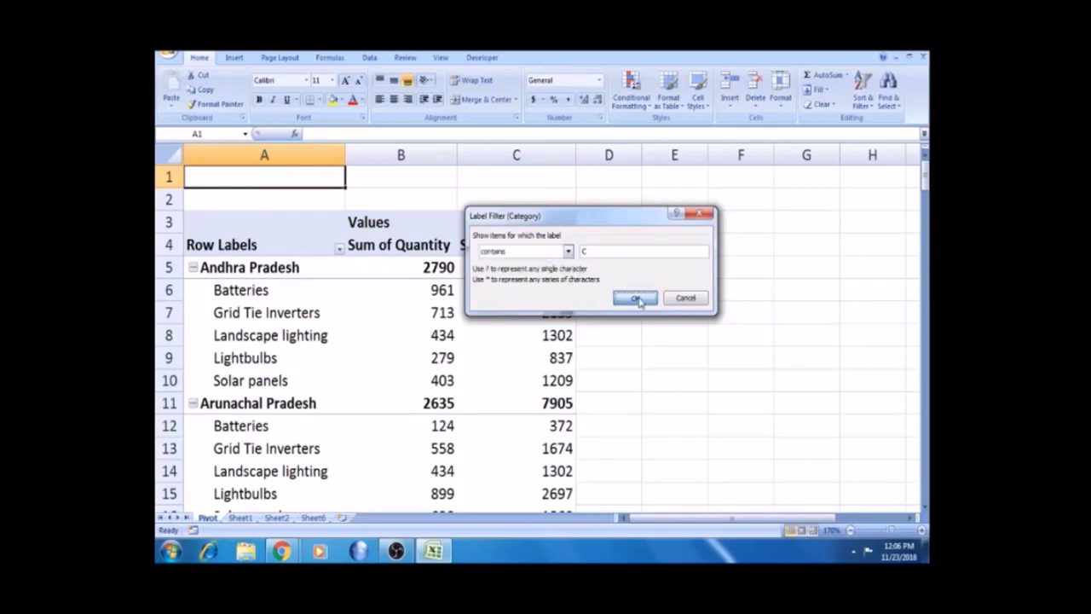
click(299, 292)
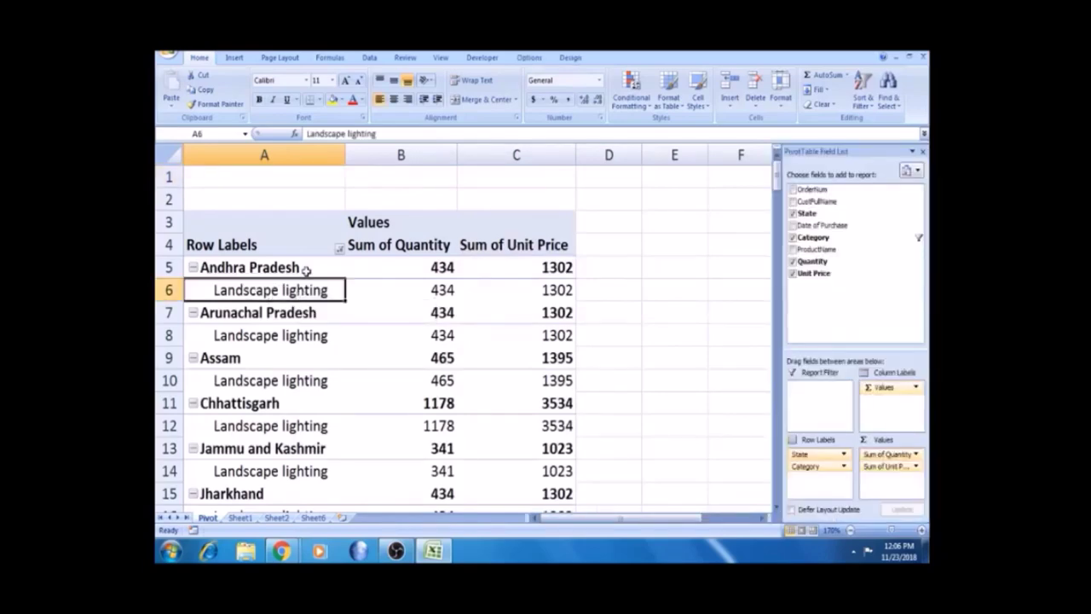
click(340, 249)
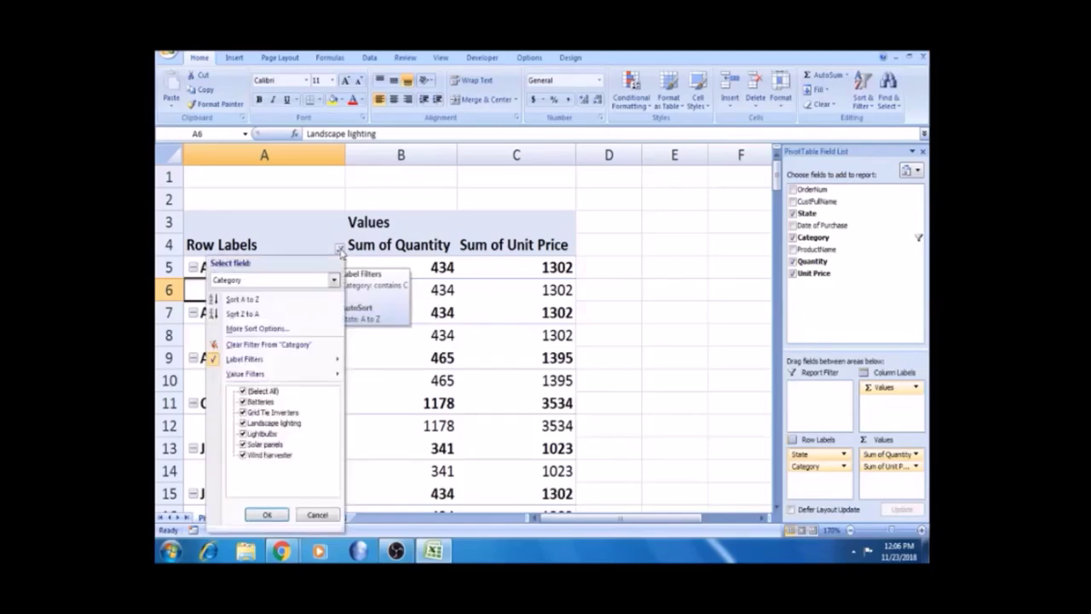
- Clear the existing Category filter so every category is listed again
click(309, 345)
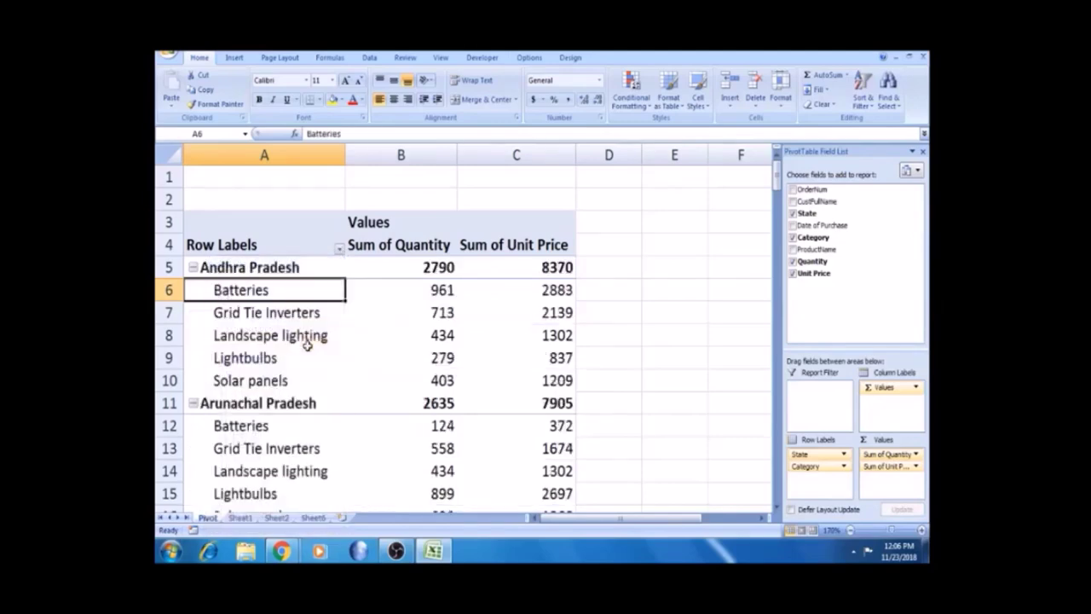
click(338, 247)
click(340, 249)
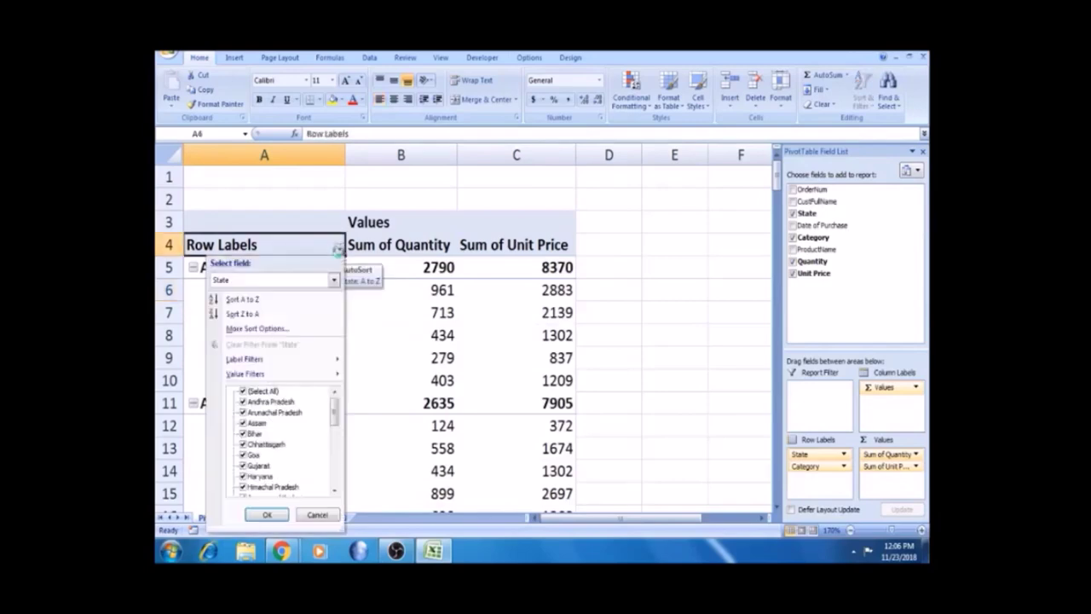
click(334, 281)
click(335, 281)
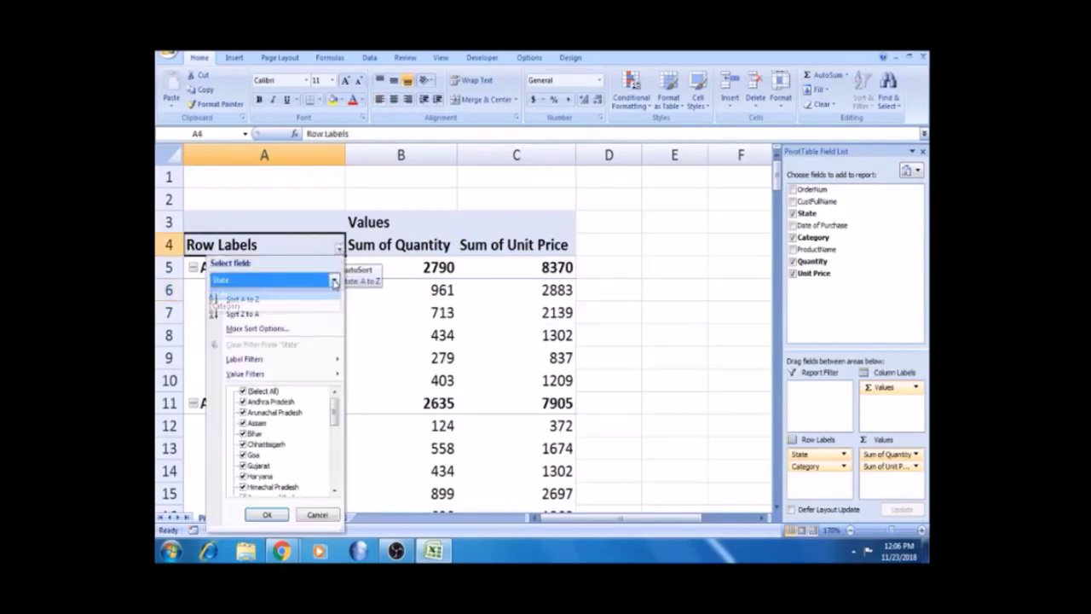
click(424, 320)
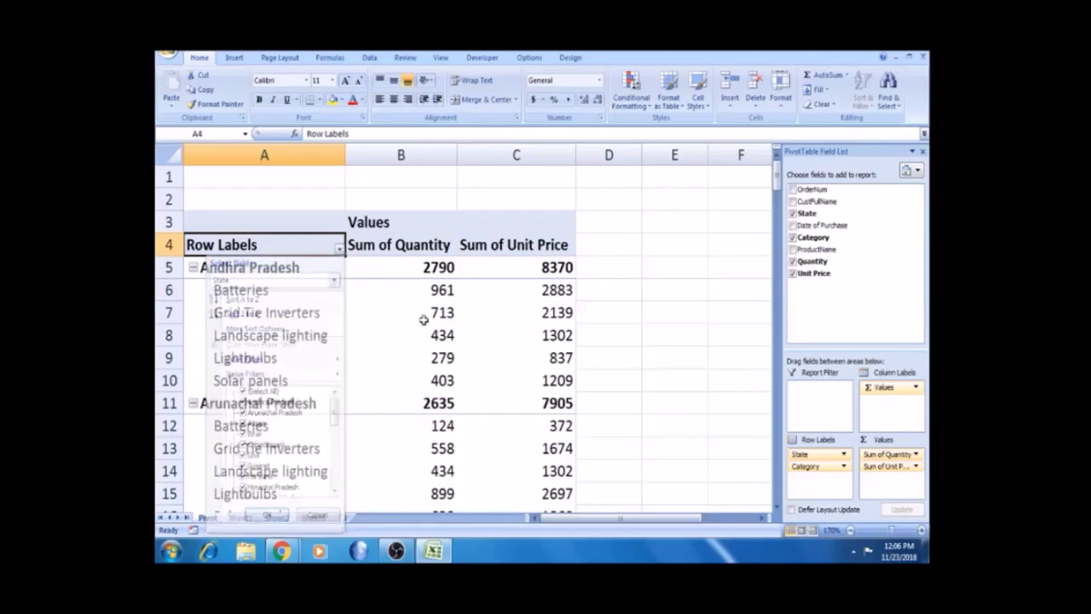
click(292, 309)
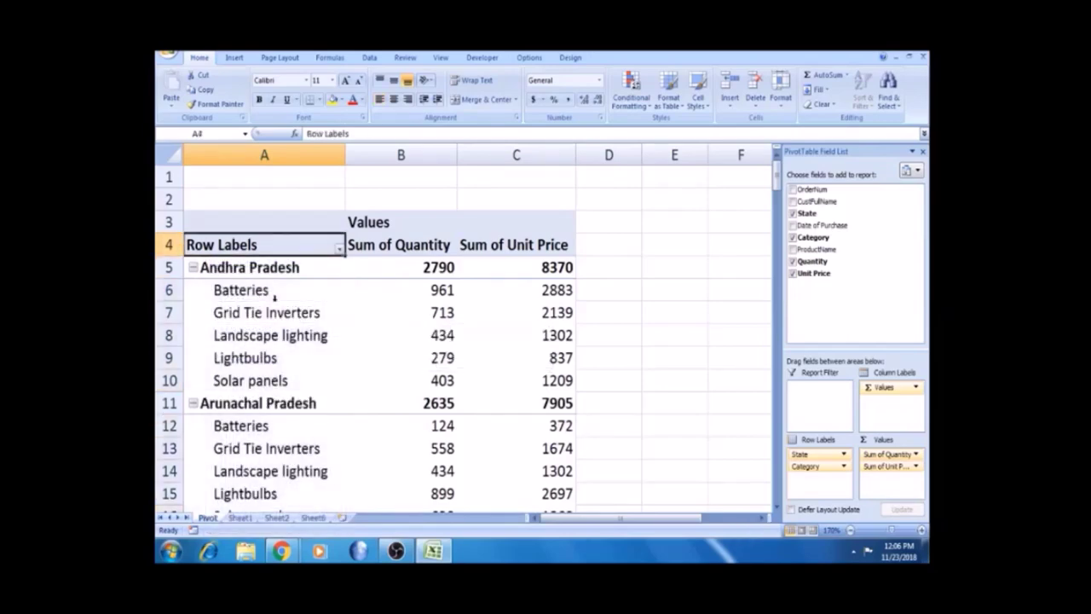
- Review the row label filter options without changing them
click(273, 292)
click(340, 249)
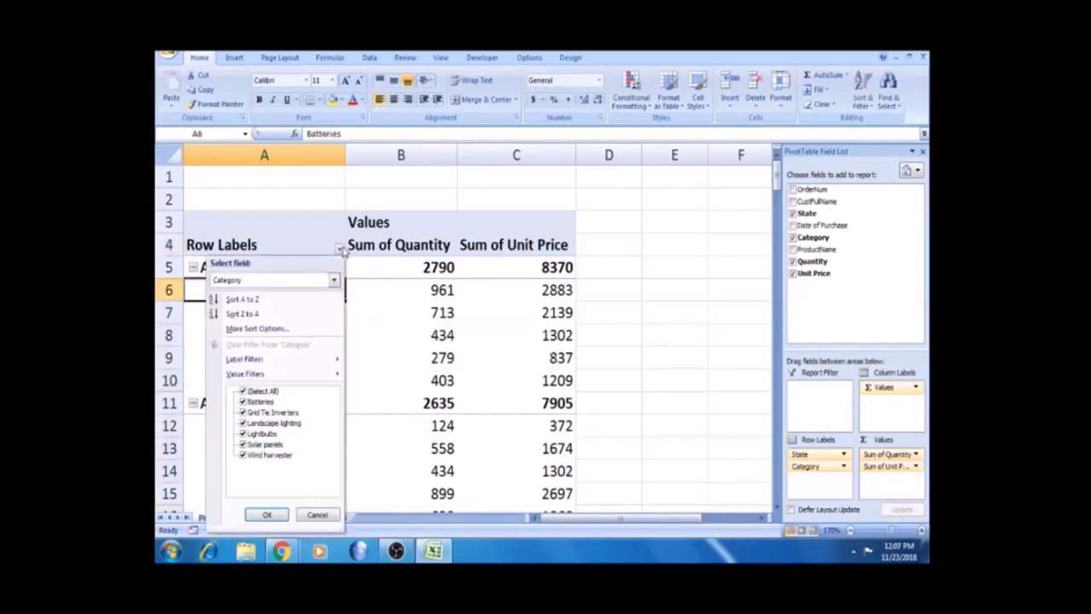
mouse_move(329, 365)
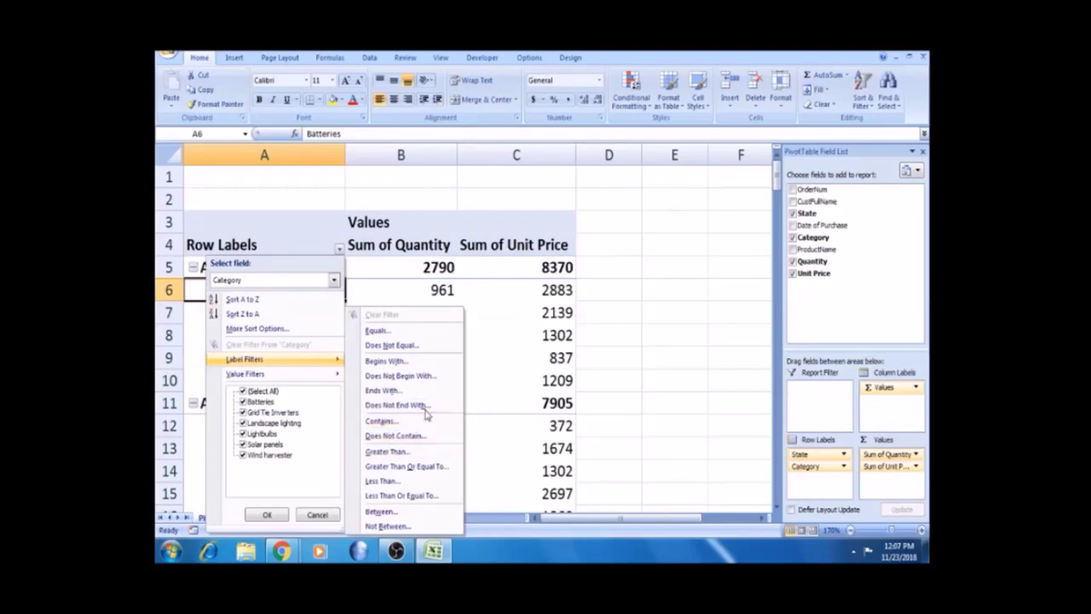
click(494, 383)
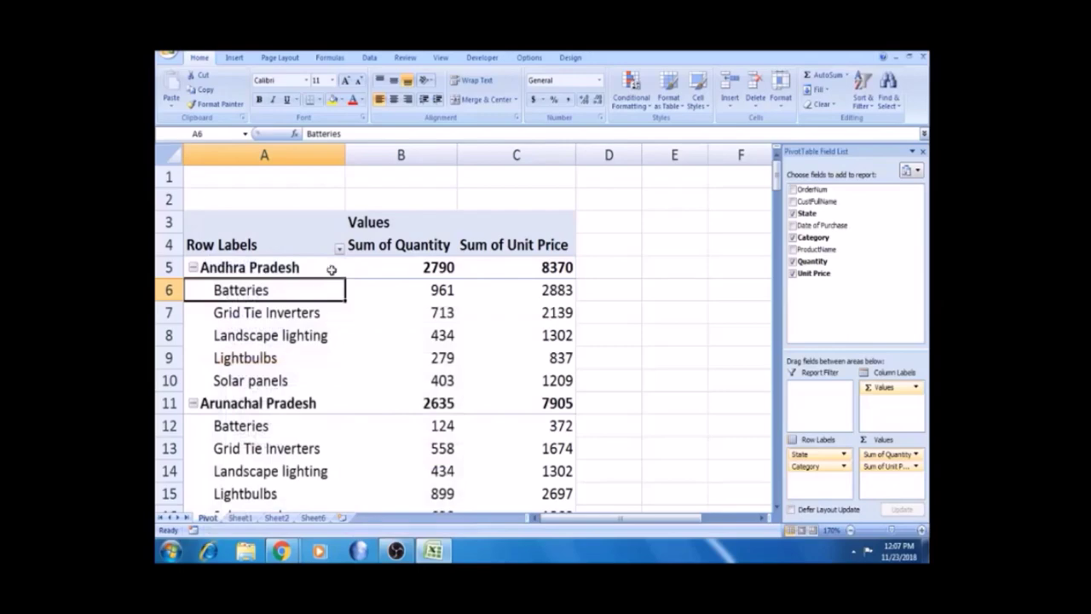
click(392, 293)
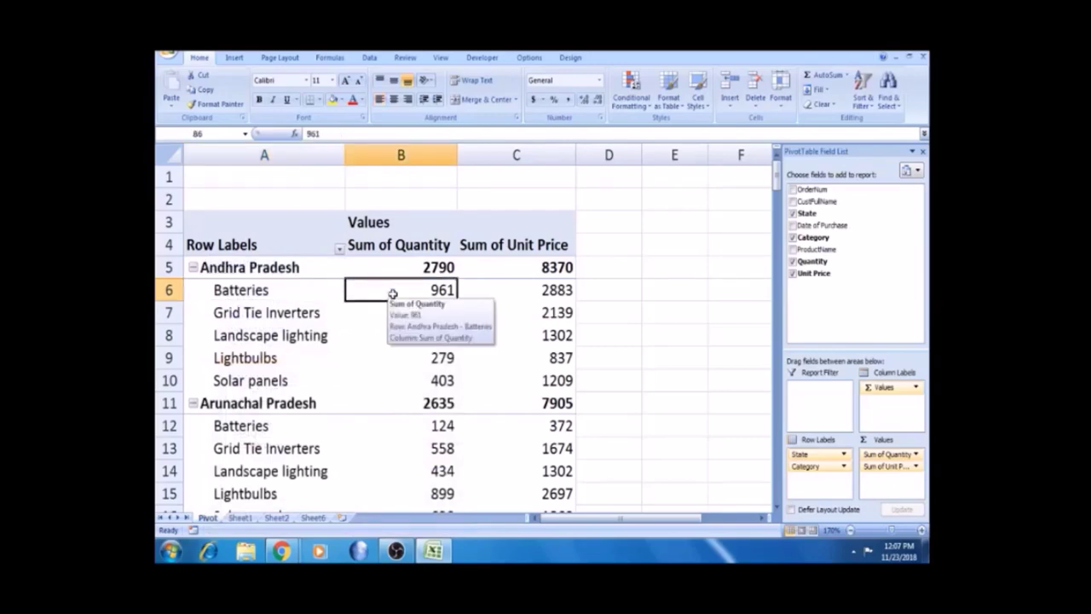
- Filter the Category field to show only Batteries under each state
click(338, 249)
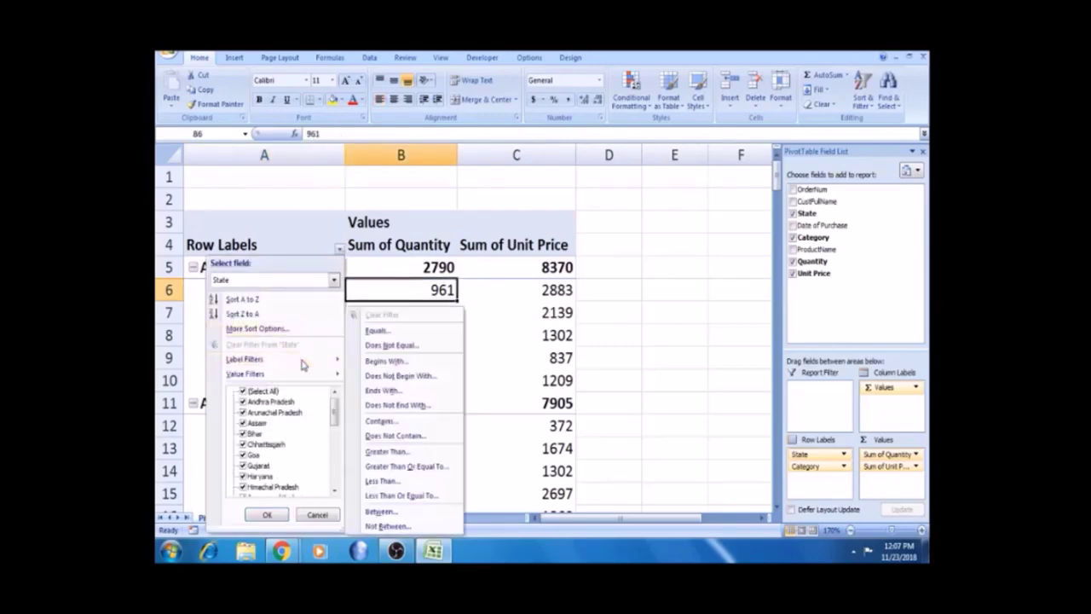
click(333, 281)
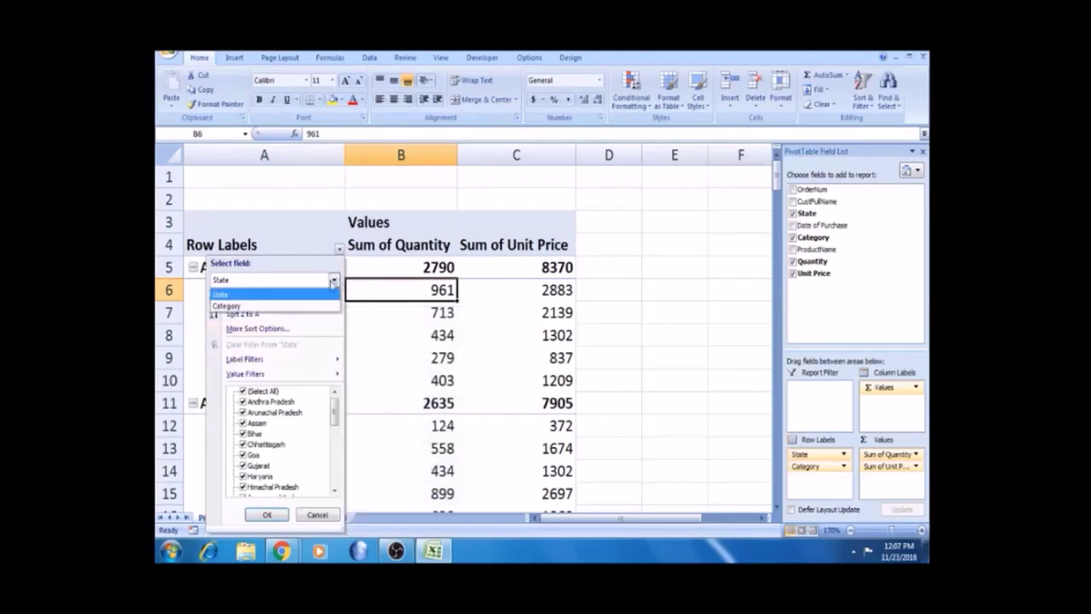
click(299, 305)
click(242, 390)
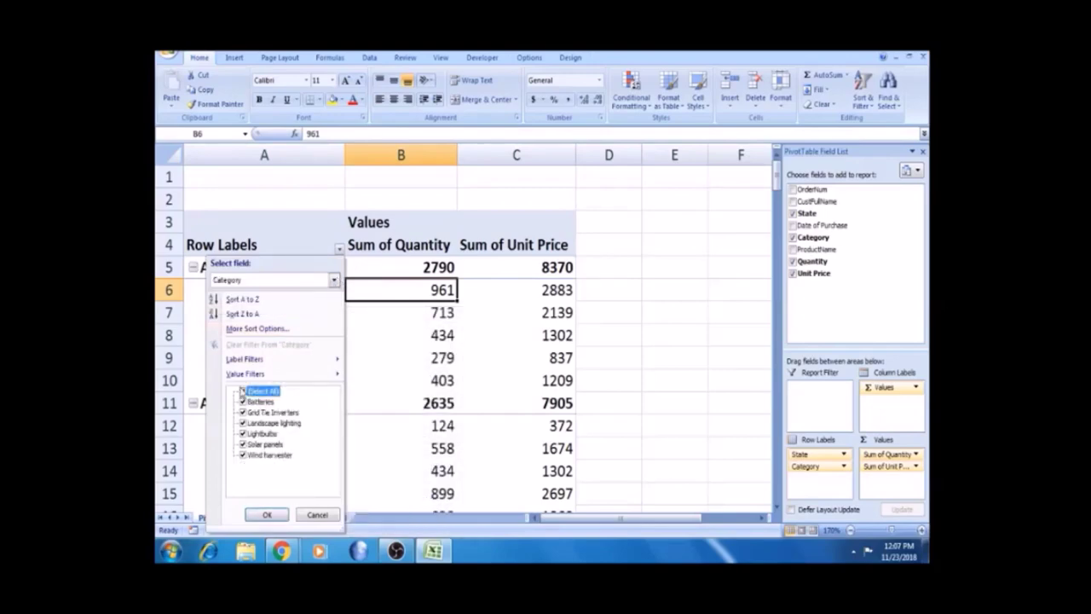
click(267, 515)
click(293, 295)
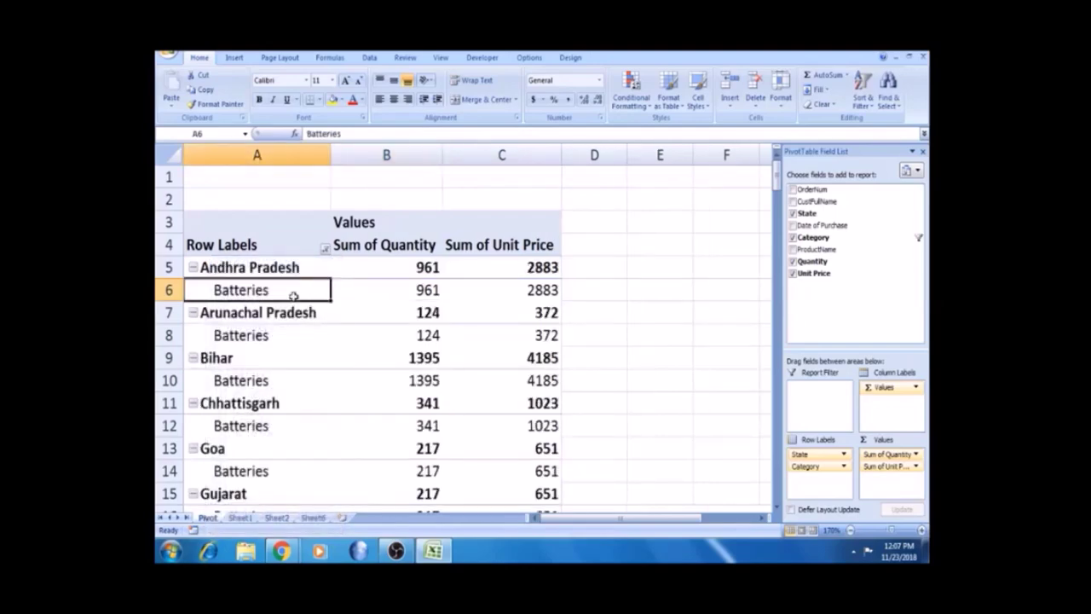
click(324, 249)
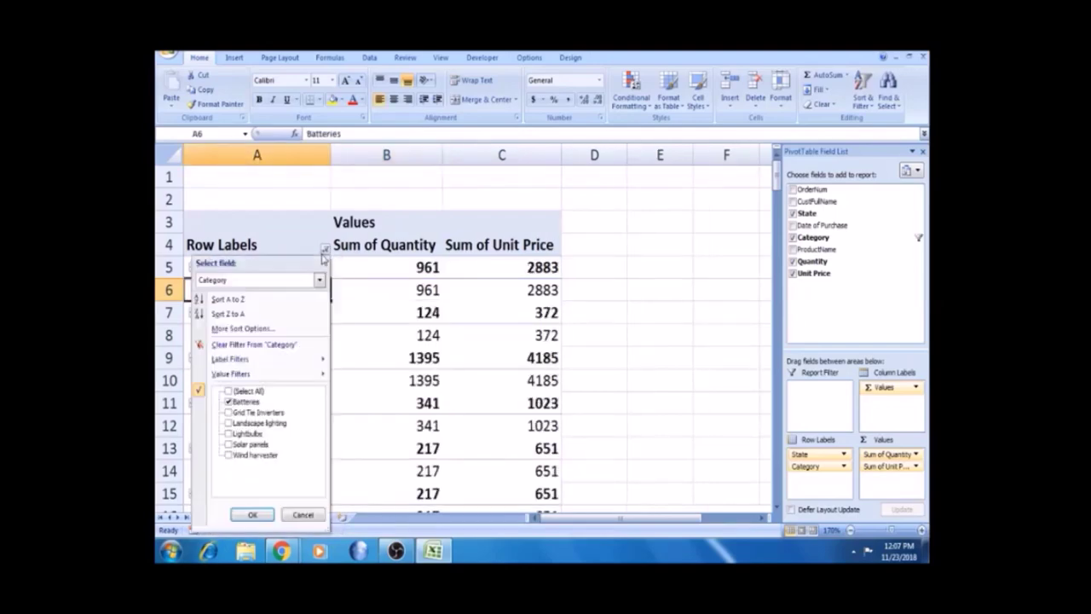
- Clear the Batteries-only Category filter so all categories show, Andhra Pradesh totalling 2790
click(260, 348)
click(373, 315)
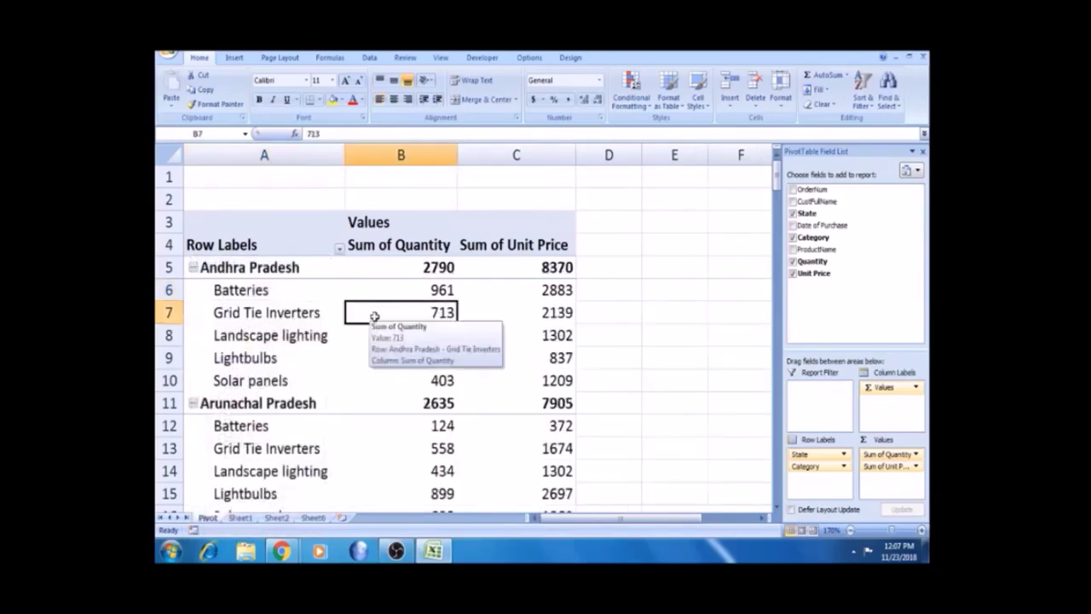
click(294, 295)
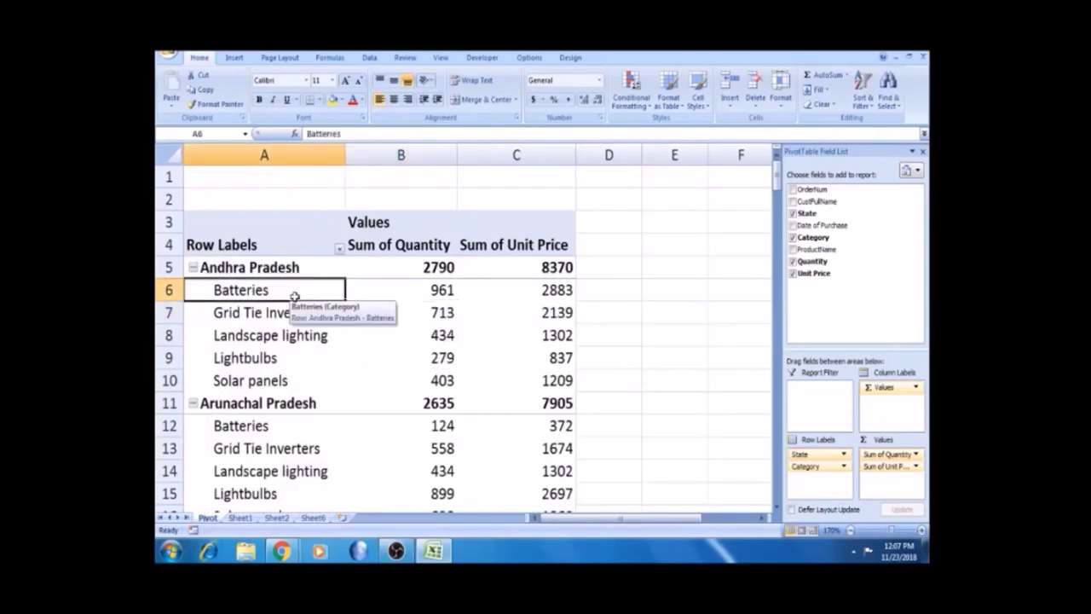
click(304, 268)
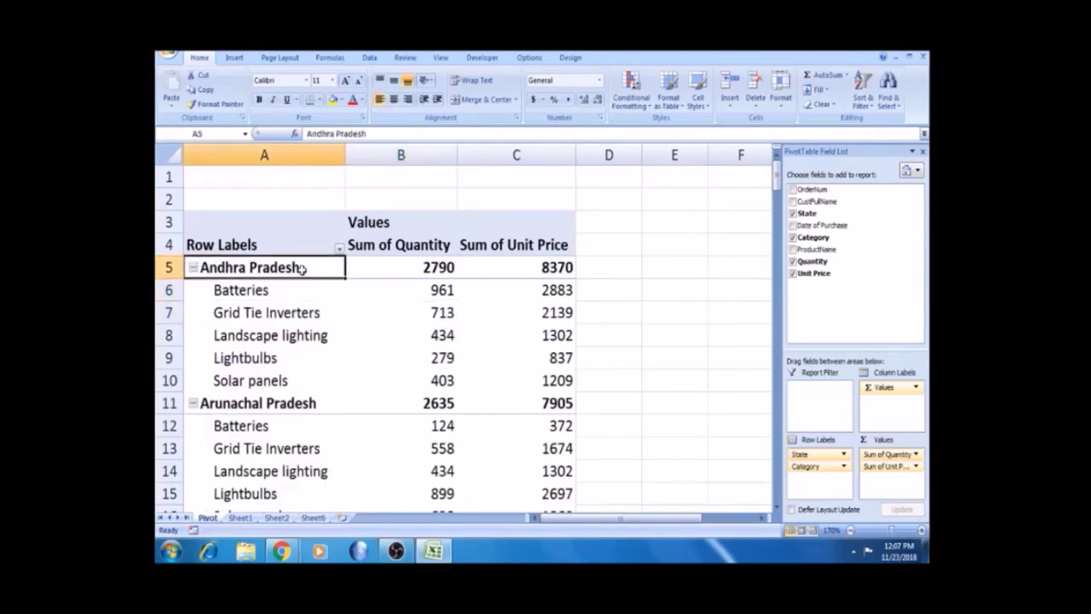
click(411, 298)
click(426, 271)
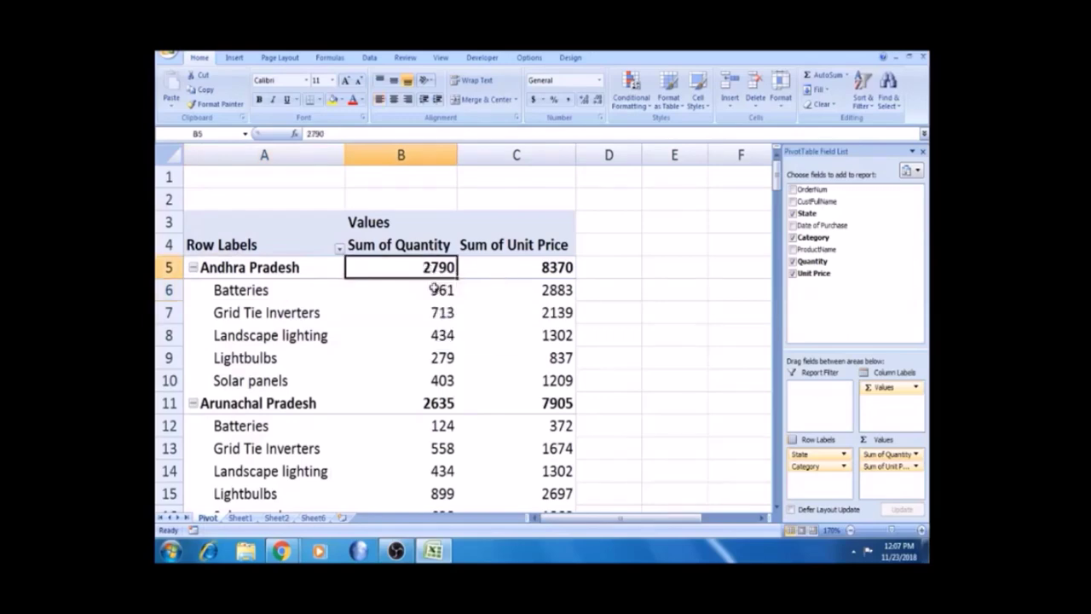
click(431, 312)
- Check Andhra Pradesh's 2790 total and Grid Tie Inverters 713, then bring up the State filter menu
click(434, 273)
click(431, 312)
click(285, 313)
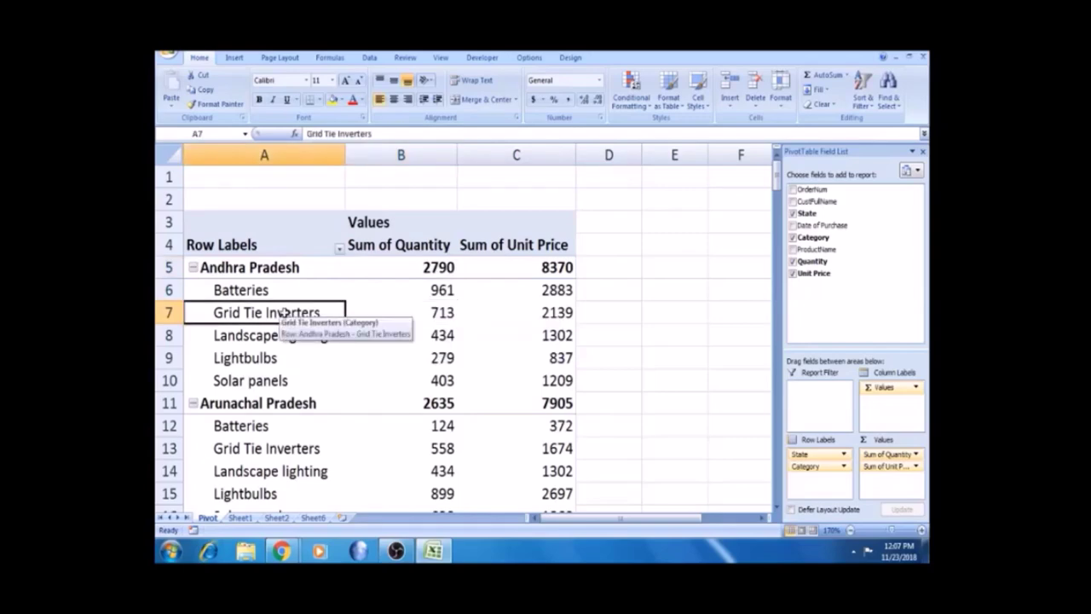
click(410, 313)
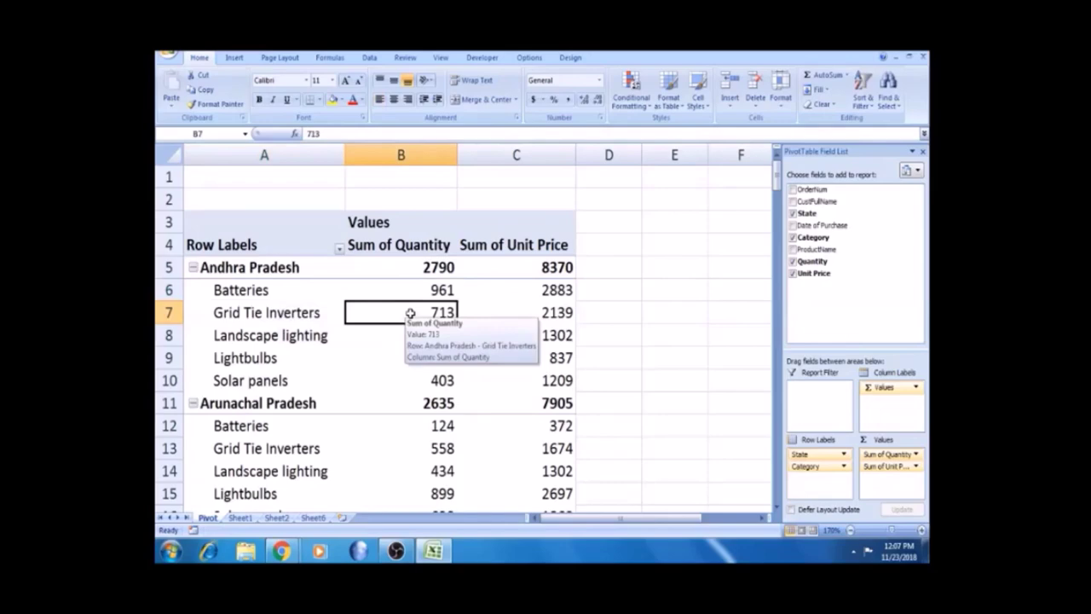
click(334, 289)
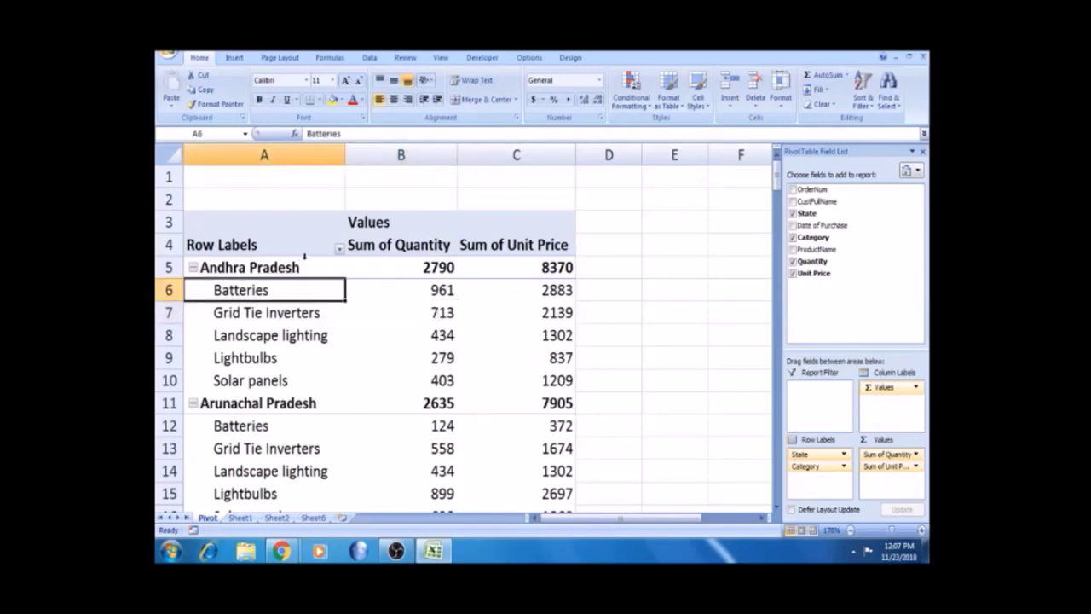
click(339, 248)
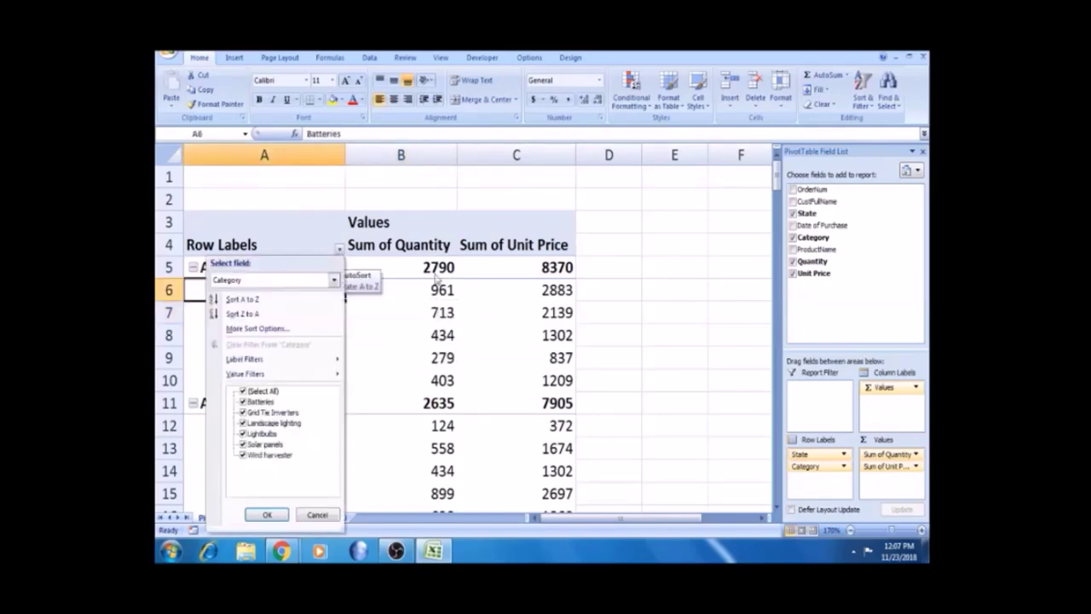
key(Escape)
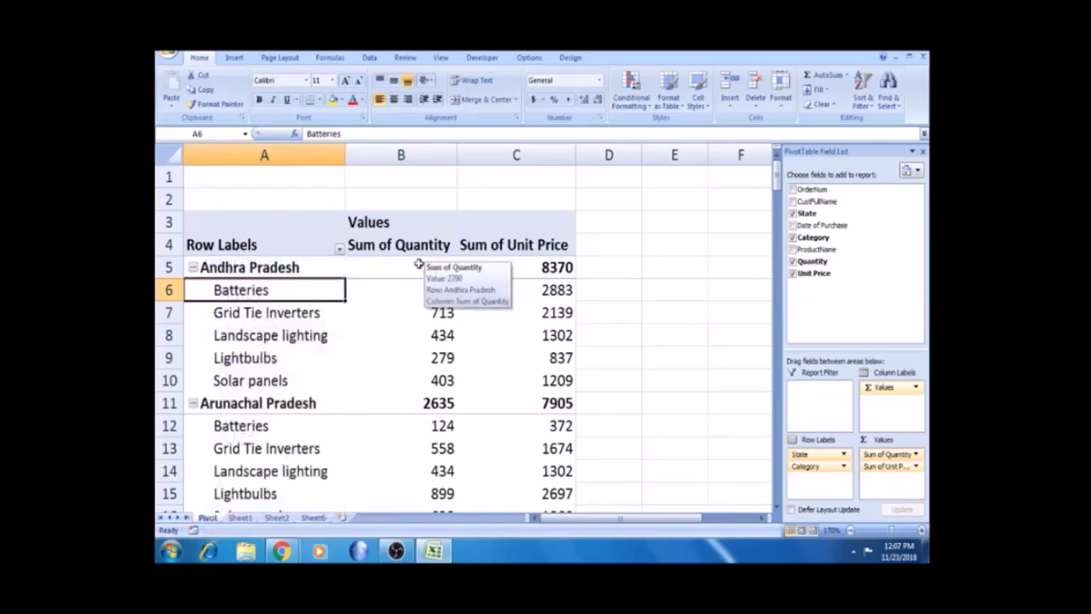
click(419, 264)
click(339, 249)
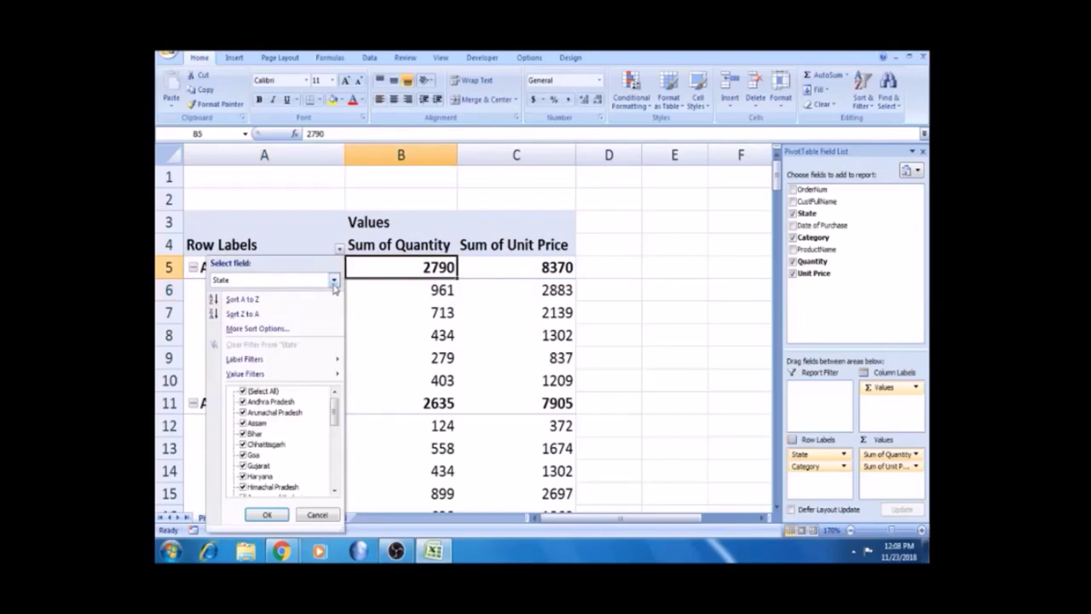
- Keep State as the filter field and review Andhra Pradesh's quantity and unit price totals
click(334, 281)
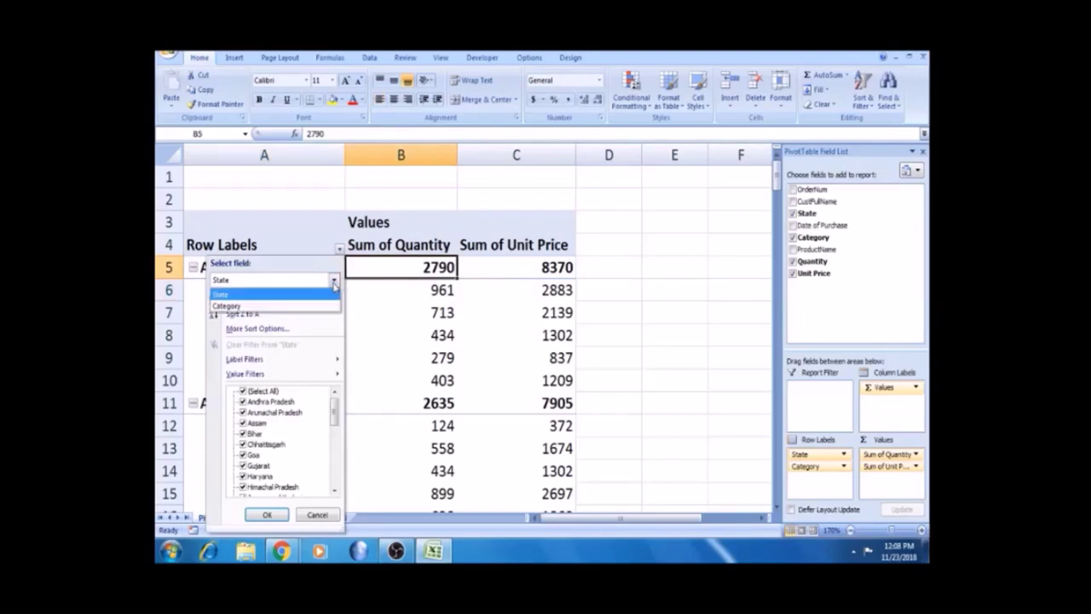
click(334, 282)
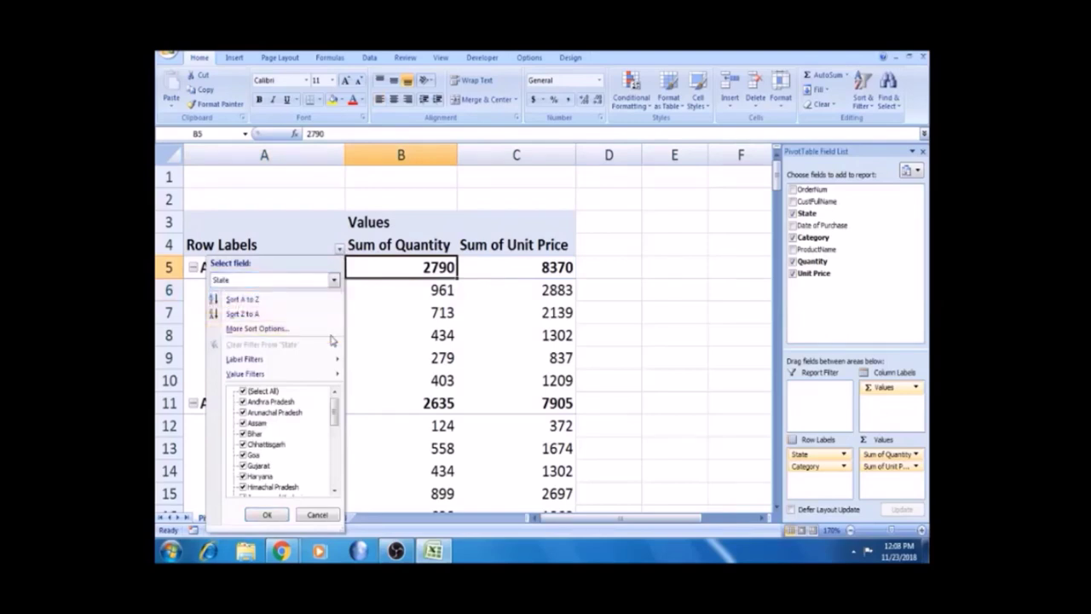
mouse_move(324, 376)
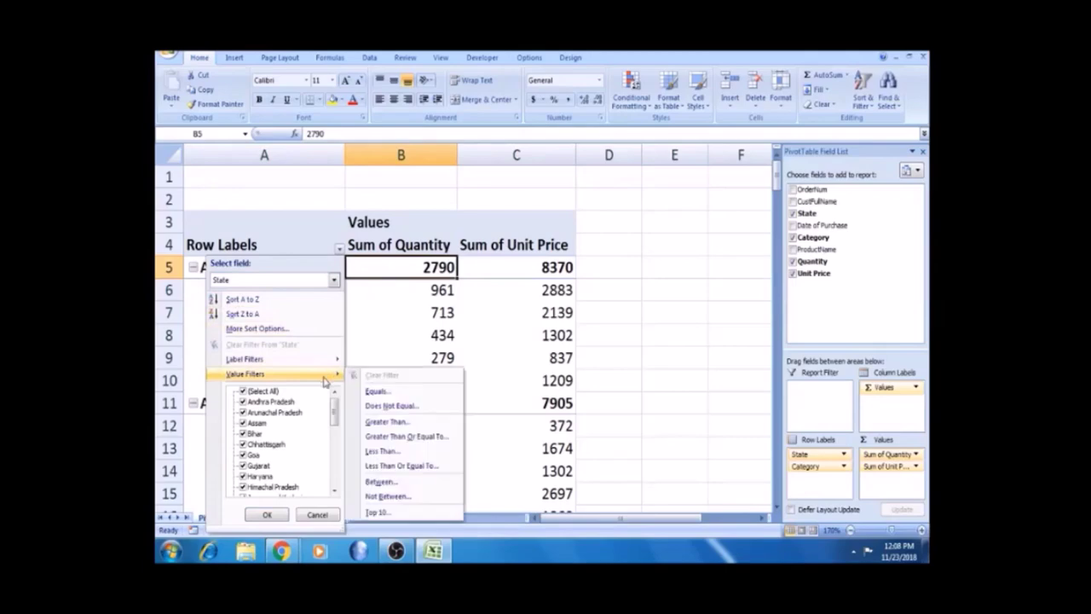
click(465, 260)
click(500, 271)
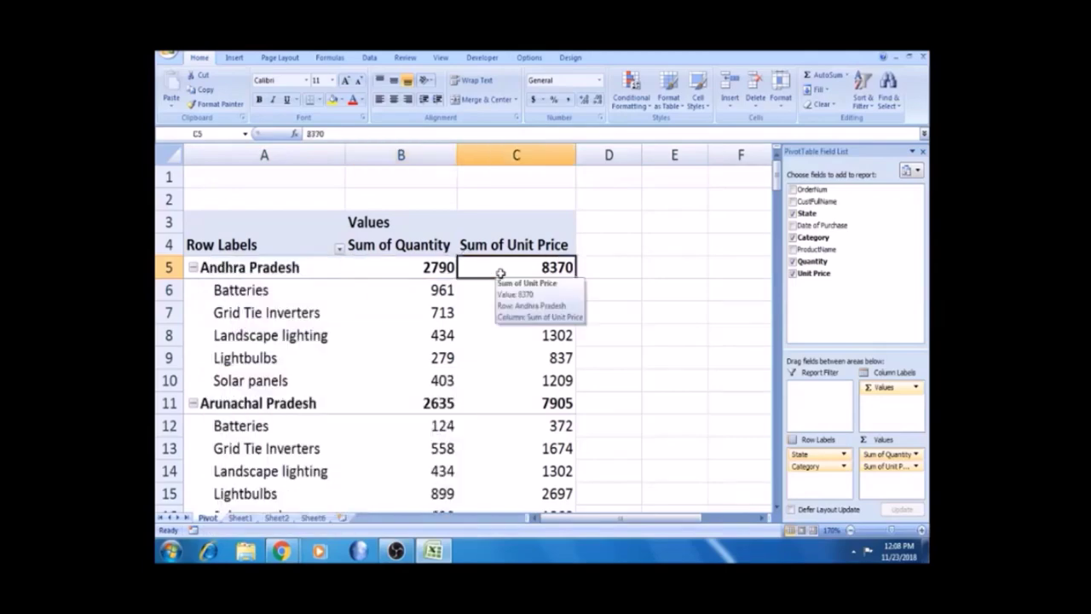
click(431, 271)
click(526, 262)
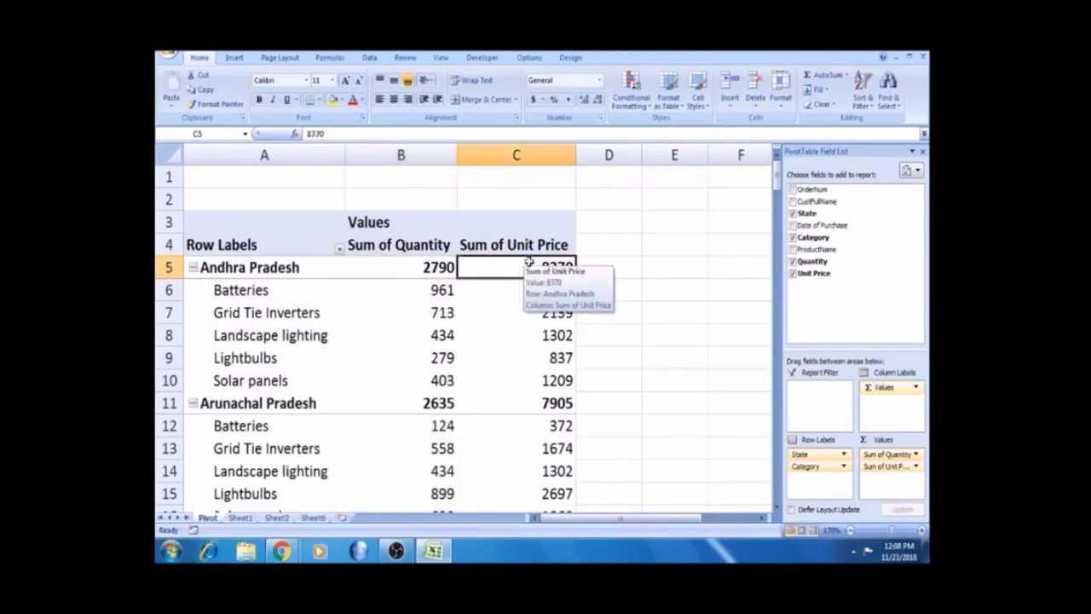
click(410, 275)
- Apply a State value filter of Sum of Quantity greater than 10000
click(339, 248)
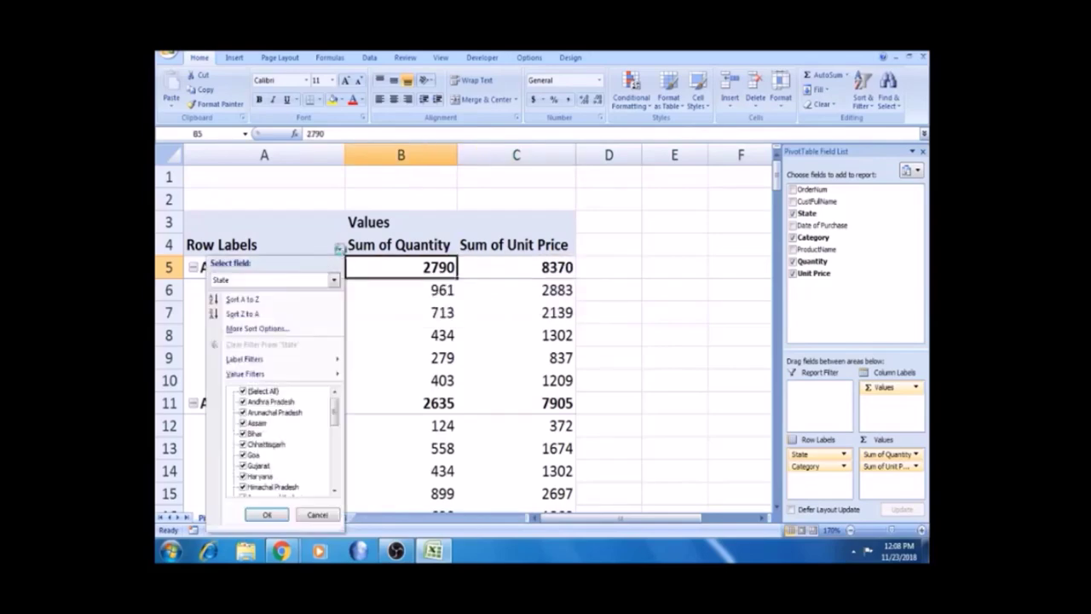
mouse_move(309, 380)
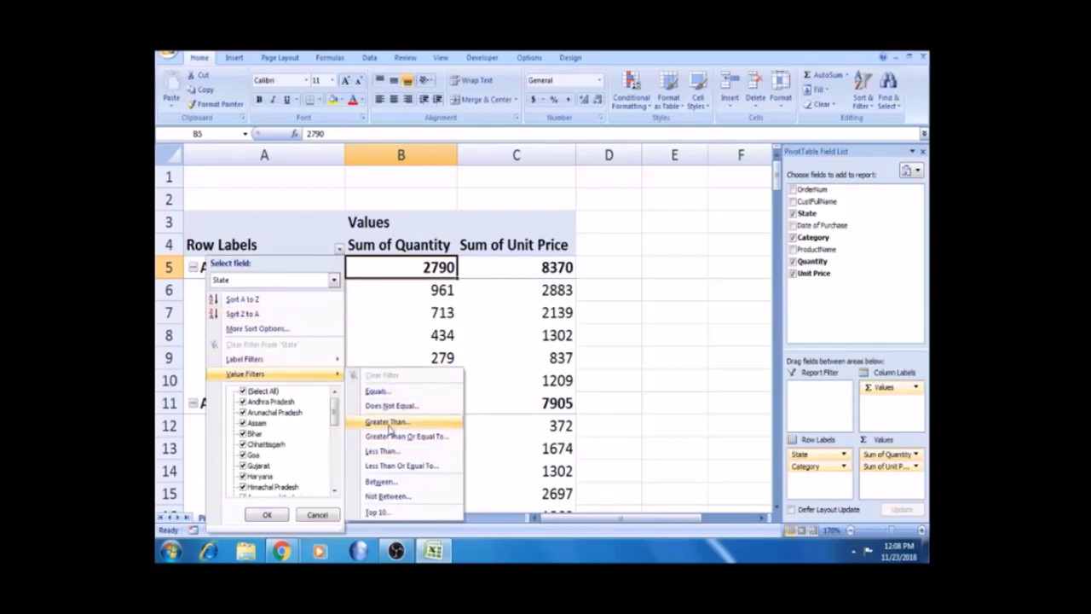
click(389, 424)
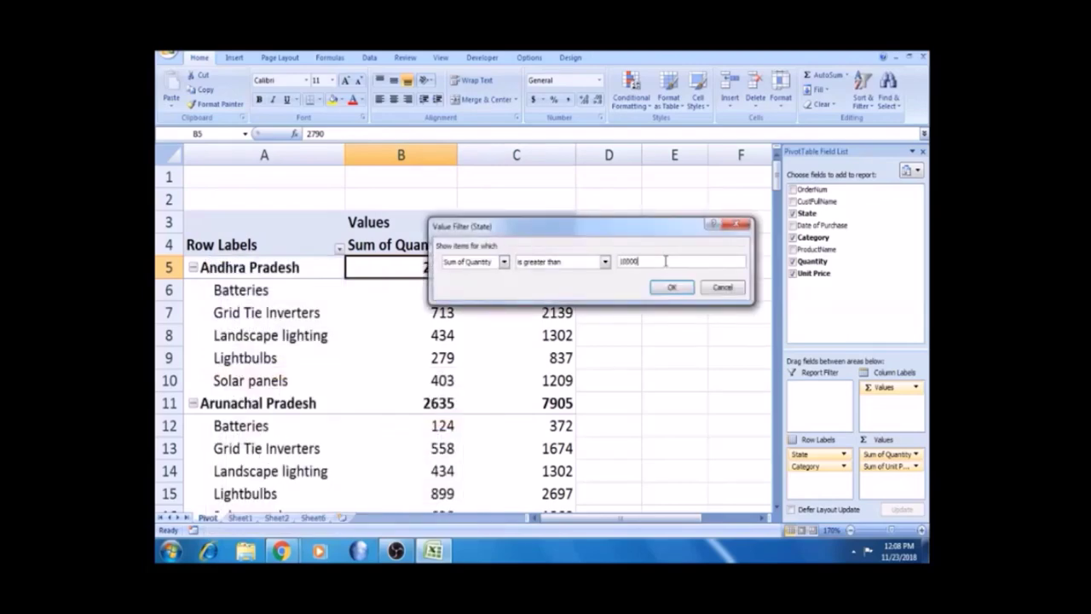
click(669, 288)
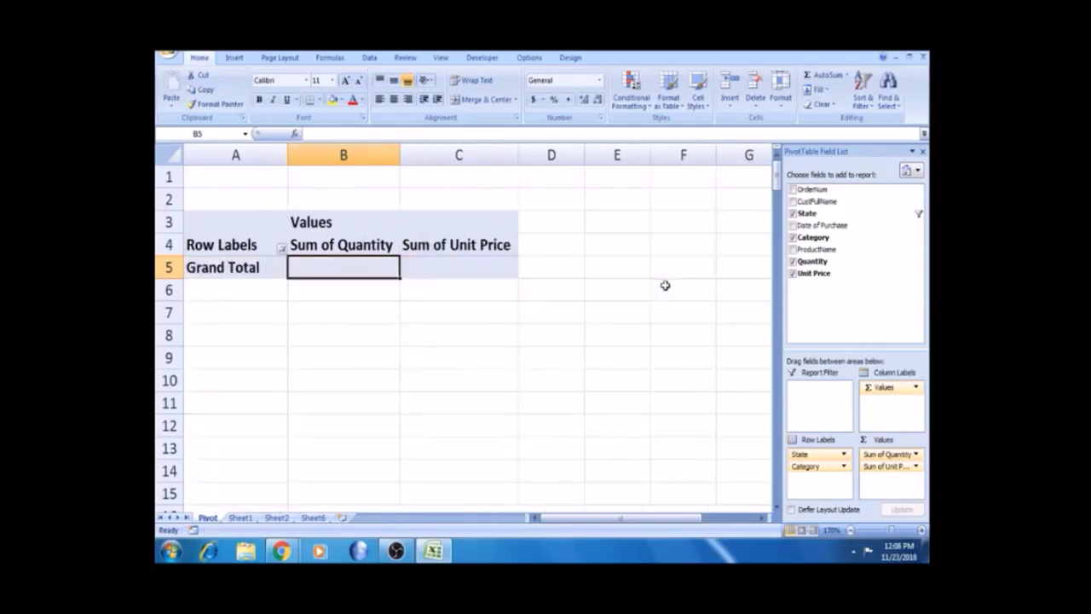
- Undo the empty filter and reapply it as Sum of Quantity greater than 3000
mouse_move(329, 267)
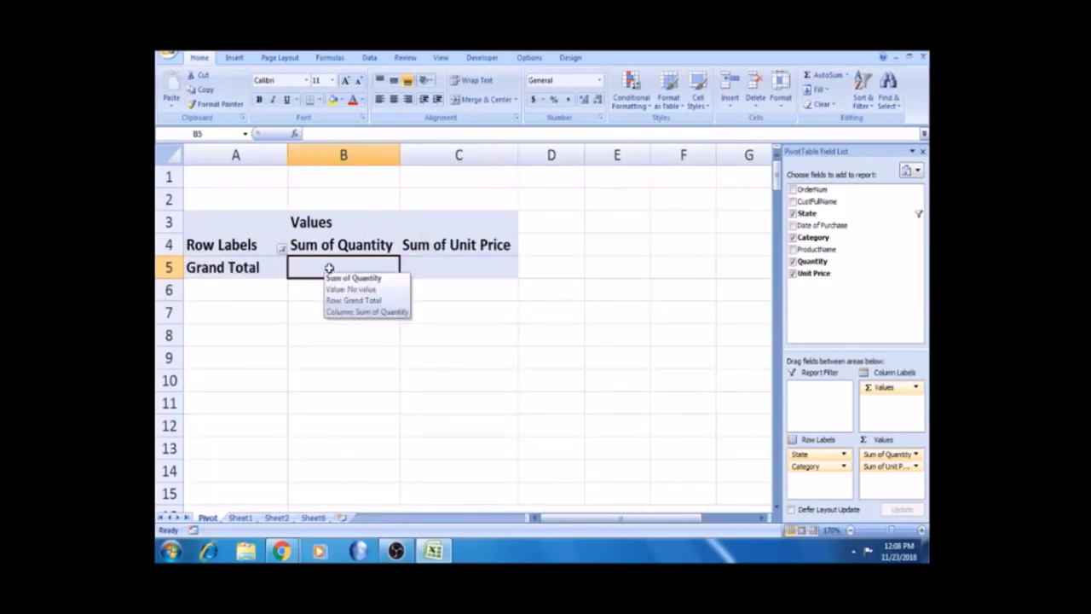
key(ctrl+z)
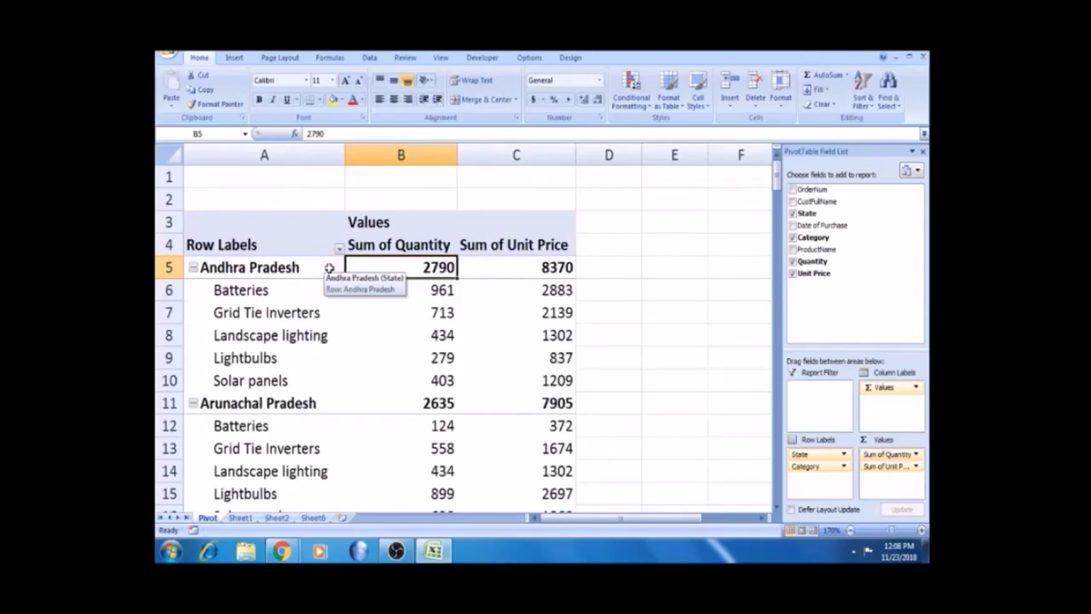
click(339, 248)
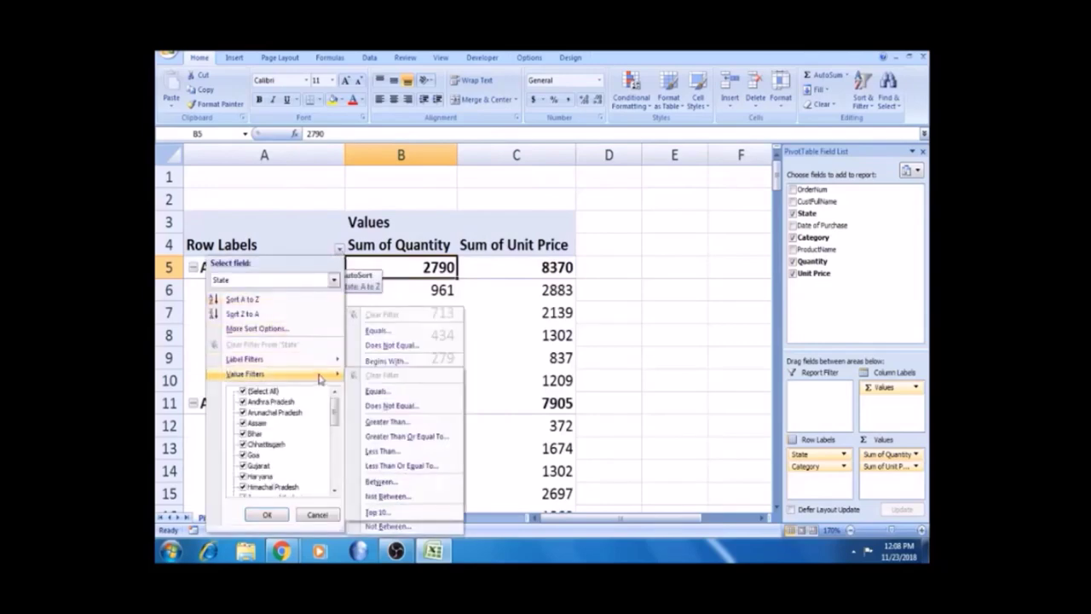
click(389, 423)
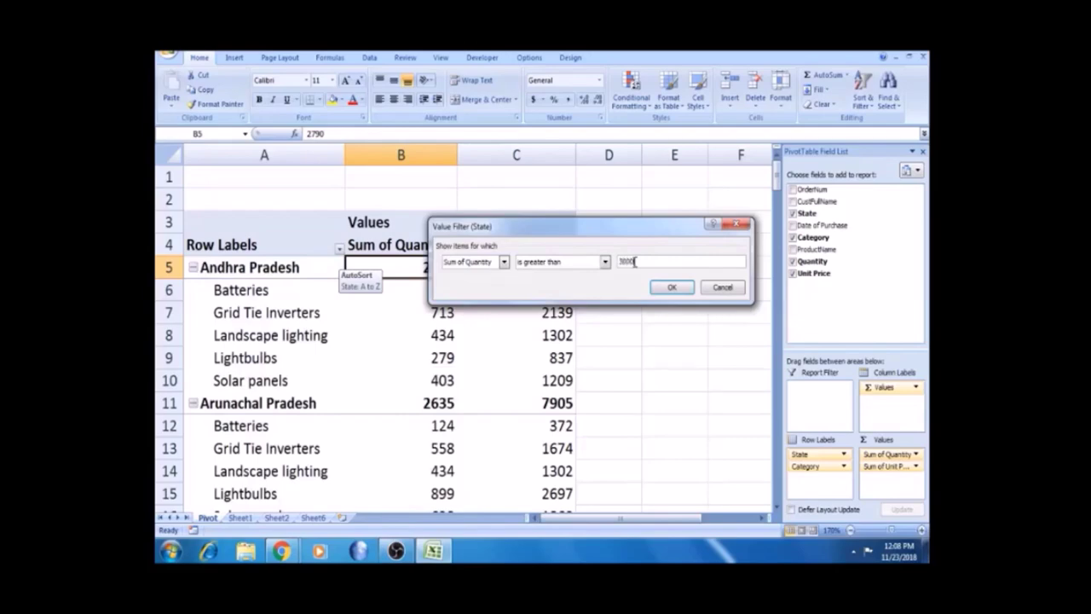
click(672, 286)
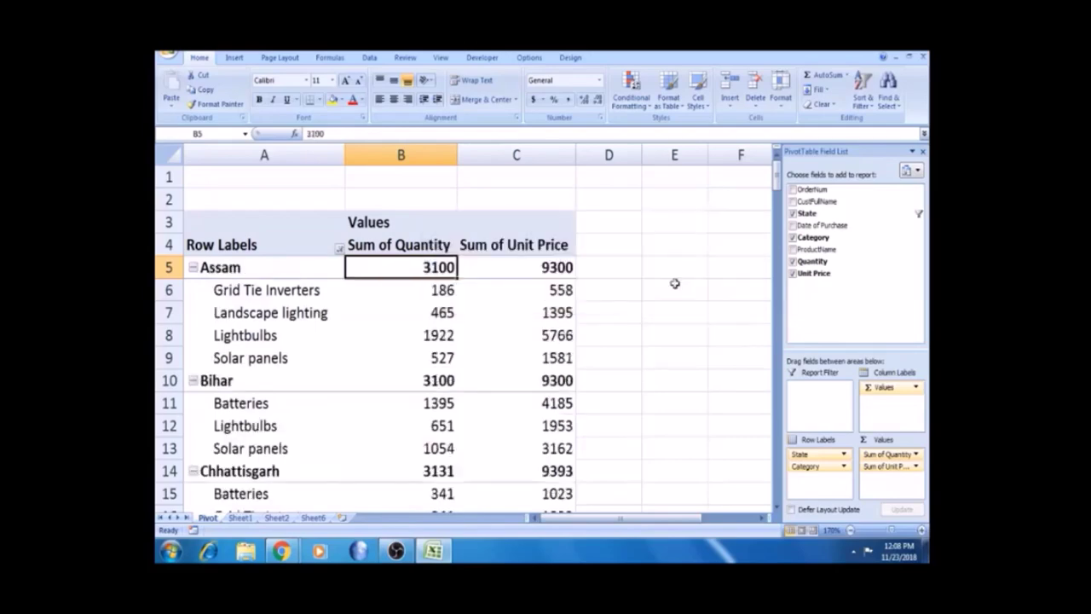
- Inspect Assam's category quantities (186, 465) against its 3100 total
click(461, 312)
click(441, 310)
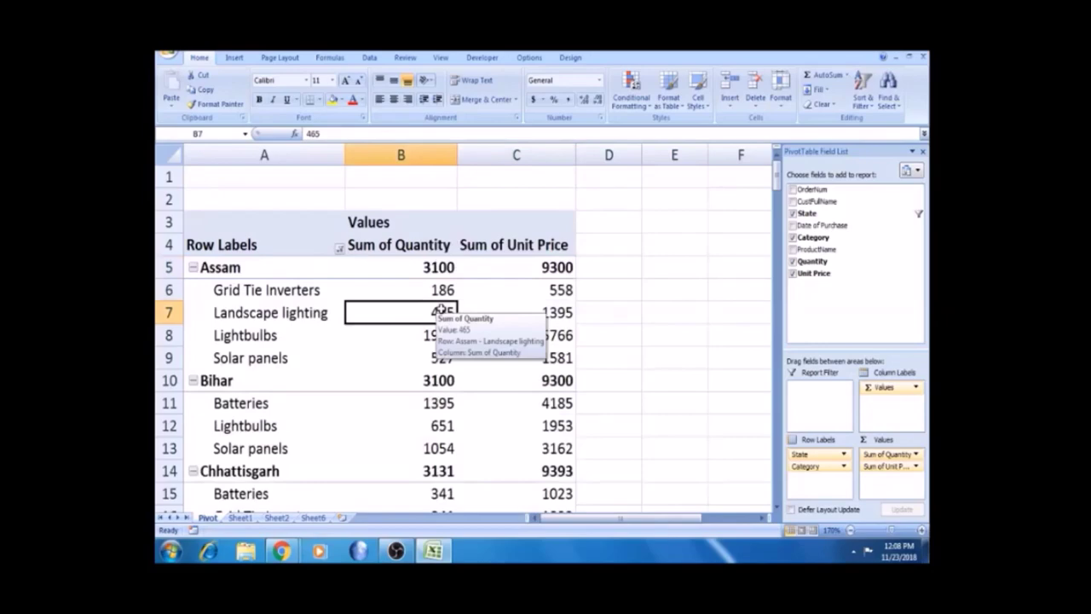
key(Down)
click(438, 294)
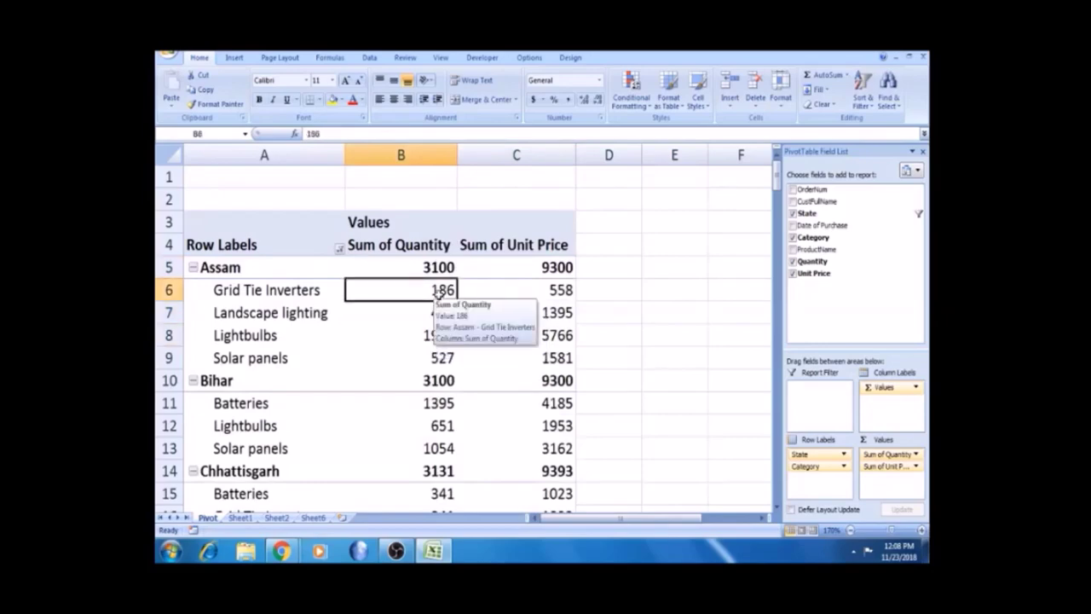
key(Down)
key(Up)
key(Up)
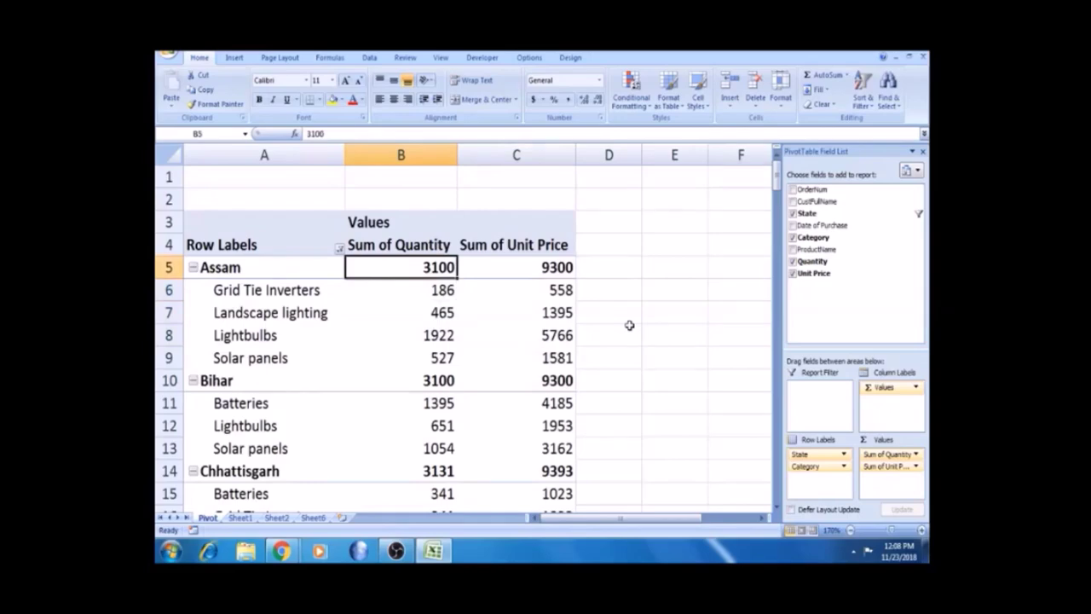
click(339, 248)
click(441, 310)
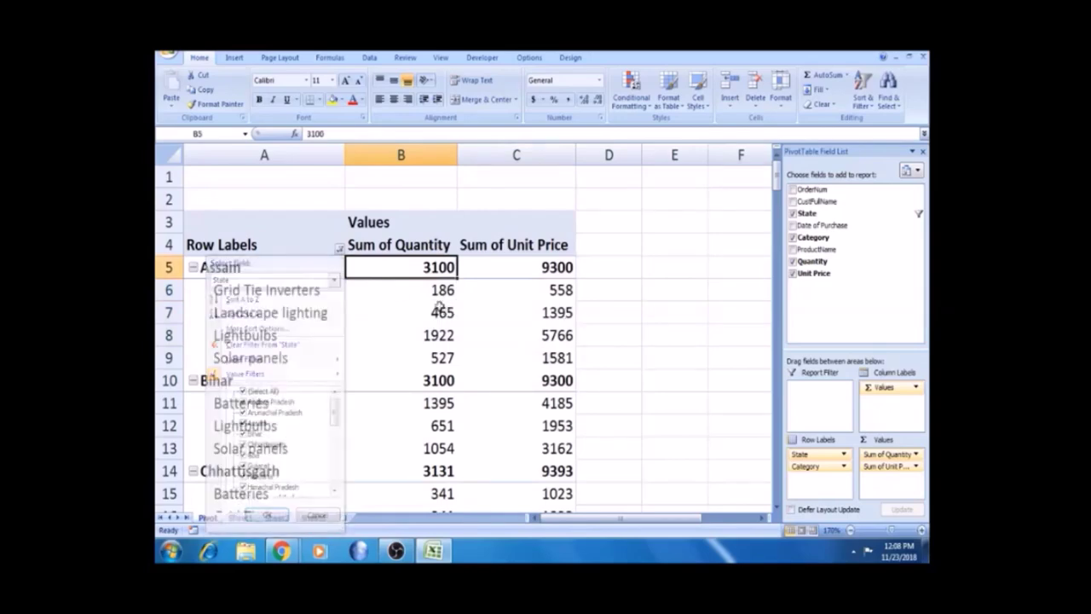
click(300, 268)
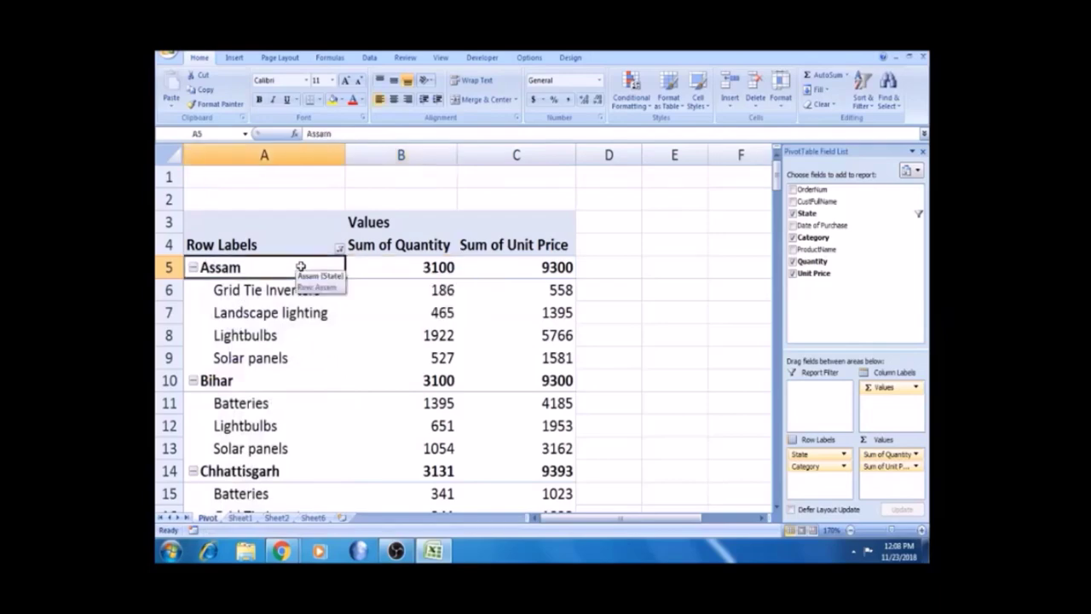
click(410, 273)
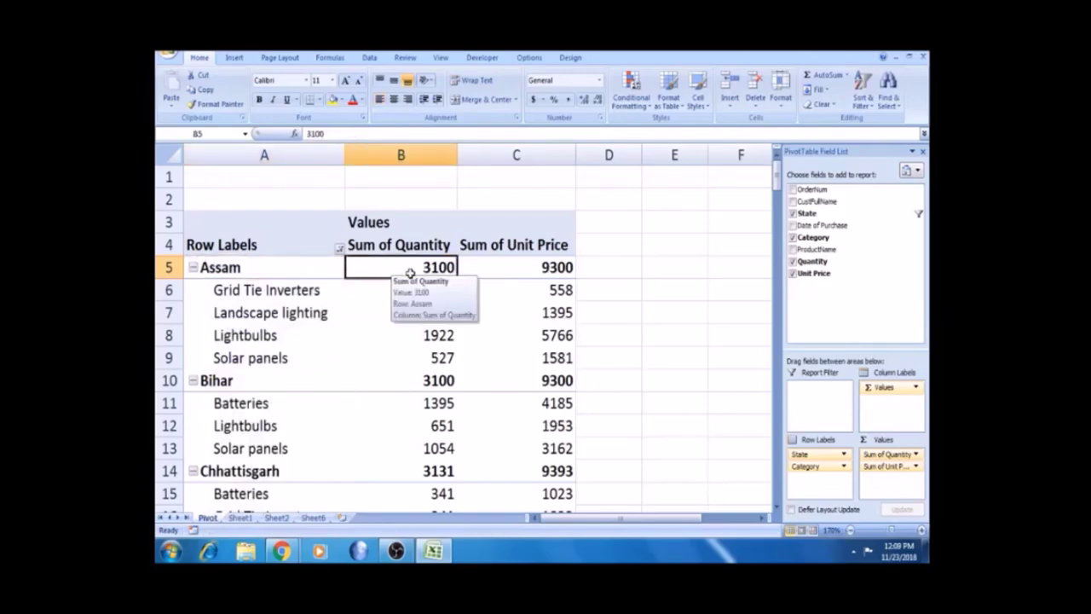
- Select Assam's four category quantities to confirm they sum to 3100, then undo the over-3000 filter
click(414, 384)
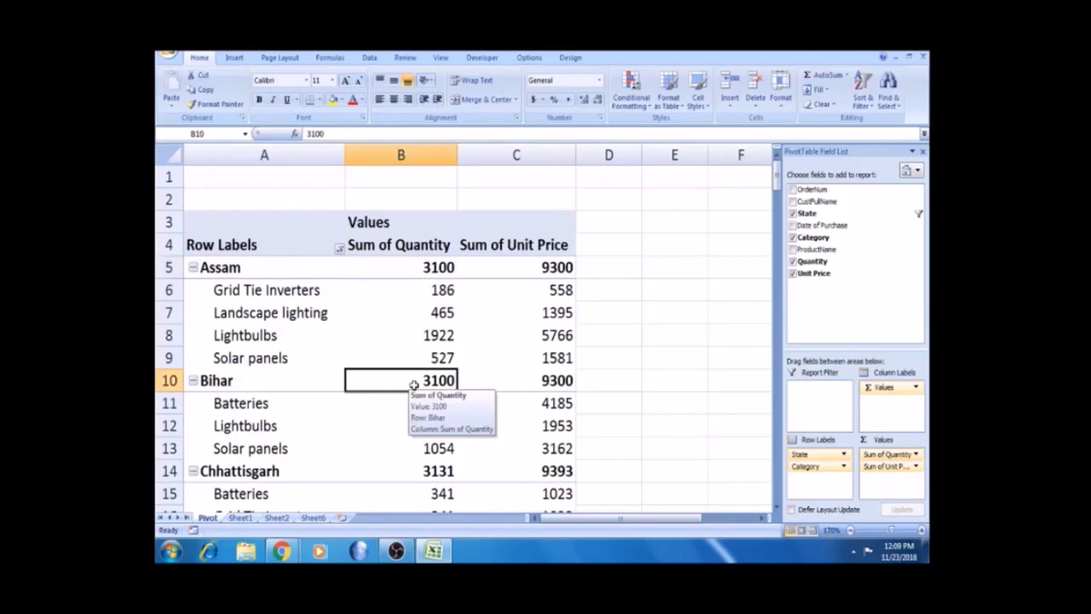
click(266, 383)
click(388, 386)
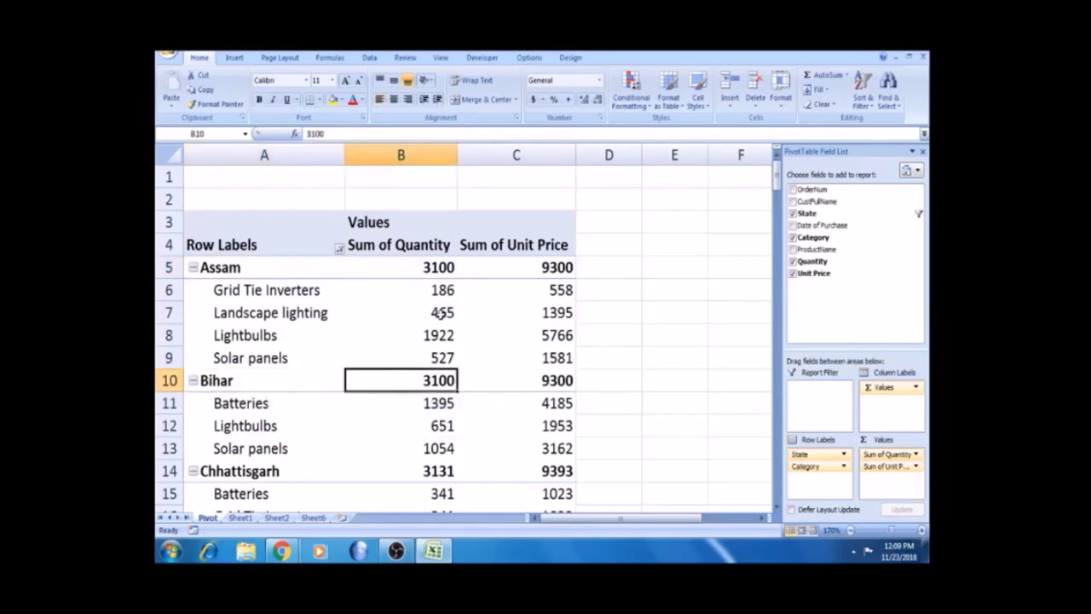
click(446, 294)
key(shift+Down)
key(shift+Down)
key(shift+Down)
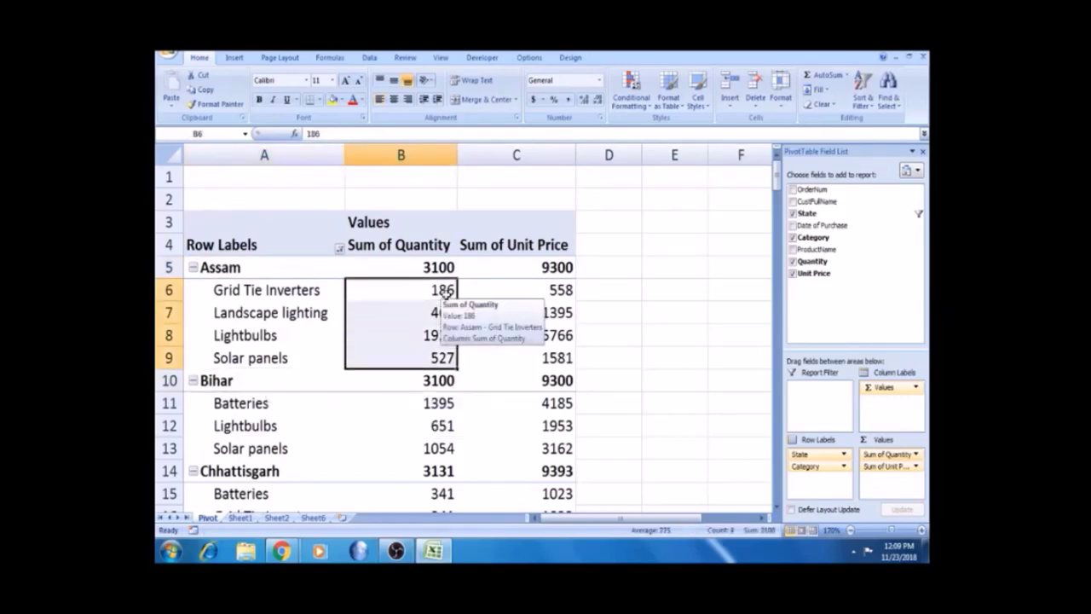
click(434, 270)
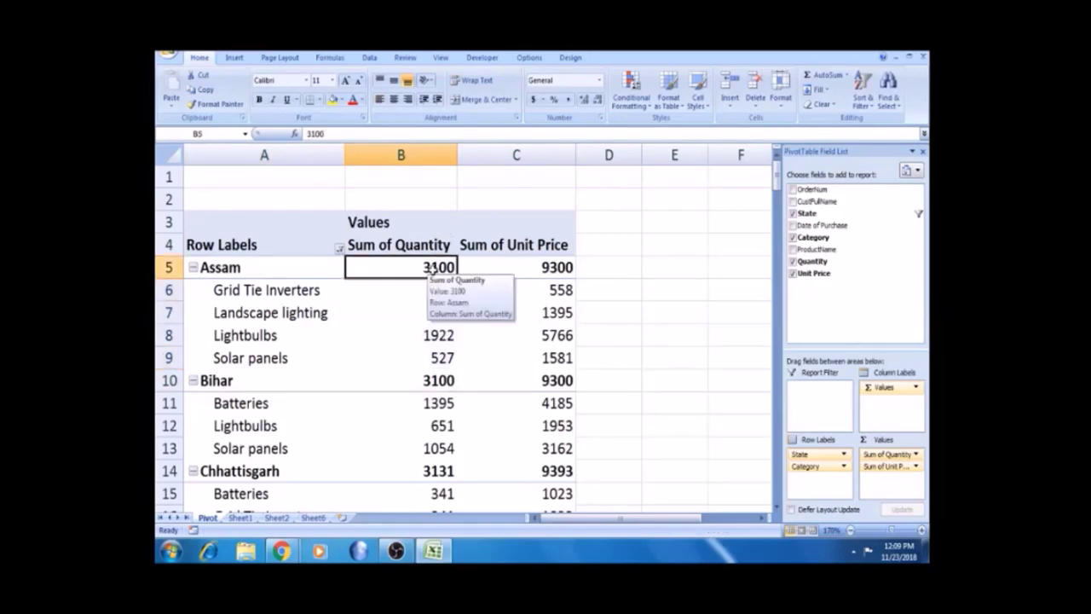
click(314, 316)
click(418, 311)
click(429, 266)
click(395, 304)
click(417, 271)
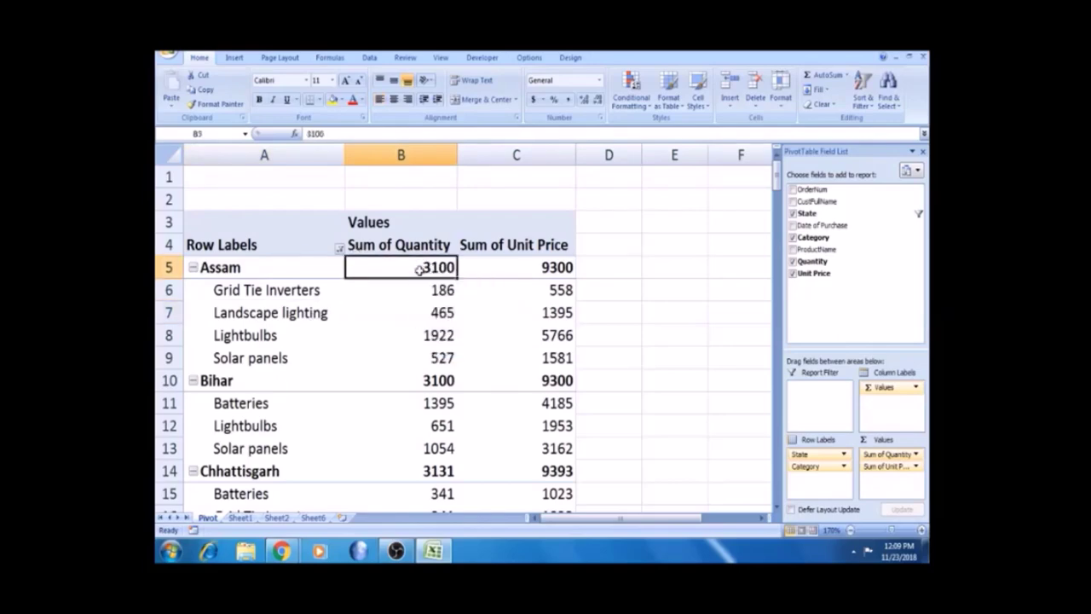
click(420, 296)
click(421, 312)
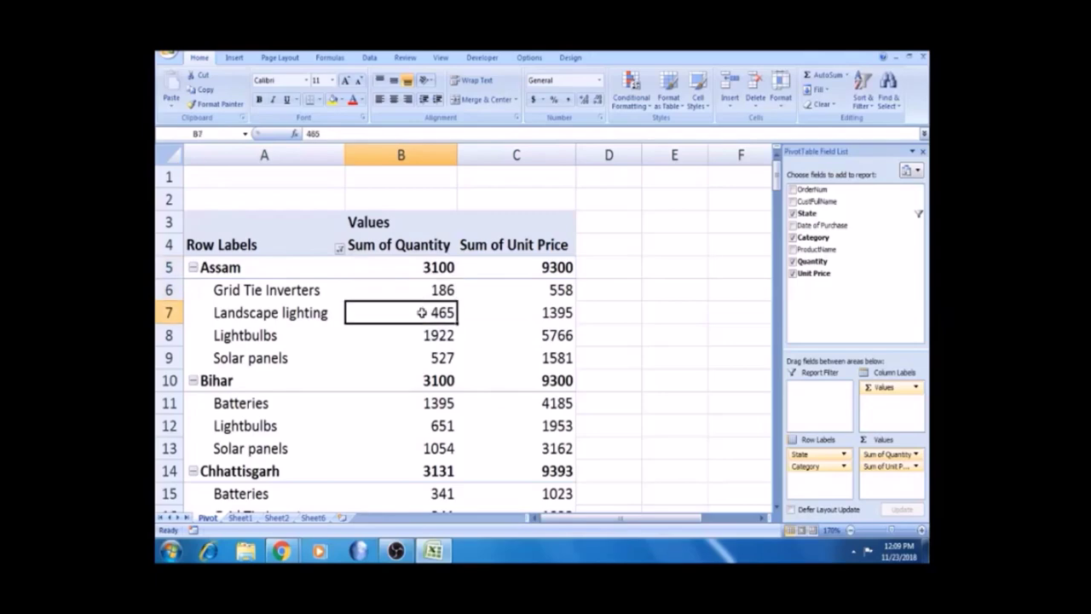
key(ctrl+z)
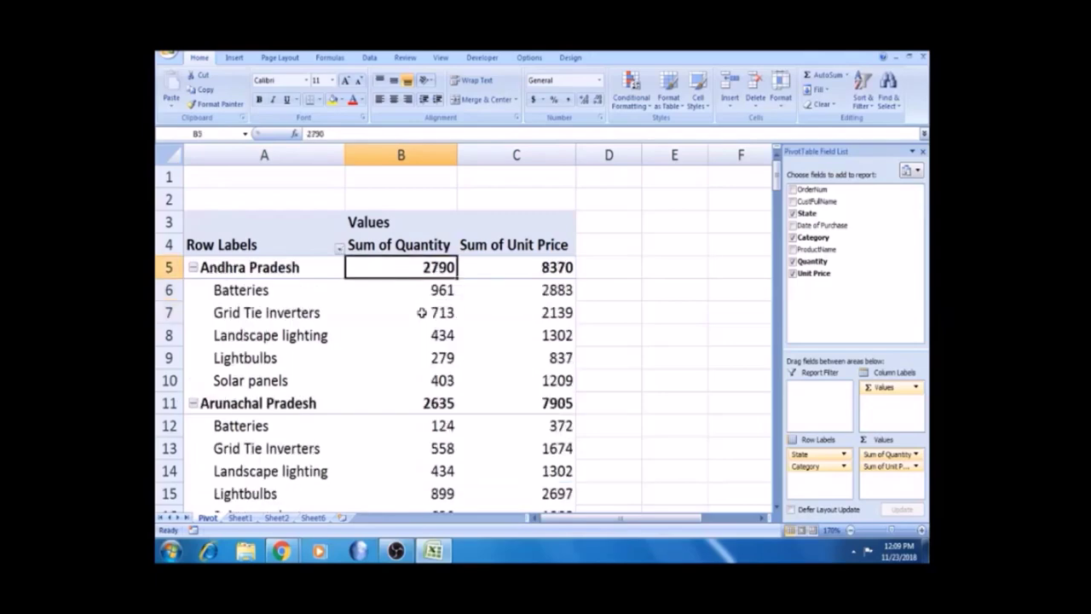
- Filter Category to Sum of Quantity greater than 700, leaving Andhra Pradesh with Batteries and Grid Tie Inverters
click(340, 248)
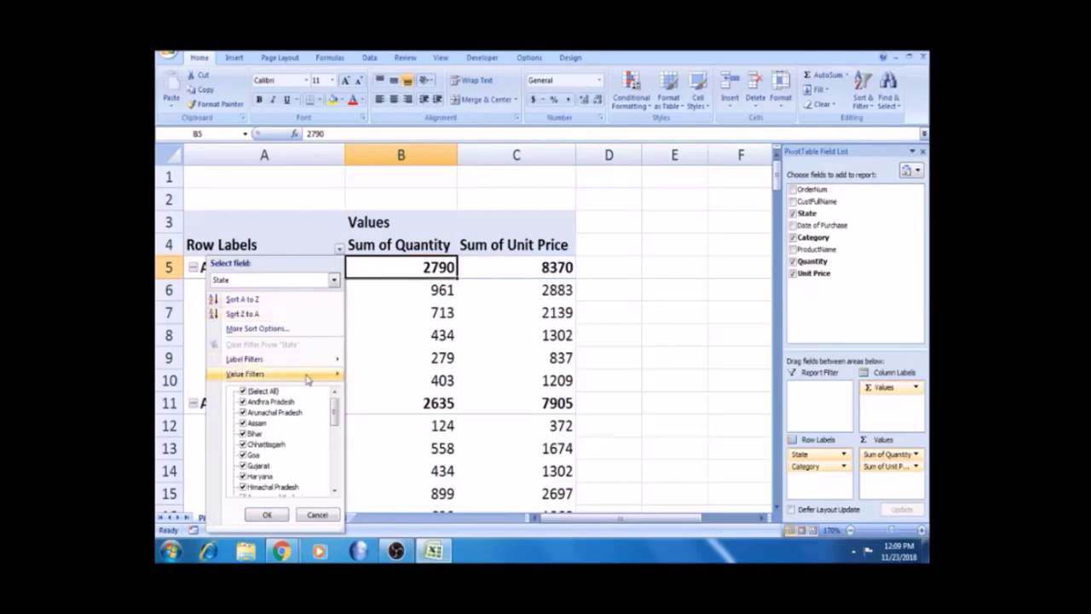
click(334, 281)
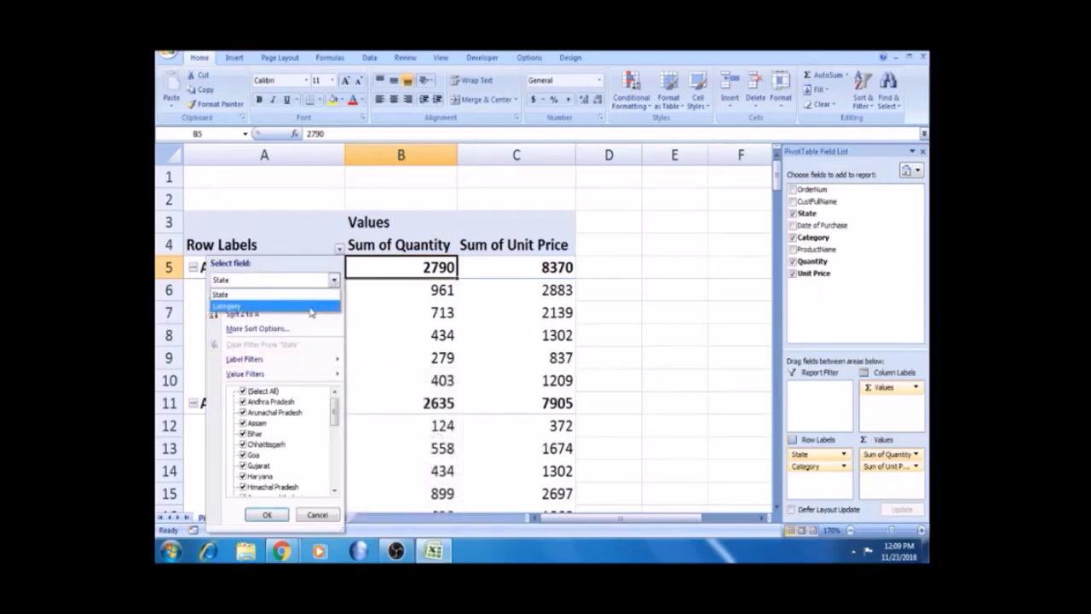
click(309, 308)
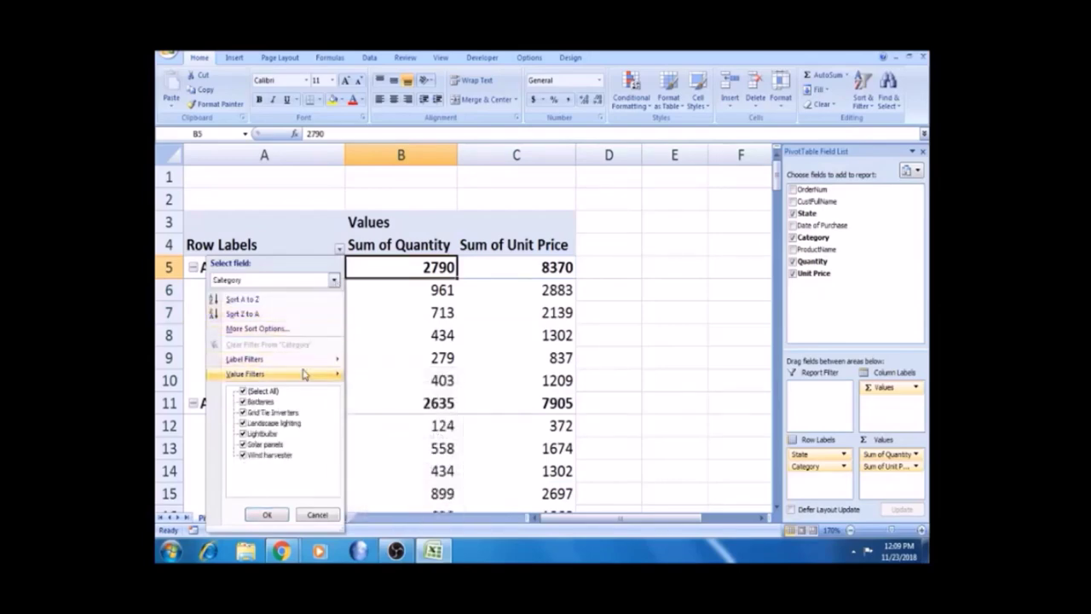
mouse_move(305, 377)
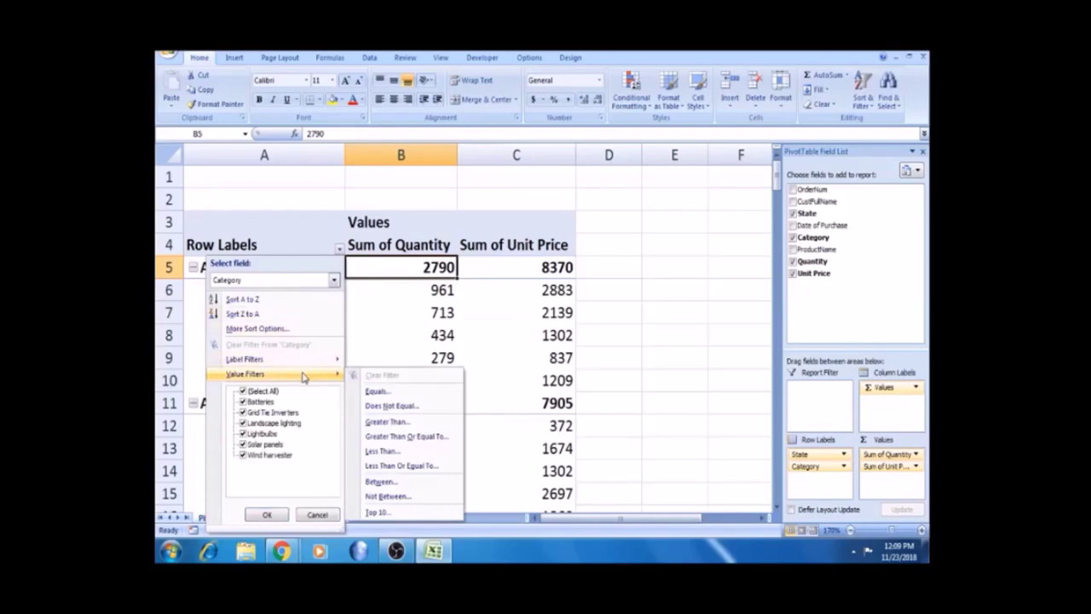
click(383, 424)
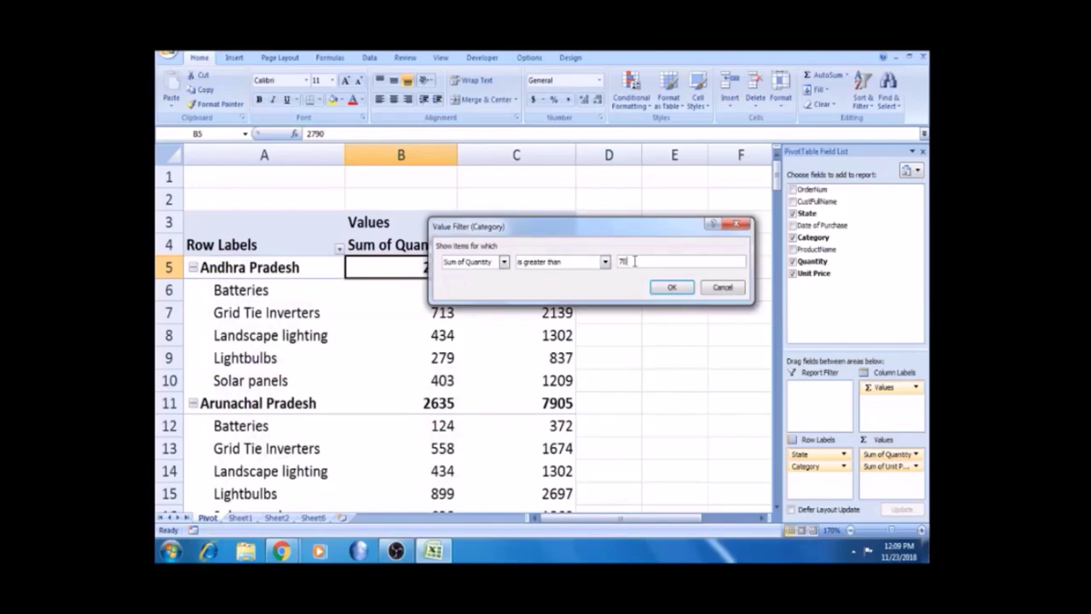
click(673, 287)
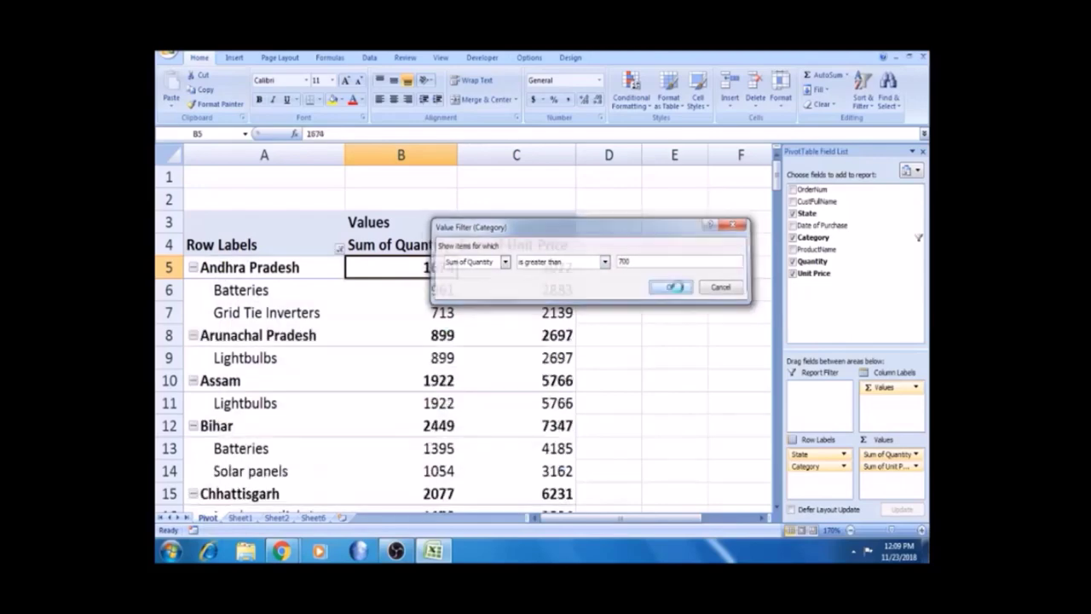
click(438, 292)
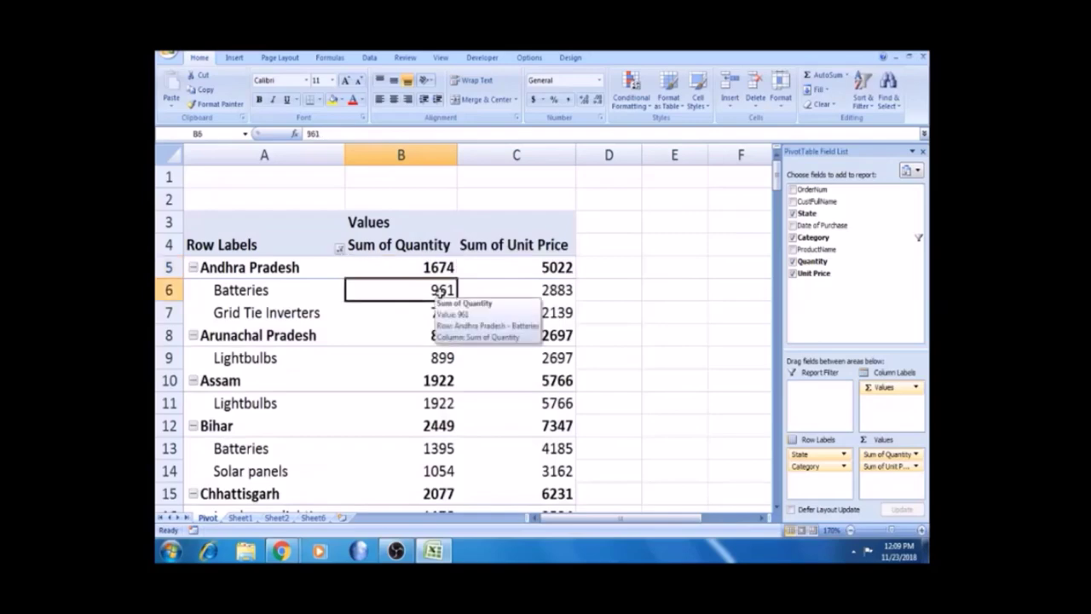
- Verify the filtered quantities: Lightbulbs 899 and 1922, and Batteries 961 plus Grid Tie Inverters 713 equals 1674
click(438, 270)
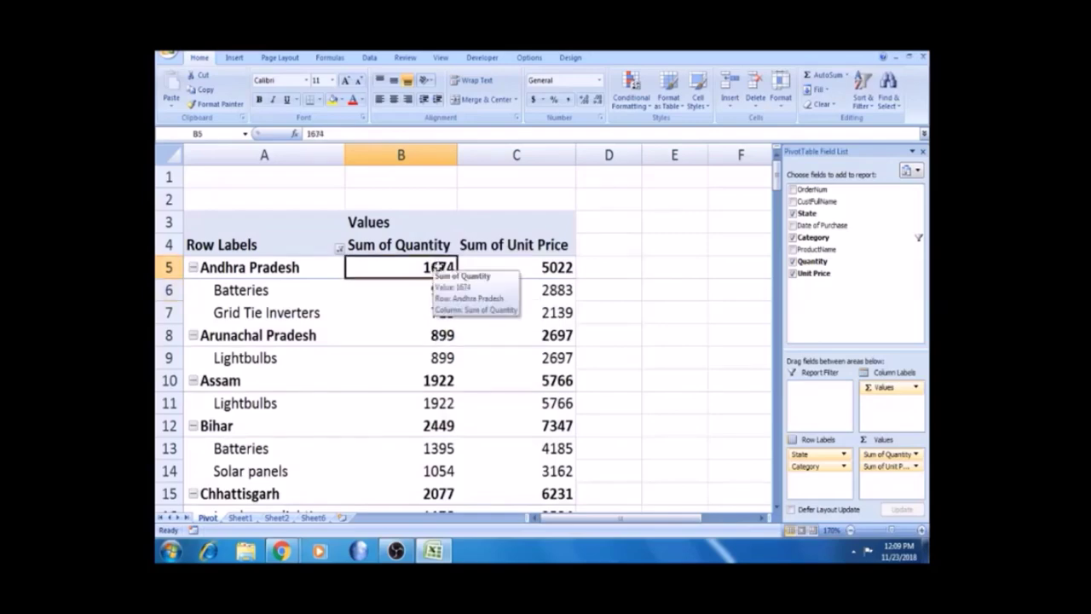
key(Down)
key(Down)
click(431, 361)
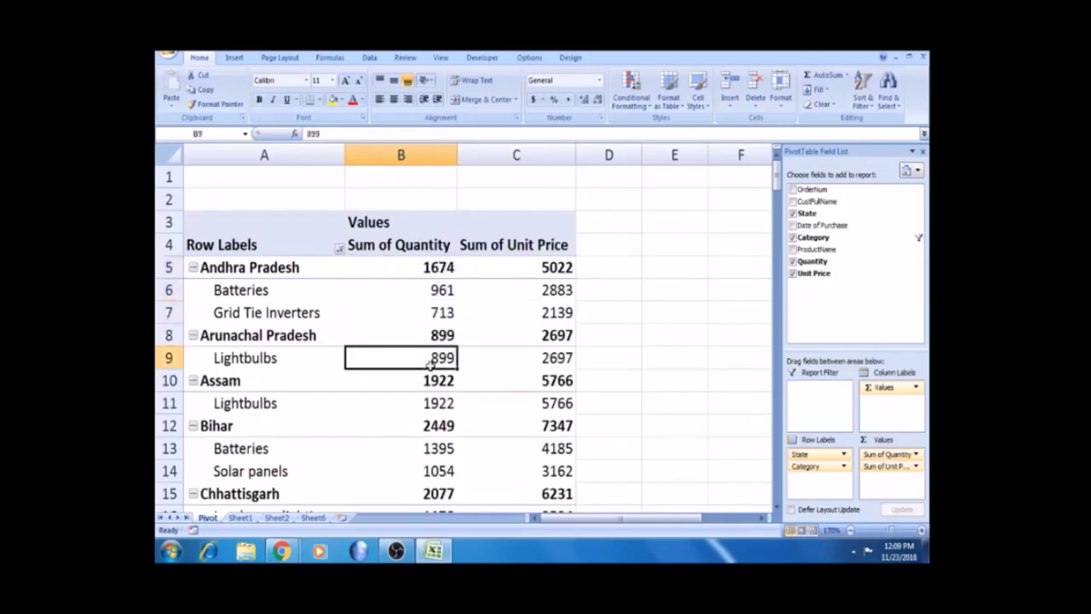
click(270, 335)
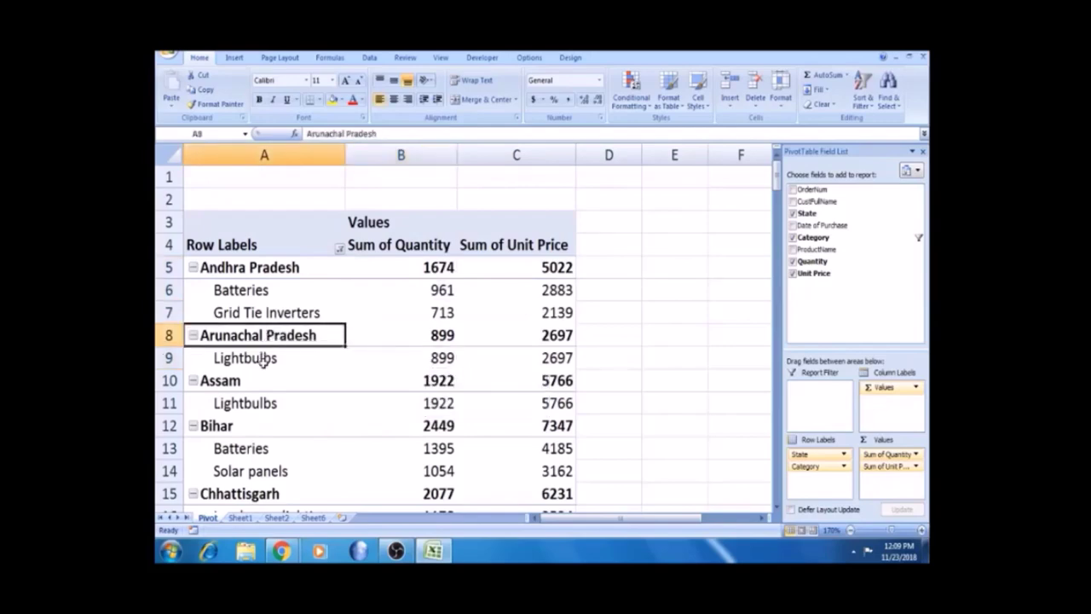
click(264, 359)
click(428, 361)
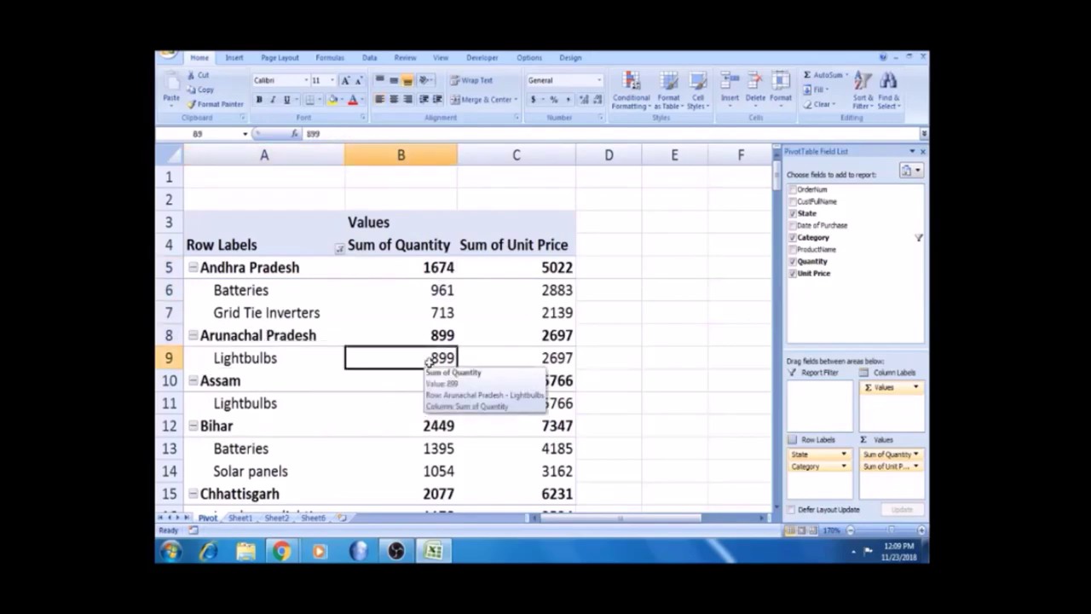
click(291, 404)
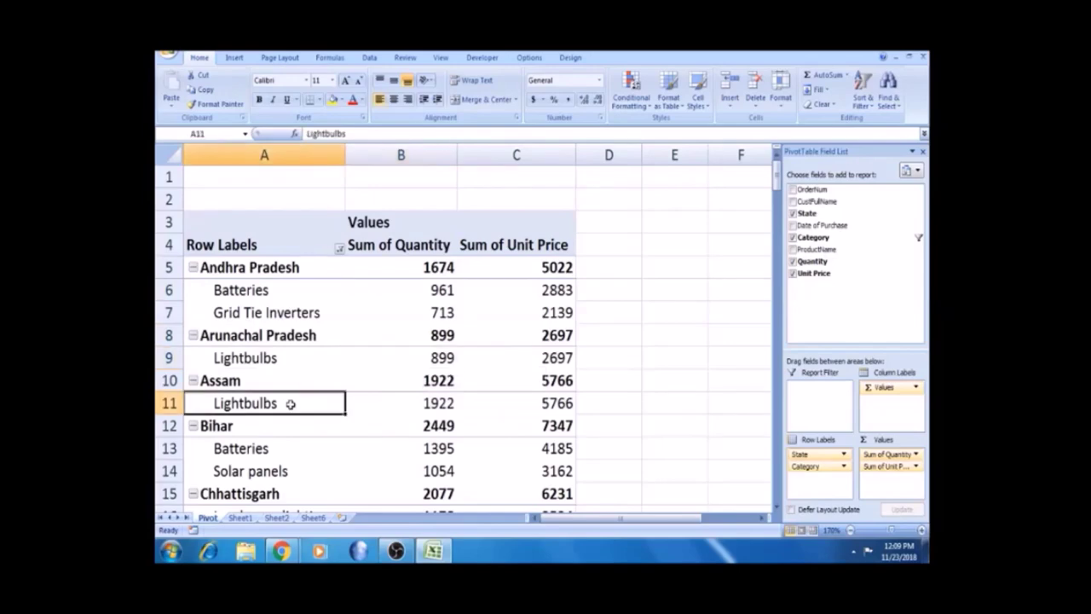
click(436, 403)
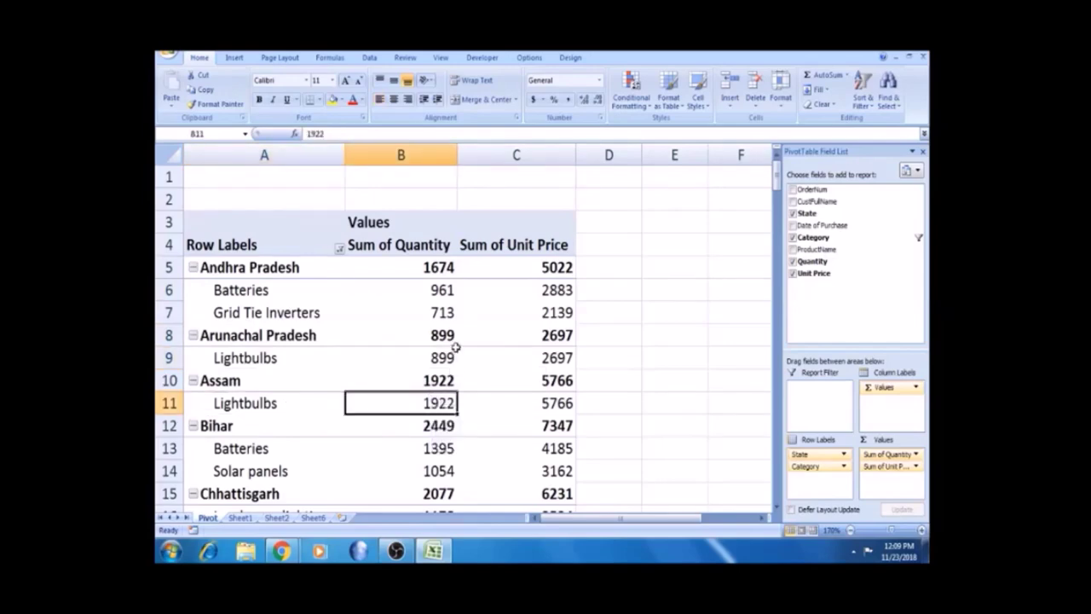
click(446, 295)
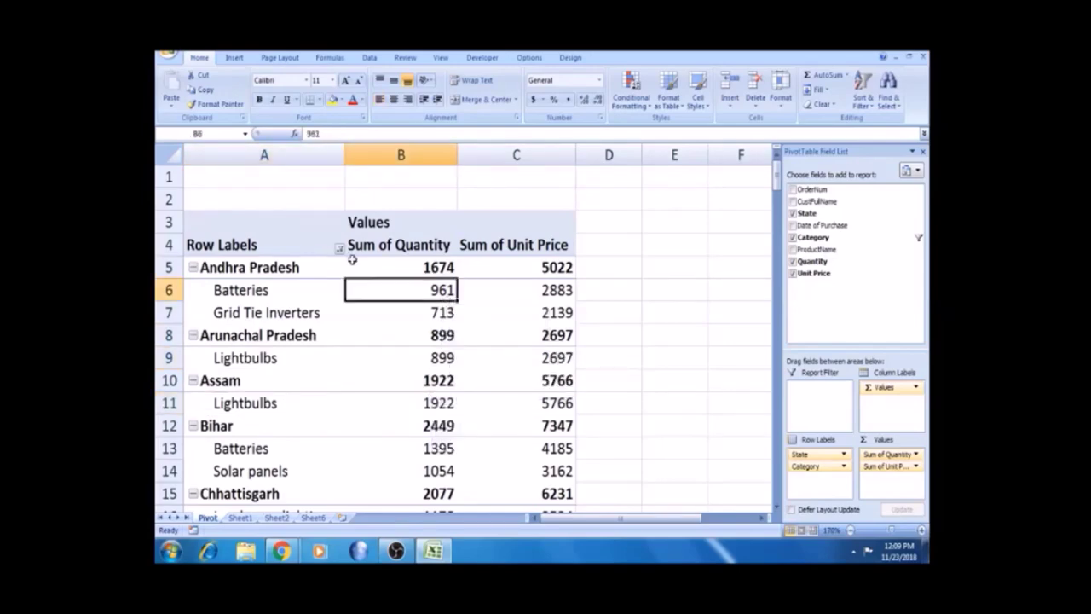
click(431, 313)
drag(431, 313, 430, 294)
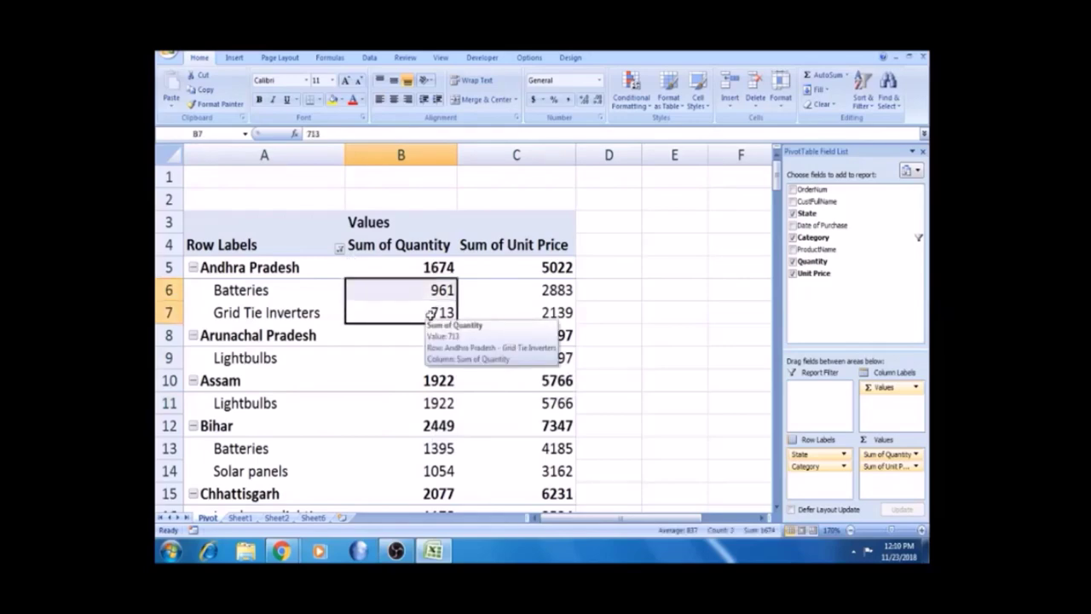
click(432, 265)
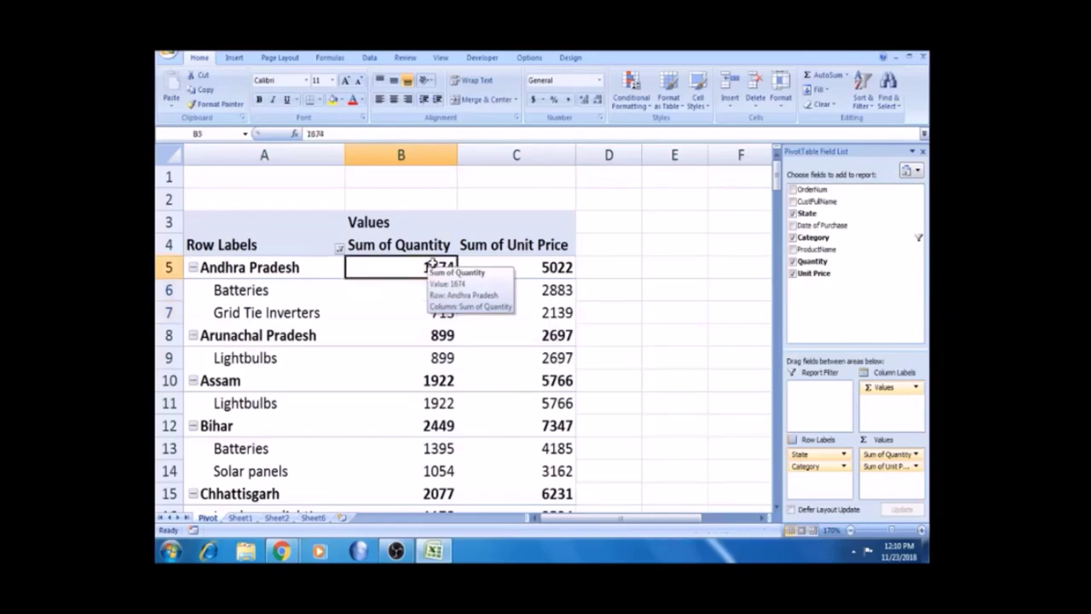
- Undo the over-700 Category value filter to restore all categories
click(339, 249)
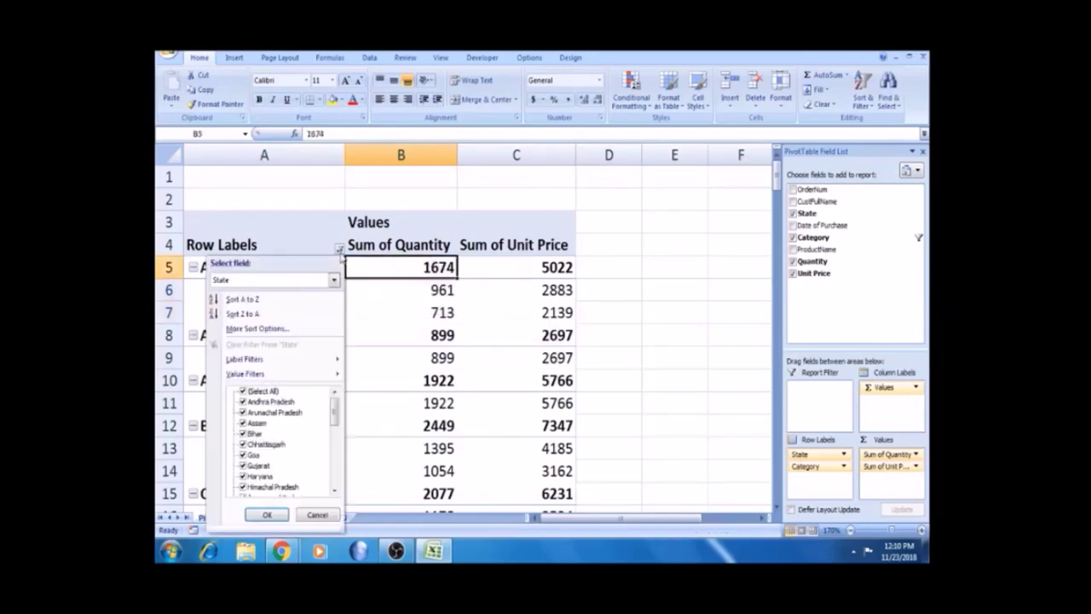
click(419, 297)
click(419, 298)
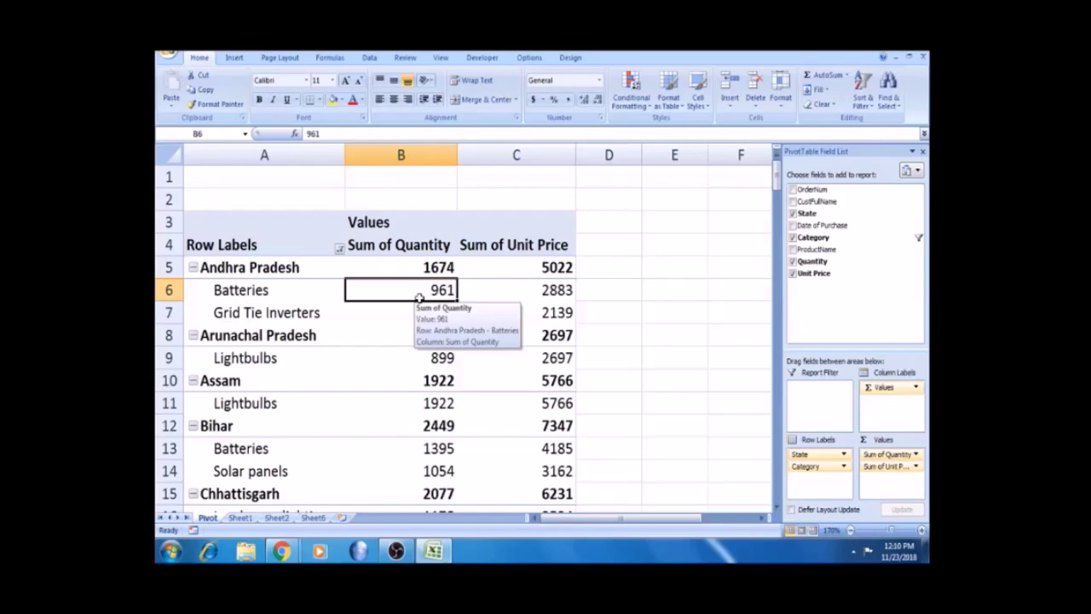
key(ctrl+z)
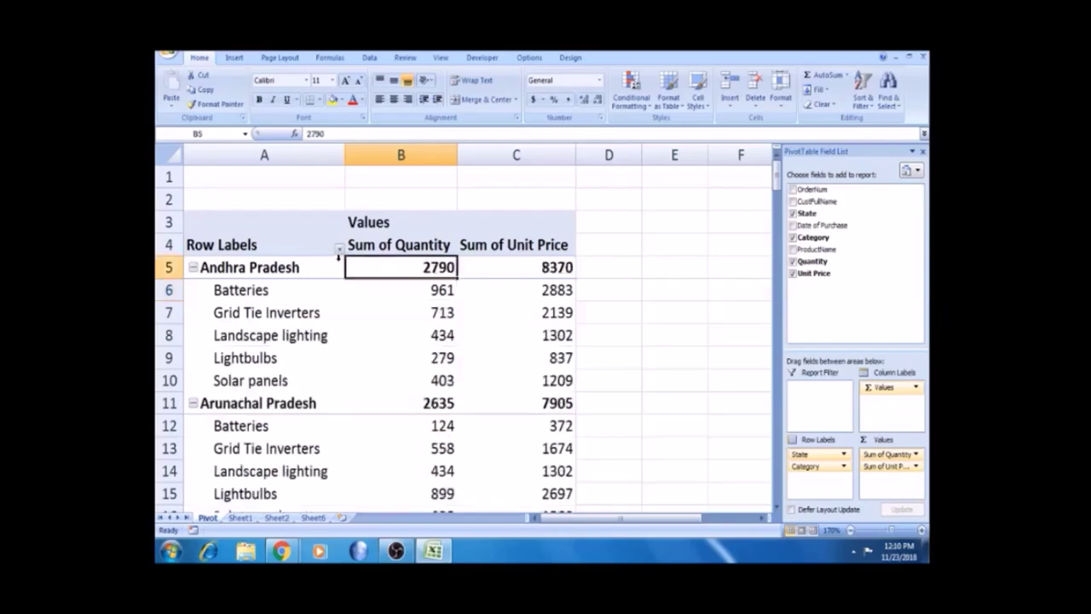
- Redo to the Batteries-only filter, then clear the Category filter
key(ctrl+y)
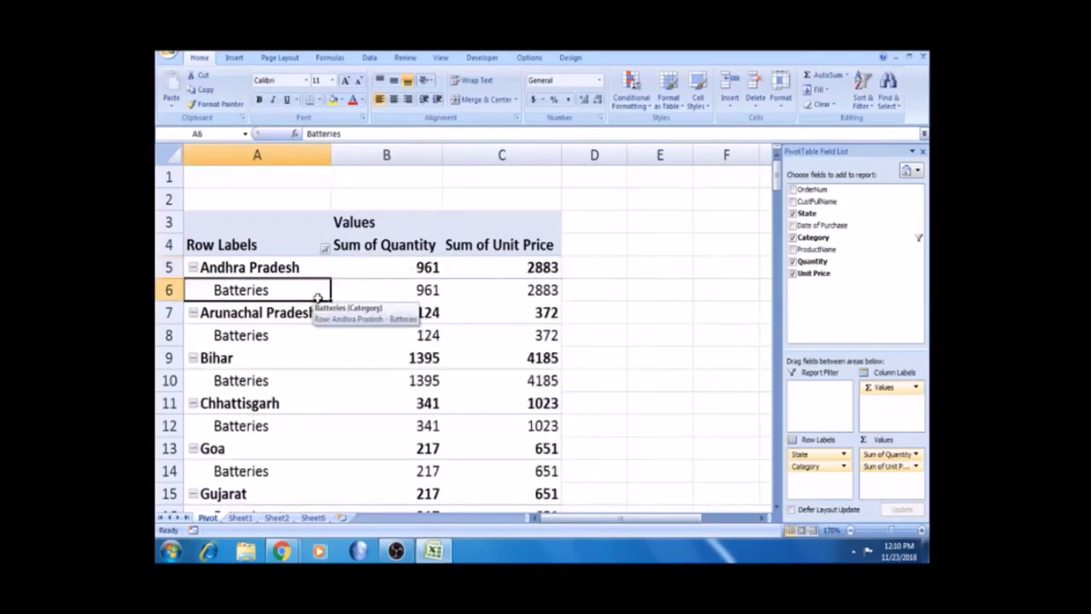
click(324, 249)
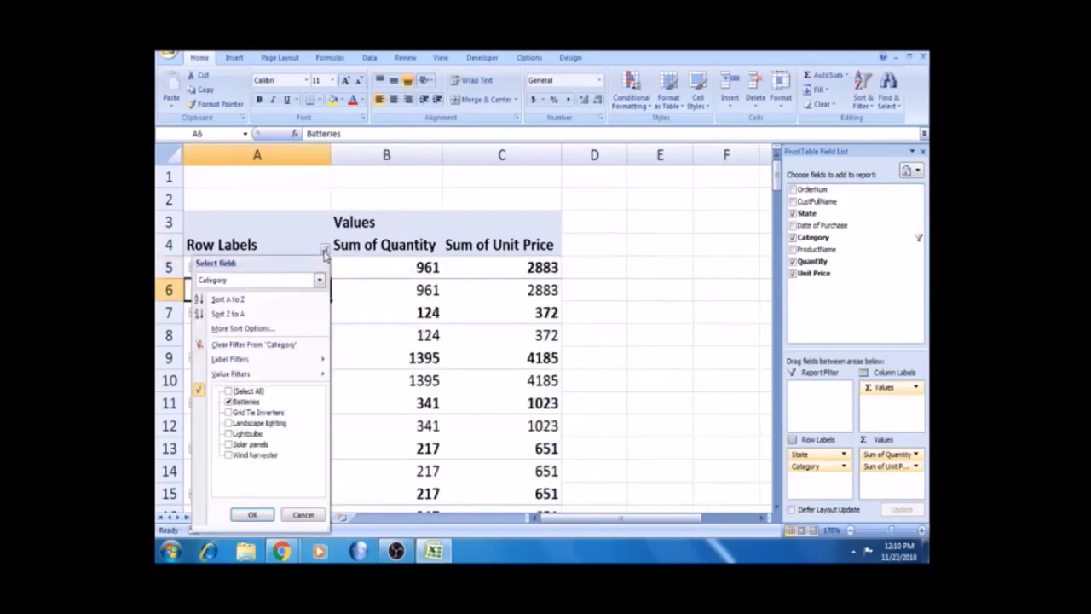
click(266, 346)
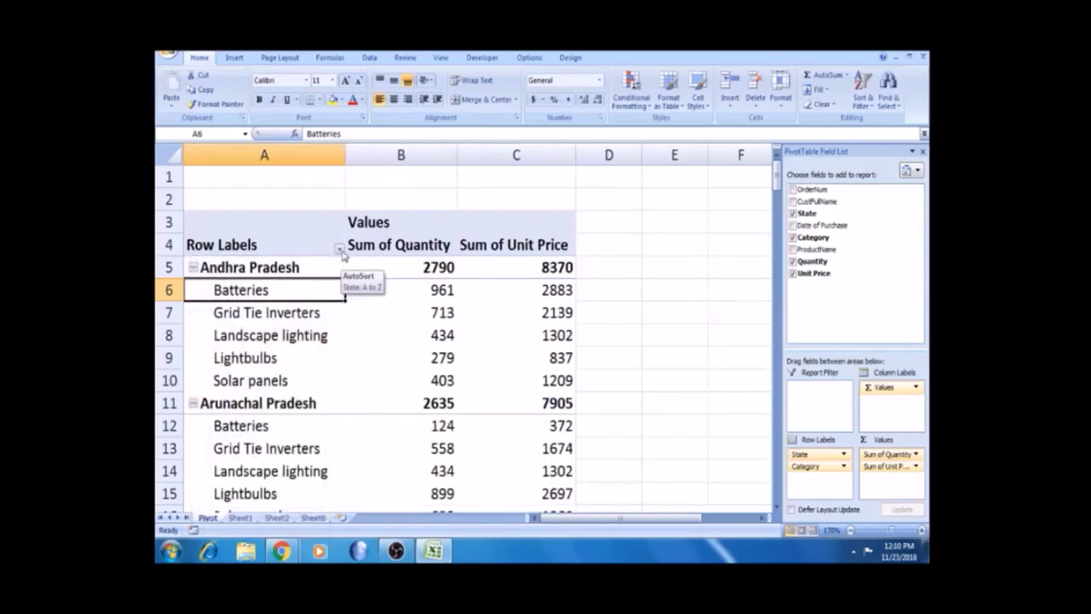
click(383, 316)
- Reopen the sort and filter options for the State field with Andhra Pradesh selected
click(332, 249)
click(339, 251)
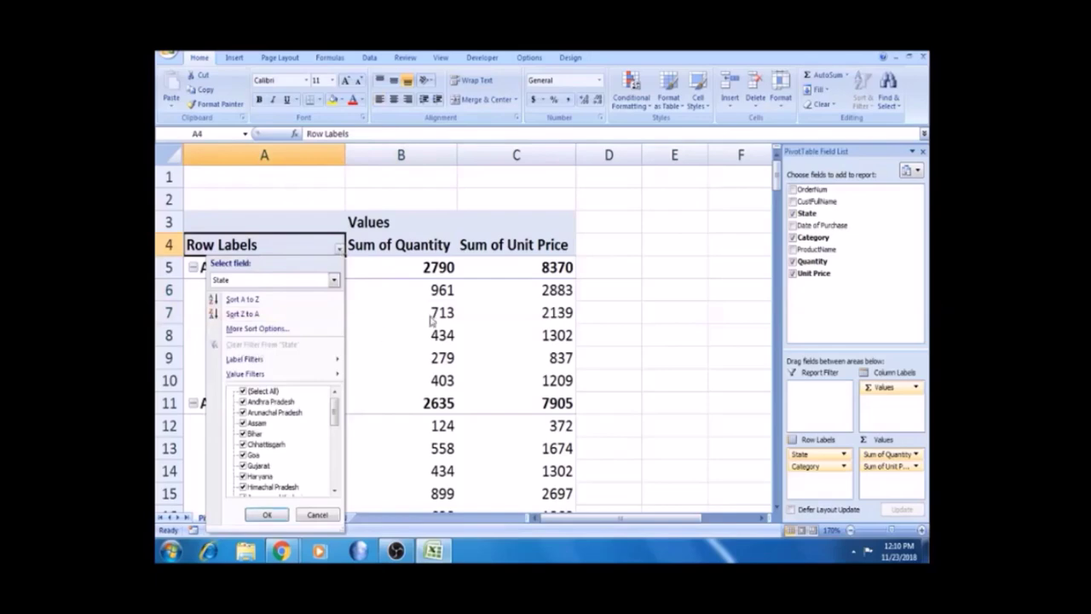
click(389, 312)
click(390, 312)
key(Left)
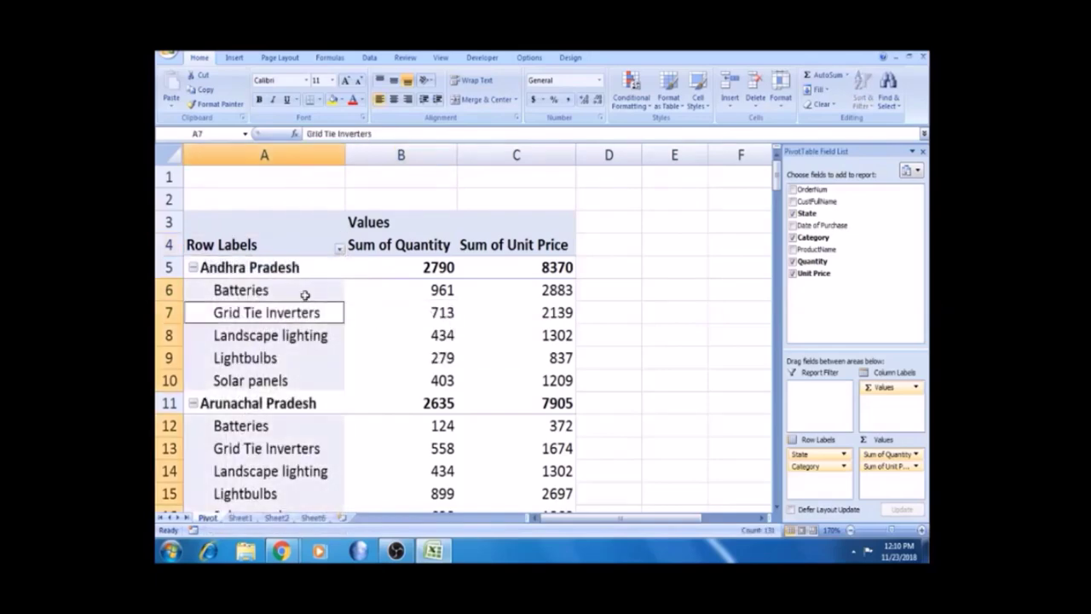
click(296, 269)
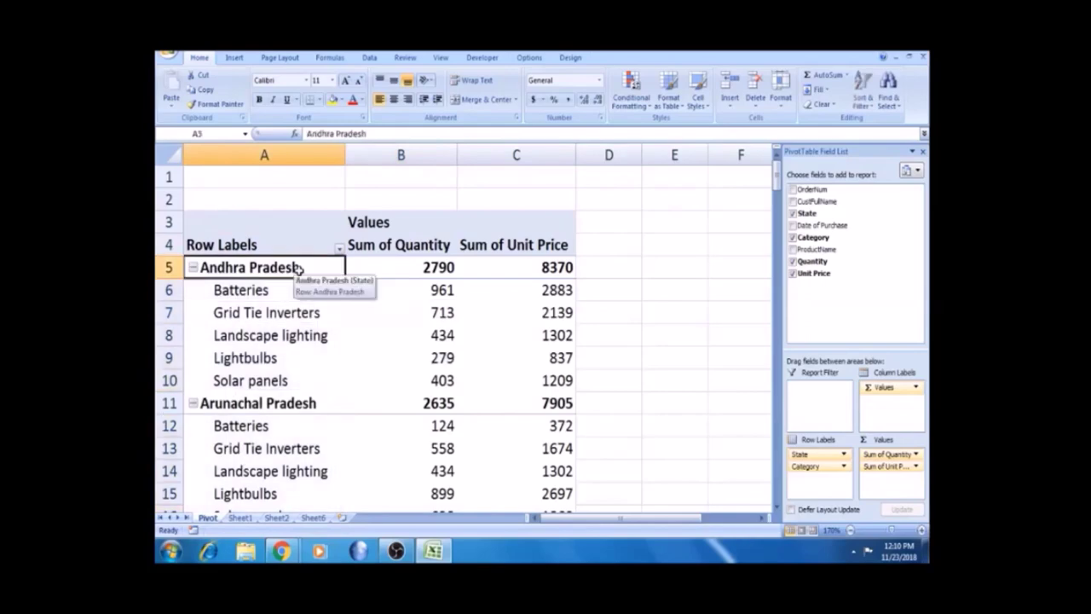
click(339, 248)
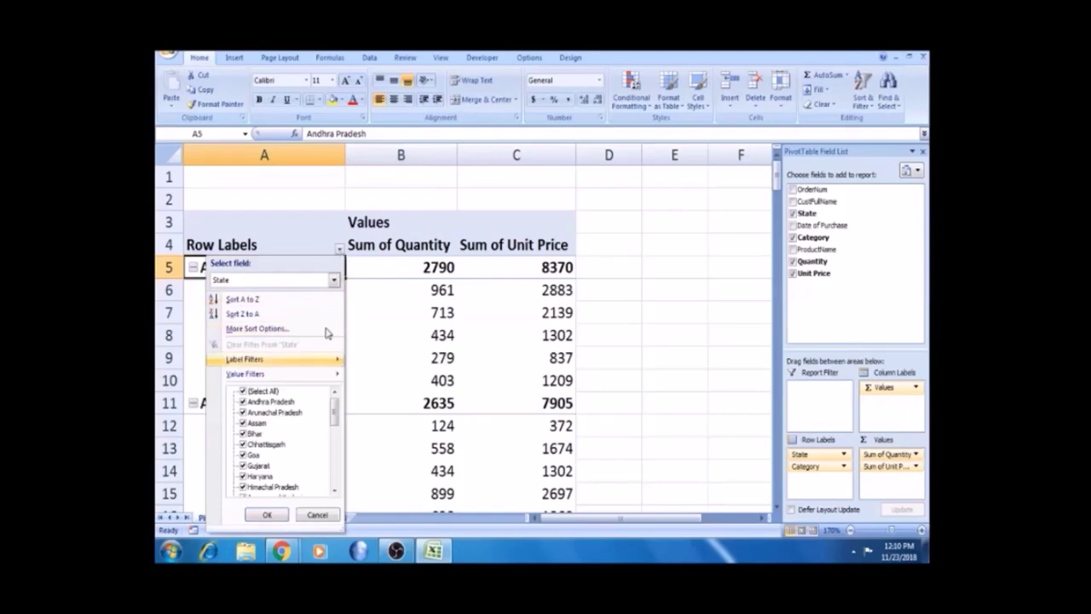
- Start a Top 10 value filter on states and set it to Top 3 Items
mouse_move(317, 380)
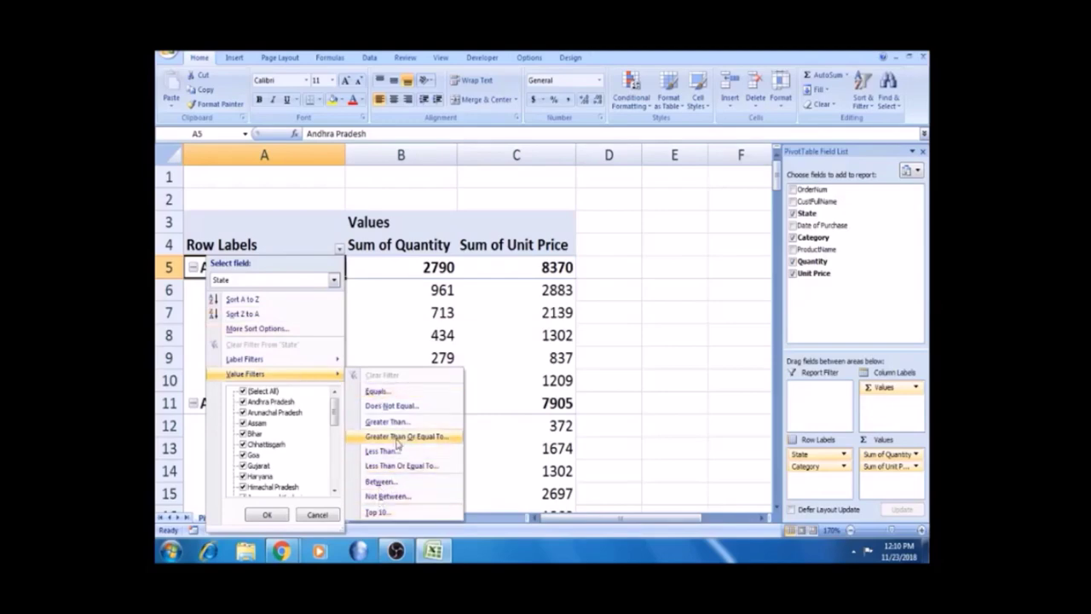
click(376, 512)
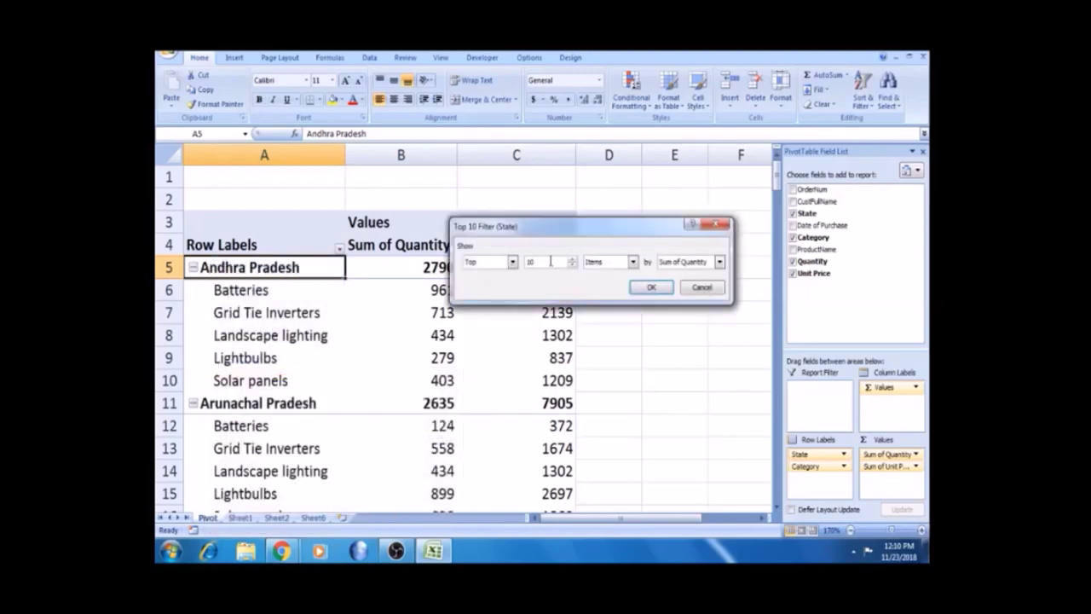
key(BackSpace)
key(BackSpace)
click(513, 262)
click(512, 262)
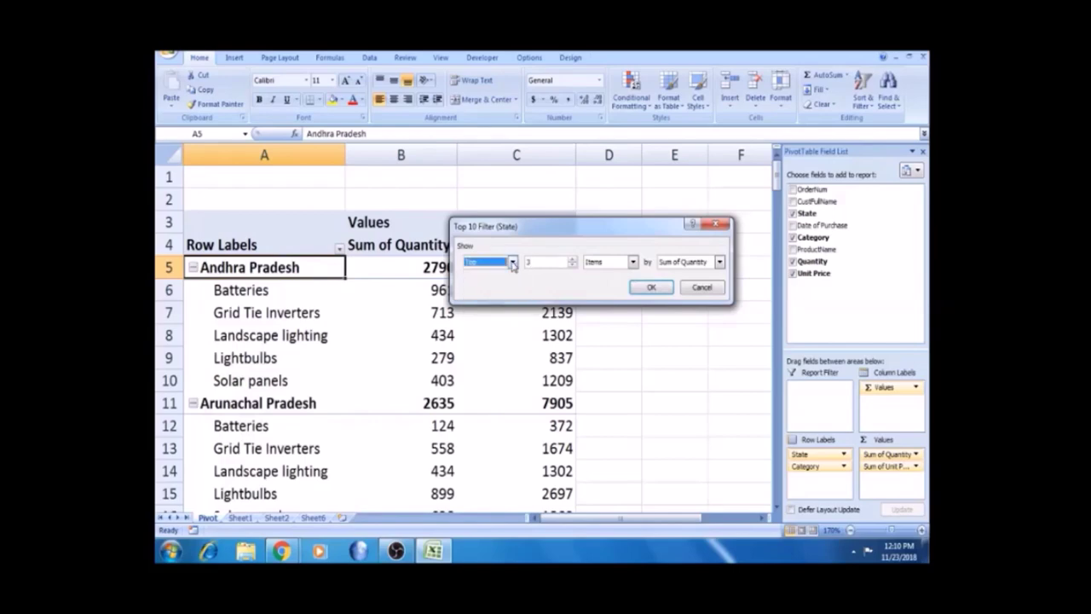
click(512, 262)
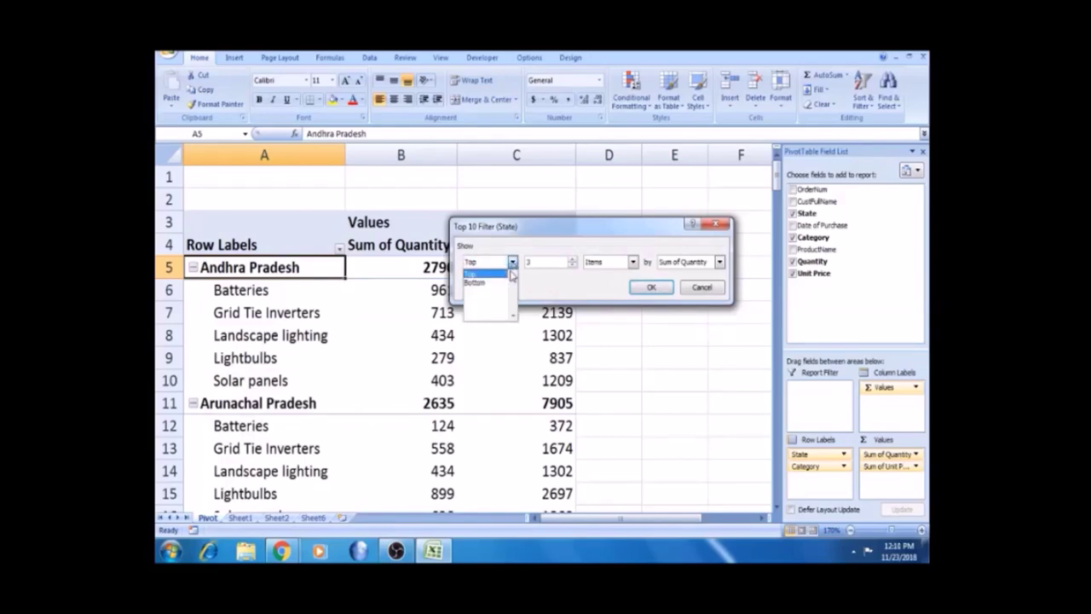
click(559, 260)
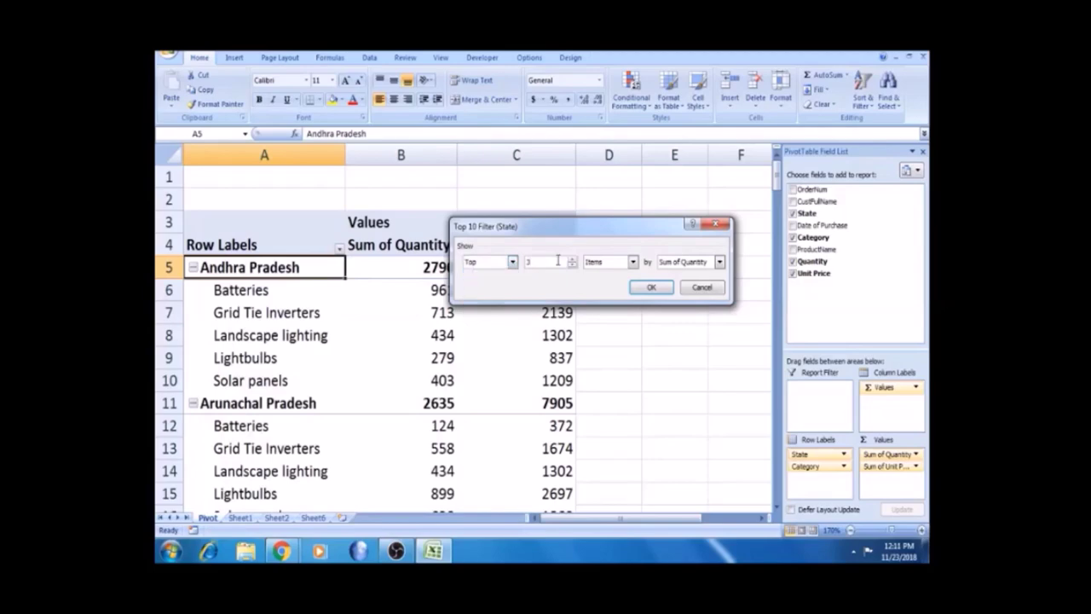
click(633, 262)
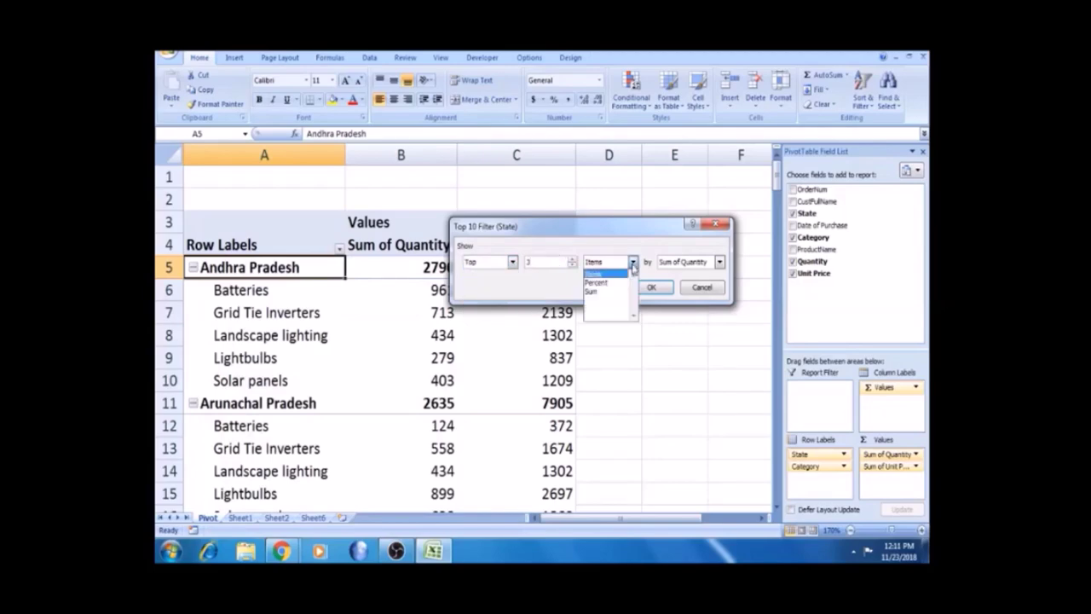
click(633, 263)
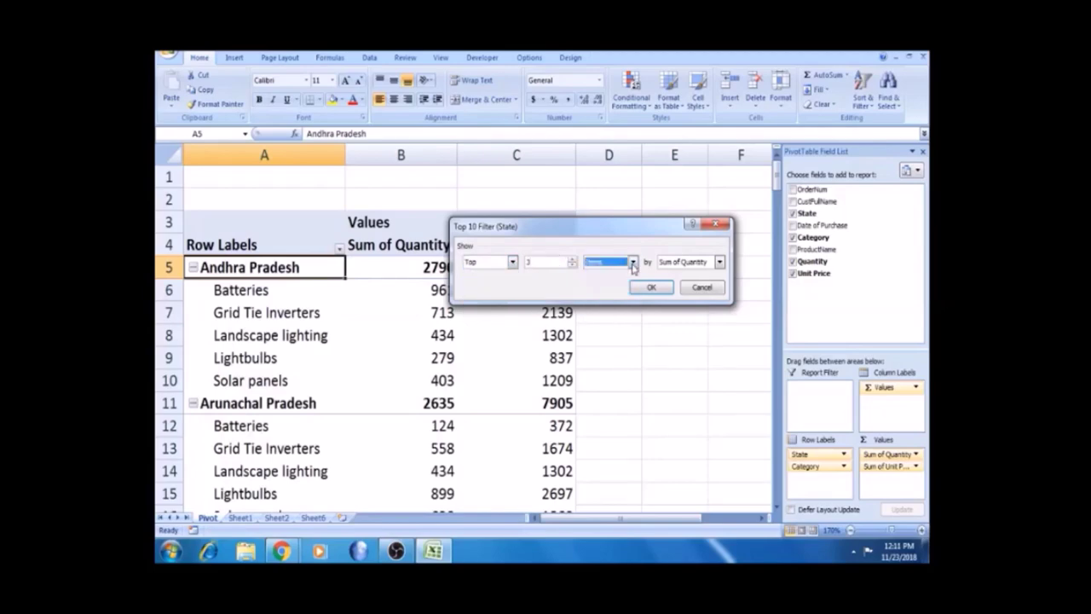
- Keep ranking by Sum of Quantity and apply the Top 3 states filter
drag(615, 232, 663, 175)
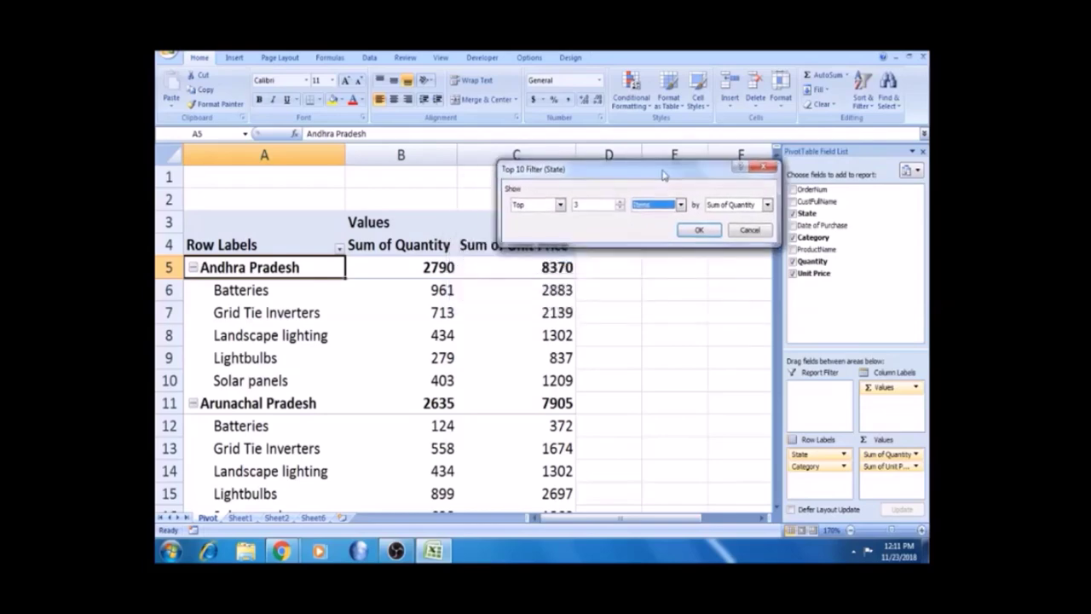
click(767, 206)
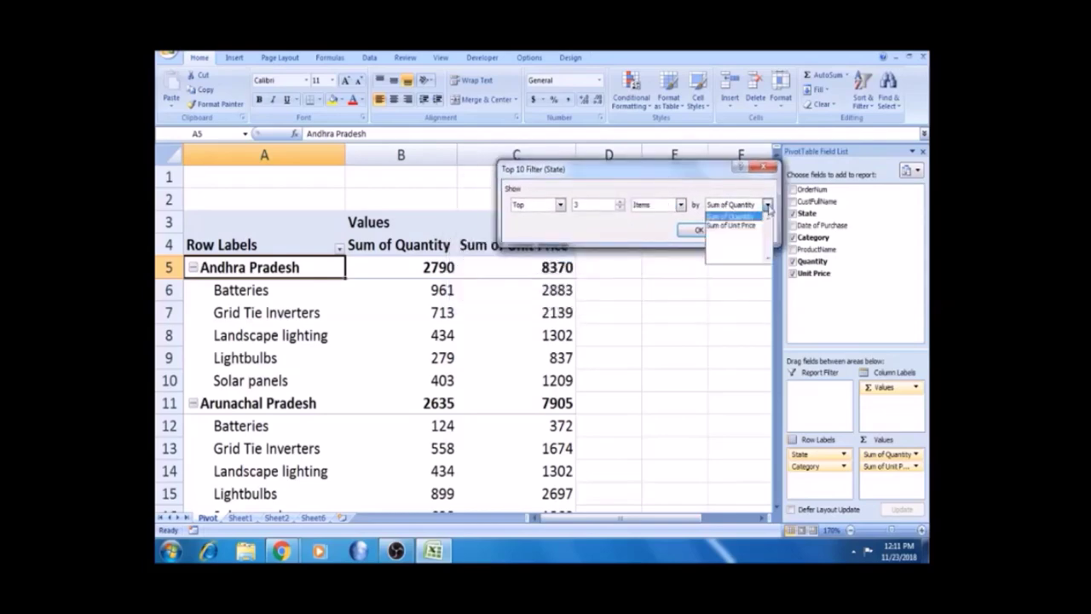
click(769, 207)
drag(589, 175, 655, 174)
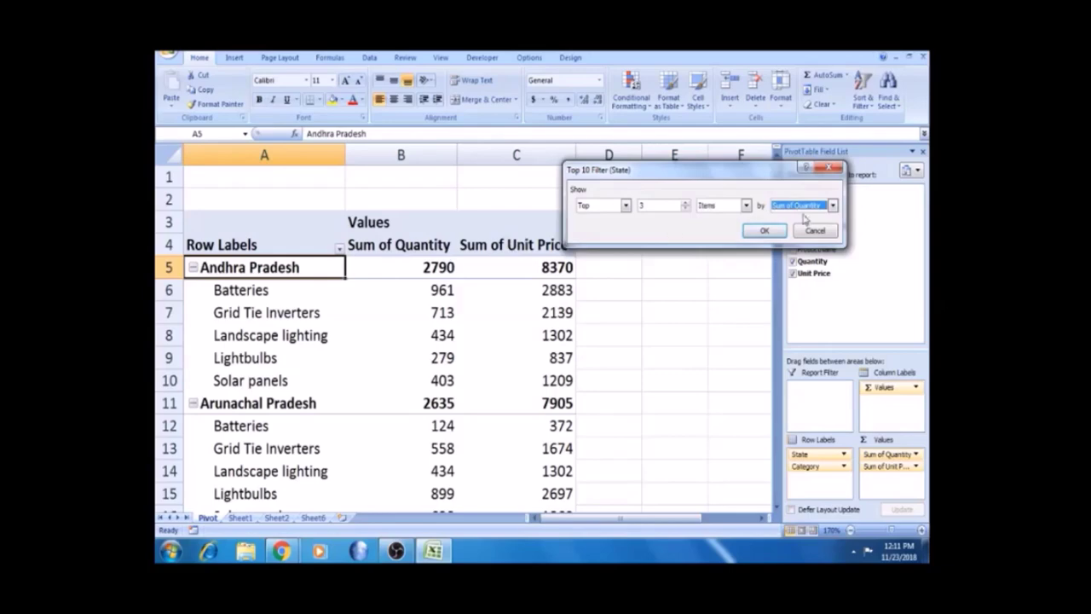
click(764, 232)
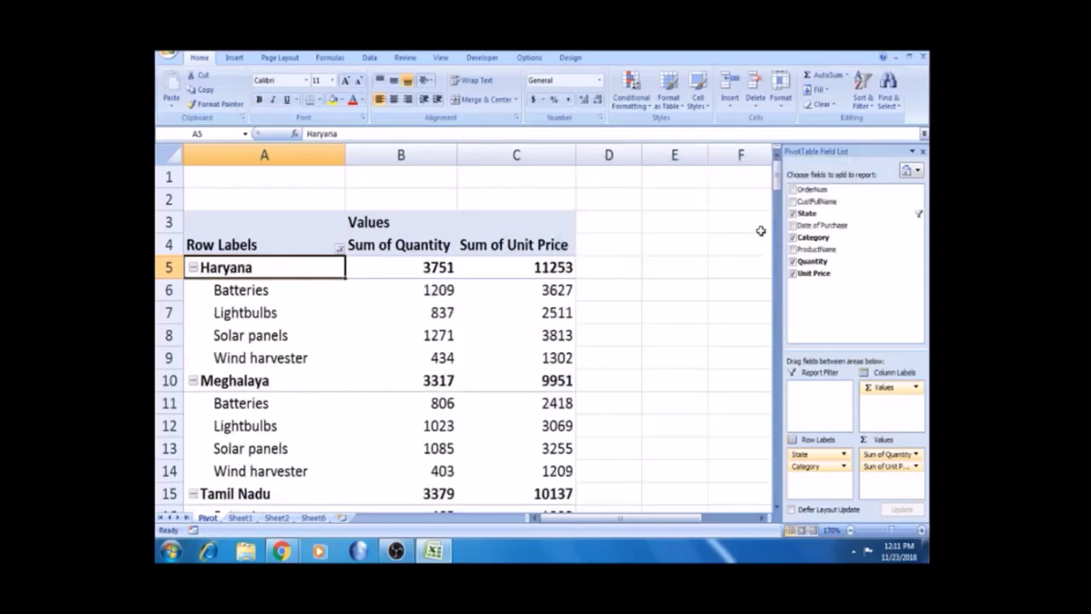
click(302, 304)
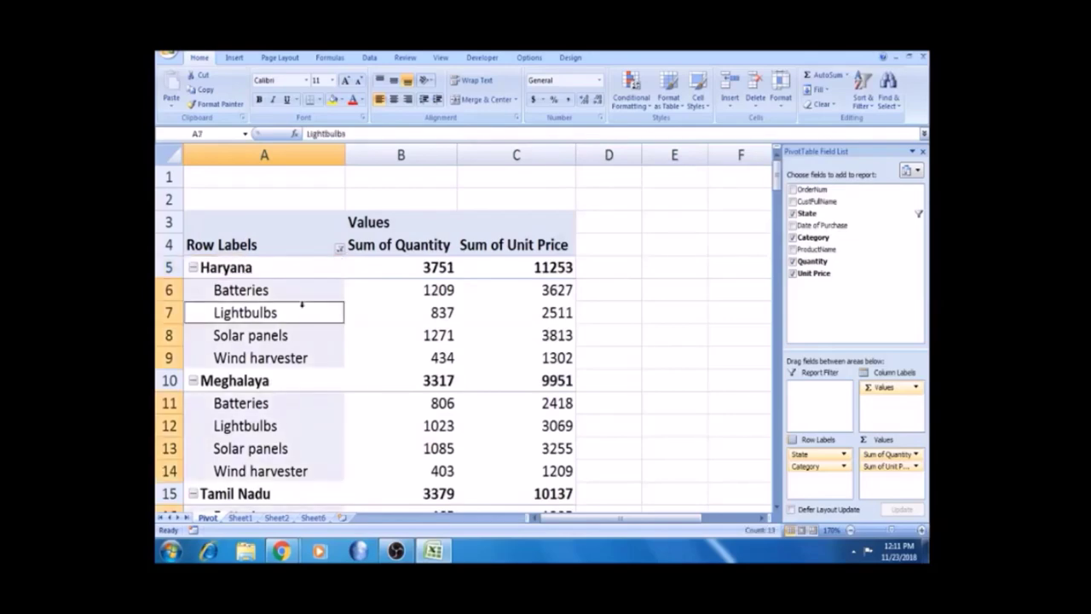
- Step through the top 3 filtered state rows and return to the Row Labels header
key(Up)
key(Up)
key(Up)
key(Down)
key(Down)
key(Down)
key(Down)
key(Down)
key(Down)
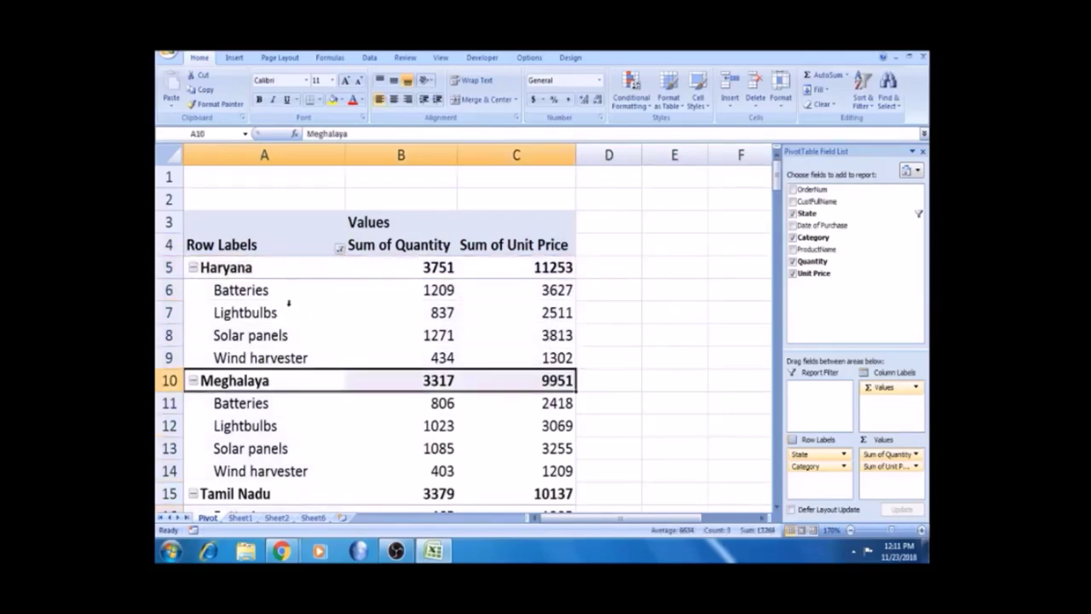
key(Down)
key(Down)
key(Down)
key(Down)
key(Down)
key(Down)
key(Down)
key(Down)
key(Down)
key(Down)
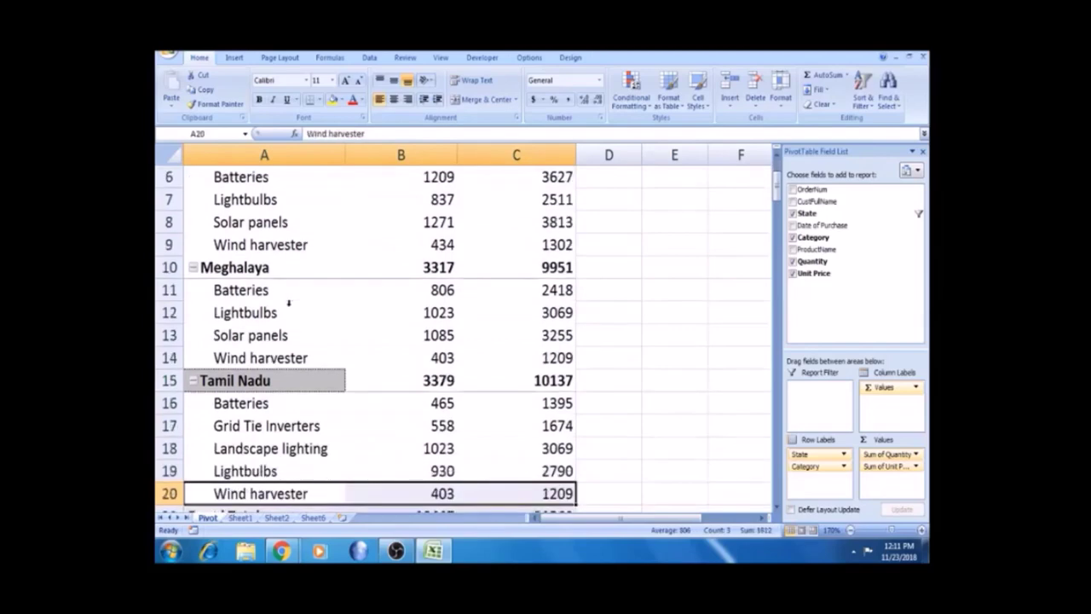
key(Down)
key(Down)
key(Down)
key(Up)
key(Up)
key(Up)
key(Up)
key(ctrl+Home)
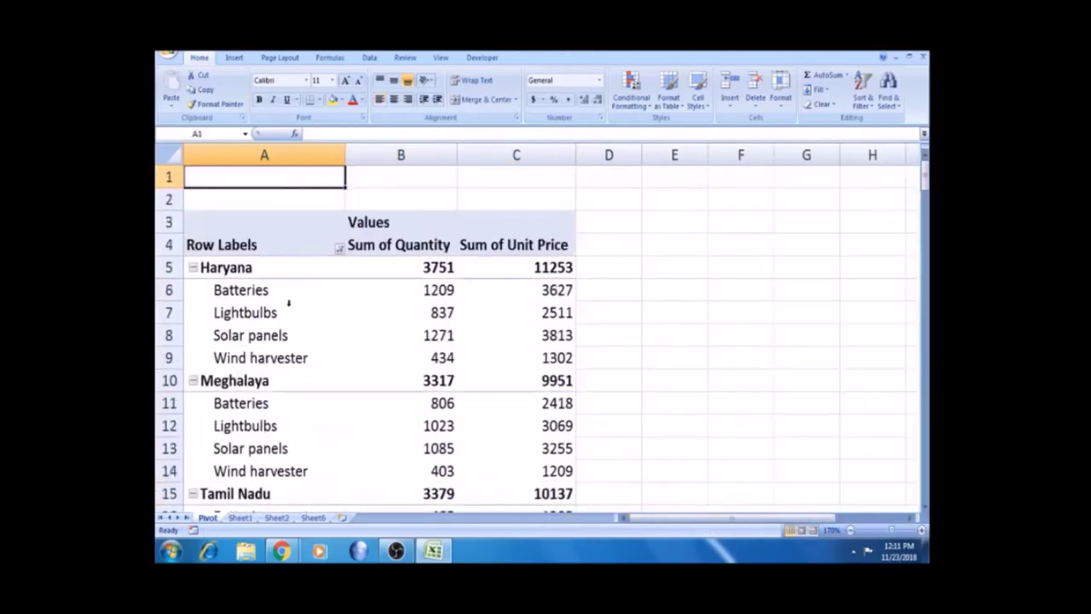
click(275, 287)
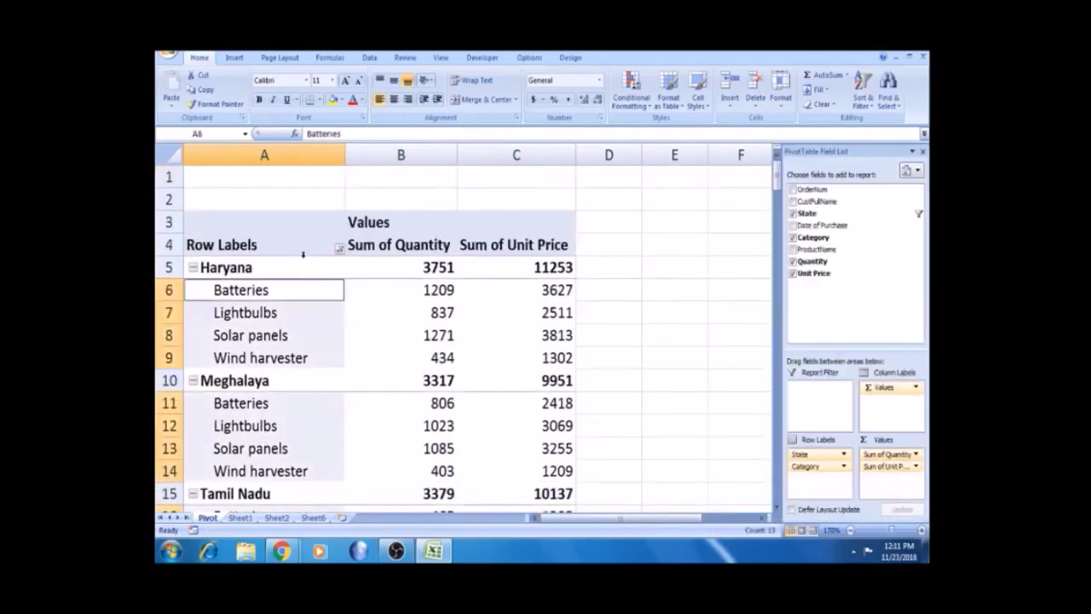
click(302, 256)
click(304, 251)
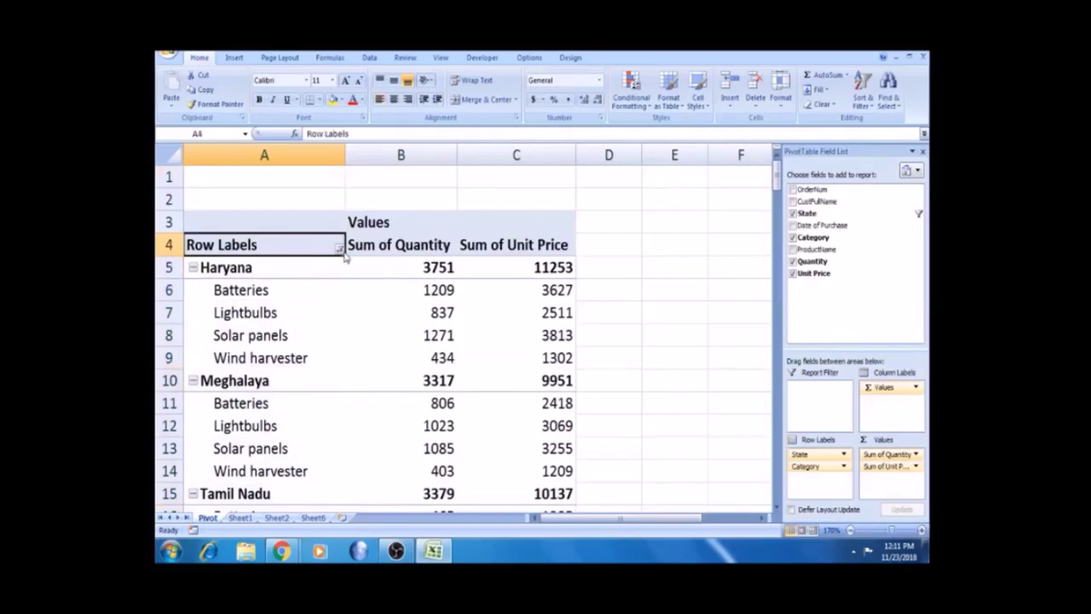
- Change the state ranking filter from Top to Bottom 3 by Sum of Quantity
click(340, 249)
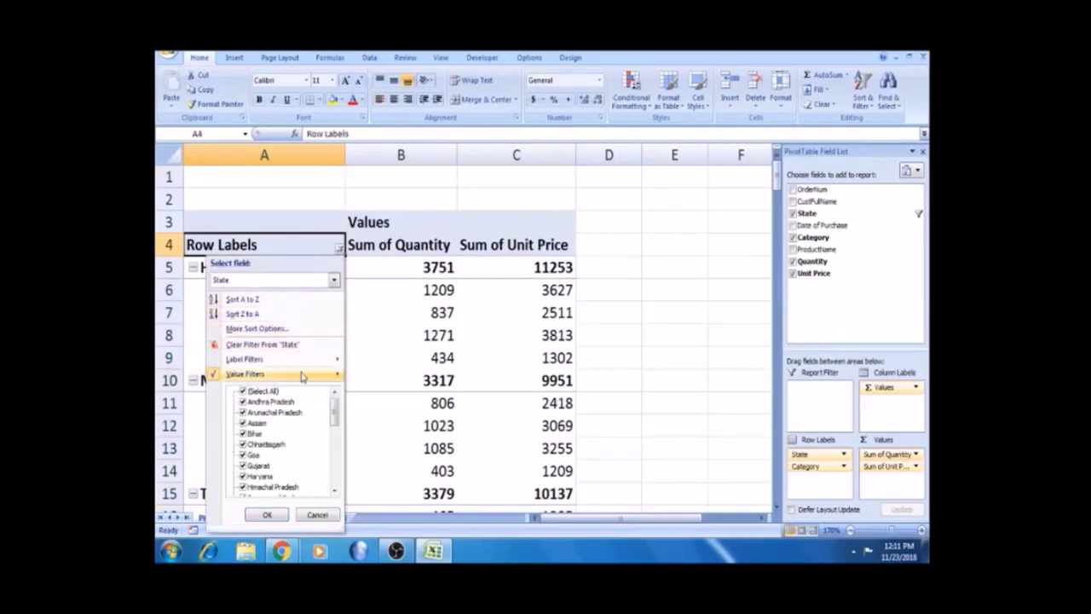
mouse_move(303, 376)
click(380, 513)
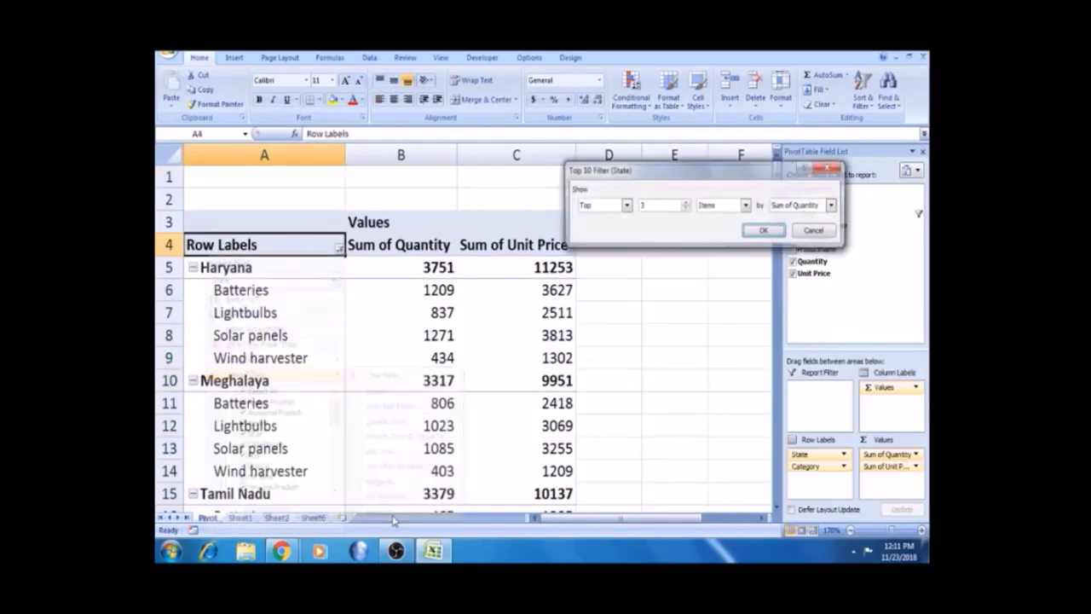
click(625, 205)
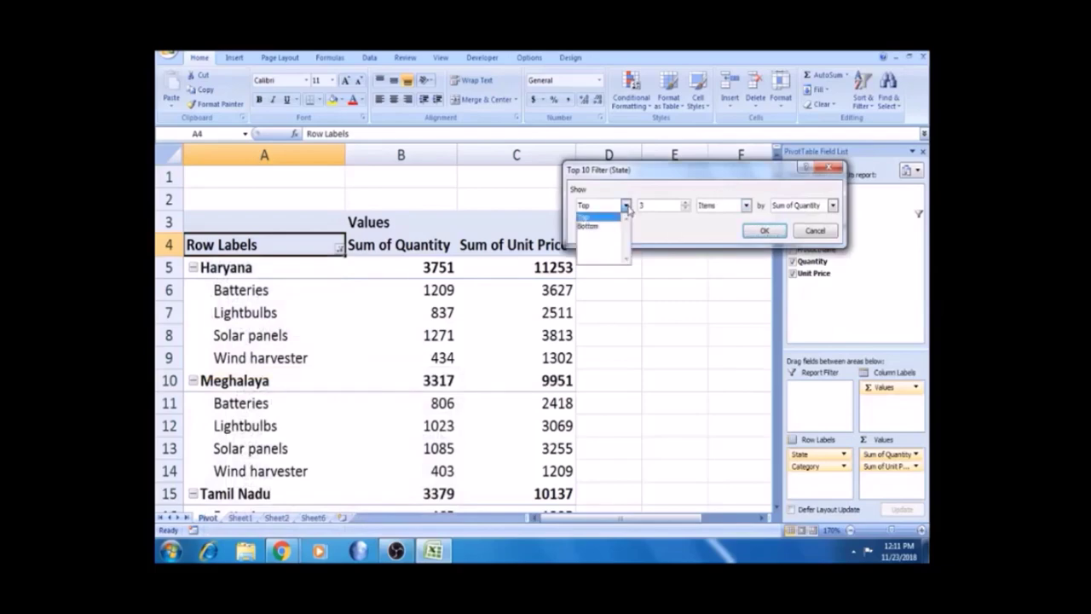
click(613, 226)
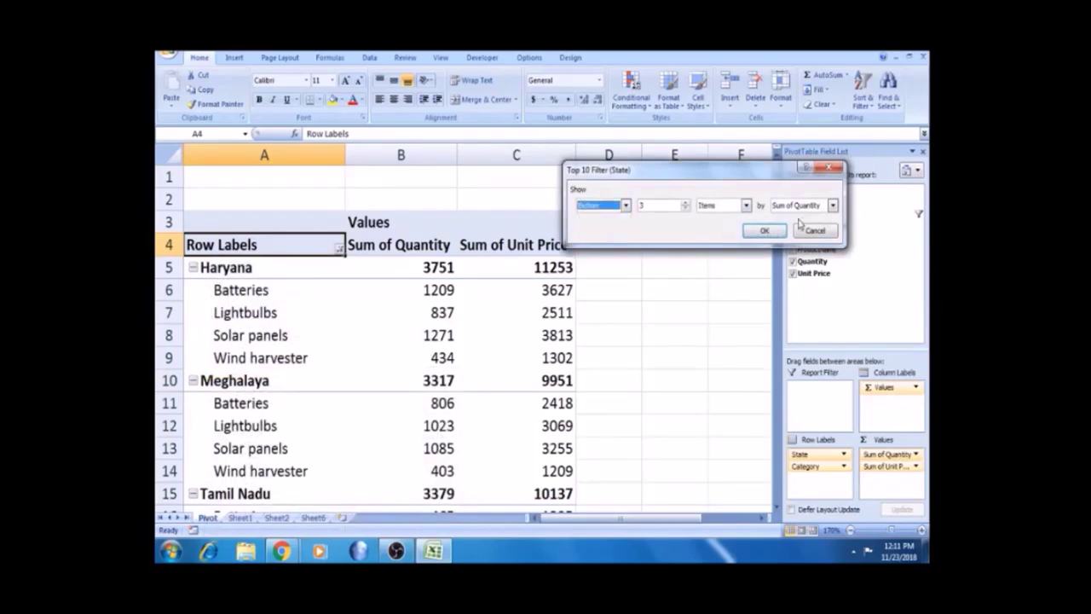
click(766, 231)
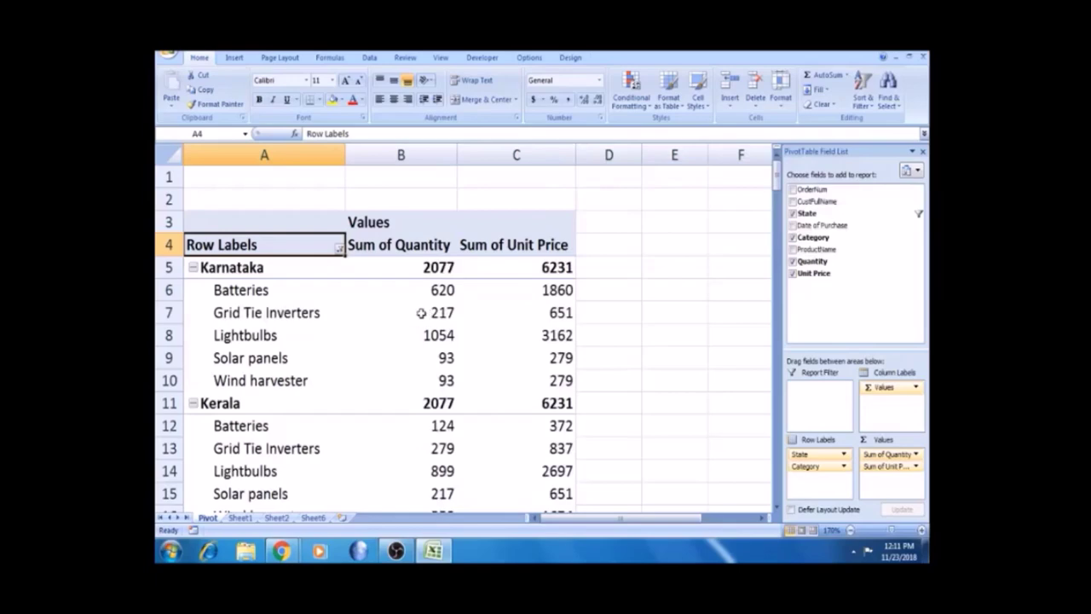
- Browse the bottom-3 state results and close the Category filter options without changes
click(264, 322)
key(Down)
key(Down)
key(Down)
key(Down)
key(Down)
key(Down)
key(Down)
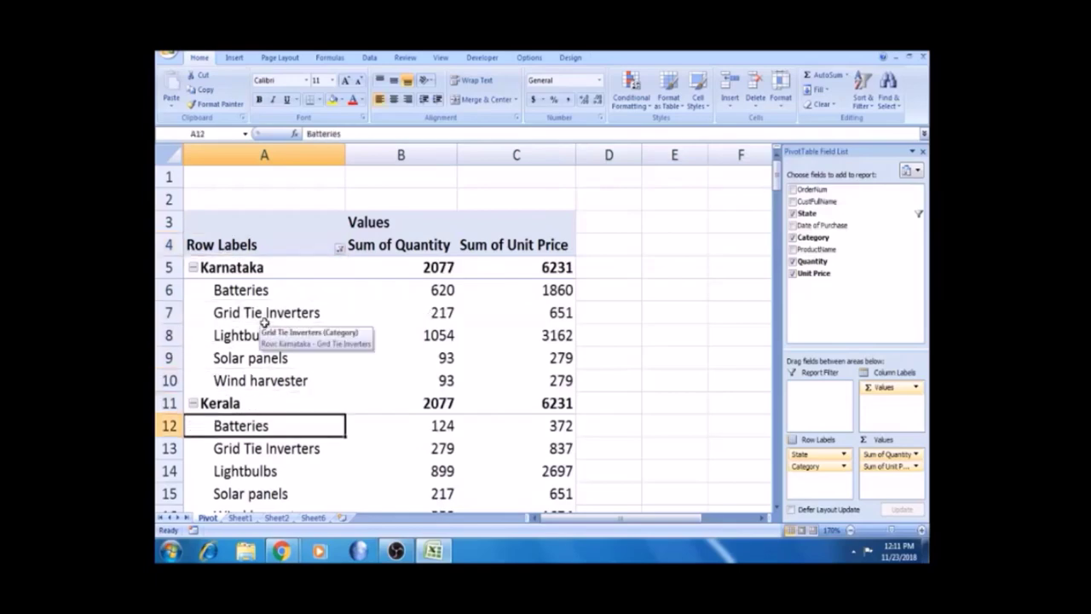
key(Down)
key(Down)
key(Down)
key(Down)
key(Down)
key(Down)
key(Down)
key(Down)
key(Down)
key(Down)
key(Down)
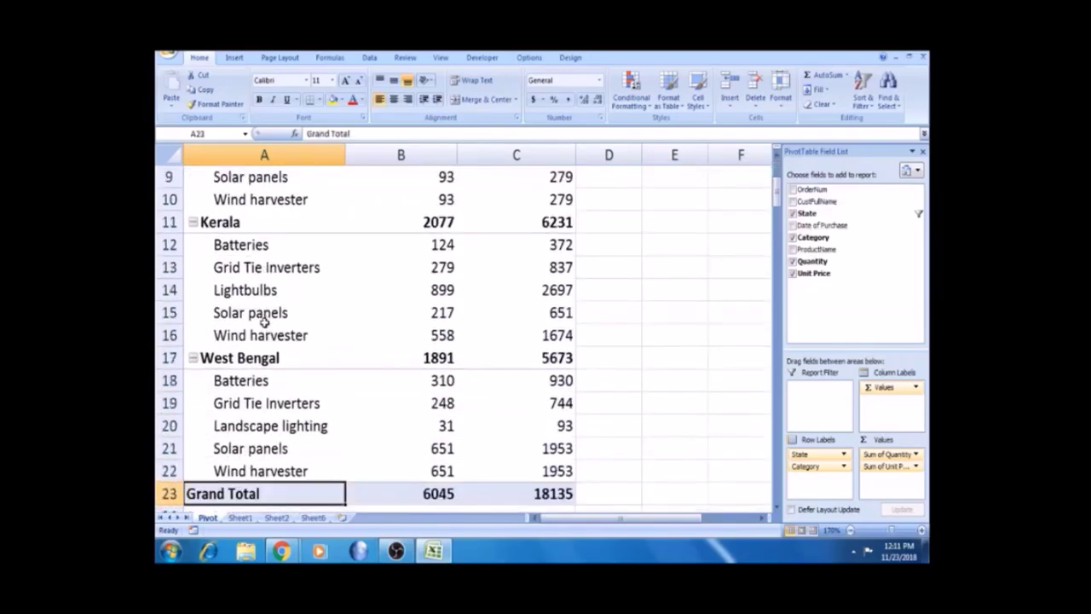
key(Up)
key(Up)
key(Up)
key(Up)
key(Up)
key(Up)
key(Up)
key(Up)
key(Up)
key(Up)
key(Up)
key(Up)
key(Up)
key(Up)
key(Up)
key(Up)
key(Up)
key(Up)
key(Up)
key(Up)
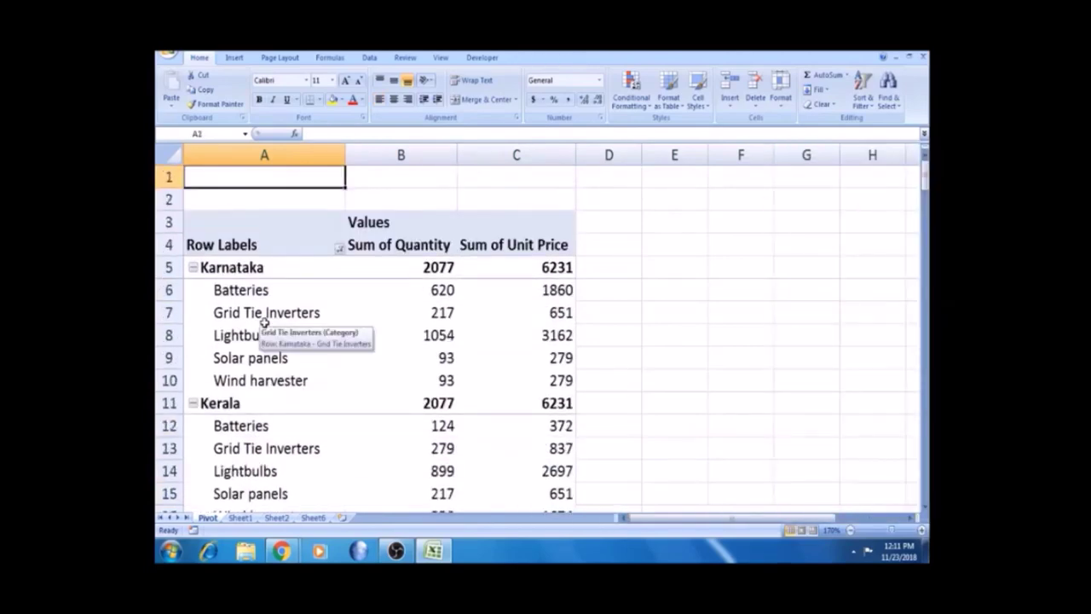
click(287, 289)
click(340, 249)
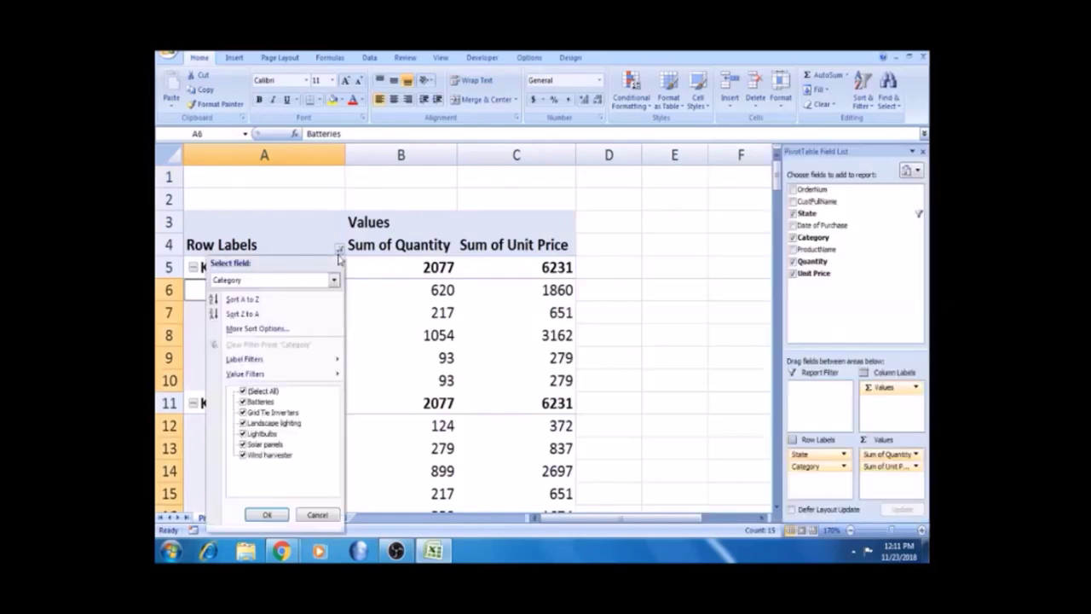
right_click(349, 303)
click(426, 292)
click(254, 327)
click(282, 275)
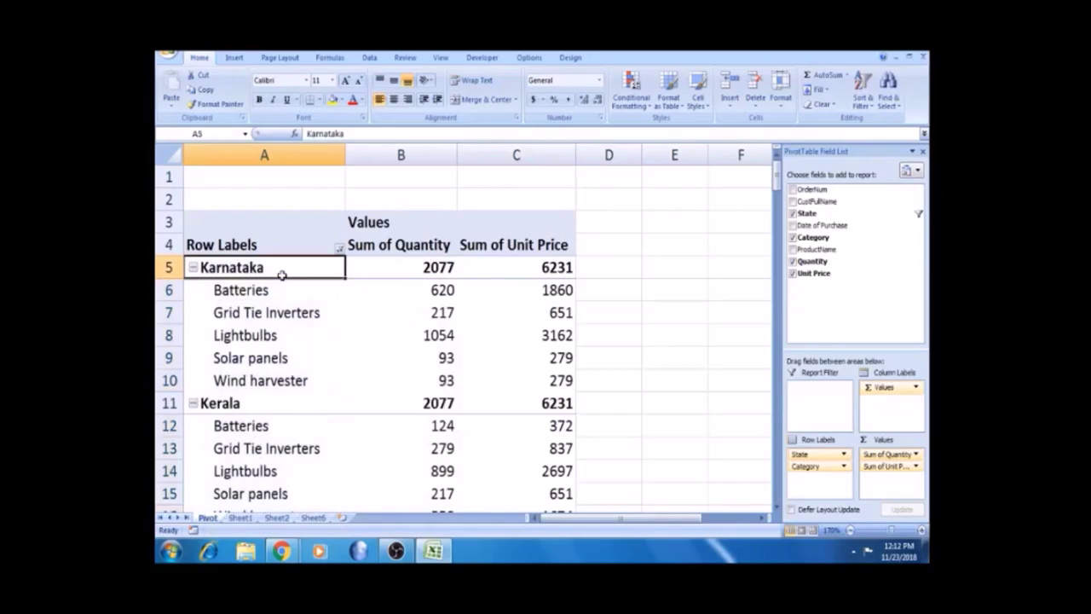
- Reapply the Bottom 3 states by Sum of Quantity filter, then reopen the State filter options
click(339, 249)
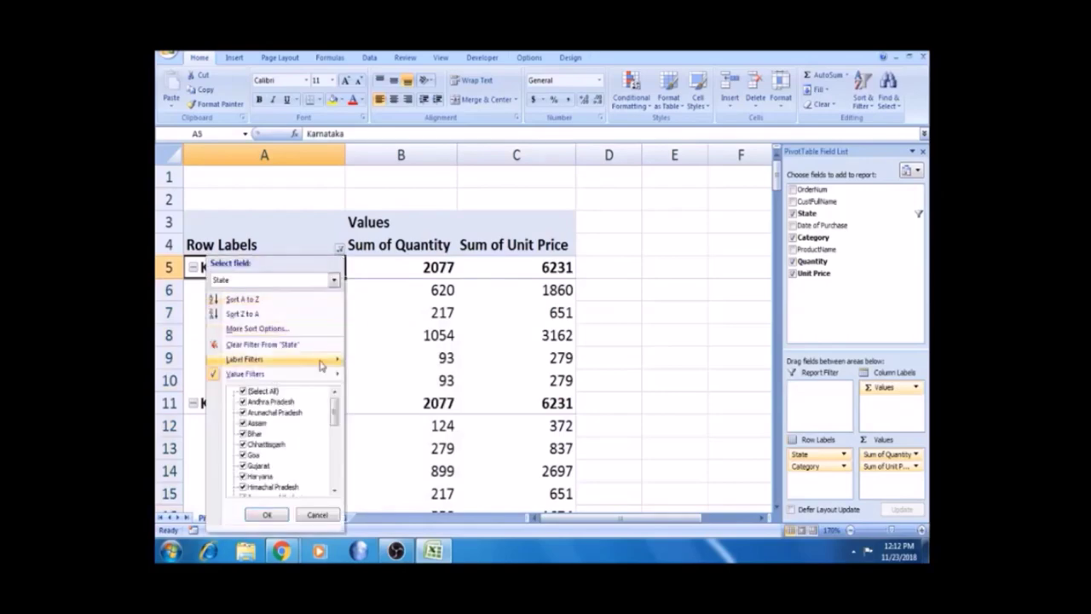
mouse_move(328, 374)
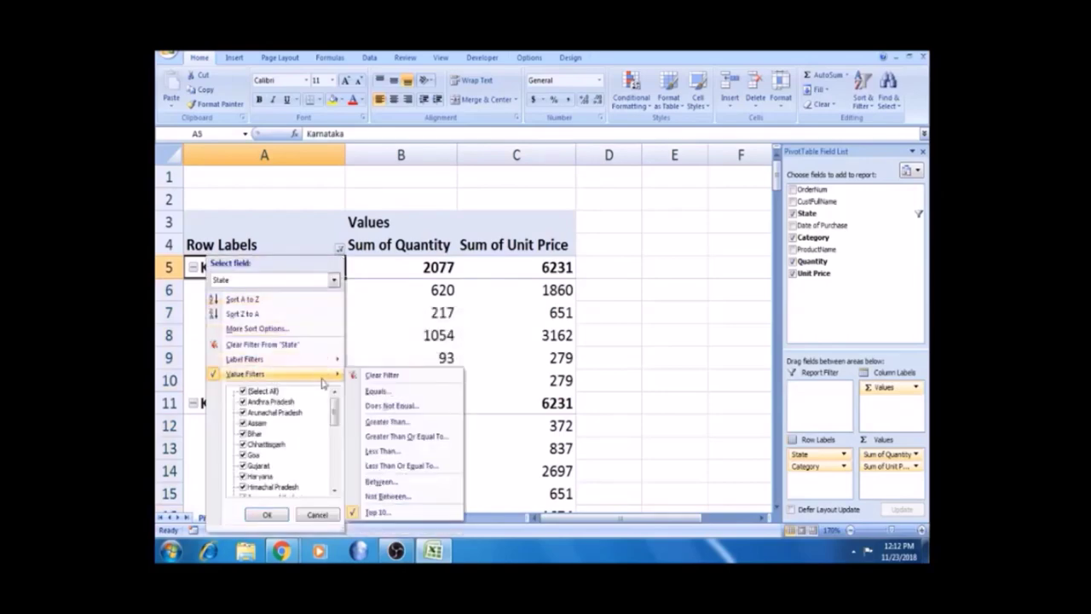
click(371, 515)
click(657, 205)
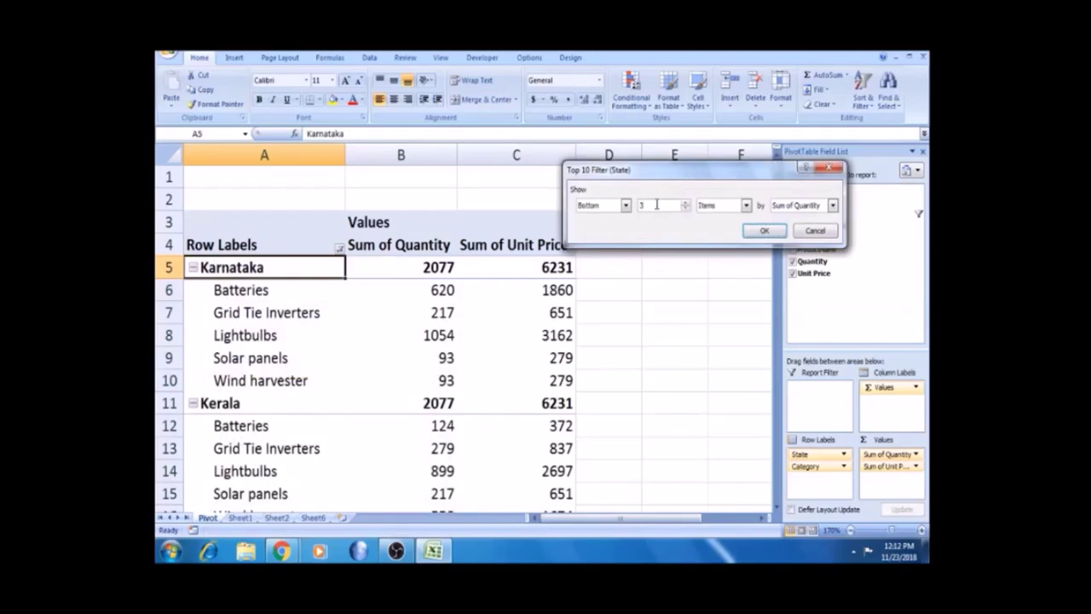
click(833, 206)
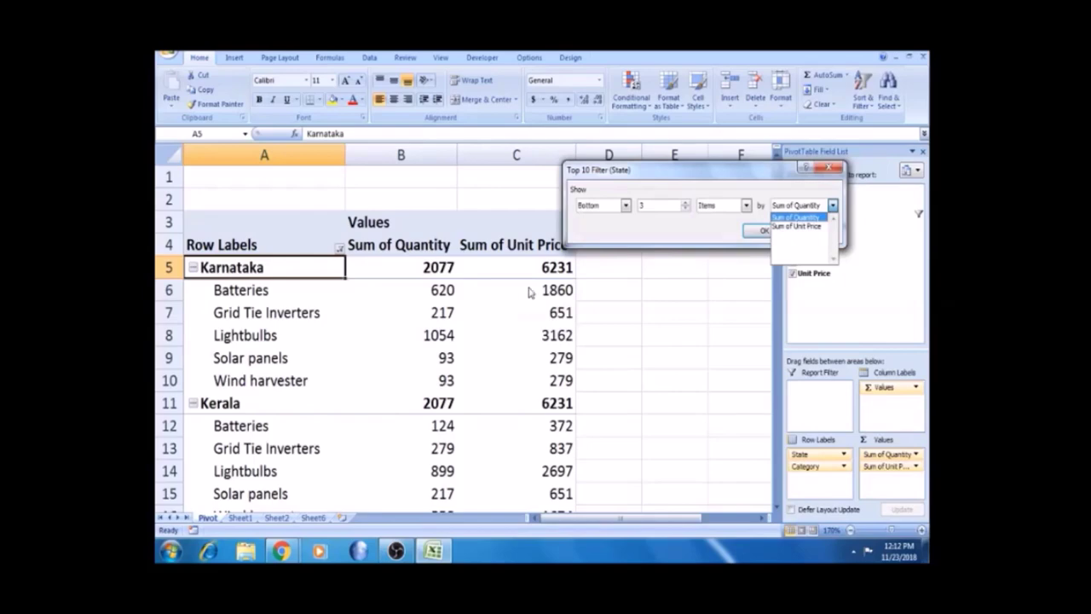
click(759, 207)
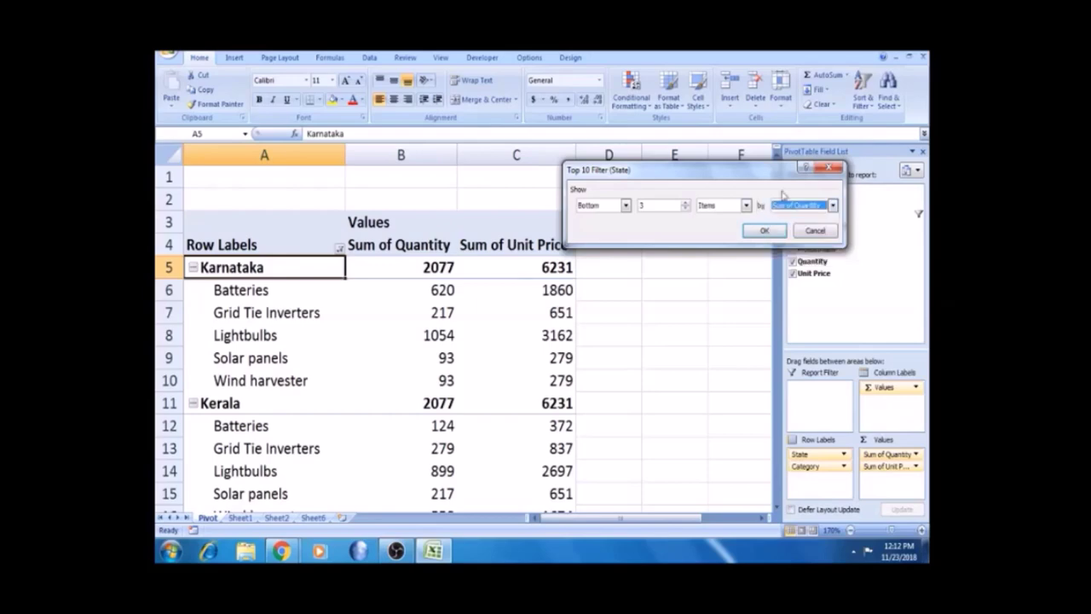
click(752, 230)
click(387, 309)
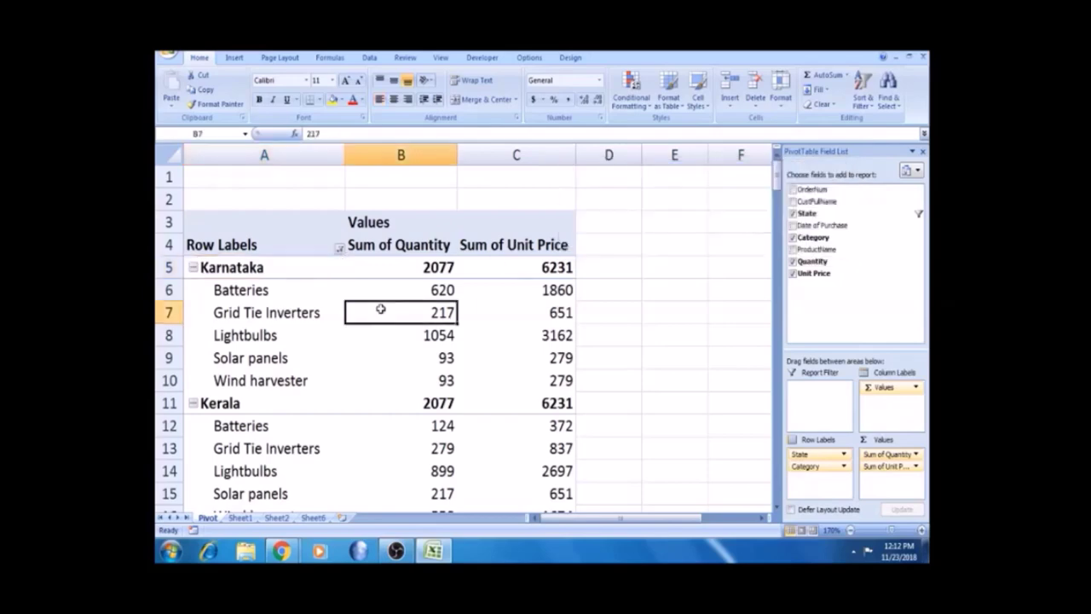
click(341, 251)
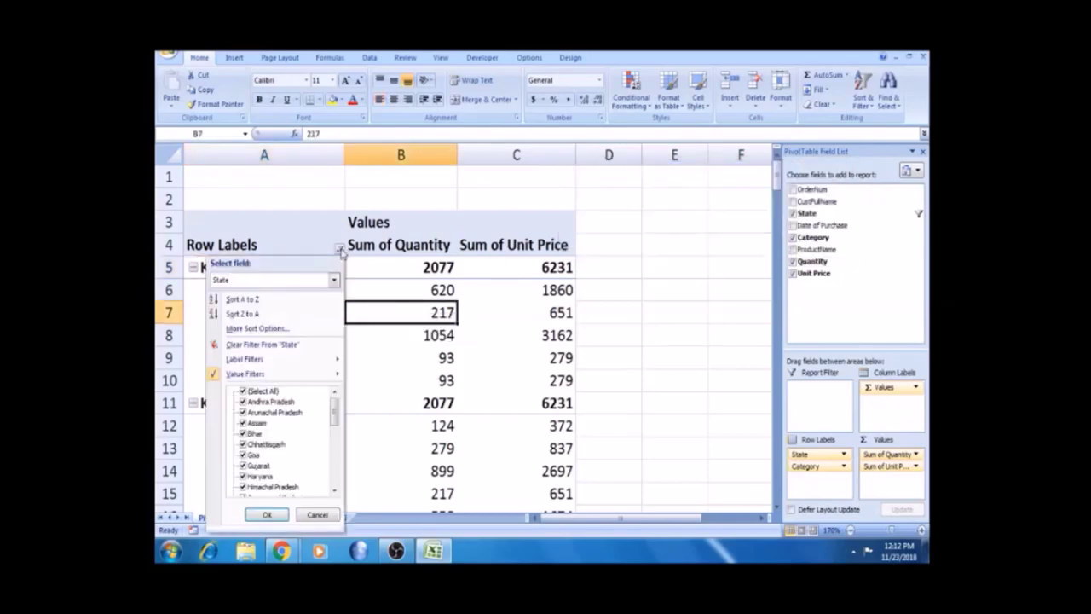
click(272, 345)
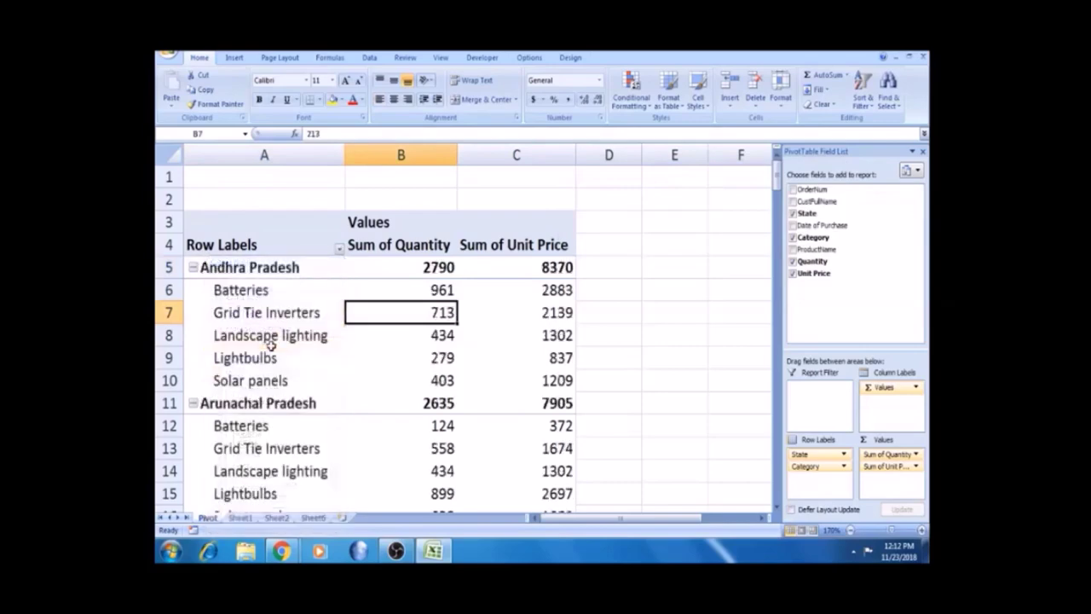
click(254, 292)
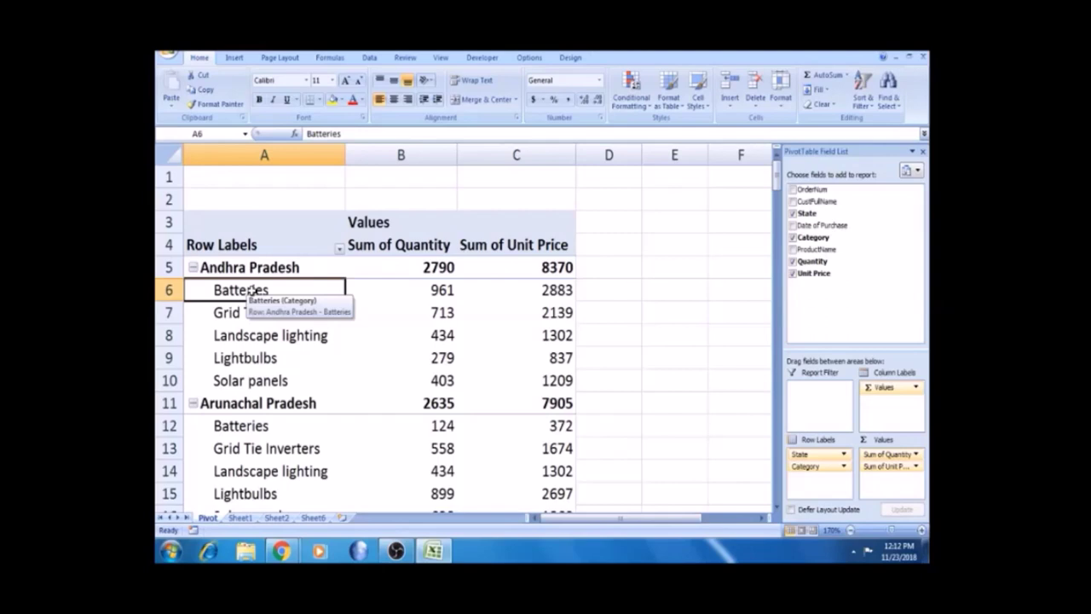
click(282, 314)
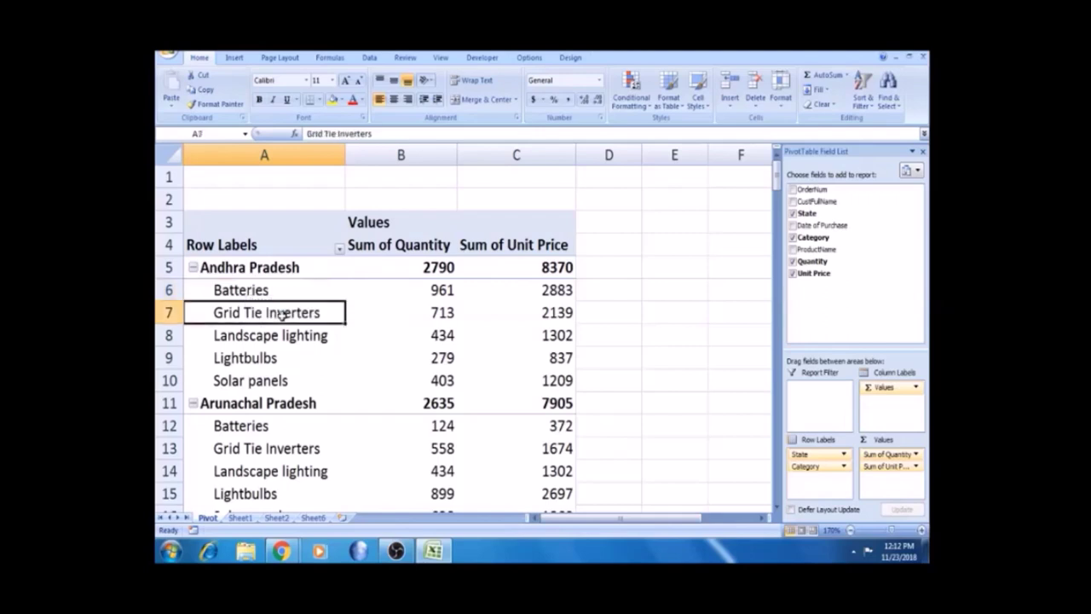
- Set a Category value filter of Bottom 2 items by Sum of Quantity
click(340, 249)
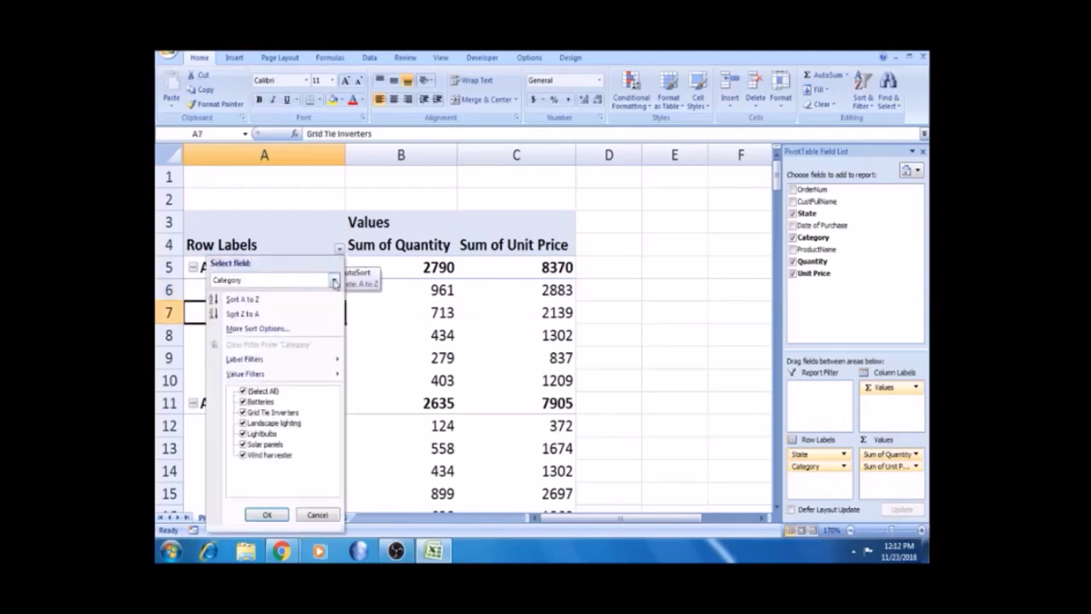
click(335, 281)
click(334, 281)
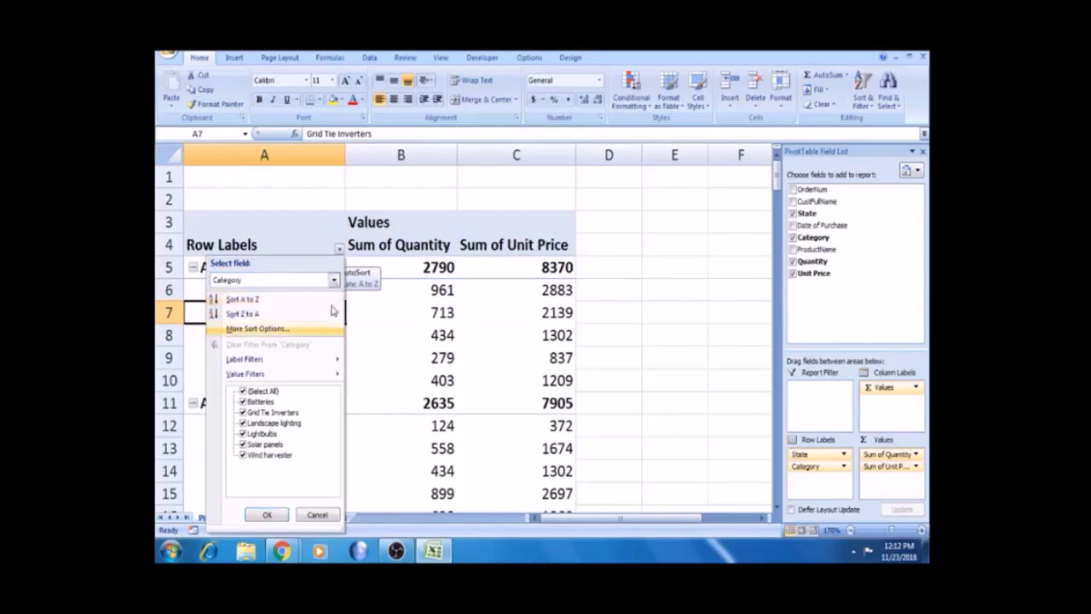
mouse_move(315, 382)
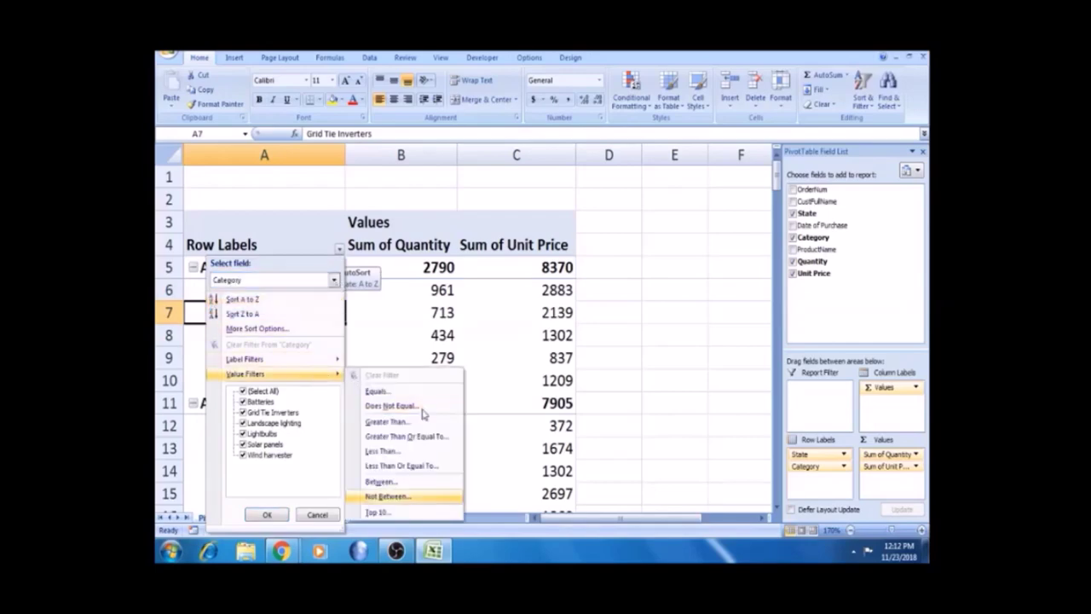
click(391, 514)
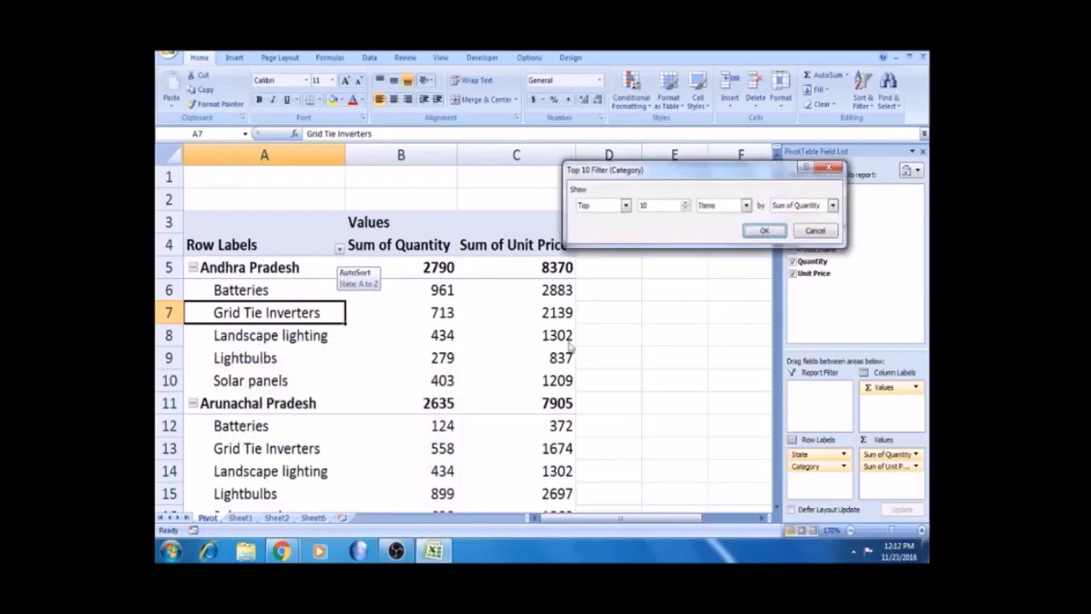
click(665, 208)
key(BackSpace)
key(BackSpace)
text(2)
click(626, 206)
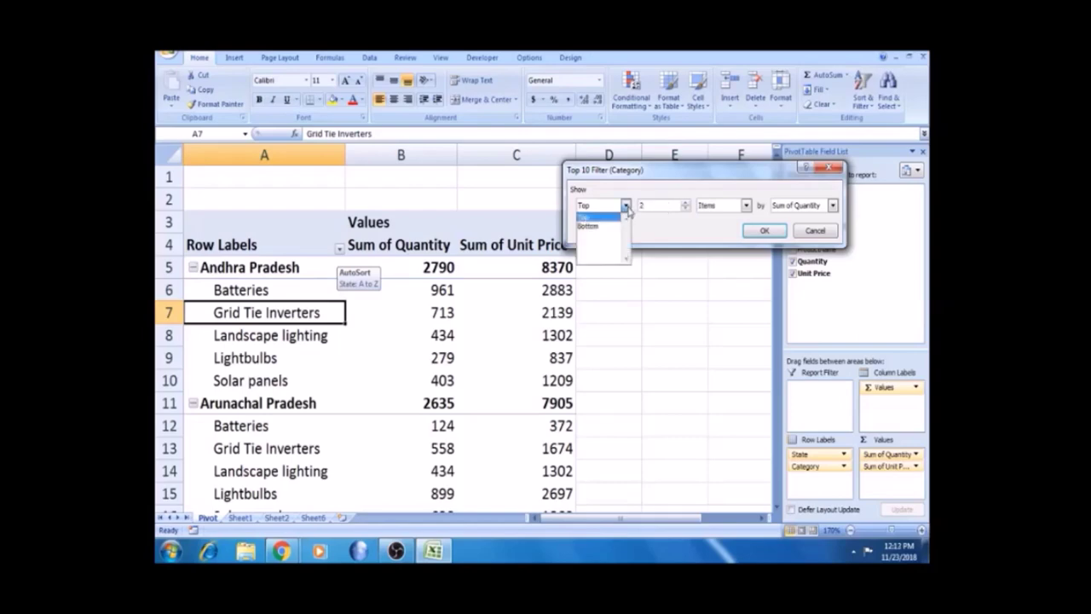
click(613, 227)
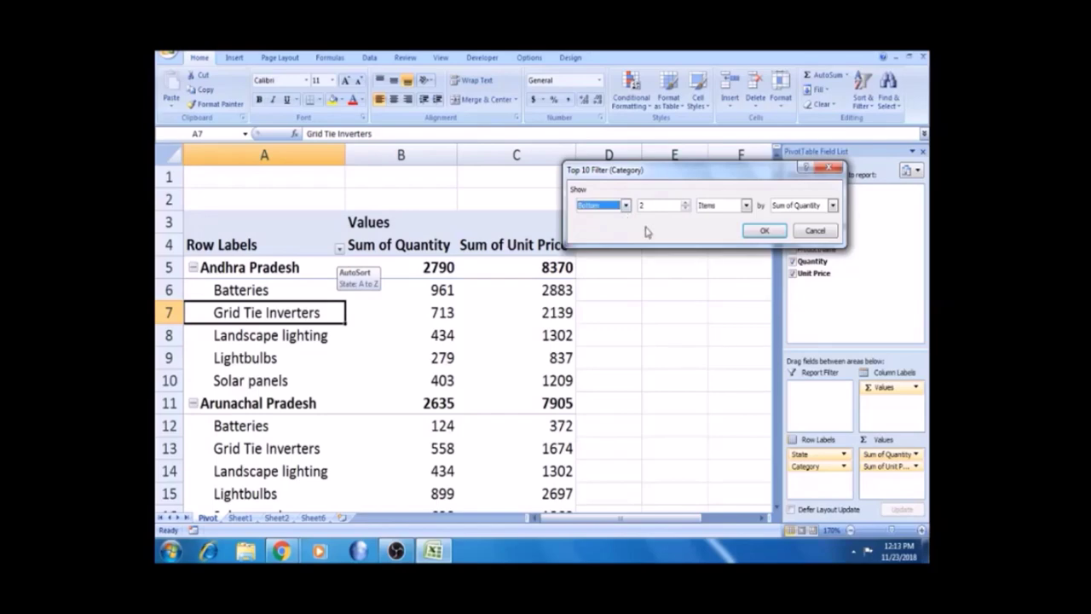
click(754, 232)
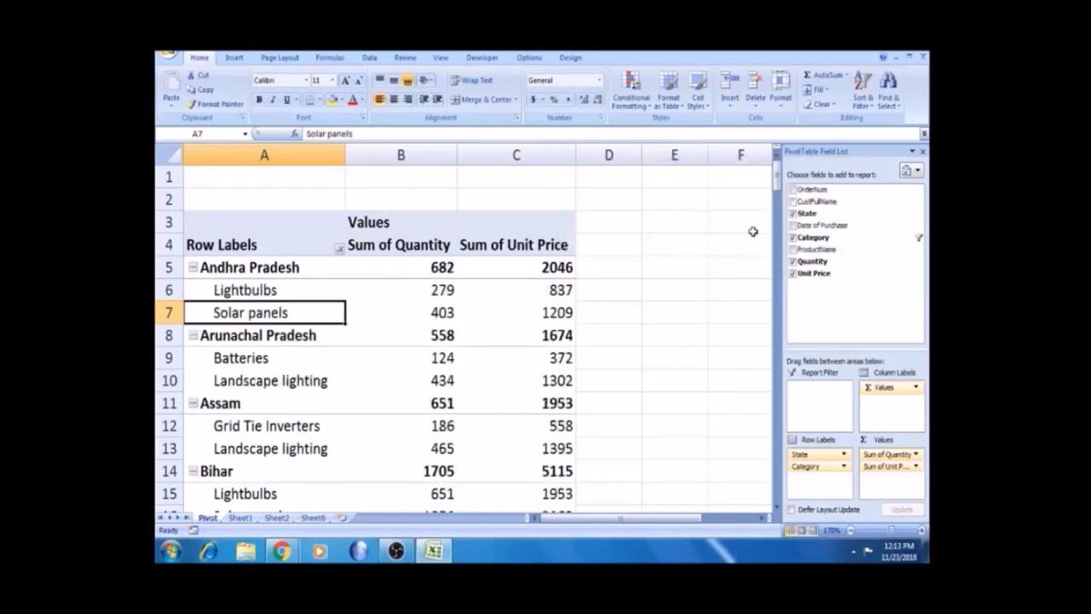
click(290, 292)
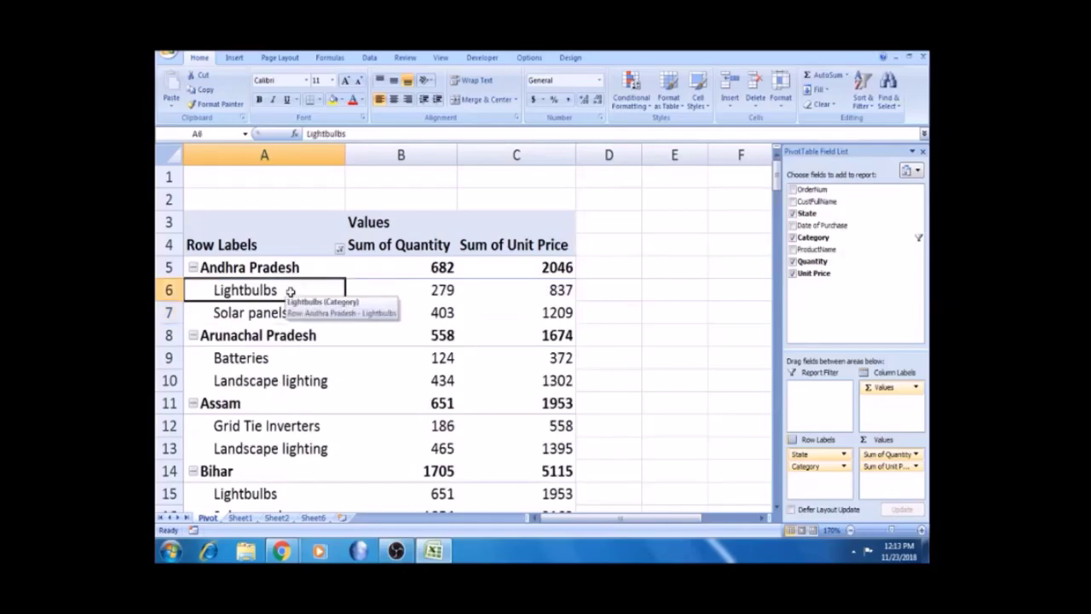
key(Down)
key(Down)
key(Up)
key(Up)
key(Up)
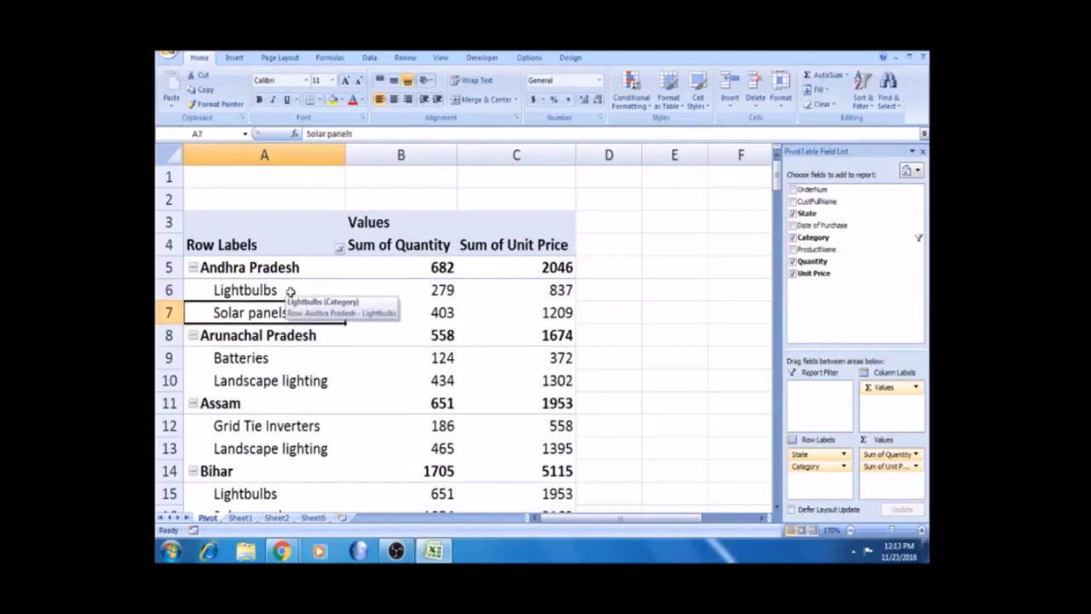
key(Down)
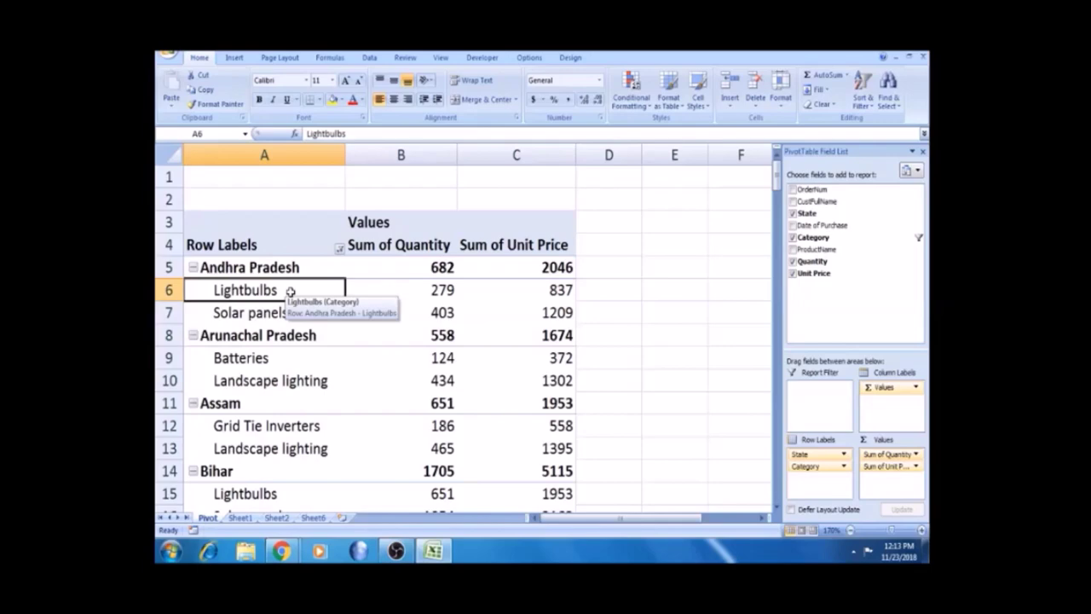
key(Right)
key(Left)
key(Right)
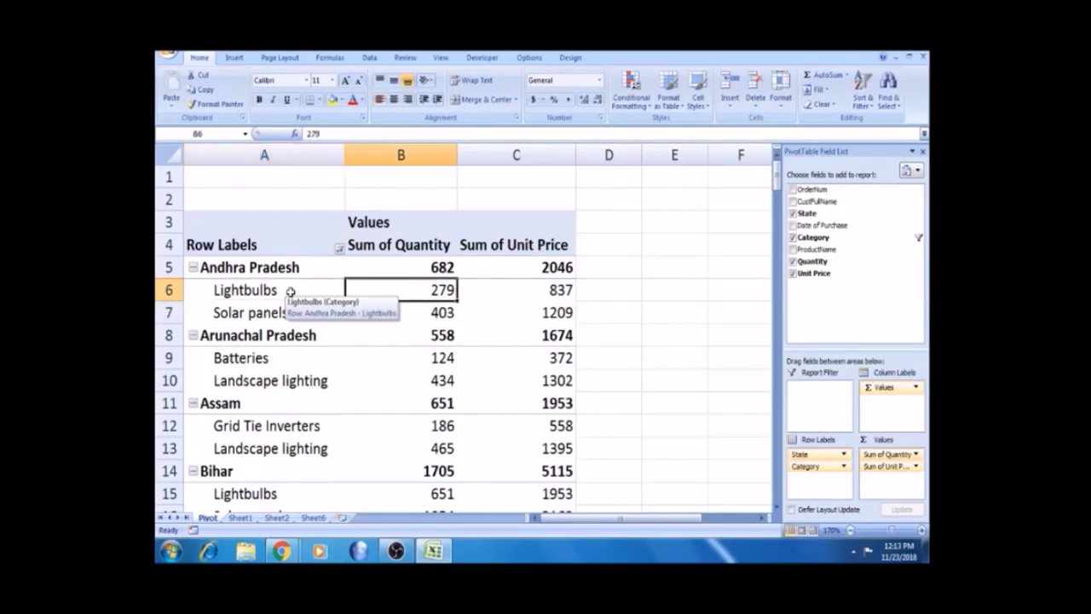
key(Down)
key(Up)
key(Left)
key(Down)
key(Up)
key(Right)
key(Left)
key(Up)
key(Down)
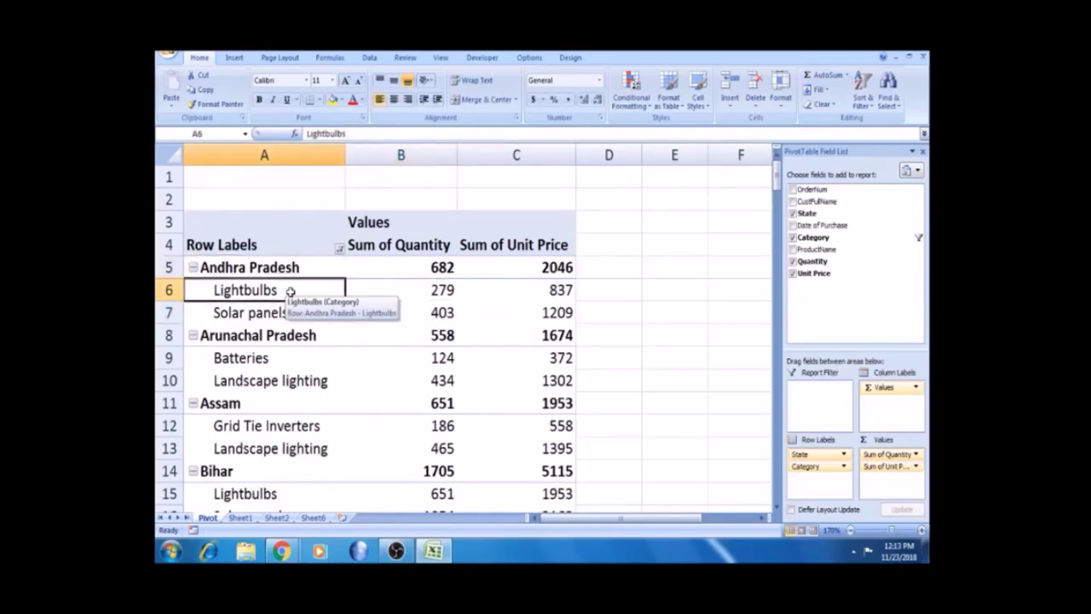
key(Down)
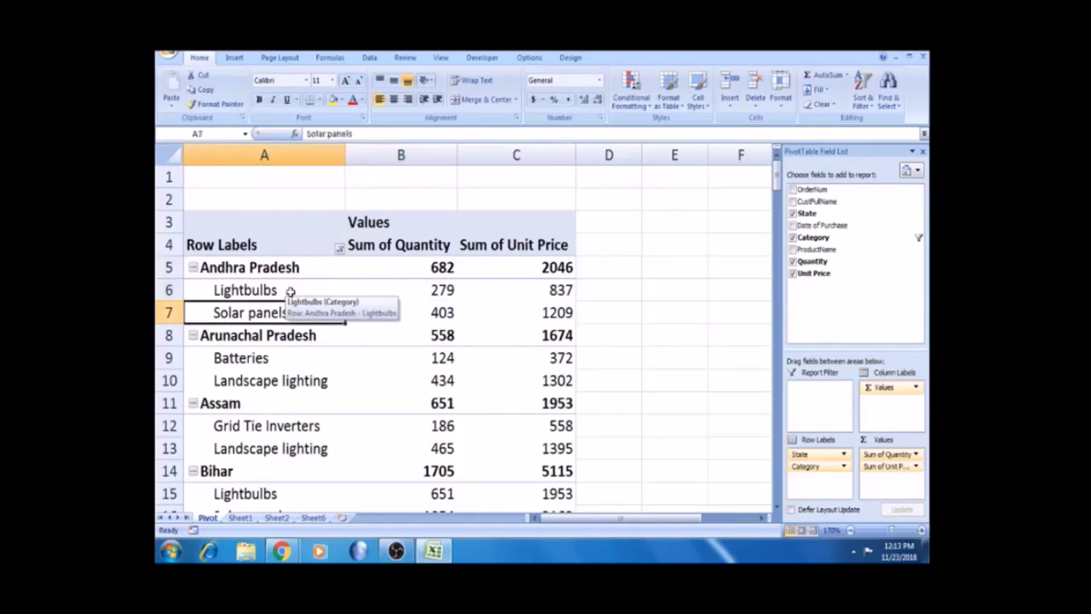
key(Down)
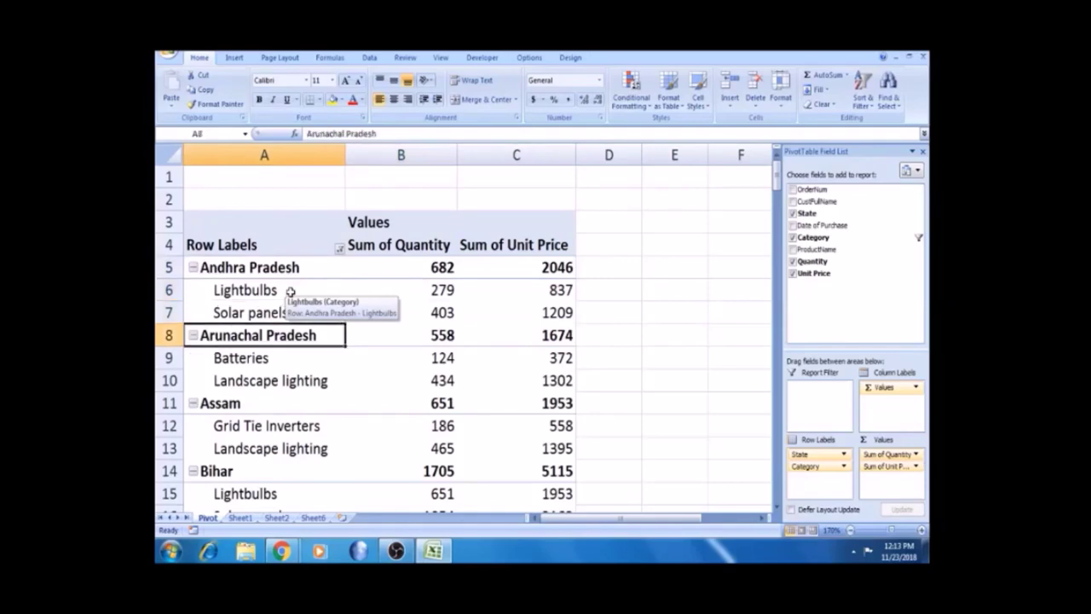
- Open the State top-N filter settings from Andhra Pradesh's label, then cancel them
key(Down)
key(Down)
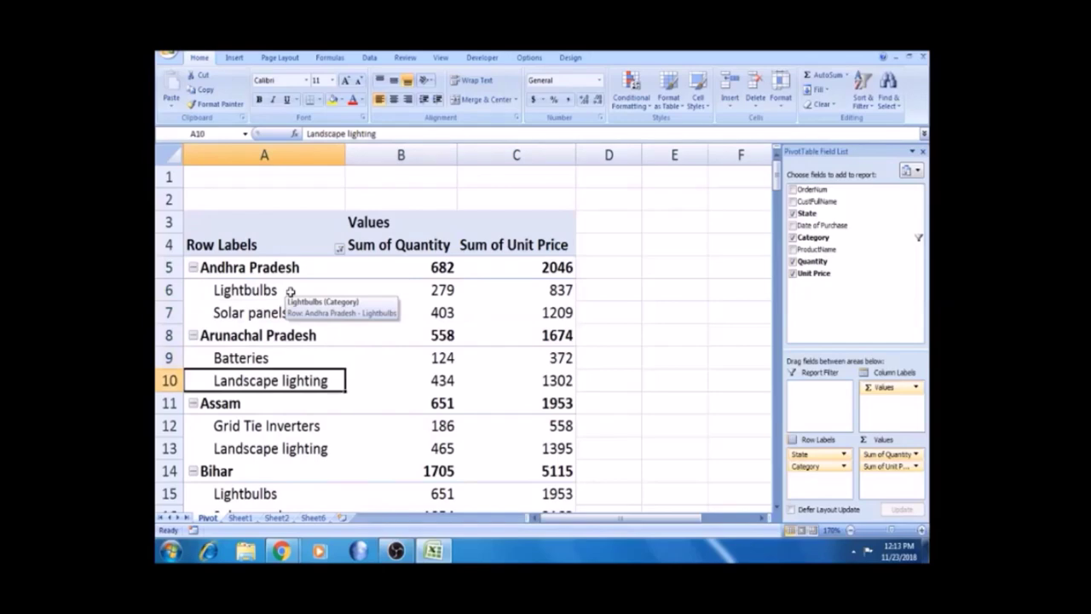
click(316, 266)
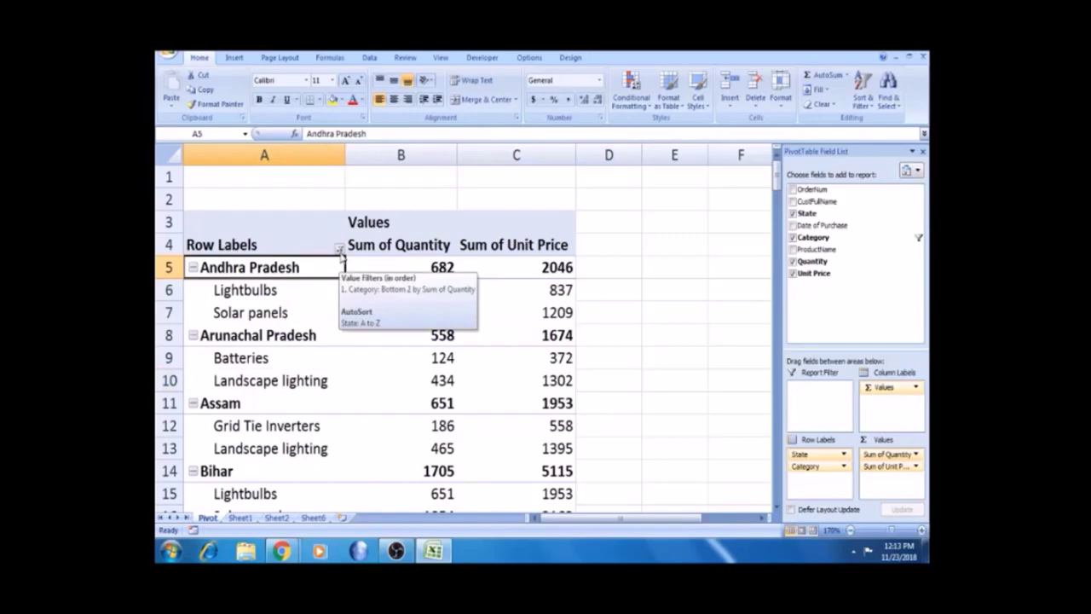
click(340, 250)
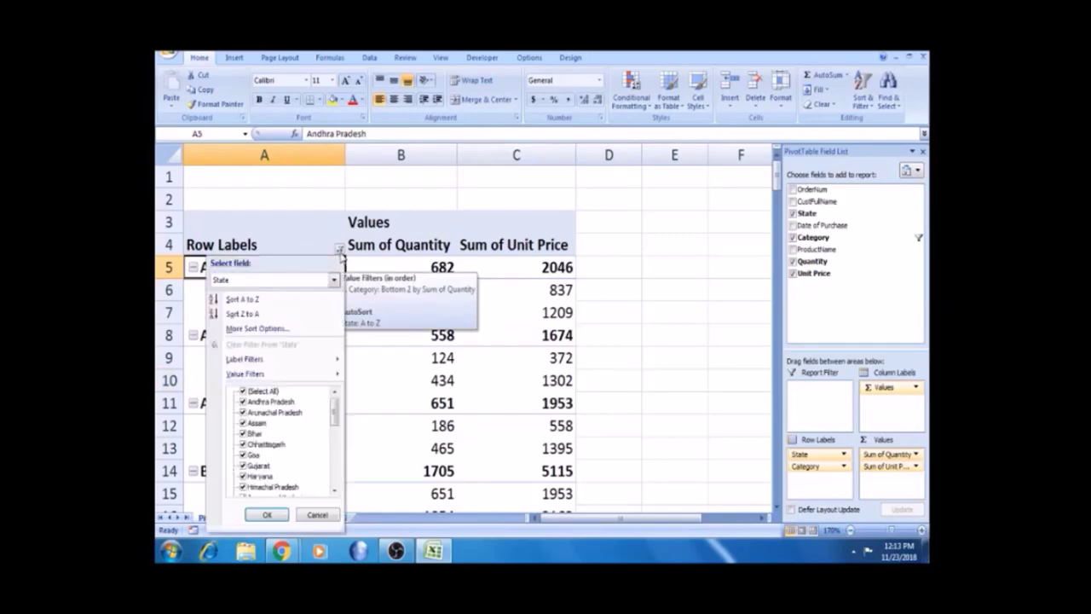
mouse_move(312, 375)
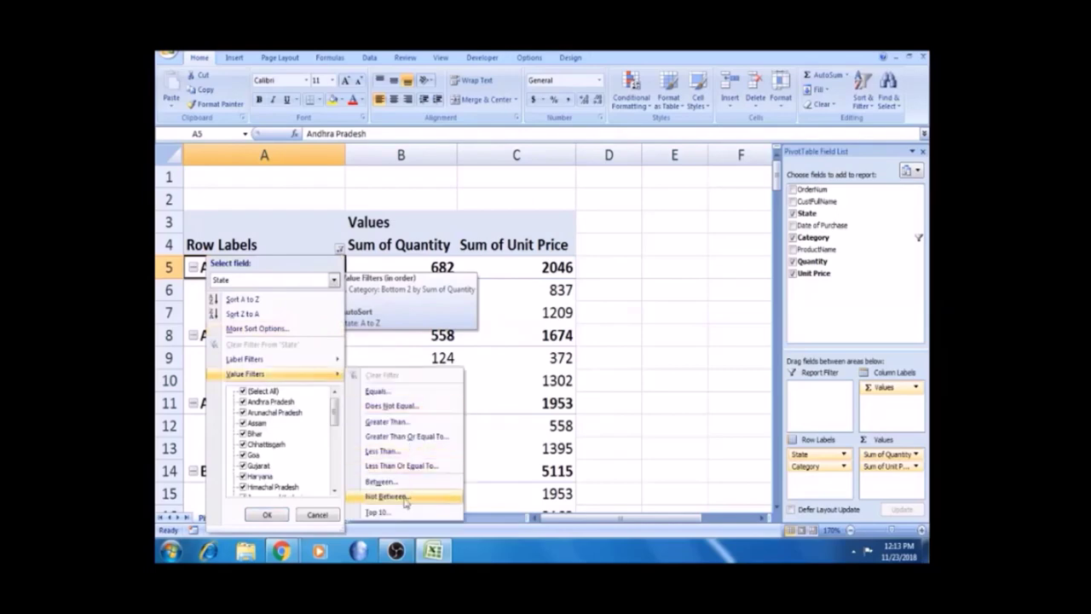
click(375, 512)
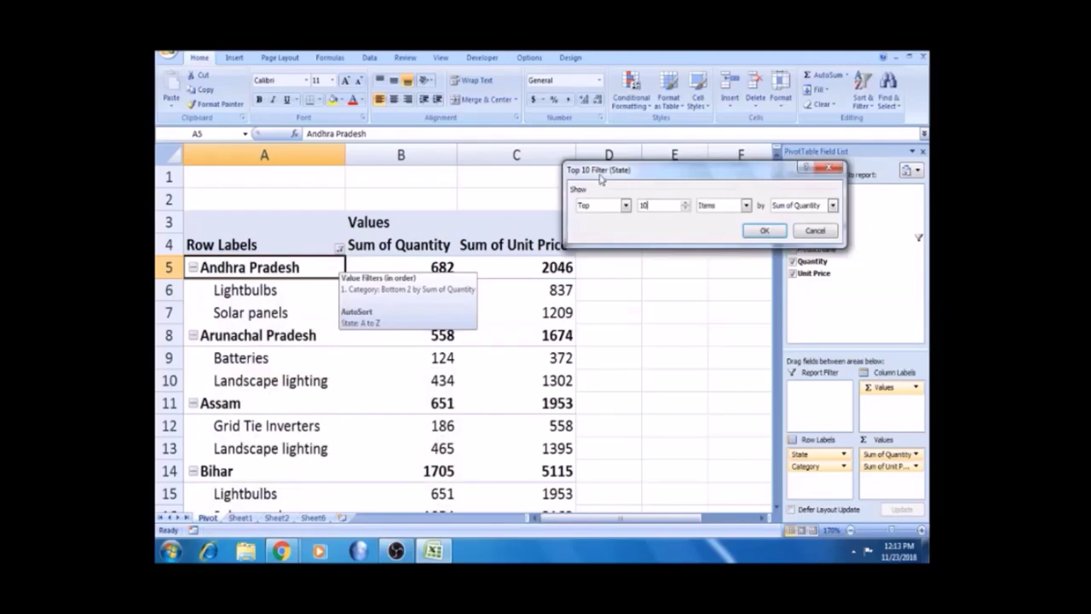
key(Escape)
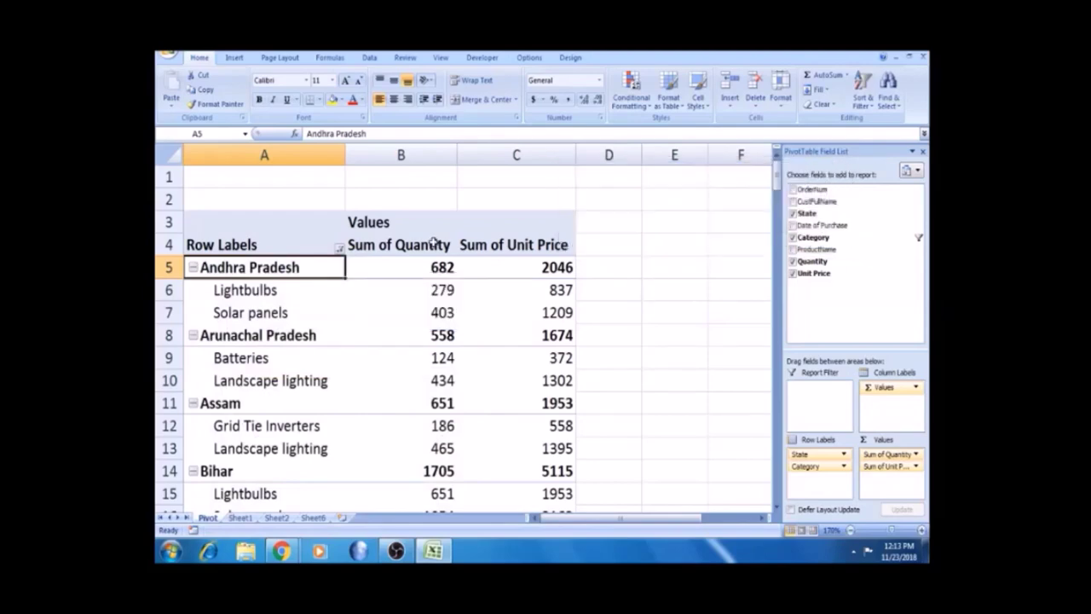
- Change the Category value filter to Top 1 item by Sum of Quantity
click(339, 248)
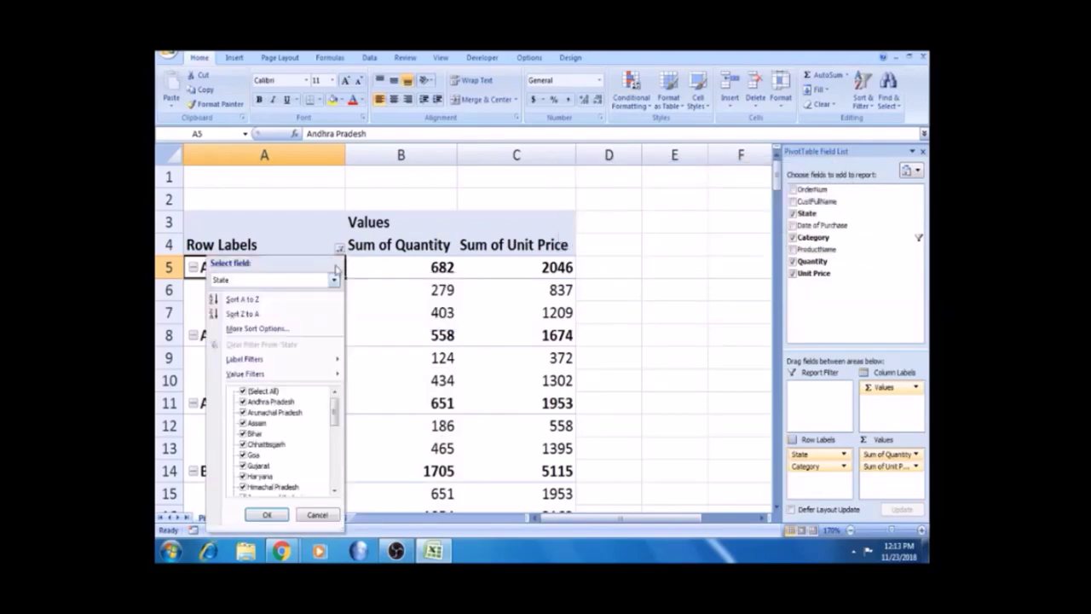
click(334, 279)
click(310, 308)
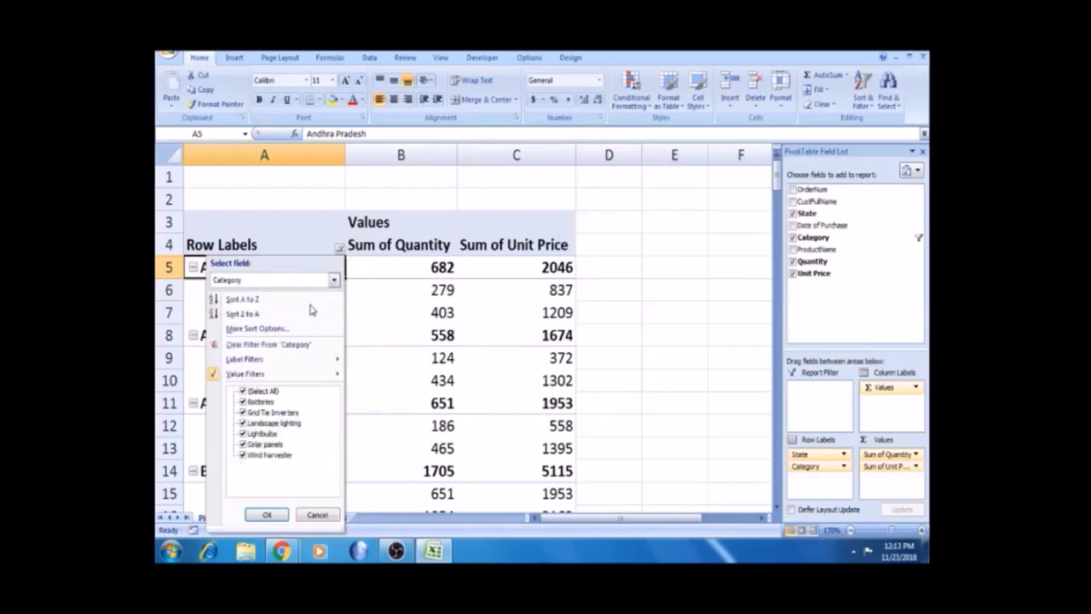
mouse_move(322, 381)
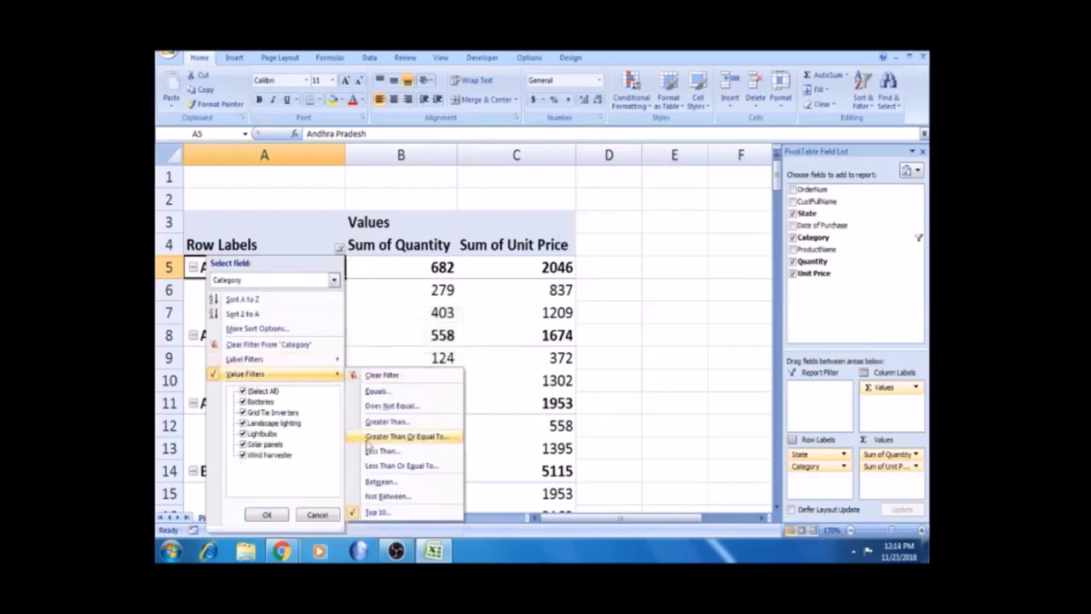
click(372, 513)
click(621, 205)
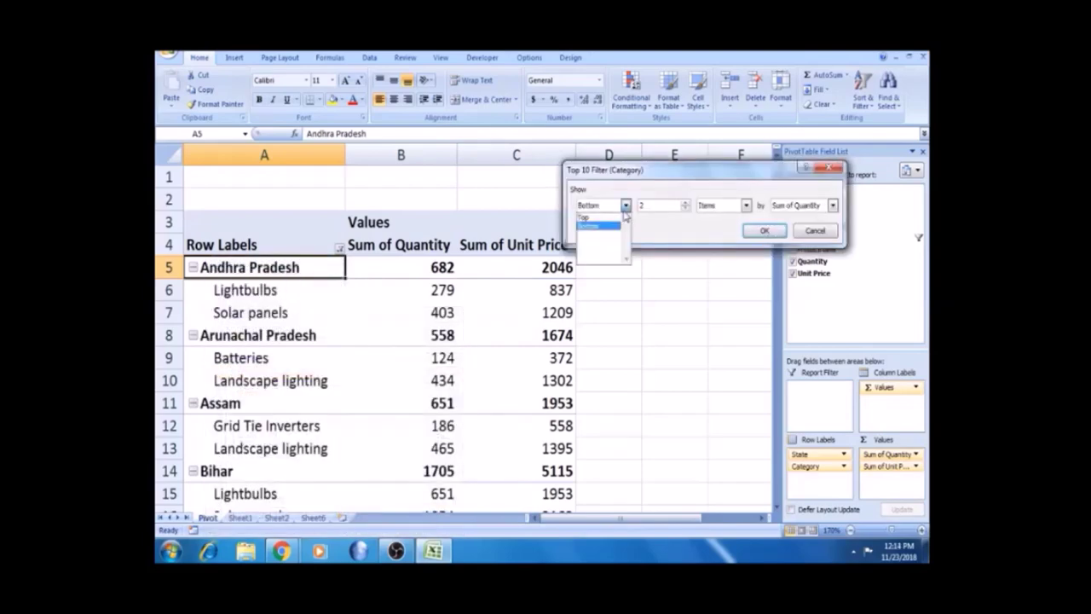
click(614, 217)
click(648, 208)
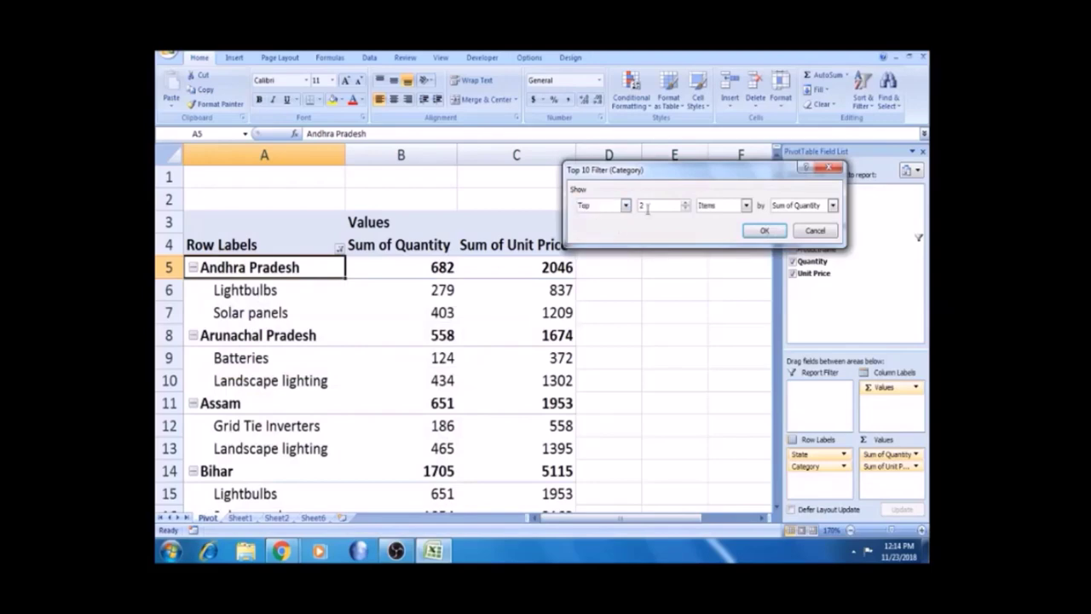
key(BackSpace)
text(1)
click(761, 232)
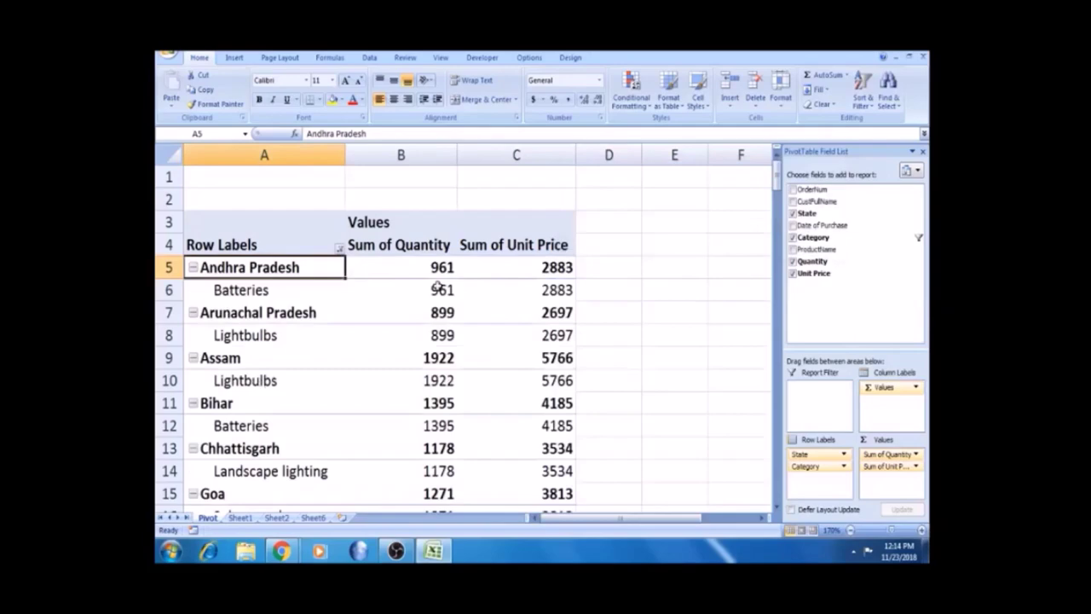
- Inspect the Top 1 results, selecting Batteries (961) and Arunachal Pradesh's Lightbulbs
click(281, 295)
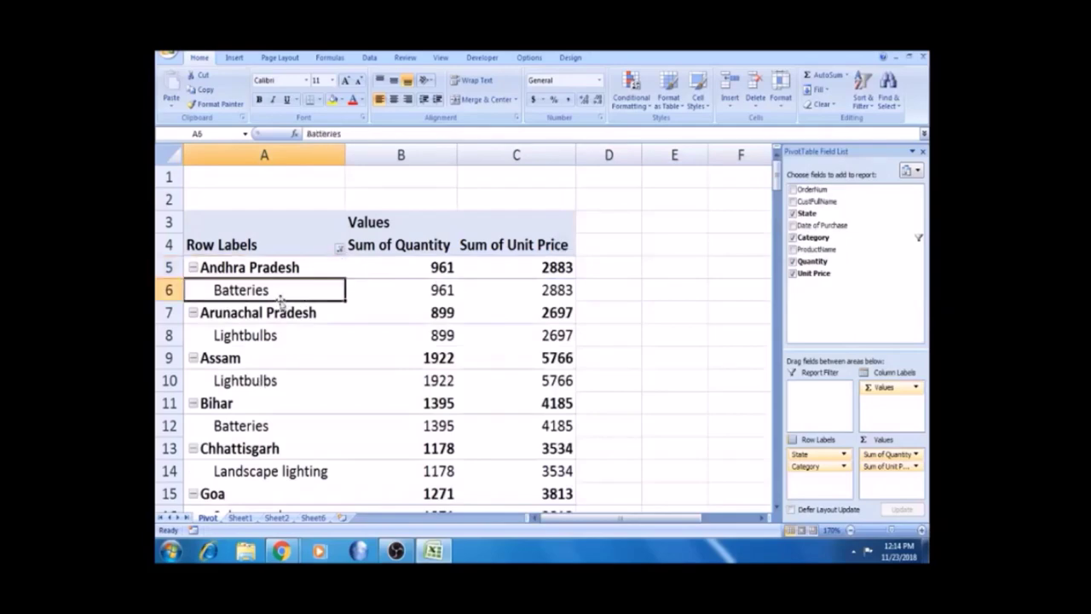
click(421, 295)
click(299, 290)
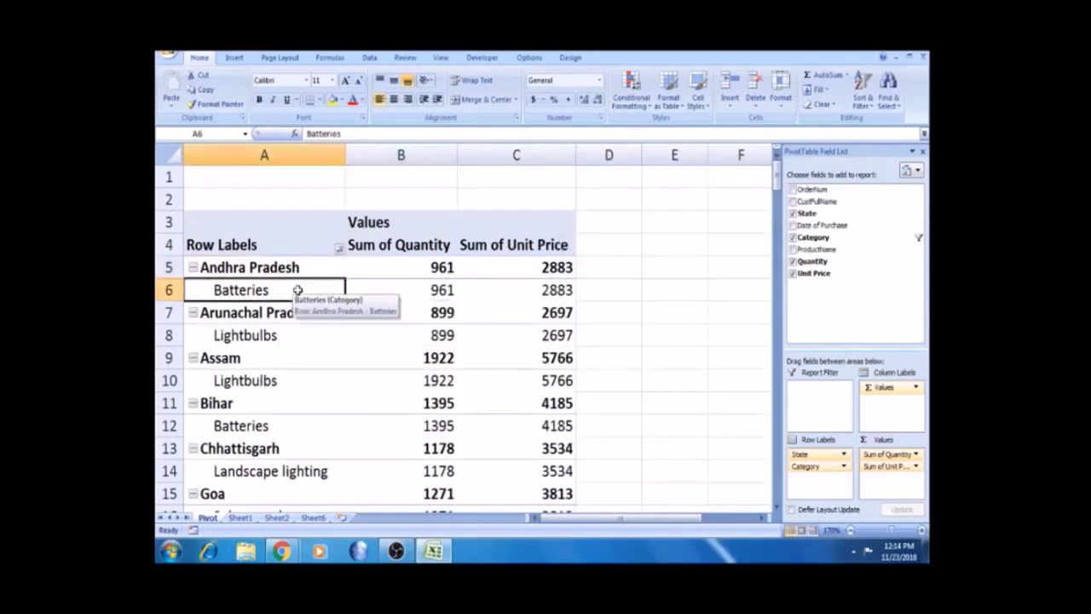
click(286, 336)
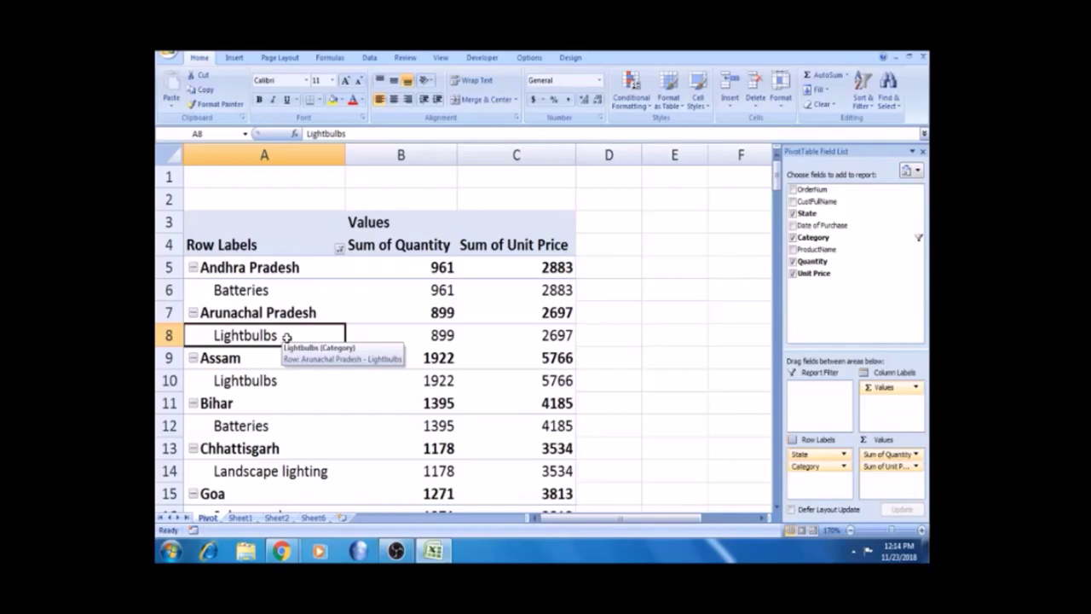
click(280, 290)
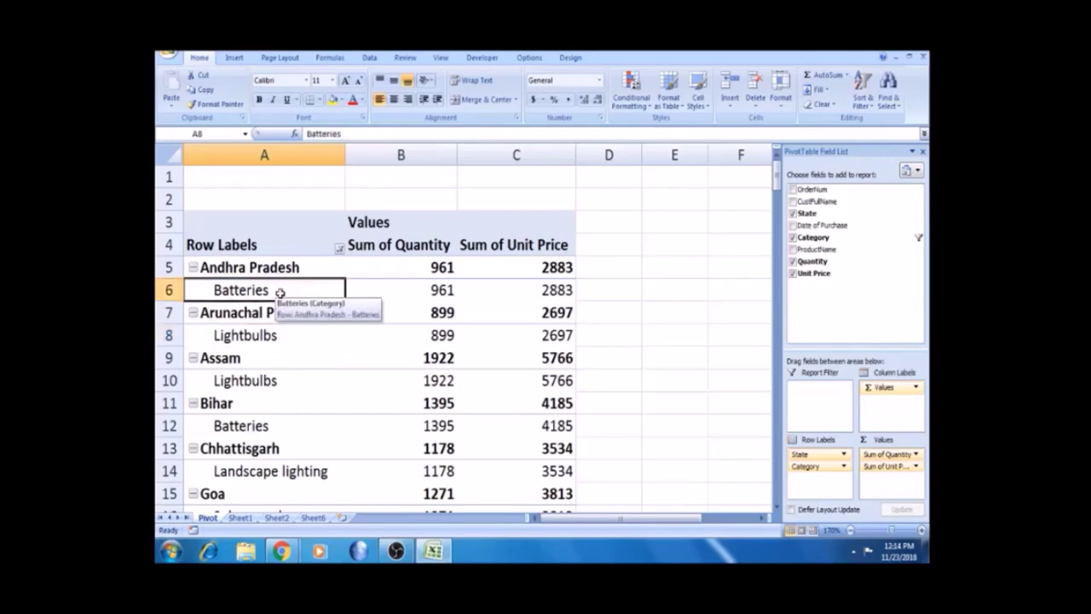
- Look over the Row Labels filter menu, then switch to the Sheet1 order data
click(280, 269)
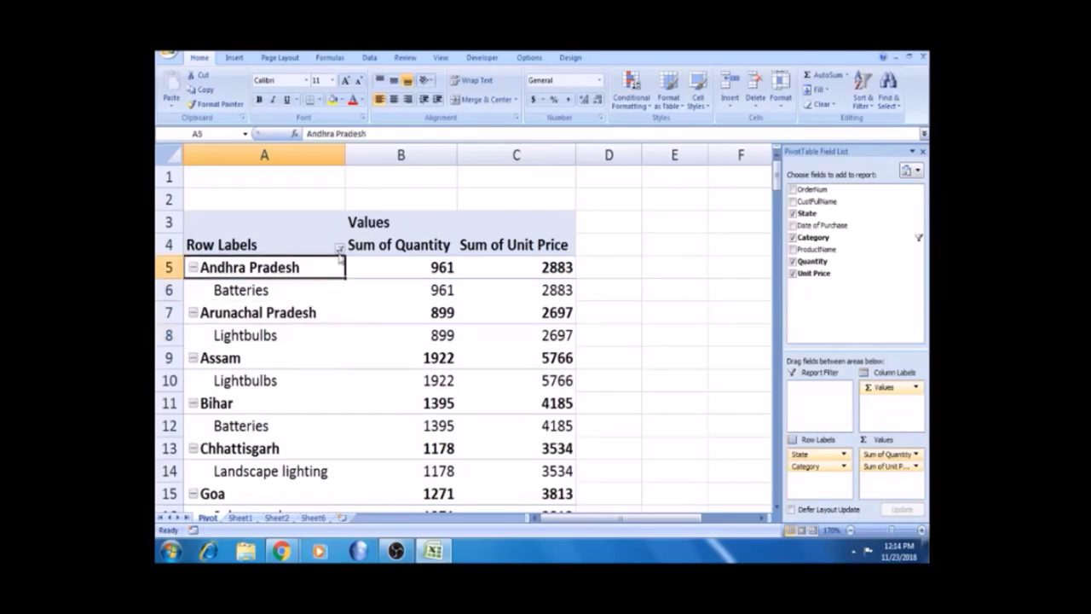
click(339, 250)
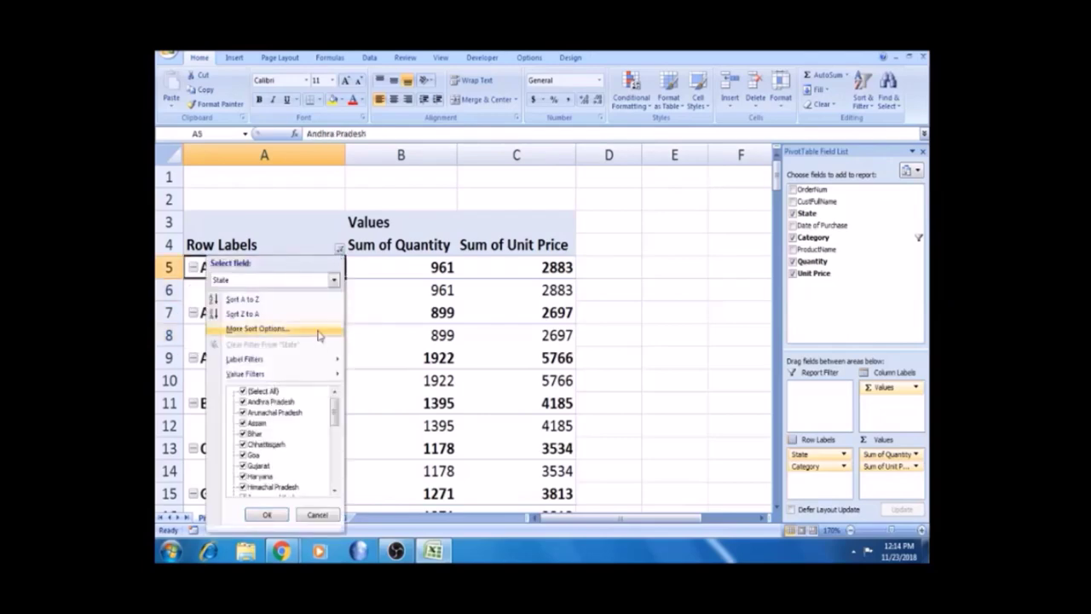
mouse_move(300, 377)
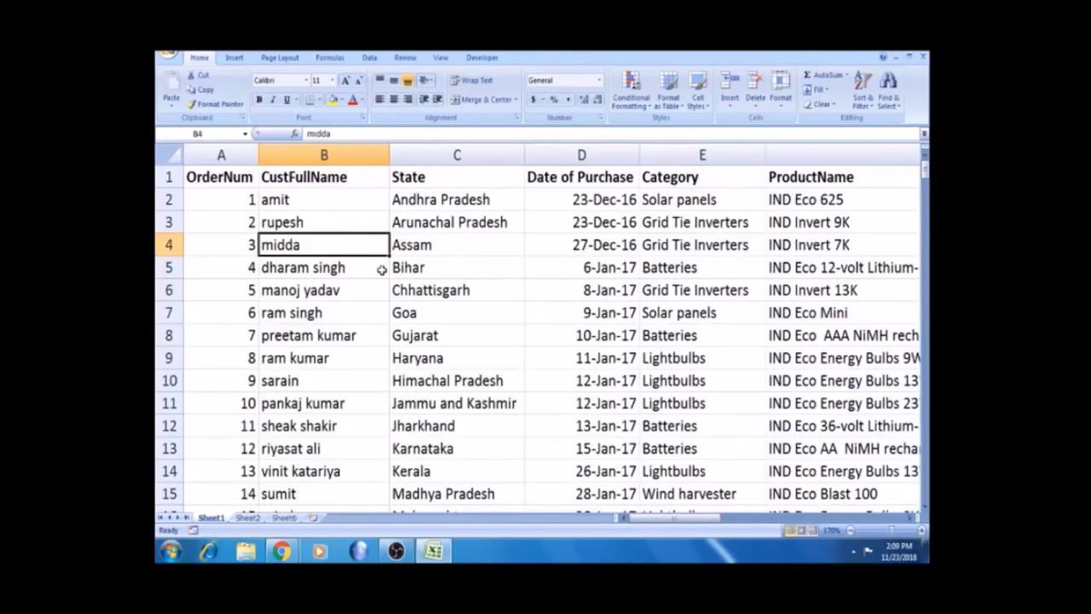
click(379, 270)
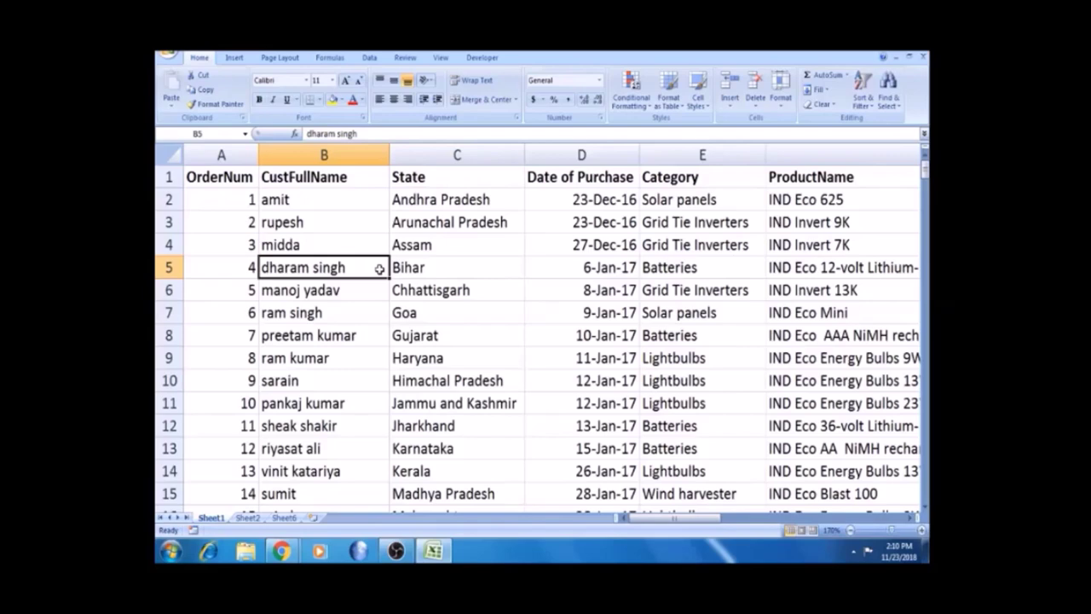
- Insert a PivotTable from the order data onto a new worksheet
click(360, 238)
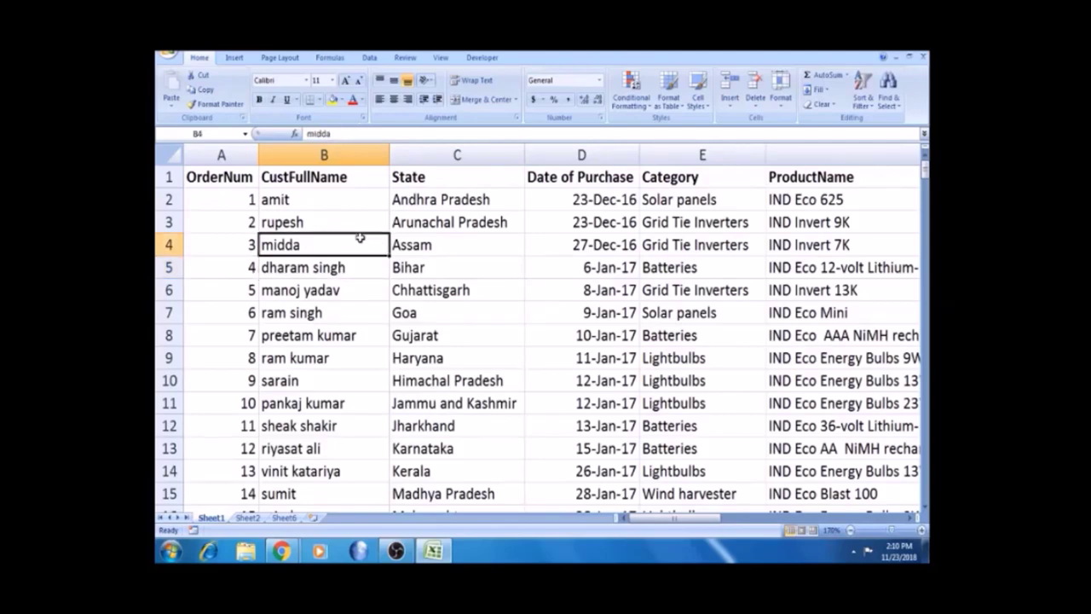
click(359, 269)
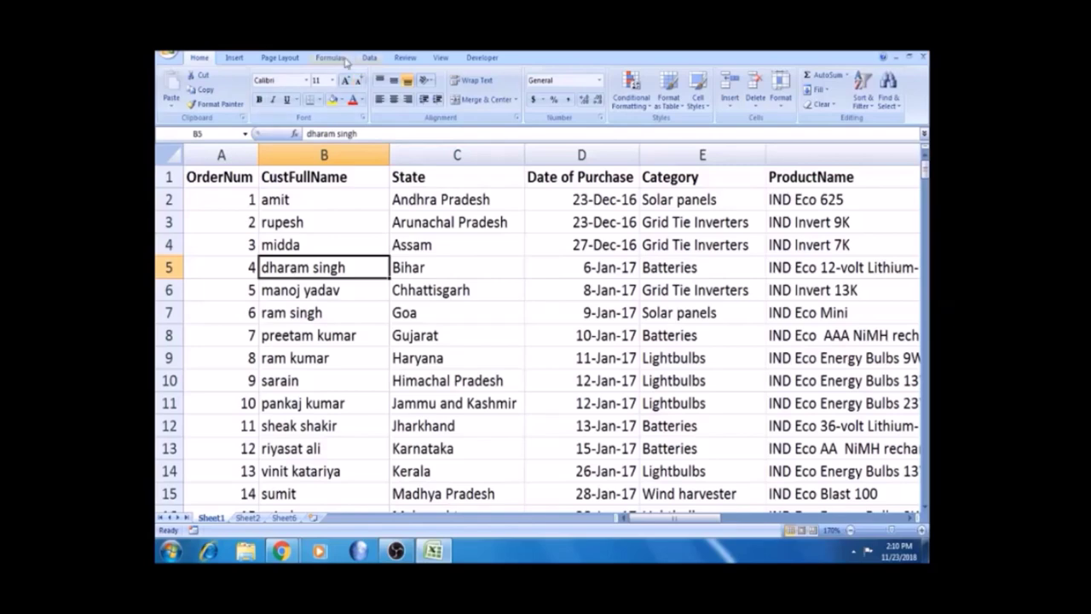
click(230, 60)
click(176, 100)
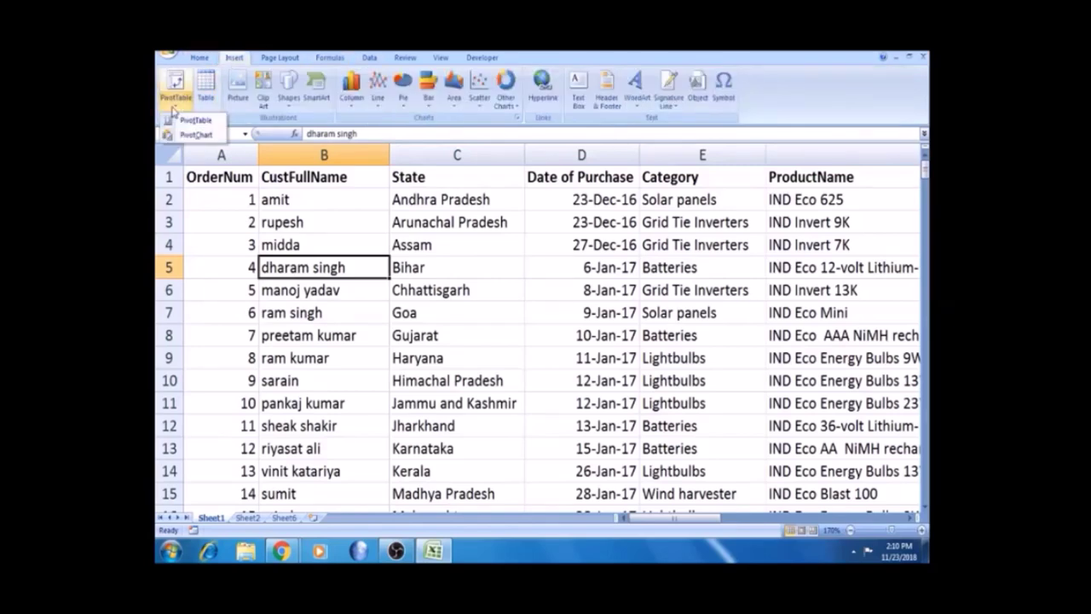
click(190, 122)
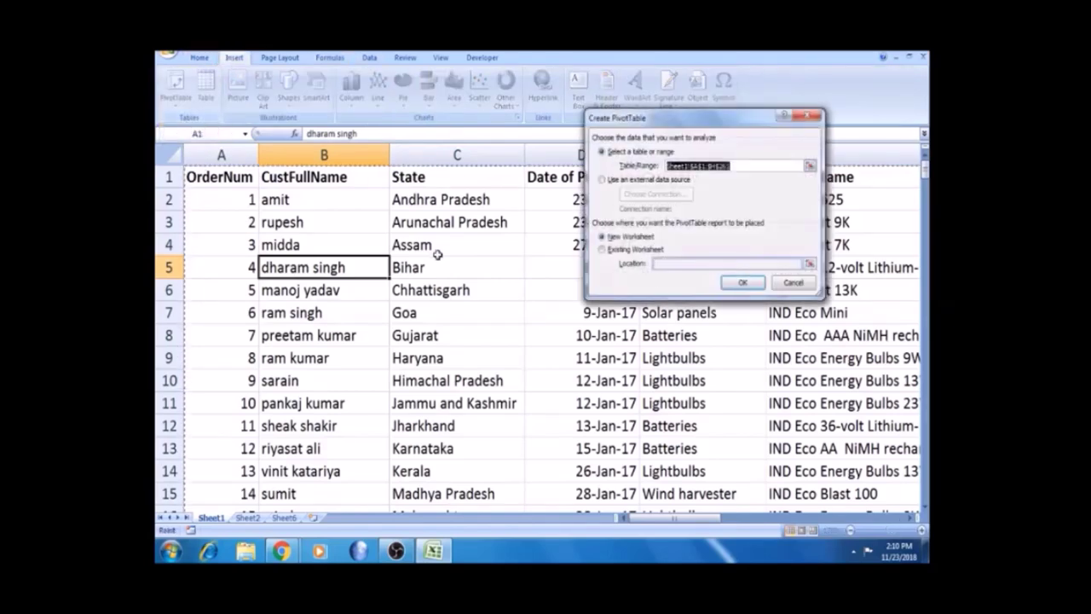
click(743, 284)
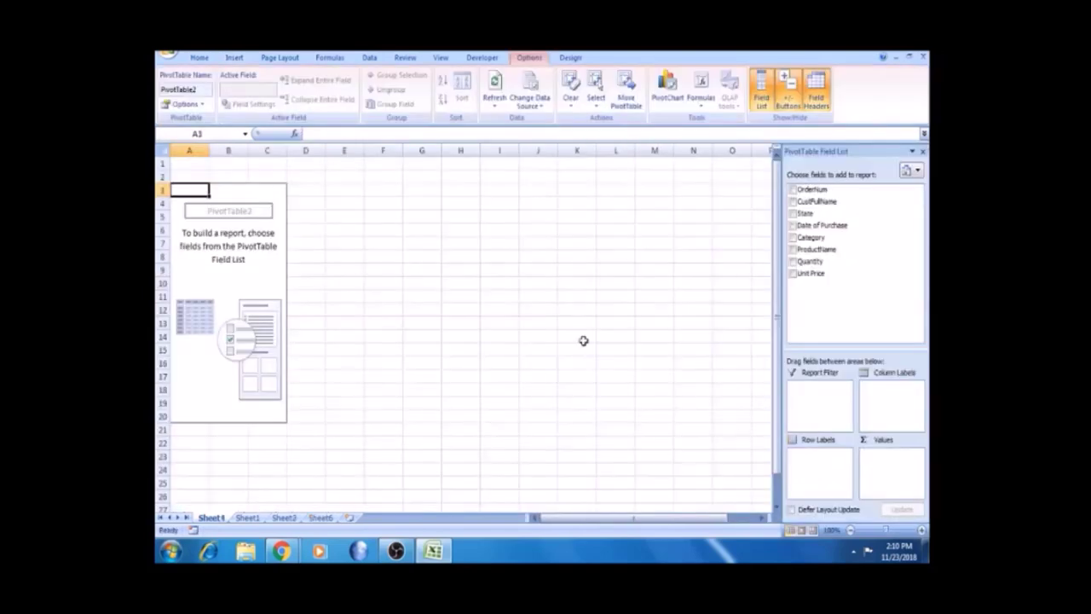
- Lay out State then Category as row fields with Sum of Quantity as values
drag(827, 239, 811, 469)
drag(807, 213, 811, 481)
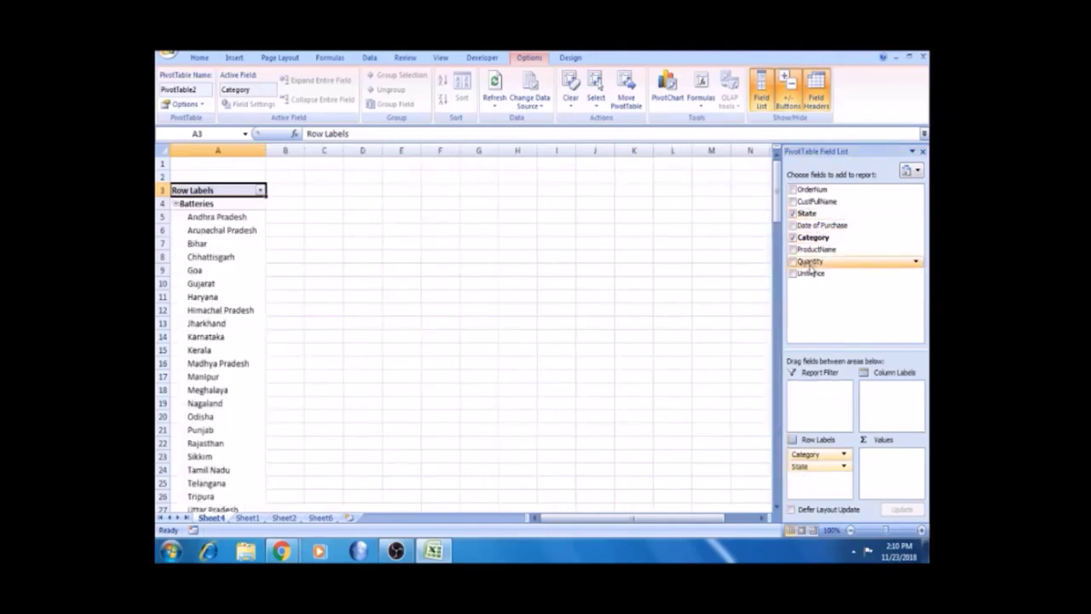
drag(809, 267, 891, 464)
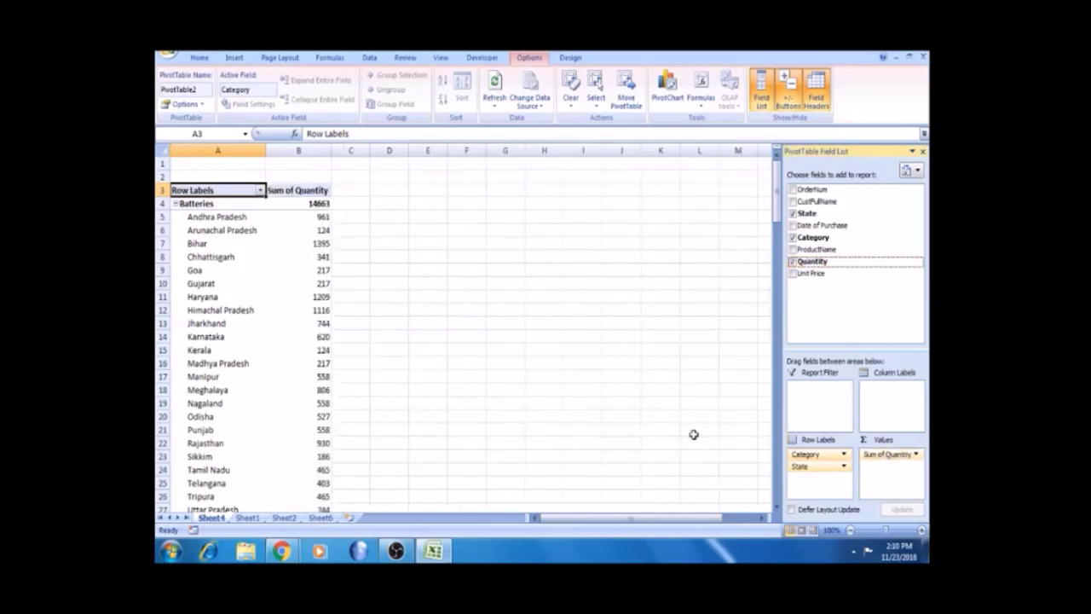
drag(828, 458, 821, 491)
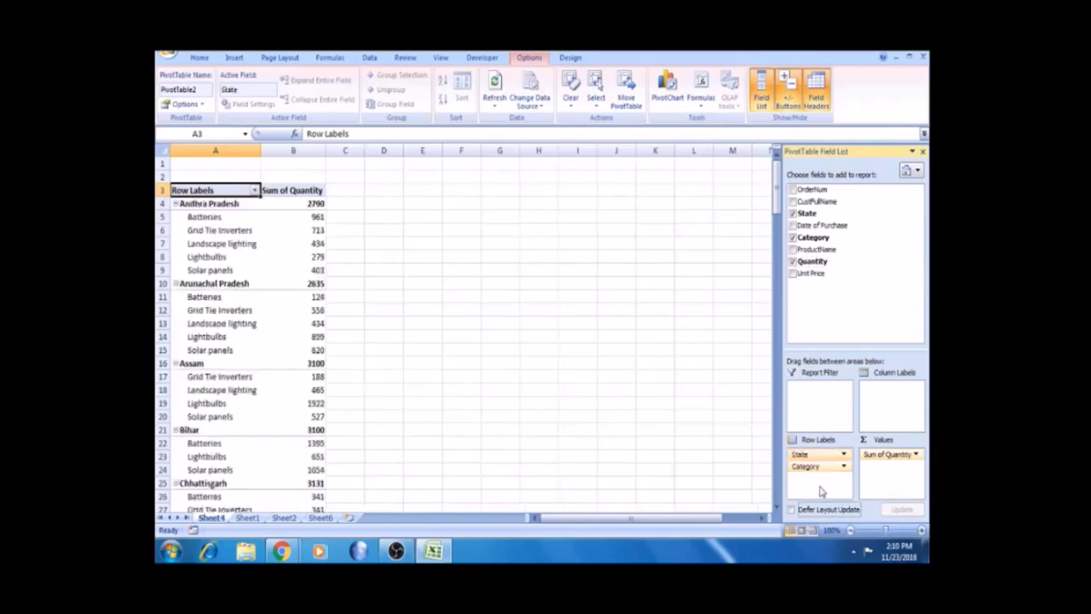
click(370, 227)
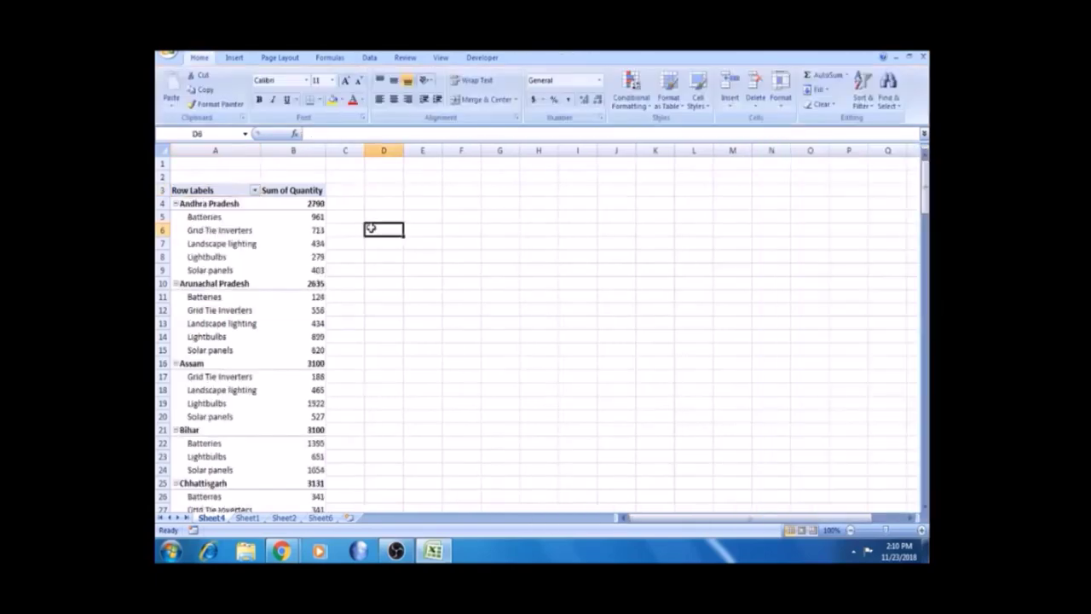
- Zoom the sheet to 150% and filter the State field to Andhra Pradesh only
click(922, 530)
click(922, 530)
click(922, 530)
click(922, 530)
click(922, 530)
click(922, 531)
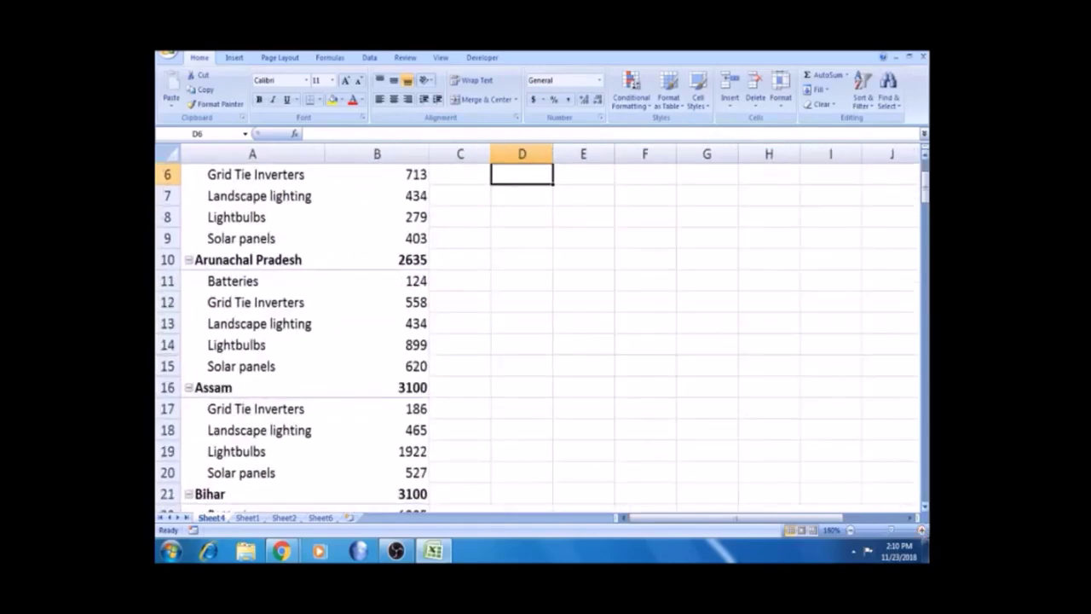
drag(925, 187, 925, 165)
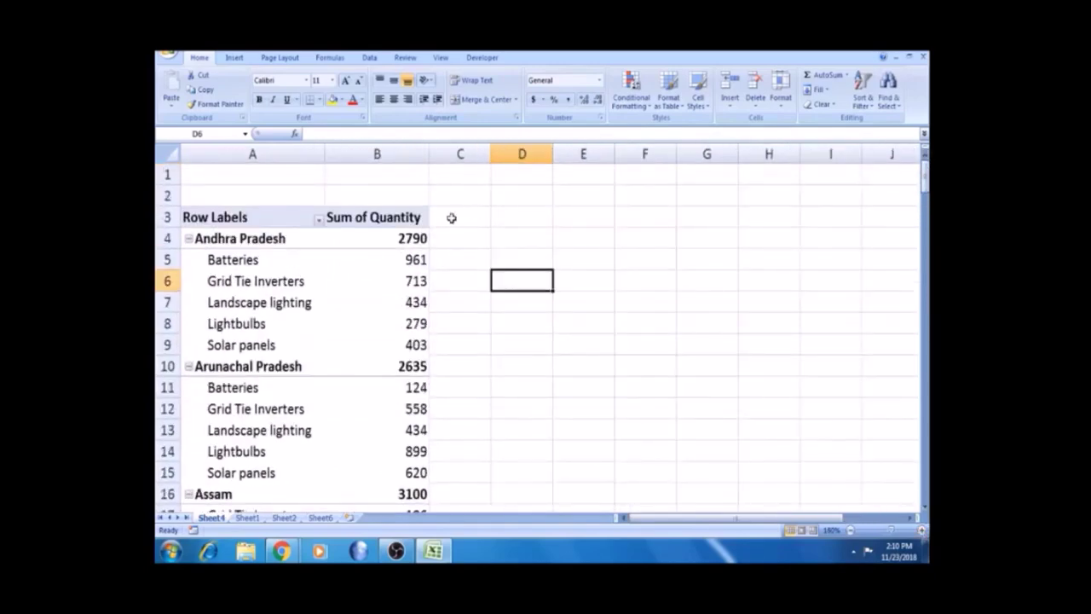
click(282, 266)
click(318, 219)
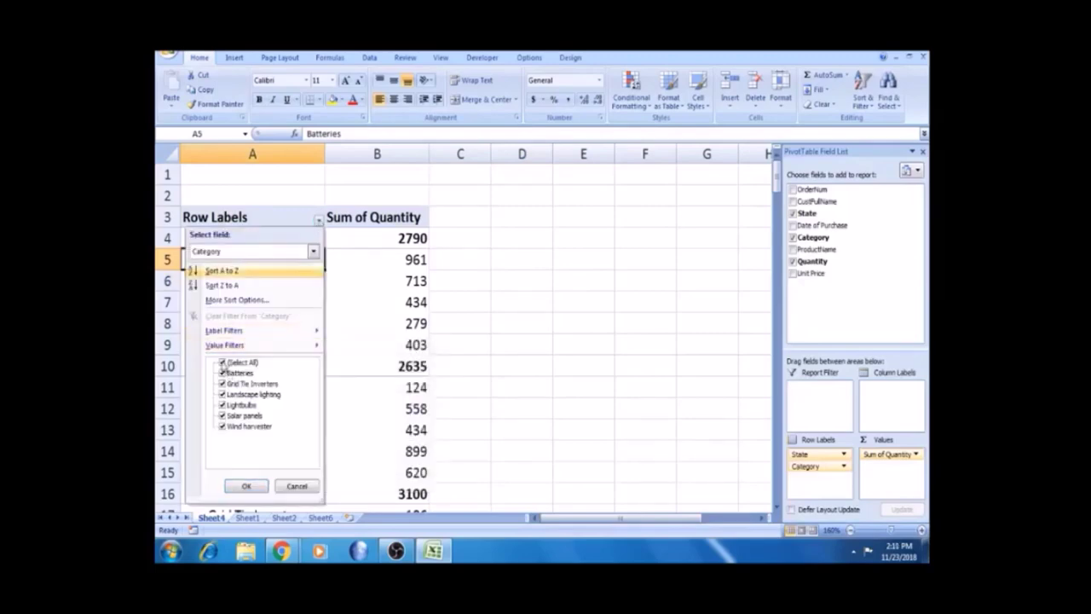
click(313, 252)
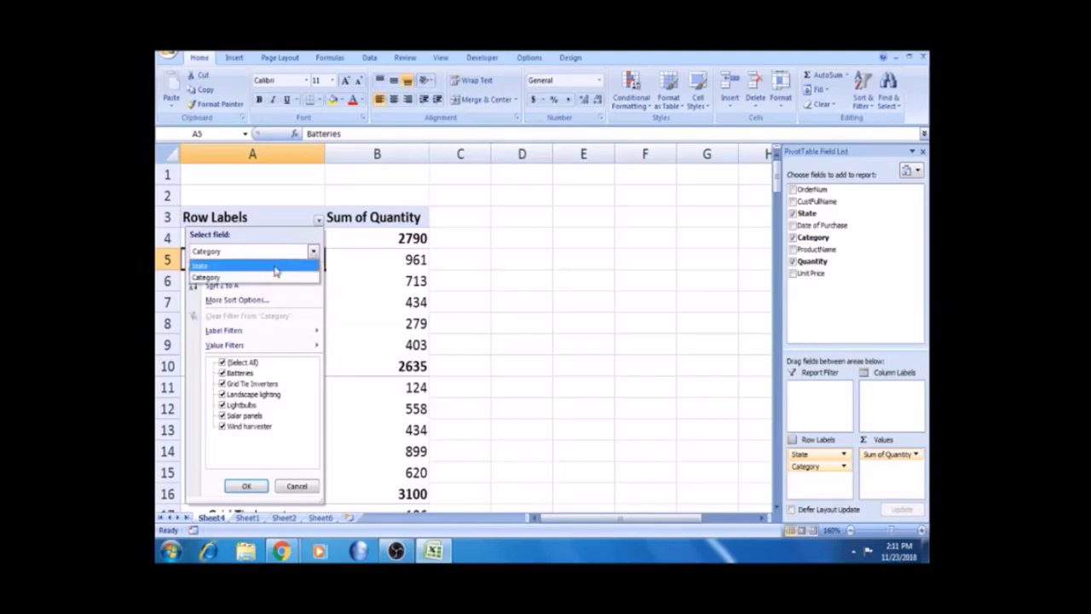
click(275, 266)
click(224, 363)
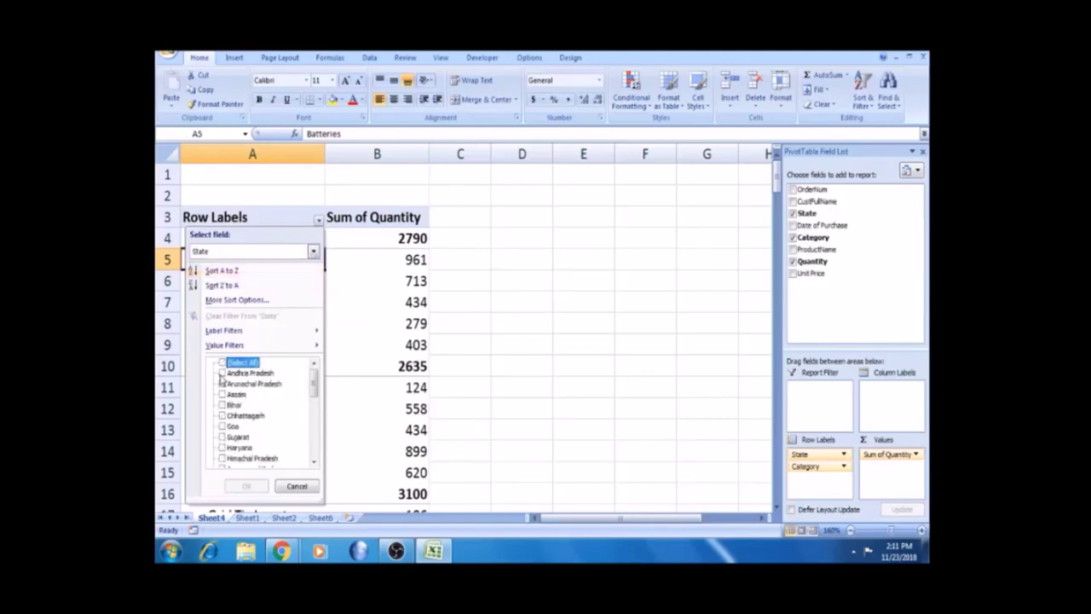
click(222, 373)
click(246, 486)
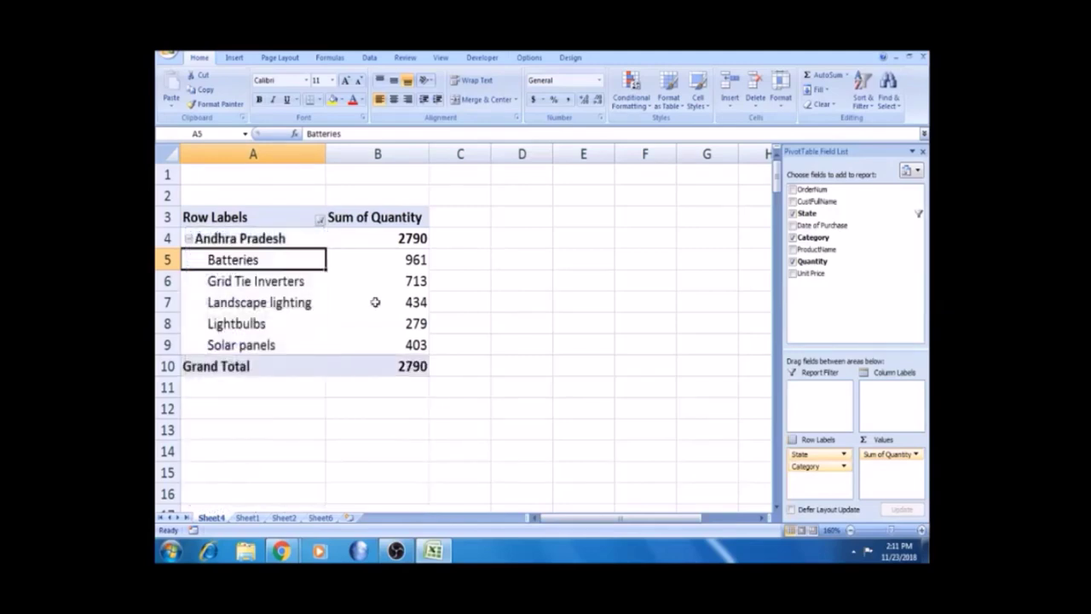
- Select the five Andhra Pradesh category quantities, 961 through 403 (B5:B9)
click(406, 282)
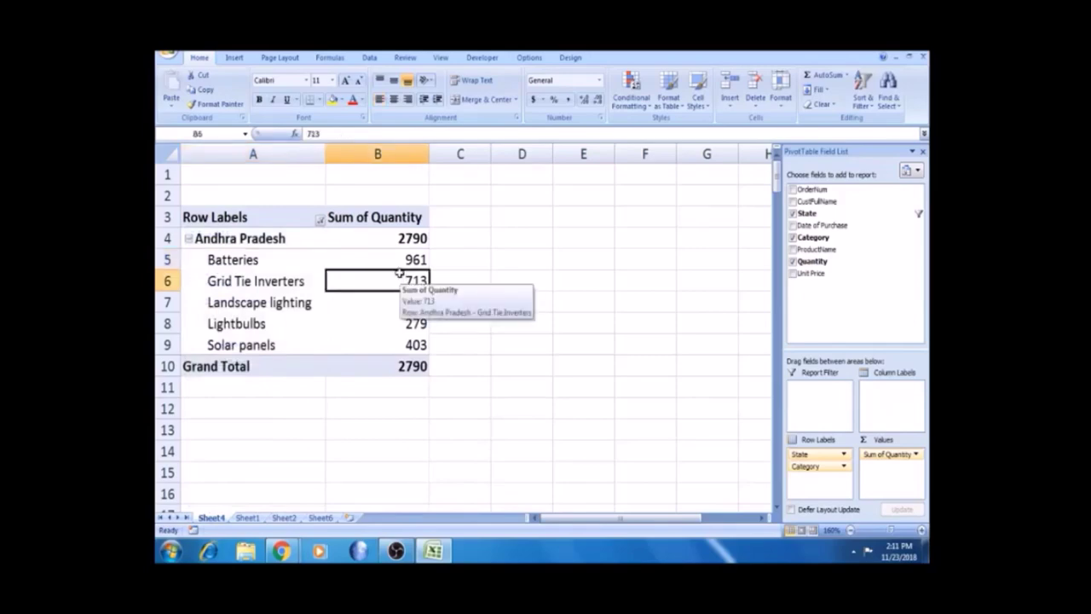
click(396, 260)
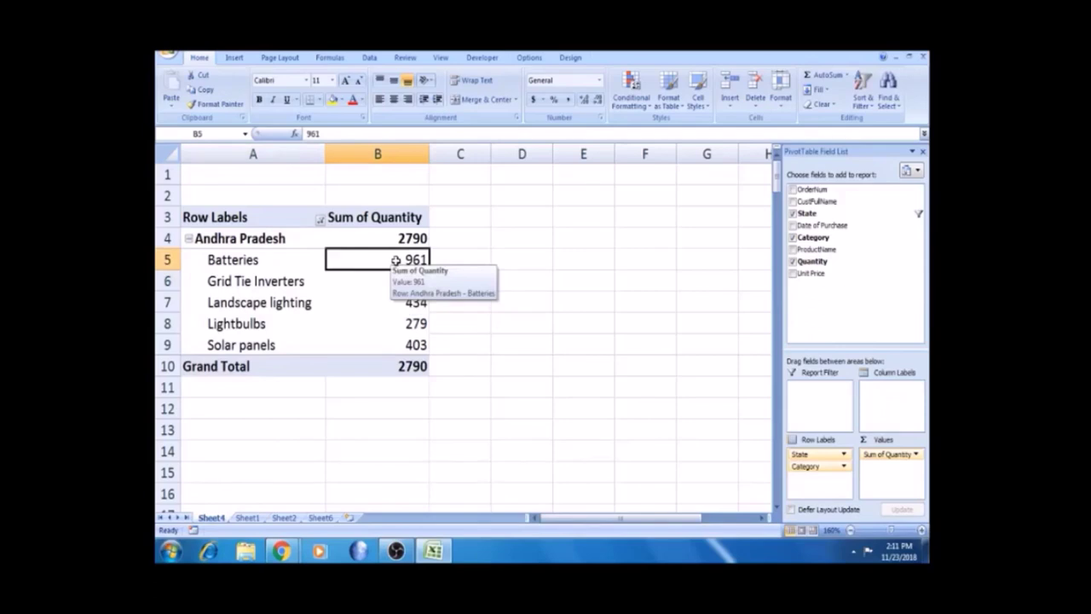
click(399, 302)
click(399, 259)
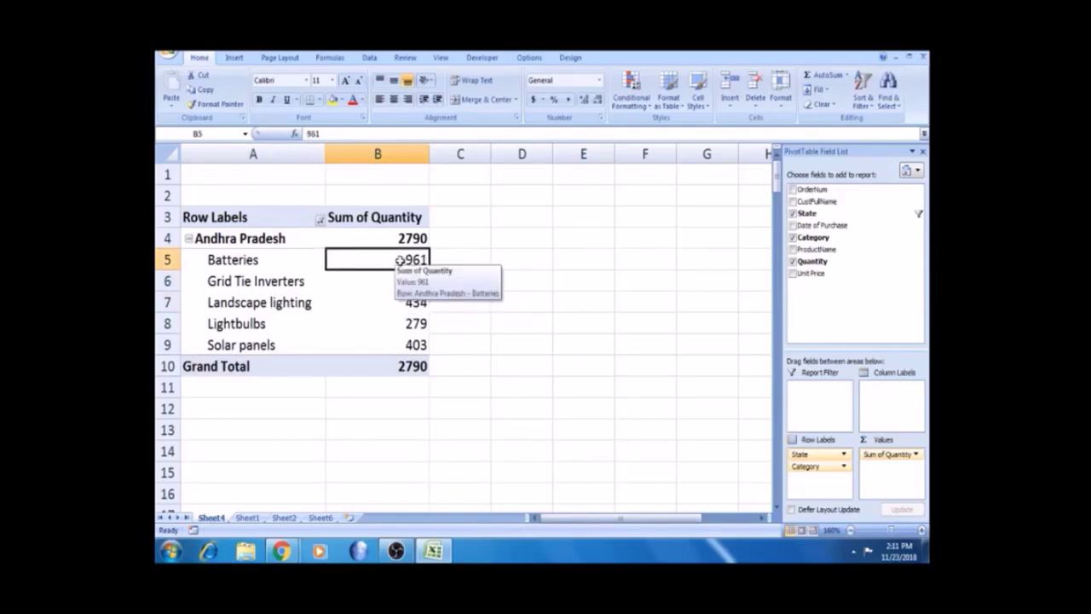
click(412, 279)
click(408, 260)
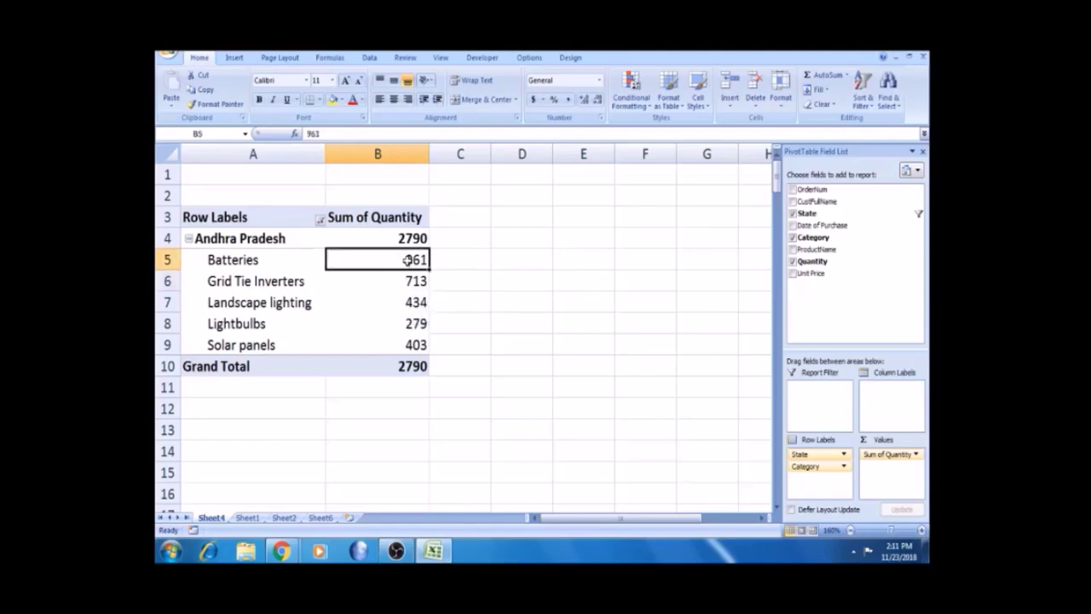
drag(408, 260, 408, 345)
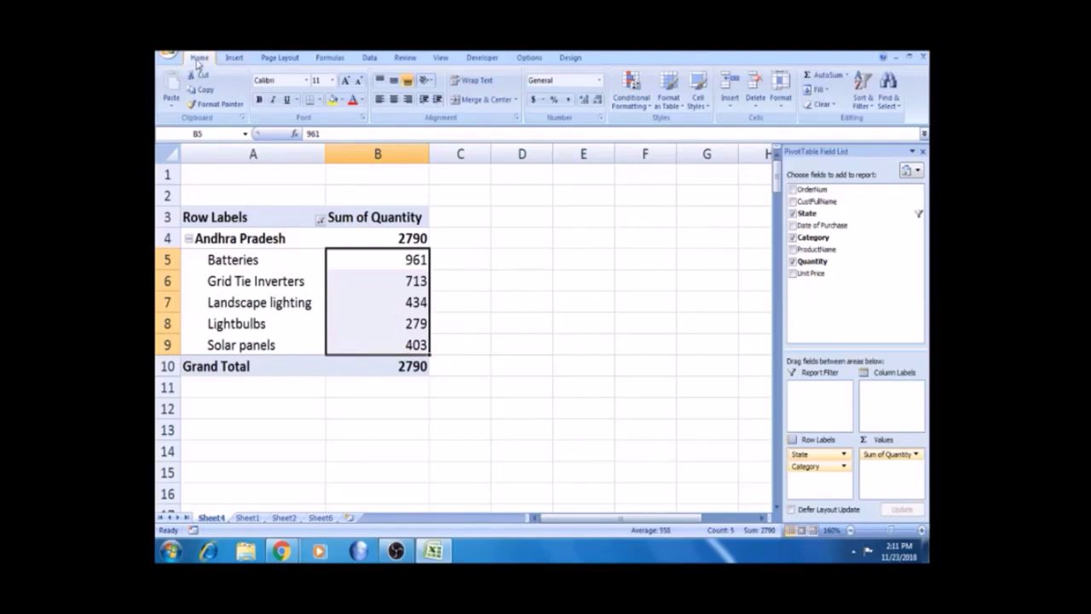
- Start a Greater Than highlight rule on the quantities with Light Red Fill and Dark Red Text
click(646, 112)
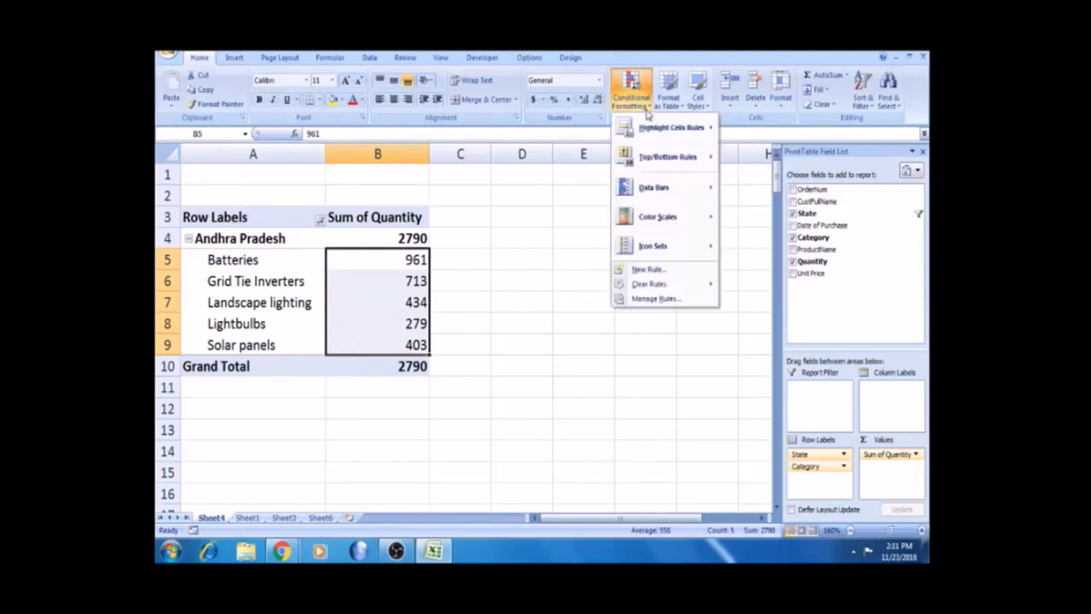
mouse_move(657, 135)
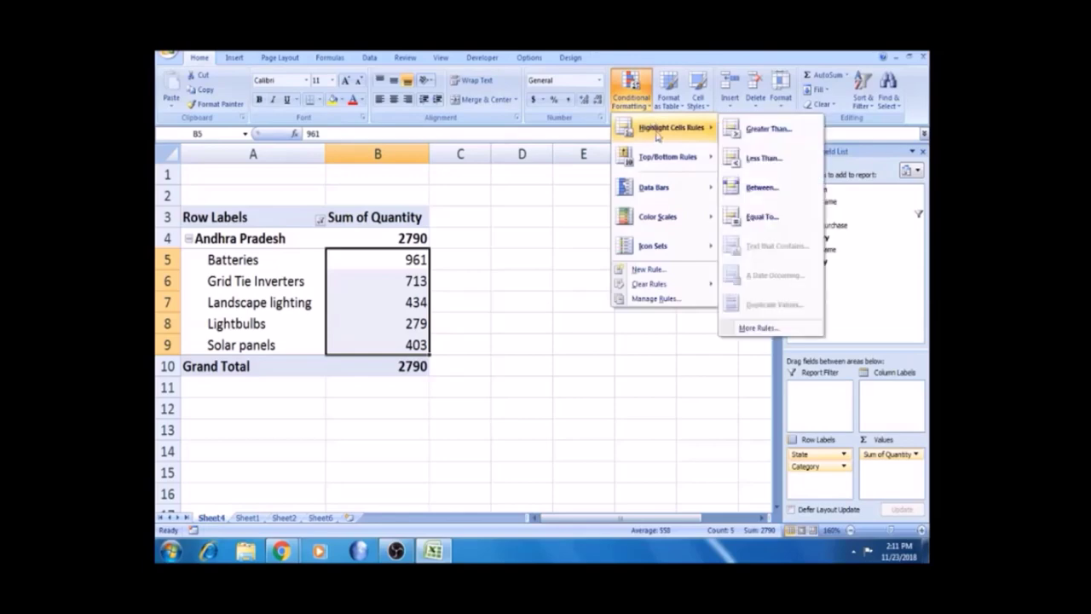
click(741, 129)
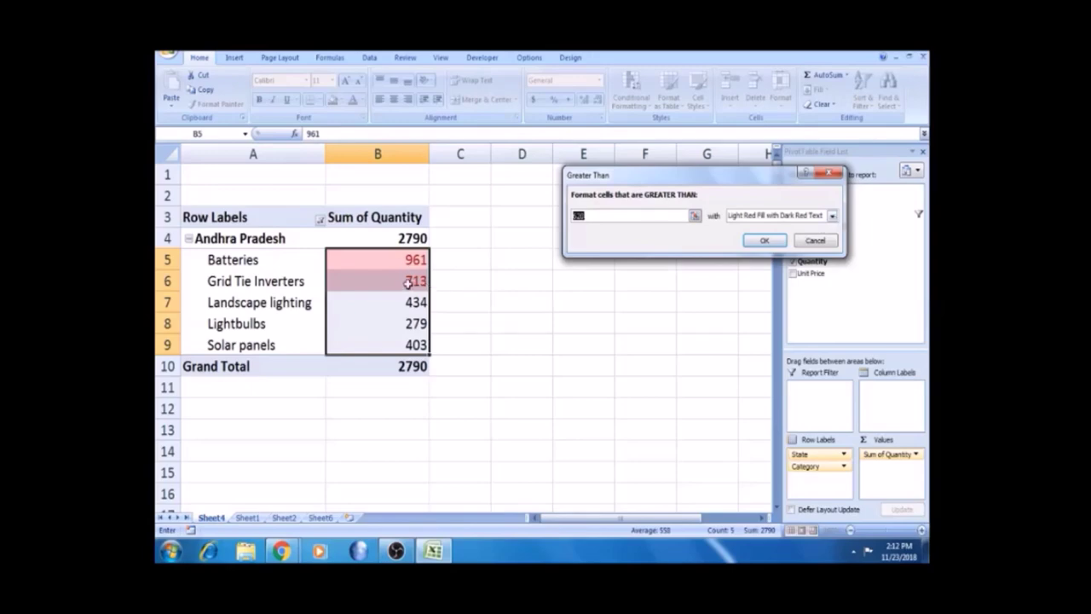
- Give the greater-than-620 rule a custom dark green fill with bold italic font, then apply it
click(832, 217)
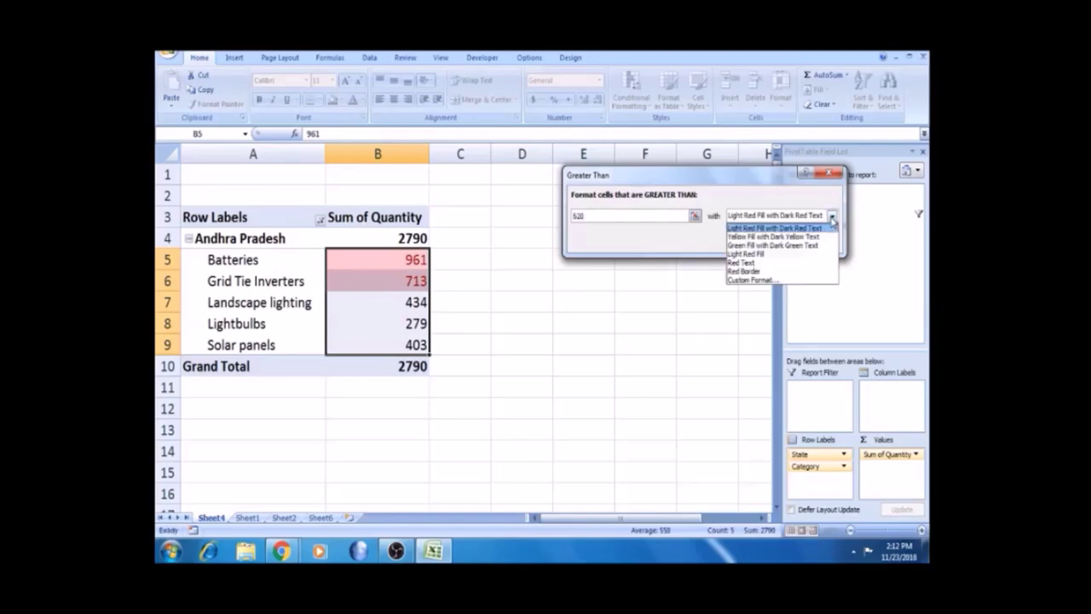
click(776, 281)
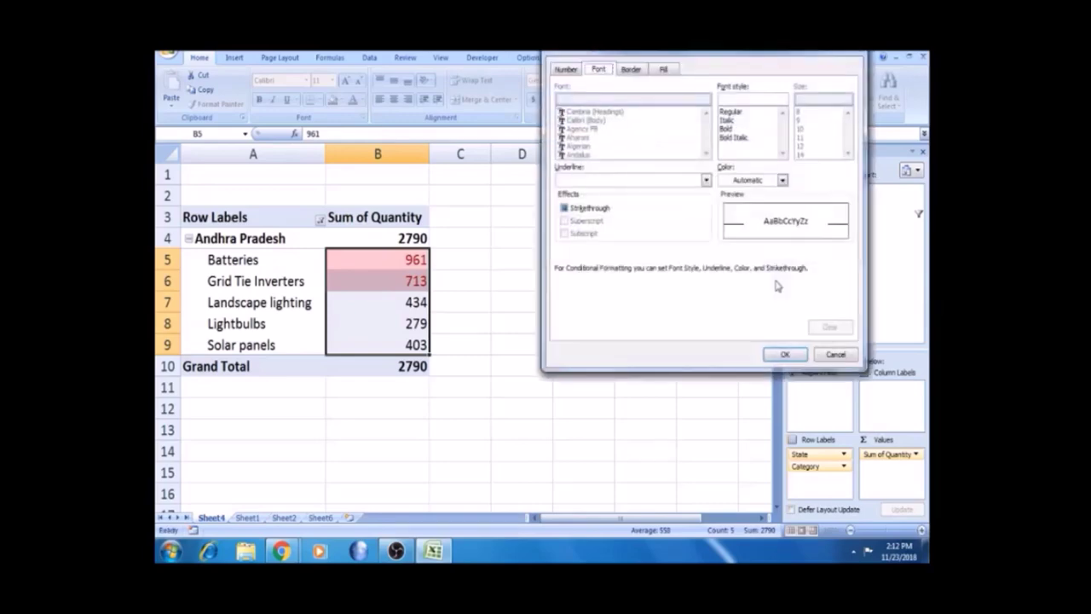
click(664, 69)
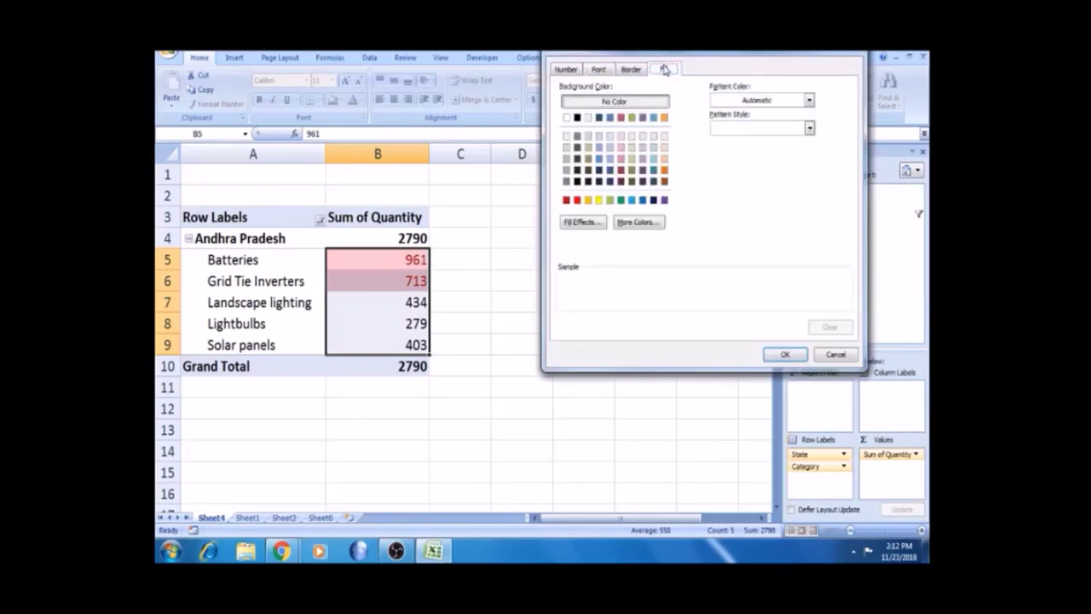
click(620, 200)
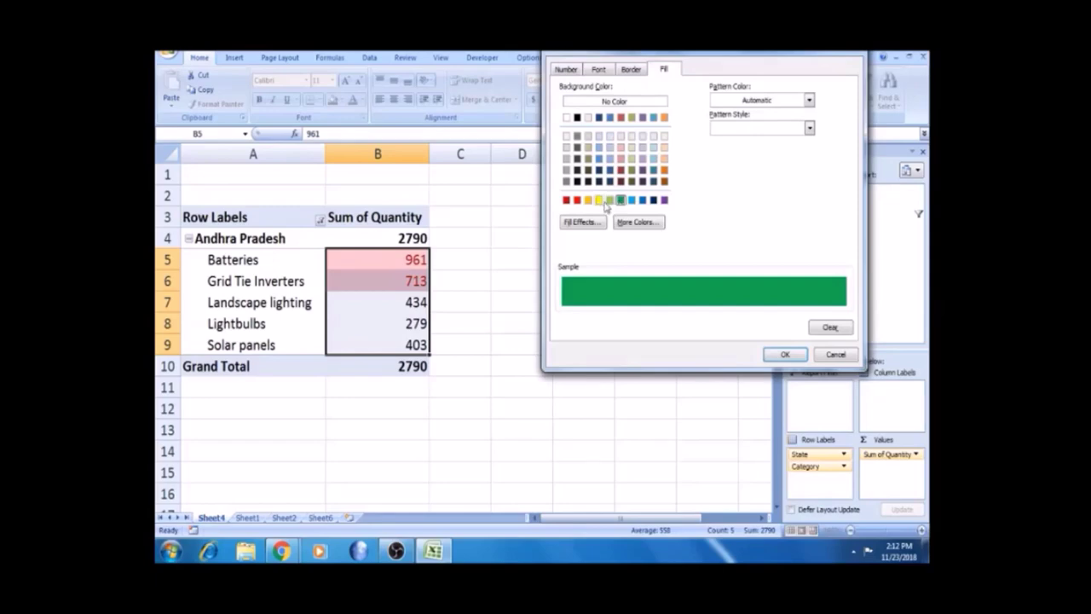
click(610, 200)
click(619, 200)
click(633, 71)
click(592, 72)
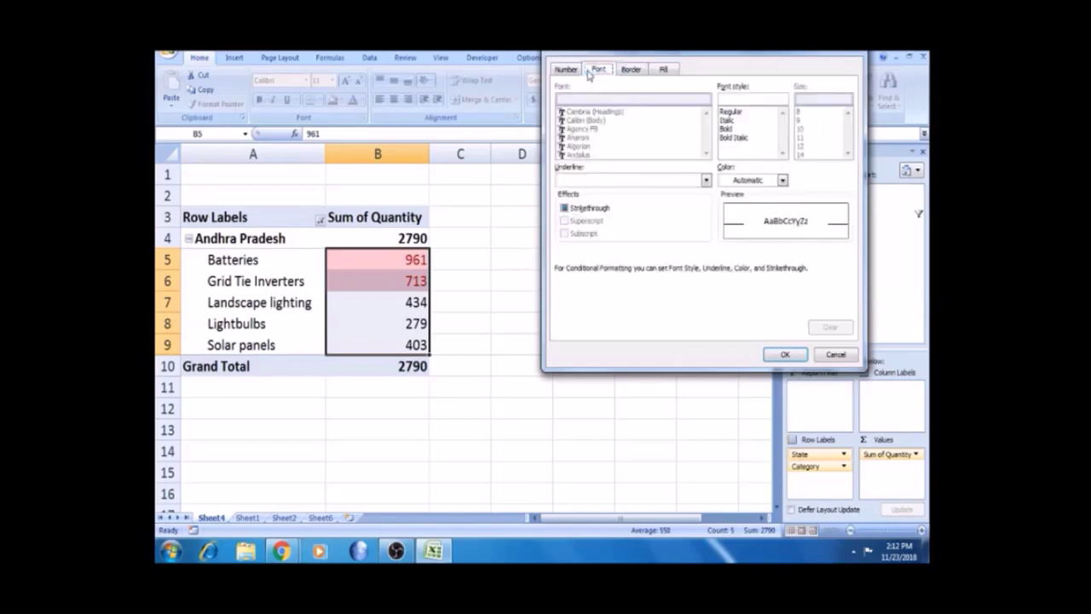
click(739, 138)
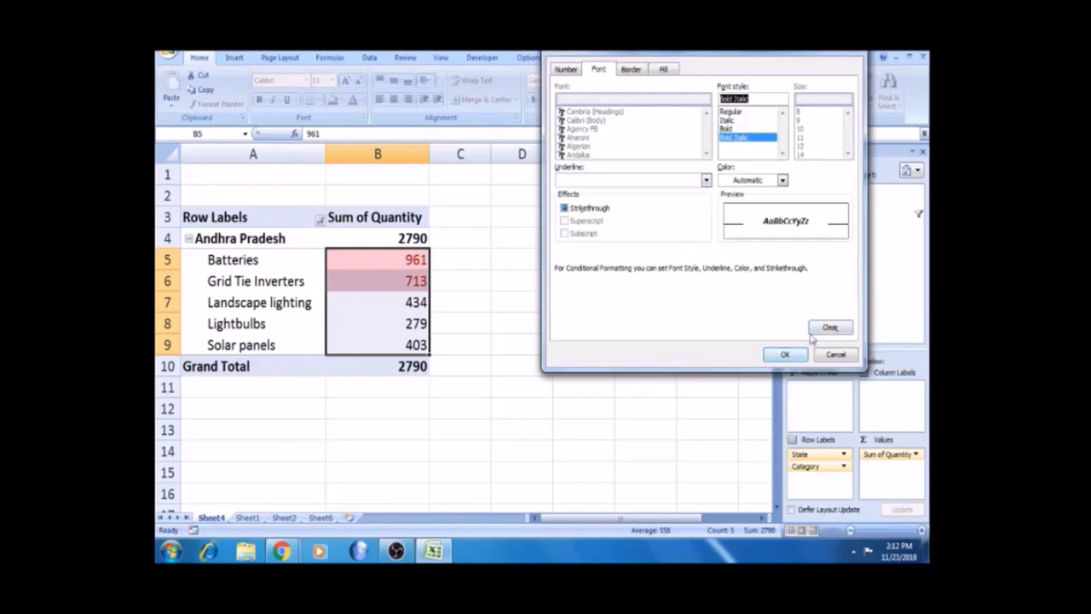
click(785, 355)
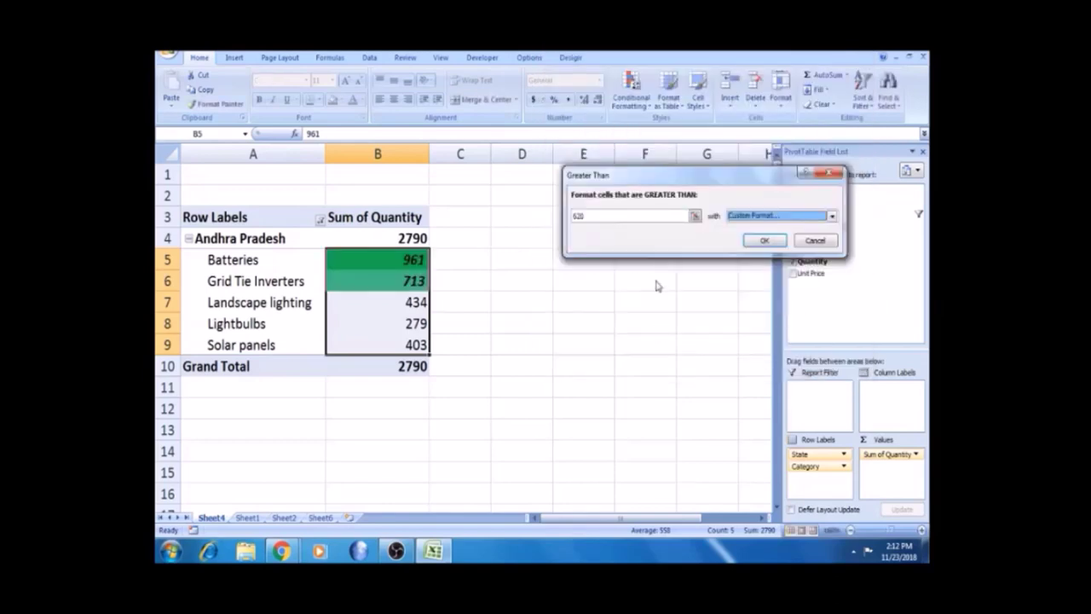
click(765, 240)
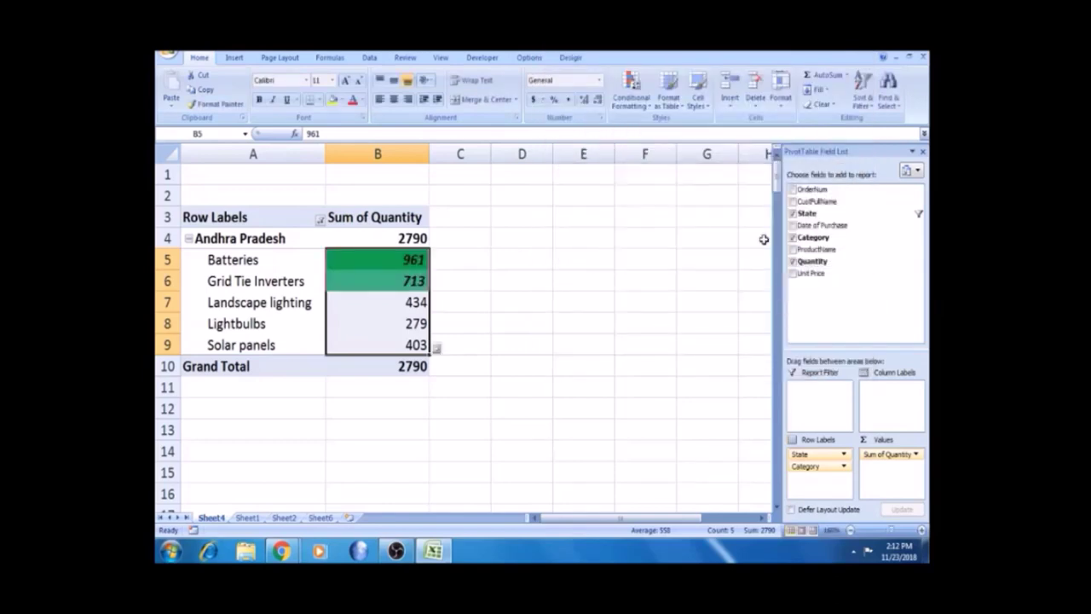
- Inspect the highlighted Grid Tie Inverters 713 and Batteries 961 quantities
click(462, 274)
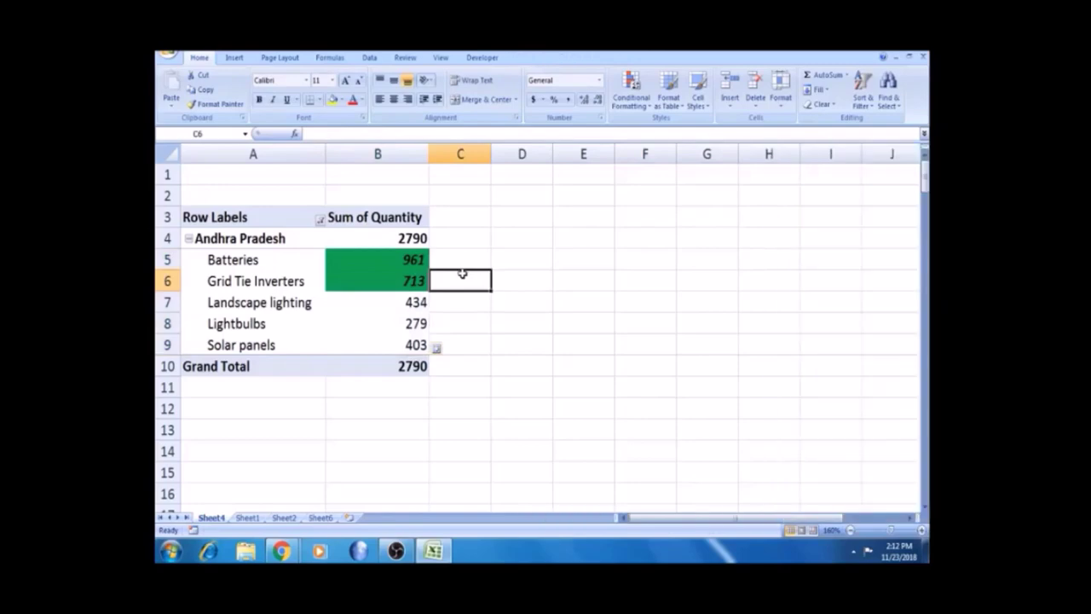
click(407, 260)
click(405, 284)
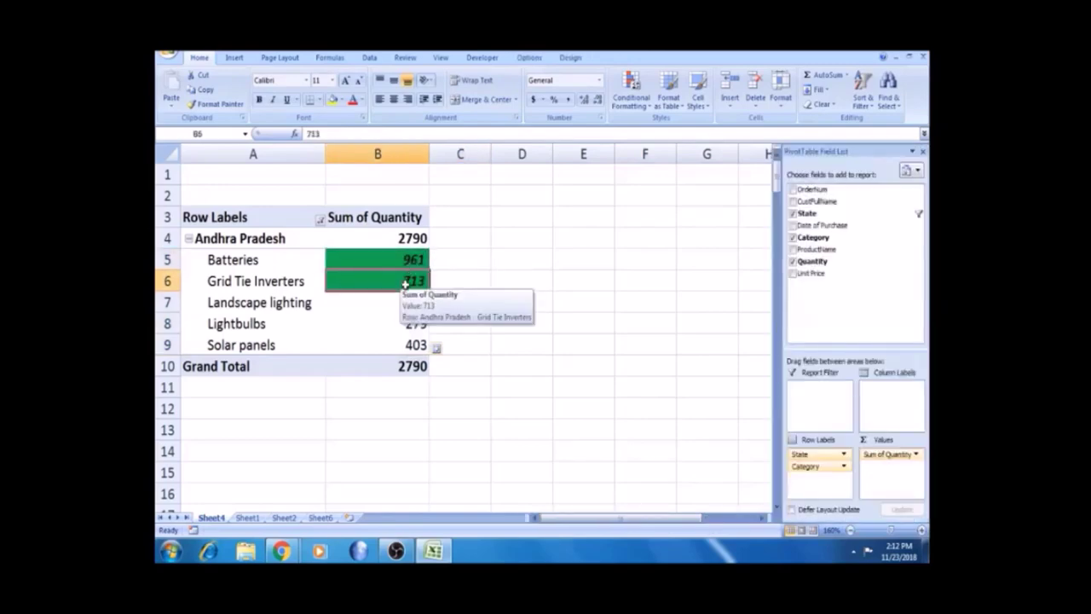
click(446, 262)
click(407, 260)
click(402, 281)
click(451, 258)
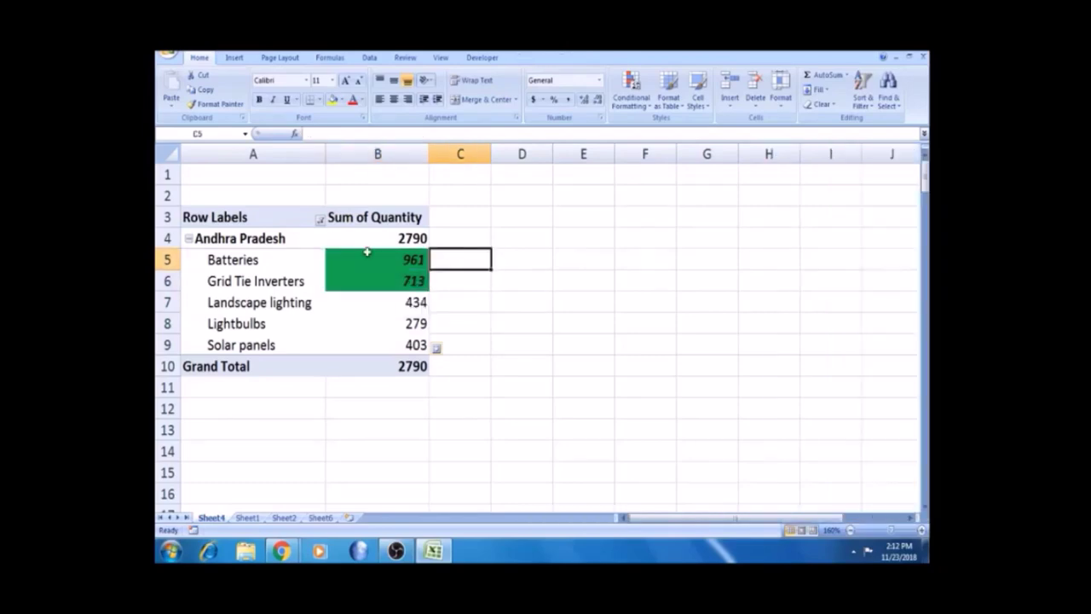
- Tick (Select All) in the Row Labels filter to show every state
click(319, 220)
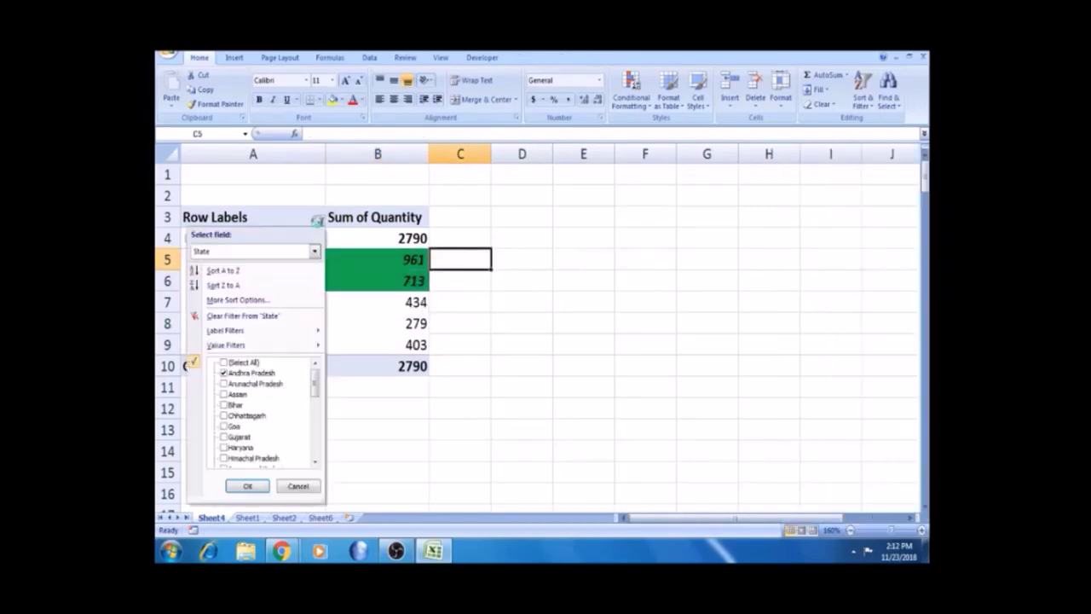
click(225, 363)
click(246, 486)
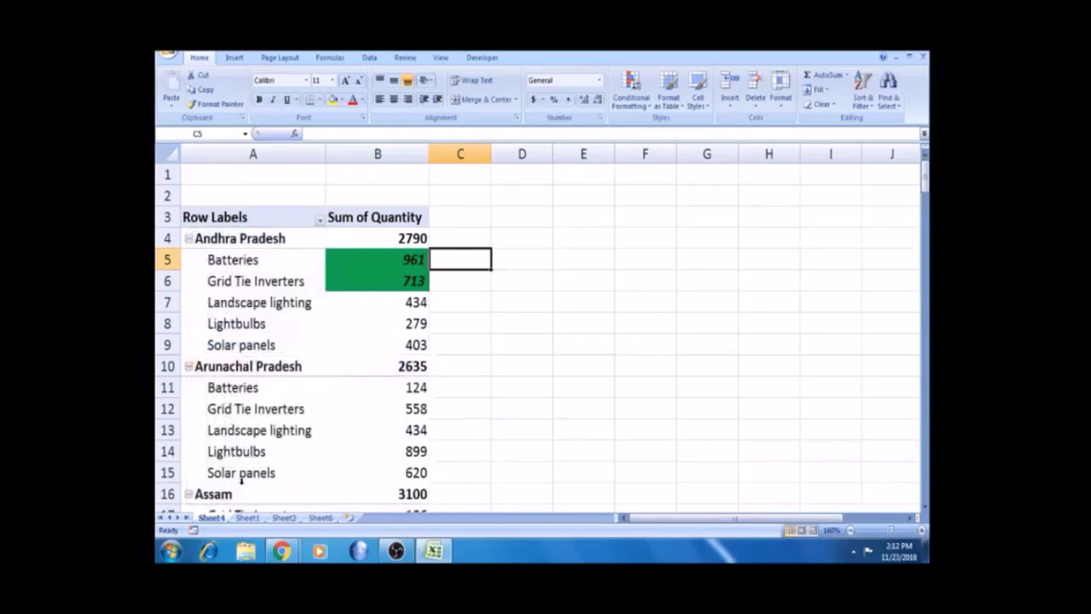
- Review the Batteries and Grid Tie Inverters quantities and open the conditional formatting menu
click(363, 319)
click(416, 264)
key(Down)
key(Down)
key(Down)
key(Down)
key(Down)
key(Down)
key(Down)
key(Down)
key(Down)
key(Down)
key(Down)
key(Down)
key(Down)
key(Down)
key(Down)
key(Down)
key(Down)
key(Down)
key(Down)
key(Down)
key(Down)
key(Down)
key(Down)
key(Down)
key(Down)
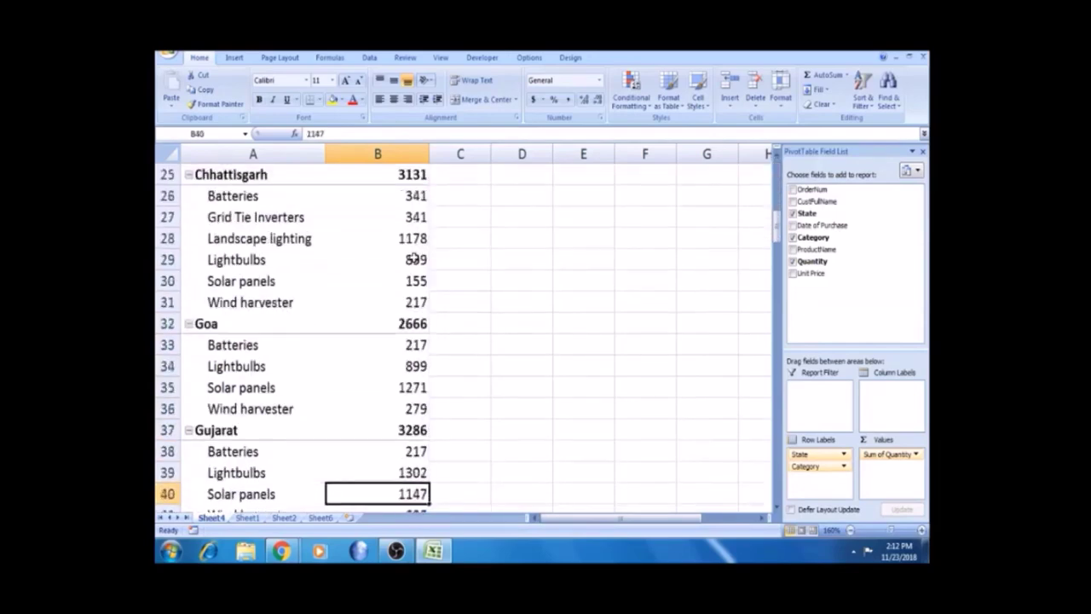
key(Up)
key(Up)
key(Up)
key(Up)
key(Up)
key(Up)
key(Up)
key(Up)
key(Up)
key(Up)
key(Up)
key(Up)
key(Up)
key(Up)
key(Up)
key(Up)
key(Up)
key(Up)
key(Up)
key(Up)
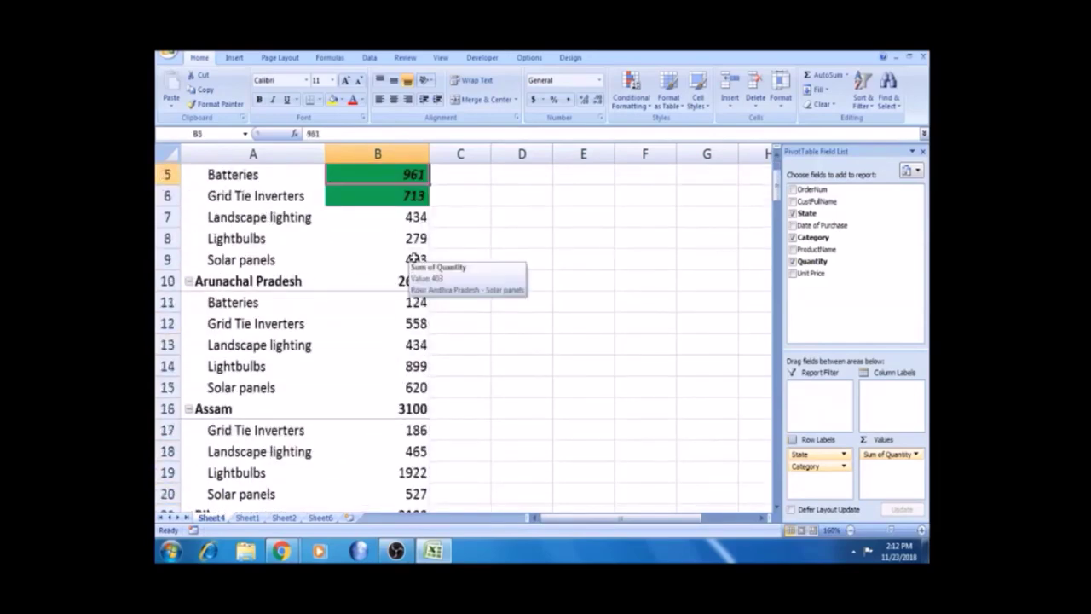
key(Up)
key(Up)
key(Up)
key(Down)
key(Down)
key(Down)
key(Down)
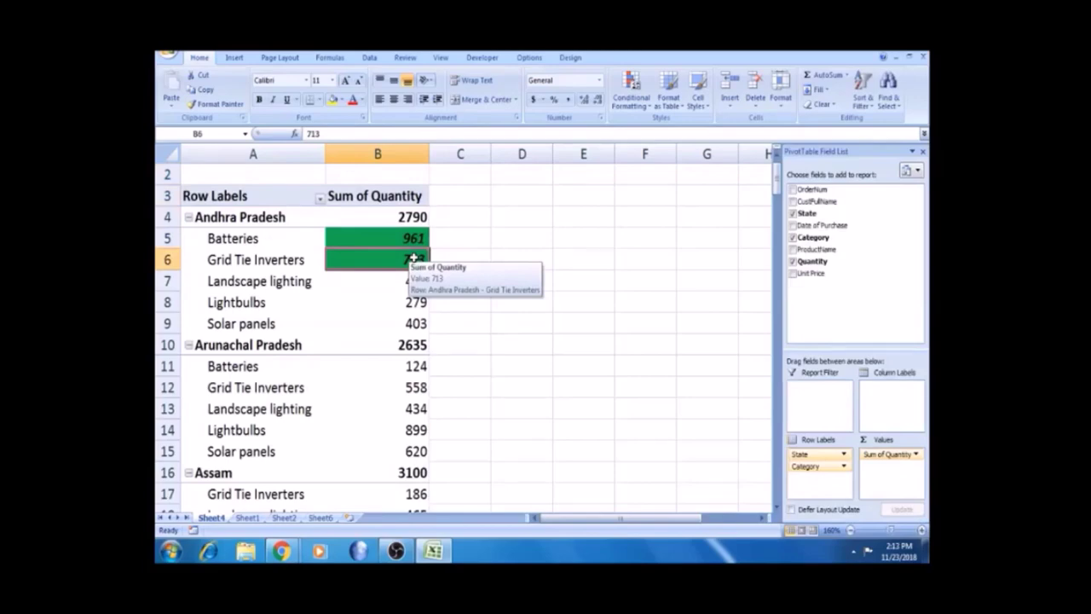
click(452, 245)
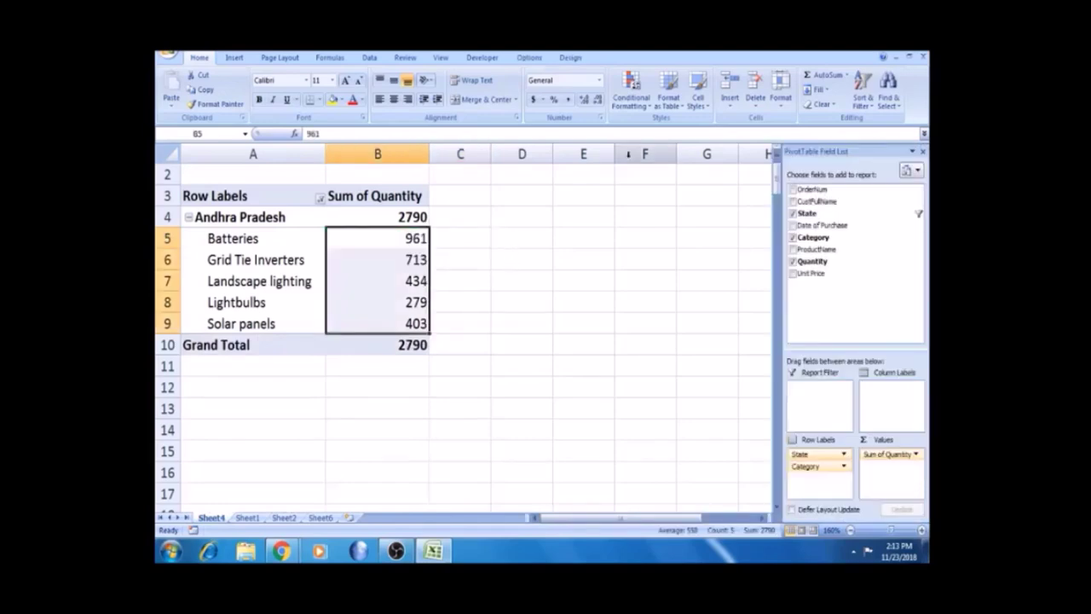
click(631, 89)
- Create a Greater Than 800 rule with a custom green fill and bold italic font
mouse_move(667, 126)
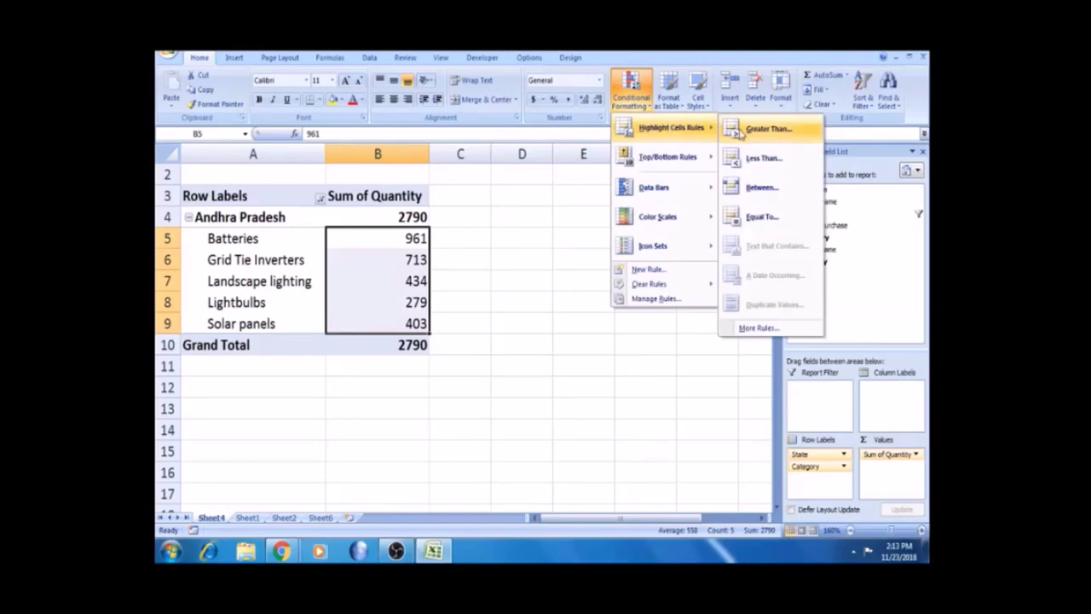
click(738, 129)
key(BackSpace)
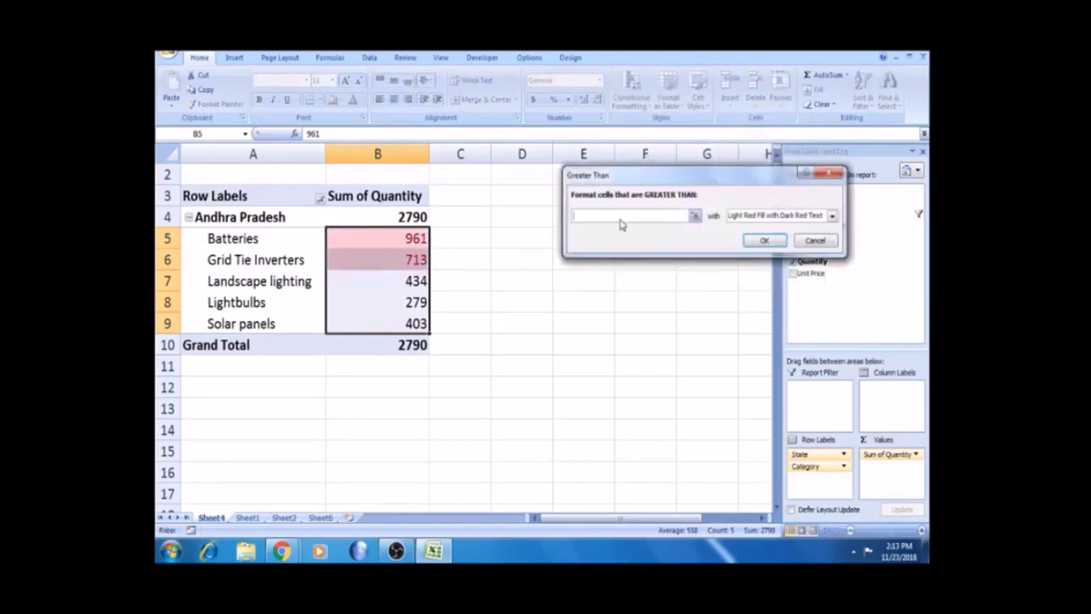
text(800)
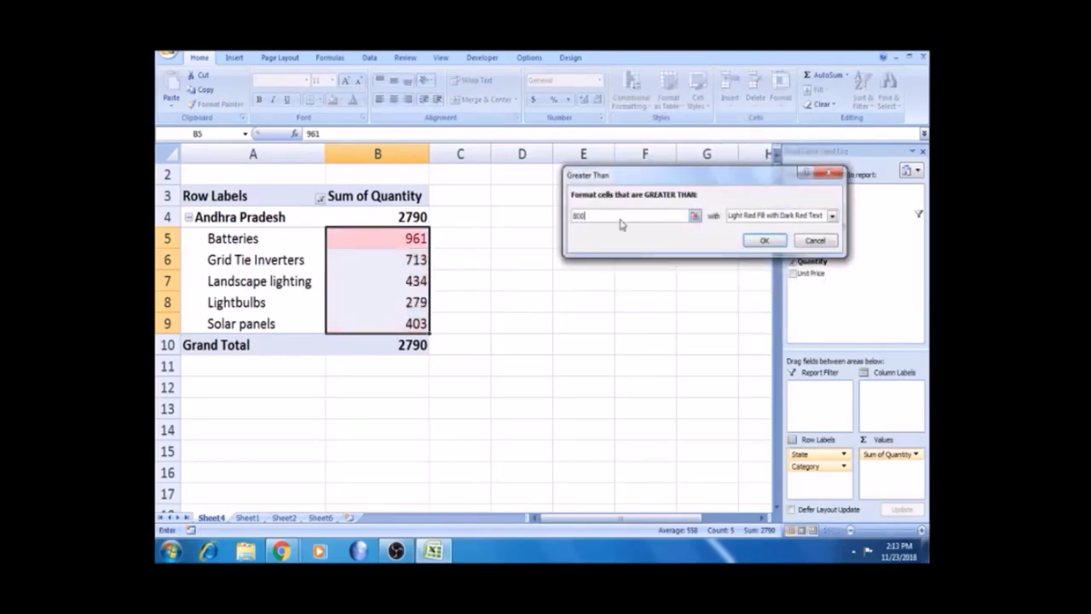
click(831, 217)
click(772, 280)
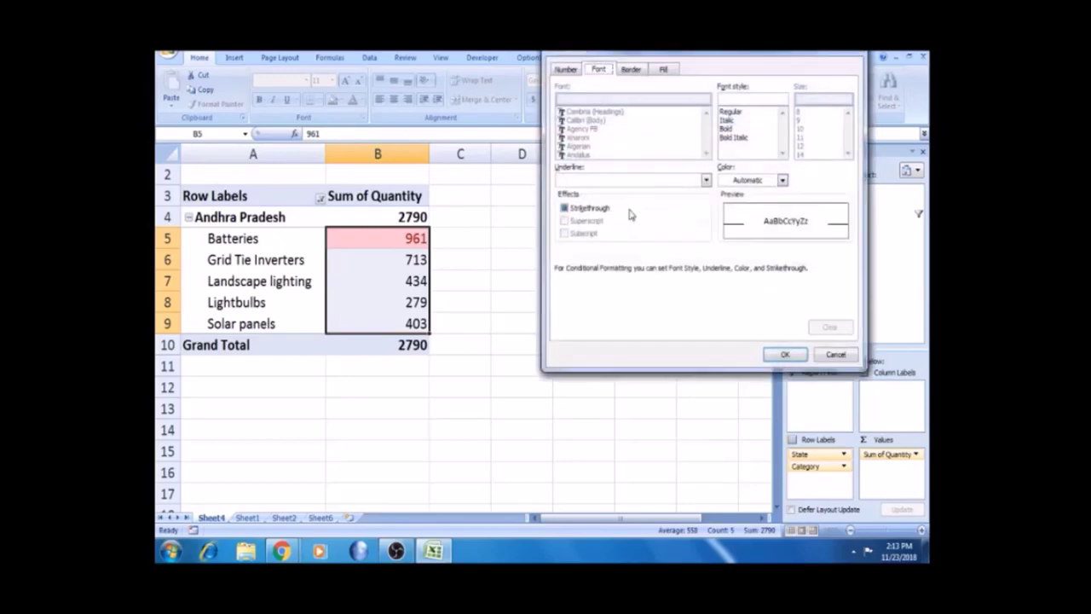
click(664, 69)
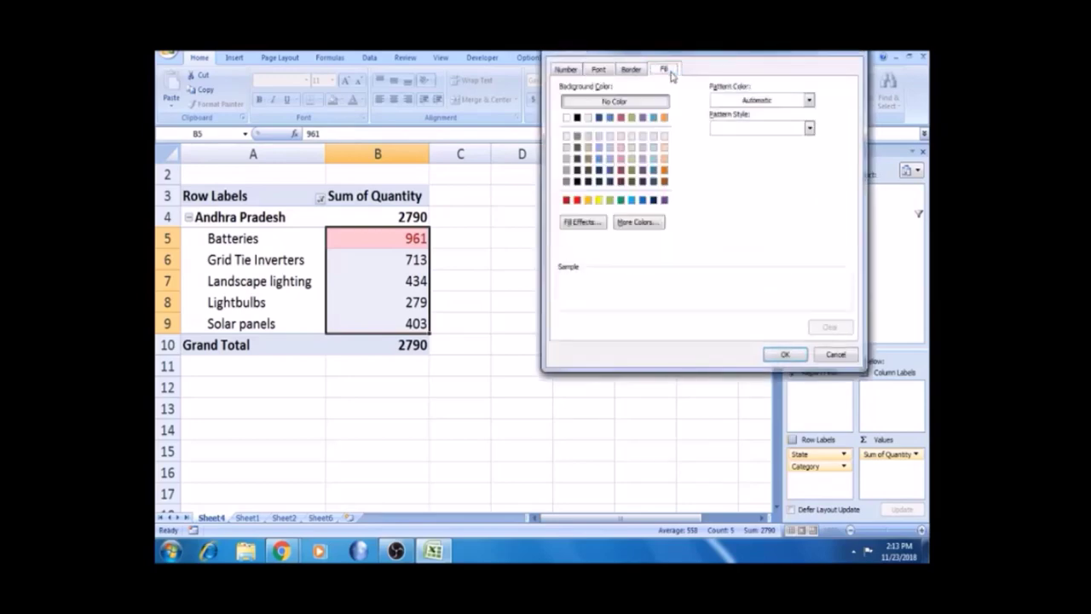
click(622, 200)
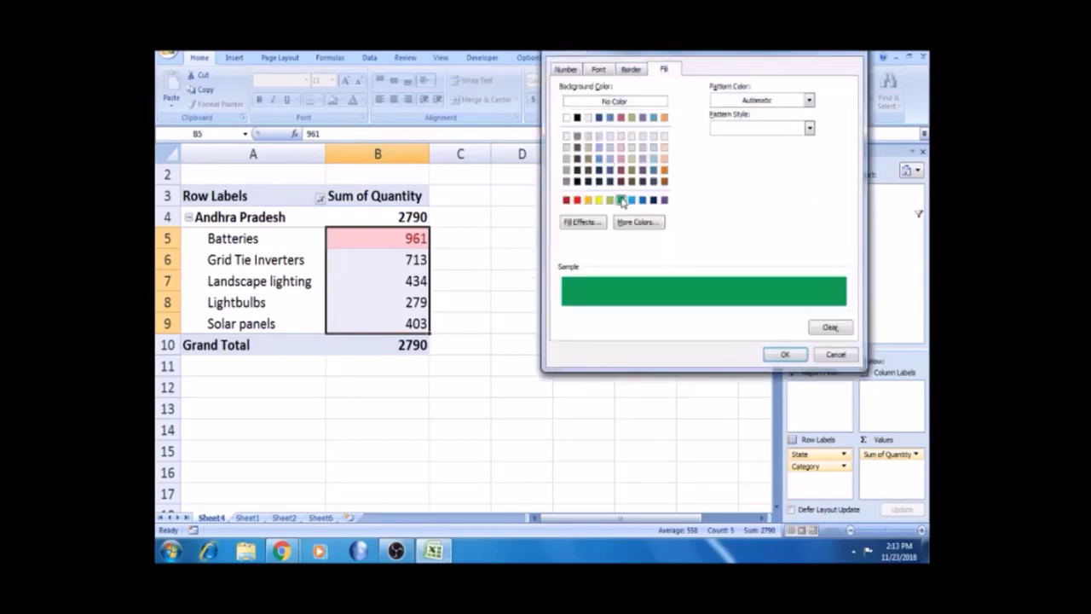
click(601, 70)
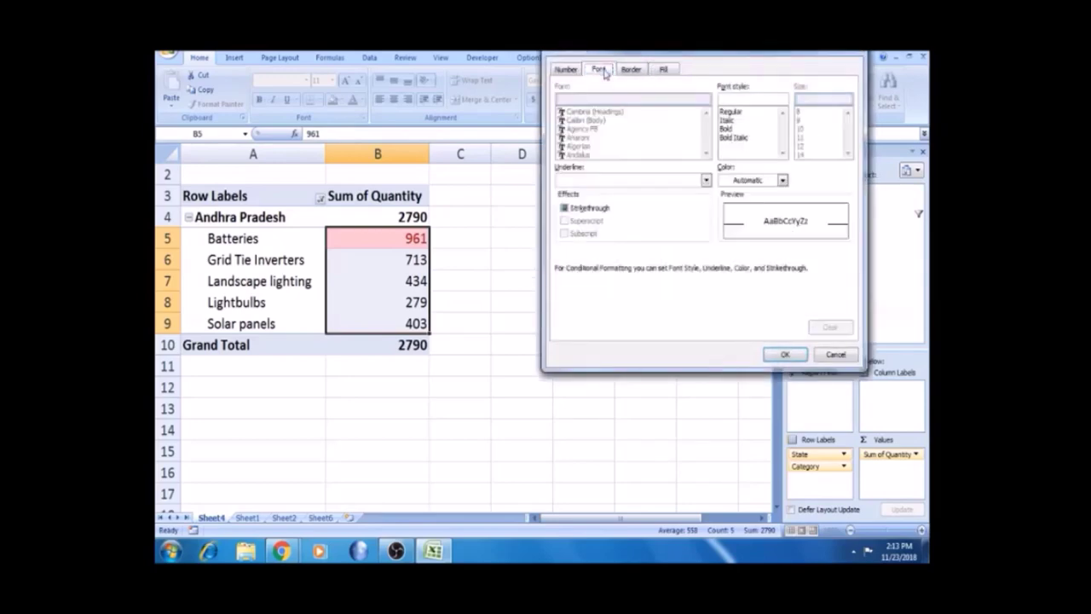
click(733, 137)
click(785, 354)
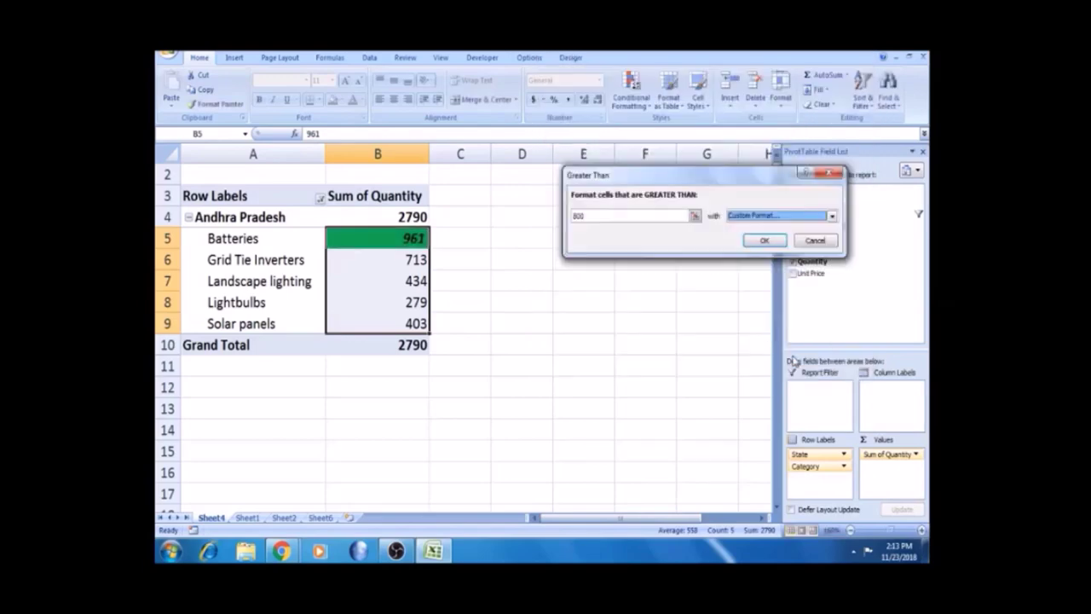
click(764, 241)
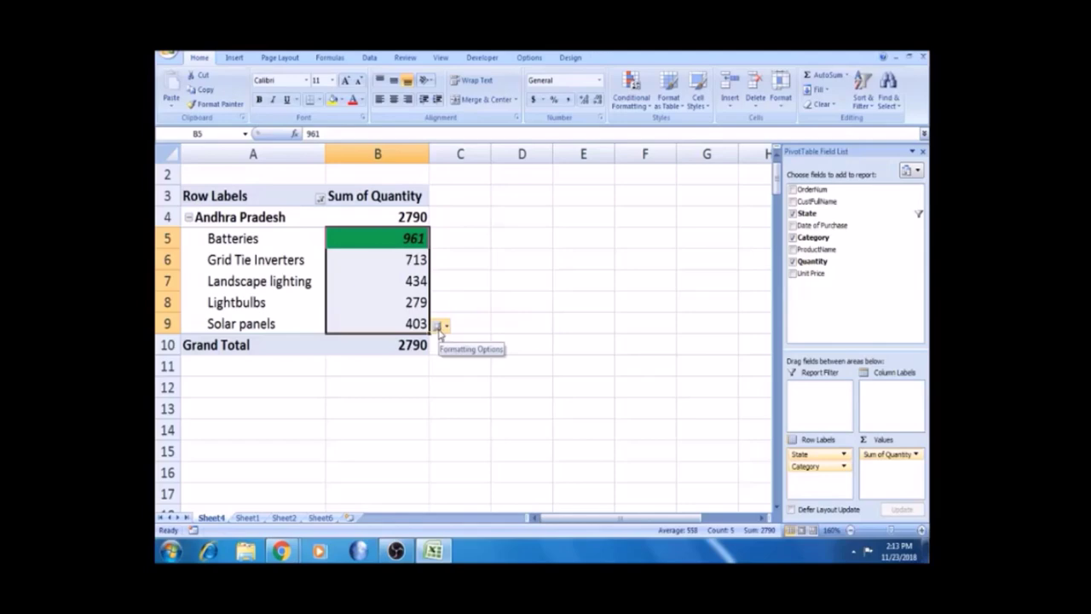
- Scope the rule to all Sum of Quantity values for Category, leaving the 2790 totals plain
click(440, 328)
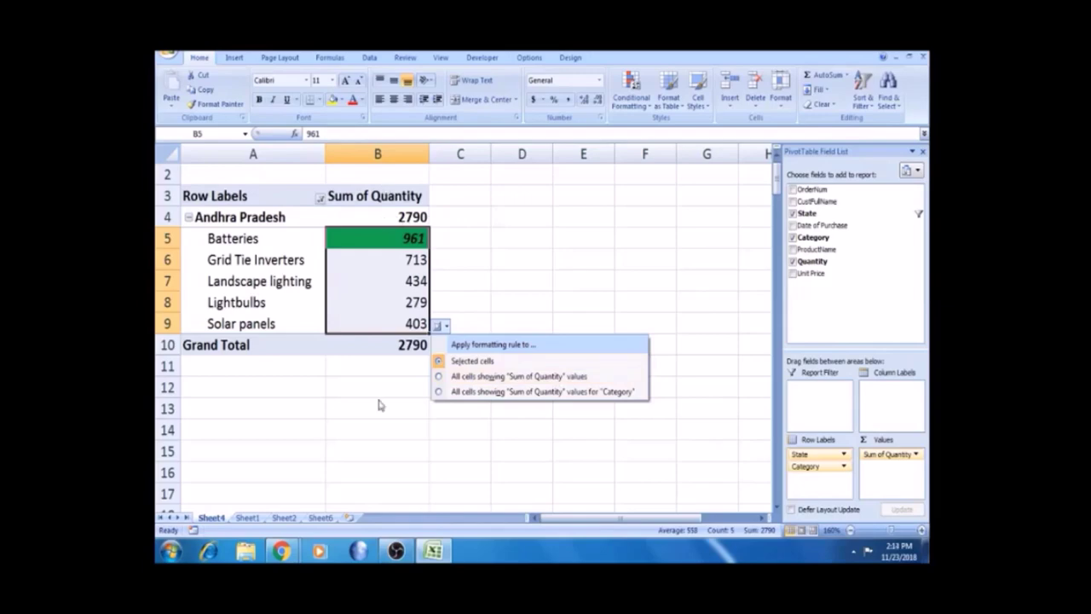
click(490, 380)
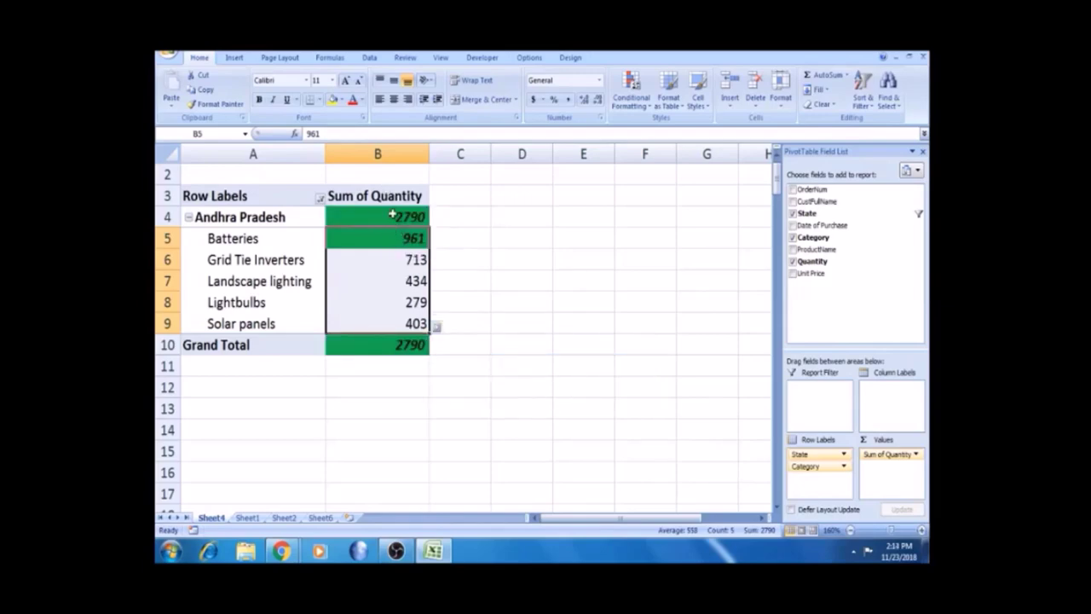
mouse_move(404, 265)
mouse_move(380, 223)
click(436, 327)
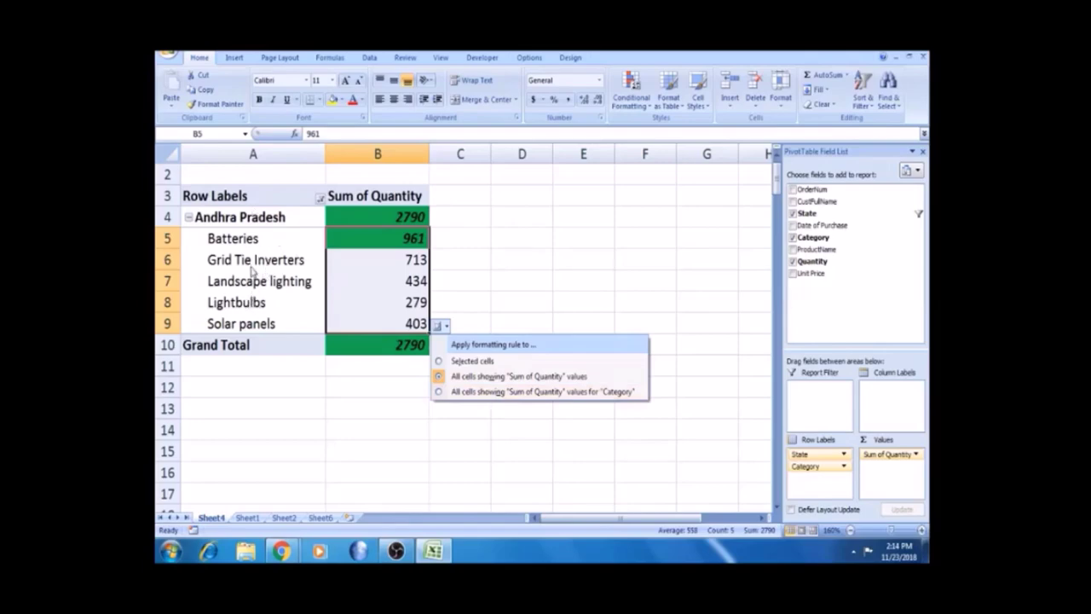
click(473, 392)
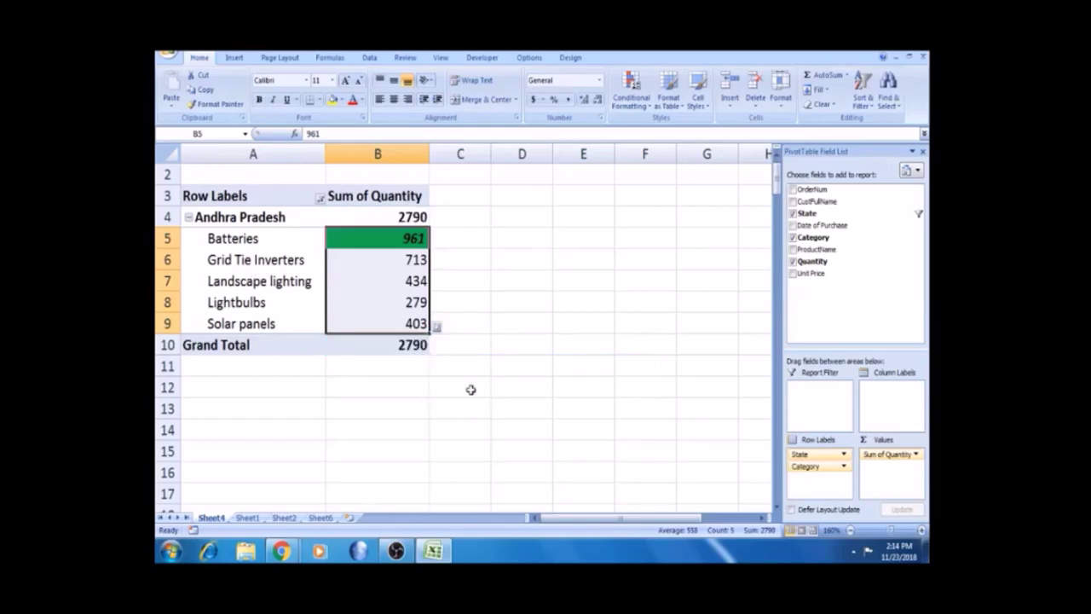
click(388, 346)
click(411, 215)
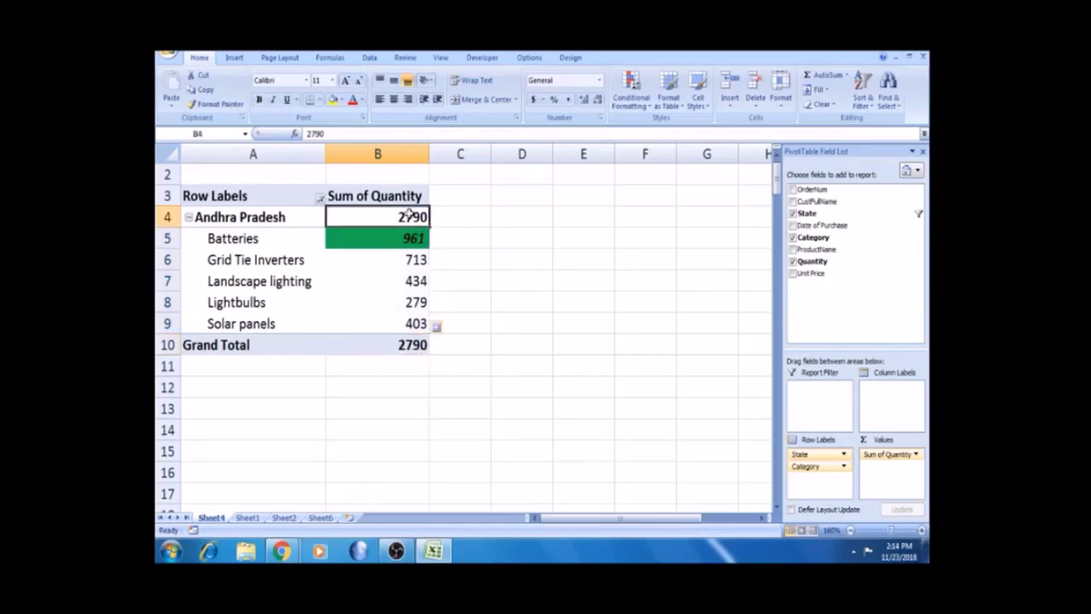
- Tick (Select All) in the Row Labels filter to list every state
click(320, 199)
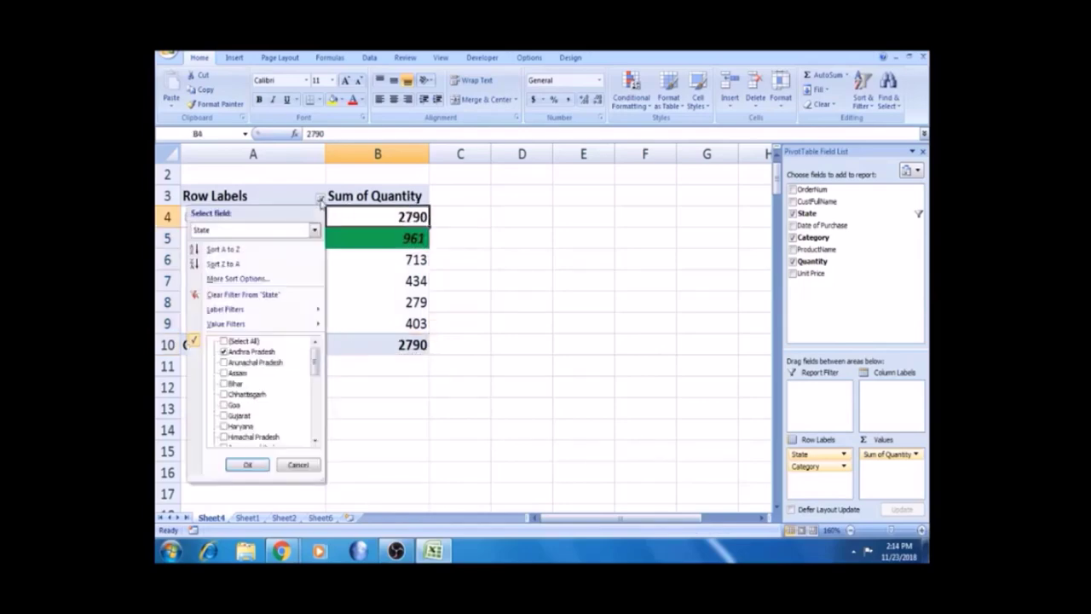
click(224, 342)
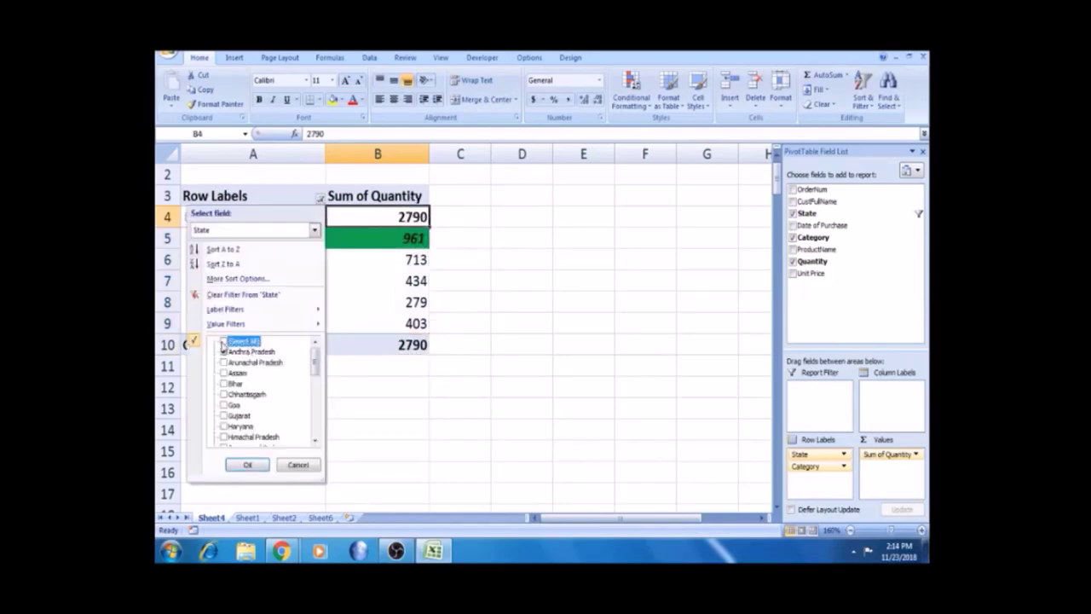
click(248, 465)
- Review the highlighted quantities across the states down to Gujarat, returning to Batteries 961
click(356, 429)
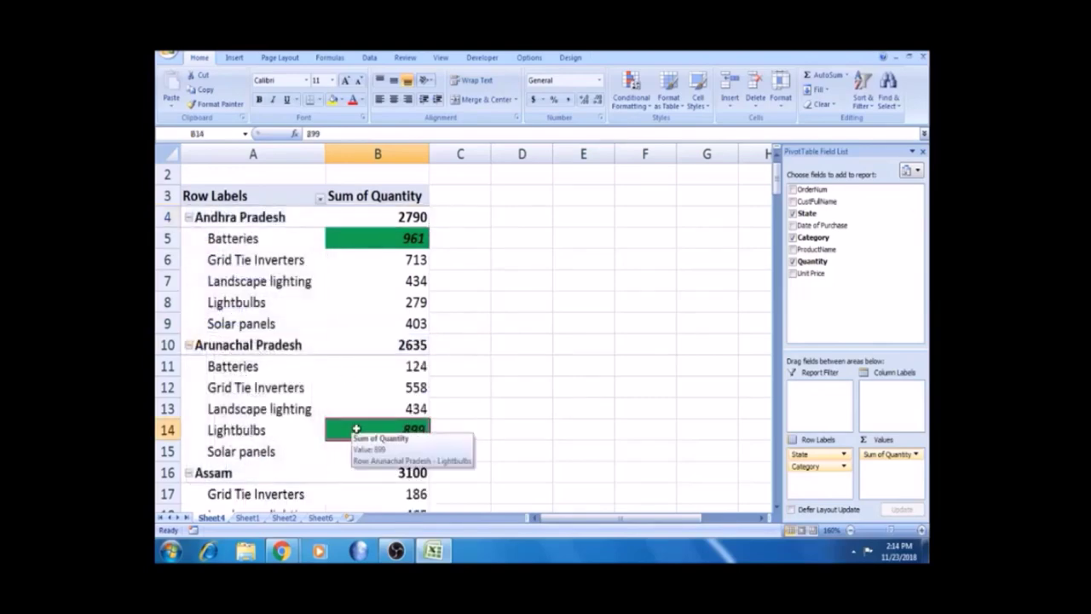
key(Down)
key(Down)
key(Down)
key(Down)
key(Down)
key(Down)
key(Down)
key(Down)
key(Down)
key(Down)
key(Down)
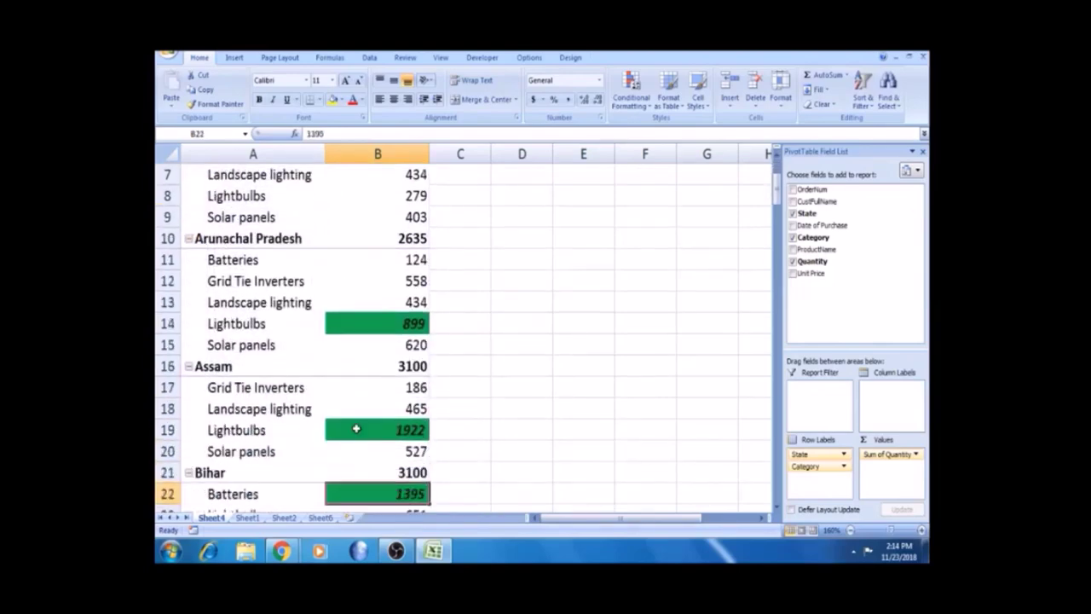
key(Down)
key(Down)
key(Down)
key(Down)
key(Down)
key(Down)
key(Down)
key(Down)
key(Down)
key(Down)
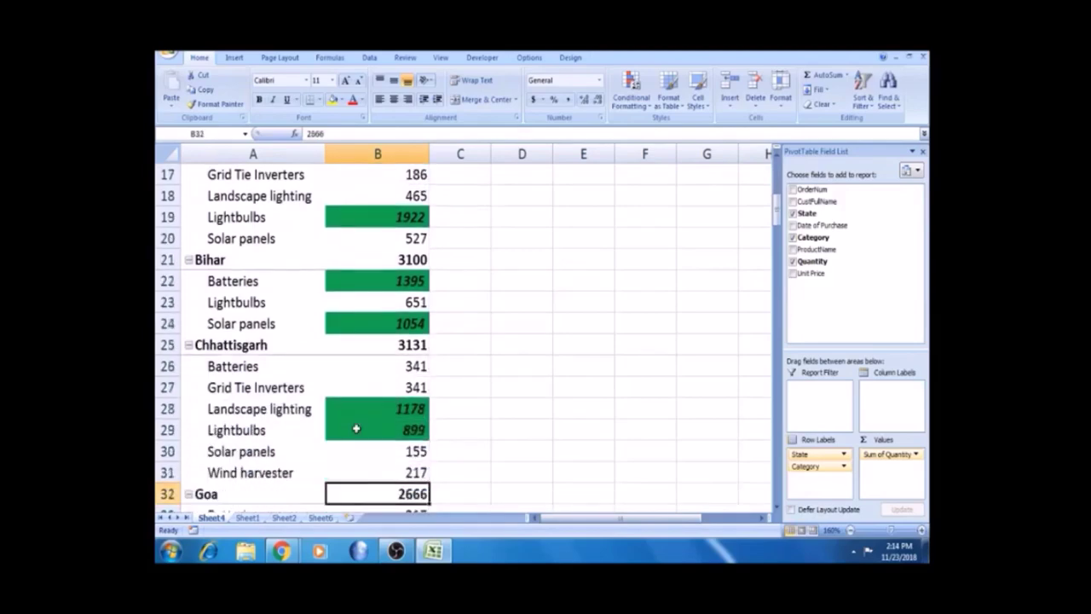
key(Down)
key(Down)
key(Down)
key(Down)
key(Down)
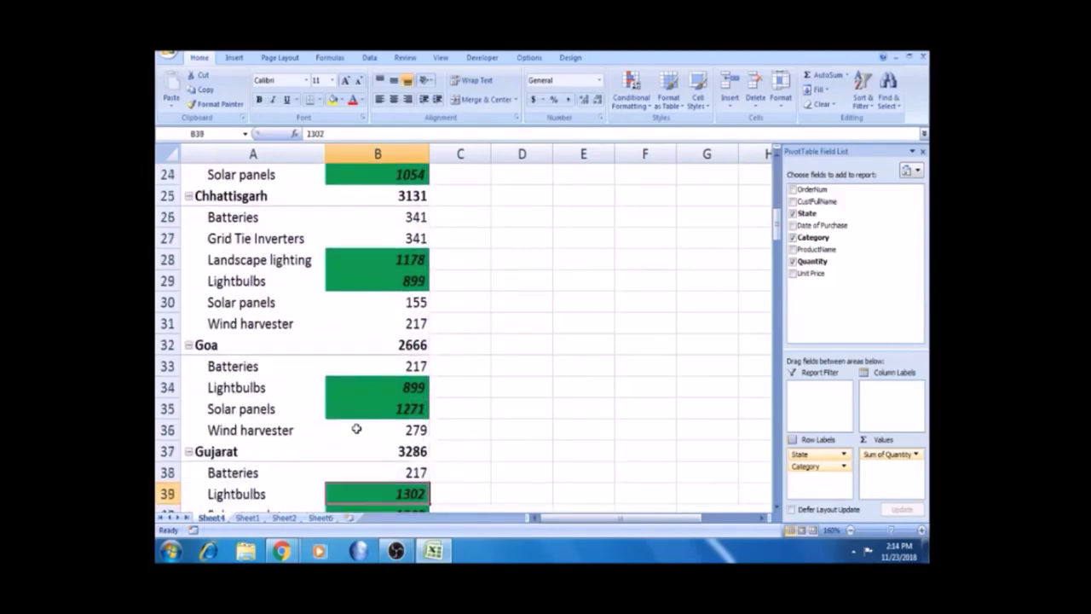
key(Up)
key(Up)
key(Up)
key(Up)
key(Up)
key(Up)
key(Up)
key(Up)
key(Up)
key(Up)
key(Up)
key(Up)
key(Up)
key(Up)
key(Up)
key(Up)
key(Up)
key(Up)
key(Up)
key(Up)
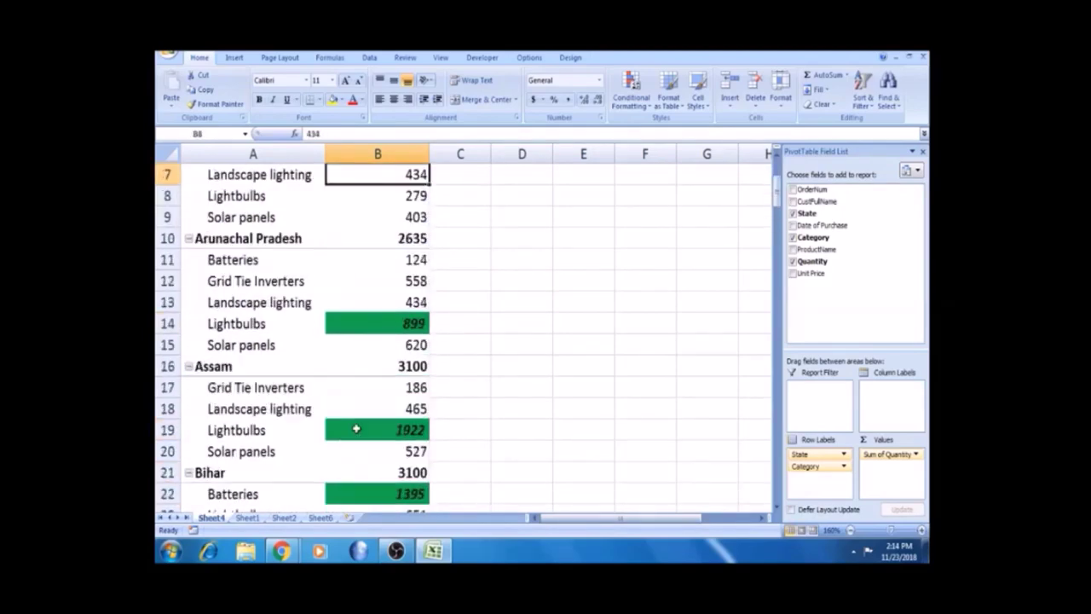
click(416, 215)
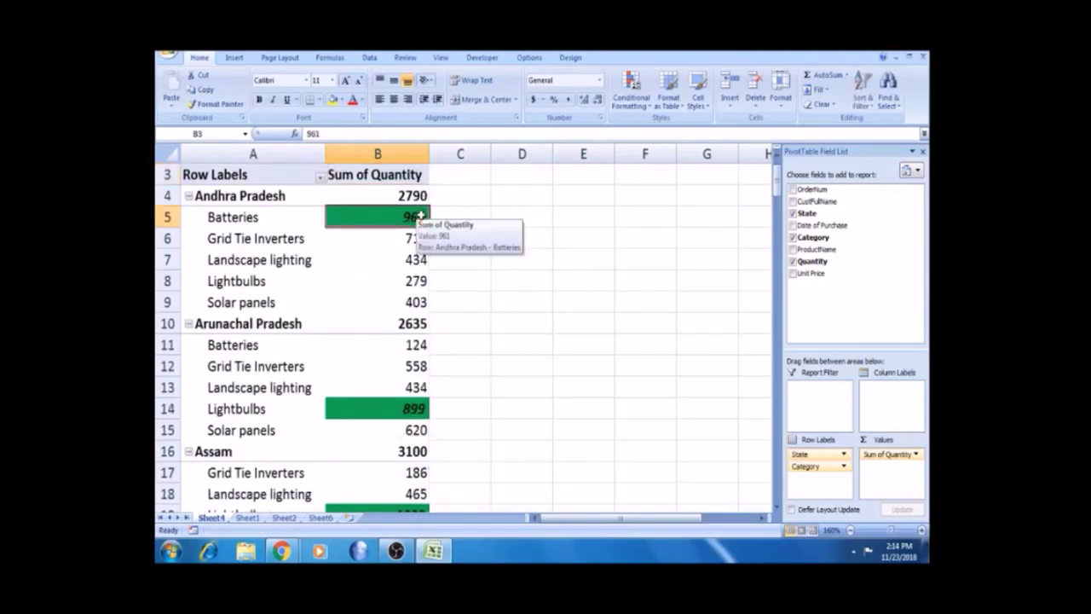
- Start a Greater Than highlight rule, then cancel it without applying
click(631, 98)
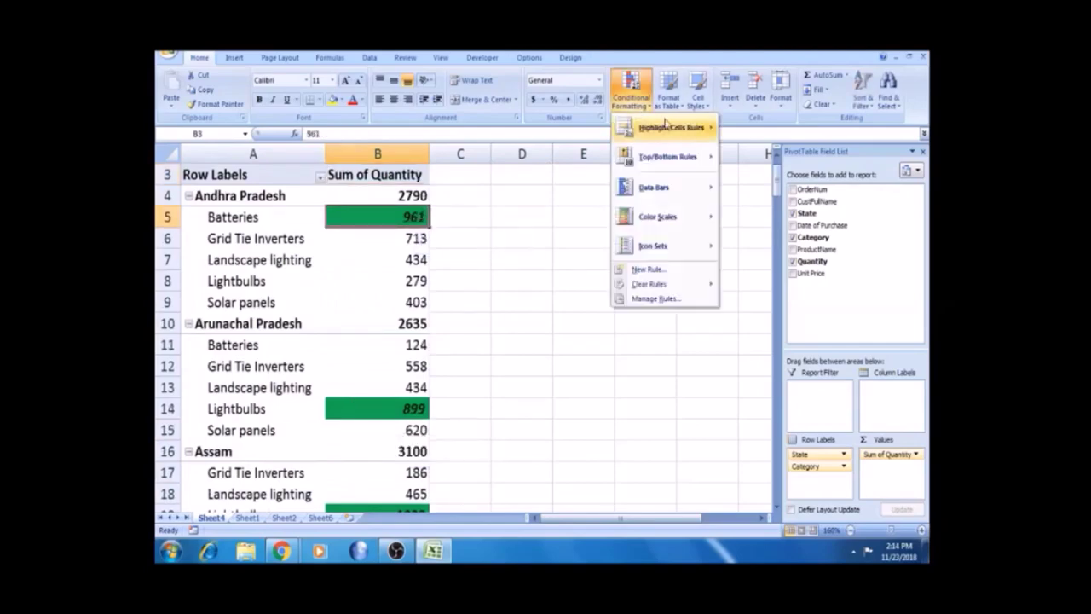
mouse_move(682, 132)
click(763, 129)
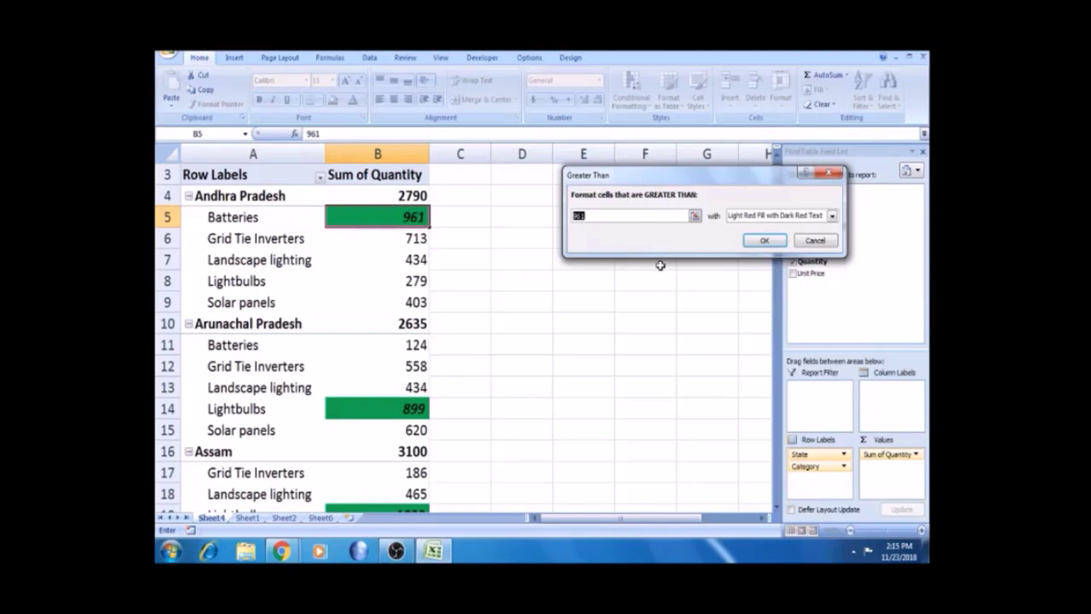
key(Escape)
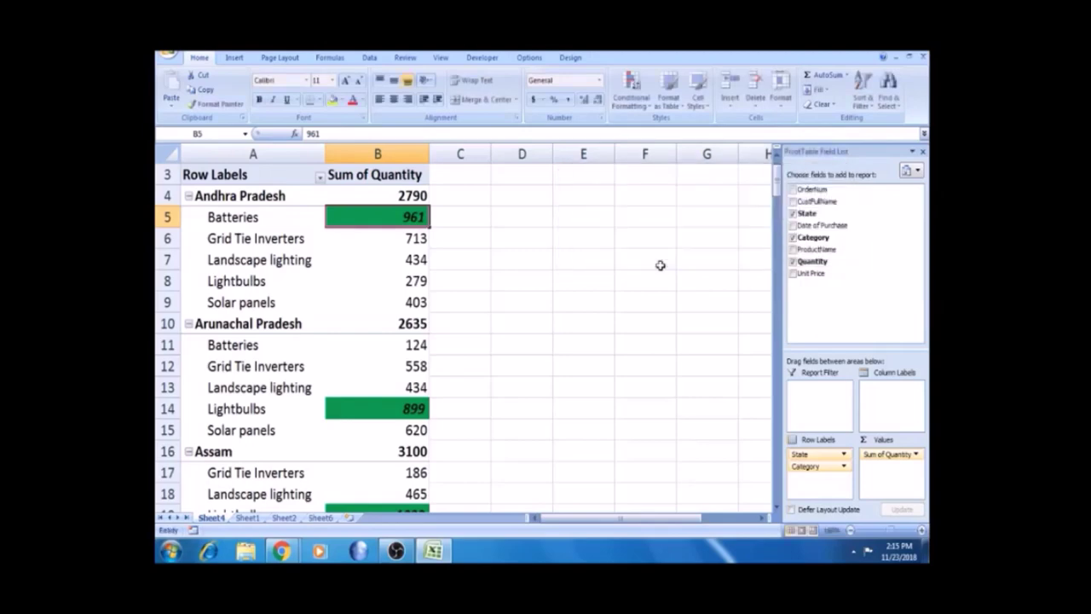
- Select the Batteries quantity 961 and bring up the Highlight Cells Rules choices
click(405, 295)
click(406, 220)
click(645, 106)
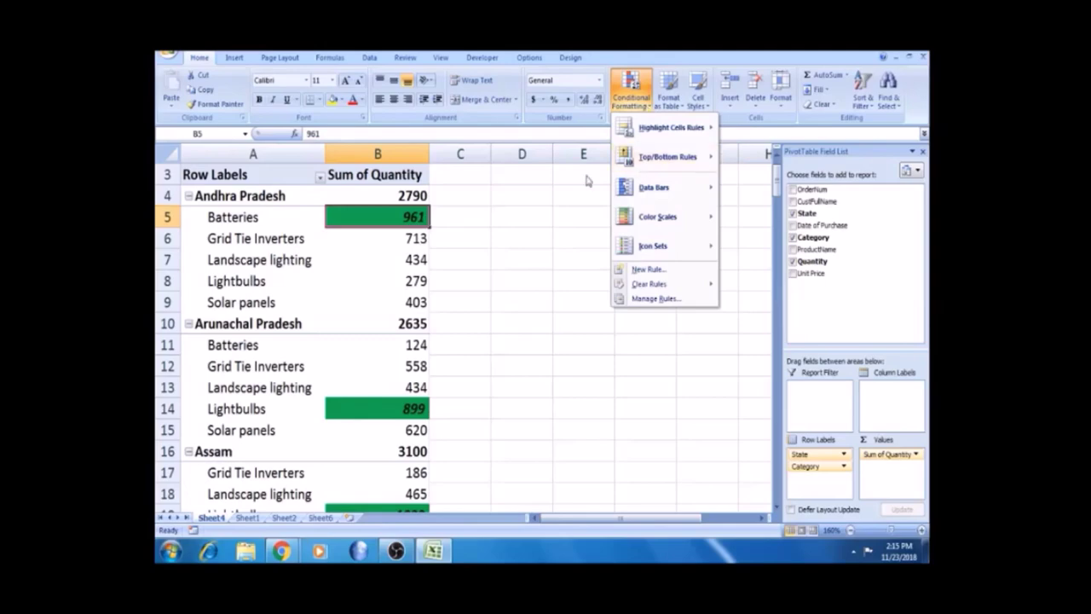
mouse_move(697, 129)
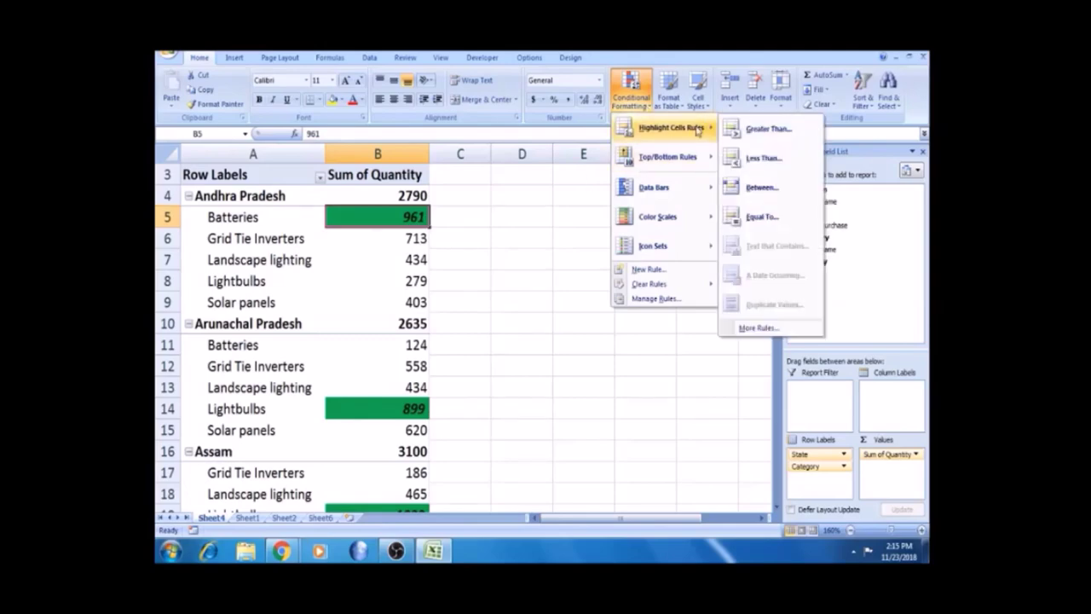
click(466, 226)
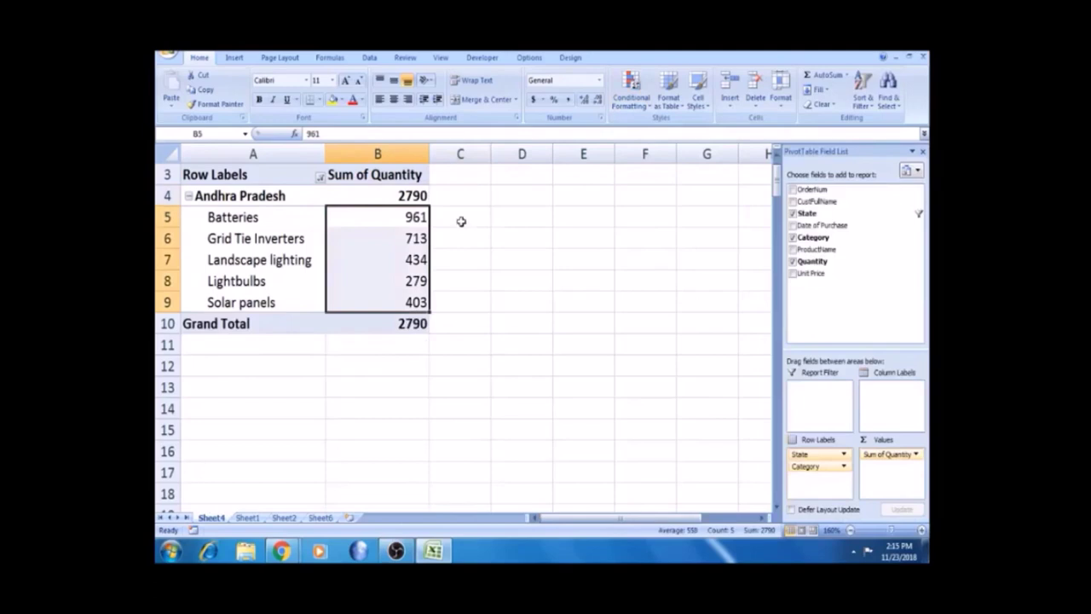
- Start a Top 10 Items rule and change the item count to 20
click(651, 104)
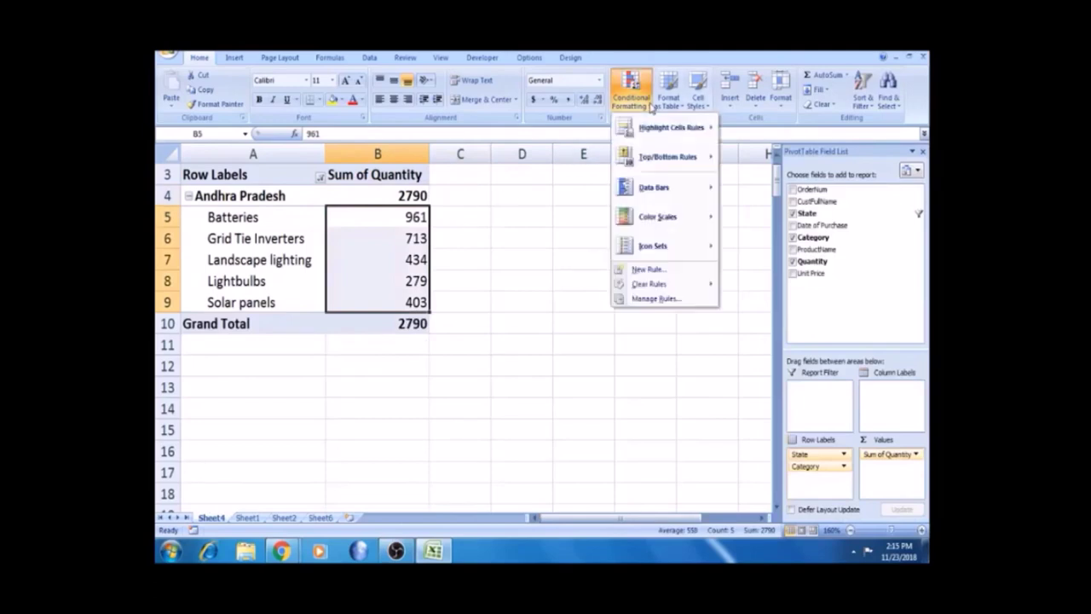
mouse_move(671, 166)
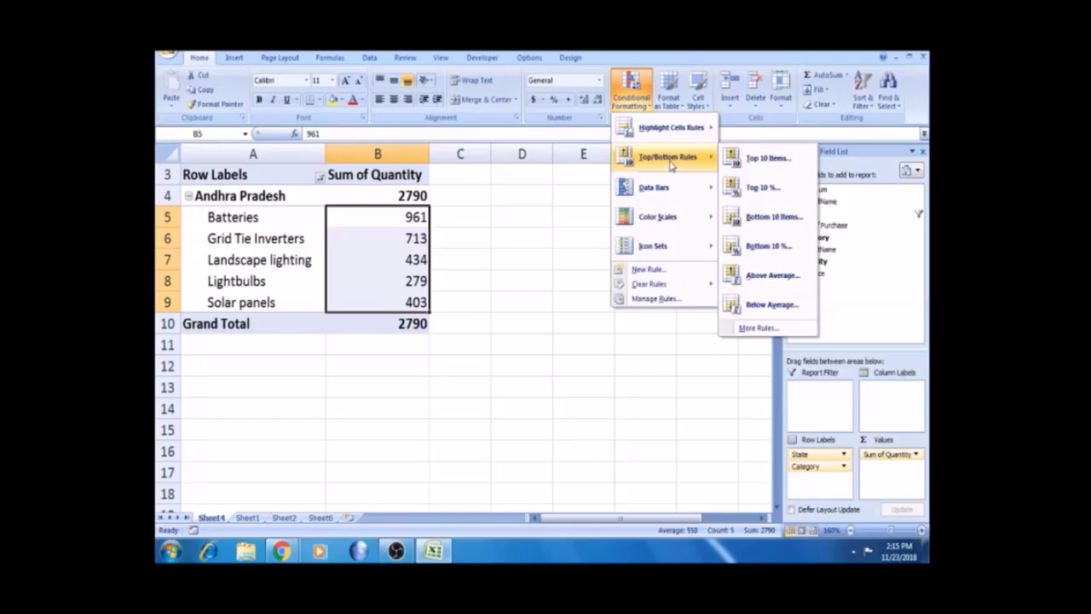
click(750, 159)
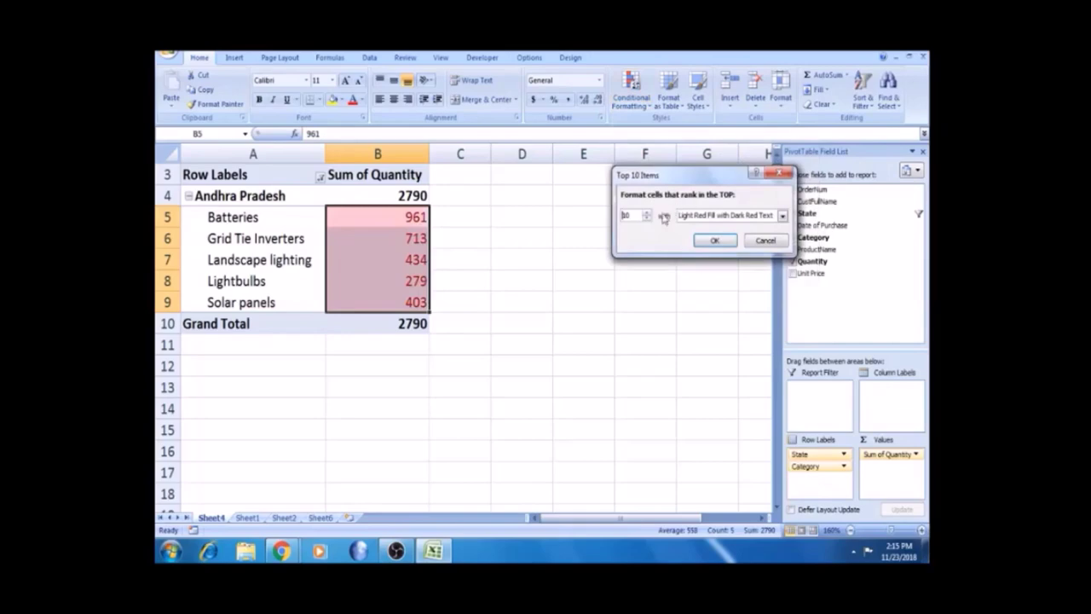
click(636, 215)
key(BackSpace)
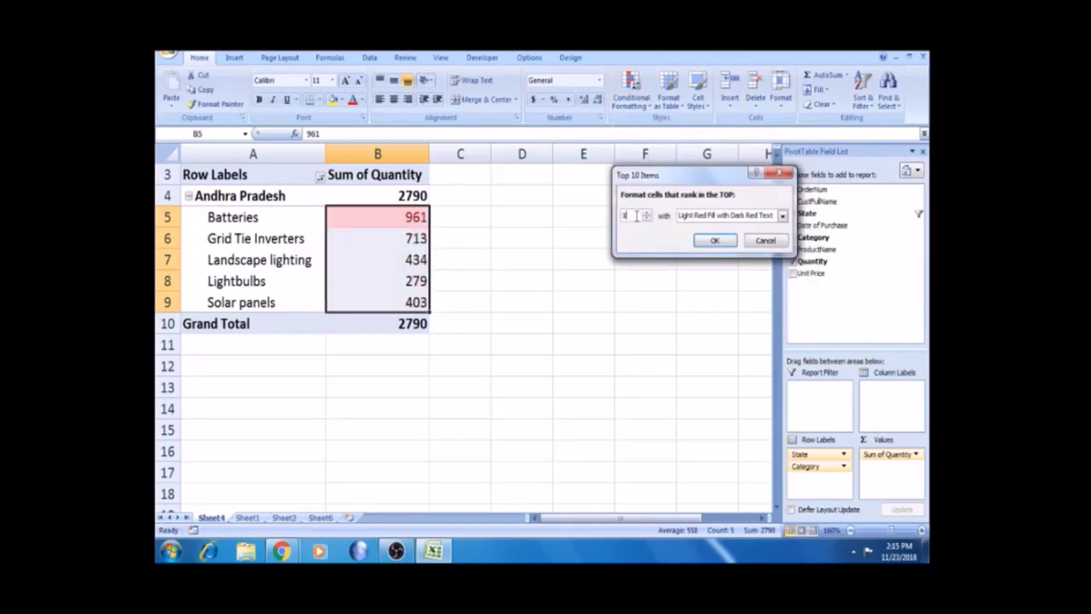
text(20)
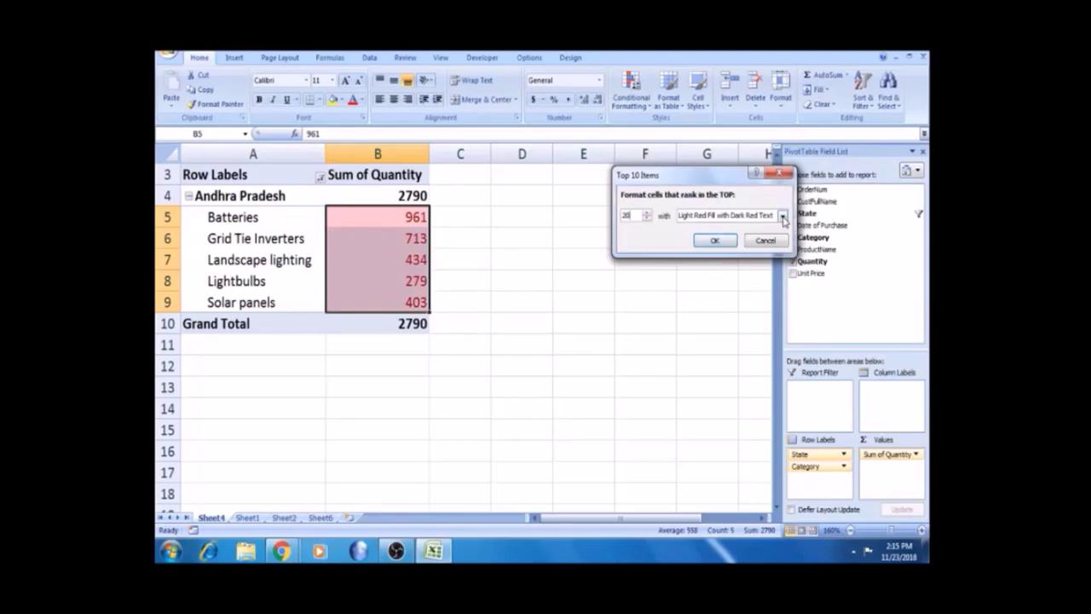
- Give the top-20 rule a custom green fill and apply it to all Category quantity values
click(783, 216)
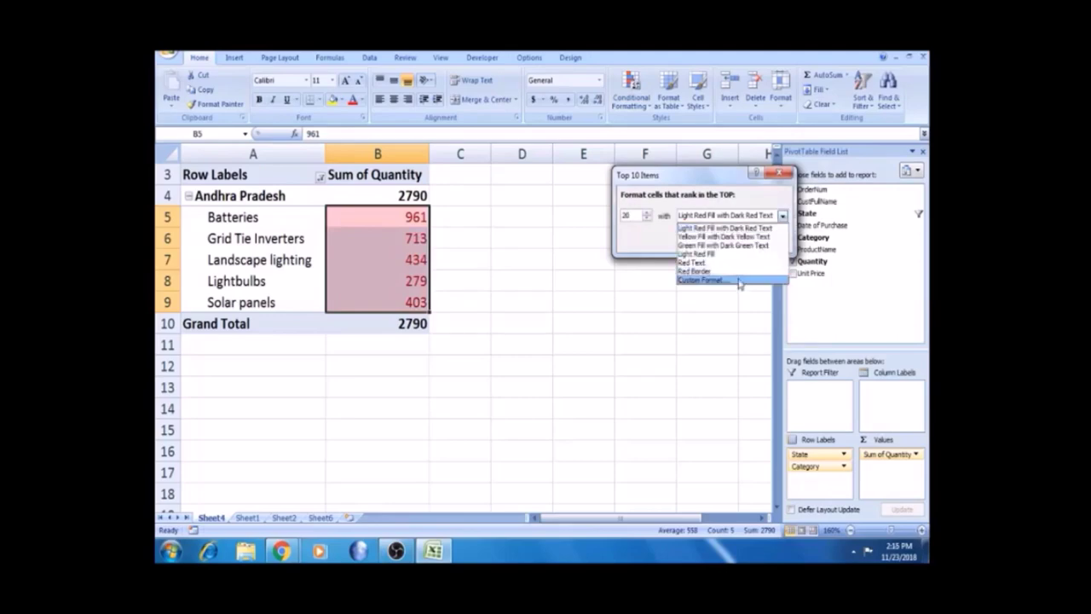
click(704, 279)
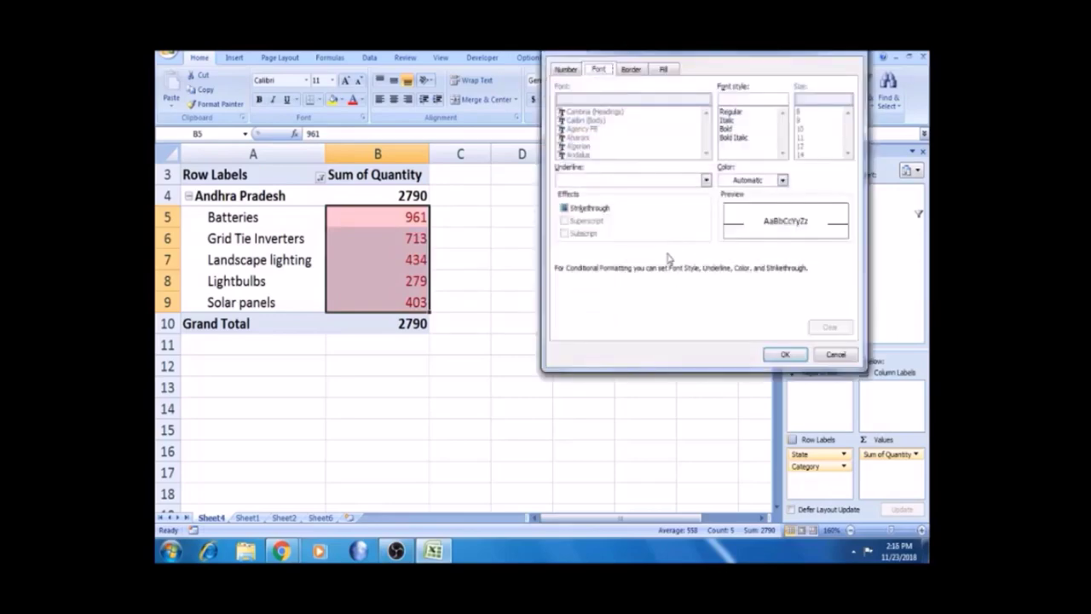
click(662, 69)
click(621, 200)
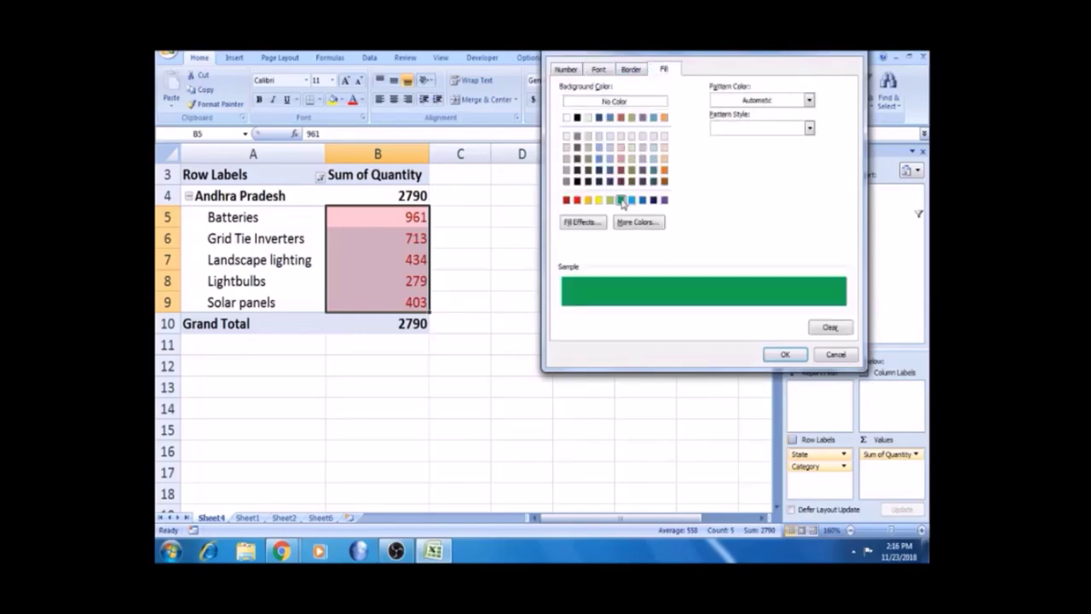
click(778, 357)
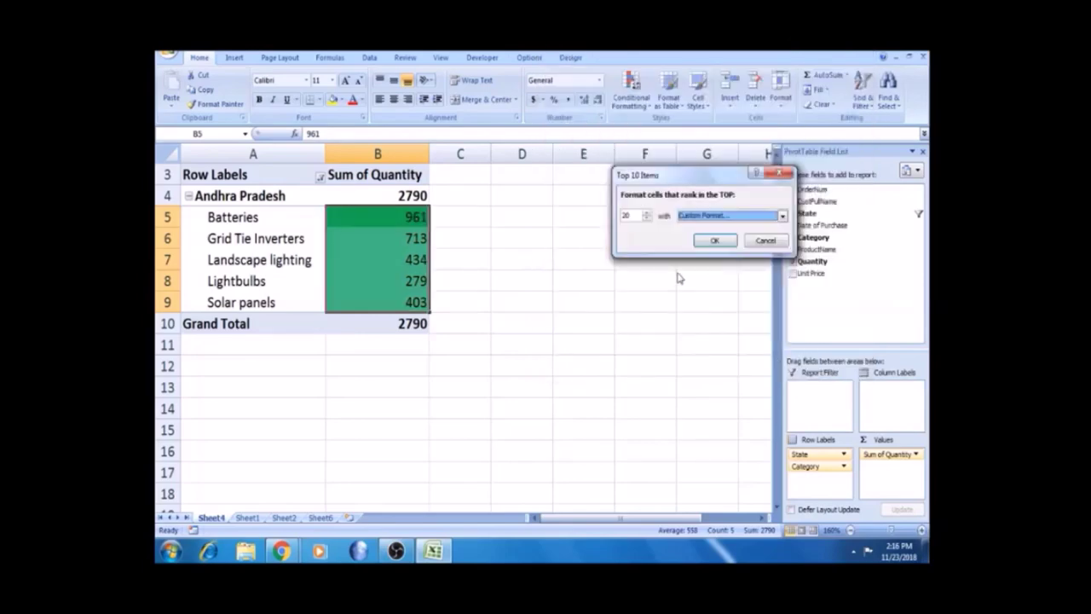
click(713, 242)
click(440, 305)
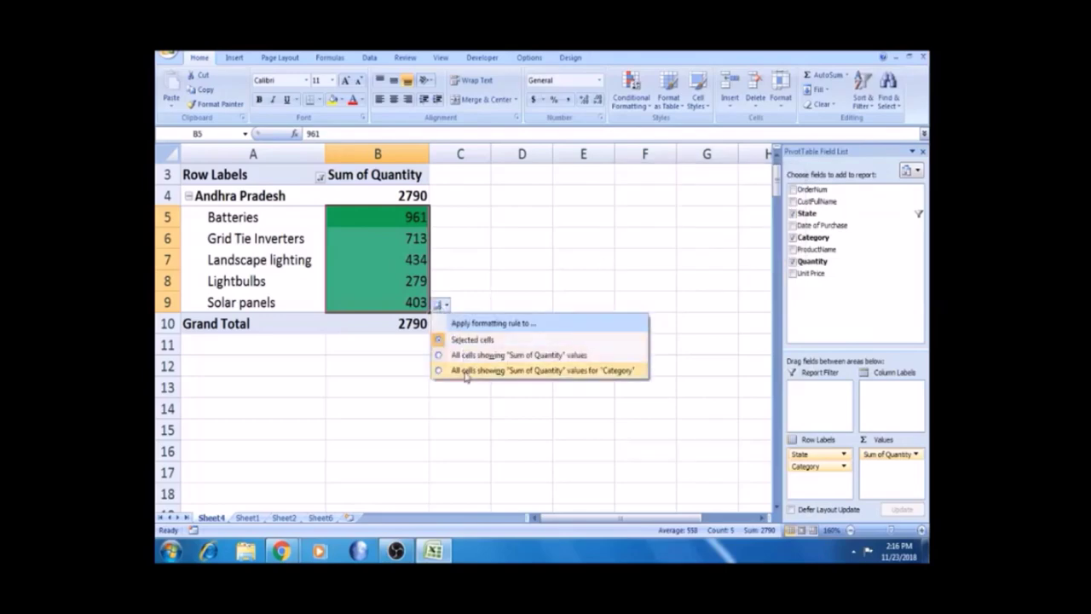
click(465, 372)
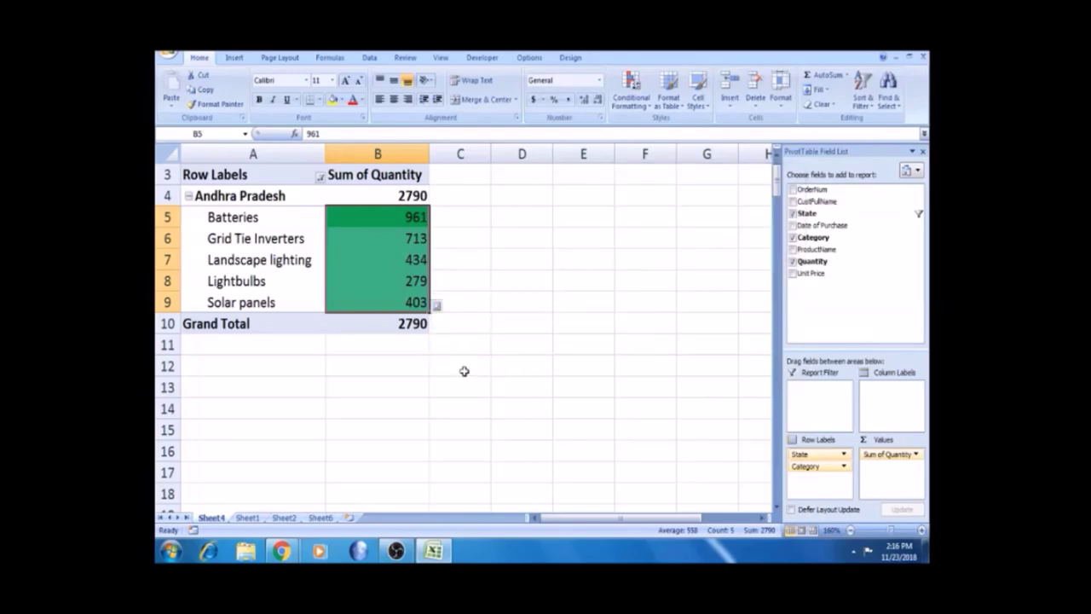
- Tick (Select All) in the Row Labels state filter to show all states
click(288, 260)
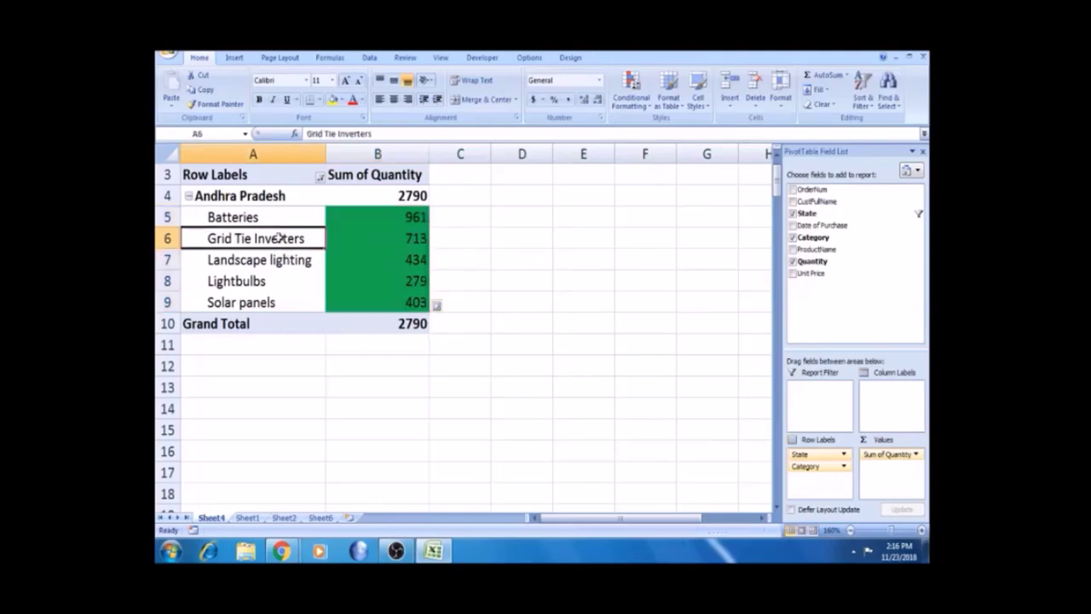
click(285, 181)
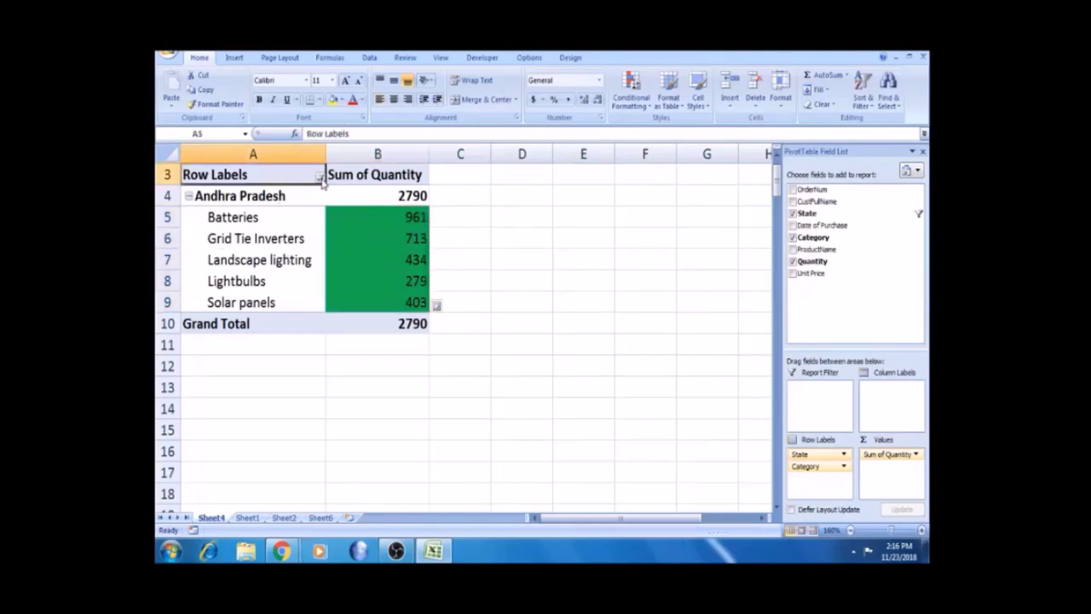
click(319, 175)
click(224, 320)
click(247, 443)
- Step down through every state's green-highlighted quantities, then jump back to the top
click(391, 329)
key(Down)
key(Down)
key(Down)
key(Down)
key(Down)
key(Down)
key(Down)
key(Down)
key(Down)
key(Down)
key(Down)
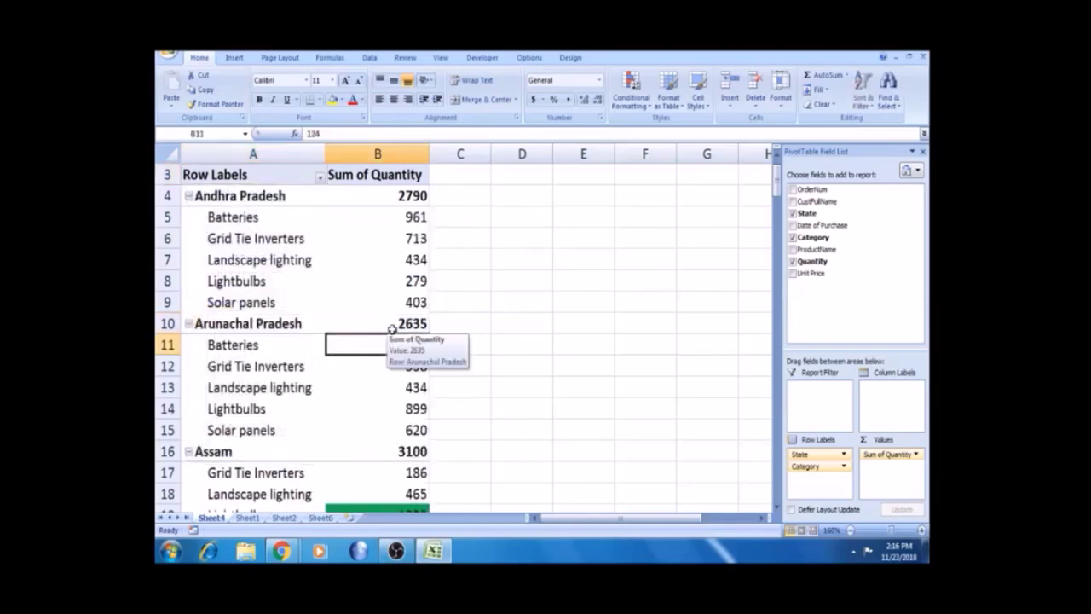
key(Down)
key(Down)
key(Down)
key(Down)
key(Down)
key(Down)
key(Down)
key(Down)
key(Down)
key(Down)
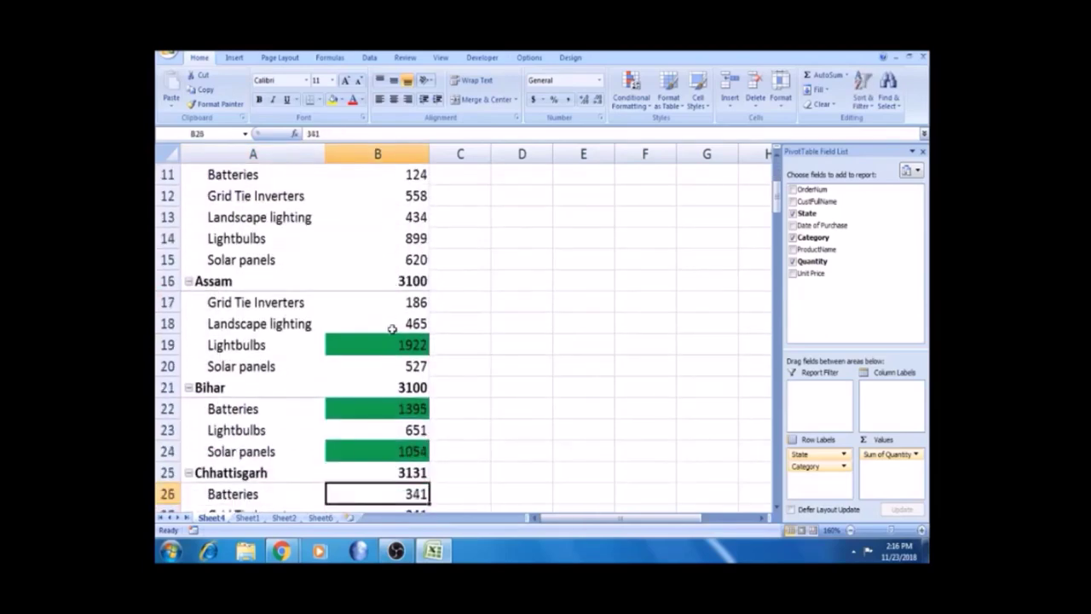
key(Down)
key(Down)
key(Down)
key(Down)
key(Down)
key(Down)
key(Down)
key(Down)
key(Down)
key(Down)
key(Down)
key(Down)
key(Down)
key(Down)
key(Down)
key(Down)
key(Down)
key(Down)
key(Down)
key(Down)
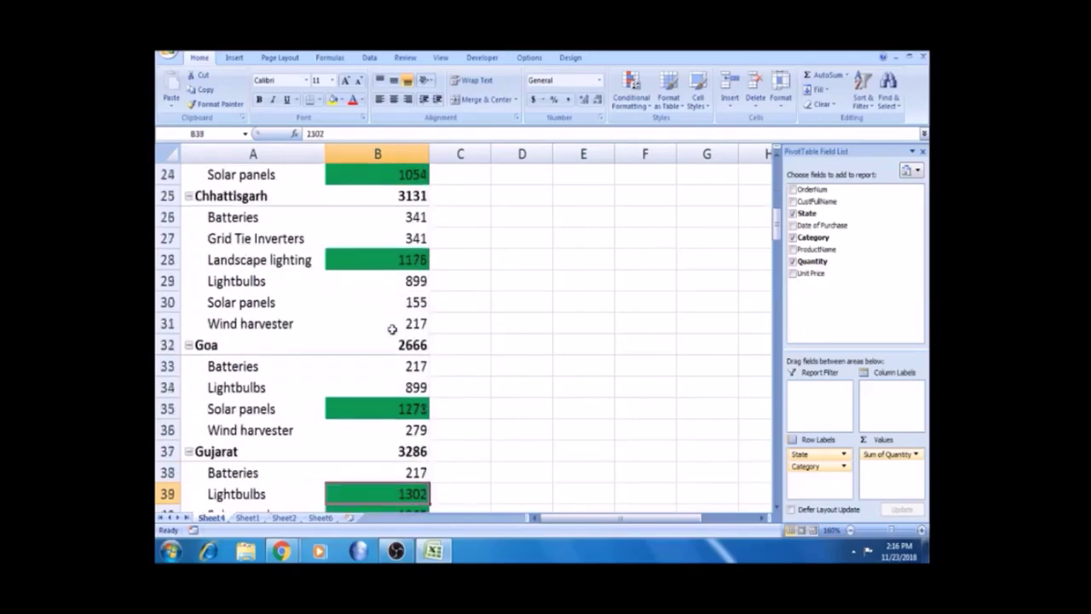
key(Down)
key(Down)
key(Down)
key(Down)
key(Down)
key(Down)
key(Down)
key(Down)
key(Down)
key(Down)
key(Down)
key(Down)
key(Down)
key(Down)
key(Down)
key(Down)
key(Down)
key(Down)
key(Down)
key(Down)
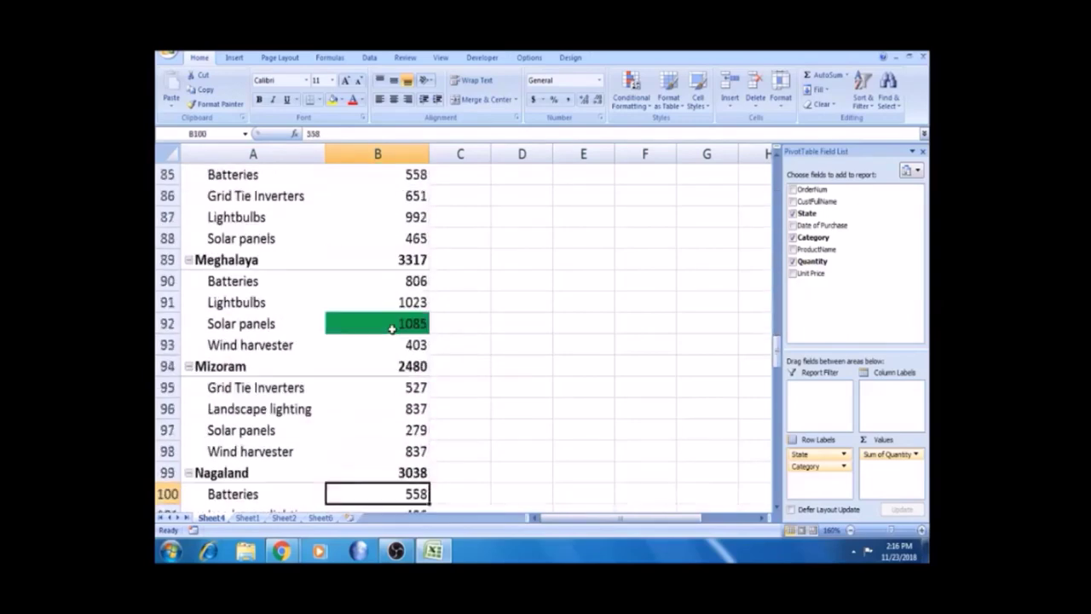
key(Down)
key(Down)
key(Down)
key(Down)
key(Down)
key(Down)
key(Down)
key(Down)
key(Down)
key(Down)
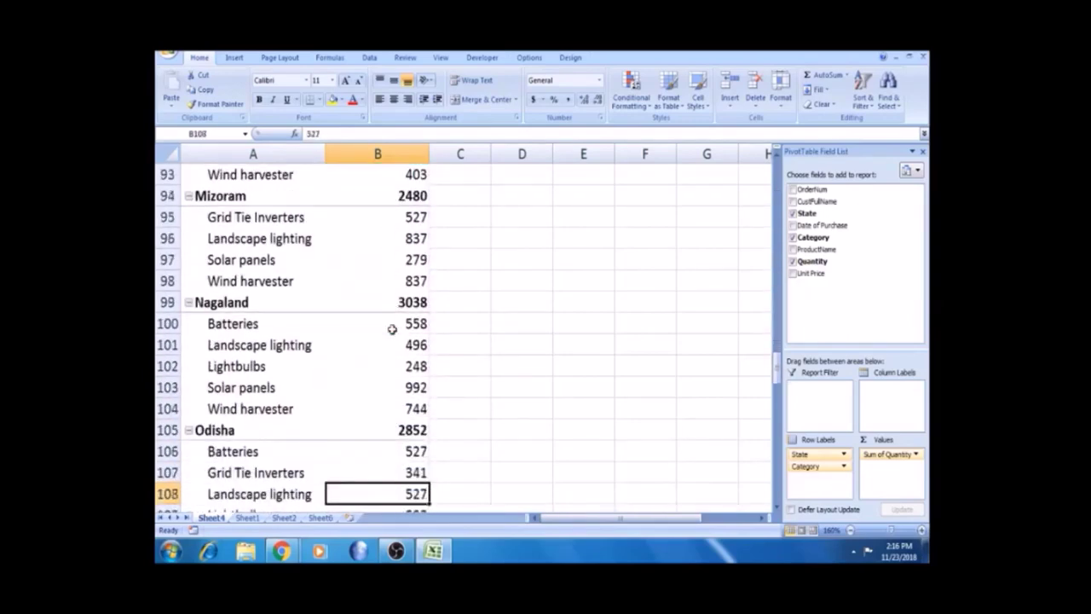
key(Down)
key(Down)
key(Down)
key(Down)
key(Down)
key(Down)
key(Down)
key(Down)
key(Down)
key(Down)
key(Down)
key(Down)
key(Down)
key(Down)
key(Down)
key(Down)
key(Down)
key(Down)
key(Down)
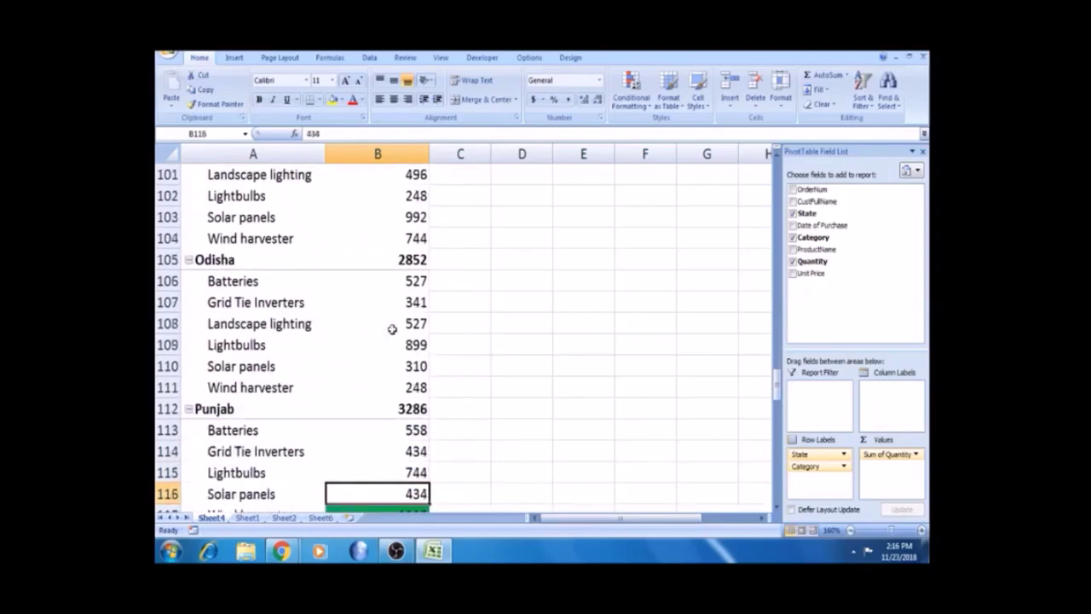
key(ctrl+Up)
key(ctrl+Up)
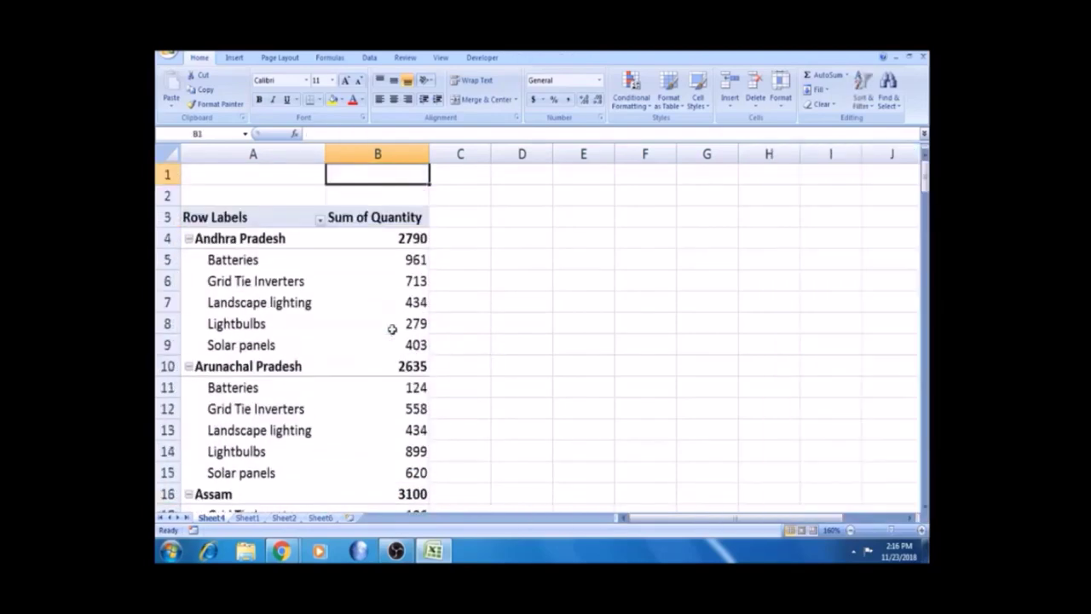
- Select the Andhra Pradesh label and its Batteries quantity cells
click(294, 238)
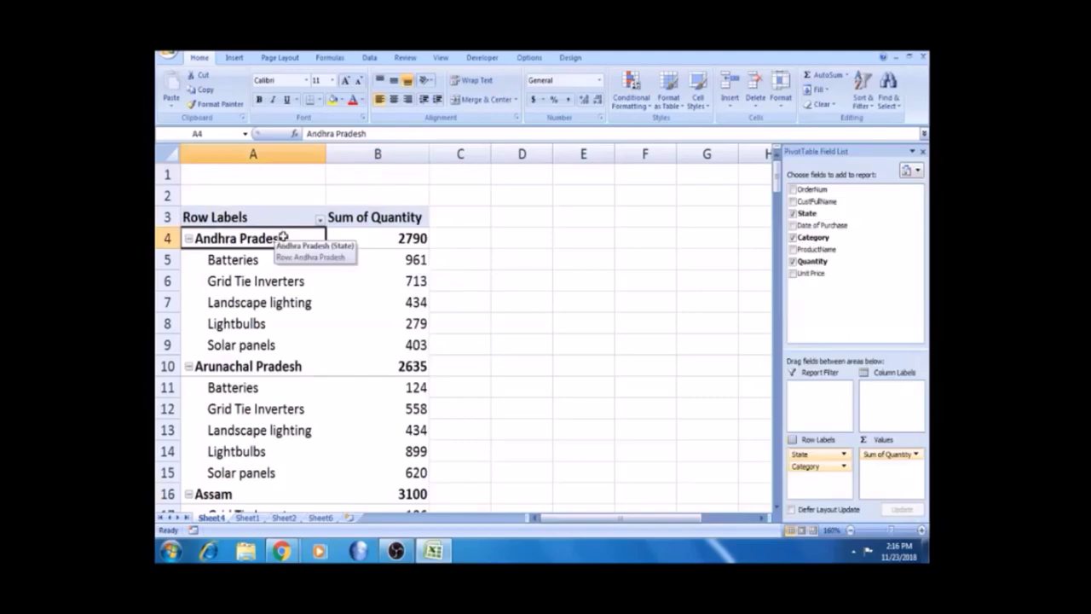
click(383, 260)
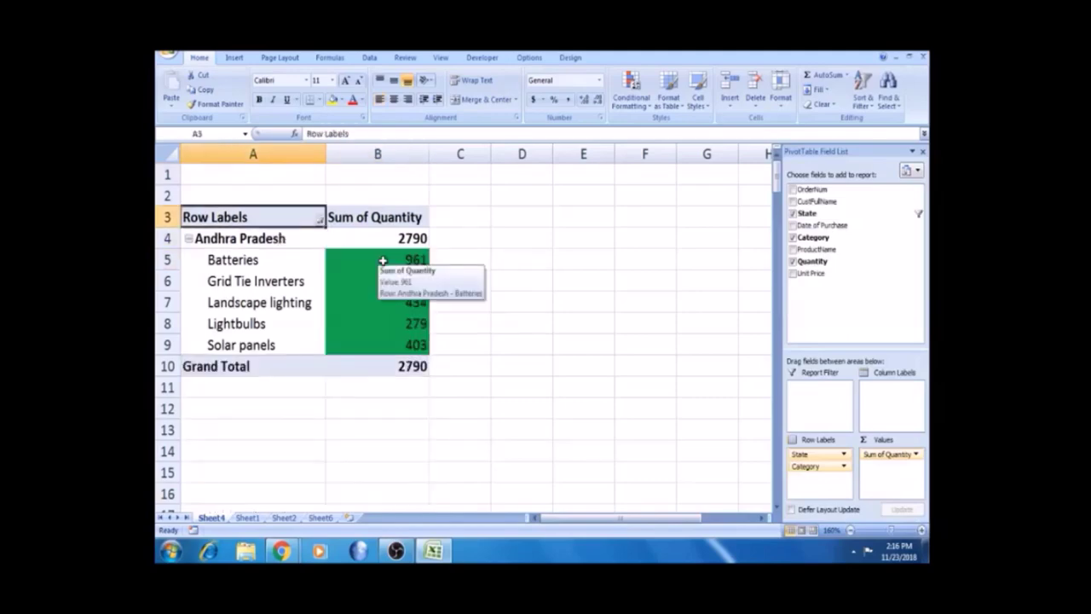
click(382, 260)
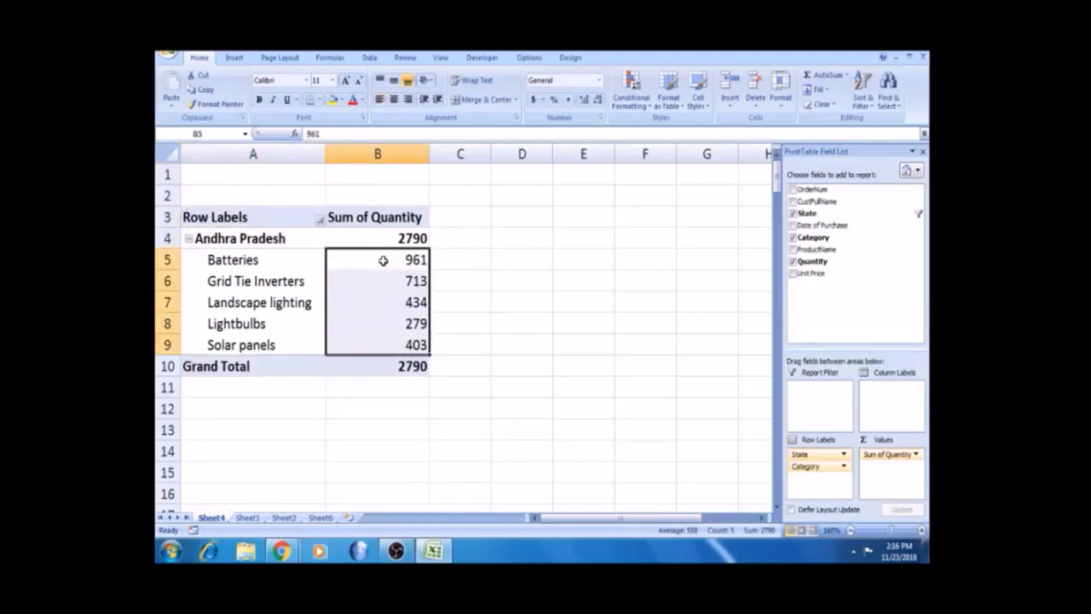
click(285, 258)
click(356, 254)
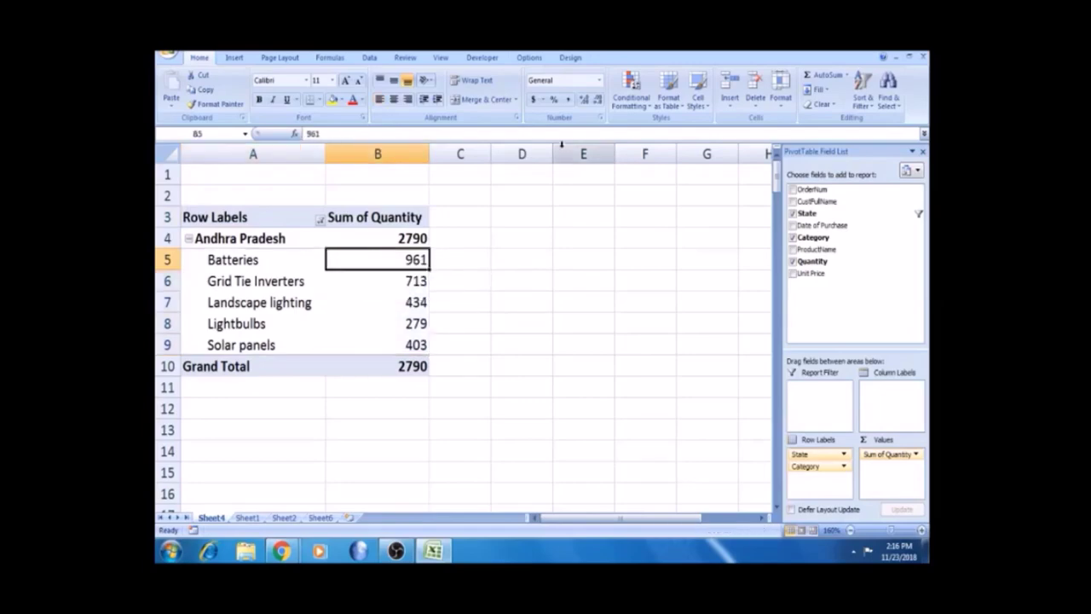
- Add Blue Data Bars to the Batteries quantity and extend them to all Category values
click(635, 108)
mouse_move(654, 185)
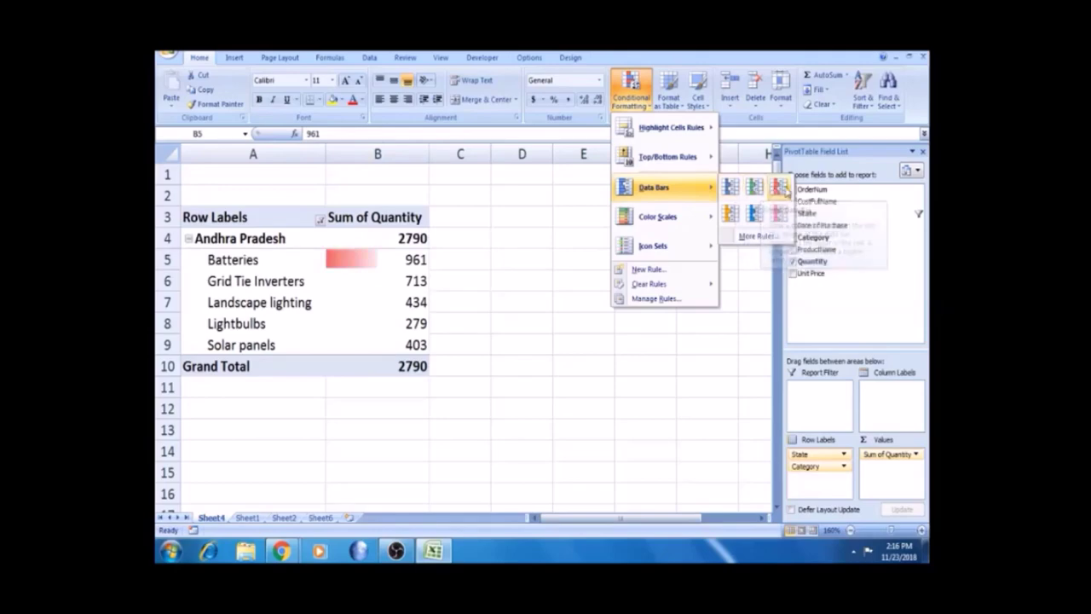
click(730, 189)
click(440, 265)
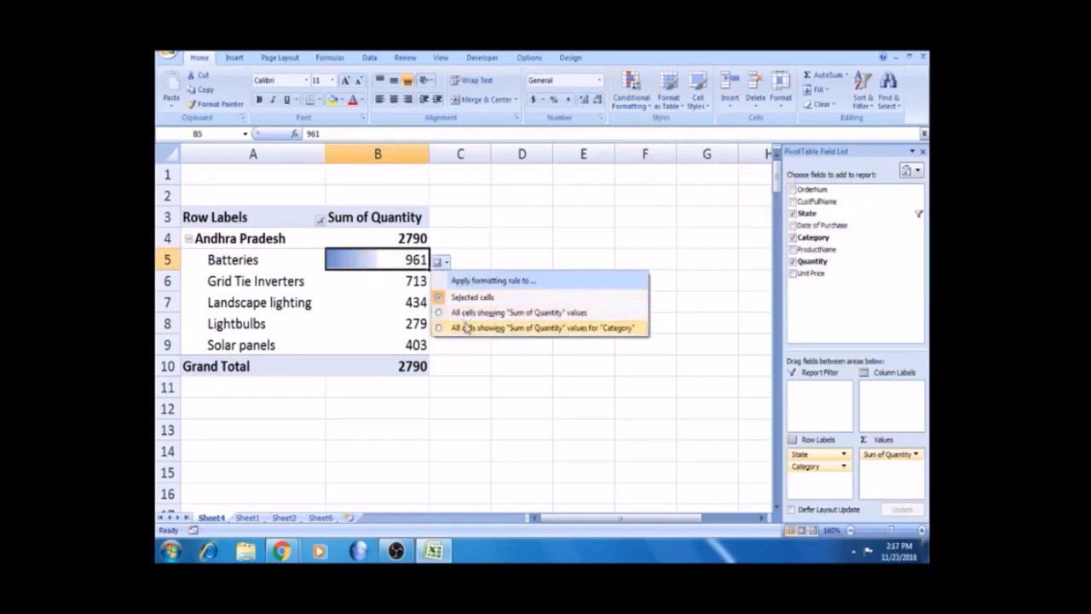
click(464, 327)
- Compare the data bar lengths for Batteries, Grid Tie Inverters, Landscape lighting and Lightbulbs
click(457, 287)
click(390, 262)
click(397, 305)
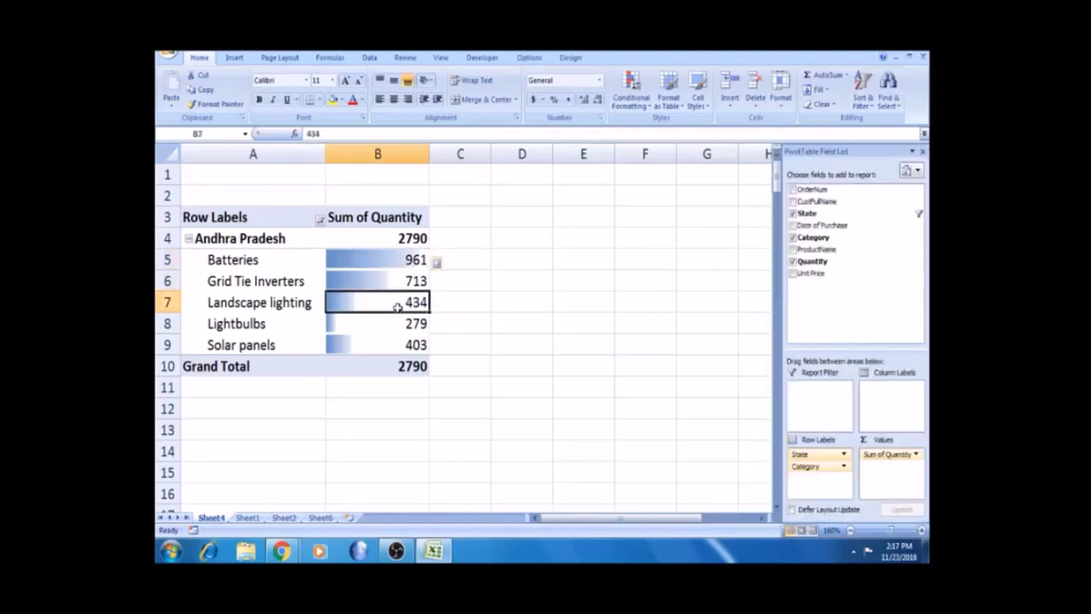
click(396, 256)
mouse_move(396, 256)
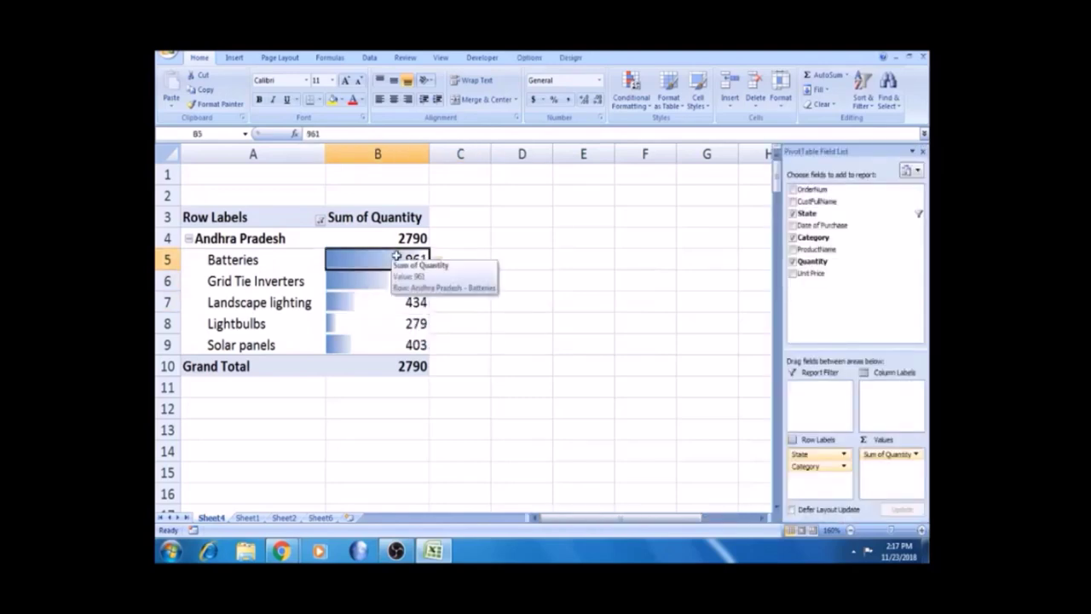
click(396, 283)
click(378, 305)
click(373, 328)
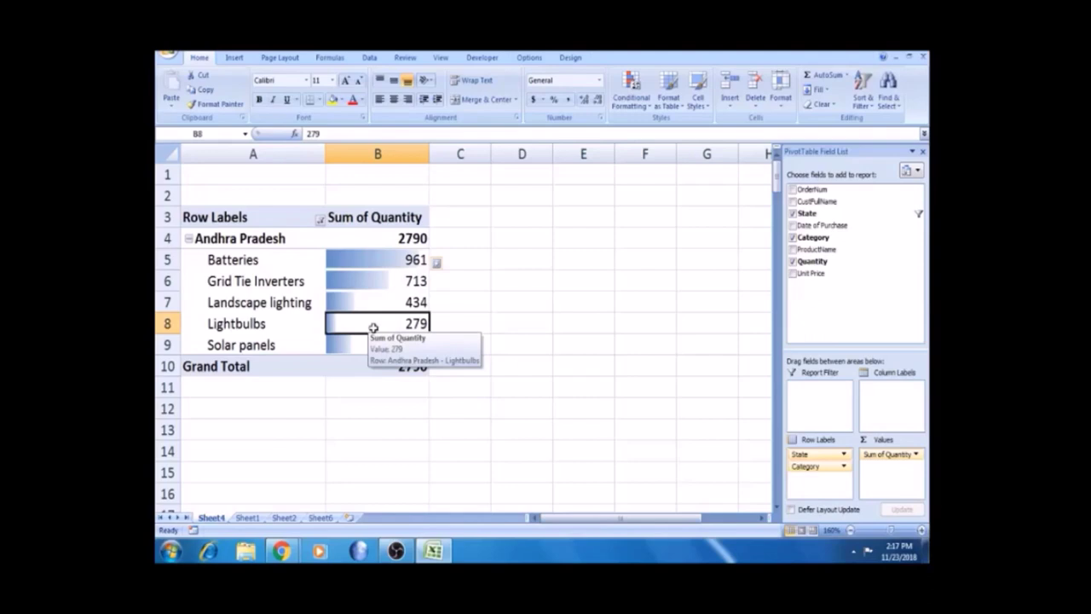
click(388, 259)
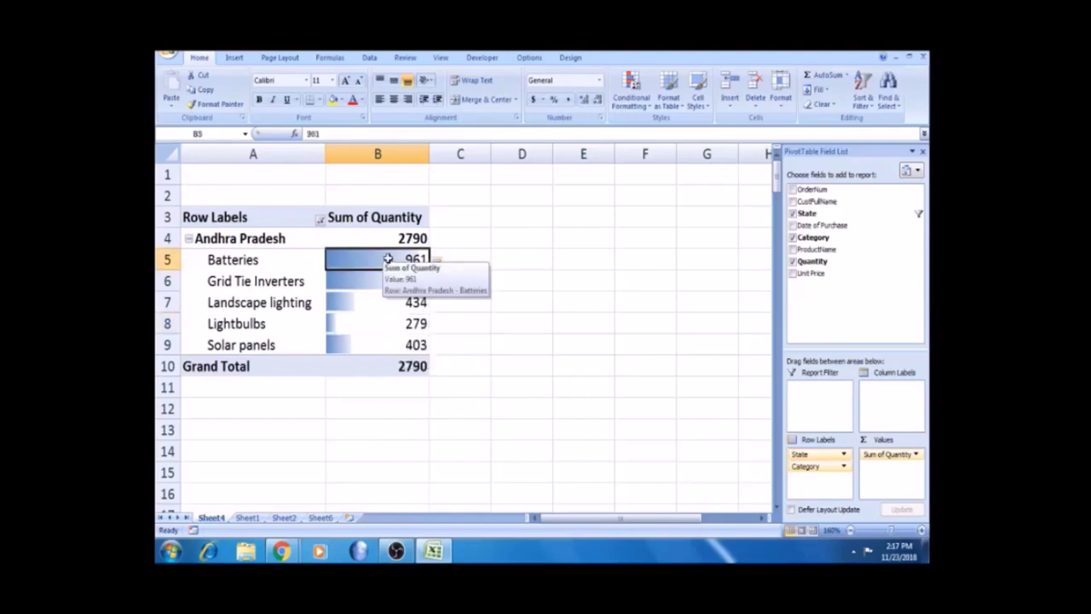
click(385, 324)
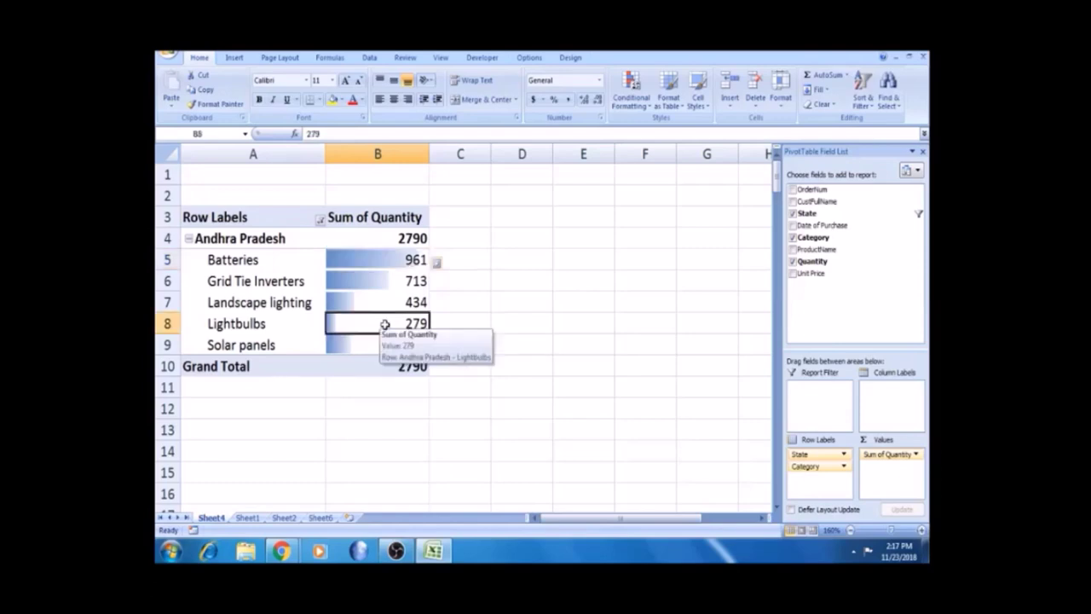
- Recheck the data bar scope, keeping it on all Sum of Quantity values for Category
click(454, 273)
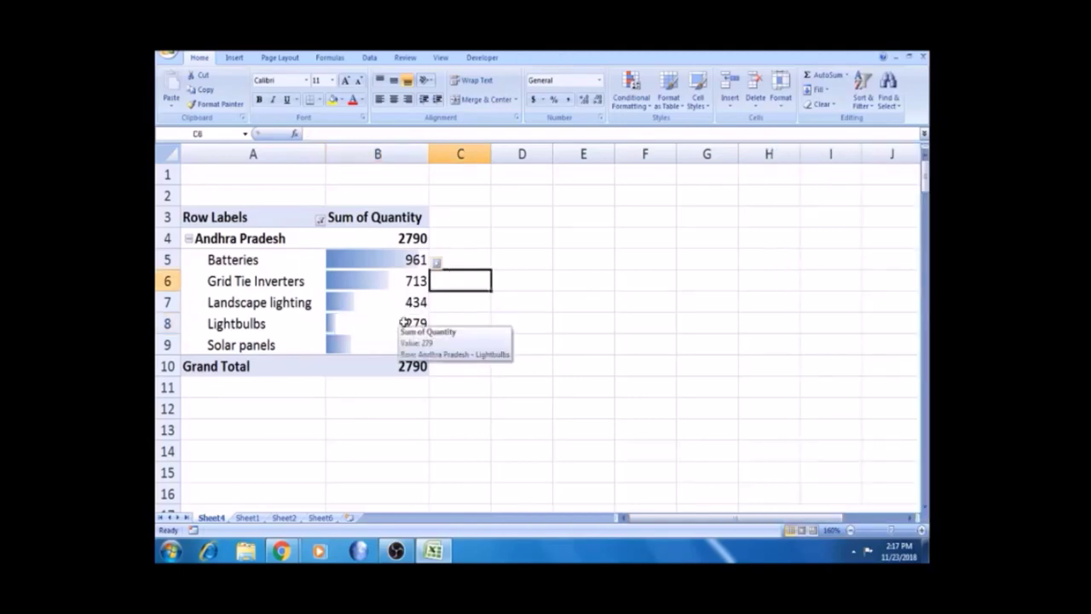
click(377, 260)
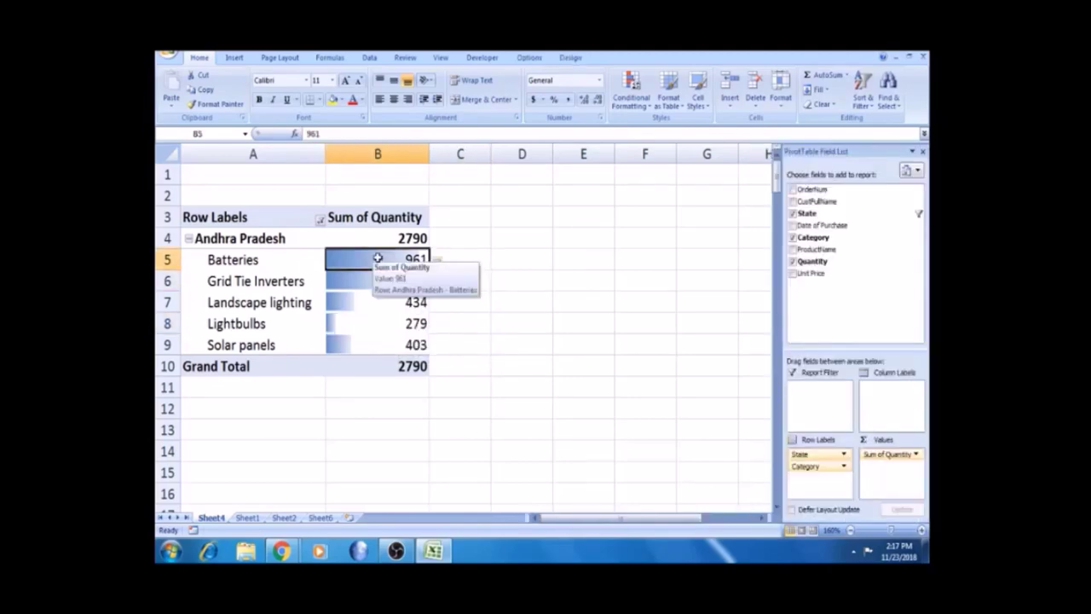
click(352, 327)
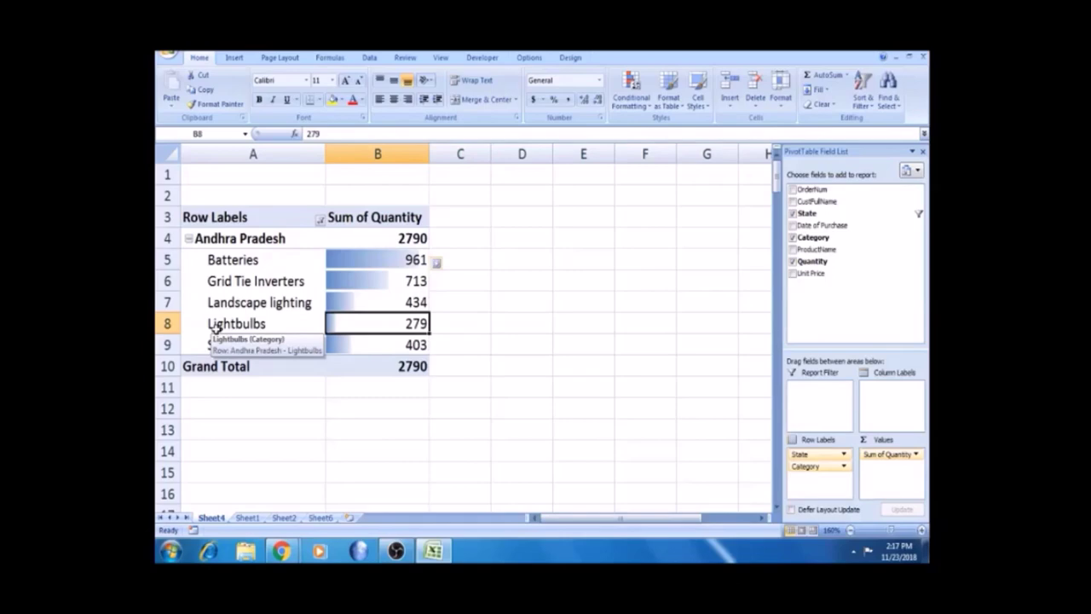
click(439, 262)
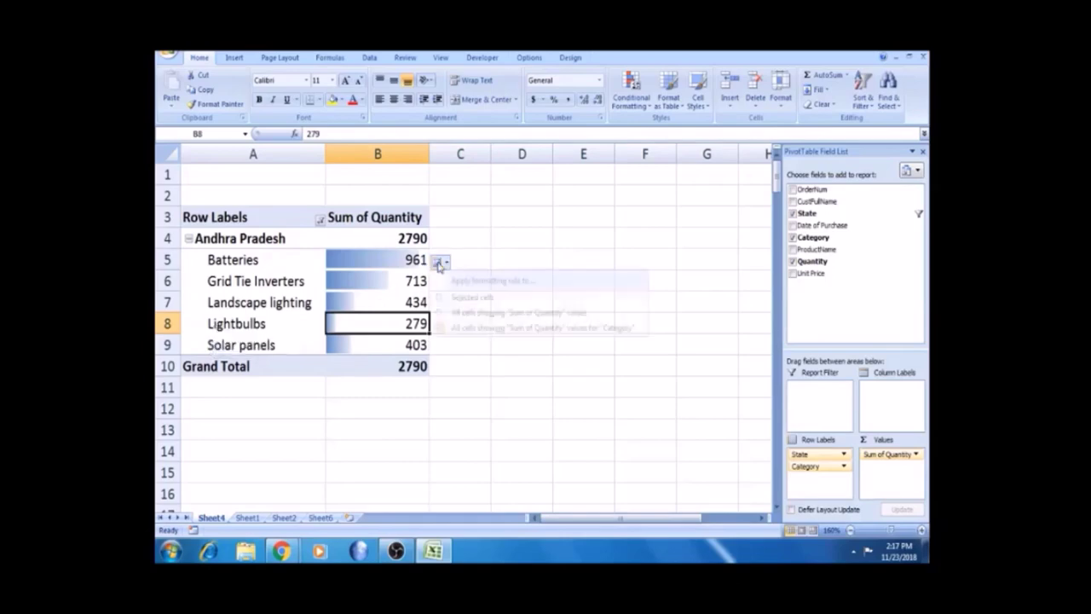
click(477, 330)
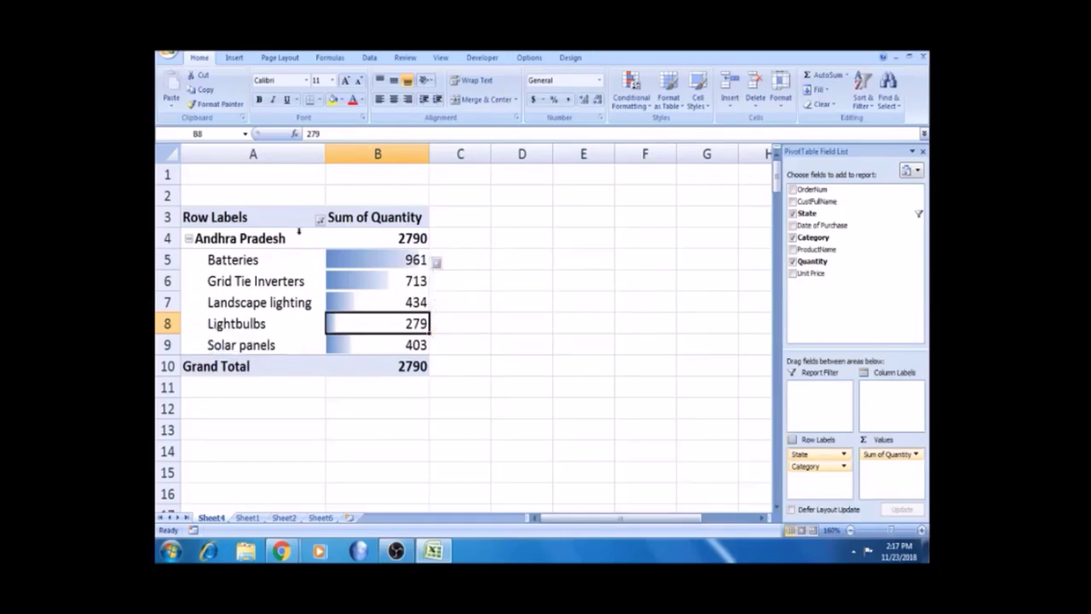
click(297, 225)
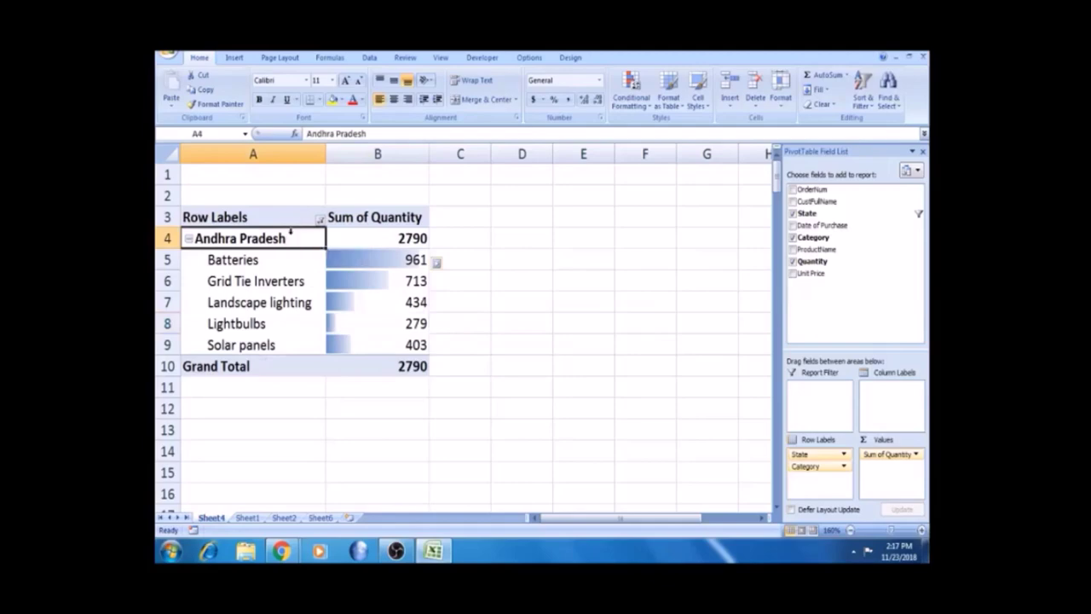
- Tick (Select All) in the Row Labels filter and scroll through the states
click(320, 220)
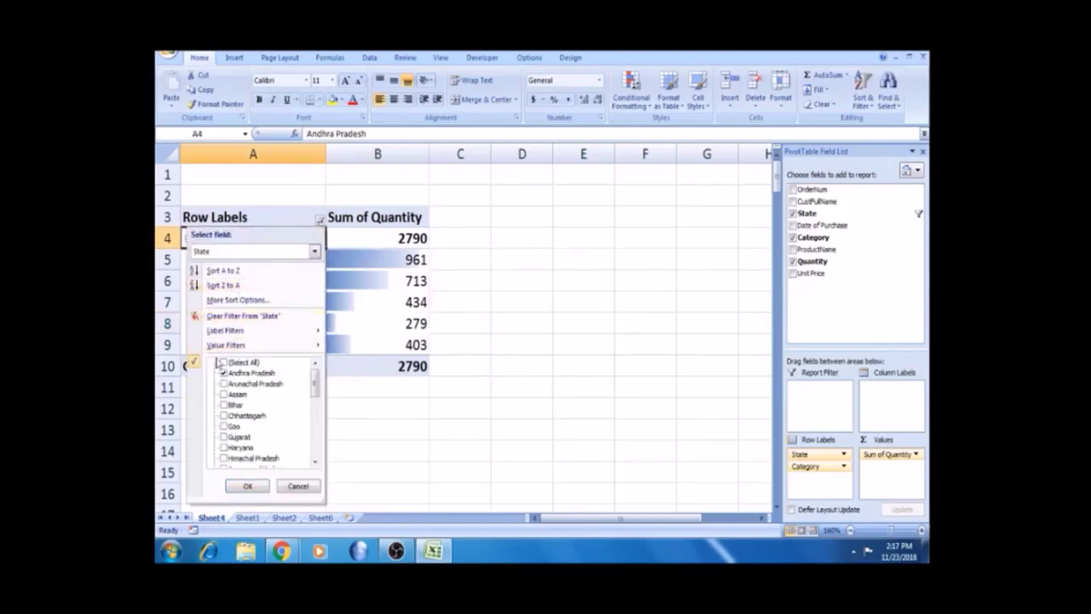
click(248, 485)
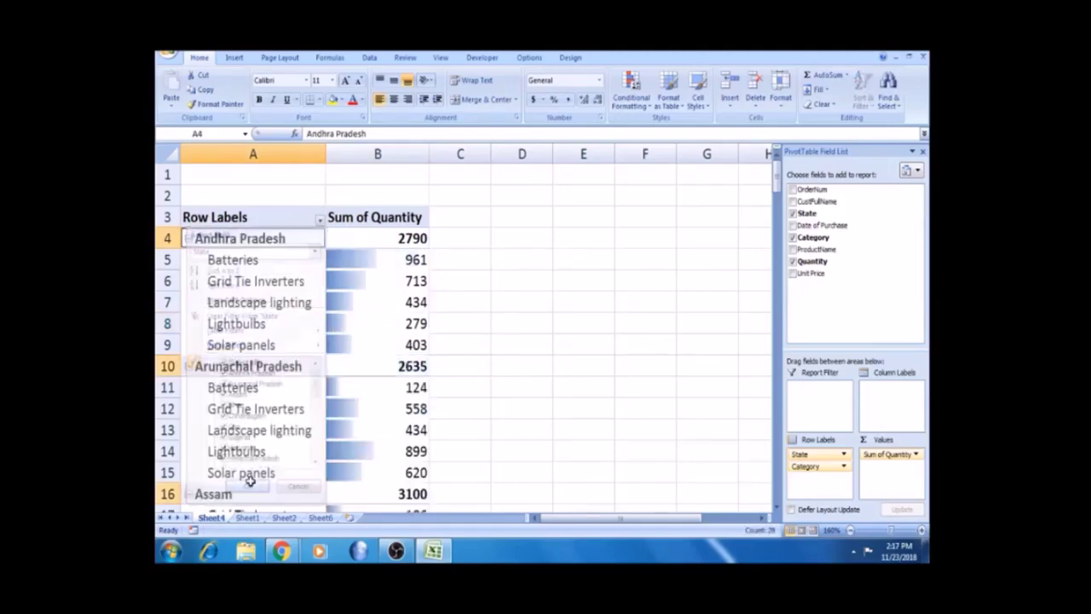
click(389, 404)
key(Down)
key(Down)
key(Down)
key(Down)
key(Down)
key(Down)
key(Down)
key(Down)
key(Down)
key(Down)
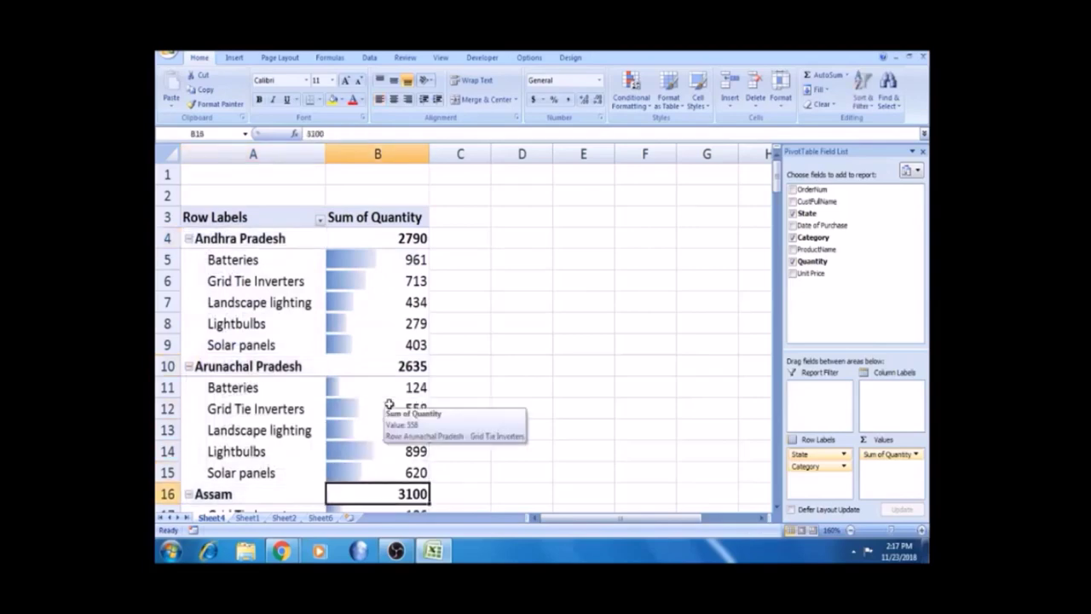
key(Down)
key(Down)
key(Up)
key(Up)
key(Up)
key(Up)
key(Up)
key(Up)
key(Up)
key(Up)
key(Up)
key(Up)
key(Up)
key(Up)
key(Up)
key(Up)
key(Up)
key(Up)
key(Up)
key(Up)
key(Up)
key(Up)
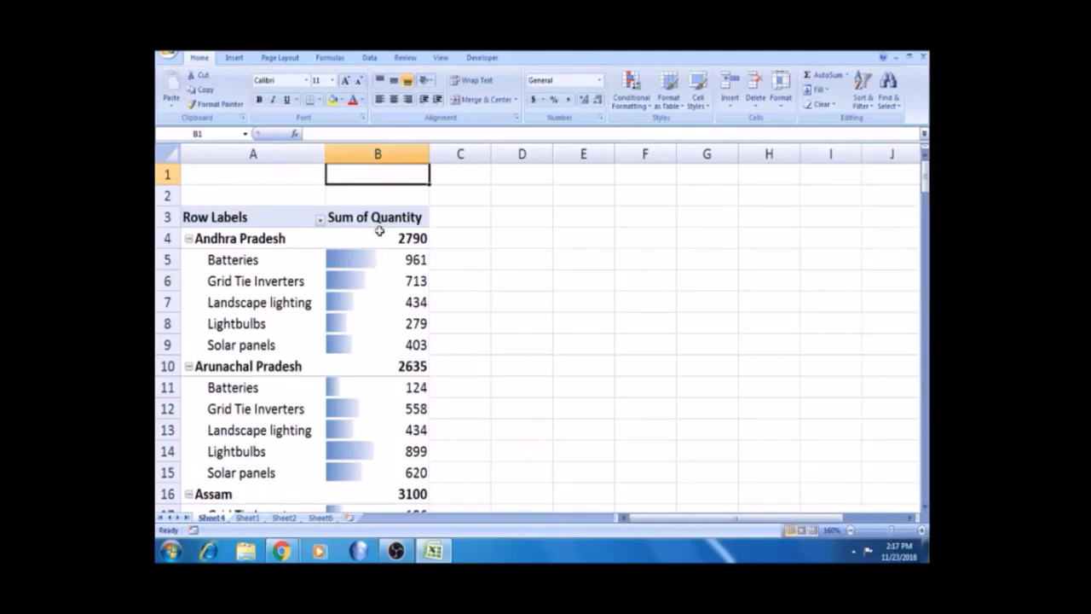
- From B5, reapply (Select All) in the State filter and recheck the Lightbulbs and Batteries quantities
click(378, 258)
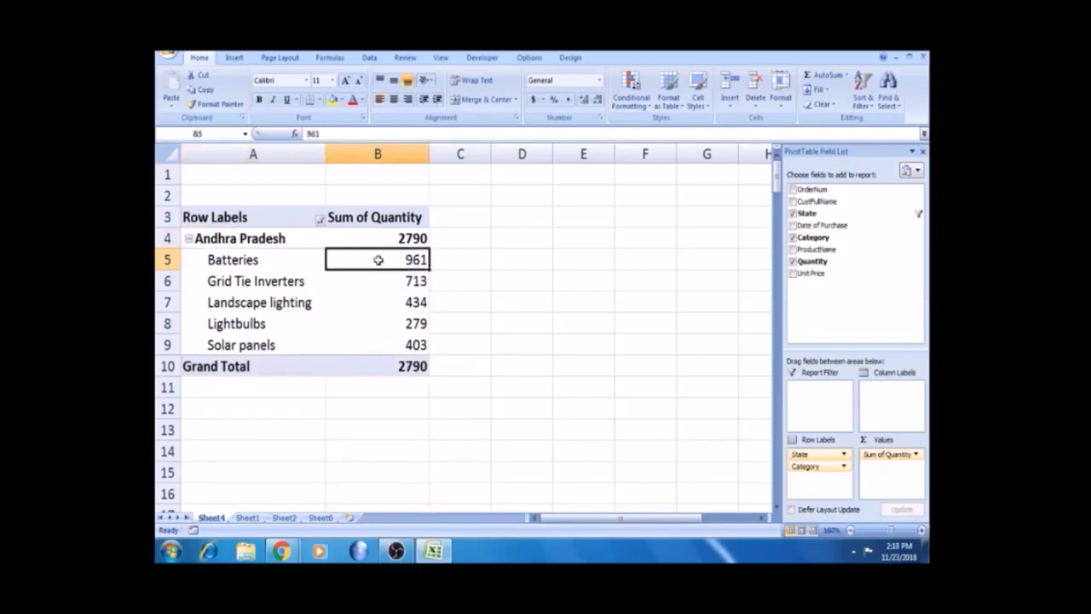
click(319, 219)
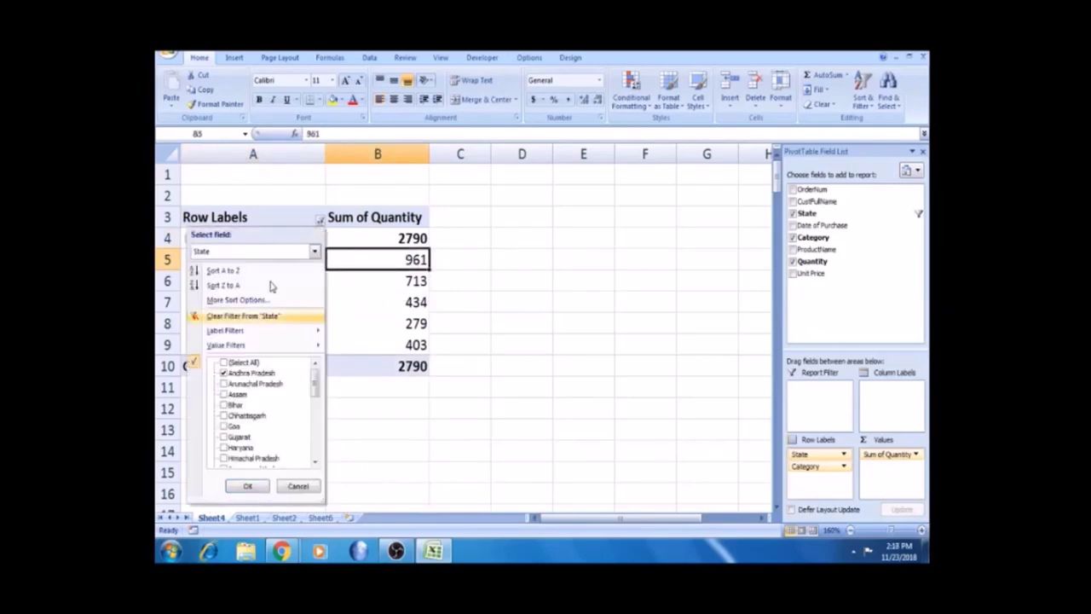
click(224, 363)
click(254, 485)
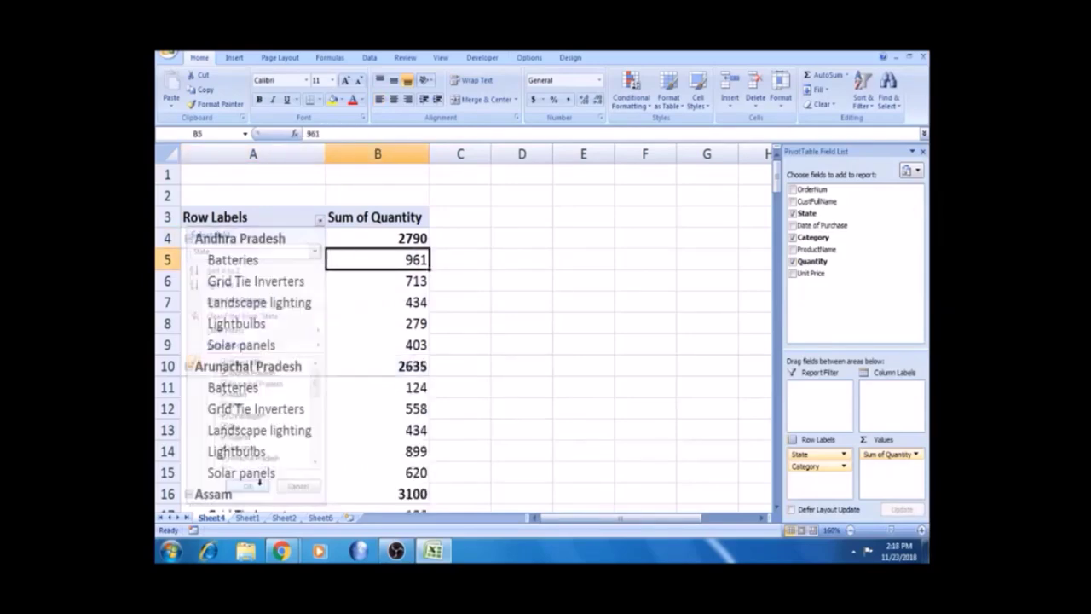
click(414, 322)
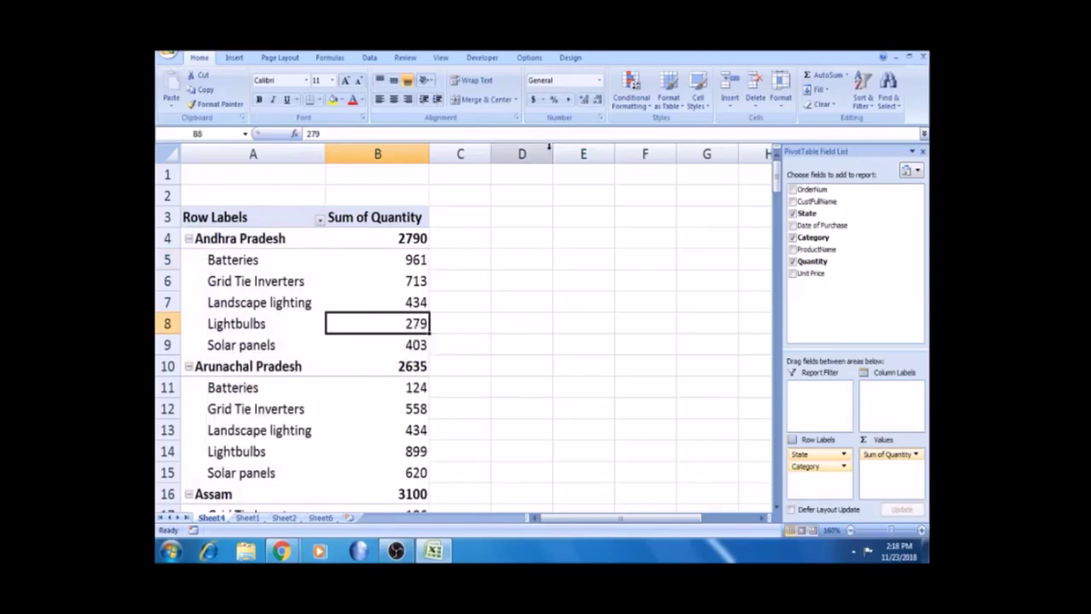
click(415, 257)
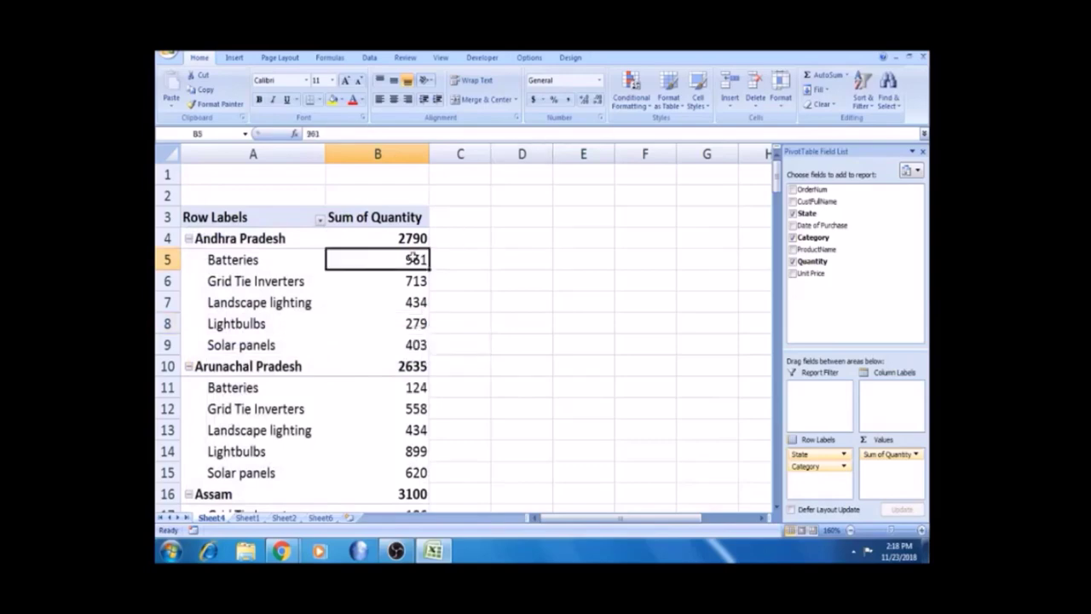
- Apply the Green-Yellow-Red colour scale to B5, extending it to all Category quantities
click(635, 89)
mouse_move(682, 218)
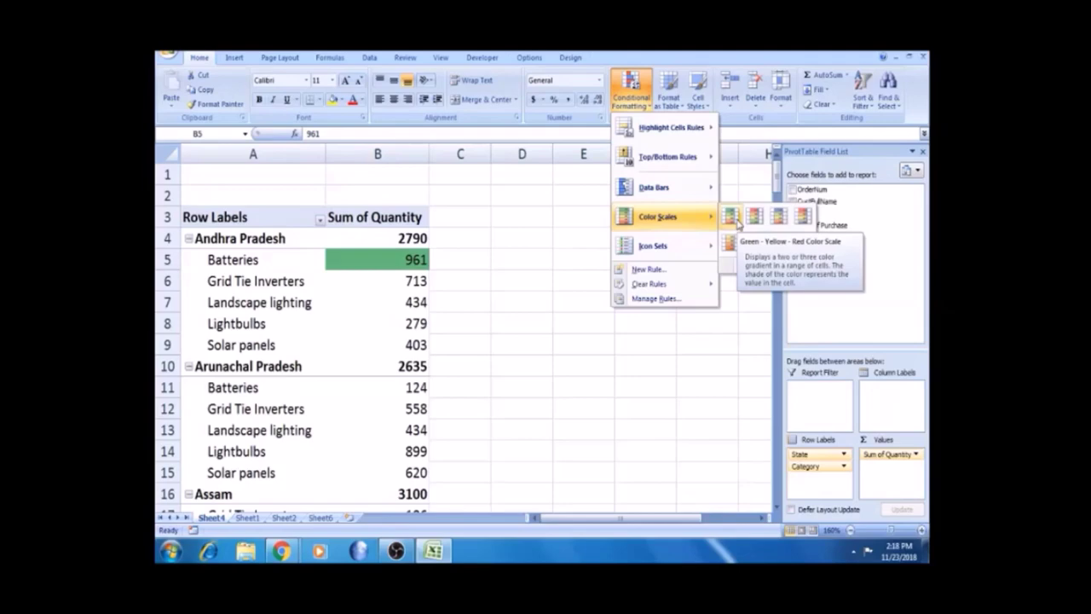
click(735, 219)
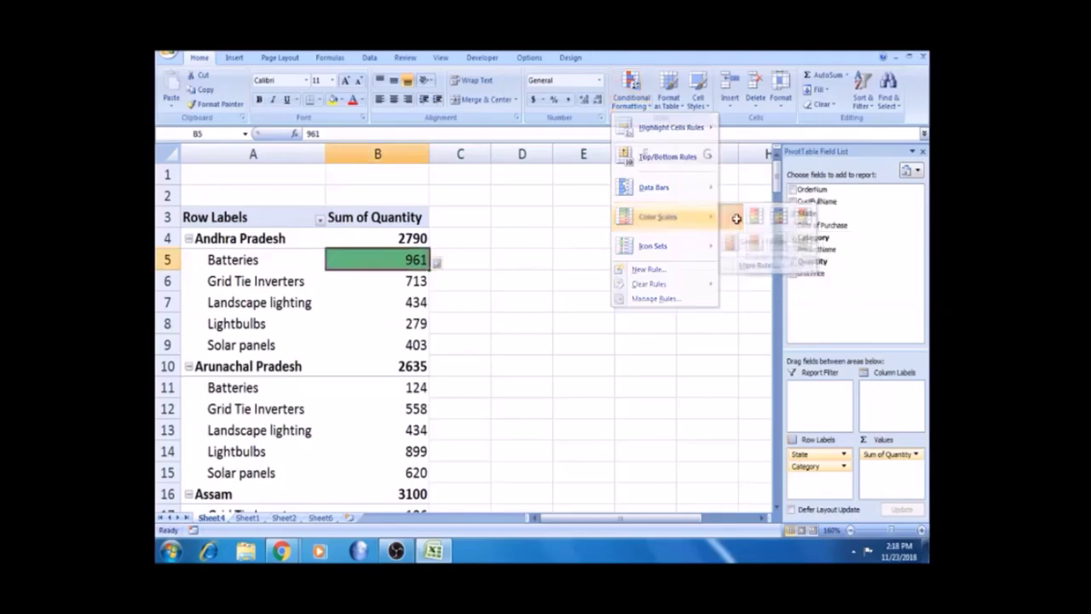
click(439, 266)
click(468, 330)
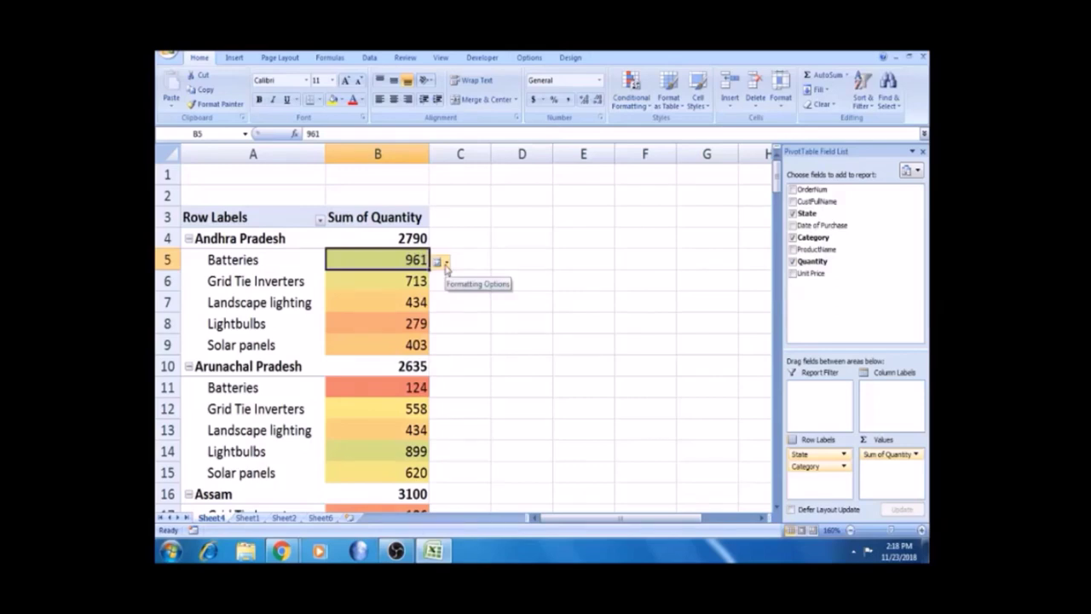
- Reselect the 961 Batteries cell and restrict the colour scale to B5 only
click(399, 324)
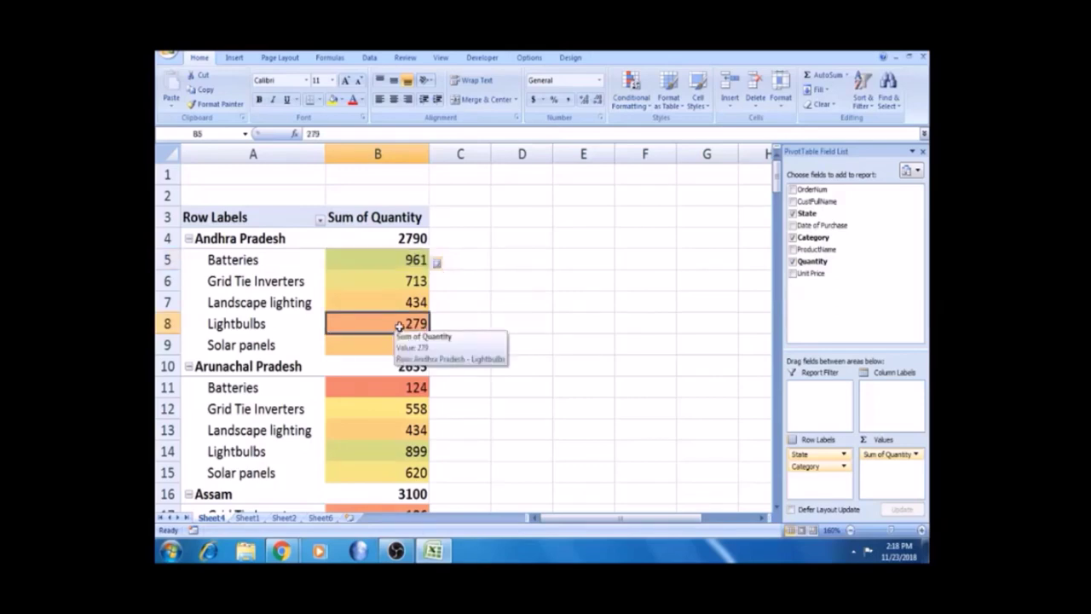
click(399, 259)
click(442, 266)
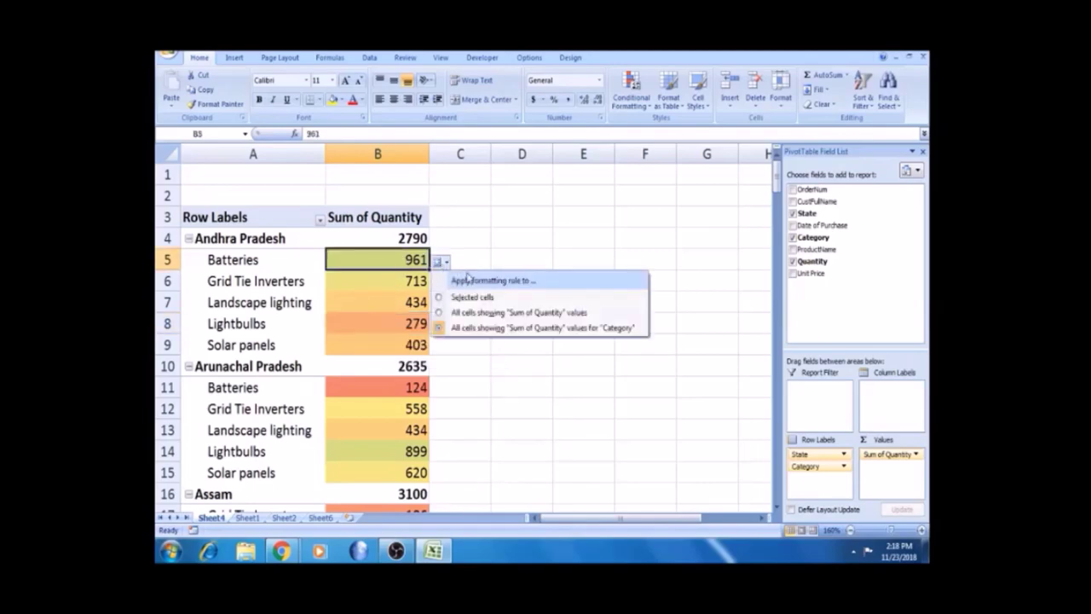
click(466, 299)
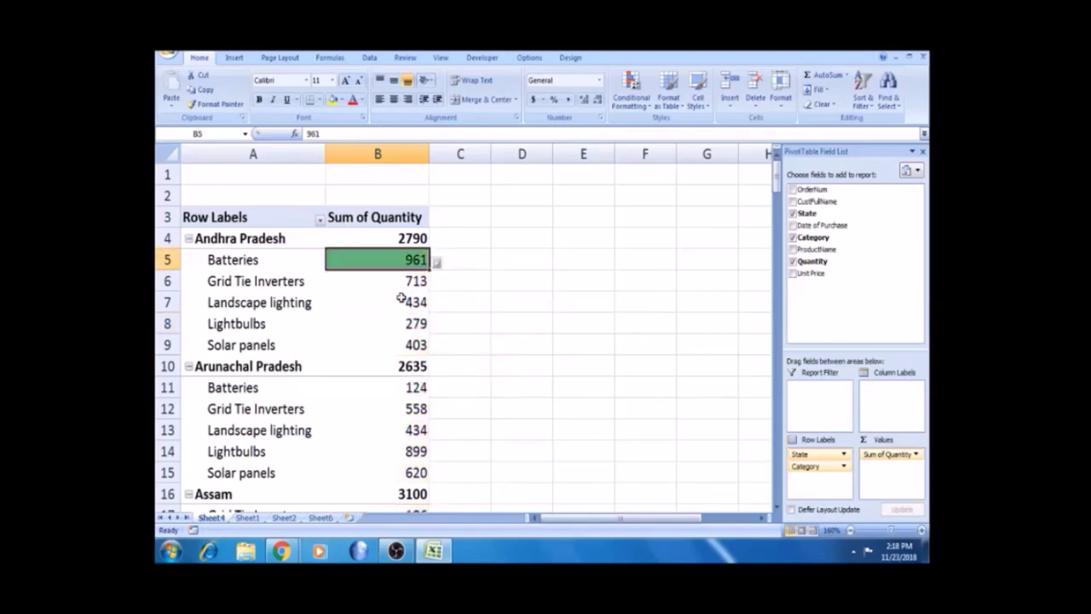
- Apply the Green-Yellow-Red colour scale to the Andhra Pradesh quantities B5:B9
key(shift+Down)
key(shift+Down)
key(shift+Down)
key(shift+Down)
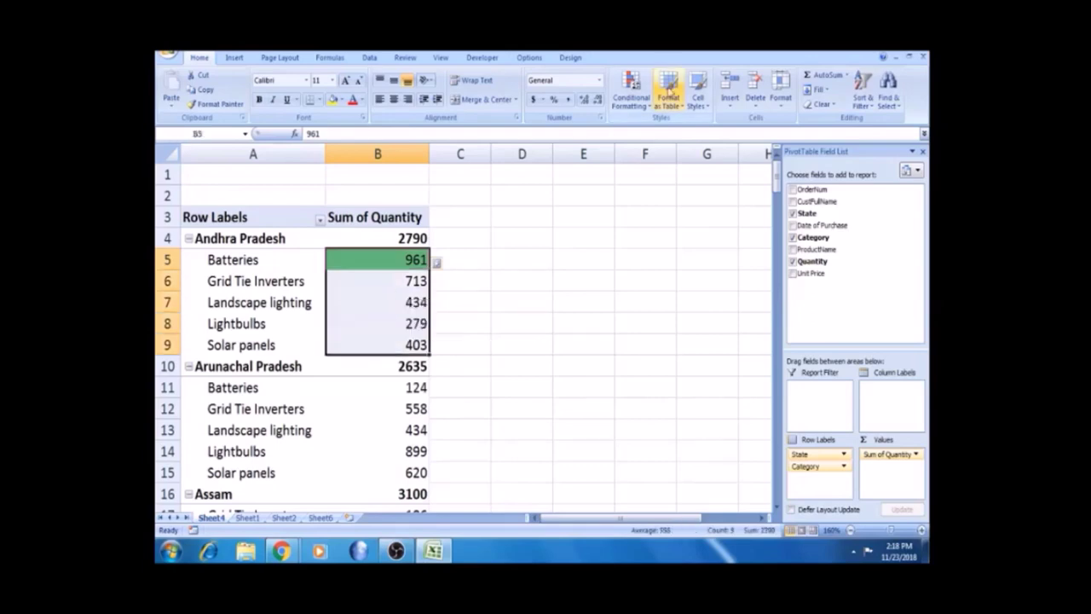
click(641, 111)
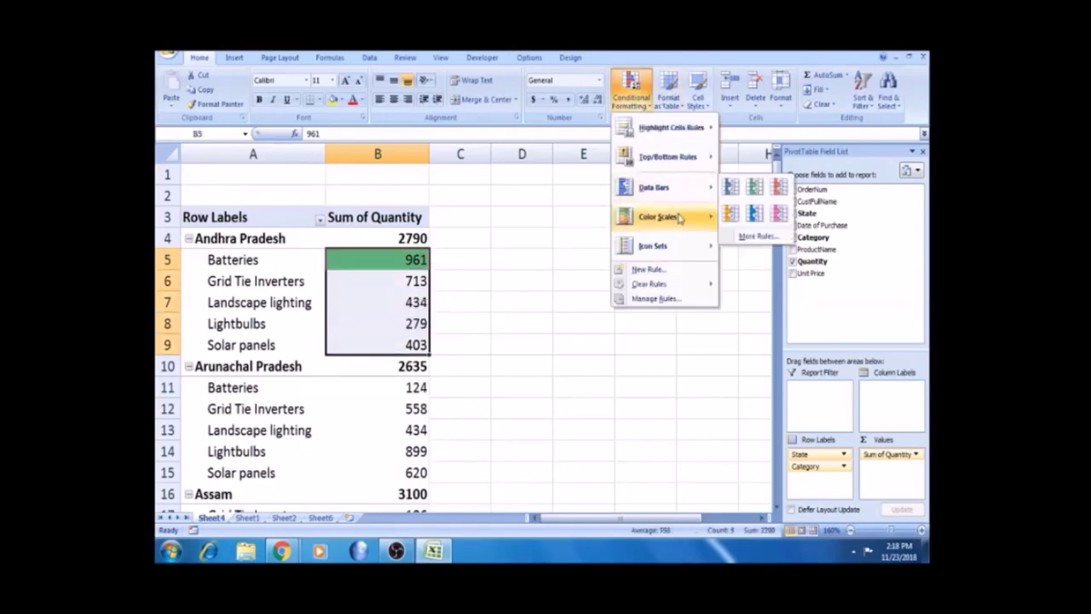
click(735, 220)
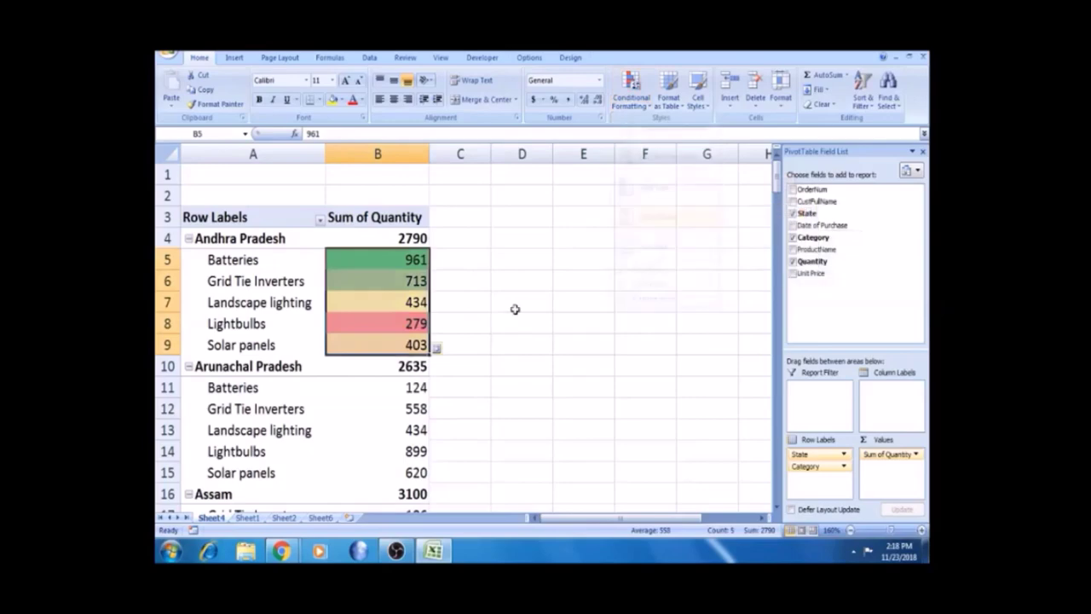
click(496, 319)
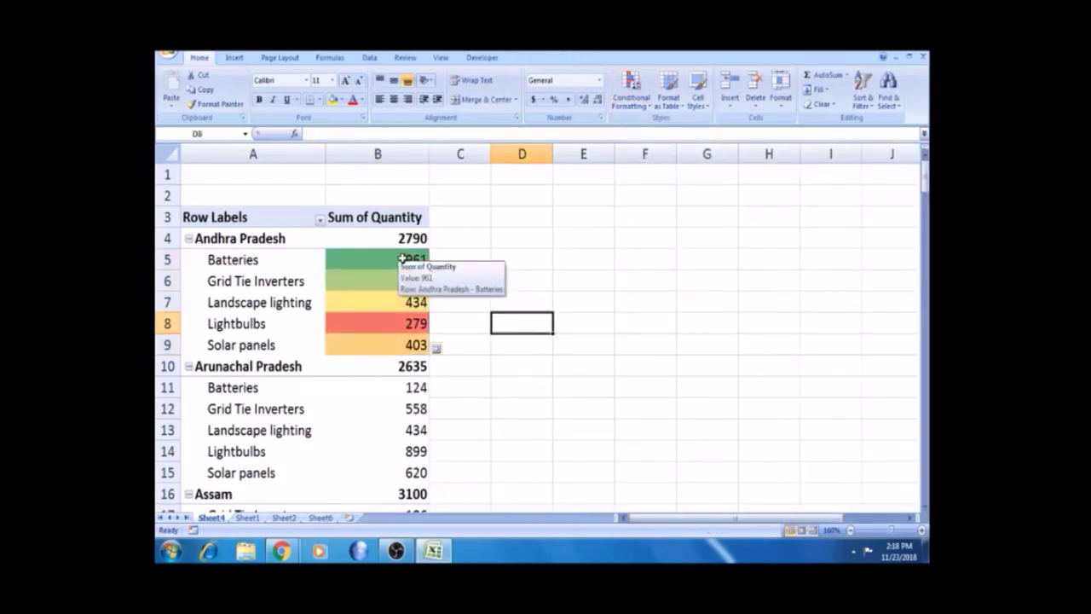
- Extend the colour scale to all Sum of Quantity values for Category across states
mouse_move(404, 329)
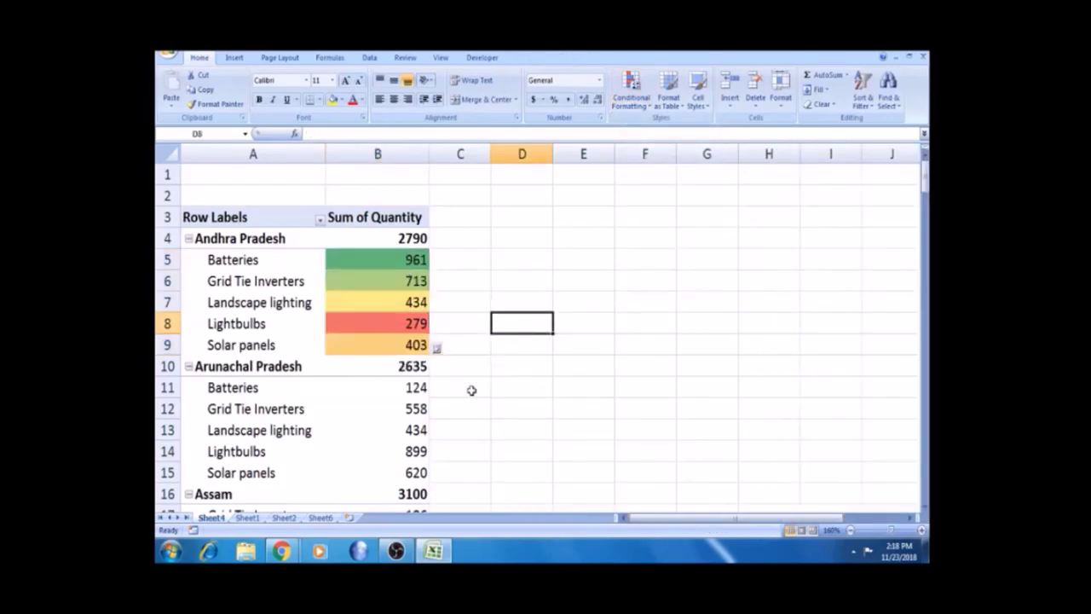
click(436, 358)
click(438, 348)
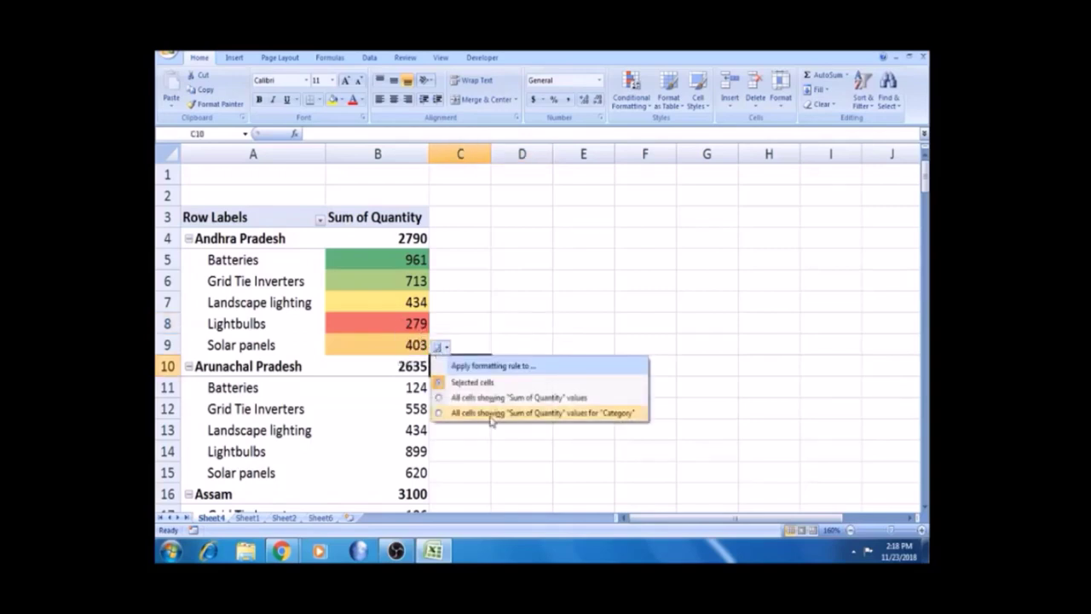
click(491, 413)
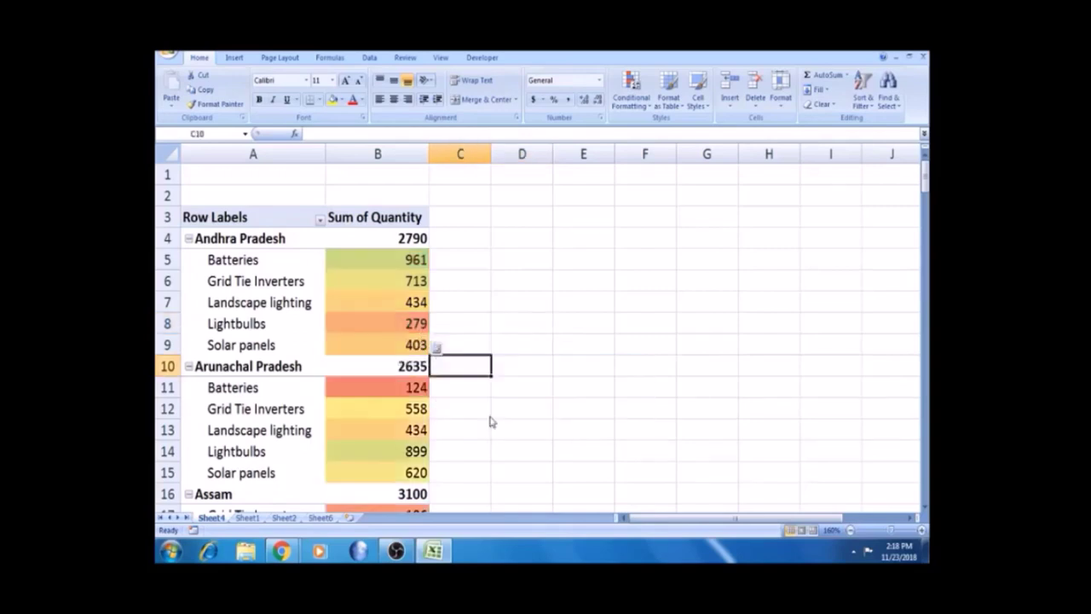
click(407, 259)
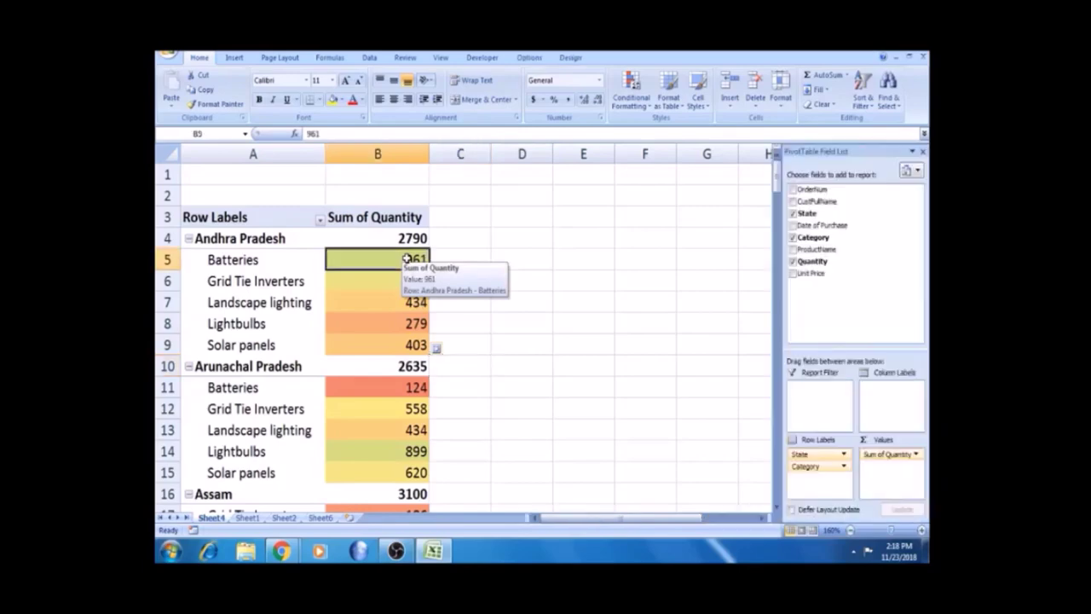
key(shift+Down)
key(shift+Down)
key(shift+Down)
key(shift+Down)
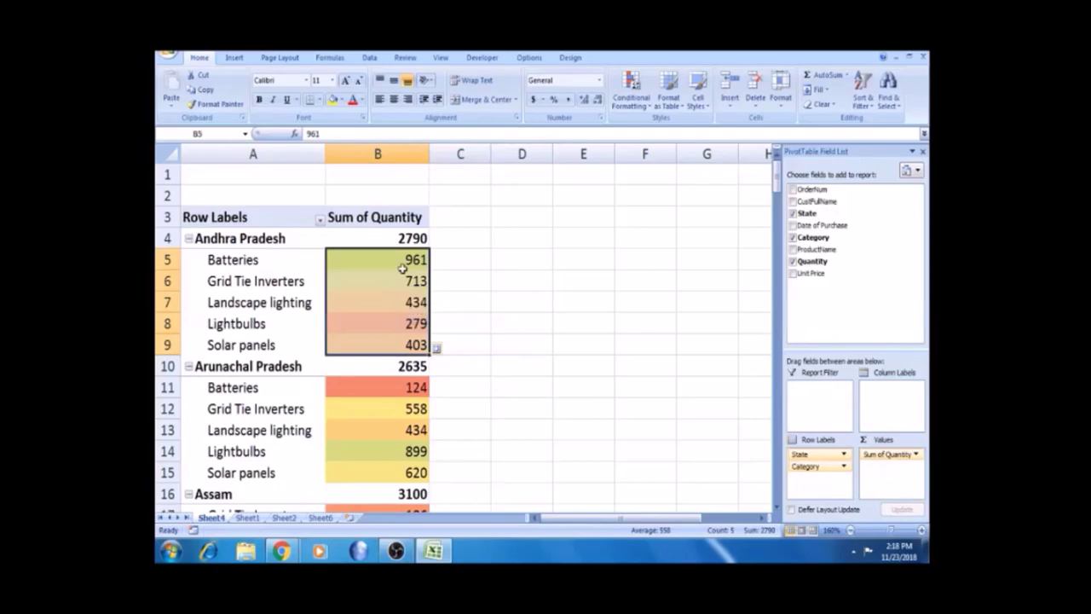
click(405, 259)
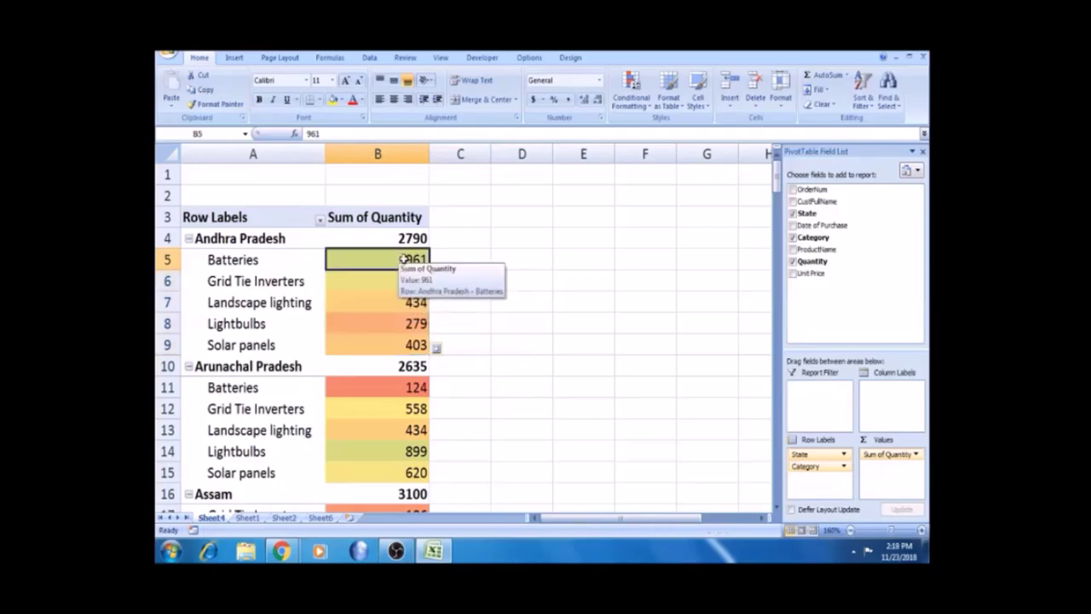
key(Down)
key(Down)
key(Down)
key(Down)
key(Down)
key(Down)
key(Down)
key(Down)
key(Down)
key(Down)
key(Down)
key(Down)
key(Down)
key(Down)
key(Down)
key(Down)
key(Down)
key(Down)
key(Down)
key(Down)
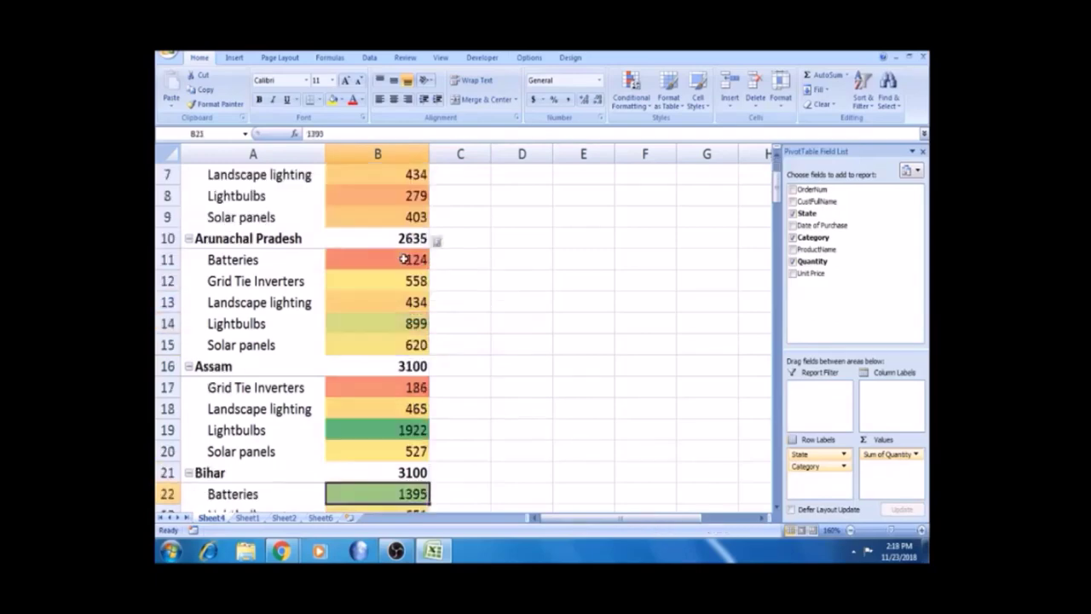
key(Up)
key(Up)
key(Up)
key(Up)
key(Up)
key(Up)
key(Up)
key(Up)
key(Up)
key(Up)
key(Up)
key(Up)
key(Up)
key(Up)
key(Up)
key(Up)
key(Up)
key(Up)
key(Up)
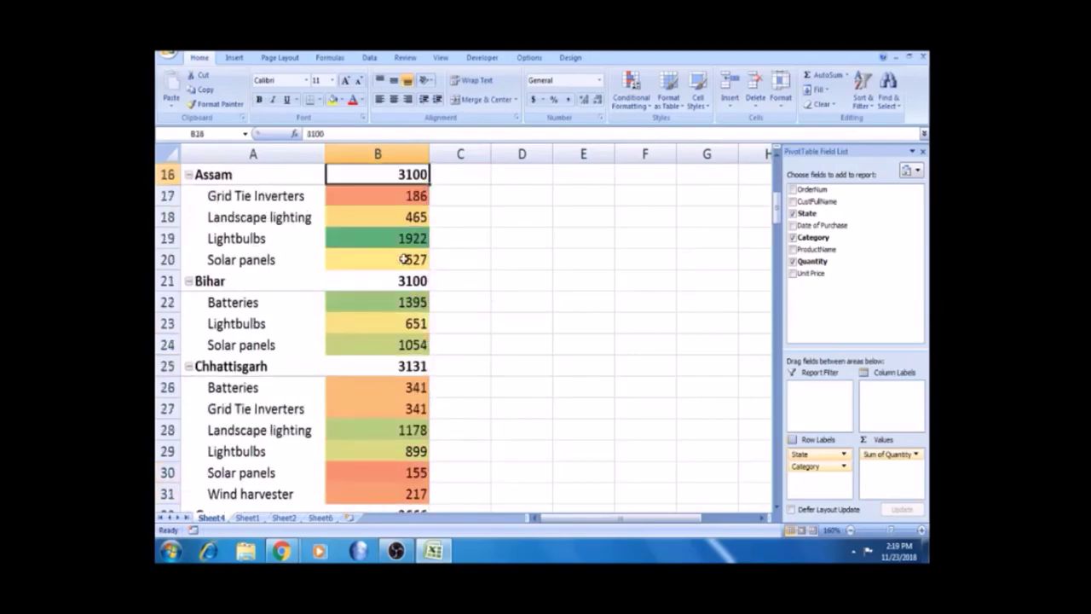
key(Down)
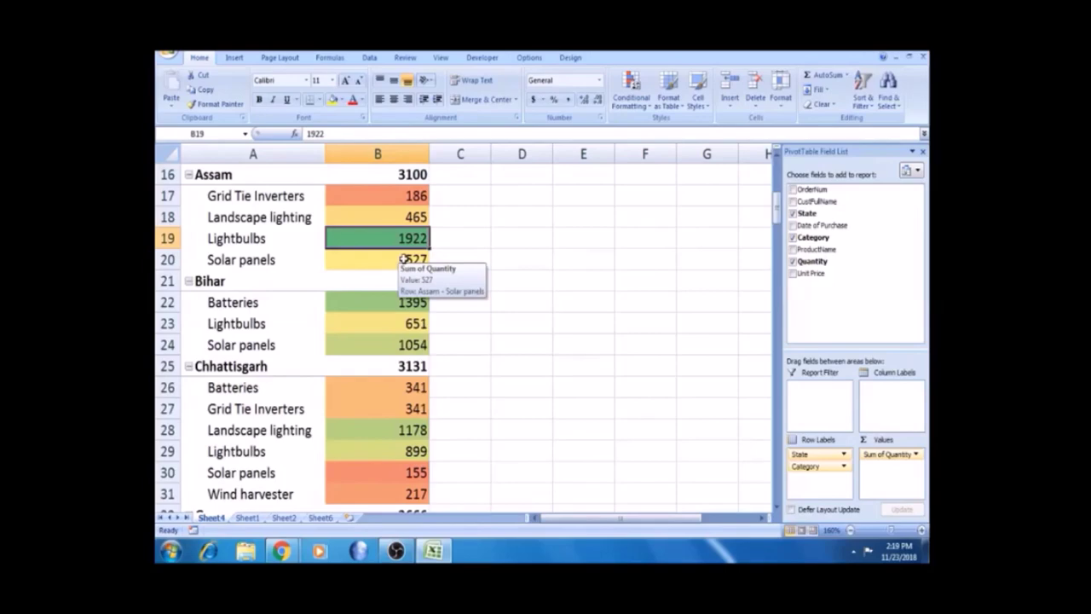
key(Down)
key(Down)
key(Down)
key(Down)
key(Down)
key(Down)
key(Down)
key(Down)
key(Down)
key(Down)
key(Down)
key(Down)
key(Down)
key(Down)
key(Down)
key(Down)
key(Down)
key(Down)
key(Down)
key(Down)
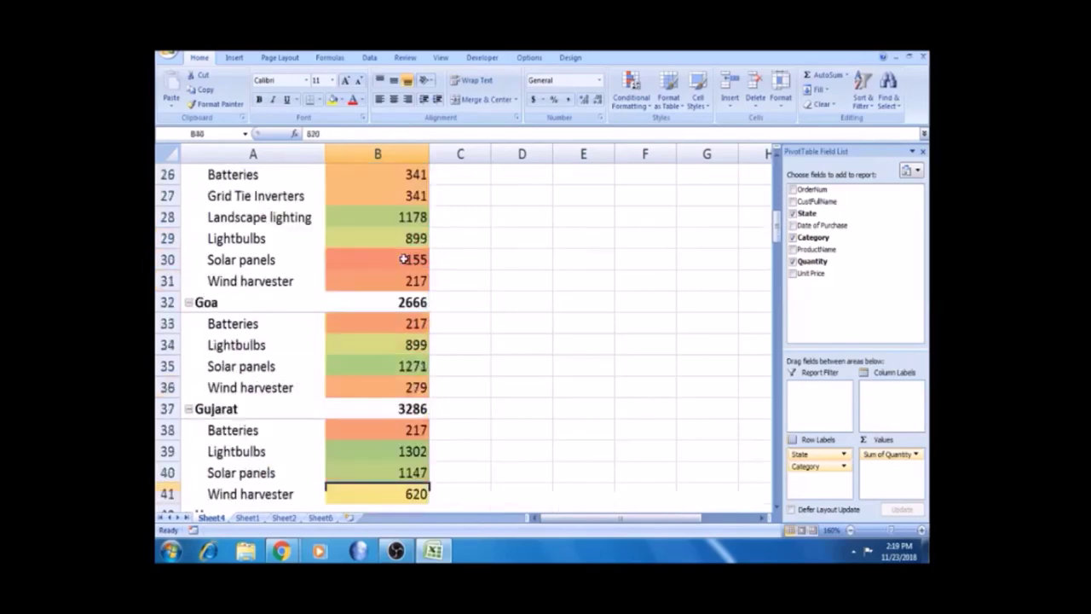
key(Down)
key(Down)
key(Down)
key(Down)
key(Down)
key(Down)
key(Down)
key(Down)
key(Down)
key(Down)
key(Down)
key(Down)
key(Down)
key(Down)
key(Down)
key(Down)
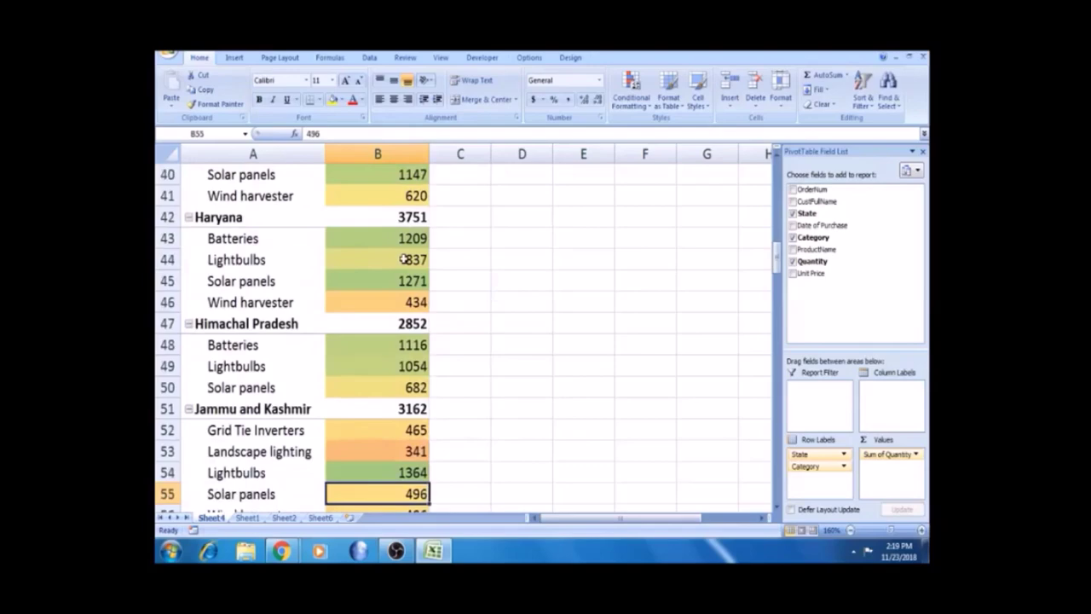
key(Down)
key(Down)
key(Down)
key(Down)
key(Down)
key(Down)
key(Down)
key(Down)
key(Down)
key(Down)
key(Down)
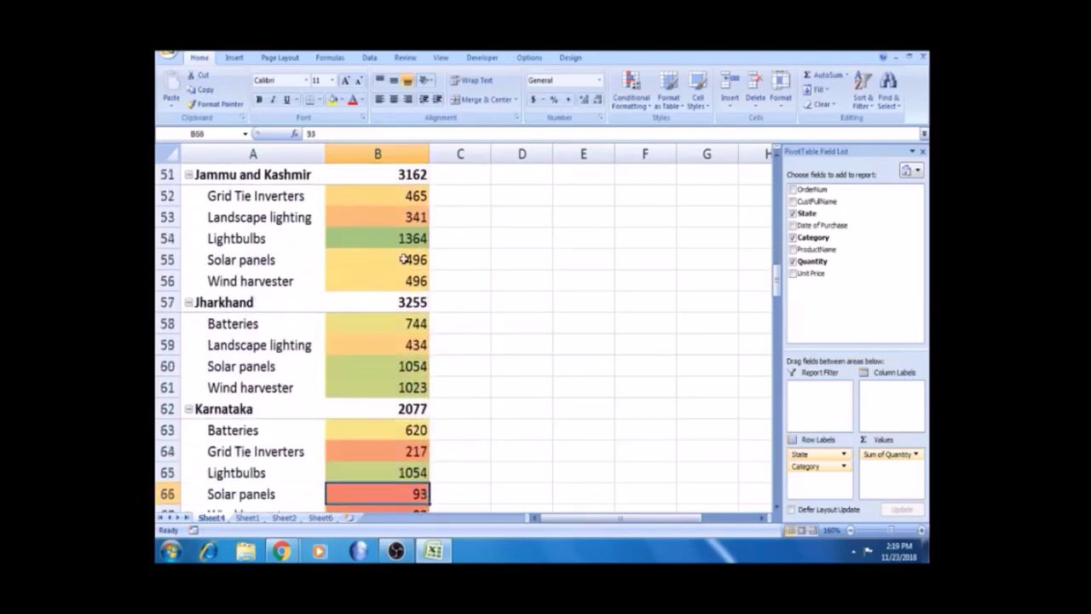
key(Down)
key(Down)
key(Down)
key(Down)
key(Down)
key(Down)
key(Down)
key(Down)
key(Down)
key(Down)
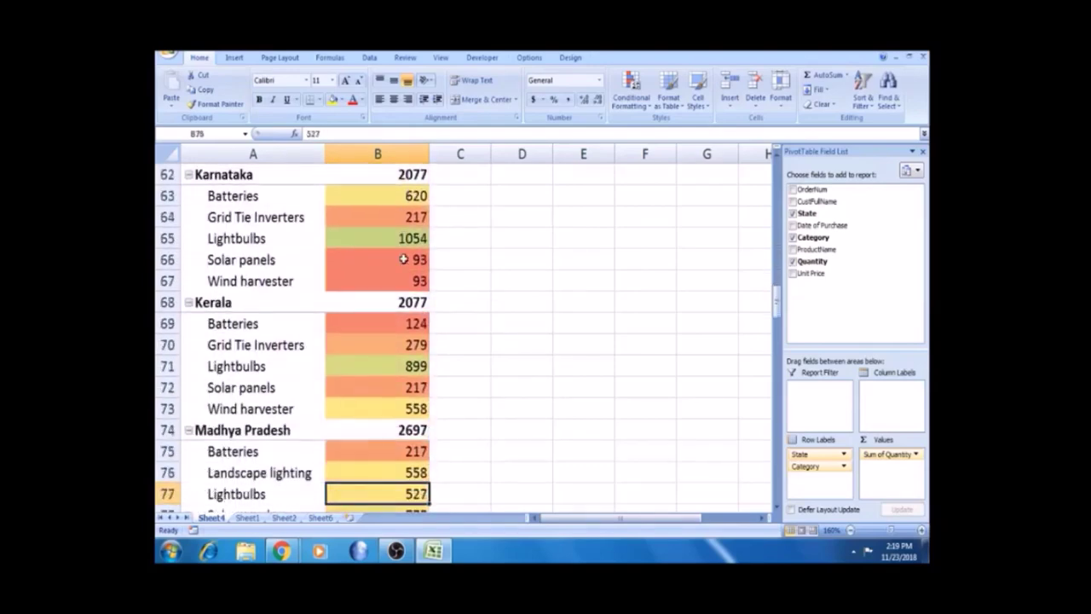
key(Down)
key(Down)
key(Down)
key(Down)
key(Down)
key(Down)
key(Down)
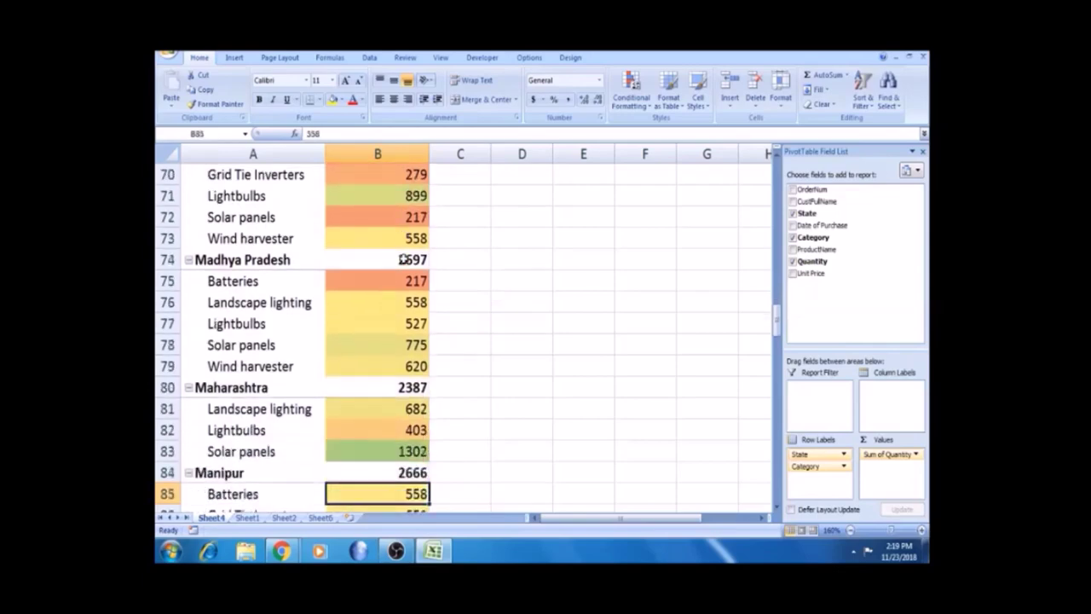
key(Up)
key(Up)
key(Up)
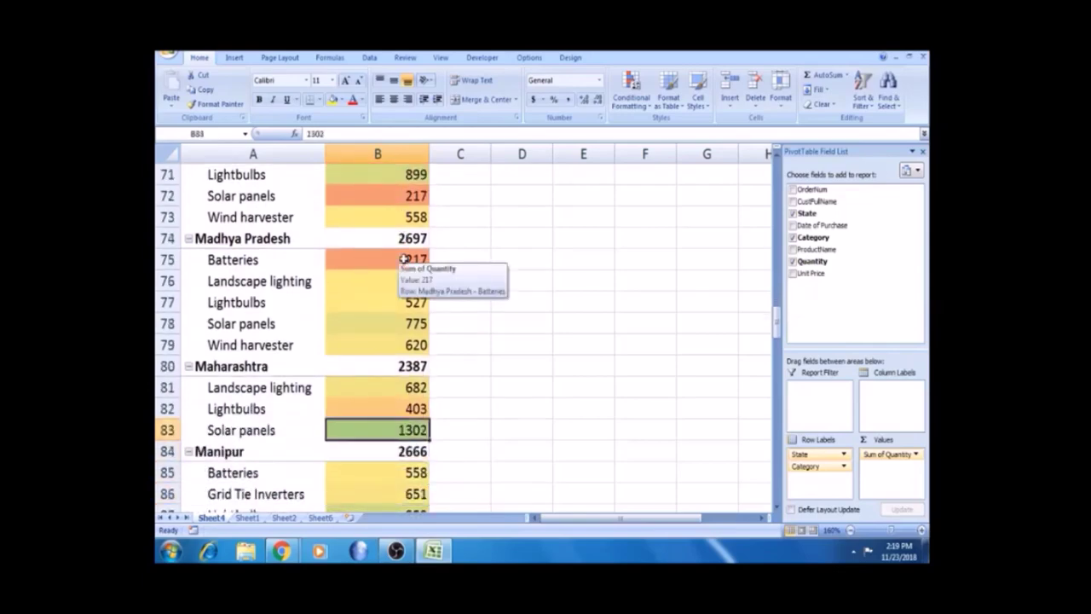
key(Down)
key(Down)
key(Down)
key(Down)
key(Down)
key(Down)
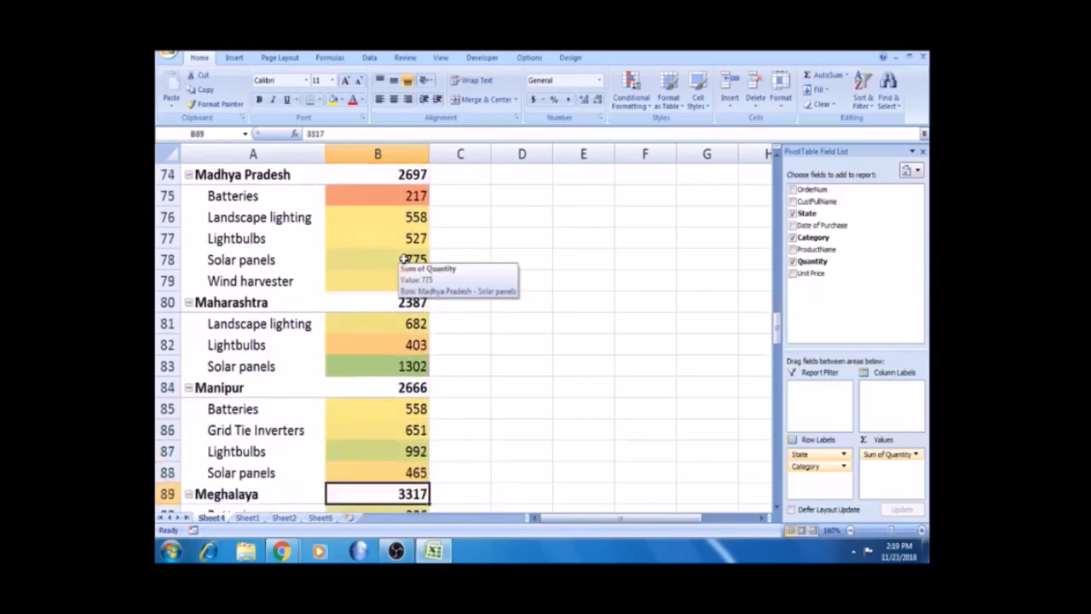
key(ctrl+Up)
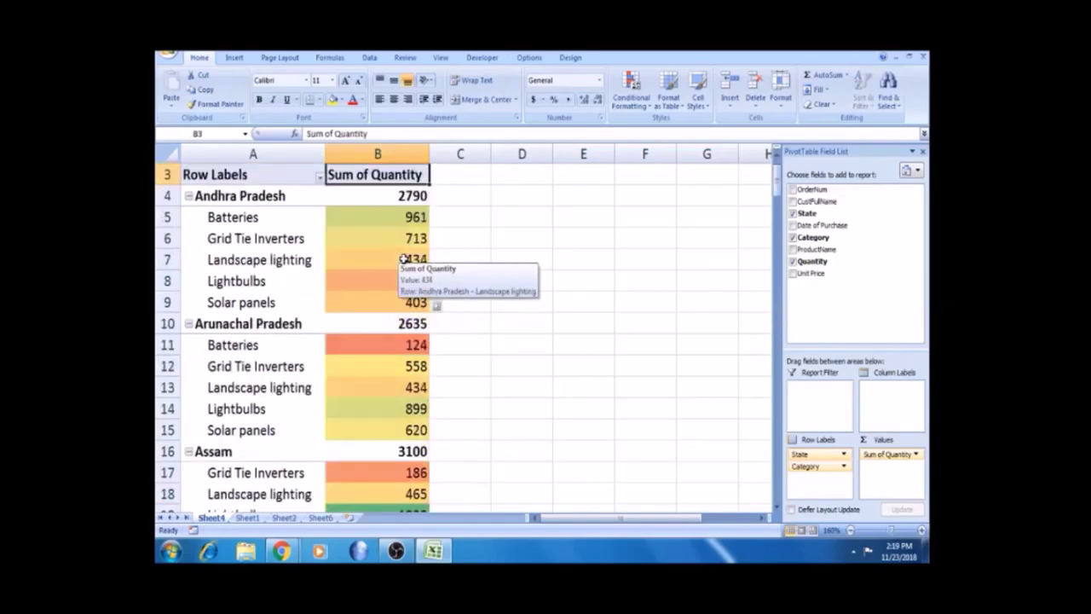
click(307, 195)
- Undo the colour scale and apply 3 Arrows (Colored) icons to all category quantities
click(372, 231)
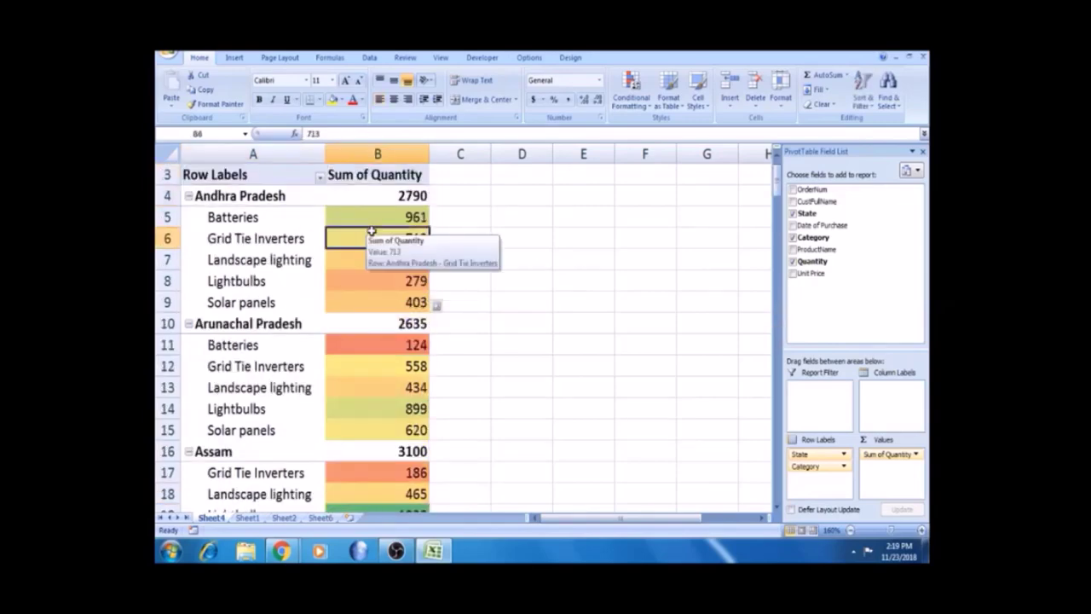
key(ctrl+z)
key(ctrl+z)
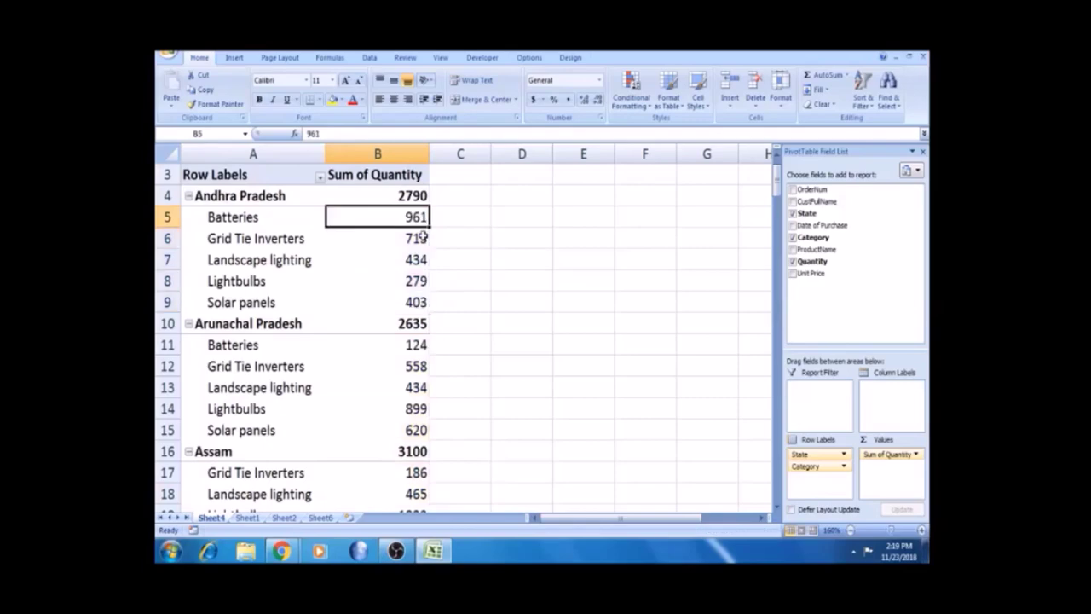
click(646, 108)
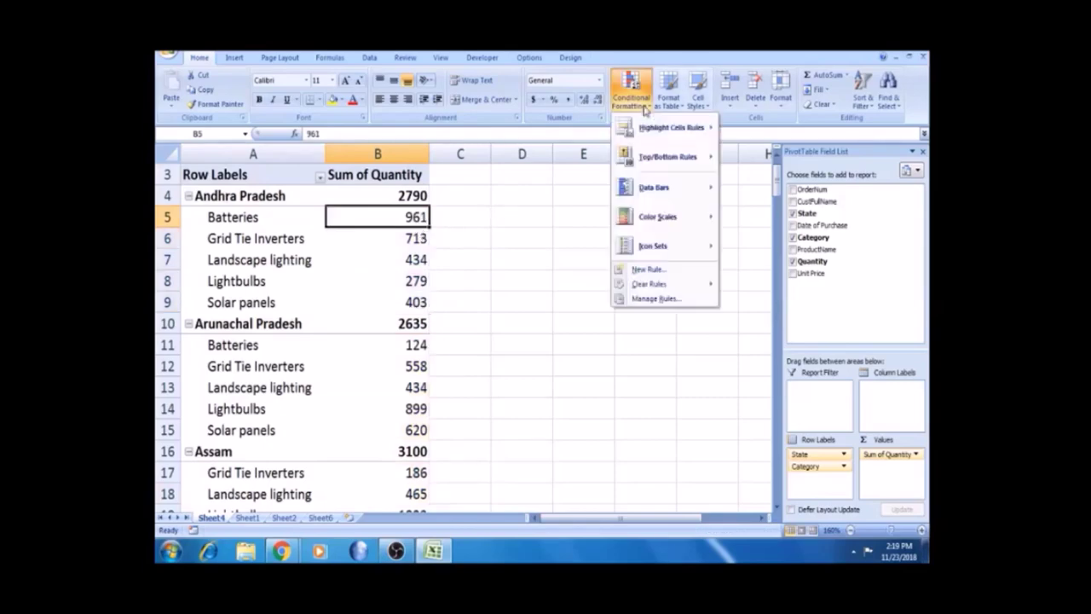
mouse_move(680, 253)
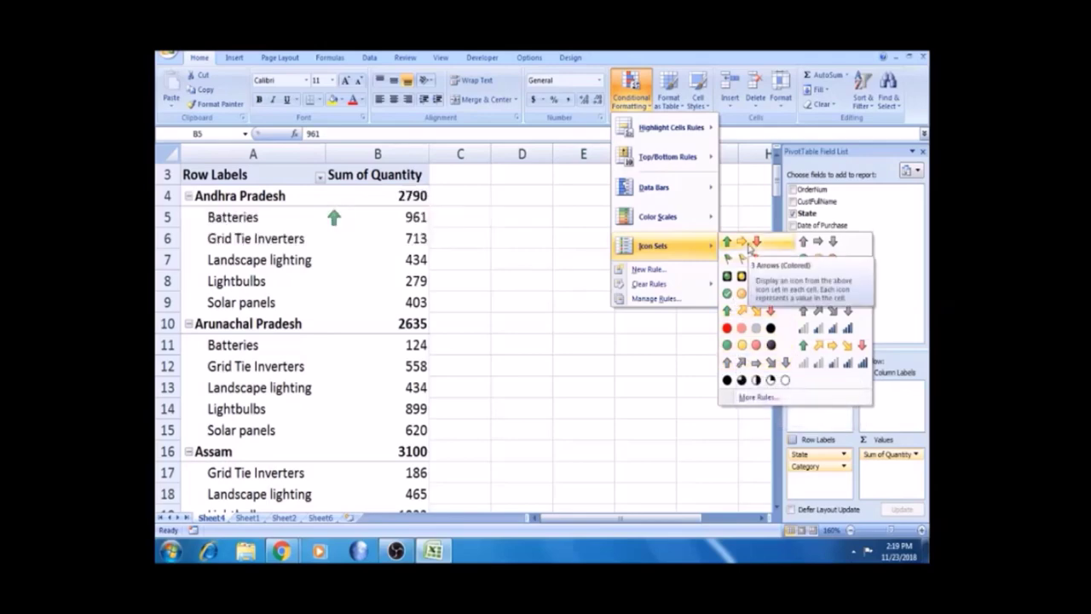
click(749, 244)
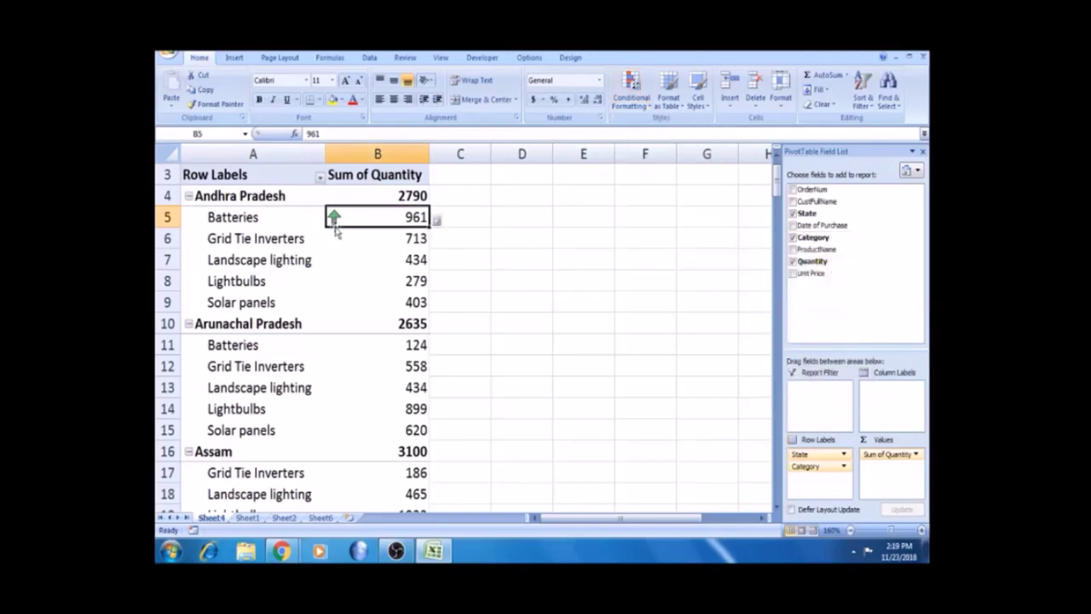
click(437, 221)
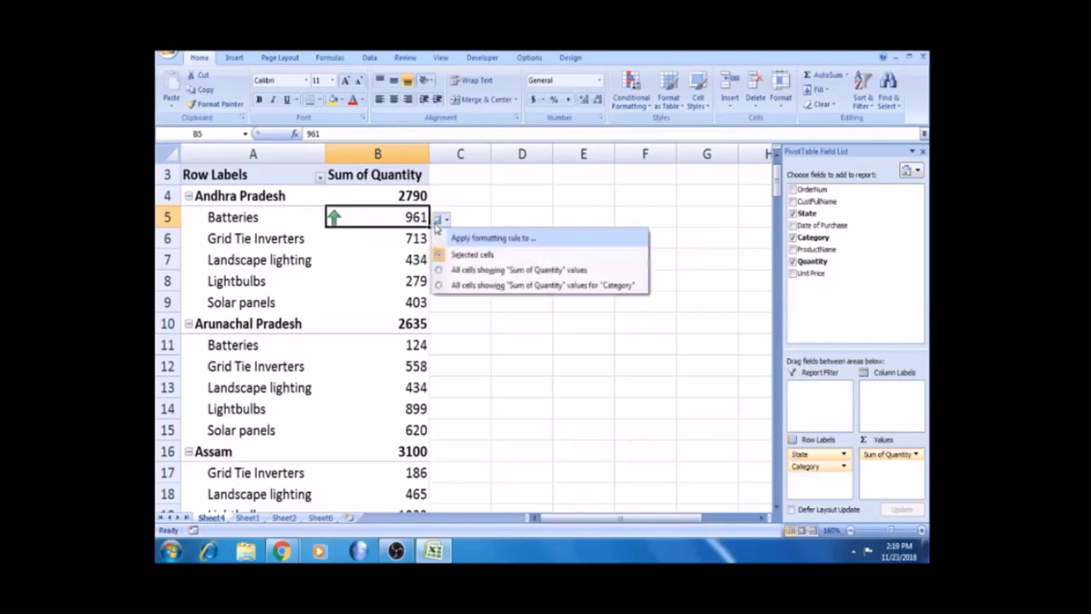
click(469, 285)
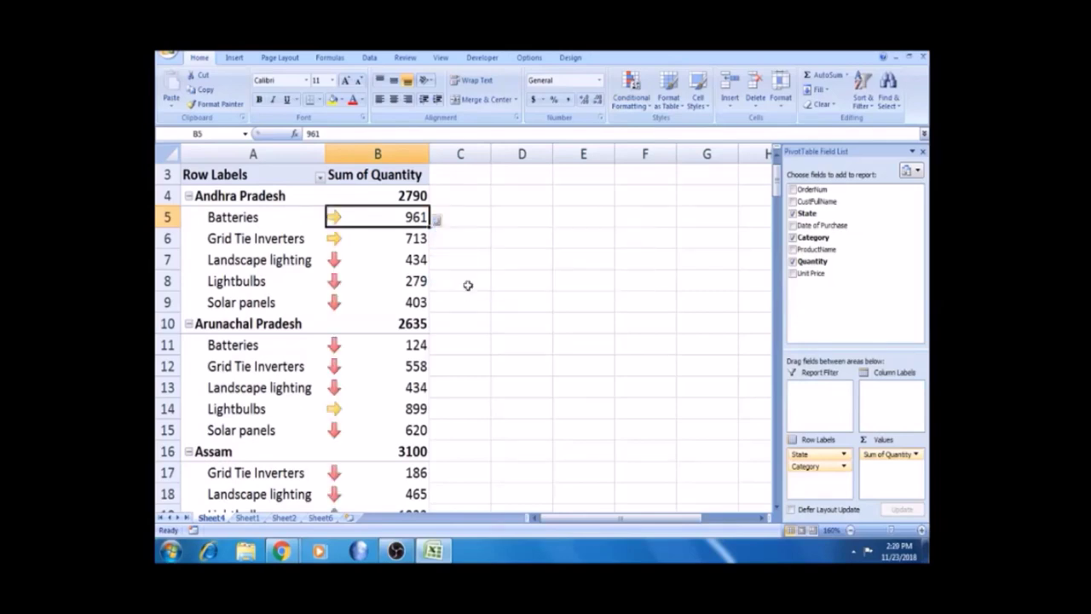
click(349, 242)
click(352, 216)
mouse_move(352, 217)
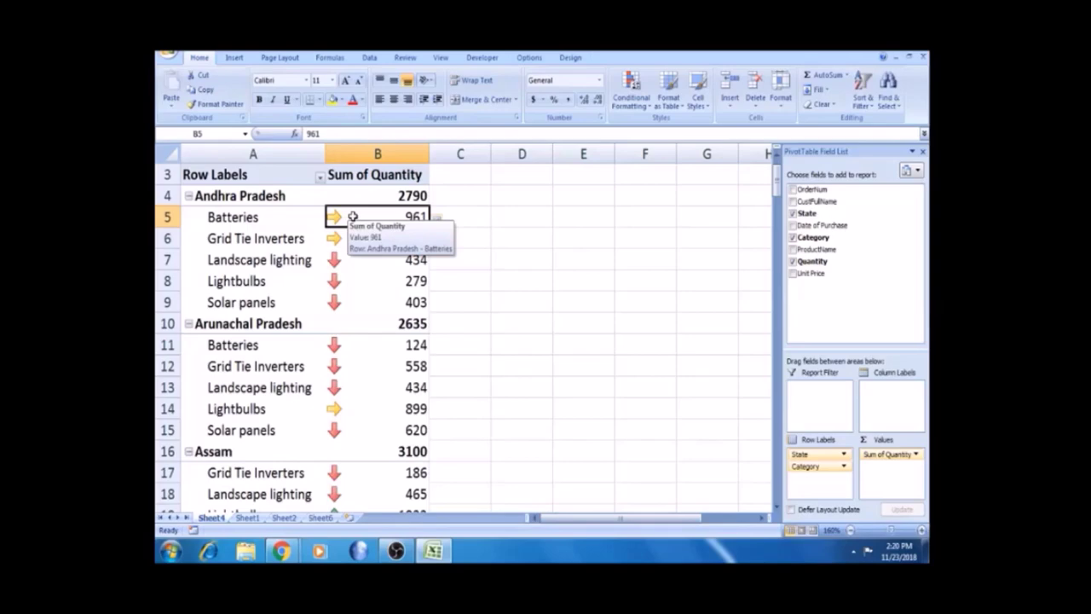
mouse_move(349, 287)
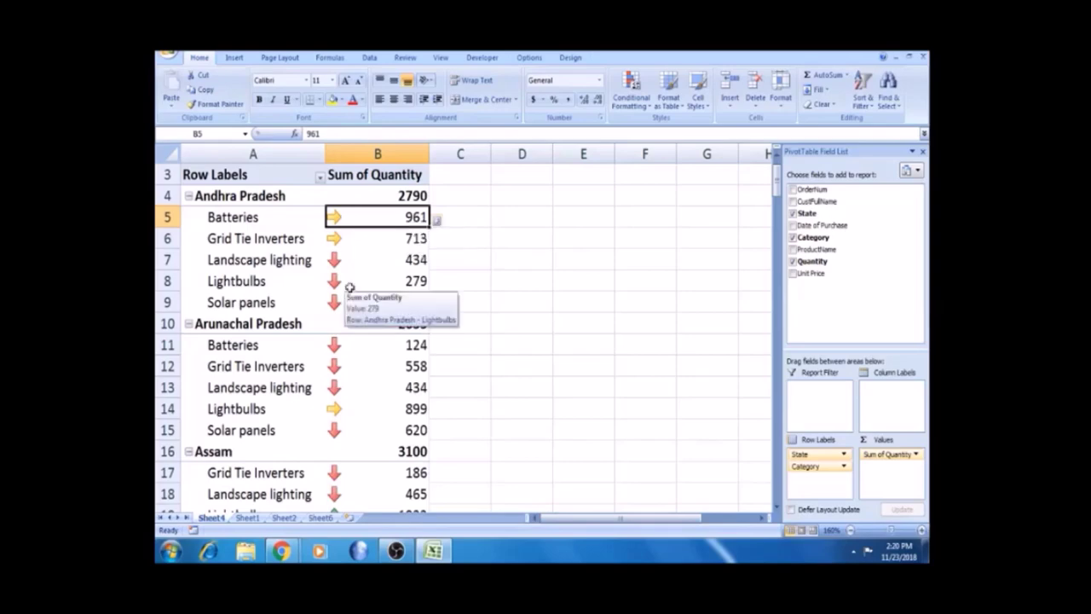
click(348, 239)
click(353, 216)
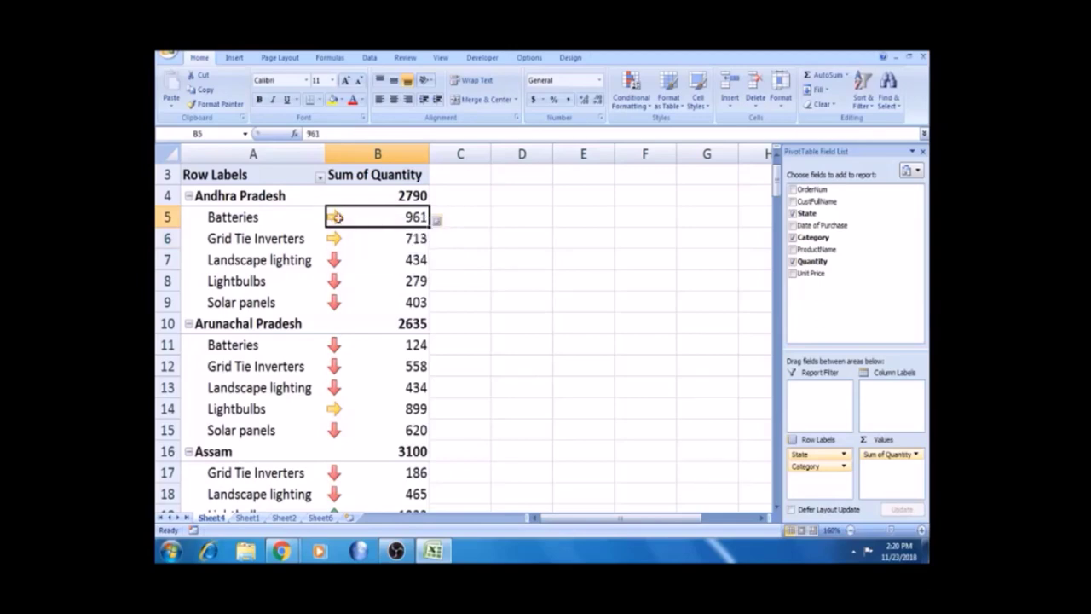
click(352, 260)
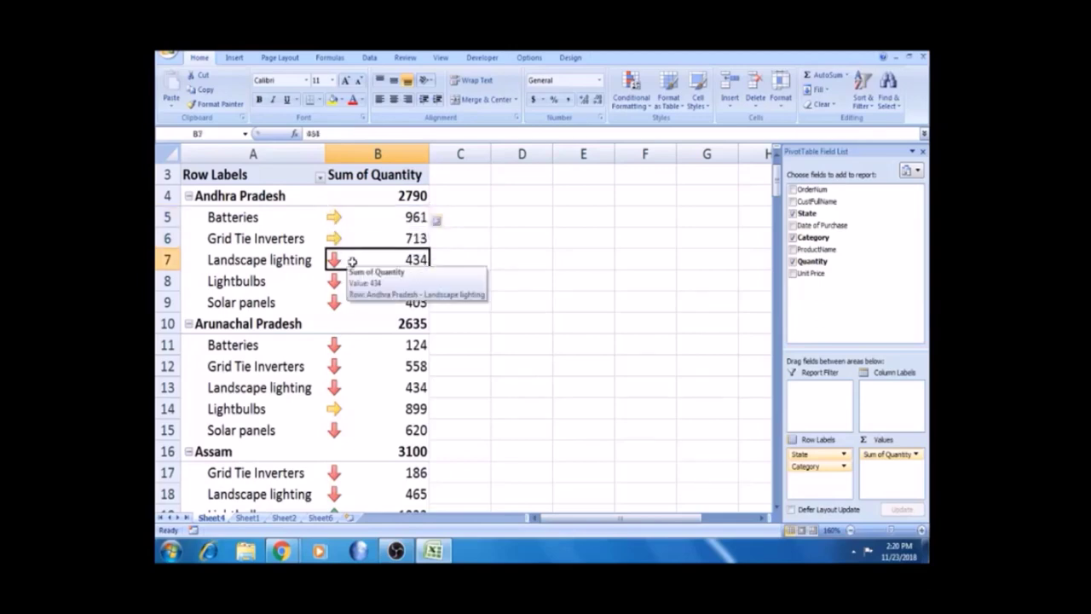
click(365, 214)
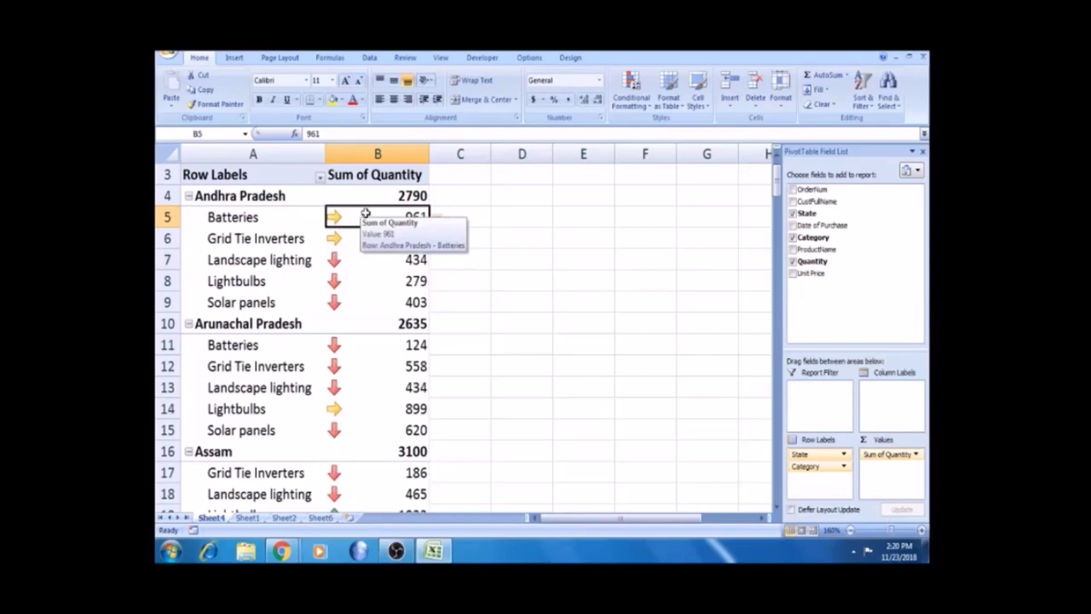
click(362, 261)
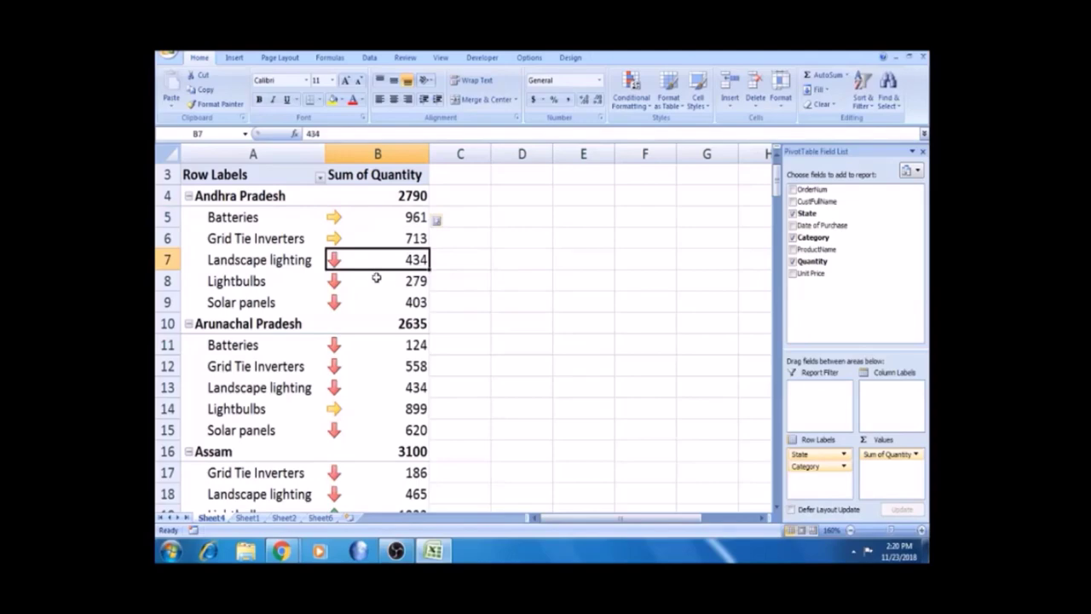
click(337, 239)
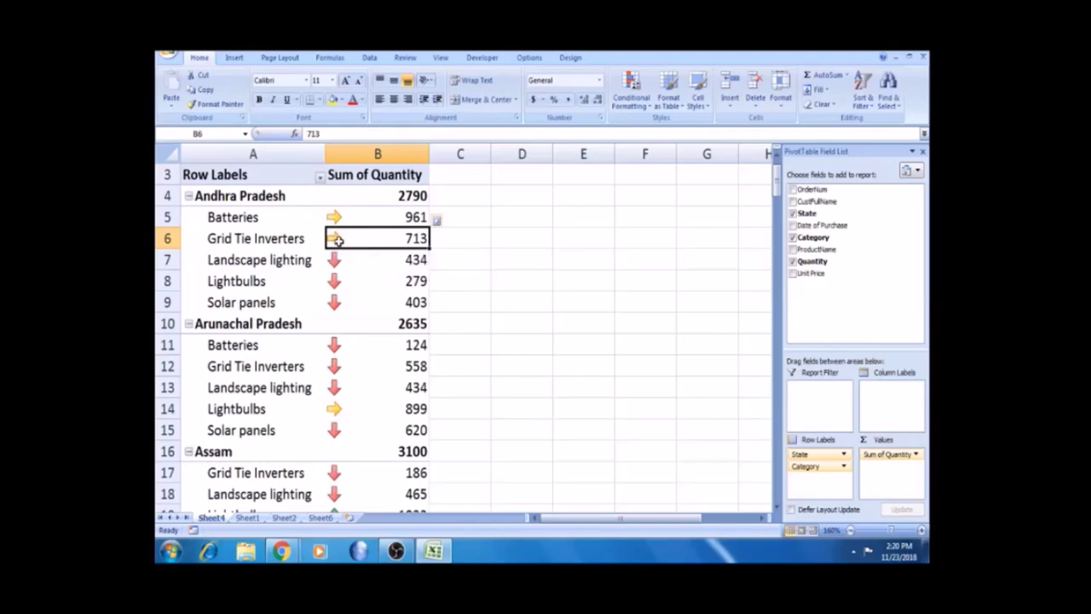
click(337, 280)
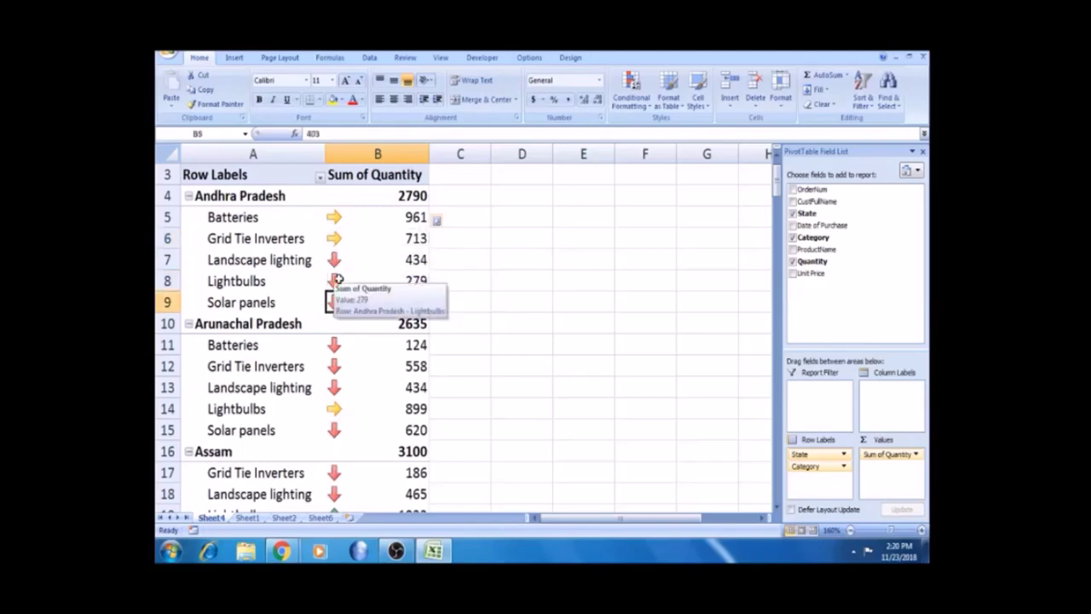
key(Down)
key(Down)
key(Down)
key(Down)
key(Down)
key(Down)
key(Down)
key(Down)
key(Down)
key(Down)
key(Down)
key(Down)
key(Down)
key(Down)
key(Down)
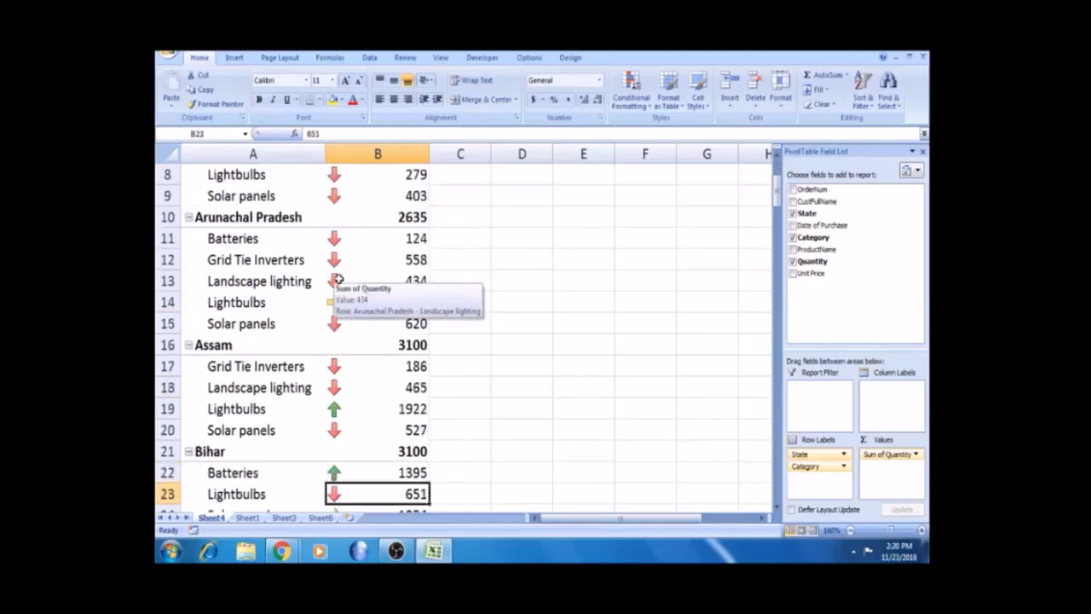
click(363, 416)
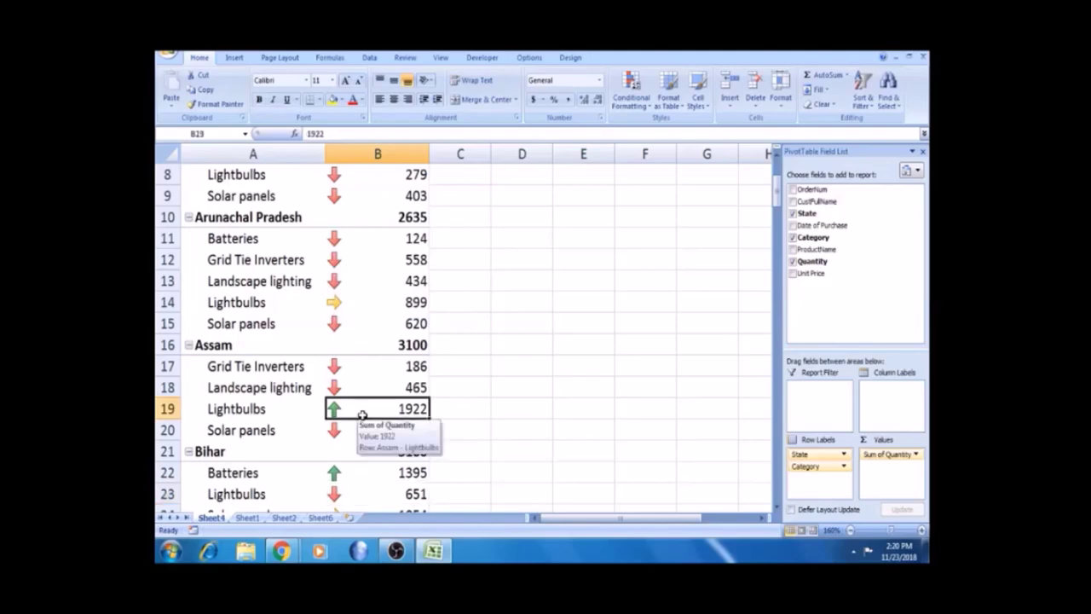
key(Up)
key(Up)
key(Up)
key(Down)
key(Down)
key(Down)
key(Up)
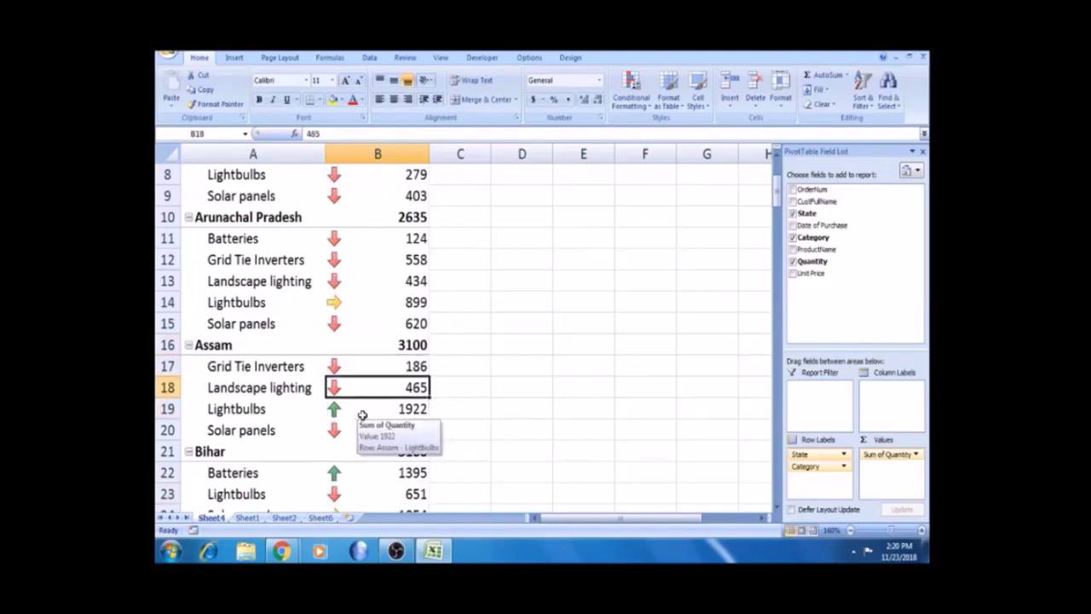
key(Down)
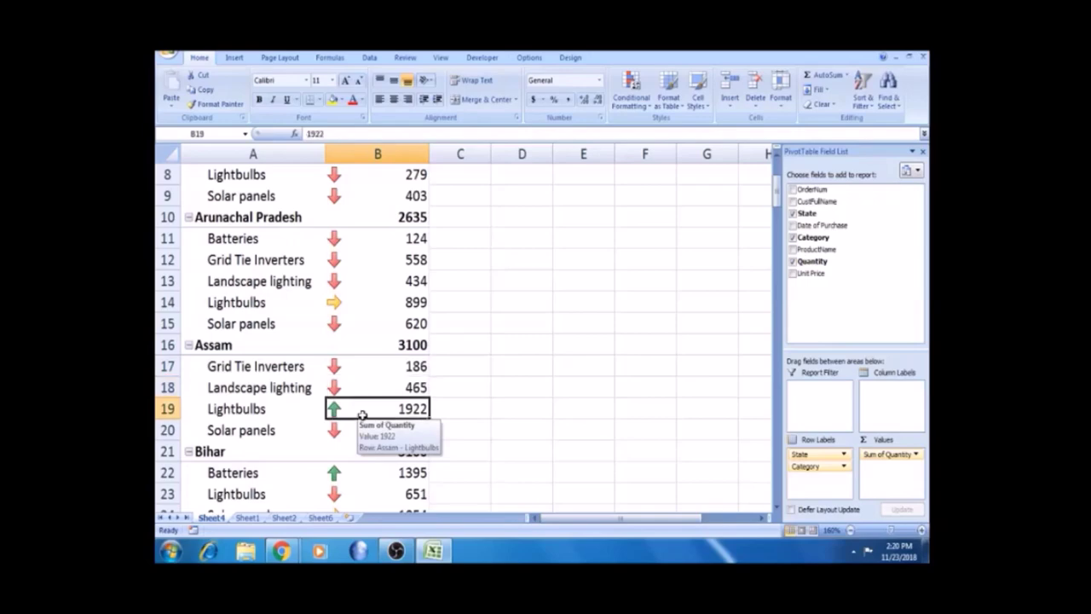
- Review the existing rules in Manage Rules, then clear conditional formatting from the entire sheet
click(646, 106)
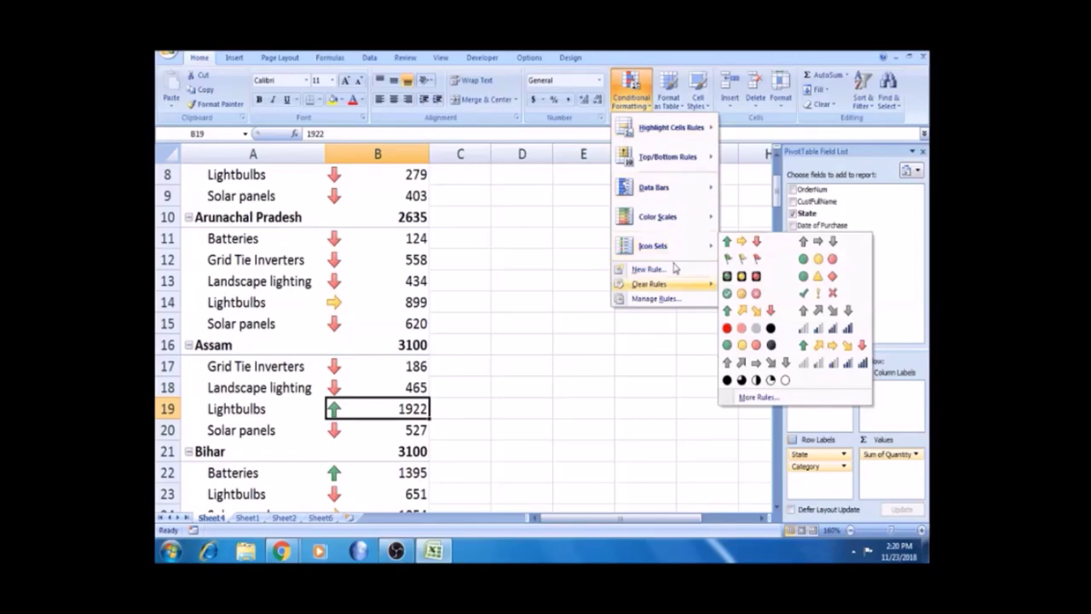
click(670, 298)
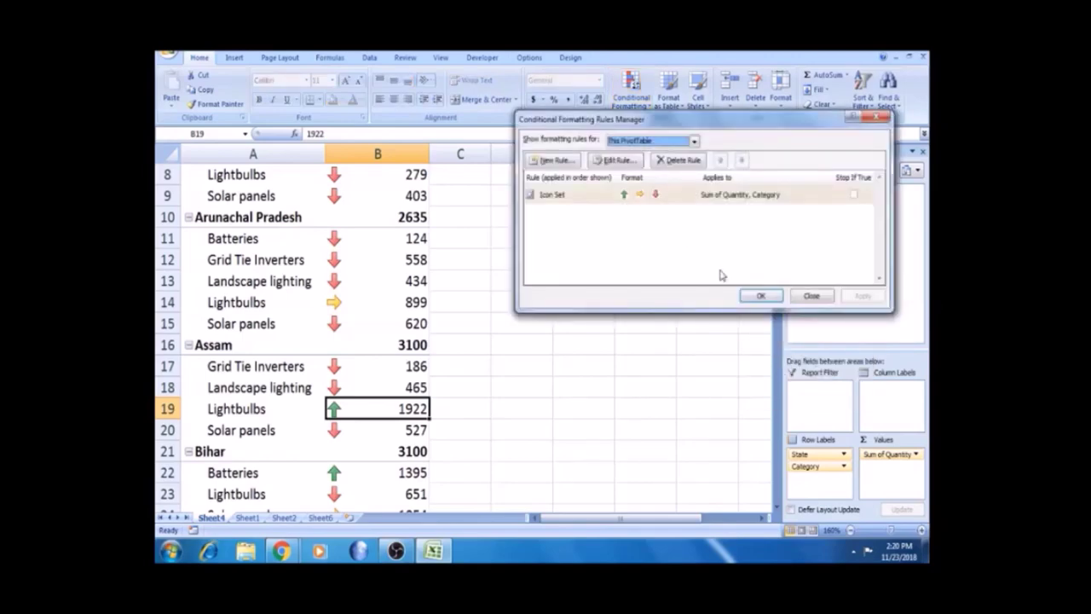
click(760, 297)
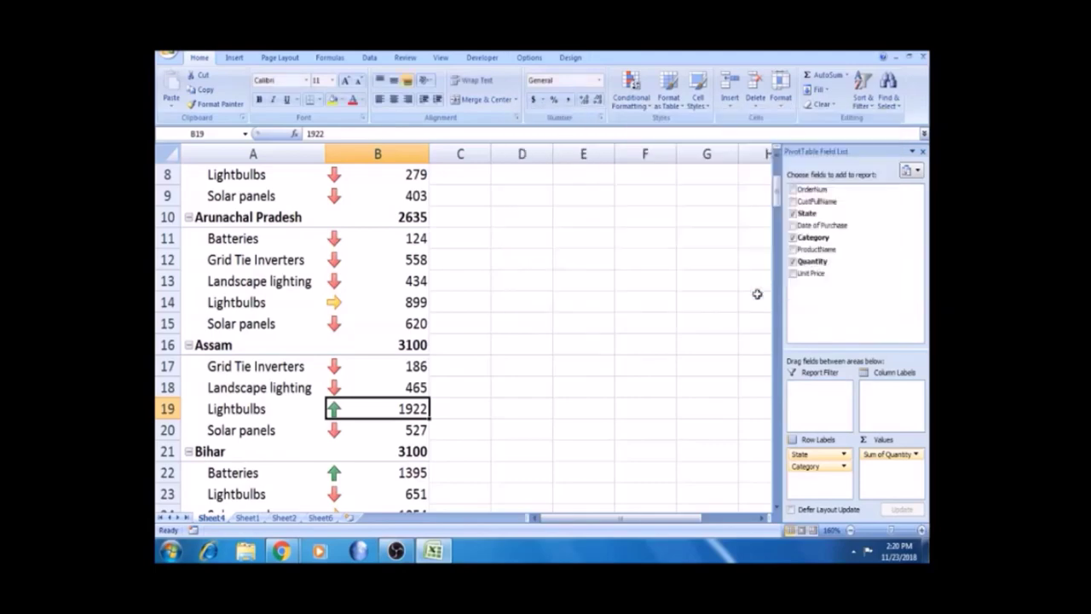
click(637, 113)
mouse_move(676, 286)
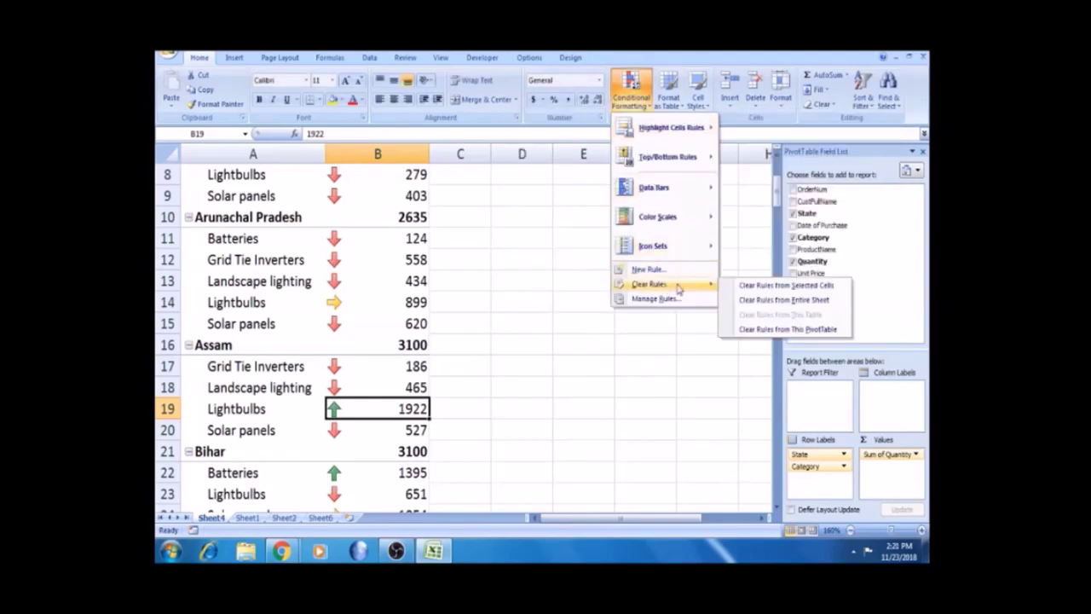
click(757, 301)
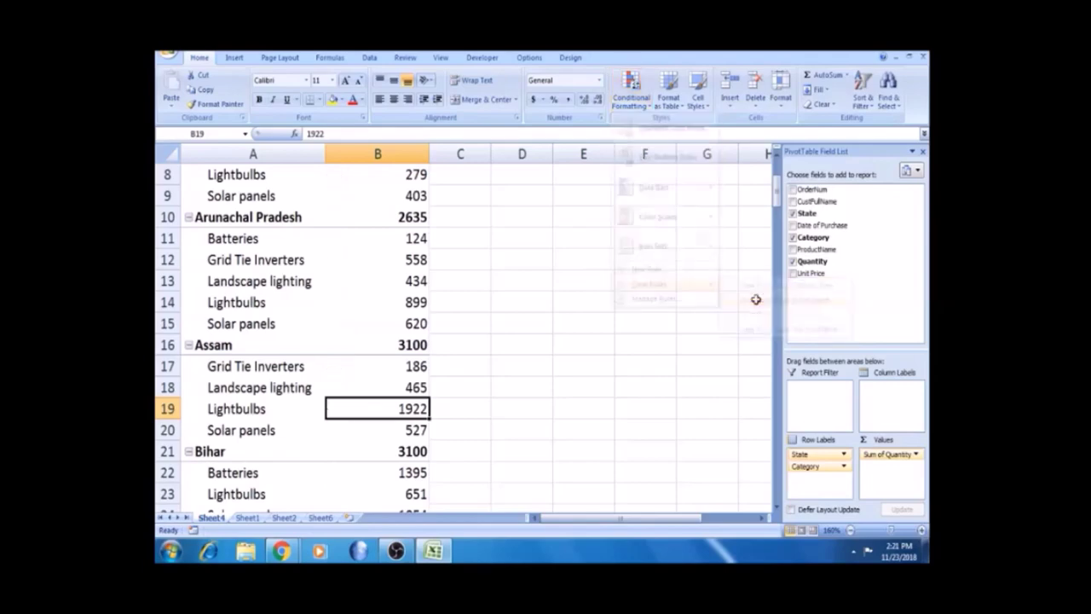
- Apply blue gradient data bars to all Sum of Quantity values for Category
click(635, 101)
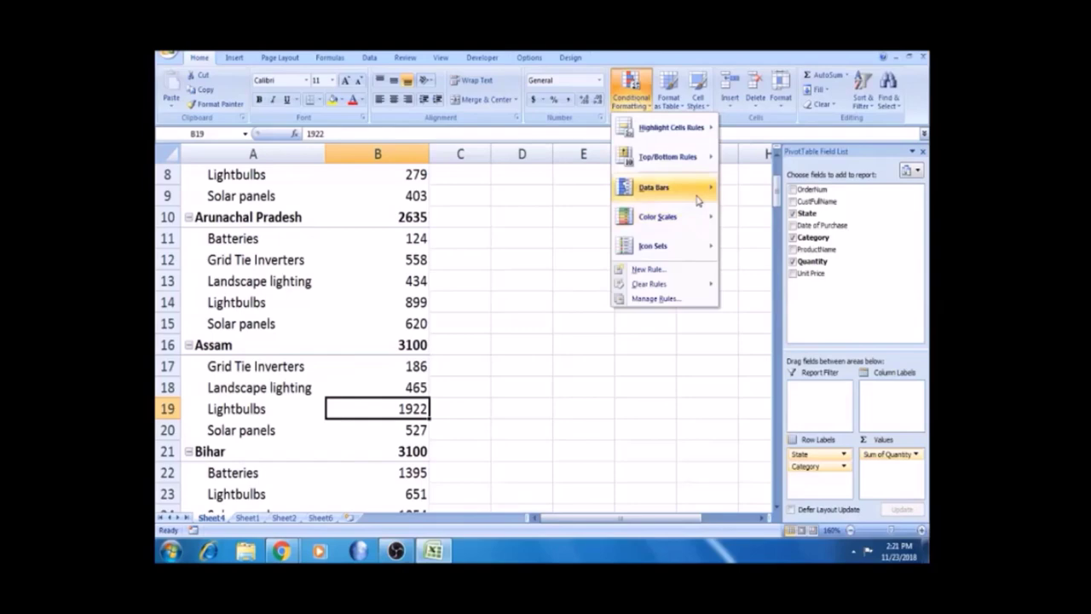
mouse_move(693, 185)
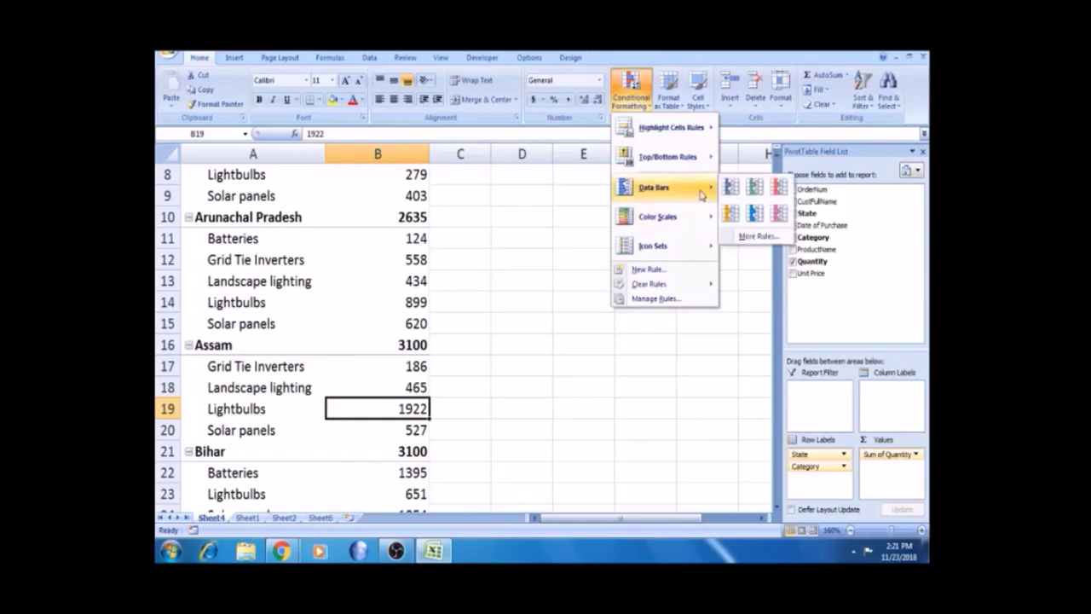
click(731, 187)
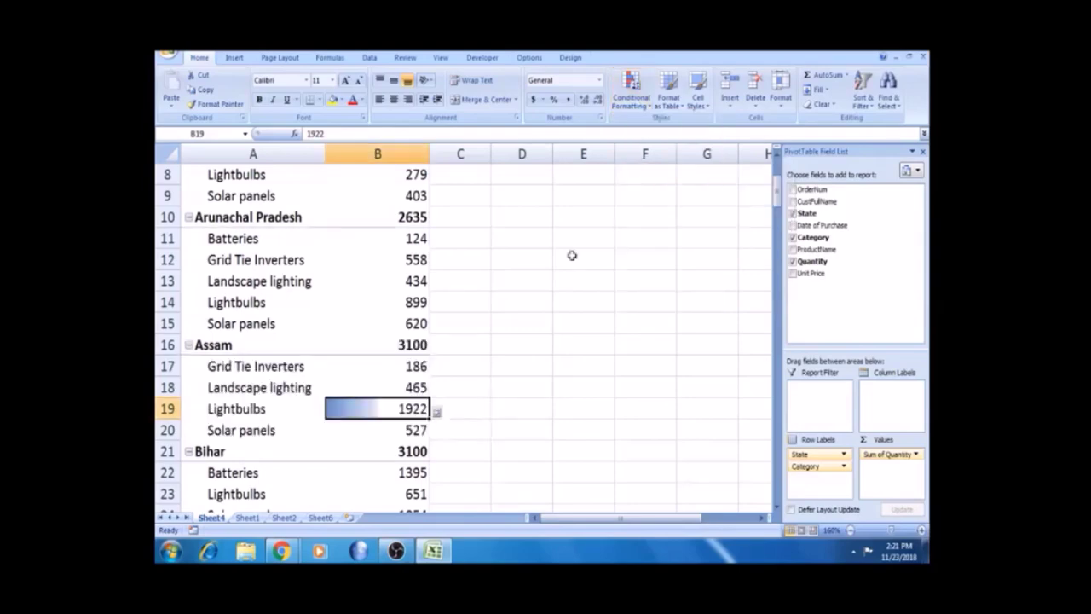
click(439, 413)
click(474, 477)
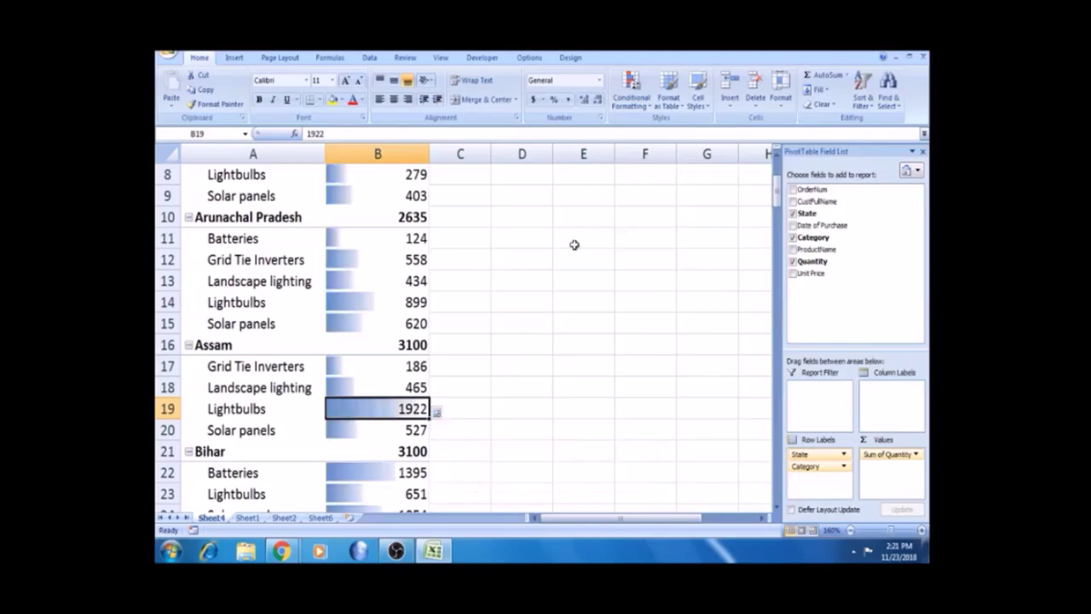
- Add the three-arrow icon set to all category quantities as well
click(650, 112)
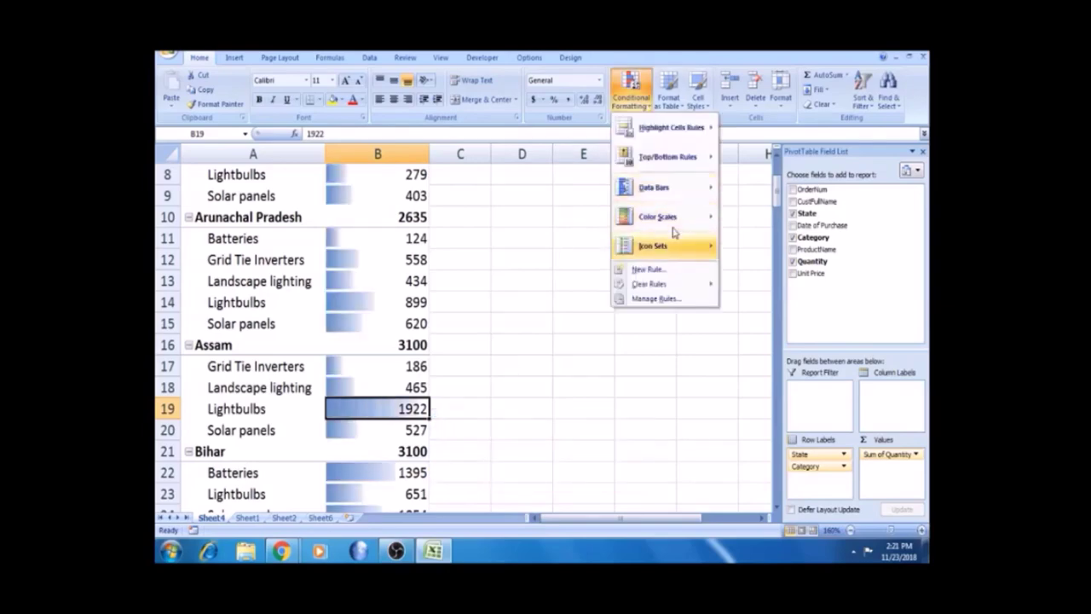
mouse_move(679, 248)
click(737, 242)
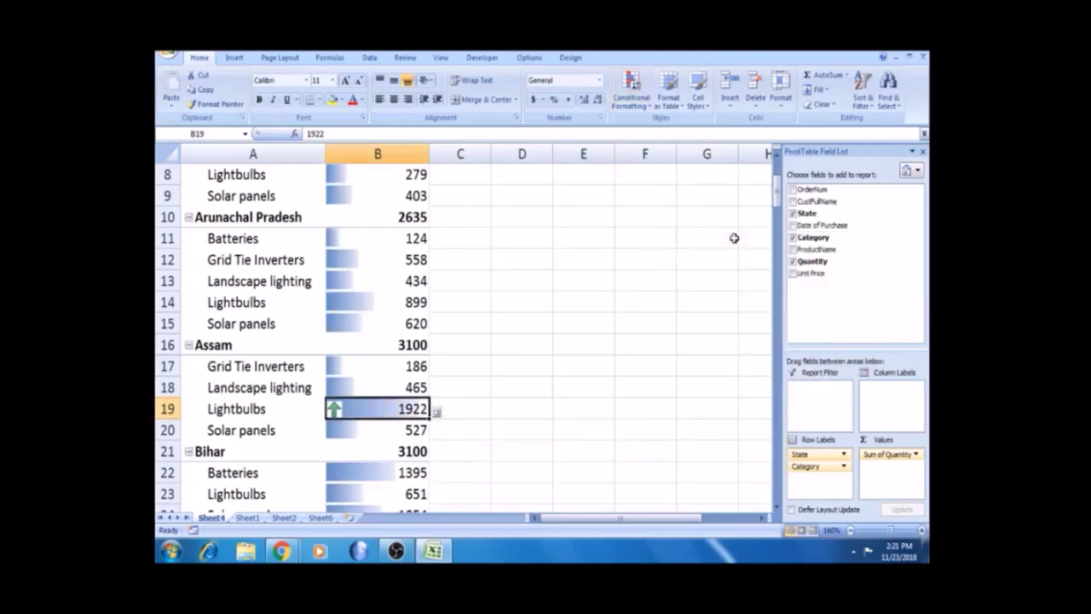
click(447, 410)
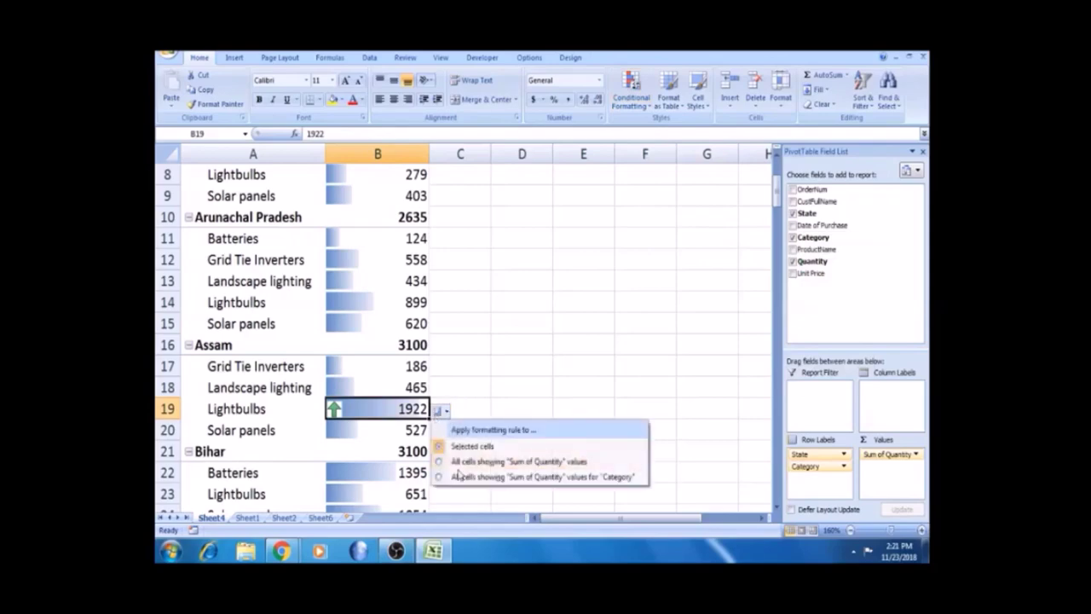
click(461, 477)
click(511, 282)
key(Up)
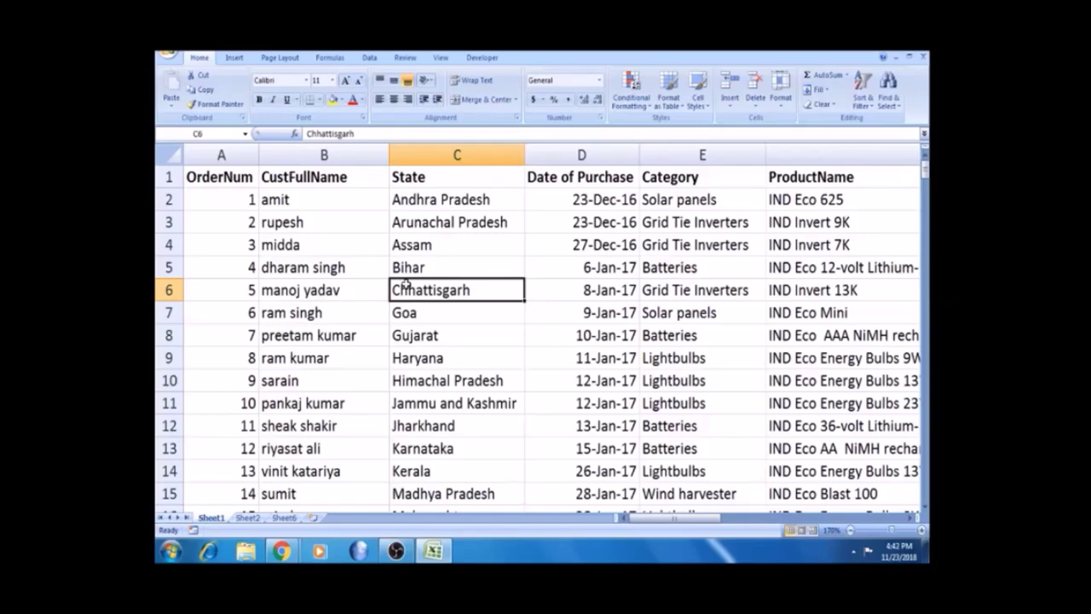
- Create a PivotTable with PivotChart from the Sheet1 order data on a new worksheet
click(404, 252)
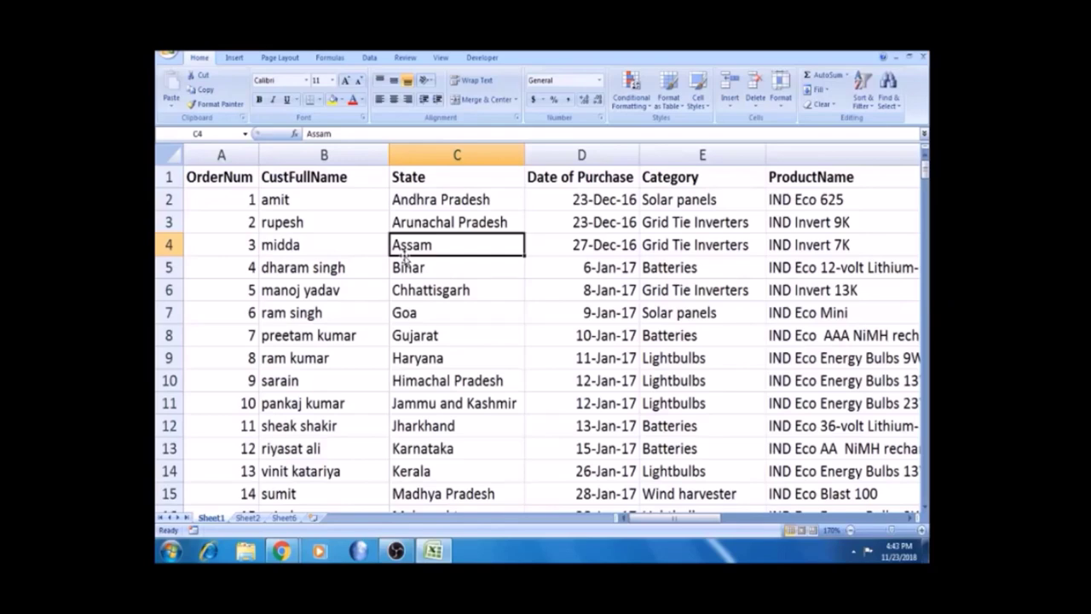
click(360, 247)
click(452, 261)
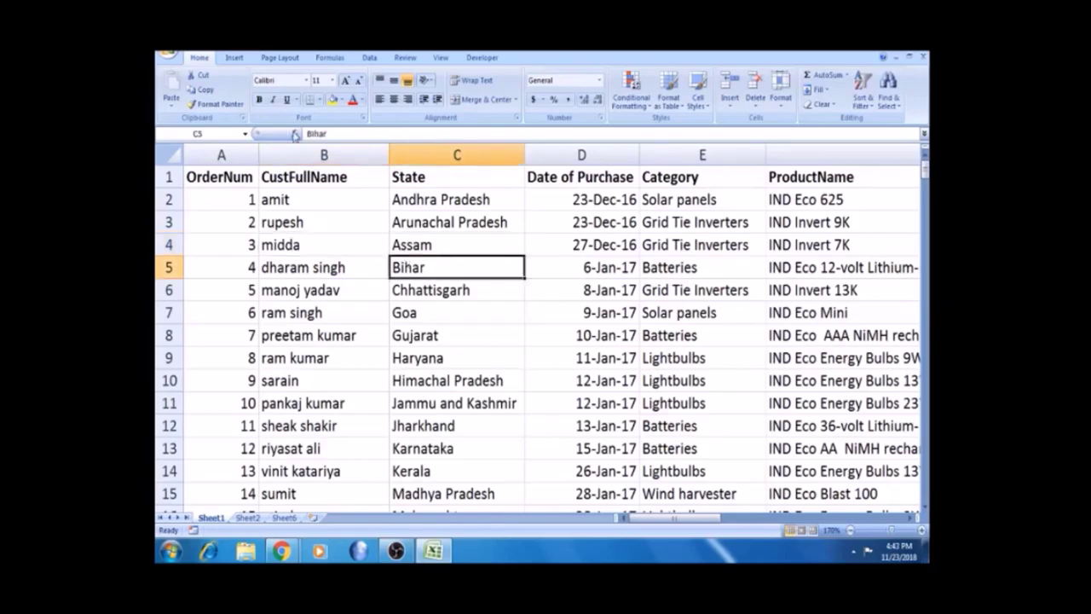
click(237, 58)
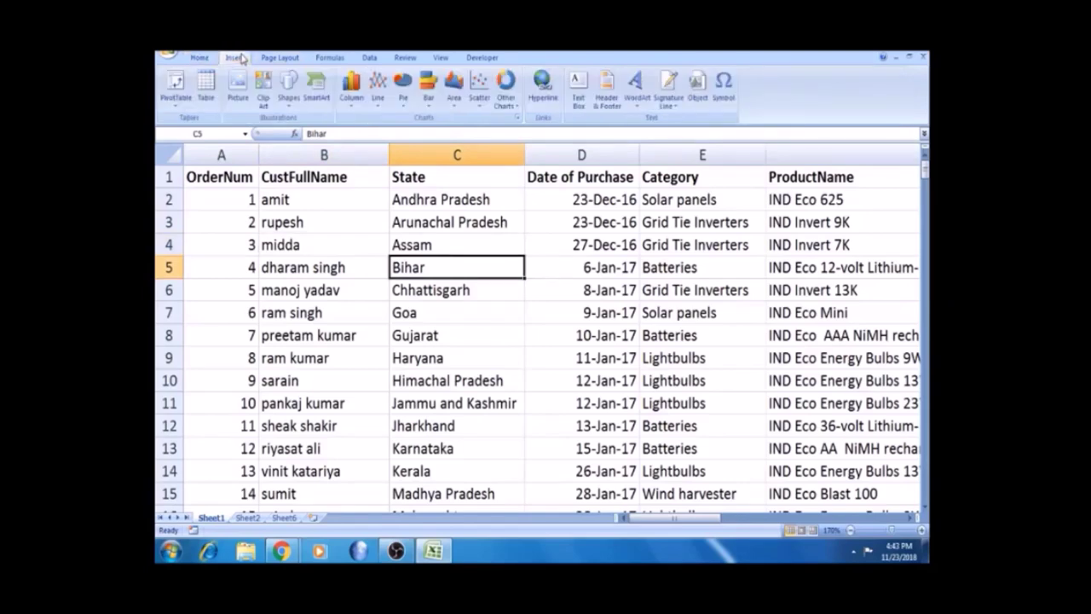
click(175, 101)
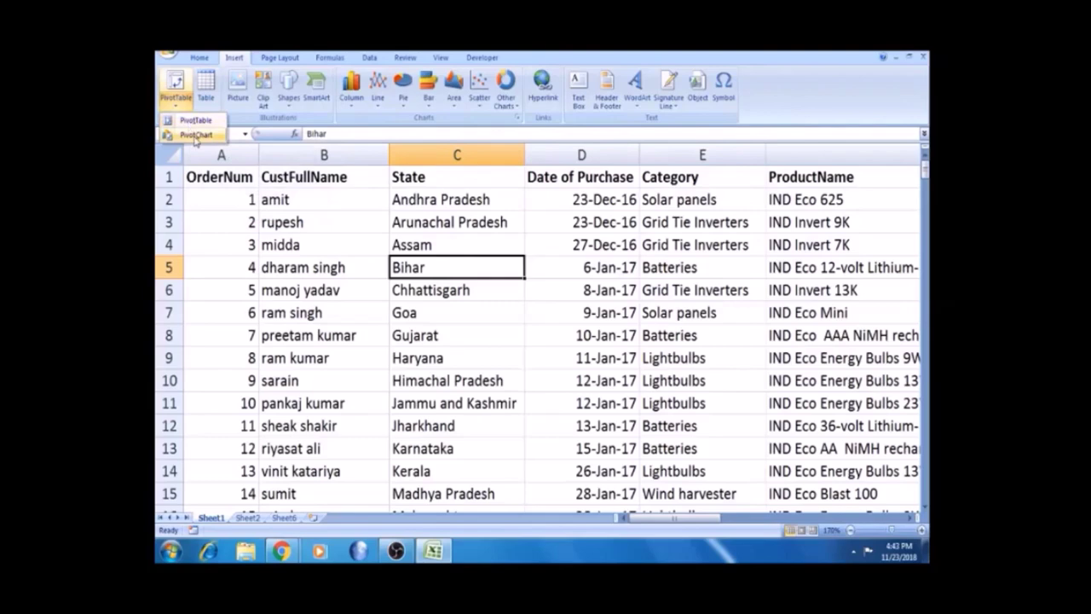
click(195, 136)
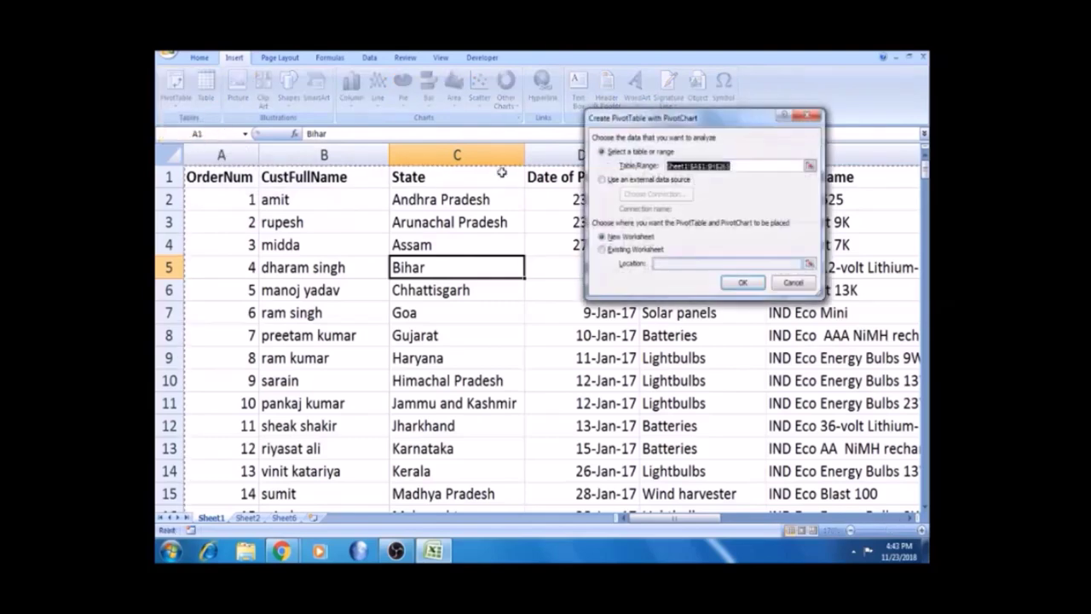
click(752, 282)
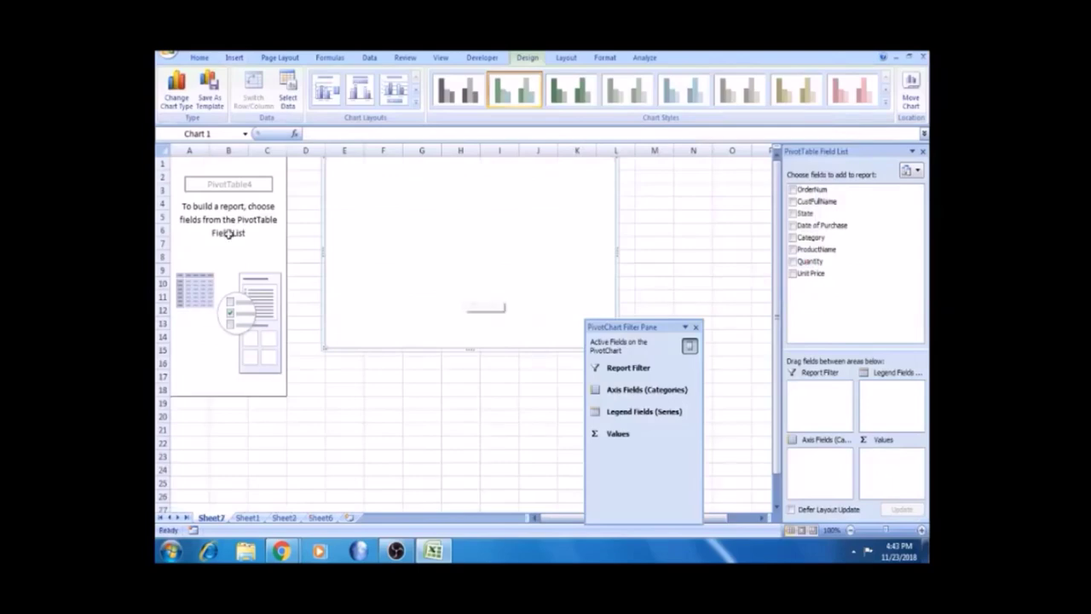
- Nudge the blank PivotChart down and right, and close the PivotChart Filter Pane
drag(642, 332, 699, 341)
click(708, 309)
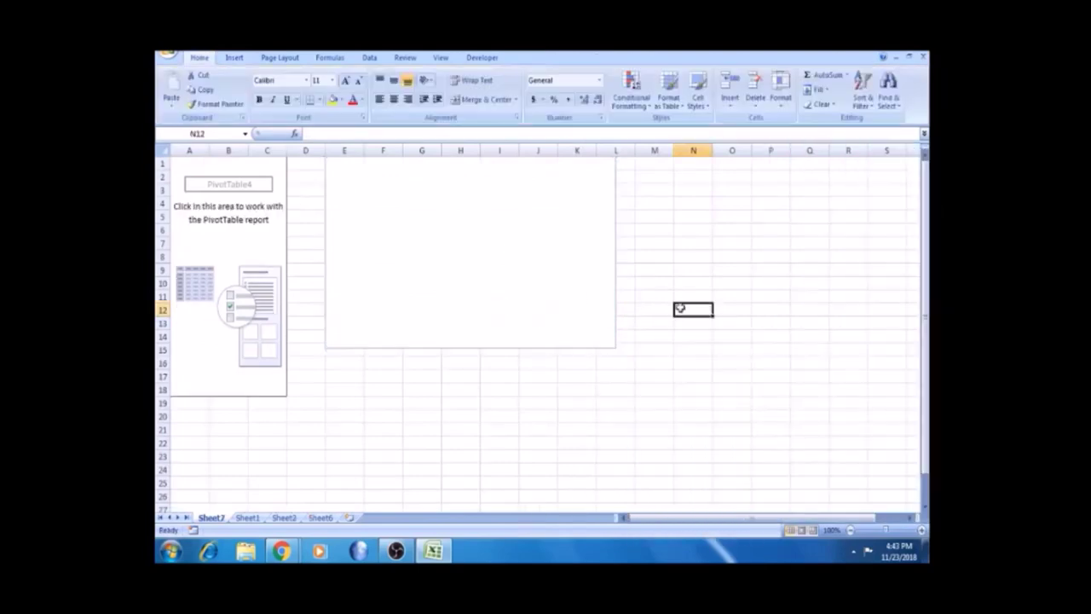
click(247, 285)
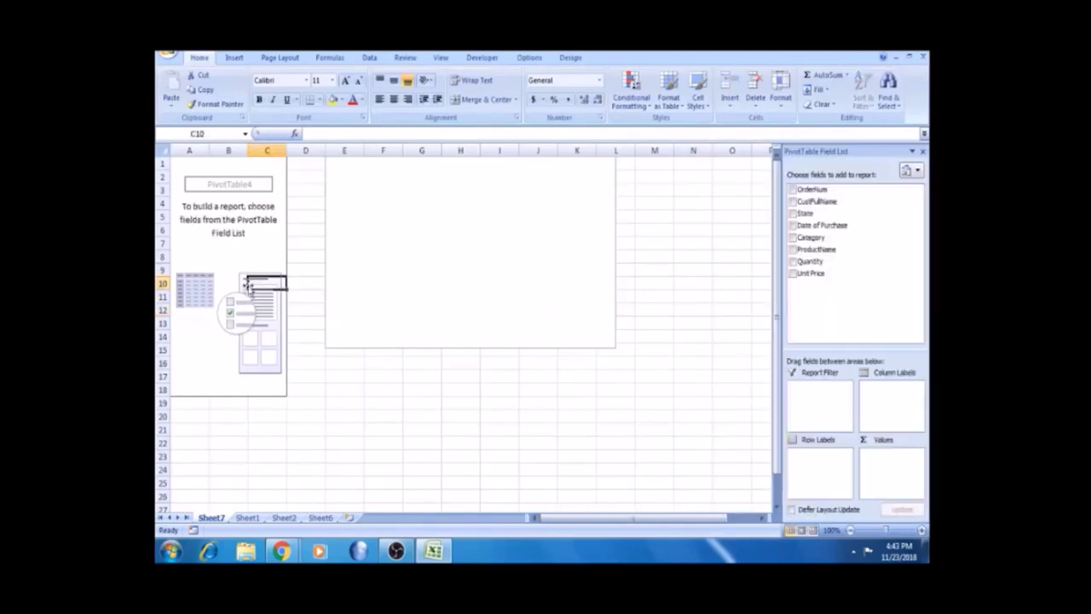
click(224, 217)
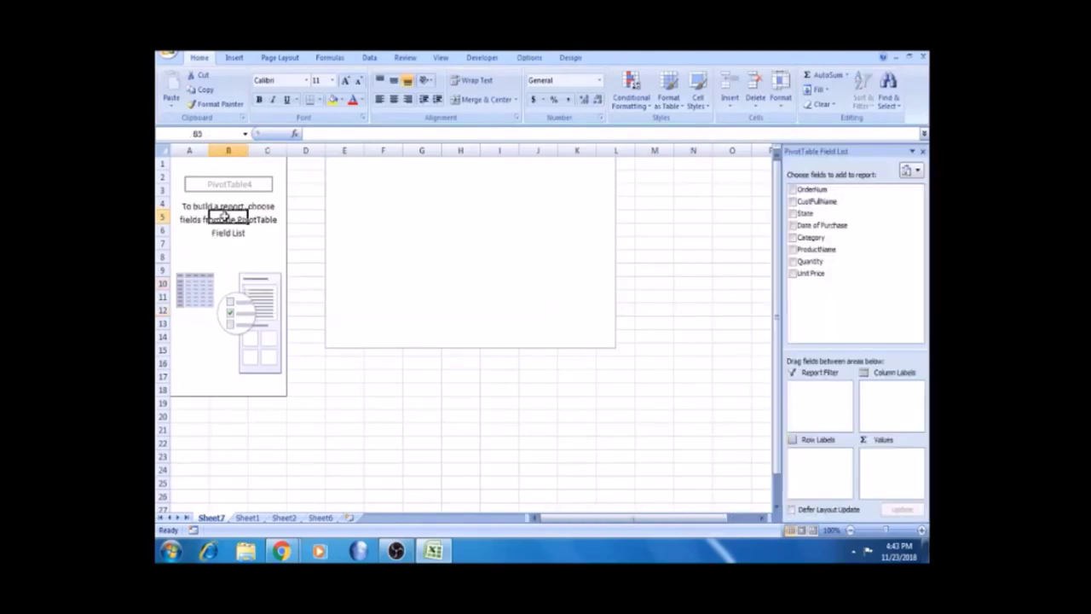
click(378, 221)
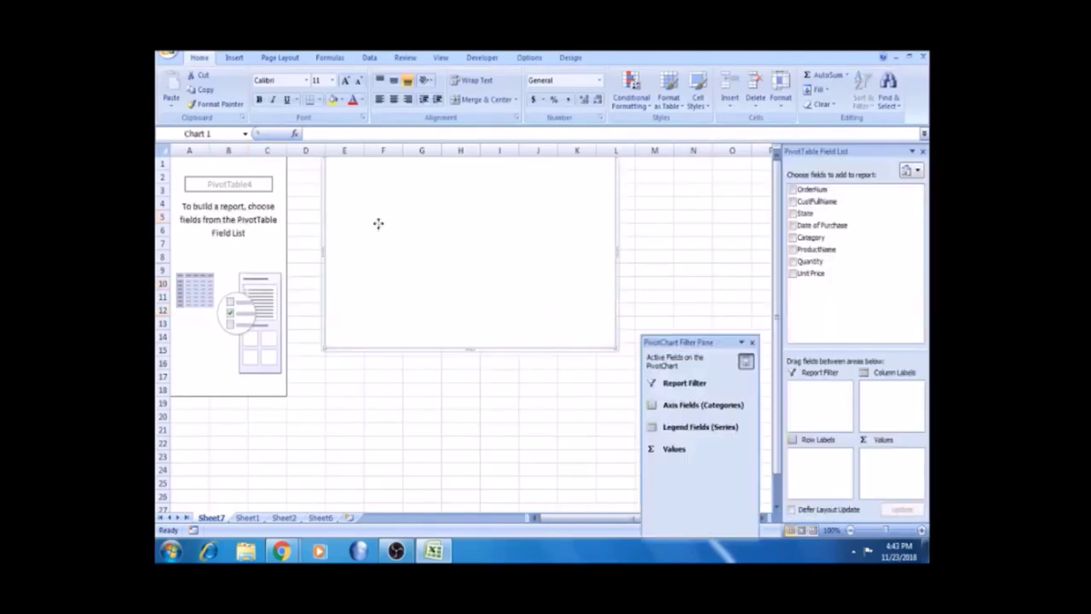
click(239, 243)
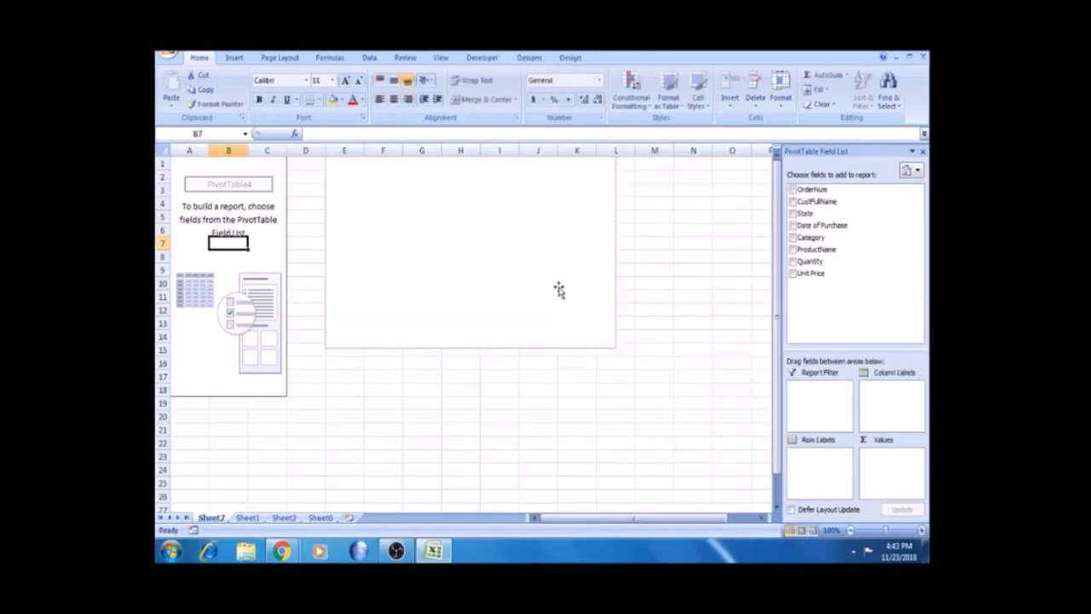
drag(492, 243, 502, 280)
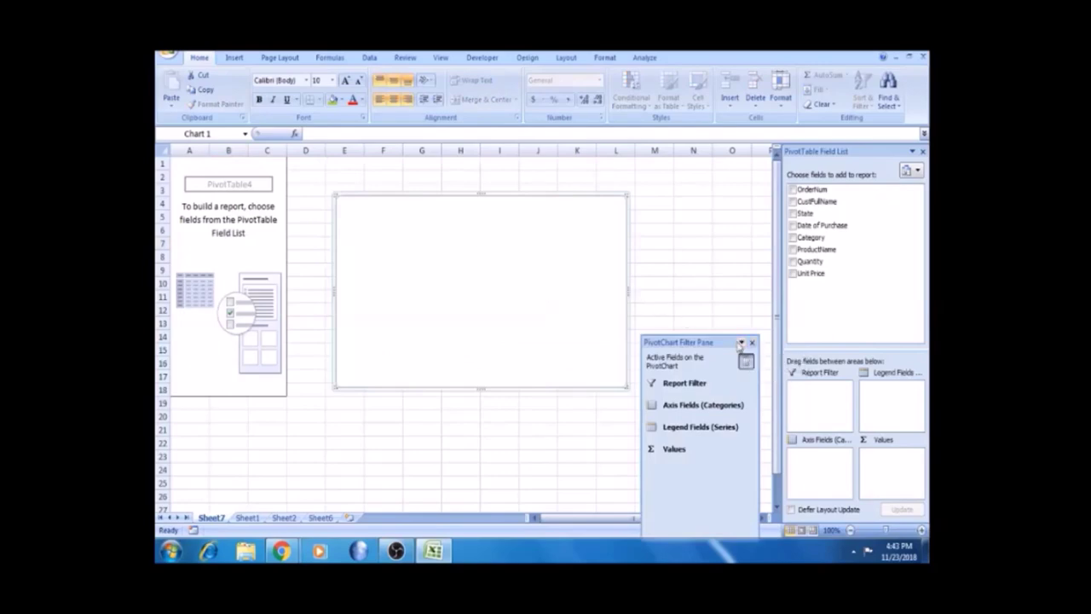
click(741, 342)
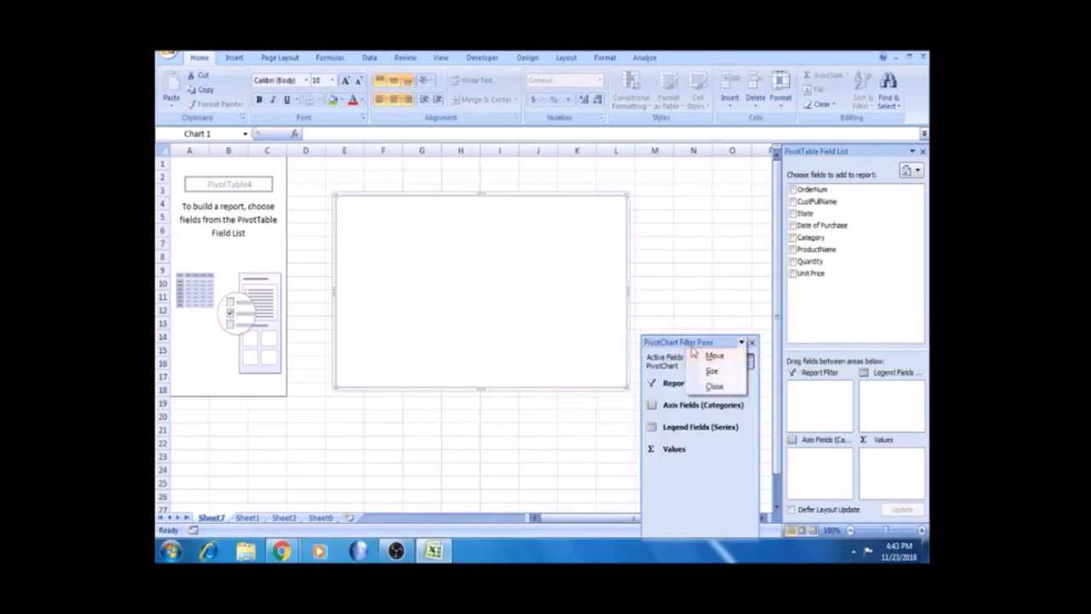
click(714, 387)
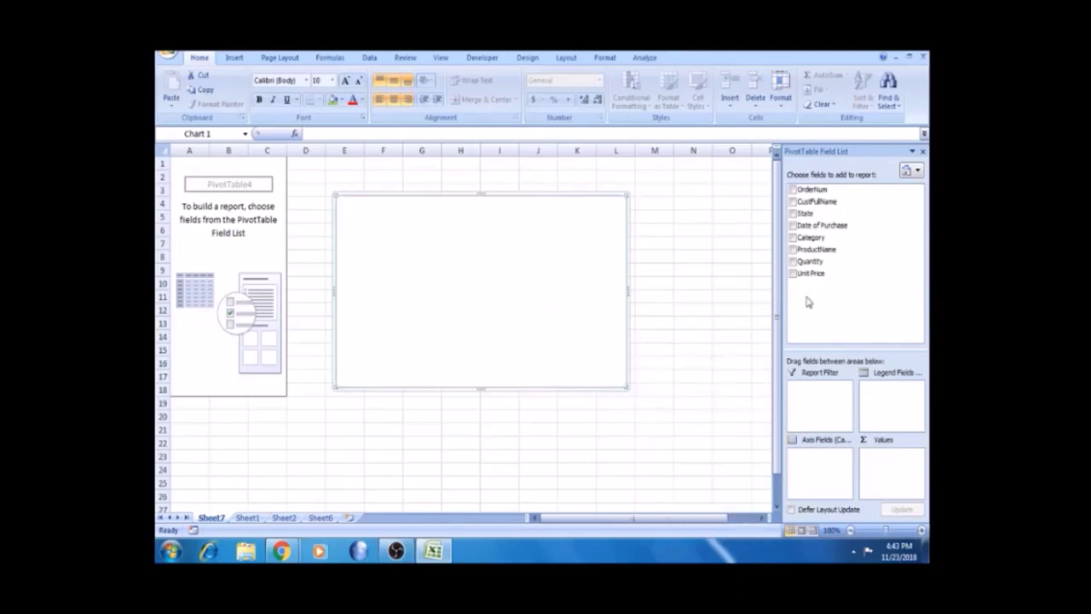
- Leave Category as the only axis field, after briefly adding and removing State
drag(805, 220, 809, 482)
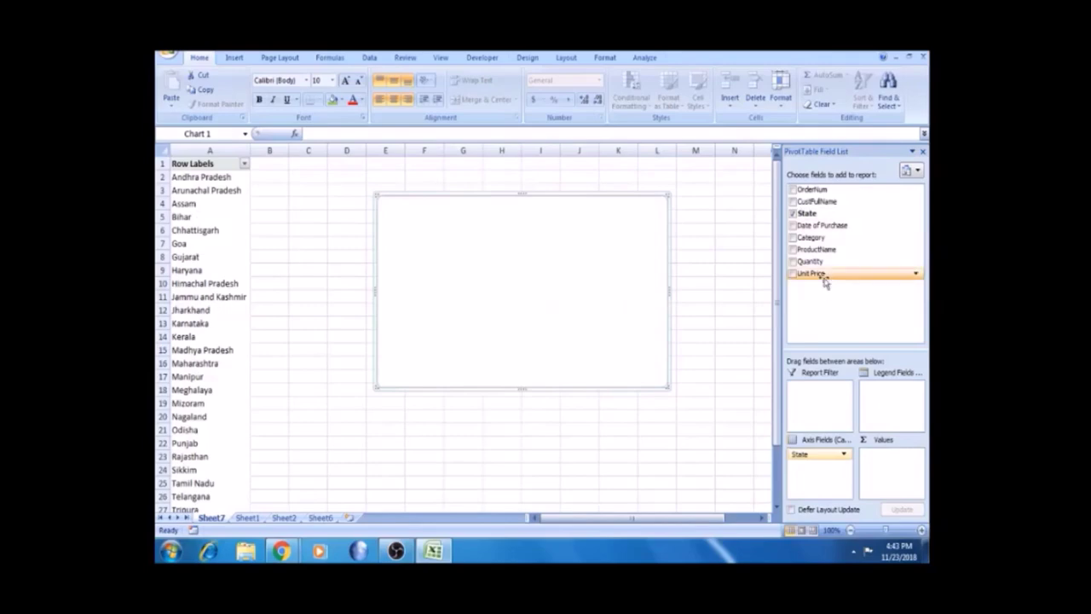
drag(810, 237, 808, 470)
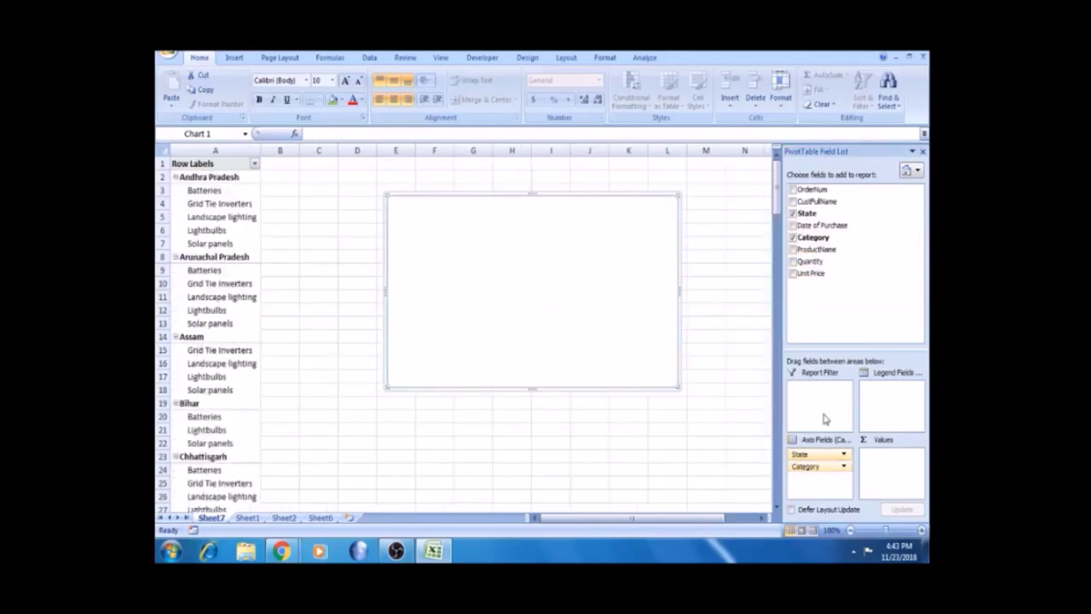
click(820, 455)
drag(820, 455, 831, 296)
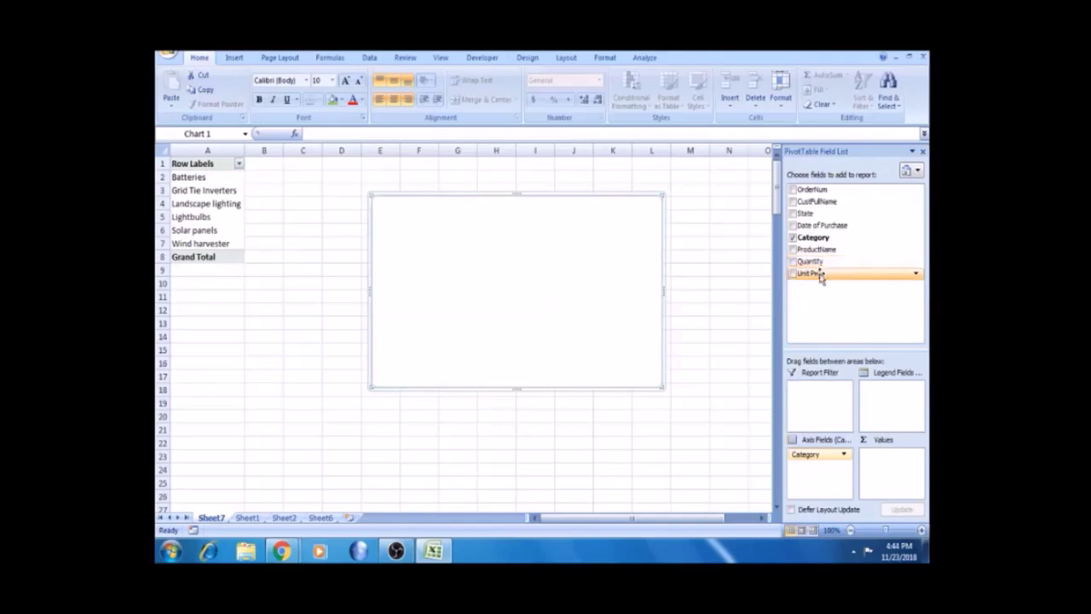
- Add Quantity to Values so the chart plots summed quantity per category
drag(822, 271, 825, 284)
drag(862, 433, 885, 475)
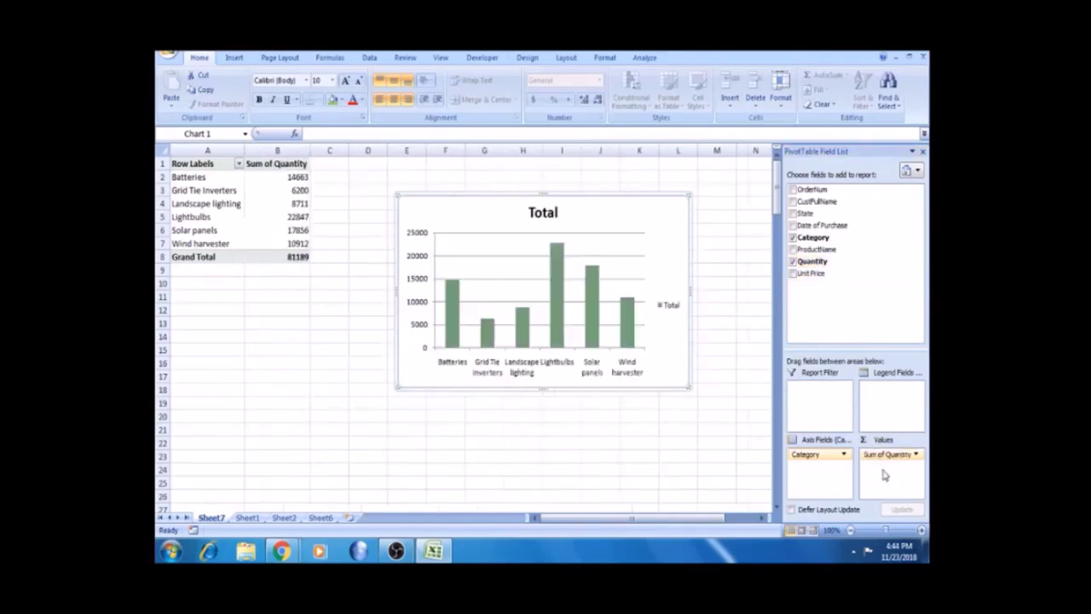
click(229, 216)
click(409, 242)
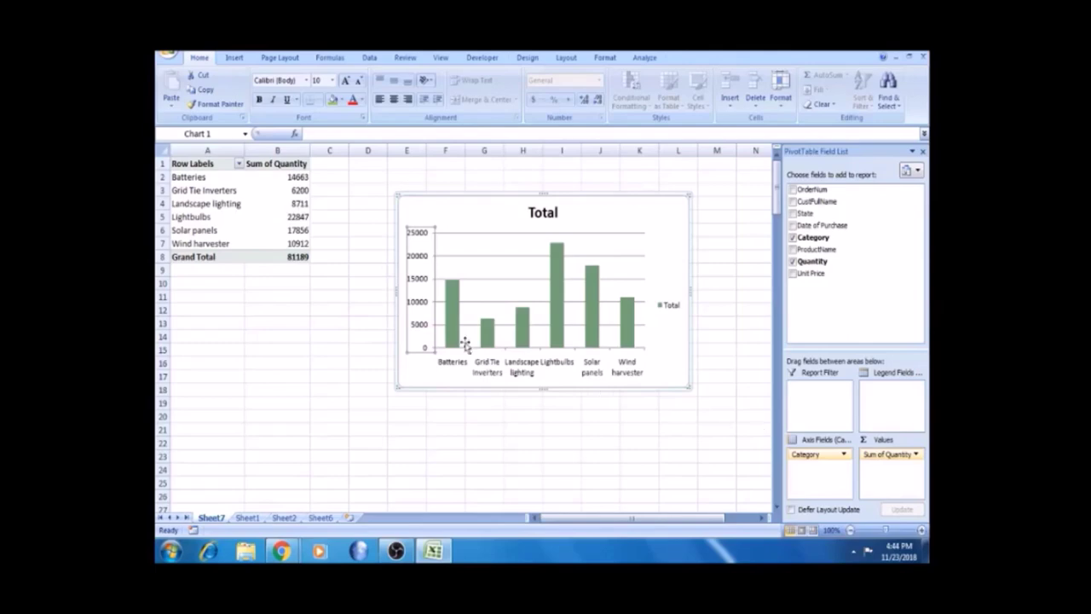
- Stretch the PivotChart wider and taller so all six category columns show, down to row 23
click(399, 388)
drag(399, 388, 372, 364)
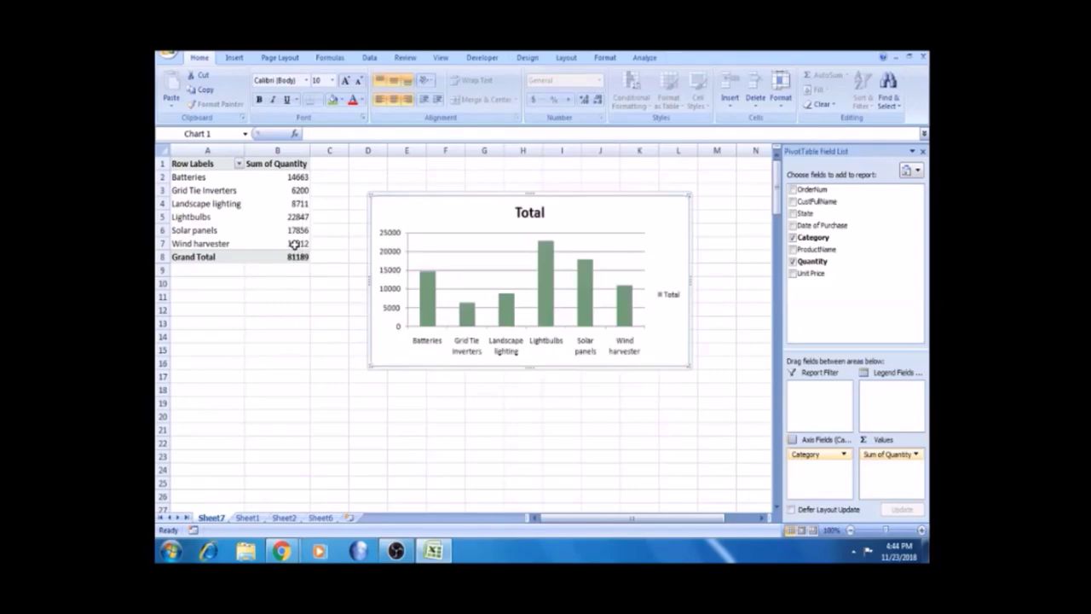
drag(368, 370, 225, 384)
drag(456, 383, 454, 456)
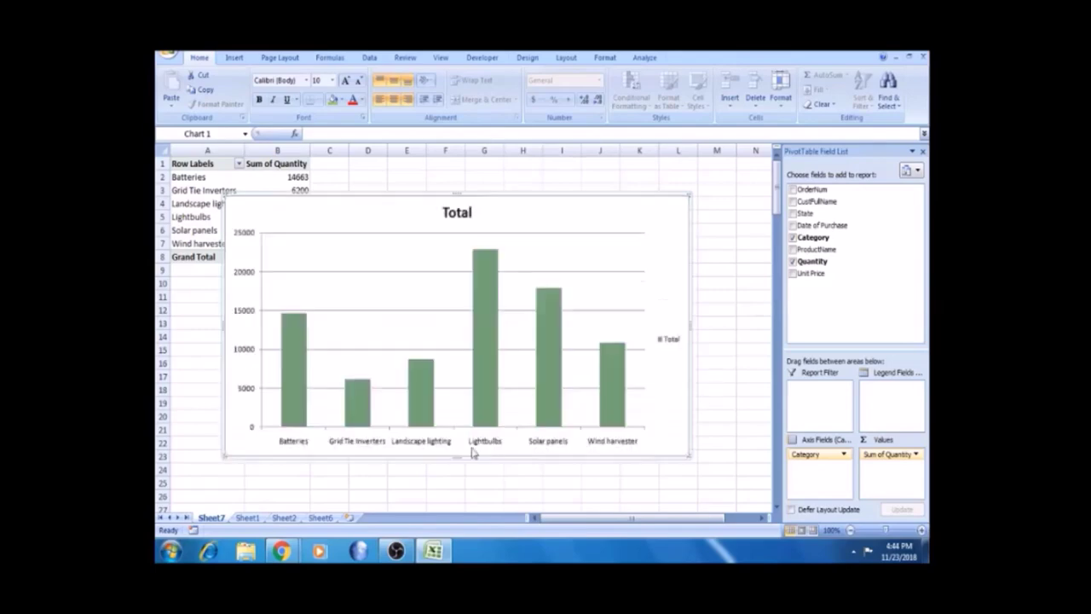
drag(693, 326, 733, 325)
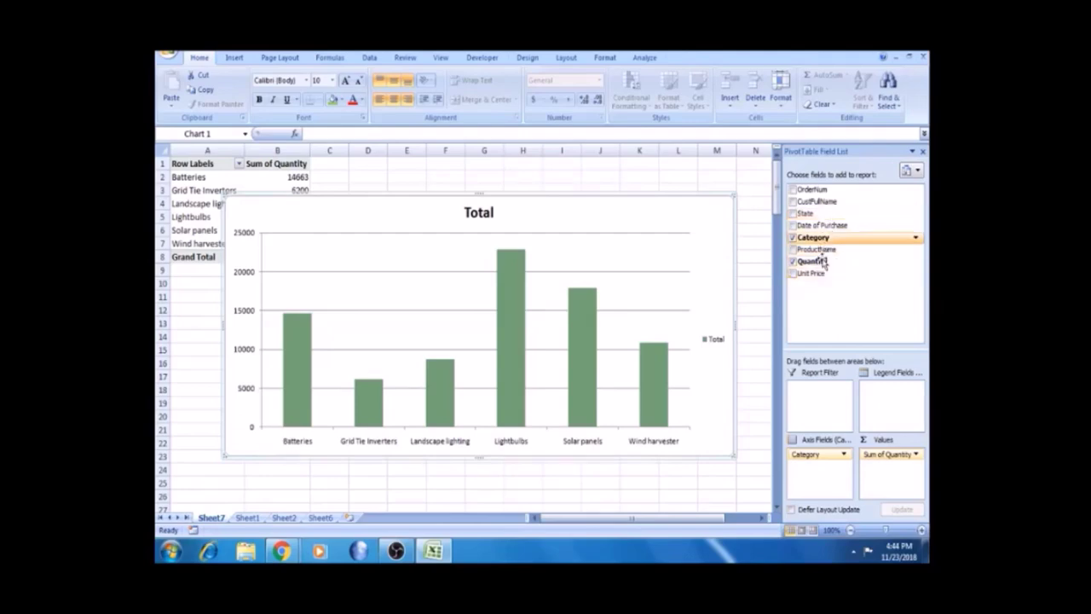
drag(806, 213, 819, 478)
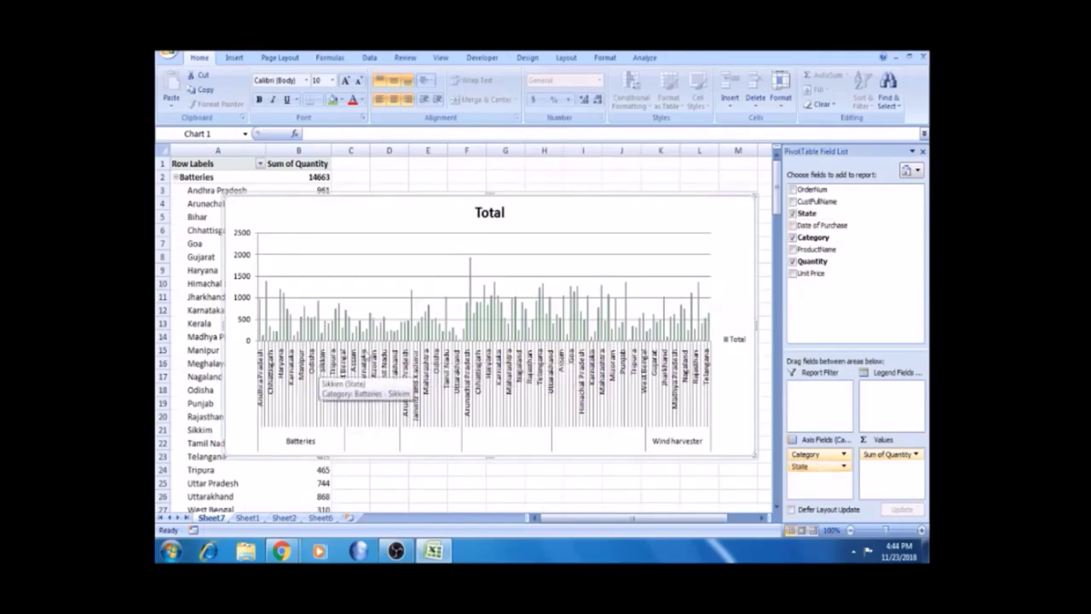
mouse_move(559, 344)
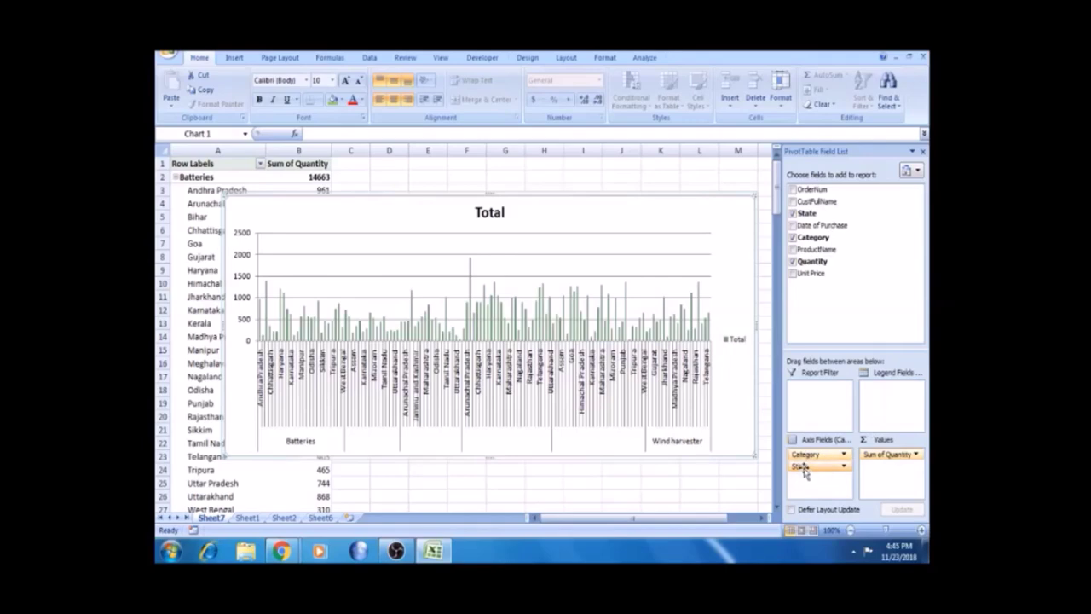
mouse_move(806, 474)
mouse_down()
mouse_move(818, 456)
mouse_move(819, 488)
mouse_up()
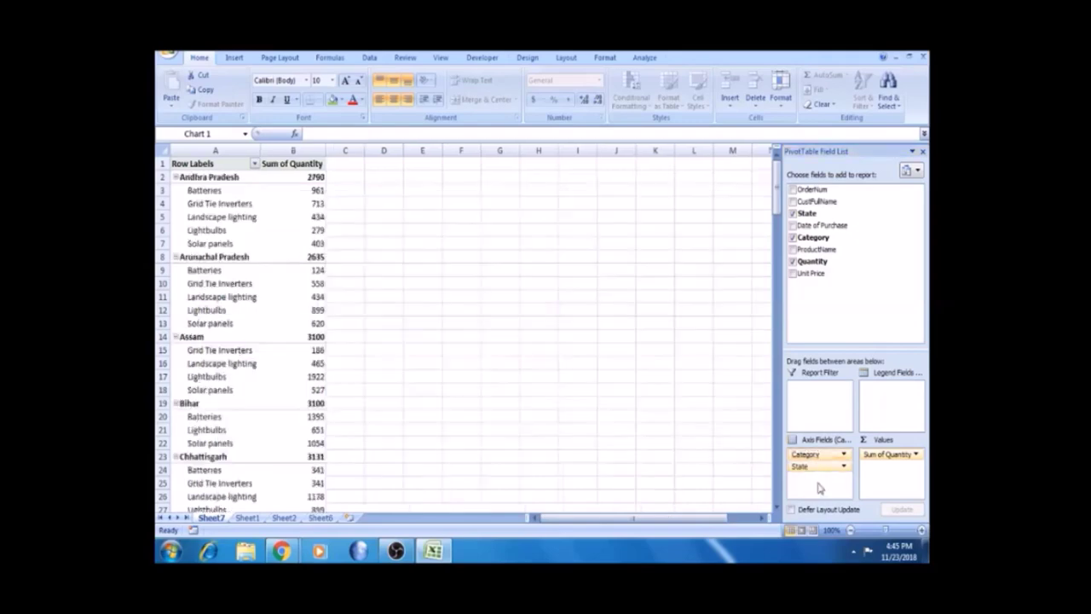
click(611, 312)
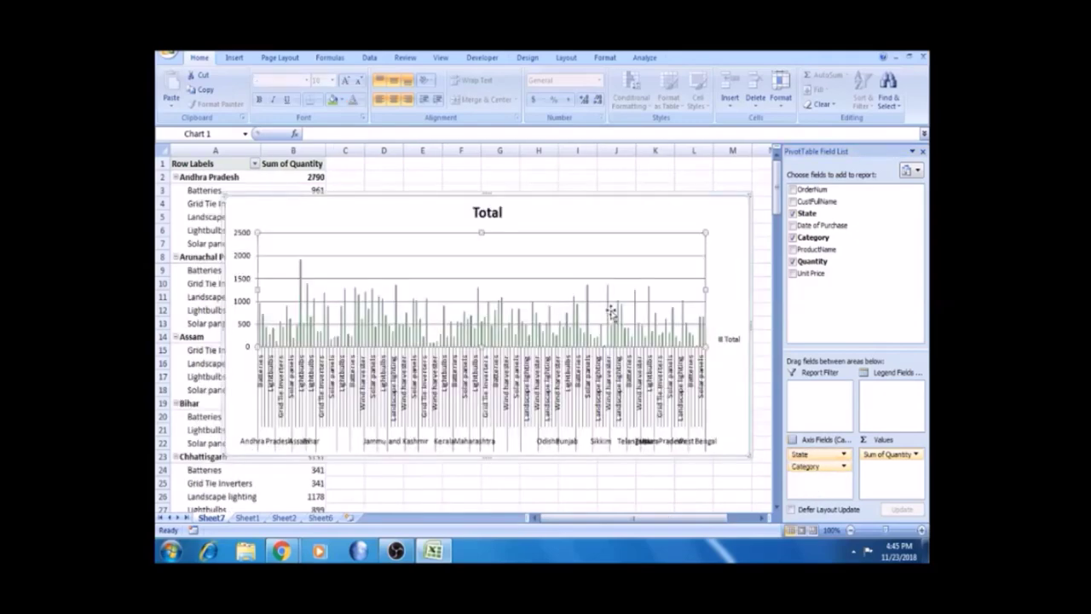
click(239, 221)
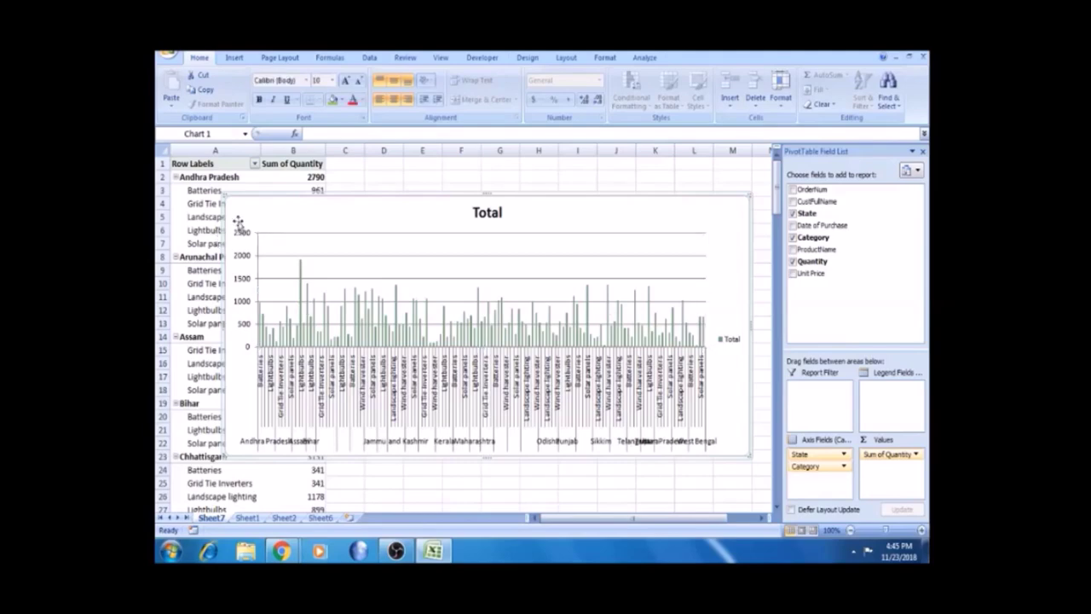
click(302, 284)
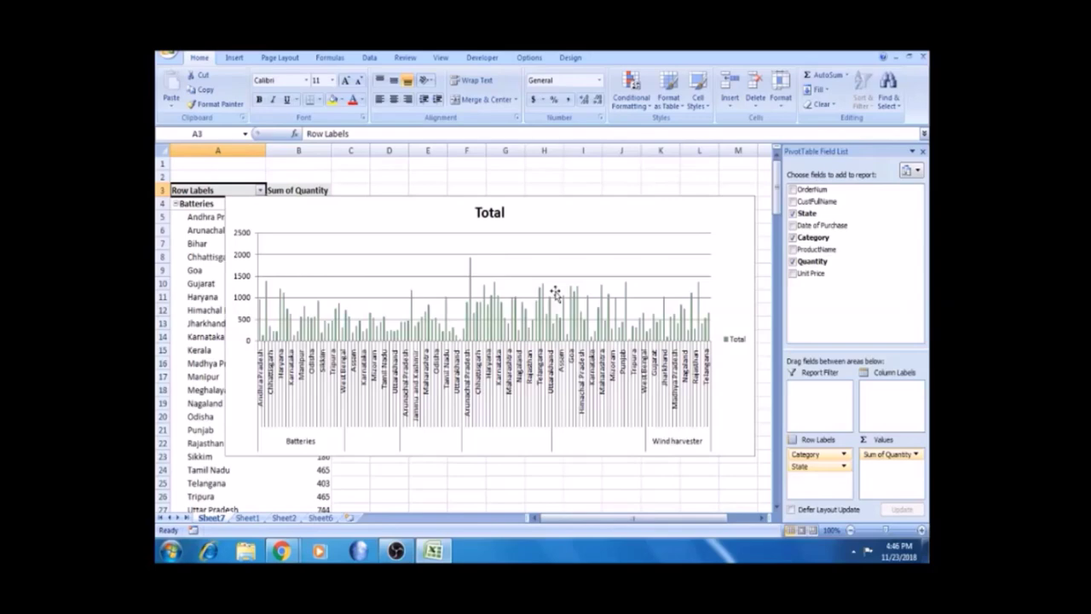
- Move State to Report Filter and select only Arunachal Pradesh, Chhattisgarh, Goa and Haryana
drag(818, 466, 821, 392)
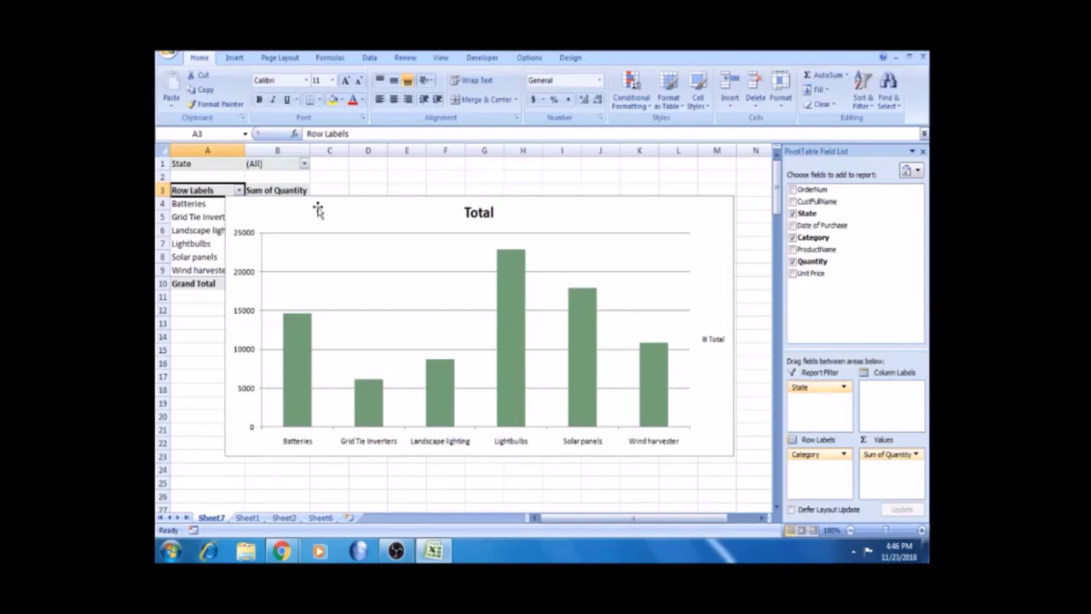
click(304, 163)
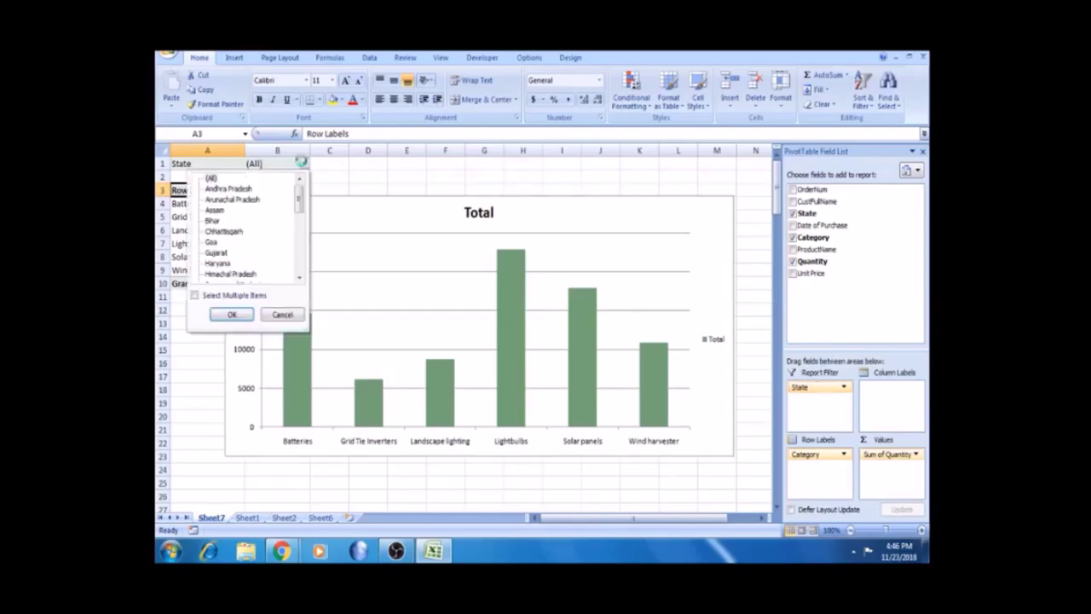
click(194, 295)
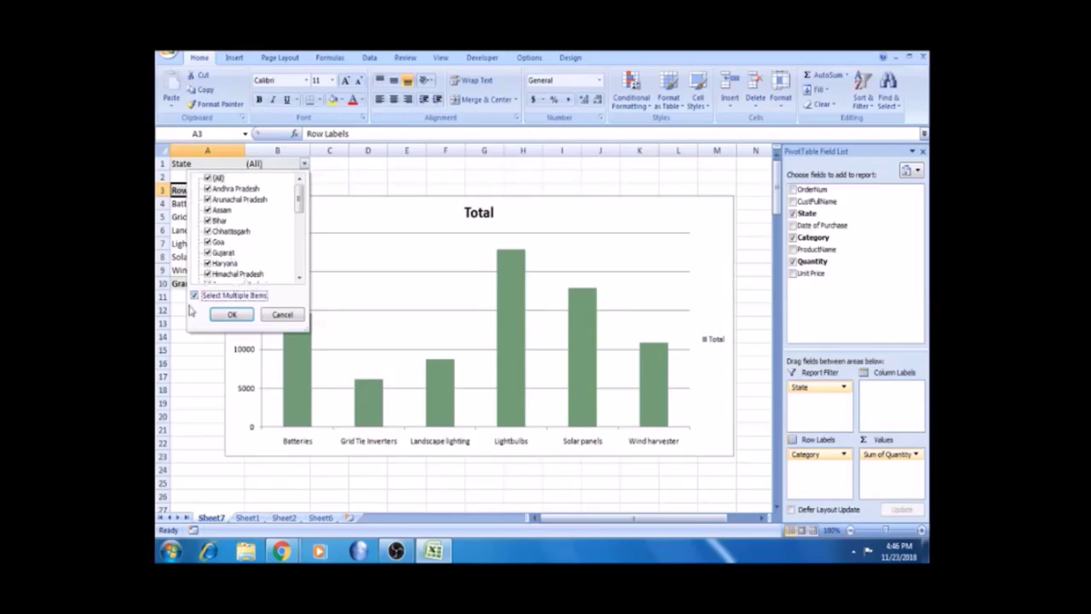
click(211, 181)
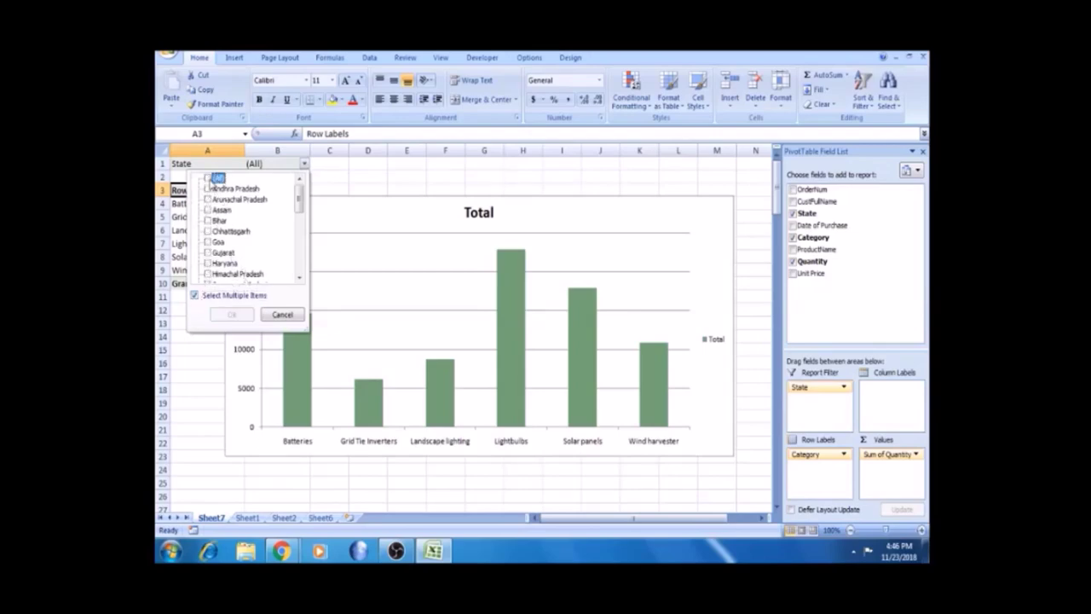
click(209, 199)
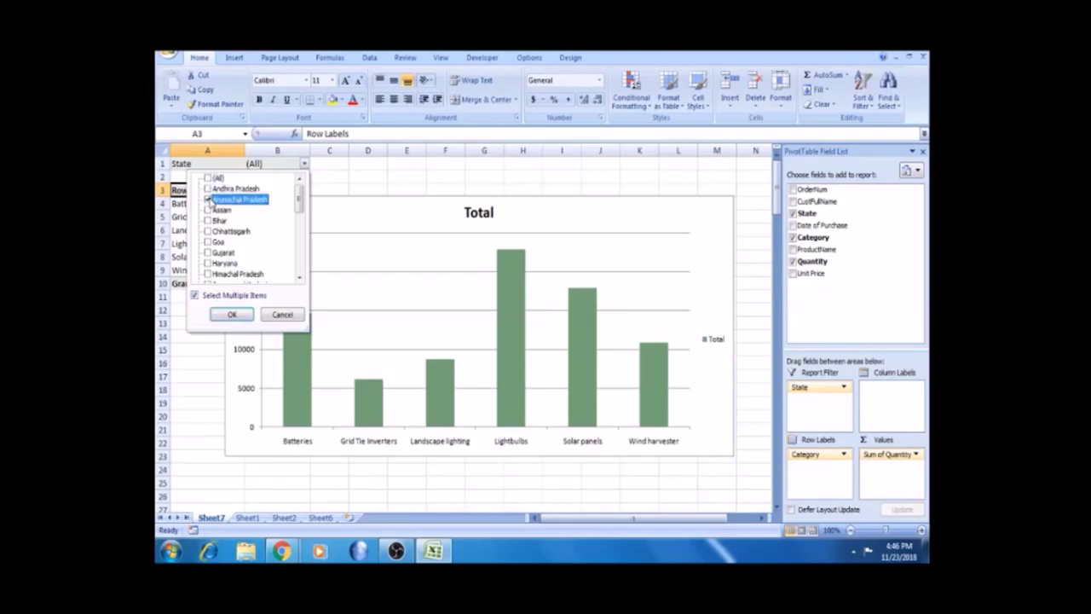
click(208, 231)
click(208, 242)
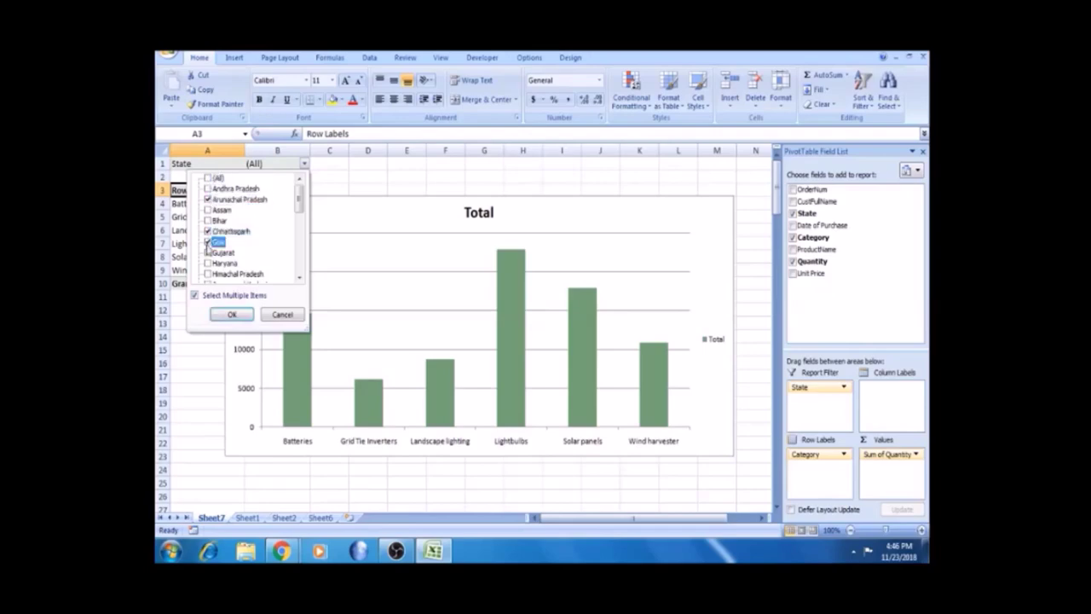
click(207, 263)
click(234, 316)
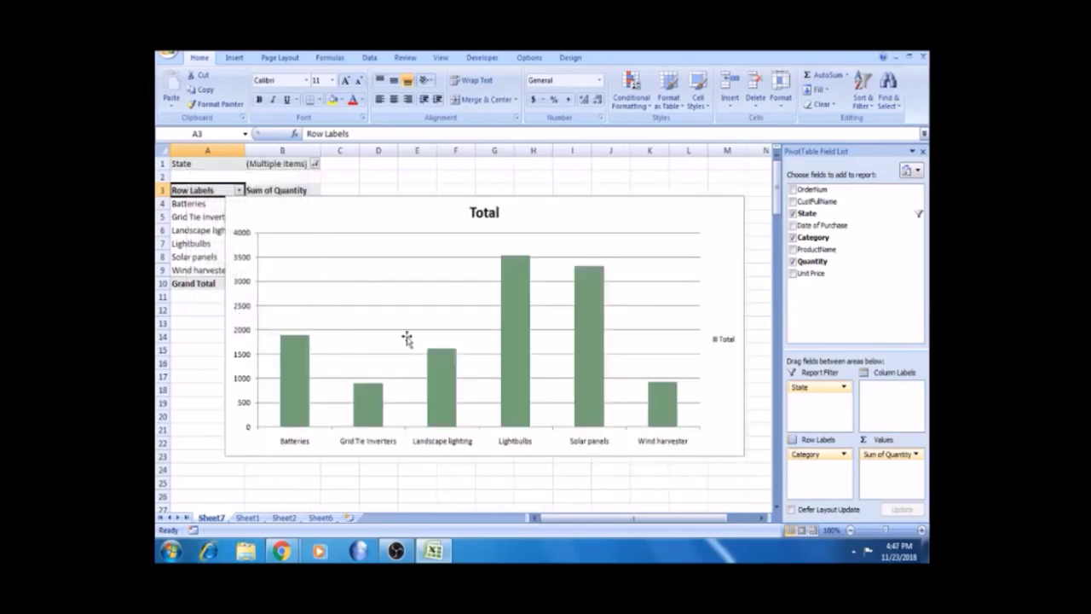
click(361, 341)
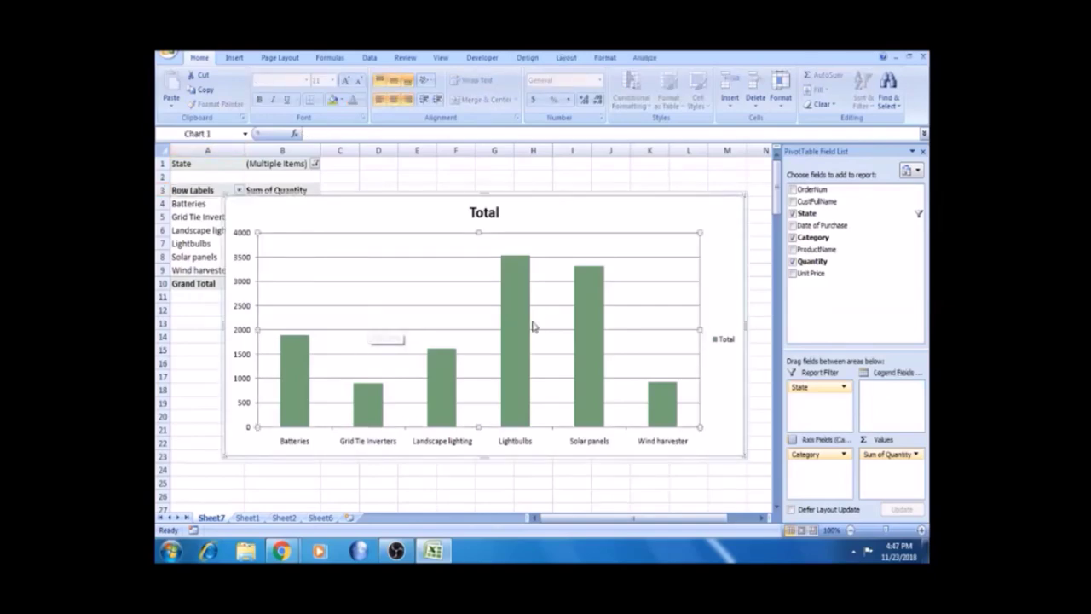
- Enlarge the chart down to about row 25 and add State to the axis fields under Category
click(531, 449)
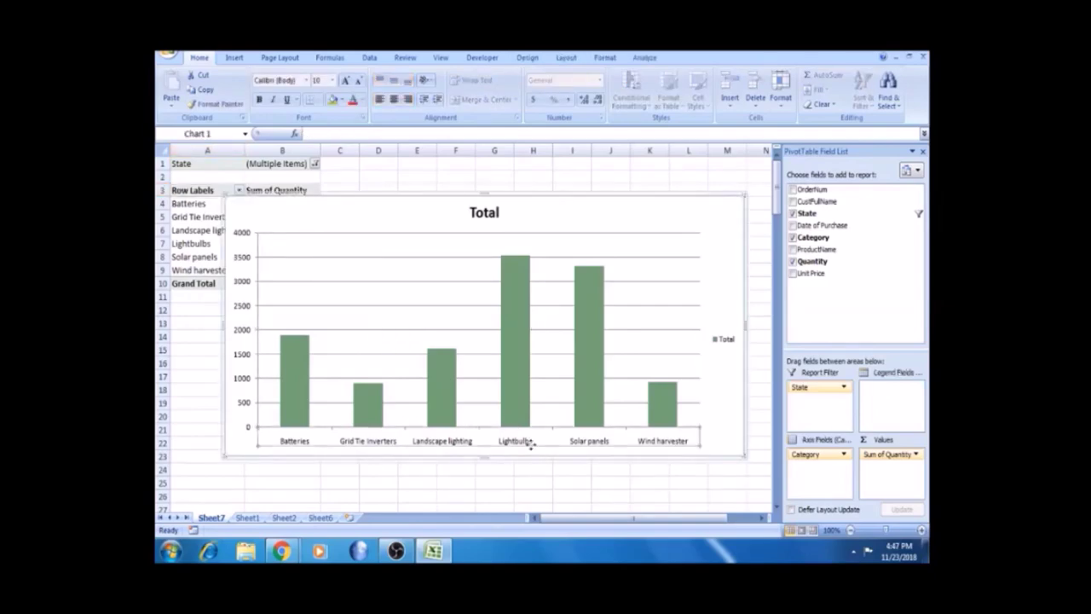
drag(744, 455, 747, 482)
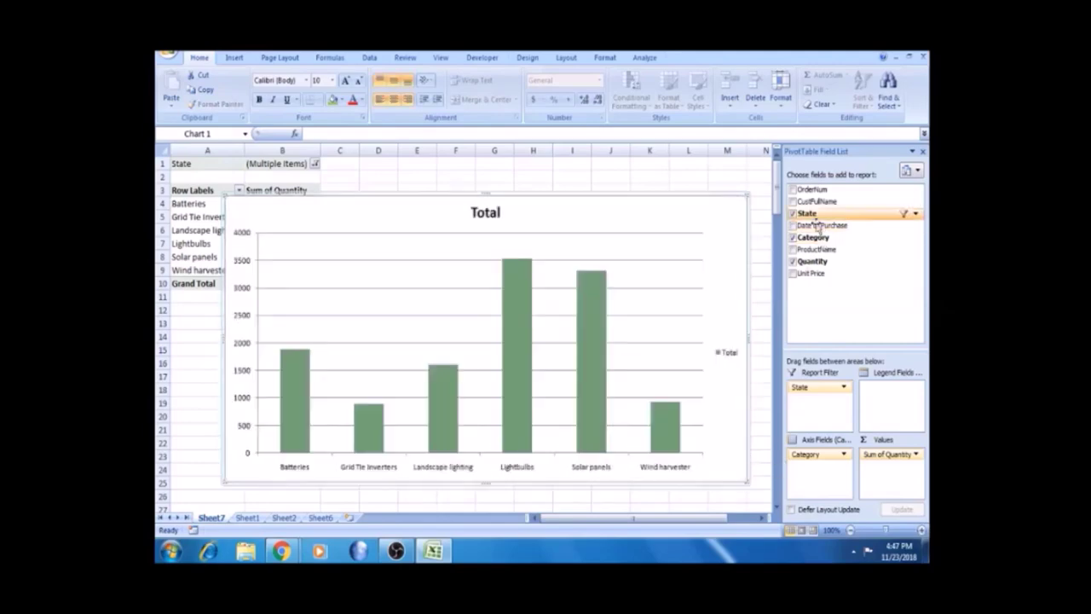
drag(810, 387, 817, 484)
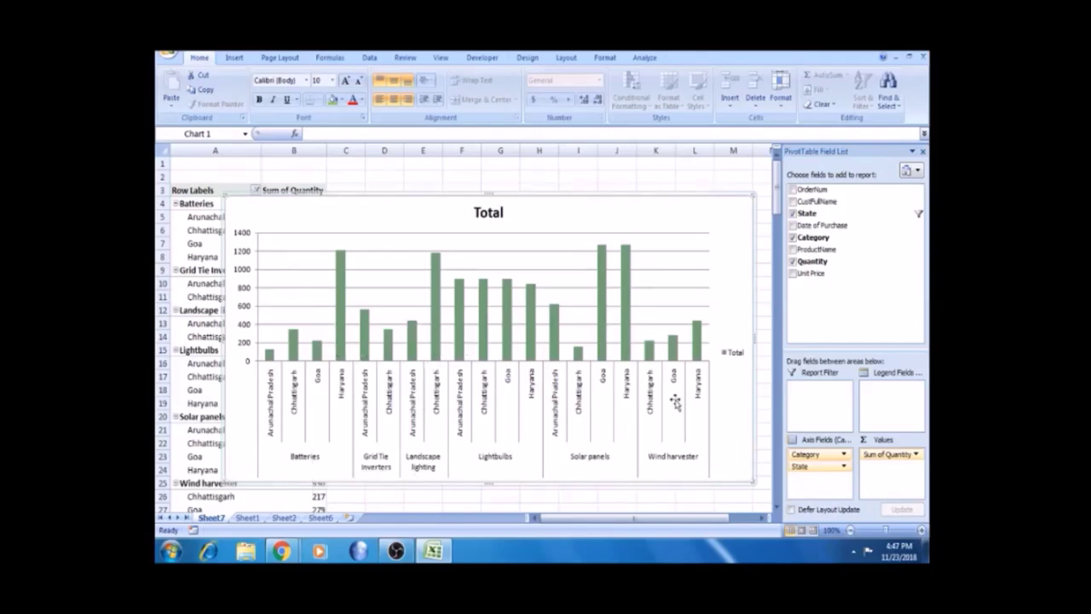
- Move Category from the axis fields to the report filter so columns show per state
click(275, 393)
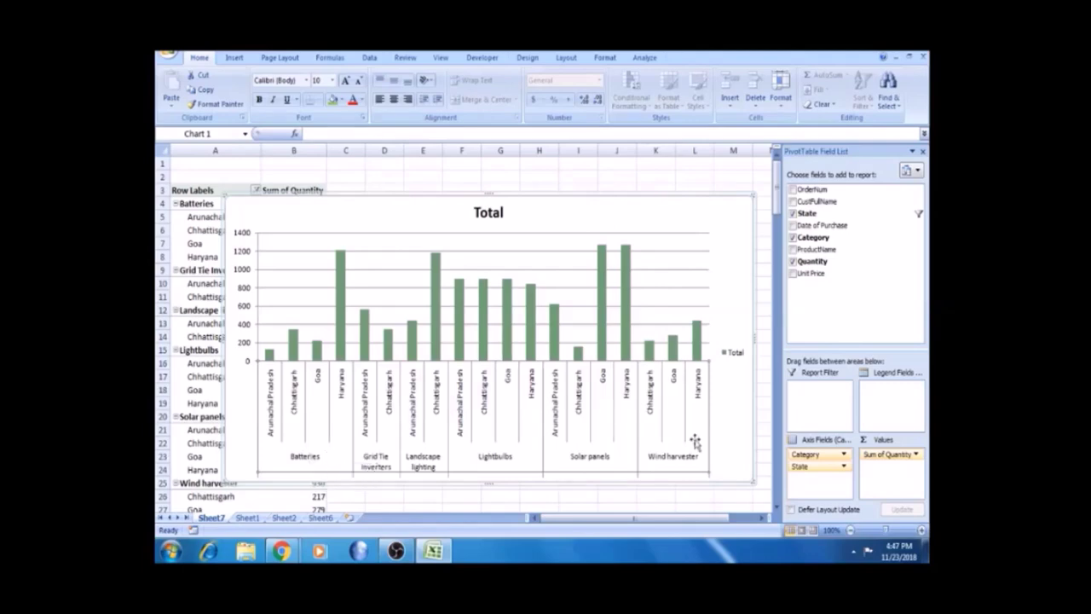
click(845, 457)
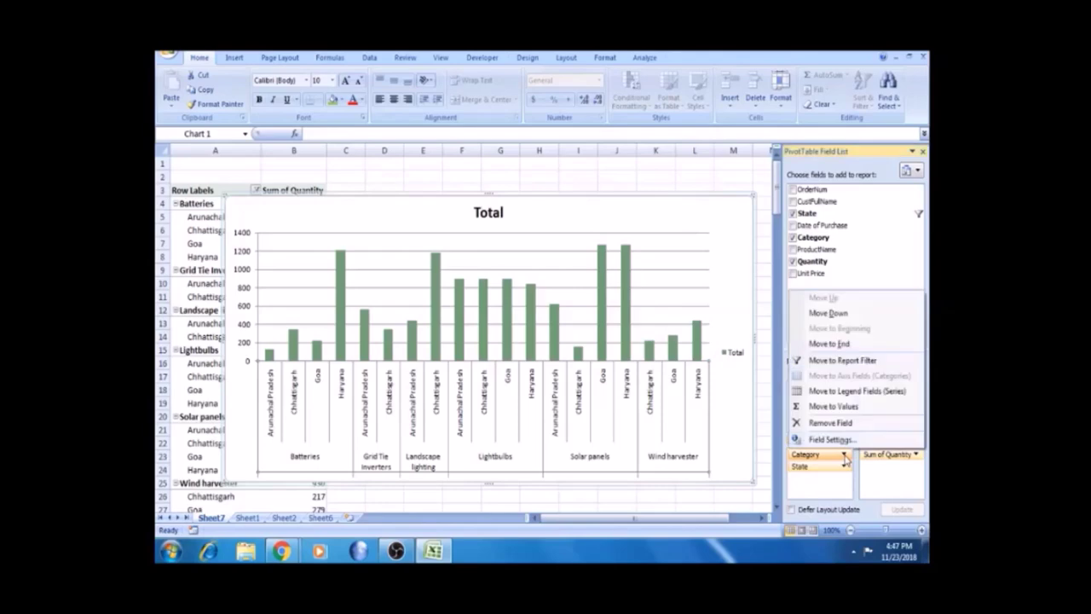
click(822, 457)
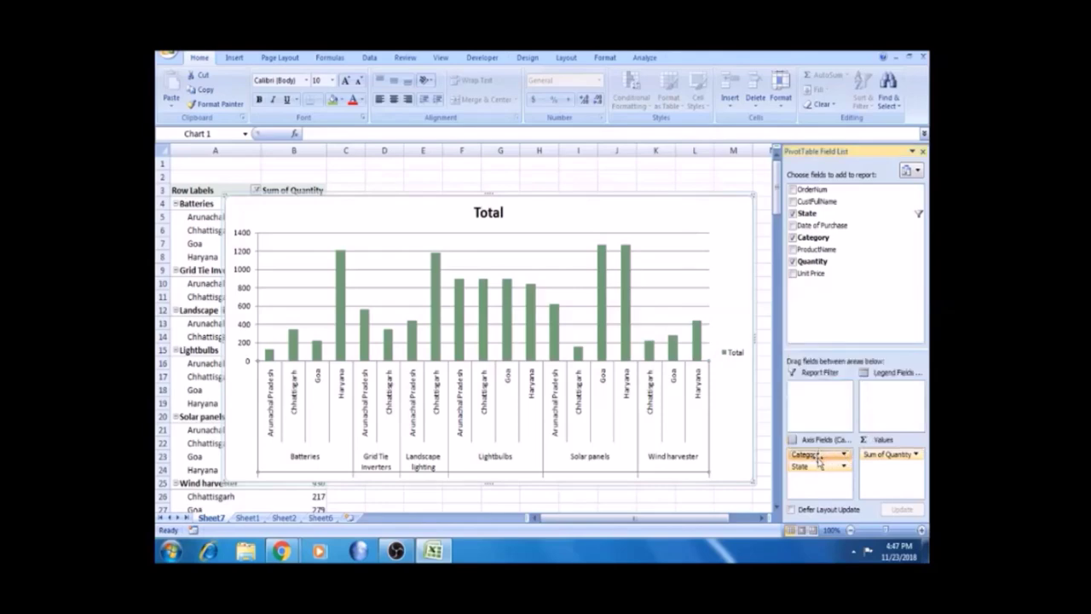
drag(818, 462, 830, 394)
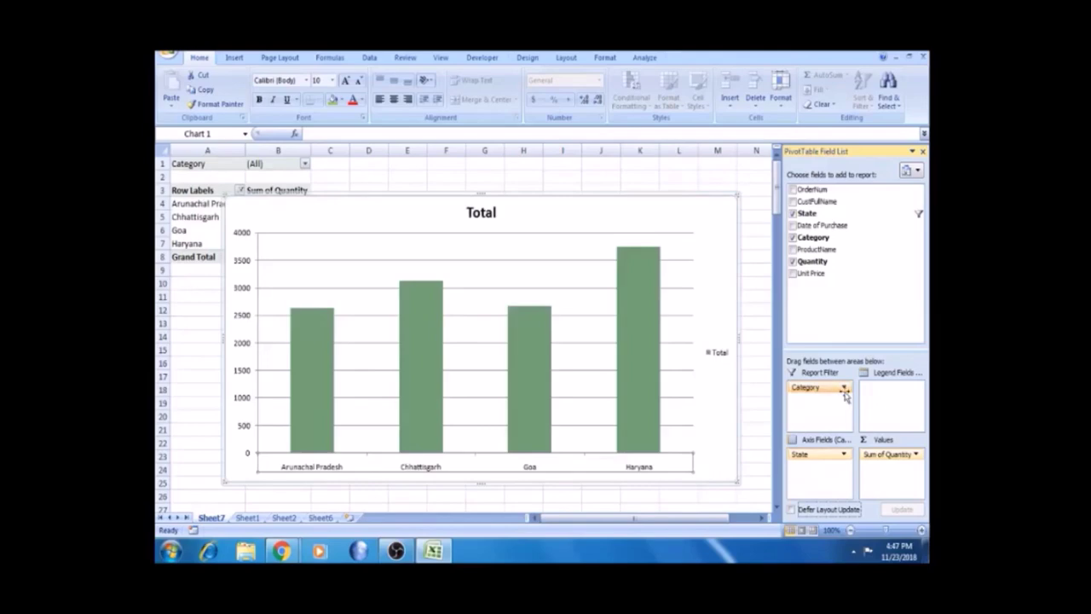
- Filter Category to Batteries, Landscape lighting and Lightbulbs using multiple-item selection
click(845, 388)
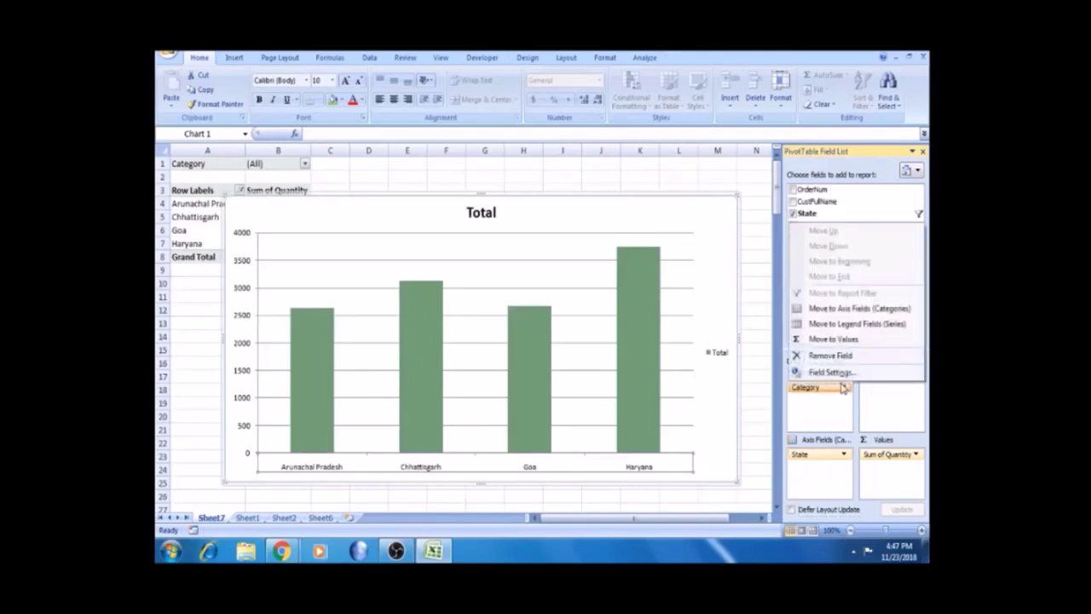
click(203, 164)
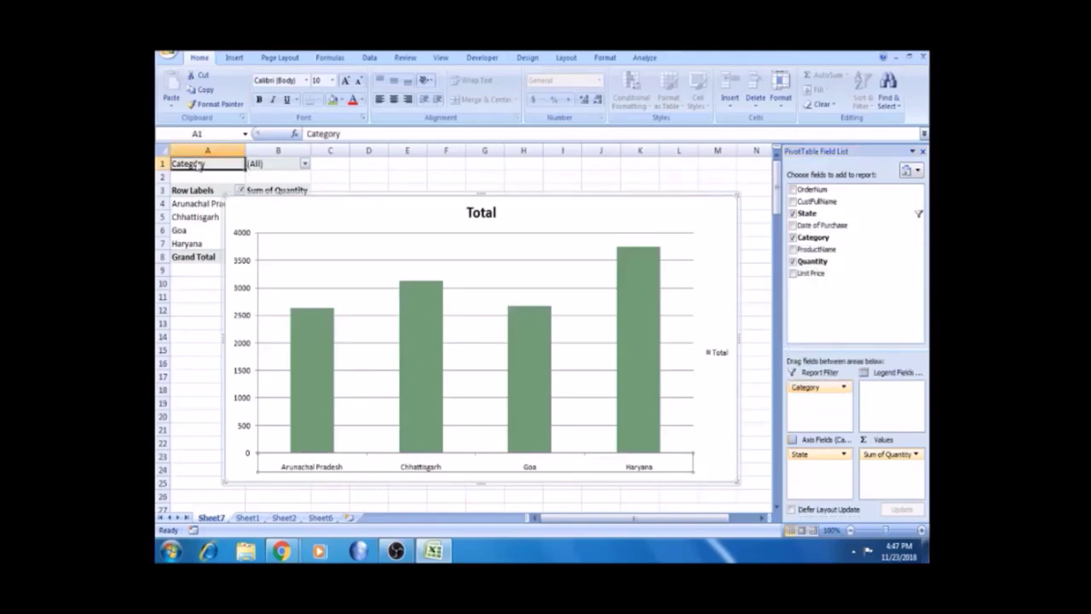
click(305, 164)
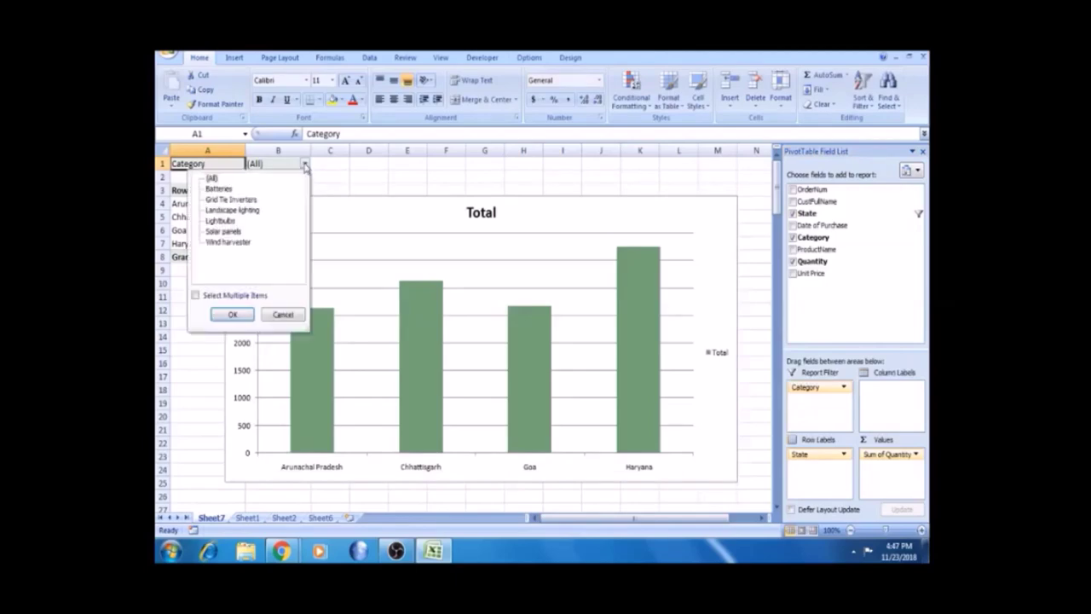
click(195, 295)
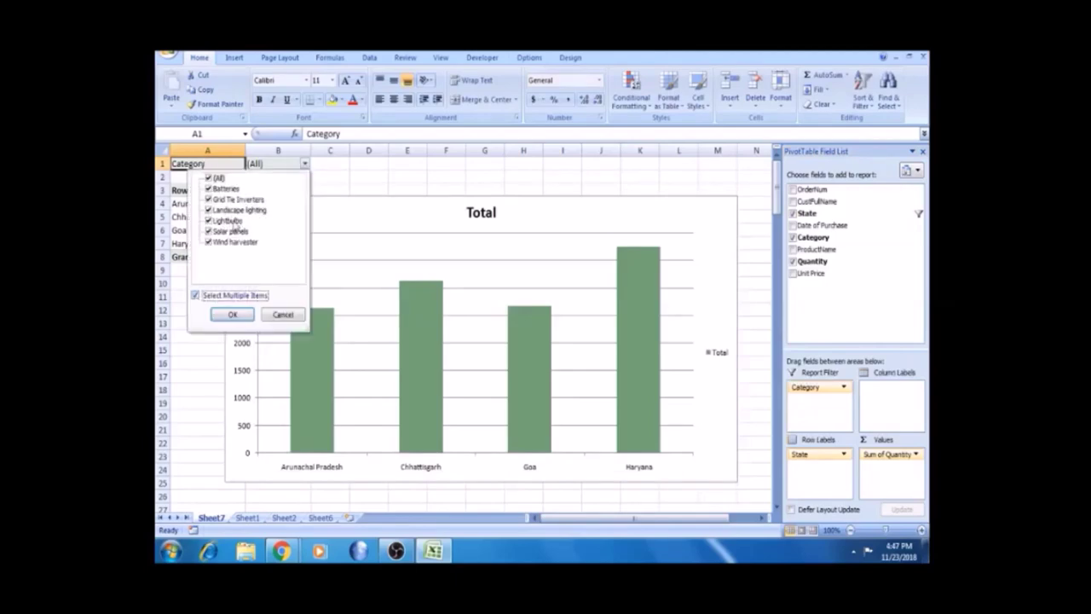
click(208, 177)
click(208, 188)
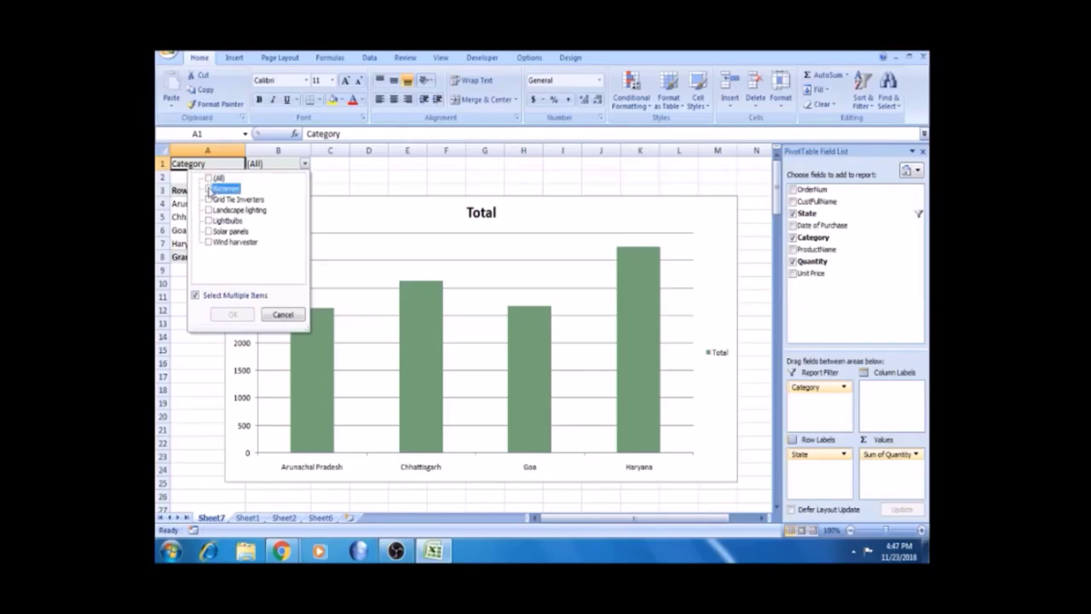
click(209, 210)
click(208, 220)
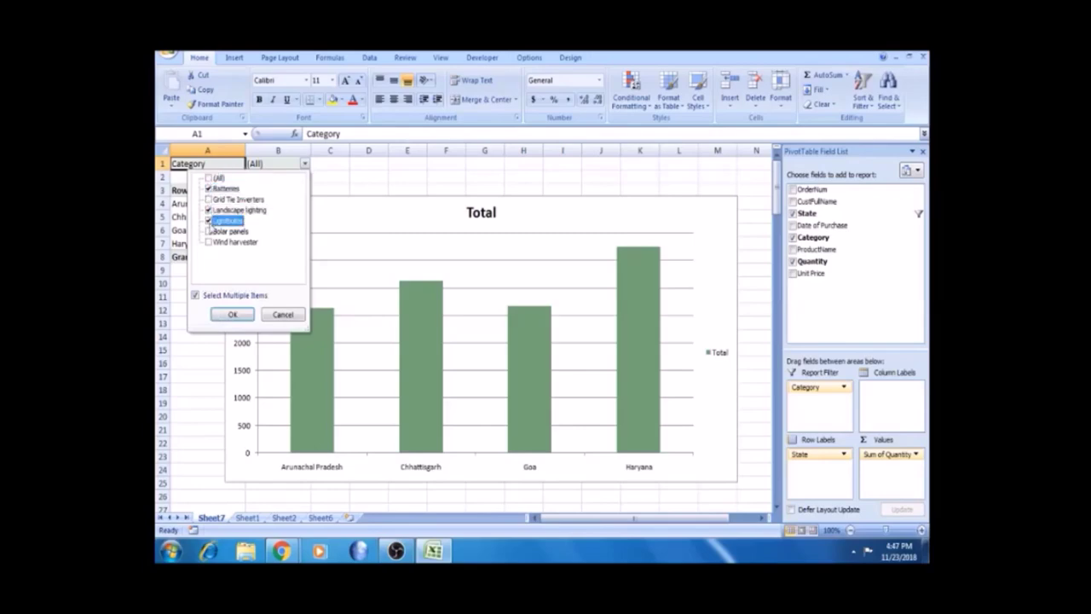
click(233, 314)
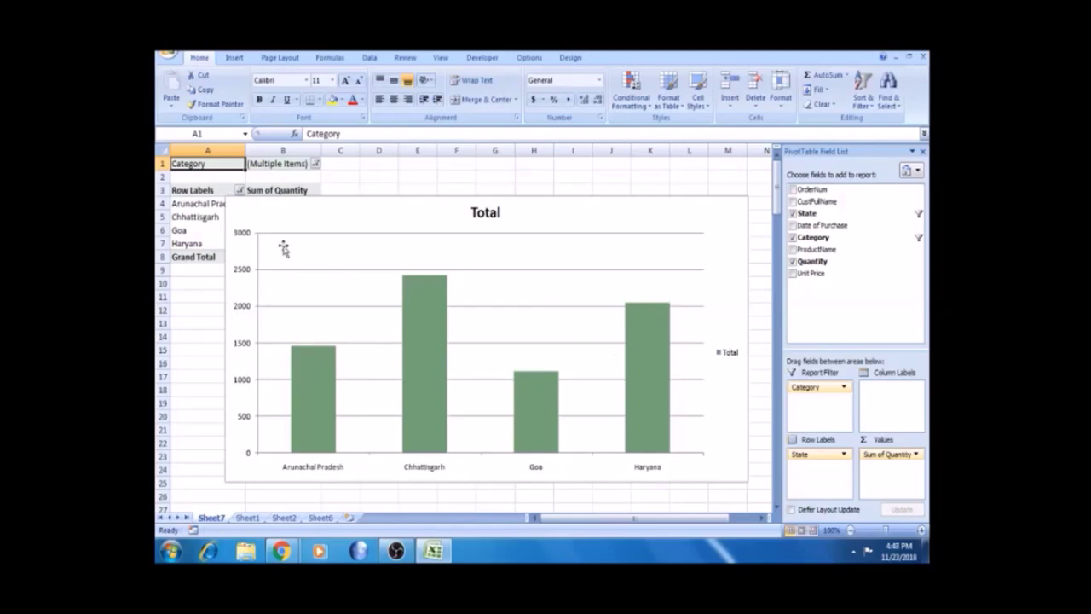
- Step through the state row labels from Arunachal Pradesh down to Haryana
click(251, 217)
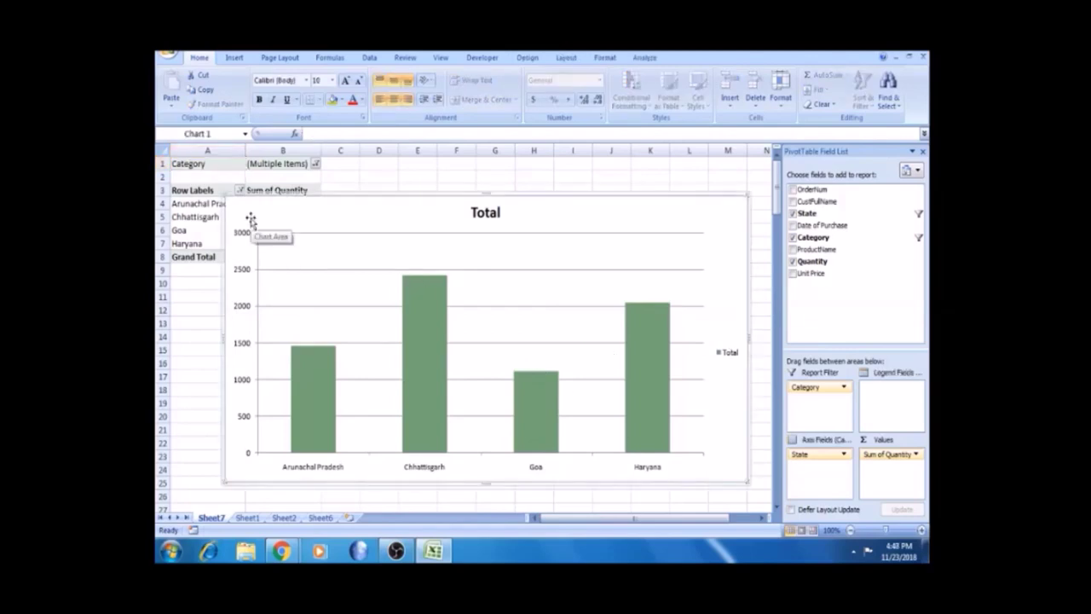
click(192, 220)
click(195, 205)
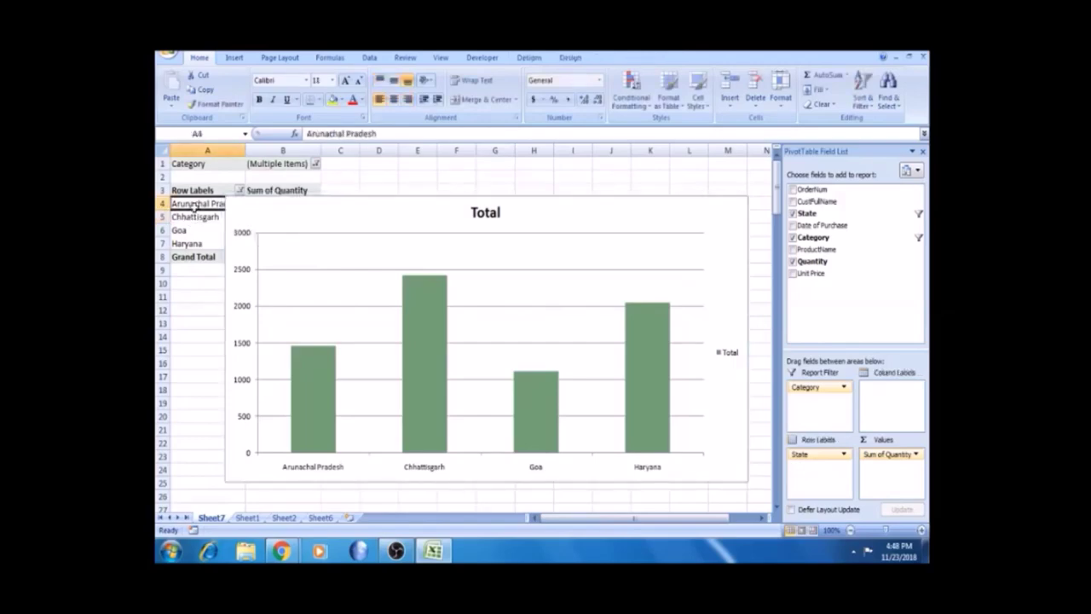
click(195, 219)
click(193, 231)
click(193, 244)
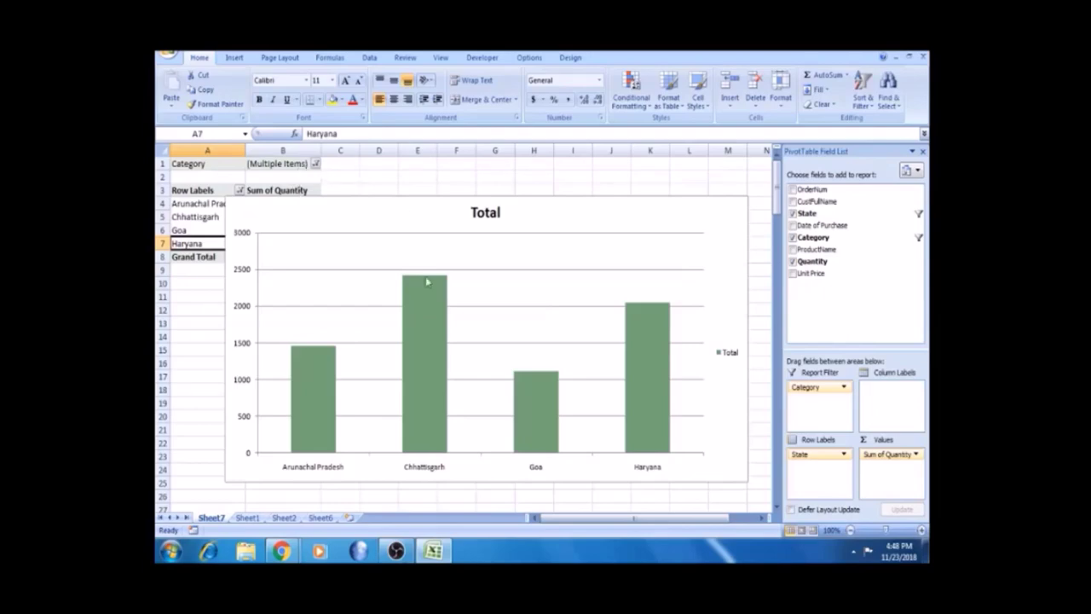
- Set the Category filter back to (All), then drag State toward the report filter
click(316, 164)
click(219, 188)
click(219, 178)
click(243, 315)
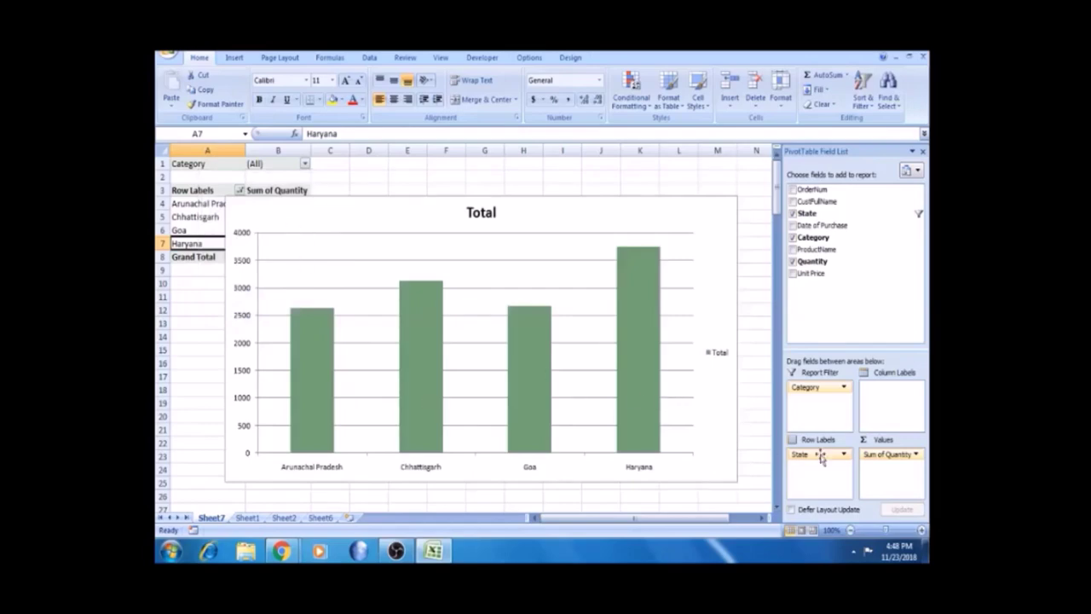
mouse_move(817, 460)
mouse_down()
mouse_move(817, 398)
mouse_move(822, 479)
mouse_up()
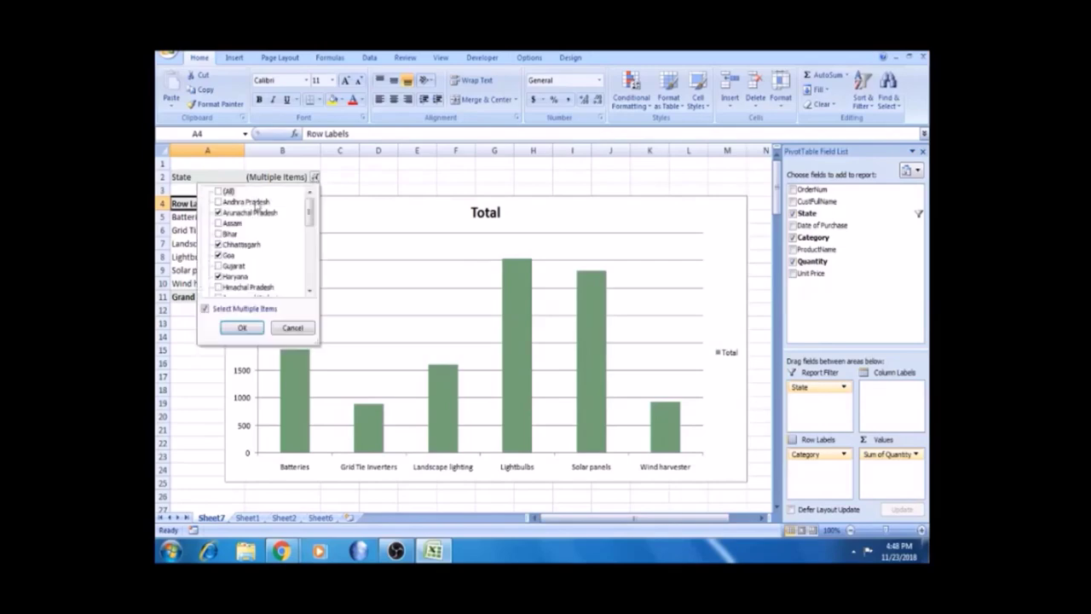
- Set the State filter to (All) and select the PivotChart's data series
click(219, 191)
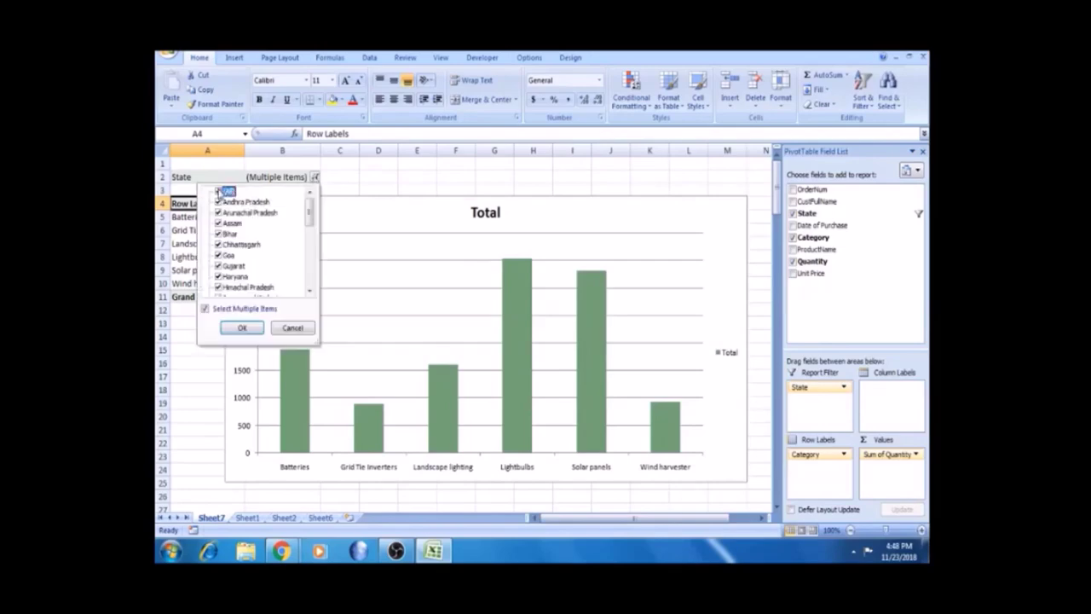
click(240, 328)
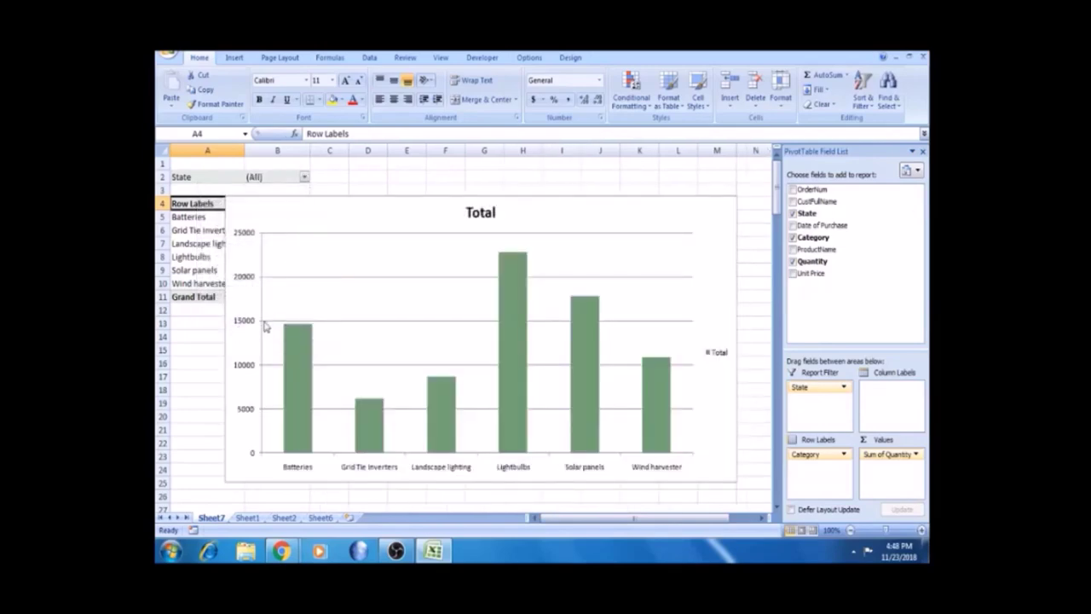
click(251, 307)
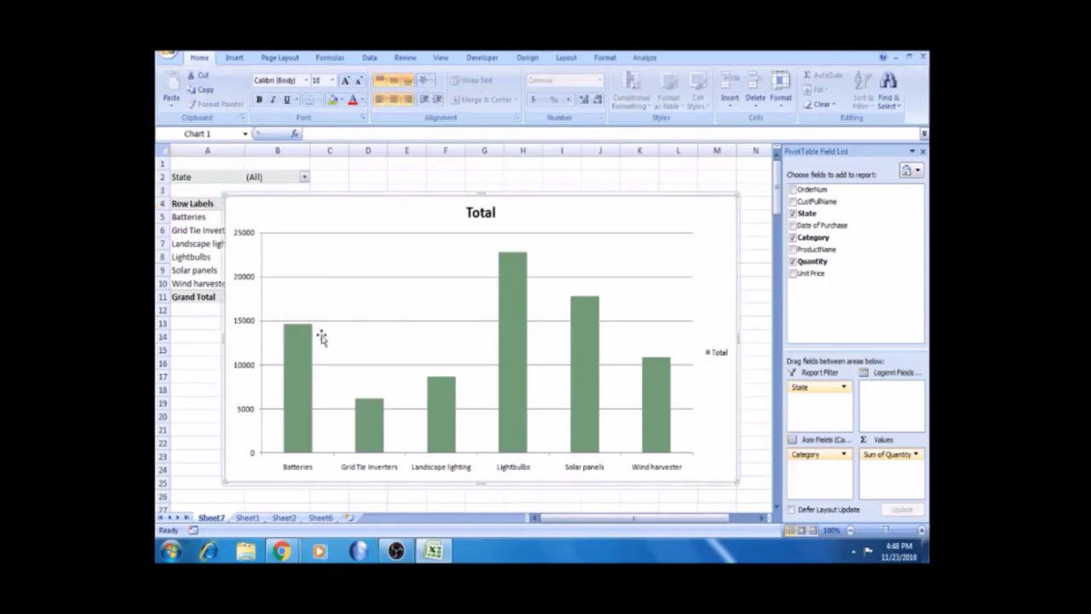
click(505, 341)
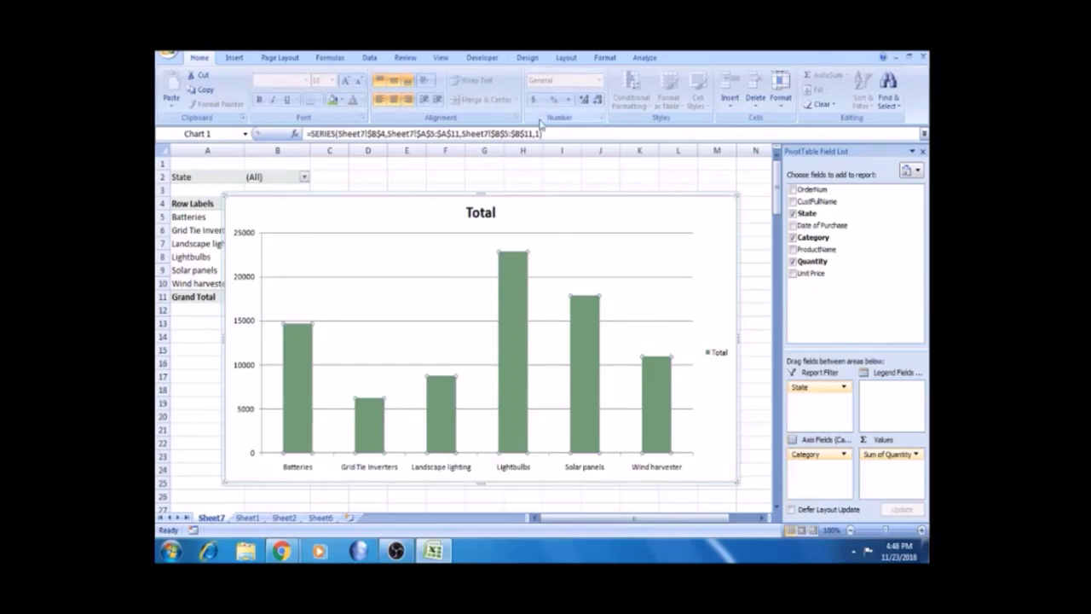
- Try dark grey and grey chart styles, then apply the black-background style with green bars
click(528, 58)
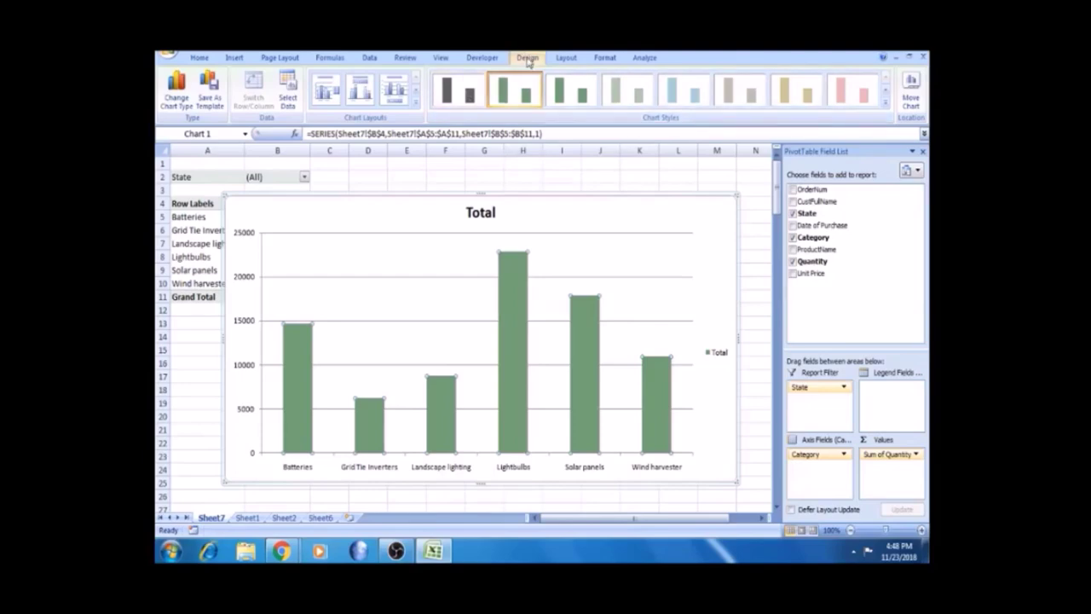
click(465, 95)
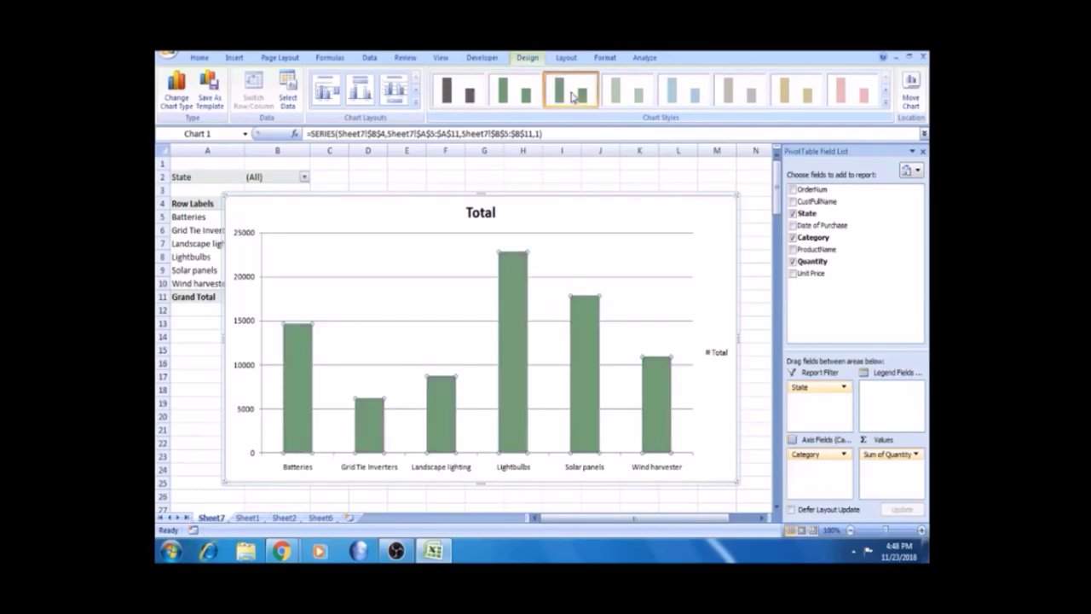
click(740, 94)
click(885, 103)
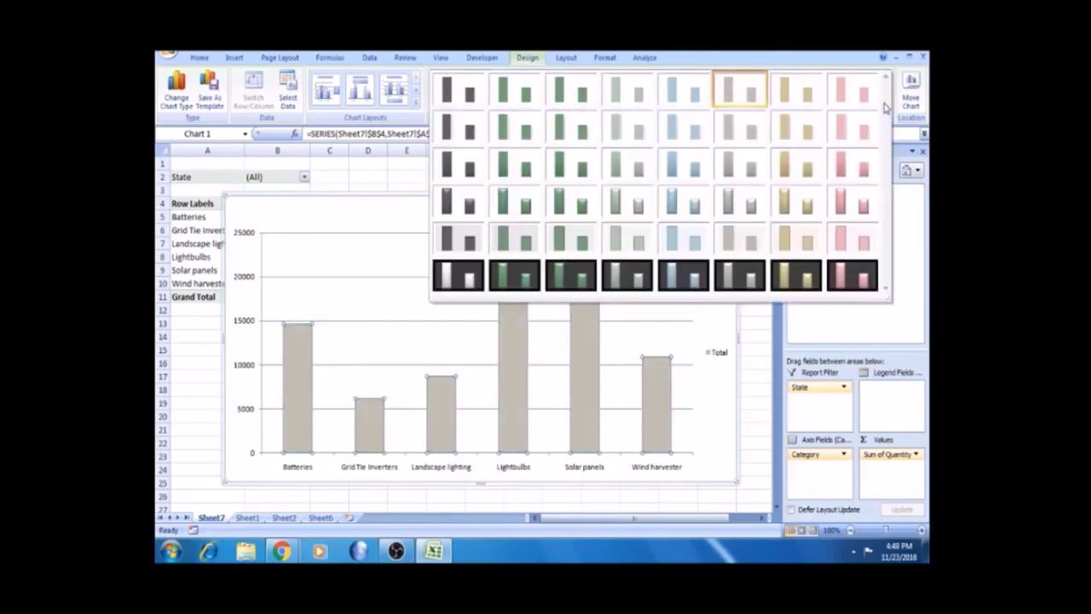
click(464, 277)
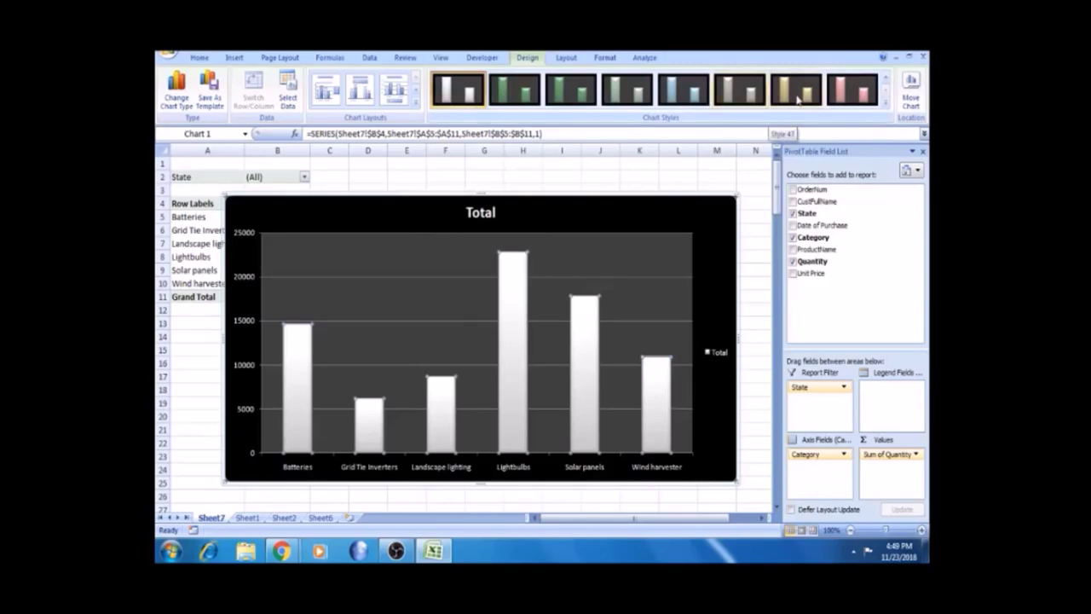
click(512, 97)
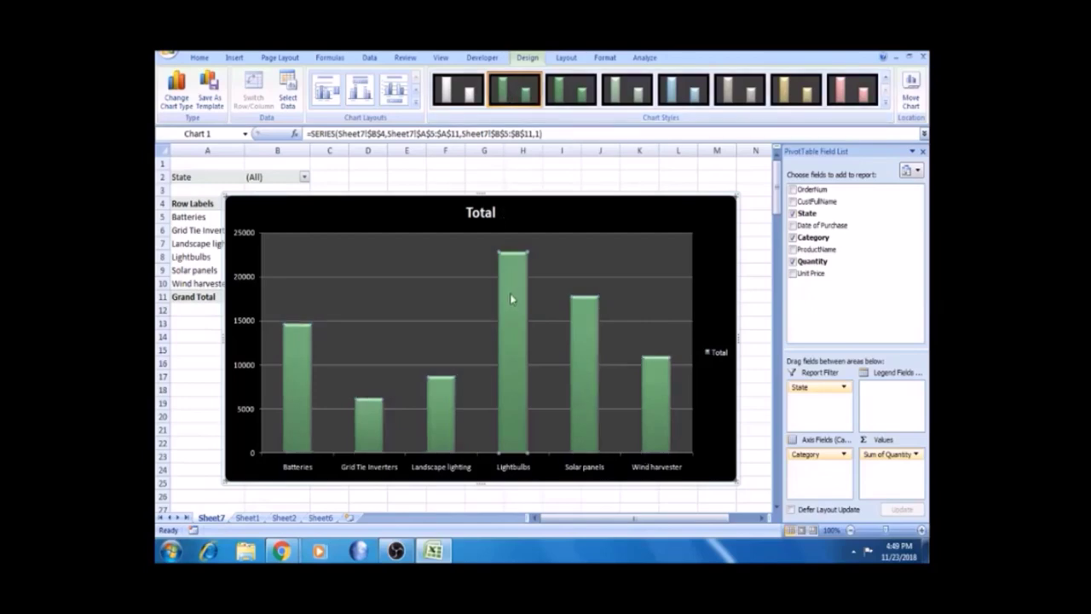
click(197, 58)
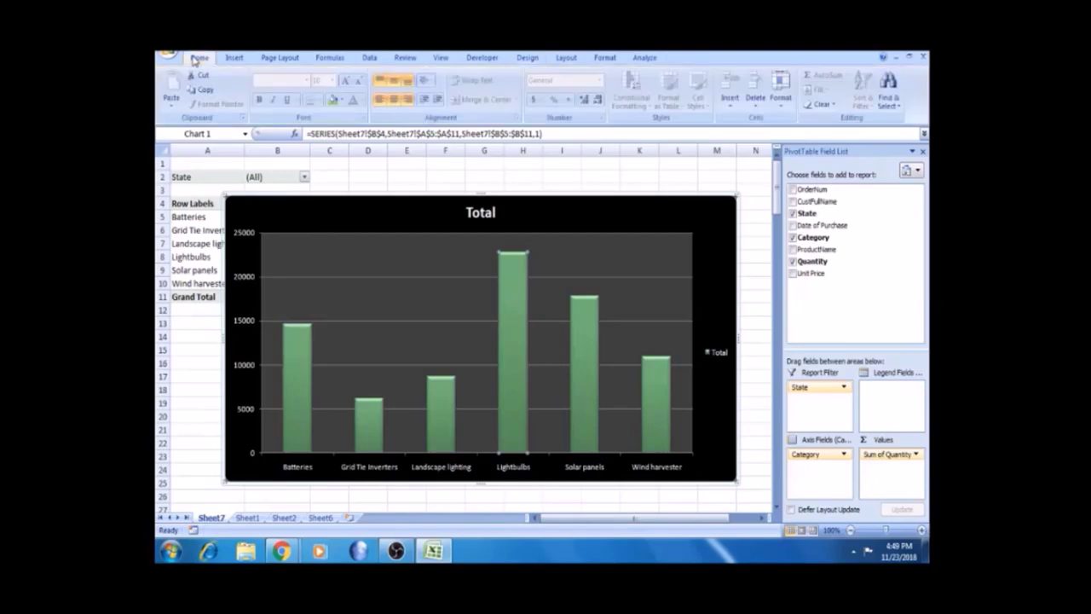
- Fill the Lightbulbs bar blue
click(343, 100)
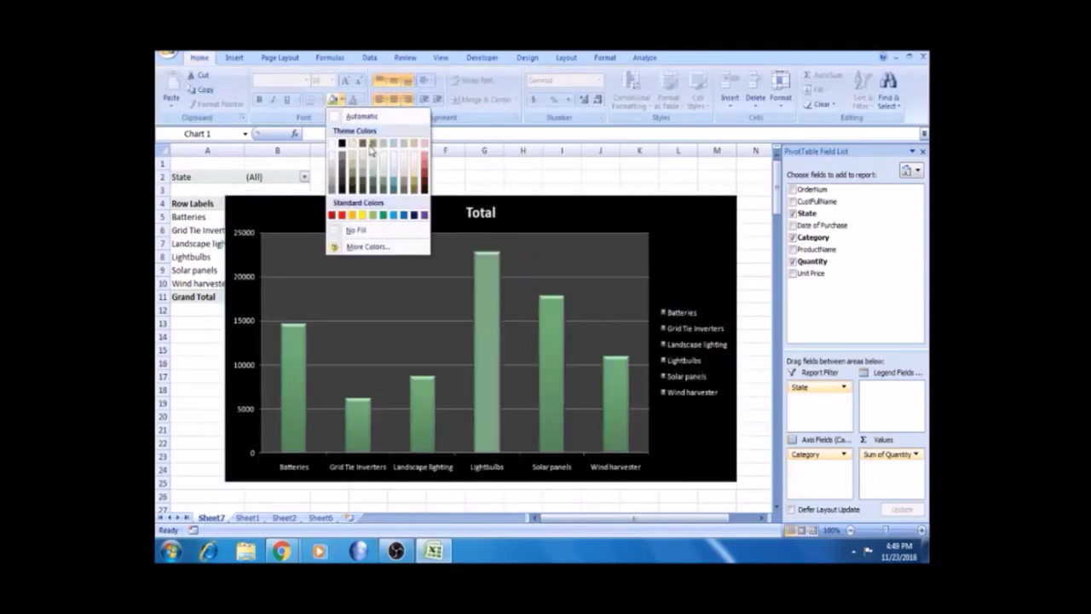
click(395, 221)
click(445, 285)
click(493, 294)
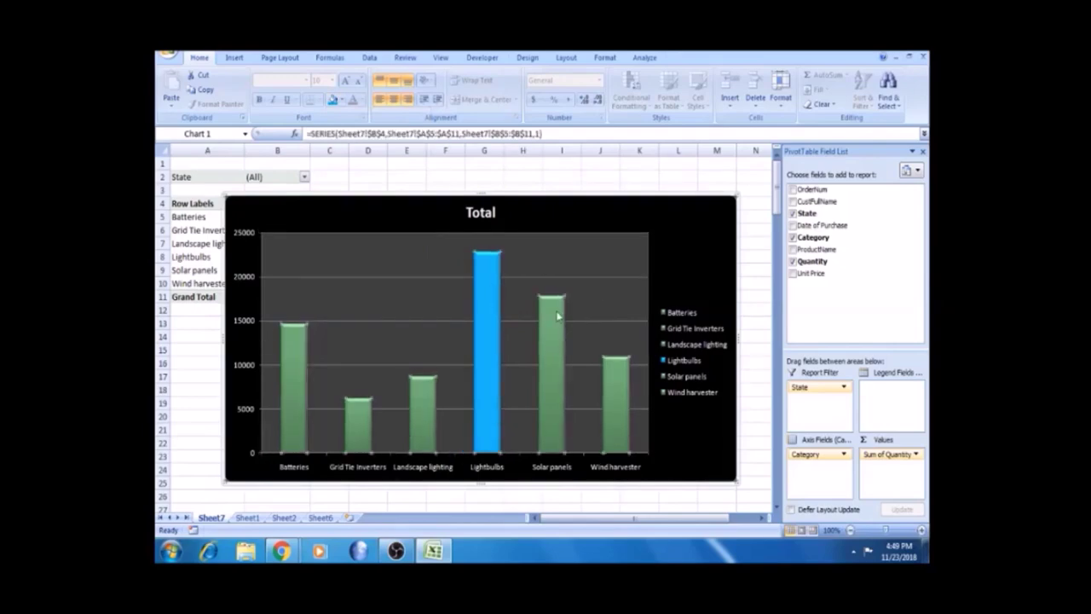
click(379, 303)
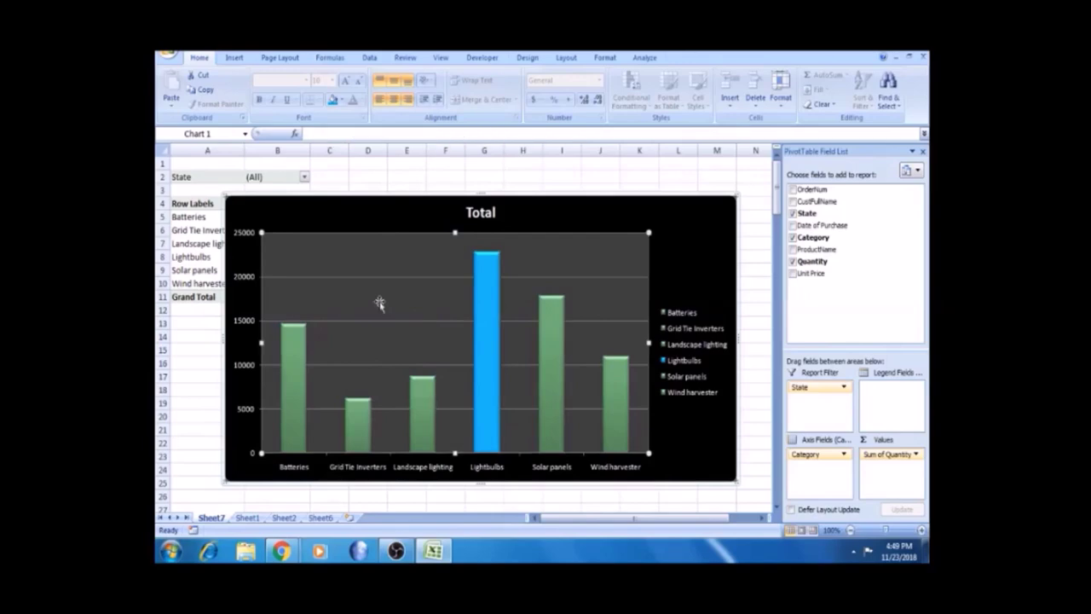
click(548, 320)
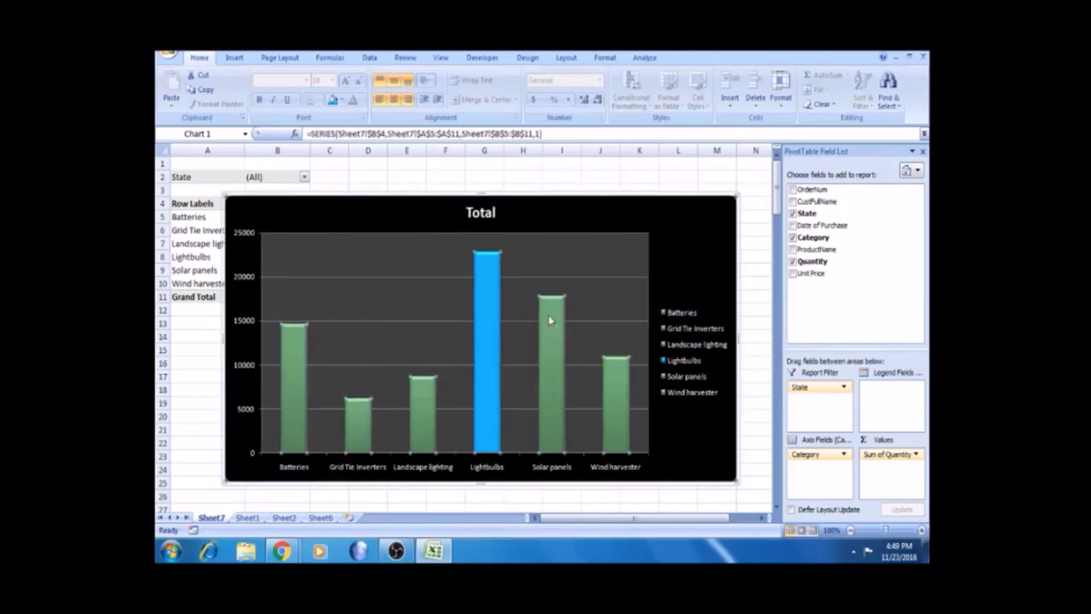
- Fill the Solar panels bar salmon, undoing a salmon fill that hit every bar
click(342, 102)
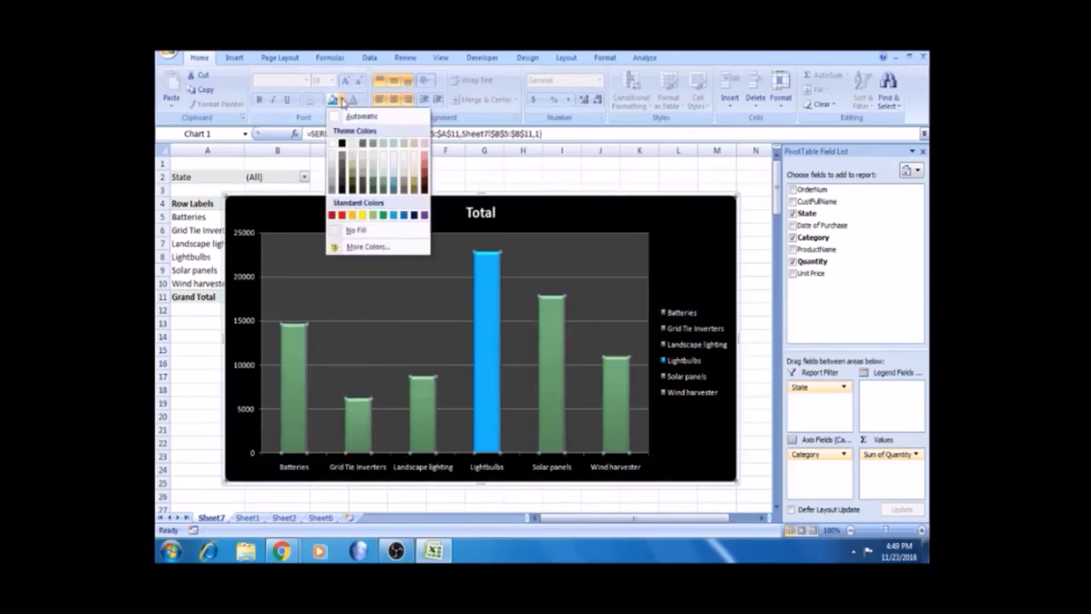
click(424, 165)
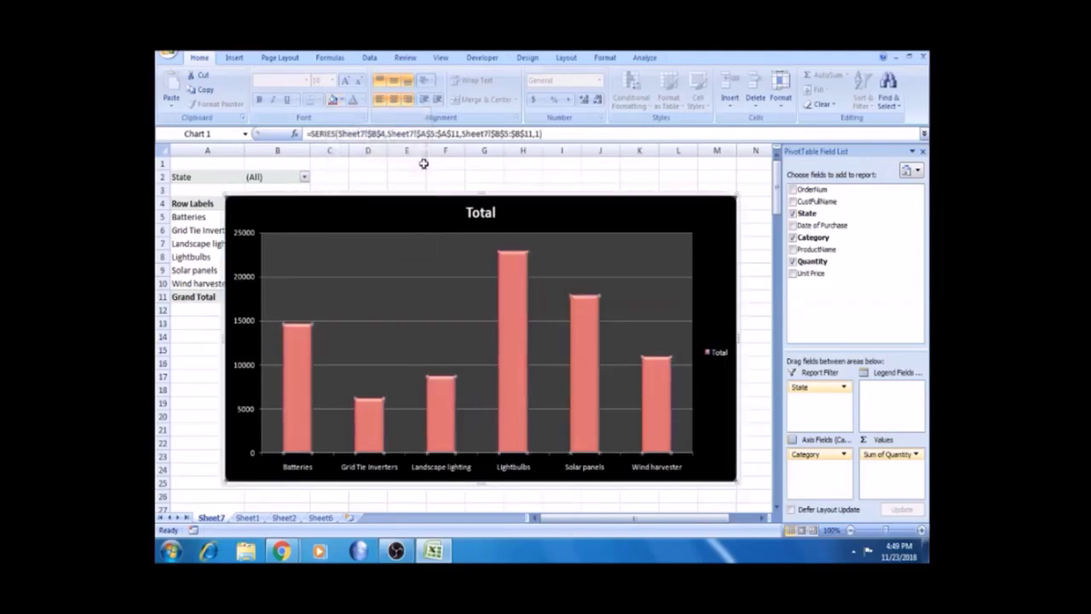
key(ctrl+z)
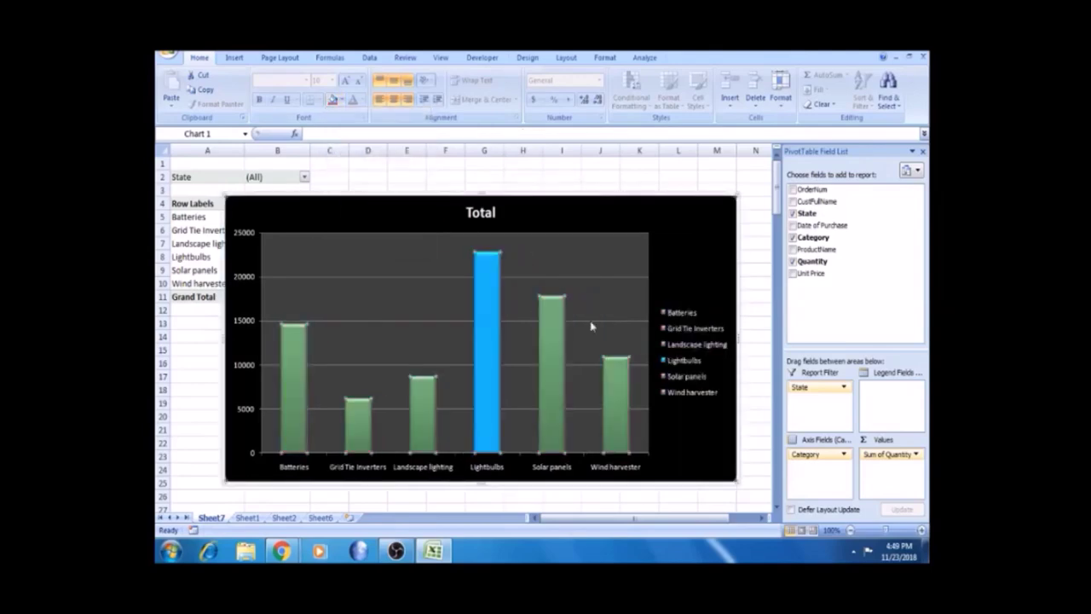
click(552, 335)
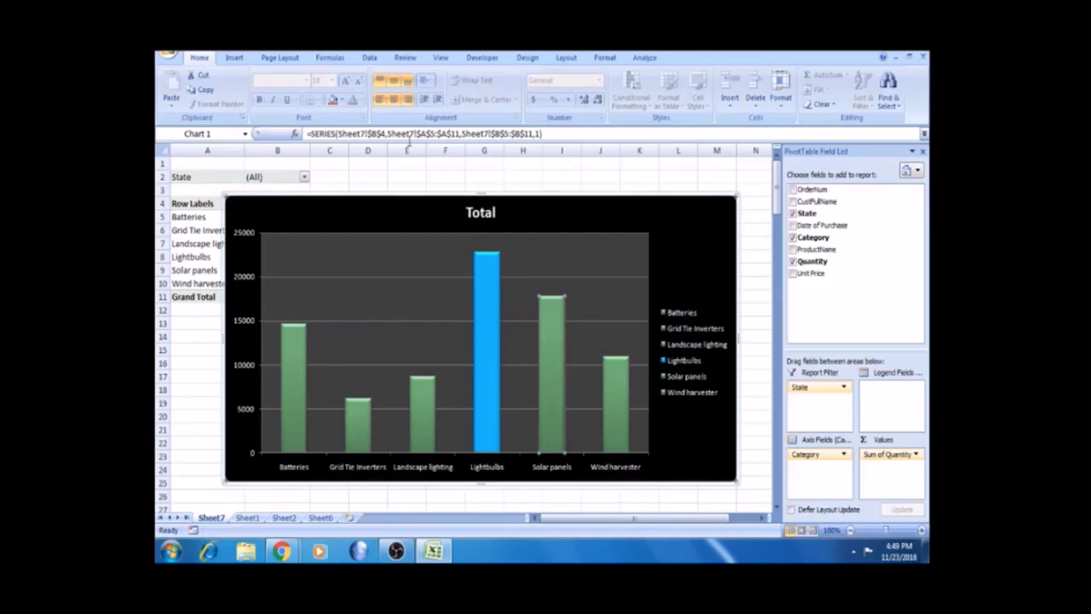
click(333, 99)
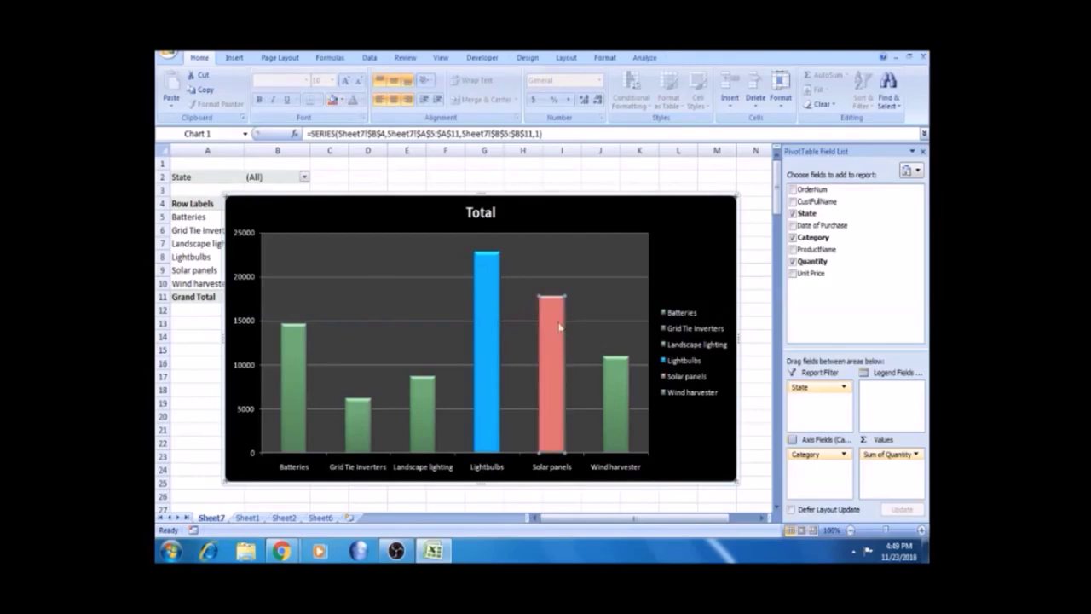
- Apply the chart layout with a top legend and value labels above the bars
click(401, 264)
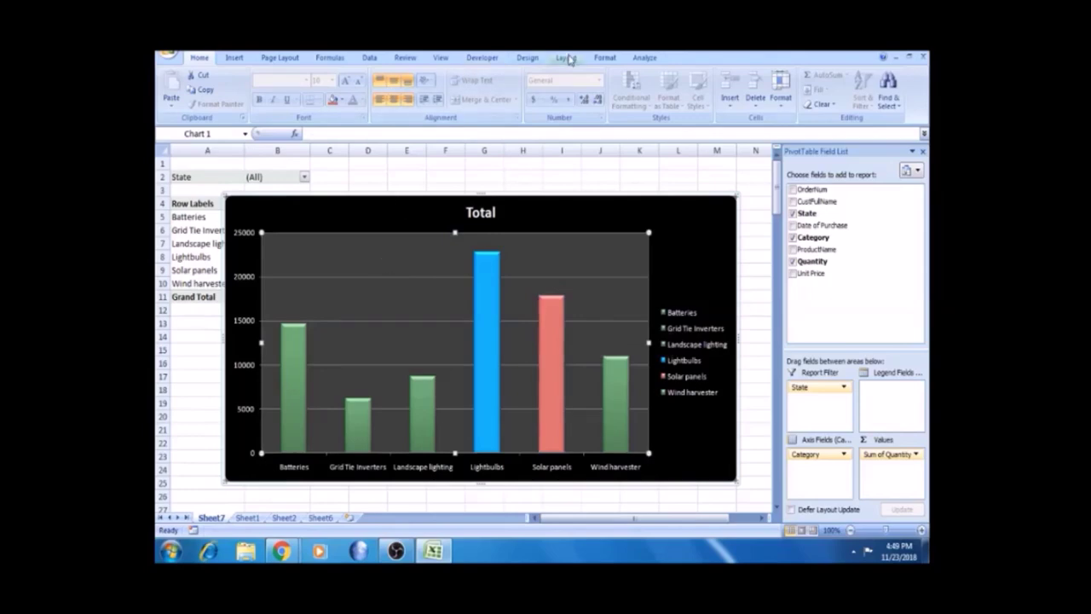
click(530, 59)
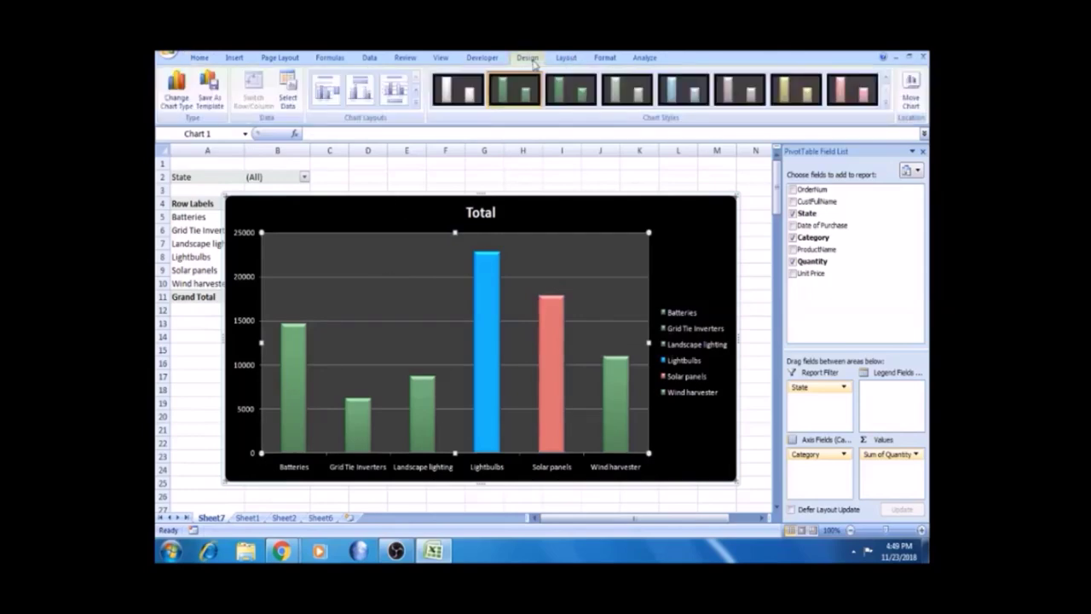
click(360, 93)
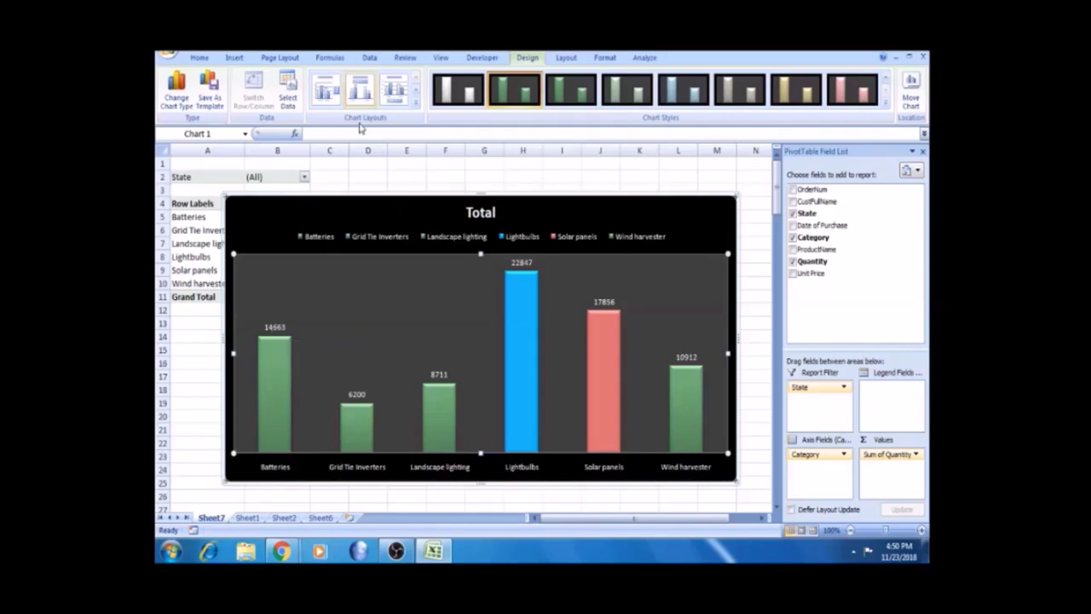
- Change the Total column chart to 3-D Pyramid, then to 3-D Cylinder columns
click(180, 108)
click(293, 215)
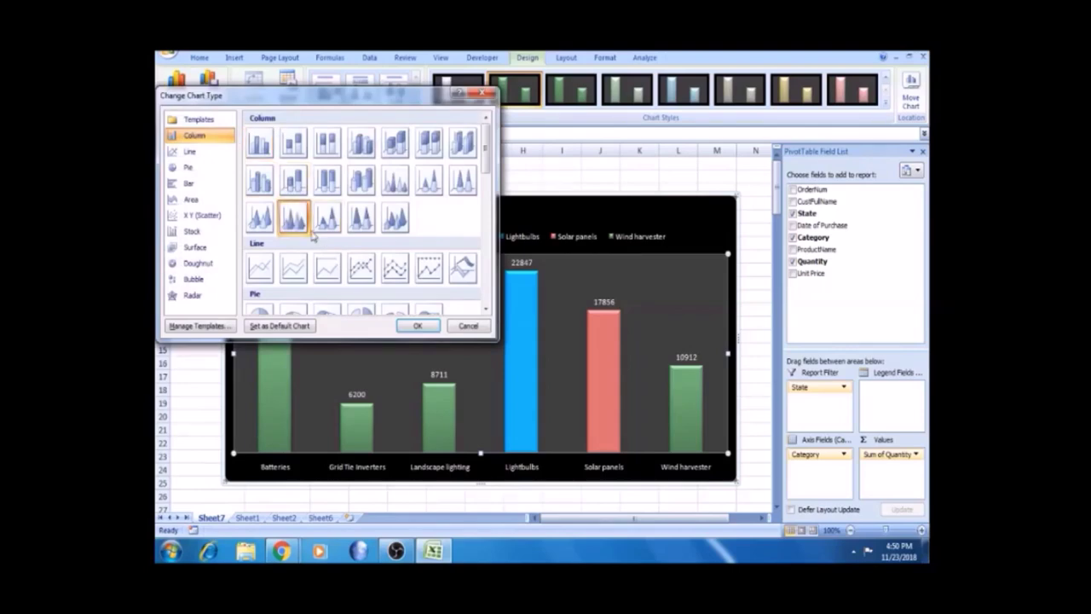
click(413, 326)
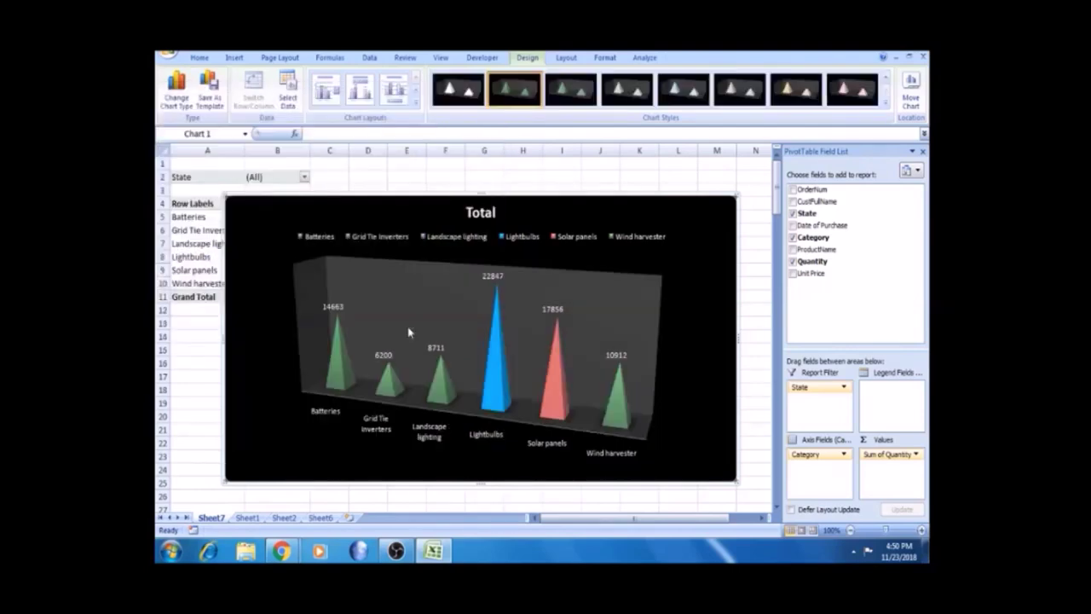
click(177, 102)
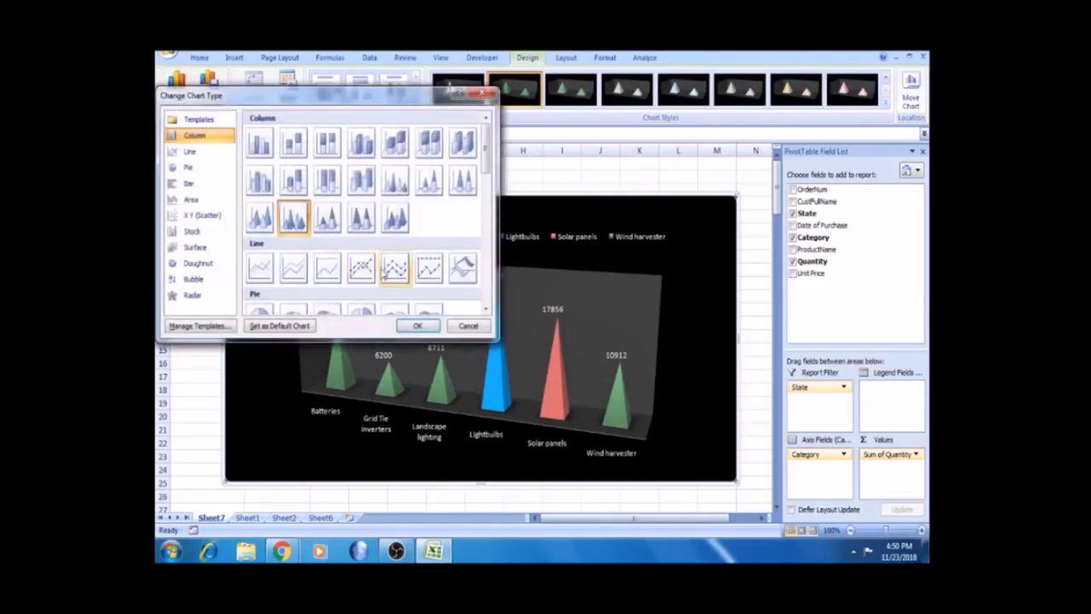
click(361, 179)
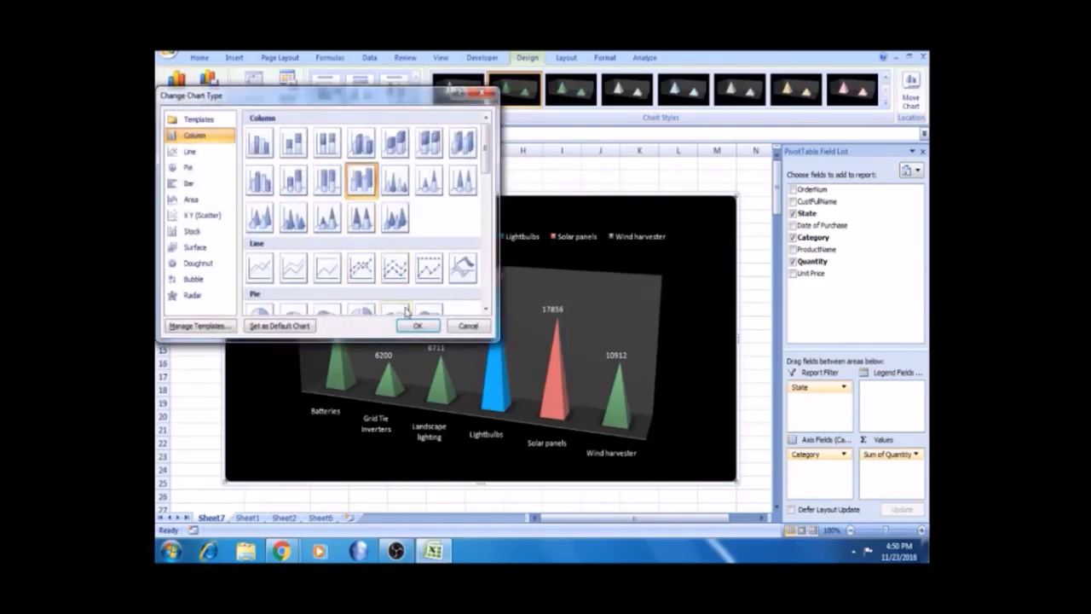
click(416, 326)
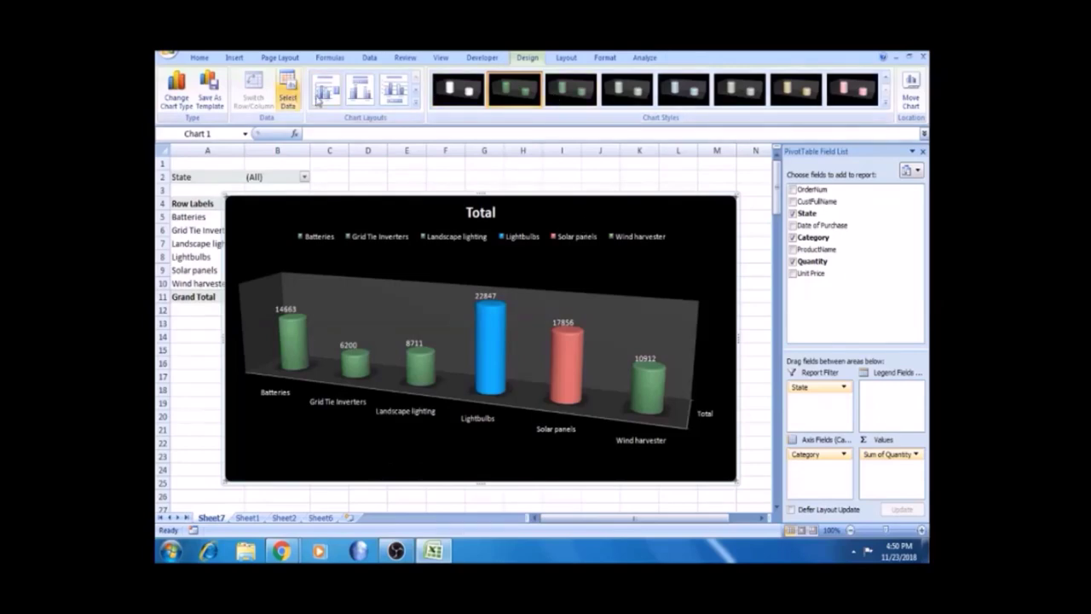
click(177, 98)
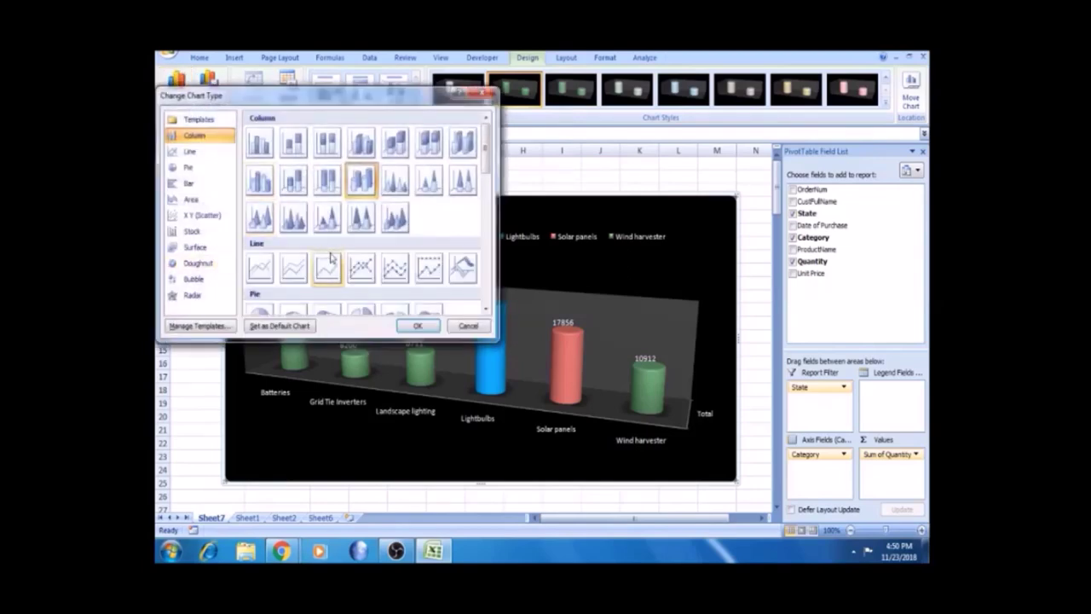
- Change the pivot chart to a pie chart and select its slices
click(189, 167)
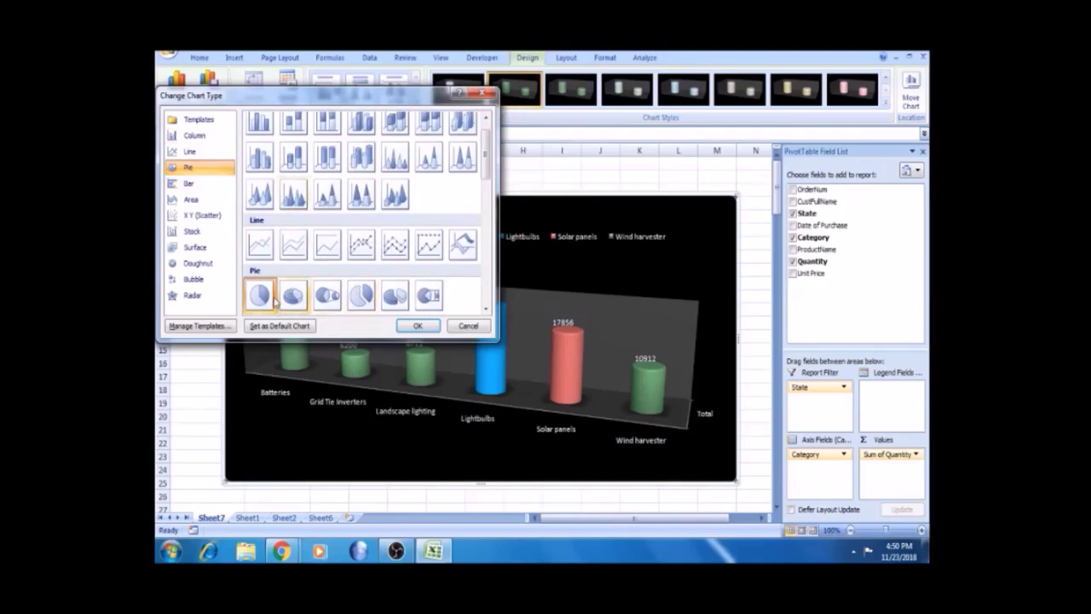
click(409, 326)
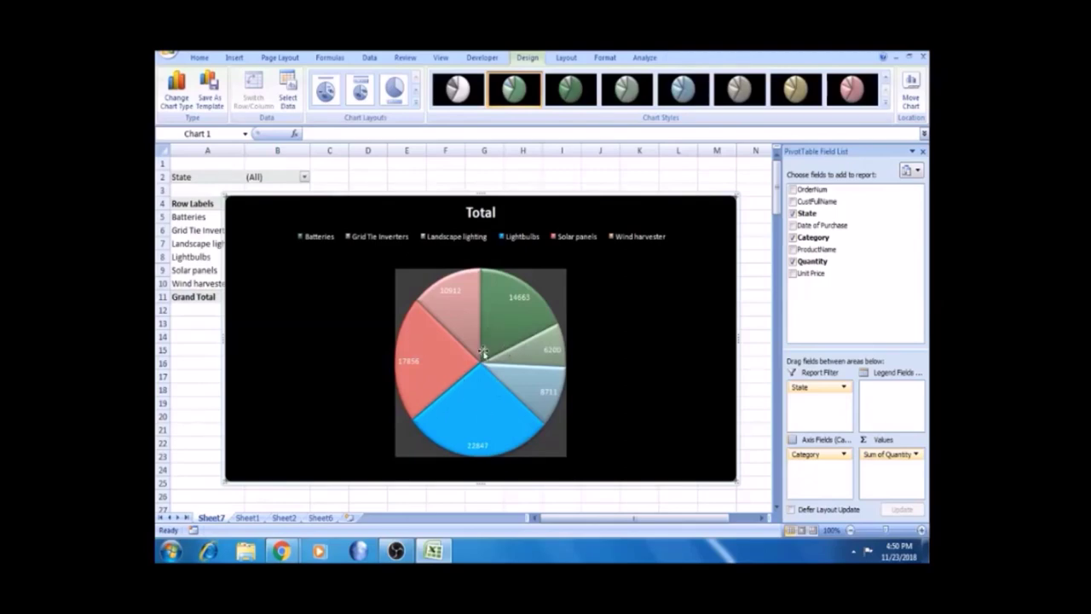
click(487, 422)
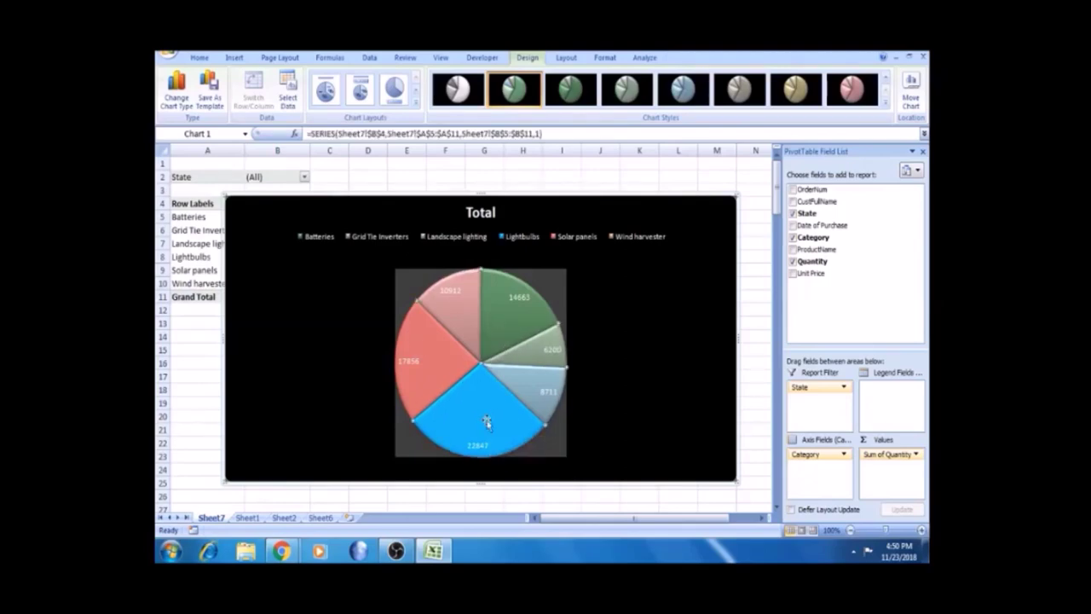
click(479, 423)
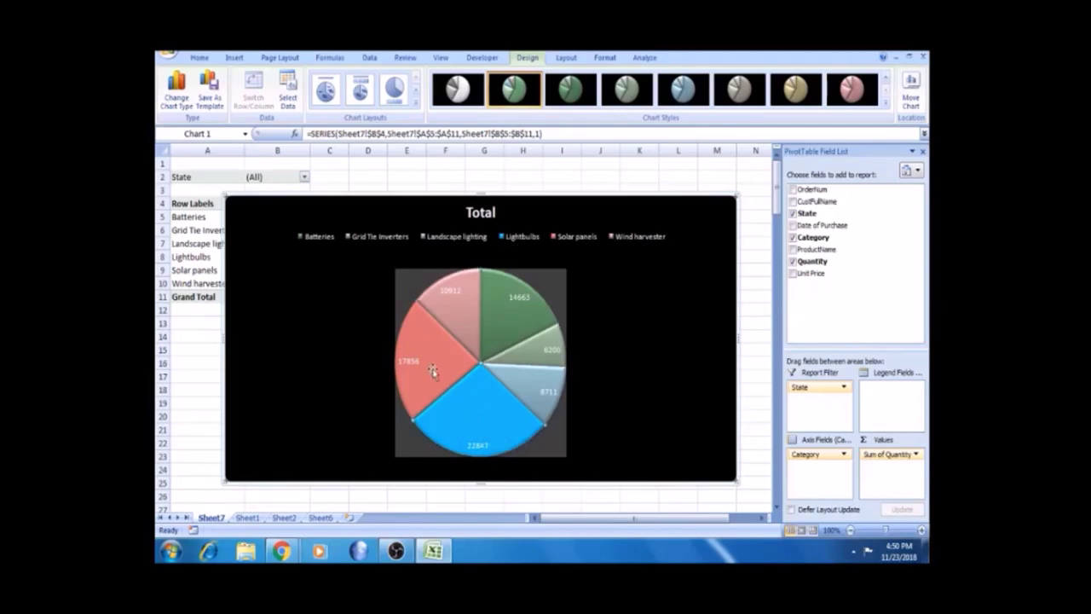
click(617, 311)
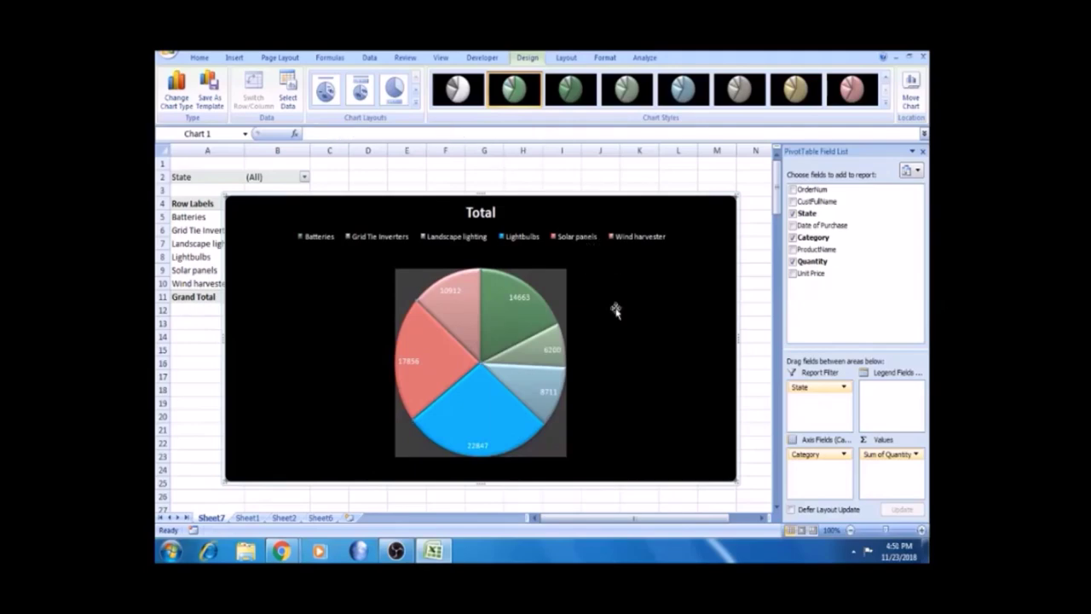
- Apply the green-shaded Chart Style to the pie after trying other colour styles
click(570, 92)
click(619, 92)
click(683, 90)
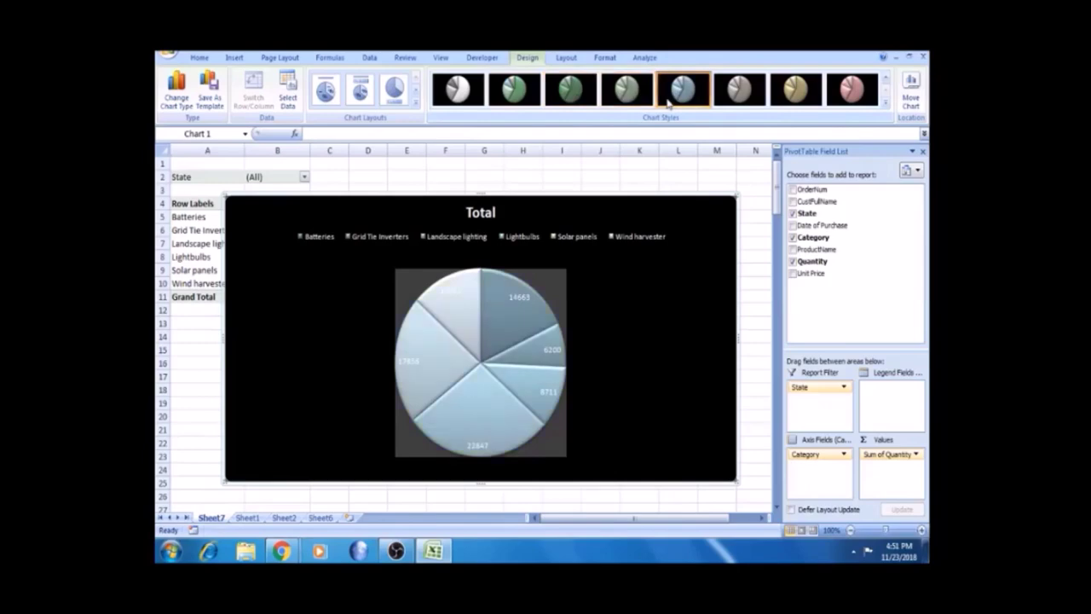
click(739, 89)
click(514, 89)
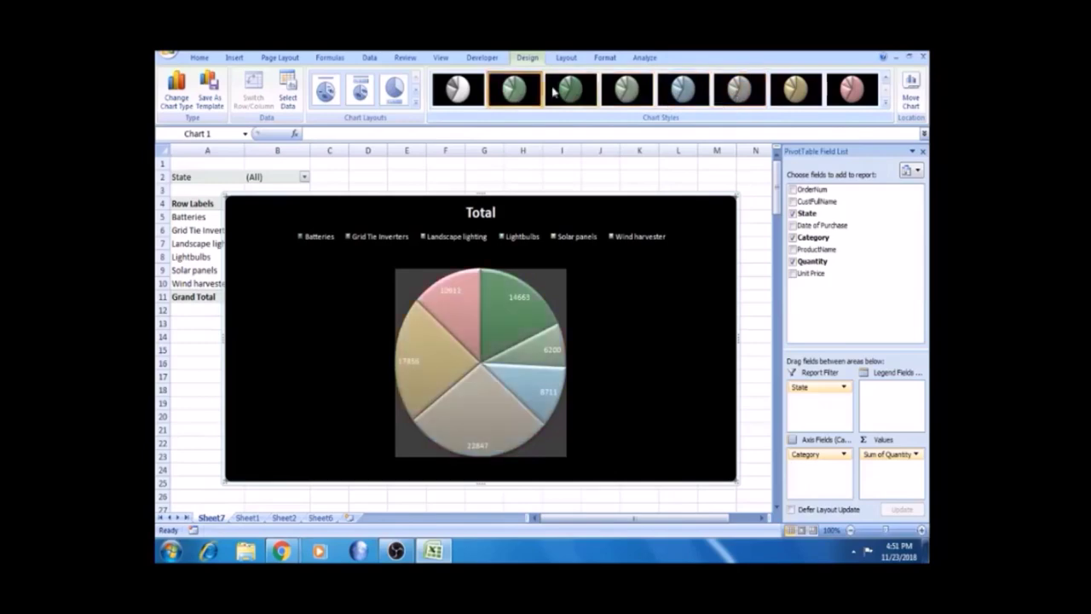
click(563, 92)
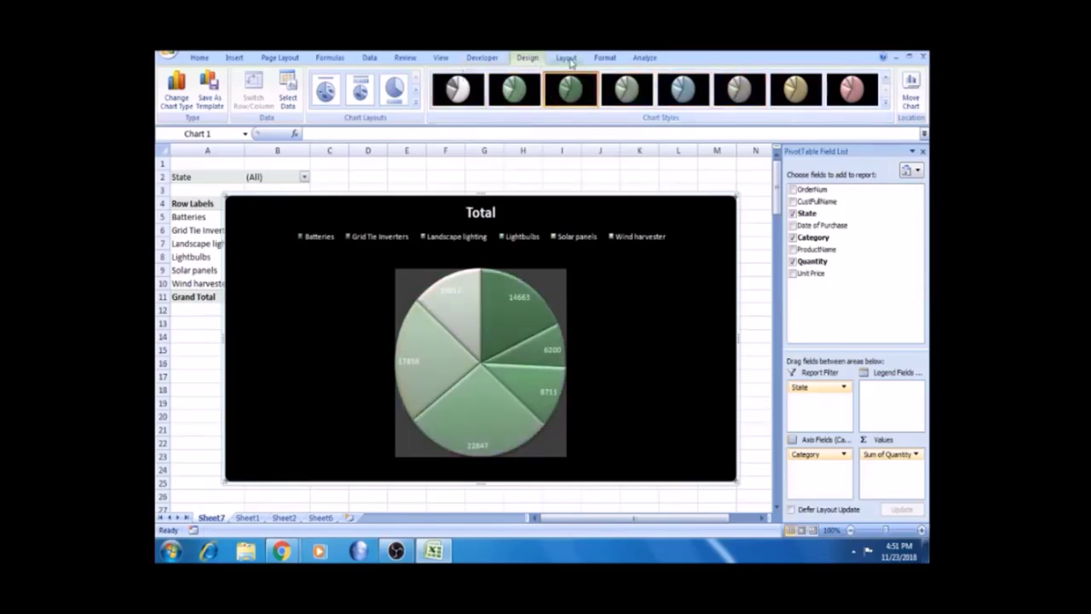
click(569, 58)
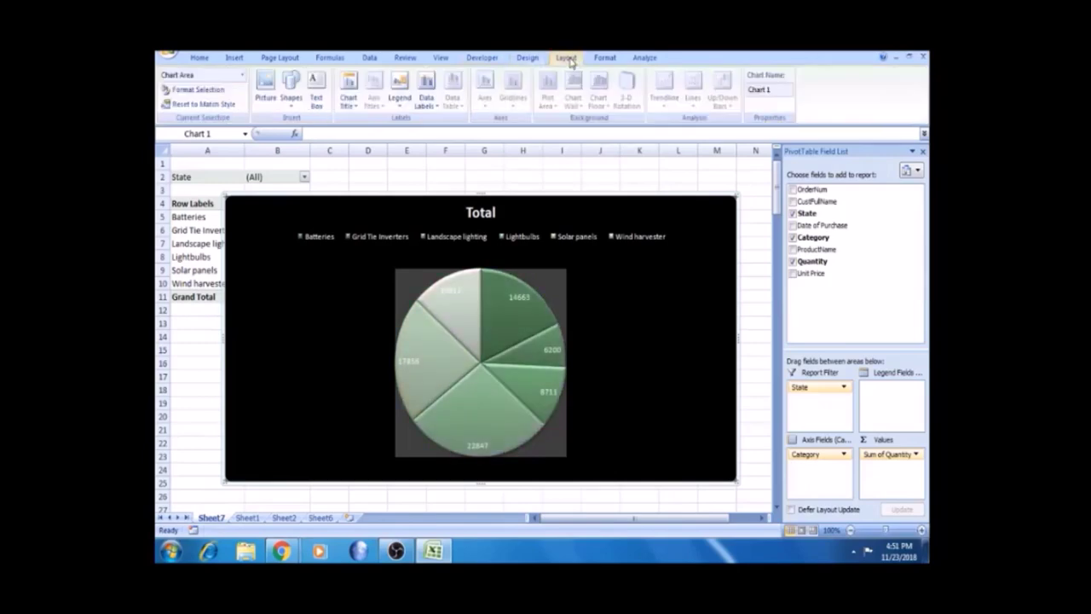
- Make Total a Centered Overlay title and move the legend just below it
click(348, 92)
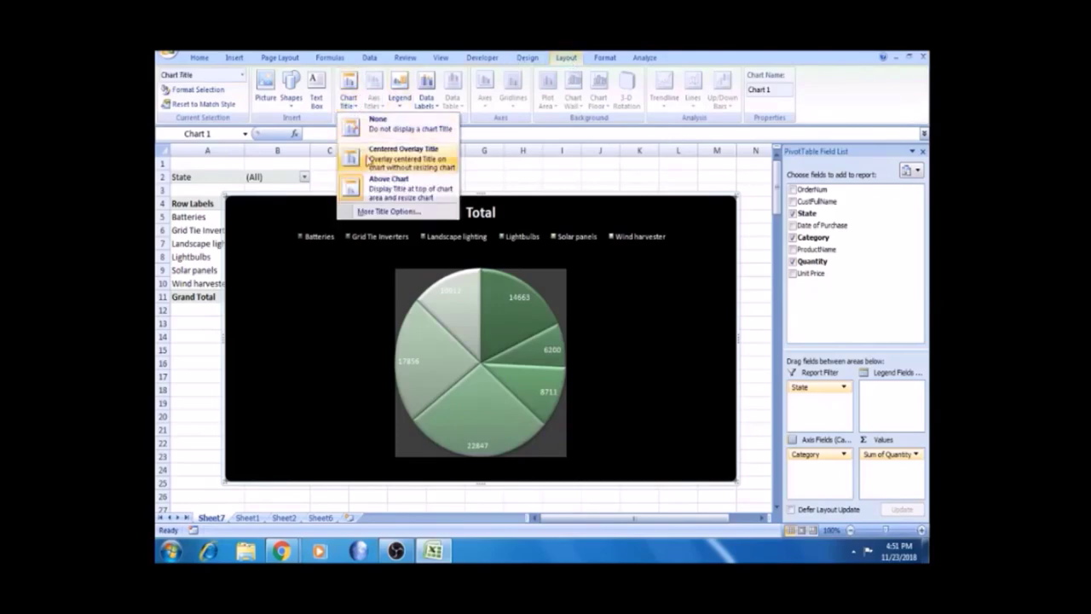
click(365, 151)
click(480, 213)
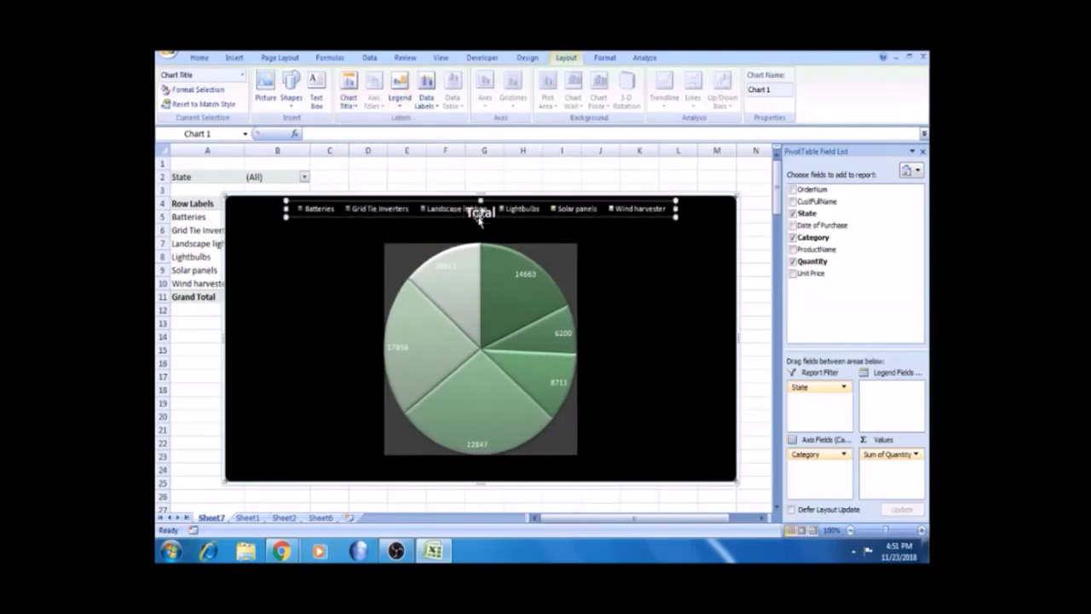
drag(477, 216, 494, 237)
- Select the whole legend, leaving individual entries unselected, to reposition it
click(412, 210)
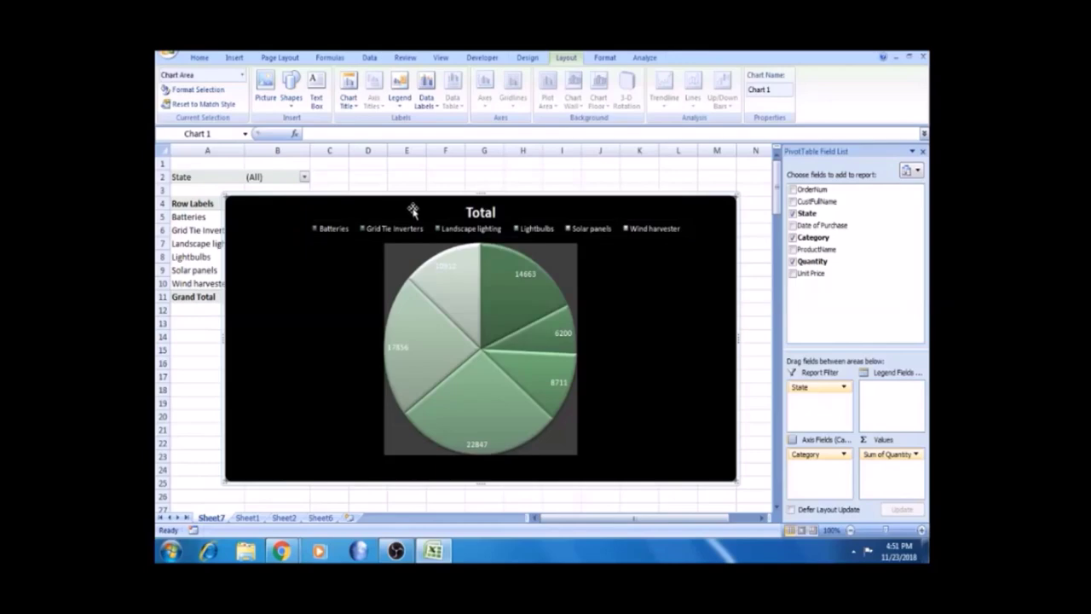
click(419, 230)
click(421, 231)
click(428, 215)
click(467, 231)
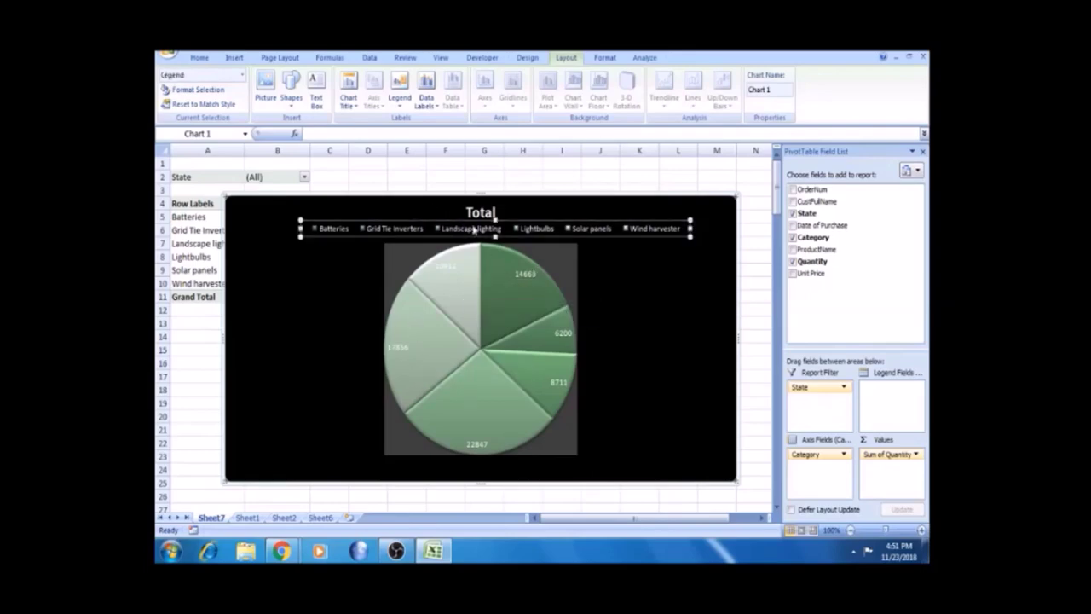
click(400, 104)
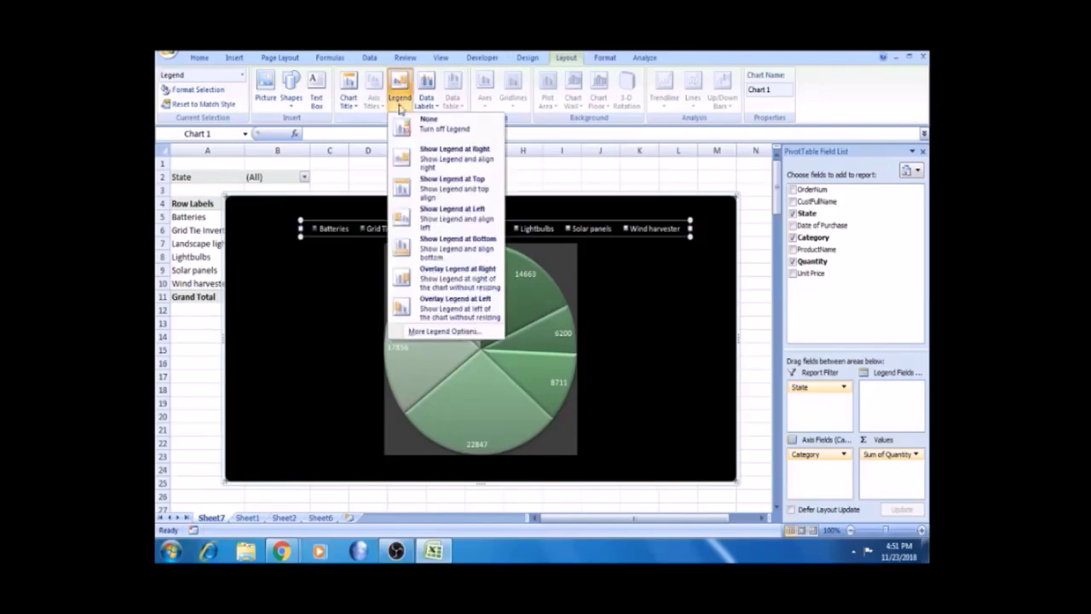
- Try the legend at the left and bottom, then overlay it on the chart's right
click(418, 216)
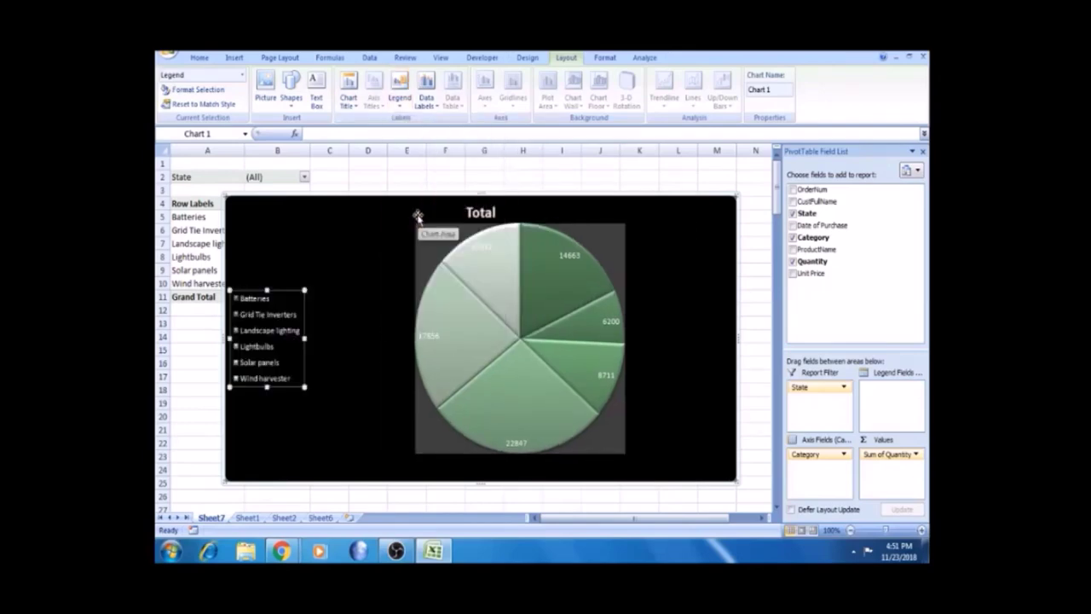
click(400, 100)
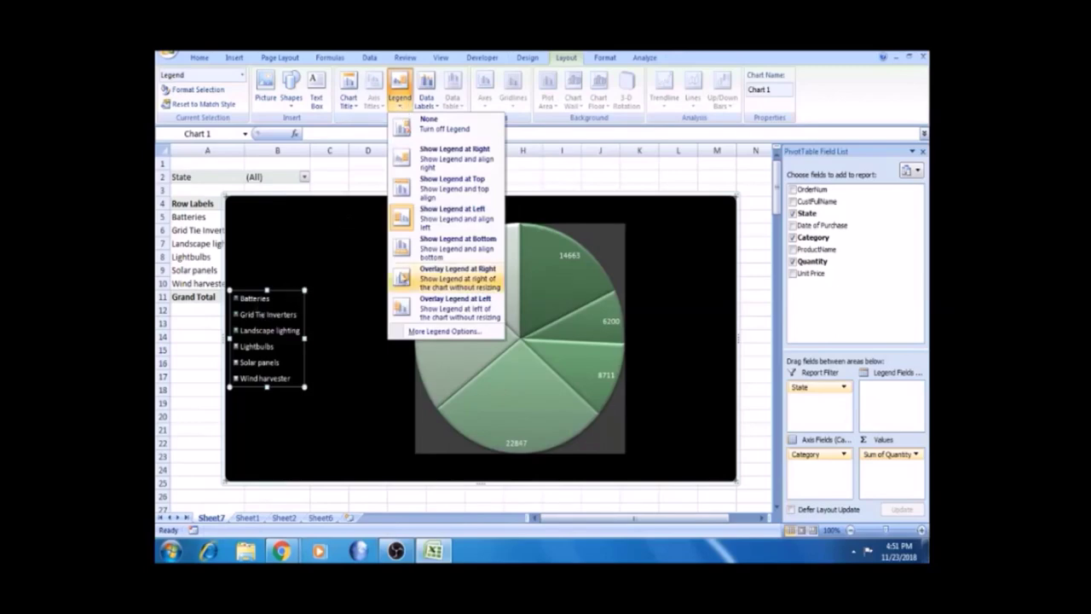
click(431, 247)
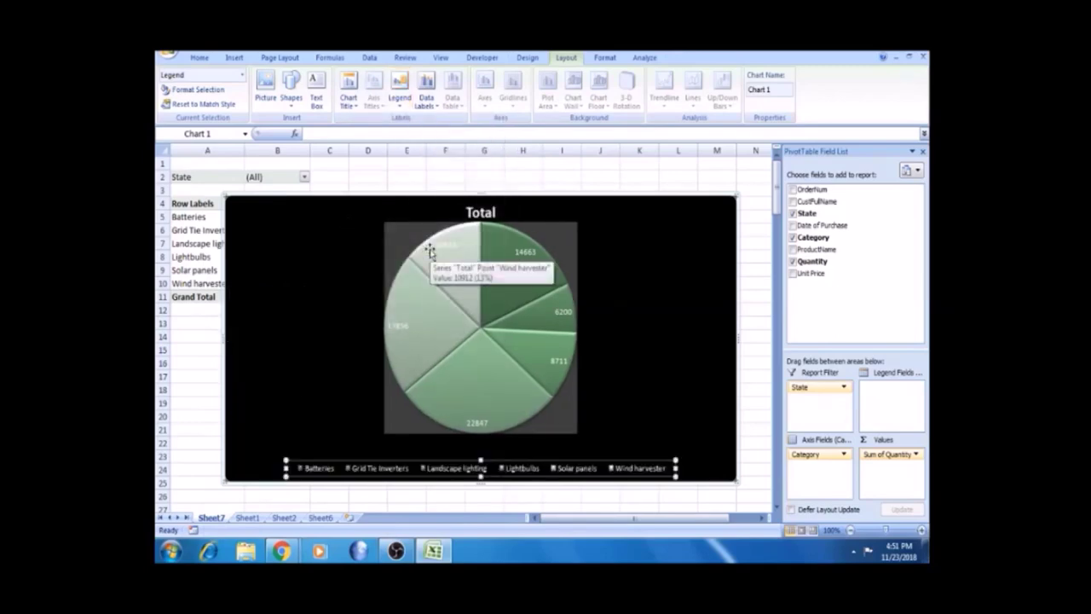
click(355, 106)
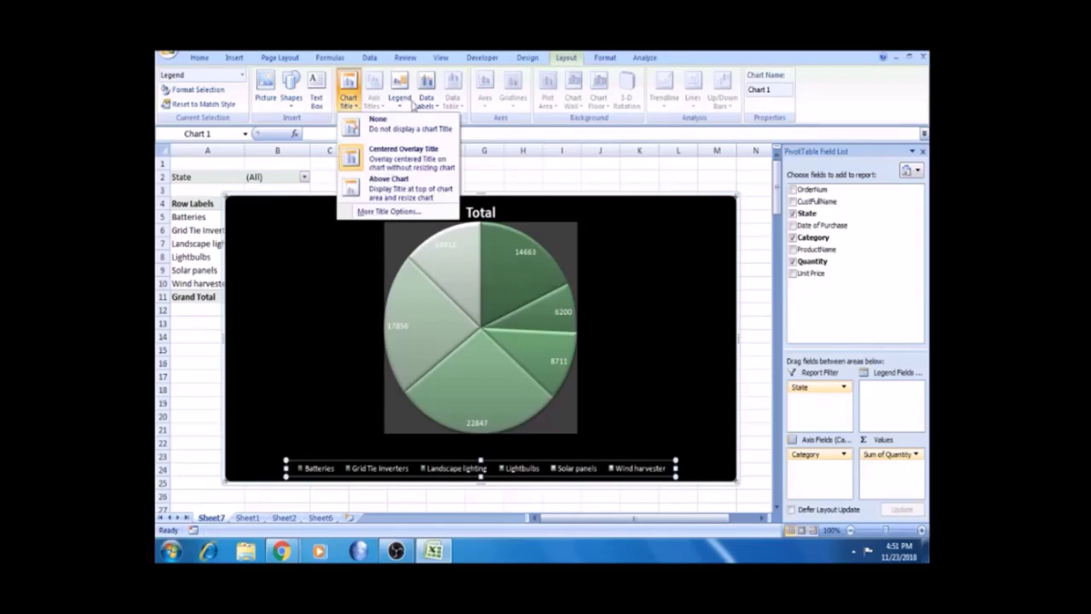
click(397, 101)
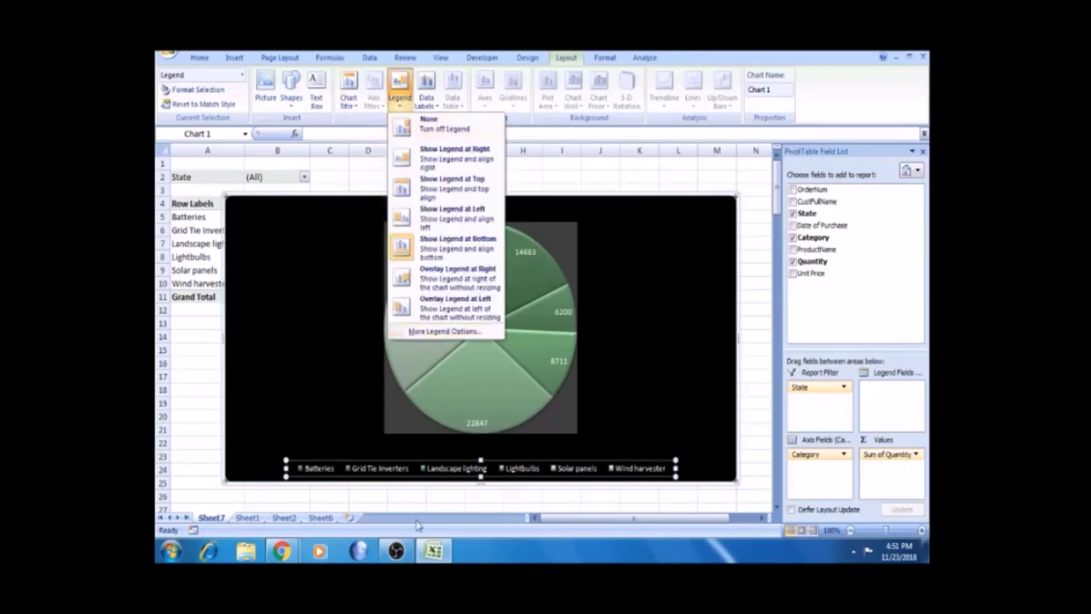
click(444, 473)
click(421, 281)
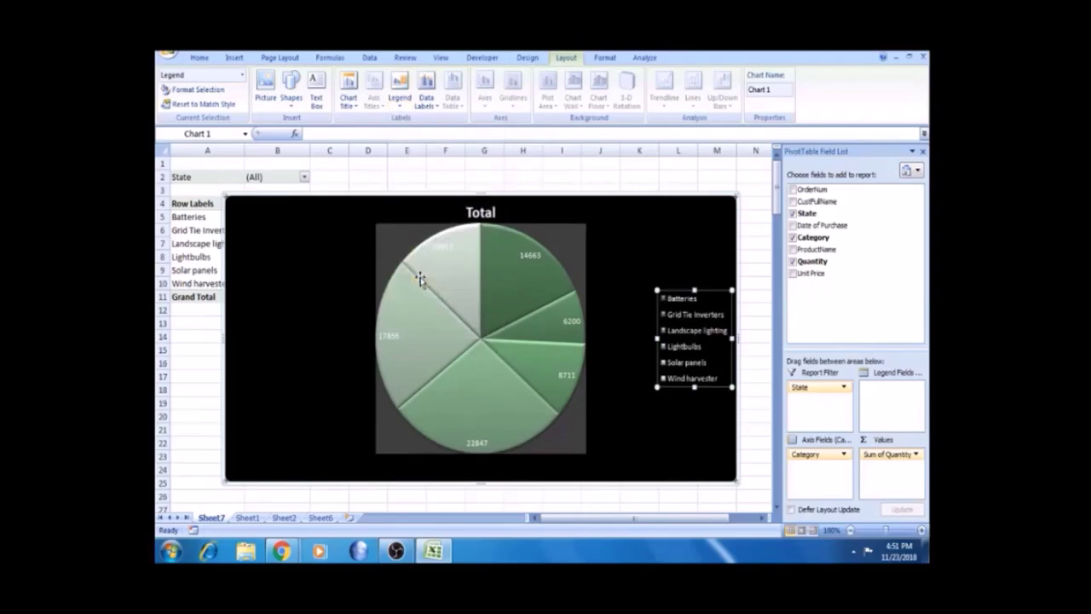
click(355, 106)
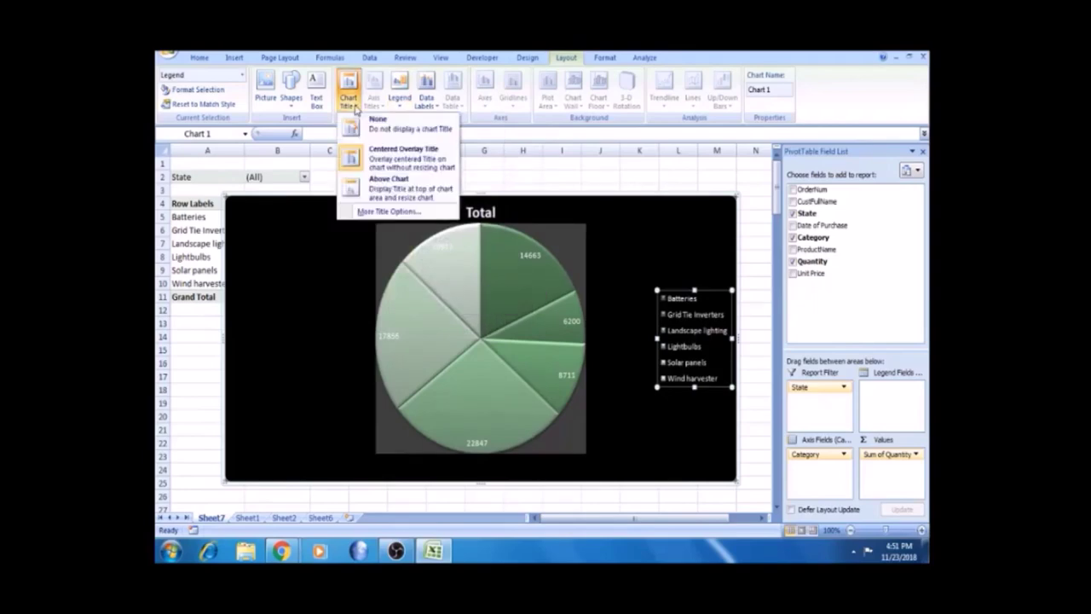
- Place the Total title Above Chart, after briefly trying Centered Overlay
click(375, 186)
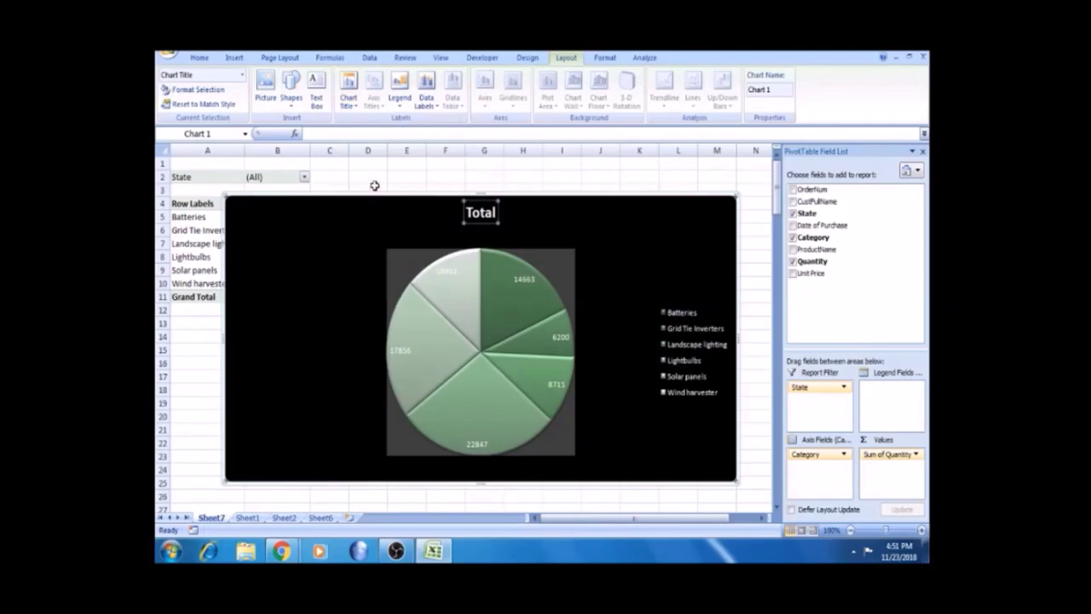
click(492, 212)
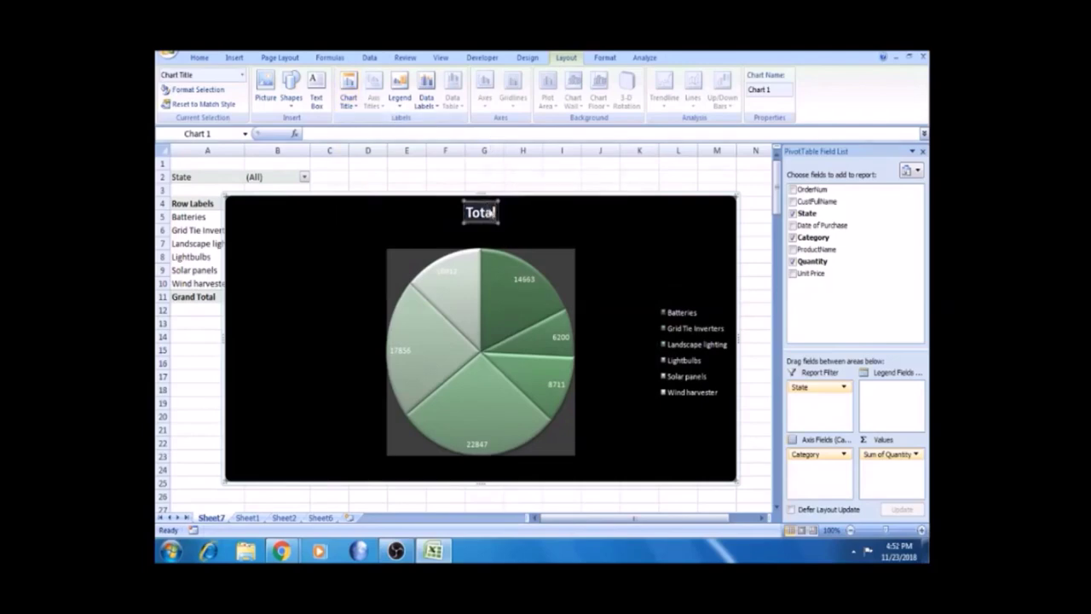
click(348, 102)
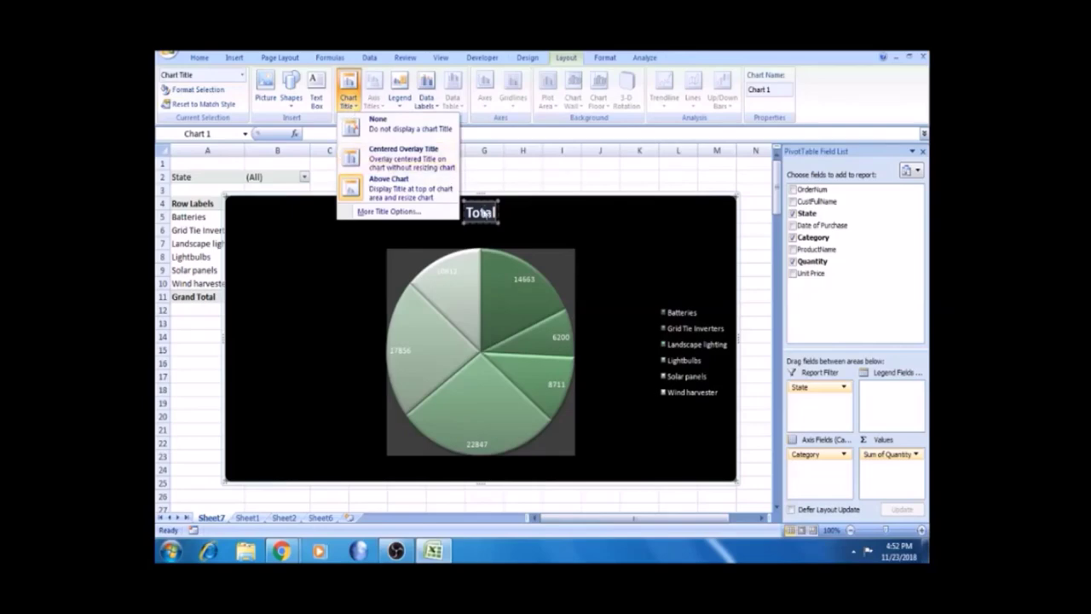
click(412, 159)
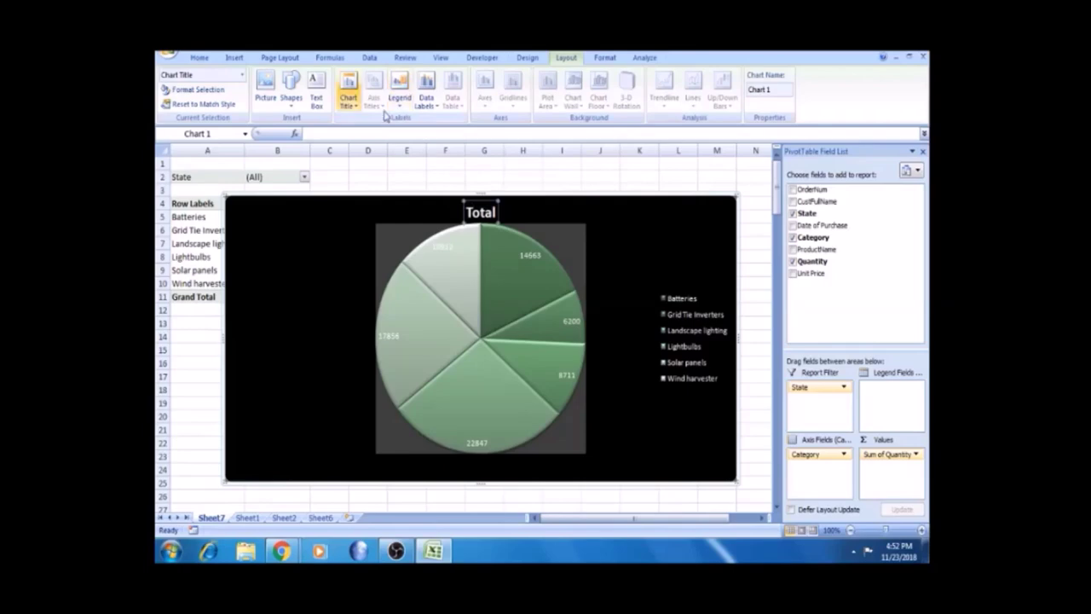
click(348, 89)
click(404, 186)
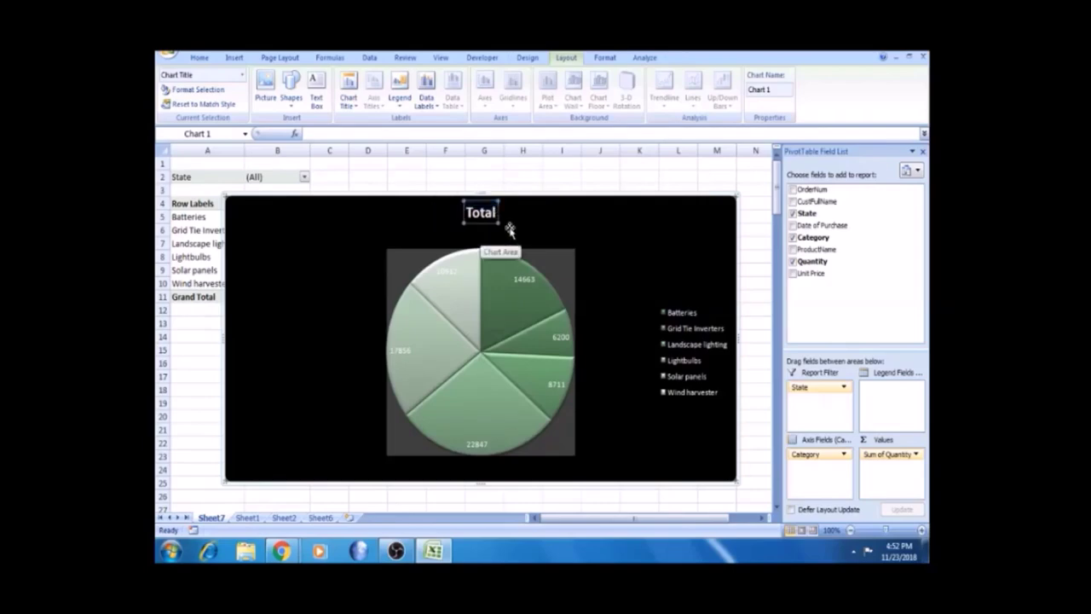
- Drag the Total title to the chart's left side beside the pie
drag(515, 213, 585, 221)
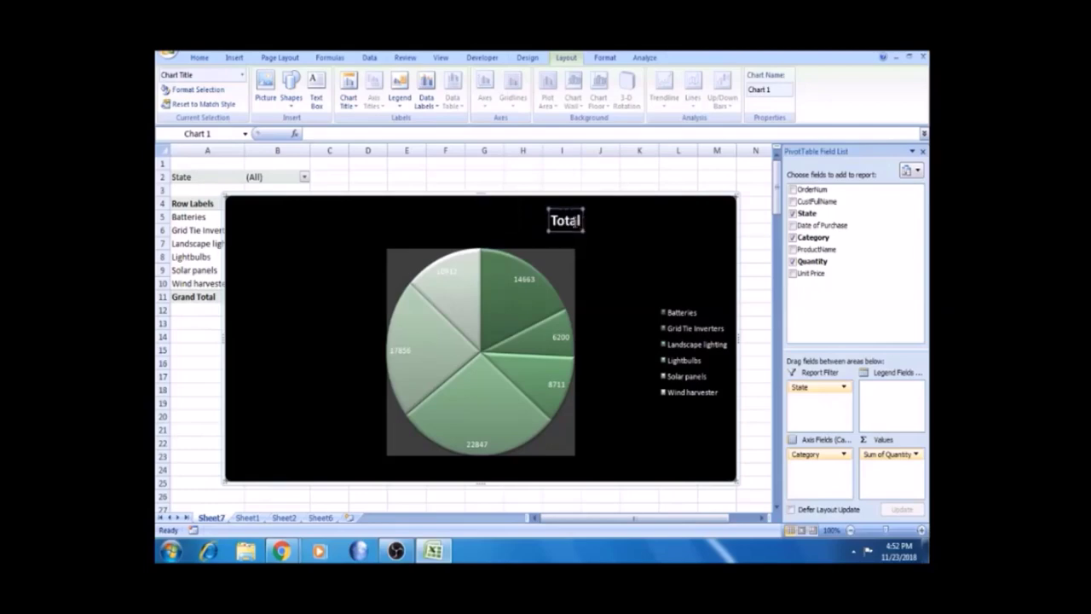
drag(548, 217, 269, 320)
click(285, 325)
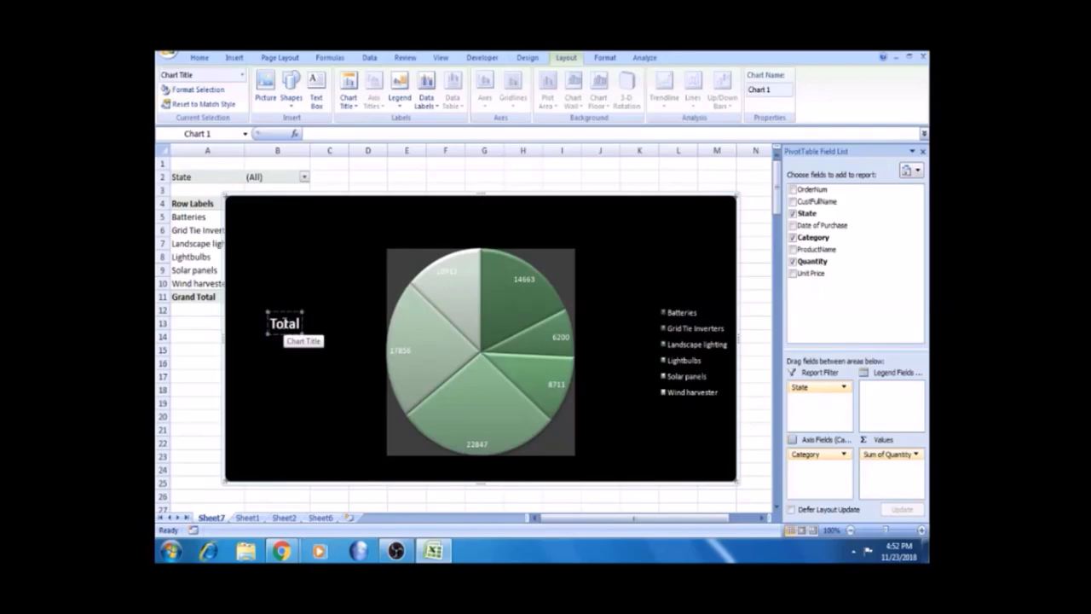
- Retitle the chart from Total to 'Total Sales'
key(BackSpace)
key(BackSpace)
key(BackSpace)
key(BackSpace)
key(BackSpace)
text(Total Sa)
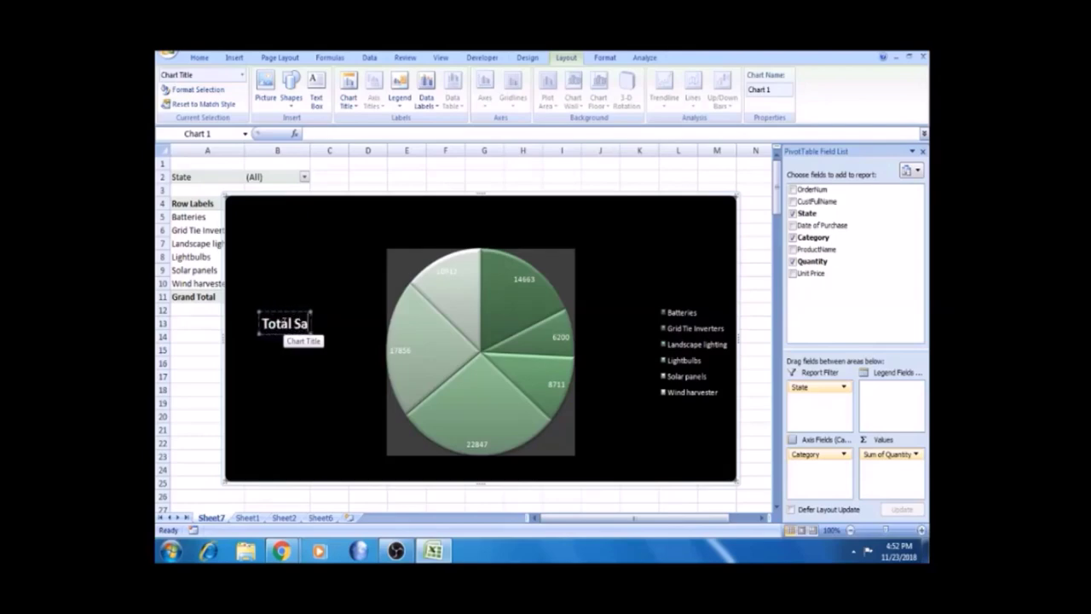
text(les)
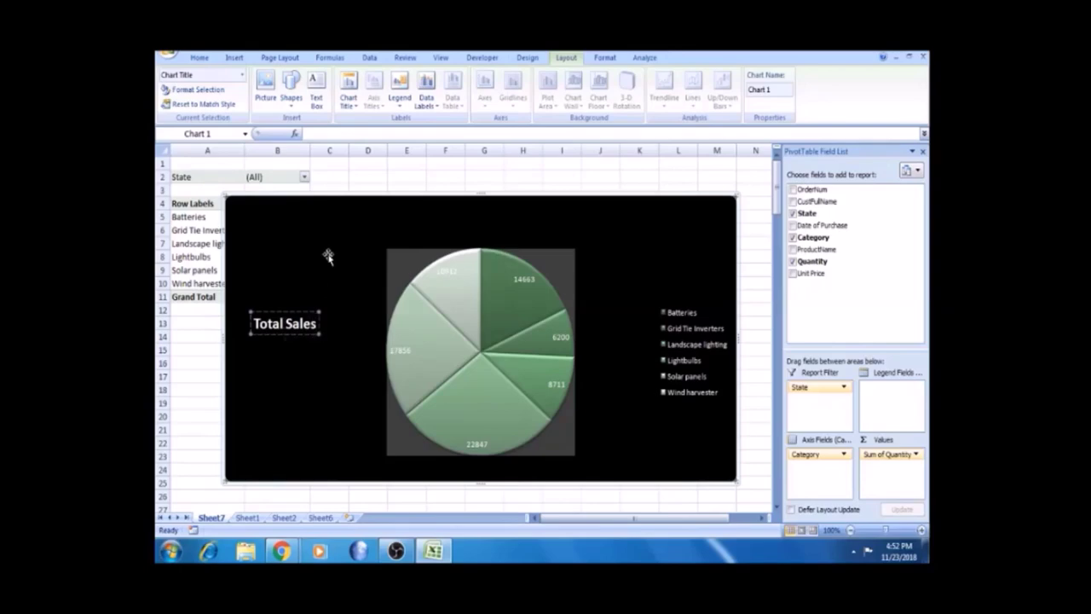
click(329, 255)
click(318, 322)
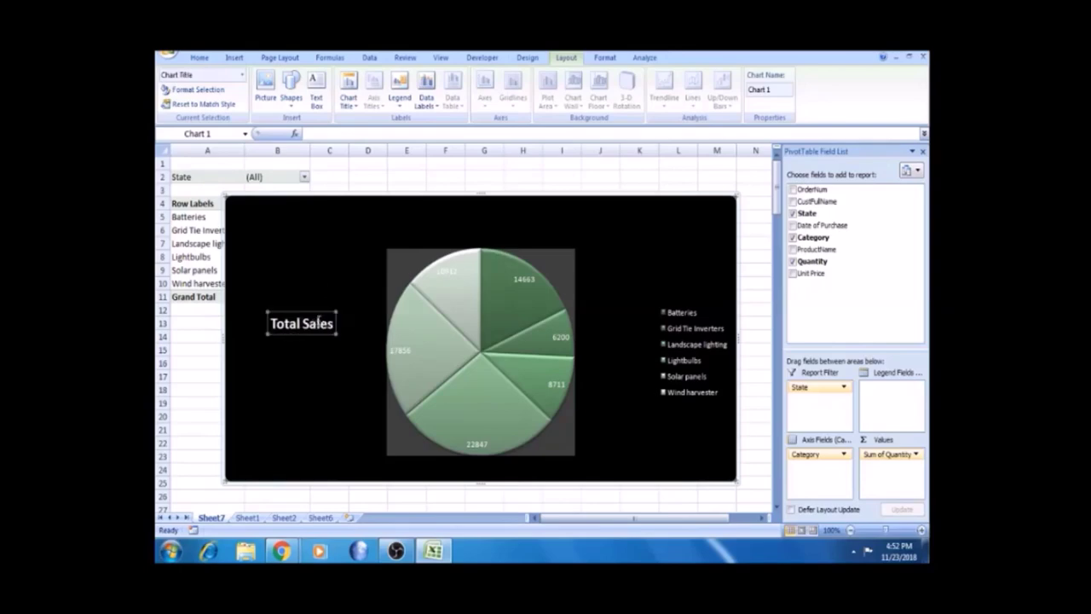
click(314, 287)
click(312, 318)
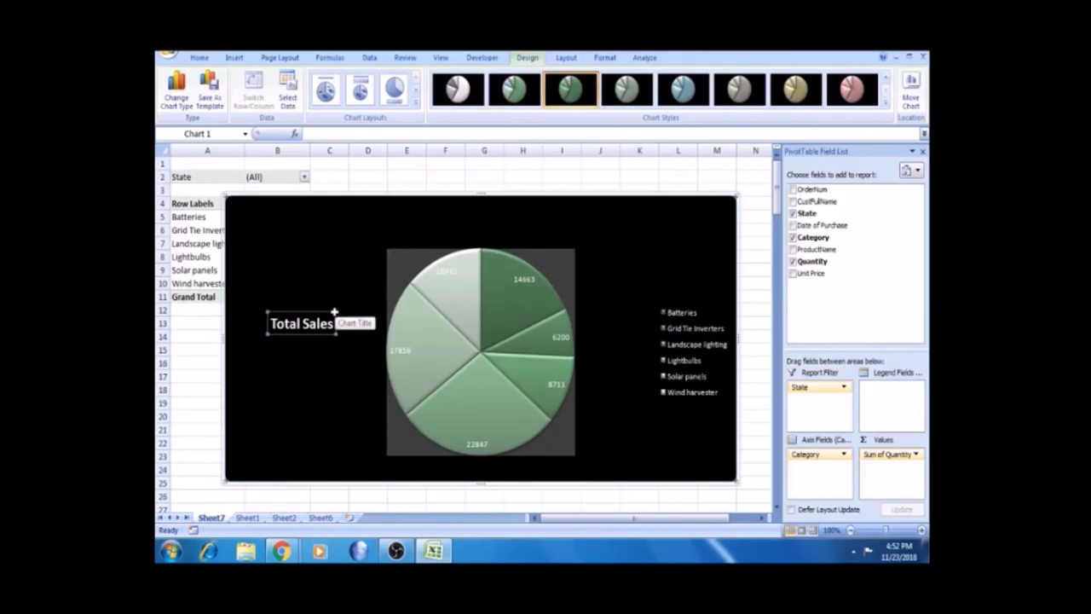
- Shift the chart slightly up-left and move the Total Sales title to the top centre
drag(339, 315, 316, 295)
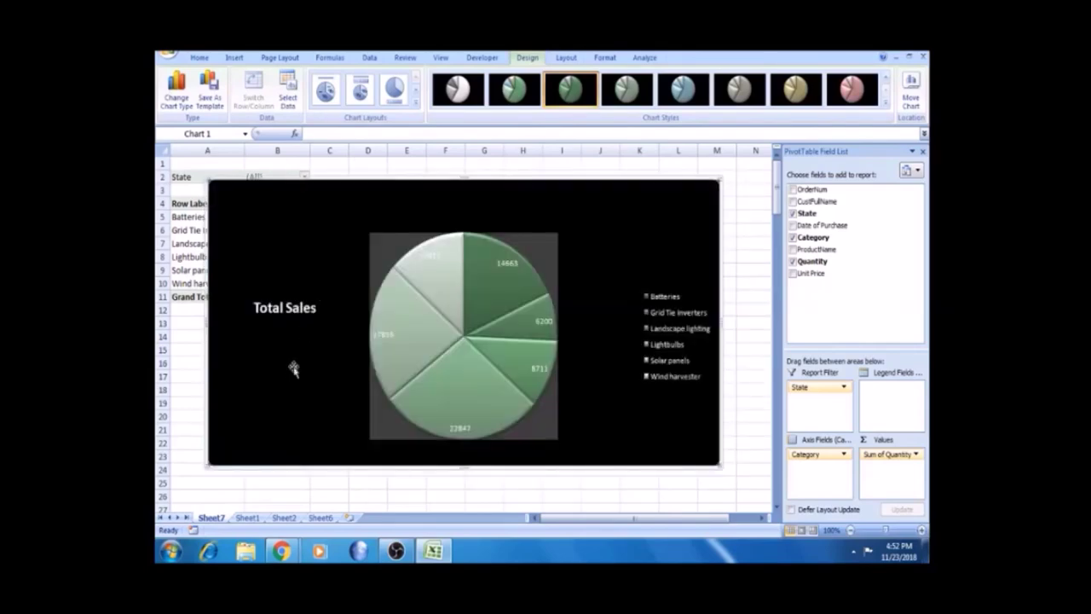
click(295, 308)
drag(295, 295, 486, 200)
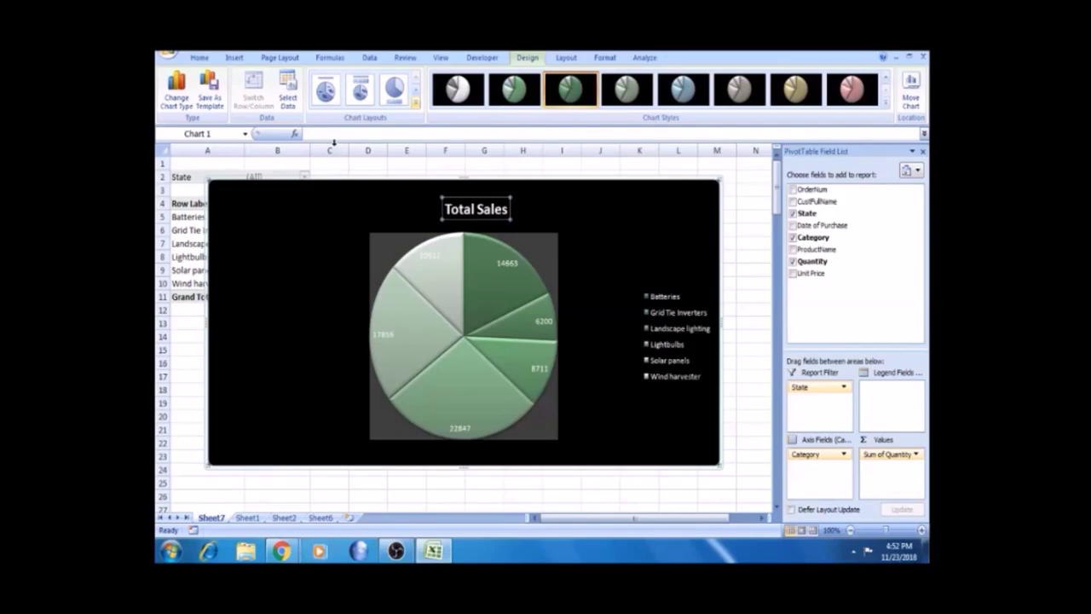
click(568, 58)
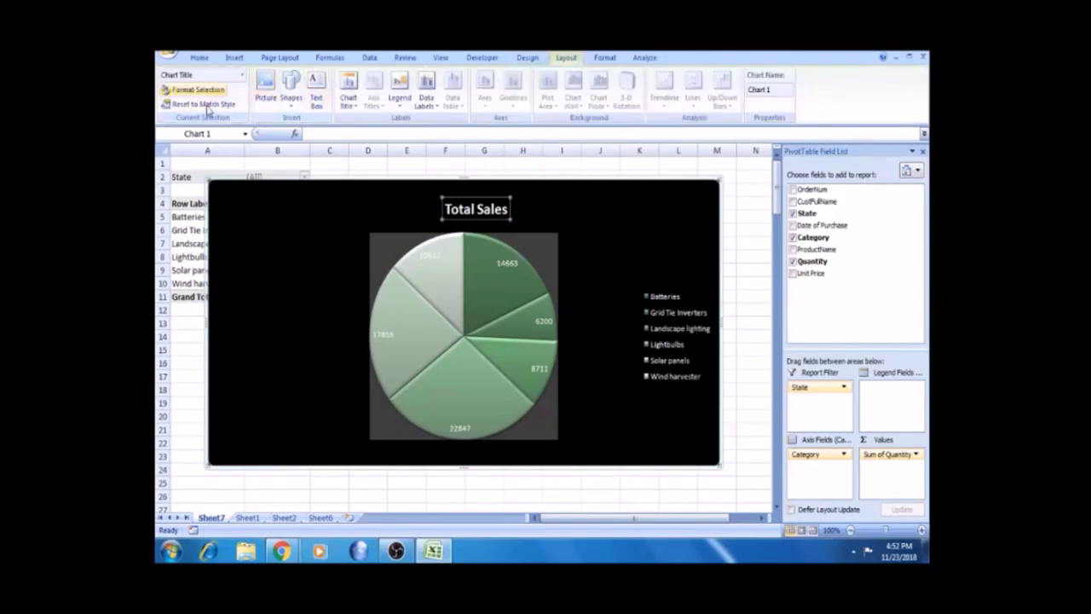
- Replace the chart name 'Chart 1' with a new custom name
click(772, 91)
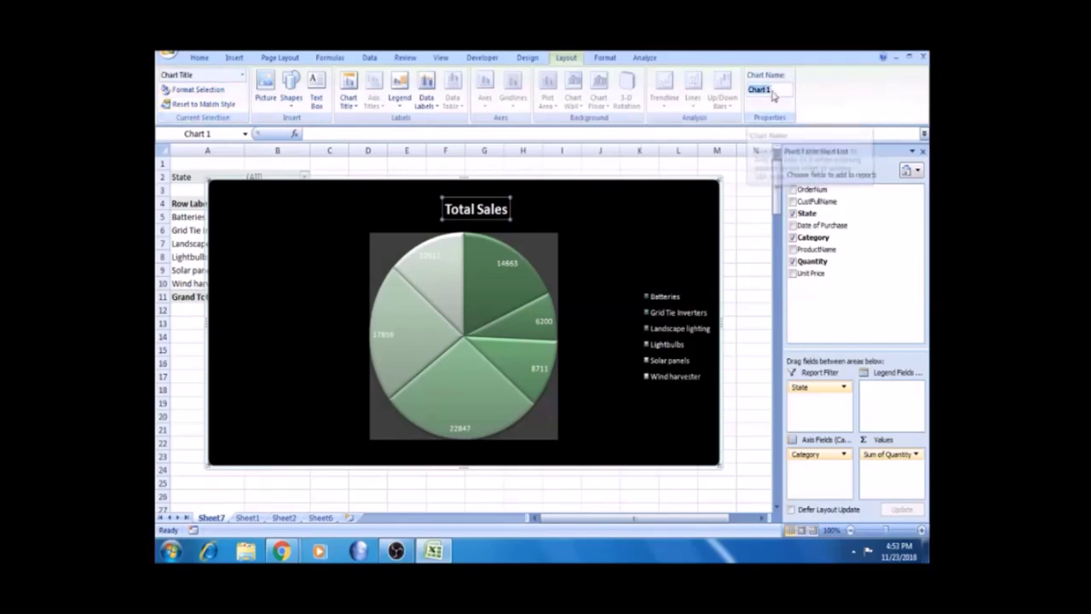
key(BackSpace)
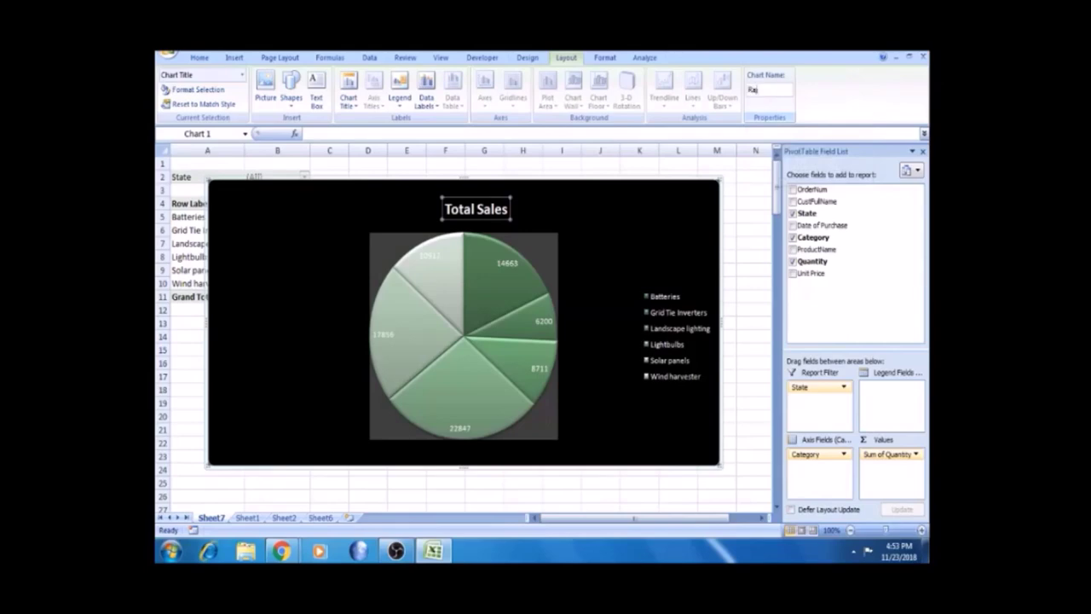
click(600, 62)
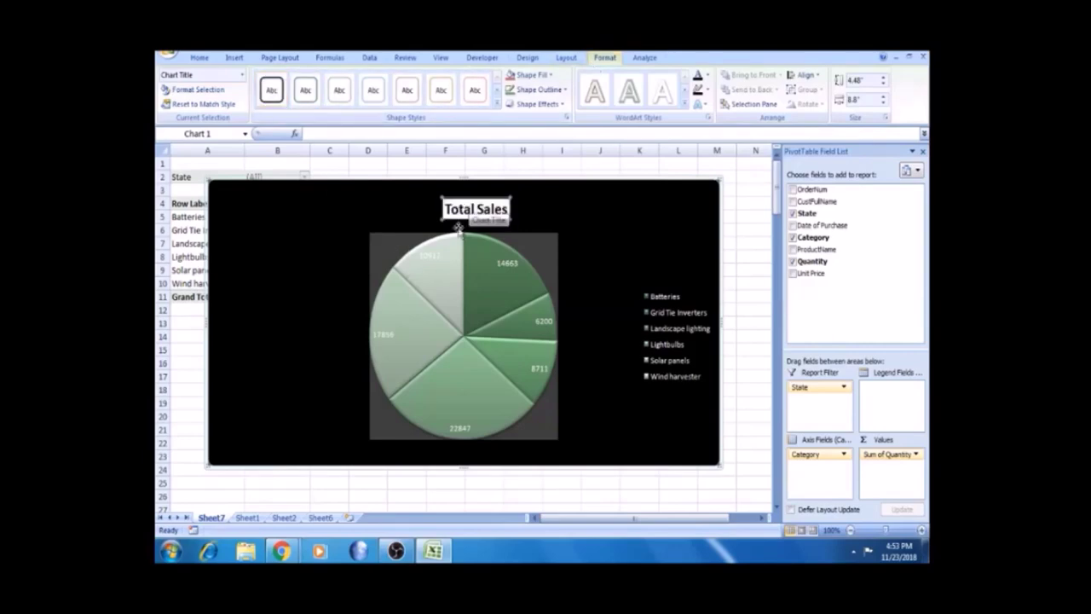
click(459, 286)
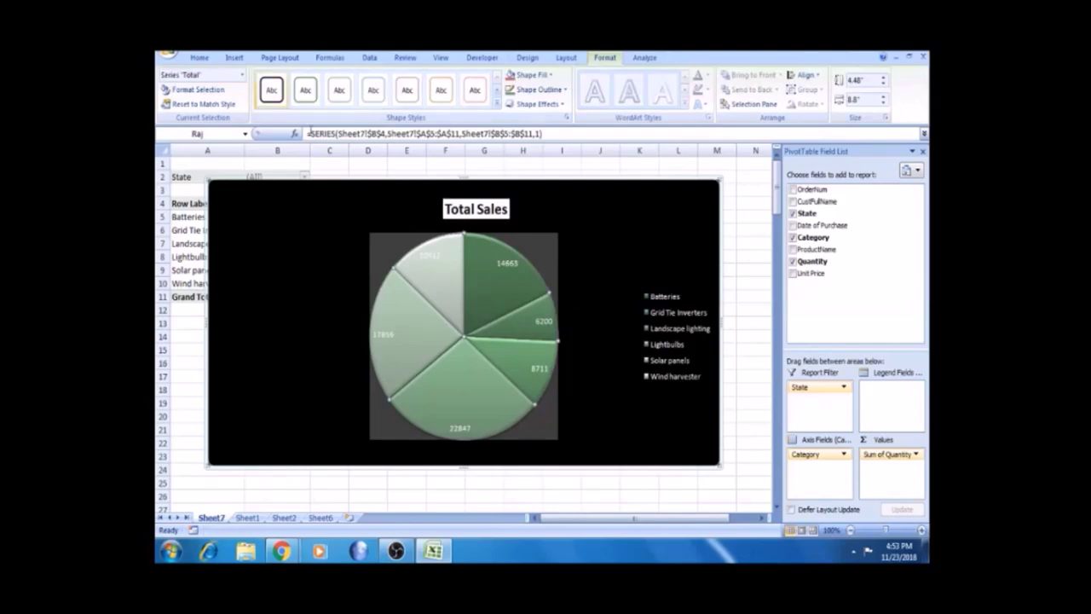
- Try several Shape Styles on the pie slices
click(272, 89)
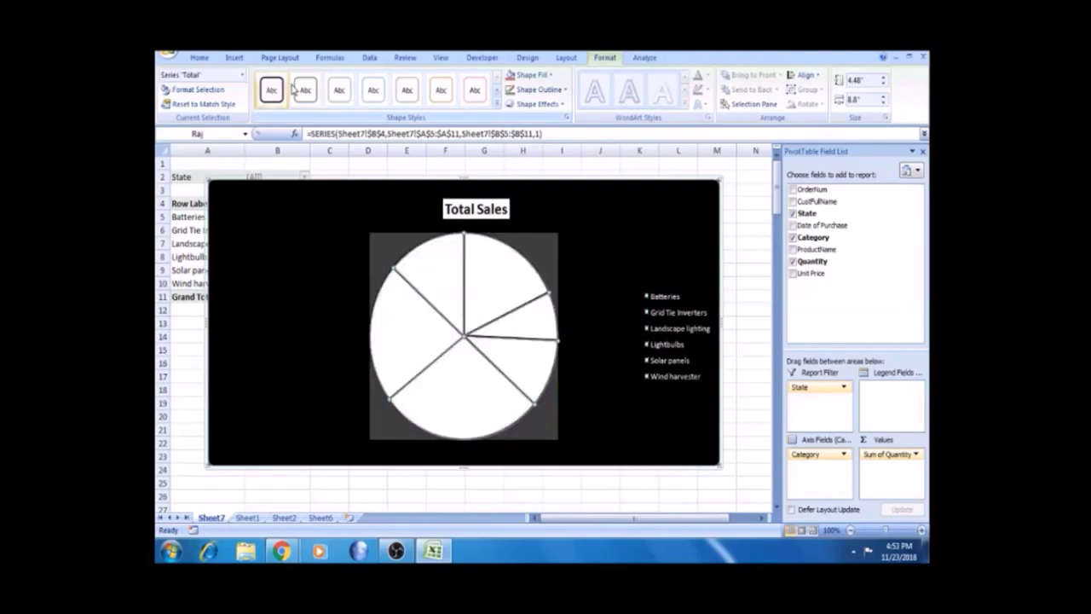
click(302, 93)
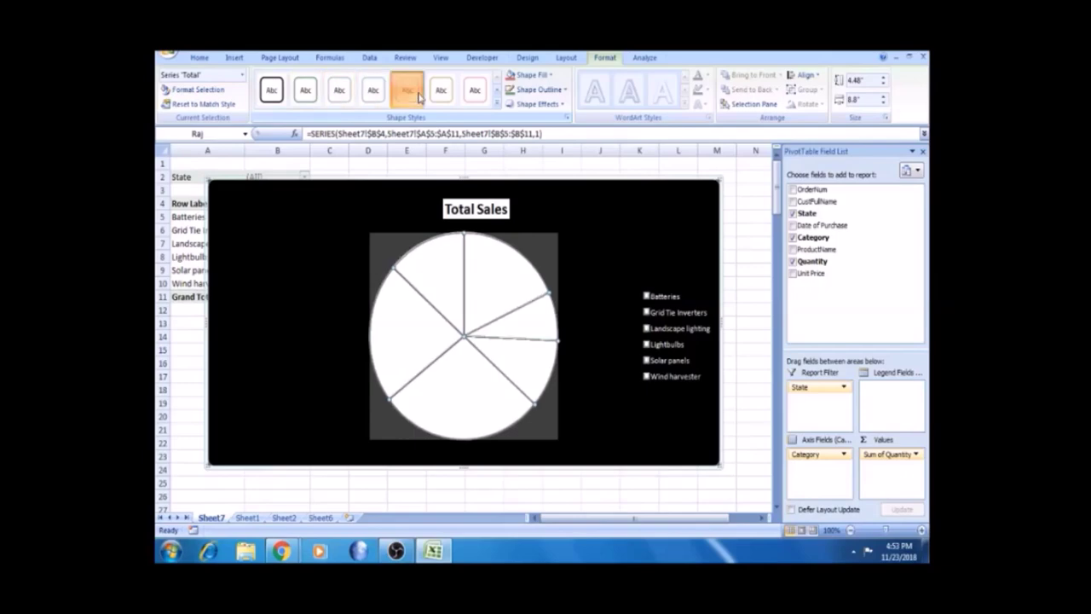
click(274, 99)
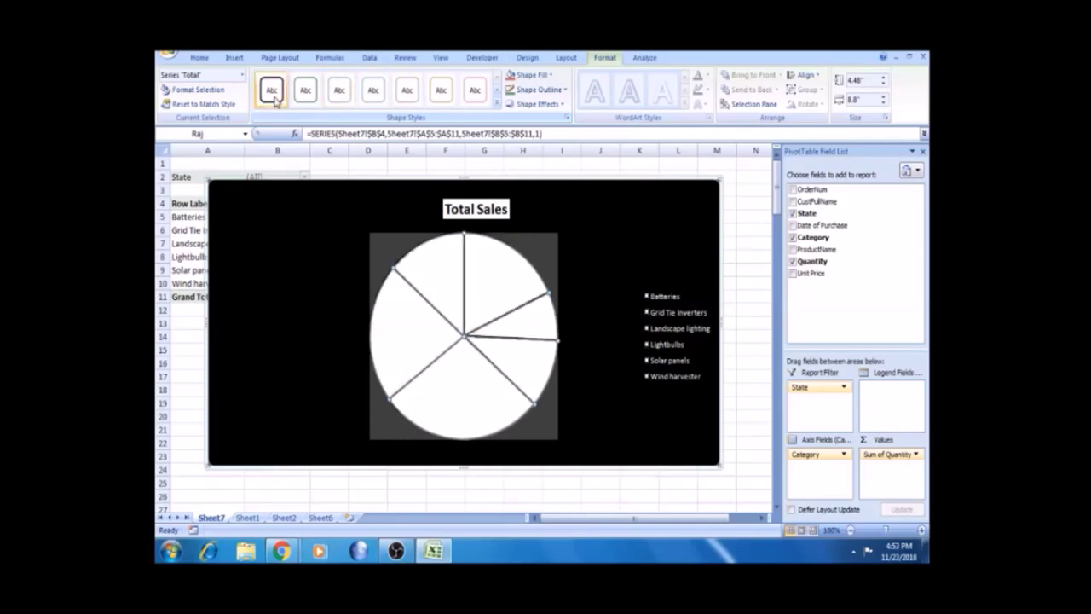
- Fill the pie series with a green colour from Shape Fill
click(275, 261)
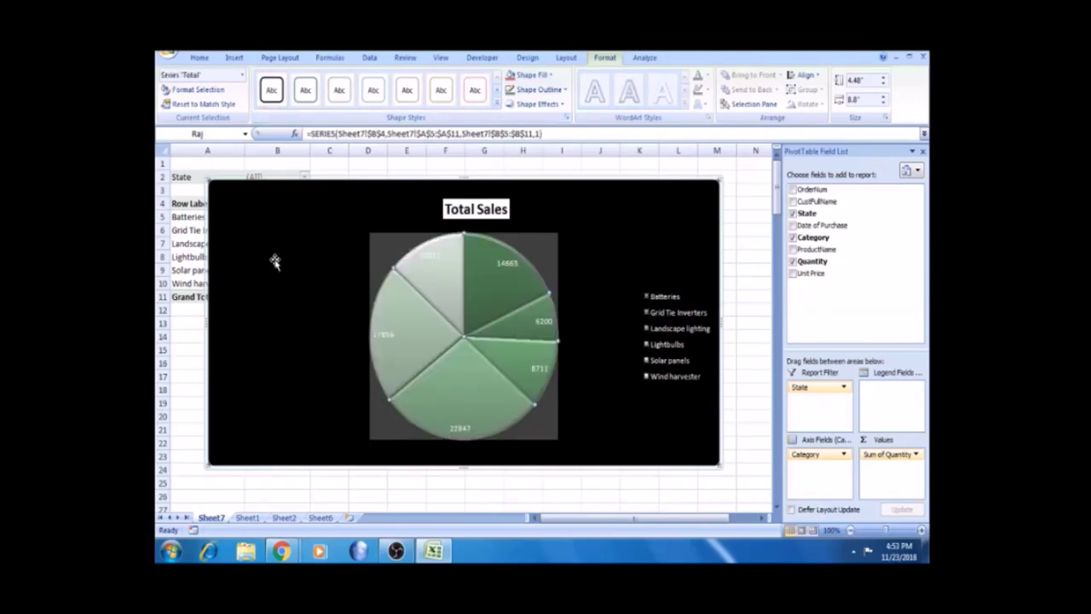
click(274, 259)
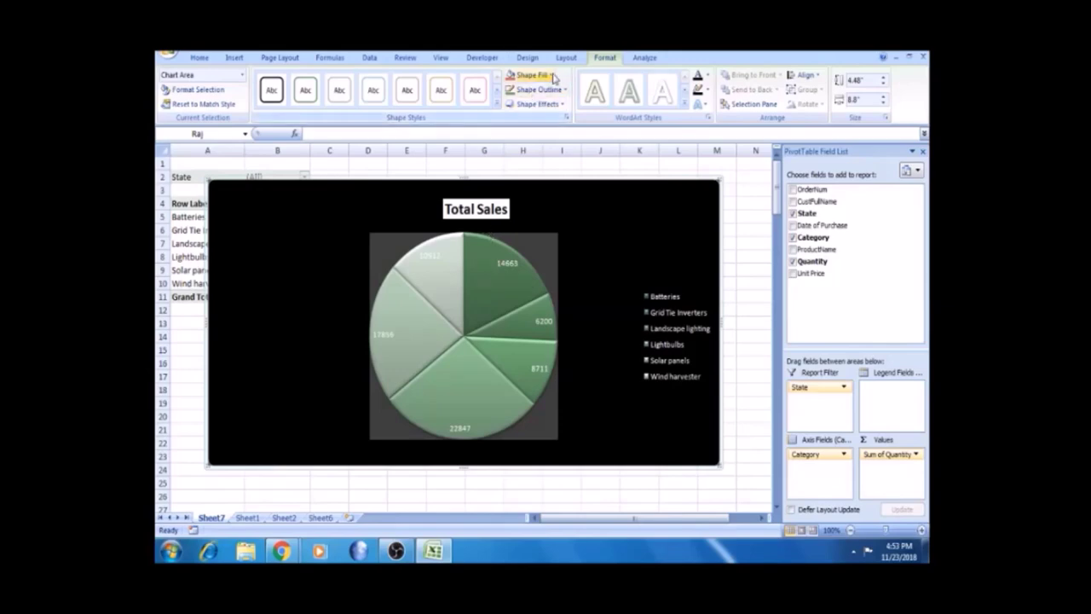
click(473, 275)
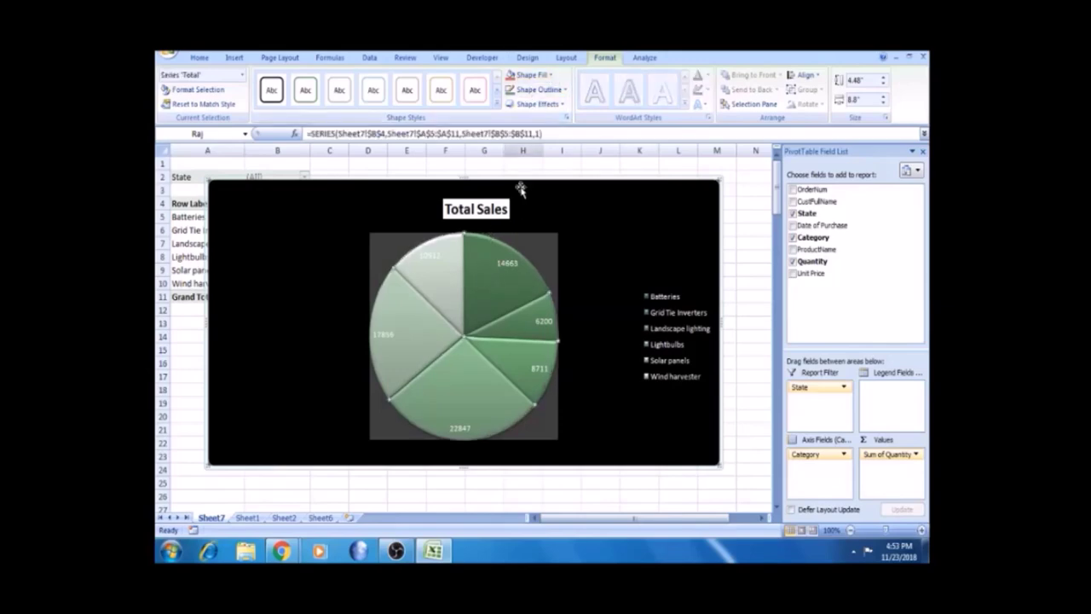
click(551, 75)
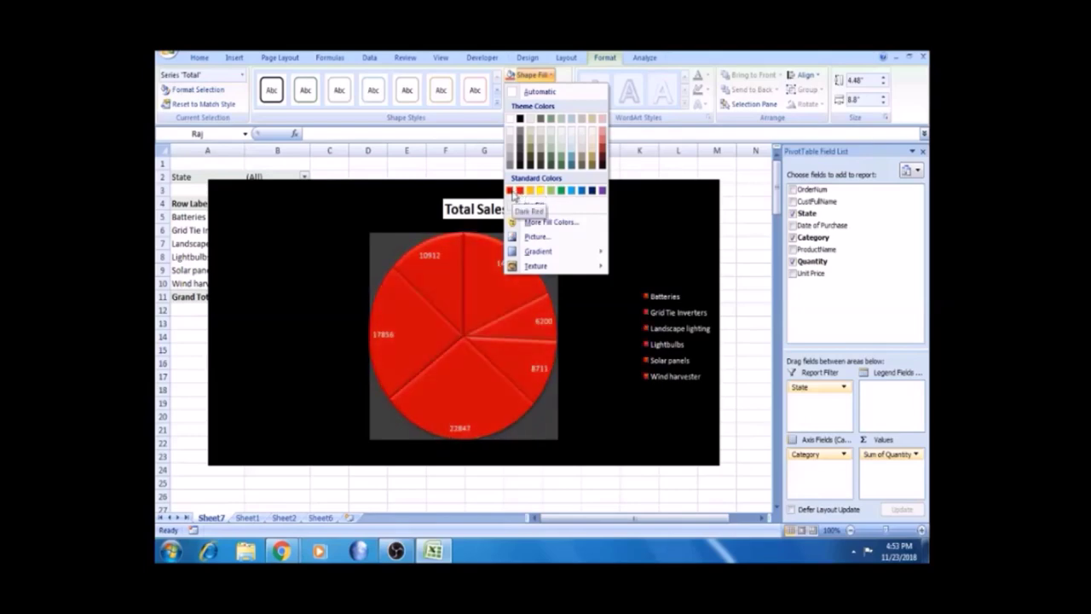
click(550, 190)
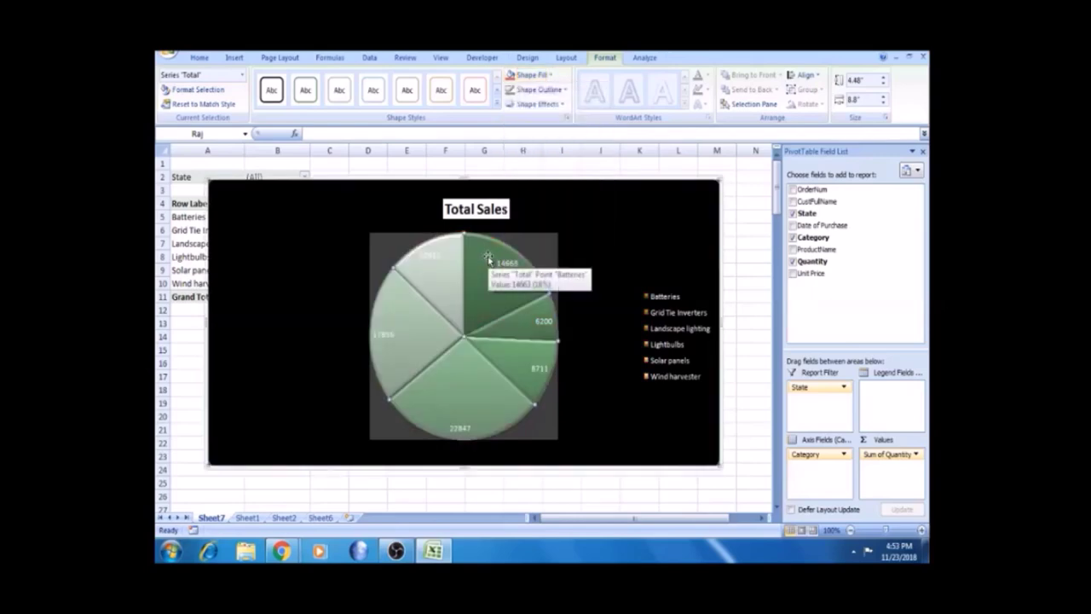
- Fill the Batteries slice yellow and give it a standard outline colour
click(485, 270)
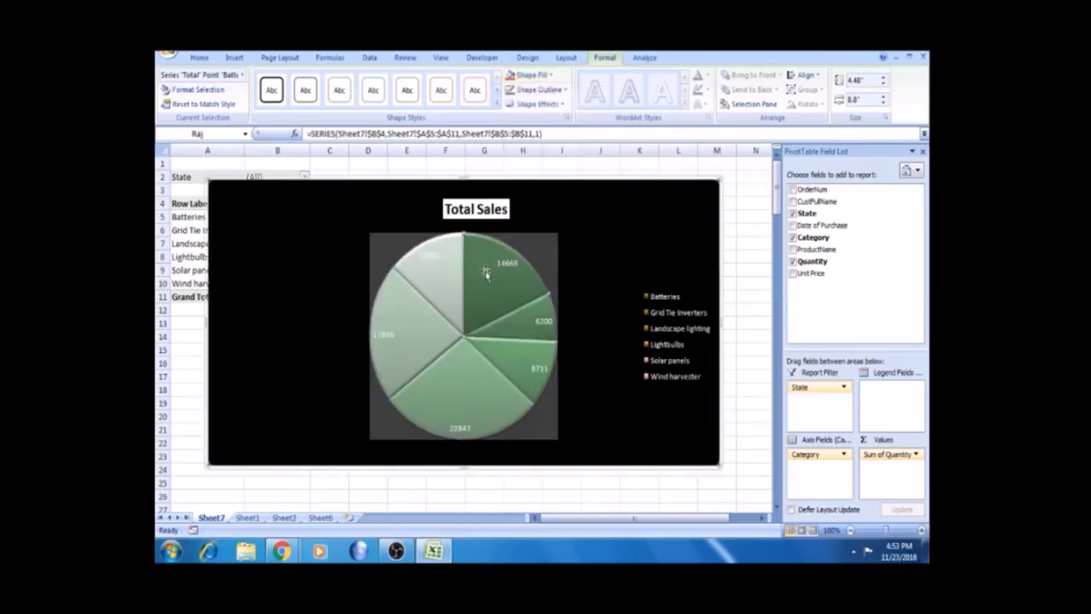
click(550, 75)
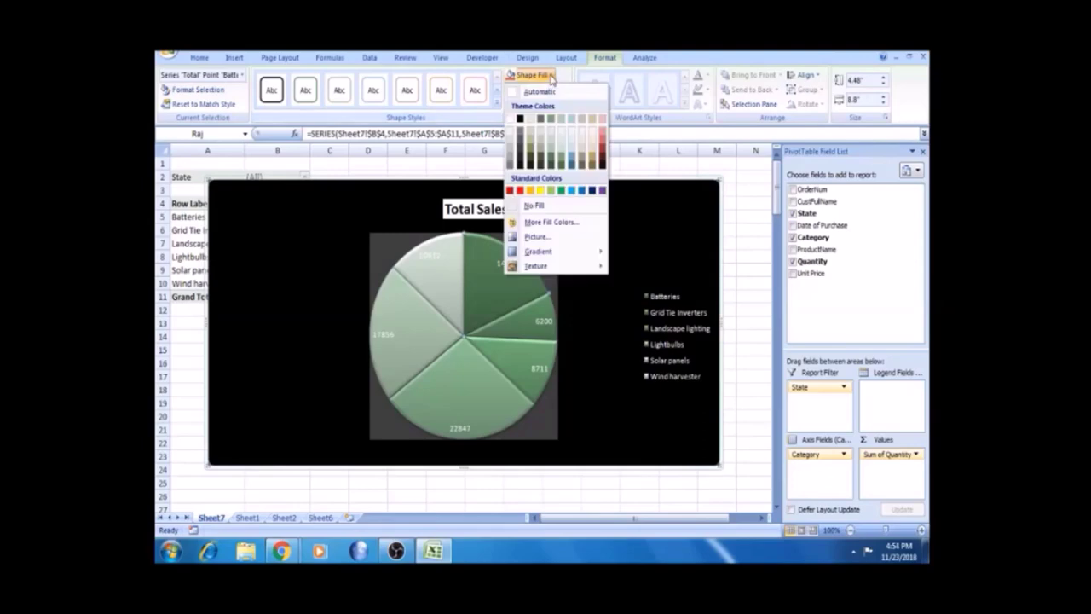
click(538, 191)
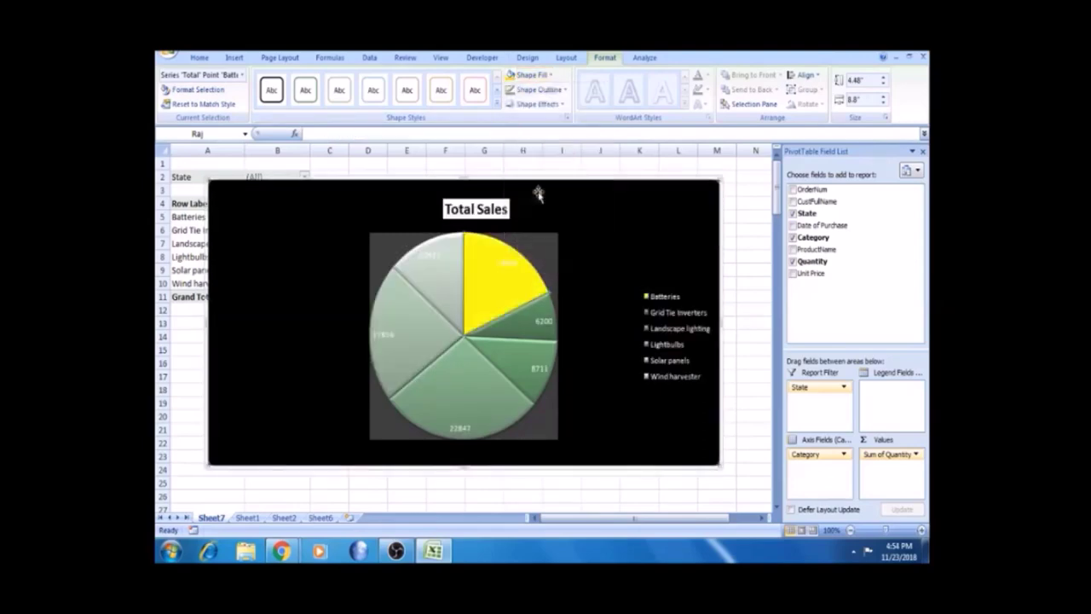
click(566, 92)
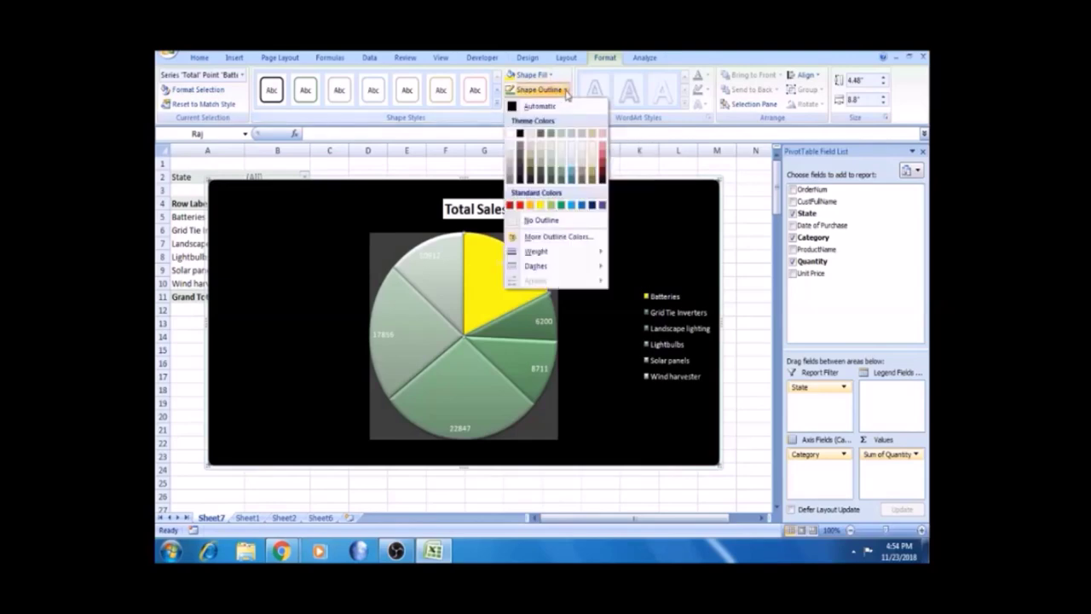
click(519, 133)
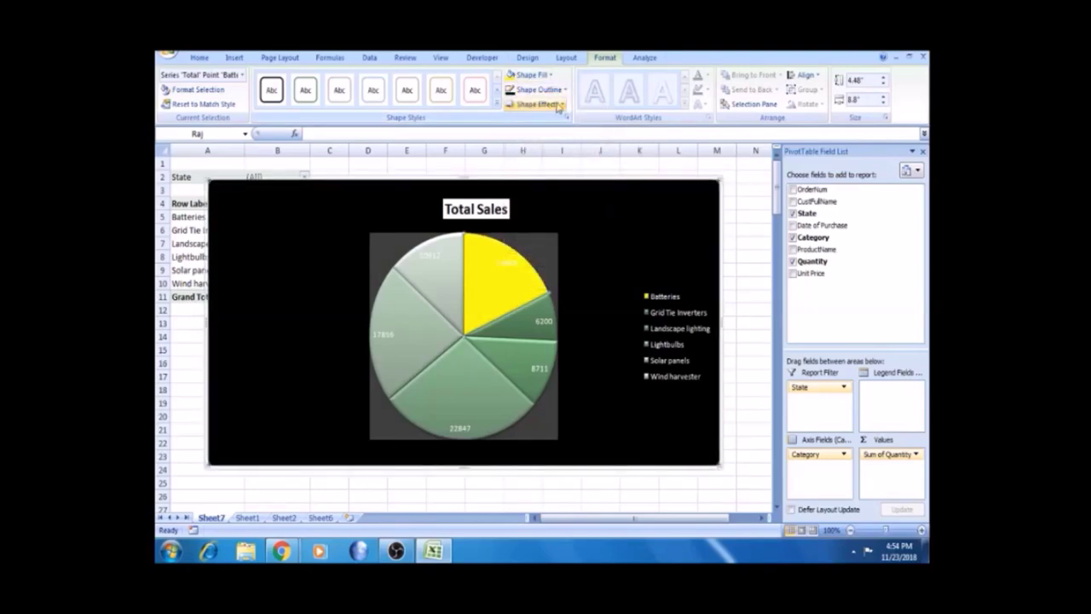
click(566, 90)
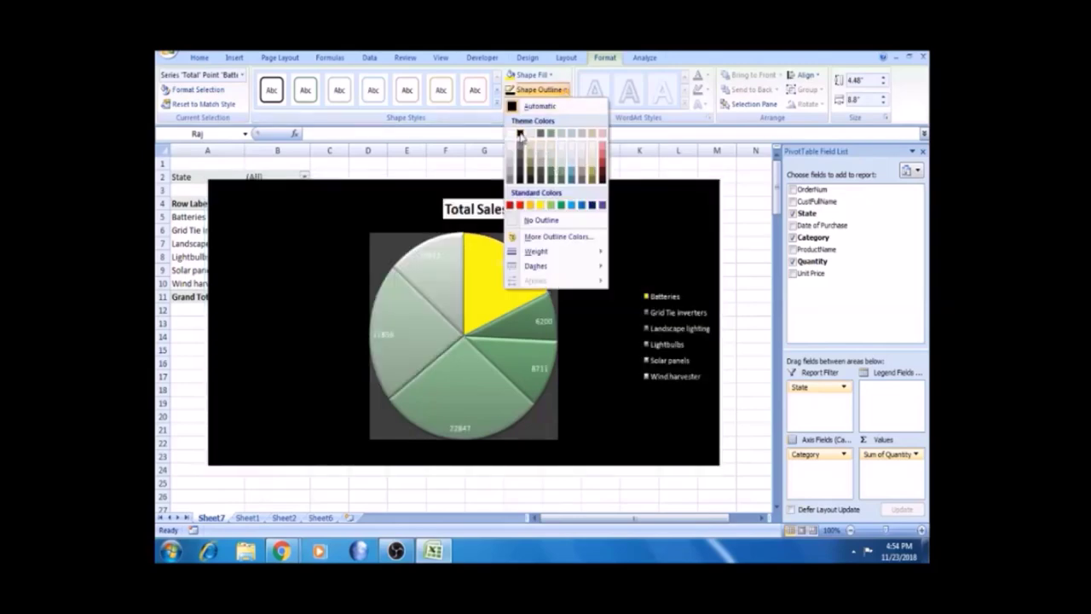
click(539, 207)
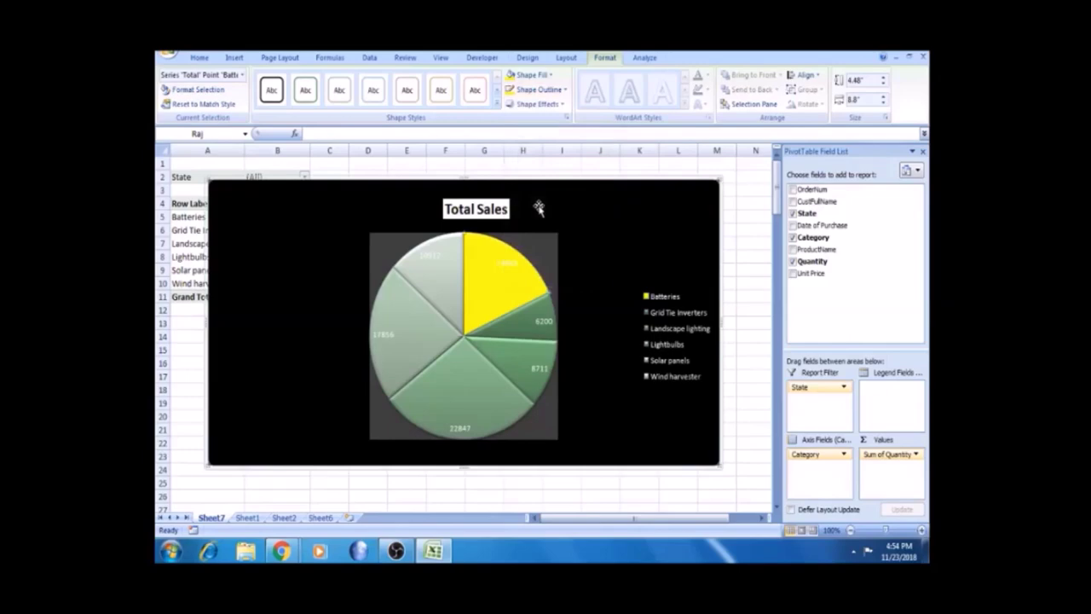
click(385, 412)
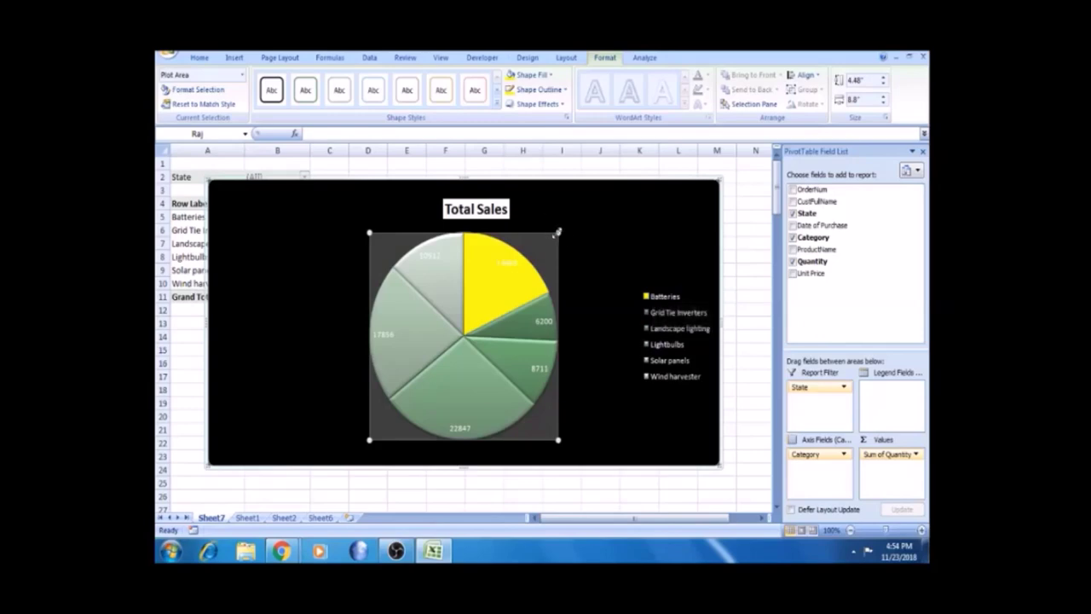
- Resize the pie's plot area slightly by dragging its corner handle
drag(556, 231, 579, 224)
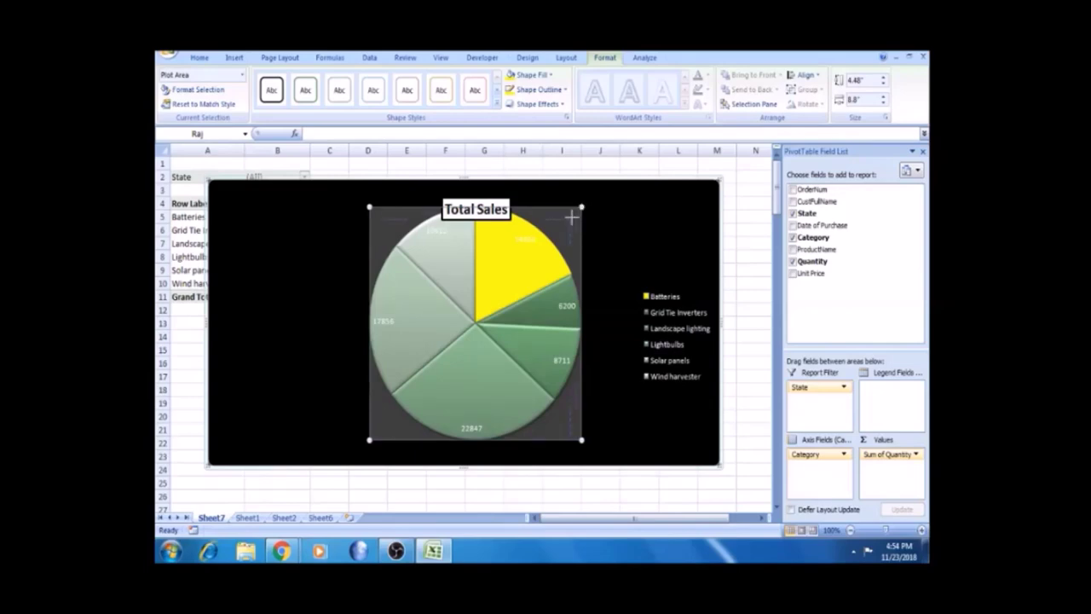
drag(563, 236, 562, 235)
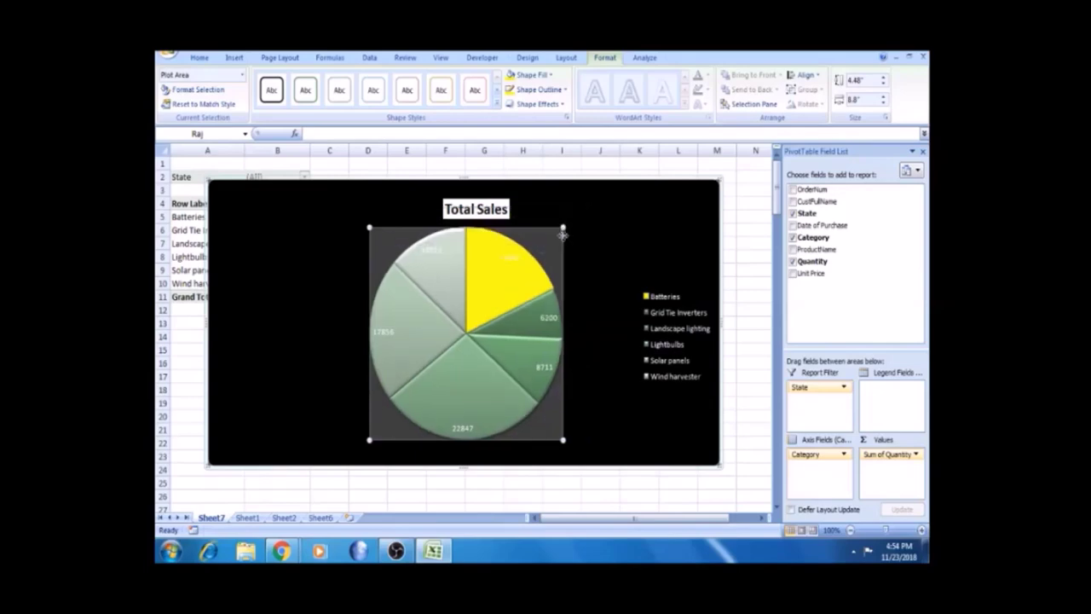
click(493, 209)
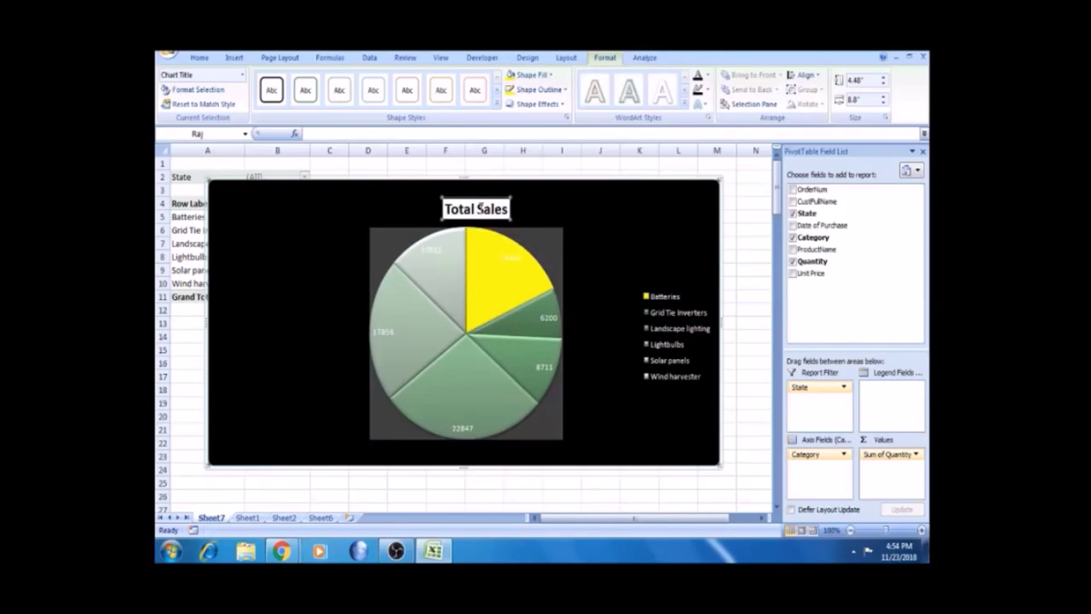
- Give the Total Sales title a solid WordArt style
click(595, 92)
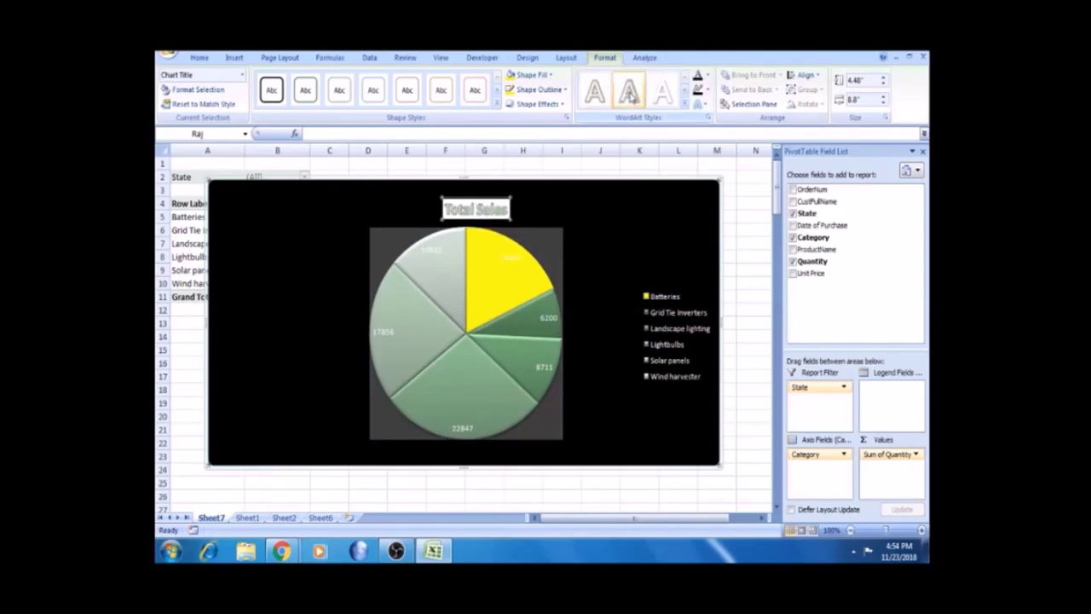
click(633, 97)
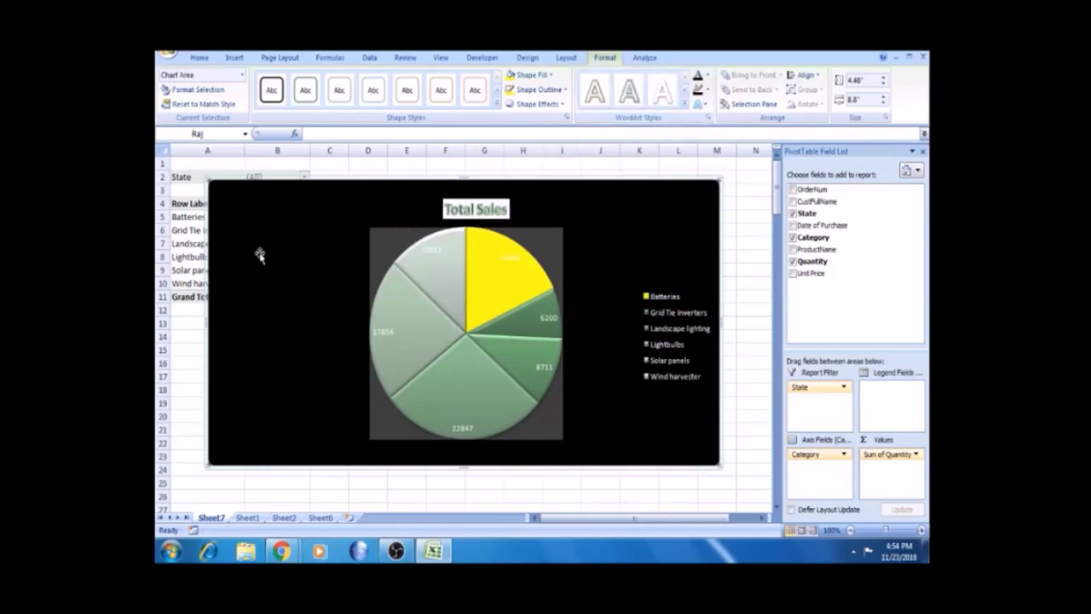
click(648, 58)
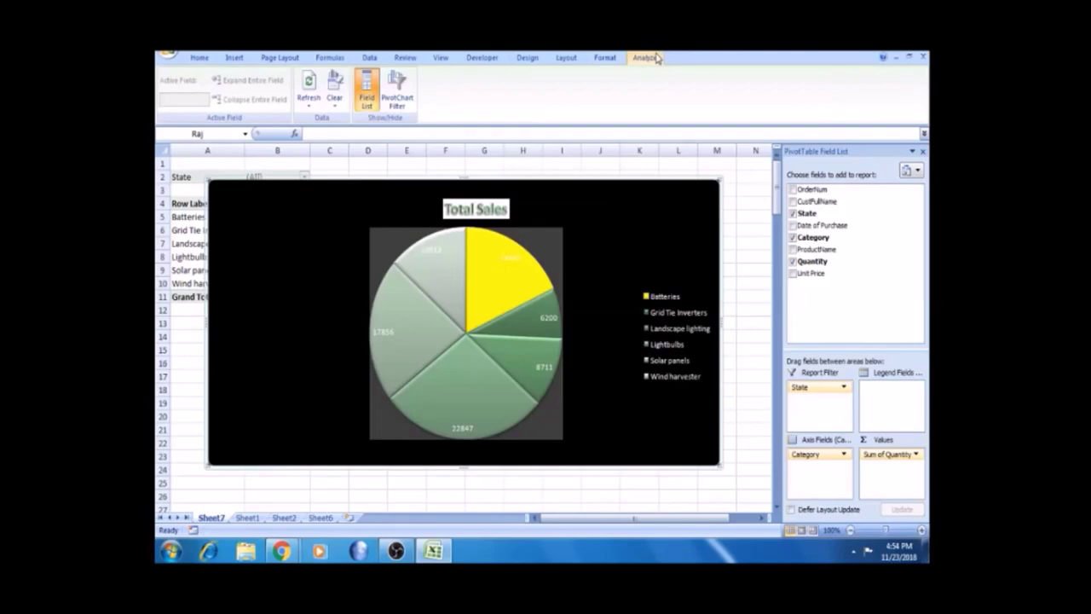
click(308, 104)
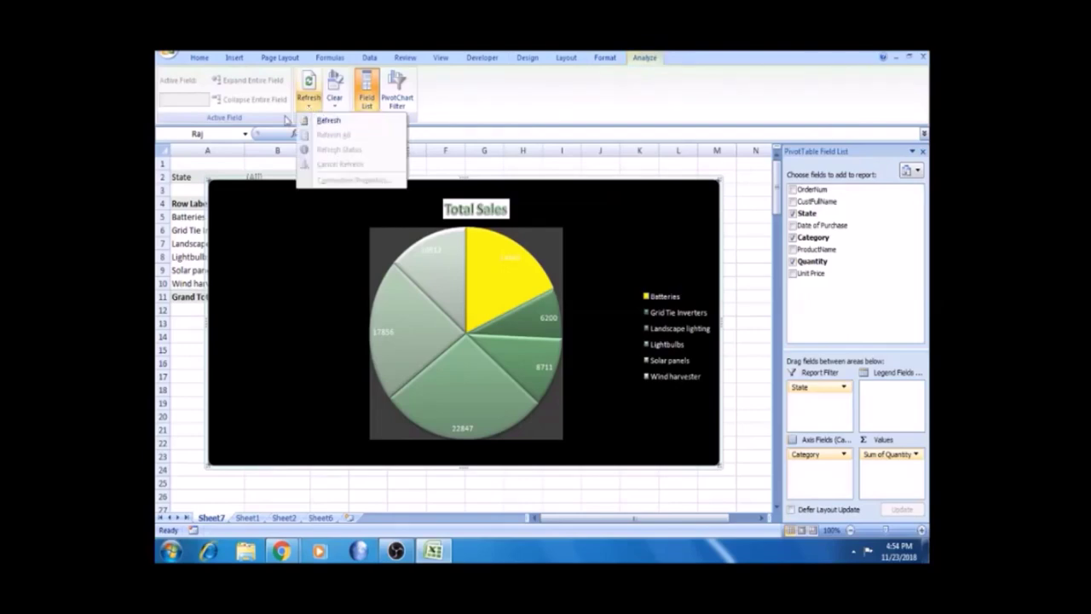
click(184, 220)
click(183, 219)
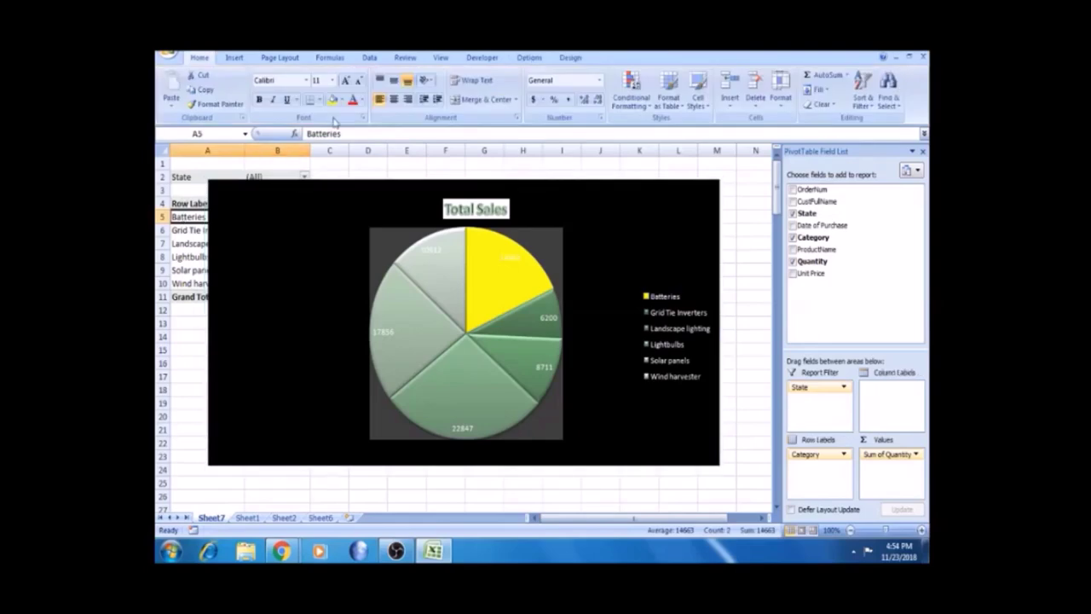
click(571, 58)
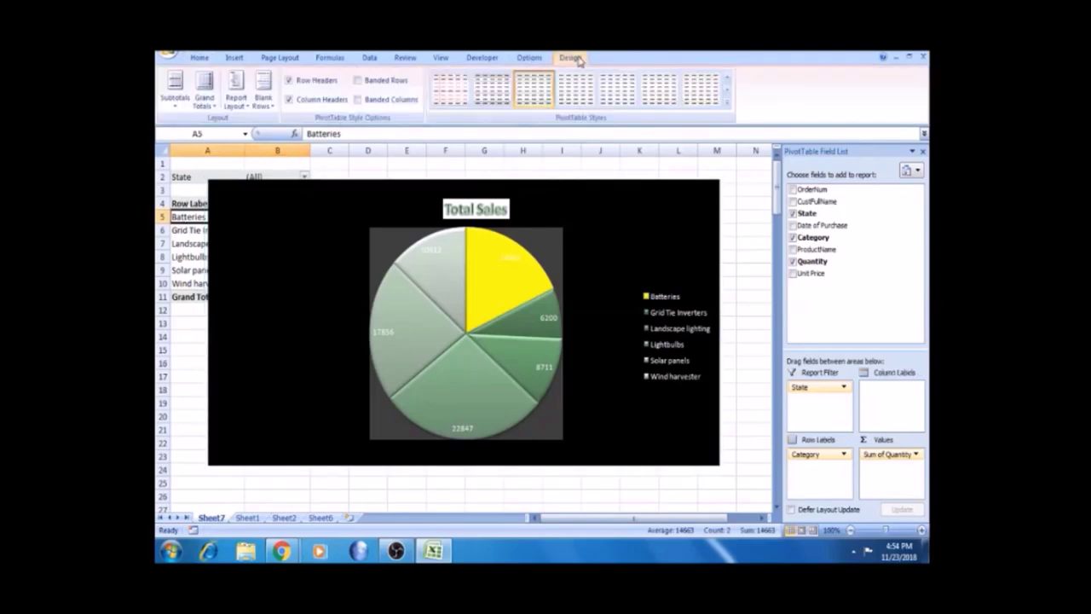
click(539, 61)
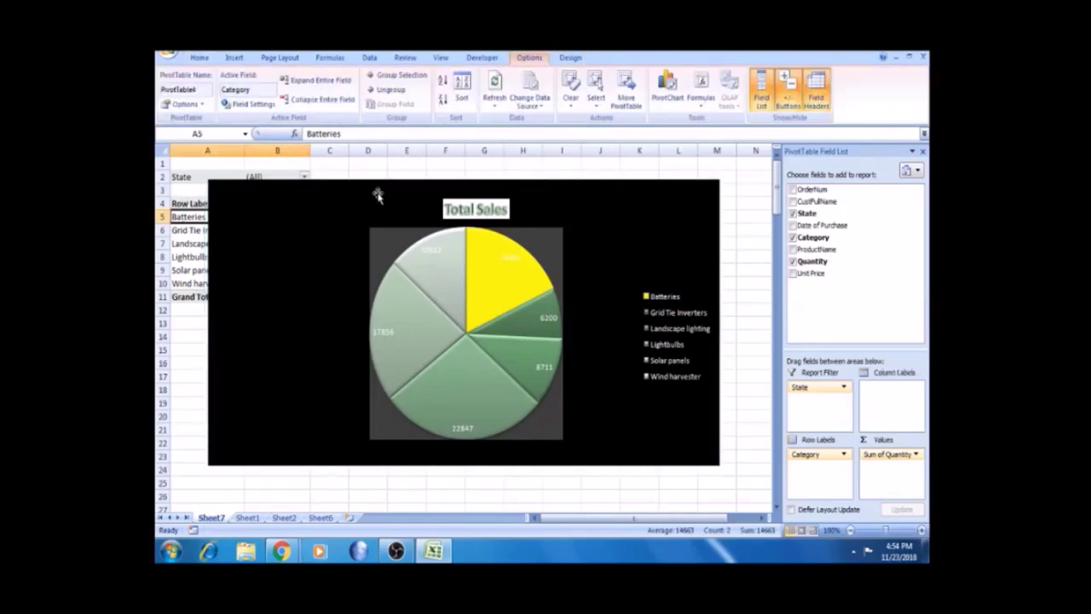
click(329, 257)
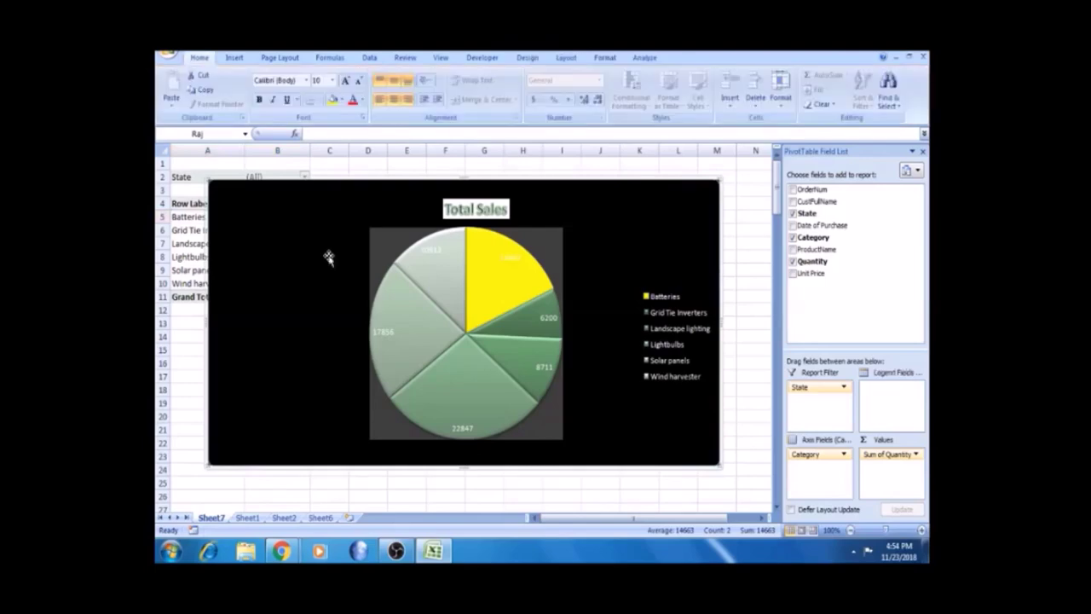
click(645, 58)
click(307, 107)
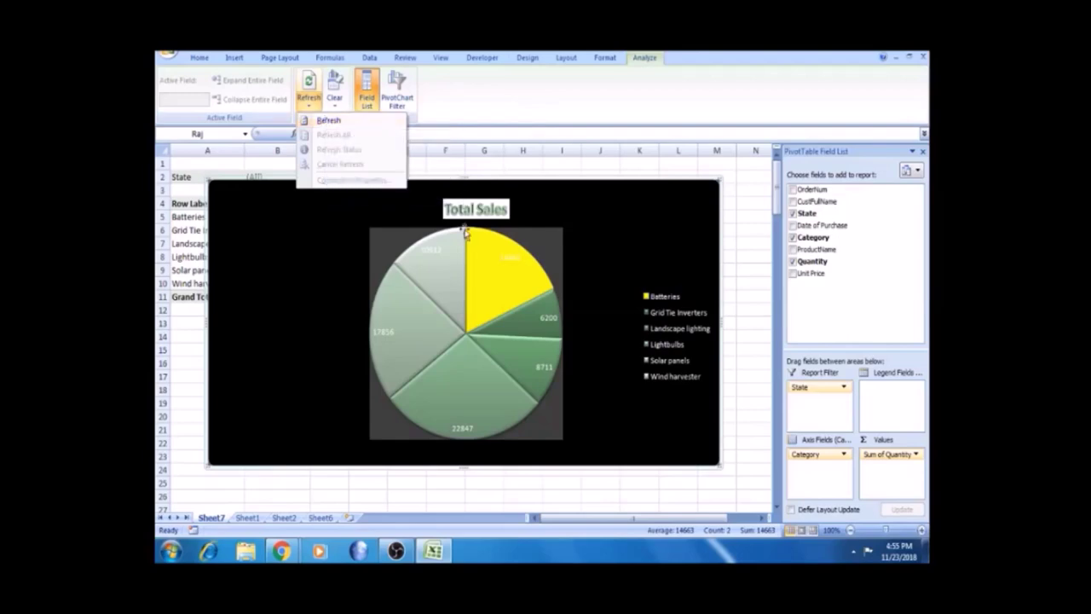
click(397, 101)
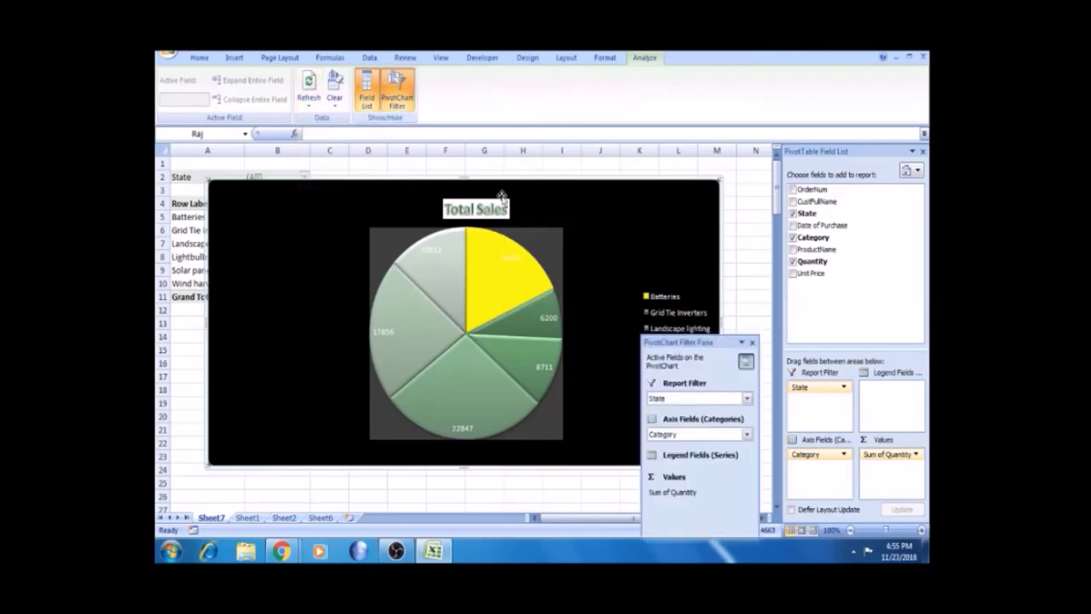
click(748, 400)
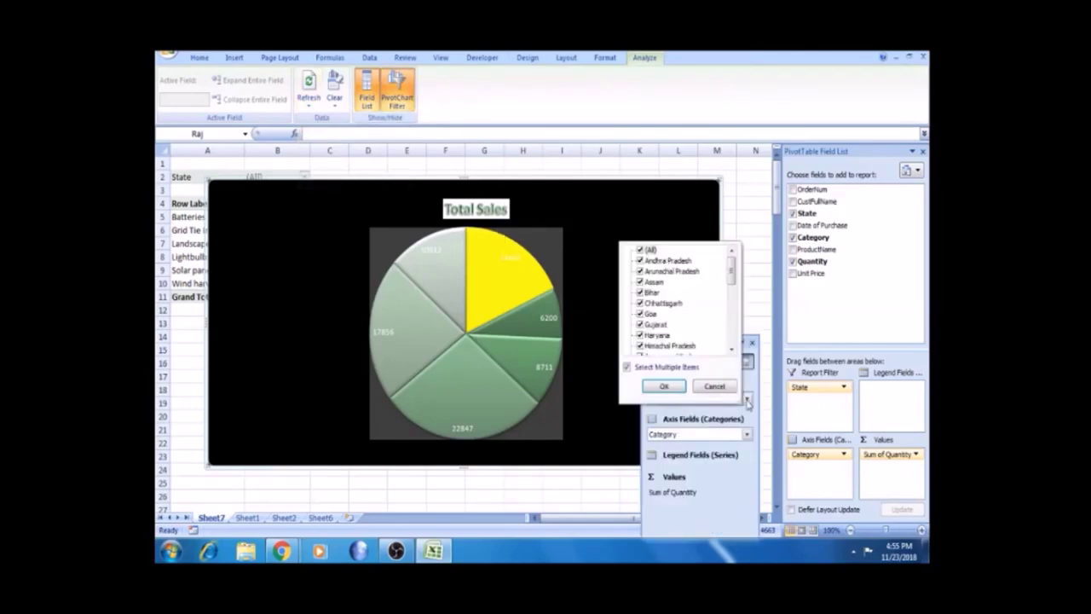
mouse_move(732, 275)
mouse_down()
mouse_move(732, 321)
mouse_move(732, 271)
mouse_up()
click(640, 250)
click(640, 260)
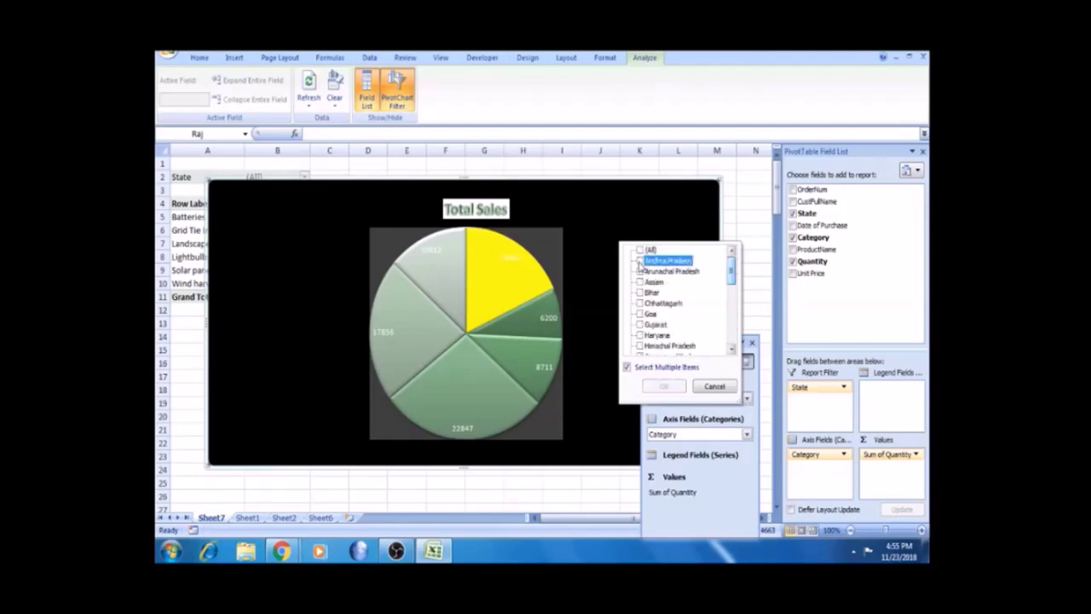
click(640, 272)
click(641, 282)
click(640, 292)
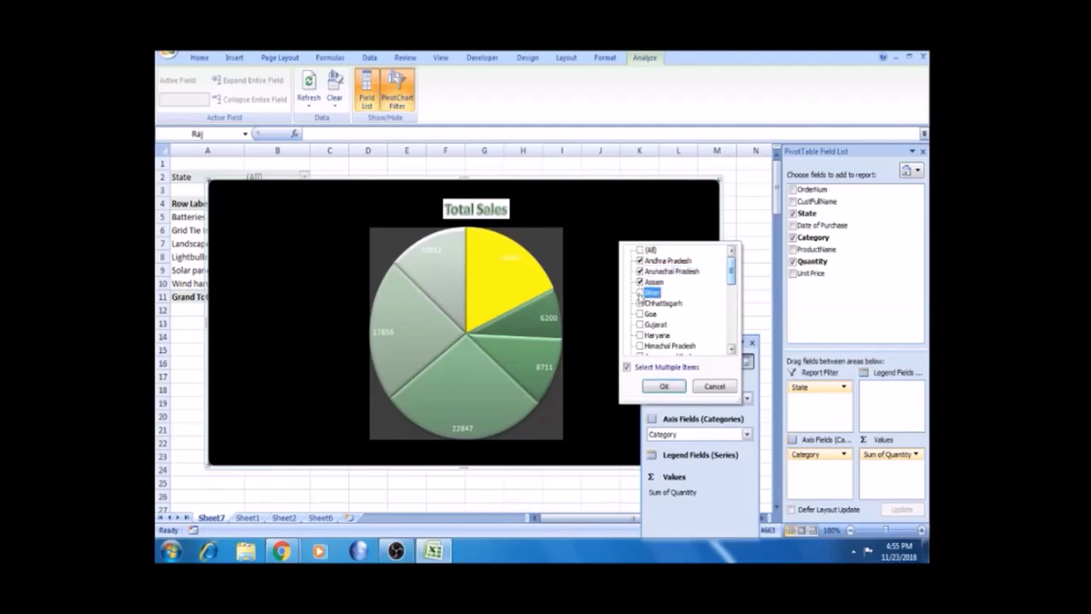
click(666, 388)
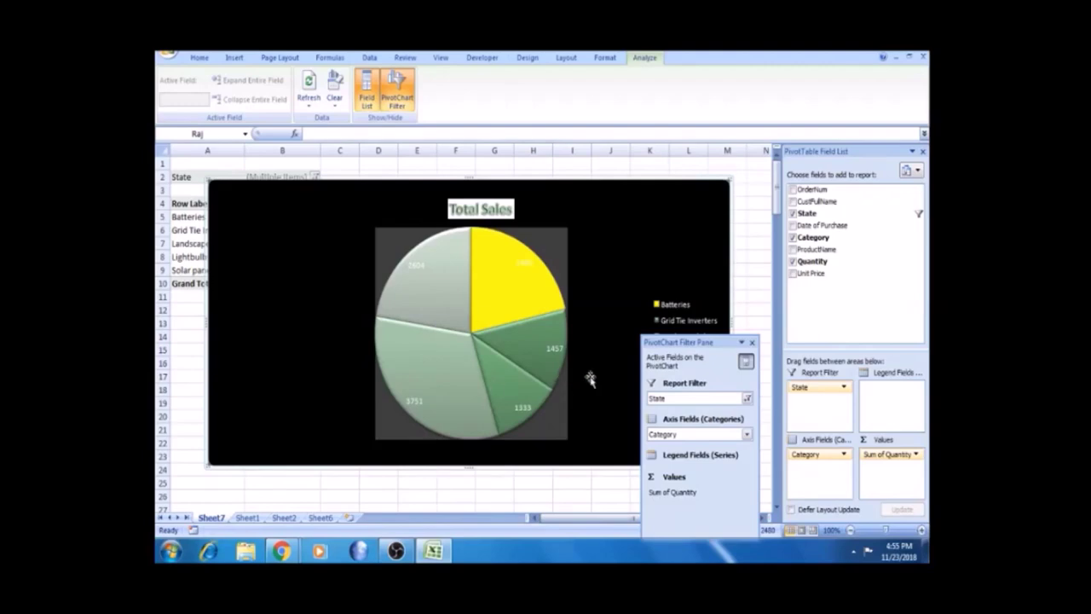
- Place the pie chart's data labels at the Inside End of each slice
mouse_move(417, 296)
click(607, 59)
click(566, 60)
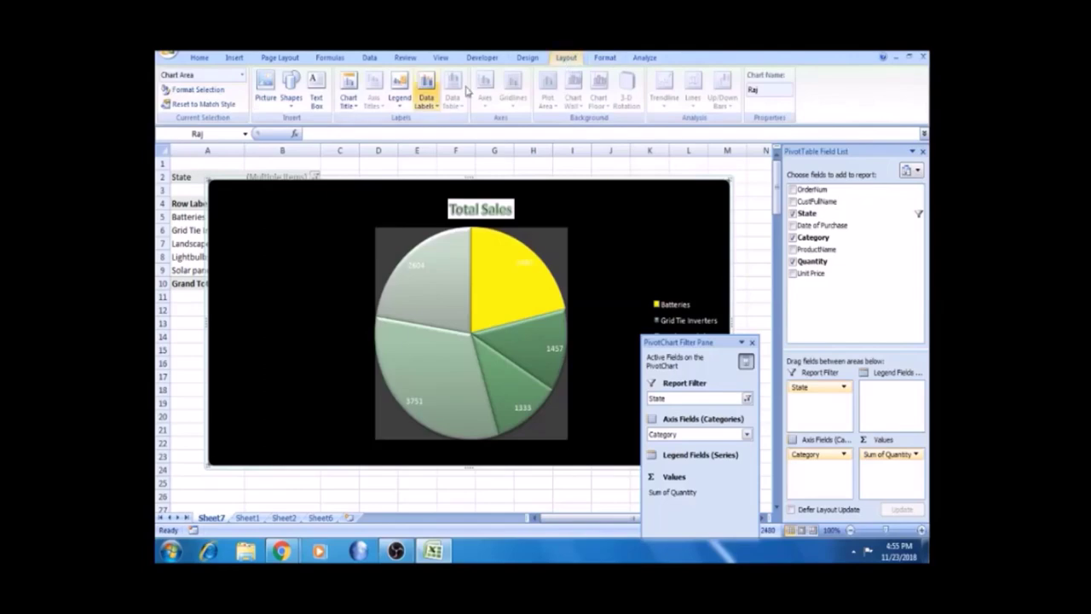
click(427, 92)
click(457, 178)
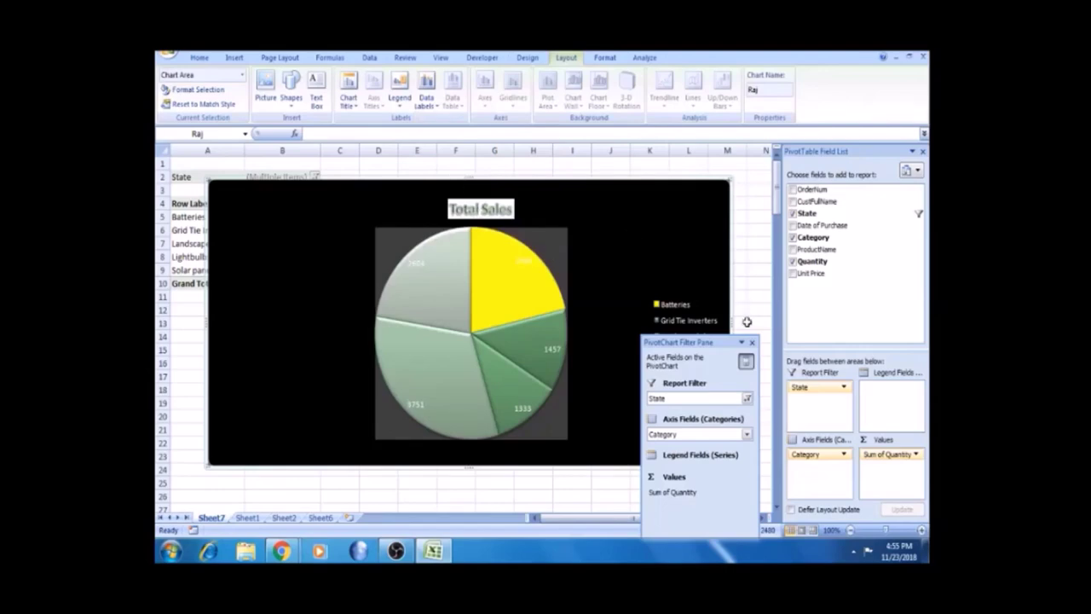
- Switch to Sheet6, listing the Calclated Field, Template and Drilling Down topics
mouse_move(437, 252)
mouse_move(449, 271)
click(321, 517)
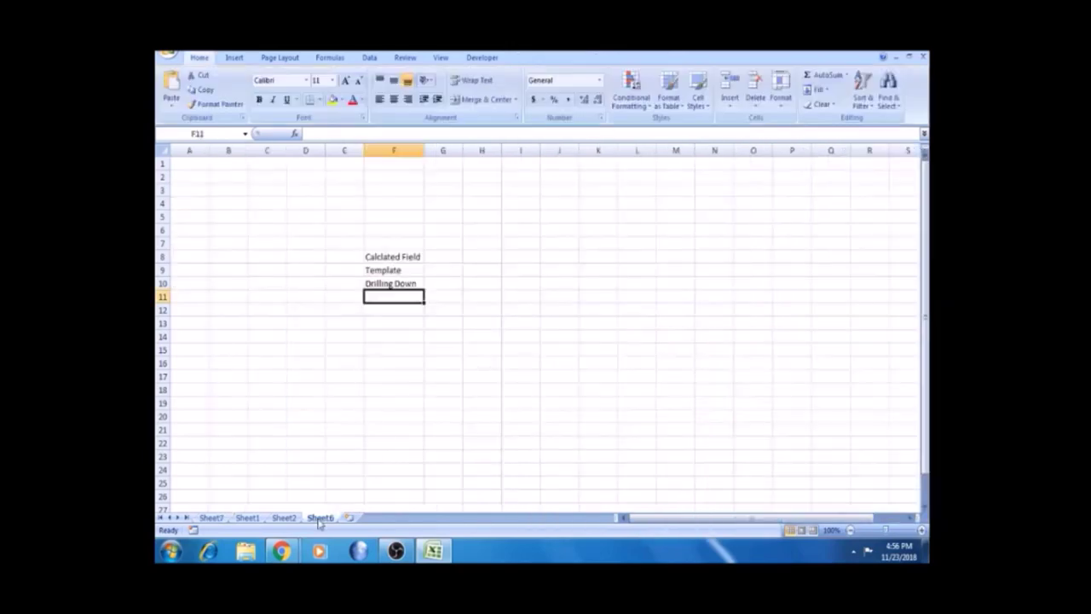
- Add a new Sheet8 and position a pasted copy of the Total Sales pie chart near its top-left
click(350, 517)
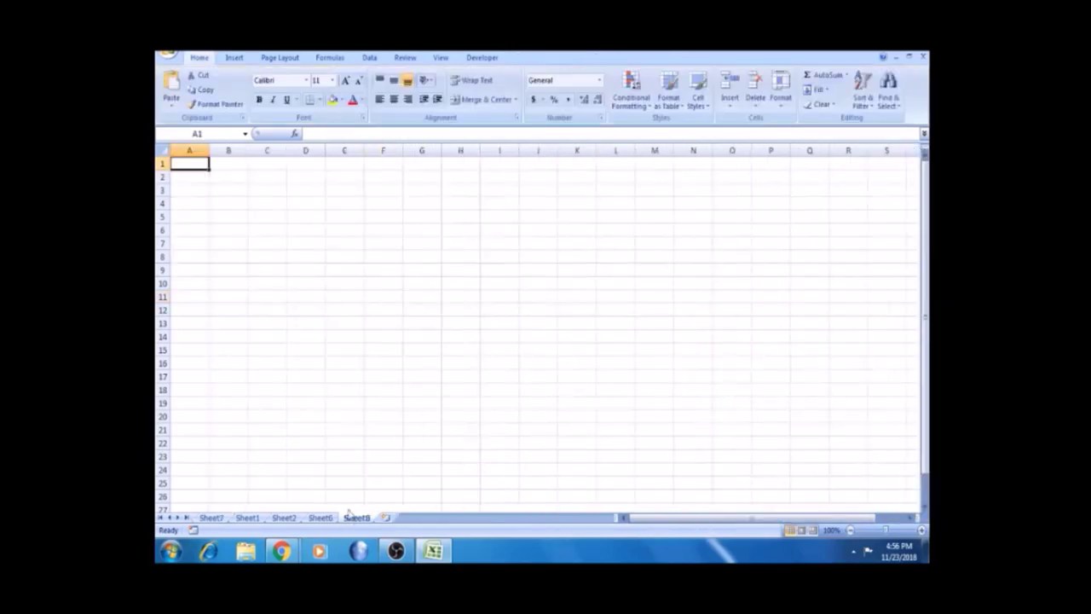
click(318, 217)
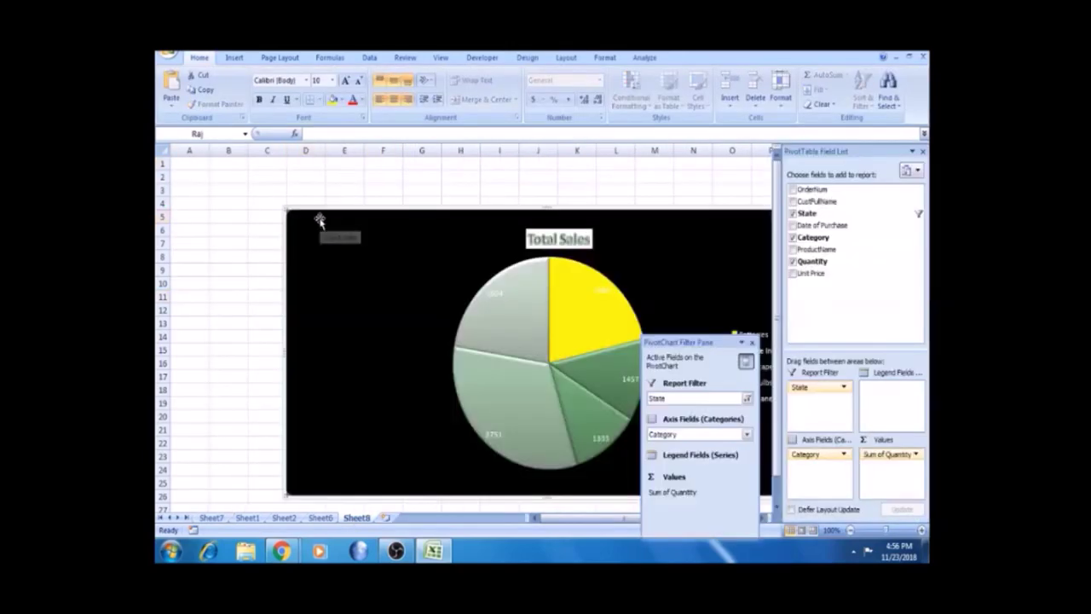
drag(373, 236, 304, 209)
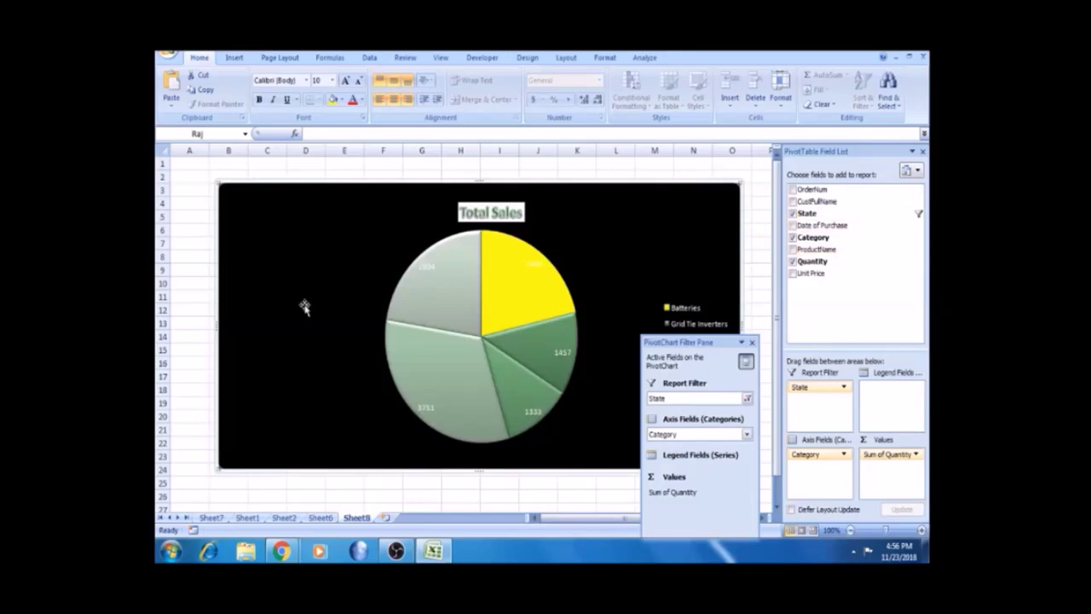
- Add Sheet9, paste the pie chart near cell C3, close the filter pane and select its series
click(385, 518)
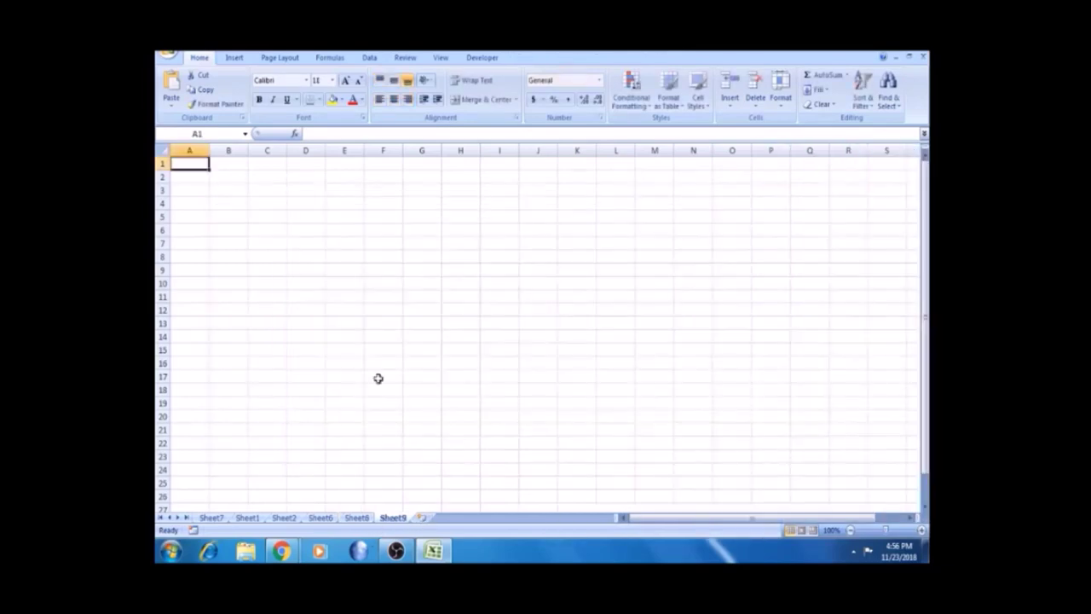
click(321, 226)
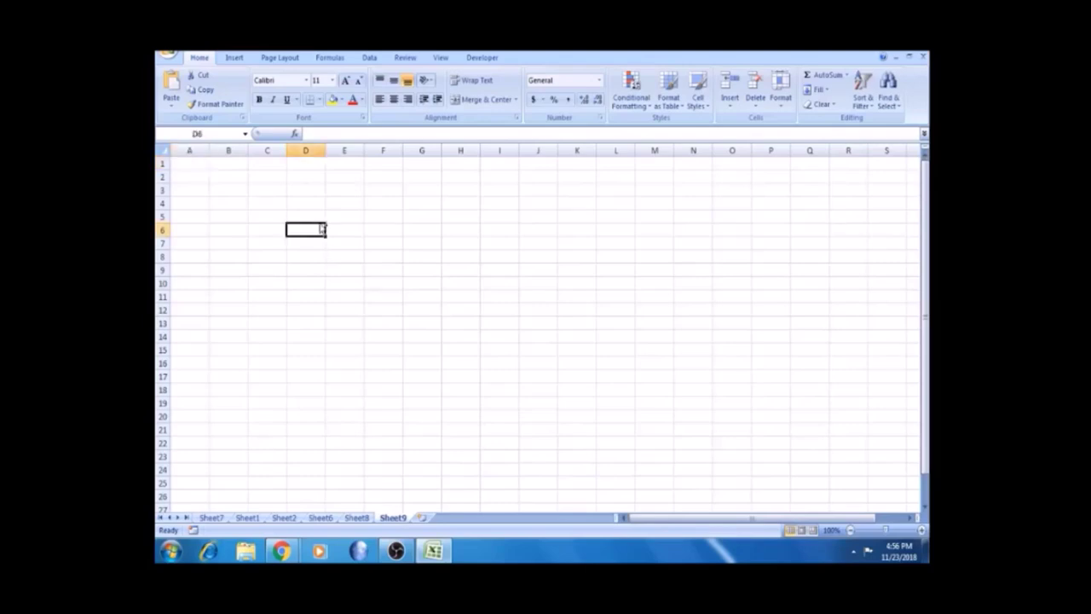
key(ctrl+v)
drag(416, 254, 333, 219)
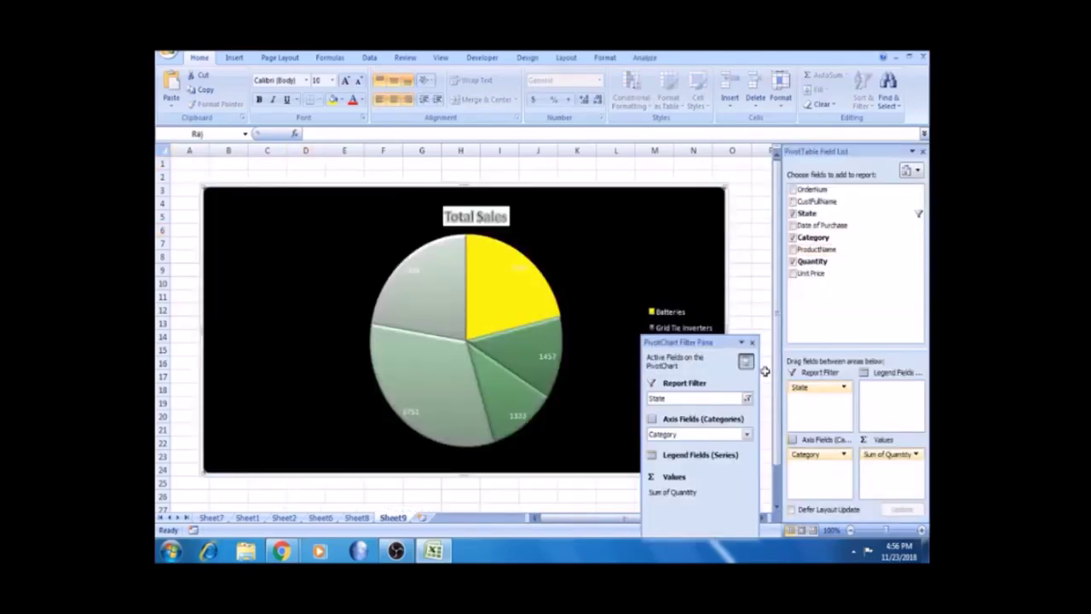
click(752, 342)
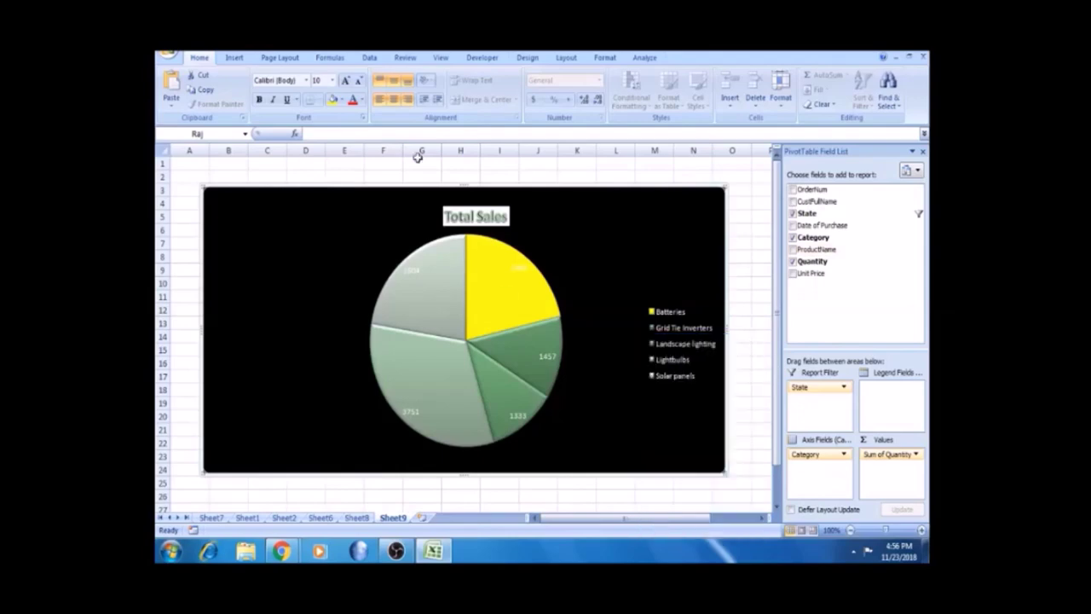
click(412, 298)
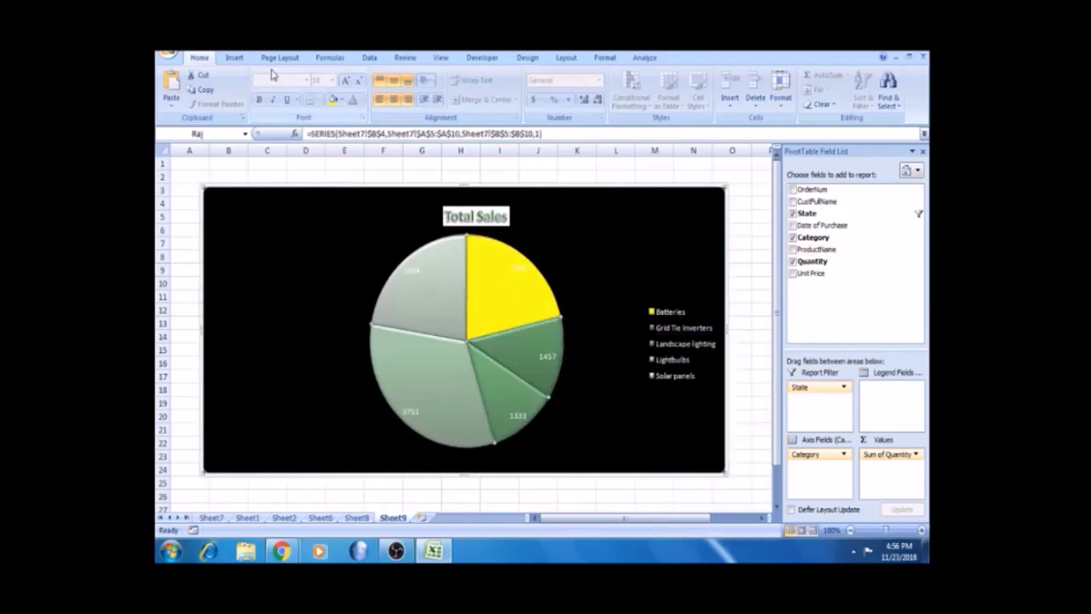
click(527, 59)
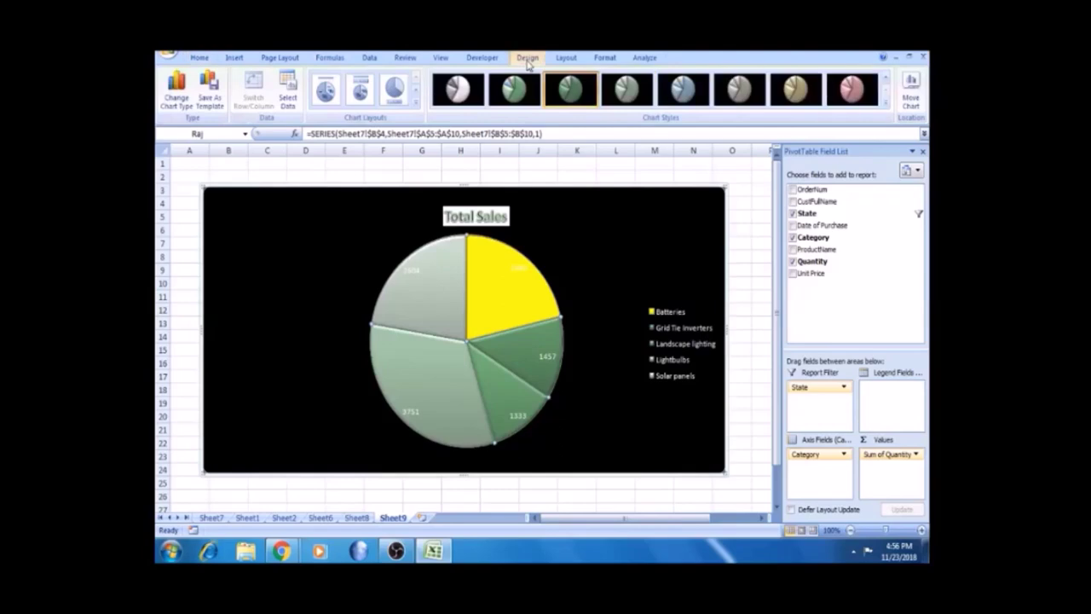
- Convert the Sheet9 chart copy to a Column > 3-D Cone chart, then return to Sheet8
click(177, 90)
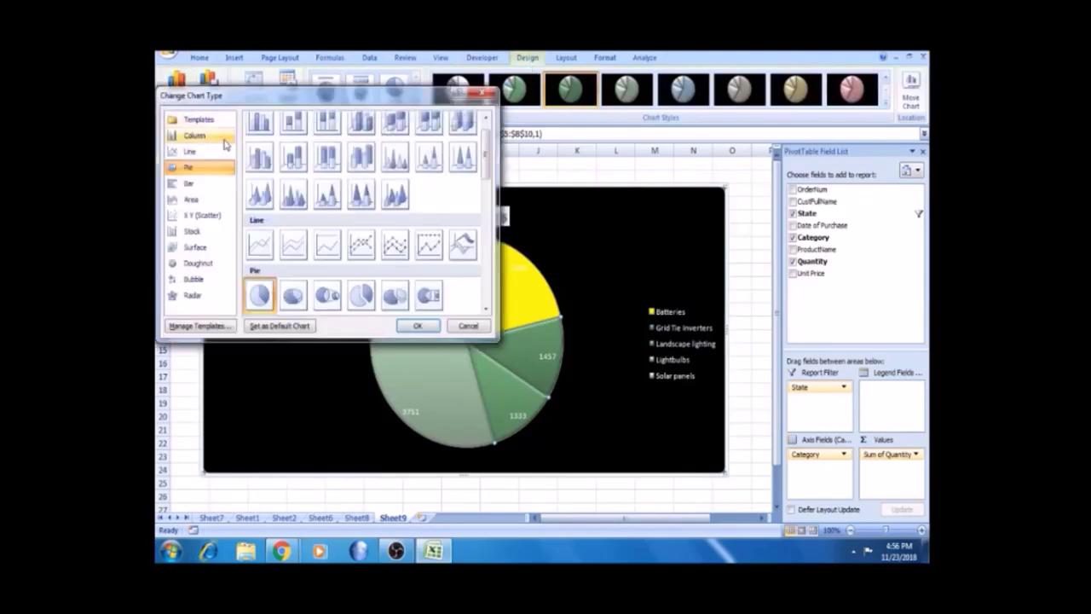
click(270, 197)
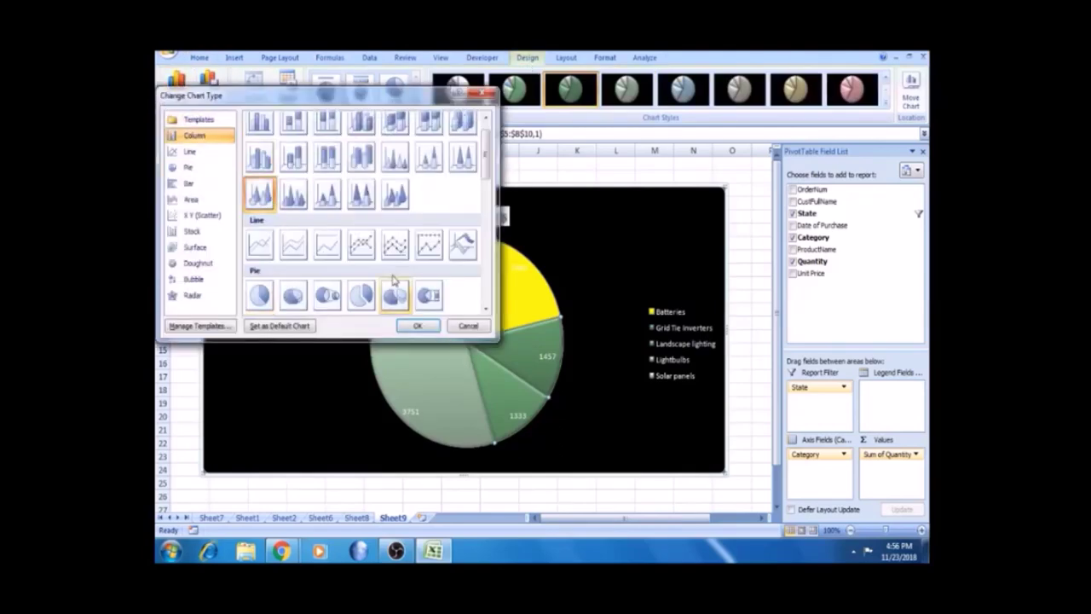
click(429, 327)
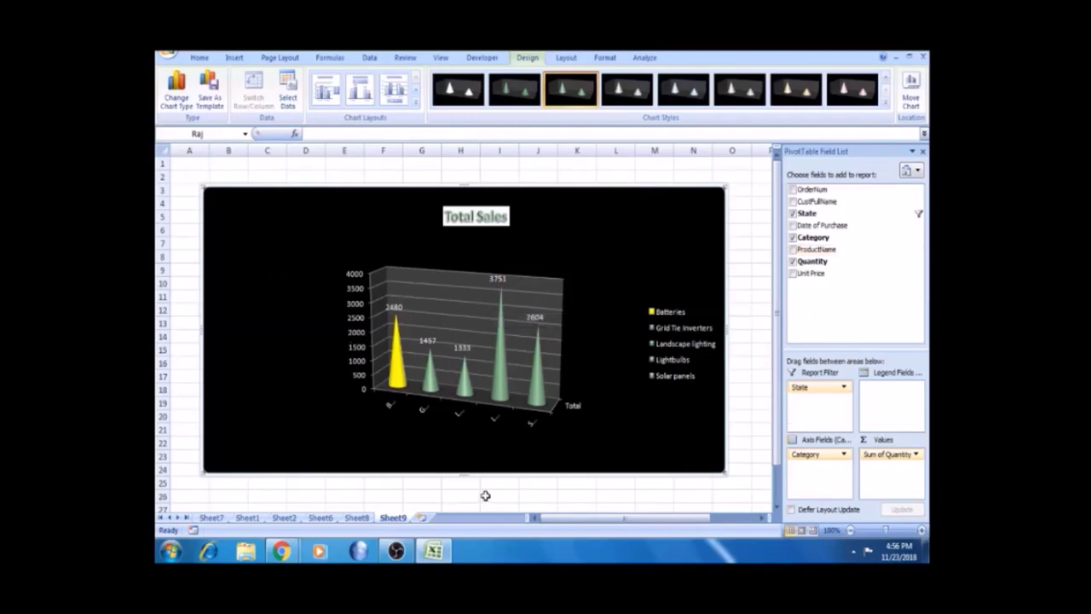
click(357, 518)
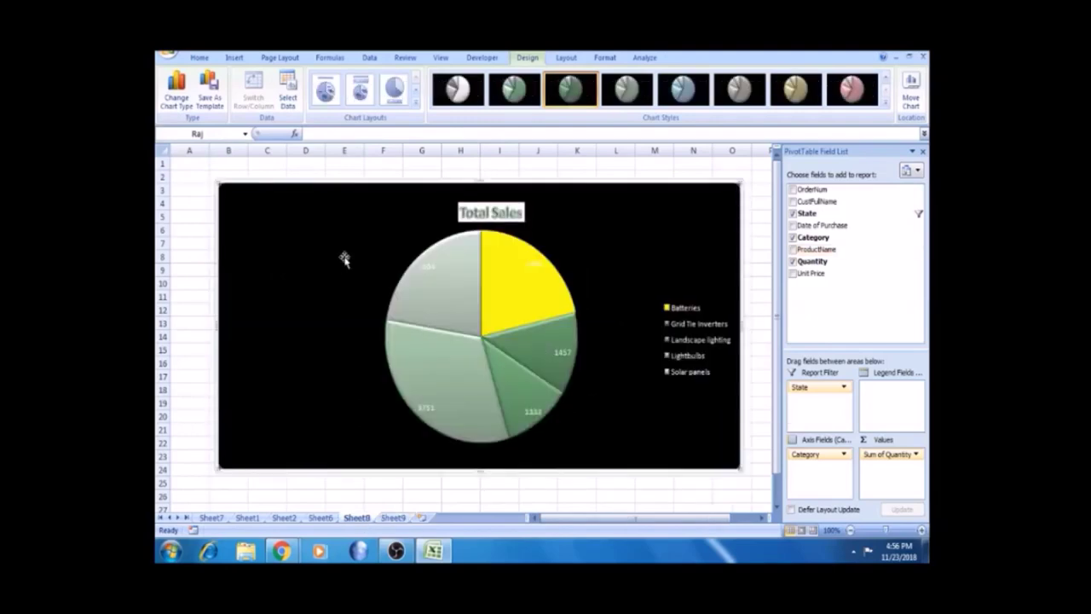
- Convert the Sheet8 pie copy to a Column > 3-D Cylinder chart and compare it with Sheet9's cone
click(435, 298)
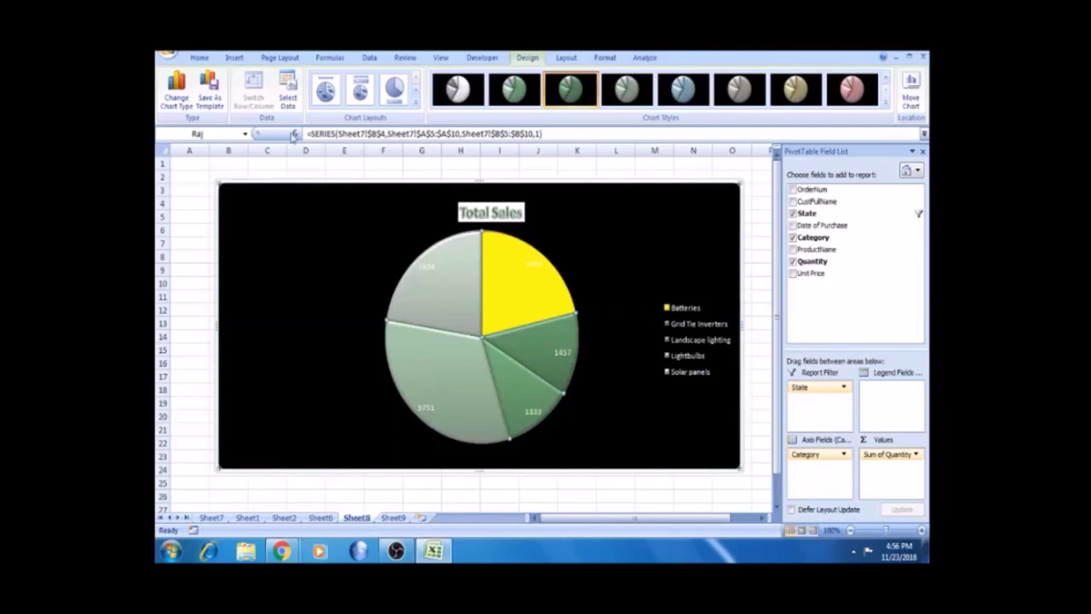
click(175, 95)
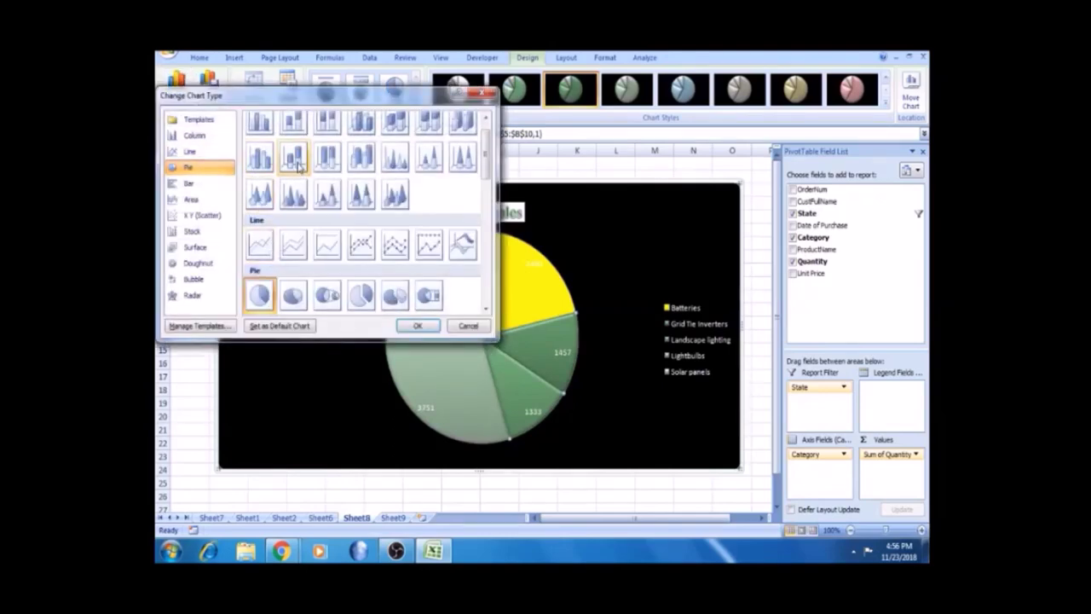
click(298, 166)
click(260, 158)
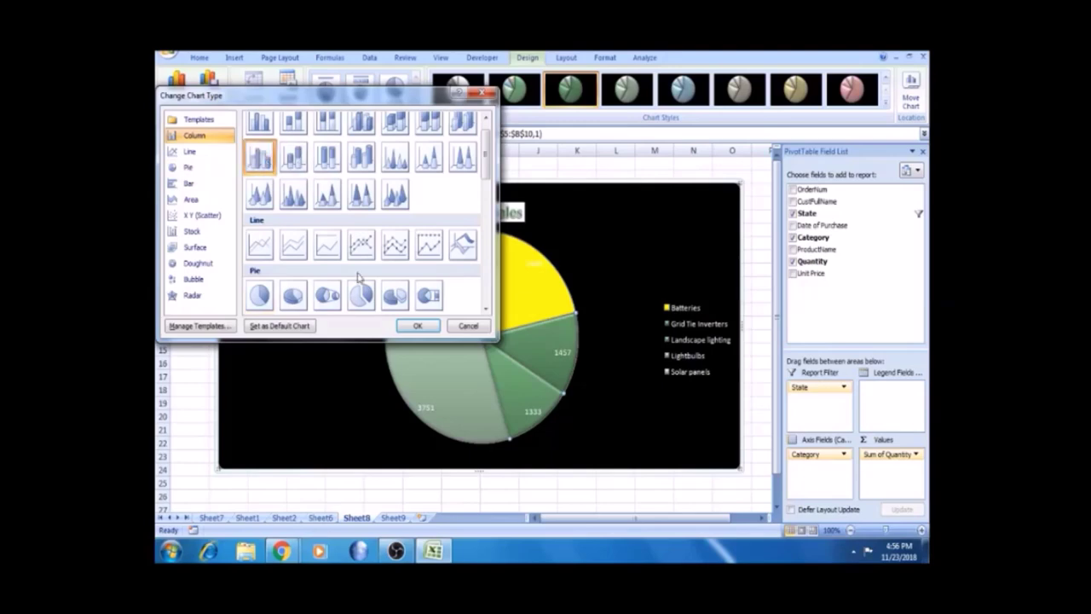
click(418, 326)
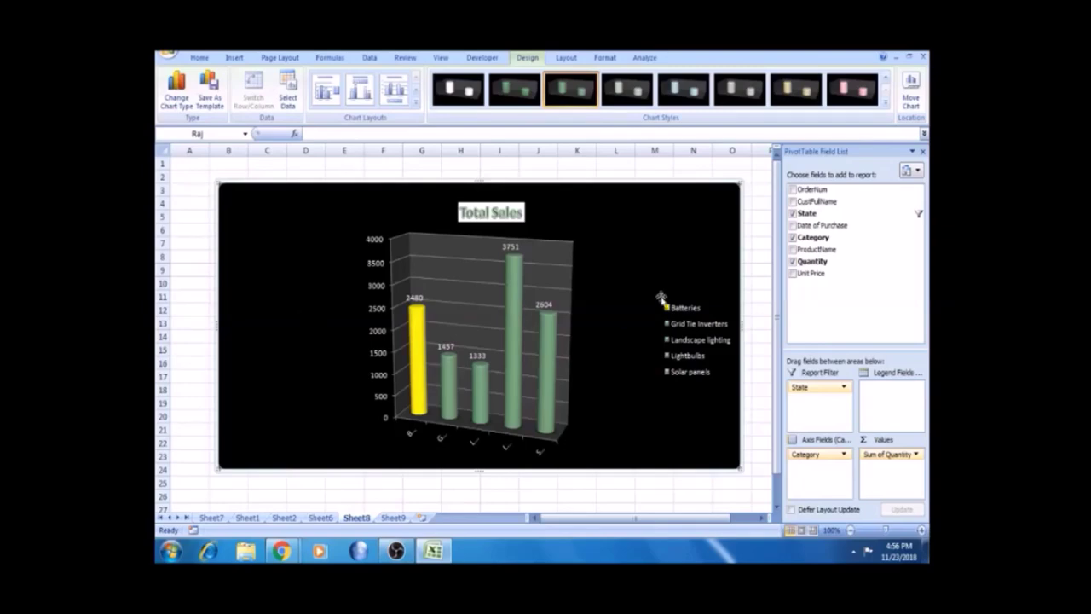
click(393, 518)
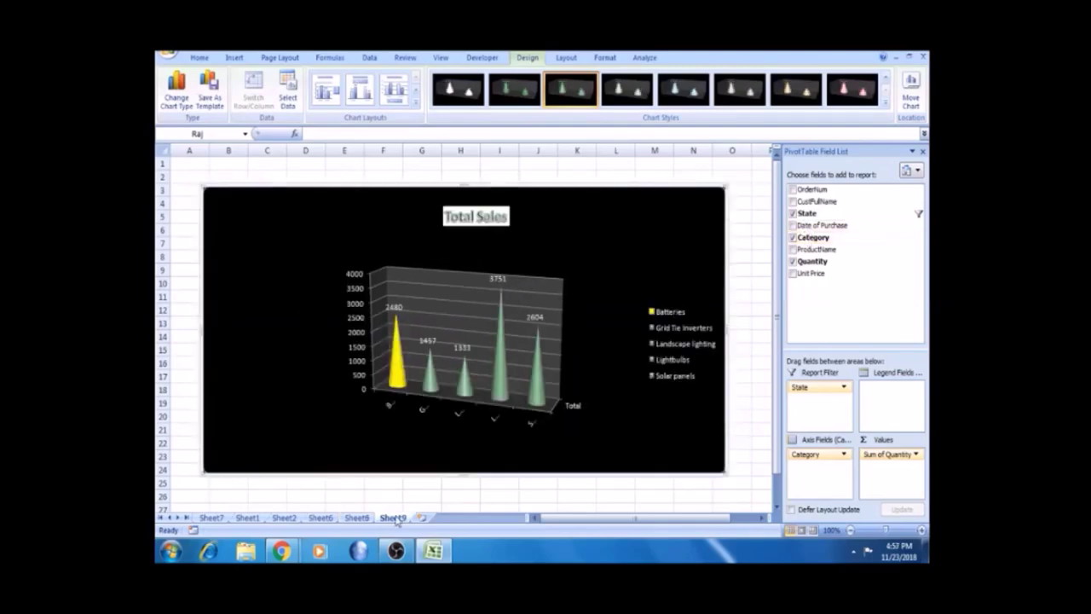
click(356, 518)
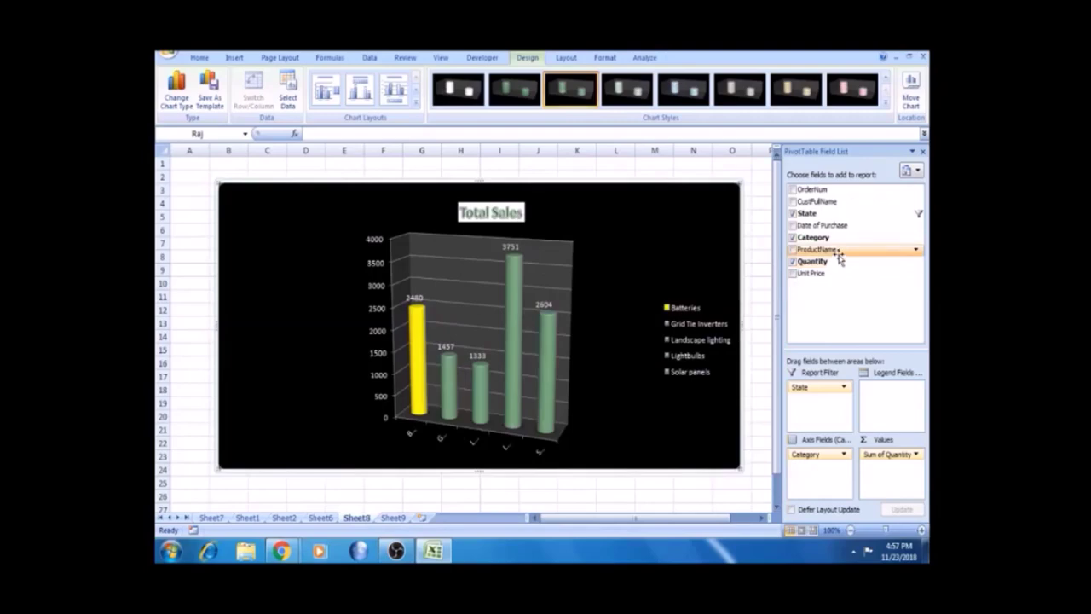